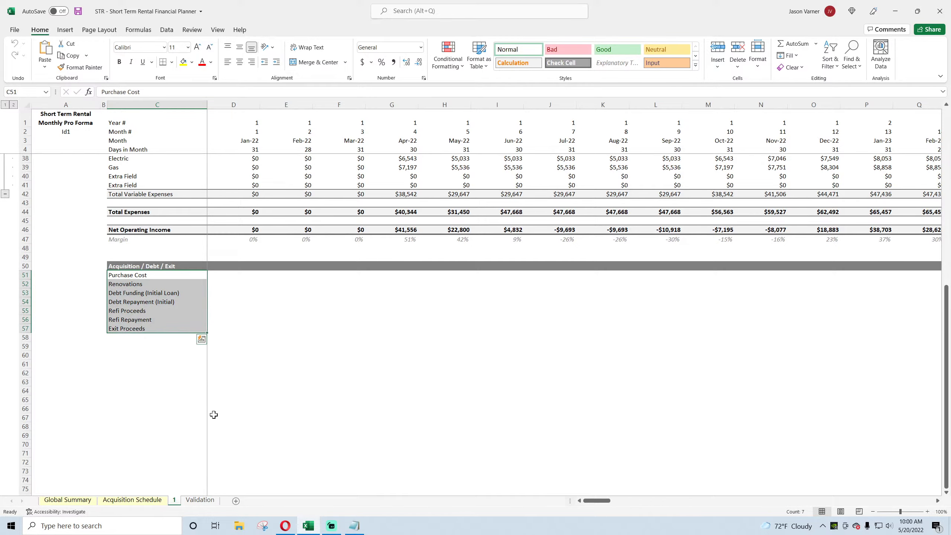
Look over the Global Summary sheet and the Acquisition Schedule sheet of the short term rental planner.
{"action": "left_click", "coordinate": [132, 500]}
{"action": "left_click", "coordinate": [75, 501]}
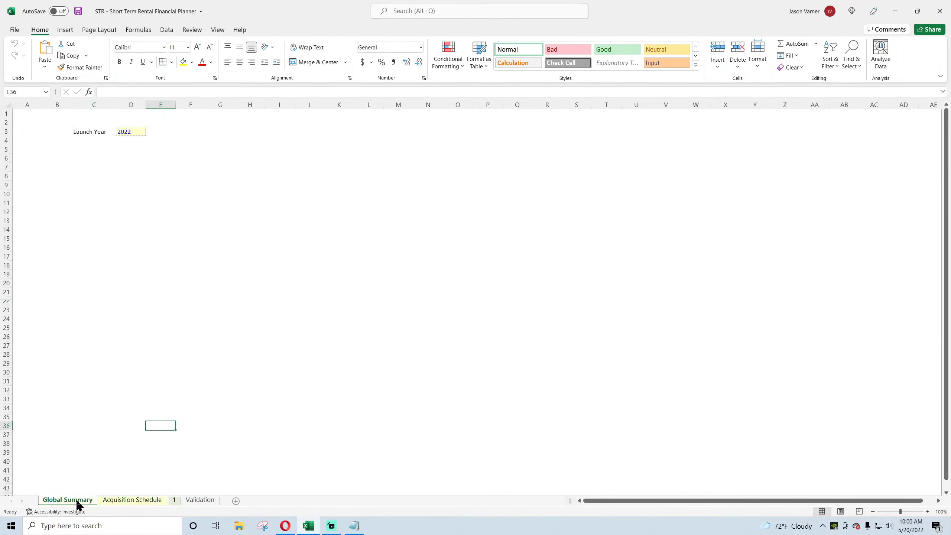
{"action": "left_click", "coordinate": [131, 500]}
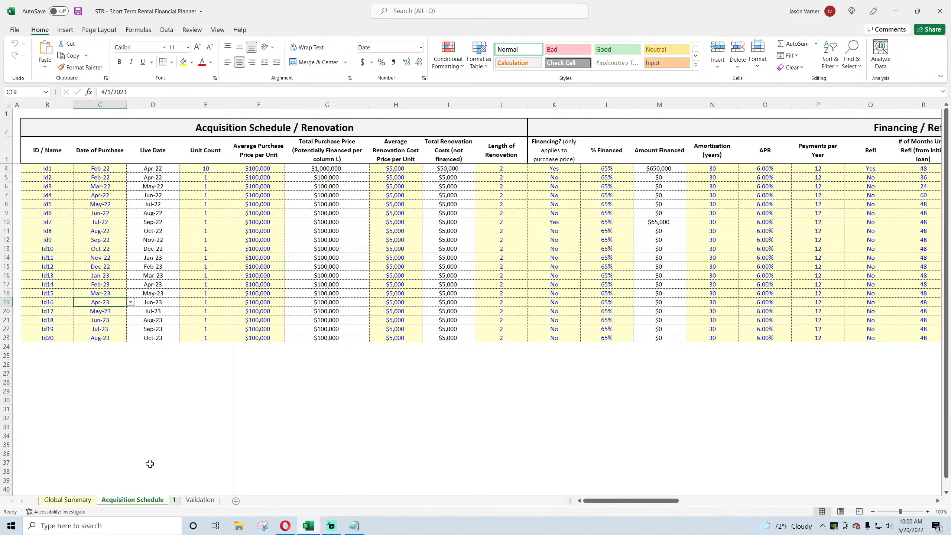
{"action": "left_click", "coordinate": [167, 374]}
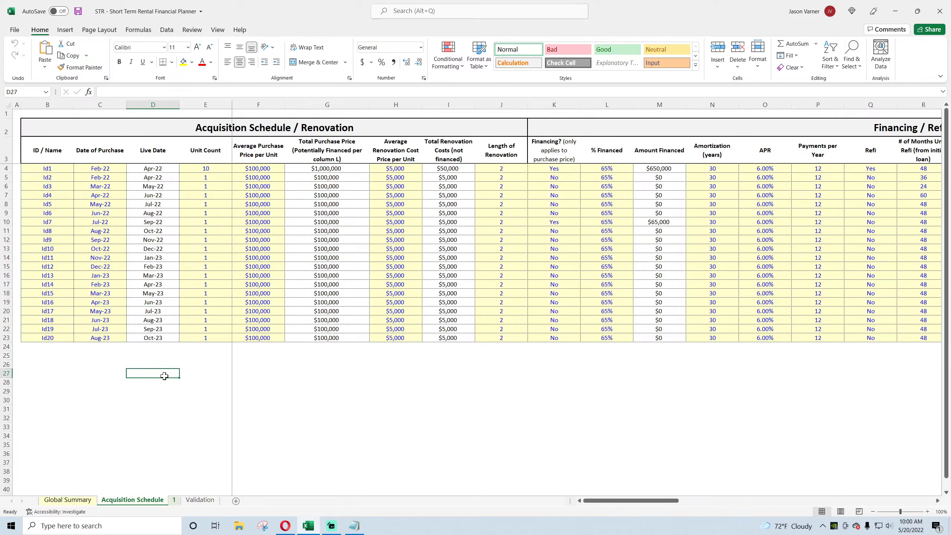
{"action": "left_click", "coordinate": [299, 365]}
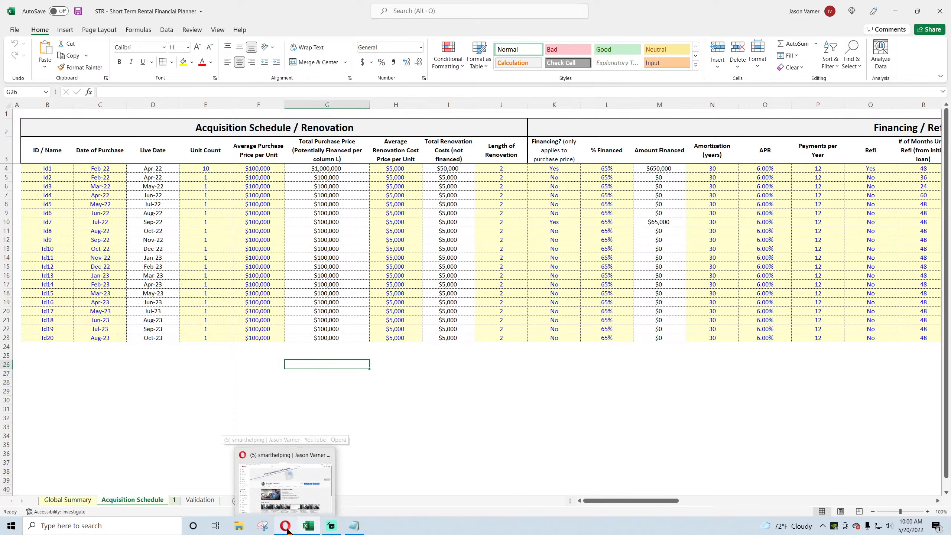
Switch to the Opera browser and view the Real Estate template bundle page on smarthelping.com.
{"action": "left_click", "coordinate": [286, 479]}
{"action": "left_click", "coordinate": [176, 8]}
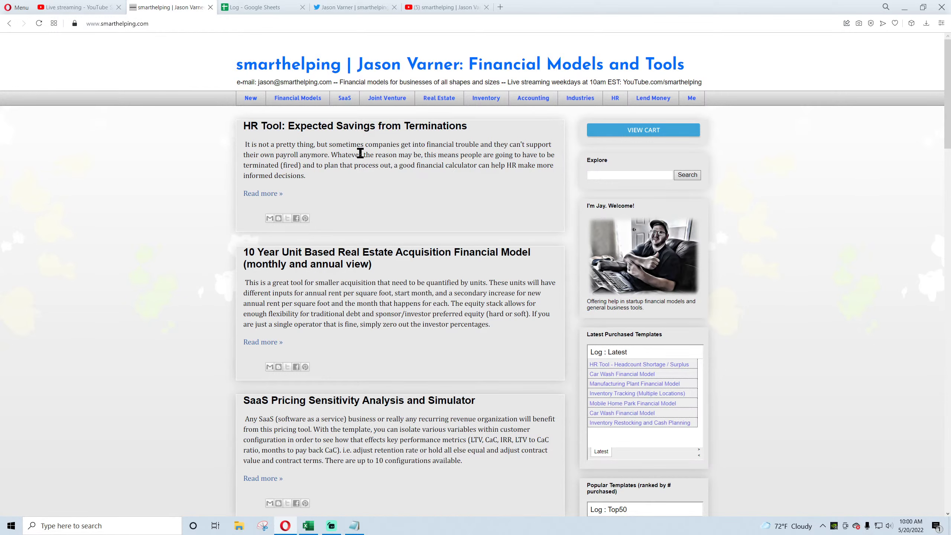
{"action": "left_click", "coordinate": [297, 97]}
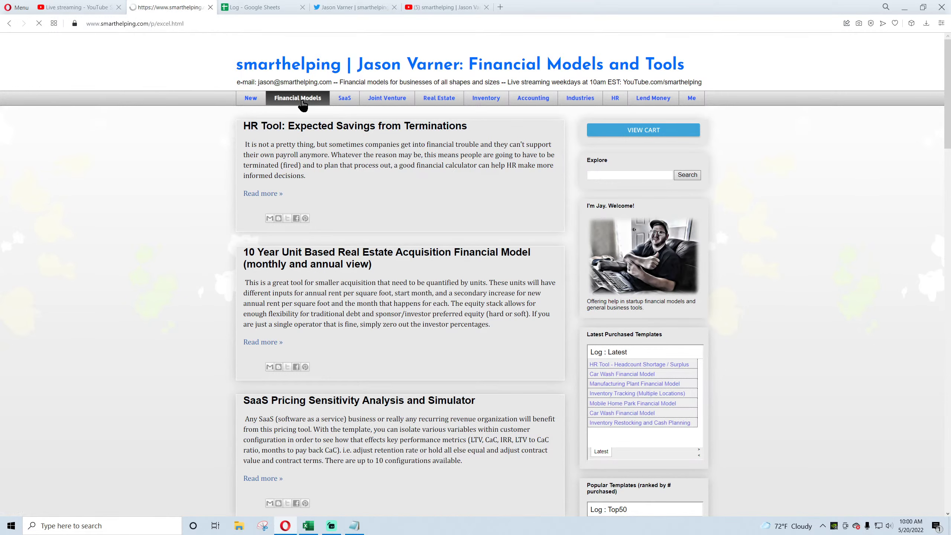
{"action": "left_click", "coordinate": [438, 98]}
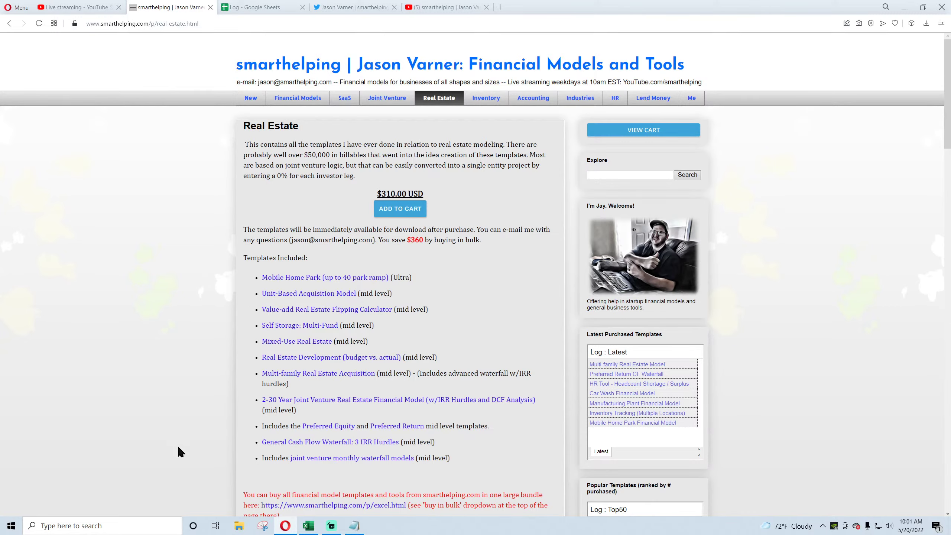
{"action": "left_click", "coordinate": [307, 525]}
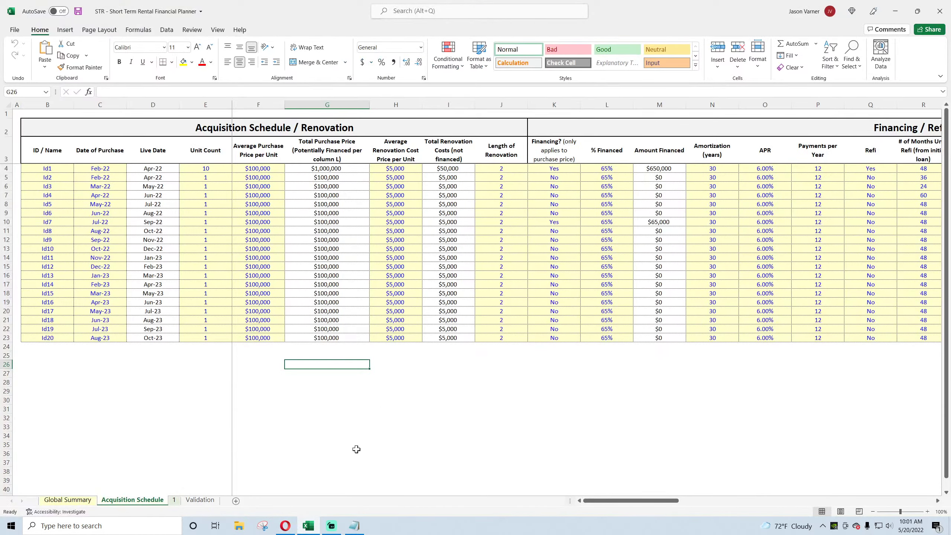
{"action": "left_click", "coordinate": [310, 526]}
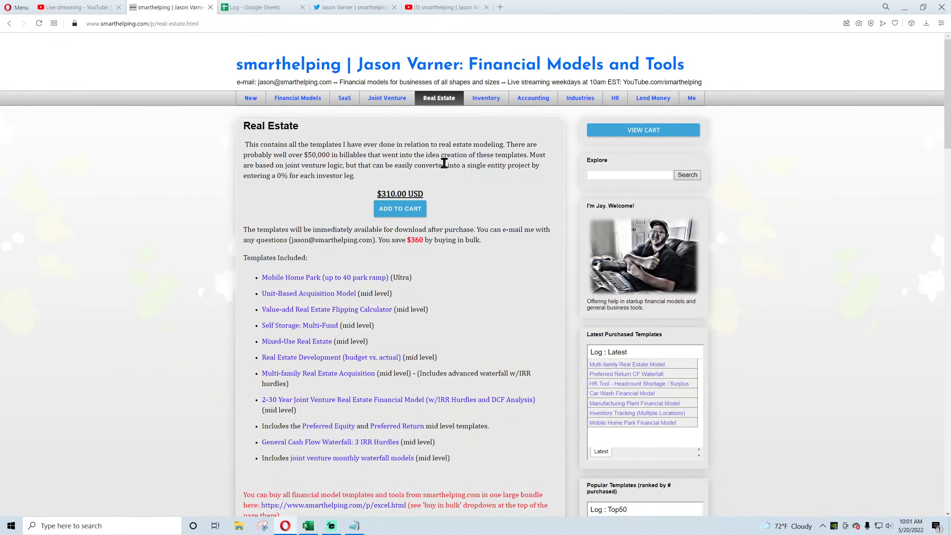
Review the Financial Models page on smarthelping.com, including the offer for buying all models and the templates by category.
{"action": "left_click", "coordinate": [306, 105]}
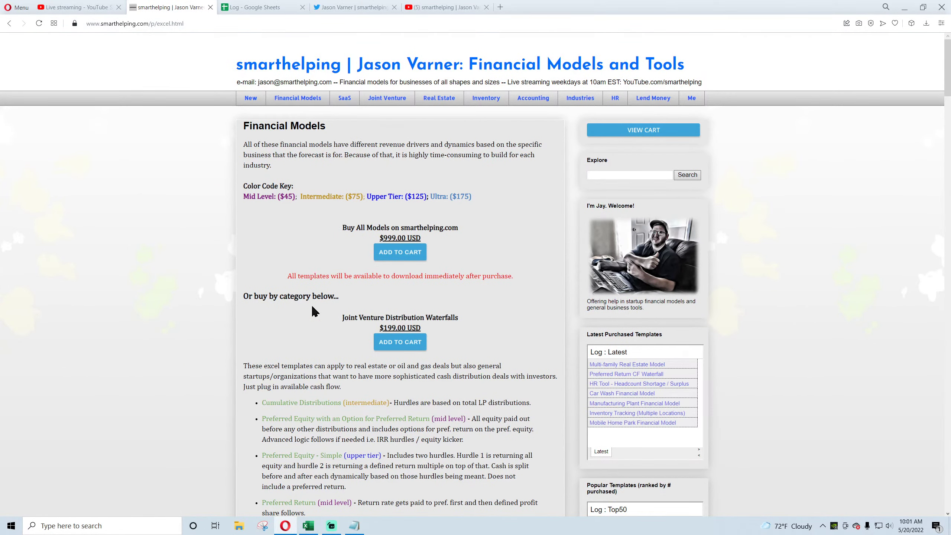
{"action": "left_click_drag", "start_coordinate": [343, 228], "coordinate": [404, 236]}
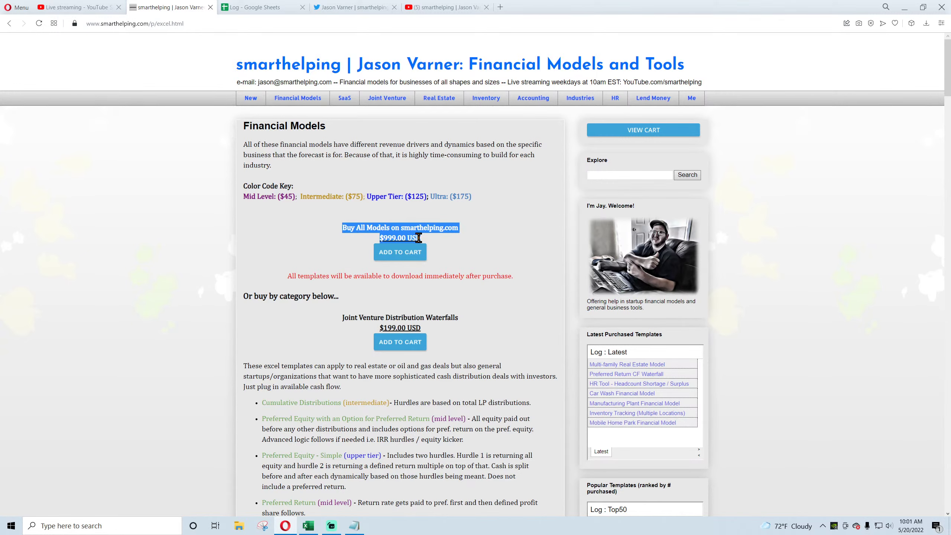
{"action": "left_click", "coordinate": [391, 235]}
{"action": "scroll", "coordinate": [288, 318], "scroll_direction": "down", "scroll_amount": 3}
{"action": "scroll", "coordinate": [401, 170], "scroll_direction": "down", "scroll_amount": 15}
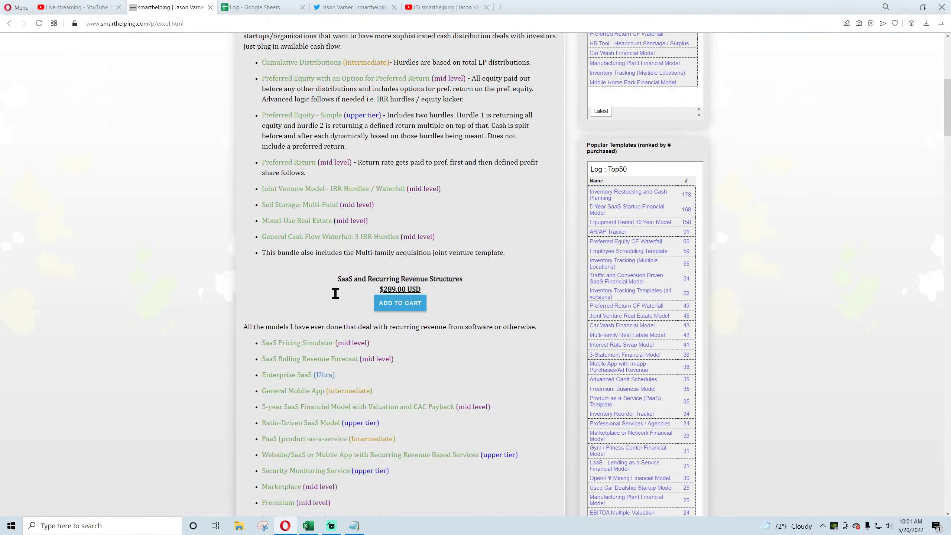
{"action": "scroll", "coordinate": [404, 291], "scroll_direction": "up", "scroll_amount": 20}
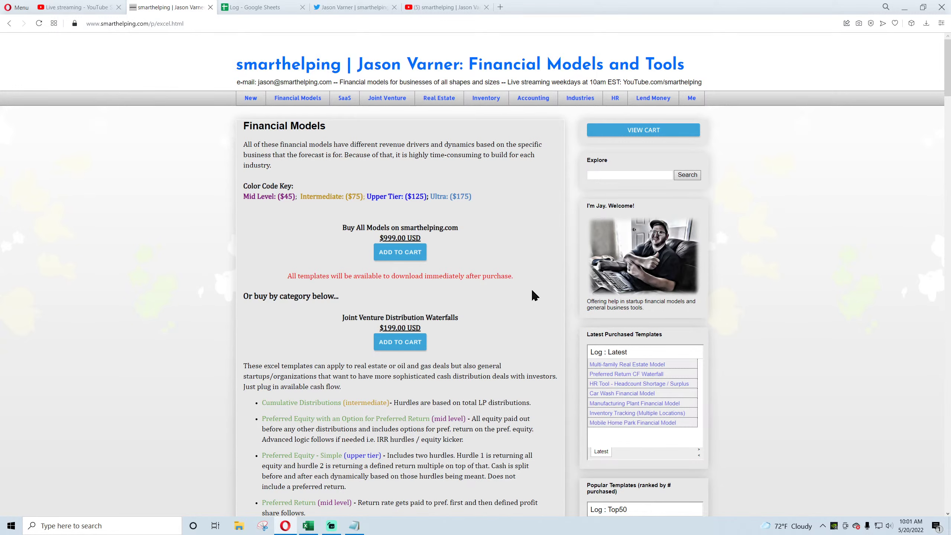
Open the "Short Term Rental Financial Model: Live Build Part 3" stream from the reloaded YouTube channel page, copy its web address and close it.
{"action": "left_click", "coordinate": [444, 9]}
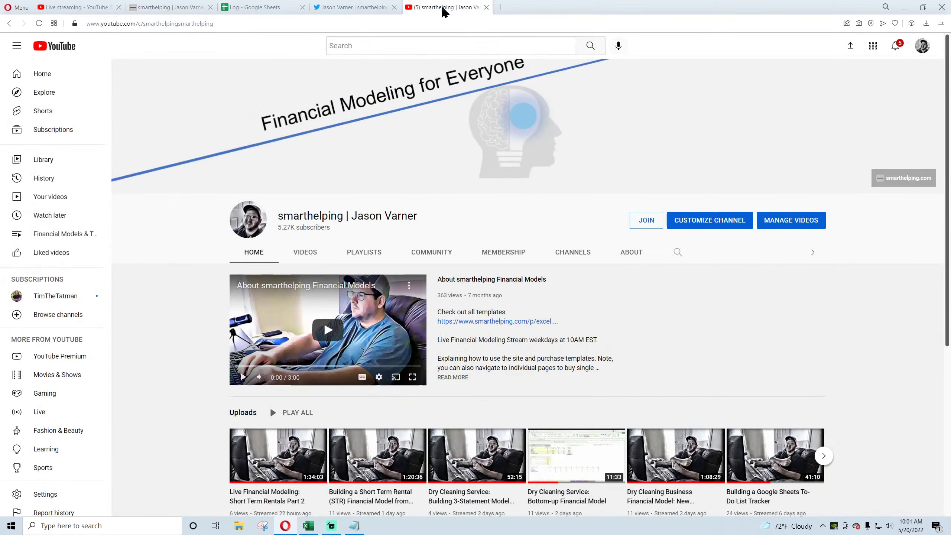
{"action": "left_click", "coordinate": [39, 23]}
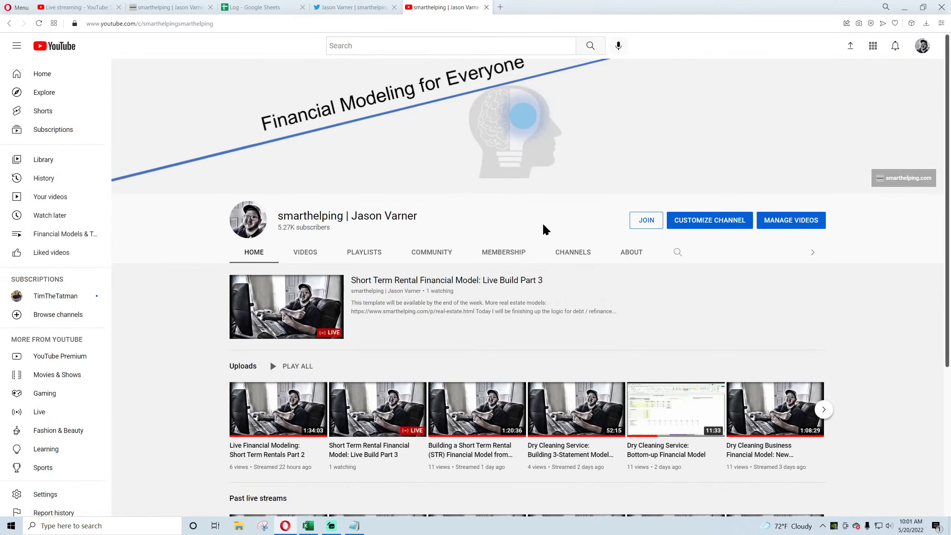
{"action": "left_click", "coordinate": [396, 281]}
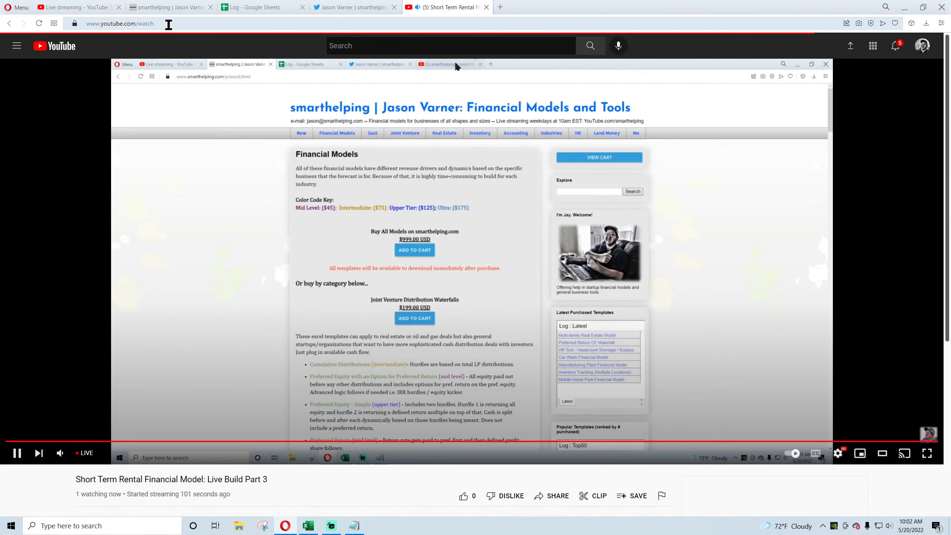
{"action": "left_click", "coordinate": [168, 23]}
{"action": "right_click", "coordinate": [168, 26]}
{"action": "left_click", "coordinate": [193, 53]}
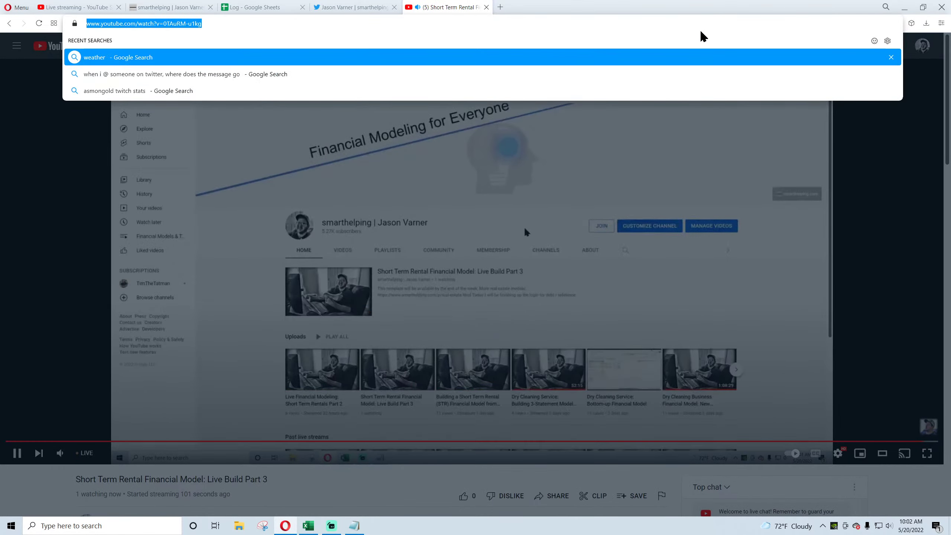
{"action": "left_click", "coordinate": [486, 7]}
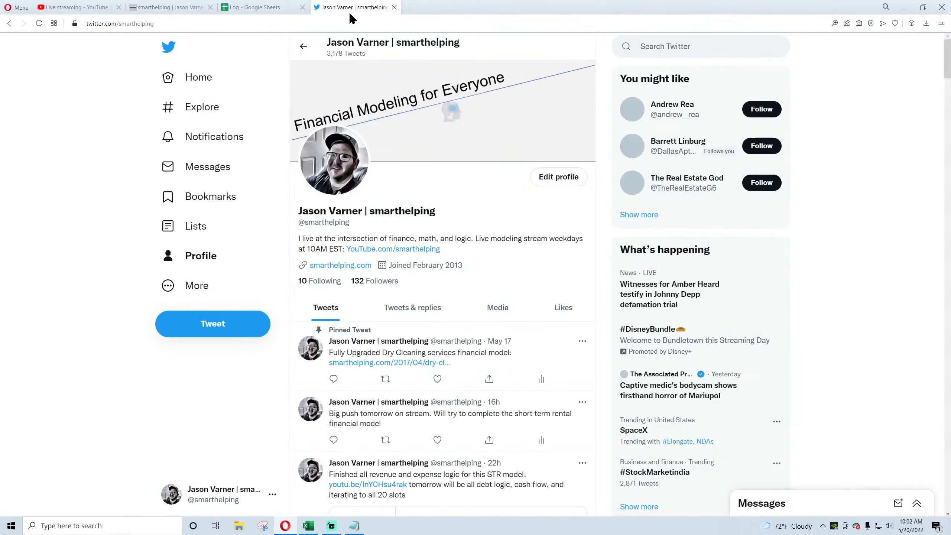
Post a tweet reading "live financial modeling now: STRs -" followed by the copied stream link and "looking to finish today".
{"action": "left_click", "coordinate": [219, 332]}
{"action": "type", "text": "Iive "}
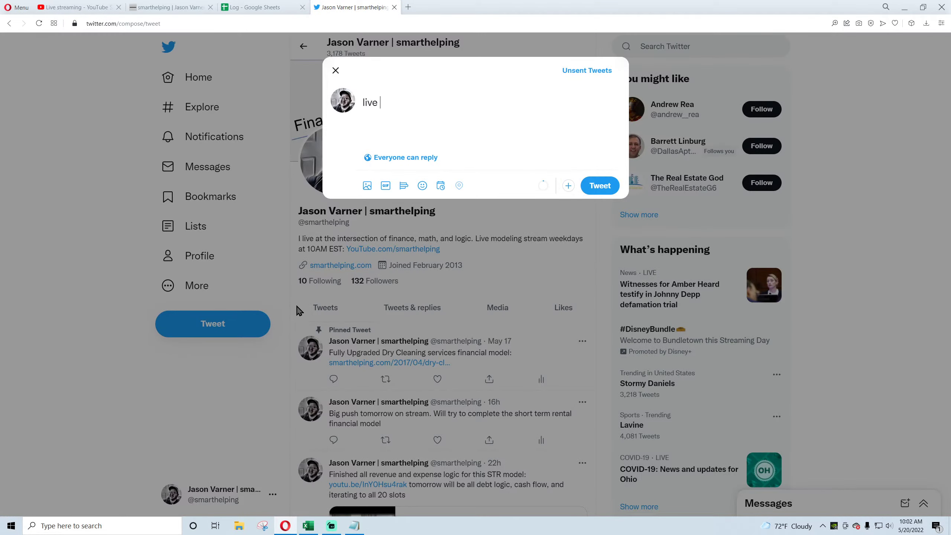
{"action": "type", "text": "financial modeling "}
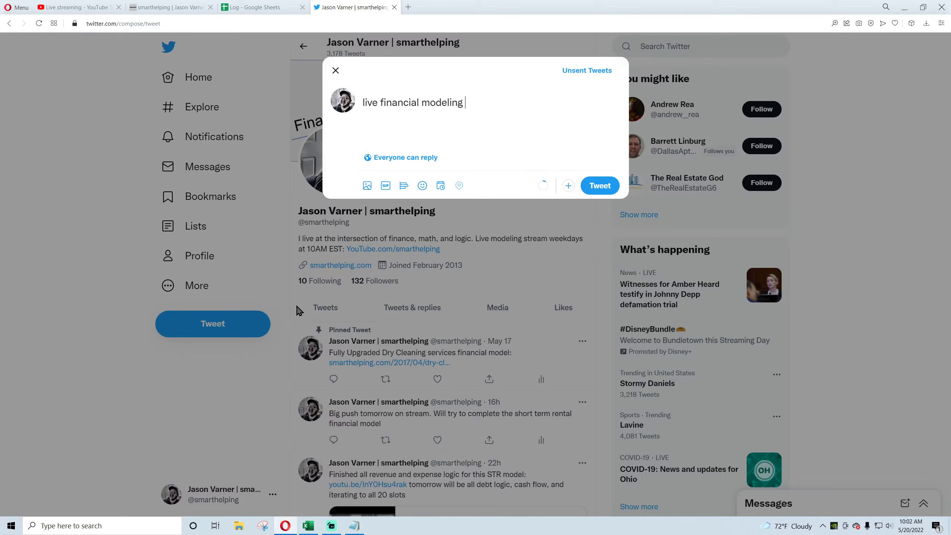
{"action": "type", "text": "now: STRs -"}
{"action": "key", "text": "ctrl+v"}
{"action": "type", "text": "looking to "}
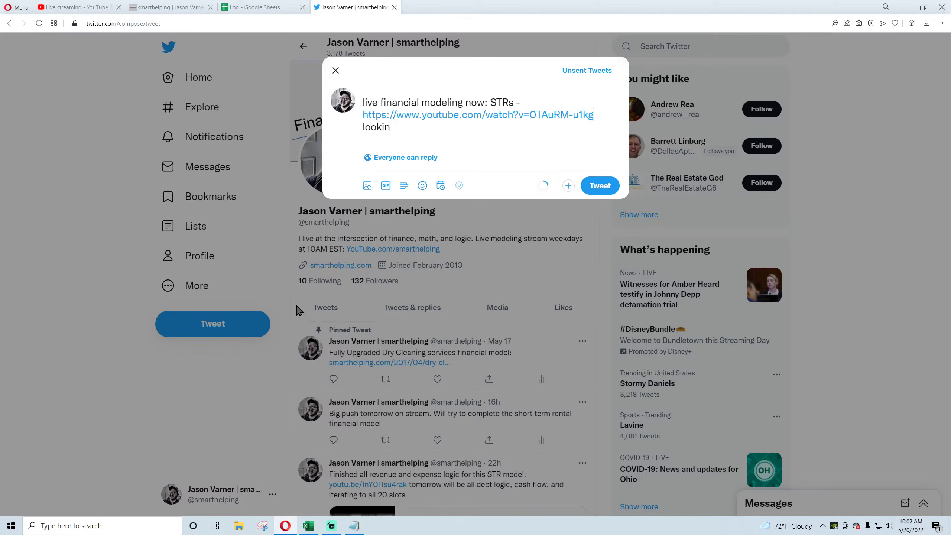
{"action": "type", "text": "finisht he"}
{"action": "key", "text": "BackSpace"}
{"action": "key", "text": "BackSpace"}
{"action": "key", "text": "BackSpace"}
{"action": "type", "text": "oday"}
{"action": "left_click", "coordinate": [607, 190]}
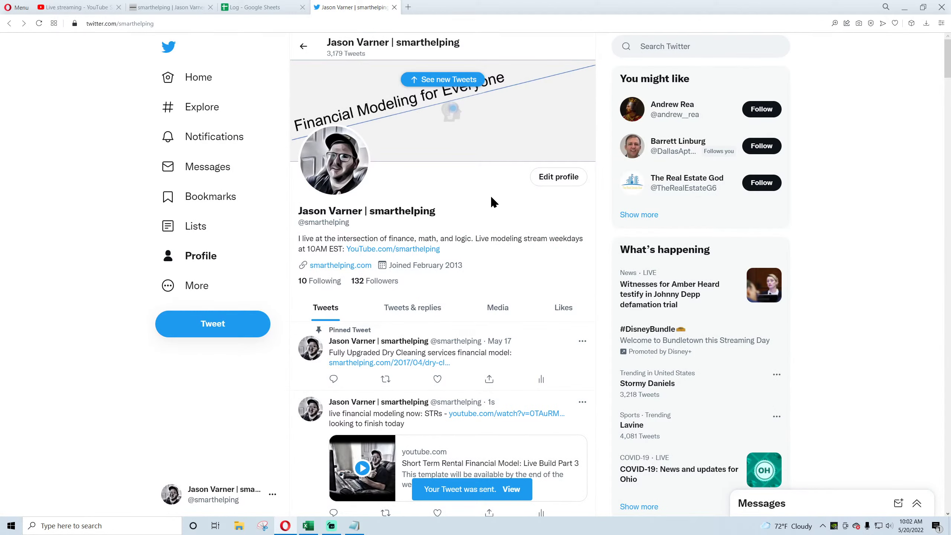
Check the live stream dashboard in YouTube Studio, and save the Short Term Rental Financial Planner workbook in Excel.
{"action": "left_click", "coordinate": [171, 8]}
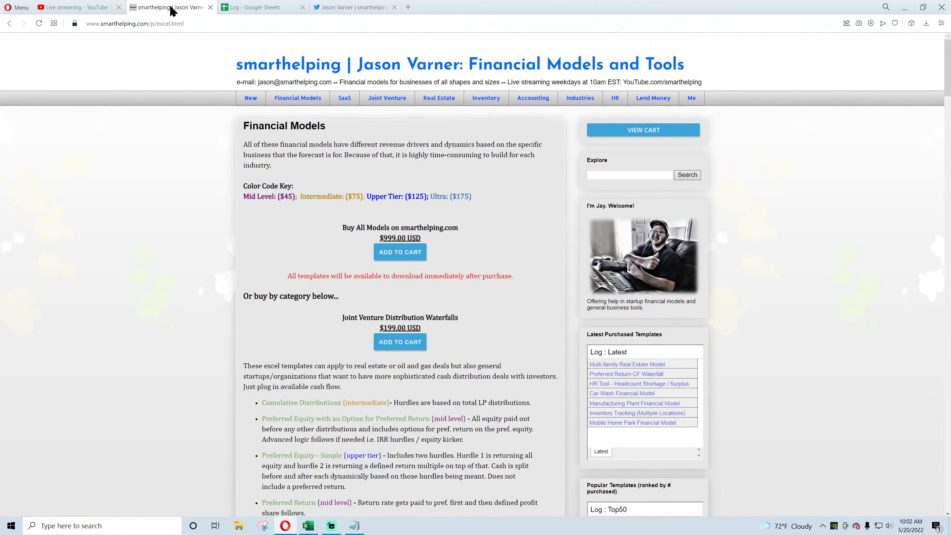
{"action": "left_click", "coordinate": [85, 8]}
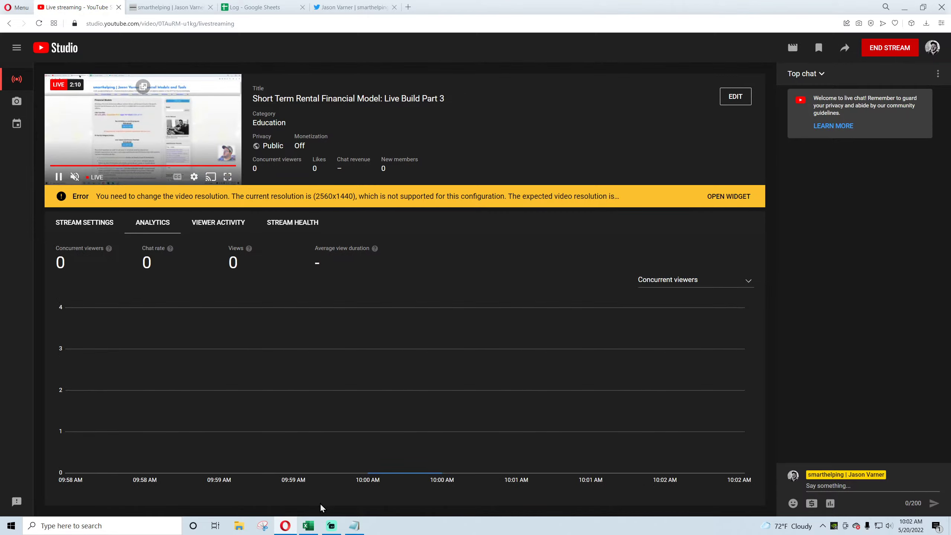
{"action": "left_click", "coordinate": [307, 525]}
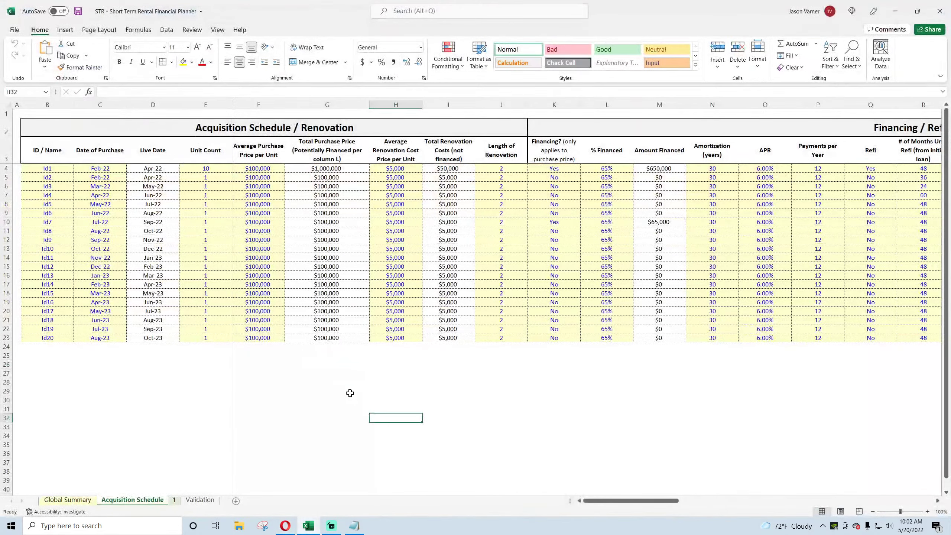
{"action": "left_click", "coordinate": [78, 12]}
Review the ID, purchase date, unit count, purchase price, renovation cost and renovation length inputs on the Acquisition Schedule.
{"action": "left_click_drag", "start_coordinate": [48, 168], "coordinate": [45, 339]}
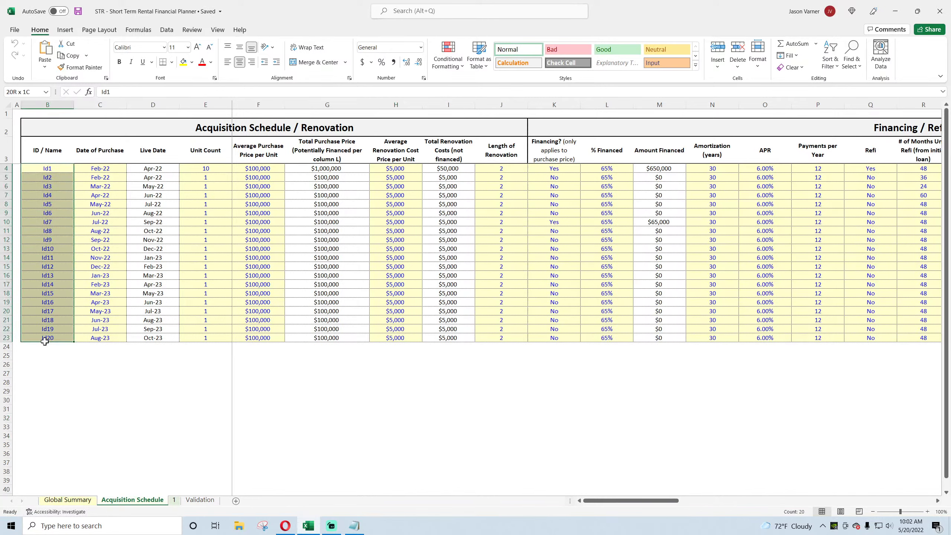
{"action": "left_click", "coordinate": [51, 170]}
{"action": "left_click", "coordinate": [209, 169]}
{"action": "left_click", "coordinate": [207, 203]}
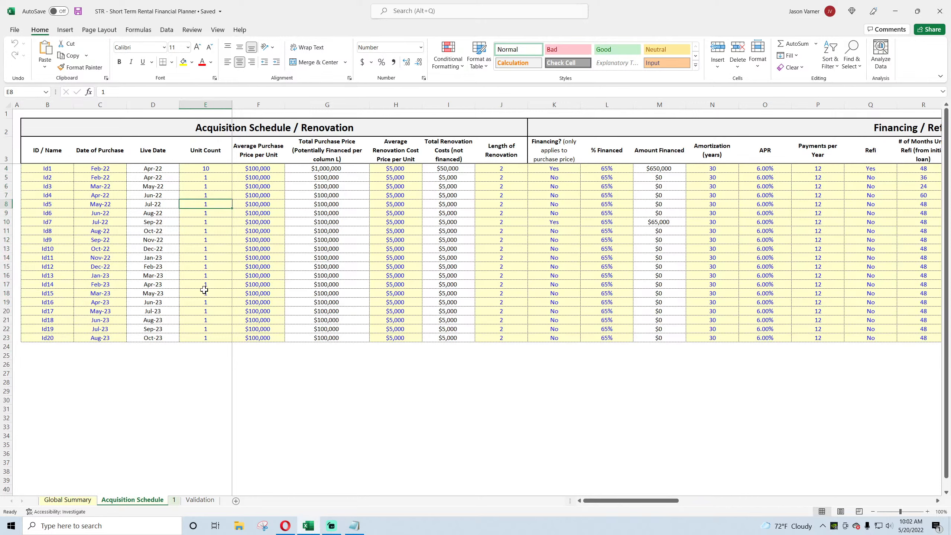
{"action": "left_click", "coordinate": [206, 169]}
{"action": "left_click", "coordinate": [195, 251]}
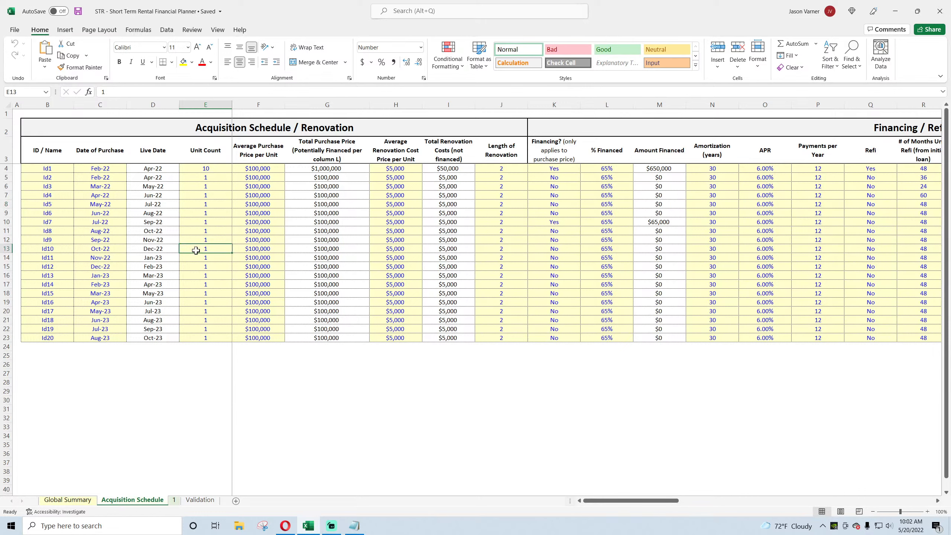
{"action": "left_click", "coordinate": [102, 170]}
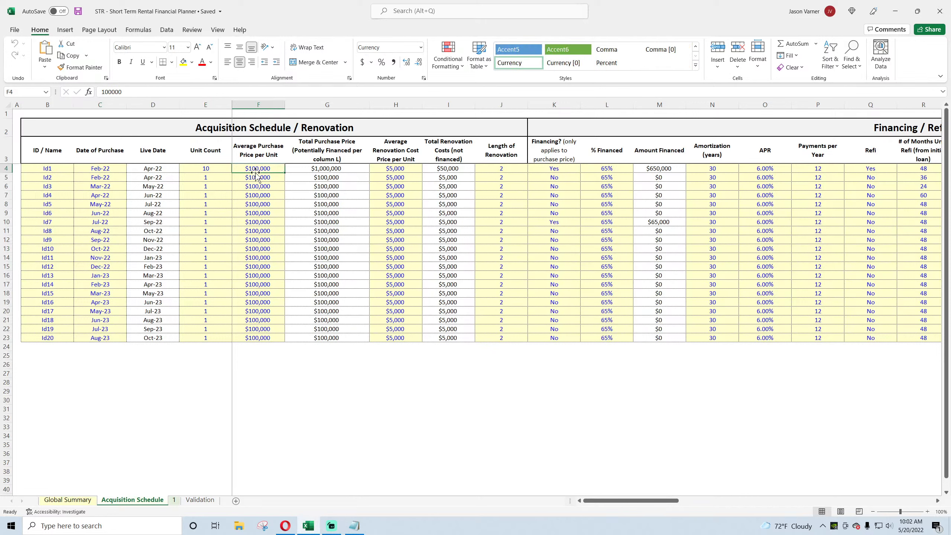
{"action": "left_click", "coordinate": [408, 169]}
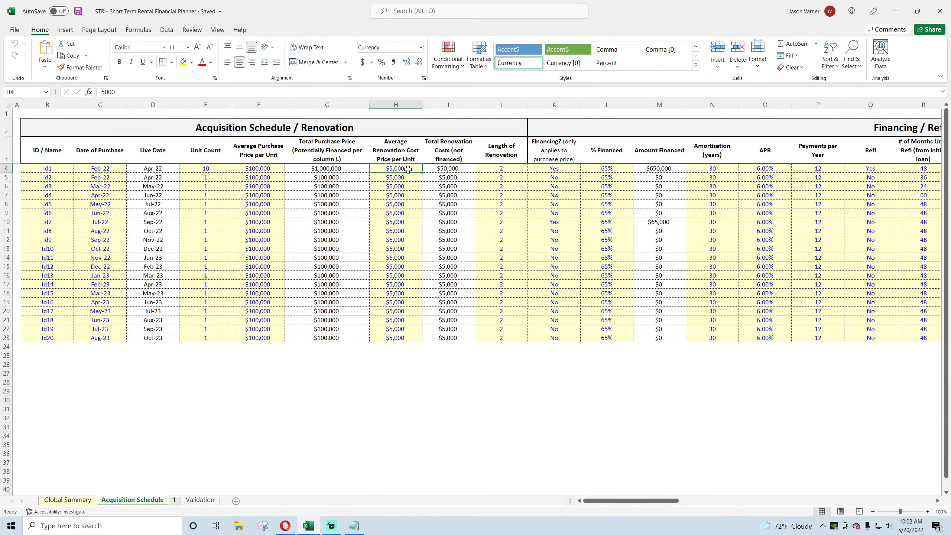
{"action": "left_click", "coordinate": [516, 174]}
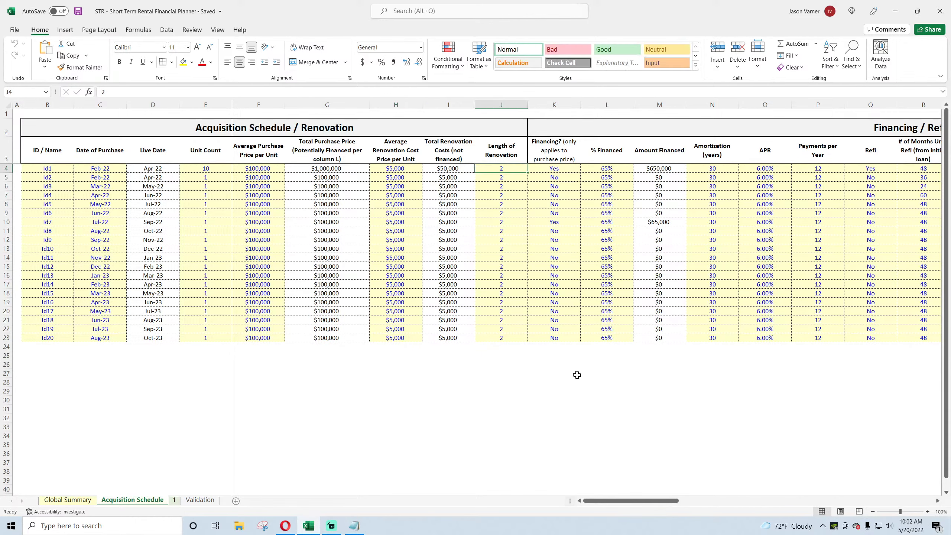
Review the monthly utilization, rent per day and price variance inputs on the Acquisition Schedule.
{"action": "left_click_drag", "start_coordinate": [613, 501], "coordinate": [742, 501]}
{"action": "left_click", "coordinate": [317, 169]}
{"action": "left_click_drag", "start_coordinate": [302, 168], "coordinate": [685, 171]}
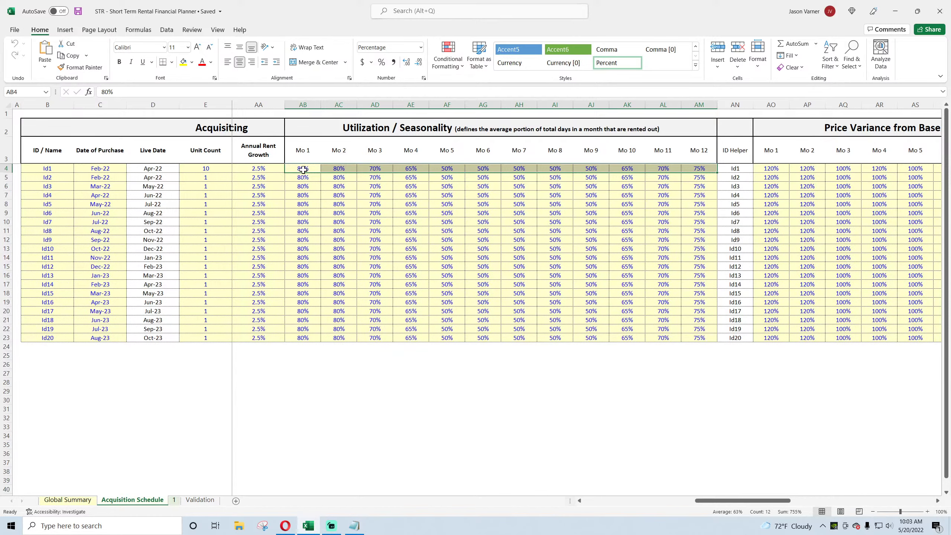
{"action": "left_click", "coordinate": [335, 170]}
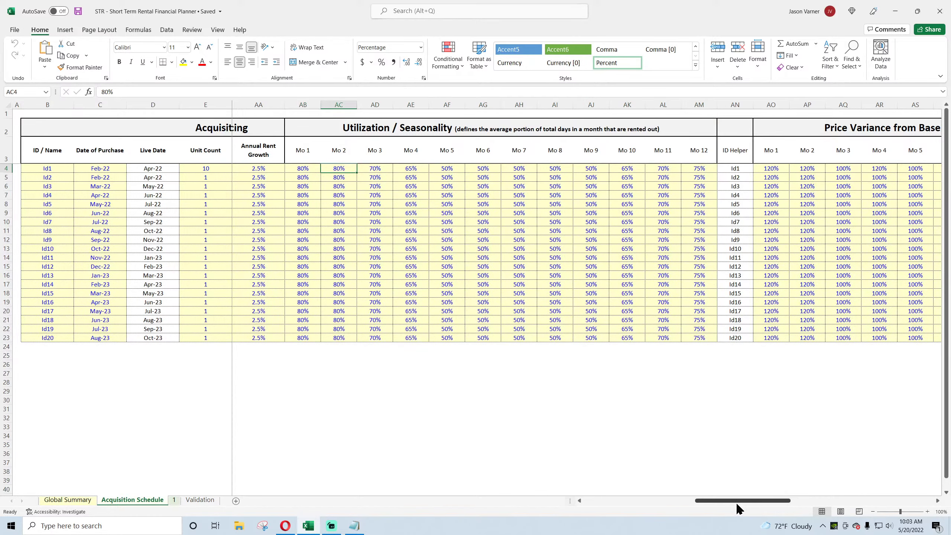
{"action": "left_click_drag", "start_coordinate": [735, 502], "coordinate": [676, 500]}
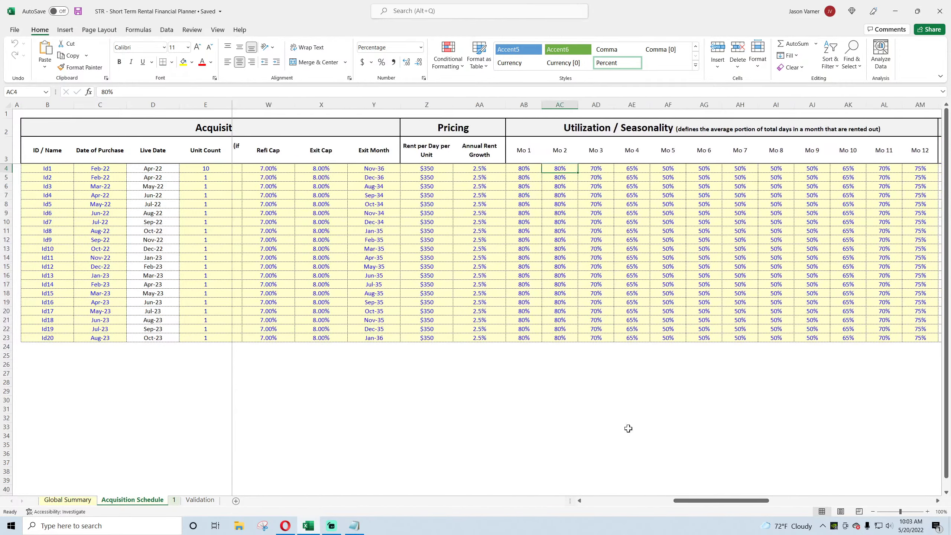
{"action": "left_click_drag", "start_coordinate": [419, 178], "coordinate": [428, 276]}
{"action": "left_click_drag", "start_coordinate": [696, 501], "coordinate": [771, 501]}
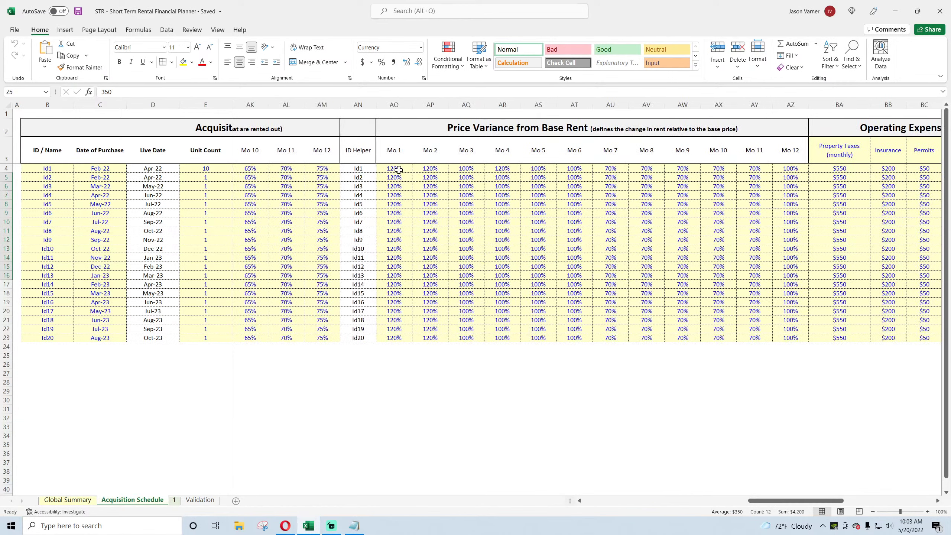
Review the monthly Price Variance from Base Rent percentages for Id1 on the Acquisition Schedule.
{"action": "left_click", "coordinate": [397, 169]}
{"action": "left_click_drag", "start_coordinate": [778, 151], "coordinate": [389, 150]}
{"action": "left_click", "coordinate": [396, 169]}
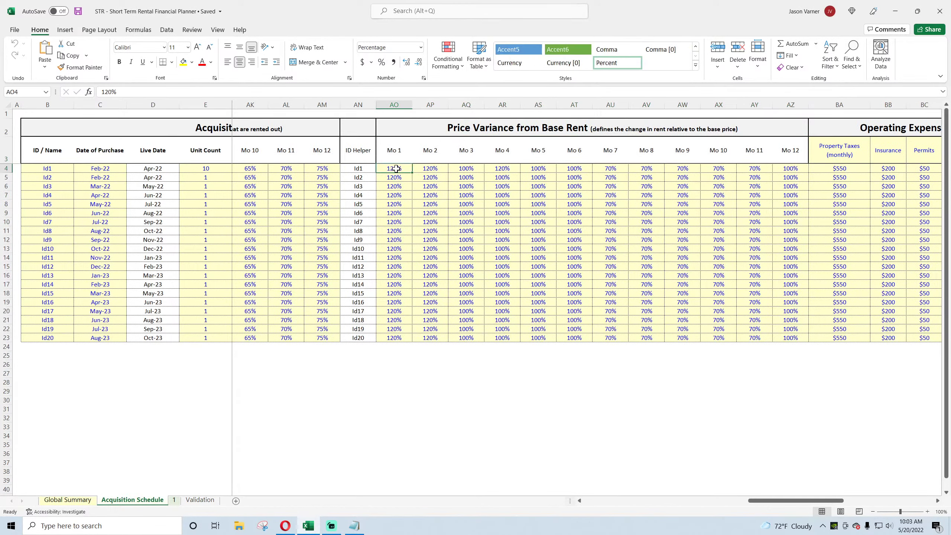
{"action": "left_click", "coordinate": [479, 169]}
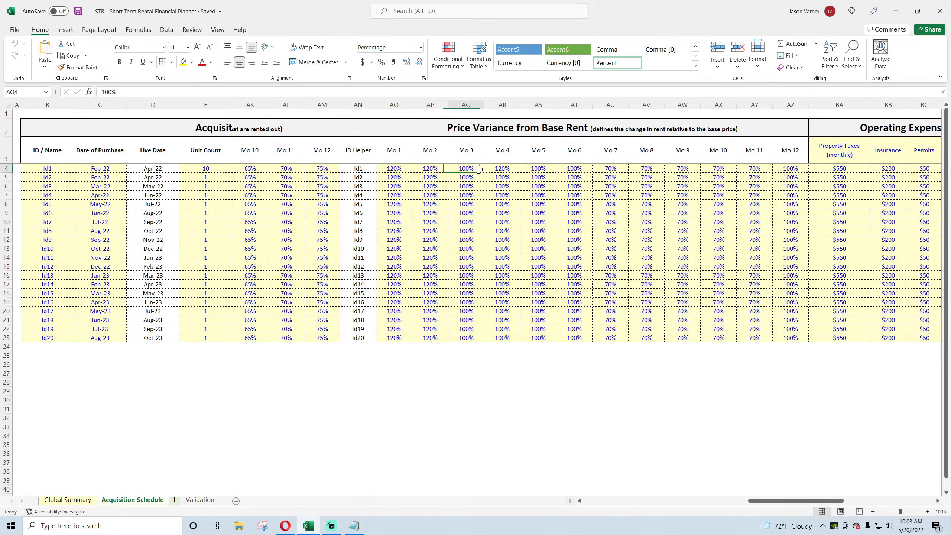
{"action": "left_click", "coordinate": [398, 168]}
{"action": "left_click", "coordinate": [610, 169]}
Review the fixed monthly operating expense inputs per unit, checking Id1's property taxes and insurance against its unit count.
{"action": "left_click_drag", "start_coordinate": [797, 500], "coordinate": [871, 503]}
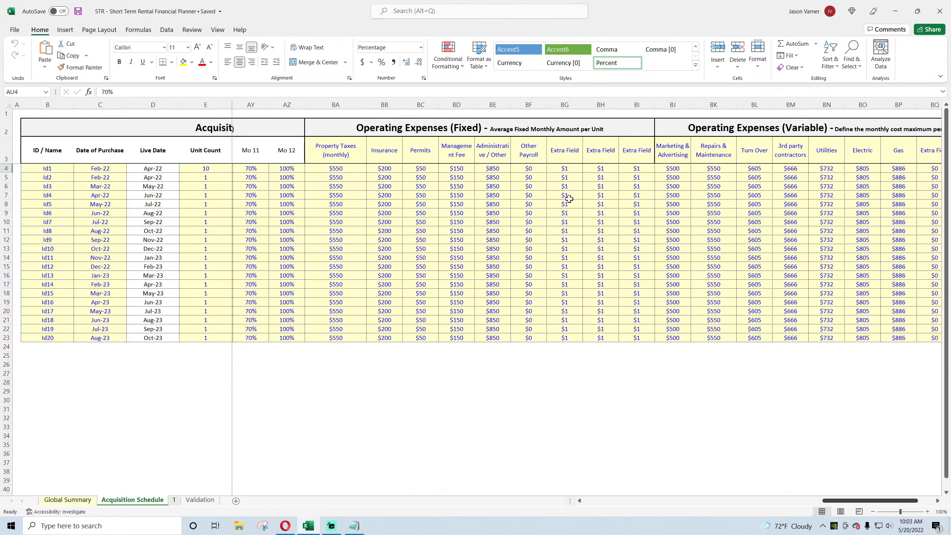
{"action": "left_click", "coordinate": [342, 169]}
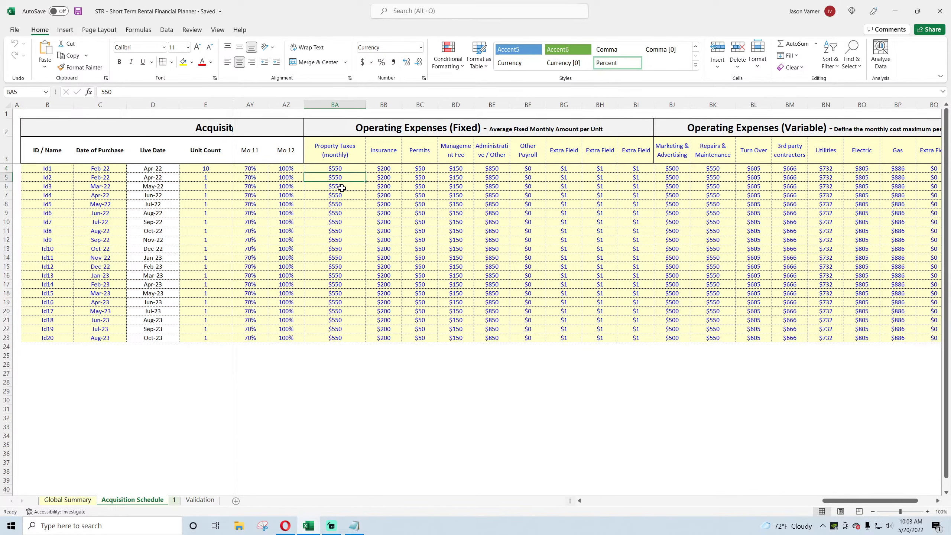
{"action": "left_click", "coordinate": [340, 211]}
{"action": "left_click_drag", "start_coordinate": [610, 154], "coordinate": [642, 164]}
{"action": "left_click", "coordinate": [342, 169]}
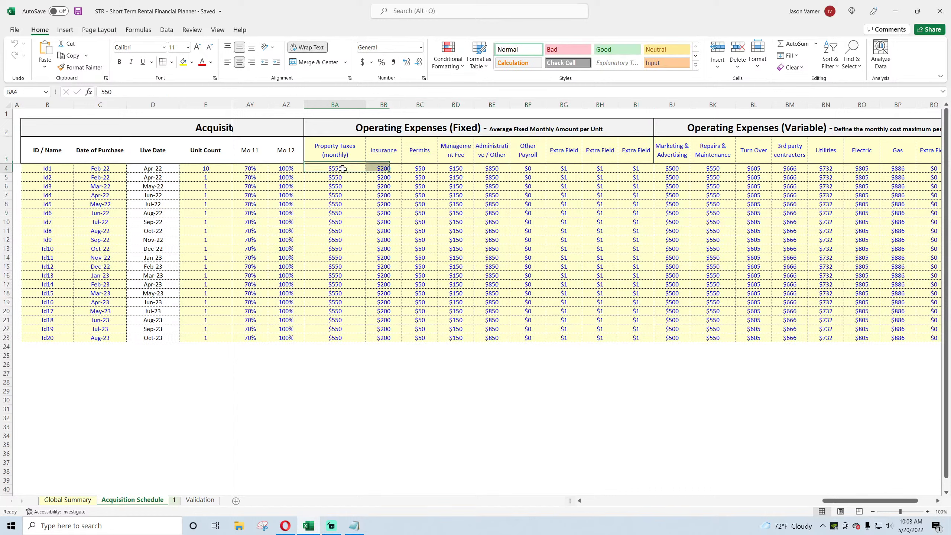
{"action": "left_click", "coordinate": [208, 169]}
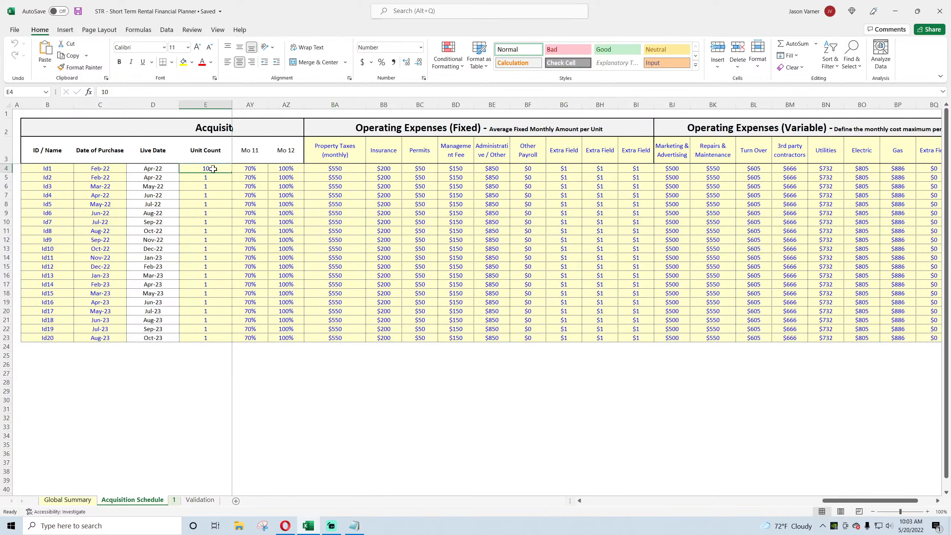
{"action": "left_click", "coordinate": [347, 170]}
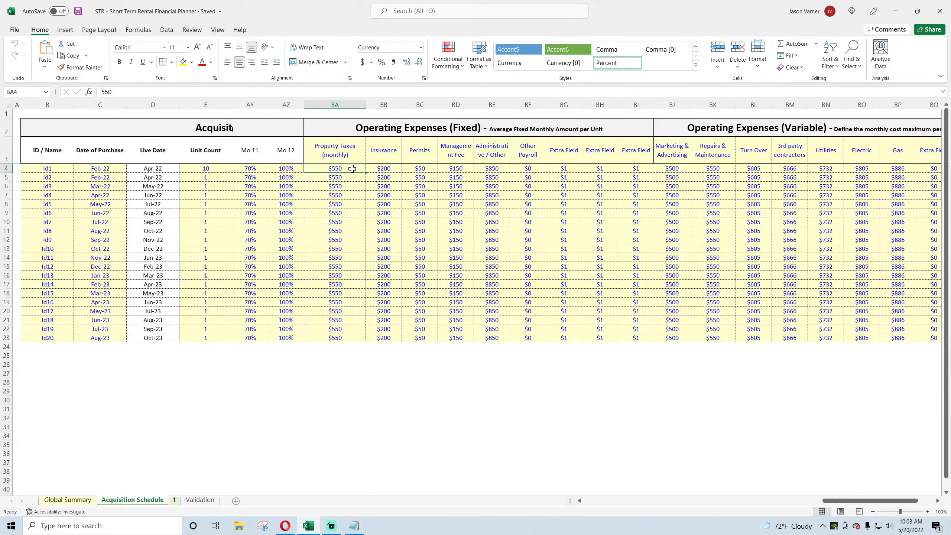
{"action": "left_click", "coordinate": [381, 168]}
{"action": "scroll", "coordinate": [861, 501], "scroll_direction": "right", "scroll_amount": 1}
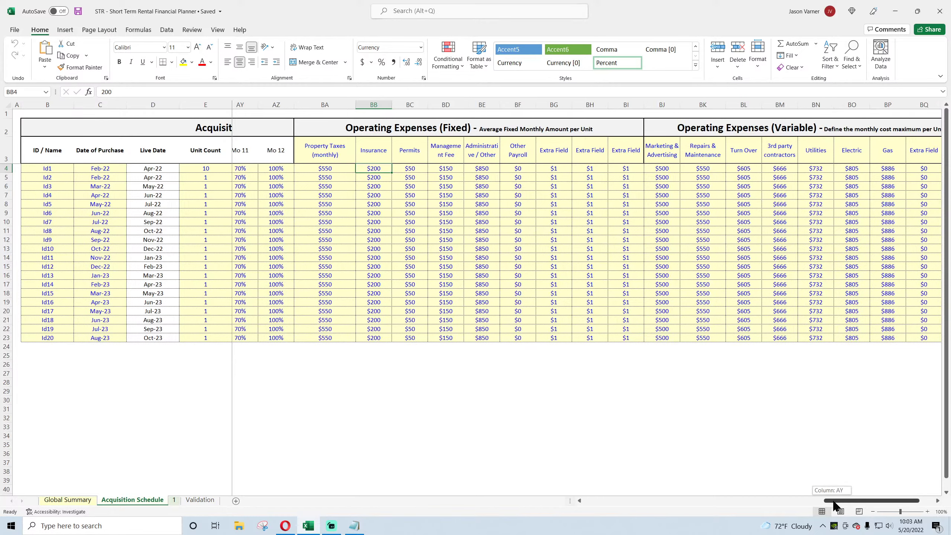
Review the variable operating expense inputs, which define the monthly cost maximum per unit, for Id1.
{"action": "left_click", "coordinate": [648, 133]}
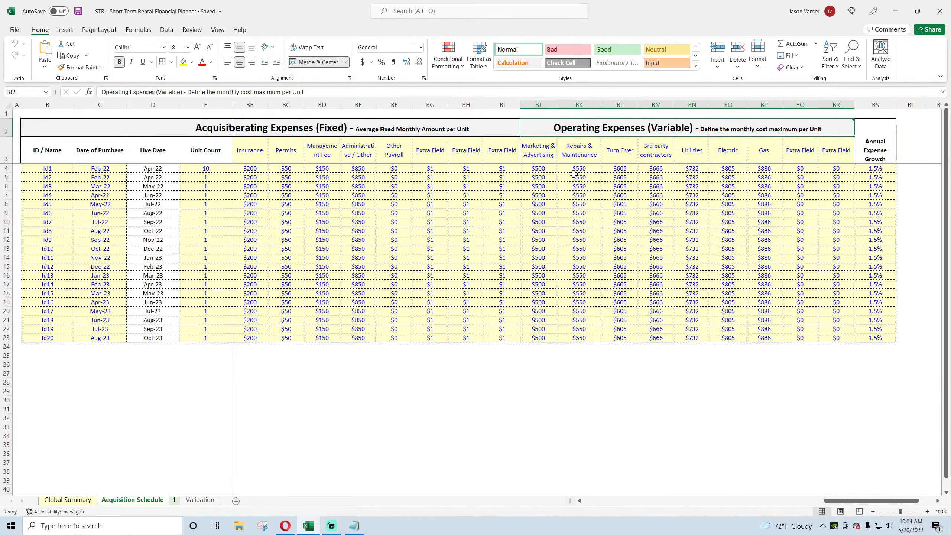
{"action": "left_click", "coordinate": [536, 169]}
{"action": "mouse_move", "coordinate": [536, 169]}
{"action": "left_mouse_down"}
{"action": "mouse_move", "coordinate": [835, 169]}
{"action": "mouse_move", "coordinate": [656, 168]}
{"action": "left_mouse_up"}
{"action": "left_click_drag", "start_coordinate": [543, 168], "coordinate": [545, 169]}
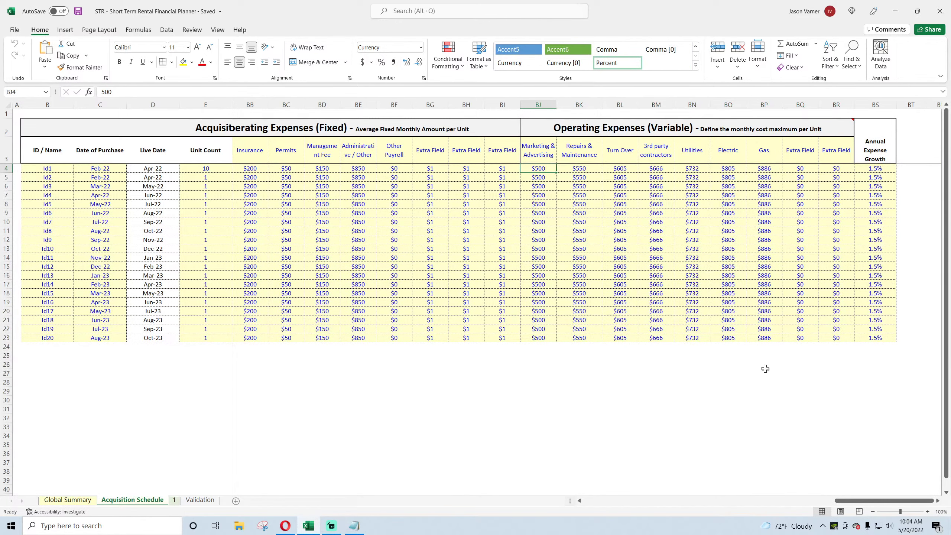
Check Id1's Utilization / Seasonality percentages for months 1 to 3 as the driver of the variable expenses.
{"action": "left_click_drag", "start_coordinate": [872, 500], "coordinate": [724, 505]}
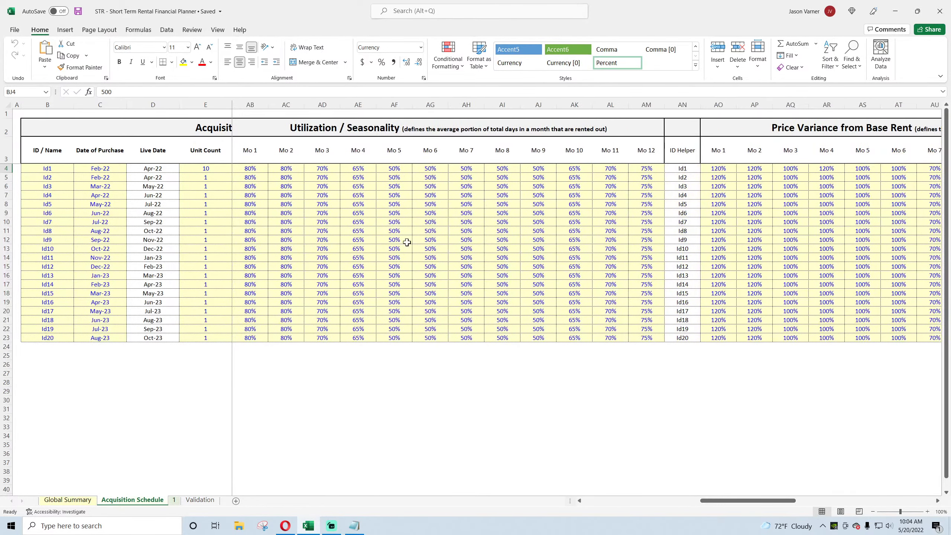
{"action": "left_click", "coordinate": [250, 168]}
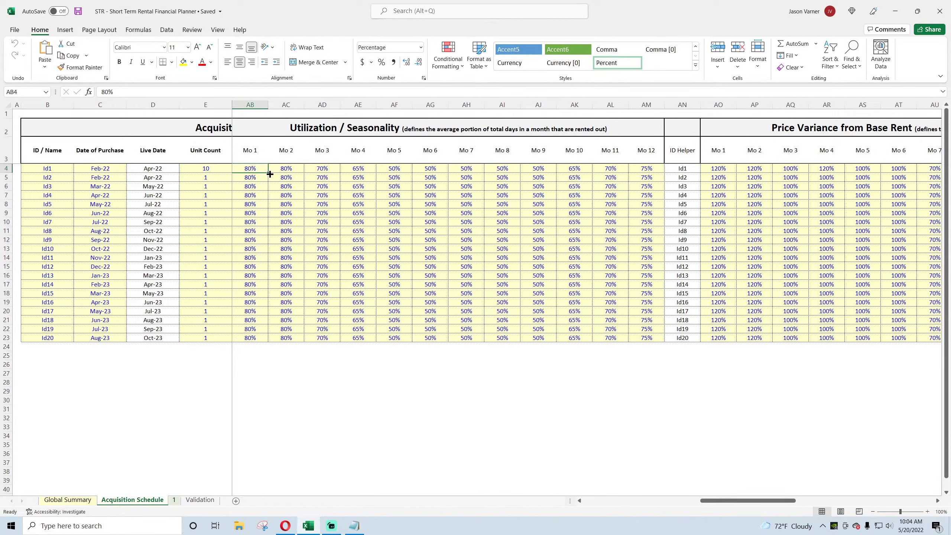
{"action": "left_click", "coordinate": [328, 170]}
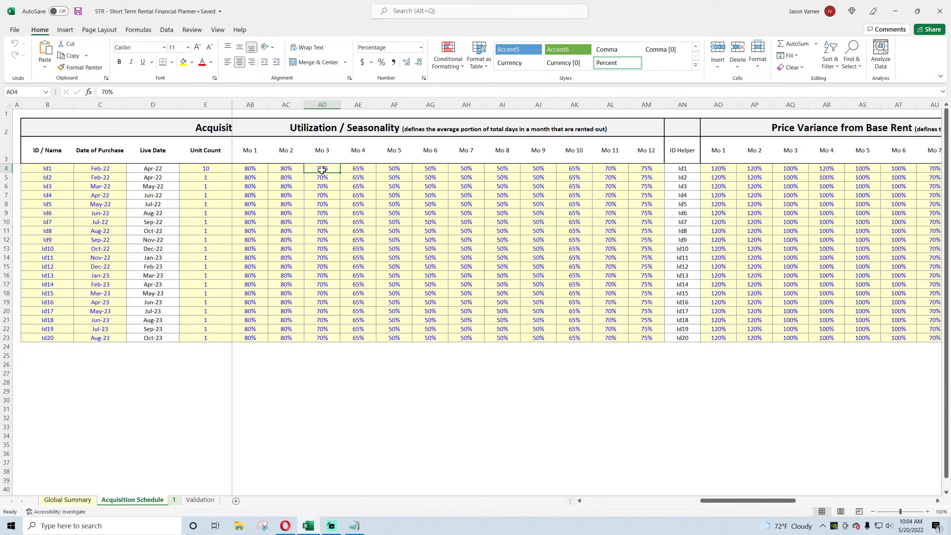
{"action": "left_click", "coordinate": [285, 170]}
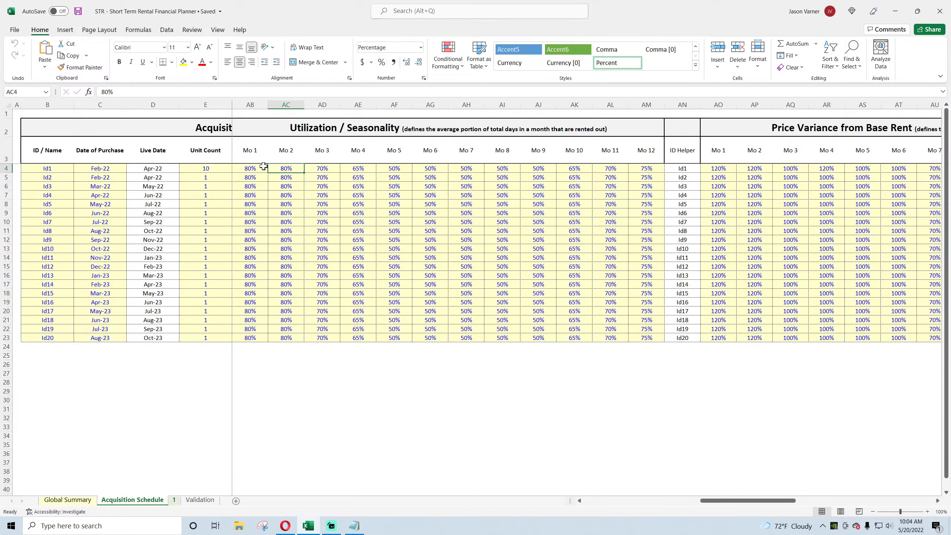
{"action": "left_click_drag", "start_coordinate": [745, 504], "coordinate": [887, 502]}
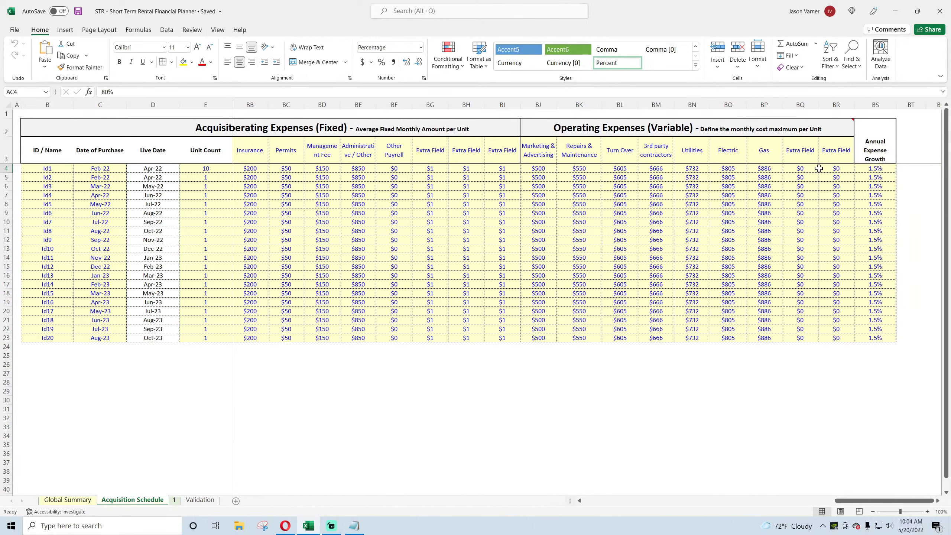
Compare the fixed and variable operating expense categories and their amounts across all property IDs.
{"action": "left_click_drag", "start_coordinate": [834, 150], "coordinate": [550, 157]}
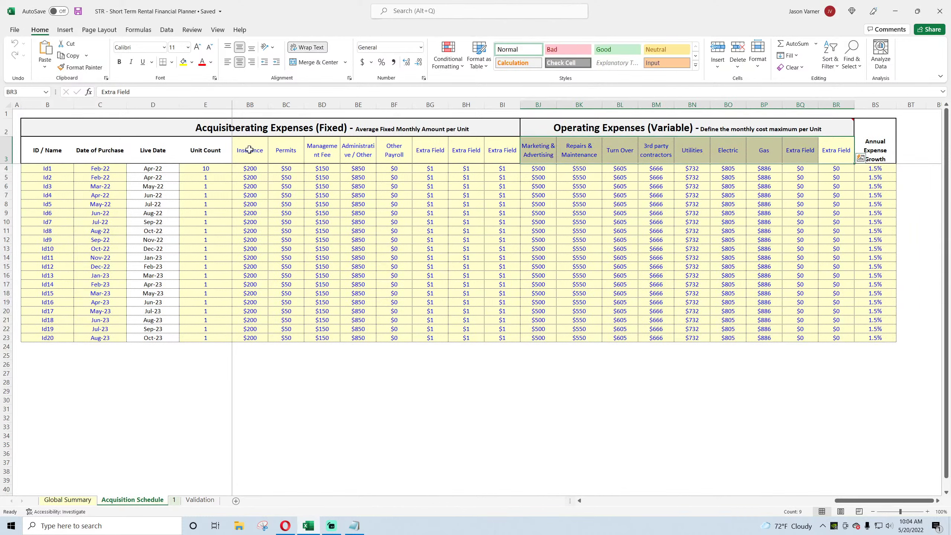
{"action": "left_click_drag", "start_coordinate": [249, 150], "coordinate": [836, 153]}
{"action": "left_click", "coordinate": [585, 182]}
{"action": "left_click", "coordinate": [425, 216]}
{"action": "left_click", "coordinate": [596, 214]}
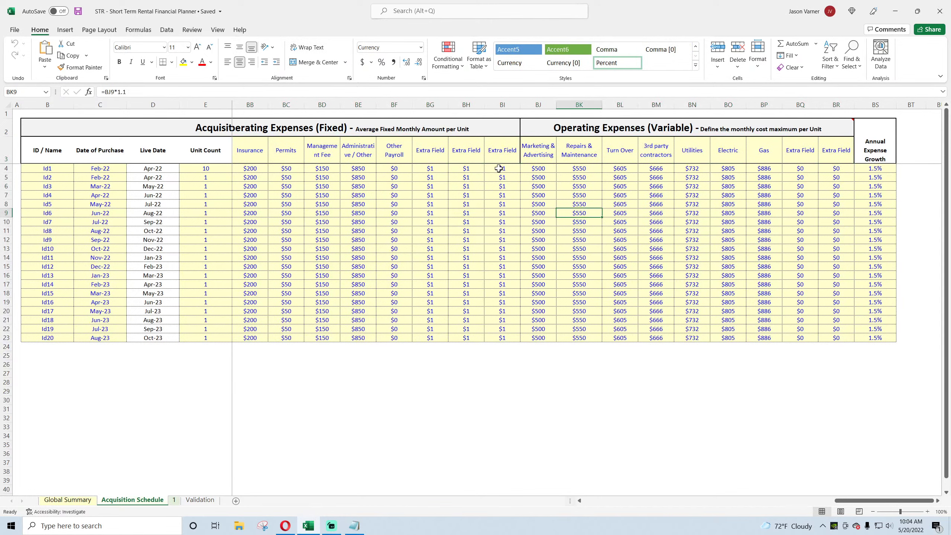
{"action": "left_click_drag", "start_coordinate": [498, 168], "coordinate": [291, 302]}
{"action": "left_click_drag", "start_coordinate": [536, 169], "coordinate": [824, 332]}
Review the Annual Expense Growth rates and the Other Payroll amounts for the property IDs.
{"action": "left_click", "coordinate": [873, 152]}
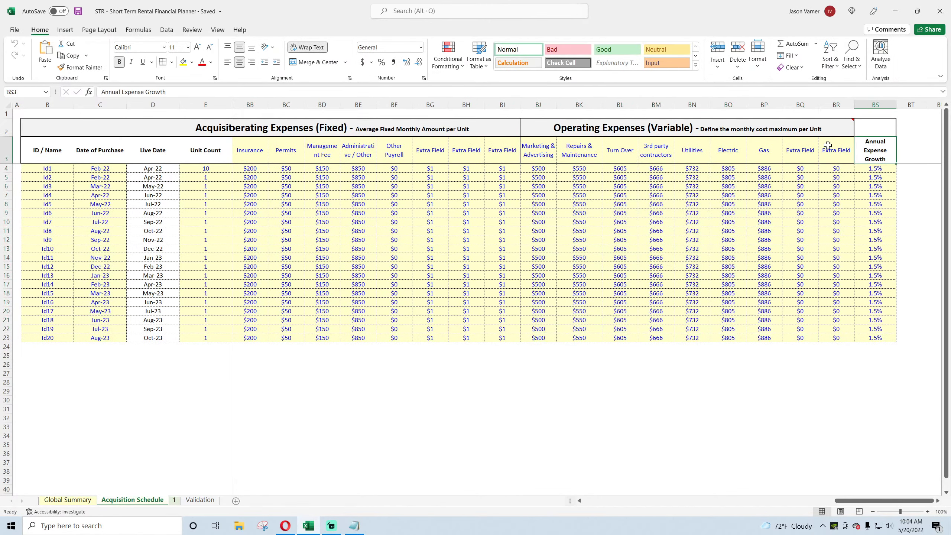
{"action": "left_click", "coordinate": [875, 169]}
{"action": "left_click", "coordinate": [875, 186]}
{"action": "left_click_drag", "start_coordinate": [389, 169], "coordinate": [395, 338]}
Review the Length of Renovation and Financing inputs on the Acquisition Schedule, and save the workbook.
{"action": "left_click_drag", "start_coordinate": [847, 503], "coordinate": [597, 485]}
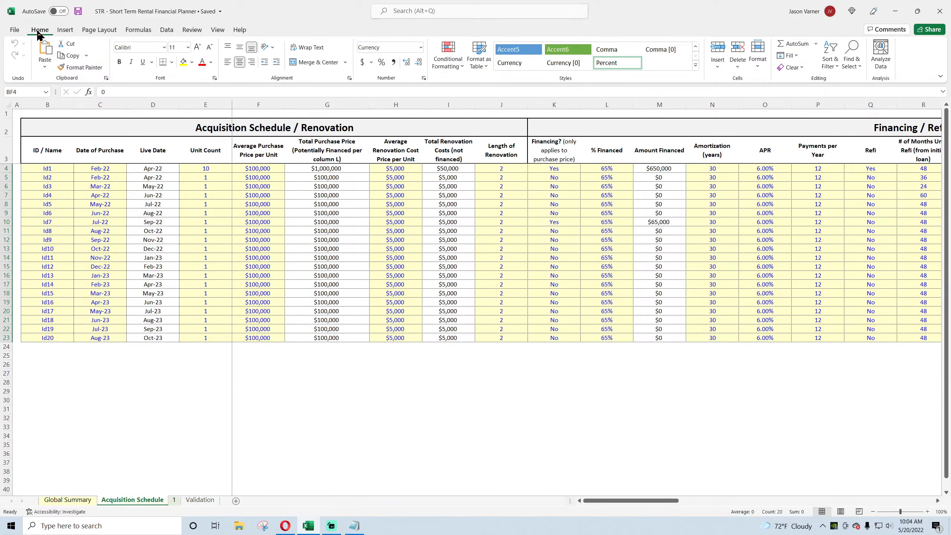
{"action": "left_click", "coordinate": [79, 10]}
{"action": "left_click", "coordinate": [511, 168]}
{"action": "left_click", "coordinate": [505, 183]}
{"action": "left_click", "coordinate": [506, 211]}
{"action": "left_click", "coordinate": [566, 170]}
{"action": "left_click", "coordinate": [559, 214]}
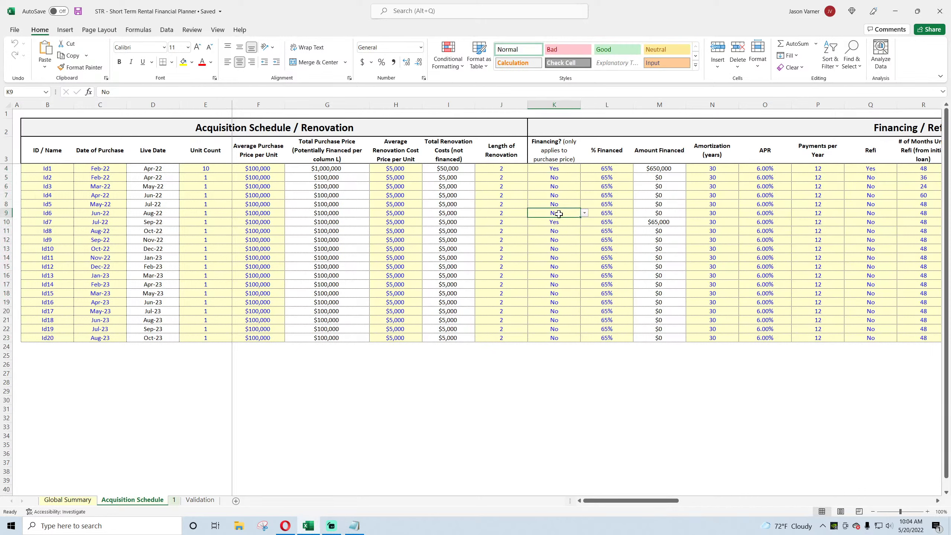
{"action": "left_click", "coordinate": [353, 396]}
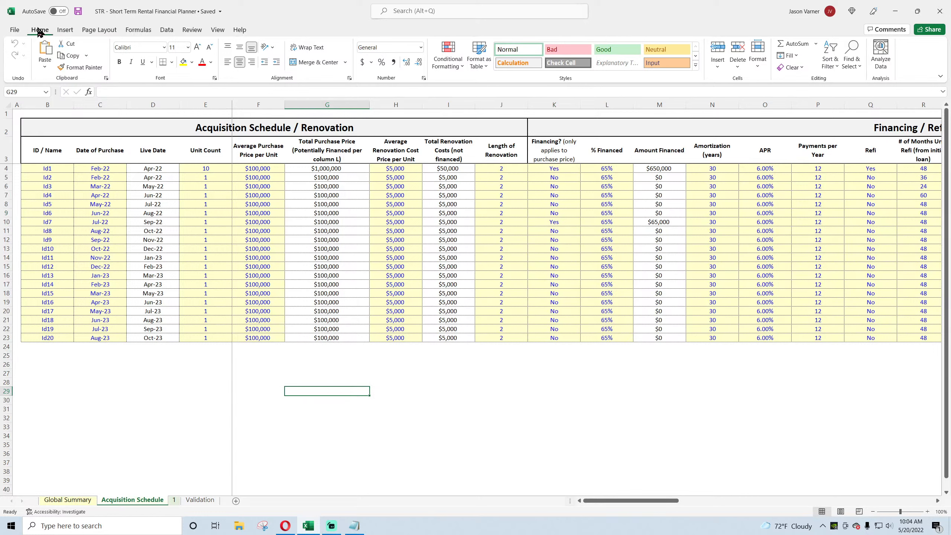
{"action": "left_click", "coordinate": [79, 12]}
{"action": "left_click", "coordinate": [285, 532]}
{"action": "left_click", "coordinate": [285, 531]}
{"action": "key", "text": "Up"}
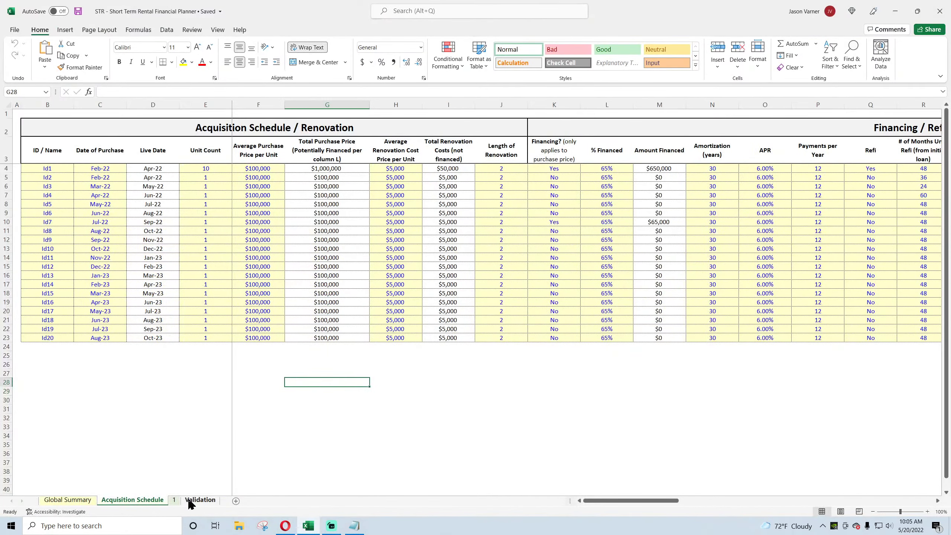
Review the seasonality, rental income, expense and ID-link formulas in the Id1 monthly pro forma on sheet 1.
{"action": "left_click", "coordinate": [174, 499]}
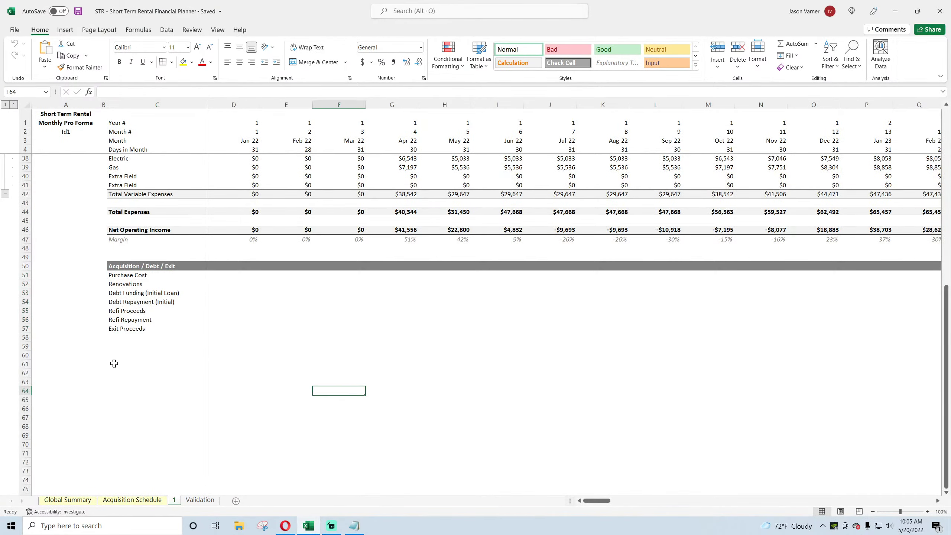
{"action": "scroll", "coordinate": [114, 363], "scroll_direction": "up", "scroll_amount": 11}
{"action": "left_click", "coordinate": [254, 184]}
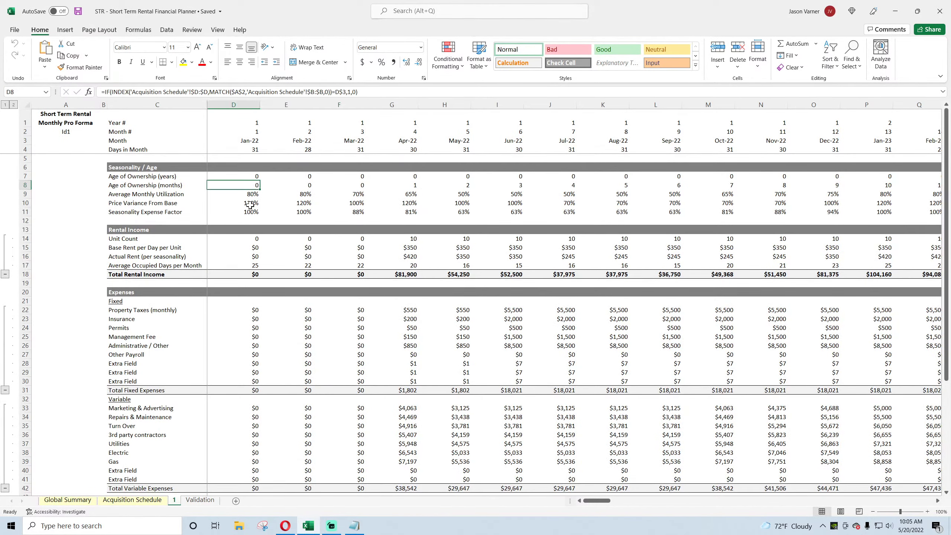
{"action": "left_click", "coordinate": [360, 248]}
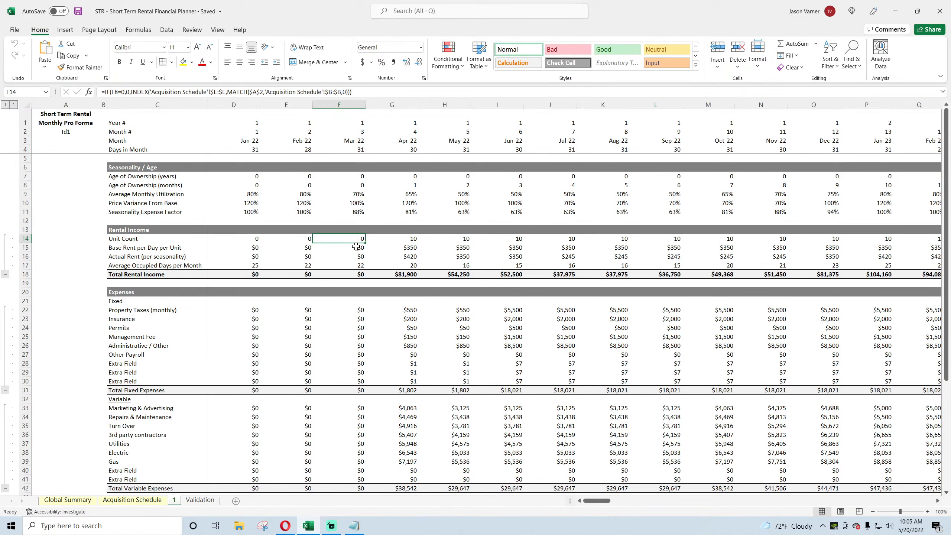
{"action": "left_click", "coordinate": [409, 312]}
{"action": "left_click", "coordinate": [407, 339]}
{"action": "scroll", "coordinate": [410, 342], "scroll_direction": "down", "scroll_amount": 4}
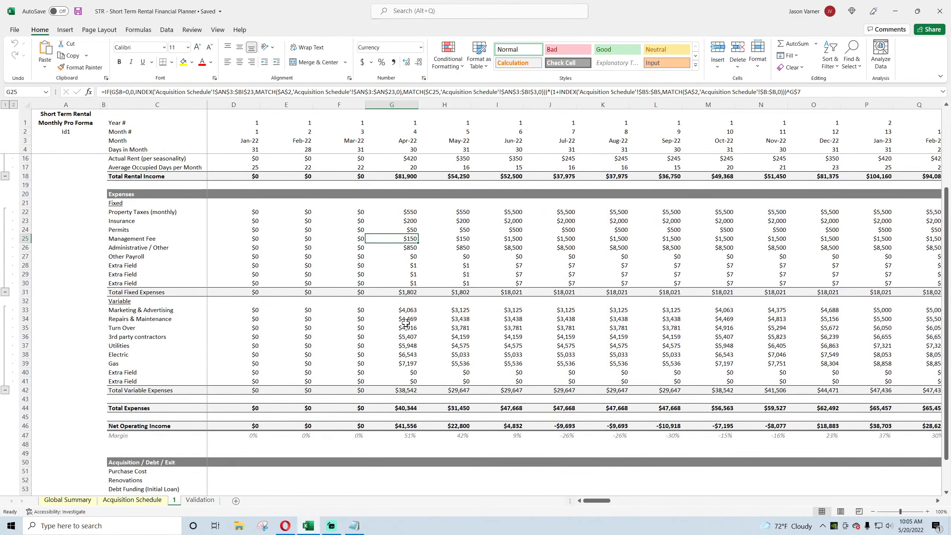
{"action": "left_click", "coordinate": [409, 311]}
{"action": "left_click", "coordinate": [412, 338]}
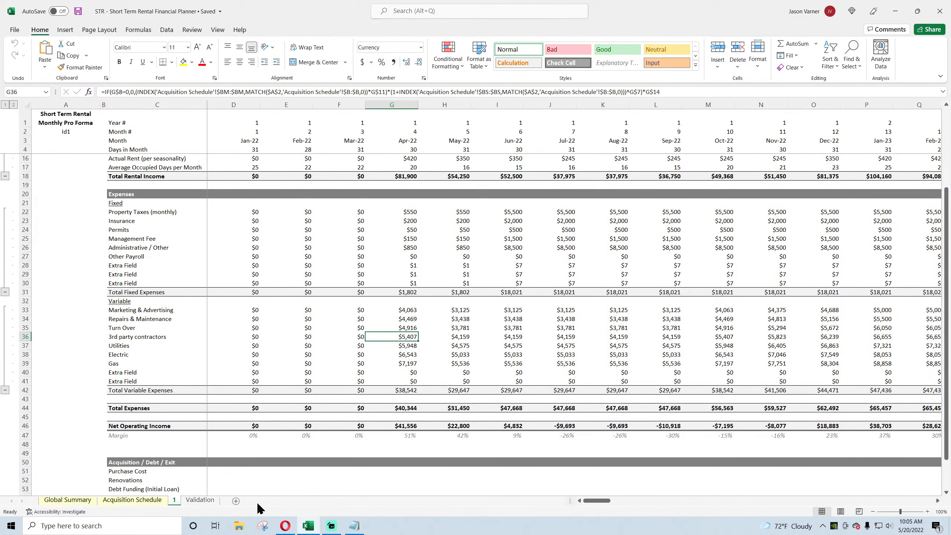
{"action": "left_click", "coordinate": [60, 131]}
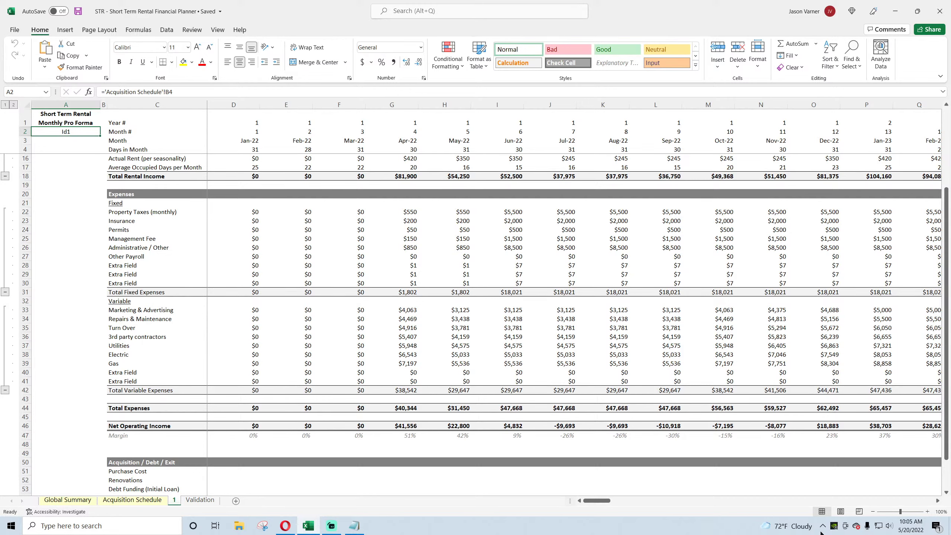
In D51 of the Purchase Cost row, begin an IF formula that compares the month in D3 with an INDEX lookup.
{"action": "scroll", "coordinate": [91, 404], "scroll_direction": "down", "scroll_amount": 7}
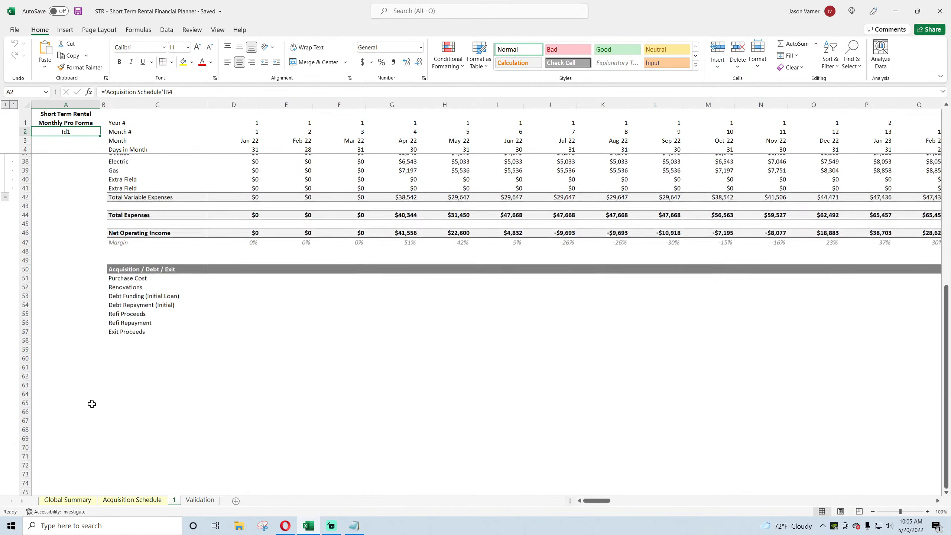
{"action": "left_click", "coordinate": [138, 278]}
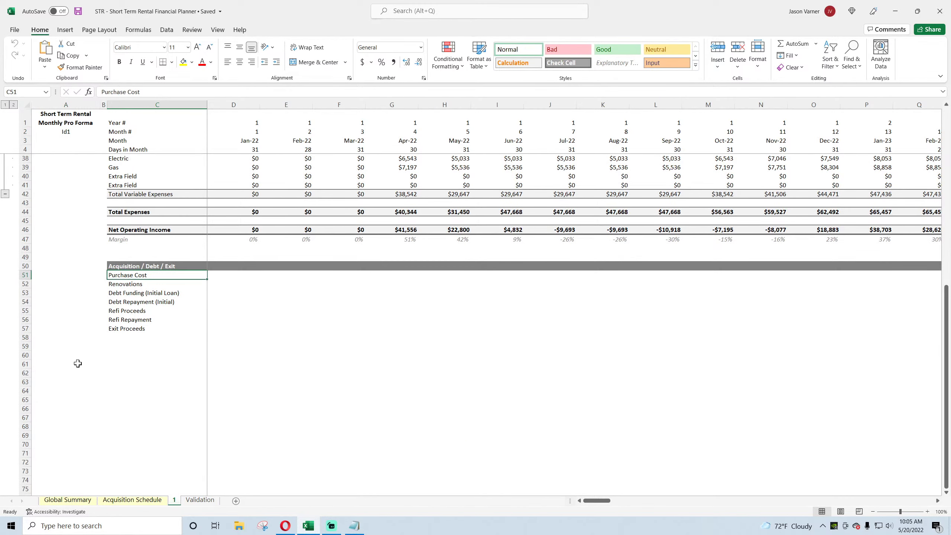
{"action": "key", "text": "Right"}
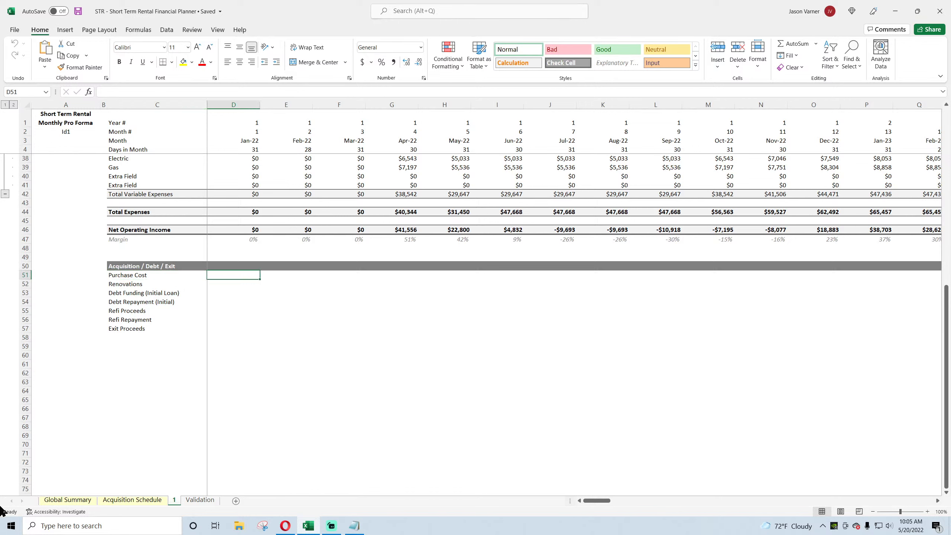
{"action": "type", "text": "="}
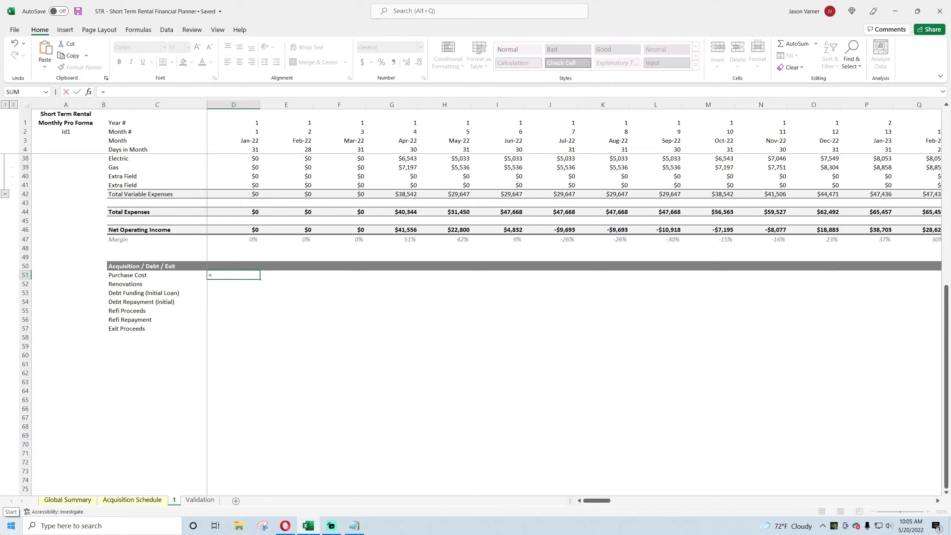
{"action": "type", "text": "if("}
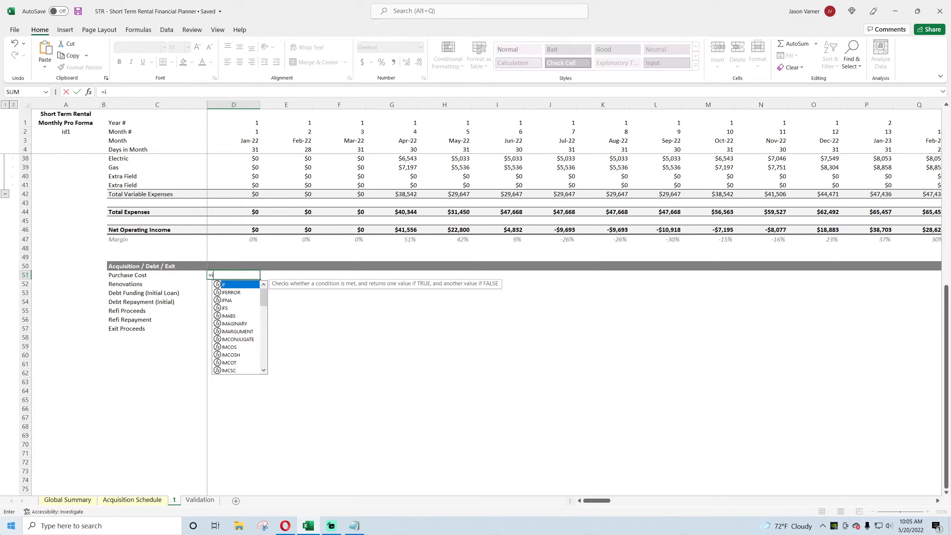
{"action": "left_click", "coordinate": [250, 141]}
{"action": "type", "text": "=index("}
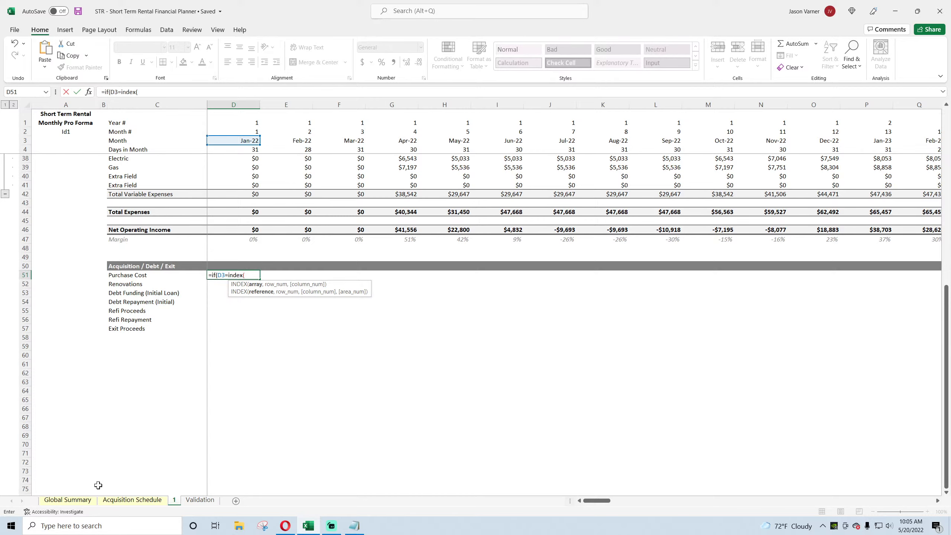
Fill in the IF test's INDEX with Acquisition Schedule column C, sheet 1's ID cell A2, Acquisition Schedule column B and 0.
{"action": "left_click", "coordinate": [108, 500]}
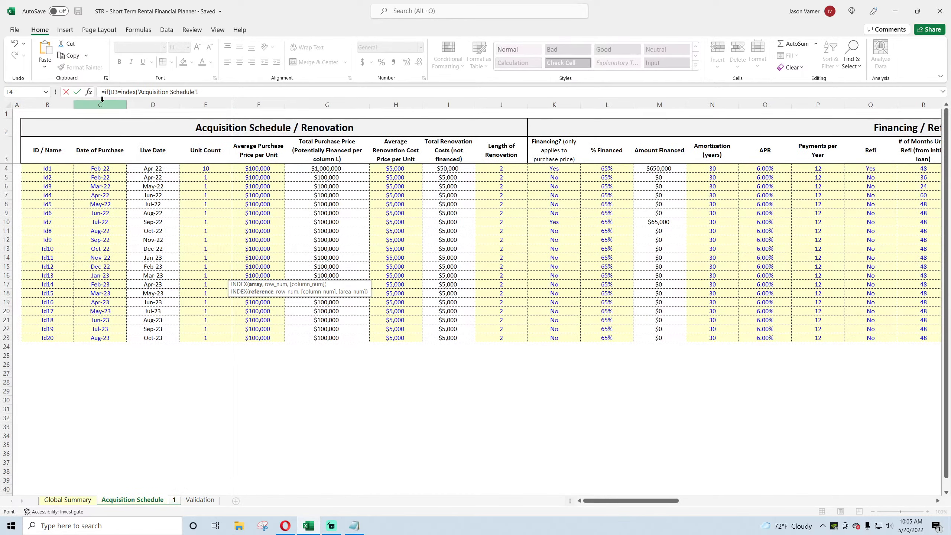
{"action": "left_click", "coordinate": [238, 92]}
{"action": "type", "text": "B:J"}
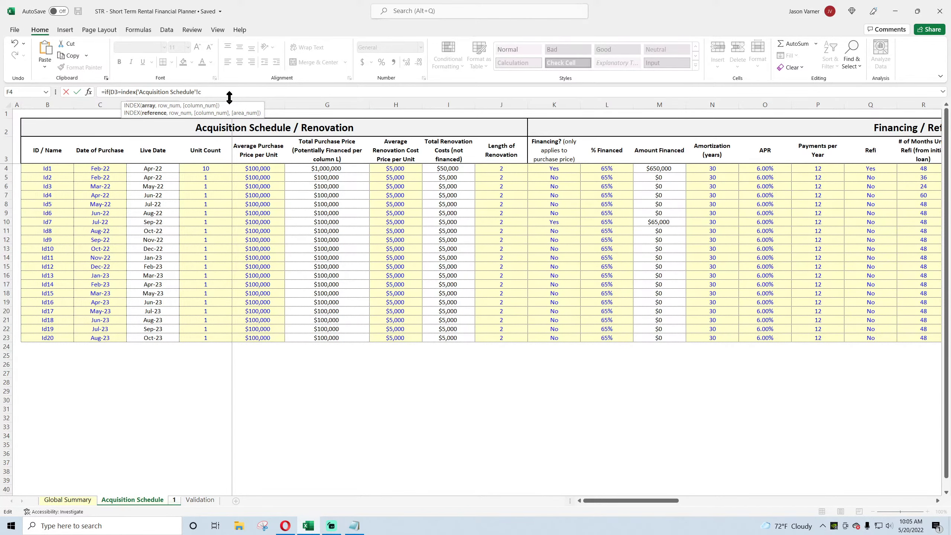
{"action": "type", "text": ":c,"}
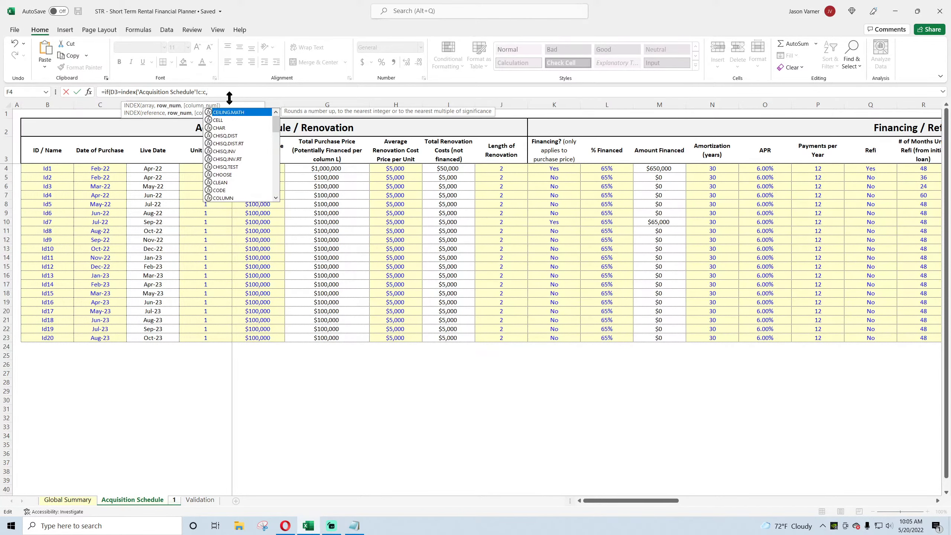
{"action": "left_click", "coordinate": [174, 500]}
{"action": "left_click", "coordinate": [63, 132]}
{"action": "type", "text": ","}
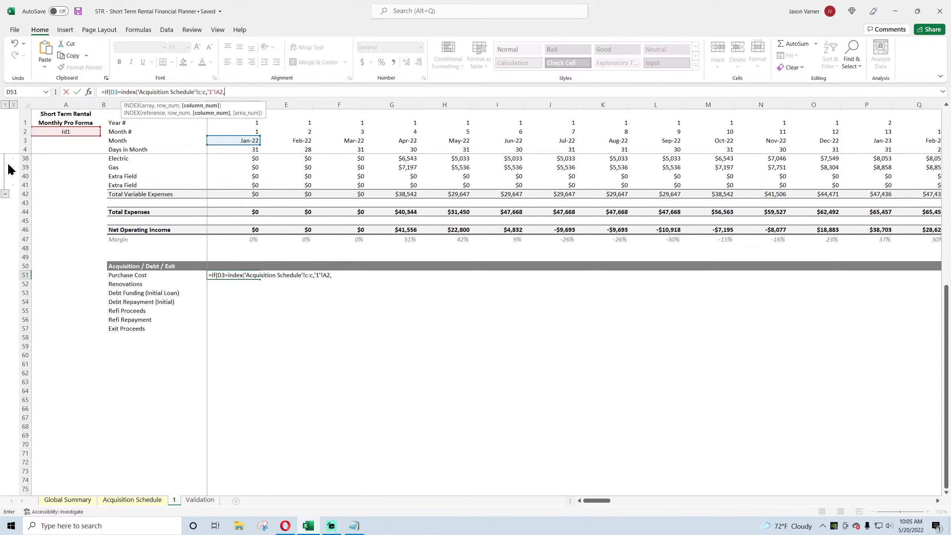
{"action": "left_click", "coordinate": [132, 499]}
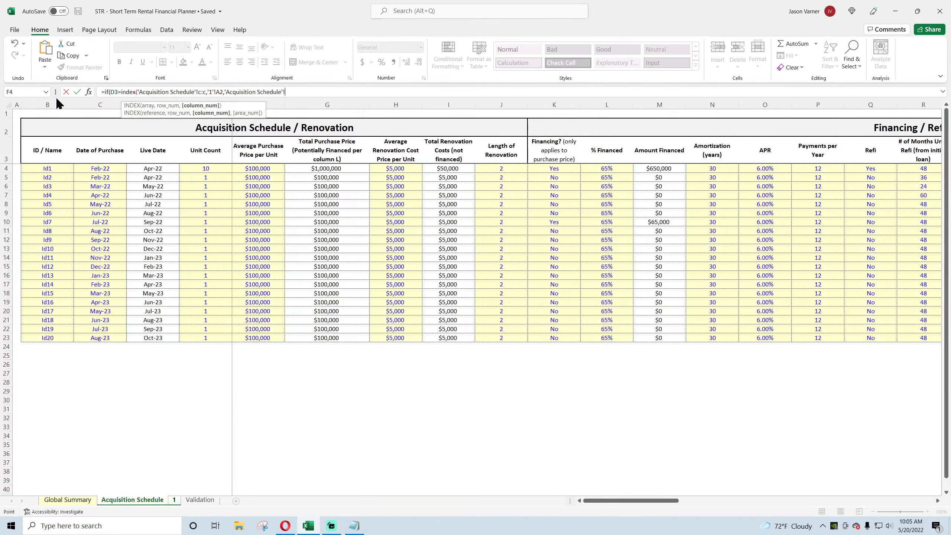
{"action": "left_click_drag", "start_coordinate": [58, 104], "coordinate": [502, 105]}
{"action": "key", "text": "BackSpace"}
{"action": "type", "text": "b"}
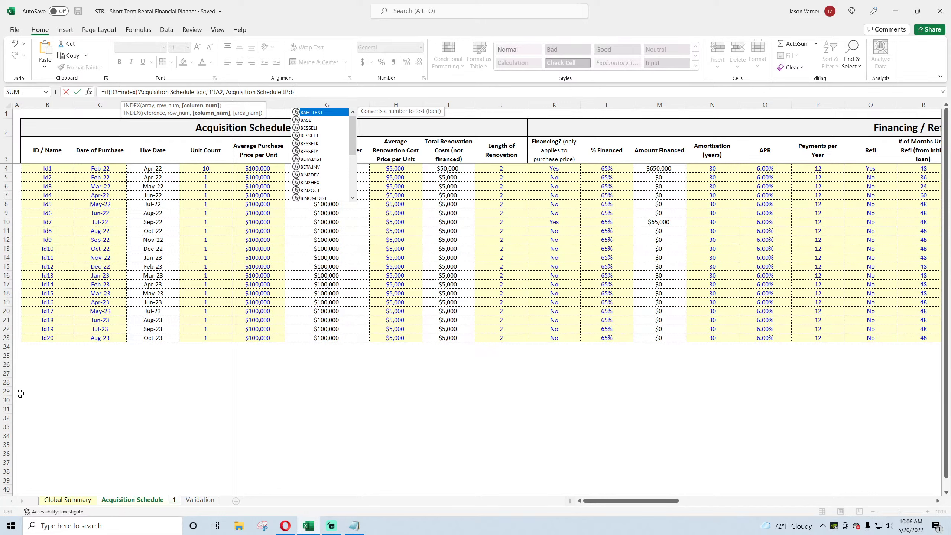
{"action": "type", "text": ",0)"}
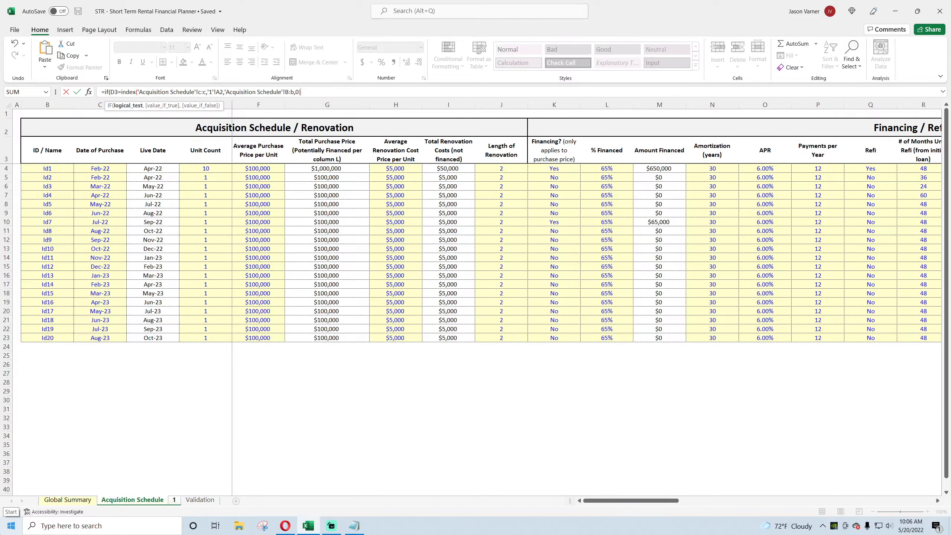
Add a value-if-true INDEX on the Acquisition Schedule's Total Purchase Price column G:G, with a MATCH for the row.
{"action": "type", "text": ",index("}
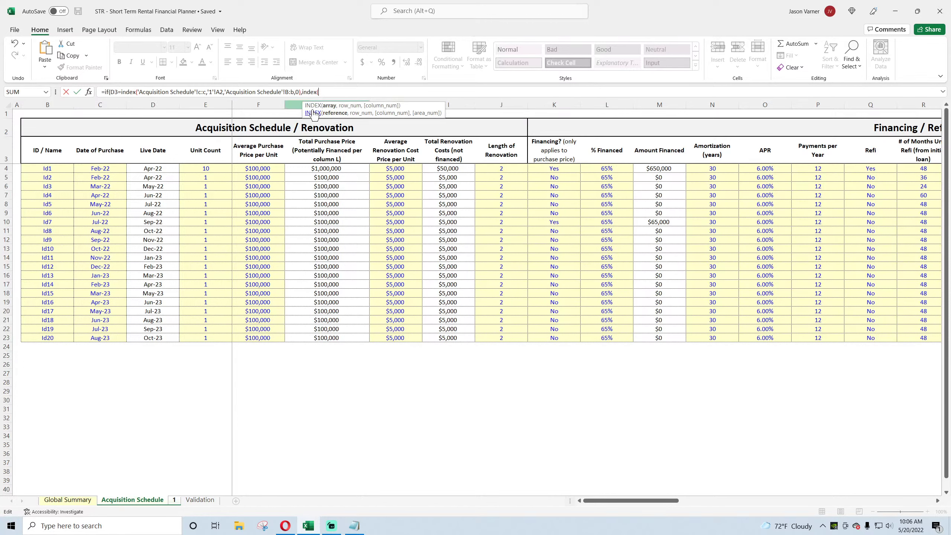
{"action": "left_click_drag", "start_coordinate": [47, 105], "coordinate": [501, 105]}
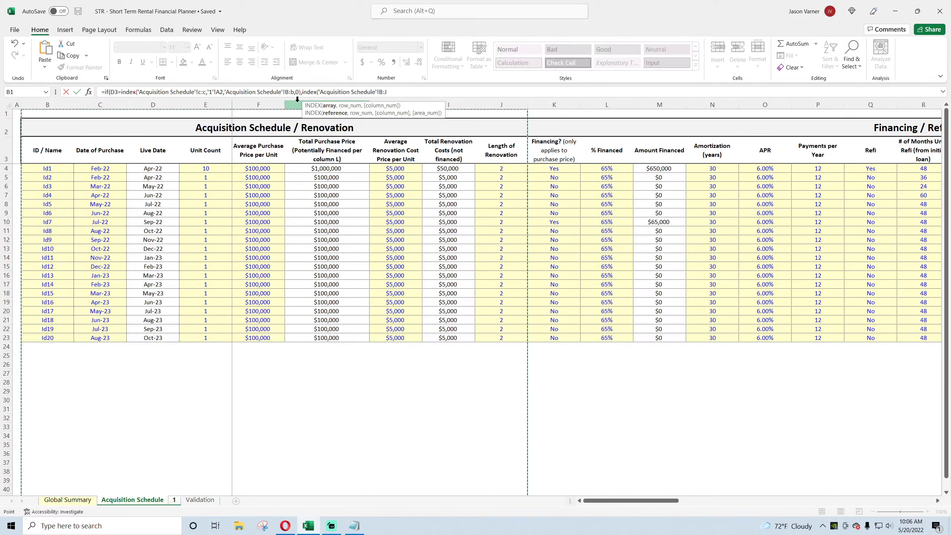
{"action": "left_click", "coordinate": [397, 91]}
{"action": "key", "text": "BackSpace"}
{"action": "key", "text": "BackSpace"}
{"action": "key", "text": "BackSpace"}
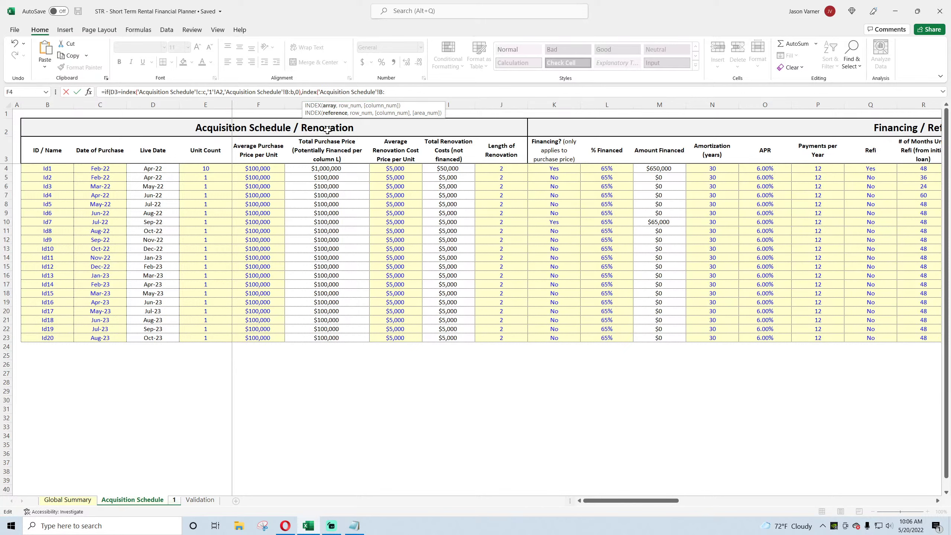
{"action": "type", "text": "g:g"}
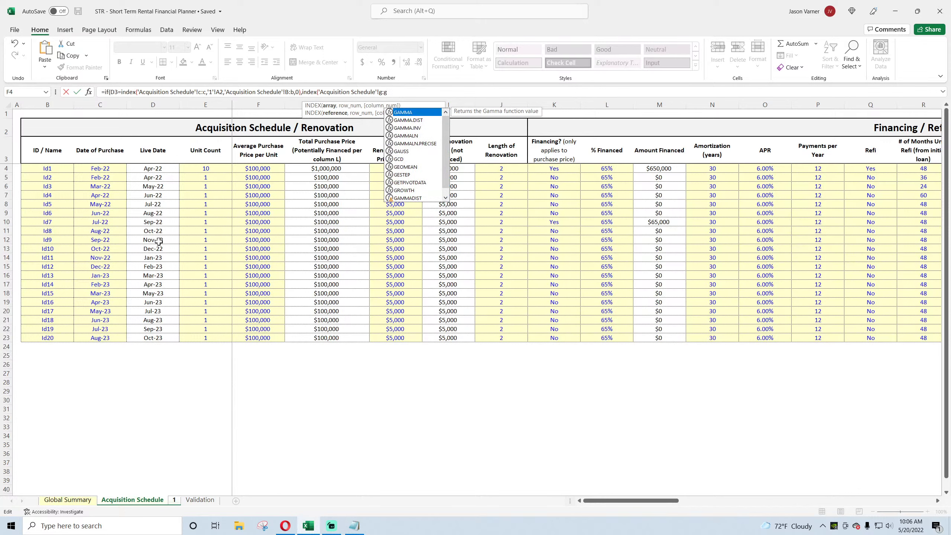
{"action": "type", "text": ",match("}
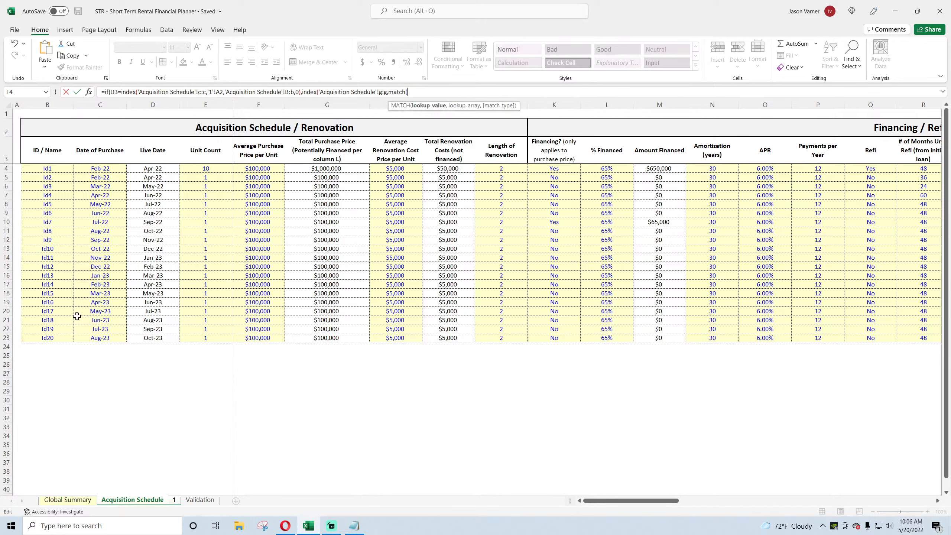
Complete the MATCH with sheet 1's A2 as lookup value, Acquisition Schedule column B:B and match type 0, and enter the formula.
{"action": "left_click", "coordinate": [174, 500]}
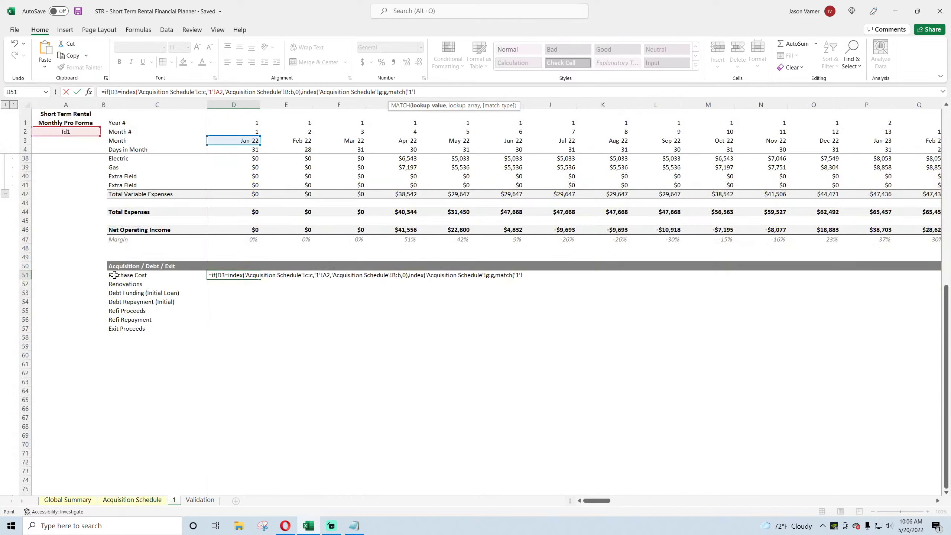
{"action": "left_click", "coordinate": [58, 134]}
{"action": "type", "text": ","}
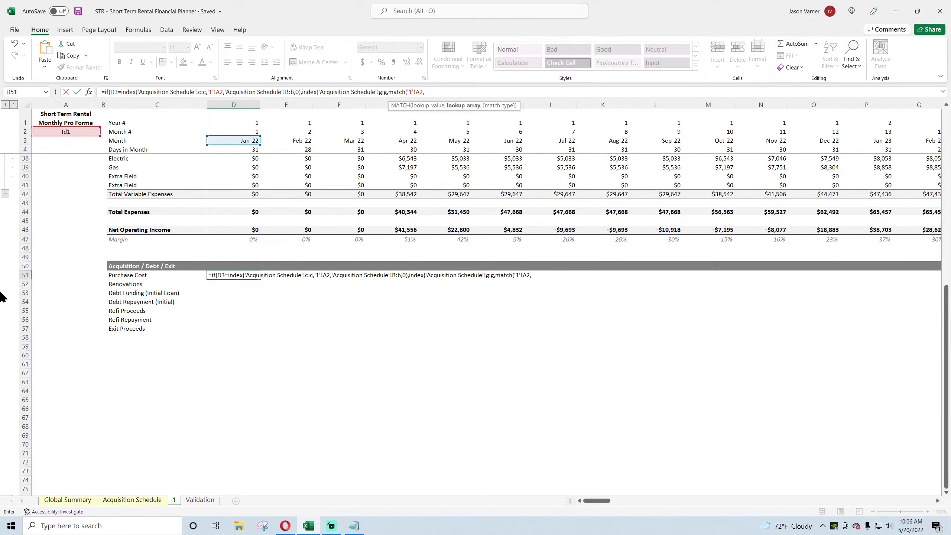
{"action": "left_click", "coordinate": [133, 499]}
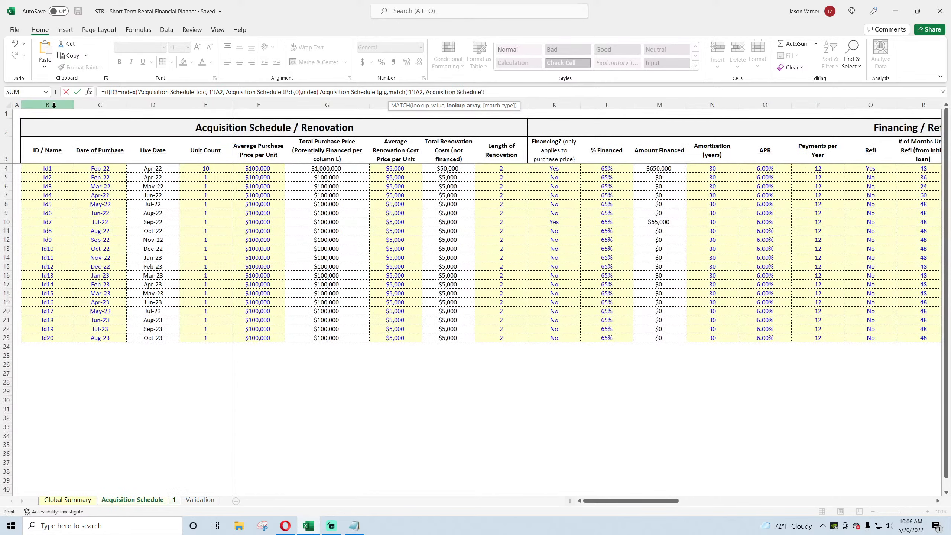
{"action": "left_click_drag", "start_coordinate": [47, 105], "coordinate": [501, 104]}
{"action": "key", "text": "BackSpace"}
{"action": "type", "text": "b"}
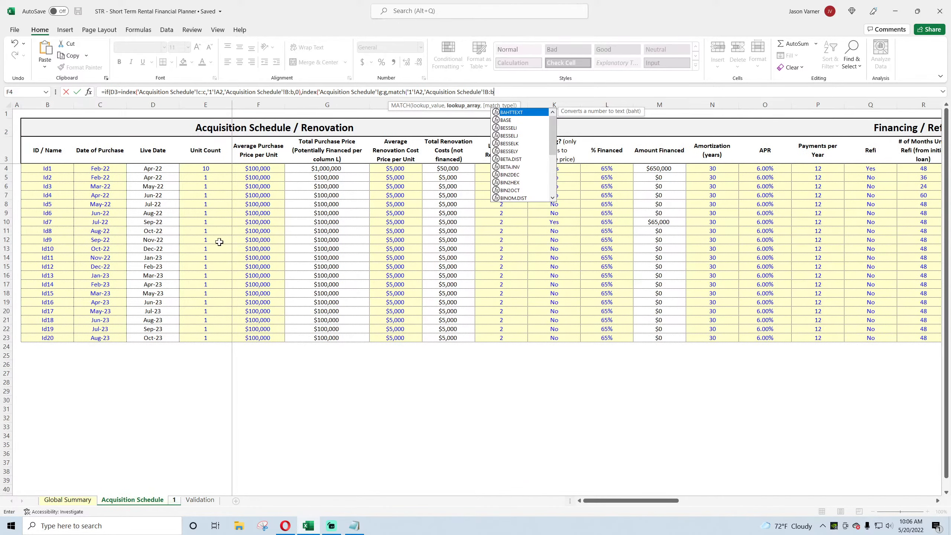
{"action": "type", "text": ",0"}
{"action": "key", "text": "Return"}
{"action": "key", "text": "Return"}
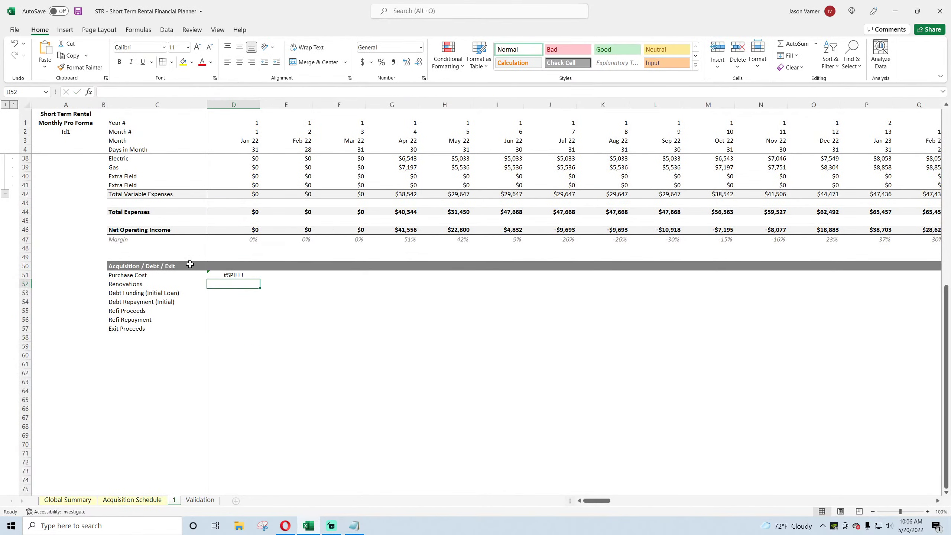
Add 0 as the value-if-false argument of the Purchase Cost formula in D51.
{"action": "left_click", "coordinate": [234, 273]}
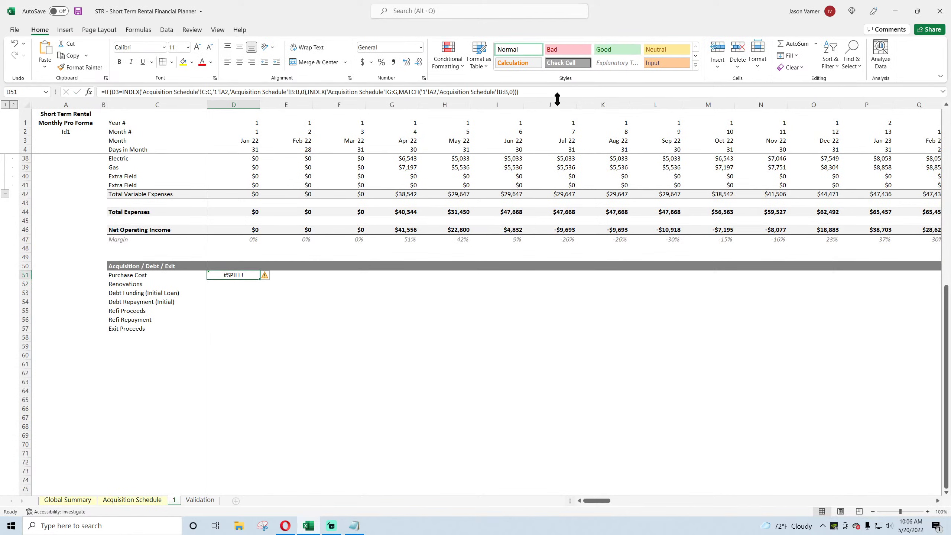
{"action": "left_click", "coordinate": [548, 92]}
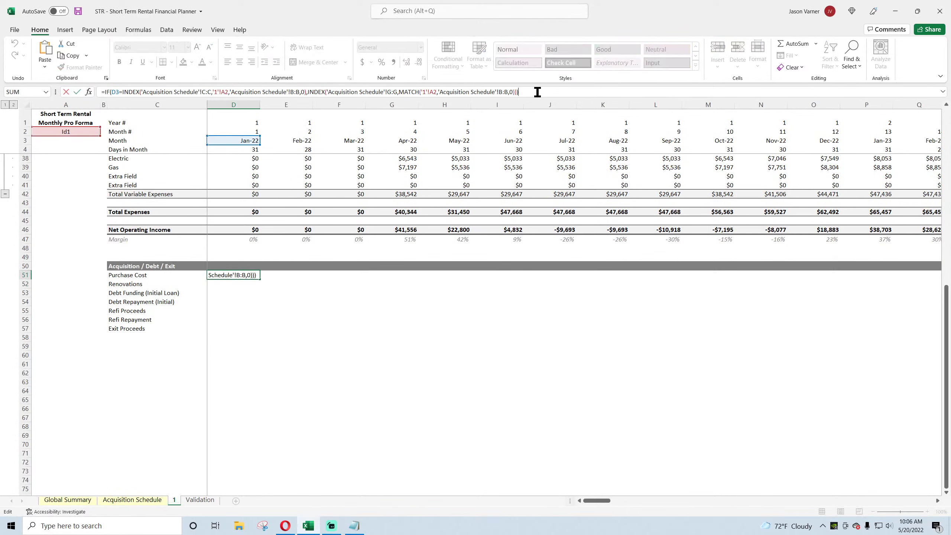
{"action": "key", "text": "BackSpace"}
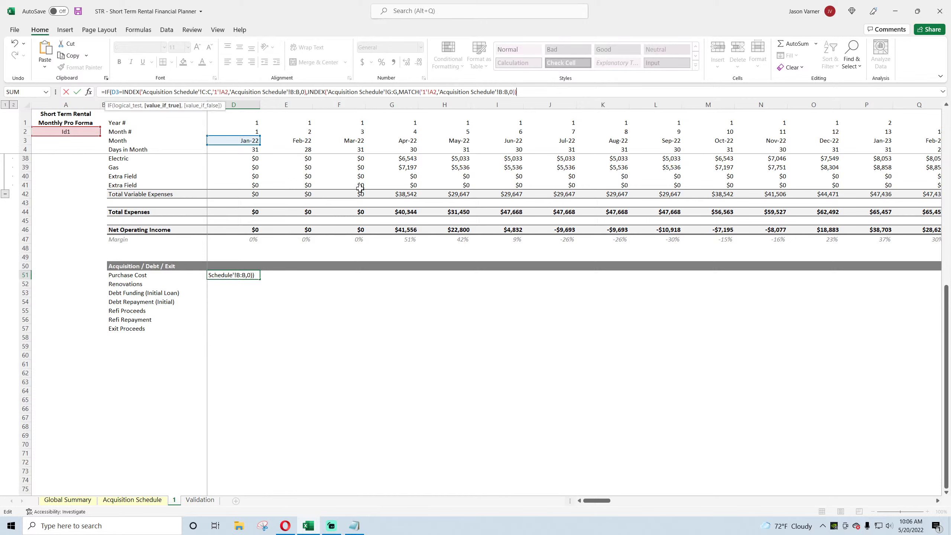
{"action": "type", "text": ",0"}
{"action": "key", "text": "Return"}
{"action": "key", "text": "Return"}
{"action": "left_click", "coordinate": [245, 272]}
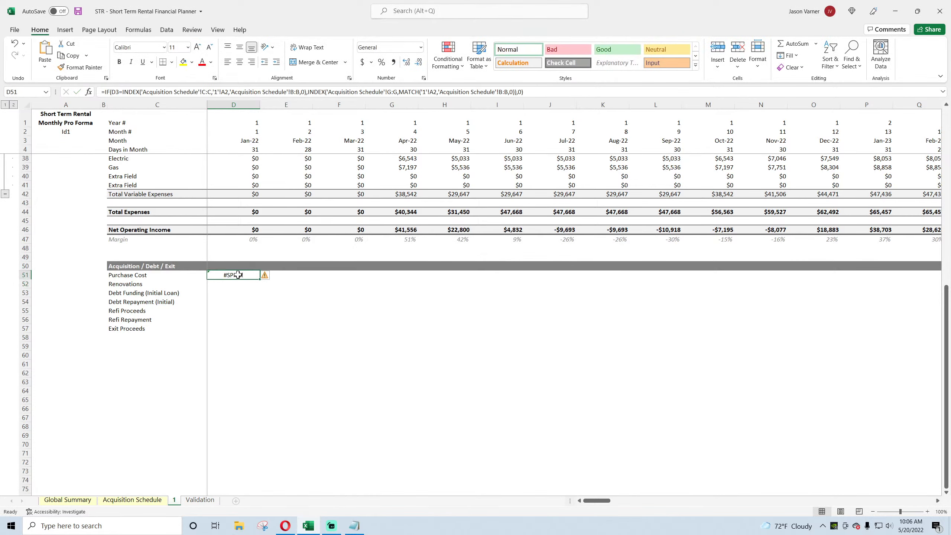
Anchor the month reference as D$3 and the date of purchase column as $C:$C in the D51 formula.
{"action": "left_click", "coordinate": [116, 92]}
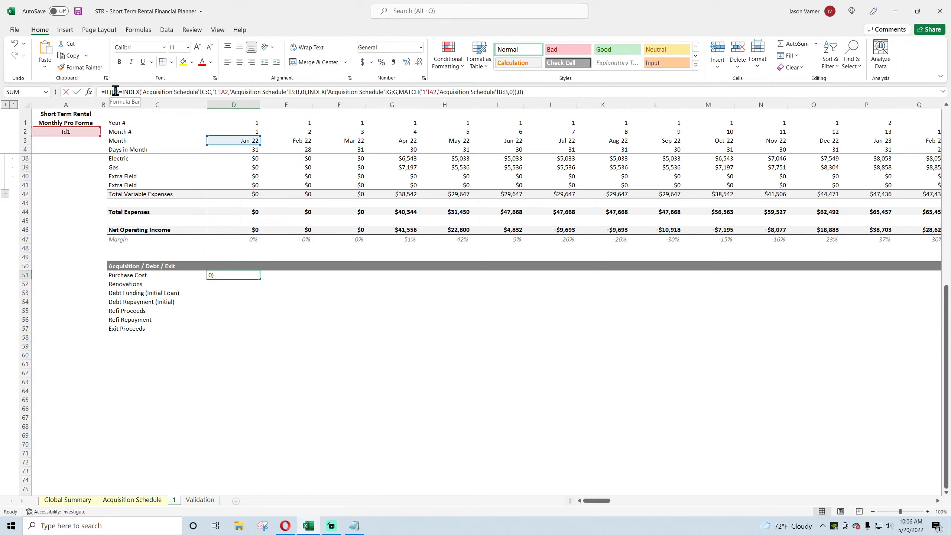
{"action": "type", "text": "$"}
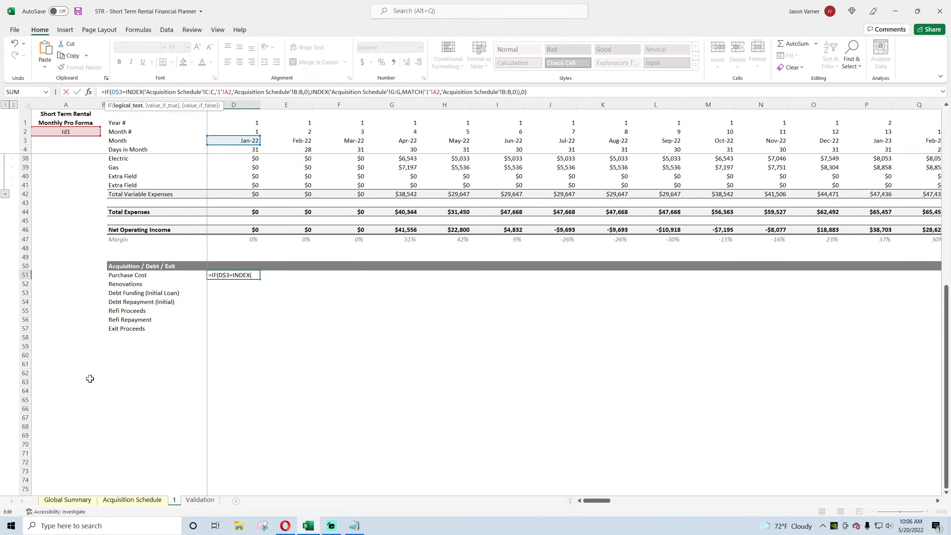
{"action": "left_click", "coordinate": [213, 92]}
{"action": "type", "text": "$"}
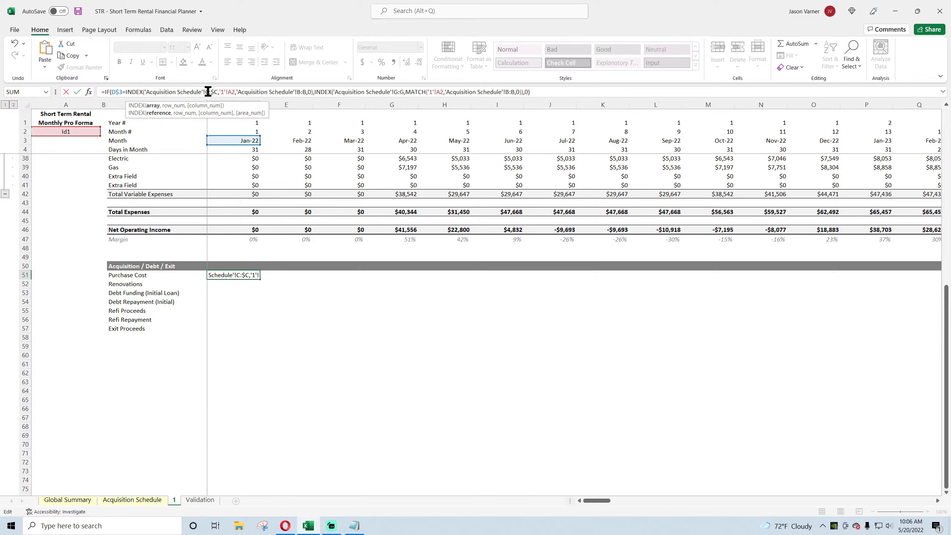
{"action": "left_click", "coordinate": [206, 92]}
{"action": "type", "text": "$"}
Remove the sheet 1 prefix from the formula's first A2 reference and make it absolute as $A$2.
{"action": "left_click", "coordinate": [230, 92]}
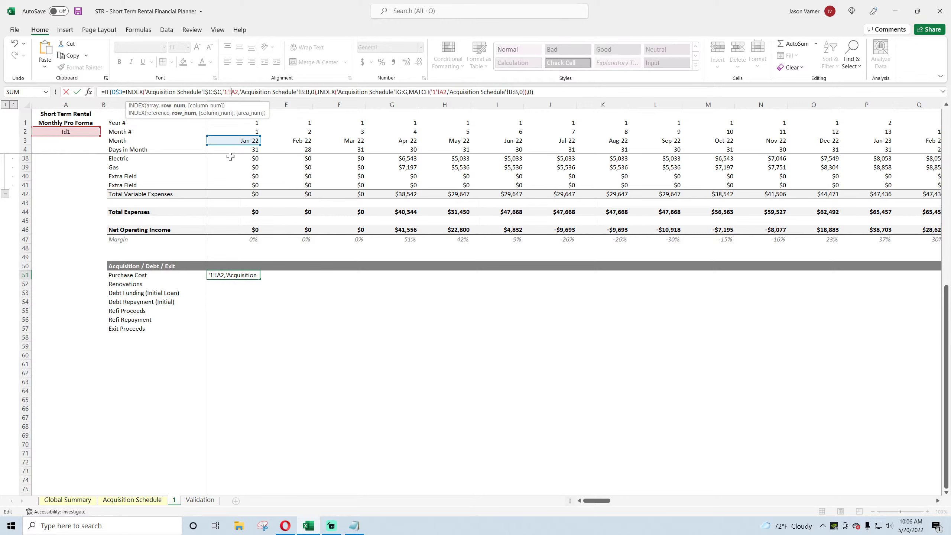
{"action": "key", "text": "BackSpace"}
{"action": "key", "text": "BackSpace"}
{"action": "key", "text": "BackSpace"}
{"action": "key", "text": "BackSpace"}
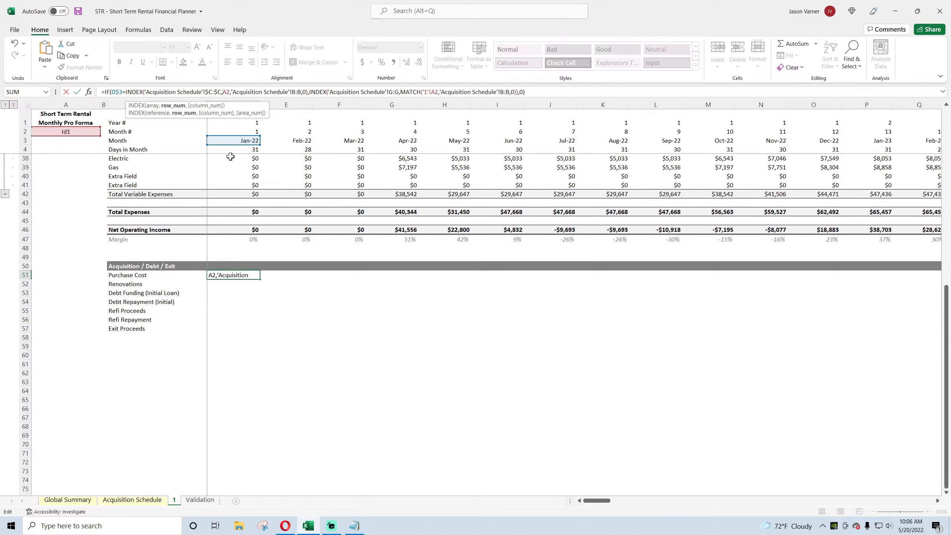
{"action": "left_click", "coordinate": [228, 92]}
{"action": "type", "text": "$"}
{"action": "left_click", "coordinate": [224, 92]}
{"action": "type", "text": "$A$"}
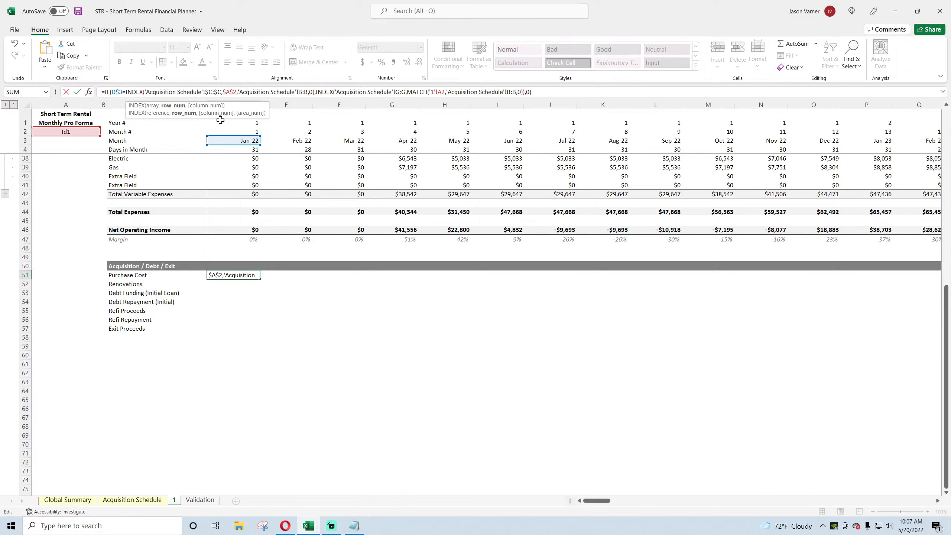
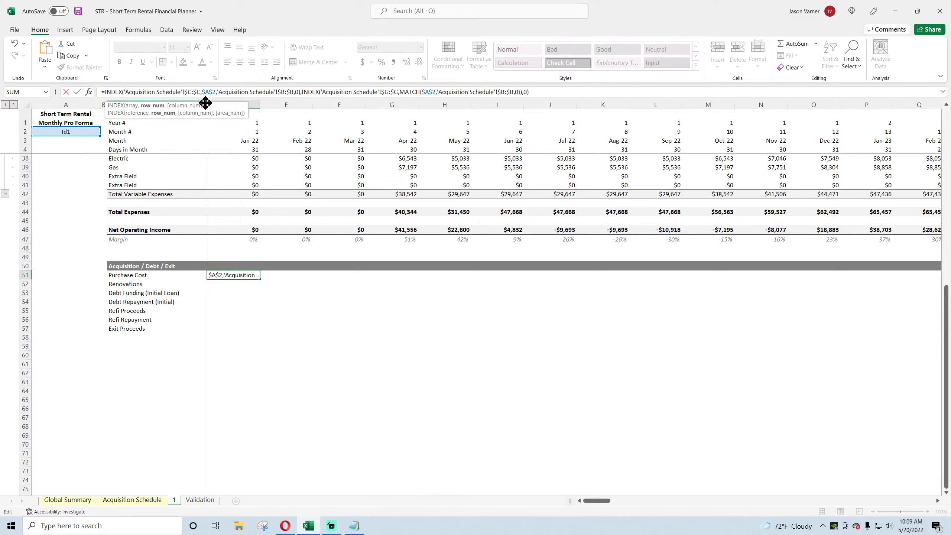
Clear the formula from the Purchase Cost cell D51.
{"action": "left_click_drag", "start_coordinate": [548, 93], "coordinate": [437, 93]}
{"action": "key", "text": "Return"}
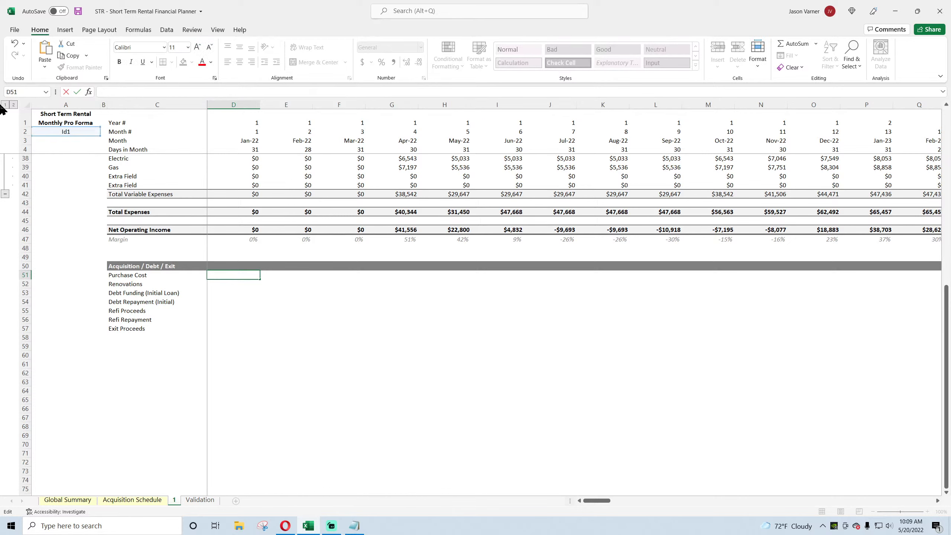
Restore the cleared D51 formula and make the first INDEX's row argument MATCH($A$2,'Acquisition Schedule'!$B:$B,0).
{"action": "left_click", "coordinate": [15, 44]}
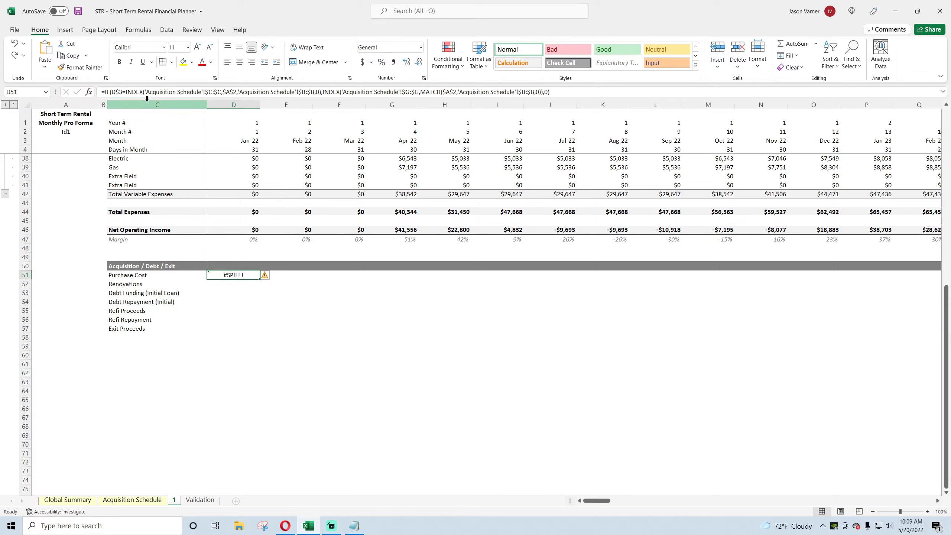
{"action": "left_click", "coordinate": [222, 92]}
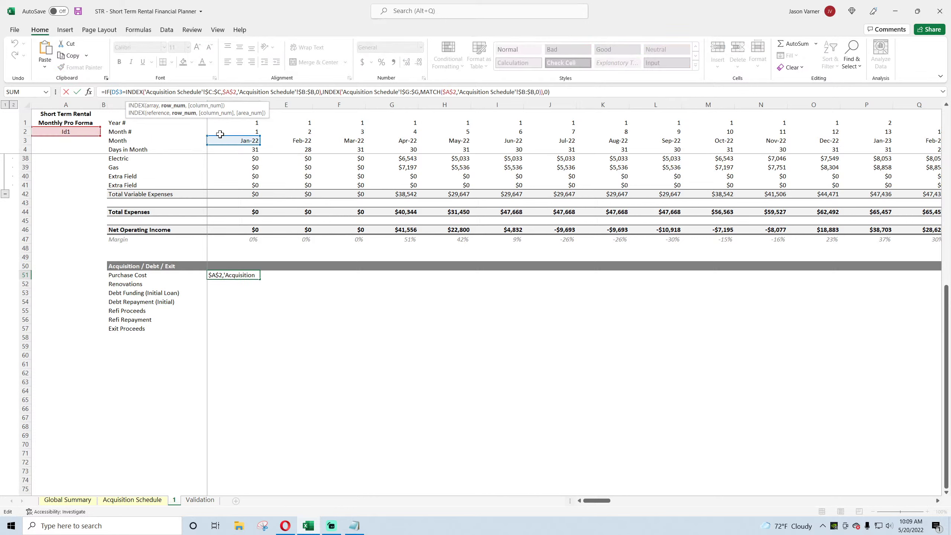
{"action": "type", "text": "match("}
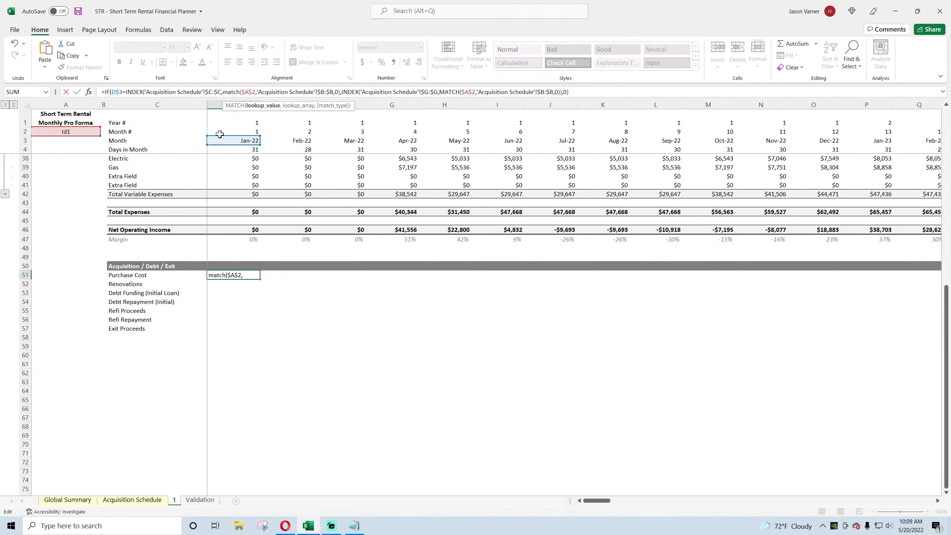
{"action": "key", "text": "Right"}
{"action": "key", "text": "Right"}
{"action": "key", "text": "Right"}
{"action": "key", "text": "Right"}
{"action": "key", "text": "Right"}
{"action": "key", "text": "Right"}
{"action": "key", "text": "Right"}
{"action": "key", "text": "Right"}
{"action": "key", "text": "Right"}
{"action": "key", "text": "Right"}
{"action": "key", "text": "Right"}
{"action": "key", "text": "Right"}
{"action": "key", "text": "Right"}
{"action": "key", "text": "Right"}
{"action": "key", "text": "Right"}
{"action": "key", "text": "Right"}
{"action": "key", "text": "Right"}
{"action": "key", "text": "Right"}
{"action": "key", "text": "Right"}
{"action": "key", "text": "Right"}
{"action": "key", "text": "Right"}
{"action": "key", "text": "Right"}
{"action": "key", "text": "Right"}
{"action": "key", "text": "Right"}
{"action": "key", "text": "Right"}
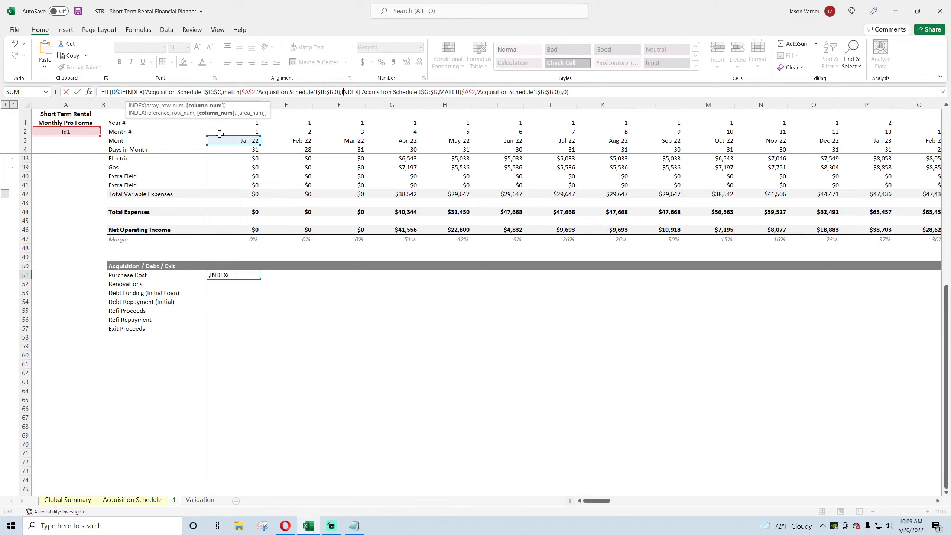
{"action": "key", "text": "Left"}
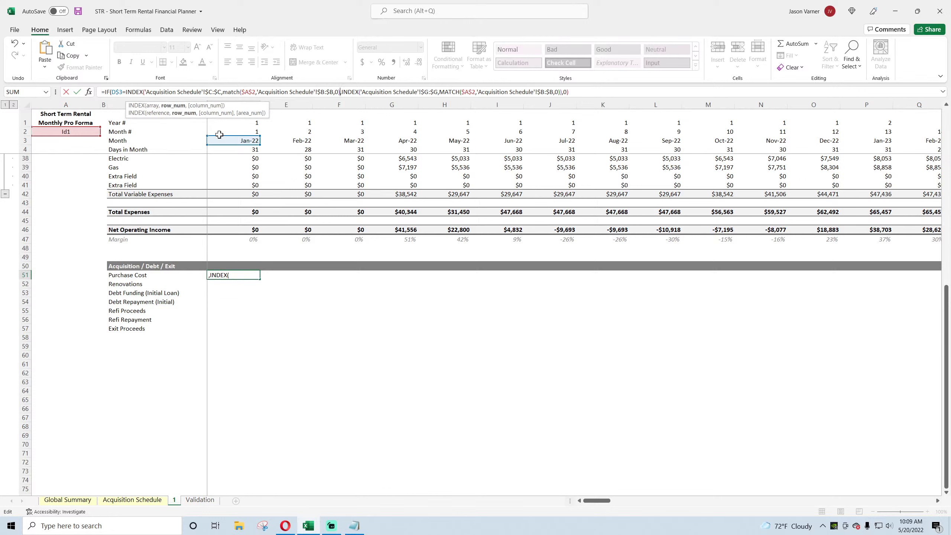
{"action": "type", "text": ")"}
{"action": "key", "text": "Return"}
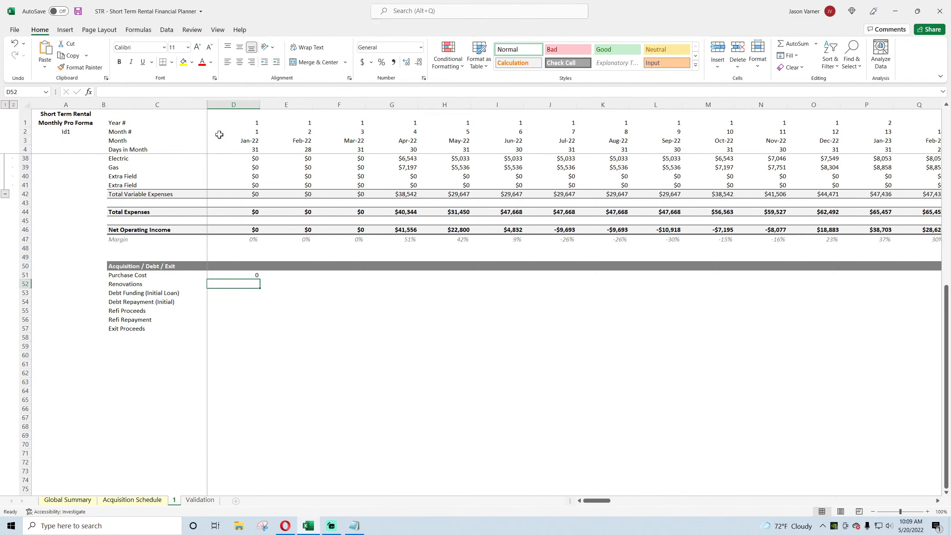
Fill the Purchase Cost formula from D51 across to G51 and format the range as currency with 0 decimal places.
{"action": "left_click", "coordinate": [238, 273]}
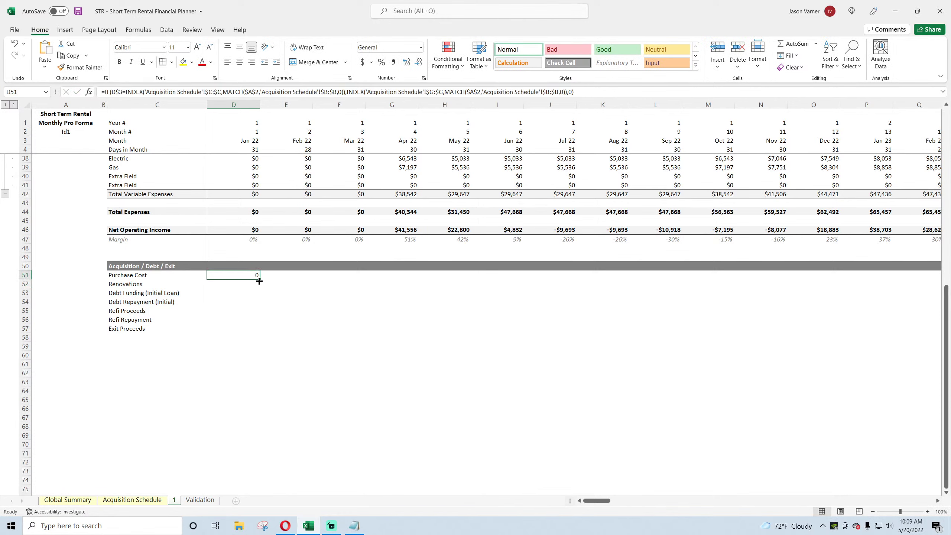
{"action": "left_click_drag", "start_coordinate": [259, 280], "coordinate": [411, 276]}
{"action": "left_click", "coordinate": [423, 78]}
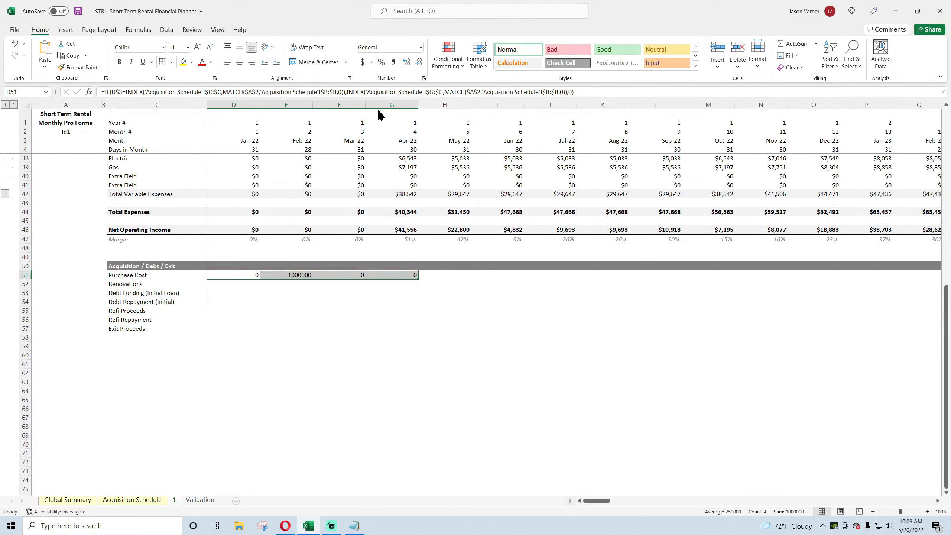
{"action": "left_click", "coordinate": [44, 337]}
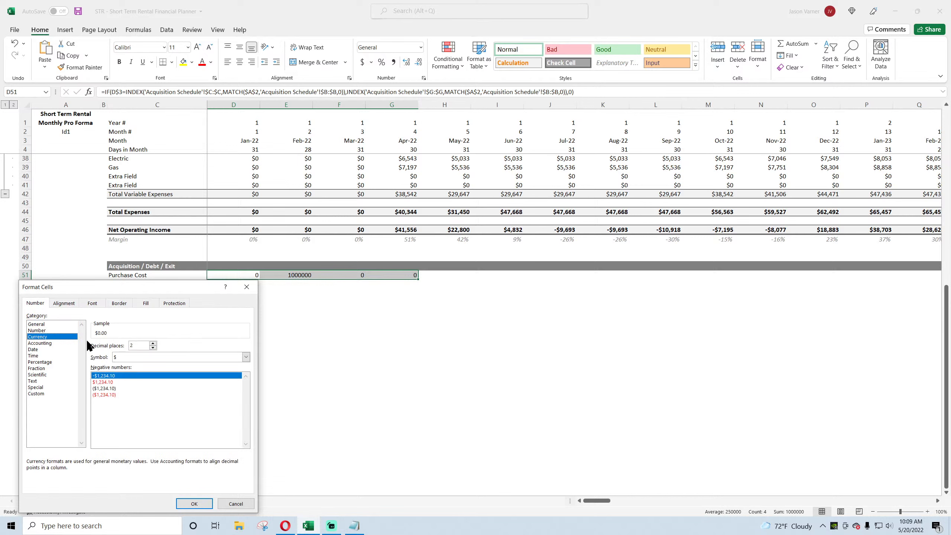
{"action": "left_click", "coordinate": [153, 348]}
{"action": "left_click", "coordinate": [153, 347]}
{"action": "left_click", "coordinate": [194, 503]}
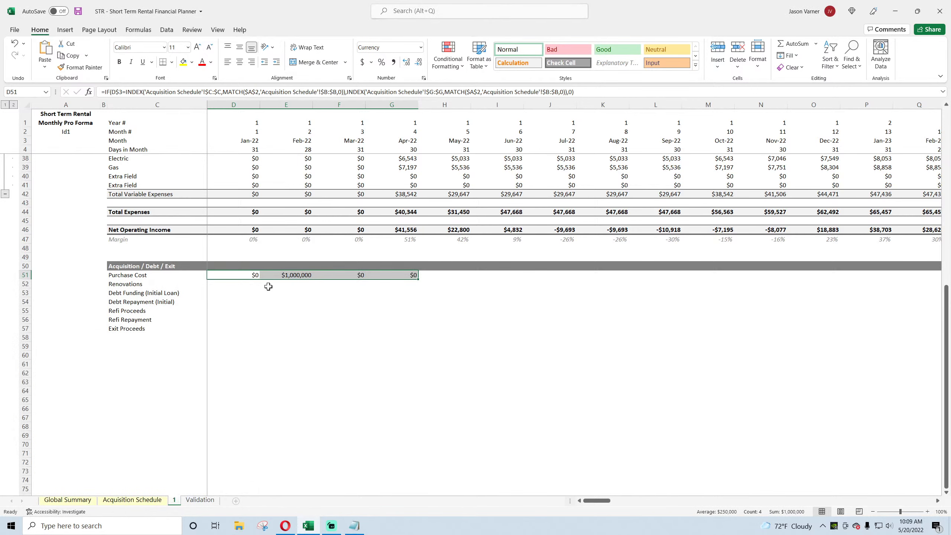
{"action": "left_click", "coordinate": [257, 275]}
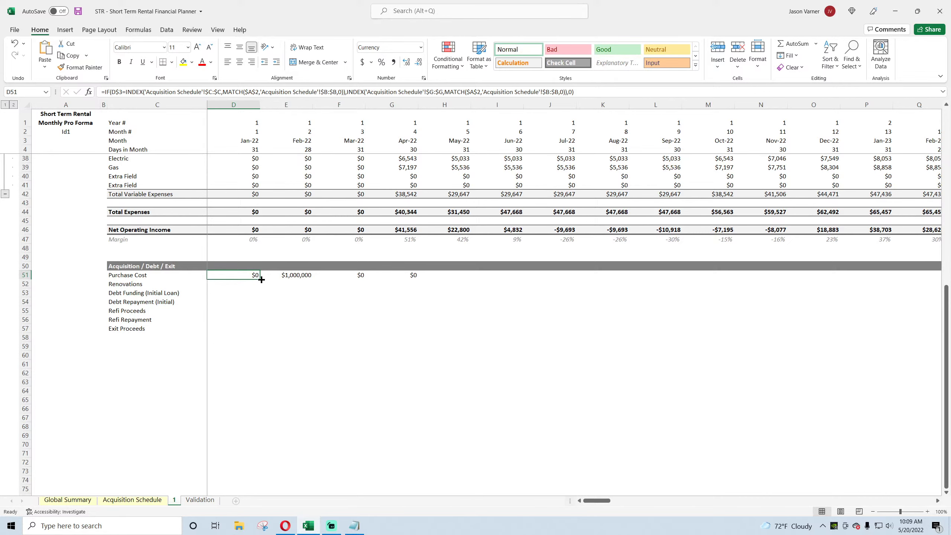
Examine the purchase dates, live dates, total purchase price, renovation costs and length of renovation in the Acquisition Schedule.
{"action": "left_click", "coordinate": [119, 502]}
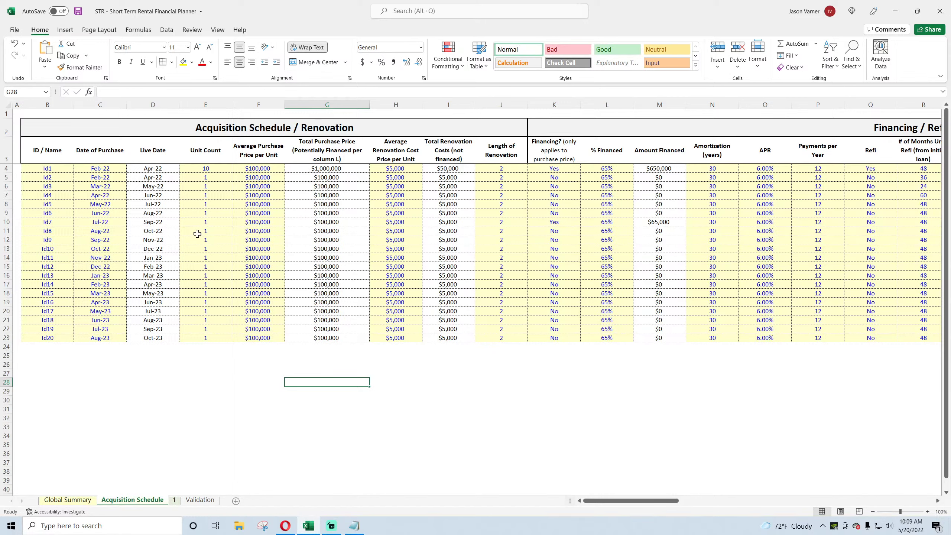
{"action": "left_click", "coordinate": [506, 169]}
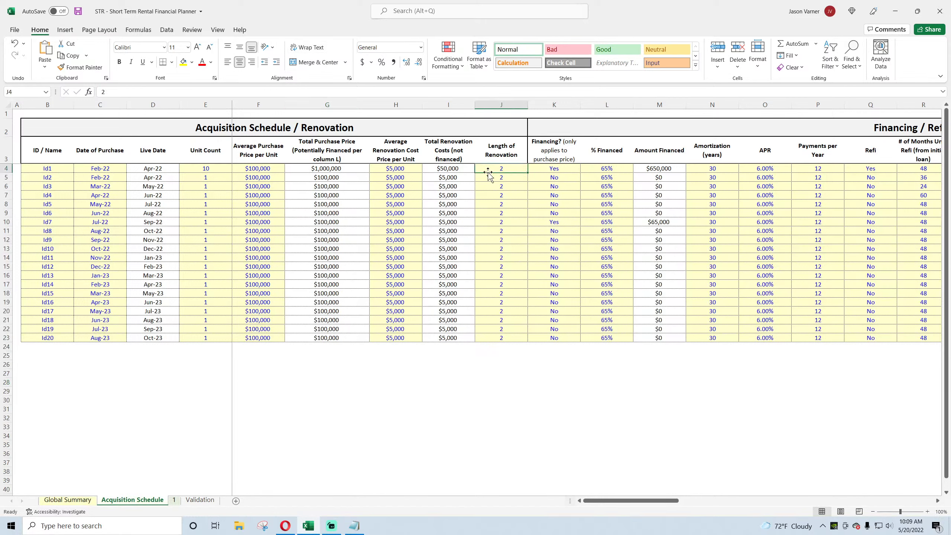
{"action": "left_click", "coordinate": [396, 167]}
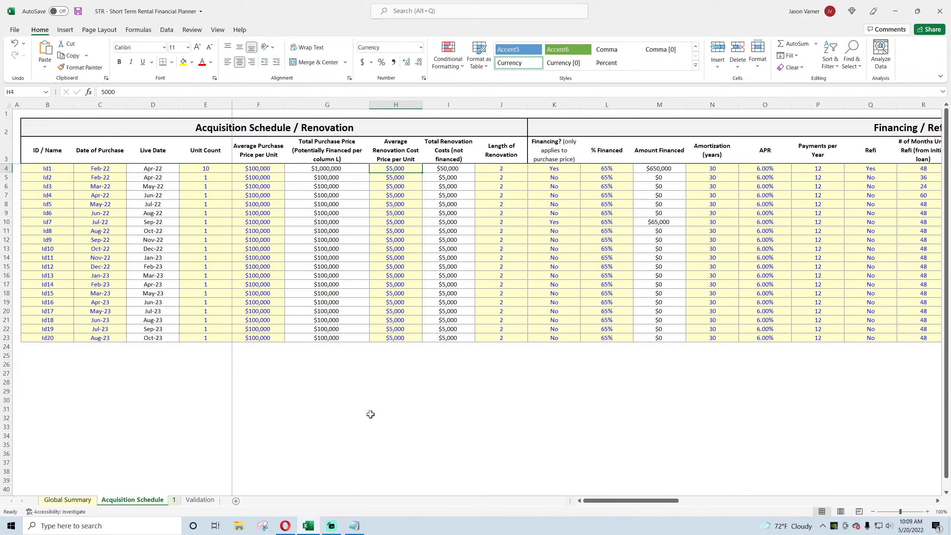
{"action": "mouse_move", "coordinate": [294, 532]}
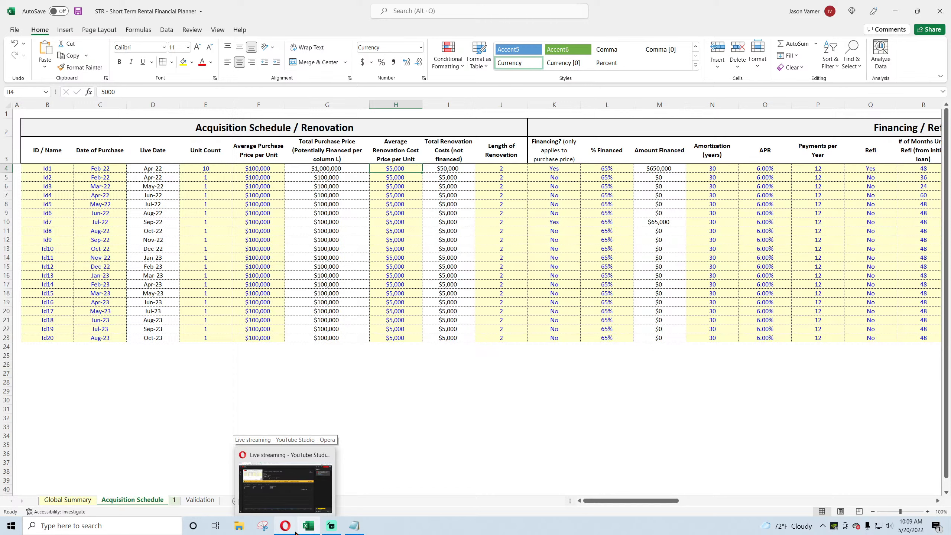
{"action": "left_click", "coordinate": [457, 434]}
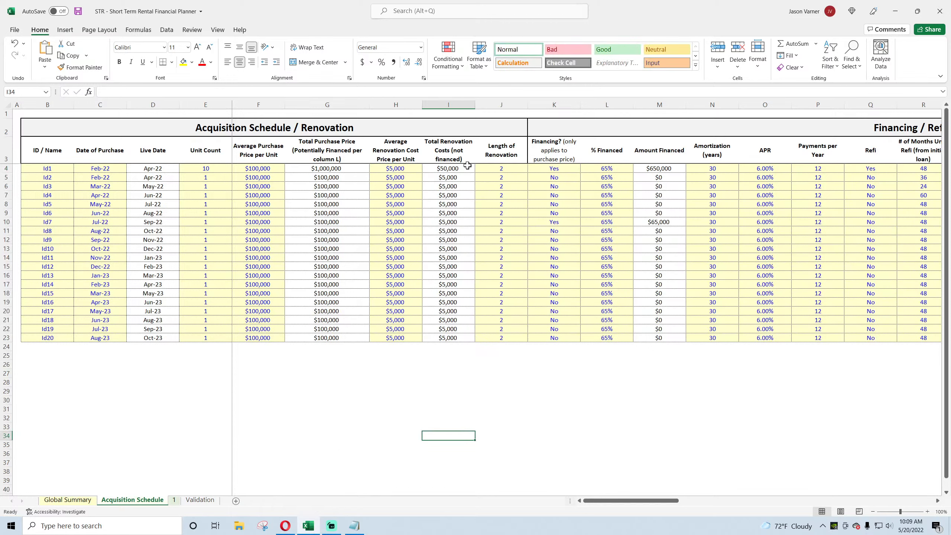
{"action": "left_click_drag", "start_coordinate": [163, 170], "coordinate": [149, 339]}
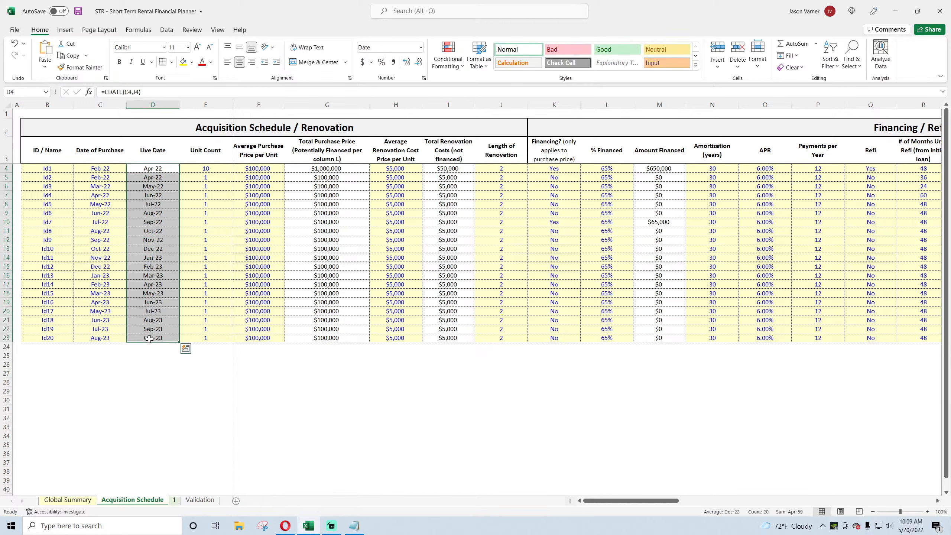
{"action": "left_click_drag", "start_coordinate": [404, 170], "coordinate": [425, 342]}
{"action": "left_click", "coordinate": [397, 171]}
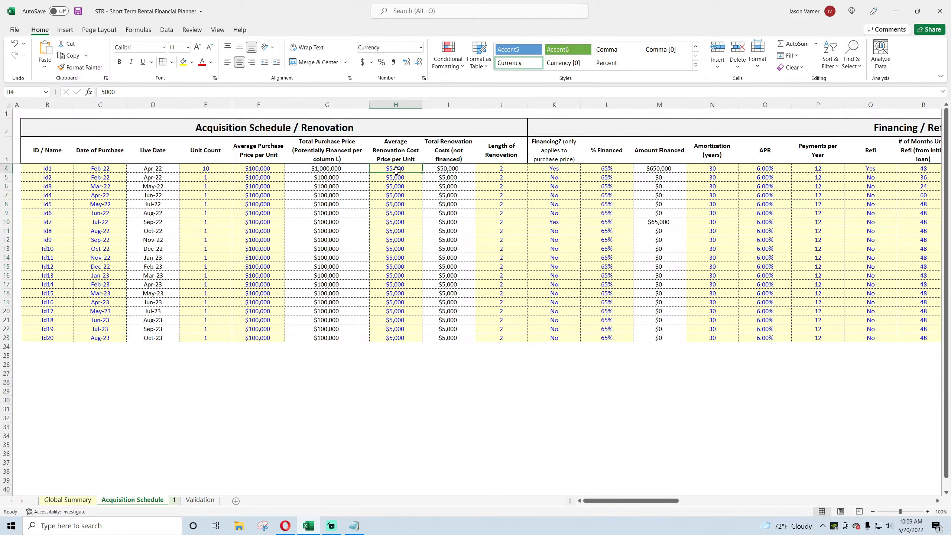
{"action": "left_click", "coordinate": [330, 173]}
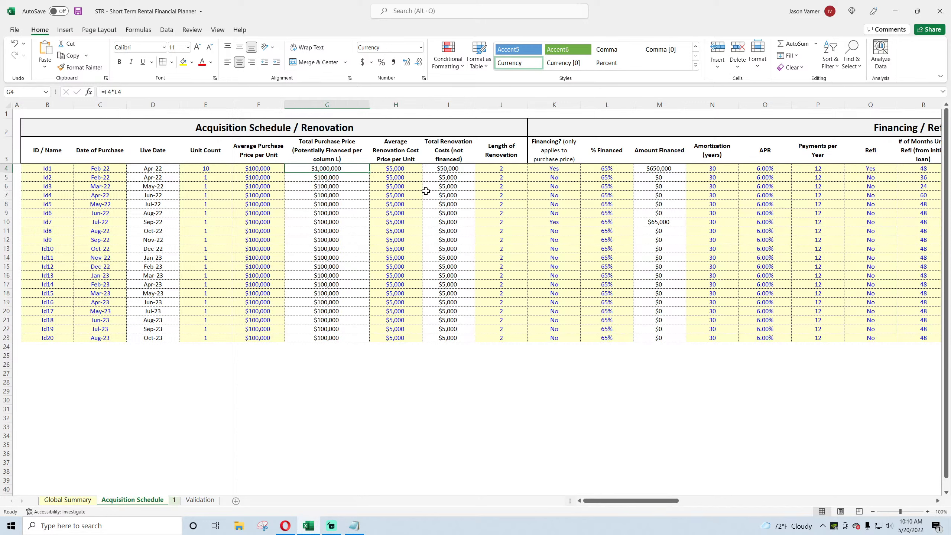
{"action": "left_click", "coordinate": [411, 171]}
{"action": "key", "text": "Right"}
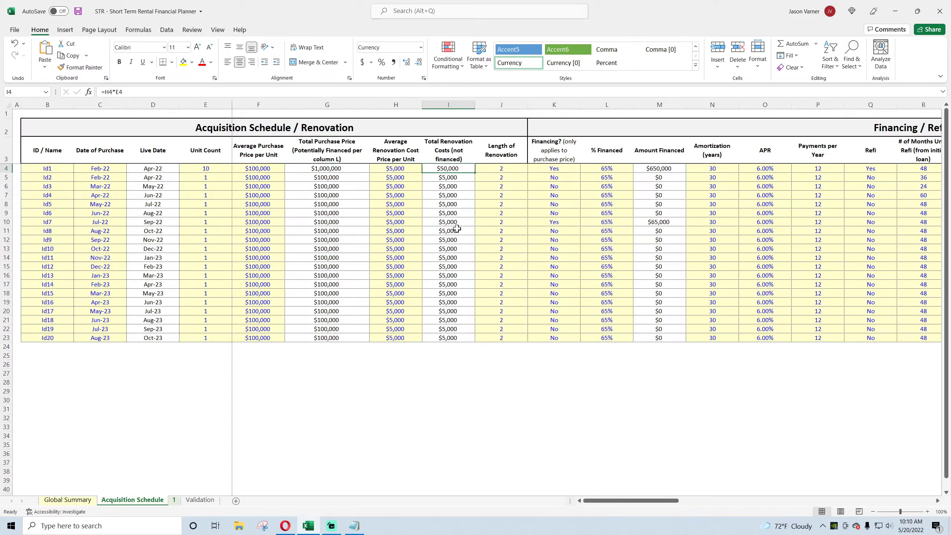
{"action": "left_click", "coordinate": [398, 171]}
{"action": "left_click", "coordinate": [445, 170]}
{"action": "left_click", "coordinate": [503, 167]}
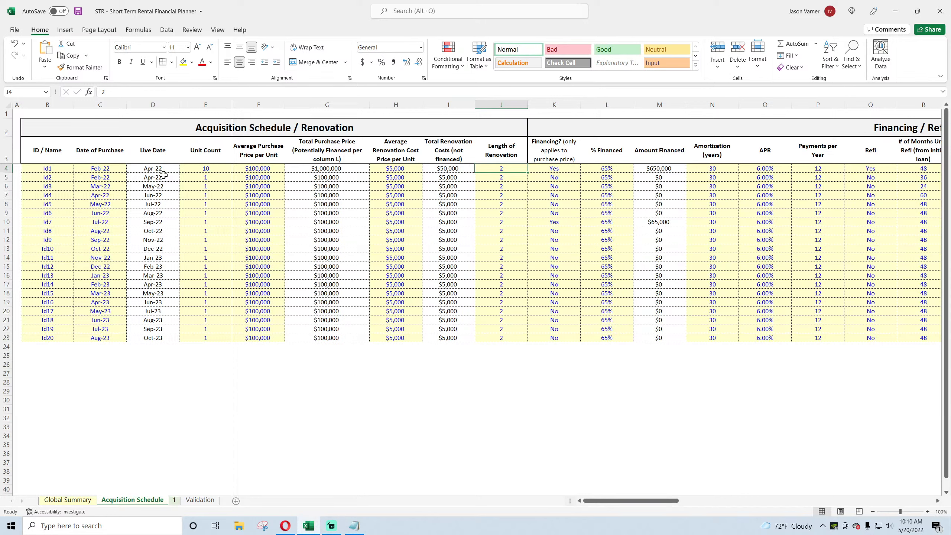
{"action": "left_click", "coordinate": [108, 169]}
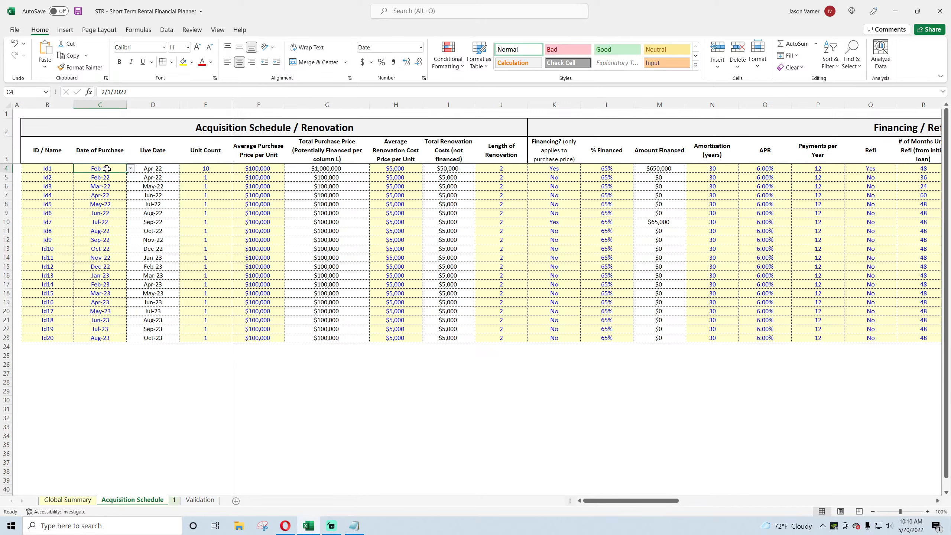
{"action": "left_click_drag", "start_coordinate": [52, 170], "coordinate": [47, 336]}
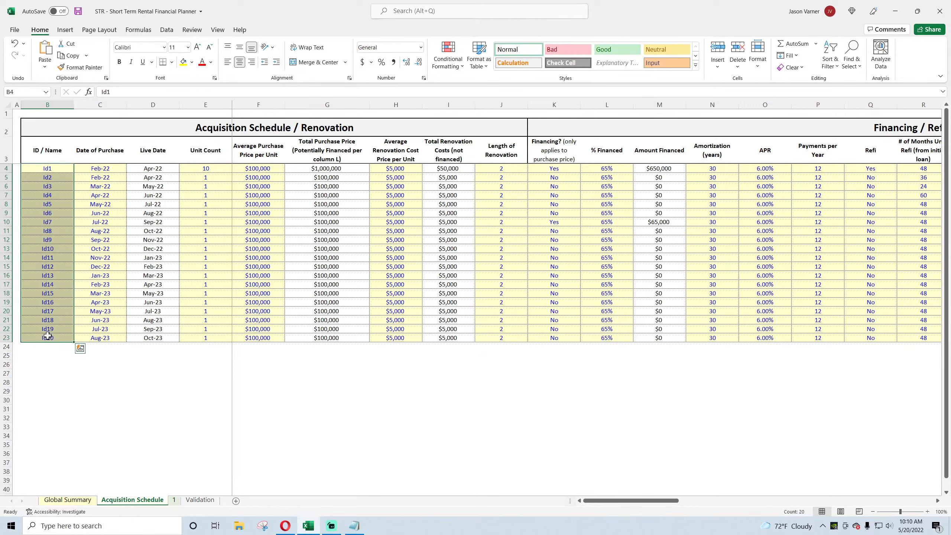
Start an INDEX formula in cell A3 of sheet 1 using the Acquisition Schedule's date of purchase column C:C as the array.
{"action": "left_click", "coordinate": [174, 500]}
{"action": "scroll", "coordinate": [141, 381], "scroll_direction": "up", "scroll_amount": 11}
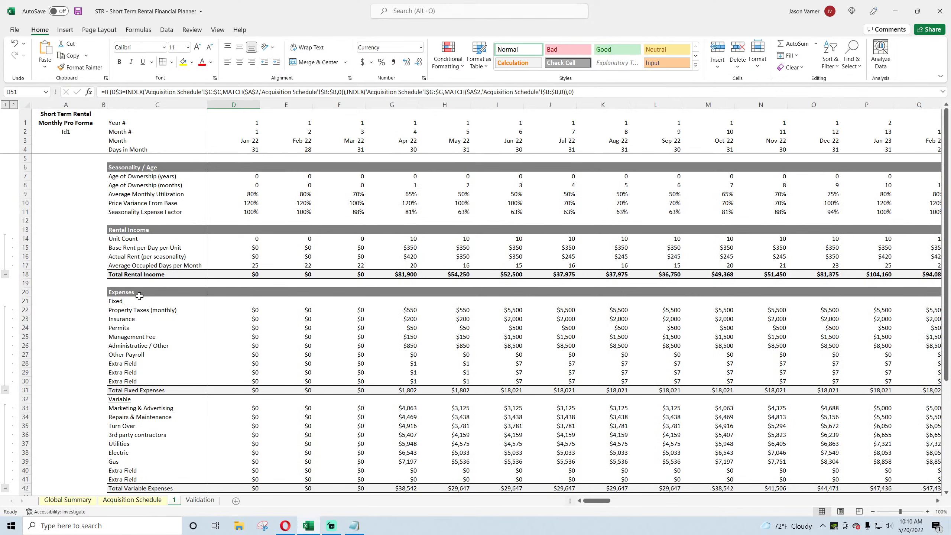
{"action": "left_click", "coordinate": [60, 141]}
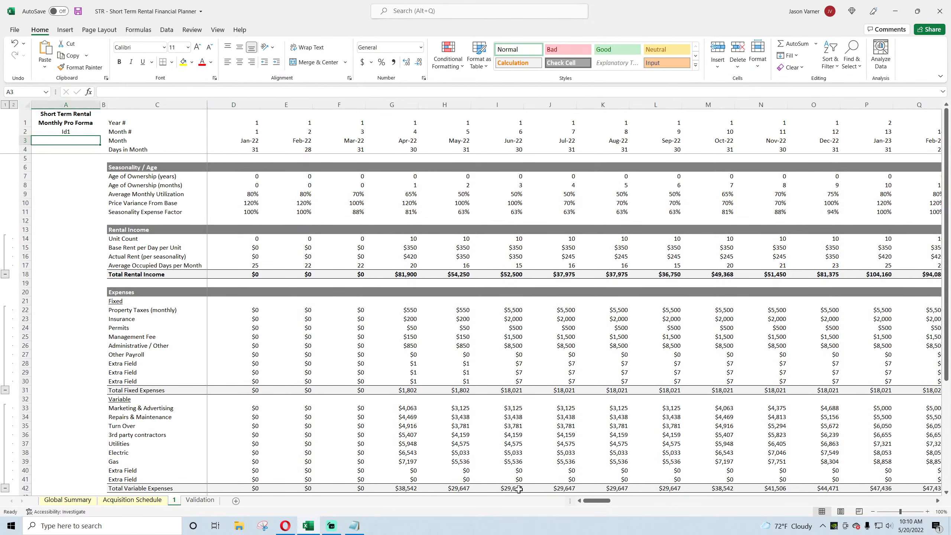
{"action": "type", "text": "=index("}
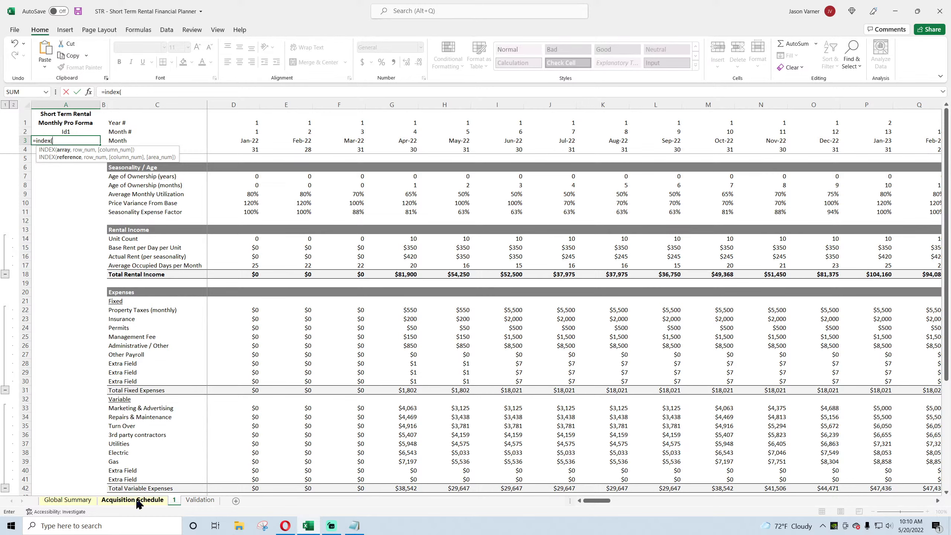
{"action": "left_click", "coordinate": [113, 503]}
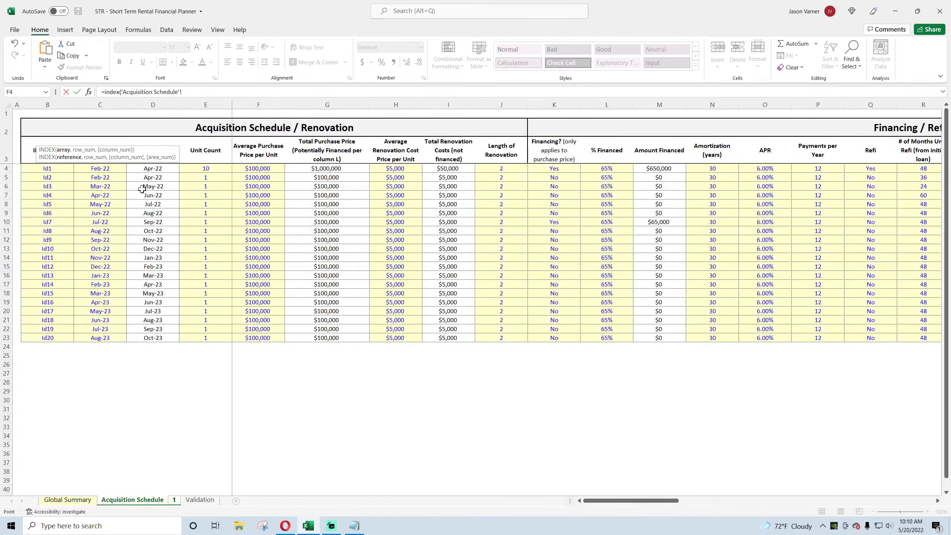
{"action": "left_click_drag", "start_coordinate": [71, 104], "coordinate": [501, 105]}
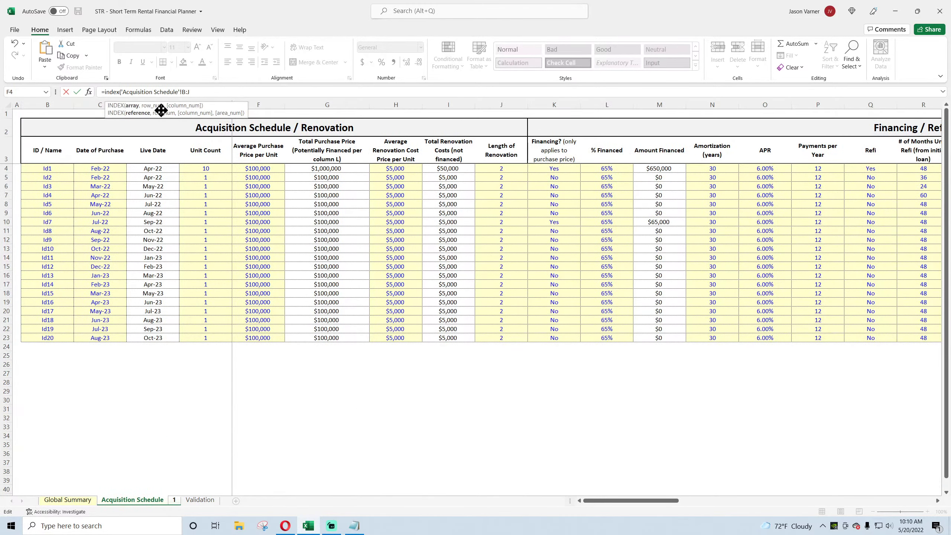
{"action": "key", "text": "BackSpace"}
{"action": "key", "text": "BackSpace"}
{"action": "key", "text": "BackSpace"}
{"action": "type", "text": "c:c"}
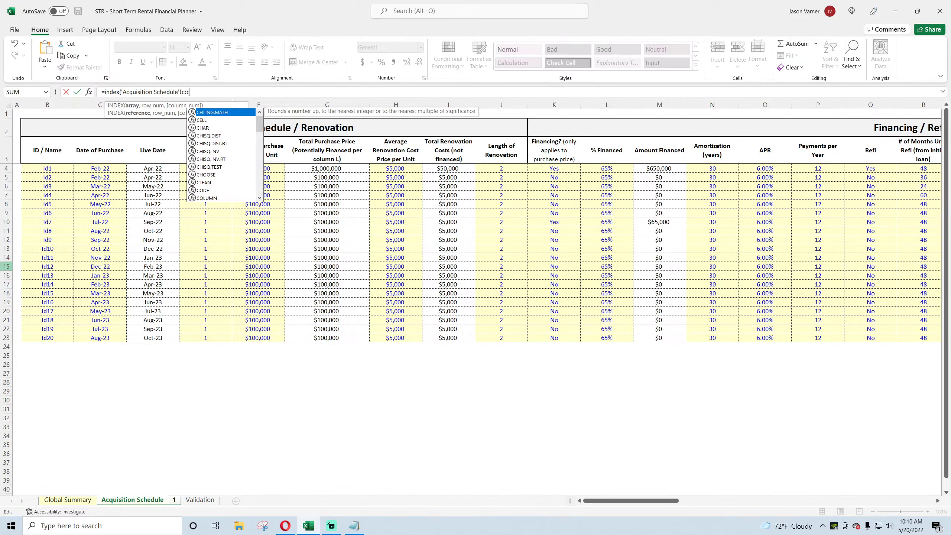
Complete the A3 formula with a MATCH of the property ID in A2 against the Acquisition Schedule's ID column B:B.
{"action": "type", "text": ",mat"}
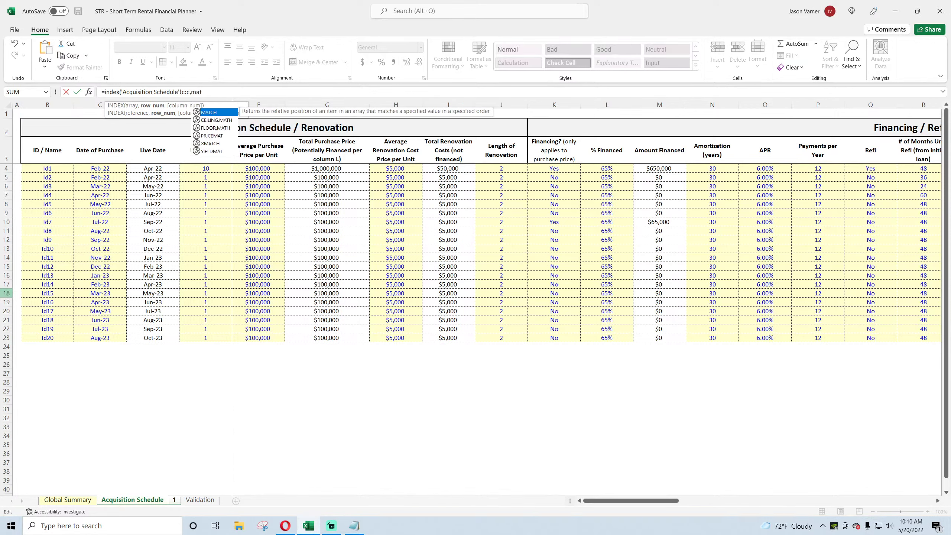
{"action": "type", "text": "ch("}
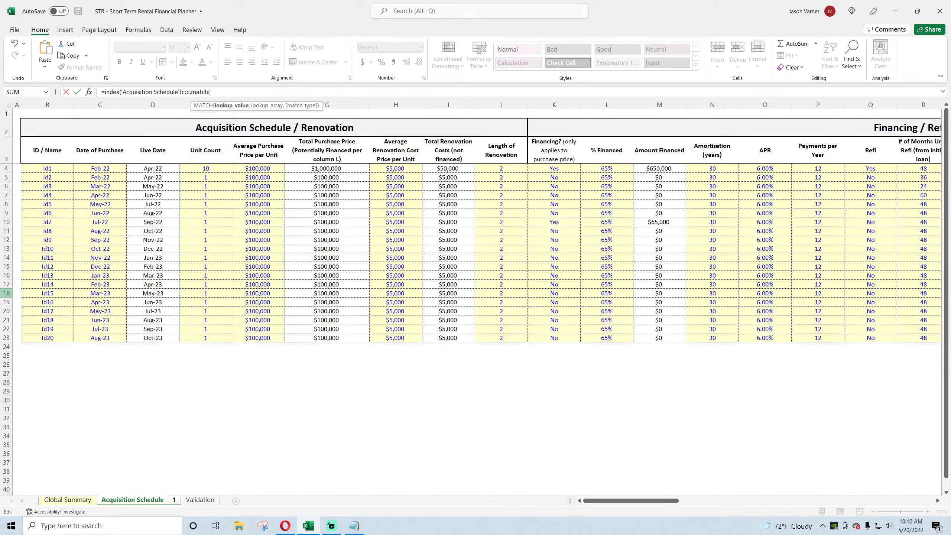
{"action": "left_click", "coordinate": [175, 501]}
{"action": "left_click", "coordinate": [97, 133]}
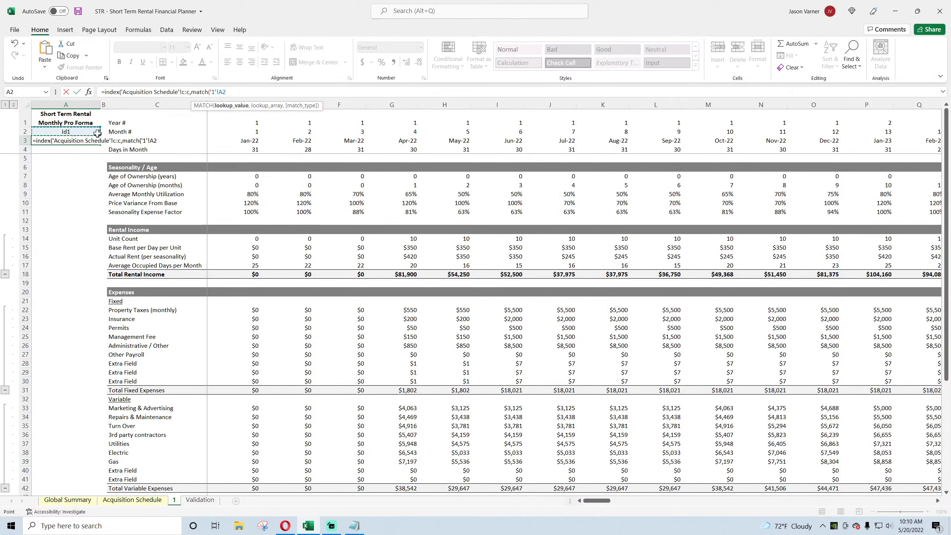
{"action": "type", "text": ","}
{"action": "left_click", "coordinate": [132, 499]}
{"action": "left_click_drag", "start_coordinate": [47, 105], "coordinate": [501, 104]}
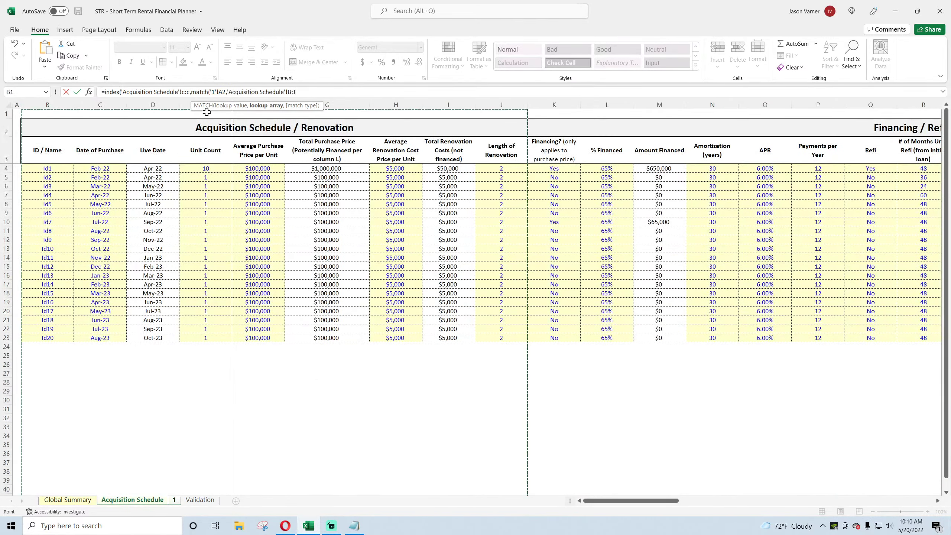
{"action": "key", "text": "BackSpace"}
{"action": "type", "text": "b,"}
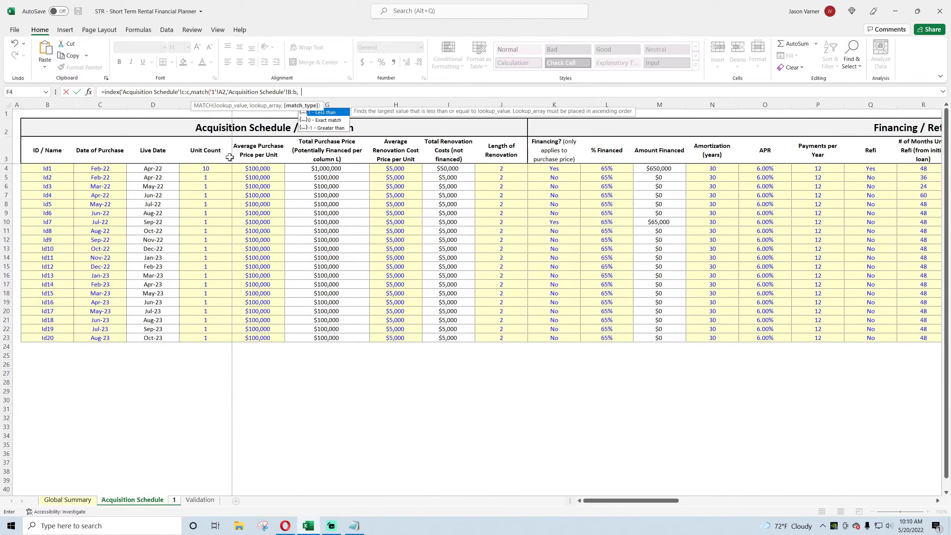
{"action": "key", "text": "Escape"}
{"action": "key", "text": "Escape"}
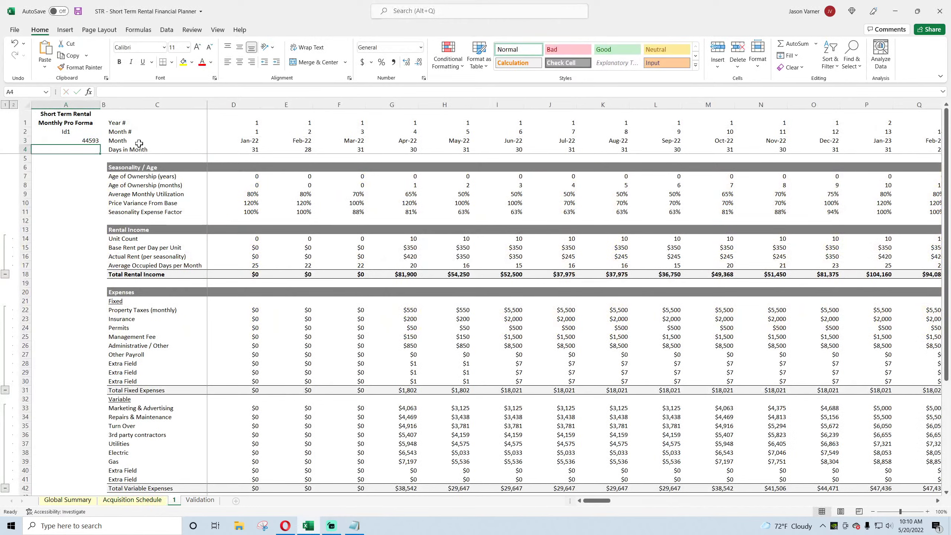
Center cell A3 and format its purchase date as a month-year date.
{"action": "left_click", "coordinate": [66, 140]}
{"action": "left_click", "coordinate": [234, 63]}
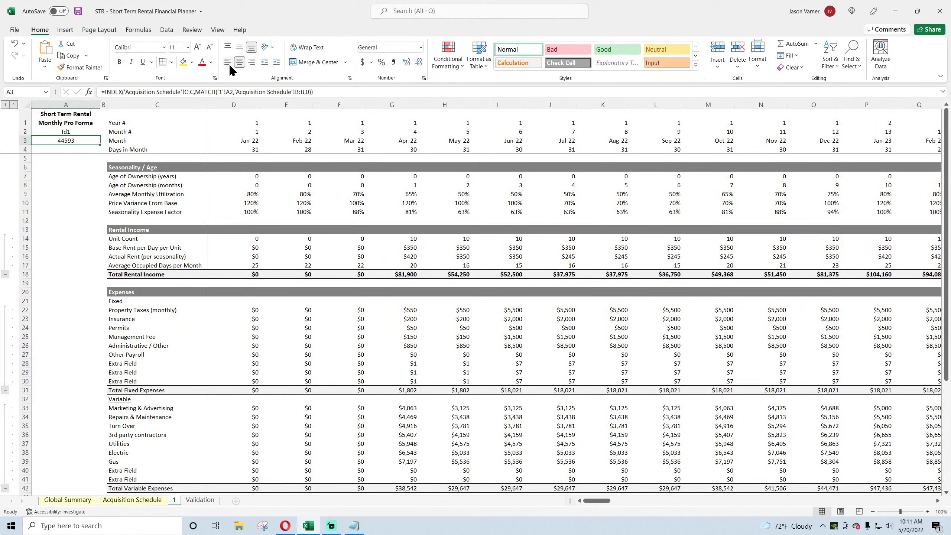
{"action": "left_click", "coordinate": [423, 78]}
{"action": "left_click", "coordinate": [38, 350]}
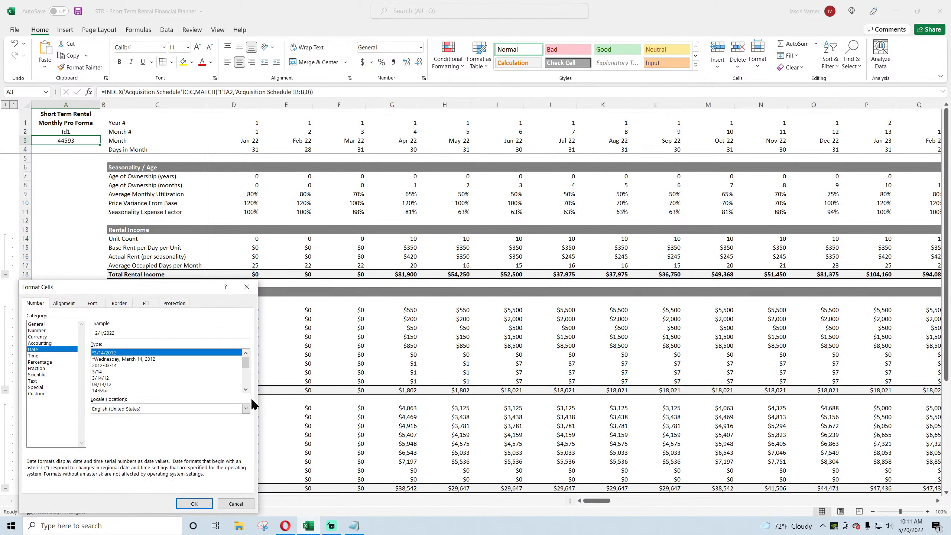
{"action": "scroll", "coordinate": [246, 391], "scroll_direction": "down", "scroll_amount": 1}
{"action": "left_click", "coordinate": [171, 390]}
{"action": "left_click", "coordinate": [193, 503]}
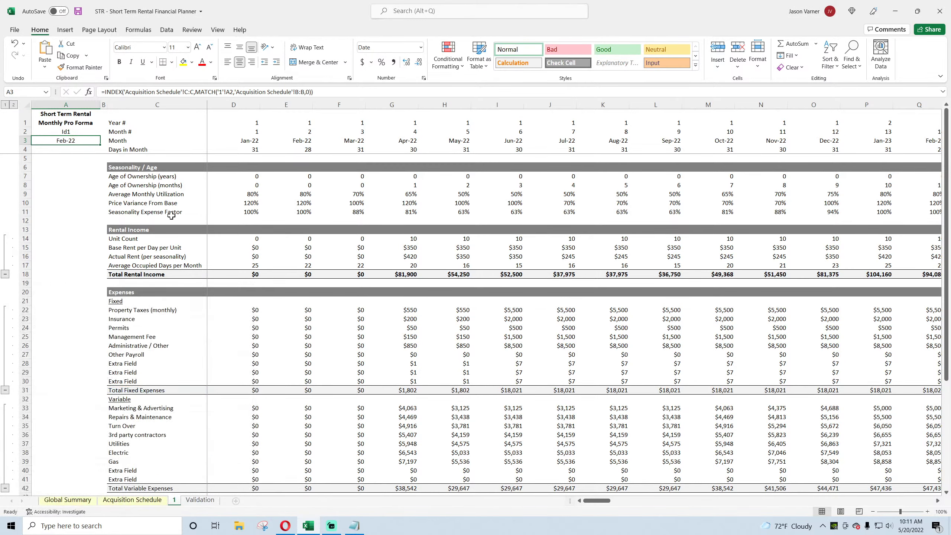
Copy the INDEX/MATCH formula text from A3 into cell A4.
{"action": "left_click_drag", "start_coordinate": [331, 92], "coordinate": [242, 90]}
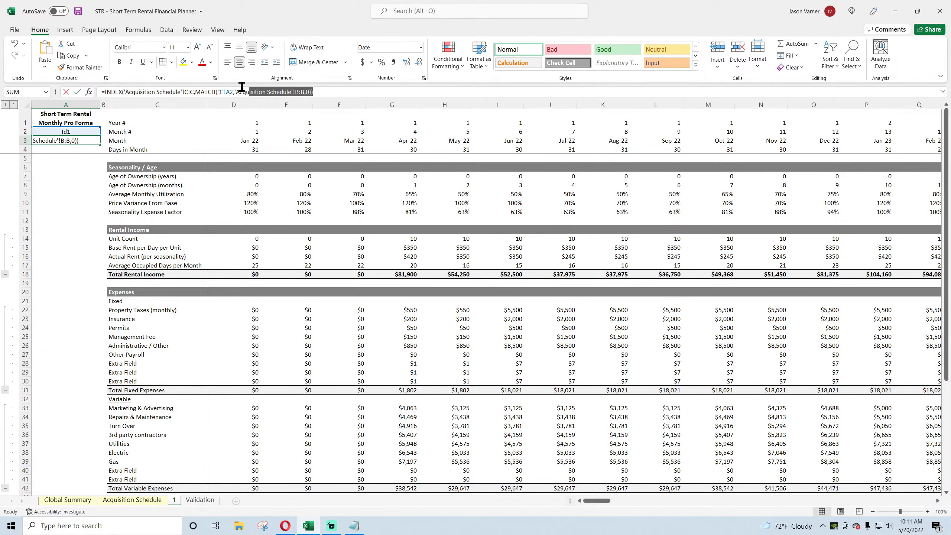
{"action": "right_click", "coordinate": [116, 92]}
{"action": "left_click", "coordinate": [145, 113]}
{"action": "key", "text": "Return"}
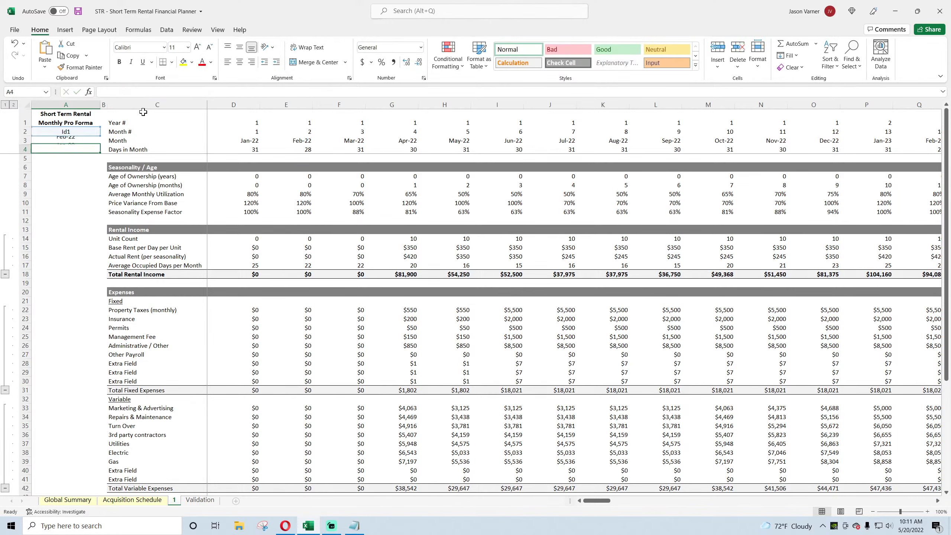
{"action": "right_click", "coordinate": [145, 92]}
{"action": "left_click", "coordinate": [165, 134]}
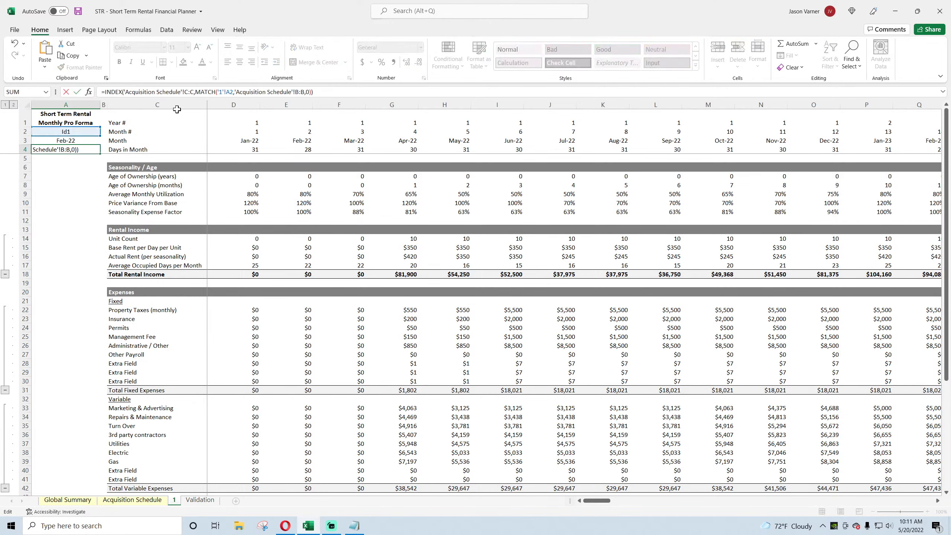
Change the INDEX array in A4 to the Acquisition Schedule's live date column D:D.
{"action": "left_click", "coordinate": [190, 92]}
{"action": "key", "text": "BackSpace"}
{"action": "type", "text": "d"}
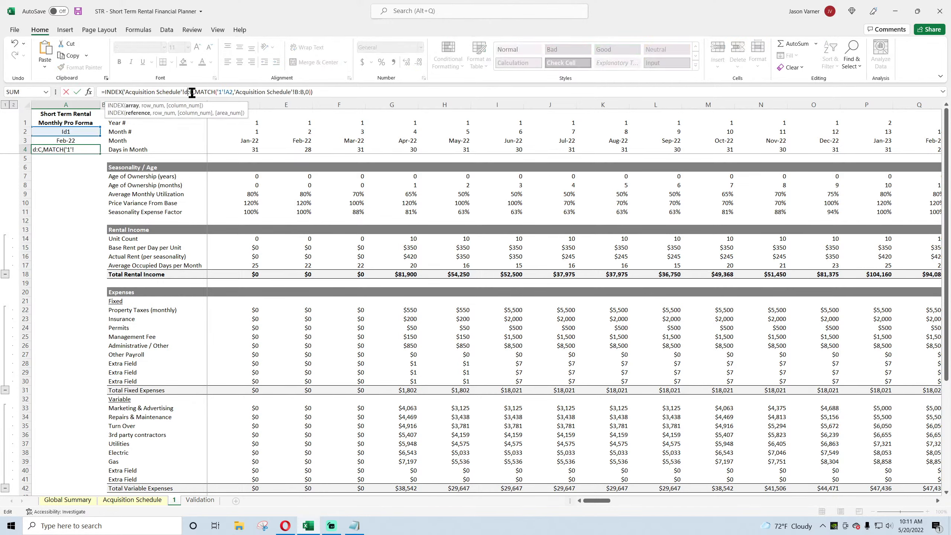
{"action": "left_click", "coordinate": [195, 91]}
{"action": "key", "text": "BackSpace"}
{"action": "type", "text": "d"}
{"action": "key", "text": "Return"}
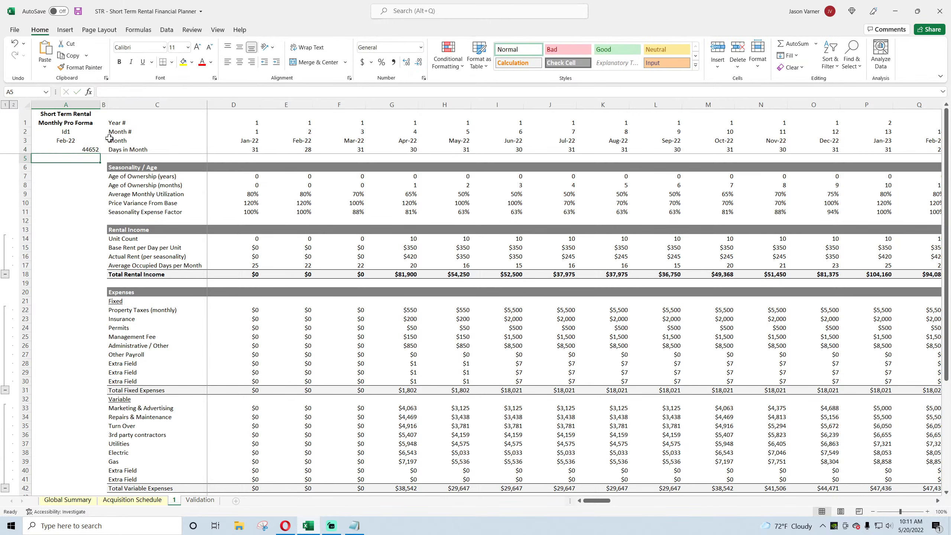
Center cell A4 and format its live date as a month-year date.
{"action": "left_click", "coordinate": [73, 149]}
{"action": "left_click", "coordinate": [240, 61]}
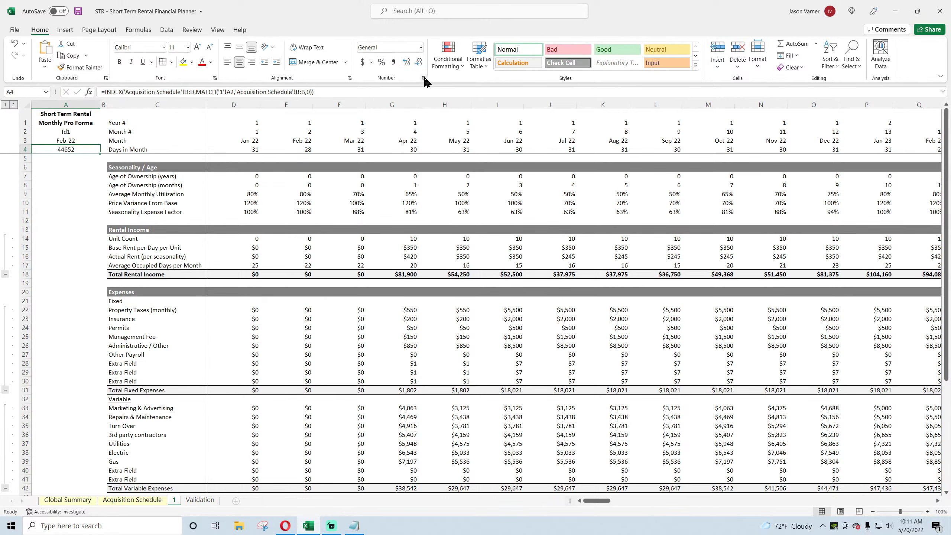
{"action": "left_click", "coordinate": [424, 78]}
{"action": "left_click", "coordinate": [33, 349]}
{"action": "left_click", "coordinate": [193, 503]}
Left-align the purchase and live dates in A3:A4.
{"action": "scroll", "coordinate": [272, 361], "scroll_direction": "down", "scroll_amount": 7}
{"action": "left_click_drag", "start_coordinate": [66, 140], "coordinate": [66, 149]}
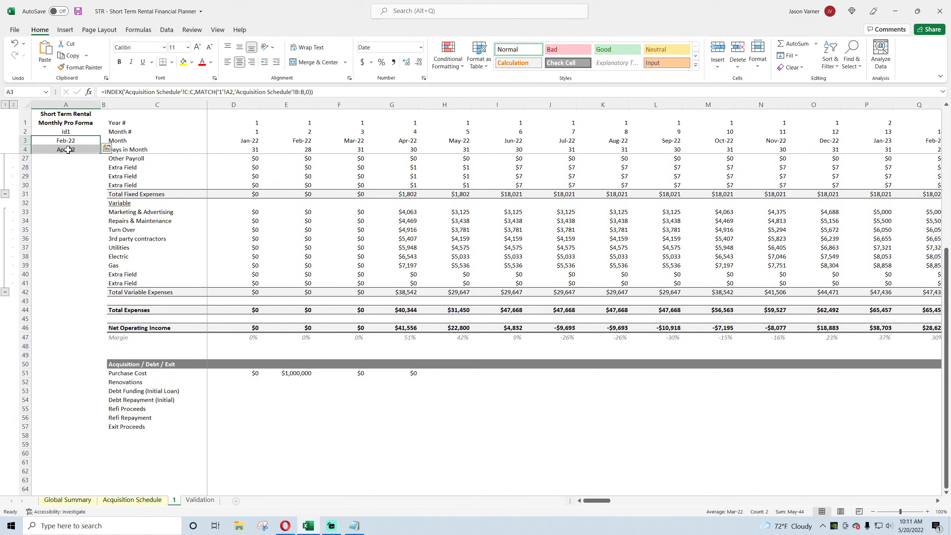
{"action": "left_click", "coordinate": [228, 62]}
{"action": "left_click", "coordinate": [266, 364]}
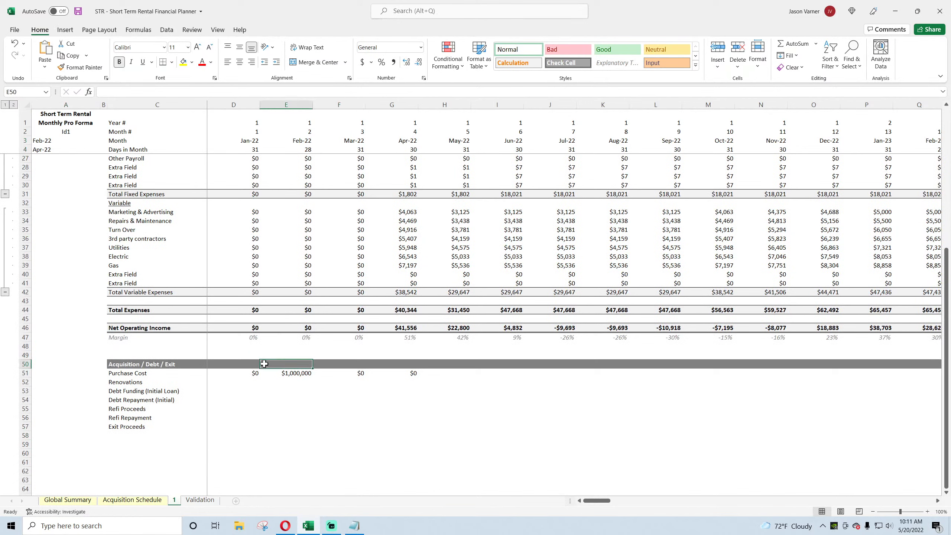
{"action": "left_click", "coordinate": [45, 141]}
Start the Renovations formula in D52 with an IF(AND()) test that D3>=A3 and D3<A4.
{"action": "left_click", "coordinate": [233, 382]}
{"action": "type", "text": "=if(and("}
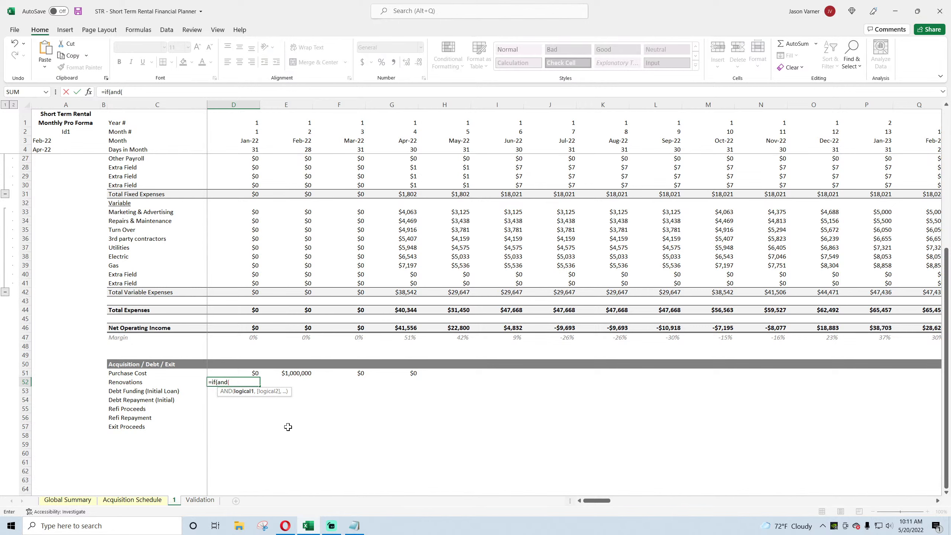
{"action": "left_click", "coordinate": [250, 142]}
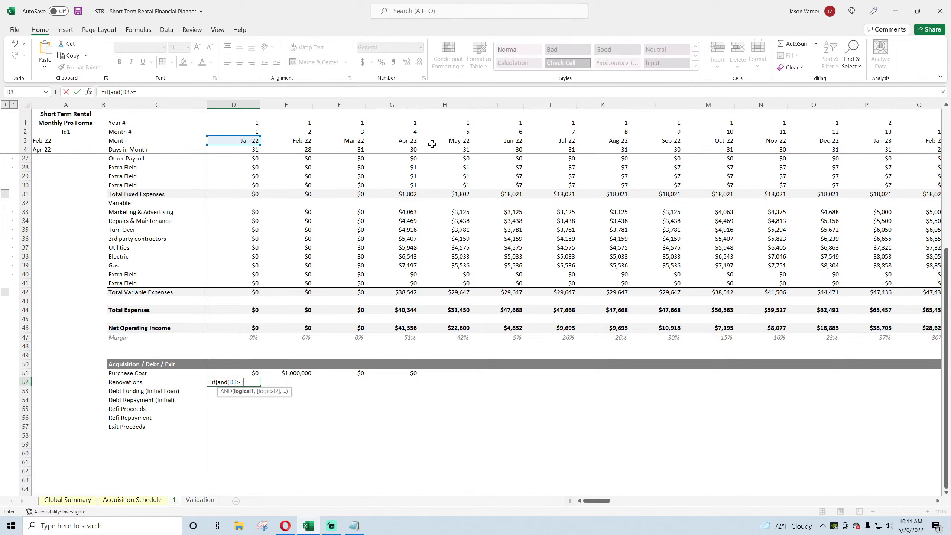
{"action": "left_click", "coordinate": [60, 140]}
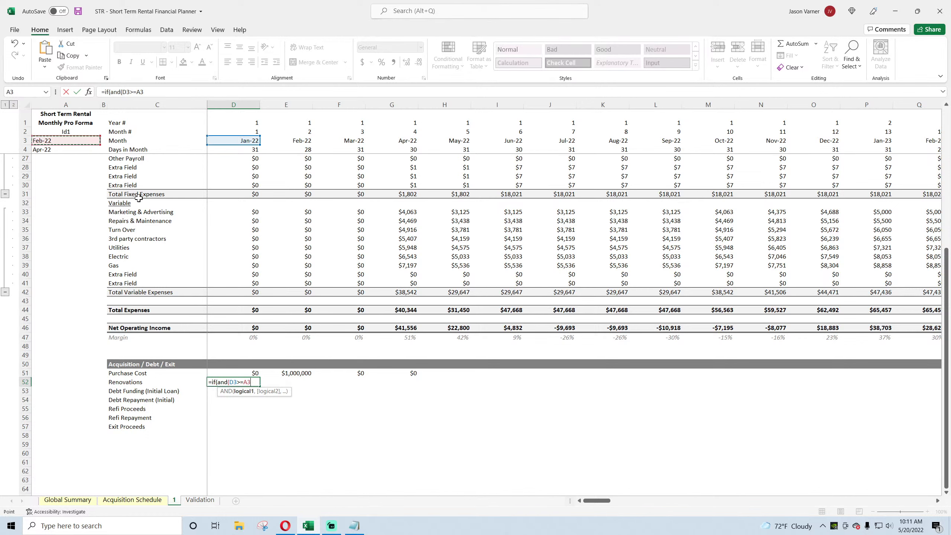
{"action": "type", "text": ","}
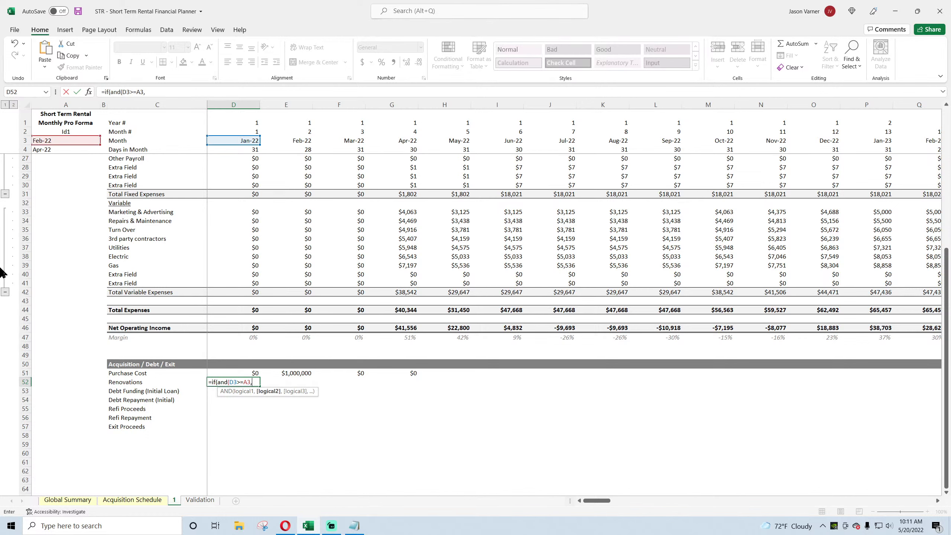
{"action": "left_click", "coordinate": [248, 141]}
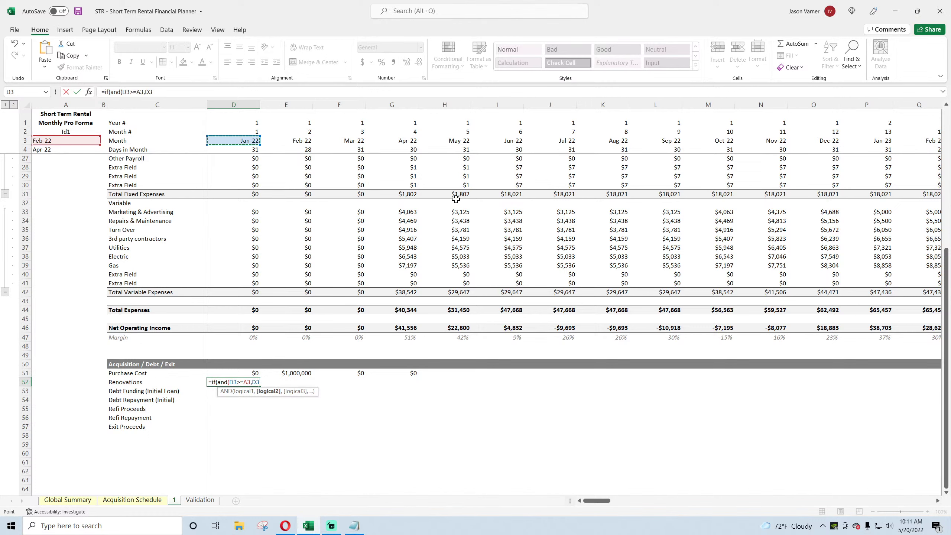
{"action": "type", "text": "<"}
{"action": "left_click", "coordinate": [49, 149]}
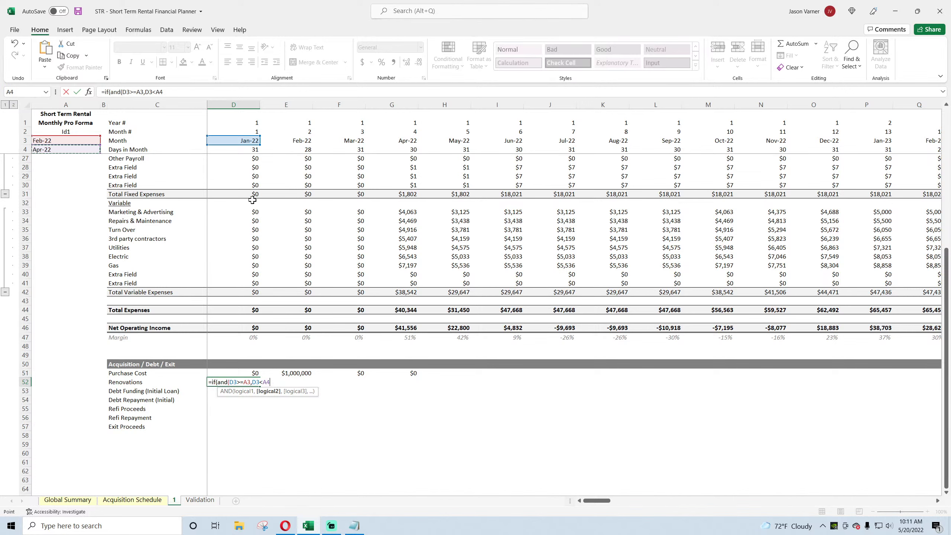
Add an INDEX on the Acquisition Schedule's total renovation costs column I:I as the value if true.
{"action": "type", "text": "),index"}
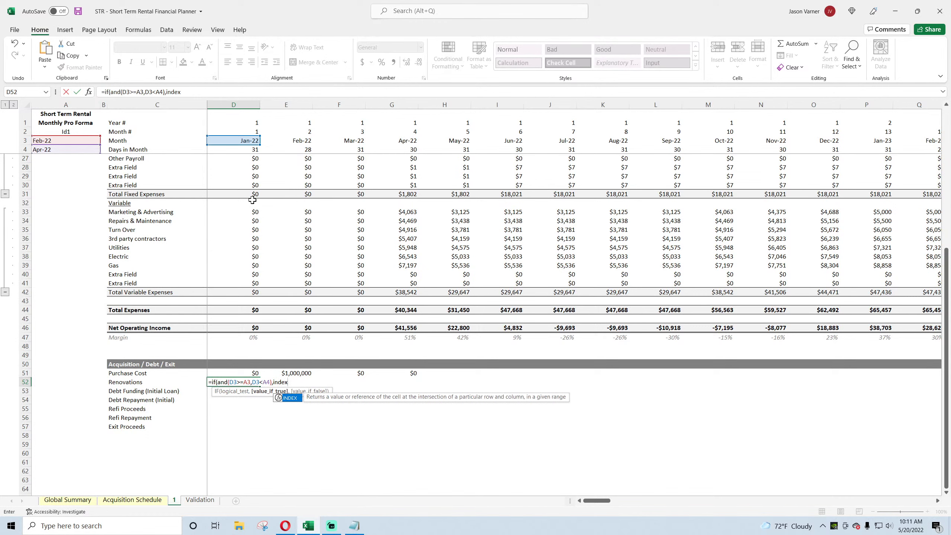
{"action": "type", "text": "("}
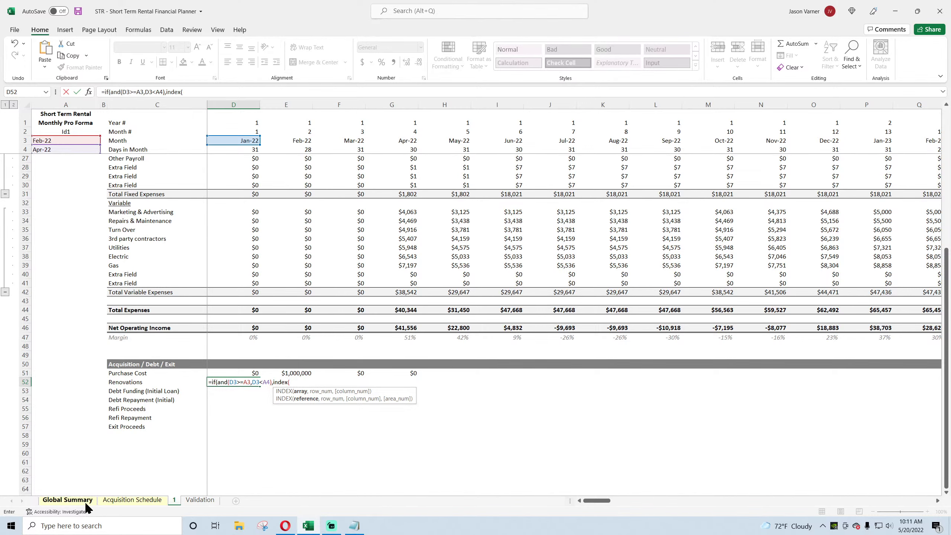
{"action": "left_click", "coordinate": [108, 502]}
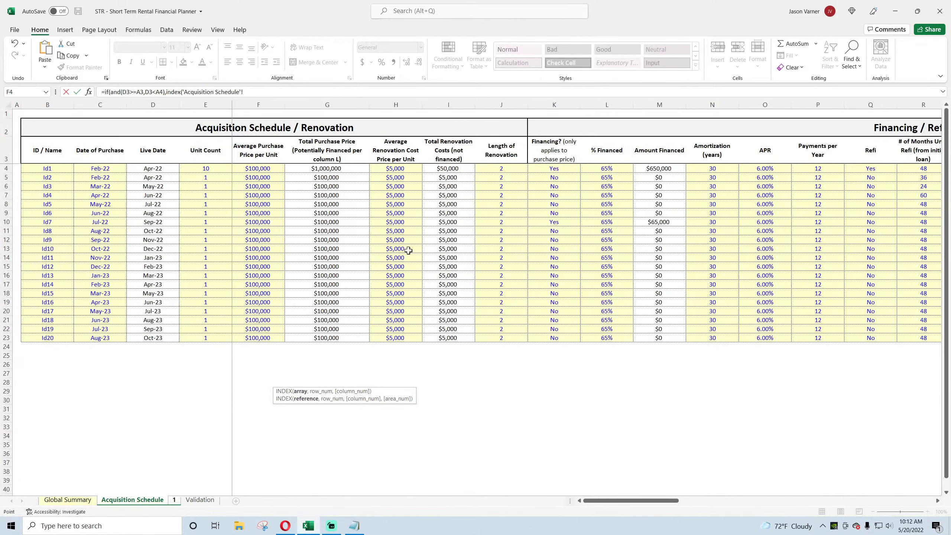
{"action": "left_click", "coordinate": [449, 104]}
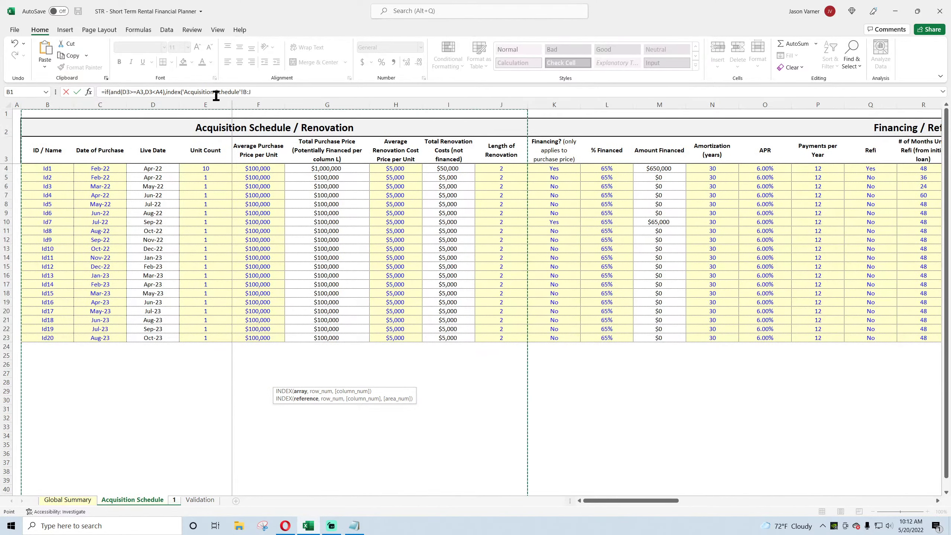
{"action": "left_click", "coordinate": [257, 93]}
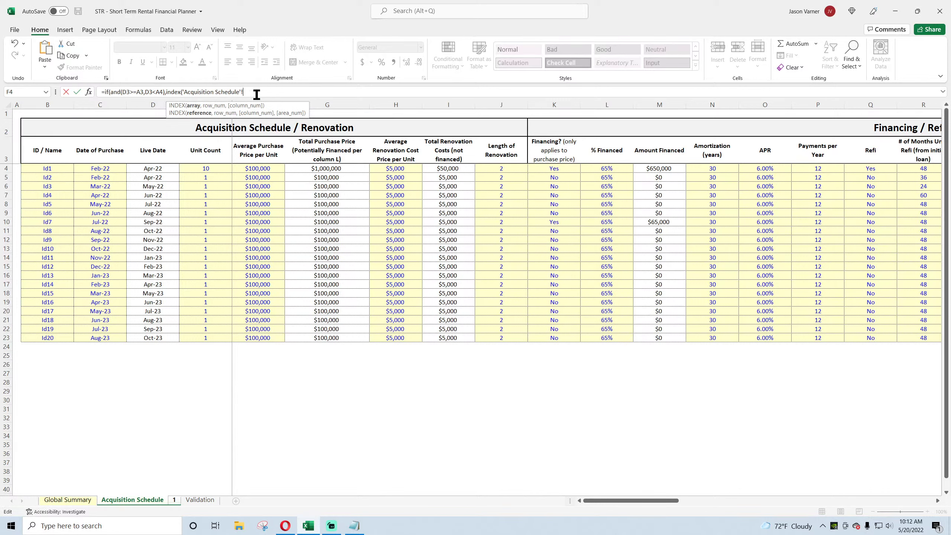
{"action": "type", "text": "i:I"}
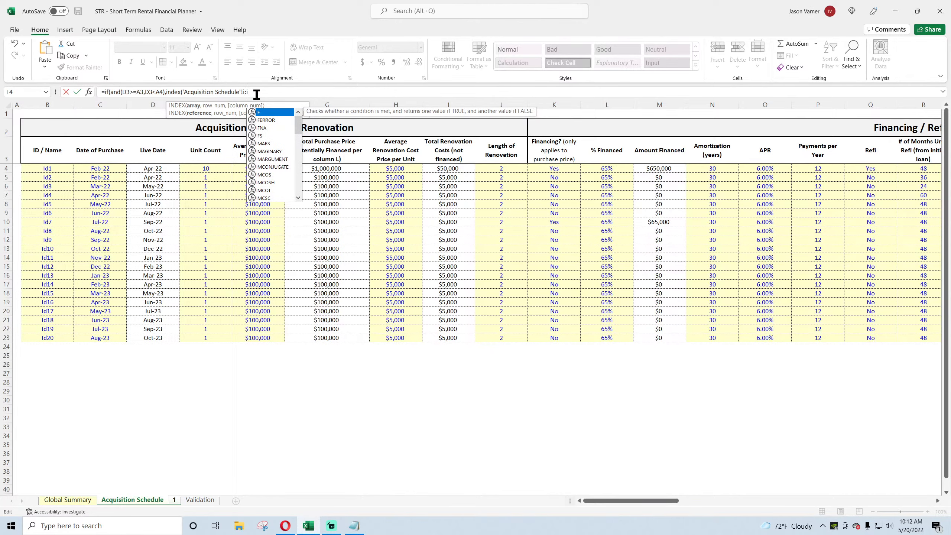
Complete the D52 formula with an exact MATCH of the property ID in A2 against the Acquisition Schedule's ID column B:B.
{"action": "type", "text": ",match("}
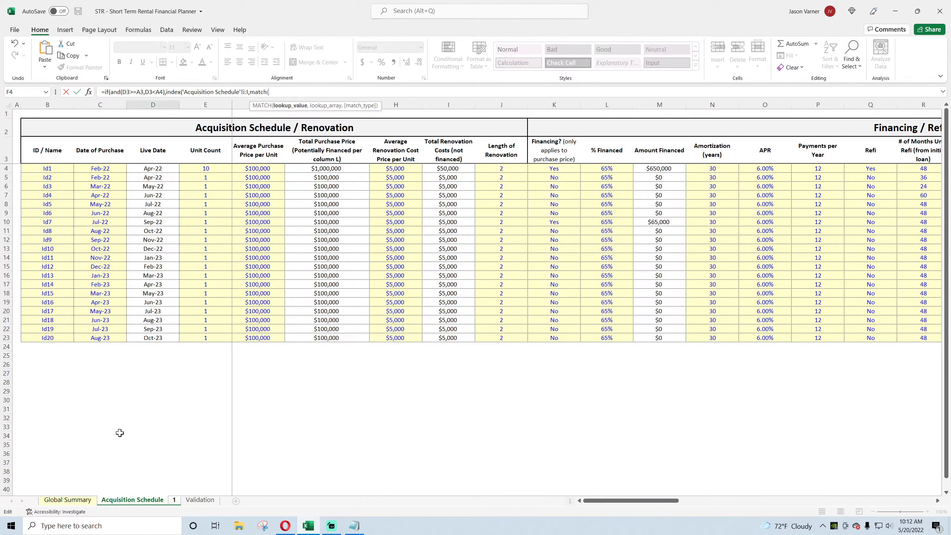
{"action": "left_click", "coordinate": [175, 500]}
{"action": "left_click", "coordinate": [66, 132]}
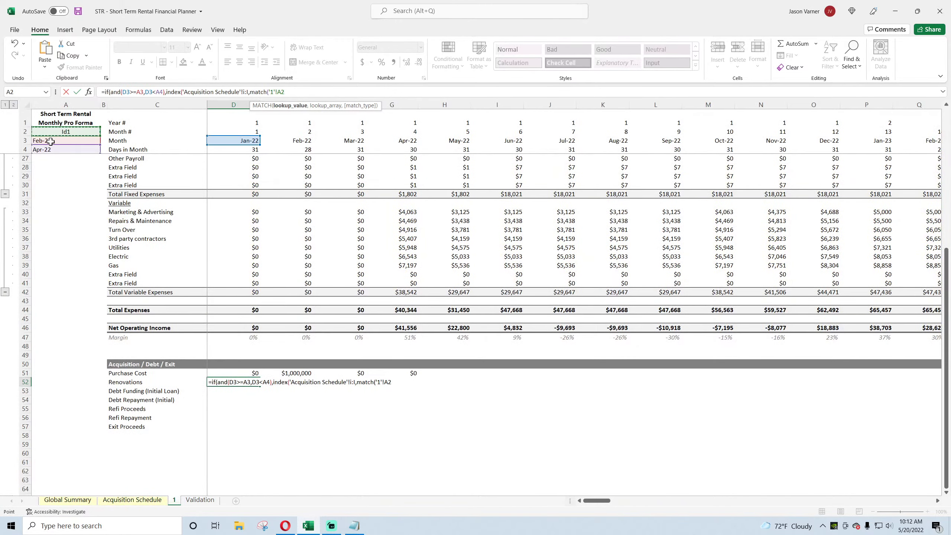
{"action": "type", "text": ","}
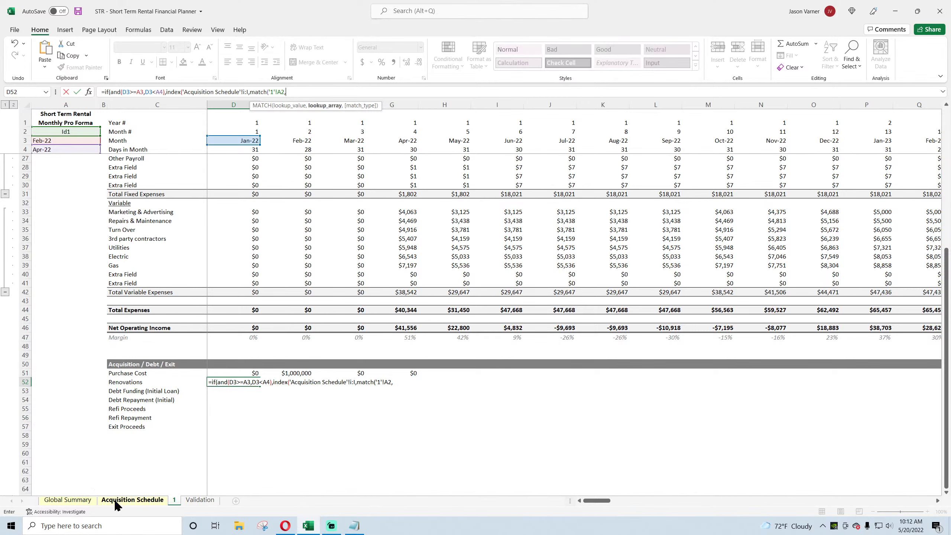
{"action": "left_click", "coordinate": [132, 499]}
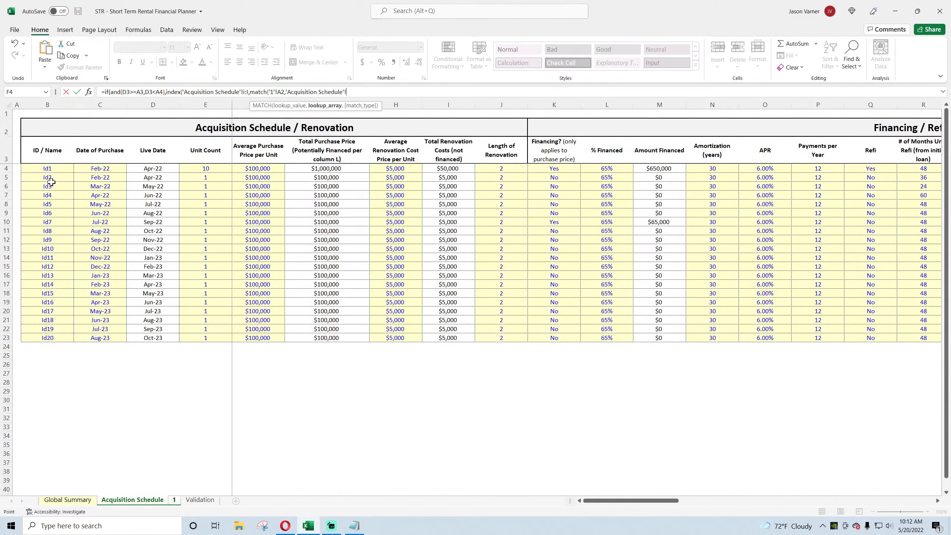
{"action": "left_click_drag", "start_coordinate": [47, 104], "coordinate": [501, 104]}
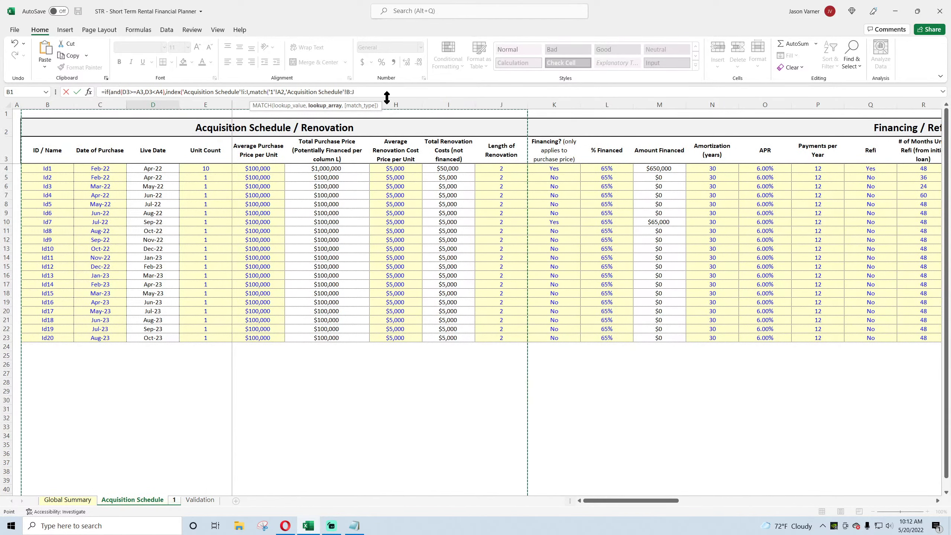
{"action": "key", "text": "BackSpace"}
{"action": "type", "text": "b,0"}
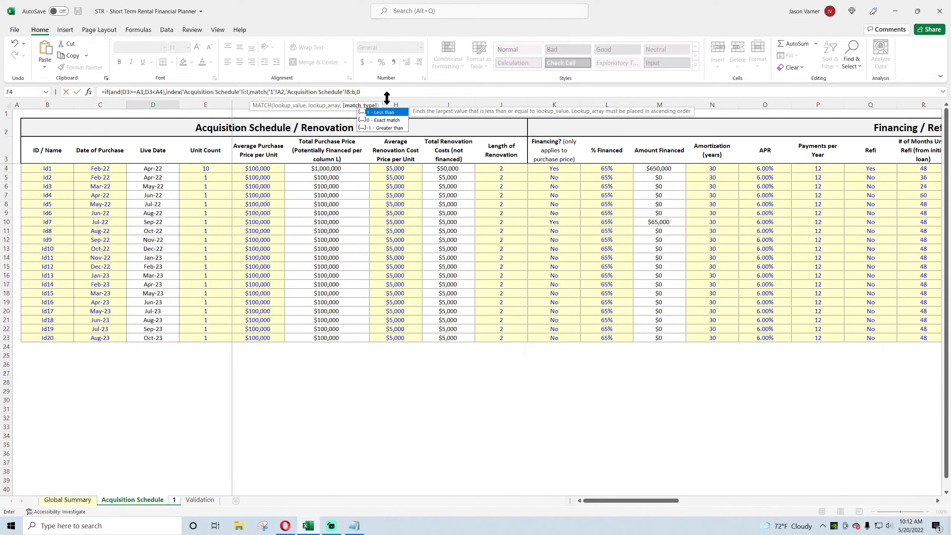
{"action": "type", "text": ")"}
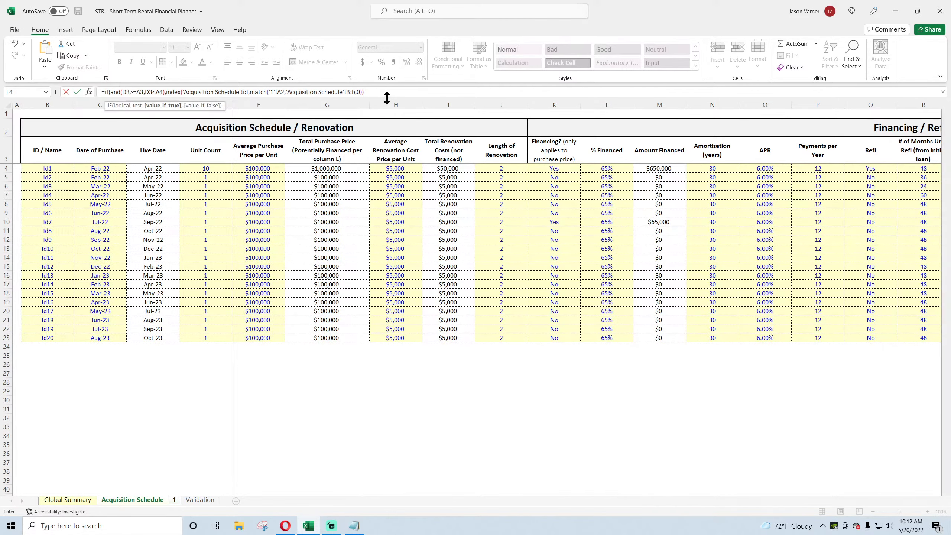
{"action": "key", "text": "Return"}
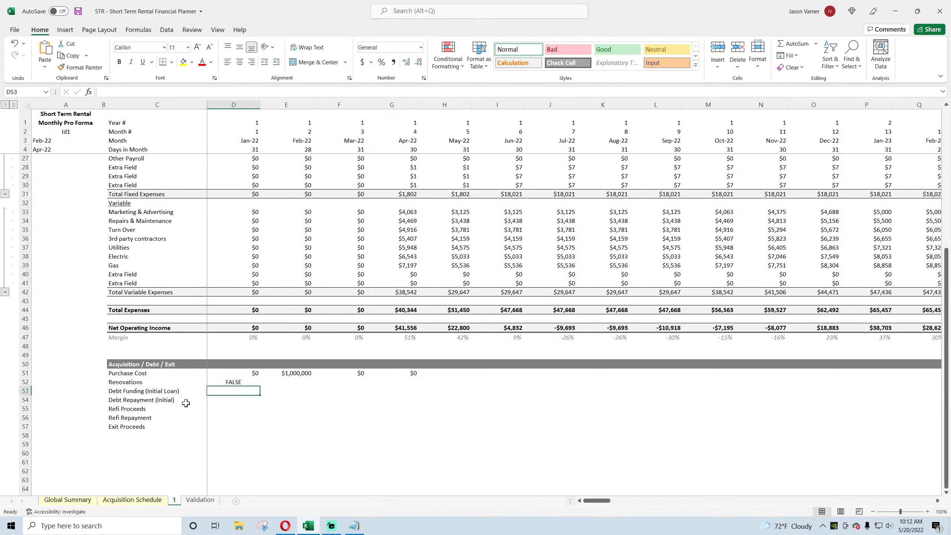
Anchor the references in D52's AND test so it reads D$3>=$A3 and D$3<$A4.
{"action": "left_click", "coordinate": [235, 382]}
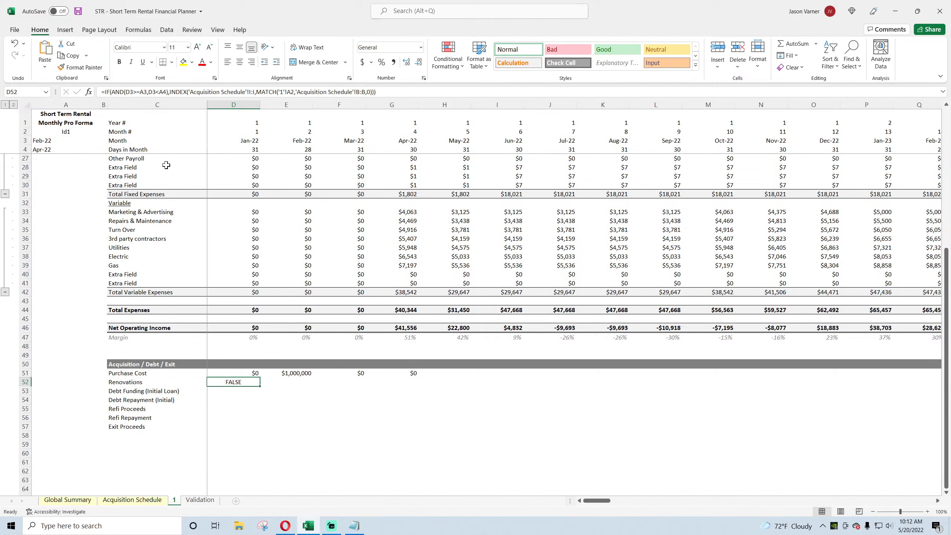
{"action": "left_click", "coordinate": [131, 92]}
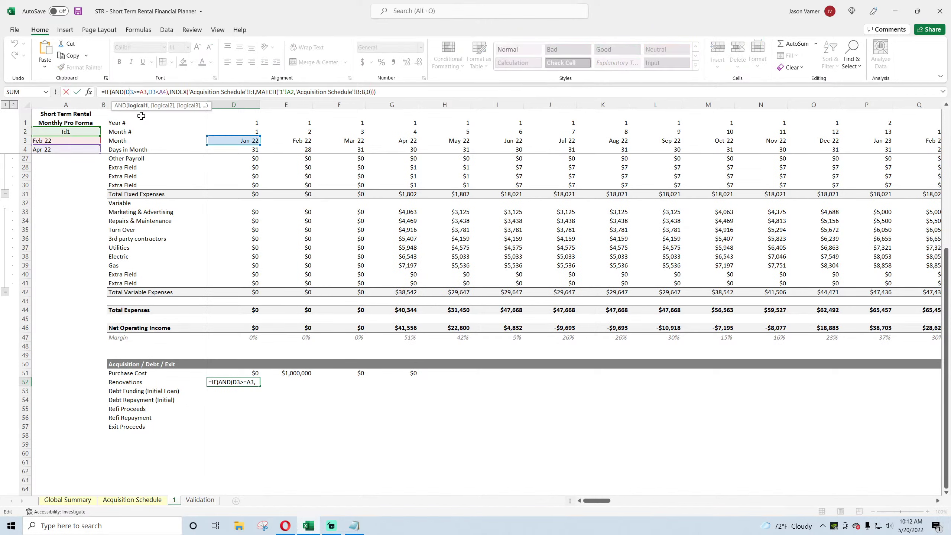
{"action": "type", "text": "$3>="}
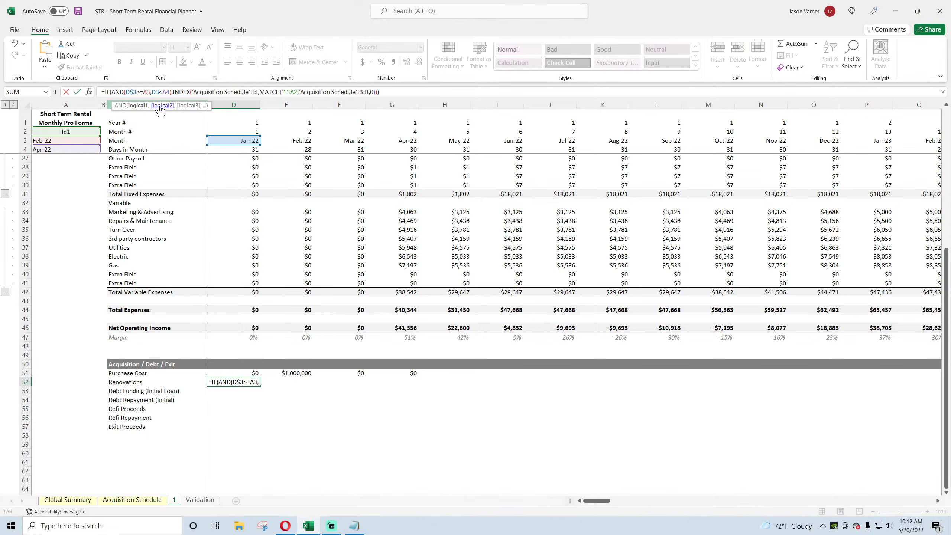
{"action": "type", "text": "$"}
{"action": "left_click", "coordinate": [168, 92]}
{"action": "type", "text": "$"}
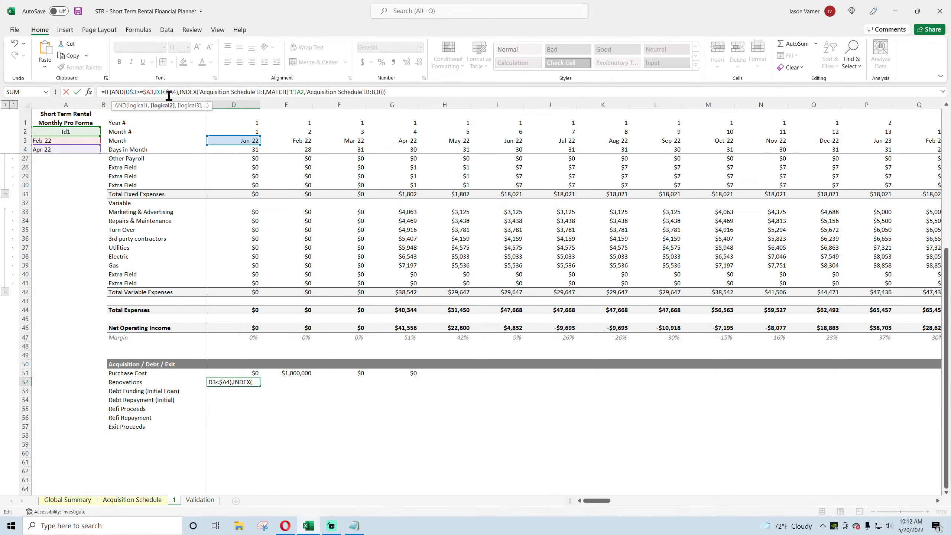
{"action": "left_click", "coordinate": [159, 91]}
{"action": "type", "text": "$"}
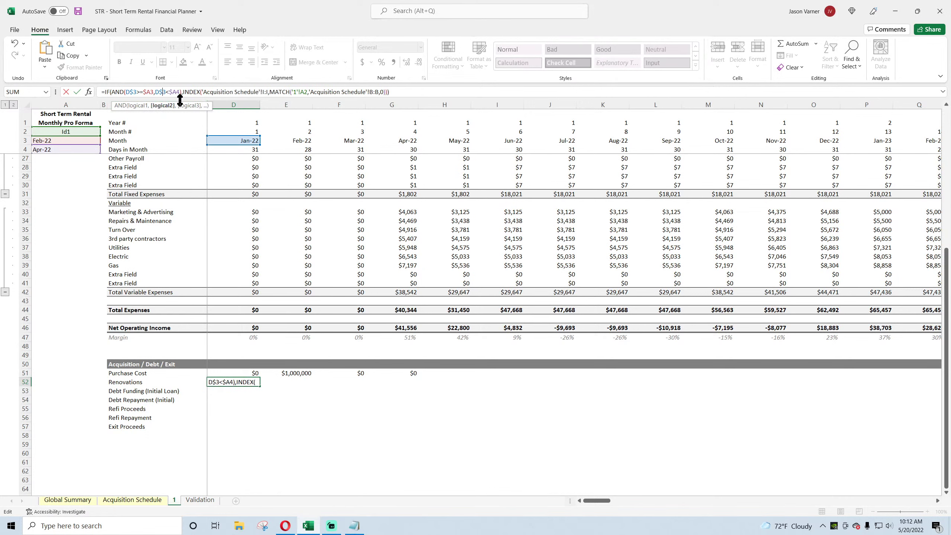
Make the INDEX column of the D52 formula absolute as $I:$I on the Acquisition Schedule.
{"action": "left_click", "coordinate": [269, 91]}
{"action": "type", "text": "$"}
{"action": "left_click", "coordinate": [262, 91]}
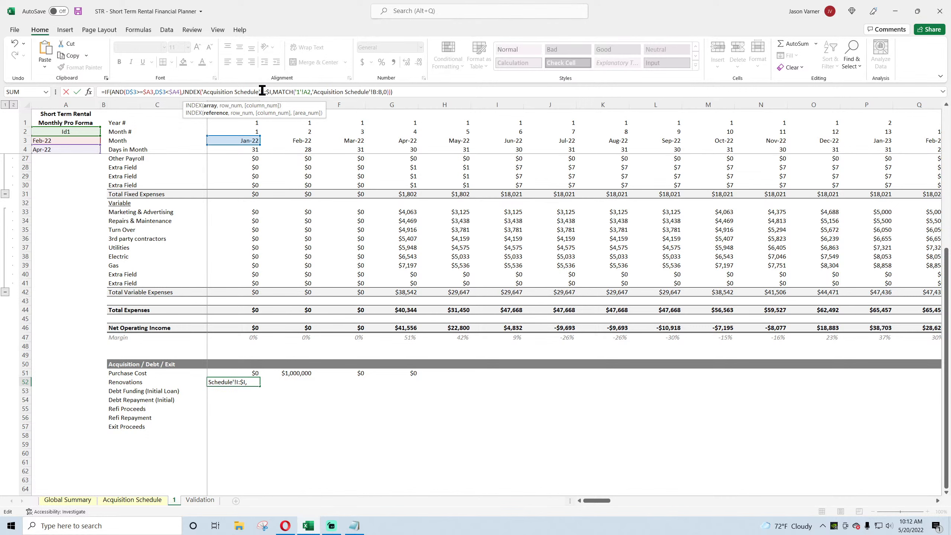
{"action": "type", "text": "$"}
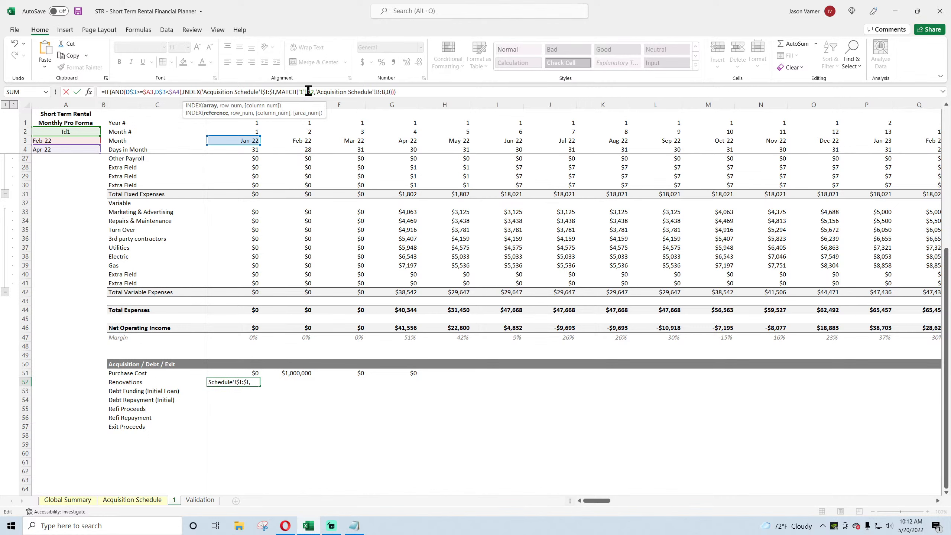
Change the MATCH lookup value in D52 to $A$2 without the '1'! sheet prefix.
{"action": "left_click", "coordinate": [307, 92]}
{"action": "type", "text": "$"}
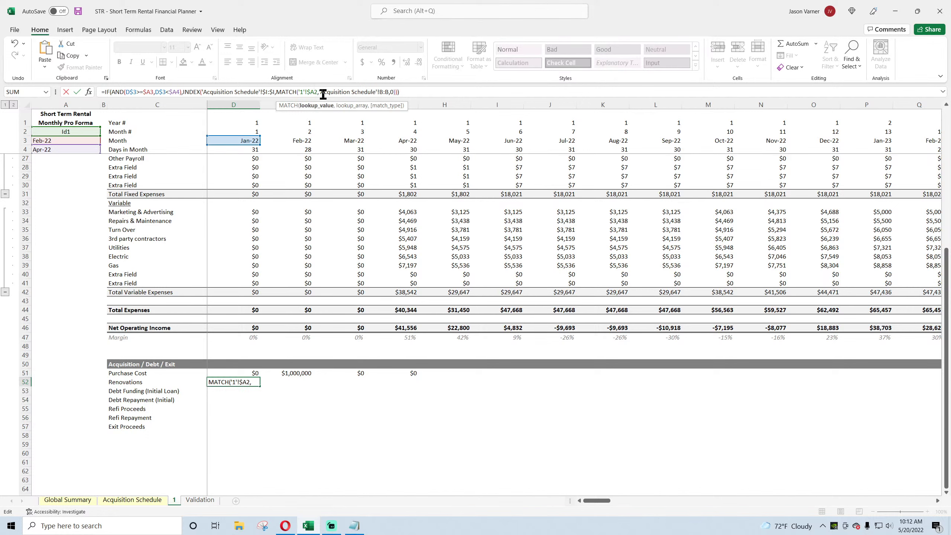
{"action": "left_click", "coordinate": [313, 92]}
{"action": "type", "text": "$"}
{"action": "key", "text": "BackSpace"}
{"action": "key", "text": "BackSpace"}
{"action": "key", "text": "BackSpace"}
{"action": "key", "text": "BackSpace"}
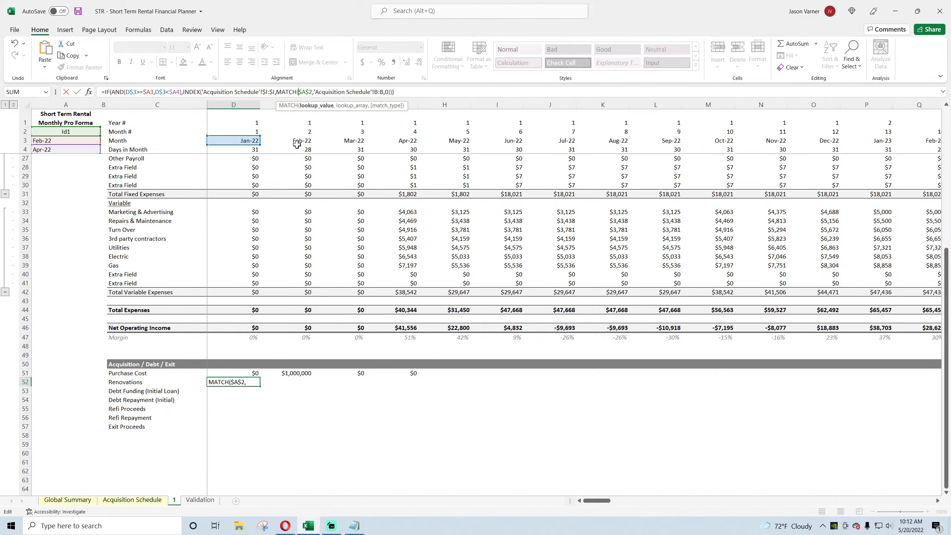
Make the MATCH column absolute as $B:$B and fill the Renovations formula from D52 across to I52.
{"action": "left_click", "coordinate": [376, 91]}
{"action": "type", "text": "$"}
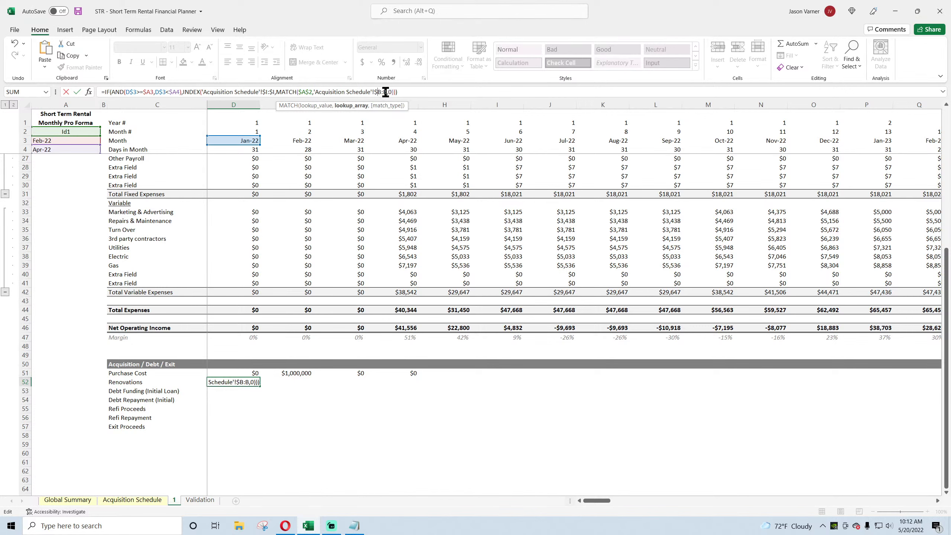
{"action": "left_click", "coordinate": [385, 92]}
{"action": "type", "text": "$"}
{"action": "key", "text": "Return"}
{"action": "left_click", "coordinate": [250, 382]}
{"action": "left_click_drag", "start_coordinate": [259, 386], "coordinate": [520, 388]}
Add 0 as the value if false in the D52 formula and fill it across to K52.
{"action": "left_click", "coordinate": [230, 383]}
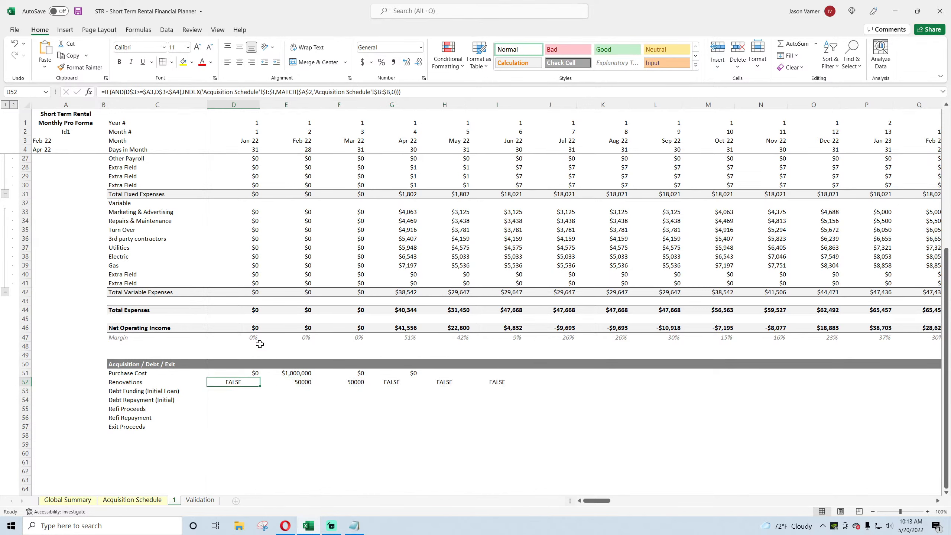
{"action": "left_click", "coordinate": [427, 92]}
{"action": "type", "text": ",0"}
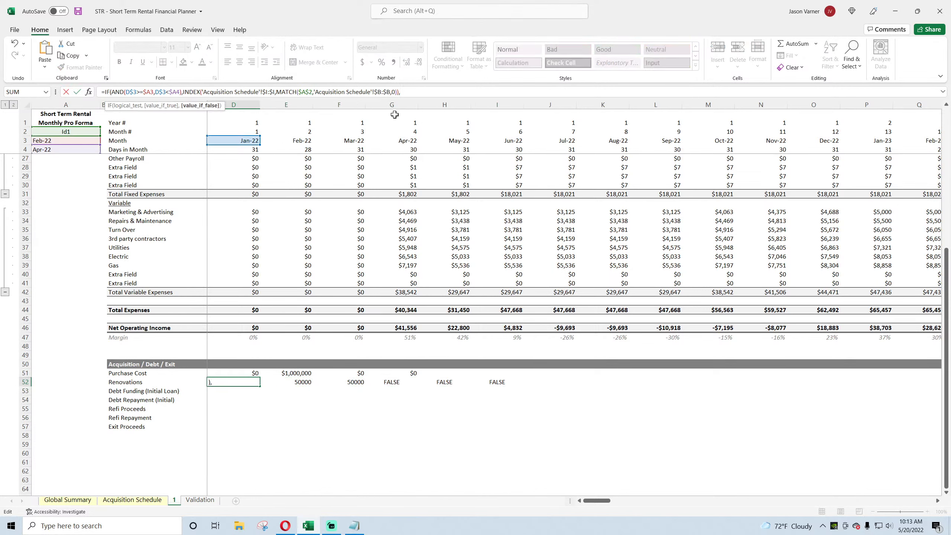
{"action": "key", "text": "Return"}
{"action": "key", "text": "Return"}
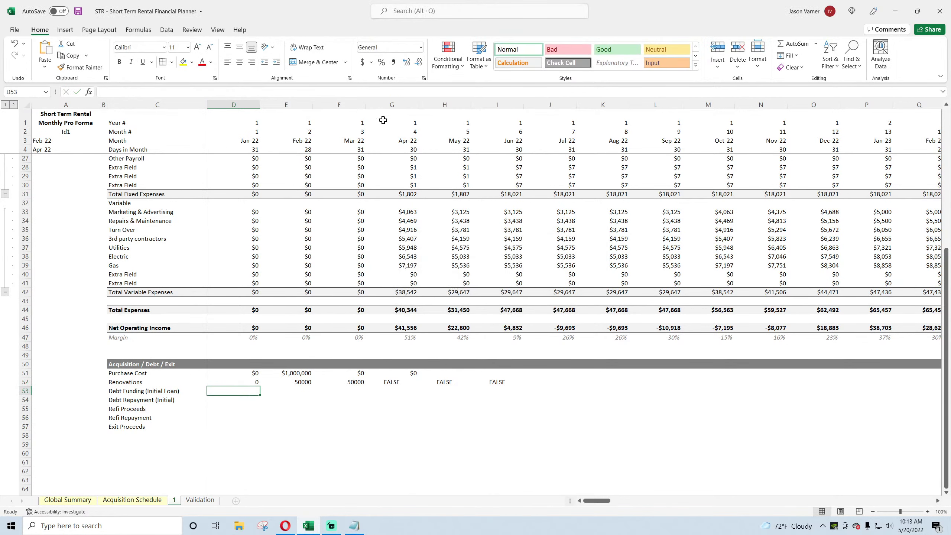
{"action": "left_click", "coordinate": [241, 383]}
{"action": "left_click_drag", "start_coordinate": [260, 387], "coordinate": [621, 390]}
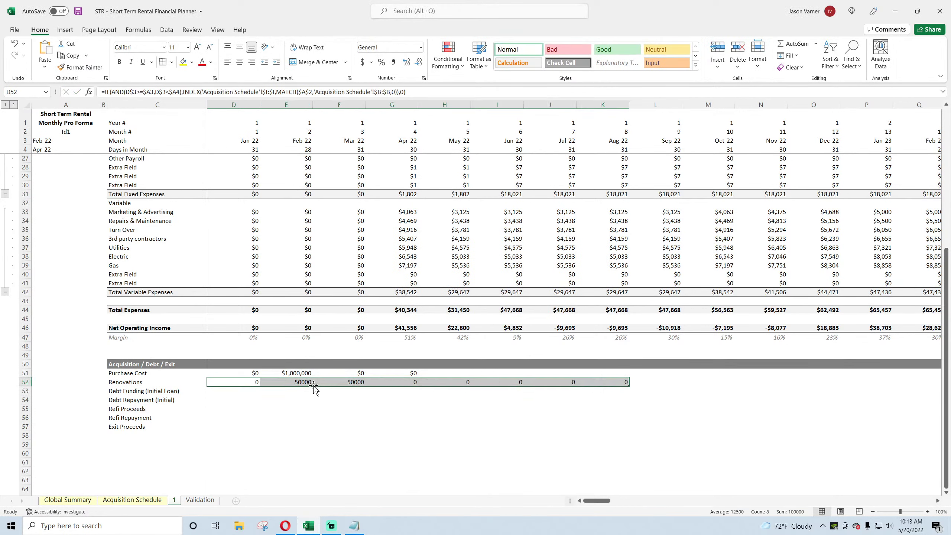
{"action": "left_click", "coordinate": [301, 384]}
{"action": "left_click", "coordinate": [347, 382]}
{"action": "left_click", "coordinate": [239, 382]}
{"action": "left_click", "coordinate": [285, 382]}
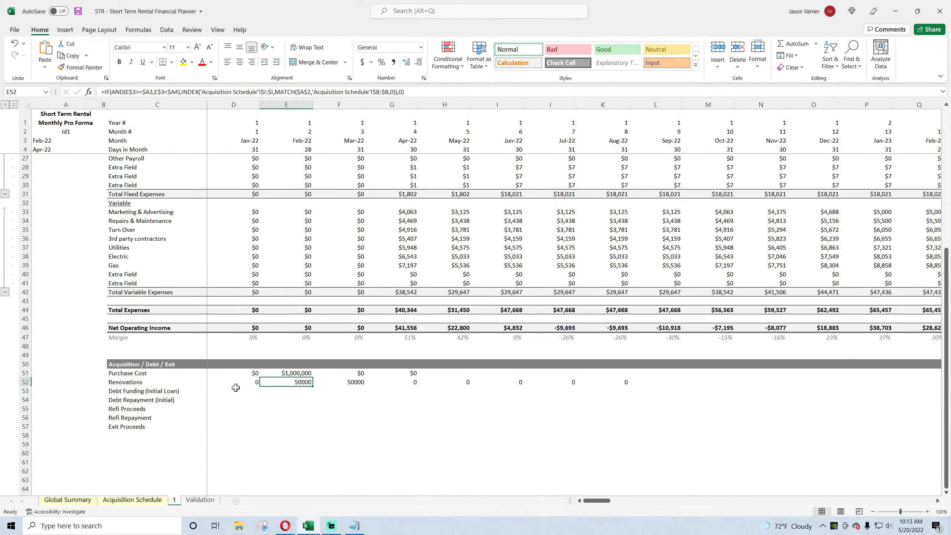
Slightly widen the narrow column B beside the Renovations label.
{"action": "left_click", "coordinate": [153, 382]}
{"action": "left_click", "coordinate": [95, 383]}
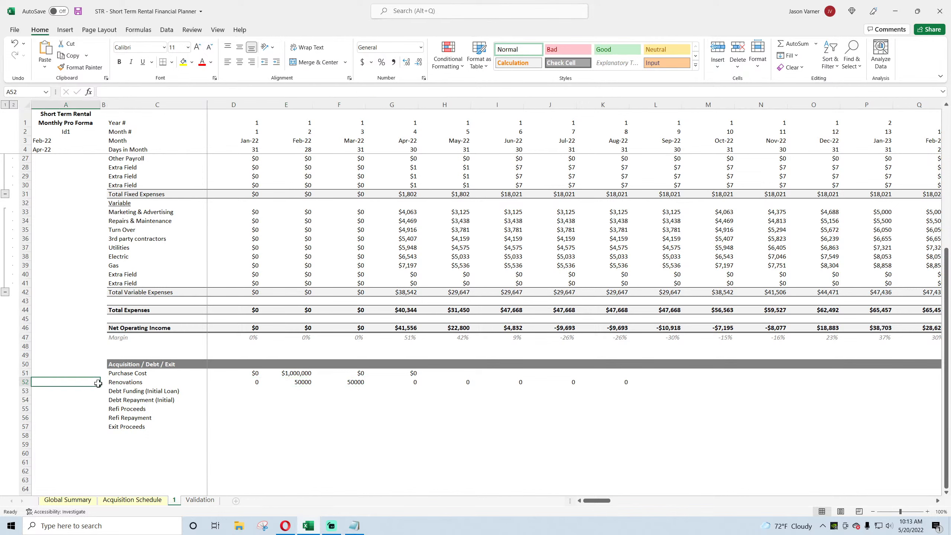
{"action": "left_click", "coordinate": [104, 382]}
{"action": "left_click_drag", "start_coordinate": [106, 104], "coordinate": [111, 105]}
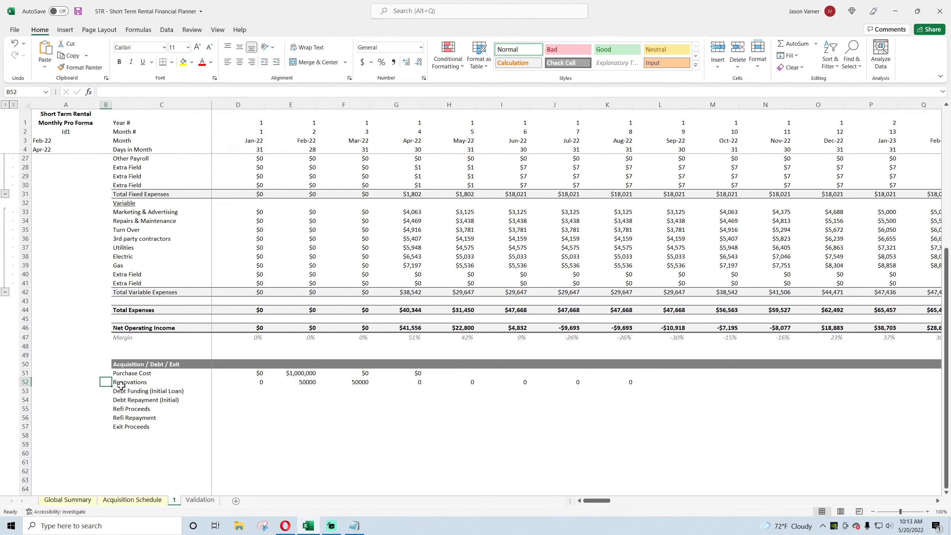
Start an INDEX formula in B52 on the Acquisition Schedule's Length of Renovation column J:J.
{"action": "type", "text": "=index("}
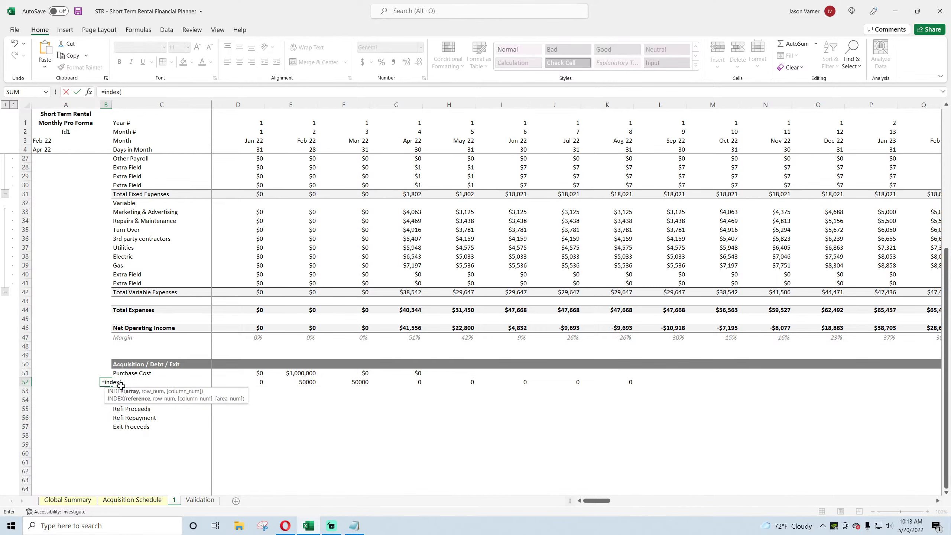
{"action": "left_click", "coordinate": [108, 503]}
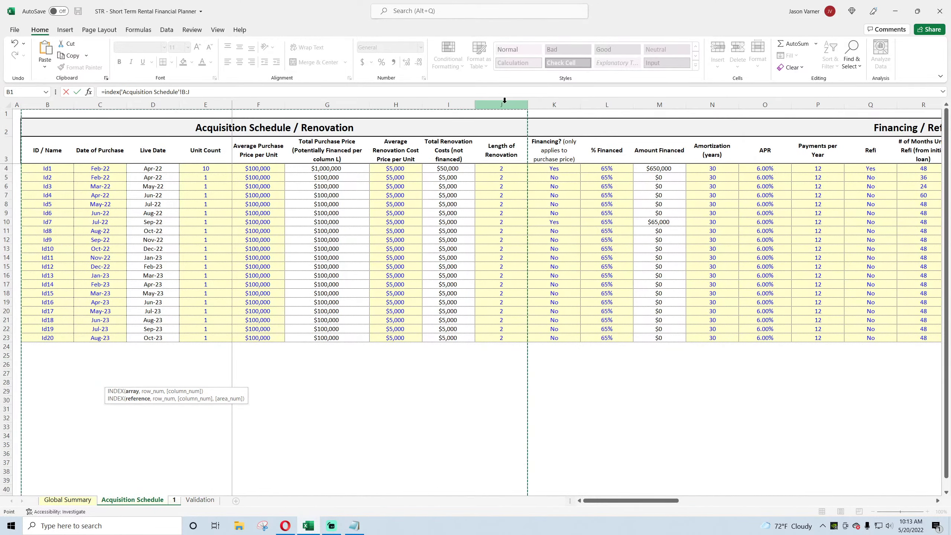
{"action": "left_click", "coordinate": [191, 91]}
{"action": "type", "text": "B:J"}
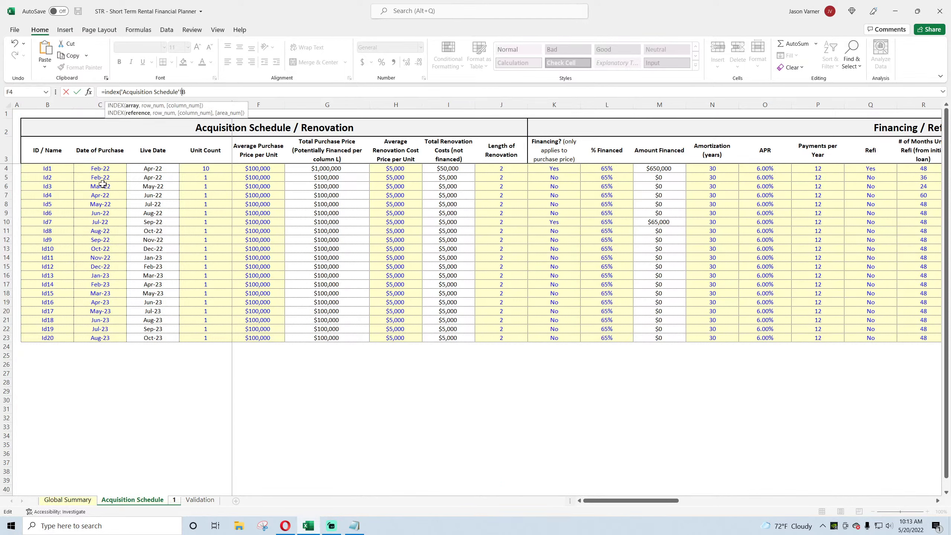
{"action": "key", "text": "BackSpace"}
{"action": "key", "text": "BackSpace"}
{"action": "key", "text": "BackSpace"}
{"action": "type", "text": "j:j,"}
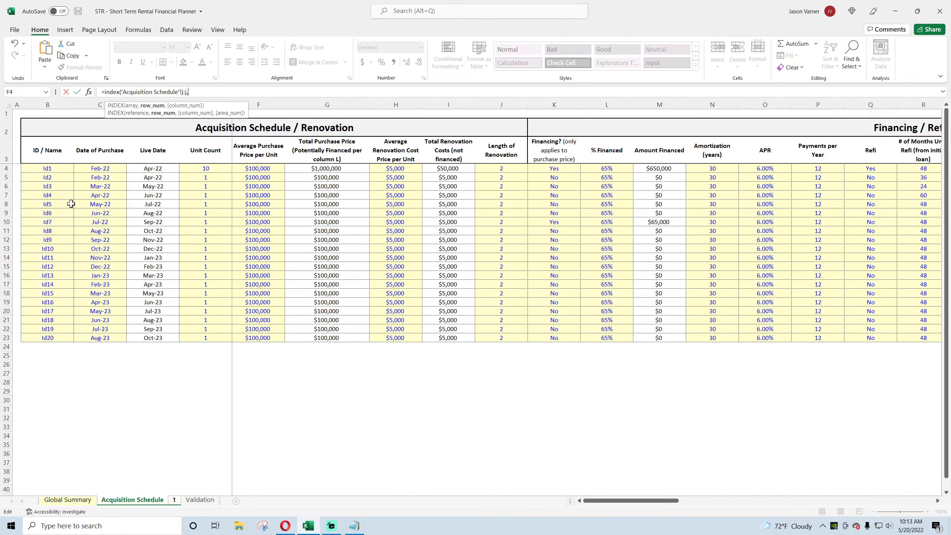
Complete the B52 formula with an exact MATCH of the property ID in A2 against the Acquisition Schedule's ID column B:B.
{"action": "type", "text": "match("}
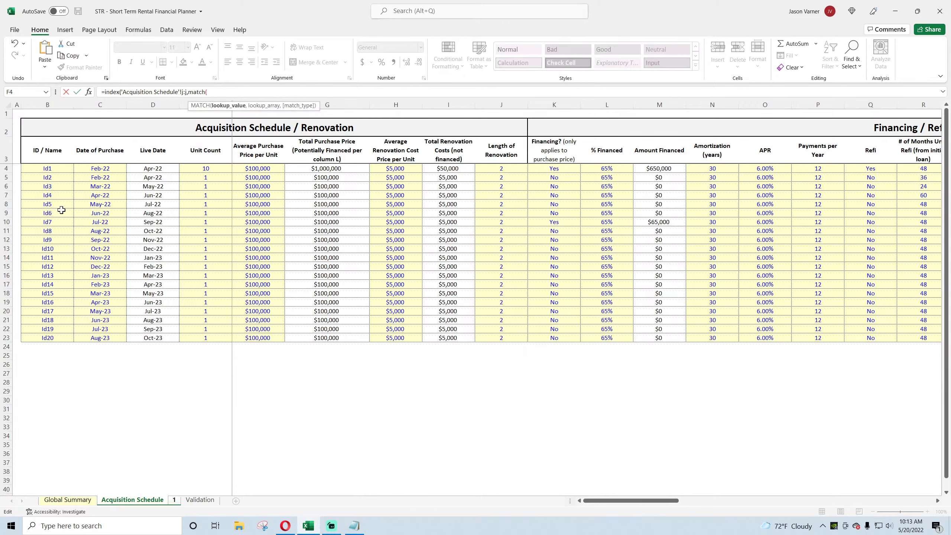
{"action": "left_click", "coordinate": [174, 501]}
{"action": "left_click", "coordinate": [61, 133]}
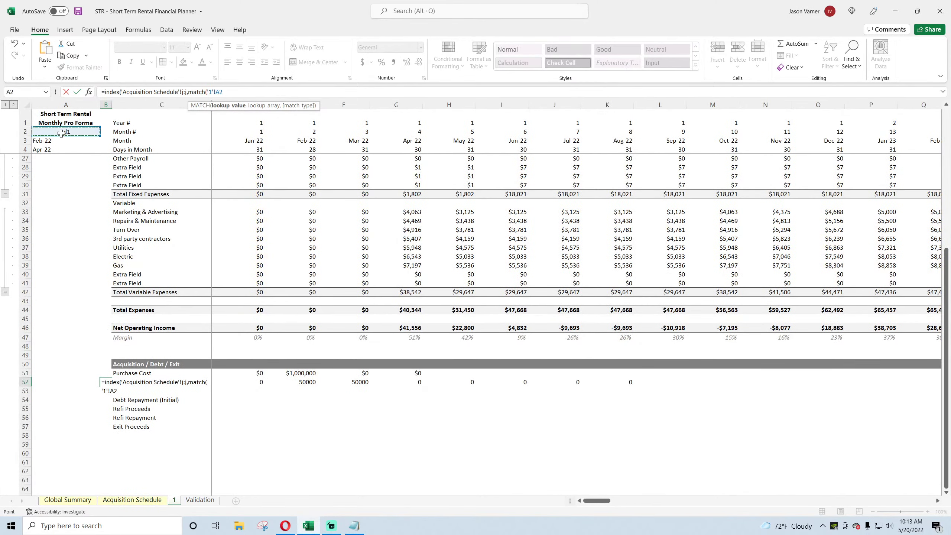
{"action": "type", "text": ","}
{"action": "left_click", "coordinate": [124, 500]}
{"action": "left_click", "coordinate": [48, 105]}
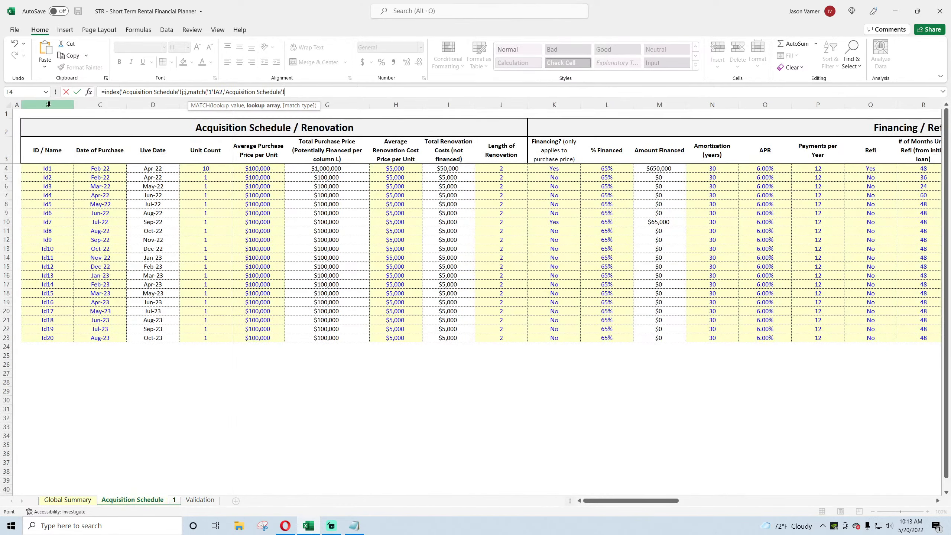
{"action": "left_click", "coordinate": [48, 104]}
{"action": "key", "text": "BackSpace"}
{"action": "type", "text": "b,0)"}
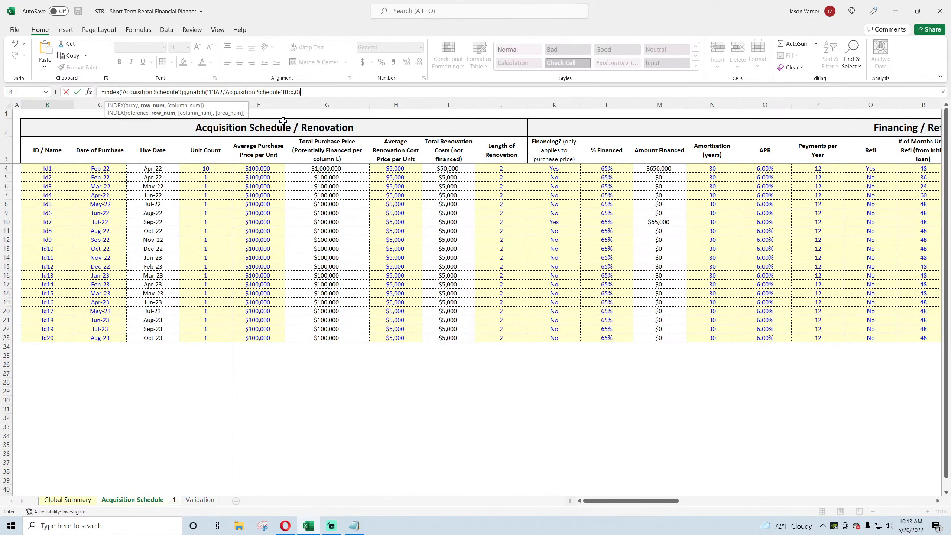
{"action": "key", "text": "Return"}
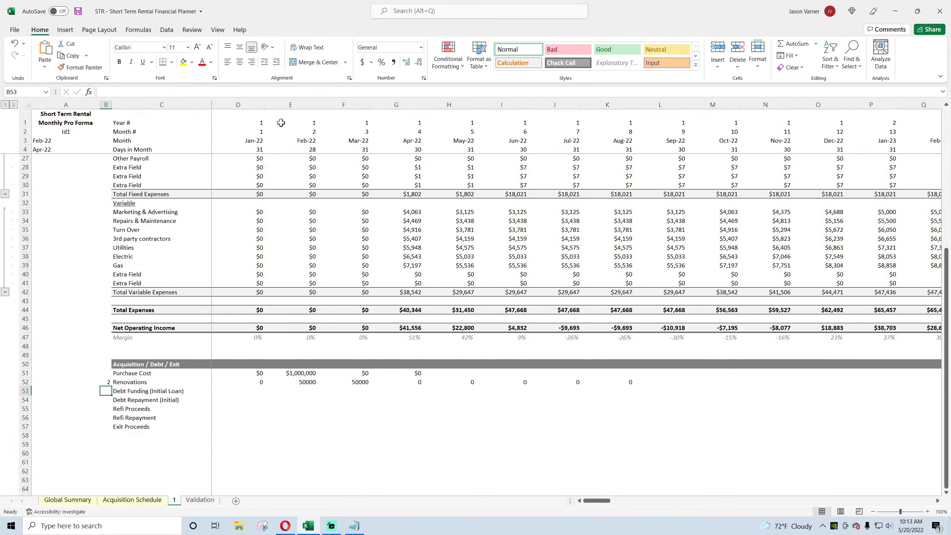
Divide the INDEX result in the D52 Renovations formula by the renovation length in $B52.
{"action": "double_click", "coordinate": [256, 382]}
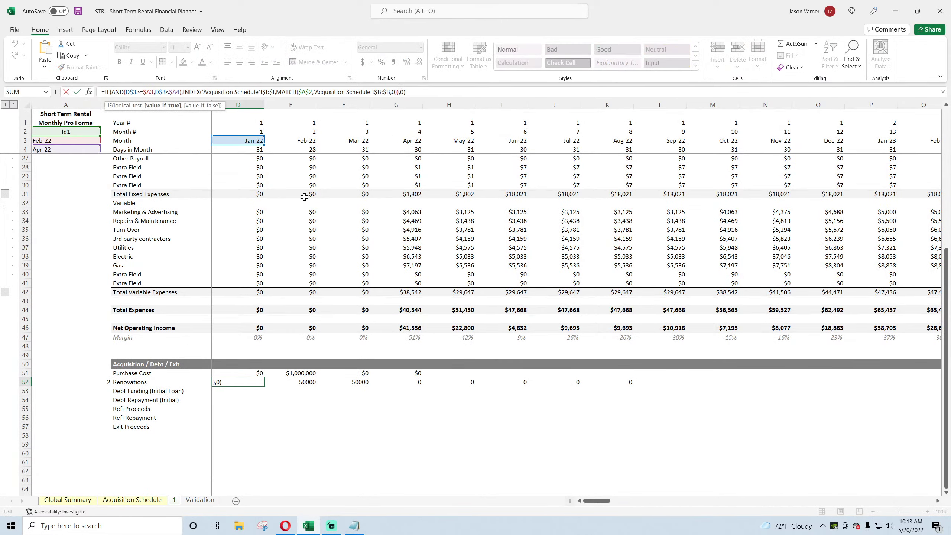
{"action": "type", "text": "/"}
{"action": "left_click", "coordinate": [105, 382]}
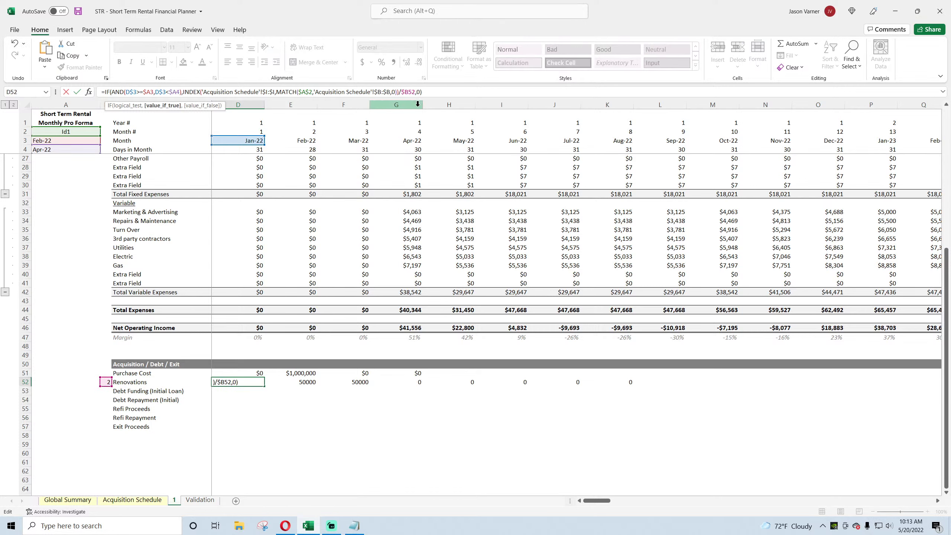
{"action": "key", "text": "Return"}
Format D52 as Currency with zero decimal places.
{"action": "left_click", "coordinate": [258, 382]}
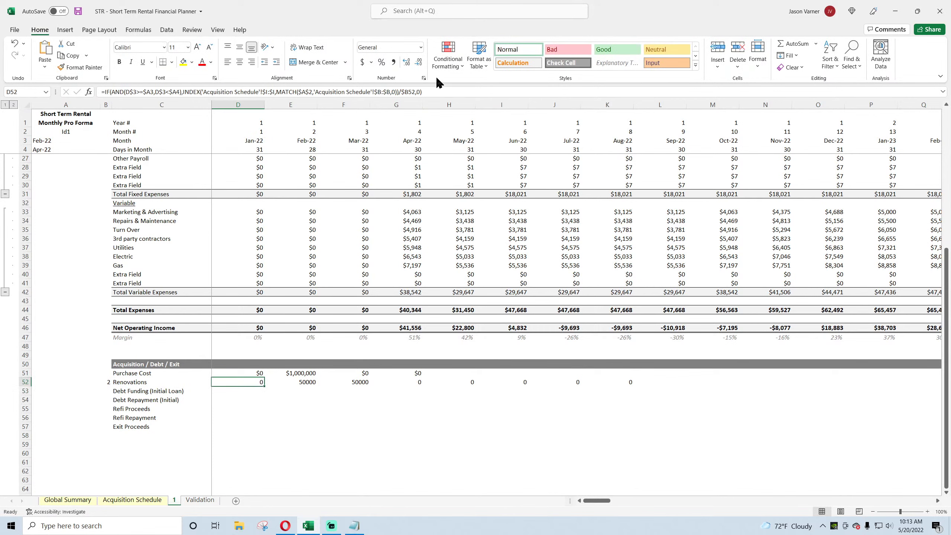
{"action": "left_click", "coordinate": [423, 78]}
{"action": "left_click", "coordinate": [38, 337]}
{"action": "left_click", "coordinate": [152, 349]}
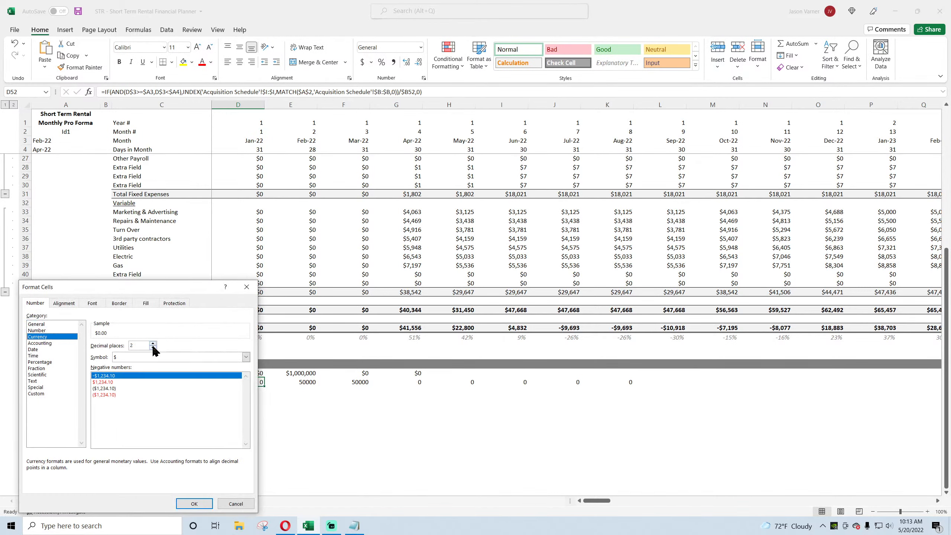
{"action": "left_click", "coordinate": [152, 349]}
{"action": "left_click", "coordinate": [202, 503]}
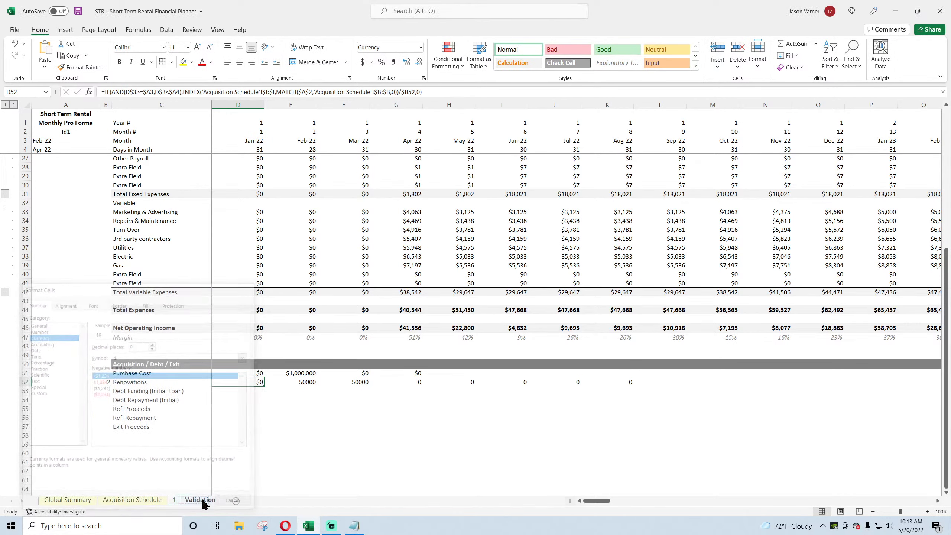
Fill the updated Renovations formula and currency format from D52 across to M52.
{"action": "left_click", "coordinate": [74, 132]}
{"action": "left_click", "coordinate": [60, 143]}
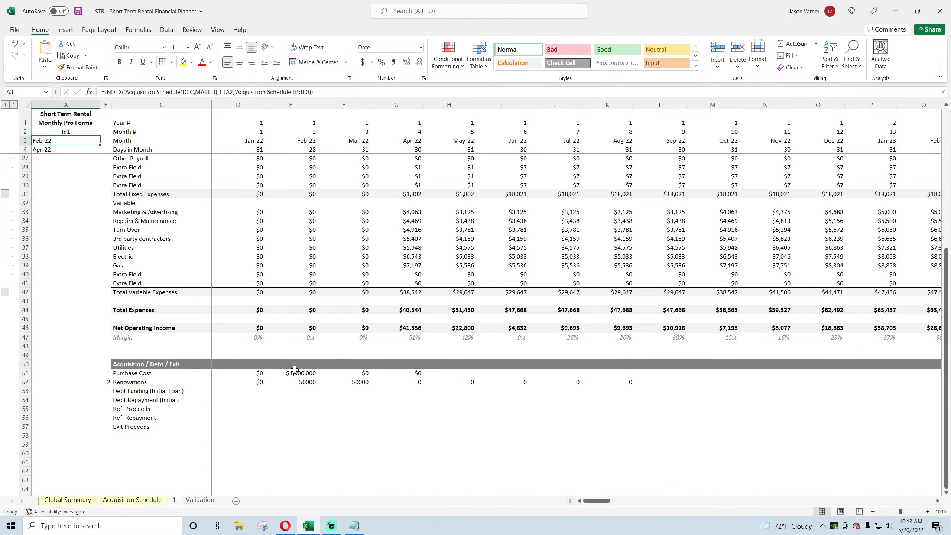
{"action": "left_click_drag", "start_coordinate": [311, 373], "coordinate": [464, 374]}
{"action": "left_click", "coordinate": [258, 383]}
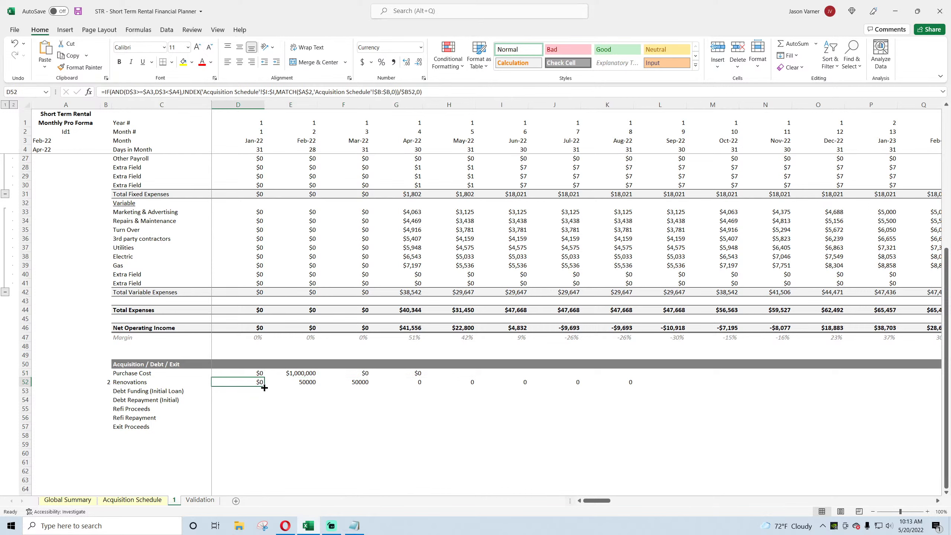
{"action": "left_click_drag", "start_coordinate": [264, 386], "coordinate": [717, 394]}
{"action": "left_click", "coordinate": [302, 383]}
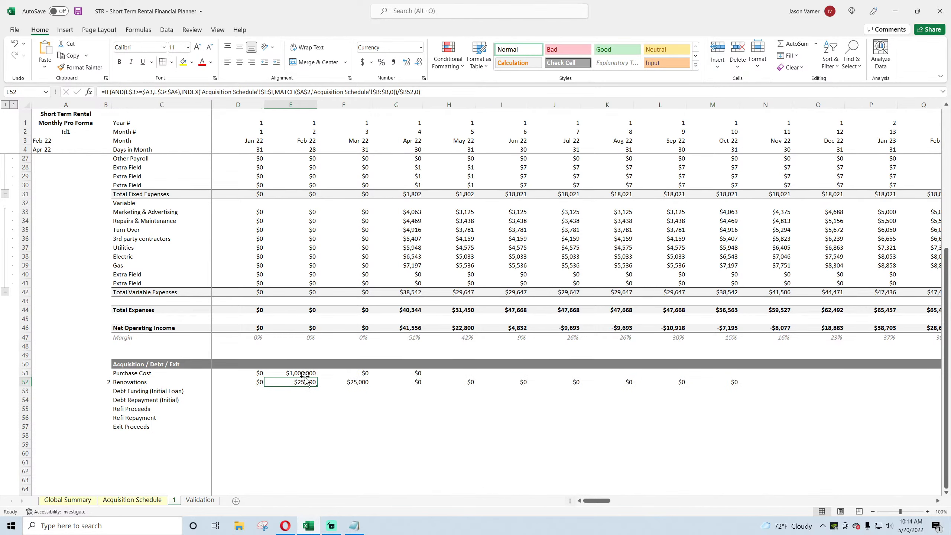
Extend the Purchase Cost and Renovations formulas in rows 51 and 52 across the remaining month columns.
{"action": "left_click_drag", "start_coordinate": [303, 364], "coordinate": [840, 386]}
{"action": "scroll", "coordinate": [524, 300], "scroll_direction": "left", "scroll_amount": 7}
{"action": "left_click", "coordinate": [302, 382]}
{"action": "left_click", "coordinate": [342, 382]}
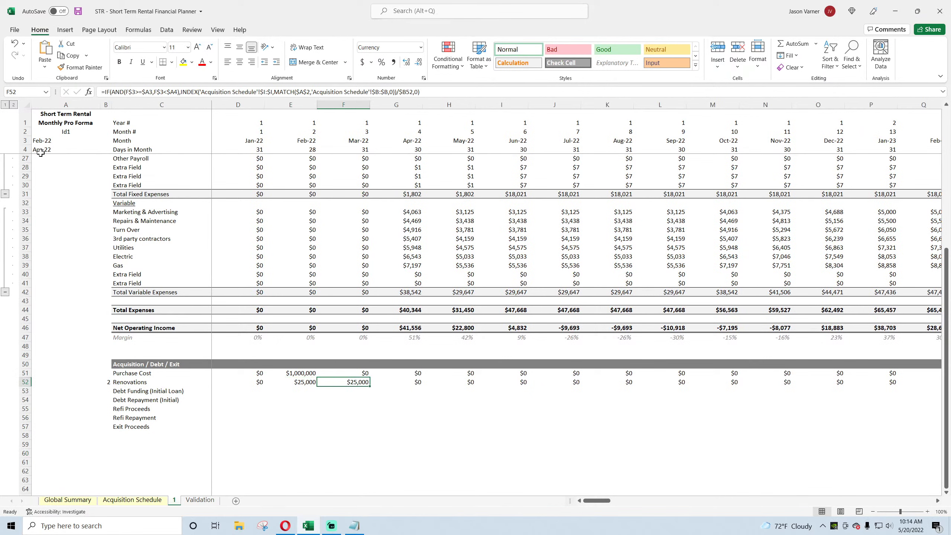
Review the monthly income, expense and Acquisition / Debt / Exit rows, and save the workbook.
{"action": "left_click", "coordinate": [405, 380]}
{"action": "key", "text": "shift+Down"}
{"action": "key", "text": "shift+Down"}
{"action": "key", "text": "shift+Down"}
{"action": "key", "text": "shift+Down"}
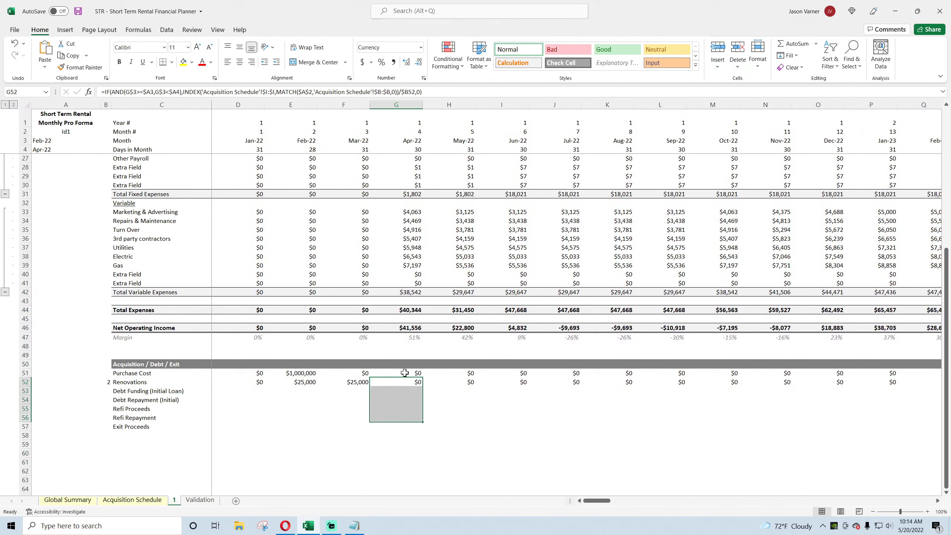
{"action": "left_click", "coordinate": [411, 249]}
{"action": "scroll", "coordinate": [396, 299], "scroll_direction": "up", "scroll_amount": 7}
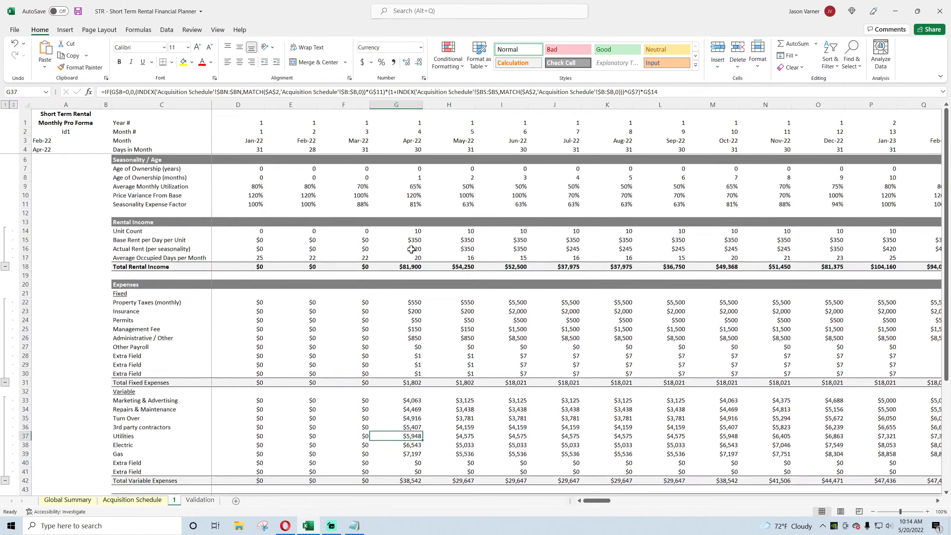
{"action": "scroll", "coordinate": [381, 366], "scroll_direction": "down", "scroll_amount": 5}
{"action": "scroll", "coordinate": [381, 366], "scroll_direction": "down", "scroll_amount": 6}
{"action": "left_click", "coordinate": [381, 366]}
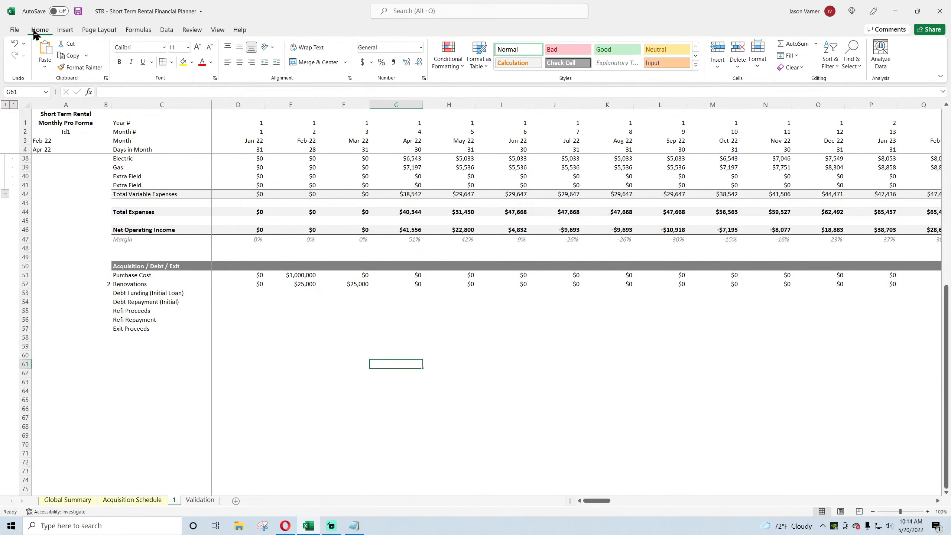
{"action": "left_click", "coordinate": [78, 11]}
Multiply the Purchase Cost formula in D51 by -1 so it counts as a cash outflow.
{"action": "left_click", "coordinate": [300, 292]}
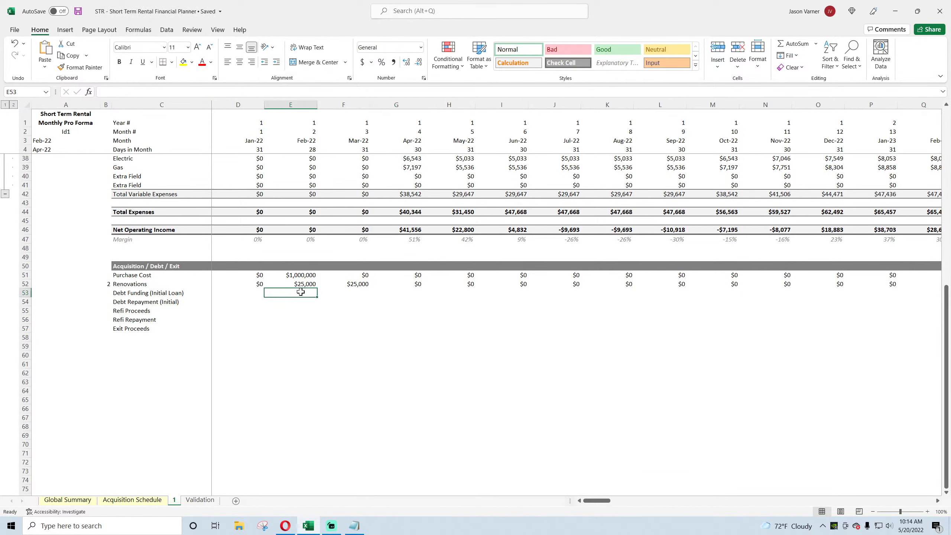
{"action": "left_click", "coordinate": [255, 275]}
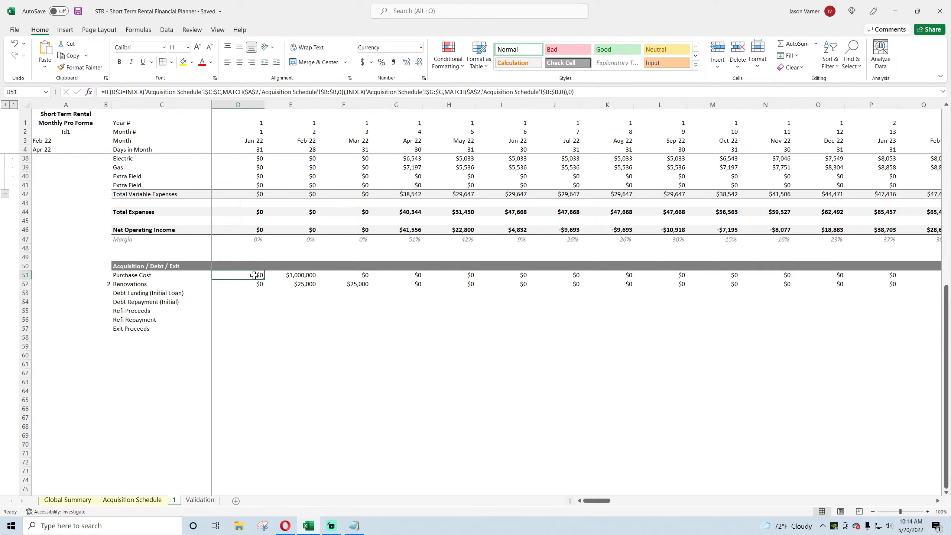
{"action": "left_click", "coordinate": [291, 275]}
{"action": "left_click", "coordinate": [300, 284]}
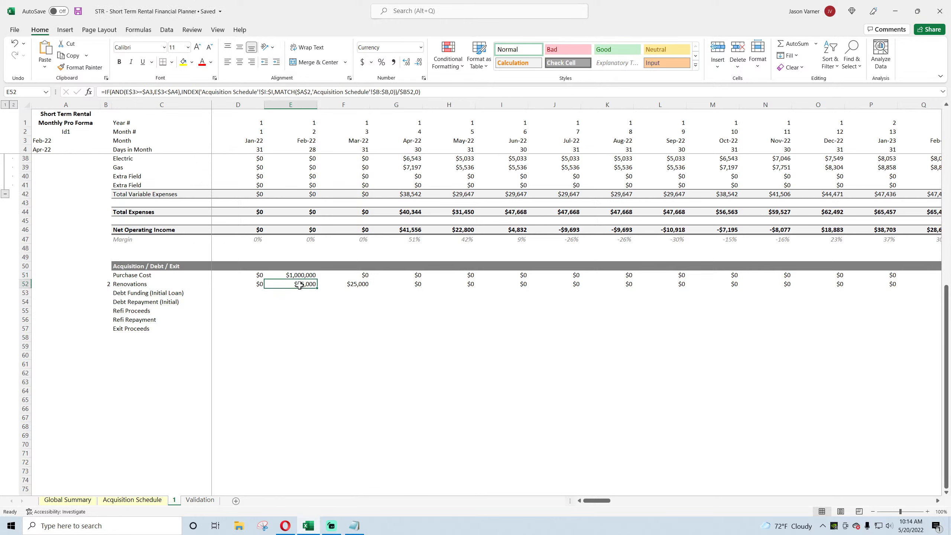
{"action": "left_click", "coordinate": [256, 276]}
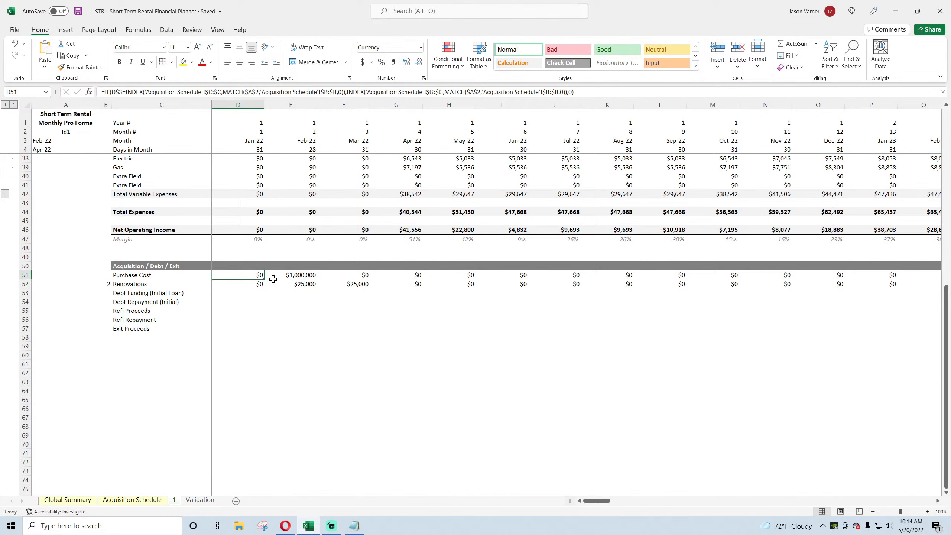
{"action": "scroll", "coordinate": [273, 278], "scroll_direction": "up", "scroll_amount": 4}
{"action": "scroll", "coordinate": [277, 262], "scroll_direction": "down", "scroll_amount": 4}
{"action": "left_click", "coordinate": [596, 92]}
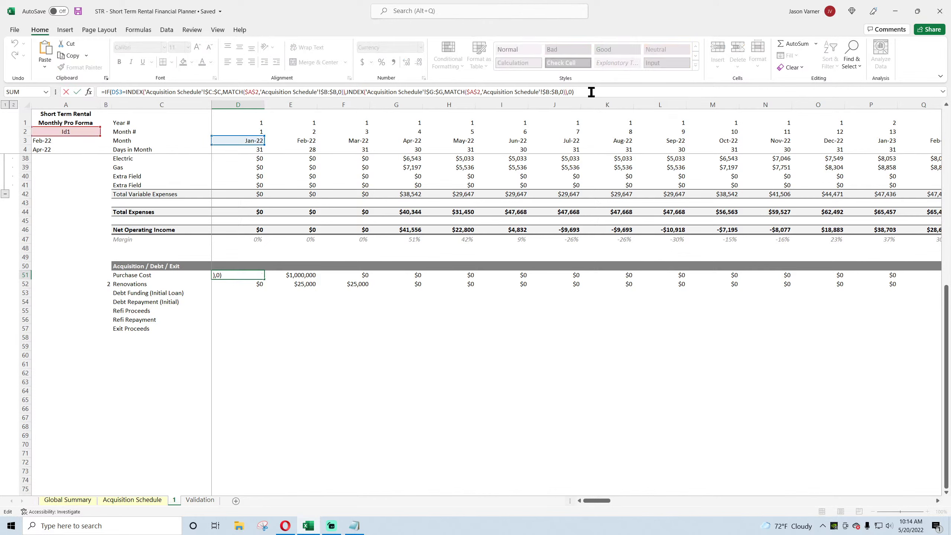
{"action": "key", "text": "Return"}
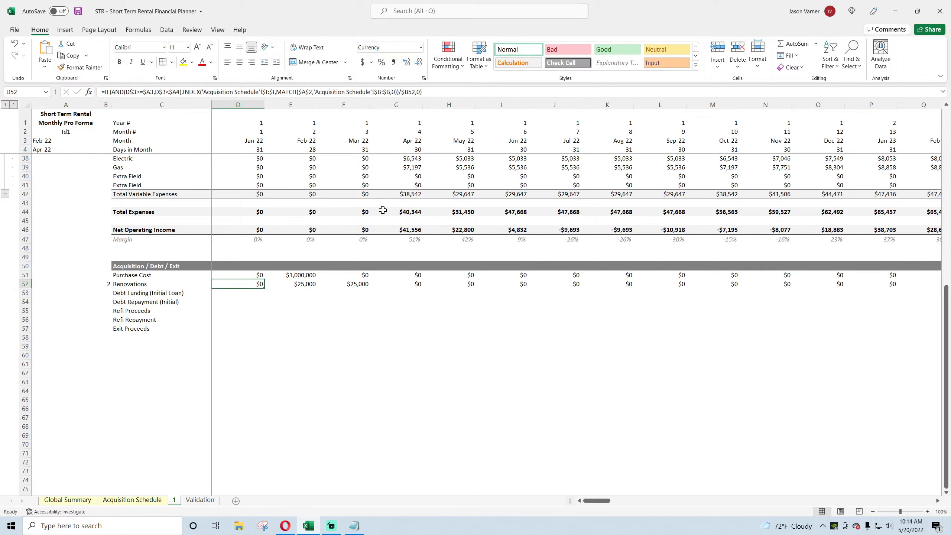
Multiply the D52 Renovations formula by -1 and fill both updated formulas in D51:D52 across to column H.
{"action": "left_click", "coordinate": [453, 92]}
{"action": "type", "text": "*"}
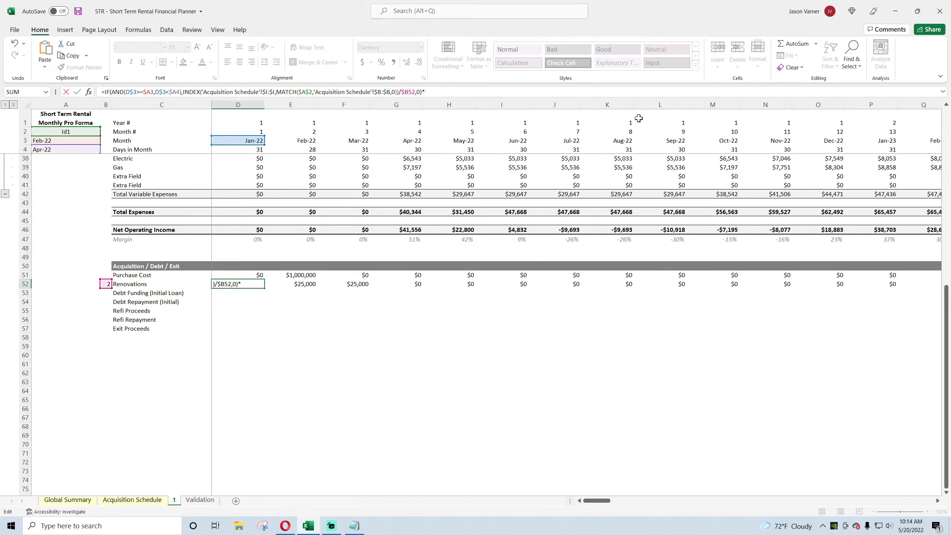
{"action": "key", "text": "Return"}
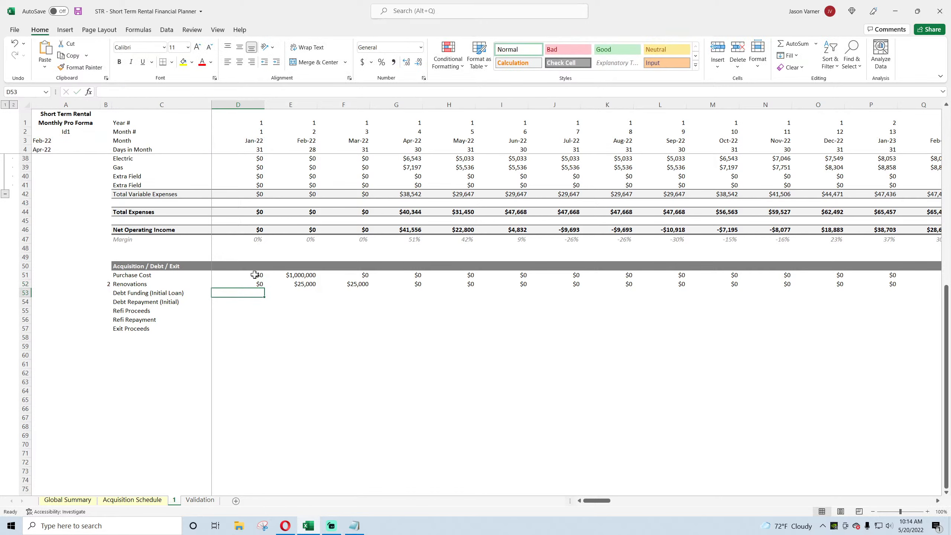
{"action": "left_click_drag", "start_coordinate": [254, 274], "coordinate": [473, 286]}
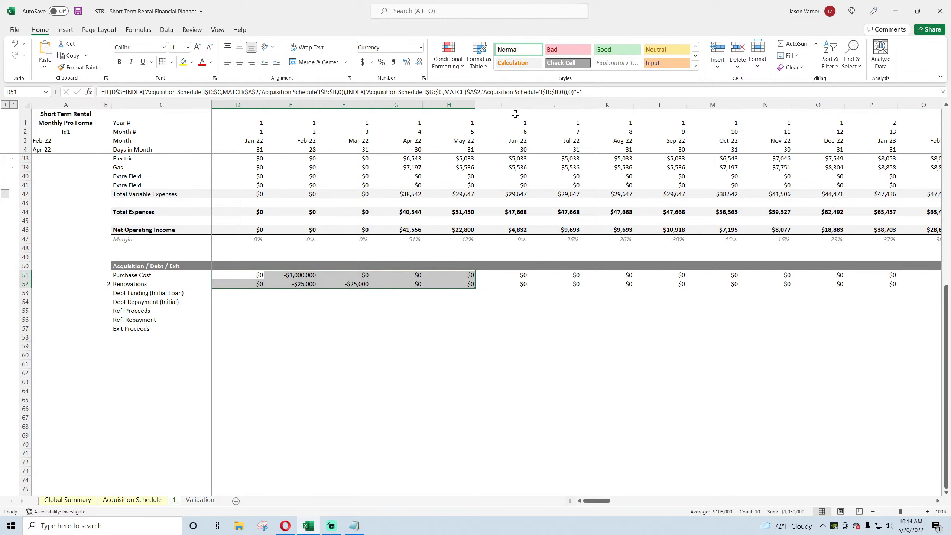
Format D51:H52 as Currency with zero decimal places and negative numbers in black parentheses.
{"action": "left_click", "coordinate": [424, 78]}
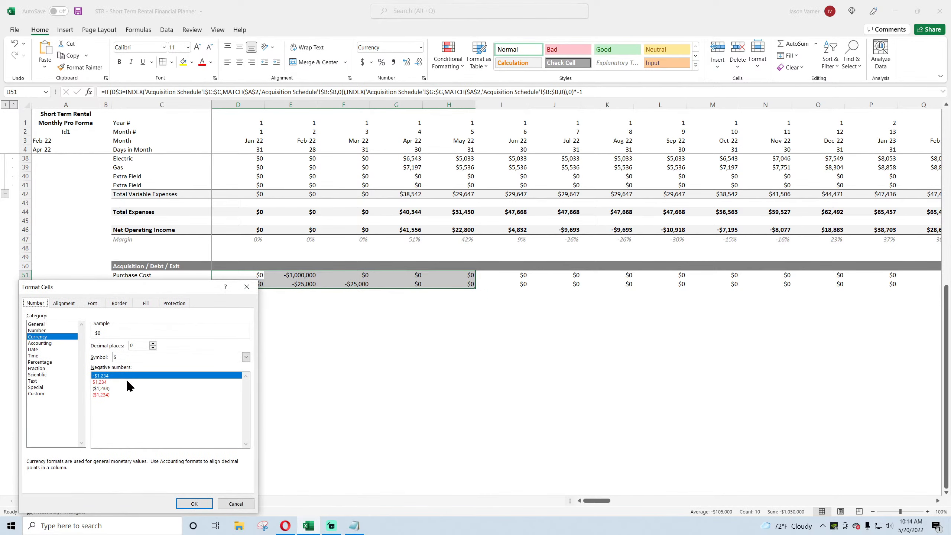
{"action": "left_click", "coordinate": [125, 388]}
{"action": "left_click", "coordinate": [212, 503]}
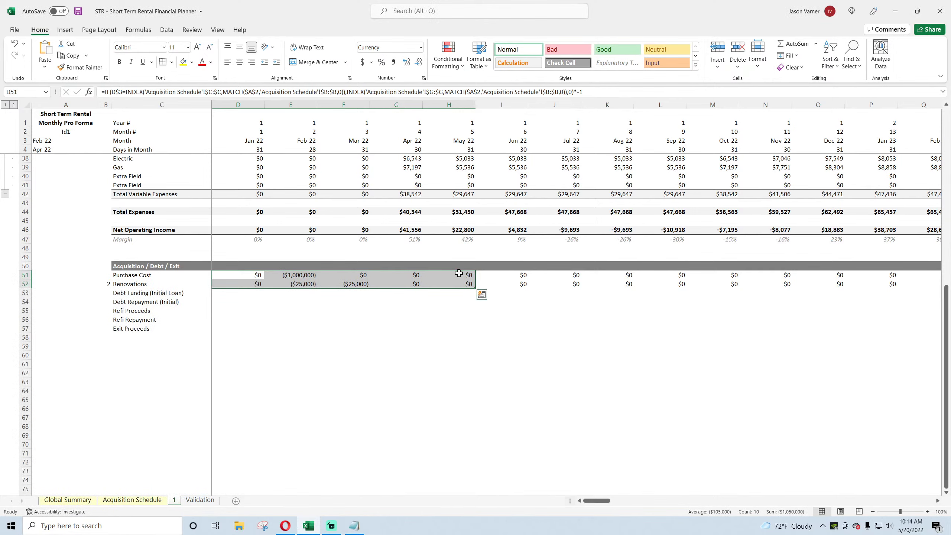
Fill the negative Purchase Cost and Renovations formulas in rows 51 and 52 across through month 180 in column GA.
{"action": "left_click_drag", "start_coordinate": [461, 275], "coordinate": [900, 290]}
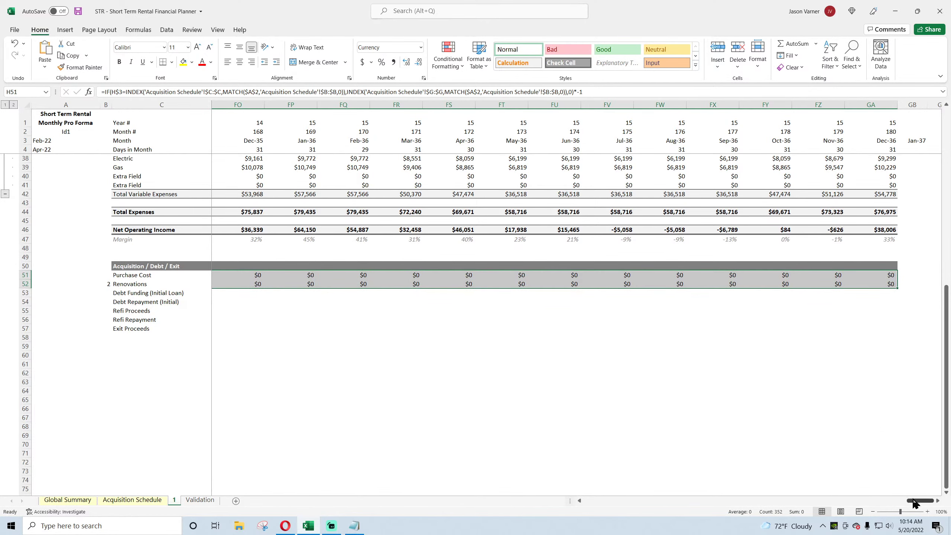
{"action": "left_click_drag", "start_coordinate": [919, 500], "coordinate": [603, 500]}
{"action": "left_click", "coordinate": [410, 399]}
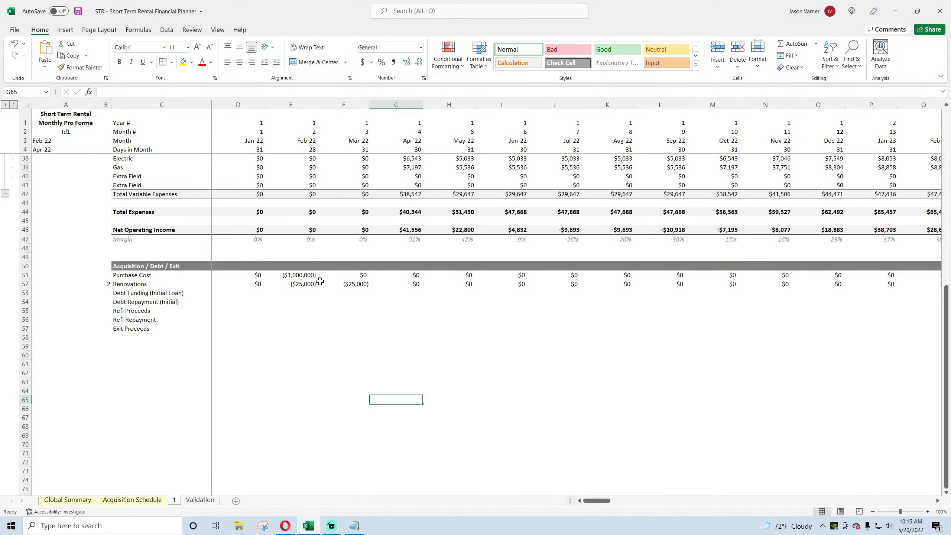
Examine the outflow formulas, the Acquisition Schedule's financing and purchase date inputs, and the purchase date lookup in A3 of sheet 1.
{"action": "left_click", "coordinate": [301, 276]}
{"action": "left_click", "coordinate": [254, 284]}
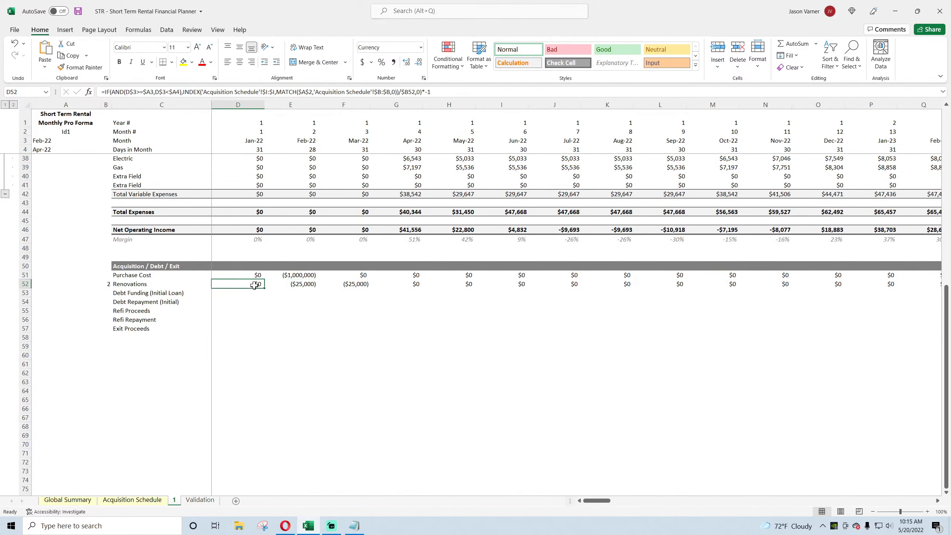
{"action": "left_click", "coordinate": [162, 293]}
{"action": "left_click", "coordinate": [251, 292]}
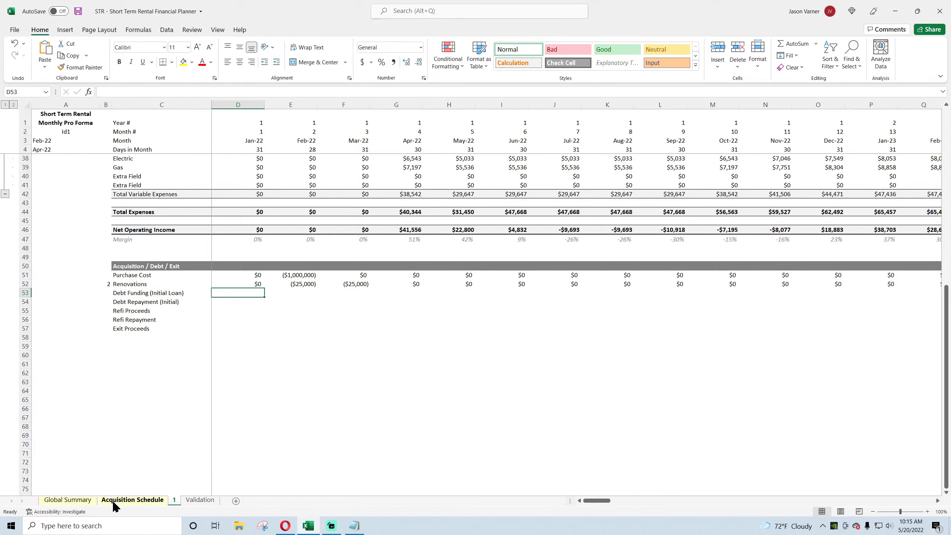
{"action": "left_click", "coordinate": [131, 500]}
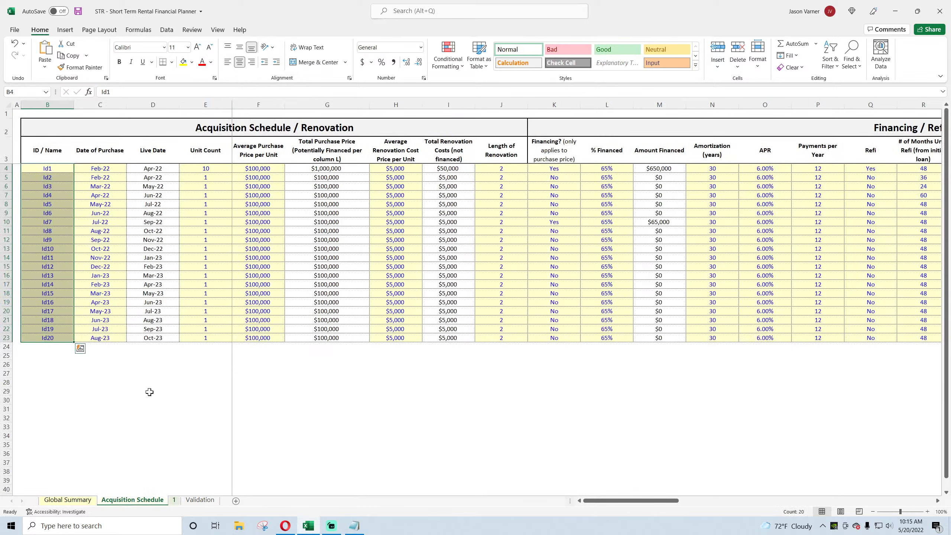
{"action": "left_click", "coordinate": [559, 168]}
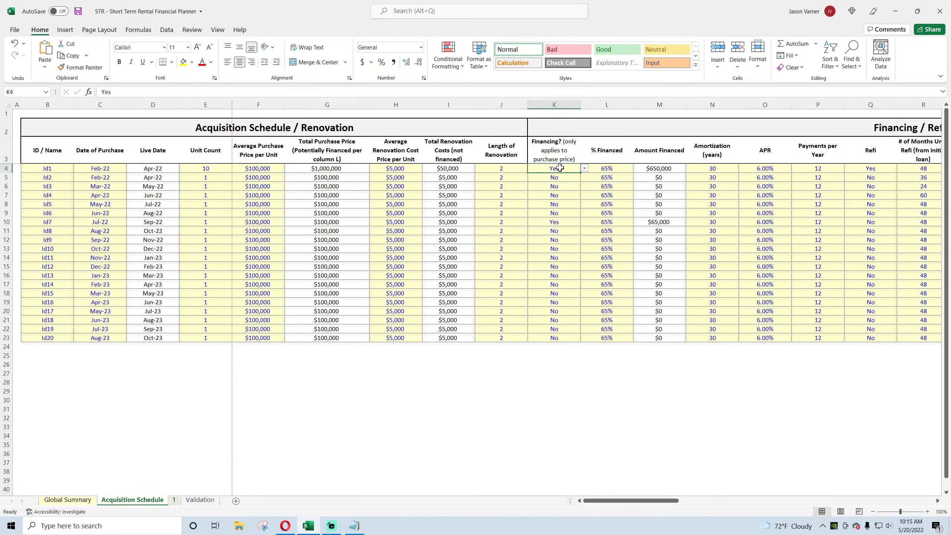
{"action": "left_click", "coordinate": [93, 168]}
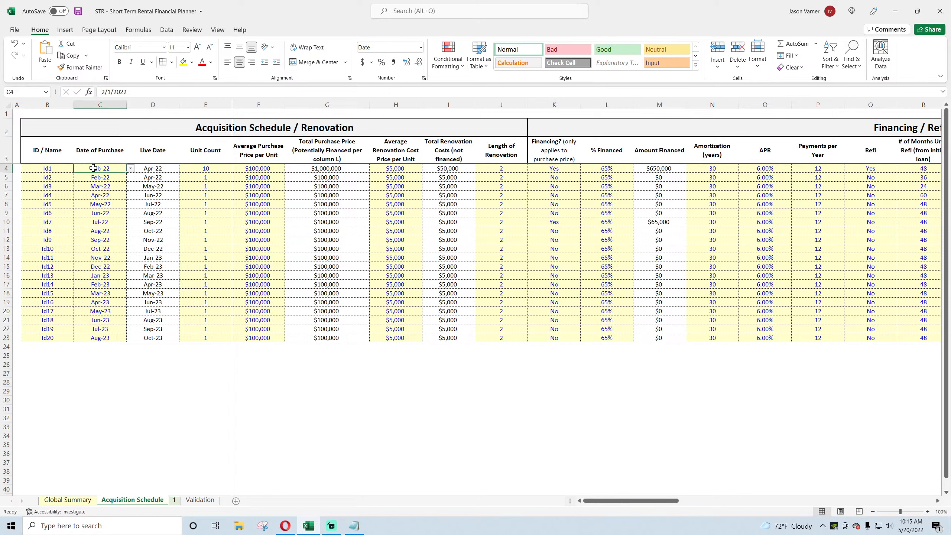
{"action": "left_click", "coordinate": [97, 177]}
{"action": "left_click", "coordinate": [98, 186]}
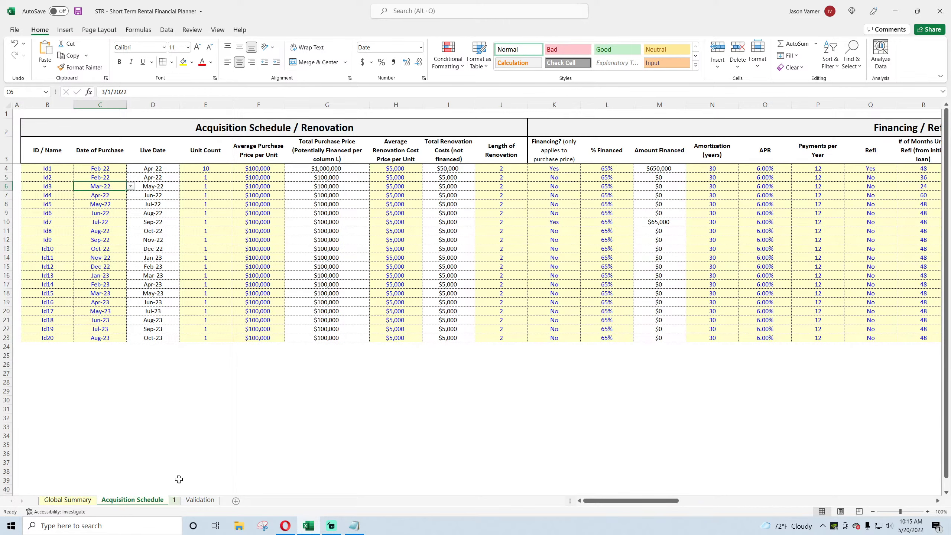
{"action": "left_click", "coordinate": [174, 499]}
{"action": "left_click", "coordinate": [36, 139]}
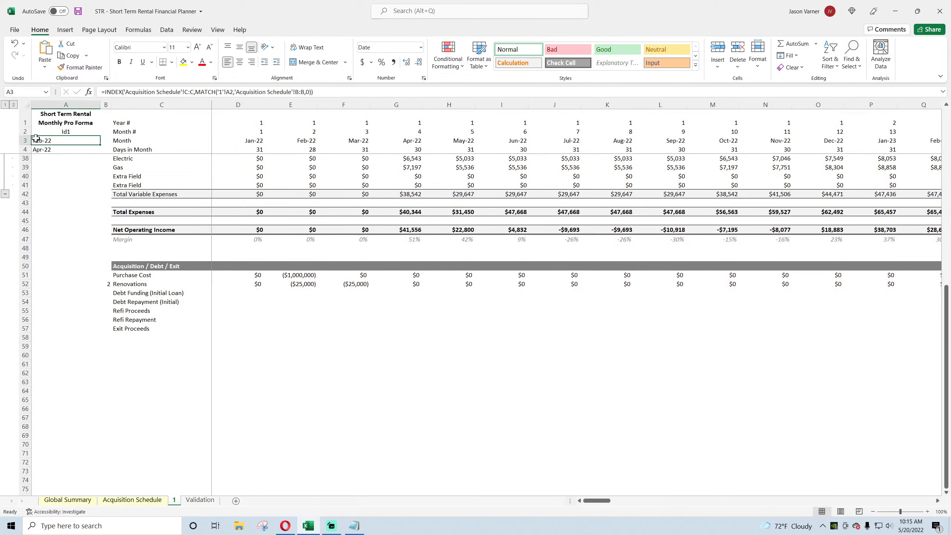
Start the Debt Funding (Initial Loan) formula in D53 with an IF test D3=A3 that returns an INDEX of 'Acquisition Schedule'!L:L.
{"action": "left_click", "coordinate": [254, 294]}
{"action": "type", "text": "=if("}
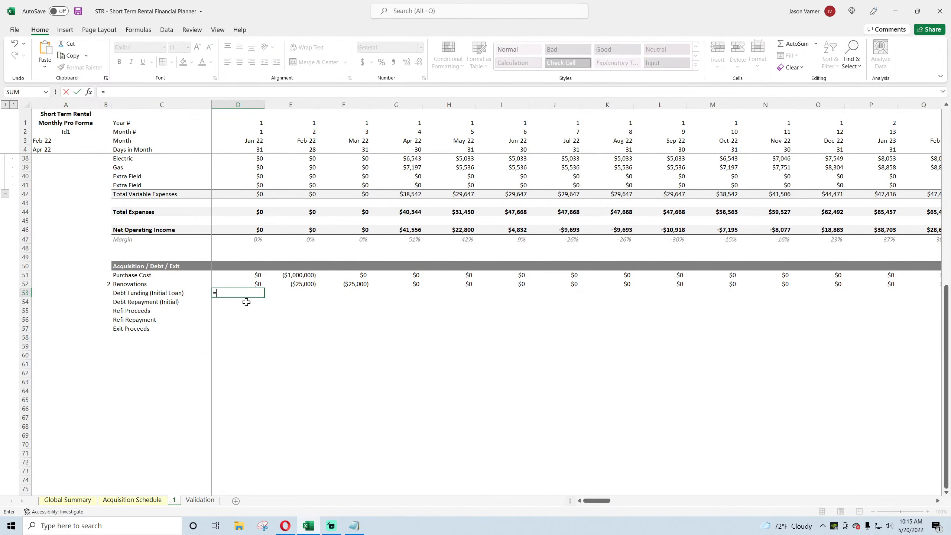
{"action": "left_click", "coordinate": [256, 140]}
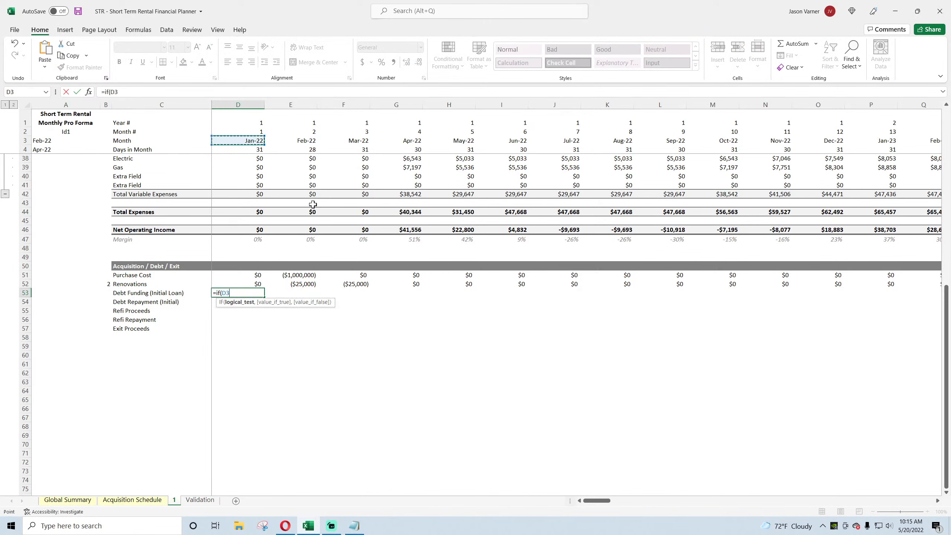
{"action": "type", "text": "="}
{"action": "left_click", "coordinate": [43, 141]}
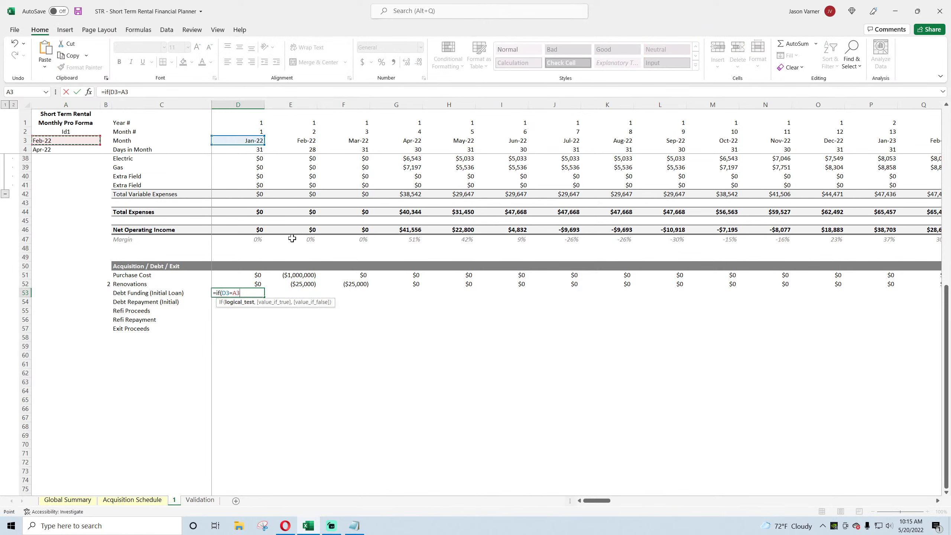
{"action": "type", "text": ",index('Acquisition Schedule'!"}
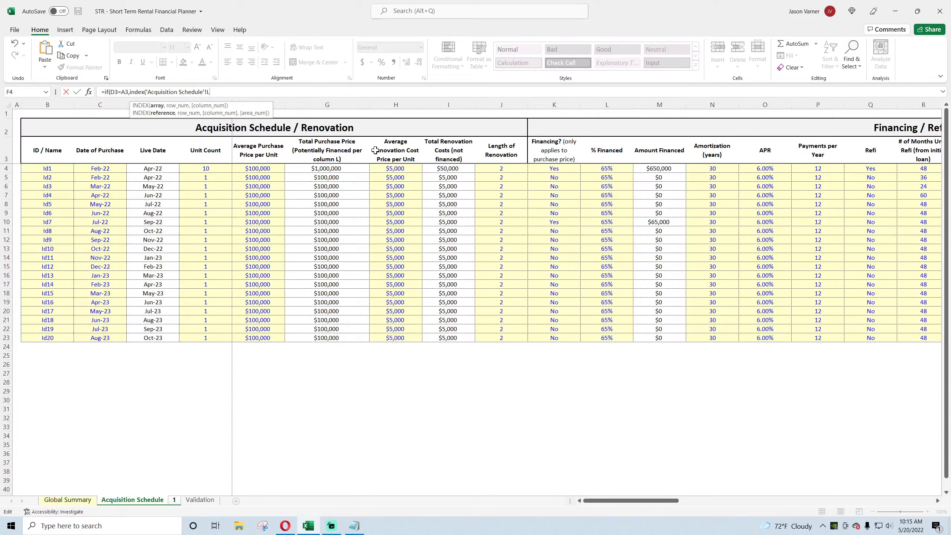
{"action": "type", "text": "L"}
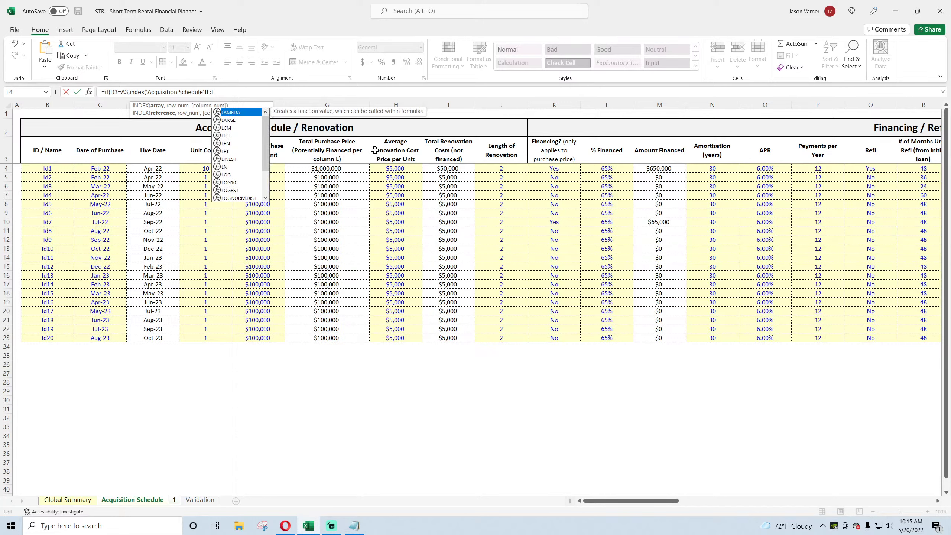
{"action": "type", "text": ",match("}
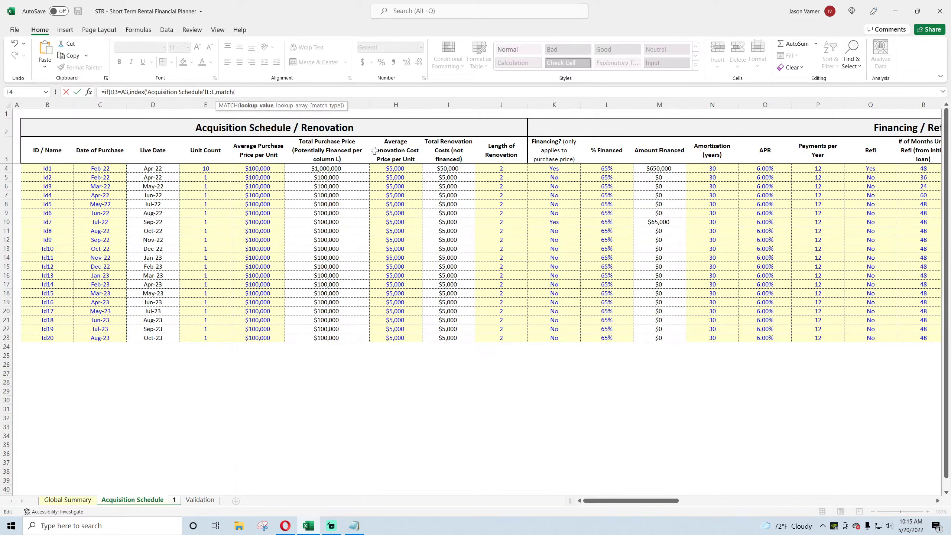
Complete the D53 formula with an exact MATCH of '1'!A2 in 'Acquisition Schedule'!B:B and 0 as the IF's false value.
{"action": "left_click", "coordinate": [174, 500]}
{"action": "left_click", "coordinate": [47, 129]}
{"action": "type", "text": ","}
{"action": "left_click", "coordinate": [152, 500]}
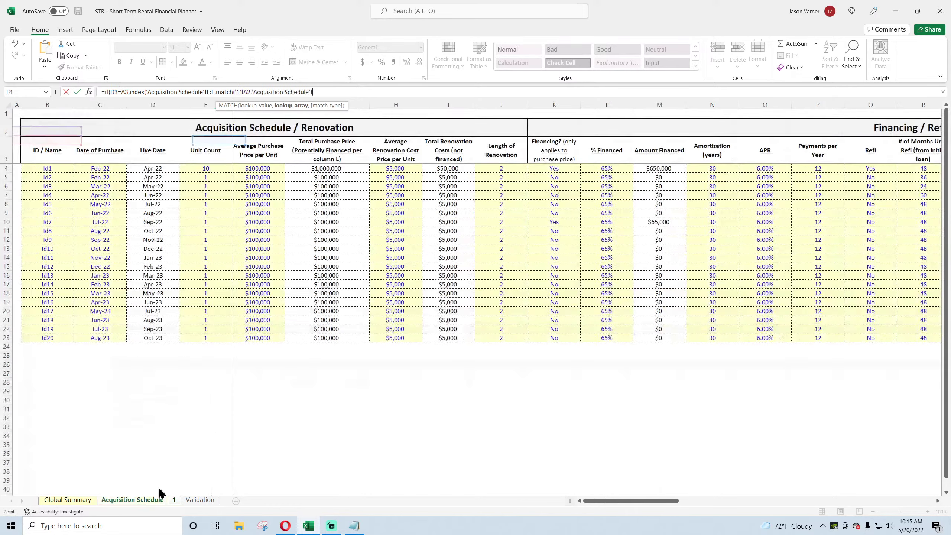
{"action": "left_click_drag", "start_coordinate": [52, 104], "coordinate": [152, 104]}
{"action": "key", "text": "BackSpace"}
{"action": "type", "text": "b,0"}
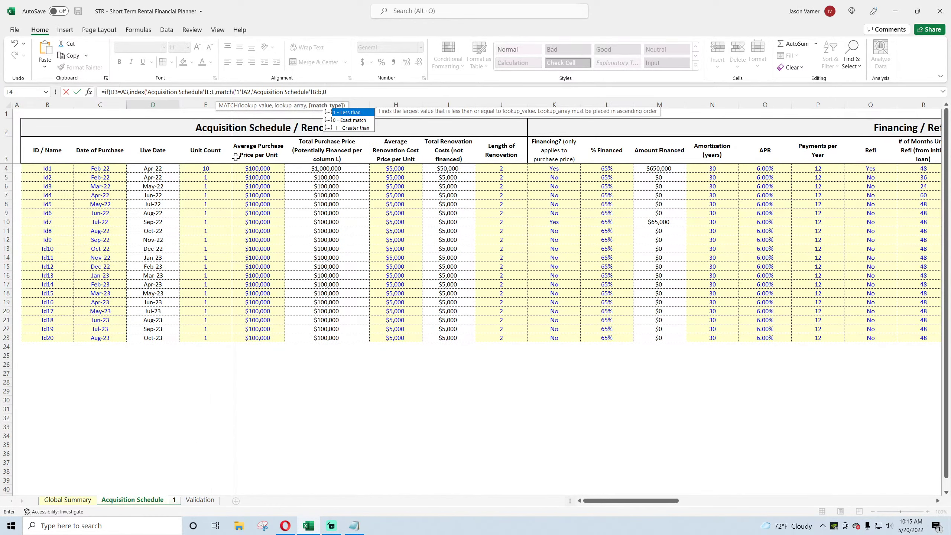
{"action": "type", "text": "))"}
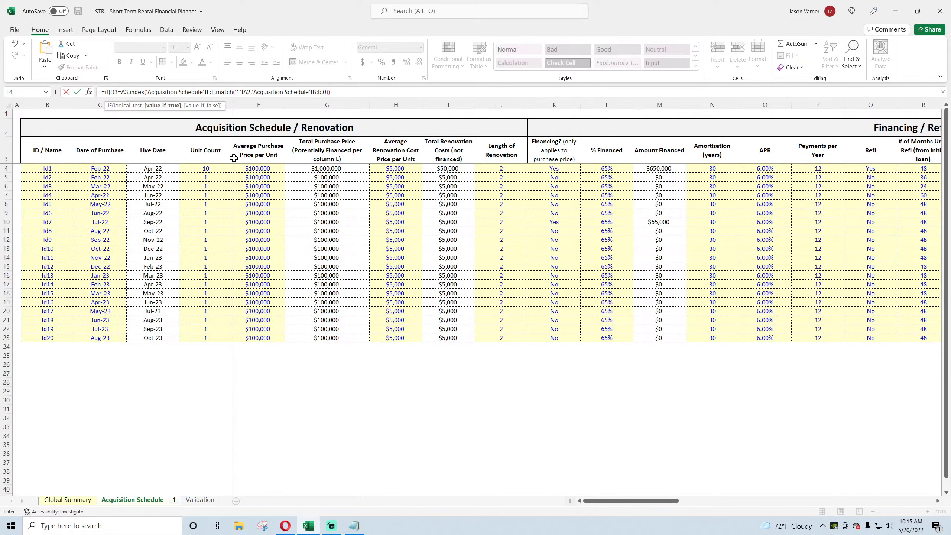
{"action": "type", "text": ",0"}
{"action": "key", "text": "Return"}
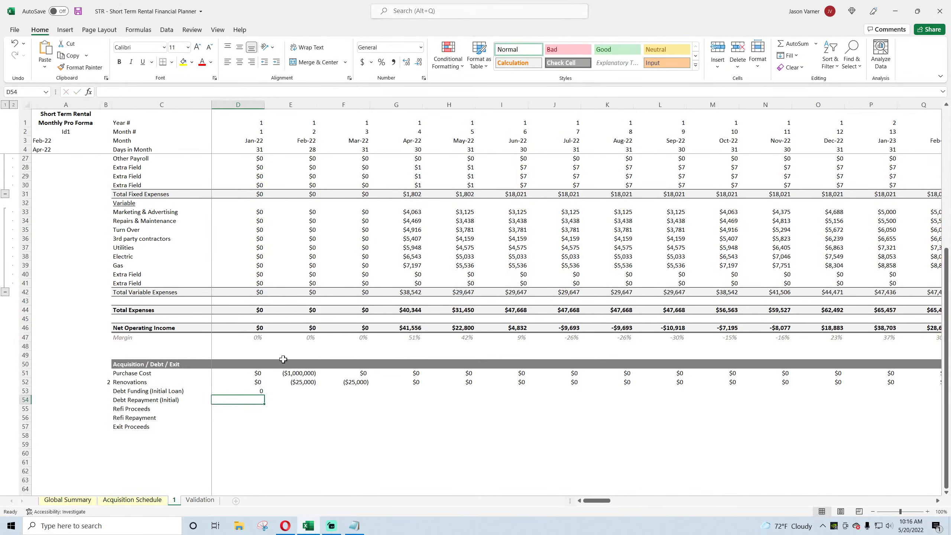
Multiply the INDEX/MATCH result in the D53 Debt Funding formula by the negated purchase cost, -D51.
{"action": "left_click", "coordinate": [258, 391]}
{"action": "left_click", "coordinate": [338, 91]}
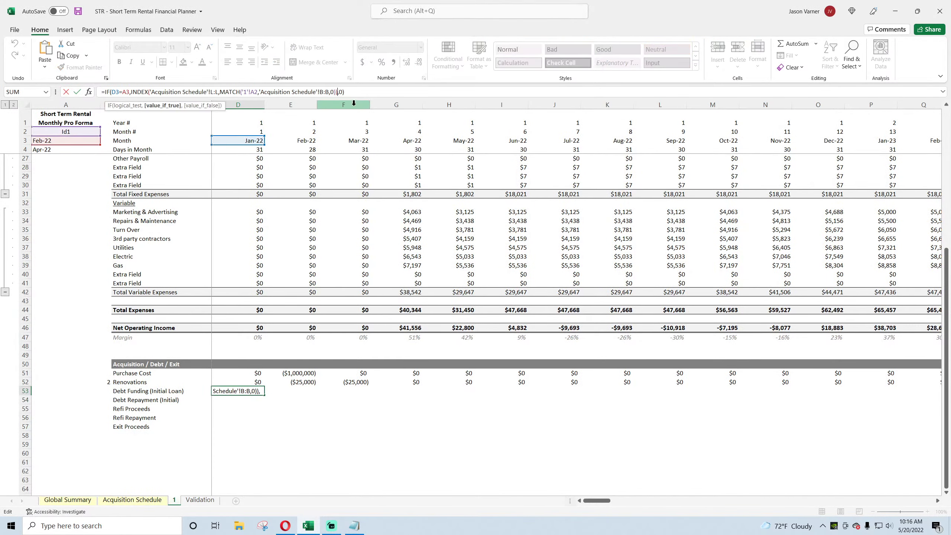
{"action": "type", "text": "*"}
{"action": "left_click", "coordinate": [249, 374]}
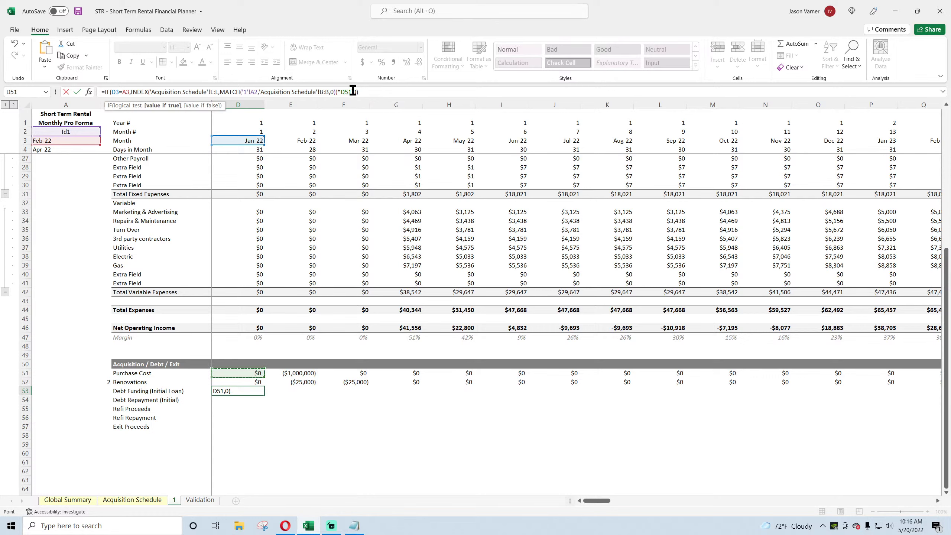
{"action": "left_click", "coordinate": [340, 92]}
{"action": "type", "text": "-"}
Lock the columns of the purchase date and percent financed references in the D53 formula as $A3 and $L:$L.
{"action": "left_click", "coordinate": [127, 92]}
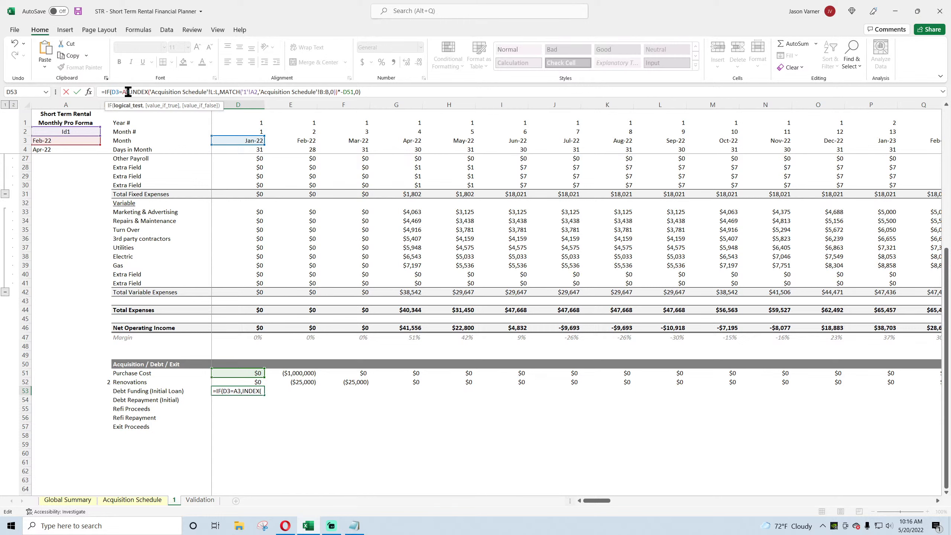
{"action": "type", "text": "$"}
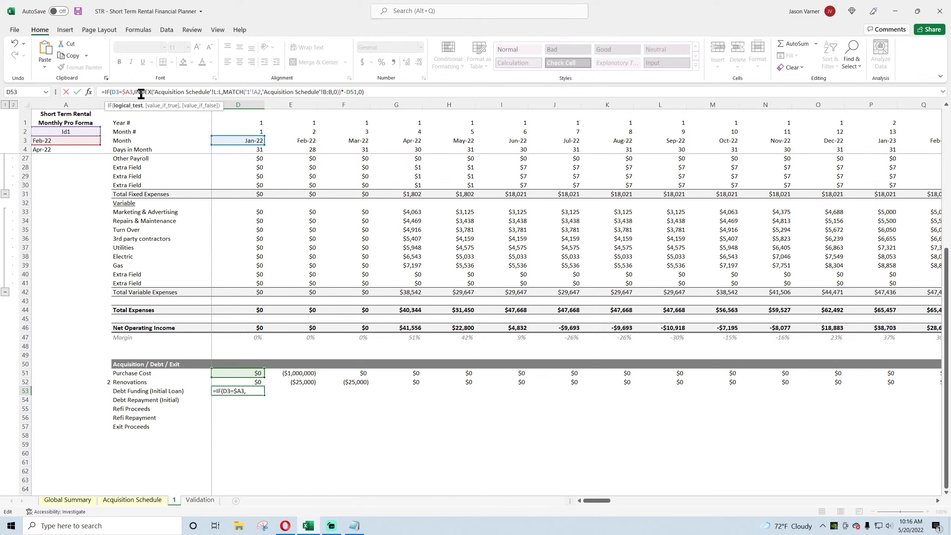
{"action": "left_click", "coordinate": [215, 92]}
{"action": "type", "text": "$"}
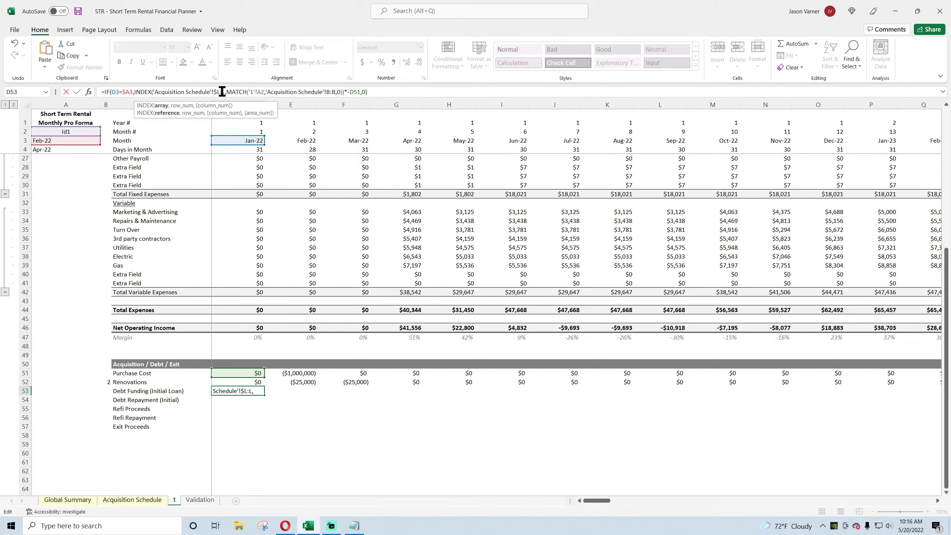
{"action": "key", "text": "Right"}
{"action": "key", "text": "Right"}
{"action": "type", "text": "$"}
Change the D53 formula's MATCH arguments to $A2, without the sheet prefix, and 'Acquisition Schedule'!$B:$B.
{"action": "left_click_drag", "start_coordinate": [261, 92], "coordinate": [253, 92]}
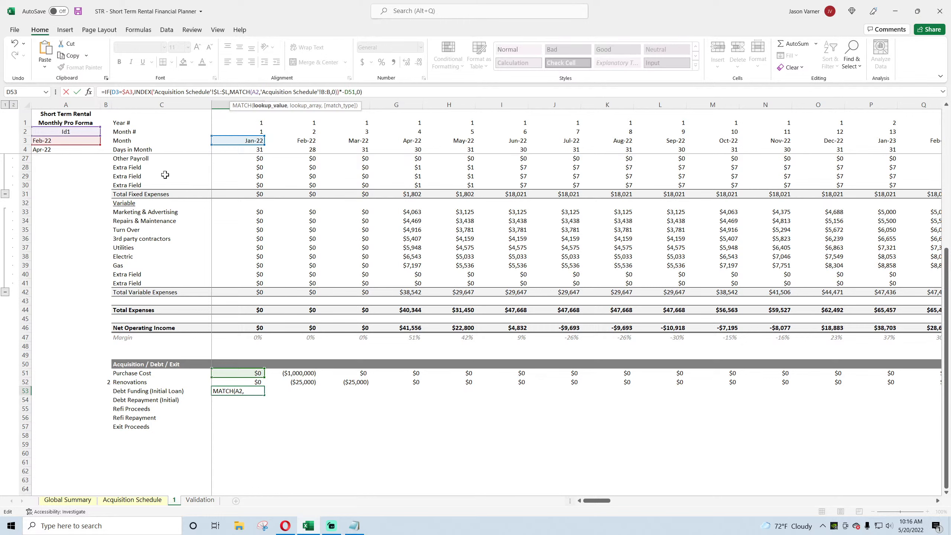
{"action": "key", "text": "BackSpace"}
{"action": "key", "text": "BackSpace"}
{"action": "type", "text": "$"}
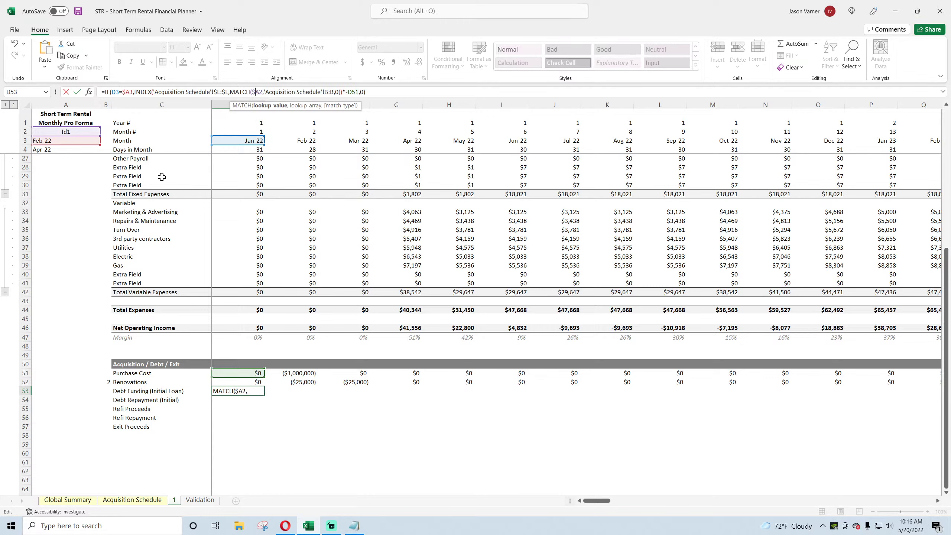
{"action": "left_click", "coordinate": [326, 92]}
{"action": "type", "text": "$"}
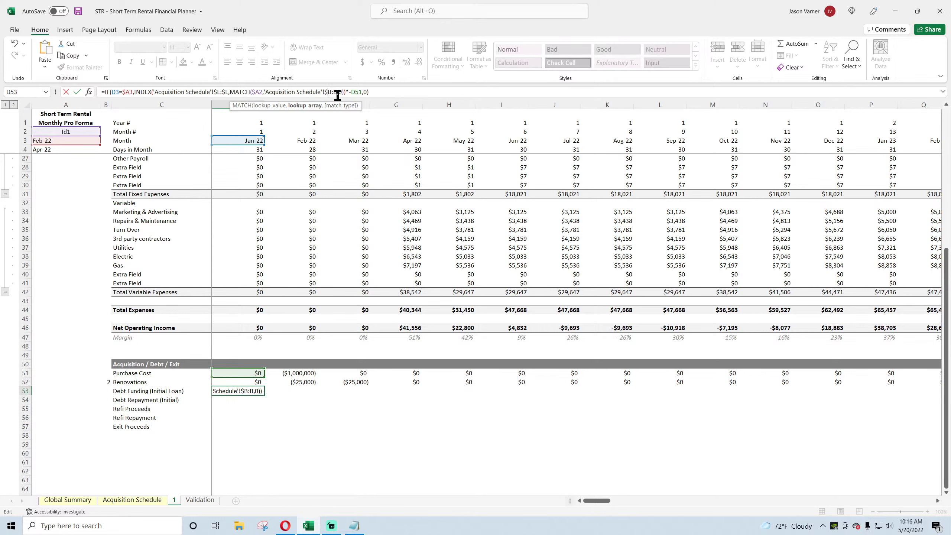
{"action": "left_click", "coordinate": [334, 92]}
{"action": "type", "text": "$"}
{"action": "key", "text": "Return"}
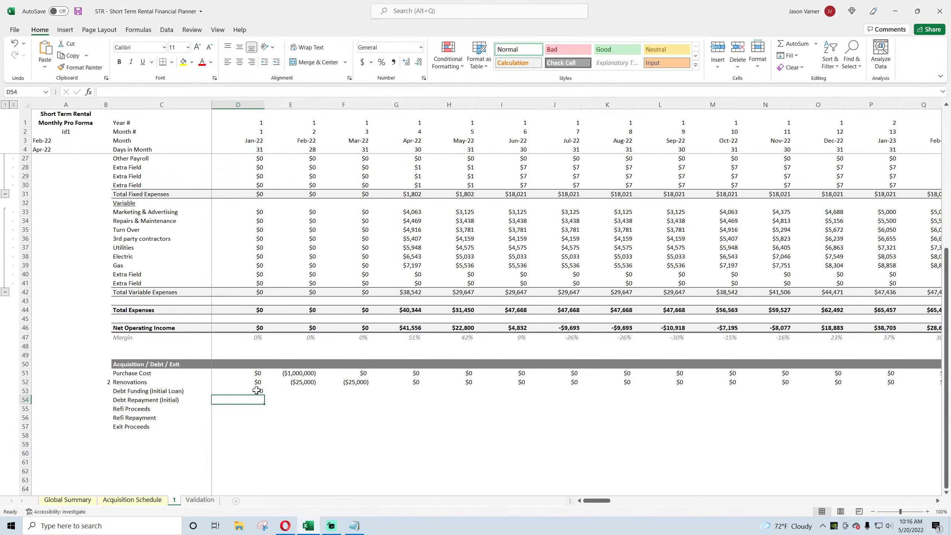
Fill the D53 formula across to H53 and format the range as currency with zero decimals and negatives in parentheses.
{"action": "left_click", "coordinate": [256, 390]}
{"action": "left_click_drag", "start_coordinate": [265, 395], "coordinate": [469, 393]}
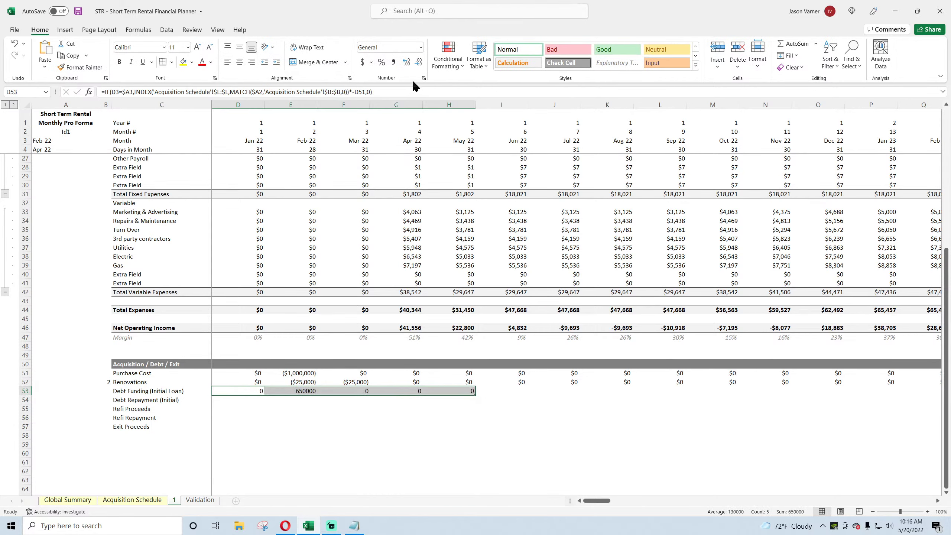
{"action": "left_click", "coordinate": [423, 78]}
{"action": "left_click", "coordinate": [38, 336]}
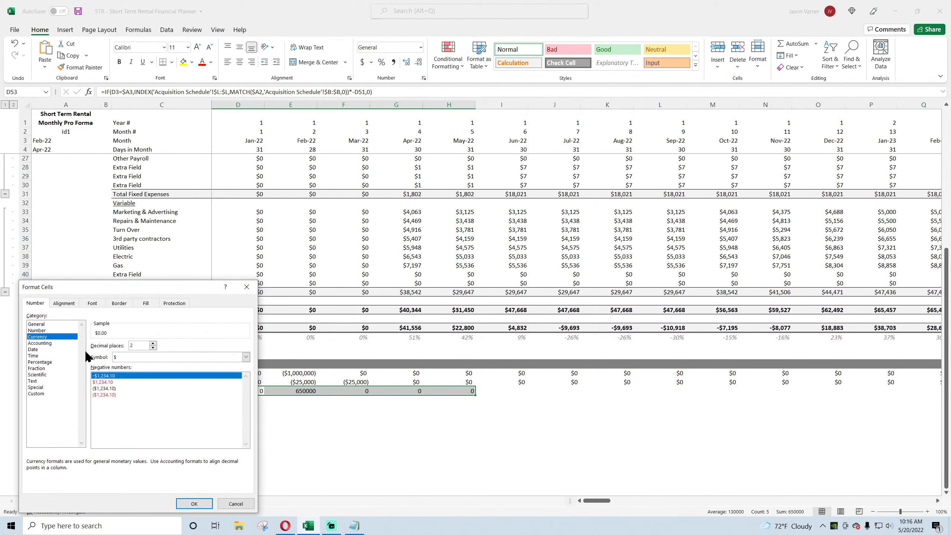
{"action": "double_click", "coordinate": [153, 348]}
{"action": "left_click", "coordinate": [126, 389]}
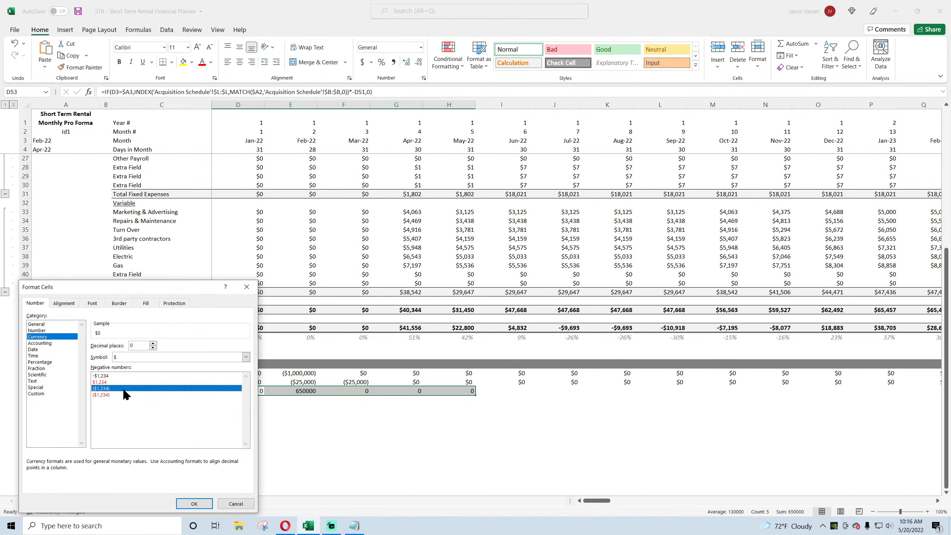
{"action": "left_click", "coordinate": [195, 503]}
Check the purchase, renovation and loan funding cells, and fill the Debt Funding formula from E53 across the remaining months.
{"action": "left_click", "coordinate": [305, 374]}
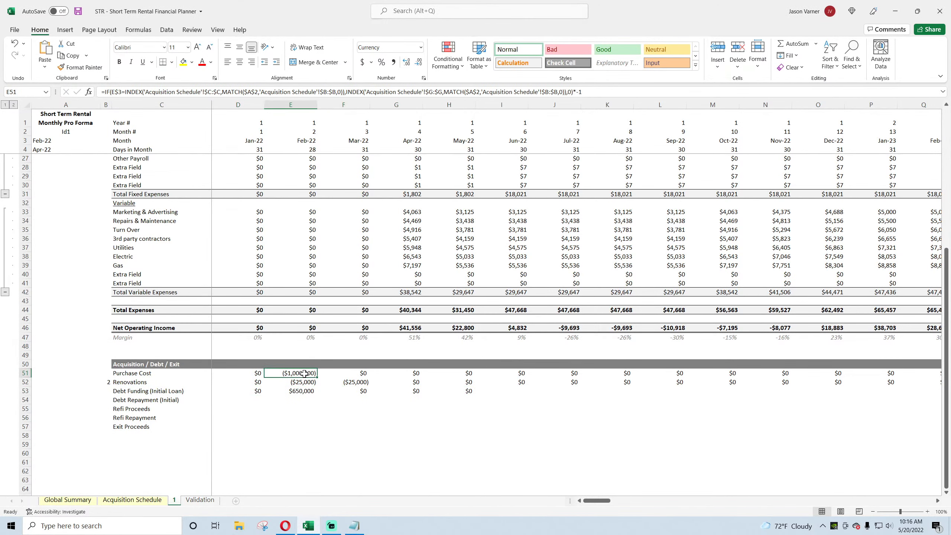
{"action": "left_click", "coordinate": [300, 391]}
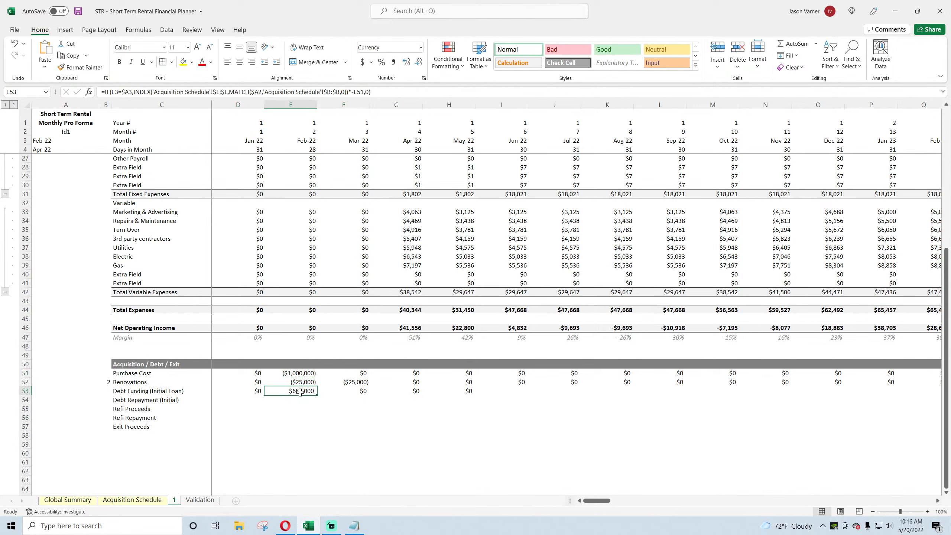
{"action": "left_click", "coordinate": [299, 382]}
{"action": "left_click", "coordinate": [258, 382]}
{"action": "left_click", "coordinate": [296, 391]}
{"action": "left_click_drag", "start_coordinate": [317, 395], "coordinate": [902, 401]}
{"action": "left_click", "coordinate": [872, 426]}
{"action": "left_click_drag", "start_coordinate": [918, 500], "coordinate": [602, 513]}
{"action": "left_click", "coordinate": [303, 393]}
{"action": "left_click", "coordinate": [248, 391]}
{"action": "left_click", "coordinate": [249, 399]}
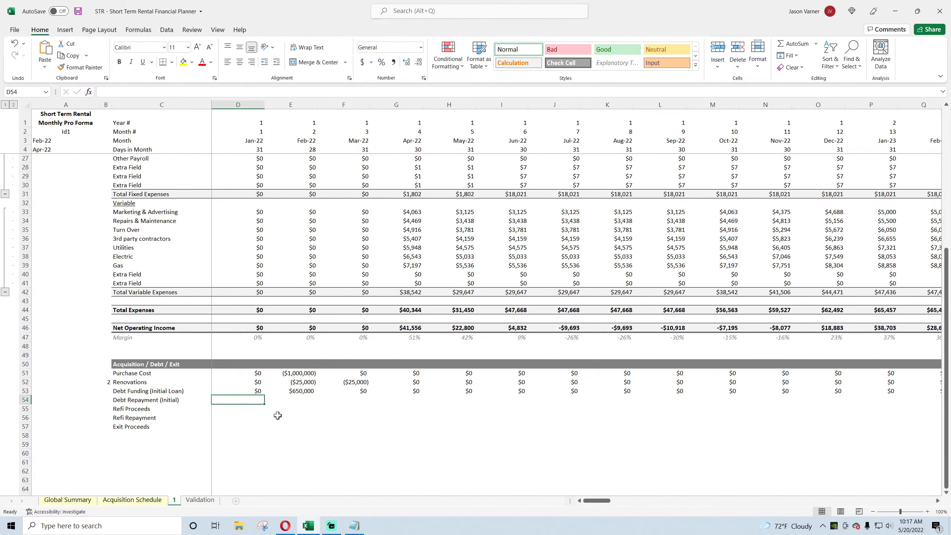
Insert two blank rows between Debt Funding (Initial Loan) and Debt Repayment (Initial).
{"action": "left_click", "coordinate": [160, 401]}
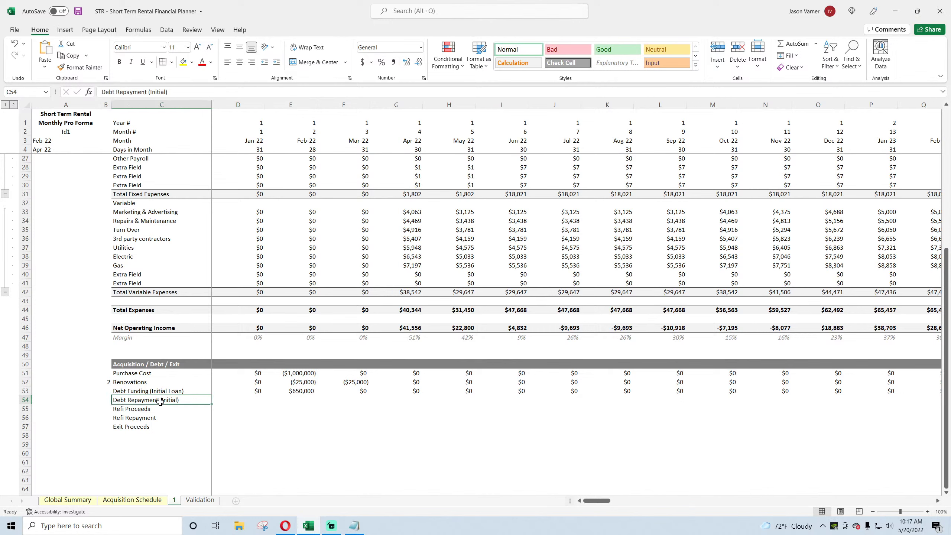
{"action": "left_click", "coordinate": [163, 392]}
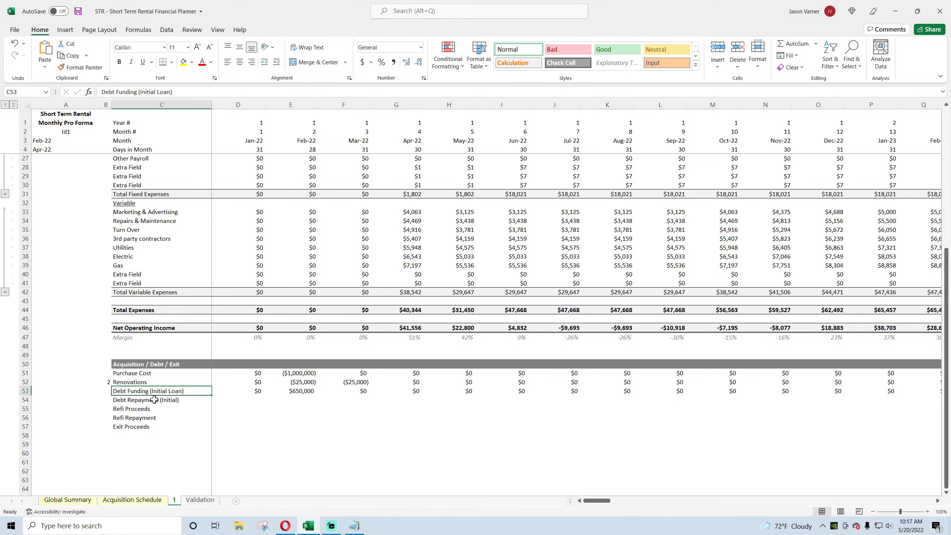
{"action": "left_click", "coordinate": [155, 400]}
{"action": "left_click_drag", "start_coordinate": [25, 400], "coordinate": [26, 407]}
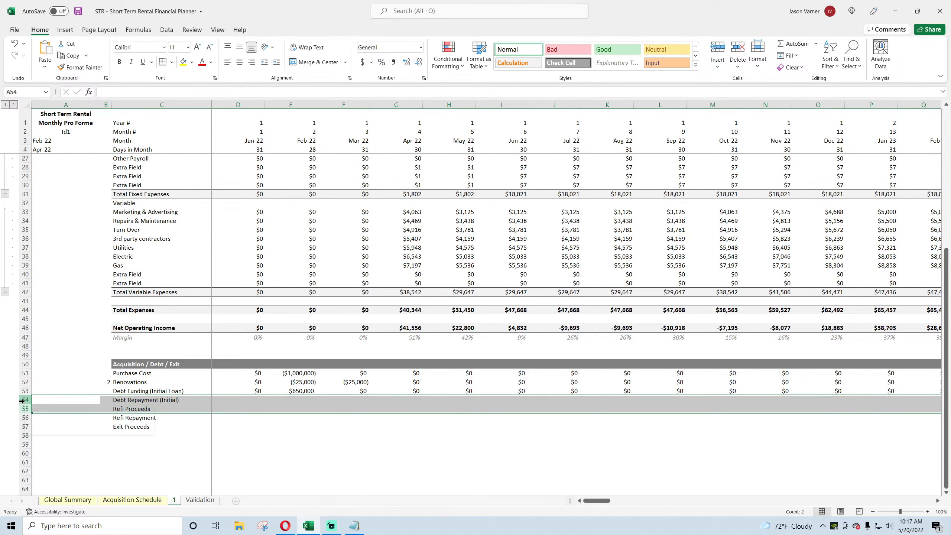
{"action": "right_click", "coordinate": [26, 407]}
{"action": "left_click", "coordinate": [60, 311]}
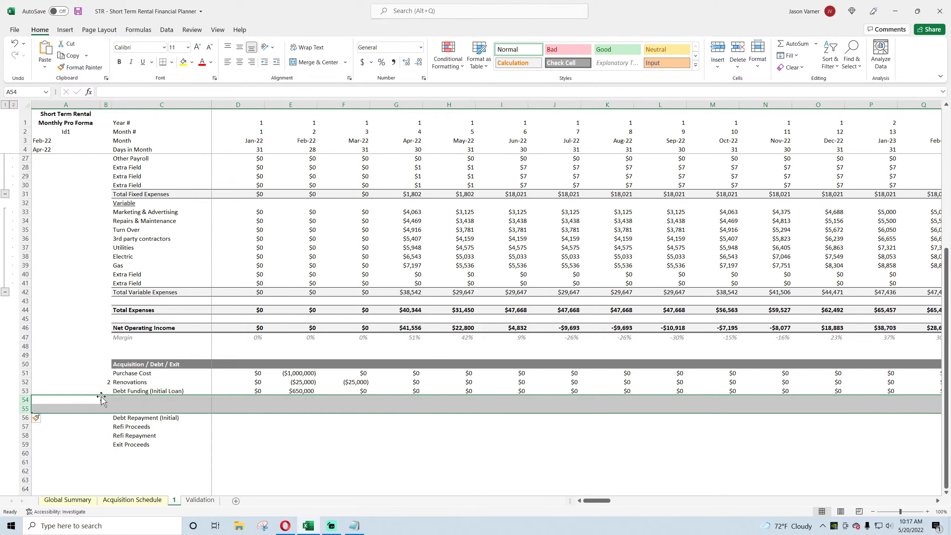
Label the two new rows Principal in C54 and Interest in C55.
{"action": "left_click", "coordinate": [131, 400]}
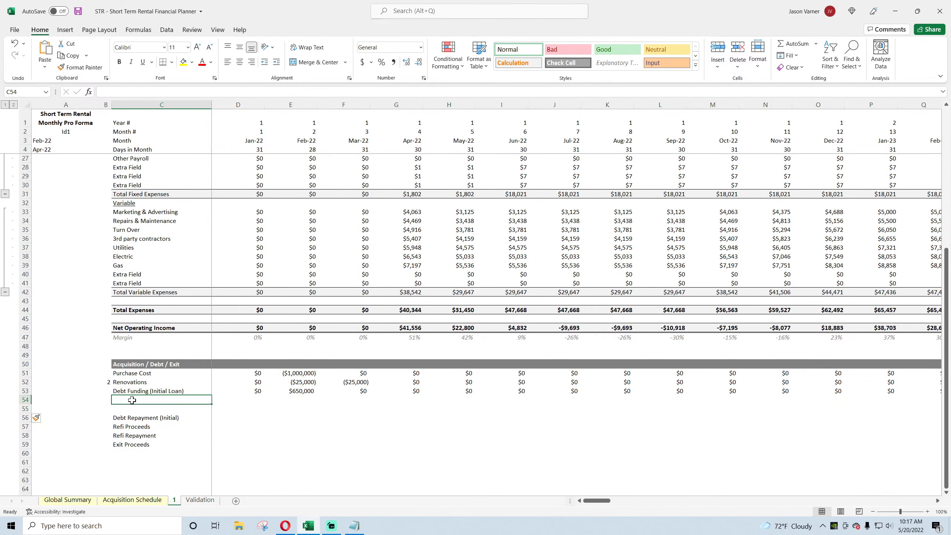
{"action": "left_click", "coordinate": [96, 397]}
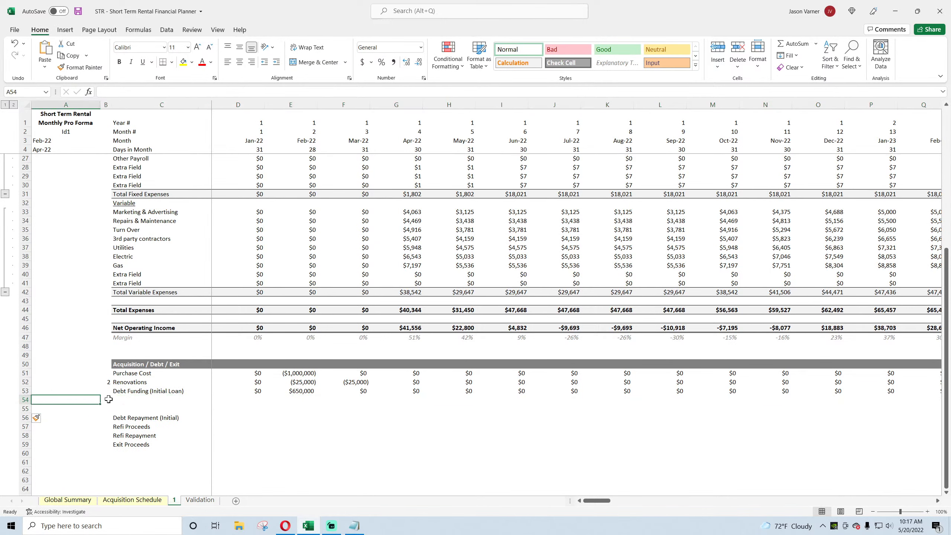
{"action": "left_click", "coordinate": [133, 401]}
{"action": "left_click", "coordinate": [97, 397]}
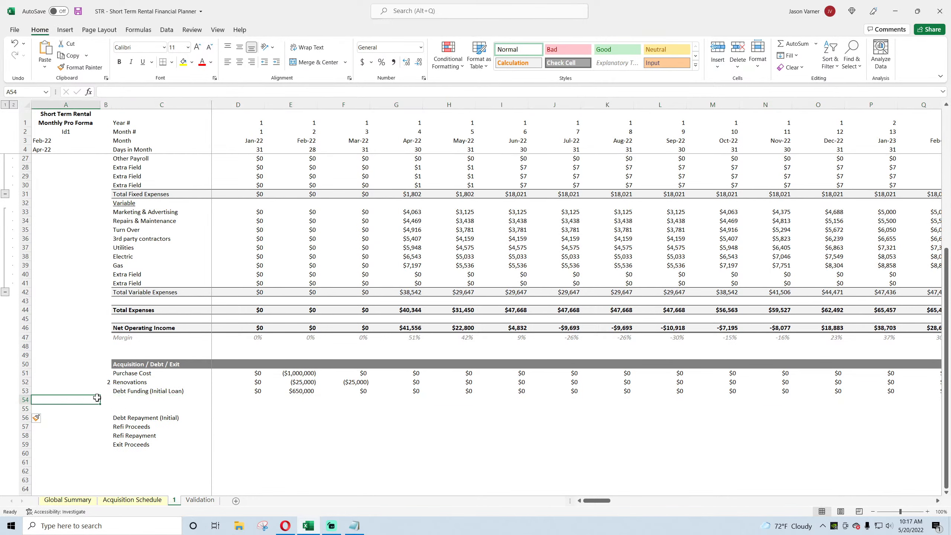
{"action": "left_click", "coordinate": [121, 400]}
{"action": "type", "text": "Principal"}
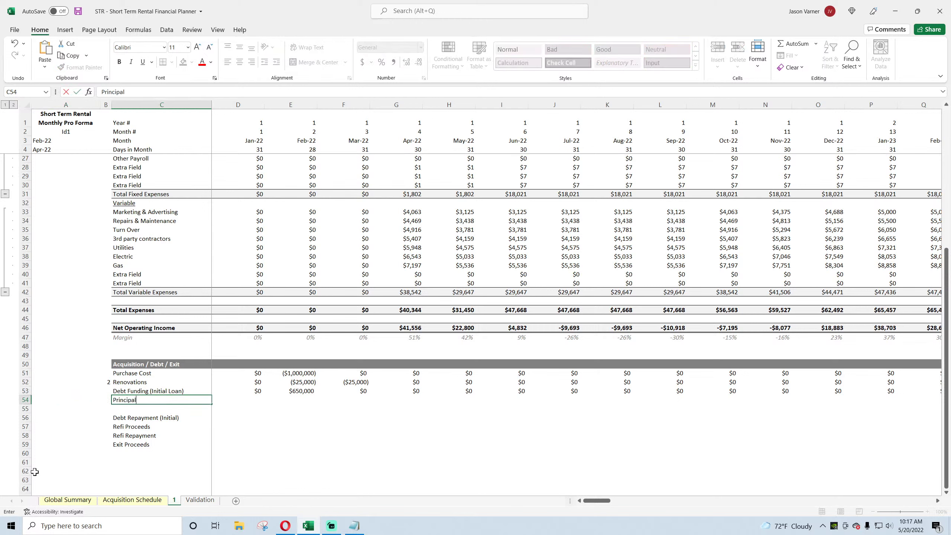
{"action": "key", "text": "Return"}
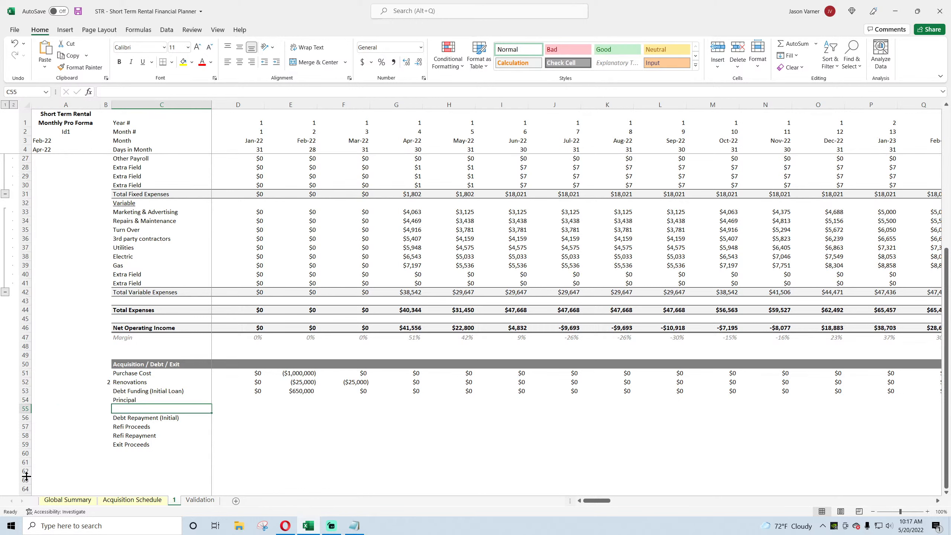
{"action": "type", "text": "Interest"}
{"action": "key", "text": "Return"}
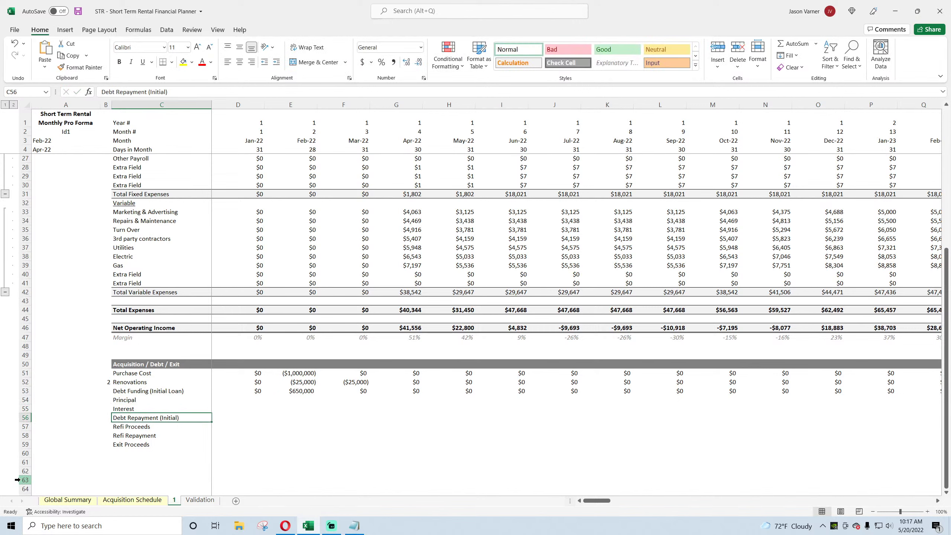
Review the Principal, Interest and Debt Repayment (Initial) row labels in column C.
{"action": "left_click", "coordinate": [138, 400]}
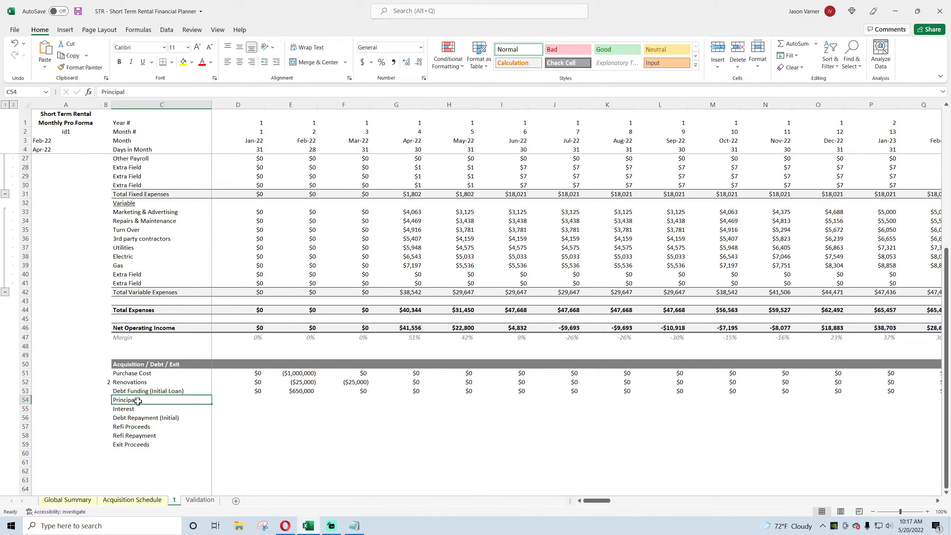
{"action": "left_click_drag", "start_coordinate": [138, 405], "coordinate": [149, 420]}
{"action": "left_click", "coordinate": [146, 409]}
{"action": "left_click", "coordinate": [133, 399]}
{"action": "left_click", "coordinate": [134, 408]}
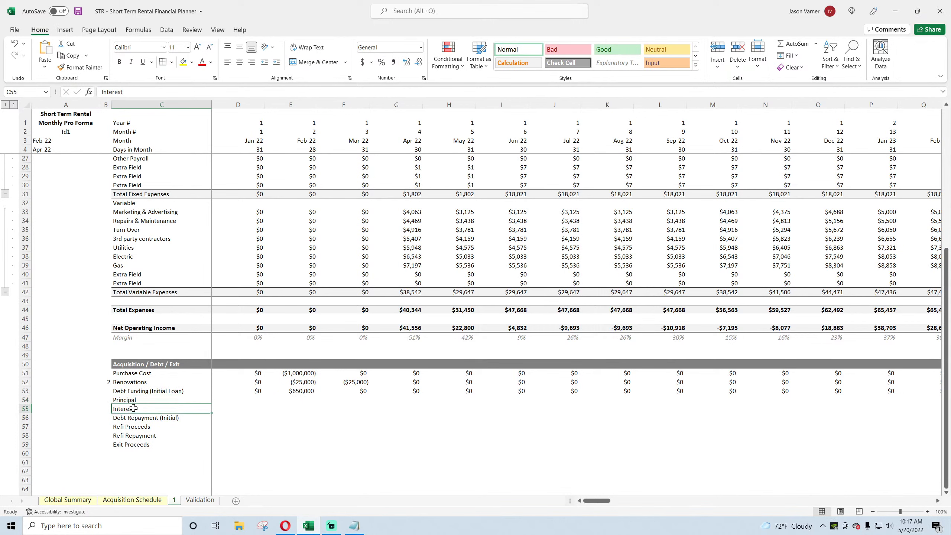
{"action": "left_click", "coordinate": [134, 400]}
{"action": "left_click", "coordinate": [133, 417]}
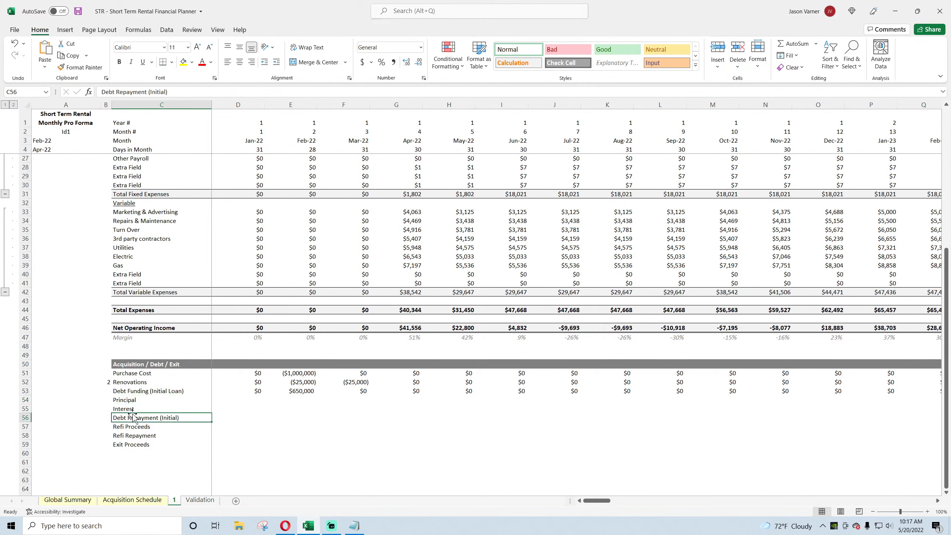
{"action": "left_click", "coordinate": [133, 399]}
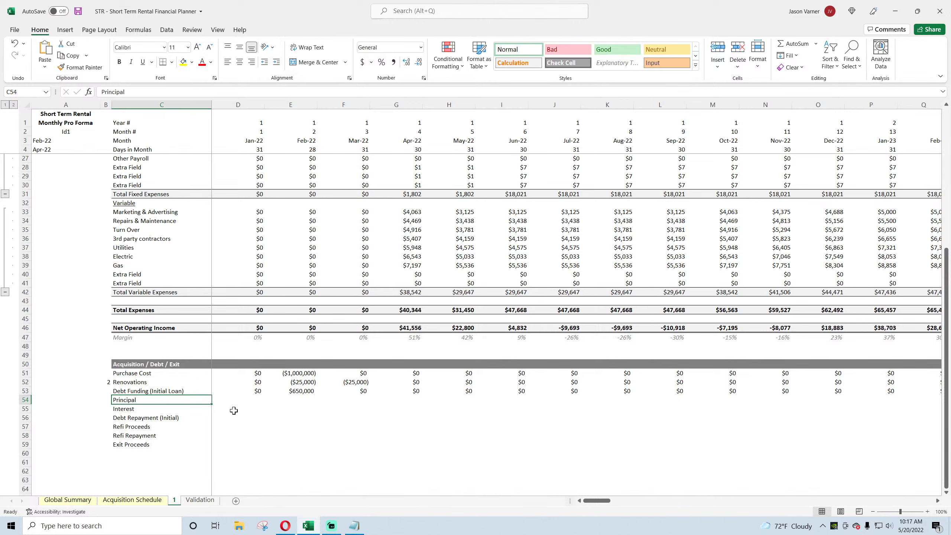
Copy the text of the INDEX/MATCH formula in B52 that looks up the length of renovation.
{"action": "left_click", "coordinate": [104, 400]}
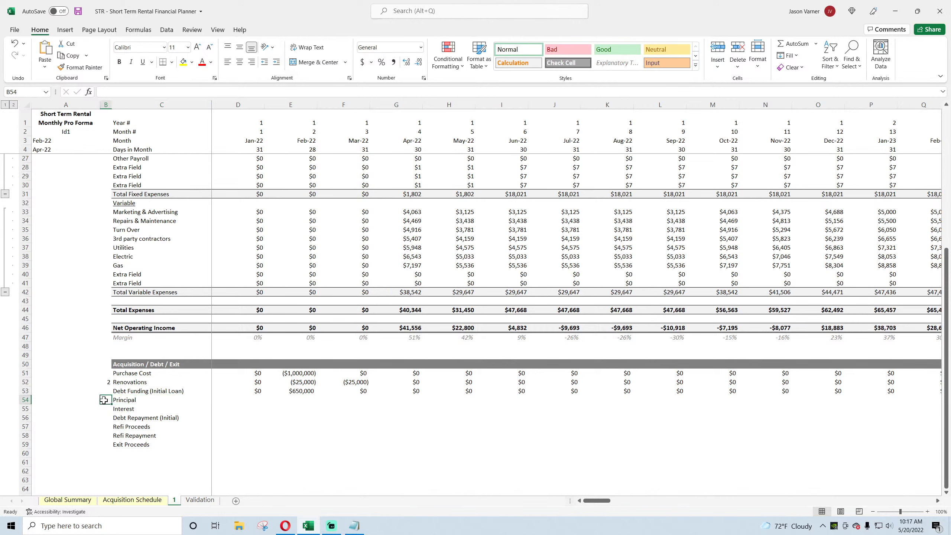
{"action": "left_click", "coordinate": [106, 382]}
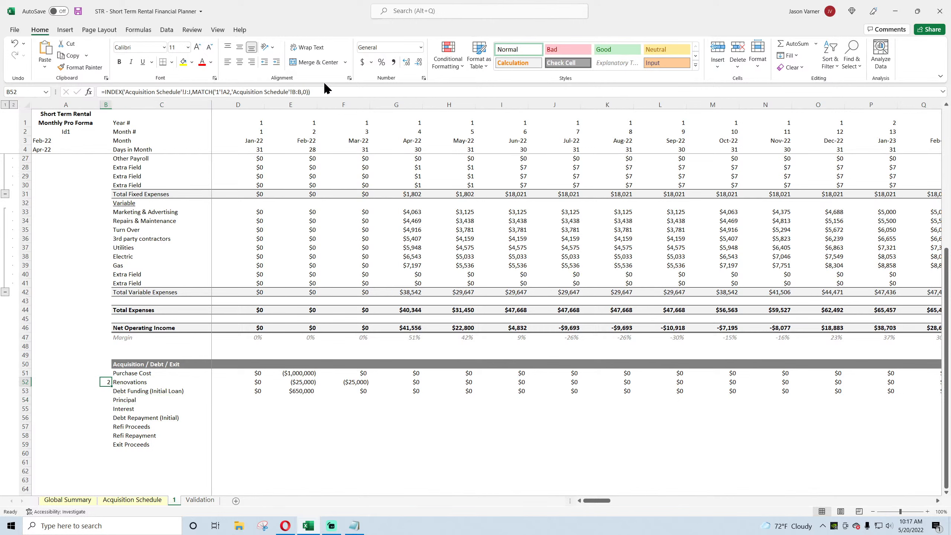
{"action": "left_click_drag", "start_coordinate": [311, 92], "coordinate": [102, 92]}
{"action": "right_click", "coordinate": [153, 92]}
{"action": "left_click", "coordinate": [176, 110]}
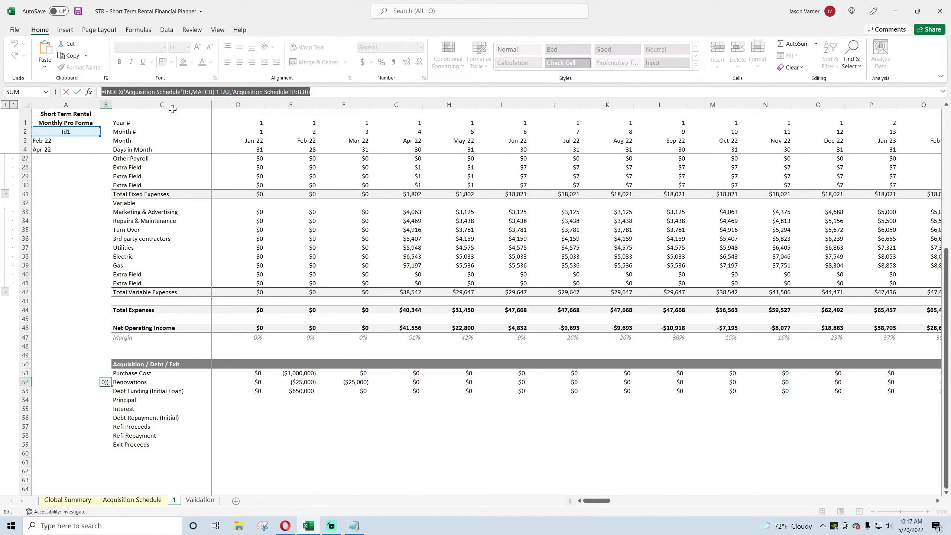
{"action": "key", "text": "Return"}
Examine Id1's amortization, APR and payments per year inputs in N4:P4 of the Acquisition Schedule sheet.
{"action": "left_click", "coordinate": [132, 499]}
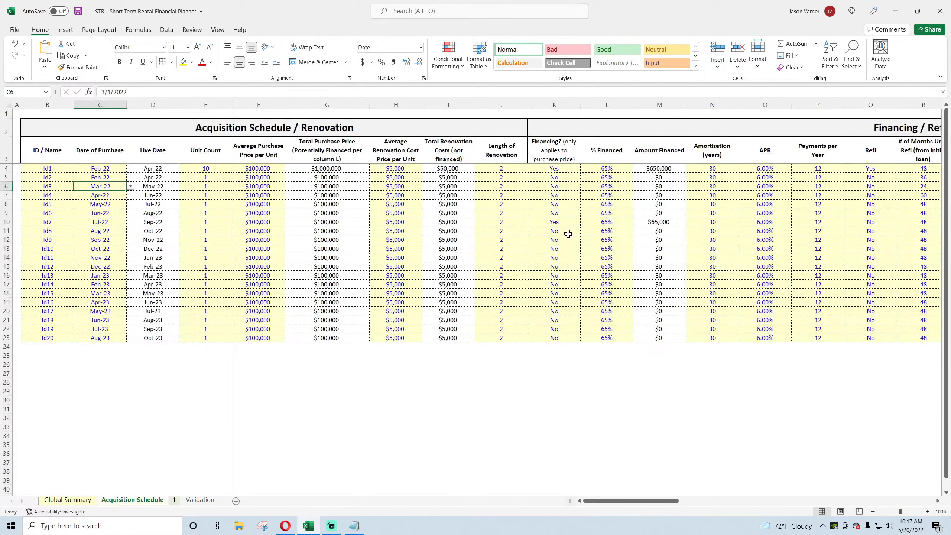
{"action": "left_click_drag", "start_coordinate": [721, 171], "coordinate": [805, 168]}
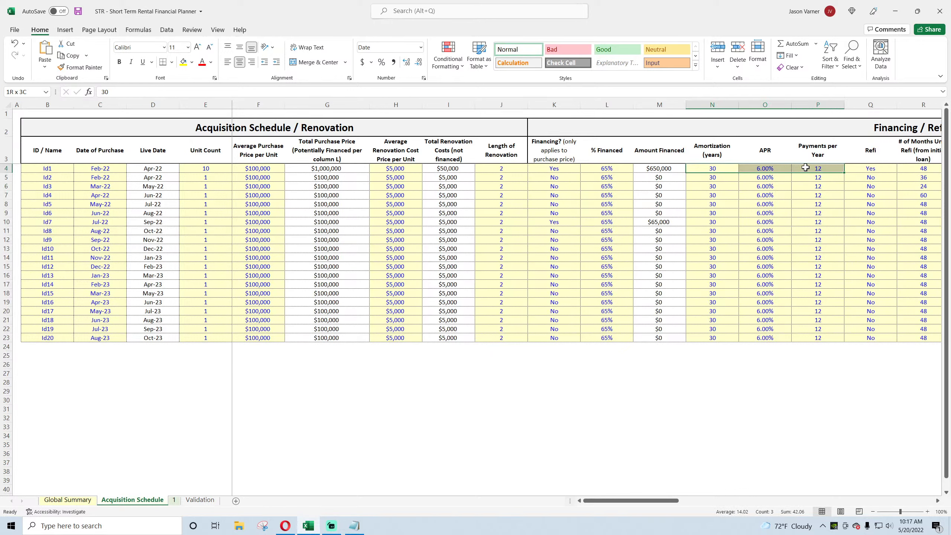
{"action": "left_click_drag", "start_coordinate": [805, 168], "coordinate": [805, 168]}
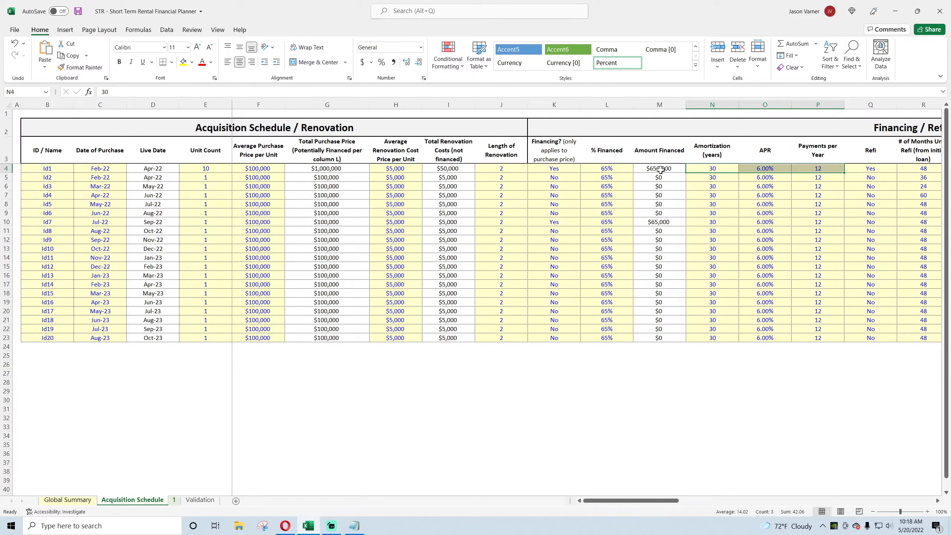
Change the Debt Funding formula in D53 to index Acquisition Schedule column M, the amount financed.
{"action": "left_click", "coordinate": [659, 169]}
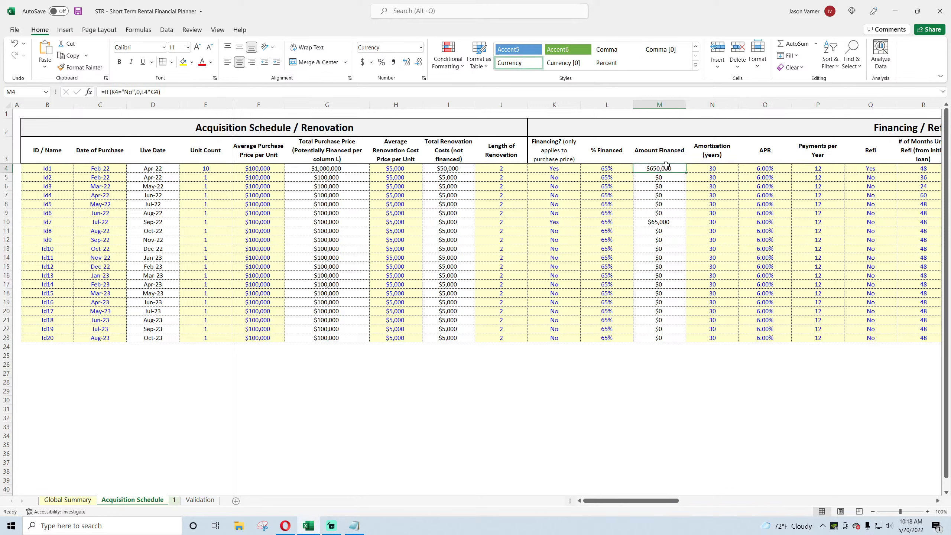
{"action": "left_click", "coordinate": [174, 500]}
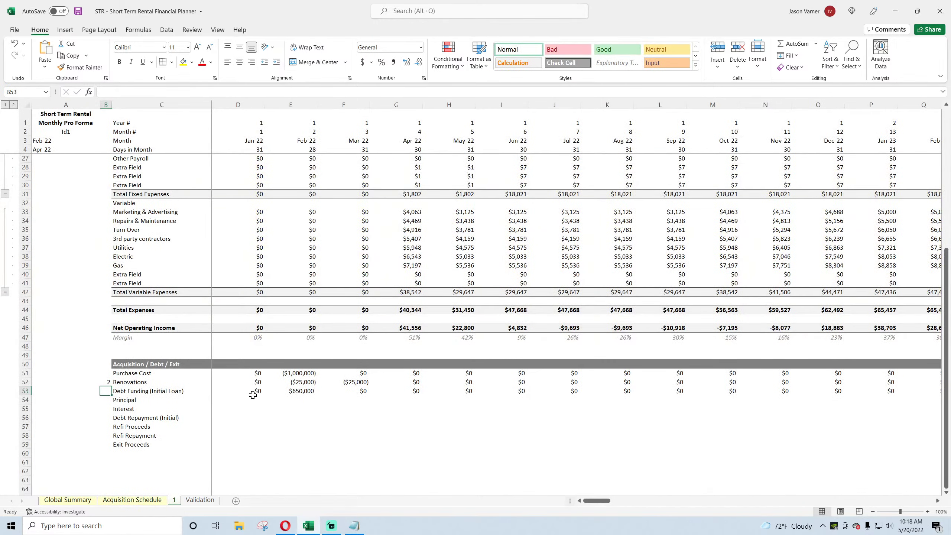
{"action": "left_click", "coordinate": [240, 392]}
{"action": "double_click", "coordinate": [221, 91]}
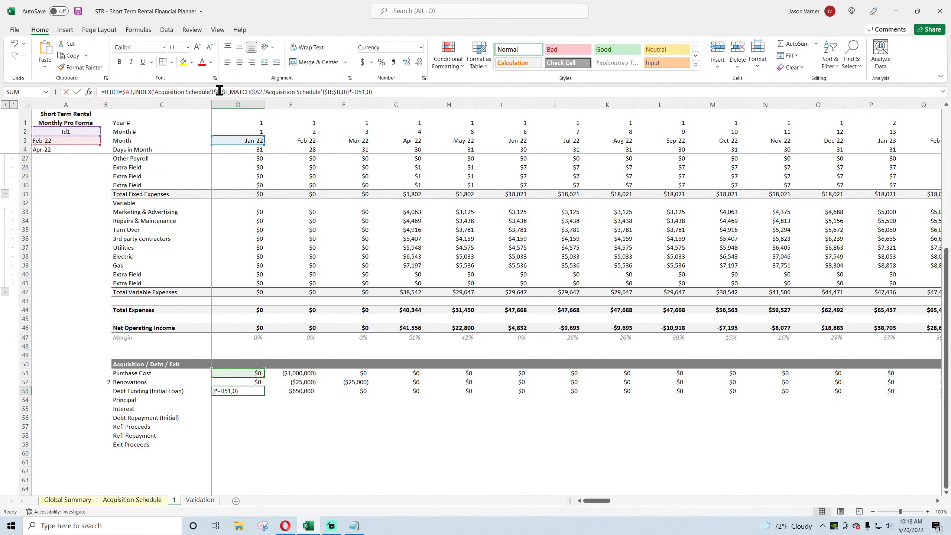
{"action": "type", "text": "m"}
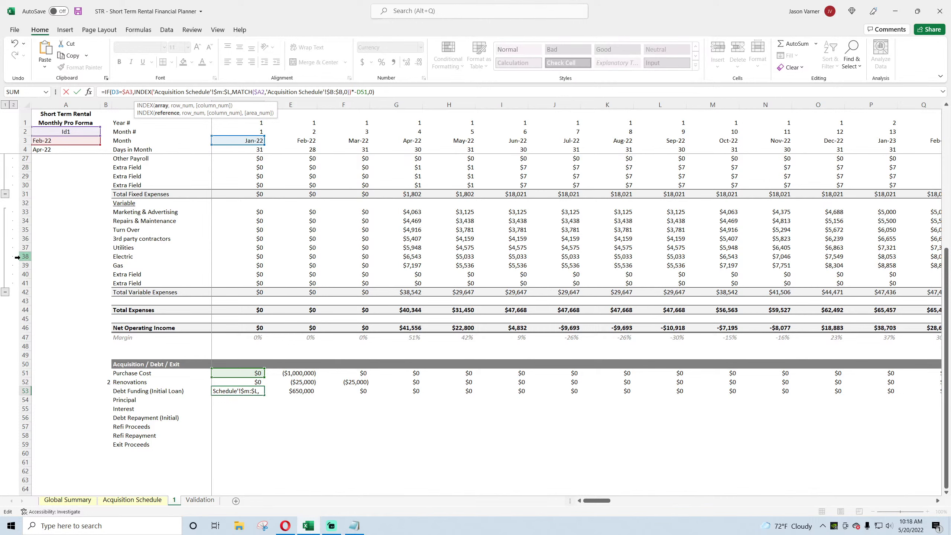
{"action": "key", "text": "Right"}
{"action": "key", "text": "Right"}
{"action": "key", "text": "Right"}
{"action": "key", "text": "BackSpace"}
{"action": "type", "text": "m"}
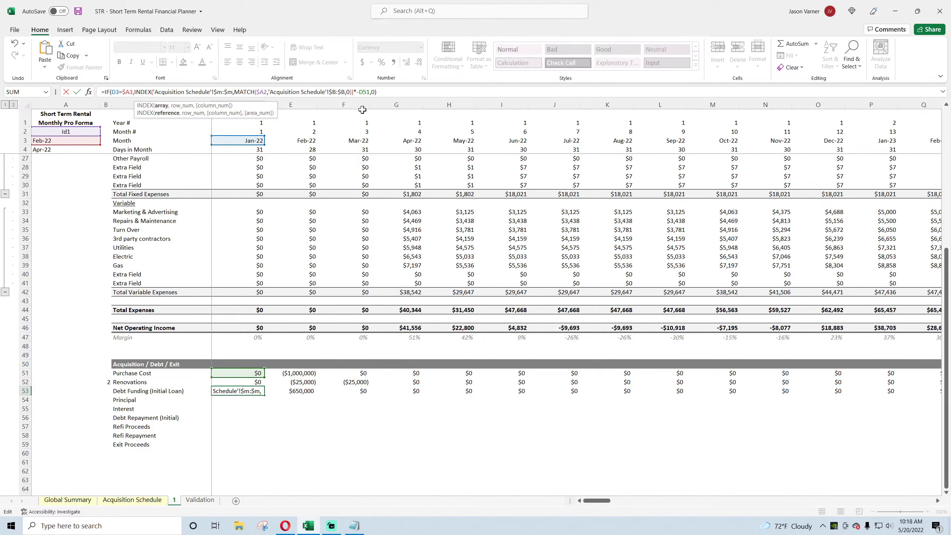
Remove the multiplication by -D51 from the D53 debt funding formula.
{"action": "left_click", "coordinate": [368, 91]}
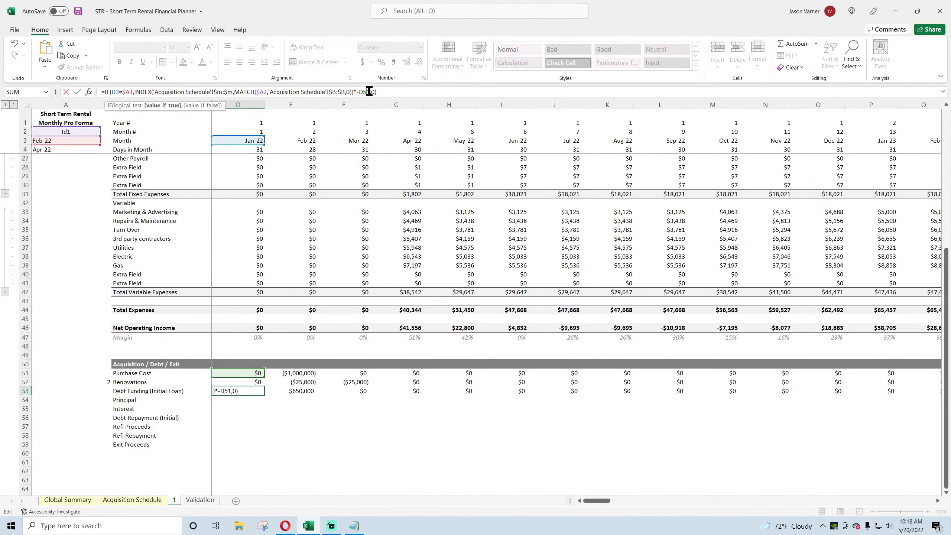
{"action": "key", "text": "BackSpace"}
{"action": "key", "text": "BackSpace"}
{"action": "key", "text": "BackSpace"}
{"action": "key", "text": "BackSpace"}
{"action": "key", "text": "BackSpace"}
{"action": "key", "text": "Return"}
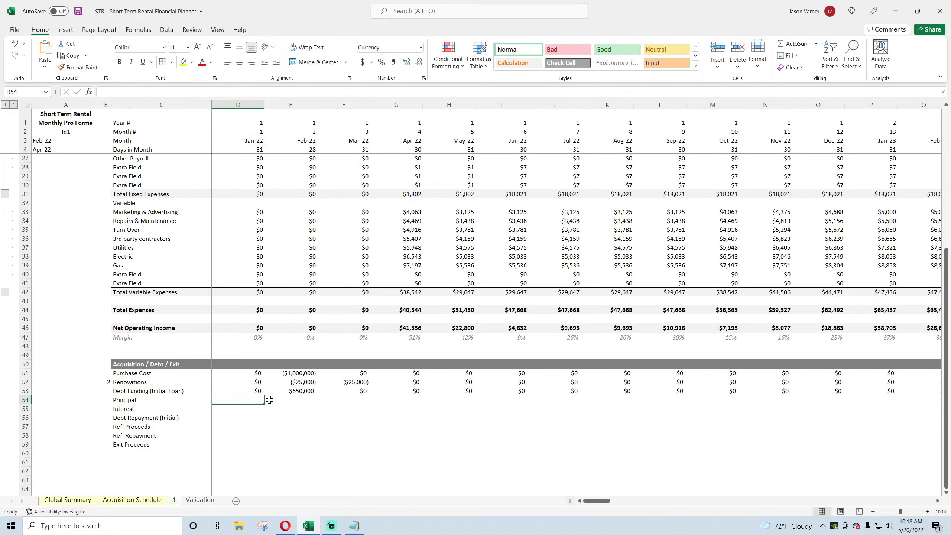
Fill the D53 debt funding formula across row 53 through Dec-36.
{"action": "left_click", "coordinate": [258, 391]}
{"action": "left_click_drag", "start_coordinate": [264, 395], "coordinate": [891, 406]}
{"action": "left_click", "coordinate": [311, 392]}
{"action": "left_click", "coordinate": [811, 426]}
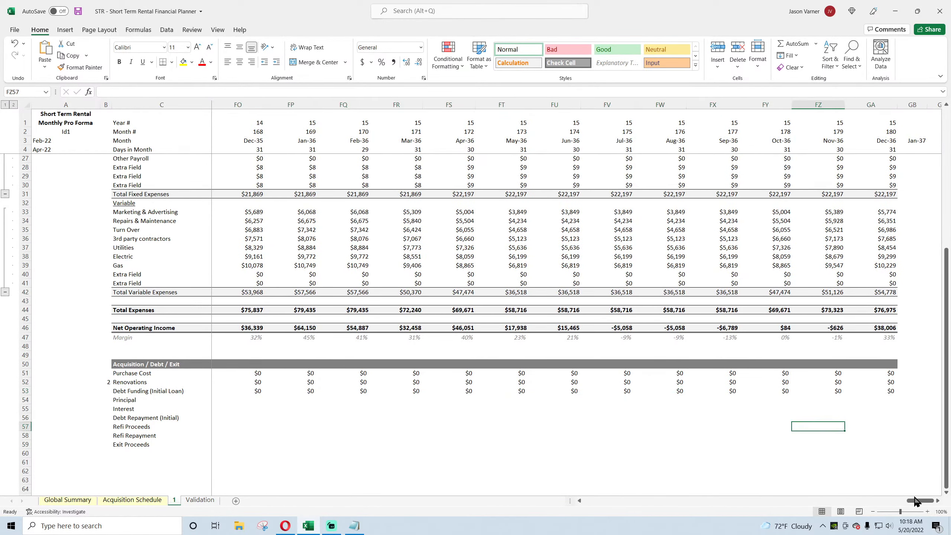
{"action": "left_click_drag", "start_coordinate": [920, 501], "coordinate": [596, 501]}
{"action": "left_click", "coordinate": [335, 460]}
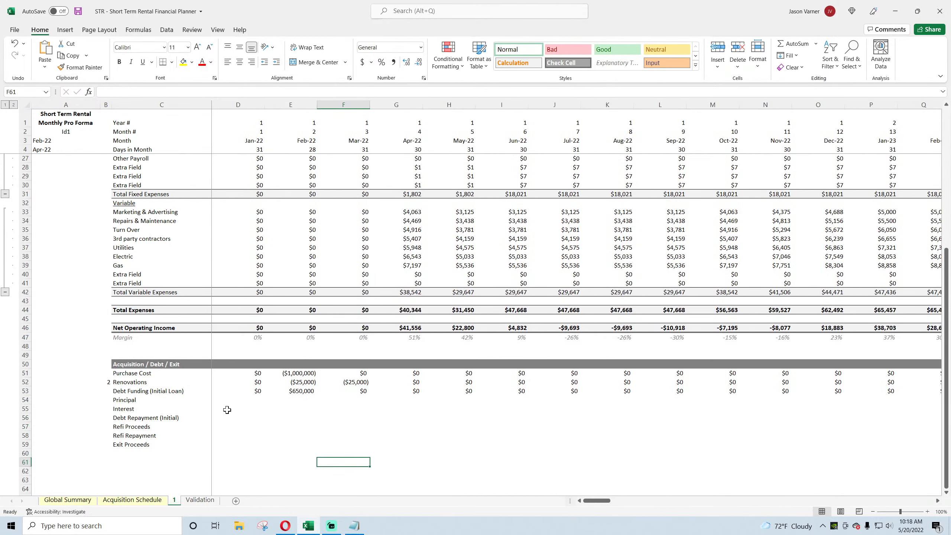
Set Id1's Financing option to No in the Acquisition Schedule and check the Debt Funding row on sheet 1.
{"action": "left_click", "coordinate": [161, 391]}
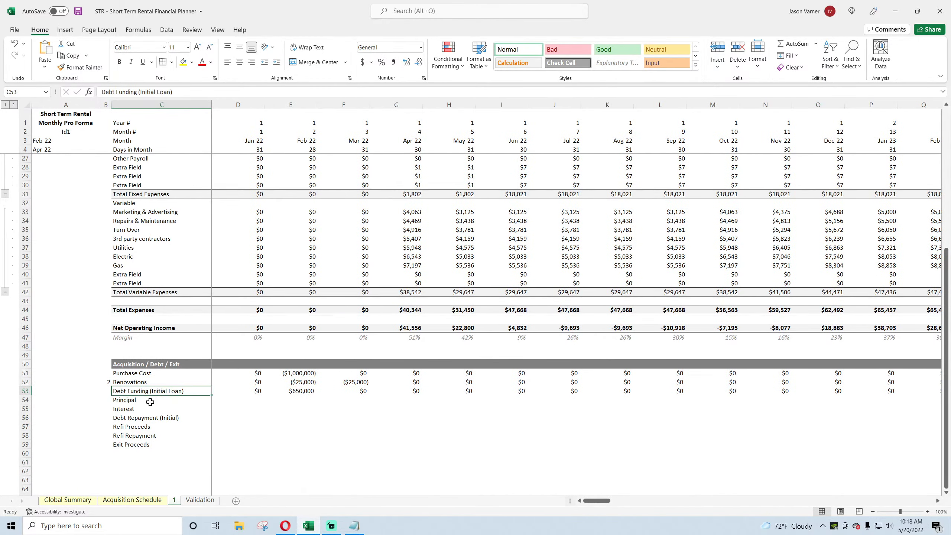
{"action": "left_click", "coordinate": [132, 500]}
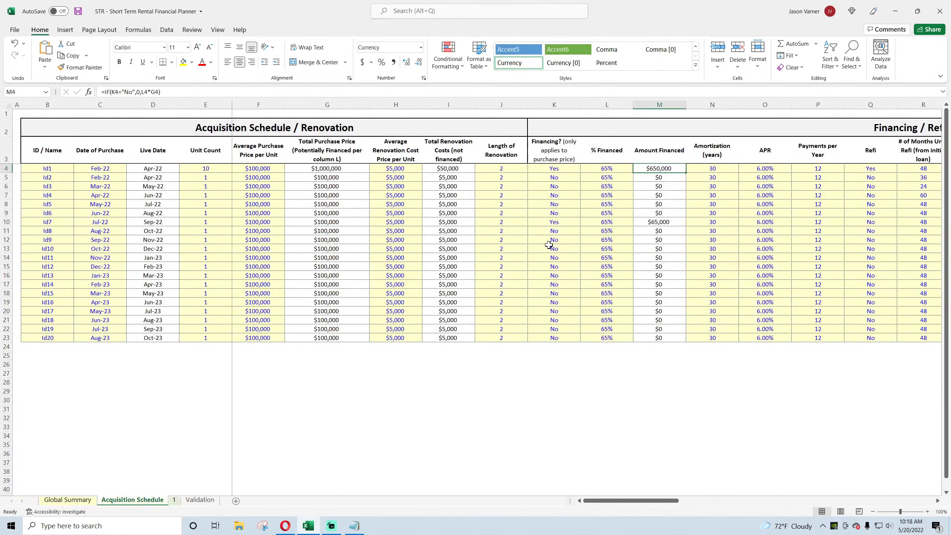
{"action": "left_click_drag", "start_coordinate": [560, 172], "coordinate": [562, 304]}
{"action": "left_click", "coordinate": [583, 168]}
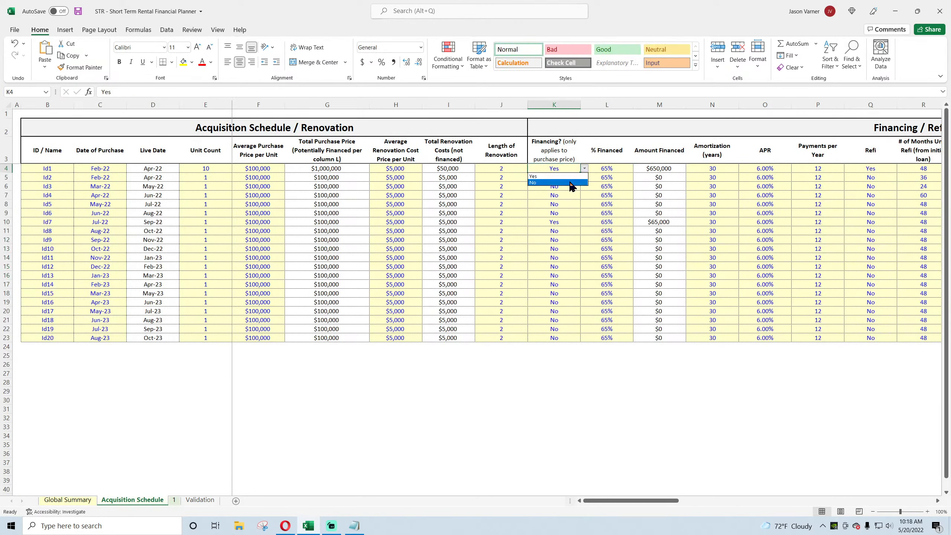
{"action": "left_click", "coordinate": [570, 183]}
{"action": "left_click", "coordinate": [176, 500]}
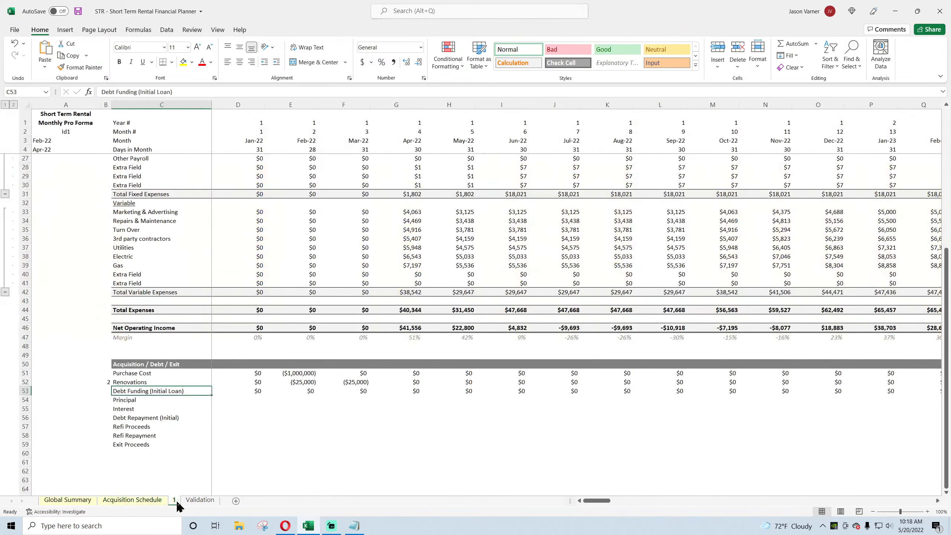
{"action": "left_click", "coordinate": [312, 391]}
{"action": "left_click", "coordinate": [337, 391]}
{"action": "left_click", "coordinate": [300, 391]}
{"action": "left_click", "coordinate": [253, 391]}
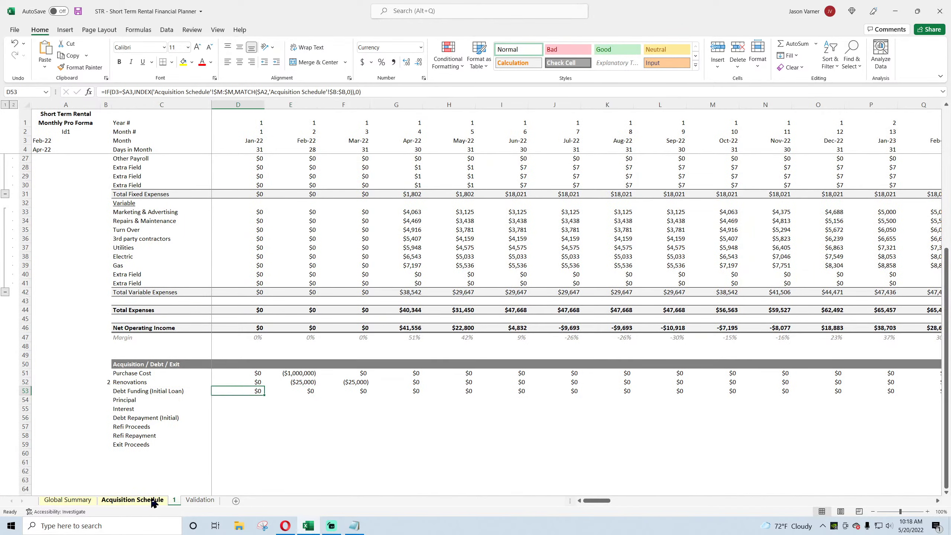
Set Id1's Financing option back to Yes in the Acquisition Schedule.
{"action": "left_click", "coordinate": [121, 501]}
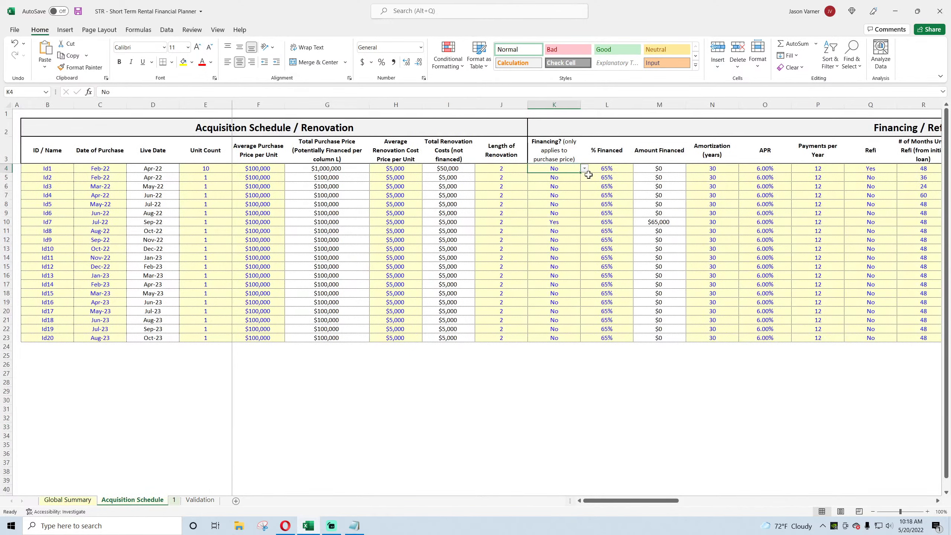
{"action": "left_click", "coordinate": [584, 168]}
{"action": "left_click", "coordinate": [569, 176]}
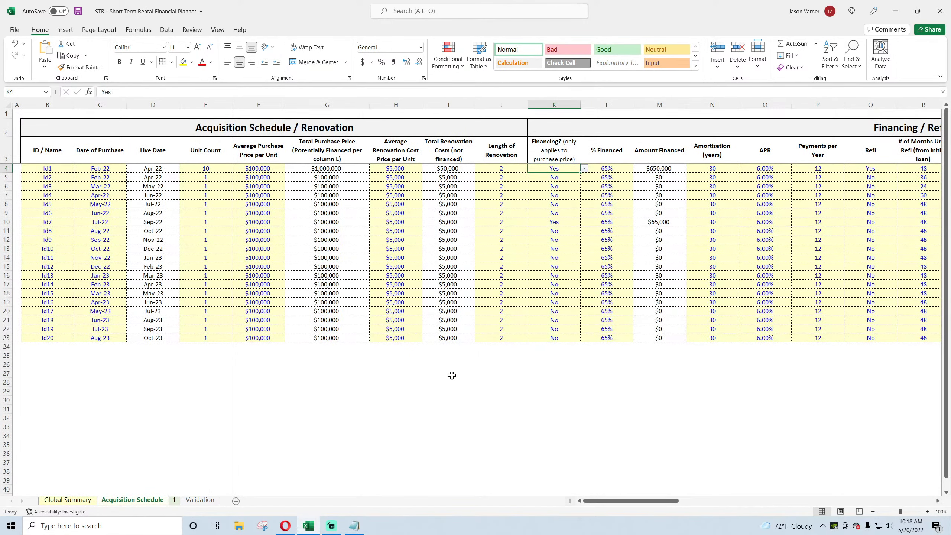
In sheet 1's B52 formula, replace the MATCH lookup value with A$2, dropping the sheet reference and locking the row.
{"action": "left_click", "coordinate": [174, 499]}
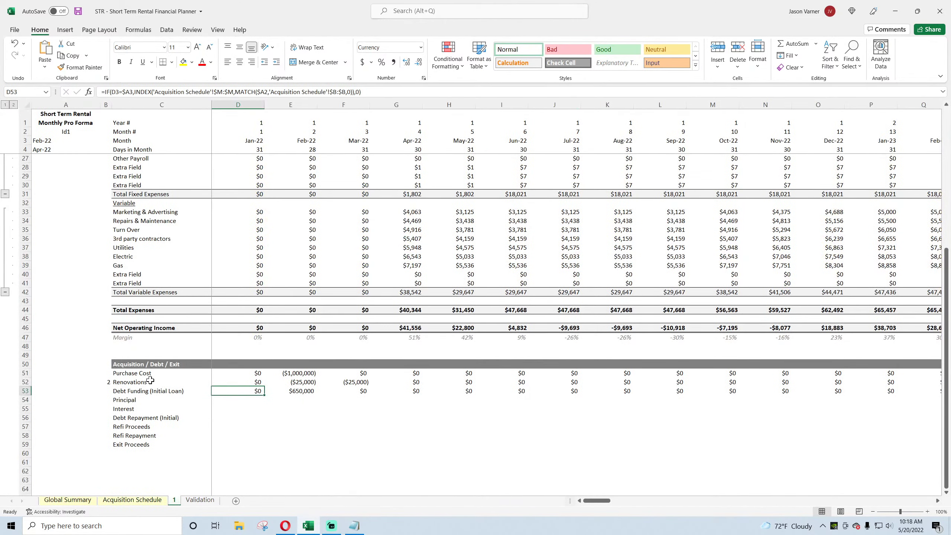
{"action": "left_click", "coordinate": [101, 371]}
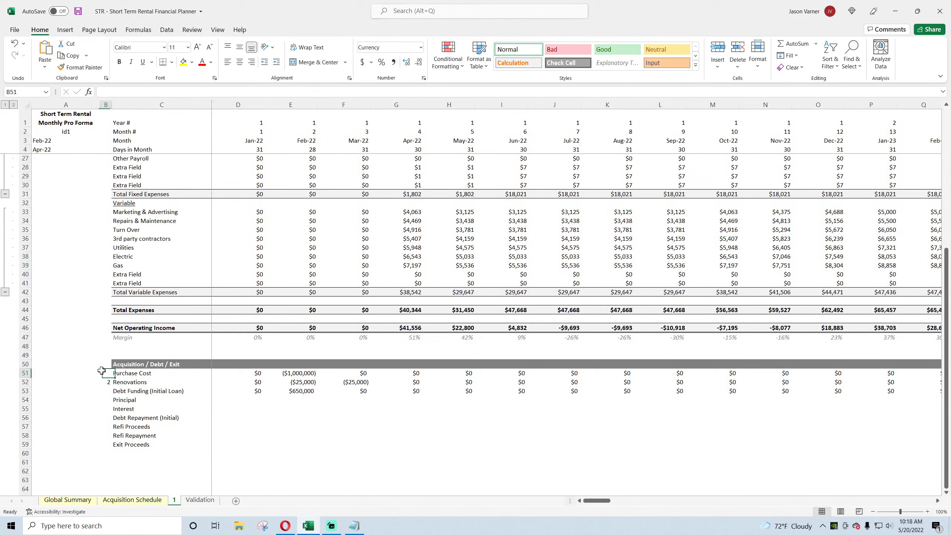
{"action": "left_click", "coordinate": [106, 390]}
{"action": "left_click", "coordinate": [106, 381]}
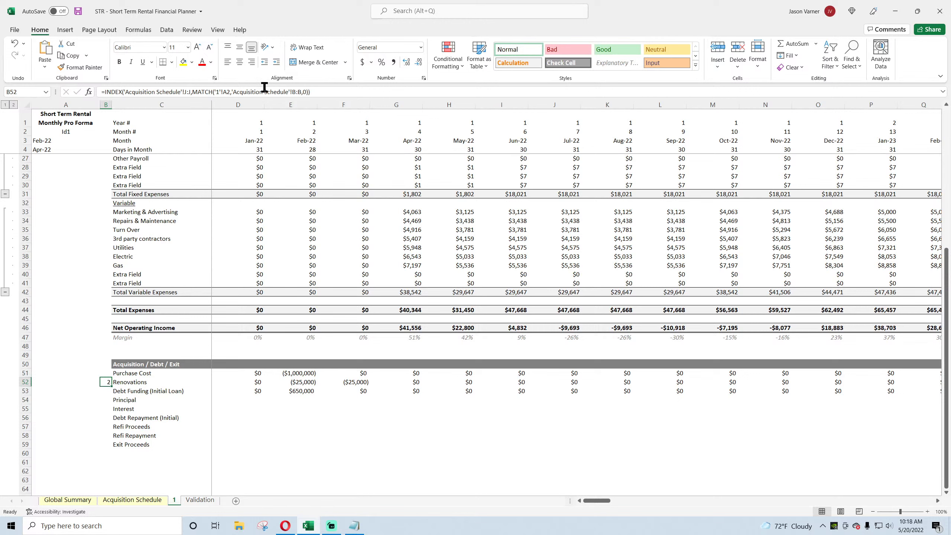
{"action": "left_click", "coordinate": [223, 92]}
{"action": "key", "text": "BackSpace"}
{"action": "key", "text": "BackSpace"}
{"action": "key", "text": "BackSpace"}
{"action": "key", "text": "BackSpace"}
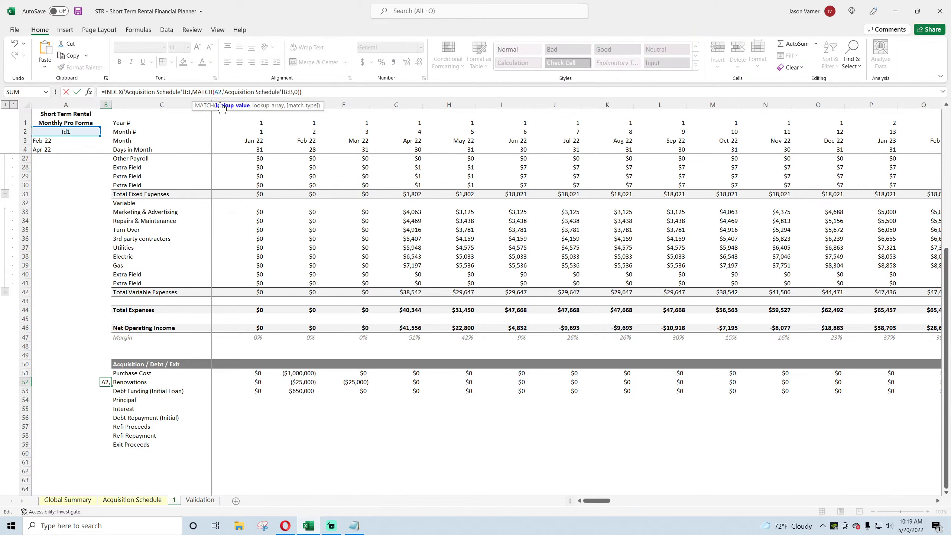
{"action": "type", "text": "$"}
{"action": "key", "text": "Return"}
Copy the B52 lookup formula down into B53 and check the Acquisition Schedule for the Financing column.
{"action": "left_click", "coordinate": [106, 382]}
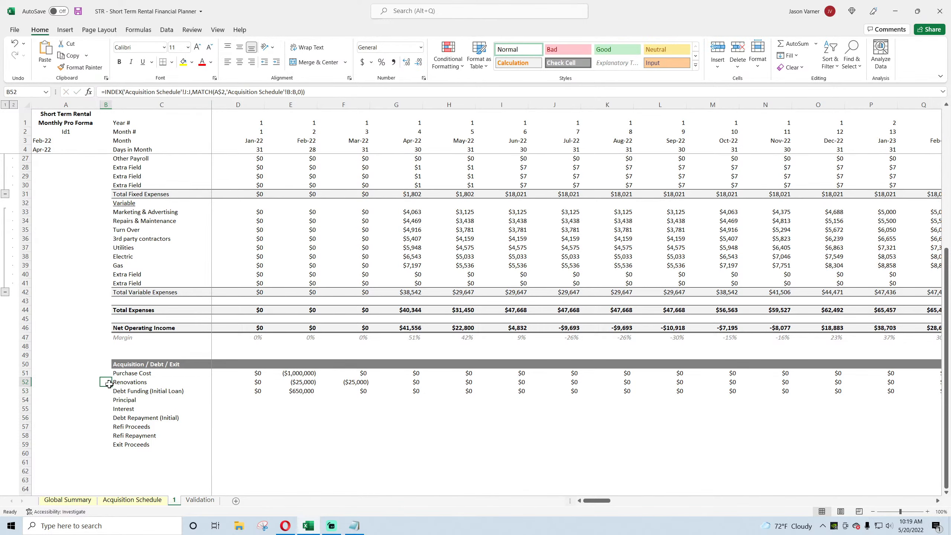
{"action": "left_click", "coordinate": [75, 500]}
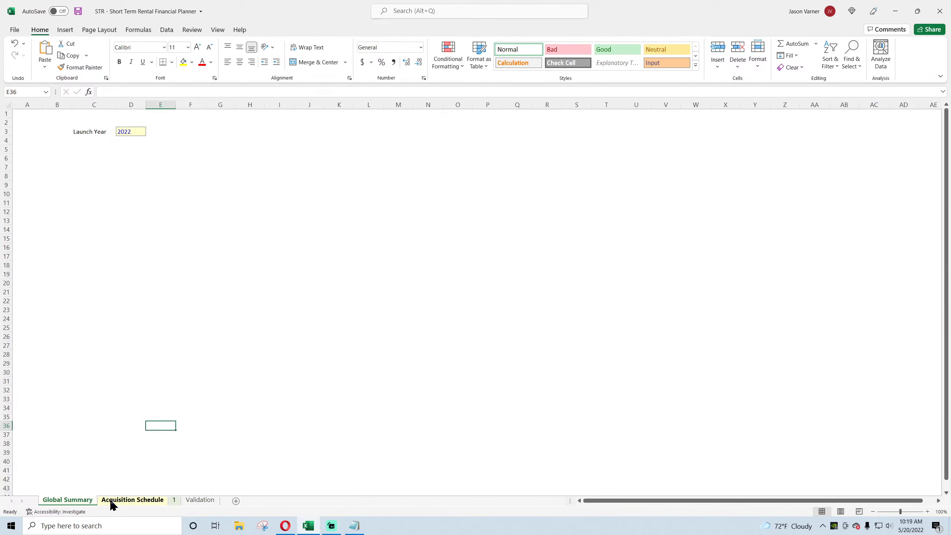
{"action": "left_click", "coordinate": [111, 500]}
{"action": "left_click", "coordinate": [175, 501]}
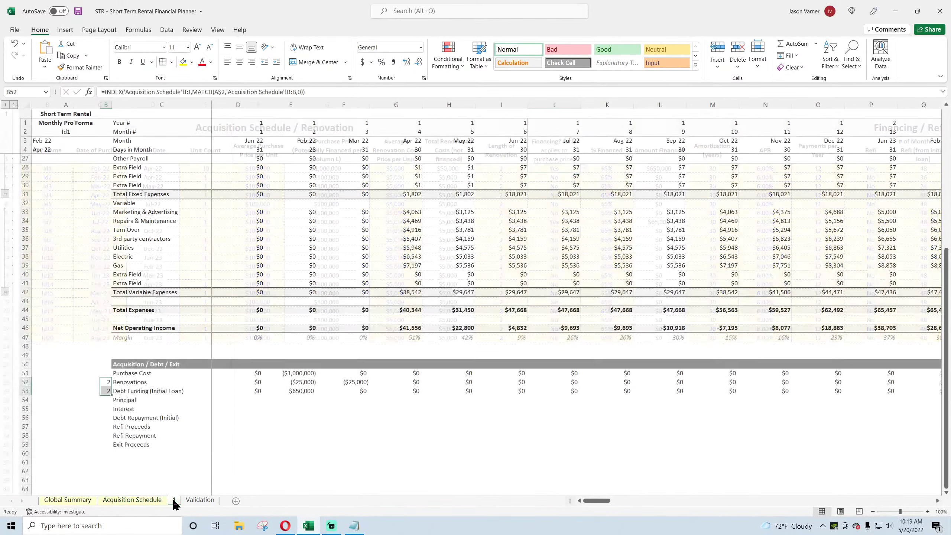
Change the B53 lookup to index Acquisition Schedule column K:K so it returns the Financing option.
{"action": "left_click", "coordinate": [106, 390]}
{"action": "left_click", "coordinate": [187, 92]}
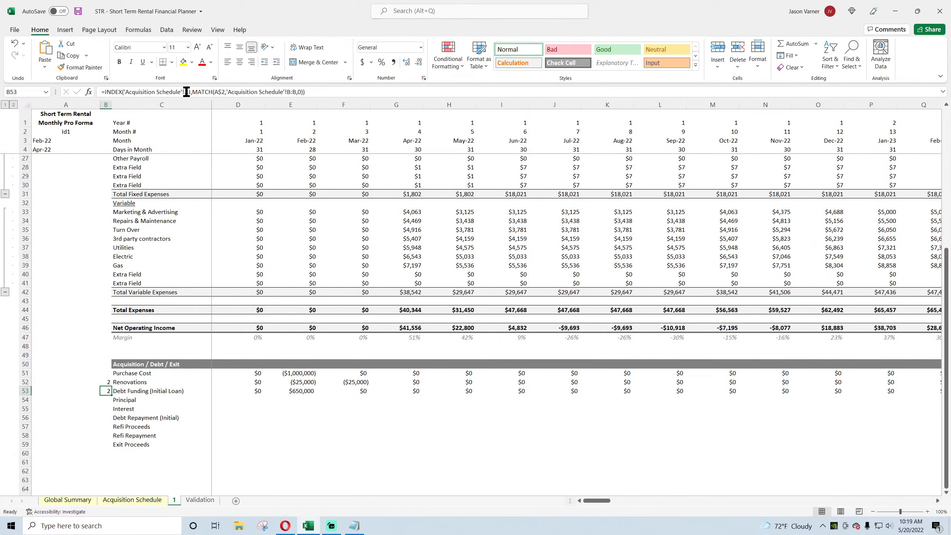
{"action": "key", "text": "BackSpace"}
{"action": "type", "text": "k"}
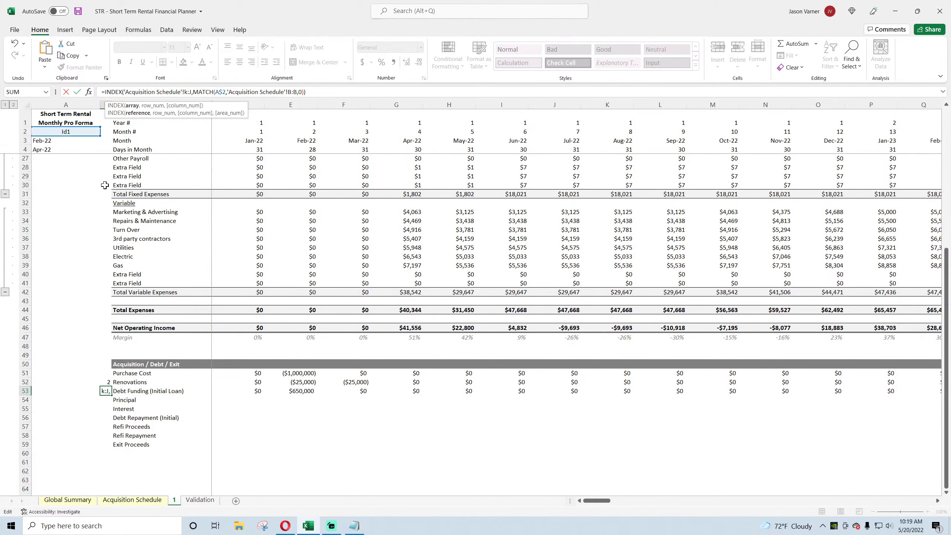
{"action": "type", "text": "k"}
{"action": "key", "text": "Return"}
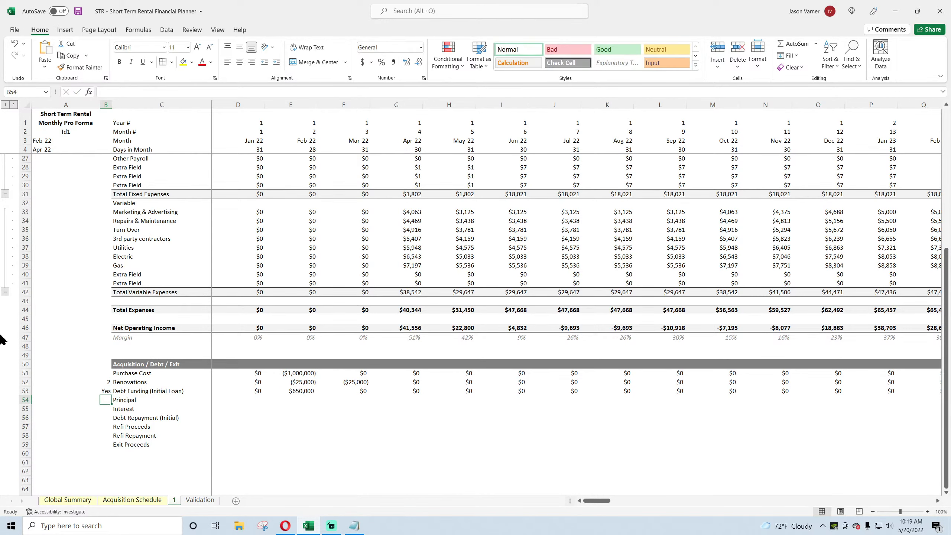
{"action": "left_click", "coordinate": [108, 390]}
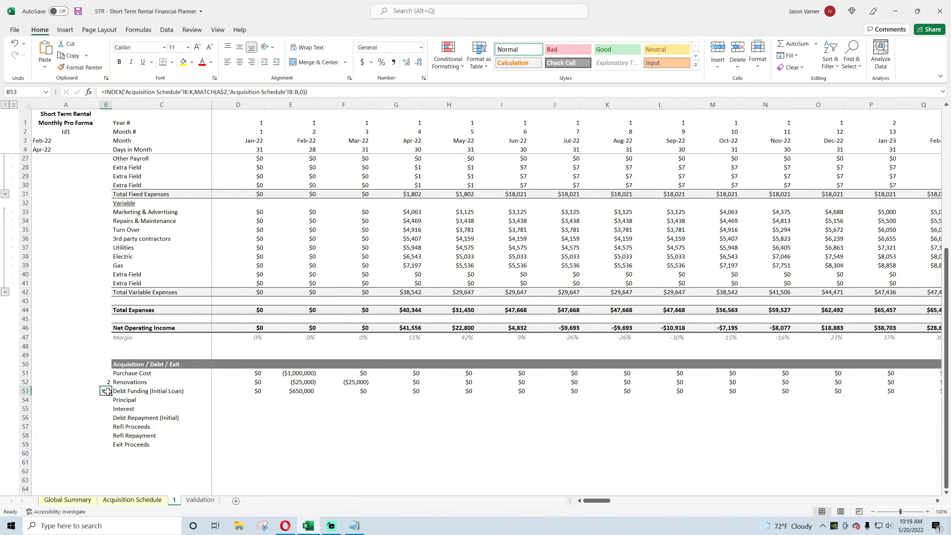
Check the financing columns in the Acquisition Schedule and fill the B53 lookup down through B56.
{"action": "left_click", "coordinate": [106, 399]}
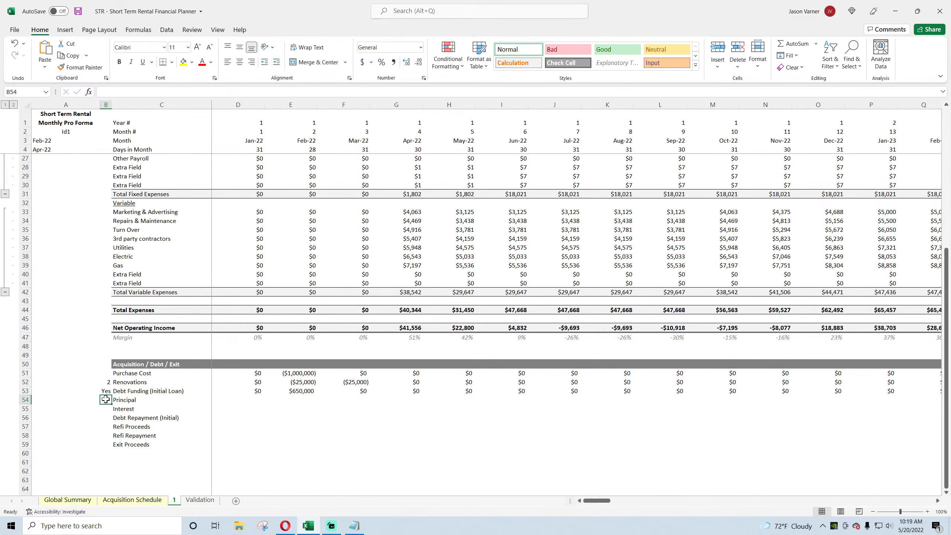
{"action": "left_click", "coordinate": [115, 500]}
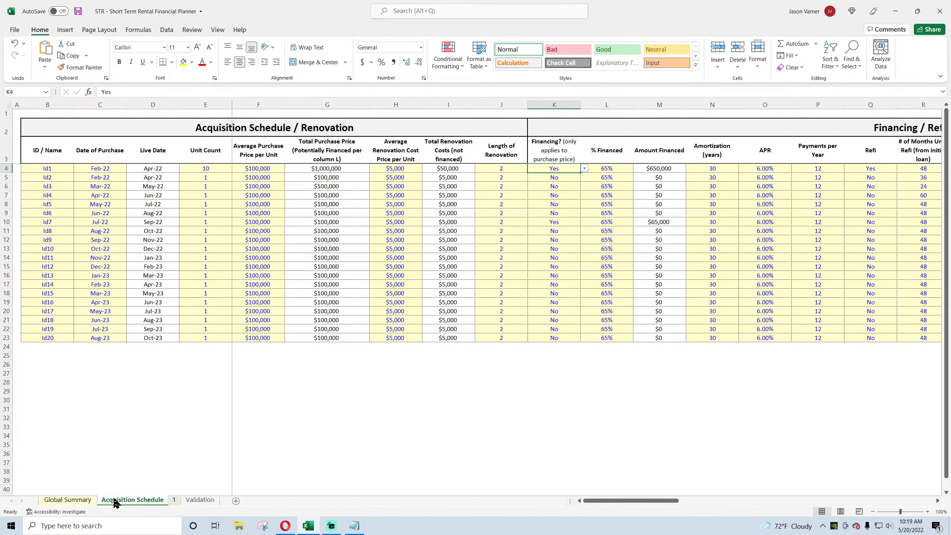
{"action": "left_click", "coordinate": [173, 501]}
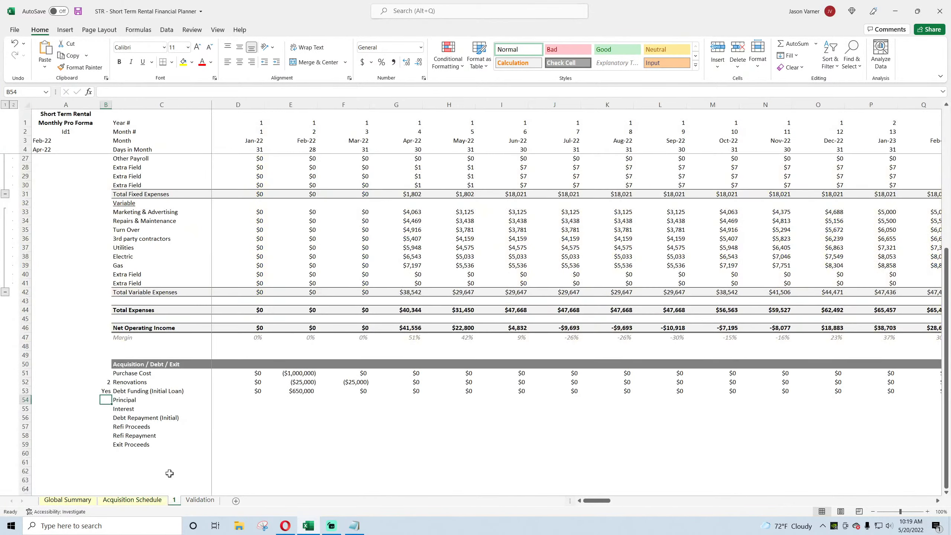
{"action": "left_click", "coordinate": [106, 392]}
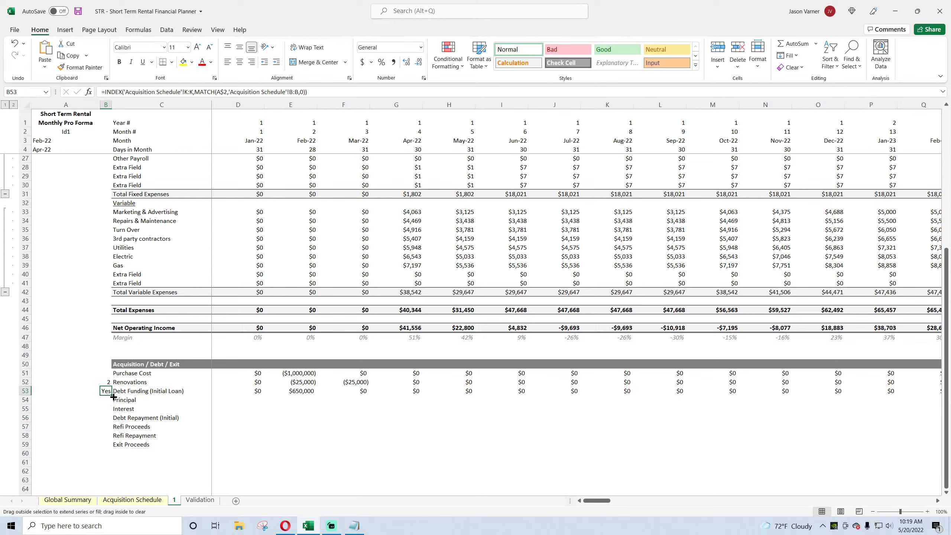
{"action": "left_click_drag", "start_coordinate": [113, 397], "coordinate": [113, 419]}
Change the B54 lookup beside Principal to return the amortization years from the Acquisition Schedule.
{"action": "left_click", "coordinate": [107, 401]}
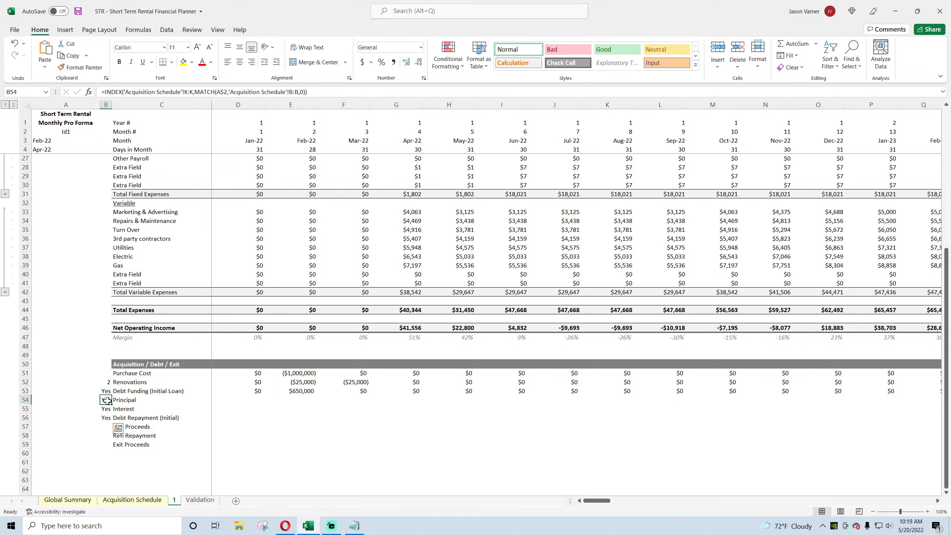
{"action": "left_click", "coordinate": [188, 91]}
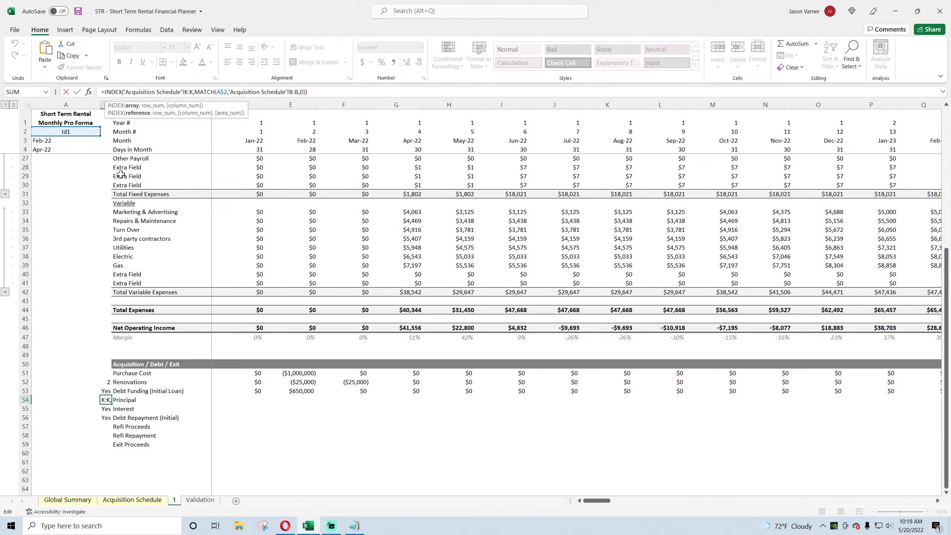
{"action": "key", "text": "Return"}
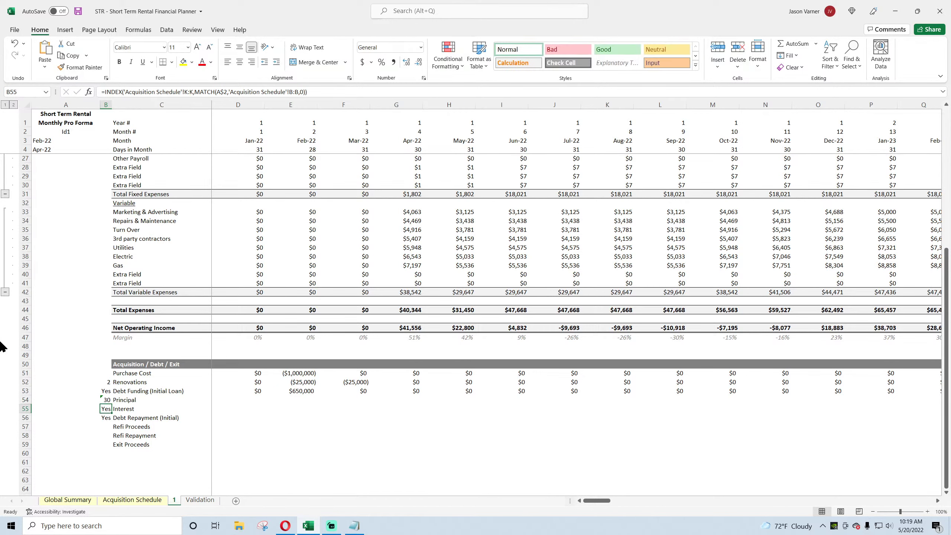
Change the B55 lookup to index Acquisition Schedule column O:O and the B56 lookup to index column P:P.
{"action": "left_click", "coordinate": [189, 92]}
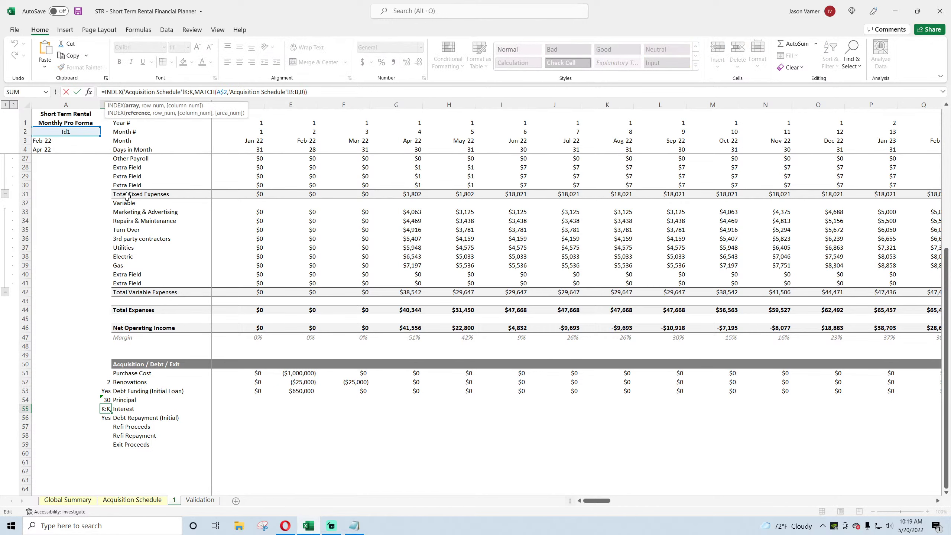
{"action": "key", "text": "Return"}
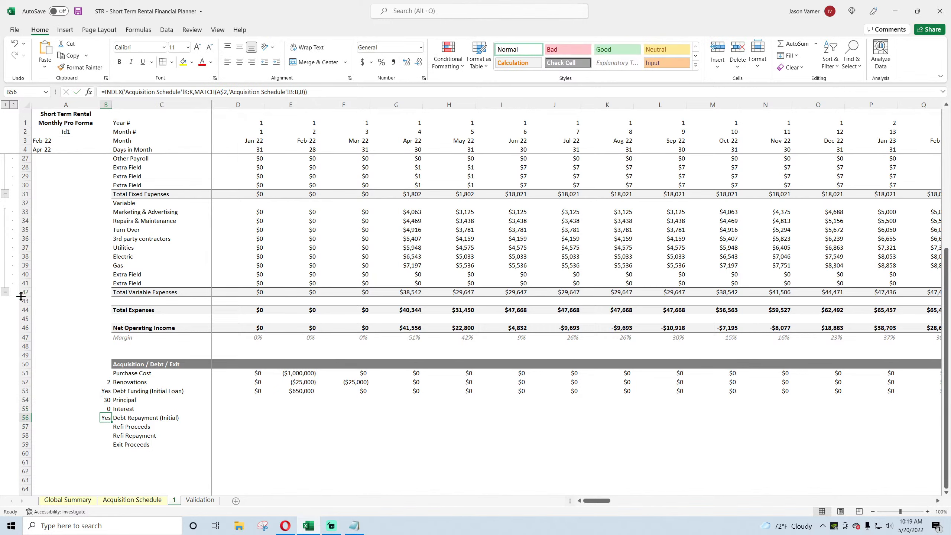
{"action": "left_click", "coordinate": [188, 92]}
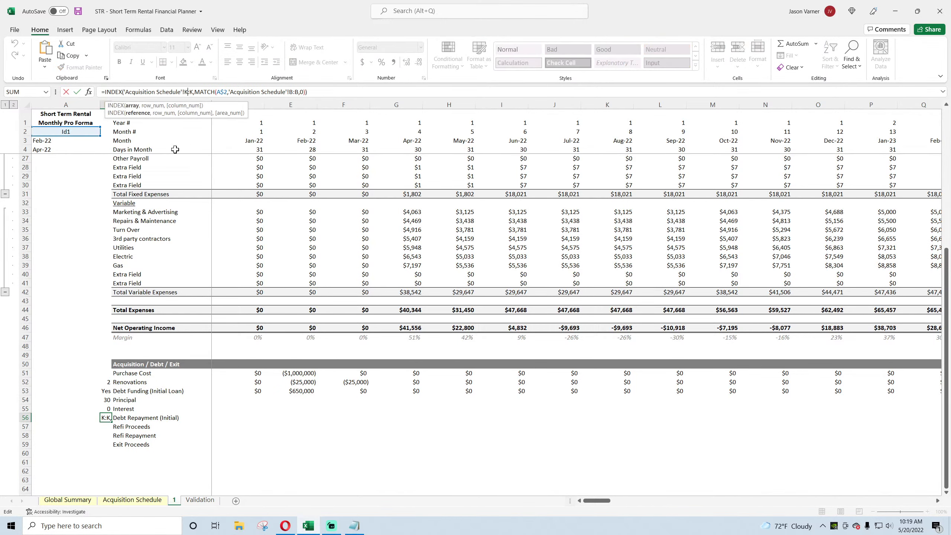
{"action": "key", "text": "BackSpace"}
{"action": "type", "text": "p"}
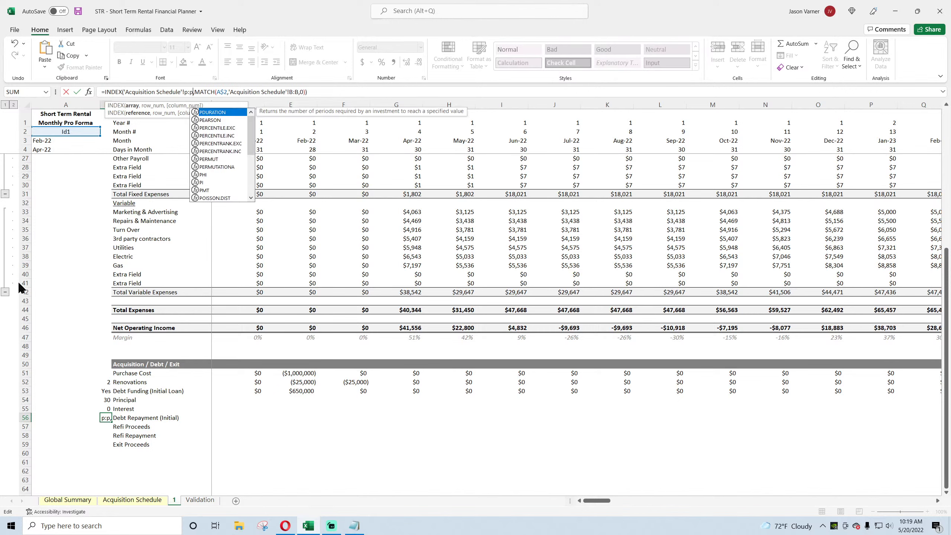
{"action": "key", "text": "Return"}
Format B55 as a percentage with one decimal place and widen column B slightly.
{"action": "left_click", "coordinate": [107, 409]}
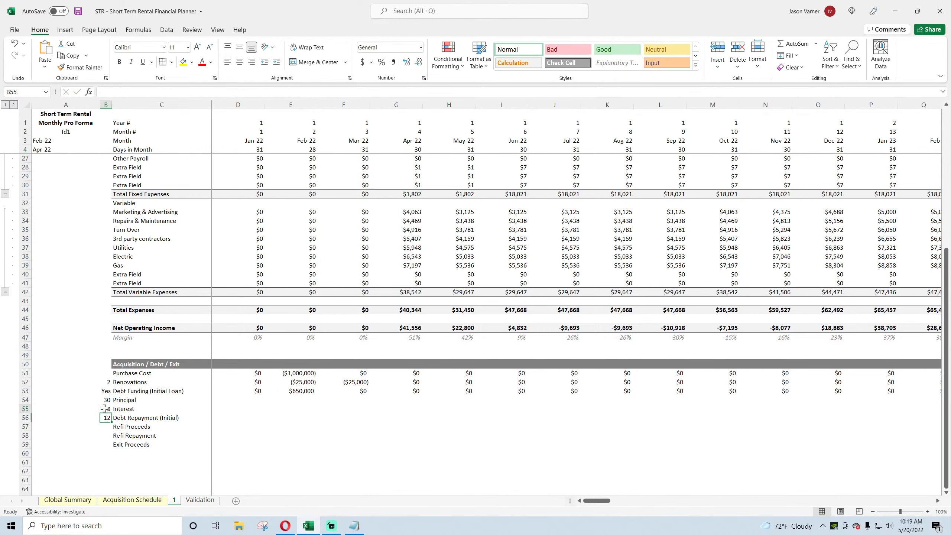
{"action": "left_click", "coordinate": [382, 62]}
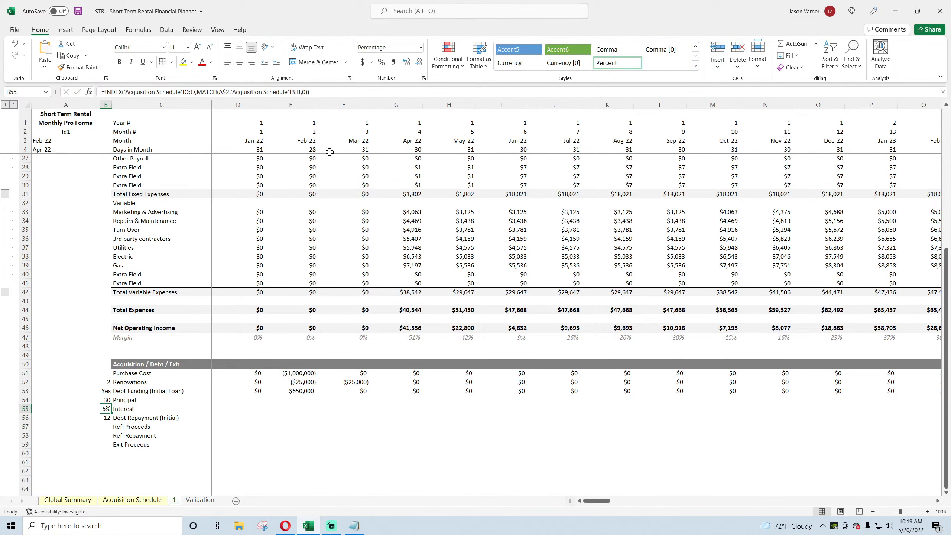
{"action": "left_click", "coordinate": [424, 78]}
{"action": "left_click", "coordinate": [150, 343]}
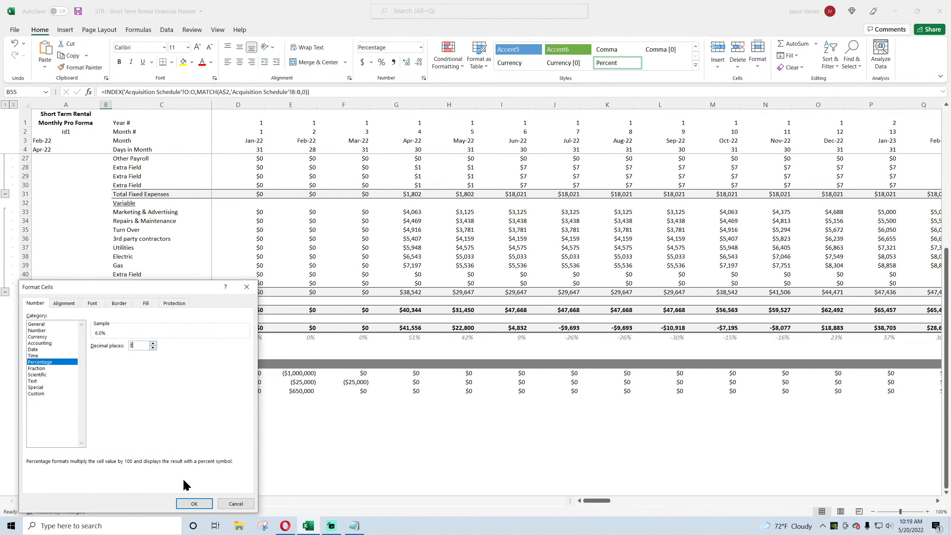
{"action": "left_click", "coordinate": [186, 501]}
{"action": "left_click_drag", "start_coordinate": [111, 102], "coordinate": [118, 102]}
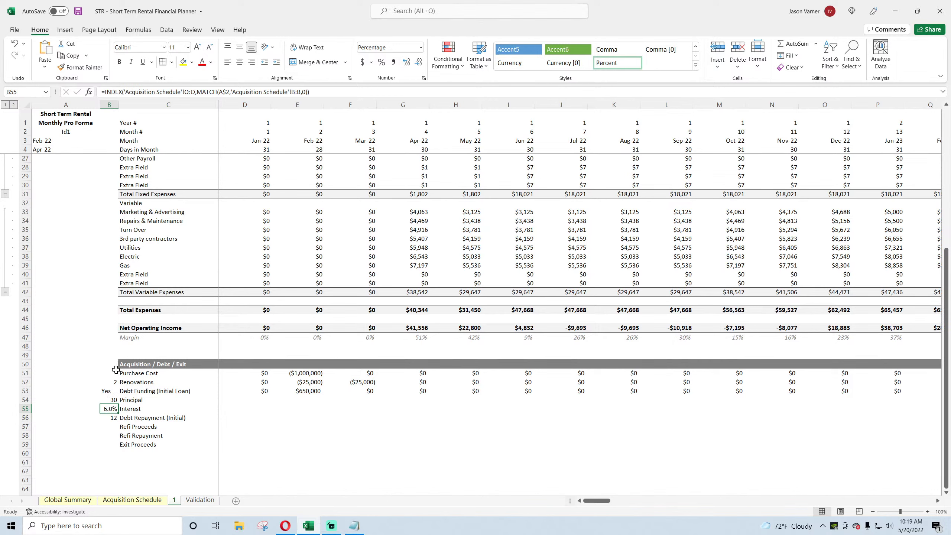
Left-align cells B52:B59 beside the Acquisition / Debt / Exit rows.
{"action": "left_click_drag", "start_coordinate": [109, 383], "coordinate": [106, 441]}
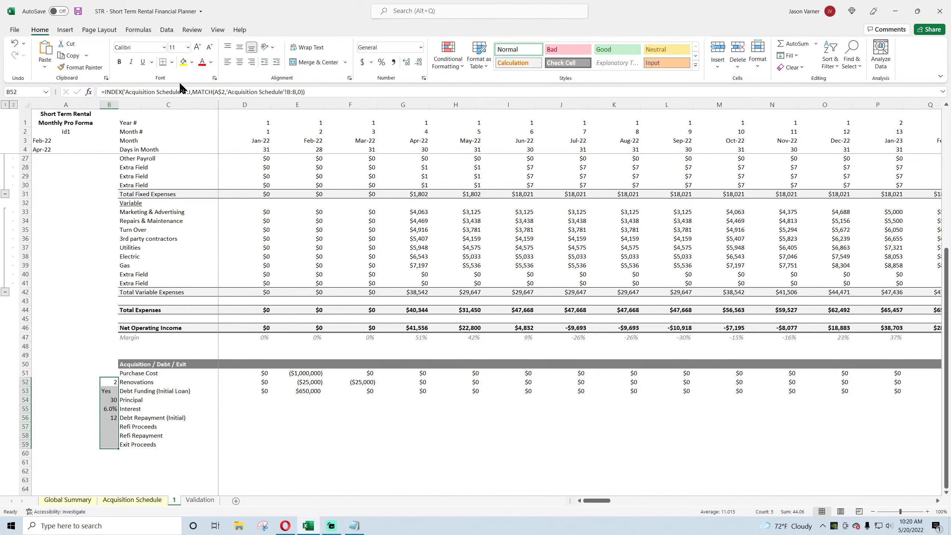
{"action": "left_click", "coordinate": [227, 62]}
{"action": "left_click", "coordinate": [75, 354]}
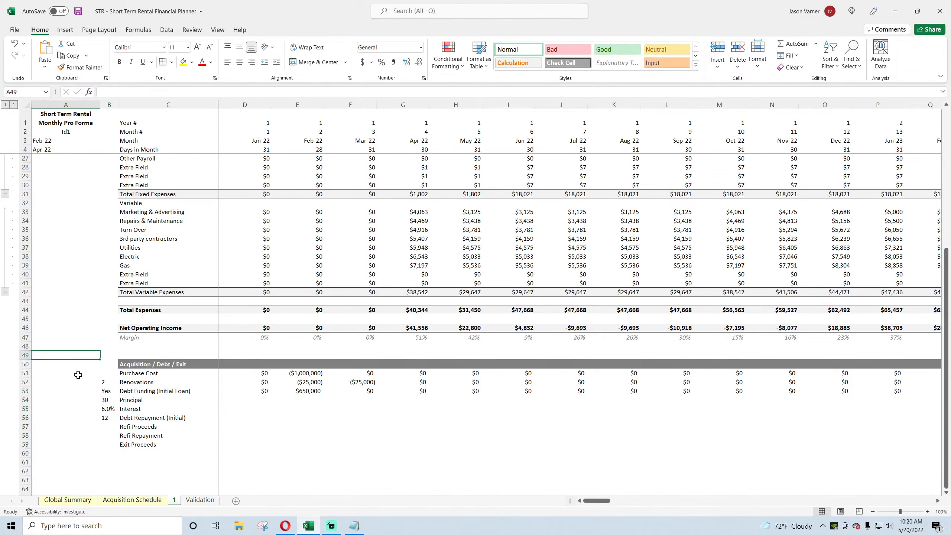
{"action": "scroll", "coordinate": [78, 374], "scroll_direction": "down", "scroll_amount": 4}
{"action": "left_click", "coordinate": [107, 284]}
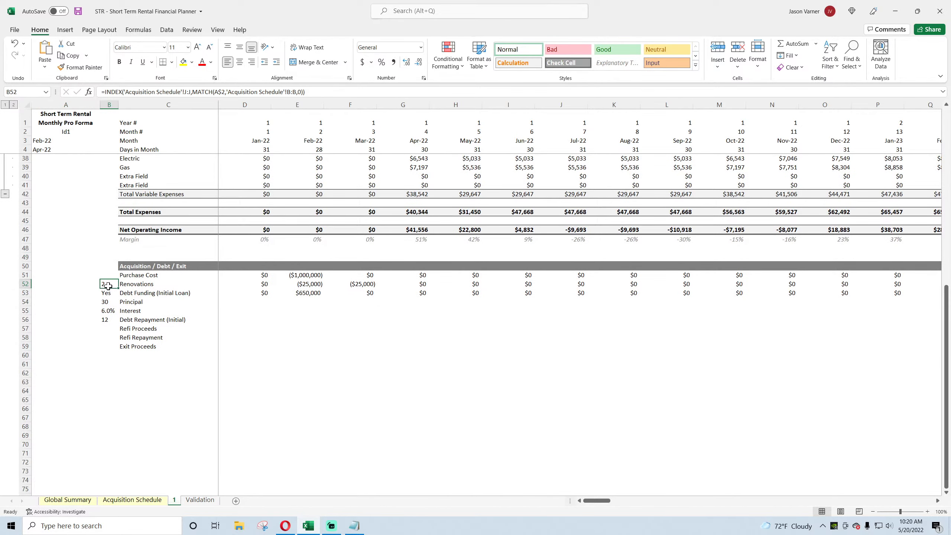
{"action": "left_click", "coordinate": [109, 295]}
{"action": "left_click", "coordinate": [109, 302]}
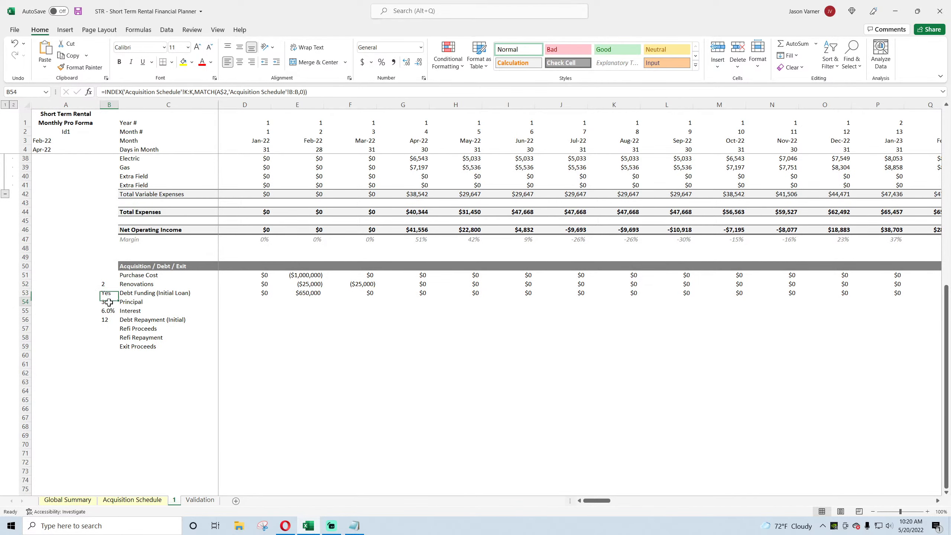
{"action": "left_click_drag", "start_coordinate": [122, 302], "coordinate": [132, 319]}
{"action": "left_click", "coordinate": [106, 302]}
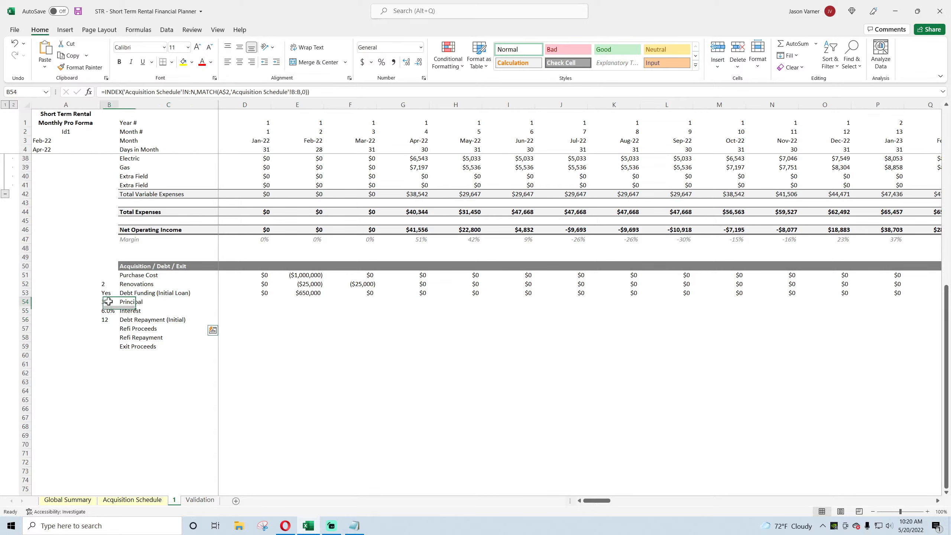
Label the lookups in A54:A56 as Amortization, Rate and Payments per Year.
{"action": "left_click", "coordinate": [88, 302]}
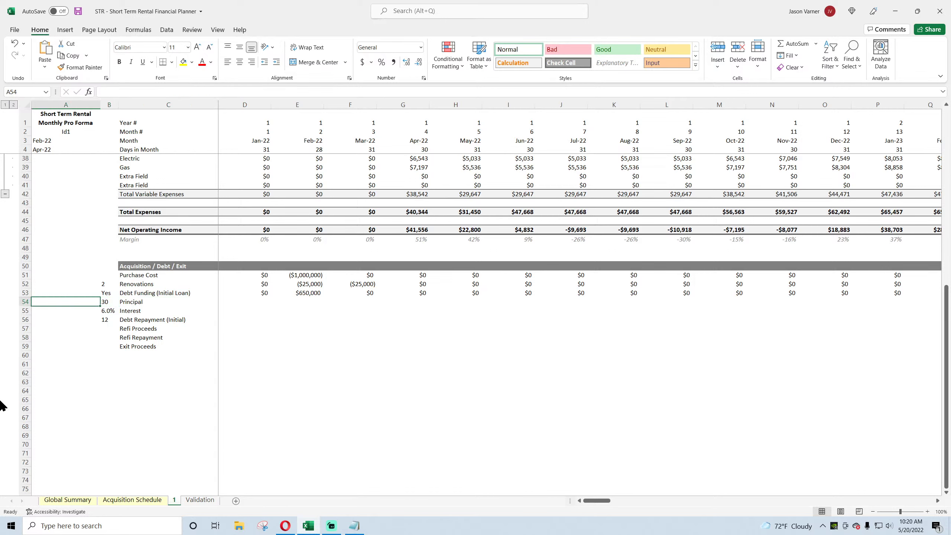
{"action": "type", "text": "Amo"}
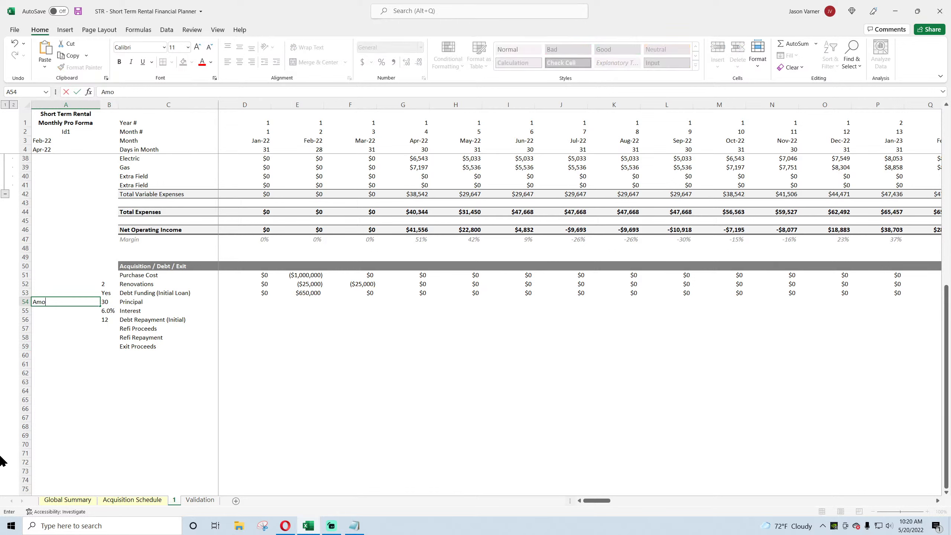
{"action": "type", "text": "rtization"}
{"action": "key", "text": "Return"}
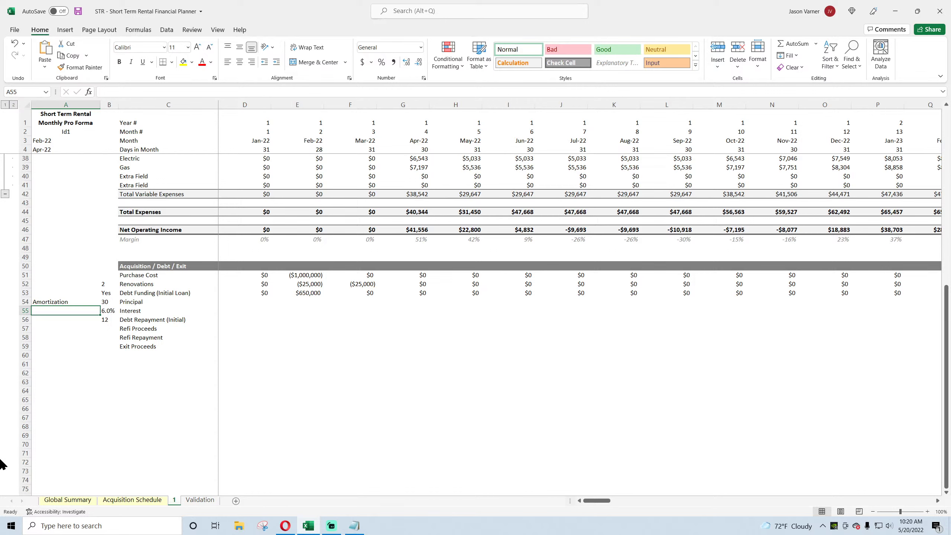
{"action": "type", "text": "Rate"}
{"action": "key", "text": "Return"}
{"action": "type", "text": "P"}
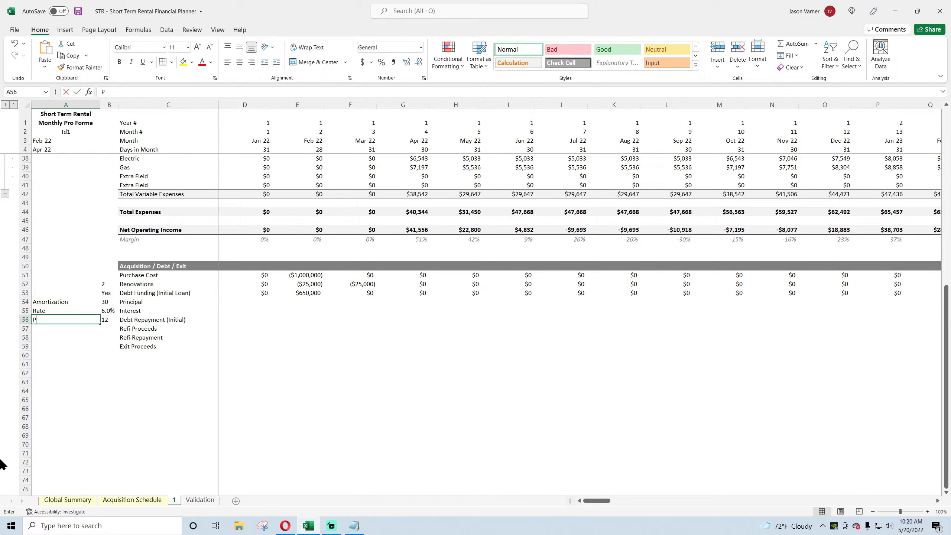
{"action": "type", "text": "ayments per Year"}
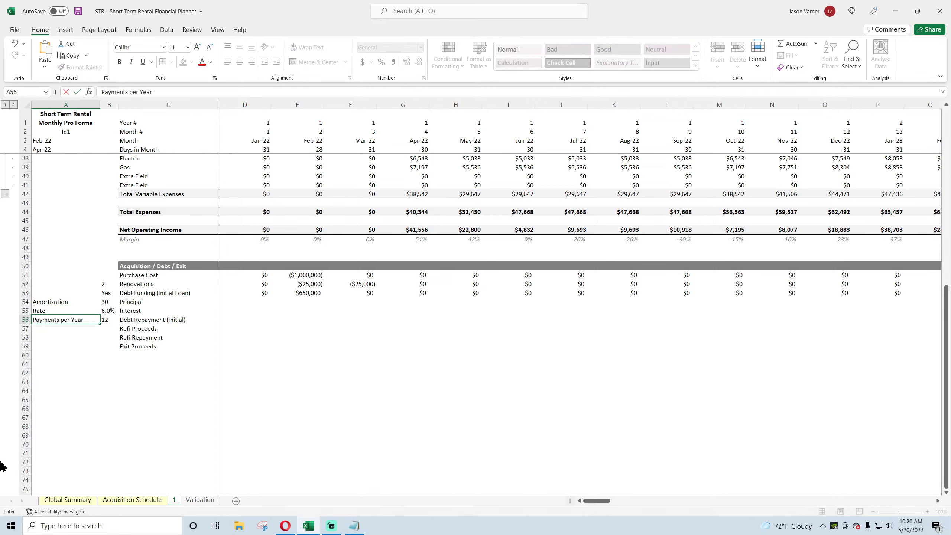
{"action": "key", "text": "Return"}
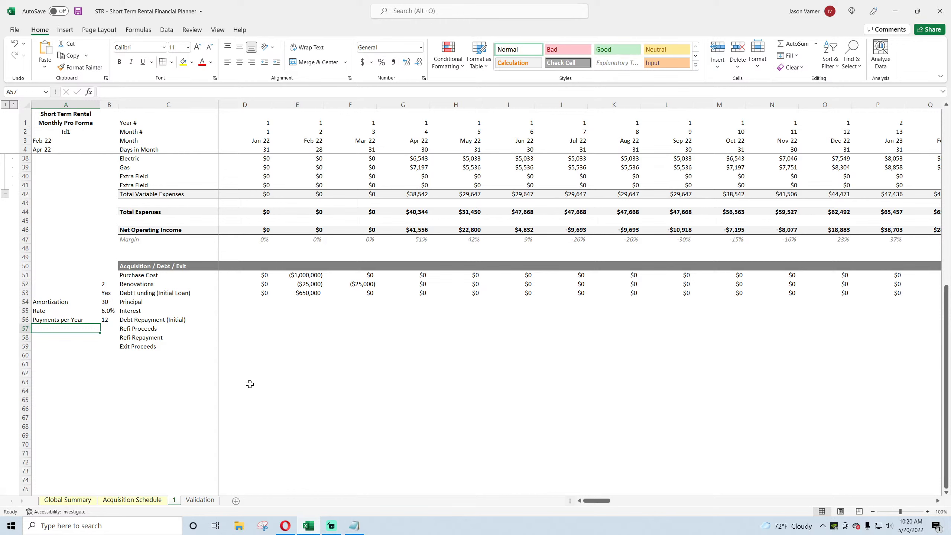
Give the Payments per Year values in P4:P23 of the Acquisition Schedule a black font and no fill.
{"action": "left_click", "coordinate": [109, 319]}
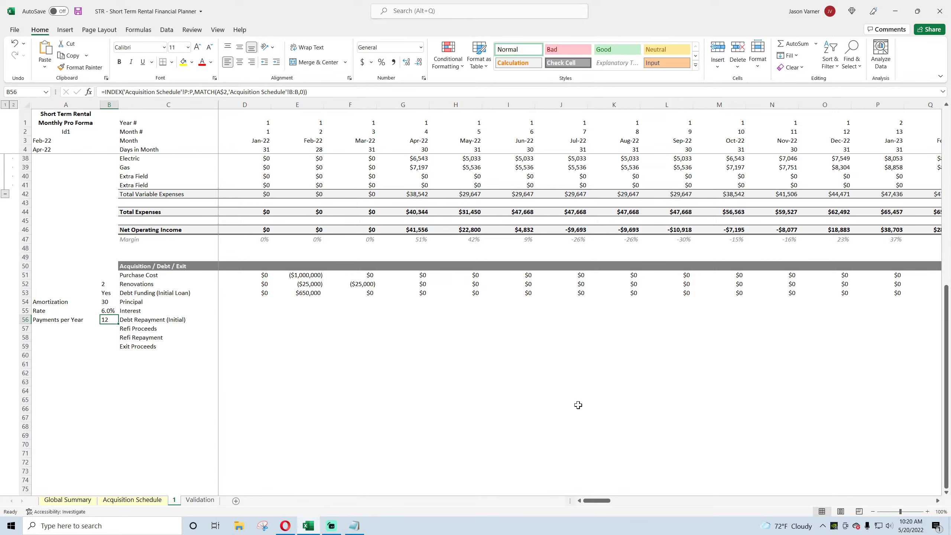
{"action": "left_click", "coordinate": [264, 140]}
{"action": "left_click", "coordinate": [303, 140]}
{"action": "left_click", "coordinate": [108, 320]}
{"action": "left_click", "coordinate": [114, 500]}
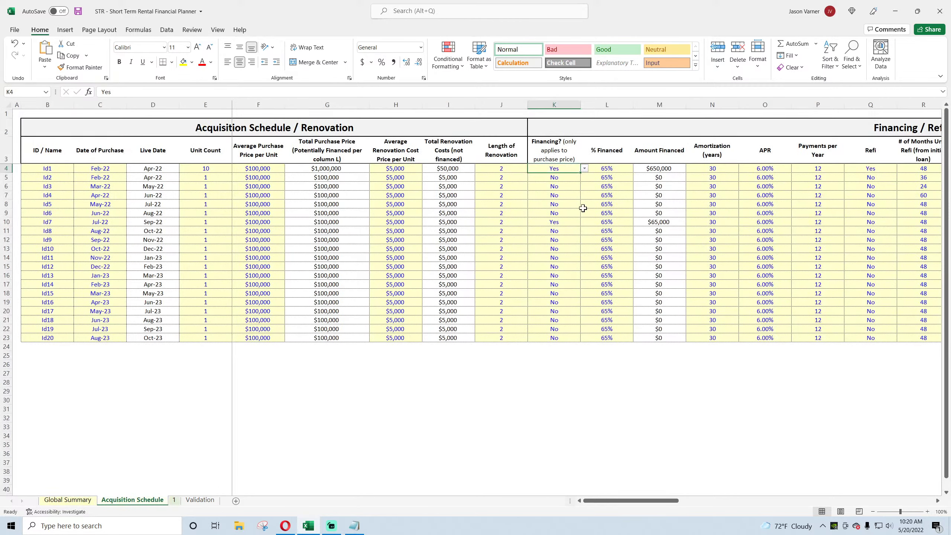
{"action": "left_click_drag", "start_coordinate": [817, 168], "coordinate": [818, 337]}
{"action": "left_click", "coordinate": [191, 62]}
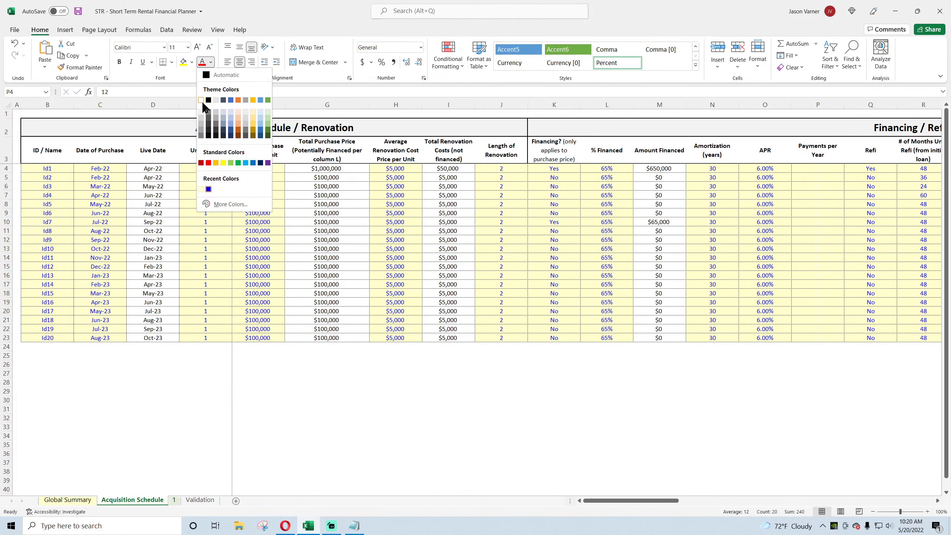
{"action": "left_click", "coordinate": [196, 63]}
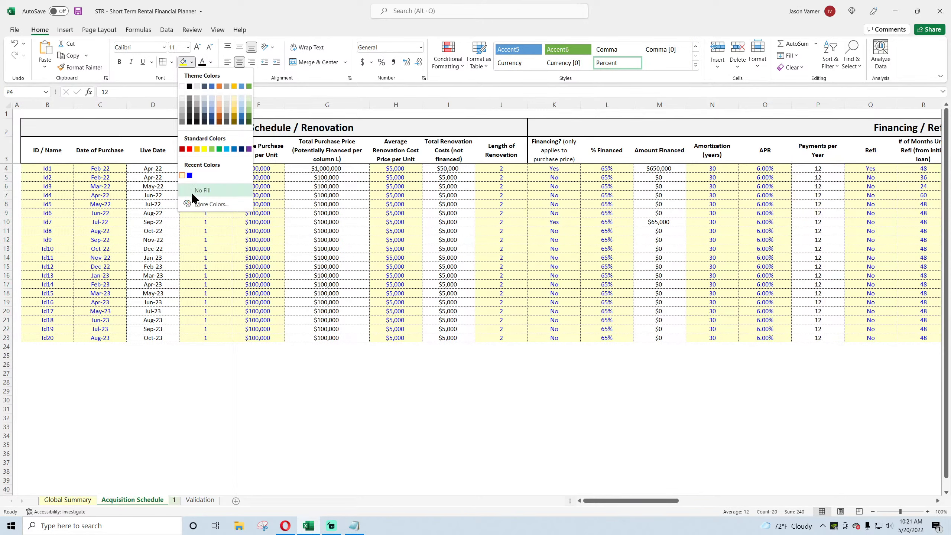
{"action": "left_click", "coordinate": [192, 189]}
{"action": "left_click", "coordinate": [595, 303]}
Extend the P3 header to "Payments per Year (must be 12)", return to sheet 1 and save the workbook.
{"action": "left_click", "coordinate": [828, 150]}
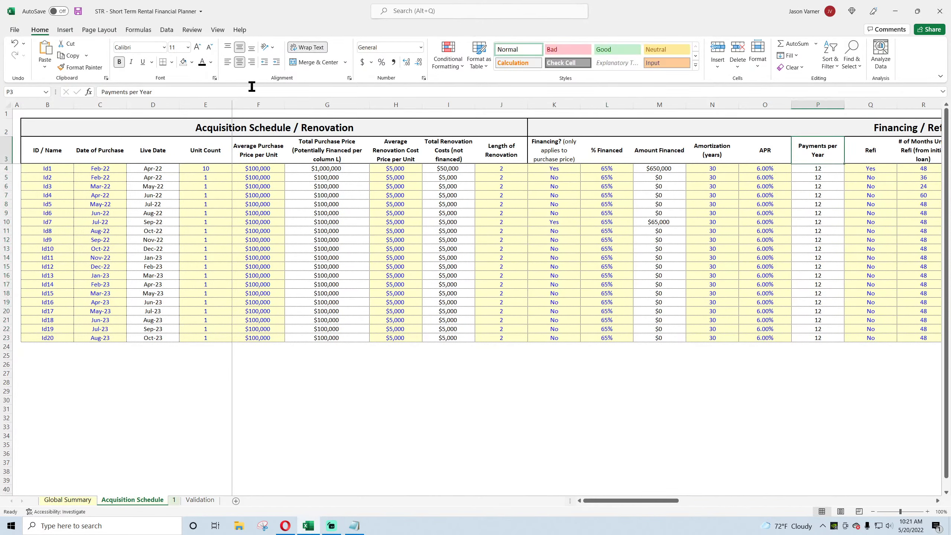
{"action": "left_click", "coordinate": [236, 92]}
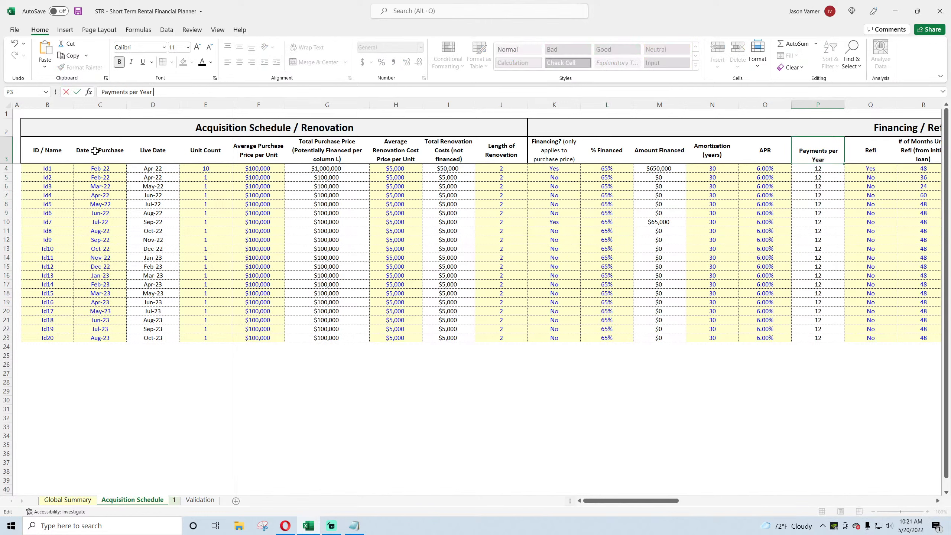
{"action": "type", "text": "(must be 12)"}
{"action": "key", "text": "Return"}
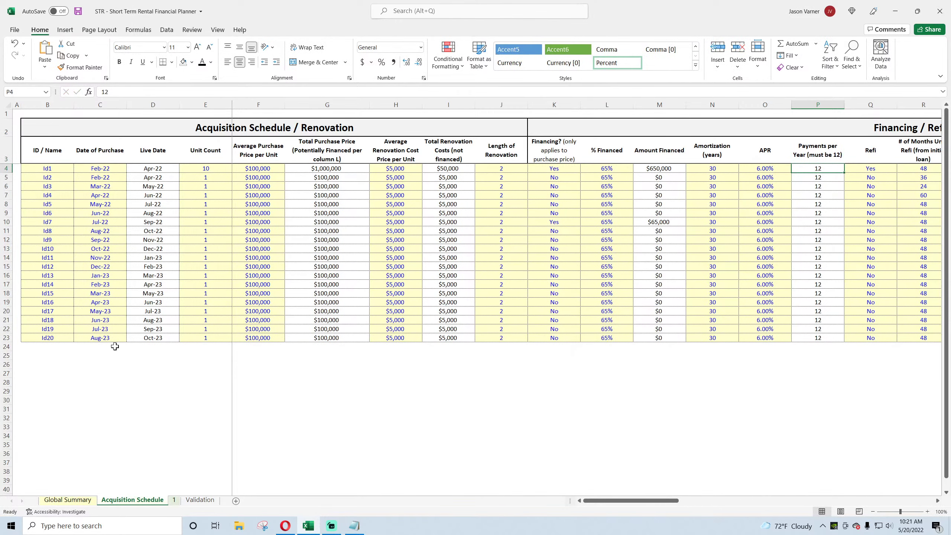
{"action": "left_click", "coordinate": [175, 501]}
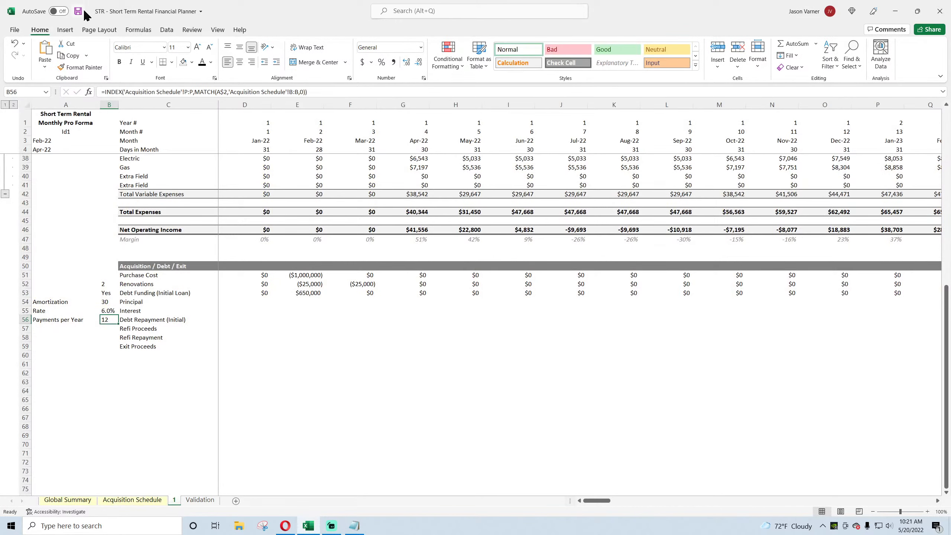
{"action": "left_click", "coordinate": [79, 12]}
Copy the B53 lookup formula text unchanged into B57 beside Refi Proceeds.
{"action": "left_click", "coordinate": [136, 320]}
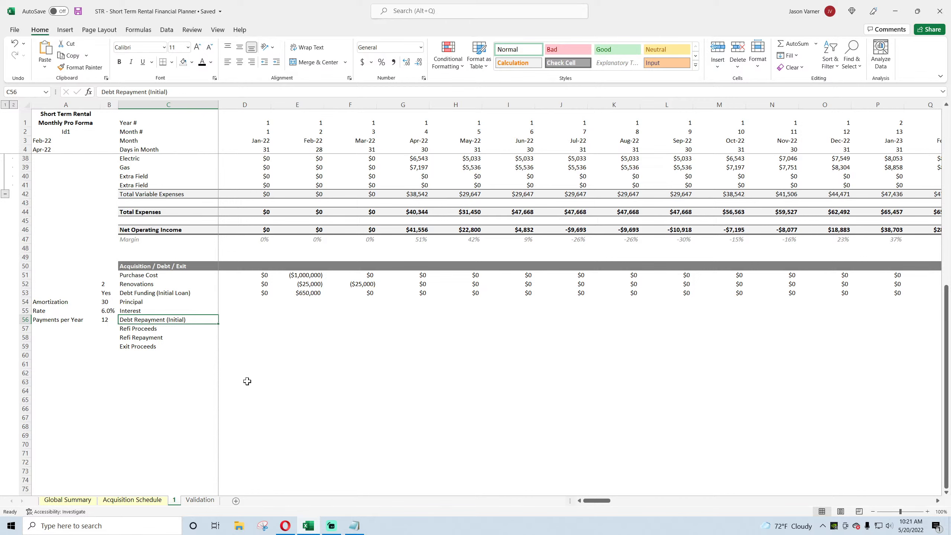
{"action": "left_click", "coordinate": [137, 328]}
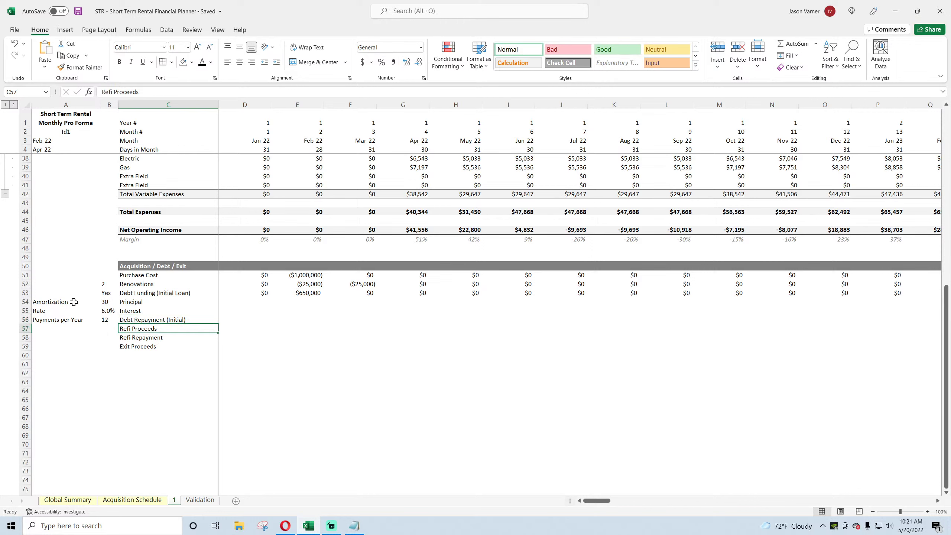
{"action": "left_click_drag", "start_coordinate": [74, 302], "coordinate": [106, 319]}
{"action": "left_click", "coordinate": [150, 330]}
{"action": "left_click", "coordinate": [106, 293]}
{"action": "left_click_drag", "start_coordinate": [330, 92], "coordinate": [102, 92]}
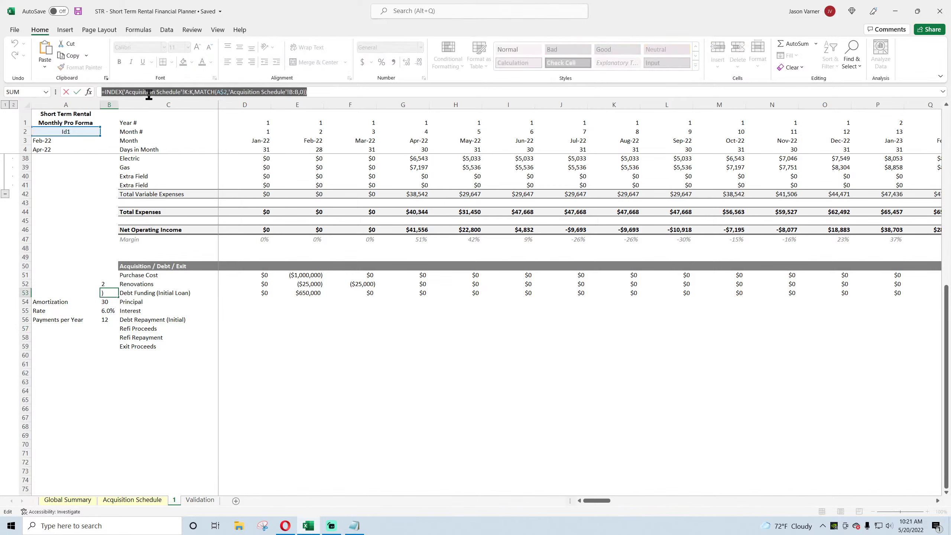
{"action": "right_click", "coordinate": [149, 93]}
{"action": "left_click", "coordinate": [180, 109]}
{"action": "key", "text": "Return"}
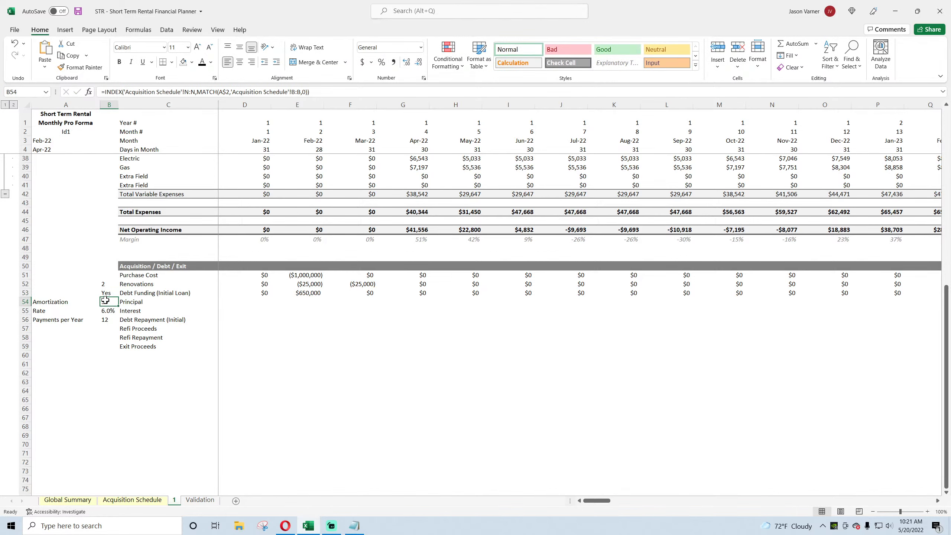
{"action": "right_click", "coordinate": [109, 327]}
{"action": "left_click", "coordinate": [125, 114]}
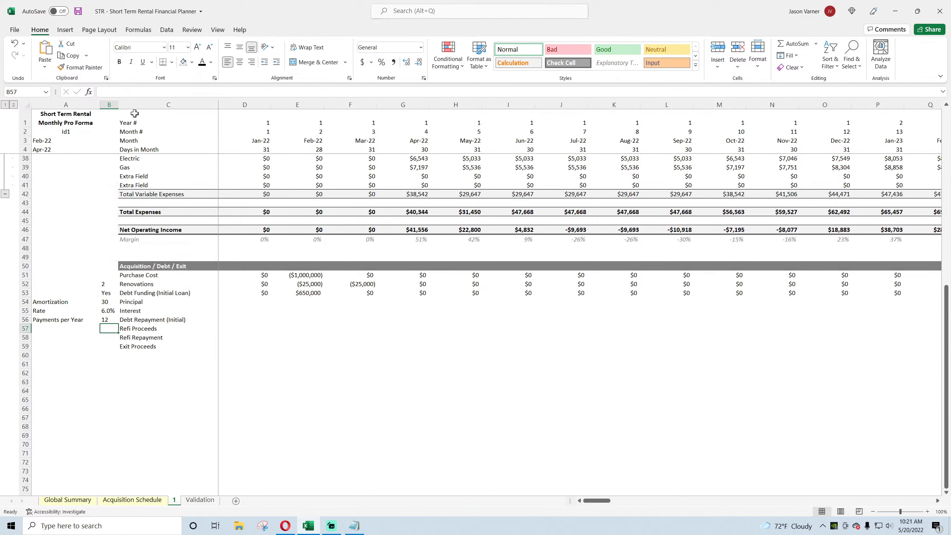
Change the B57 lookup to index Acquisition Schedule column Q:Q so it returns the Refi option.
{"action": "left_click", "coordinate": [127, 500]}
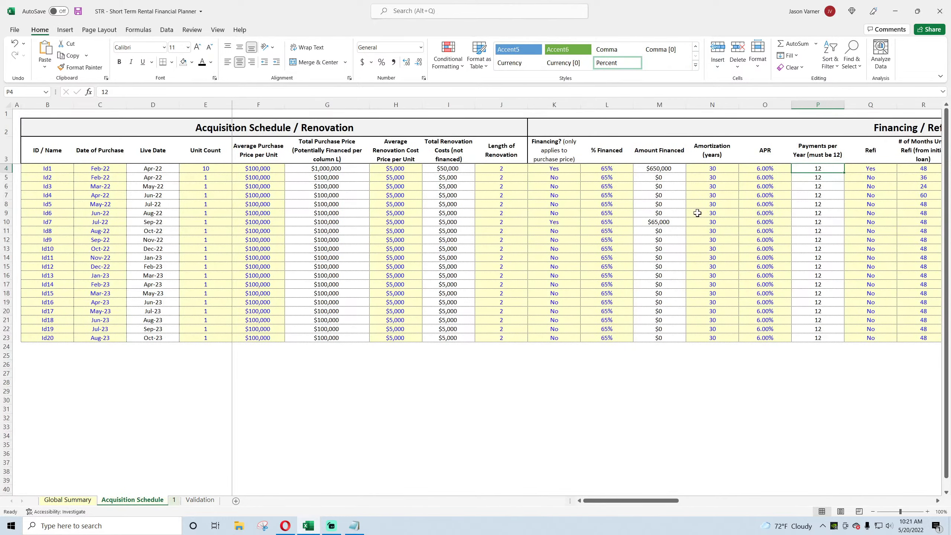
{"action": "left_click", "coordinate": [174, 499]}
{"action": "left_click", "coordinate": [190, 91]}
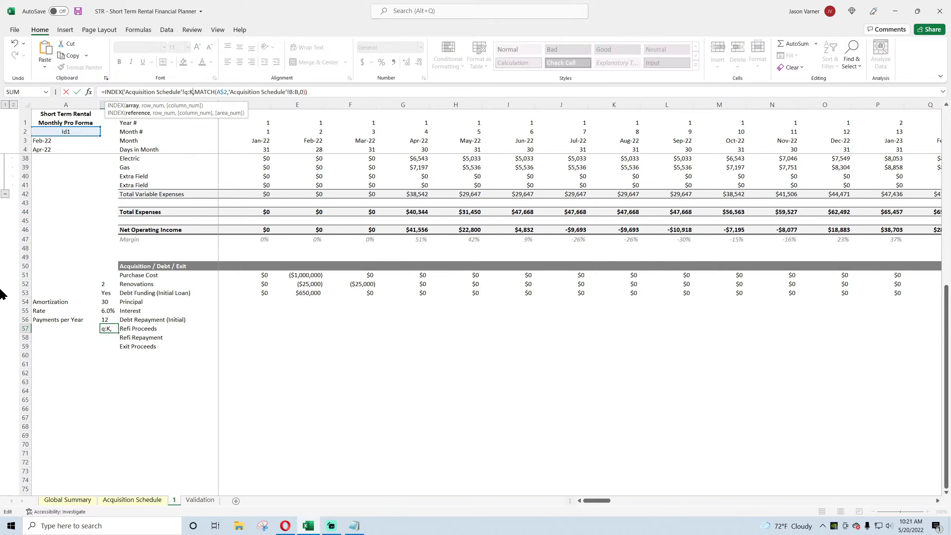
{"action": "key", "text": "Return"}
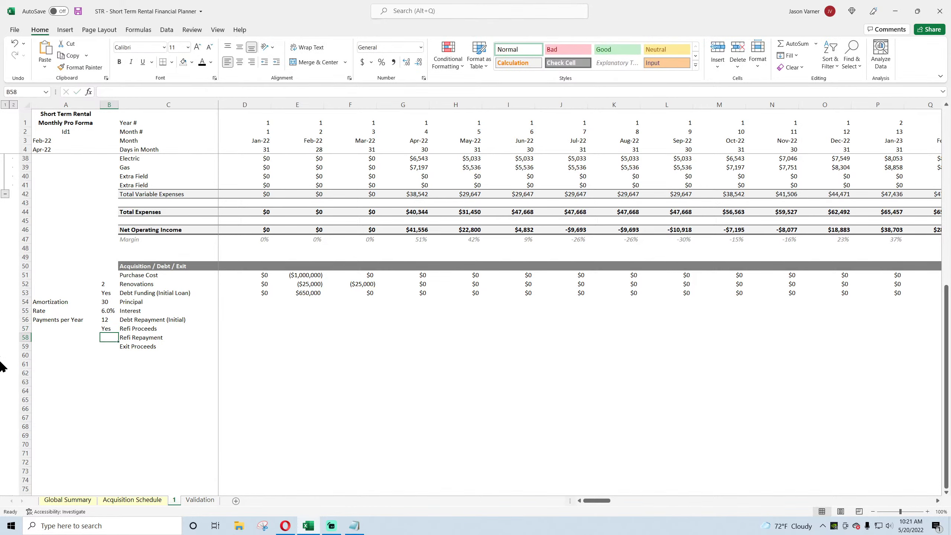
{"action": "left_click", "coordinate": [110, 329]}
Copy the Amortization, Rate and Payments per Year labels with their lookups in A54:B56.
{"action": "left_click_drag", "start_coordinate": [113, 302], "coordinate": [64, 319]}
{"action": "right_click", "coordinate": [64, 319]}
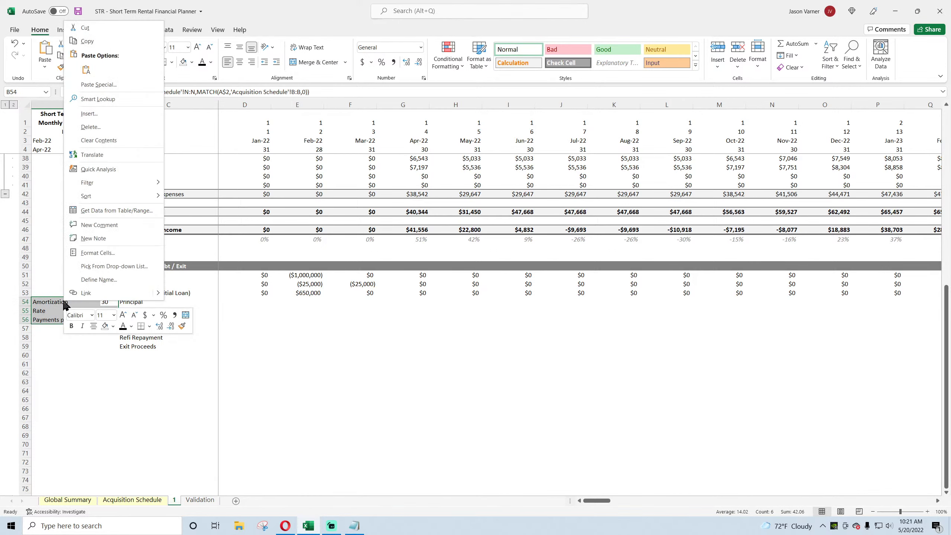
{"action": "left_click", "coordinate": [94, 41]}
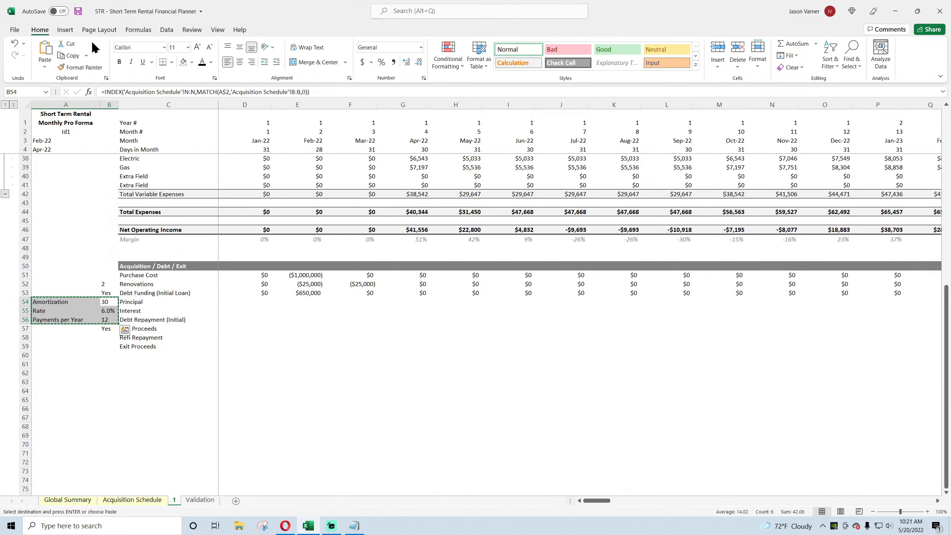
Paste the copied amortization, rate and payments-per-year block from A54:B56 into the cells starting at A58.
{"action": "right_click", "coordinate": [43, 337]}
{"action": "left_click", "coordinate": [65, 121]}
Examine the refinance inputs for Id1 on the Acquisition Schedule sheet, from months until refi through refi cap (columns R to W).
{"action": "left_click", "coordinate": [125, 500]}
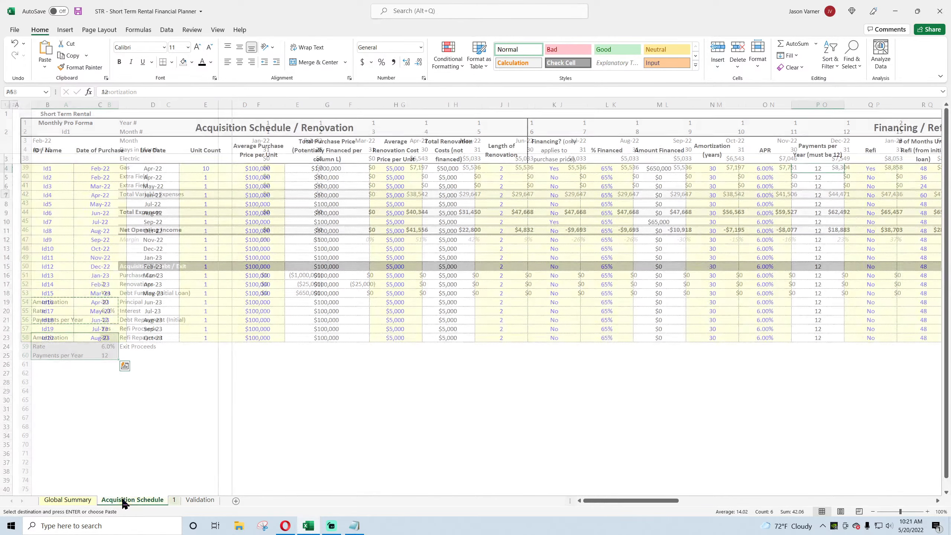
{"action": "left_click_drag", "start_coordinate": [630, 504], "coordinate": [681, 504]}
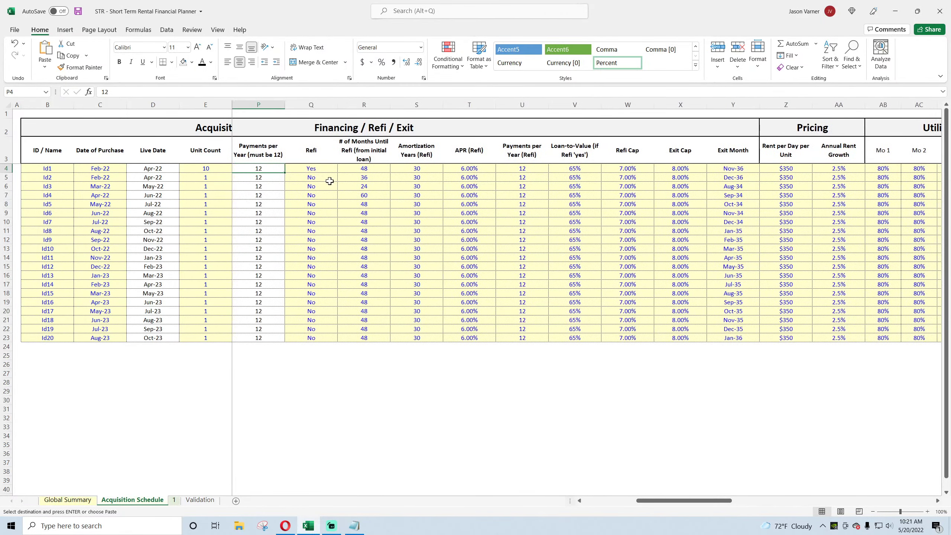
{"action": "left_click", "coordinate": [330, 181]}
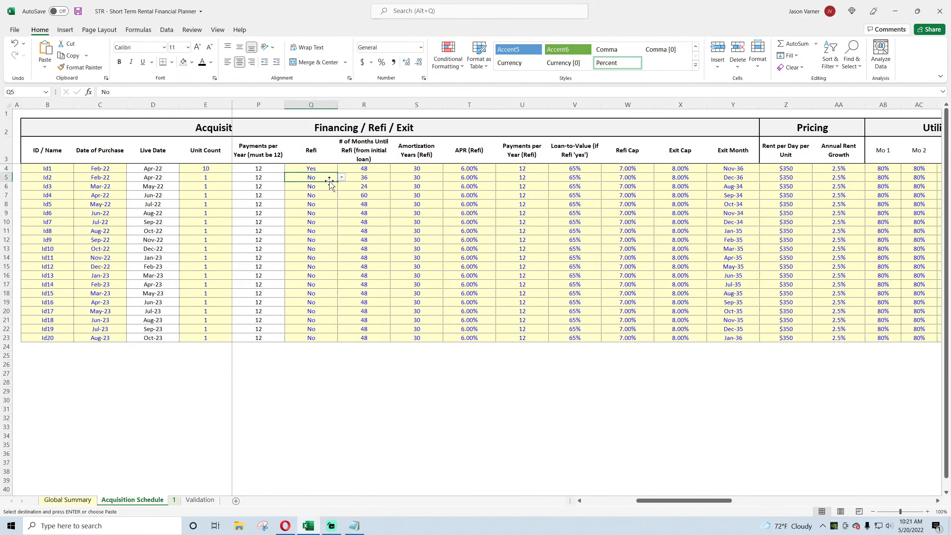
{"action": "left_click", "coordinate": [377, 169]}
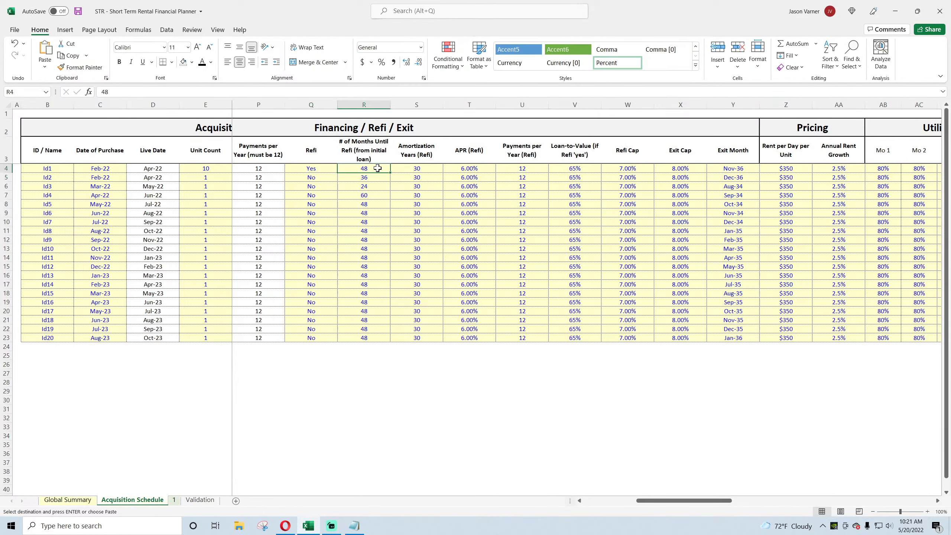
{"action": "left_click", "coordinate": [421, 170]}
{"action": "left_click", "coordinate": [480, 171]}
{"action": "left_click", "coordinate": [525, 170]}
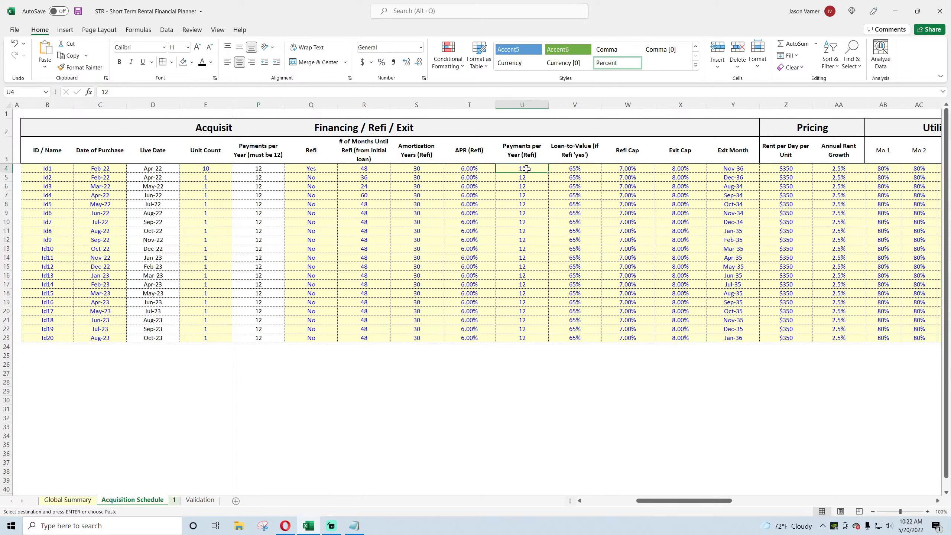
{"action": "left_click", "coordinate": [573, 170]}
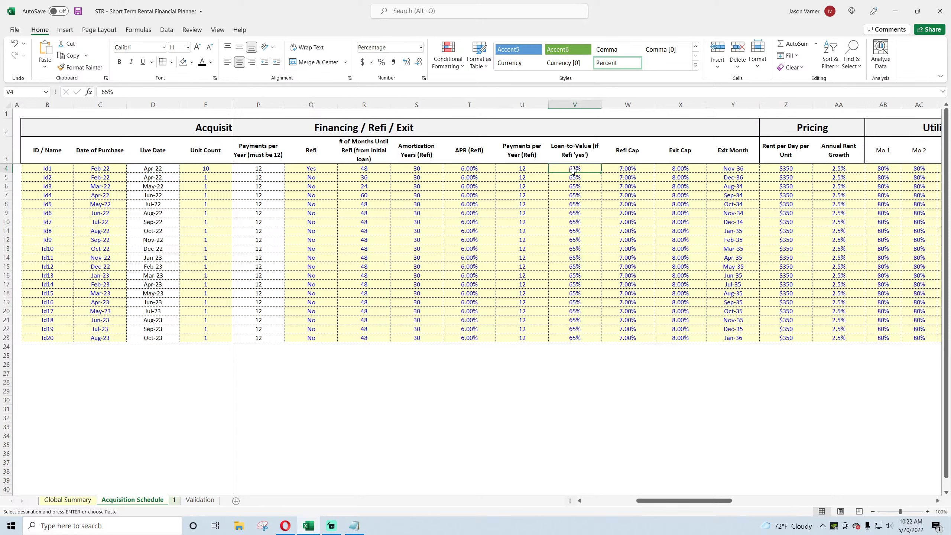
{"action": "left_click", "coordinate": [627, 171]}
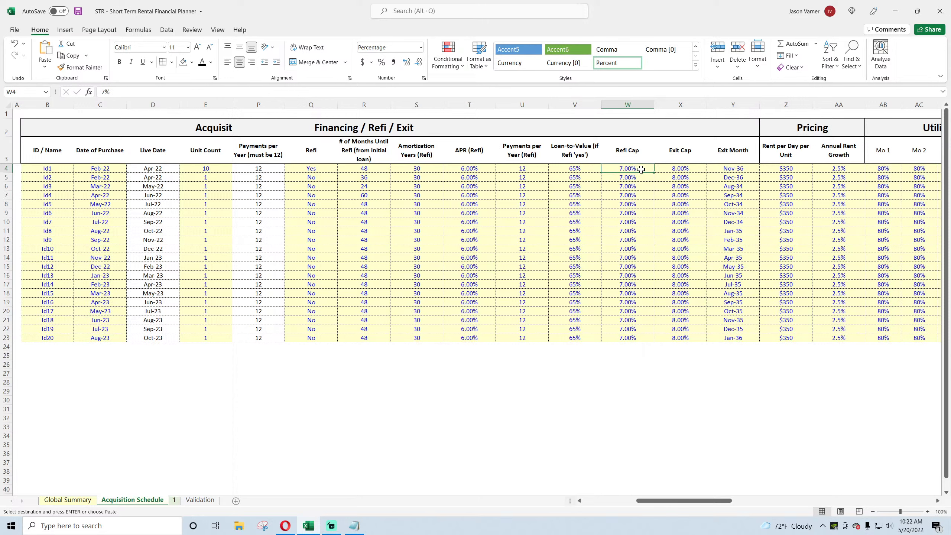
{"action": "left_click_drag", "start_coordinate": [639, 169], "coordinate": [377, 171]}
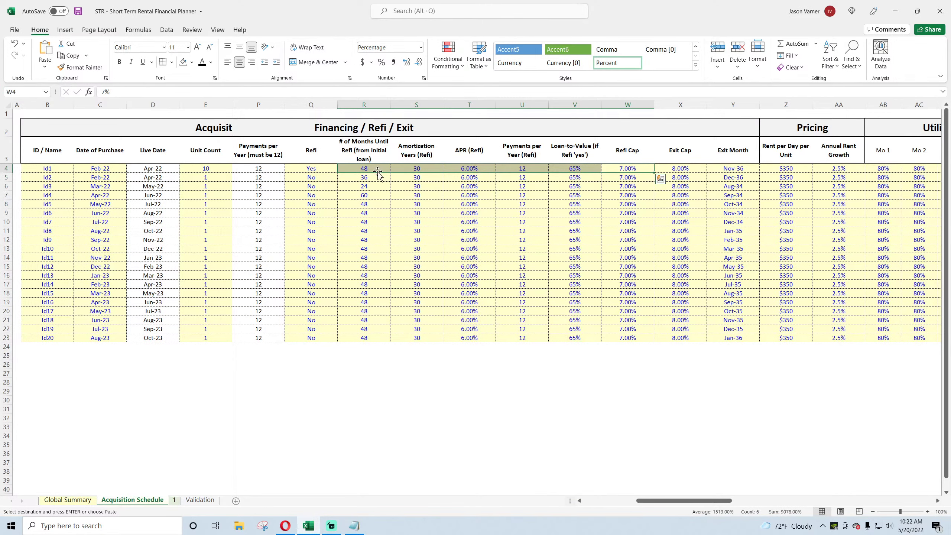
On sheet 1, fill the lookup formula in B58 down through B69.
{"action": "left_click", "coordinate": [174, 499]}
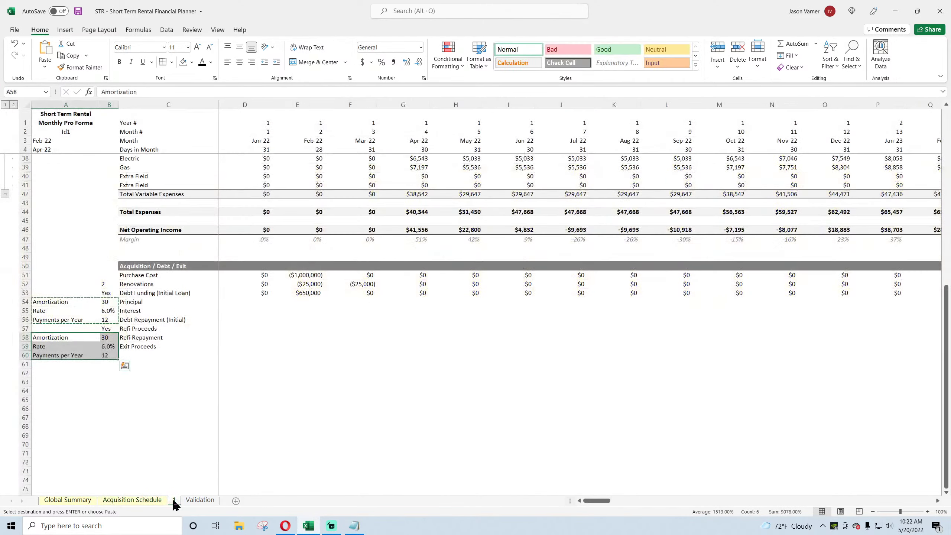
{"action": "left_click", "coordinate": [109, 338]}
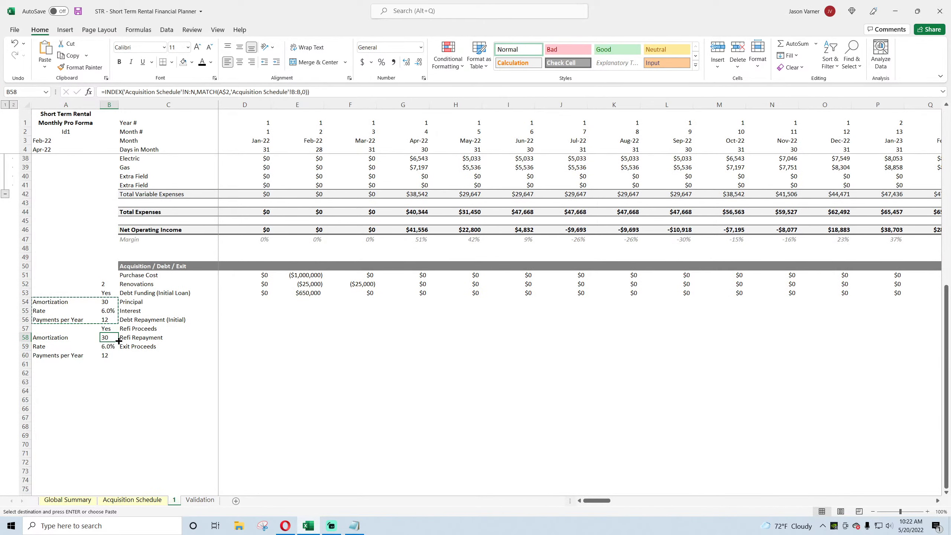
{"action": "key", "text": "shift+Down"}
{"action": "key", "text": "shift+Down"}
{"action": "key", "text": "shift+Down"}
{"action": "key", "text": "shift+Down"}
{"action": "key", "text": "shift+Down"}
{"action": "key", "text": "shift+Down"}
{"action": "key", "text": "shift+Down"}
{"action": "key", "text": "shift+Down"}
{"action": "key", "text": "shift+Down"}
{"action": "key", "text": "shift+Down"}
{"action": "key", "text": "shift+Down"}
{"action": "key", "text": "ctrl+d"}
Change the INDEX range in B58's formula to column R:R of the Acquisition Schedule.
{"action": "left_click", "coordinate": [107, 338]}
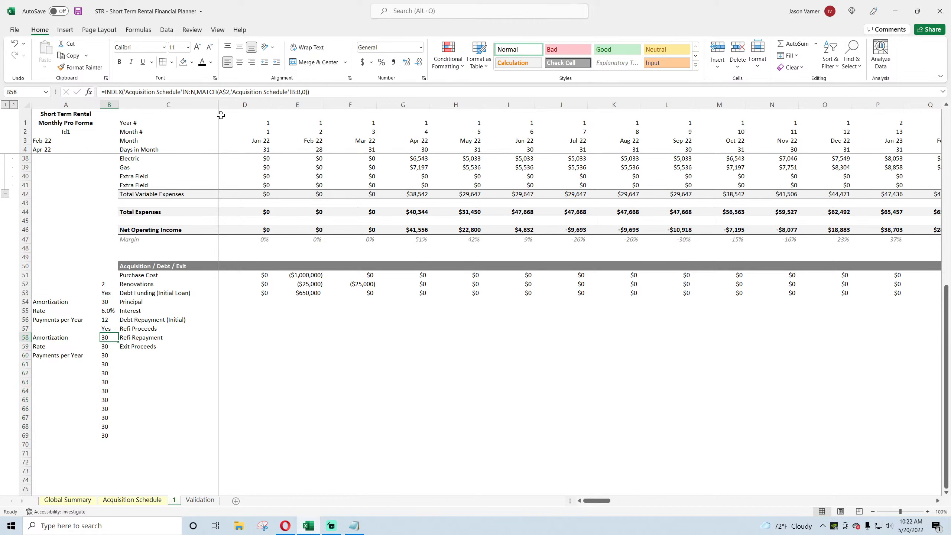
{"action": "left_click", "coordinate": [193, 92]}
{"action": "key", "text": "BackSpace"}
{"action": "key", "text": "BackSpace"}
{"action": "key", "text": "BackSpace"}
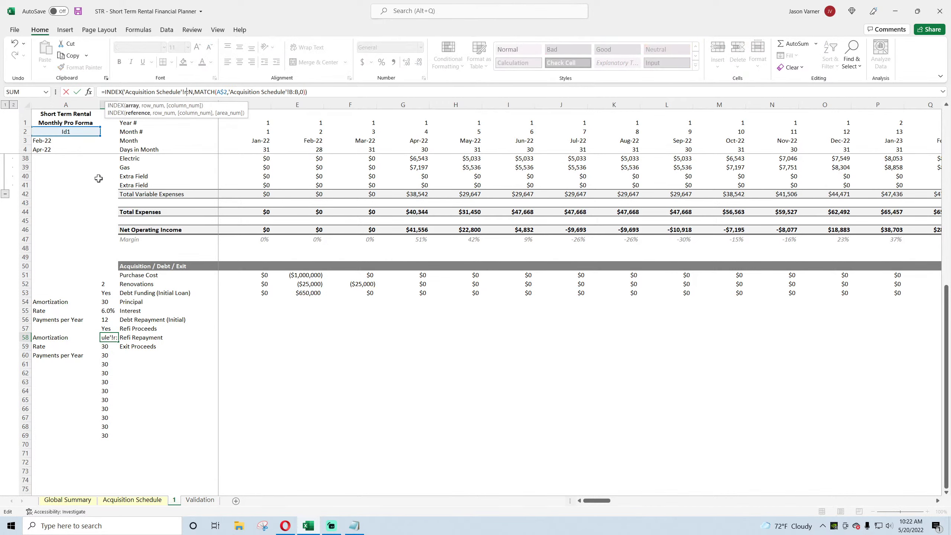
{"action": "type", "text": "r:r"}
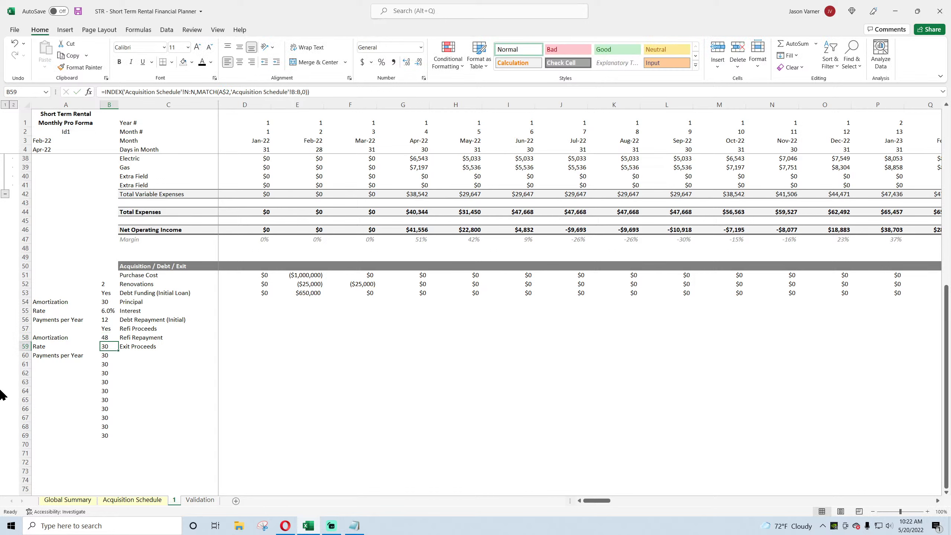
Change the INDEX range in B59's formula to column S:S of the Acquisition Schedule.
{"action": "left_click", "coordinate": [188, 92]}
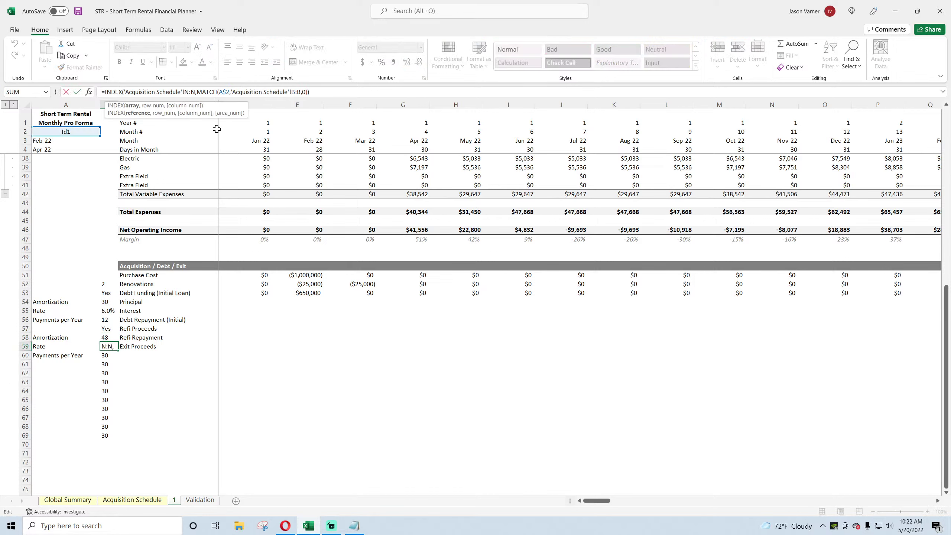
{"action": "key", "text": "BackSpace"}
{"action": "type", "text": "s"}
{"action": "key", "text": "BackSpace"}
{"action": "type", "text": "N"}
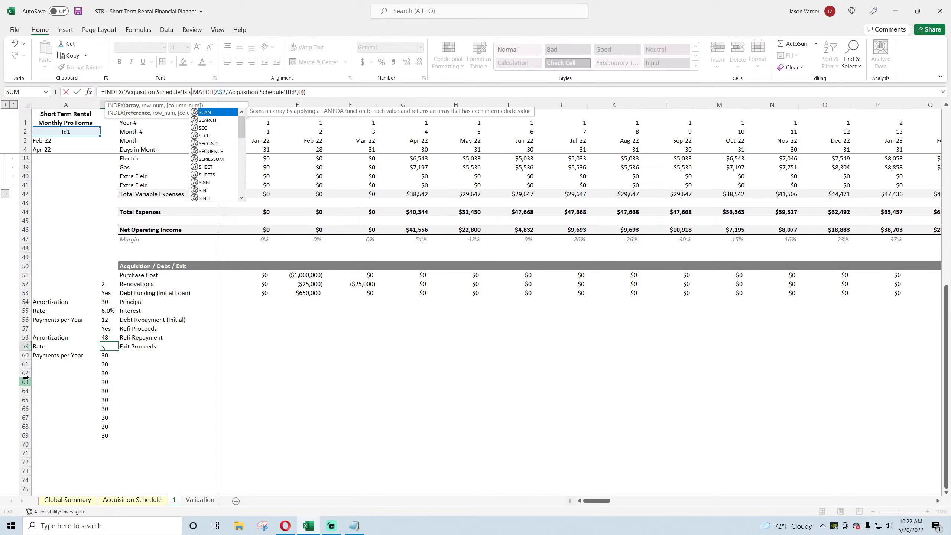
{"action": "key", "text": "Return"}
Change the INDEX range in B60's formula to column T:T of the Acquisition Schedule.
{"action": "left_click", "coordinate": [189, 92]}
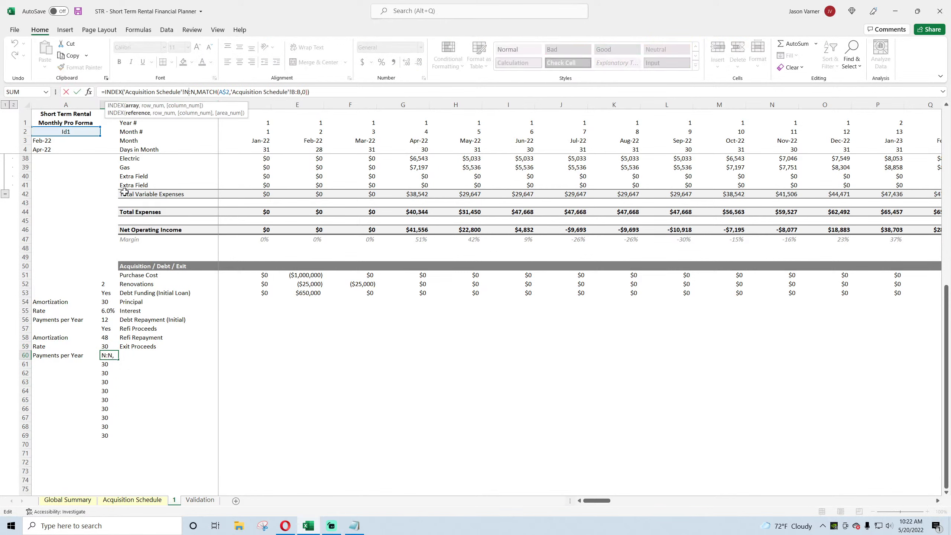
{"action": "key", "text": "BackSpace"}
{"action": "type", "text": "t"}
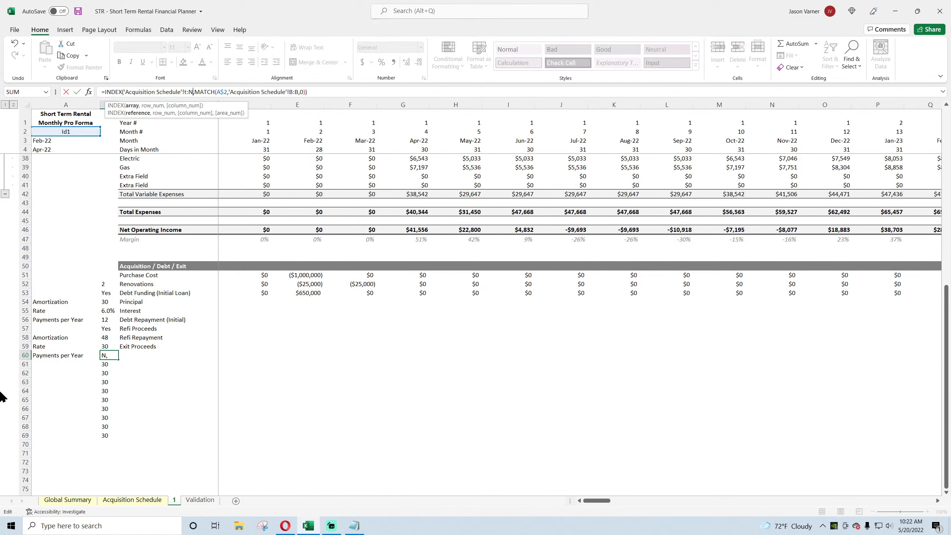
{"action": "key", "text": "BackSpace"}
{"action": "type", "text": "t"}
{"action": "key", "text": "Return"}
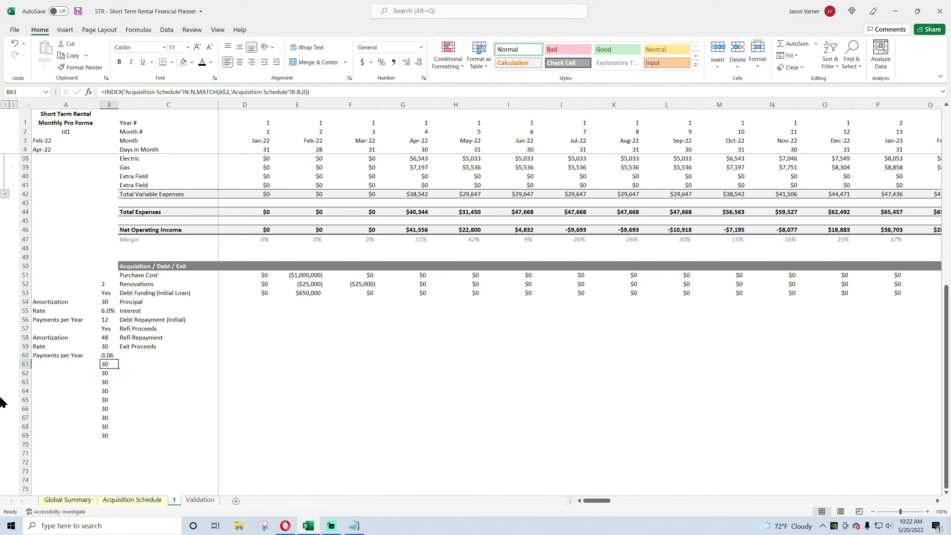
Set the INDEX ranges in B61 and B62 to Acquisition Schedule columns U:U and V:V respectively.
{"action": "left_click", "coordinate": [189, 92]}
{"action": "key", "text": "BackSpace"}
{"action": "type", "text": "u"}
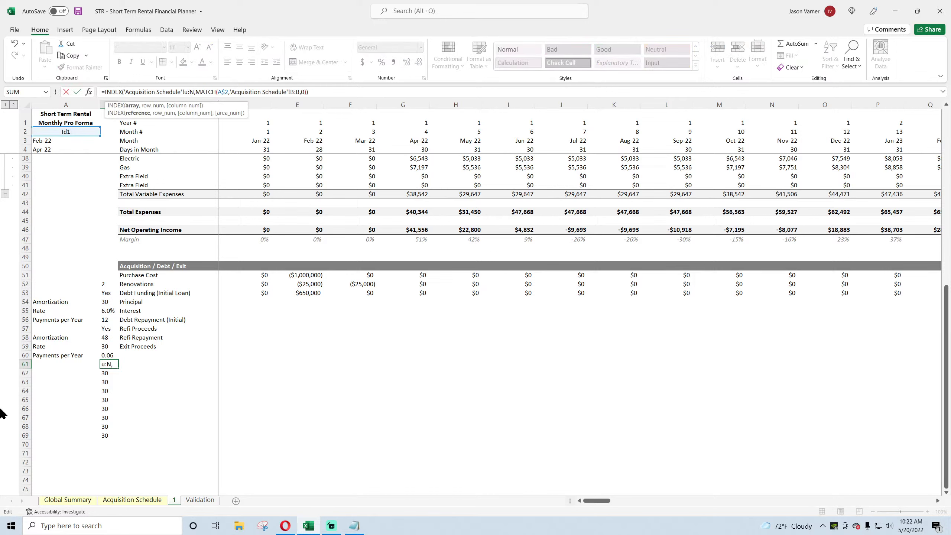
{"action": "key", "text": "Return"}
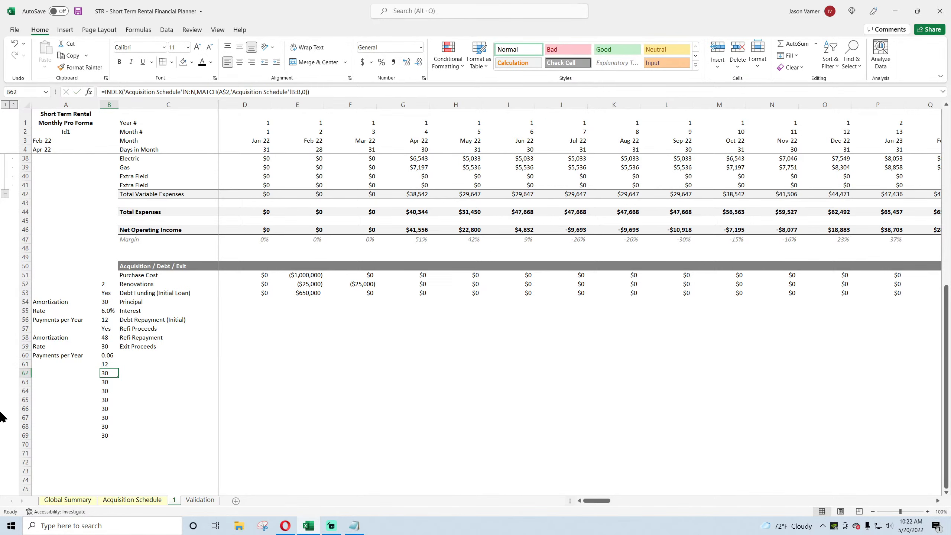
{"action": "left_click", "coordinate": [189, 92]}
{"action": "key", "text": "BackSpace"}
{"action": "type", "text": "v"}
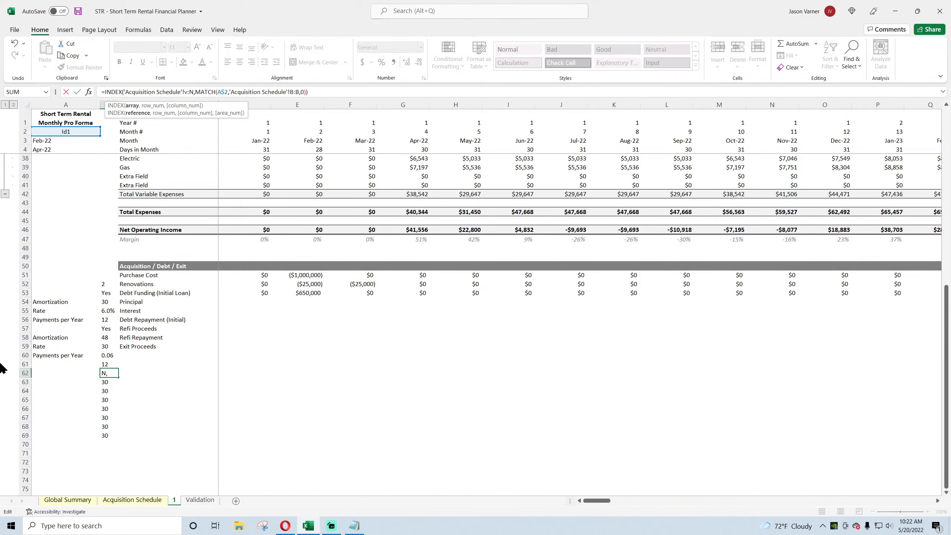
{"action": "key", "text": "Return"}
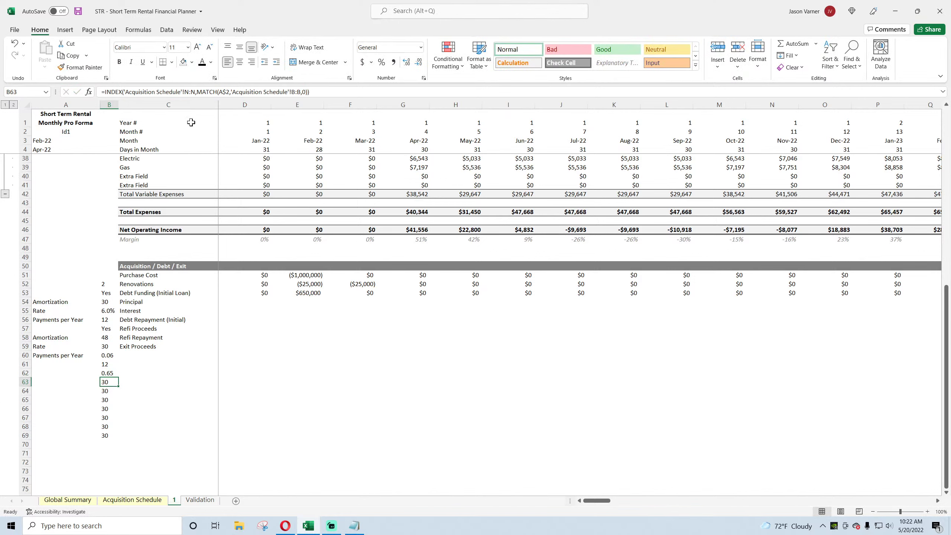
Change the INDEX range in B63's formula to column W:W of the Acquisition Schedule.
{"action": "left_click", "coordinate": [189, 92]}
{"action": "key", "text": "BackSpace"}
{"action": "type", "text": "w"}
{"action": "key", "text": "Right"}
{"action": "key", "text": "Right"}
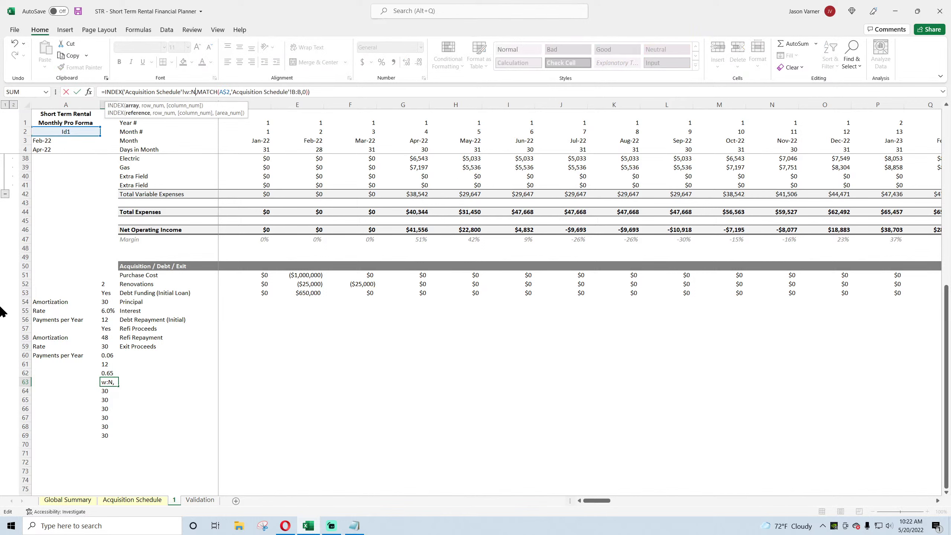
{"action": "key", "text": "BackSpace"}
{"action": "type", "text": "w"}
{"action": "key", "text": "Return"}
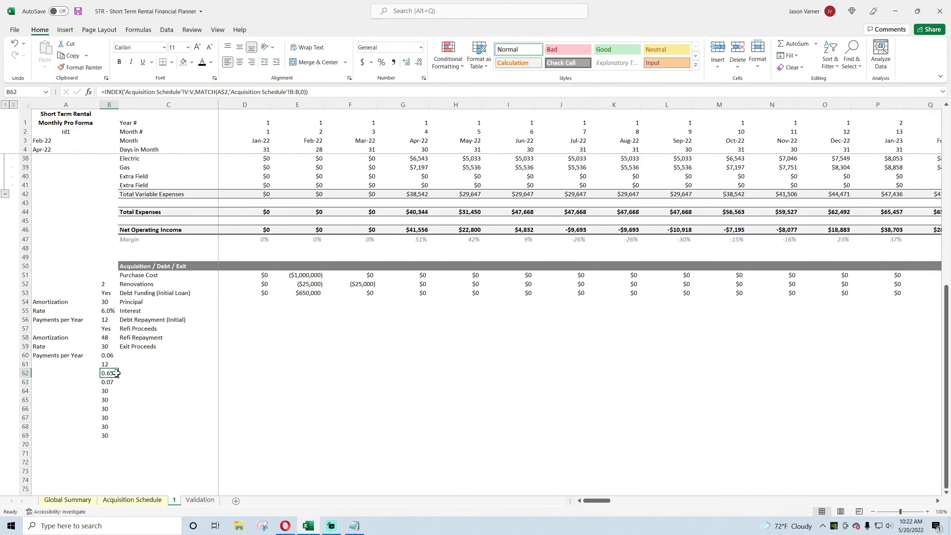
Format B60, B62 and B63 as percentages with one decimal place and auto-fit the width of column B.
{"action": "left_click_drag", "start_coordinate": [116, 372], "coordinate": [114, 382]}
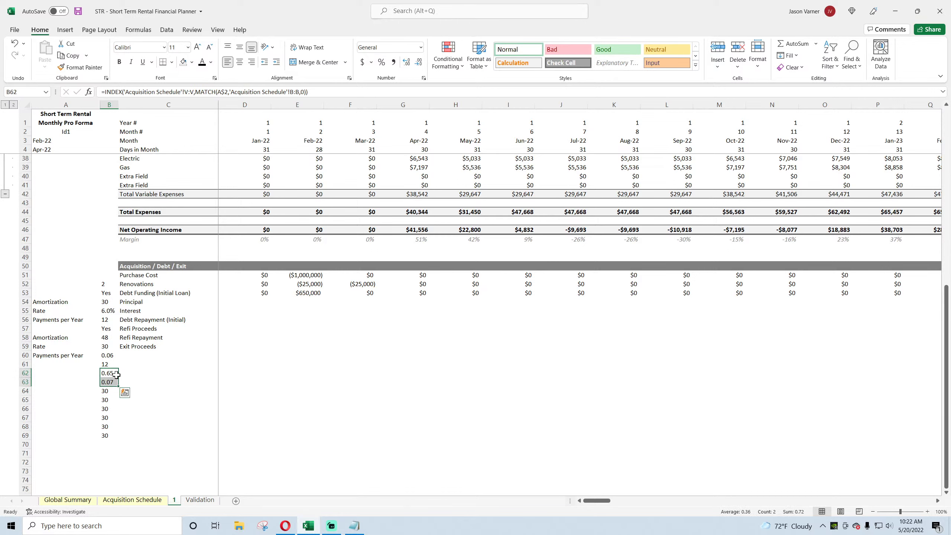
{"action": "left_click", "coordinate": [106, 356], "text": "ctrl"}
{"action": "left_click", "coordinate": [423, 78]}
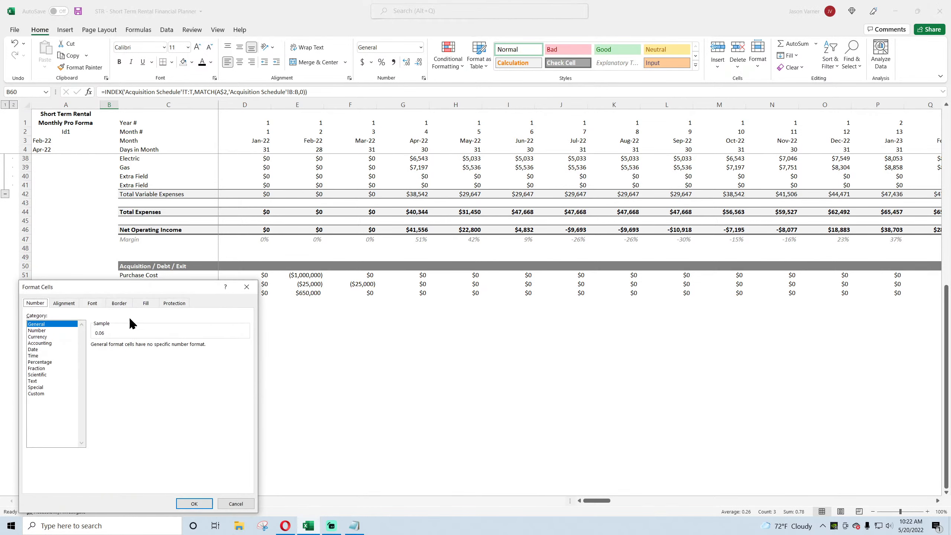
{"action": "left_click", "coordinate": [42, 362]}
{"action": "left_click", "coordinate": [152, 348]}
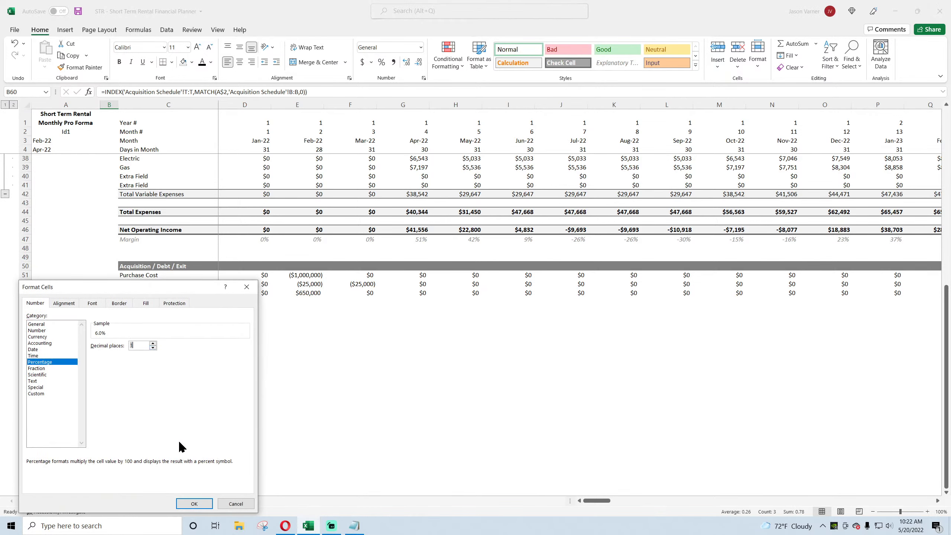
{"action": "left_click", "coordinate": [194, 503]}
{"action": "left_click", "coordinate": [140, 221]}
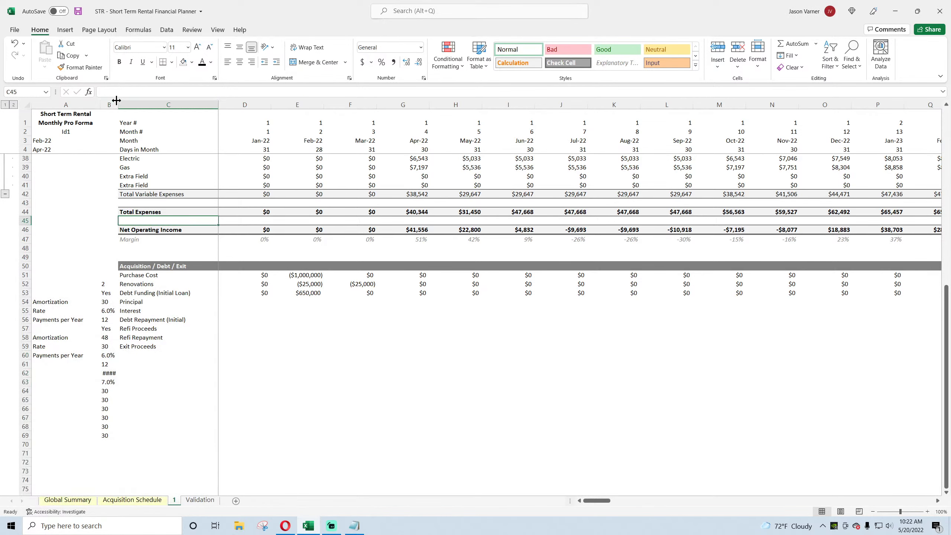
{"action": "double_click", "coordinate": [118, 105]}
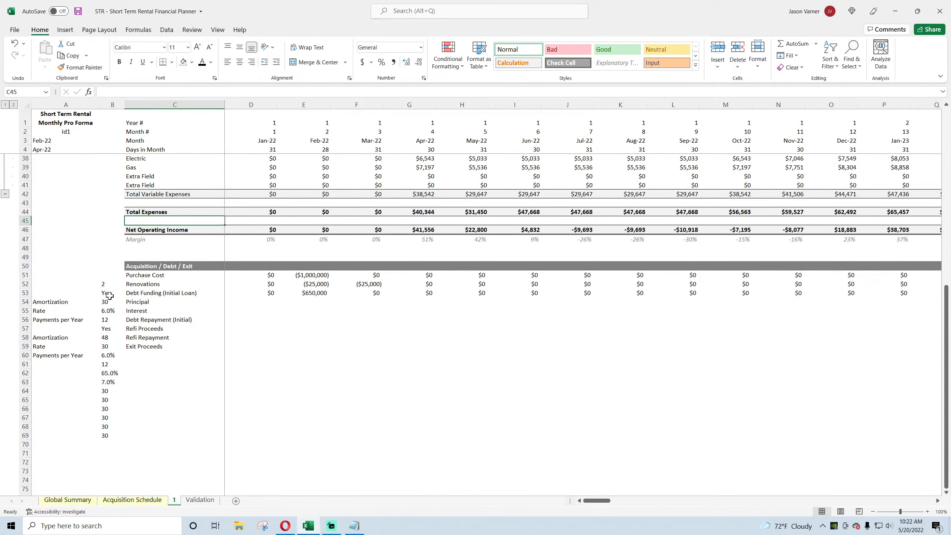
Move the second set of Amortization, Rate and Payments per Year labels down one row to A59:A61.
{"action": "left_click", "coordinate": [108, 284]}
{"action": "left_click", "coordinate": [54, 304]}
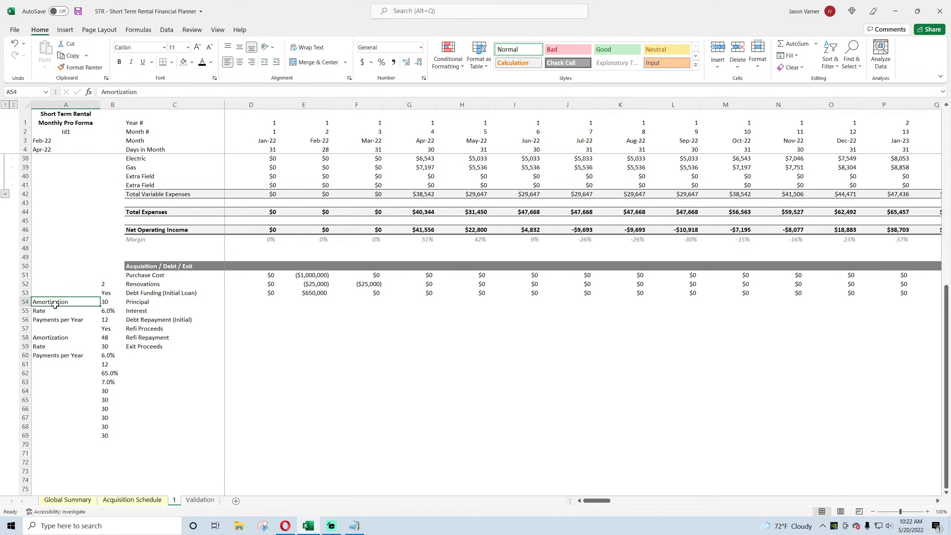
{"action": "left_click", "coordinate": [64, 308]}
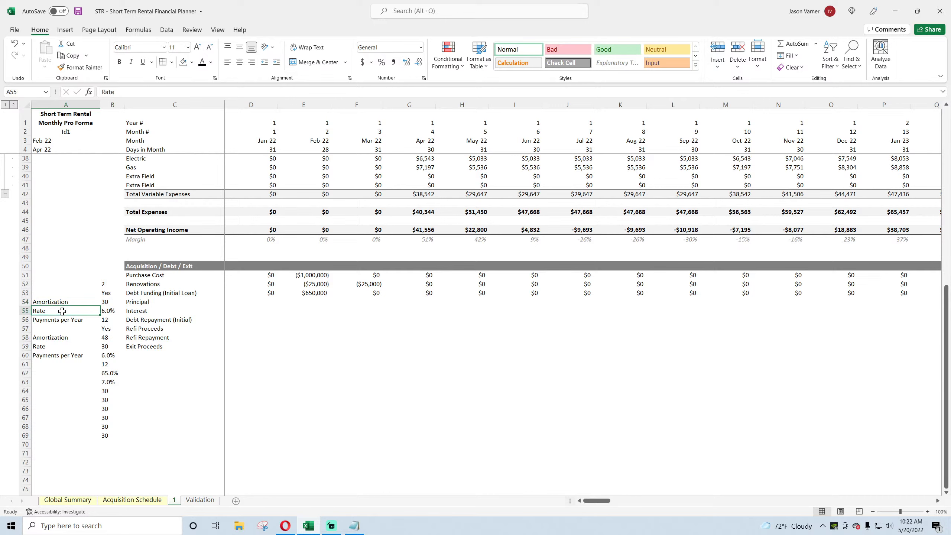
{"action": "left_click", "coordinate": [113, 330]}
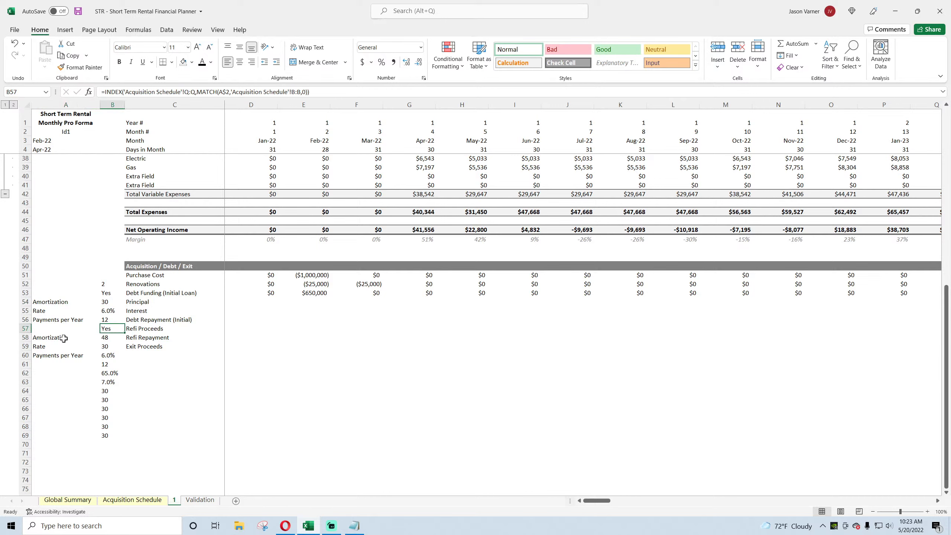
{"action": "left_click_drag", "start_coordinate": [63, 339], "coordinate": [63, 366]}
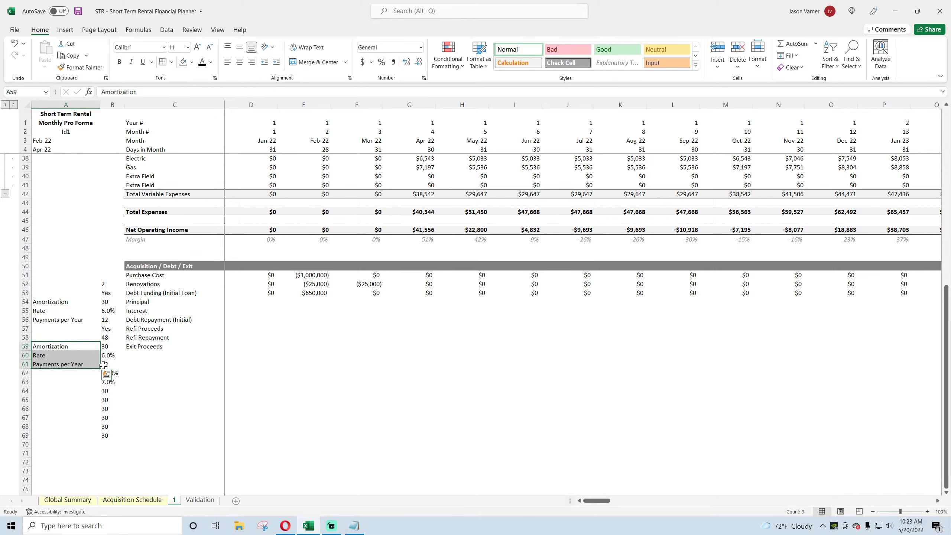
Label cell A58 beside the refinance month lookup as "Refi Month".
{"action": "left_click", "coordinate": [106, 328]}
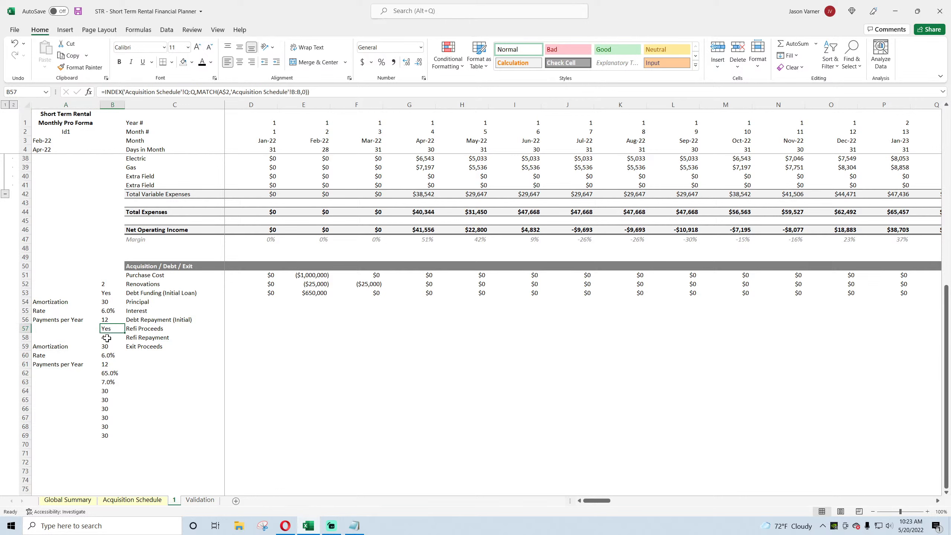
{"action": "left_click", "coordinate": [107, 338]}
{"action": "left_click", "coordinate": [49, 339]}
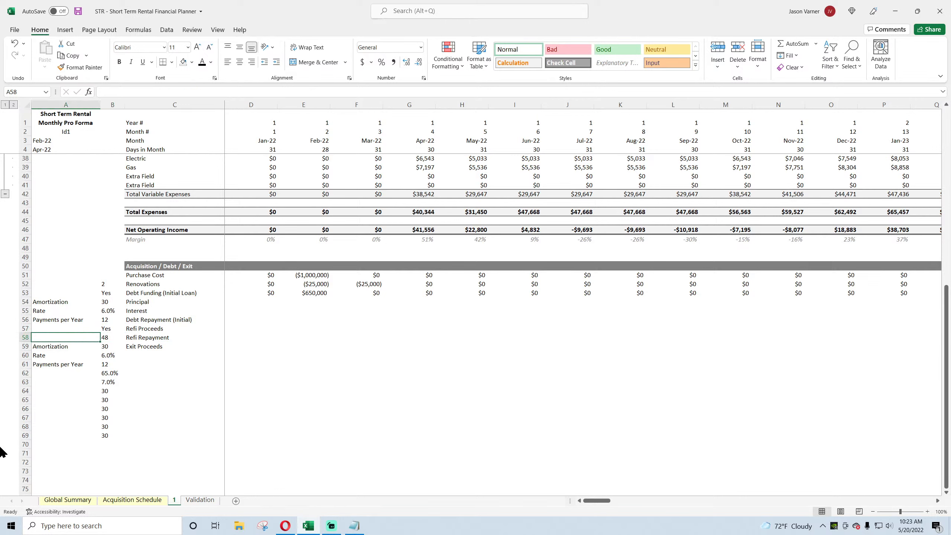
{"action": "type", "text": "Refi"}
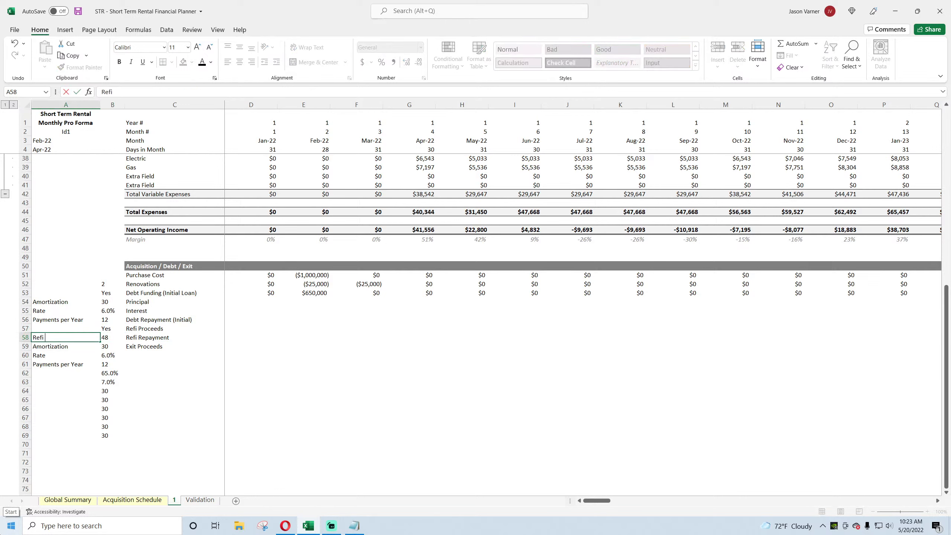
{"action": "type", "text": " Month"}
{"action": "key", "text": "Return"}
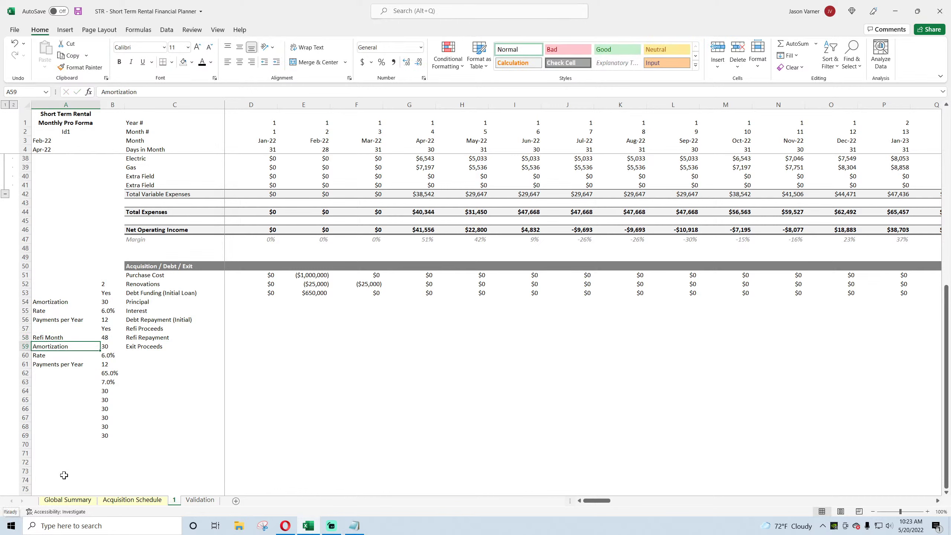
Label A62 as "LTV" and A63 as "Cap Rate for Refi Value", and clear the leftover lookups in B64:B69.
{"action": "left_click", "coordinate": [70, 374]}
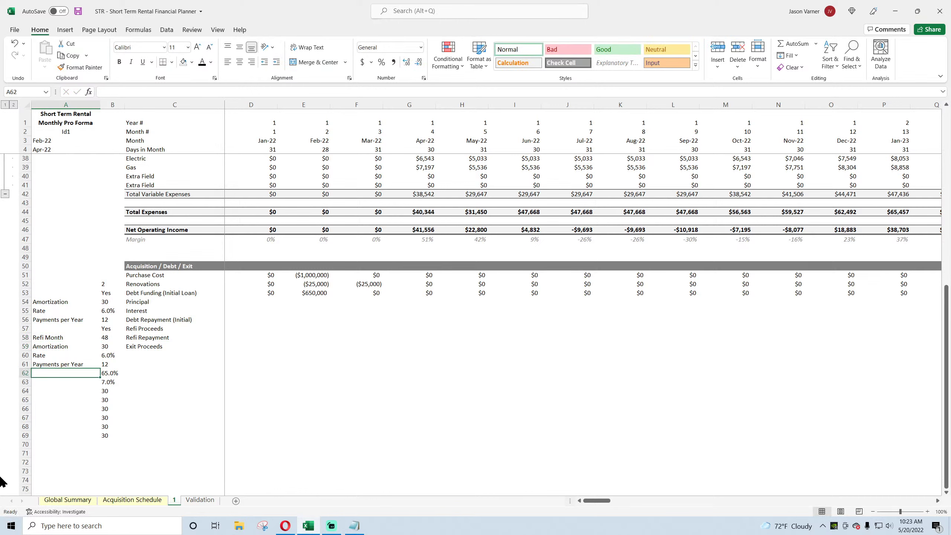
{"action": "type", "text": "LTV"}
{"action": "key", "text": "Return"}
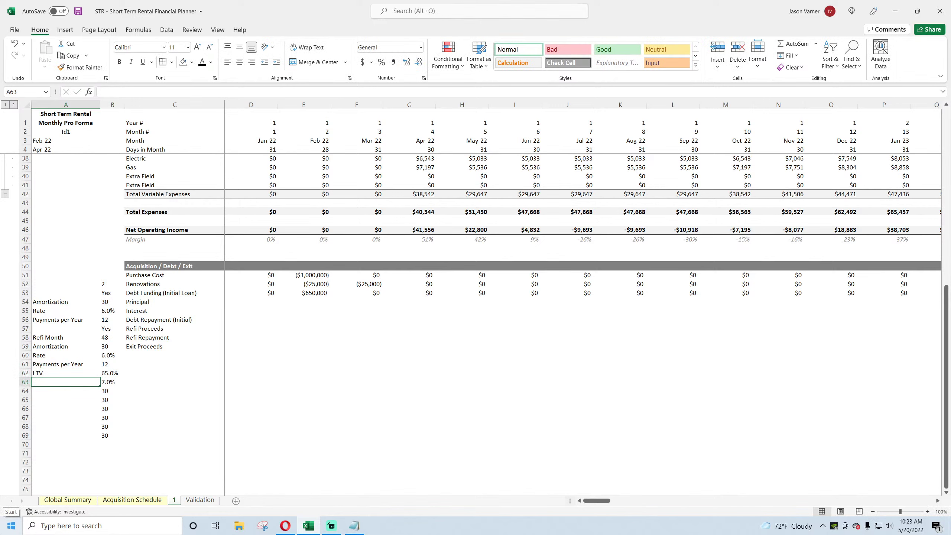
{"action": "type", "text": "Cap Rate for R"}
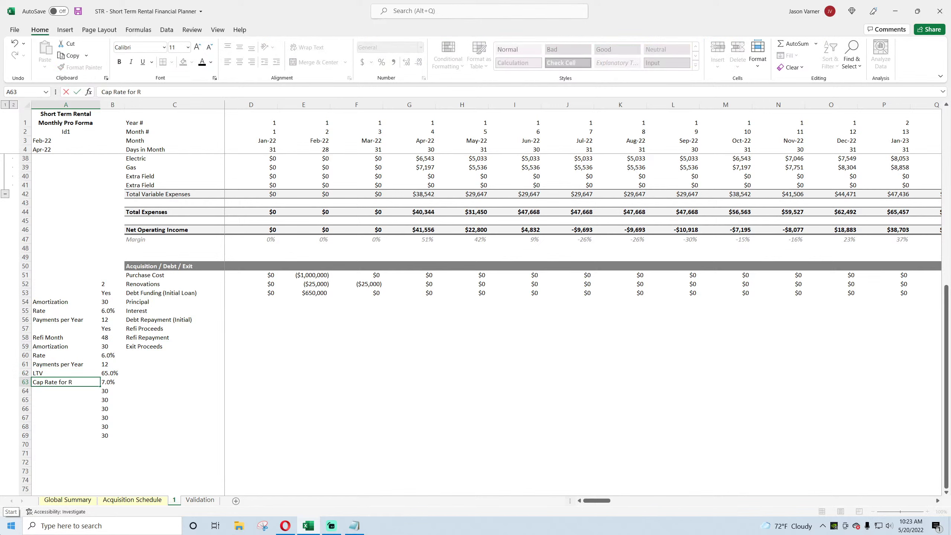
{"action": "type", "text": "efi Value"}
{"action": "key", "text": "Return"}
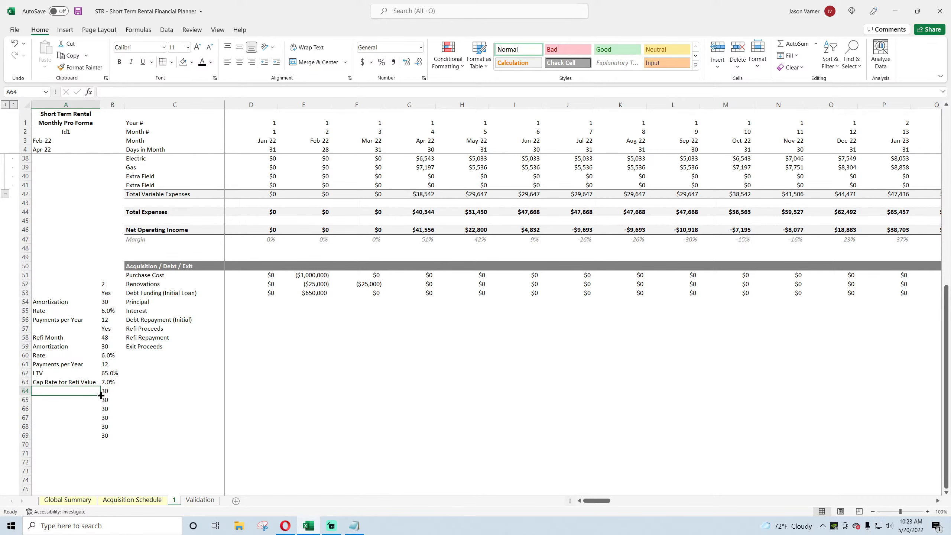
{"action": "left_click_drag", "start_coordinate": [100, 394], "coordinate": [126, 474]}
Check the Refi Cap column heading in the Acquisition Schedule and change the label in A63 of sheet 1 to "Refi Cap".
{"action": "left_click", "coordinate": [156, 498]}
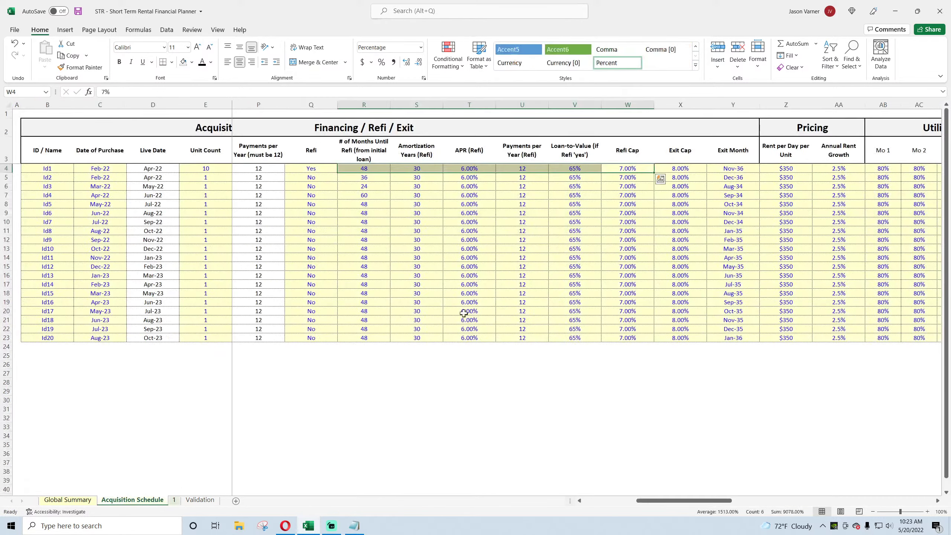
{"action": "left_click", "coordinate": [627, 169]}
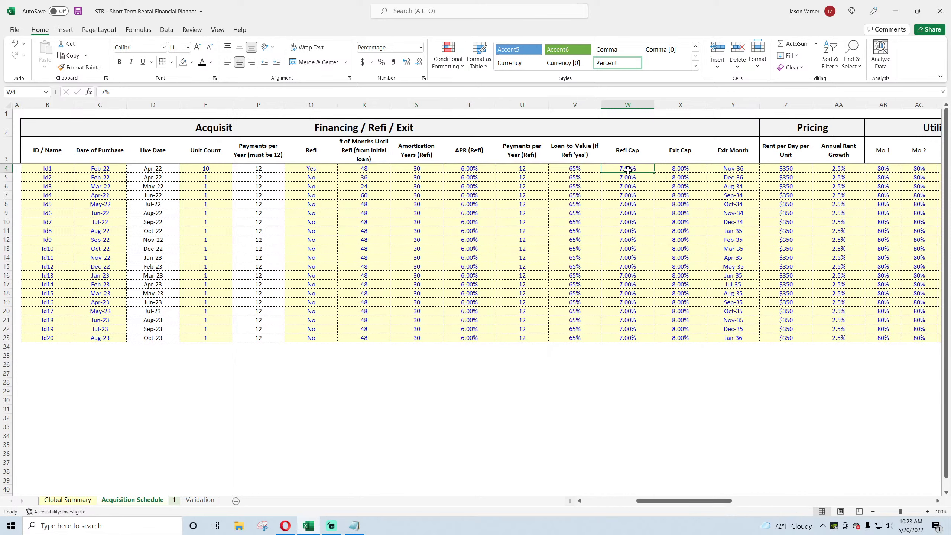
{"action": "left_click", "coordinate": [174, 500]}
{"action": "left_click", "coordinate": [64, 381]}
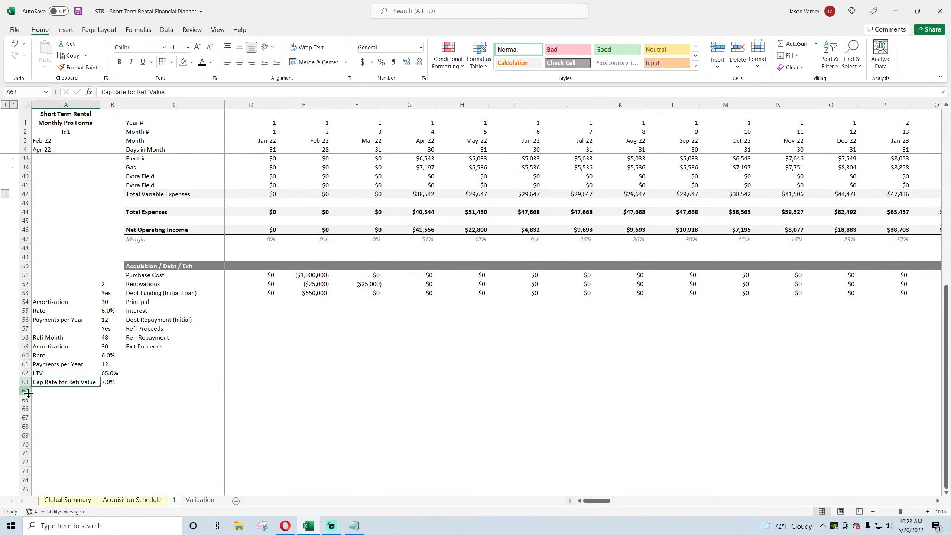
{"action": "type", "text": "refi Month"}
{"action": "key", "text": "BackSpace"}
{"action": "type", "text": "Refi Cap"}
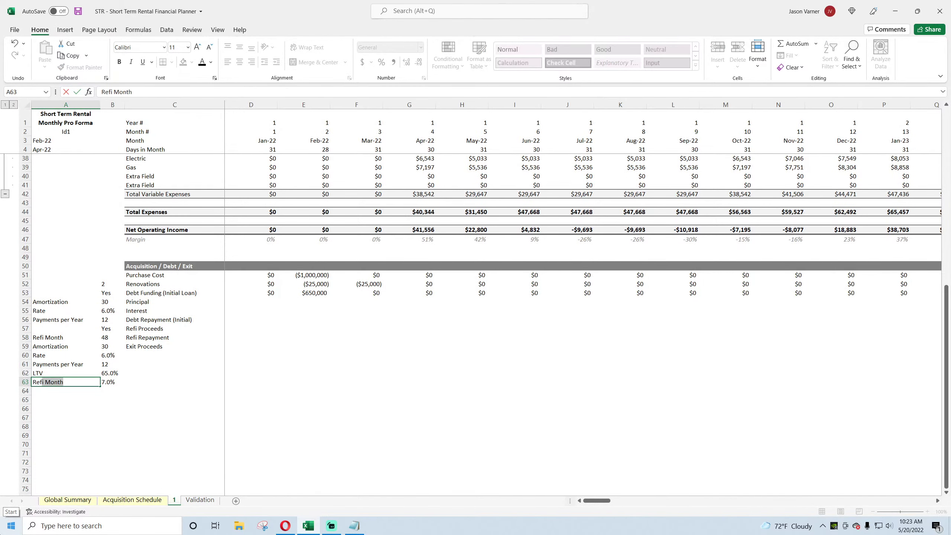
{"action": "key", "text": "Return"}
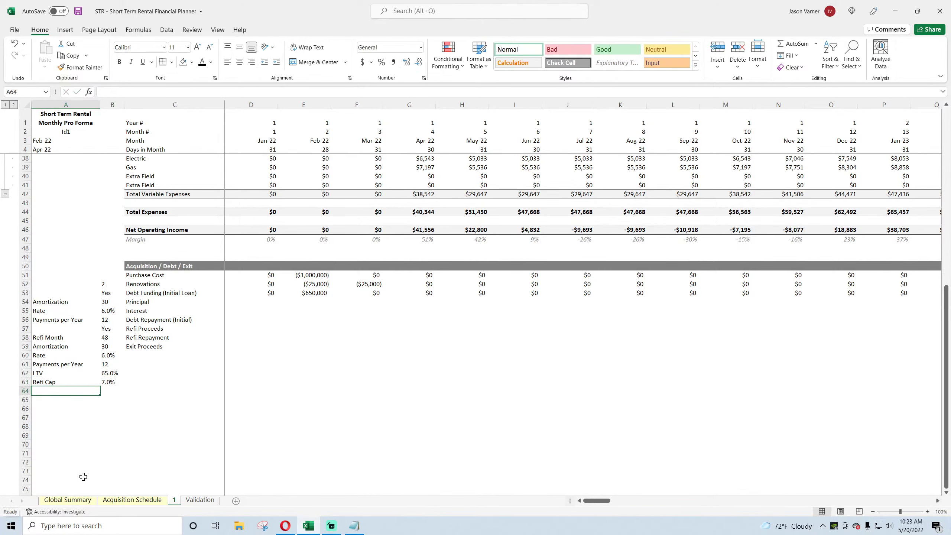
Save the workbook after reviewing the refinance inputs in A58:B63.
{"action": "left_click_drag", "start_coordinate": [57, 337], "coordinate": [109, 382]}
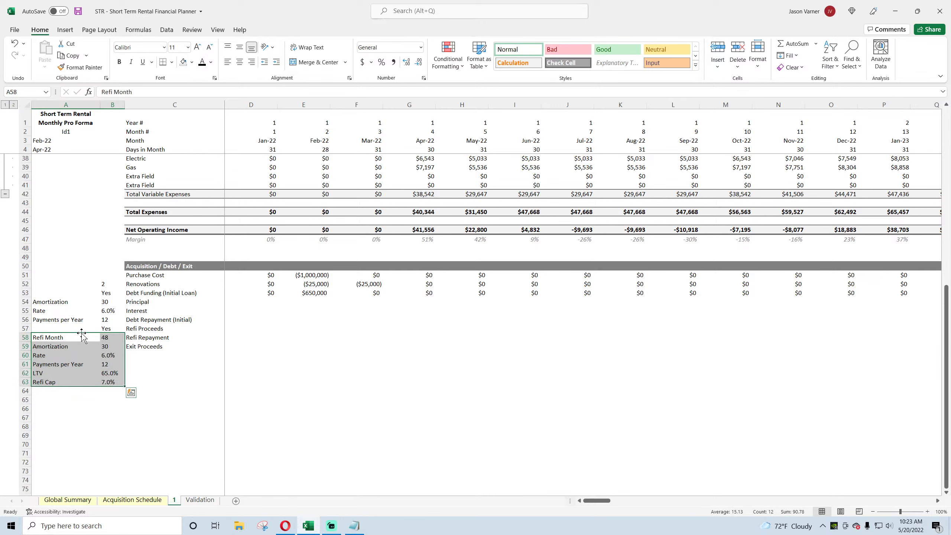
{"action": "left_click", "coordinate": [76, 327]}
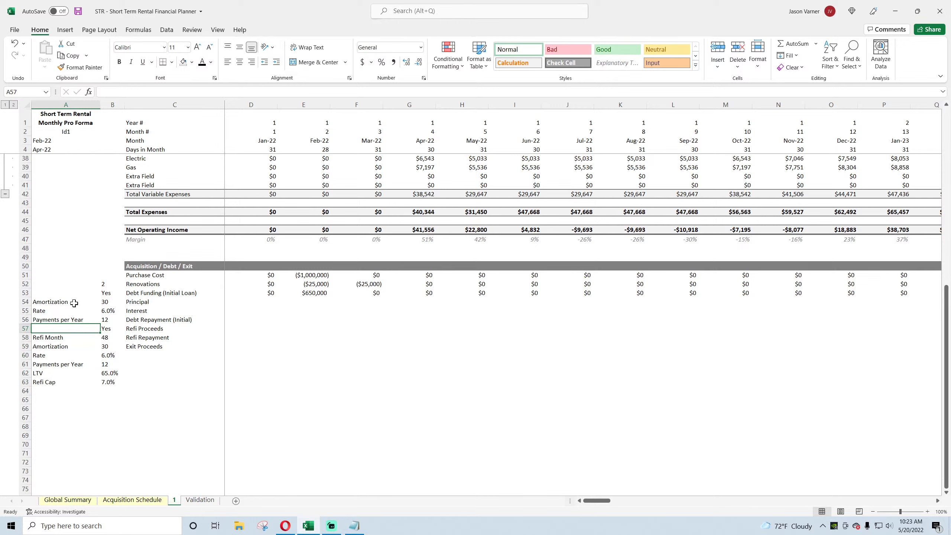
{"action": "left_click", "coordinate": [78, 11]}
{"action": "left_click", "coordinate": [142, 313]}
{"action": "left_click", "coordinate": [146, 275]}
{"action": "left_click", "coordinate": [140, 353]}
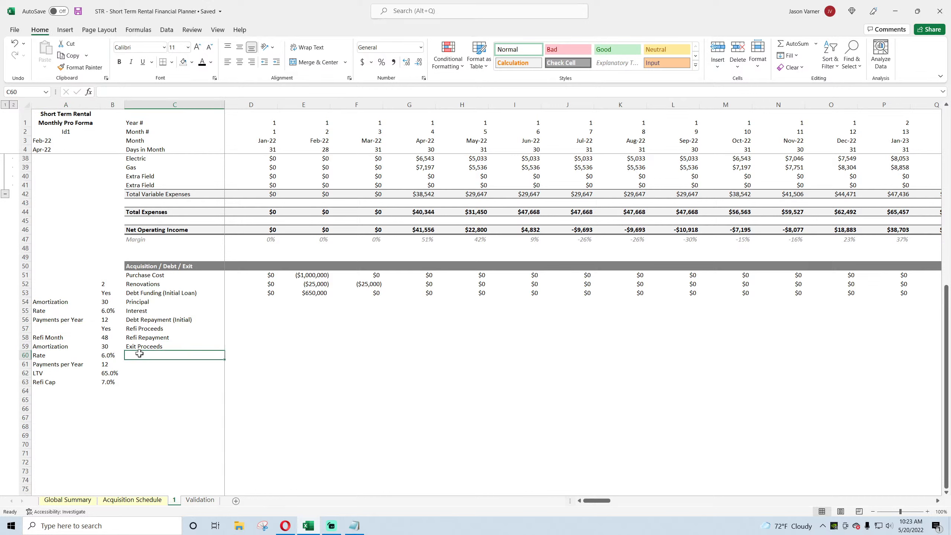
{"action": "left_click", "coordinate": [144, 318]}
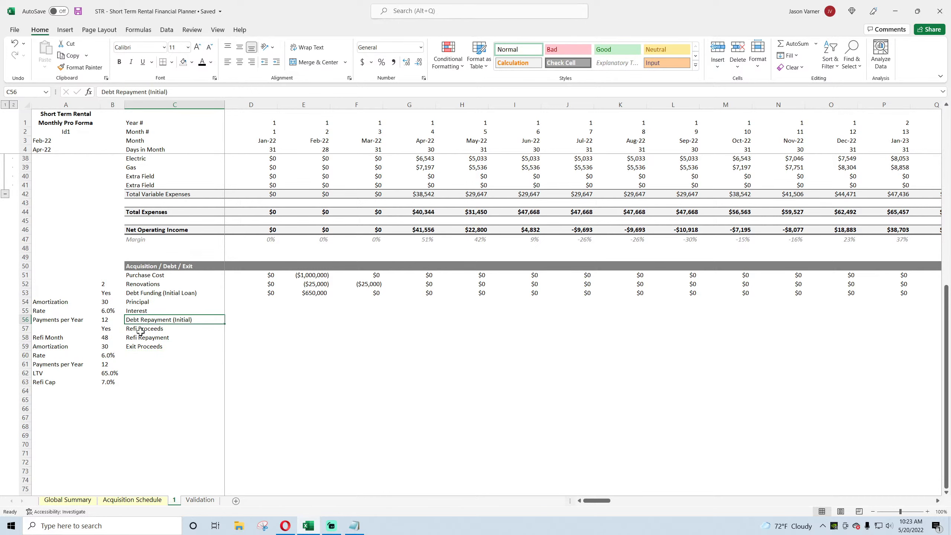
Insert a row above Refi Proceeds and label its C57 cell "Refi Month".
{"action": "left_click", "coordinate": [140, 329]}
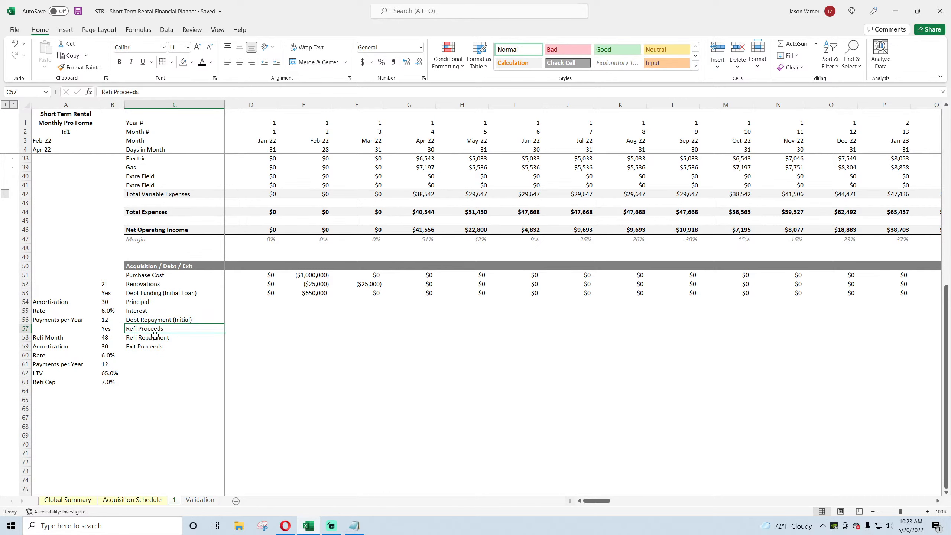
{"action": "right_click", "coordinate": [26, 329]}
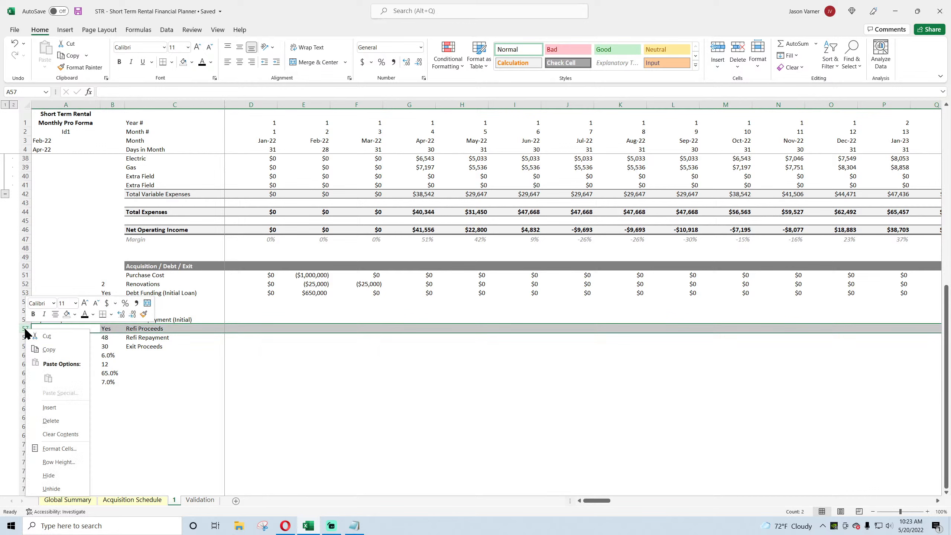
{"action": "left_click", "coordinate": [49, 407]}
{"action": "left_click", "coordinate": [156, 328]}
{"action": "type", "text": "Refi Month"}
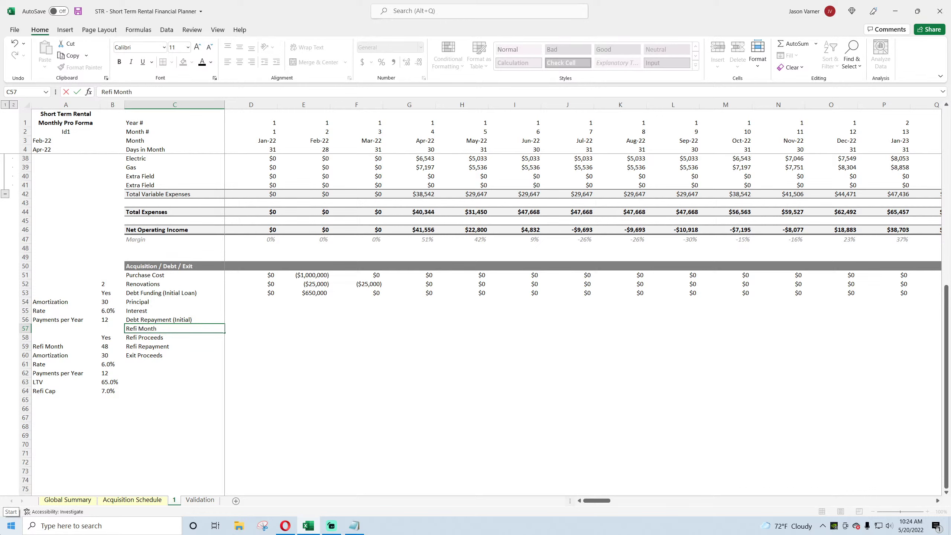
{"action": "key", "text": "Return"}
{"action": "left_click", "coordinate": [250, 328]}
{"action": "type", "text": "="}
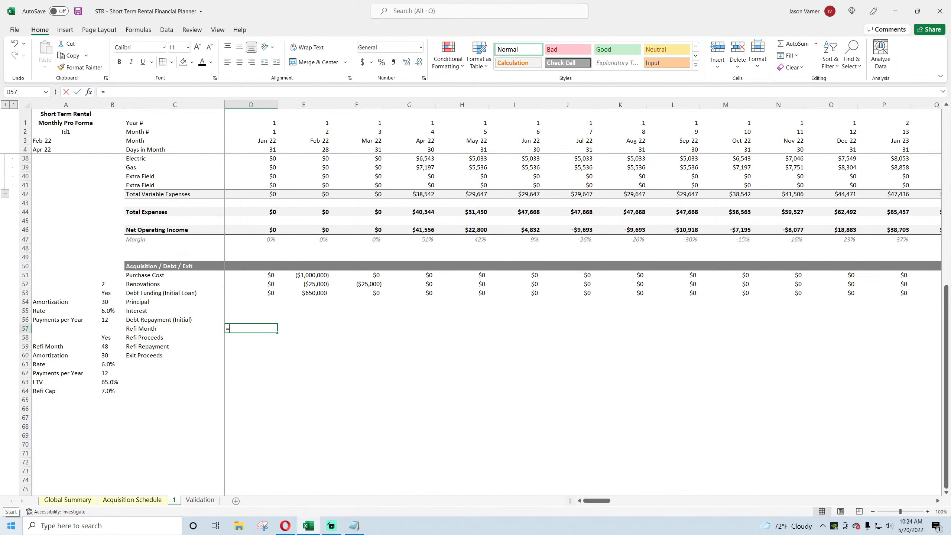
{"action": "type", "text": "if("}
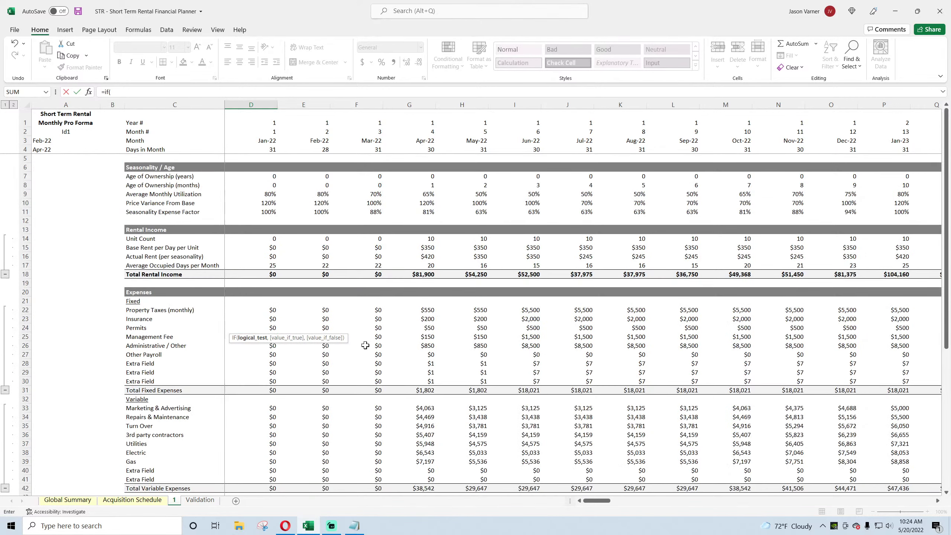
{"action": "scroll", "coordinate": [365, 345], "scroll_direction": "up", "scroll_amount": 11}
{"action": "left_click", "coordinate": [272, 186]}
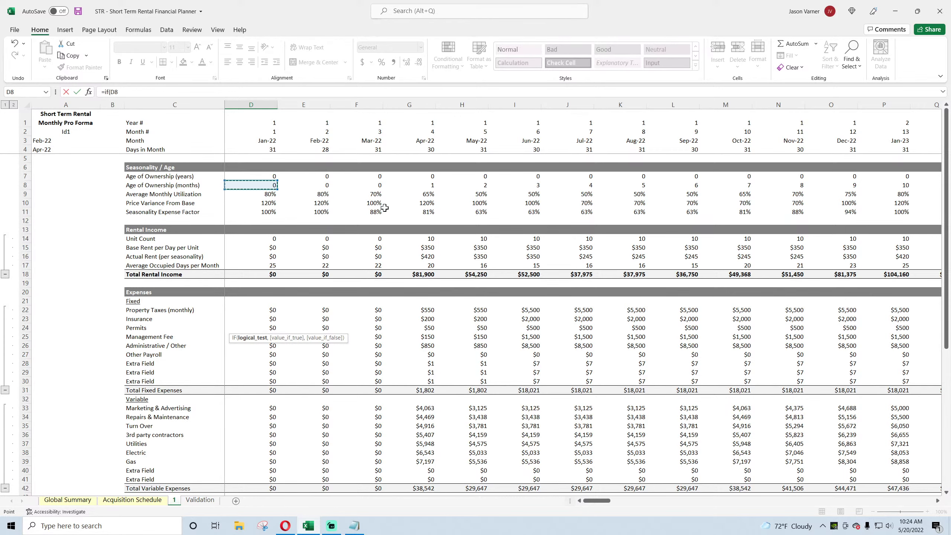
{"action": "scroll", "coordinate": [352, 365], "scroll_direction": "down", "scroll_amount": 11}
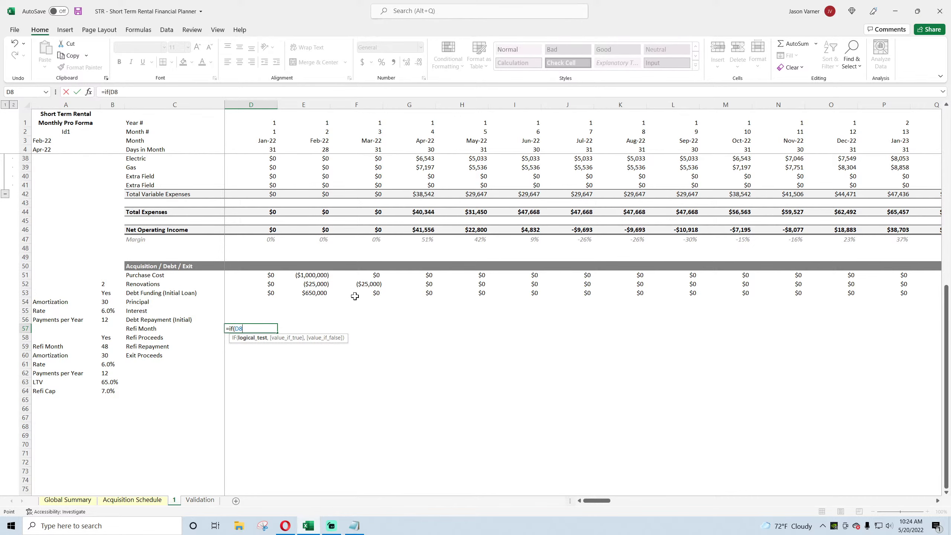
{"action": "scroll", "coordinate": [355, 296], "scroll_direction": "up", "scroll_amount": 11}
{"action": "scroll", "coordinate": [343, 305], "scroll_direction": "down", "scroll_amount": 11}
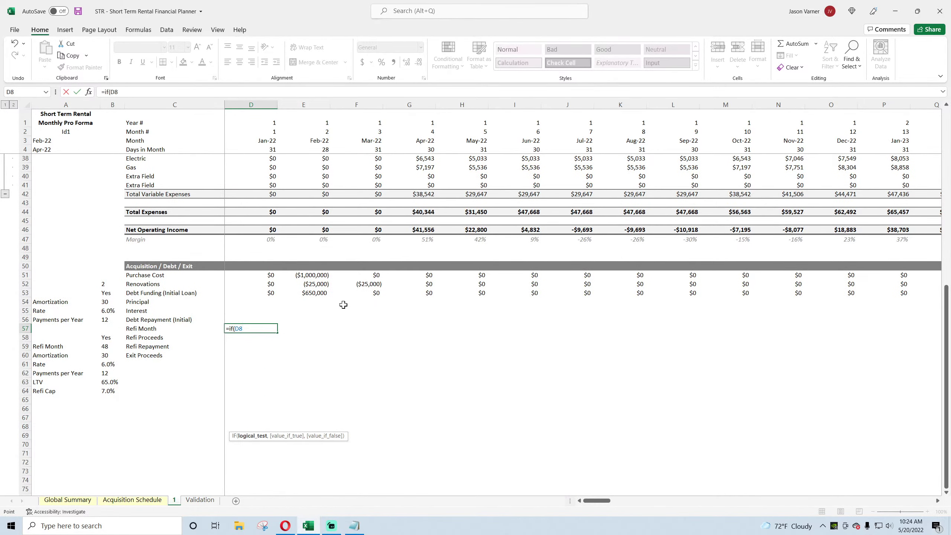
{"action": "scroll", "coordinate": [325, 274], "scroll_direction": "up", "scroll_amount": 11}
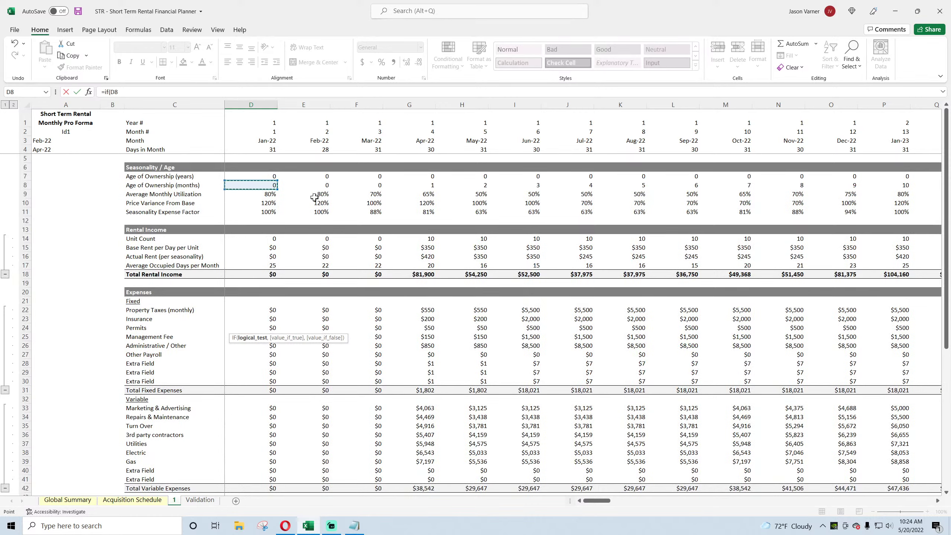
{"action": "scroll", "coordinate": [312, 203], "scroll_direction": "down", "scroll_amount": 11}
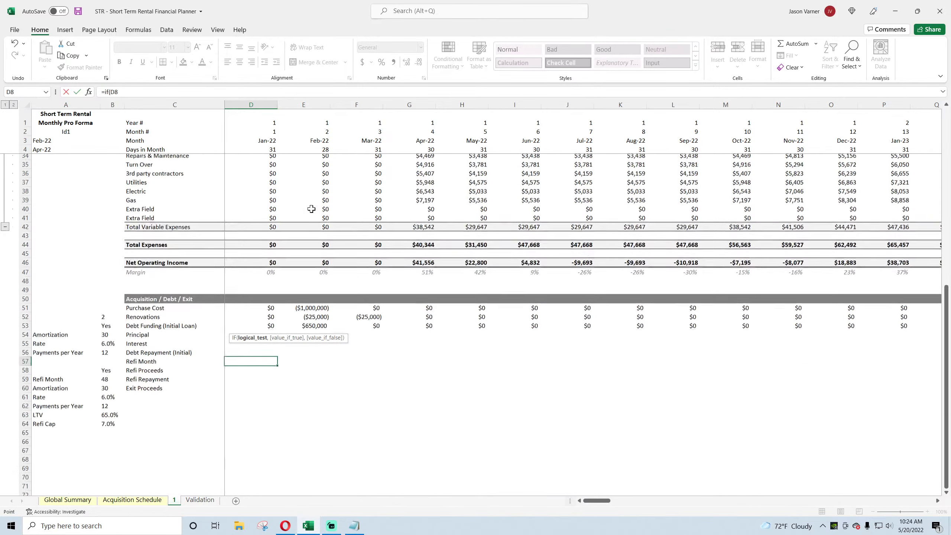
{"action": "scroll", "coordinate": [310, 223], "scroll_direction": "up", "scroll_amount": 11}
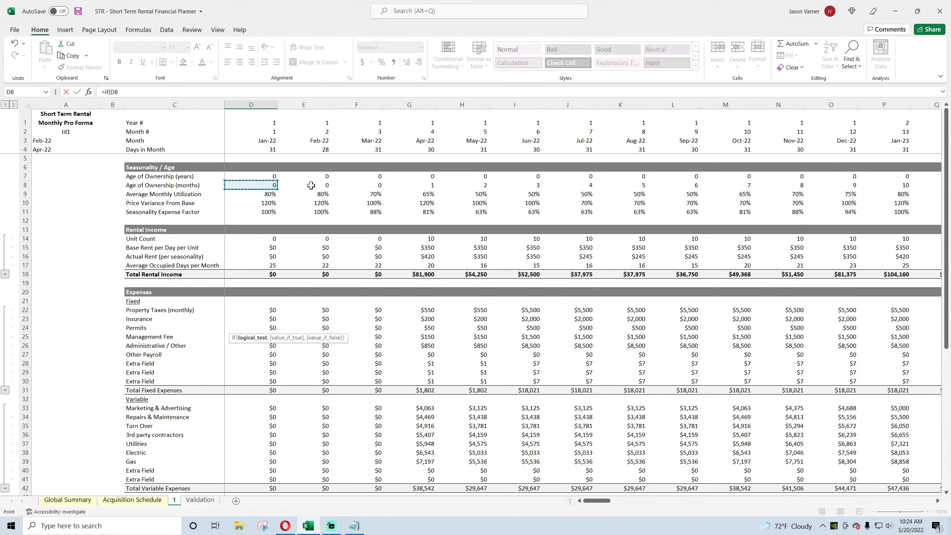
{"action": "scroll", "coordinate": [311, 185], "scroll_direction": "down", "scroll_amount": 15}
{"action": "scroll", "coordinate": [311, 228], "scroll_direction": "up", "scroll_amount": 4}
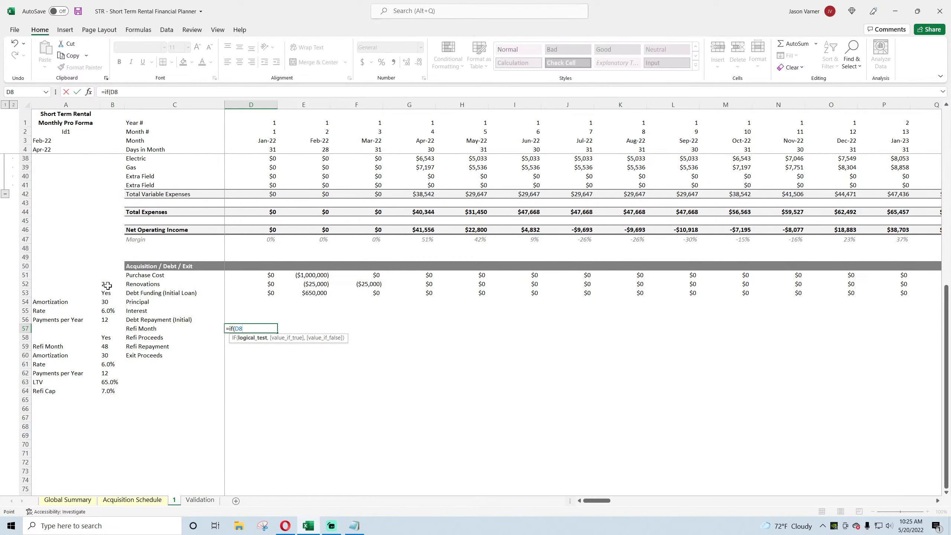
{"action": "scroll", "coordinate": [330, 308], "scroll_direction": "up", "scroll_amount": 11}
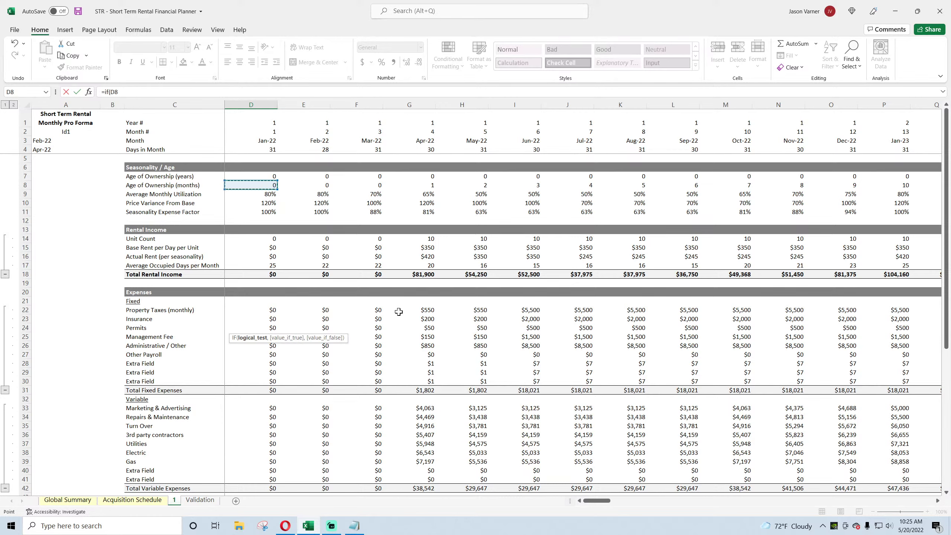
{"action": "scroll", "coordinate": [398, 311], "scroll_direction": "down", "scroll_amount": 11}
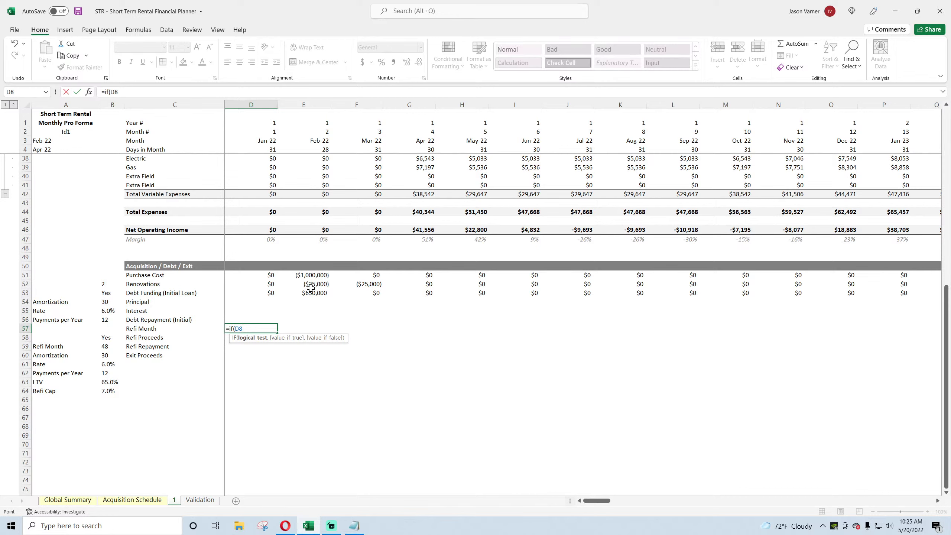
{"action": "left_click_drag", "start_coordinate": [248, 329], "coordinate": [208, 329]}
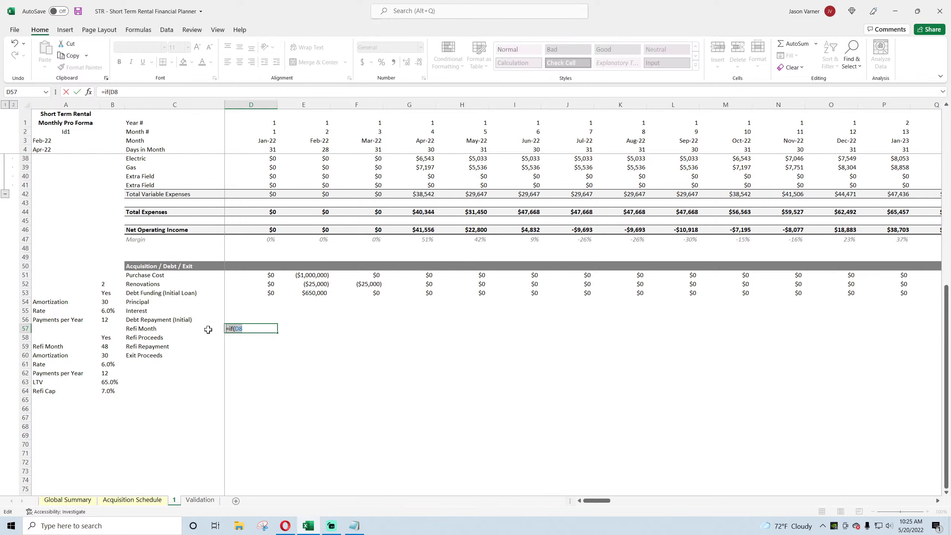
{"action": "key", "text": "Escape"}
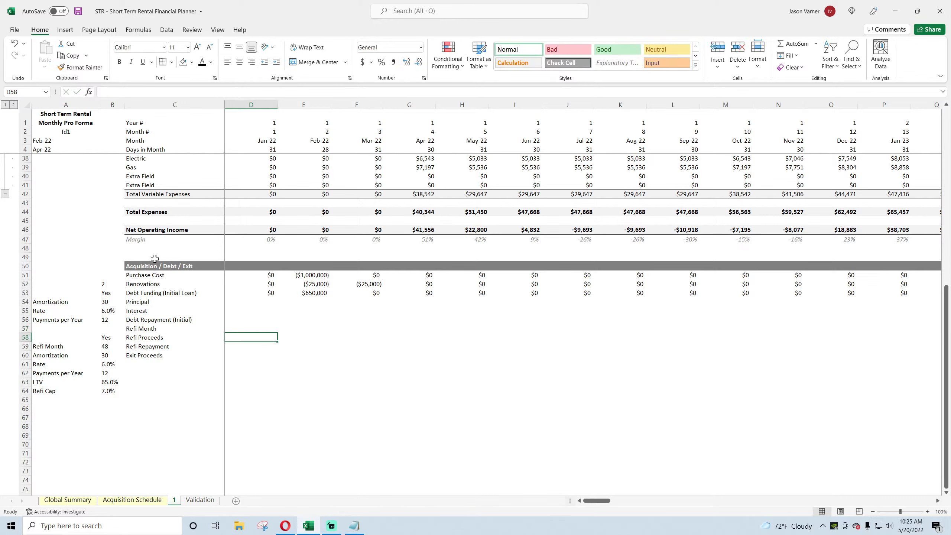
Label cell C49, above the Acquisition / Debt / Exit header, "Initial Loan Age".
{"action": "left_click", "coordinate": [155, 259]}
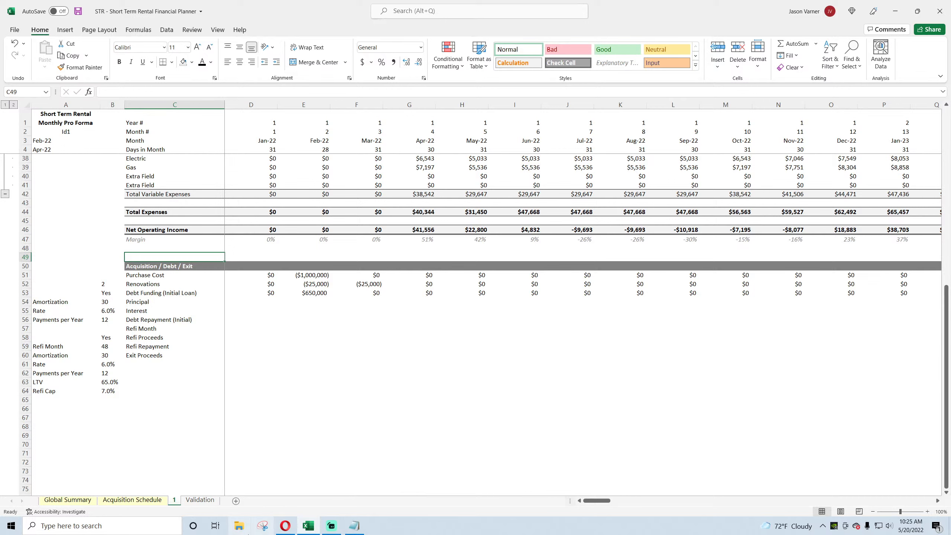
{"action": "type", "text": "Initial Loan"}
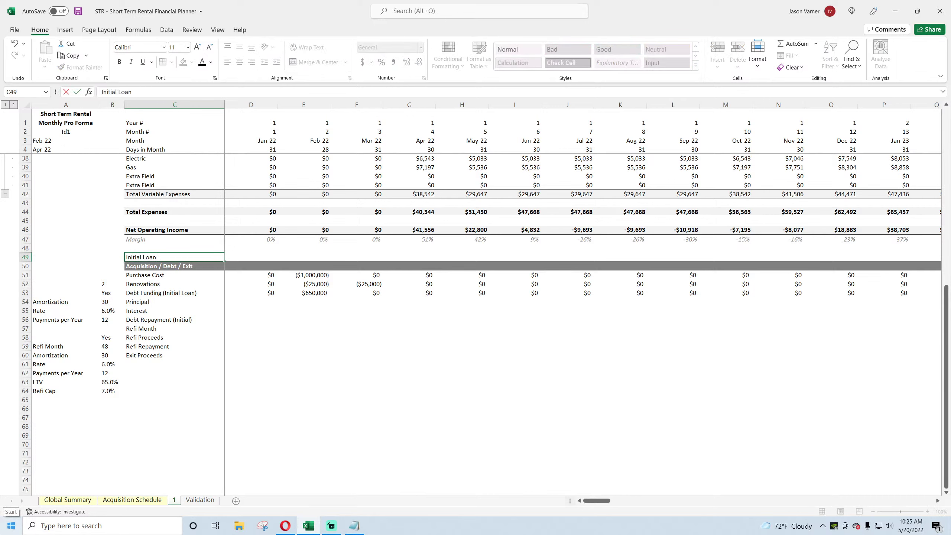
{"action": "type", "text": " Age"}
{"action": "key", "text": "Tab"}
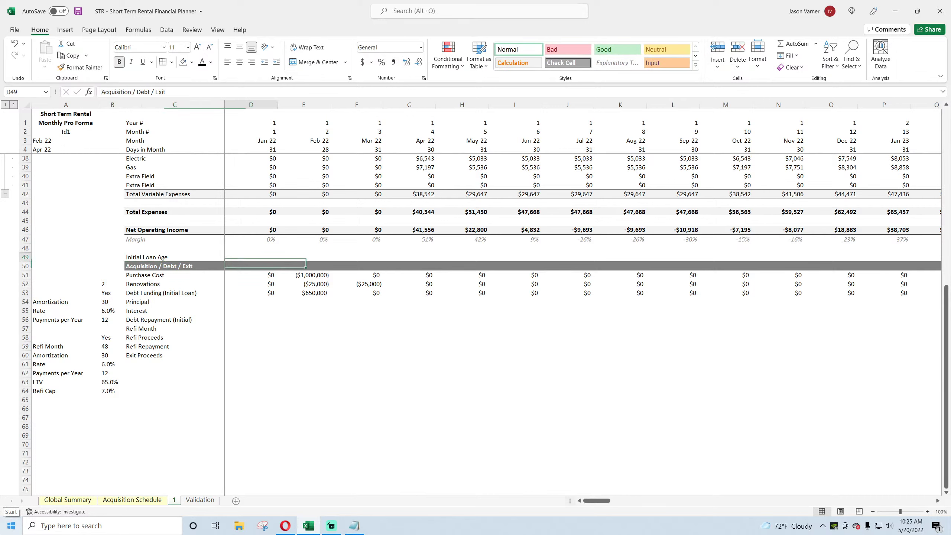
Enter =IF(D53>0,1,0) in D49 to start the initial loan age when debt funding occurs.
{"action": "type", "text": "=if("}
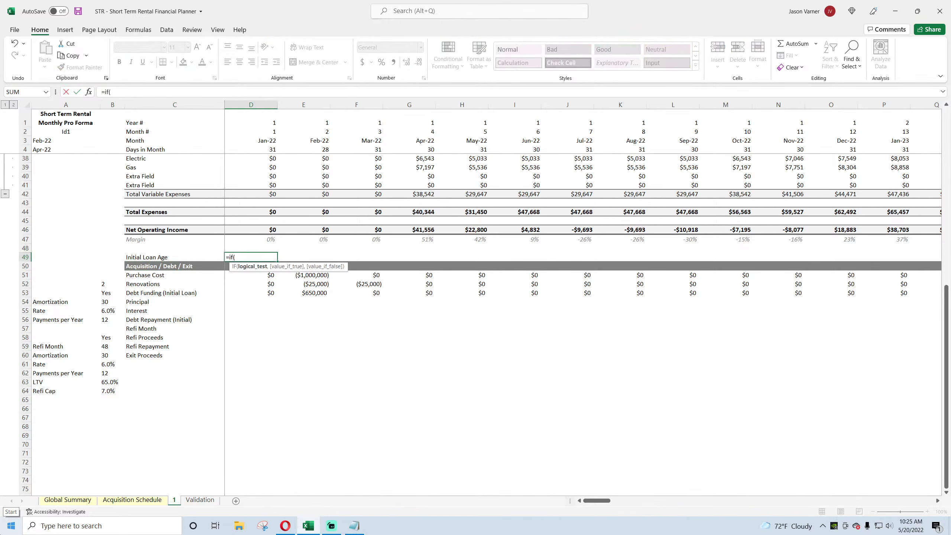
{"action": "left_click", "coordinate": [265, 293]}
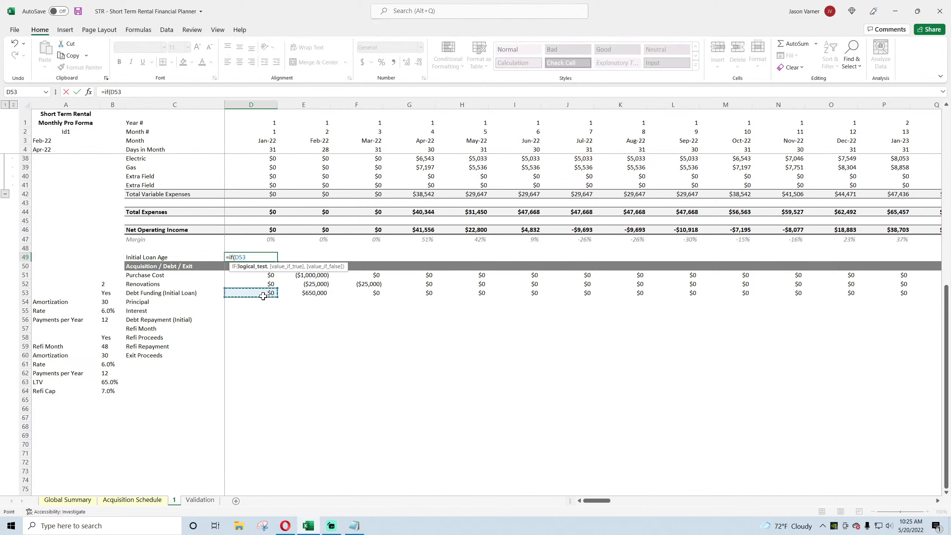
{"action": "type", "text": ">0"}
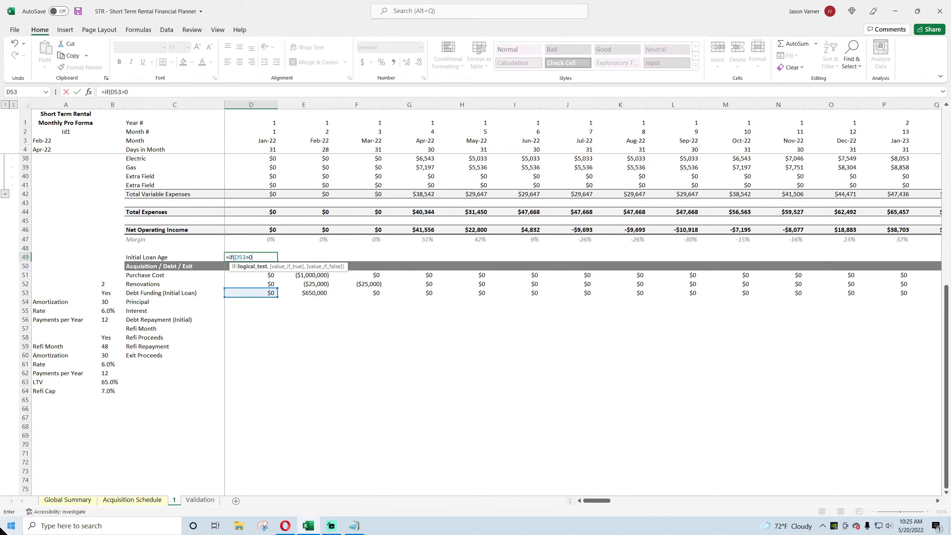
{"action": "type", "text": ",1,0"}
{"action": "key", "text": "Return"}
{"action": "key", "text": "Up"}
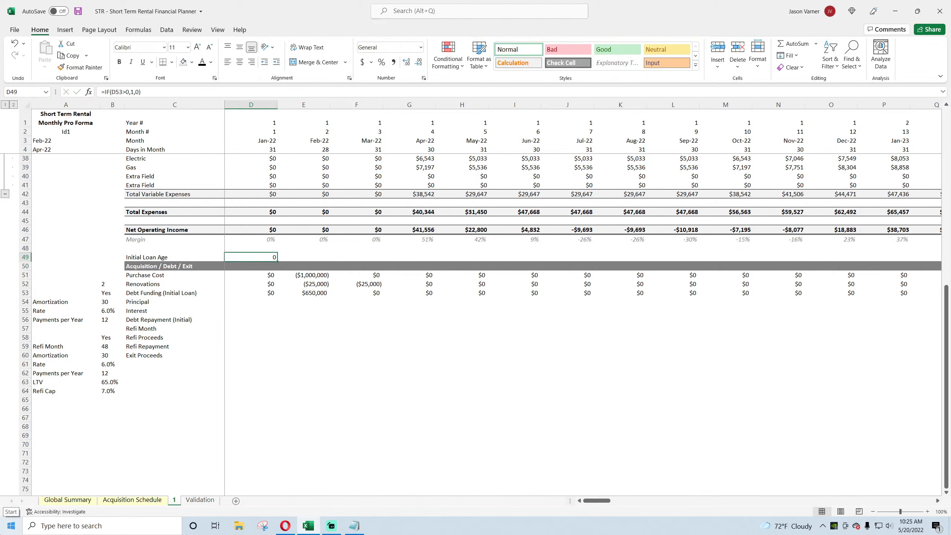
Copy the loan age formula to E49 and extend it there to =IF(D49>0,D49+1,IF(E53>0,1,0)).
{"action": "left_click_drag", "start_coordinate": [277, 262], "coordinate": [328, 262]}
{"action": "left_click", "coordinate": [310, 257]}
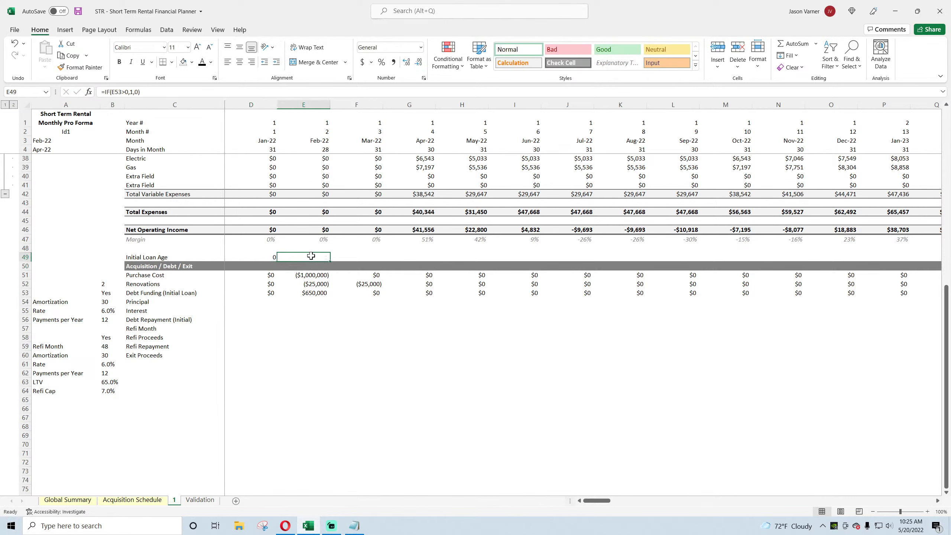
{"action": "left_click", "coordinate": [105, 92]}
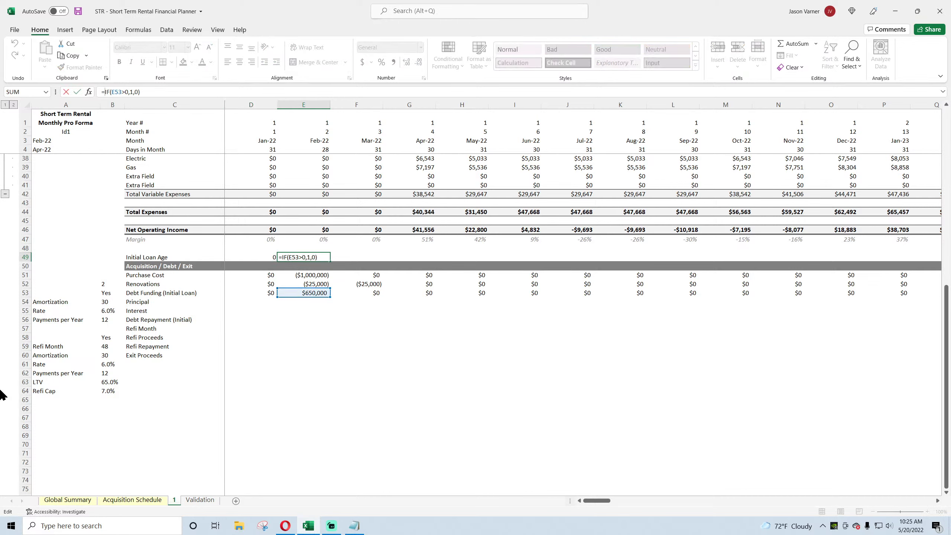
{"action": "type", "text": "if(d"}
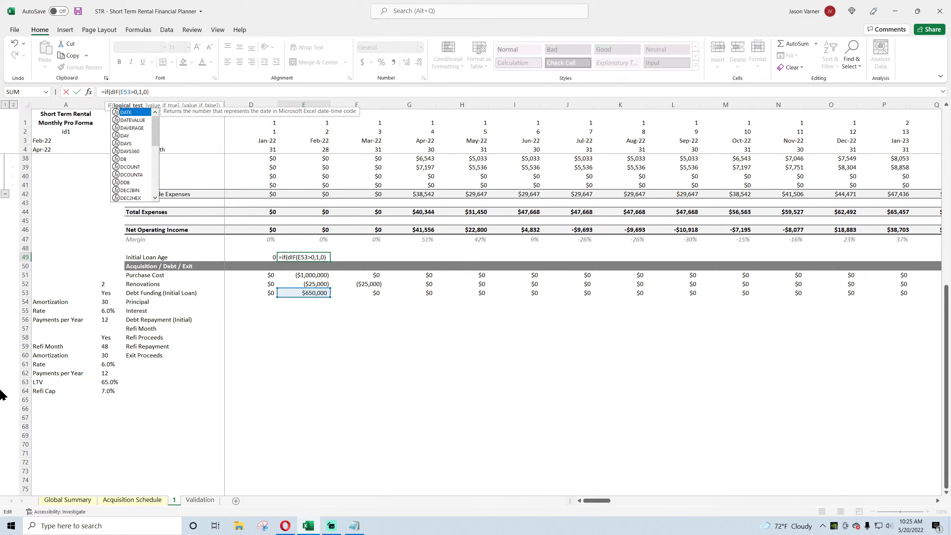
{"action": "type", "text": "49"}
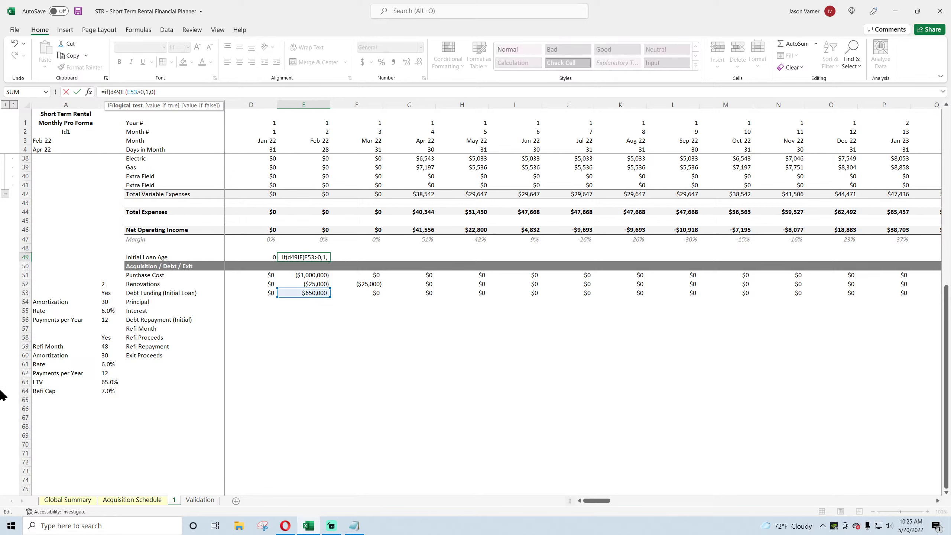
{"action": "type", "text": ">0,d"}
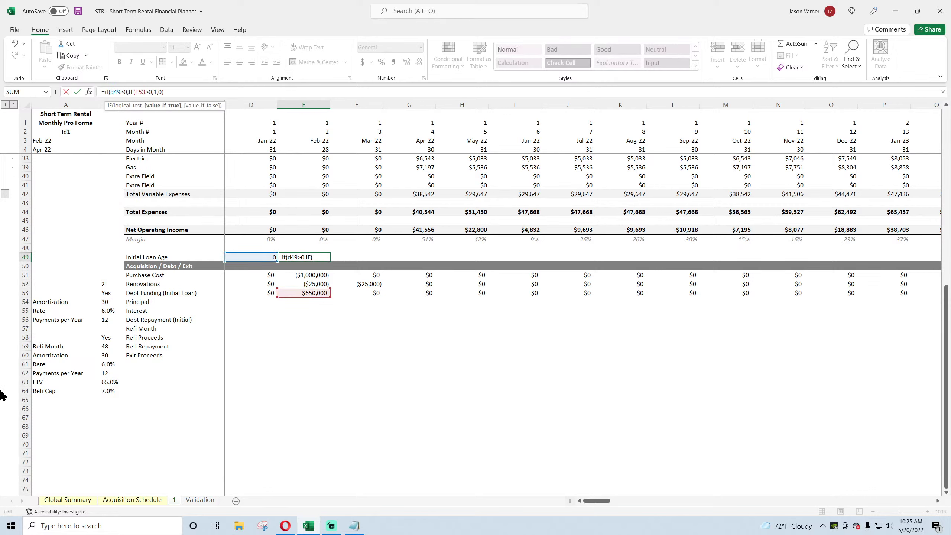
{"action": "type", "text": "49+1"}
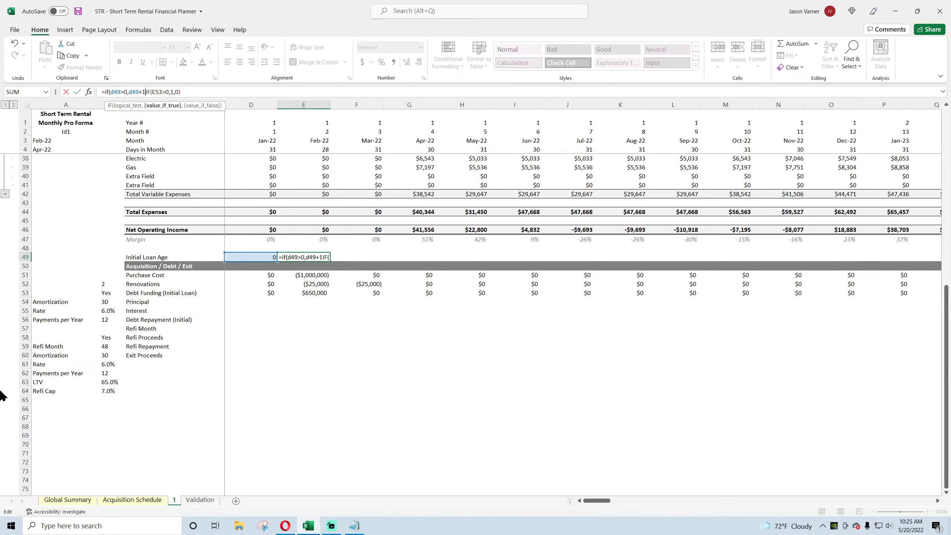
{"action": "type", "text": ","}
{"action": "key", "text": "Return"}
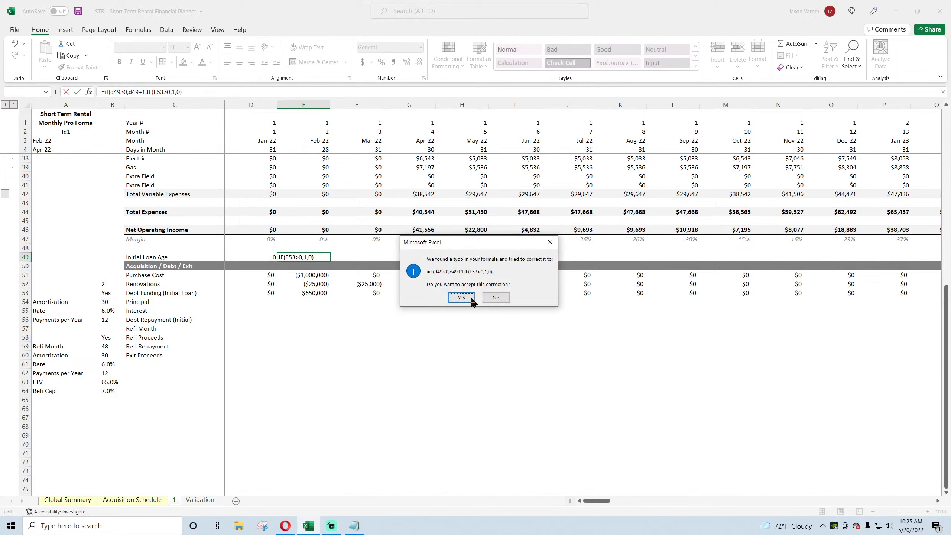
{"action": "left_click", "coordinate": [471, 299]}
Fill the E49 loan age formula across row 49 through the remaining month columns.
{"action": "left_click_drag", "start_coordinate": [330, 261], "coordinate": [458, 261]}
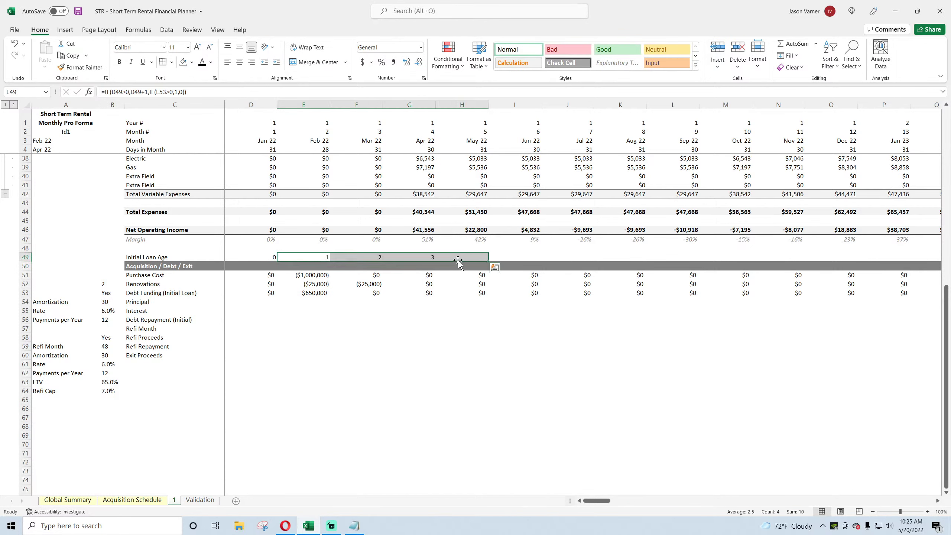
{"action": "left_click", "coordinate": [319, 257]}
{"action": "left_click_drag", "start_coordinate": [331, 262], "coordinate": [947, 278]}
{"action": "left_click_drag", "start_coordinate": [919, 500], "coordinate": [588, 512]}
{"action": "left_click", "coordinate": [359, 391]}
Review the Principal, Interest, Debt Repayment and refinance rows in C54:C59 alongside the empty January cells.
{"action": "left_click", "coordinate": [157, 301]}
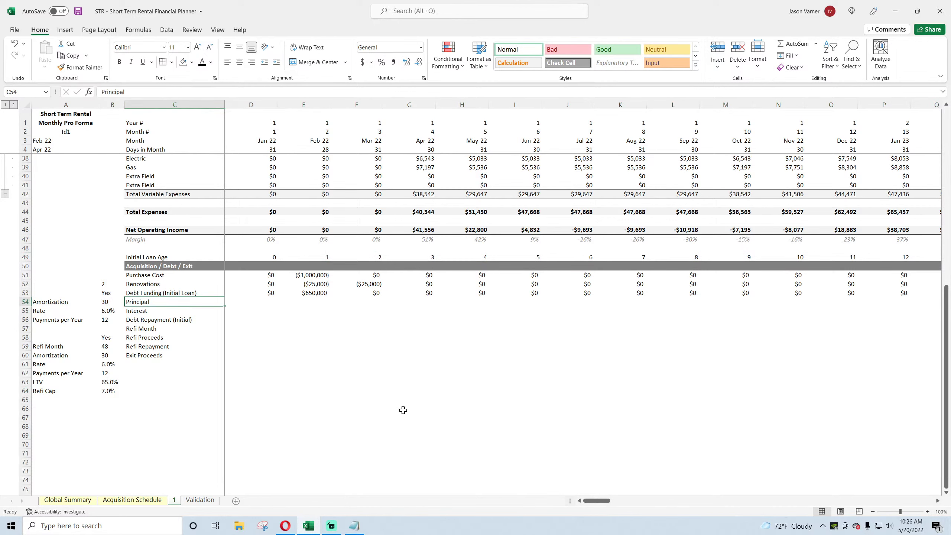
{"action": "key", "text": "Down"}
{"action": "key", "text": "Down"}
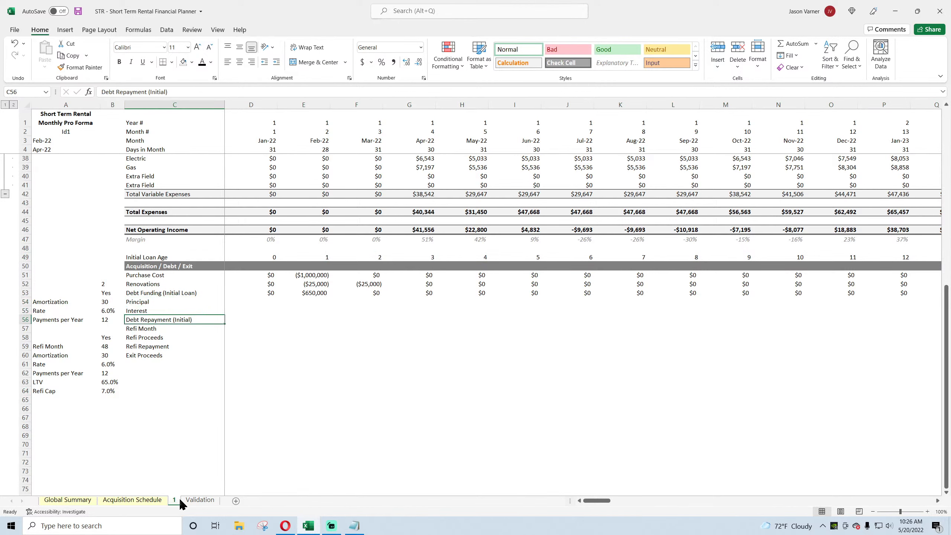
{"action": "key", "text": "Right"}
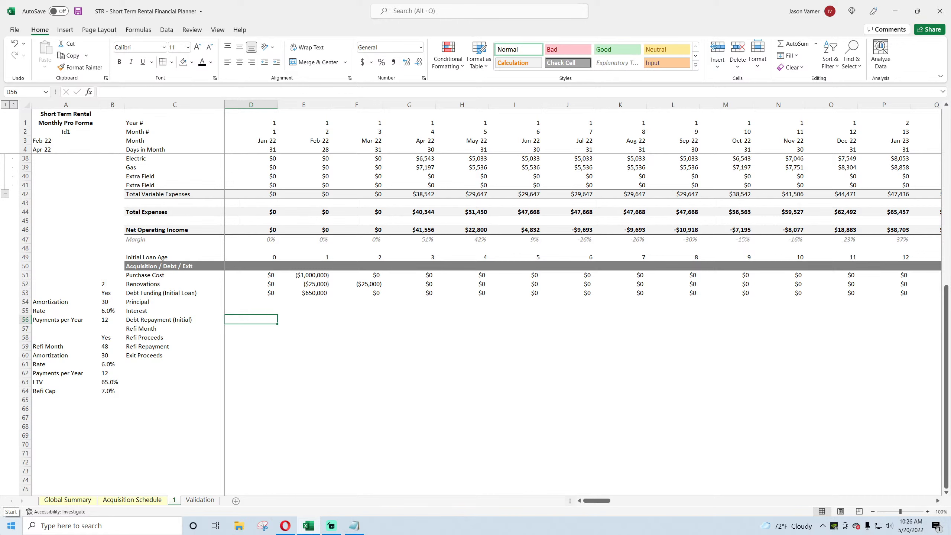
{"action": "key", "text": "Left"}
{"action": "key", "text": "Right"}
{"action": "key", "text": "Up"}
{"action": "key", "text": "Up"}
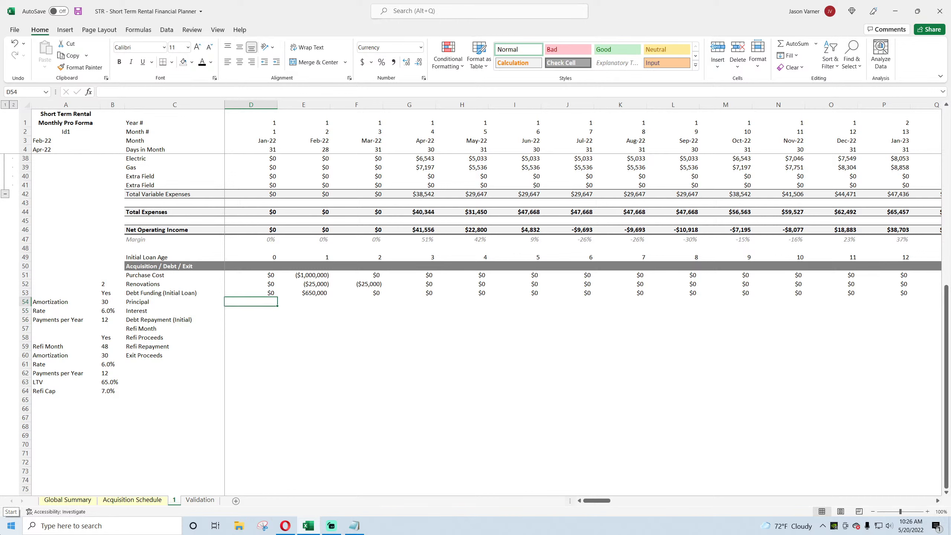
{"action": "key", "text": "Down"}
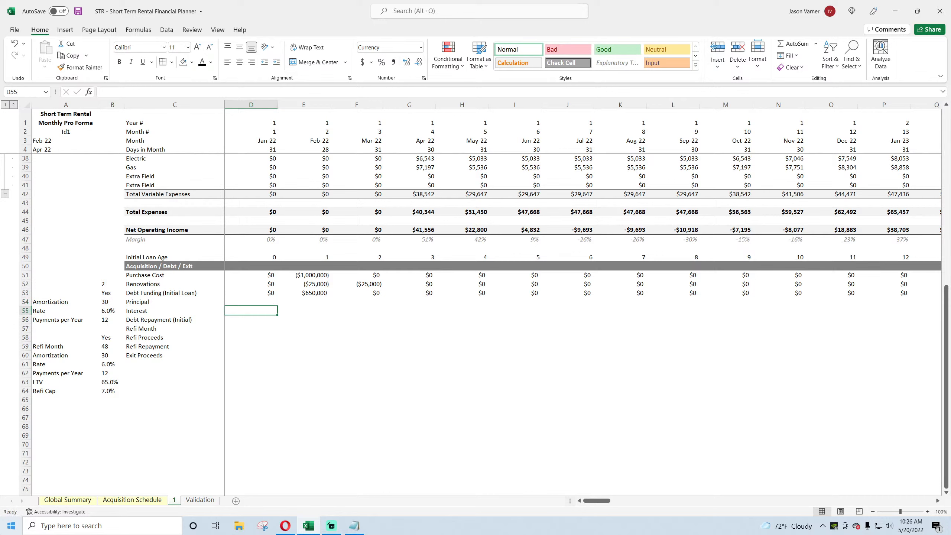
{"action": "key", "text": "Down"}
{"action": "key", "text": "Down"}
{"action": "key", "text": "Down"}
{"action": "key", "text": "Left"}
{"action": "key", "text": "Down"}
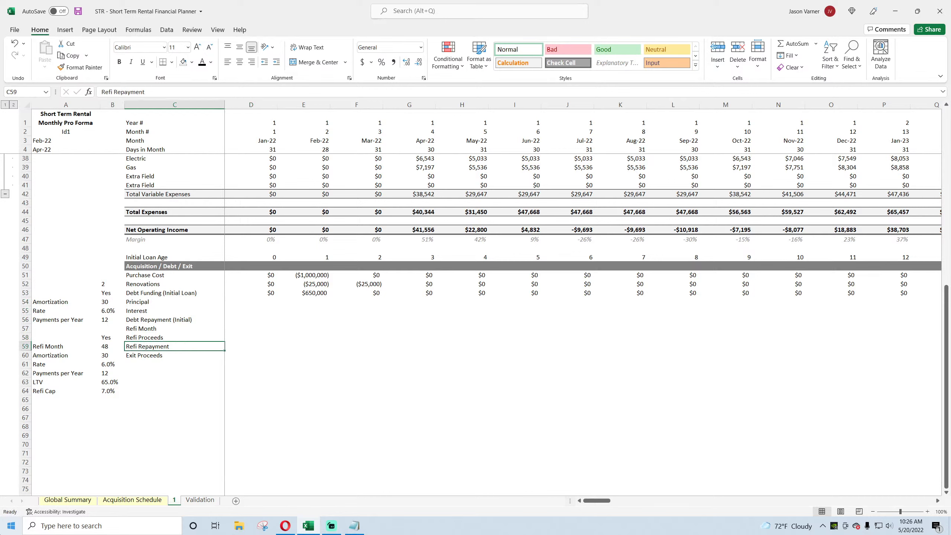
{"action": "key", "text": "Left"}
{"action": "key", "text": "Right"}
{"action": "key", "text": "Up"}
{"action": "key", "text": "Up"}
{"action": "key", "text": "Up"}
{"action": "key", "text": "Up"}
{"action": "key", "text": "Up"}
{"action": "key", "text": "Right"}
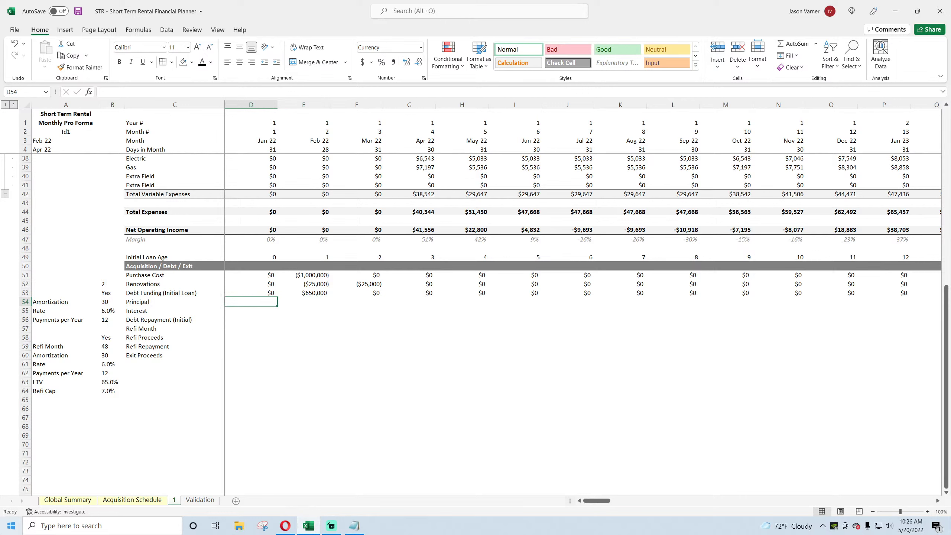
Write the Principal formula in D54 up to its loan amount argument as =IF(D49>0,PPMT(B55/B56,D49,B56*B54,-D53.
{"action": "type", "text": "="}
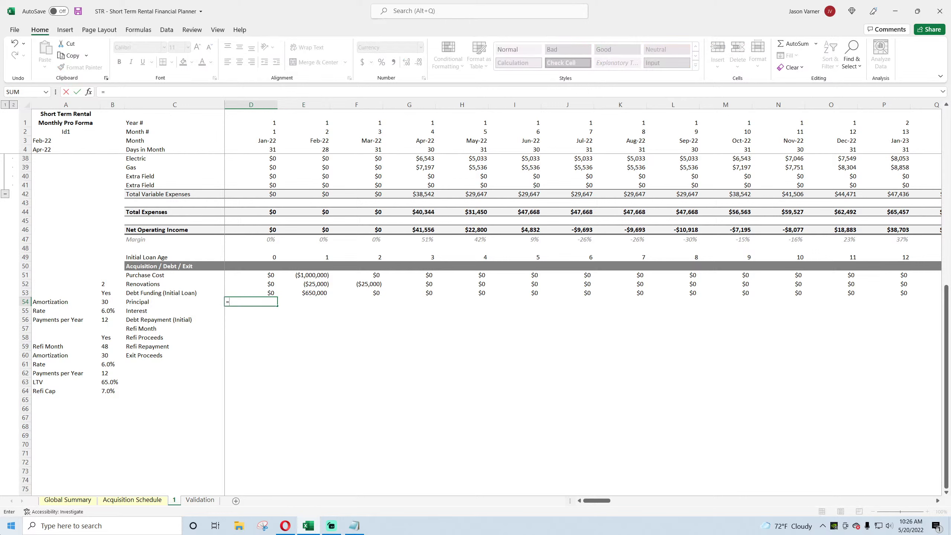
{"action": "type", "text": "f"}
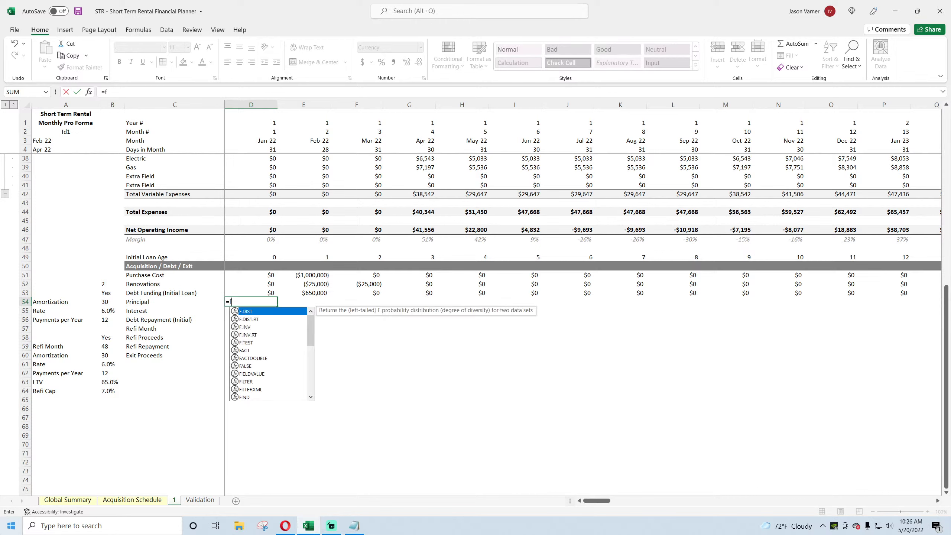
{"action": "key", "text": "BackSpace"}
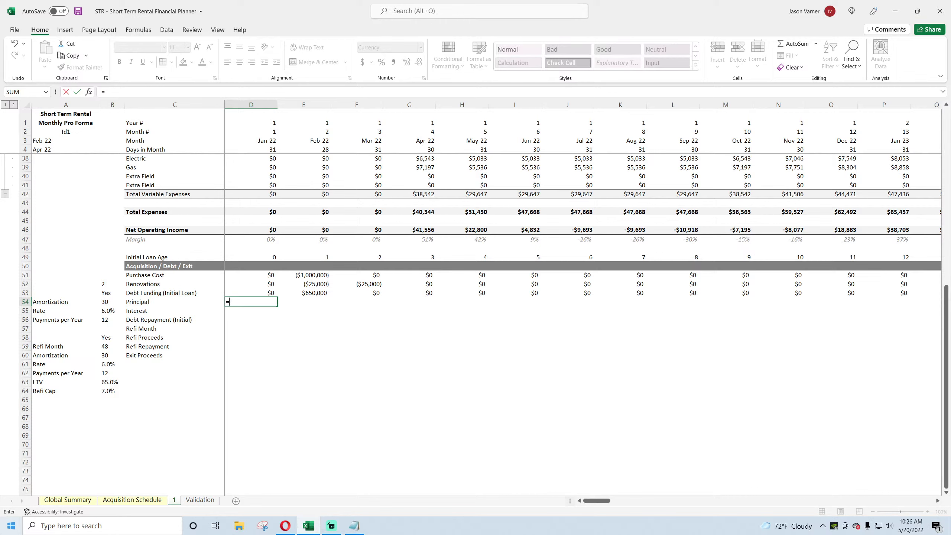
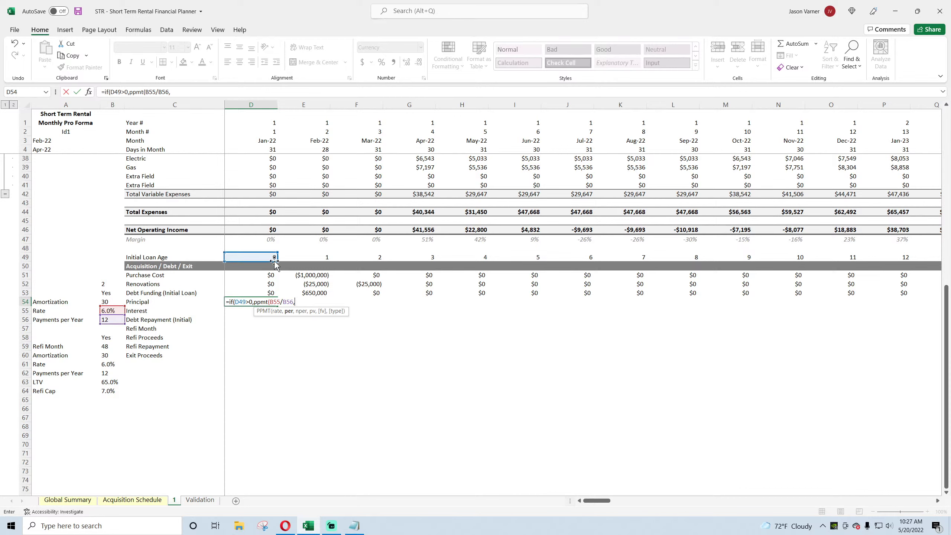
{"action": "left_click", "coordinate": [263, 258]}
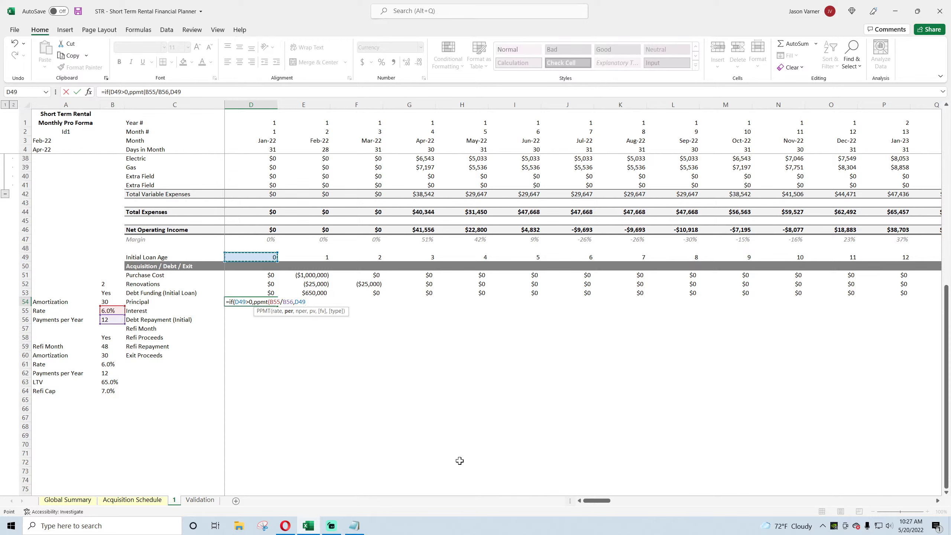
{"action": "type", "text": ","}
{"action": "left_click", "coordinate": [112, 319]}
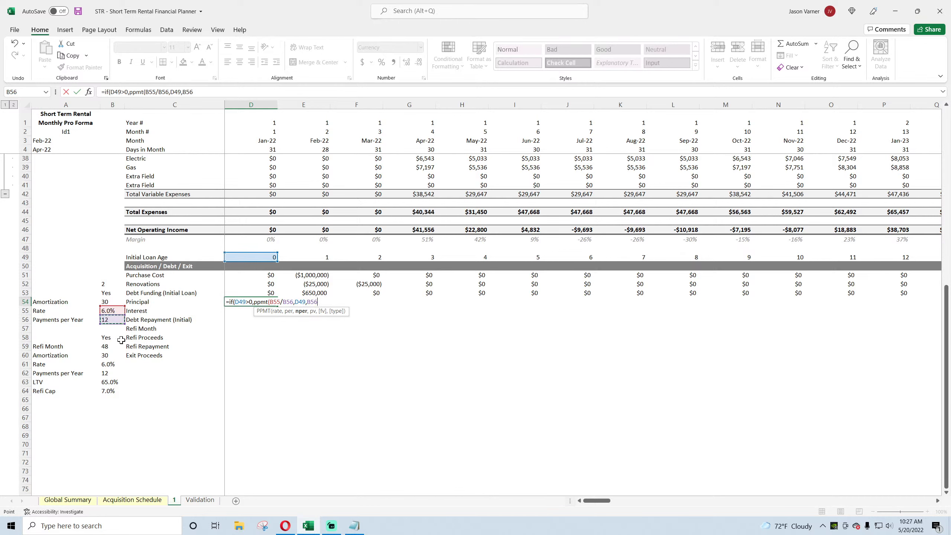
{"action": "type", "text": "*"}
{"action": "left_click", "coordinate": [109, 302]}
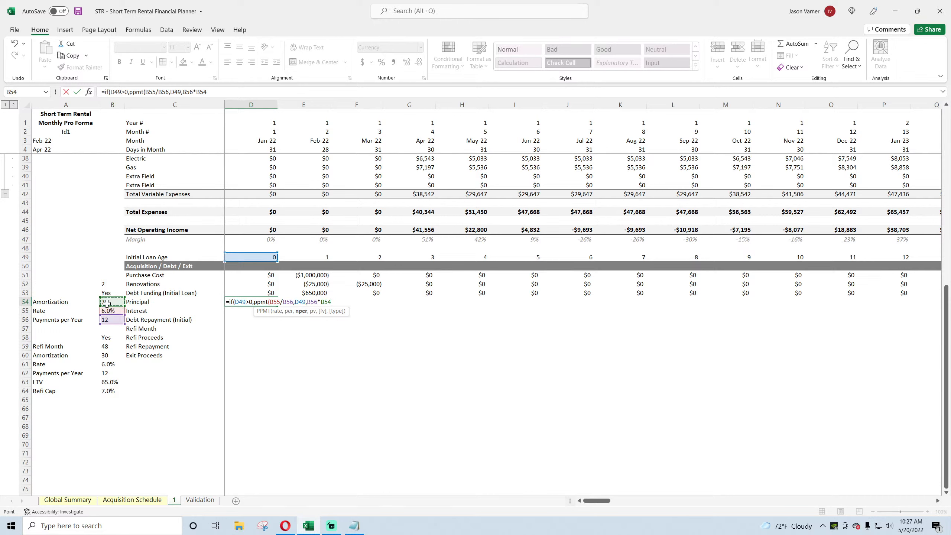
{"action": "type", "text": ",-"}
{"action": "left_click", "coordinate": [264, 292]}
{"action": "left_click", "coordinate": [209, 93]}
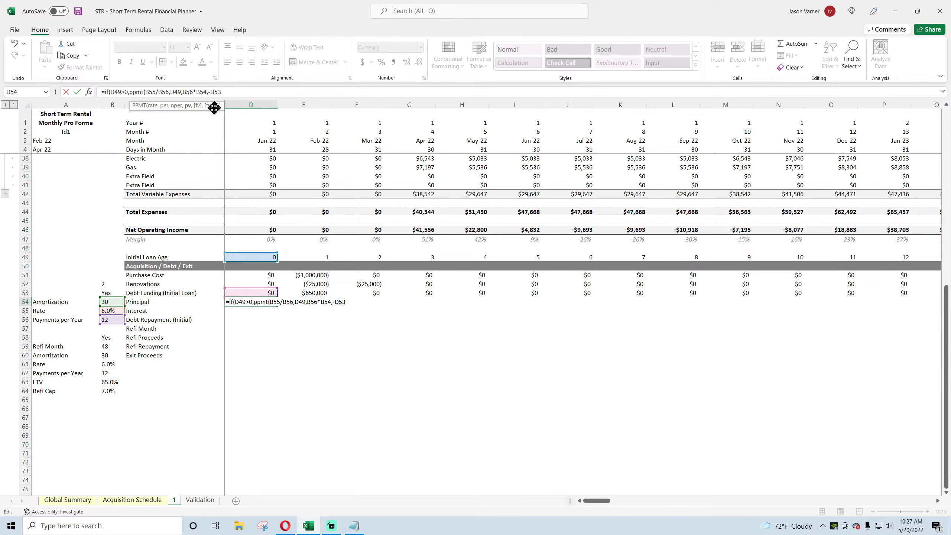
Replace the loan amount argument in D54's Principal formula with a MAX over the Debt Funding range D53:GA53.
{"action": "type", "text": "max("}
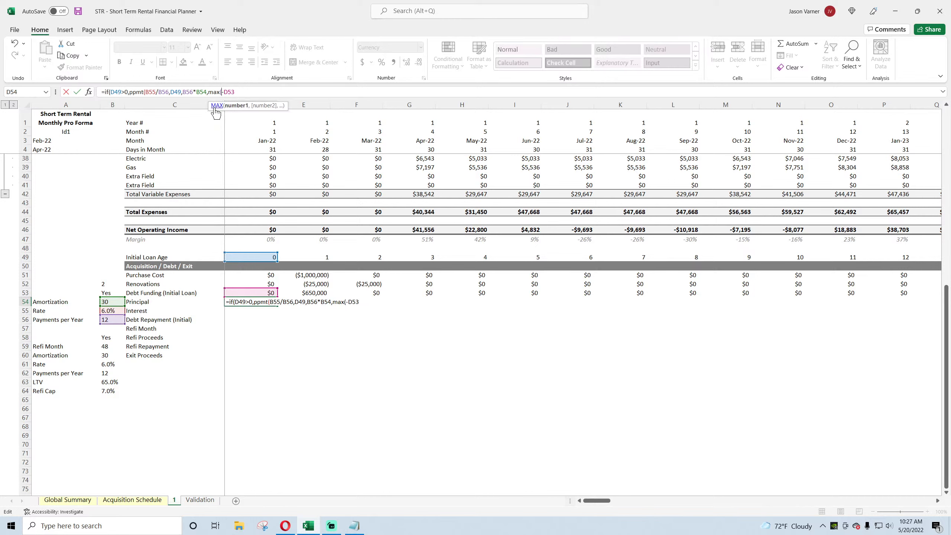
{"action": "left_click", "coordinate": [227, 92]}
{"action": "key", "text": "BackSpace"}
{"action": "type", "text": "c"}
{"action": "key", "text": "BackSpace"}
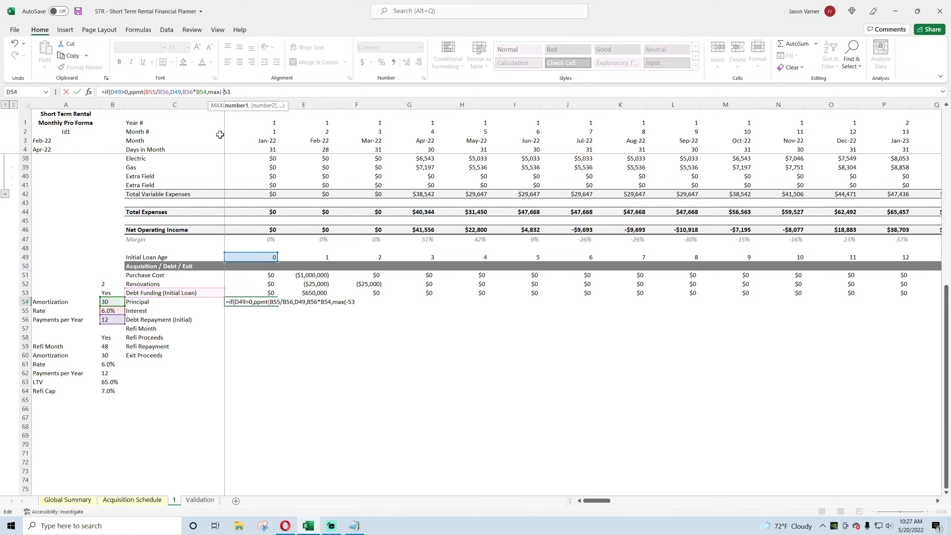
{"action": "type", "text": "d53:"}
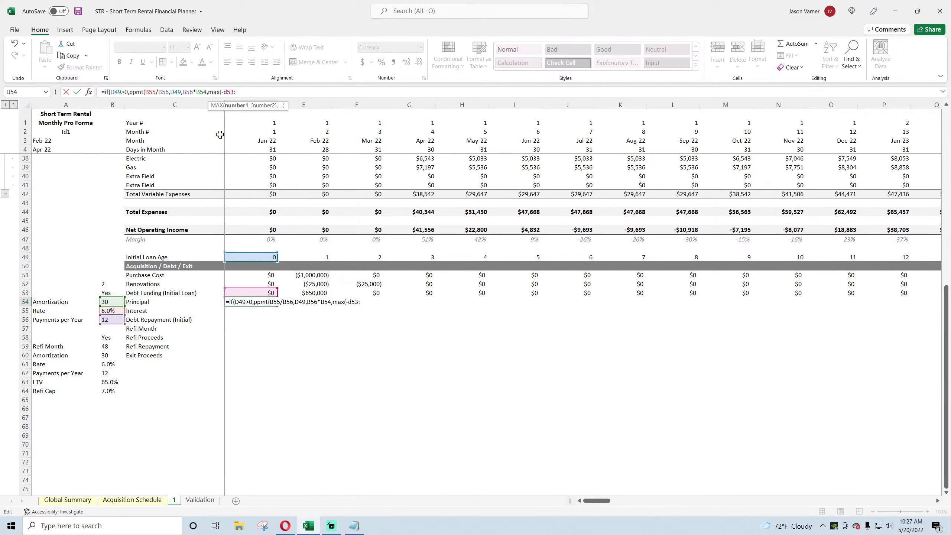
{"action": "mouse_move", "coordinate": [596, 500]}
{"action": "left_mouse_down"}
{"action": "mouse_move", "coordinate": [945, 492]}
{"action": "mouse_move", "coordinate": [596, 500]}
{"action": "left_mouse_up"}
{"action": "type", "text": "ga53"}
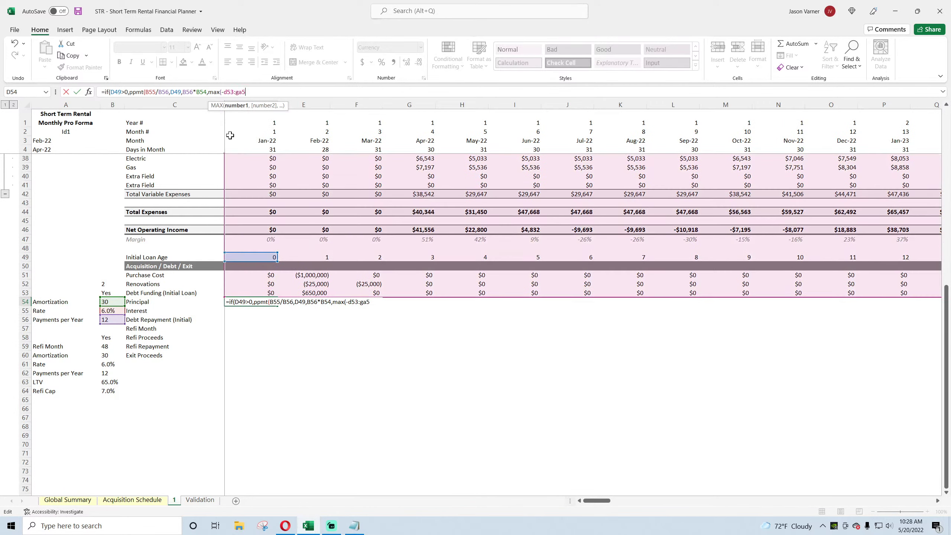
Lock the columns of the MAX range and negate the function as -MAX($D53:$GA53), completing the Principal formula in D54.
{"action": "type", "text": "$"}
{"action": "left_click", "coordinate": [239, 92]}
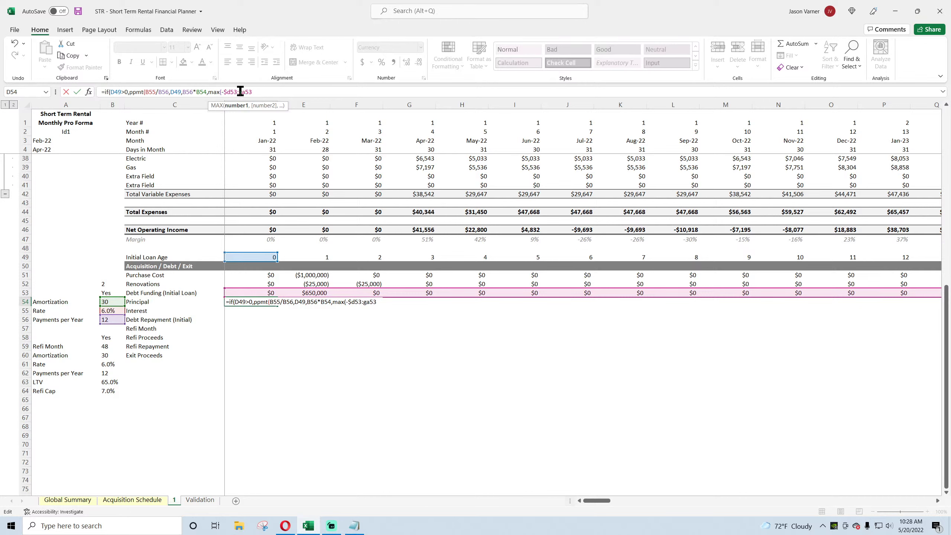
{"action": "type", "text": "$"}
{"action": "key", "text": "BackSpace"}
{"action": "left_click", "coordinate": [209, 93]}
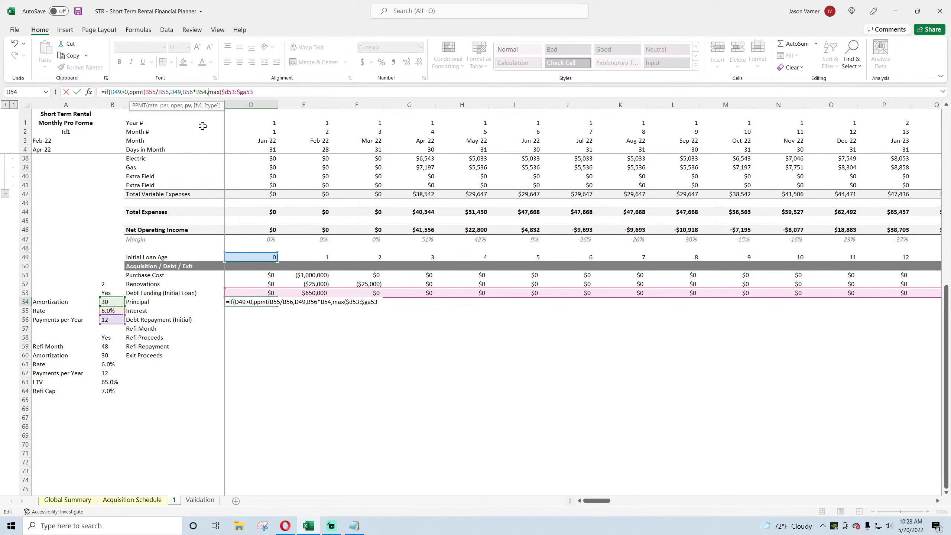
{"action": "key", "text": "Return"}
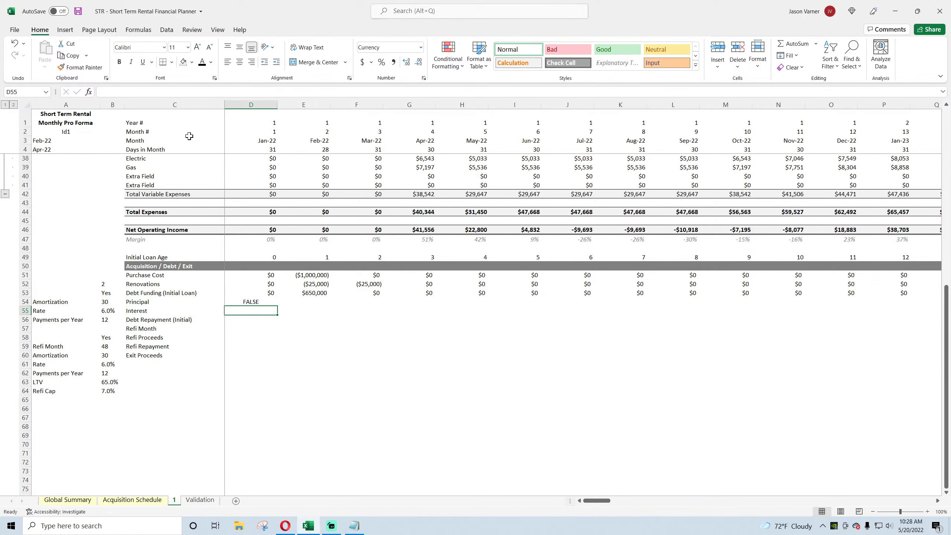
Add 0 as the IF formula's false result in D54 and fill the Principal formula across to I54.
{"action": "left_click", "coordinate": [261, 304]}
{"action": "key", "text": "F2"}
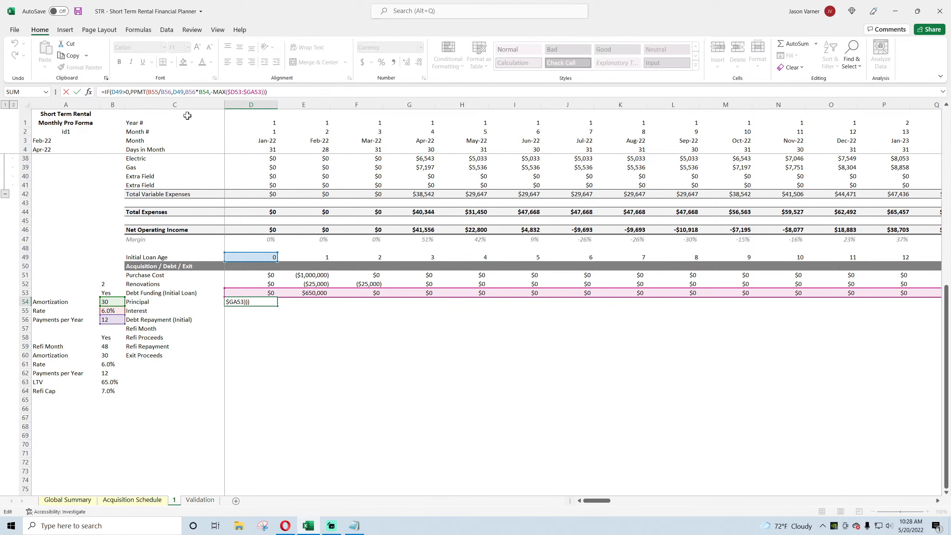
{"action": "key", "text": "Return"}
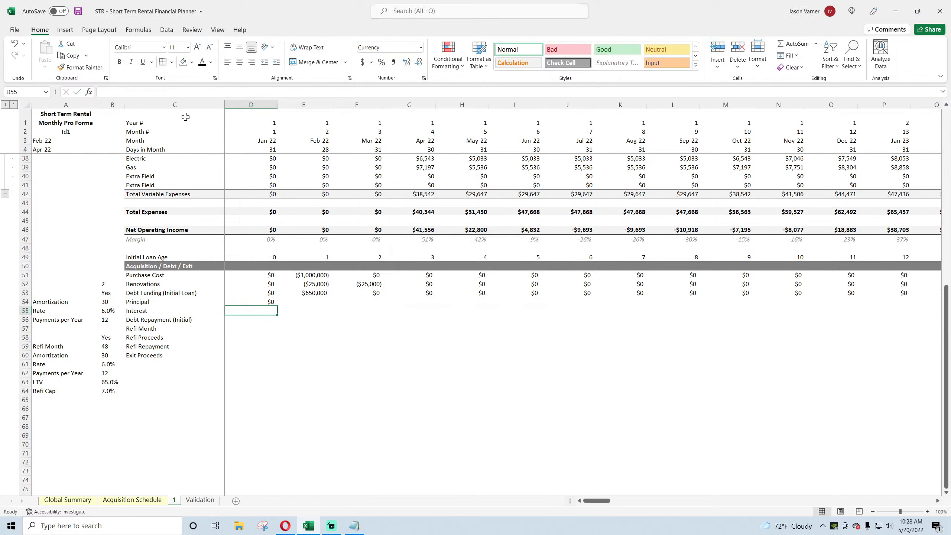
{"action": "left_click", "coordinate": [258, 302]}
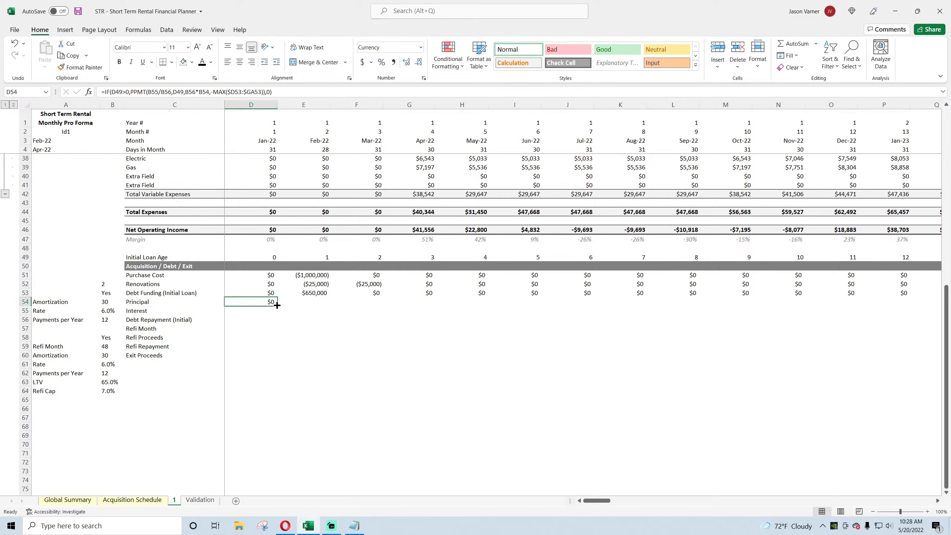
{"action": "left_click_drag", "start_coordinate": [277, 306], "coordinate": [569, 312]}
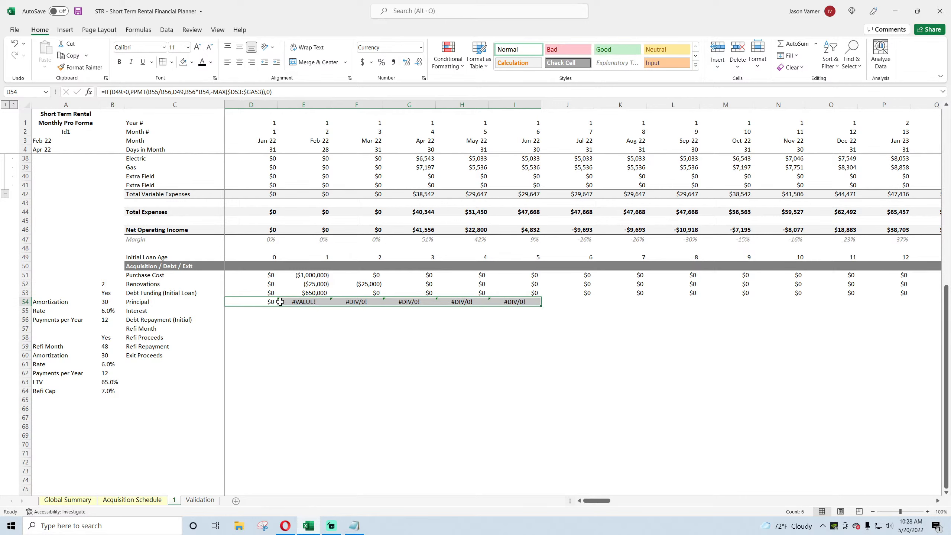
Lock column B in the rate argument of D54's PPMT formula as $B55/$B56.
{"action": "left_click", "coordinate": [268, 302]}
{"action": "left_click", "coordinate": [148, 91]}
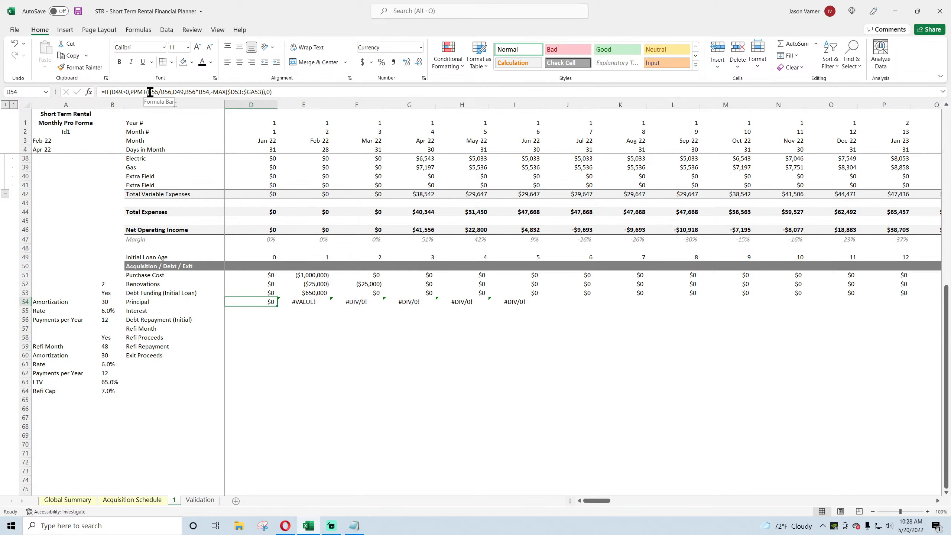
{"action": "type", "text": "$"}
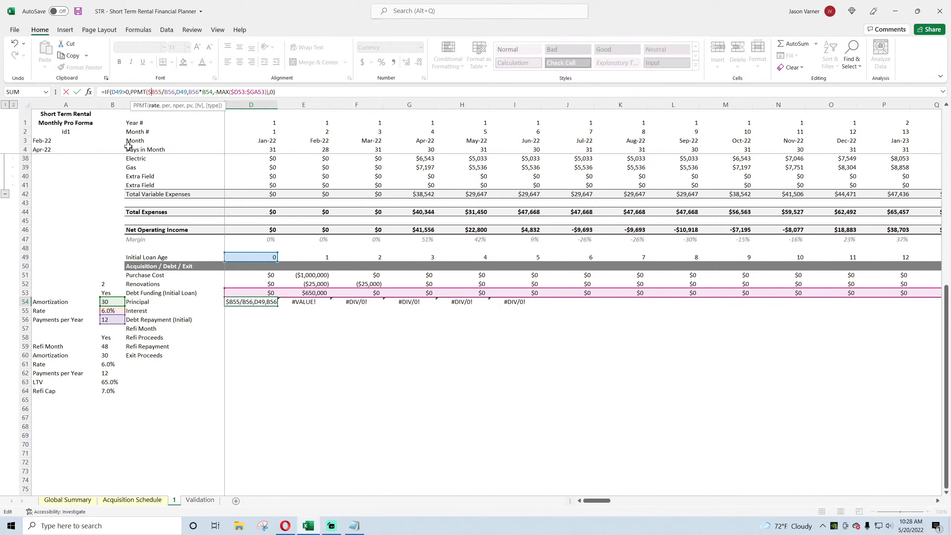
{"action": "key", "text": "Right"}
{"action": "key", "text": "Right"}
{"action": "key", "text": "Right"}
{"action": "key", "text": "Right"}
{"action": "type", "text": "$"}
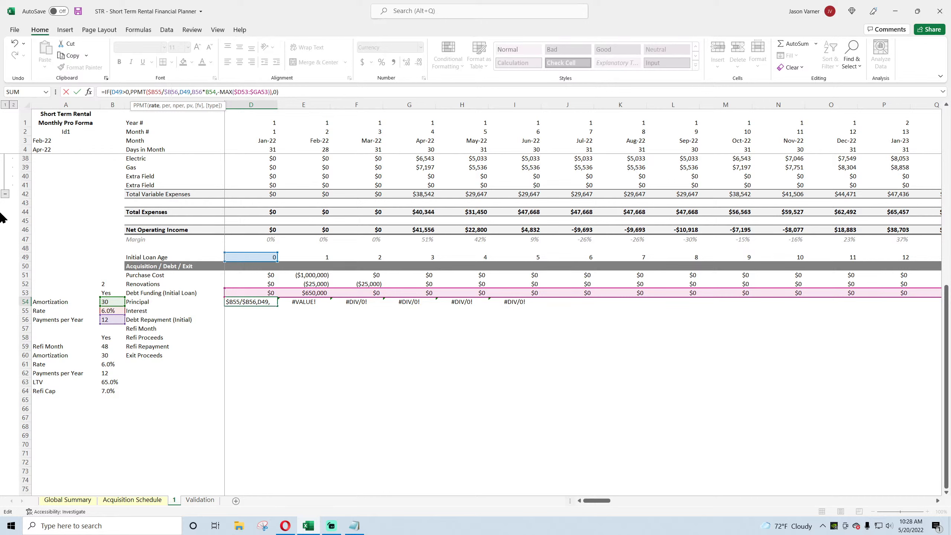
Lock column B in the number-of-periods argument of D54's PPMT formula as $B56*$B54 and commit the formula.
{"action": "key", "text": "Right"}
{"action": "key", "text": "Right"}
{"action": "key", "text": "Right"}
{"action": "key", "text": "Right"}
{"action": "key", "text": "Right"}
{"action": "type", "text": "$"}
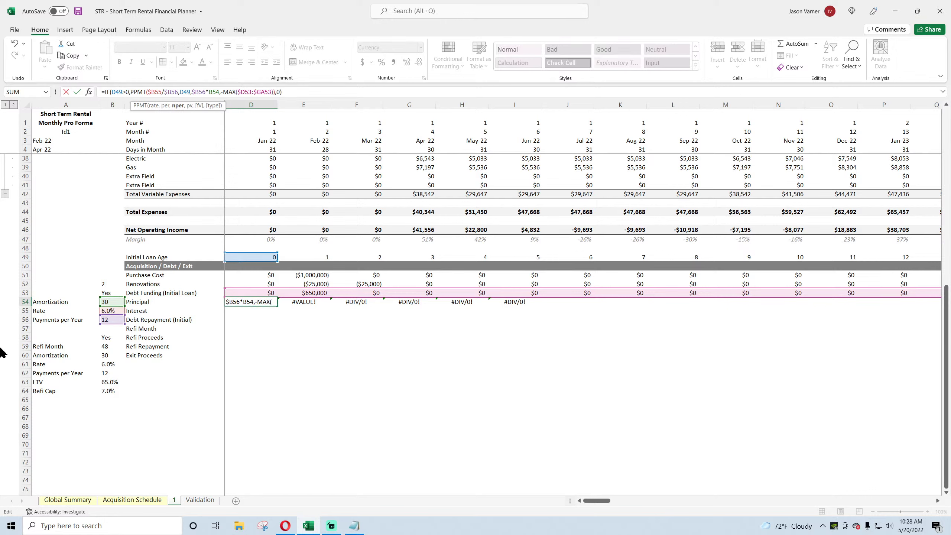
{"action": "key", "text": "Right"}
{"action": "key", "text": "Right"}
{"action": "key", "text": "Right"}
{"action": "key", "text": "Right"}
{"action": "type", "text": "$"}
{"action": "key", "text": "Return"}
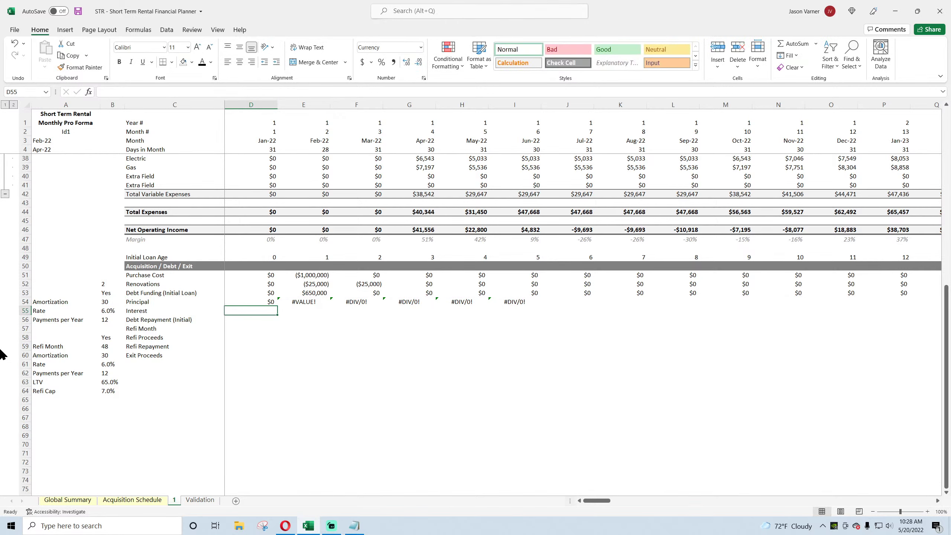
Fill the corrected Principal formula from D54 across to K54 and check the formulas in the filled month cells.
{"action": "left_click", "coordinate": [264, 301]}
{"action": "left_click_drag", "start_coordinate": [273, 306], "coordinate": [648, 306]}
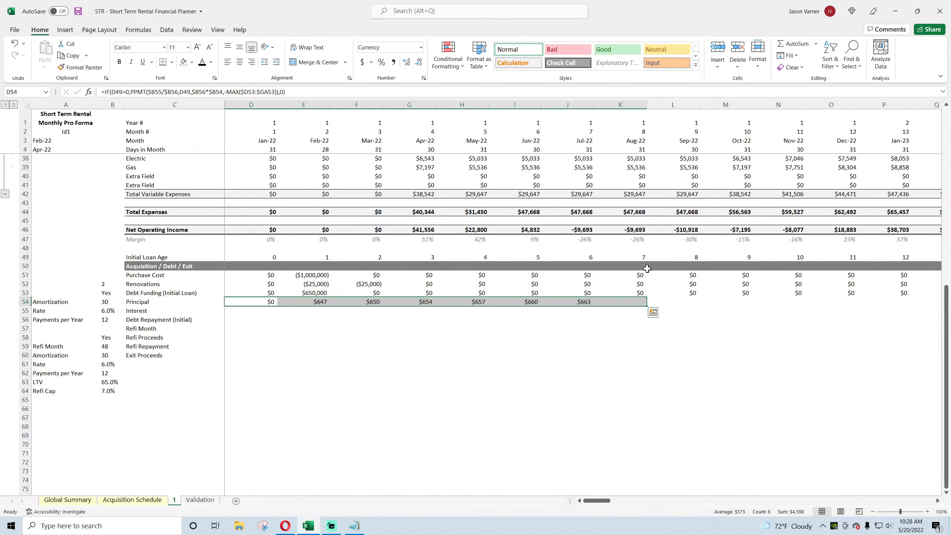
{"action": "left_click", "coordinate": [318, 303]}
{"action": "left_click", "coordinate": [364, 305]}
{"action": "left_click", "coordinate": [420, 304]}
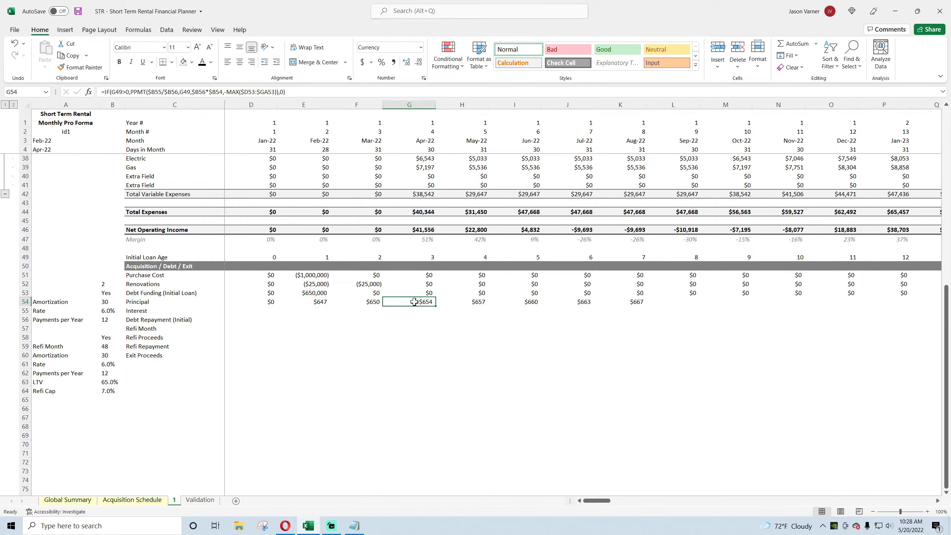
Open the Enterprise SaaS - Varying Contract Lengths V2 workbook, look at its Debt Schedule sheet, and return to the rental planner workbook.
{"action": "left_click", "coordinate": [239, 525]}
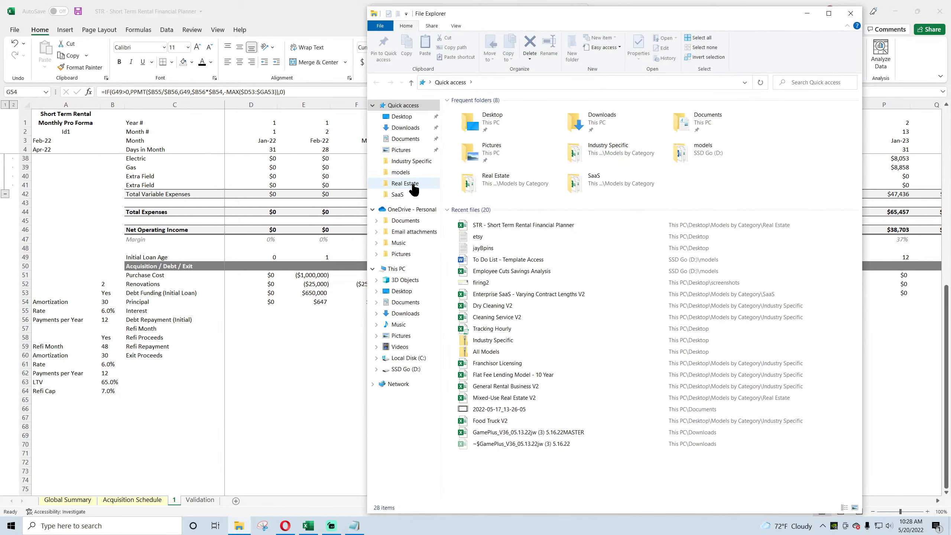
{"action": "left_click", "coordinate": [410, 172]}
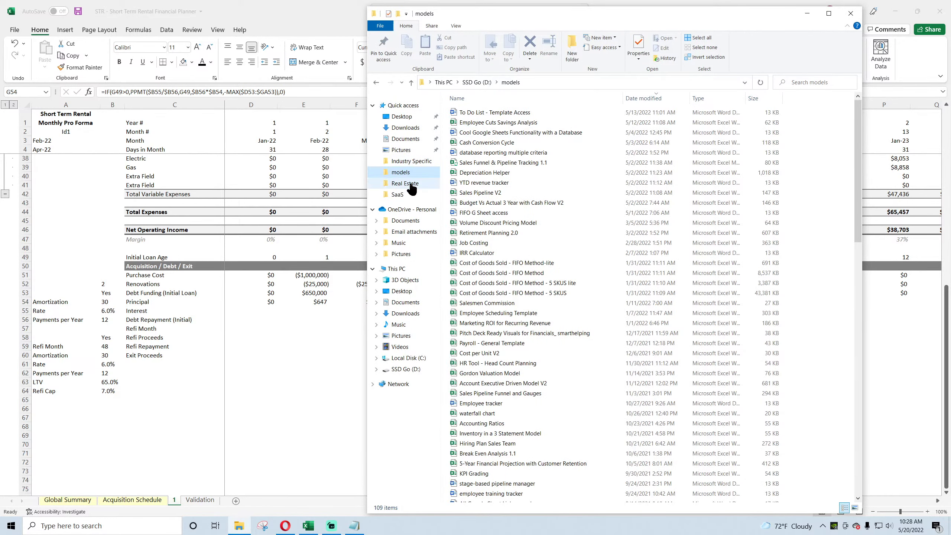
{"action": "left_click", "coordinate": [409, 194]}
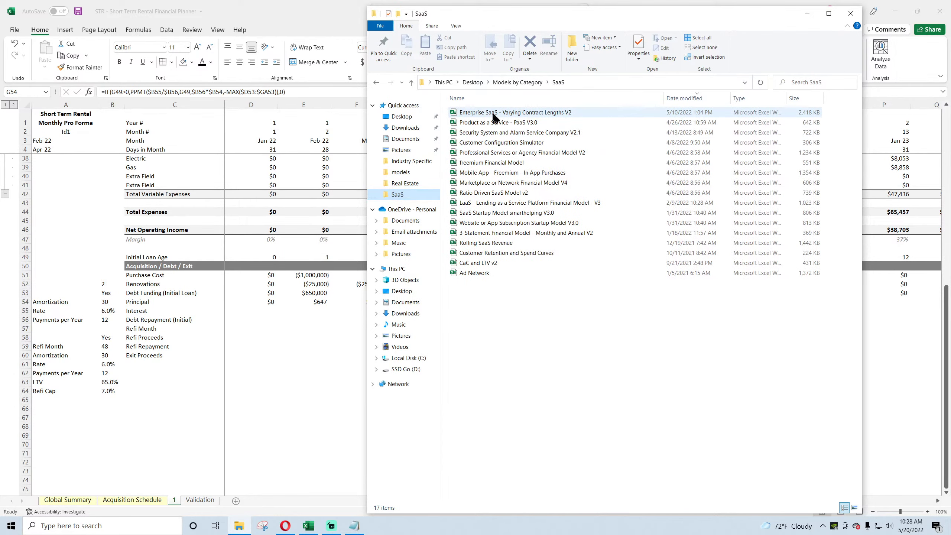
{"action": "double_click", "coordinate": [494, 112]}
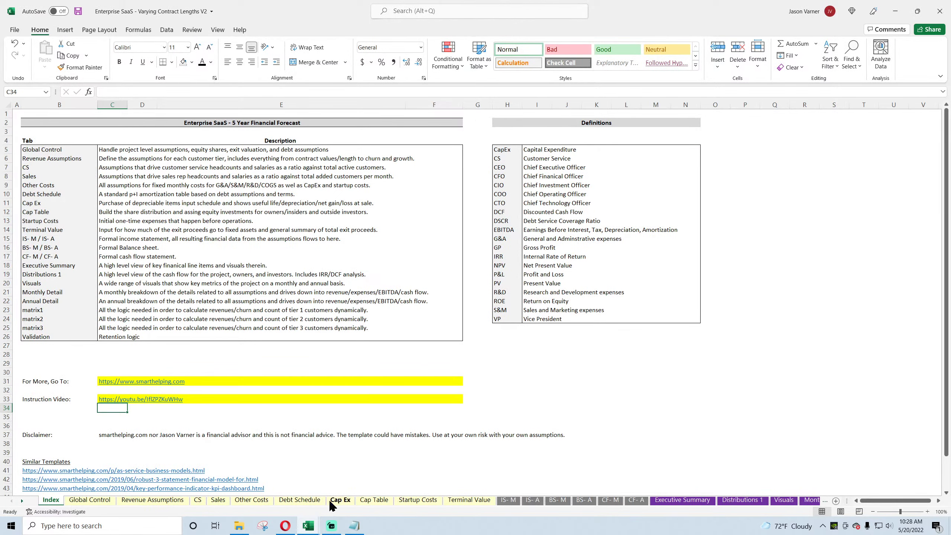
{"action": "left_click", "coordinate": [296, 501]}
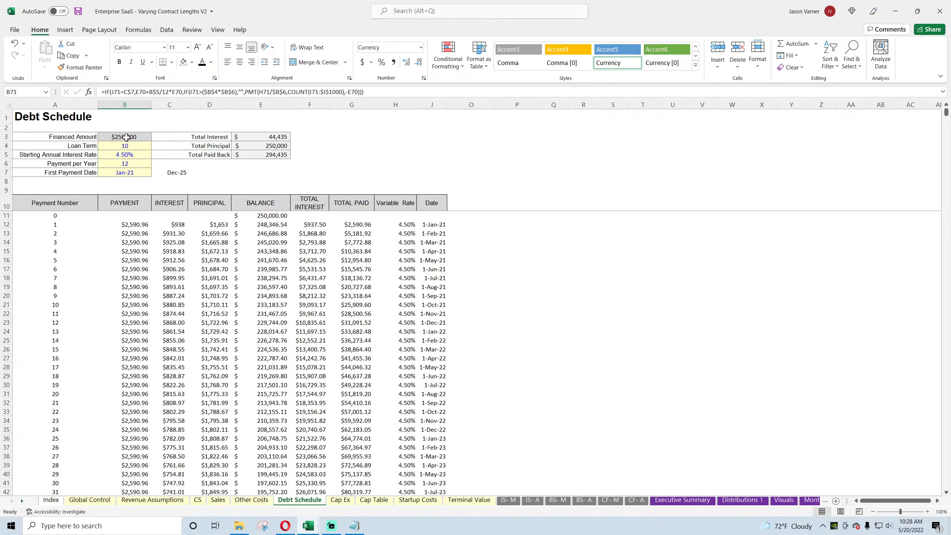
{"action": "left_click", "coordinate": [895, 10]}
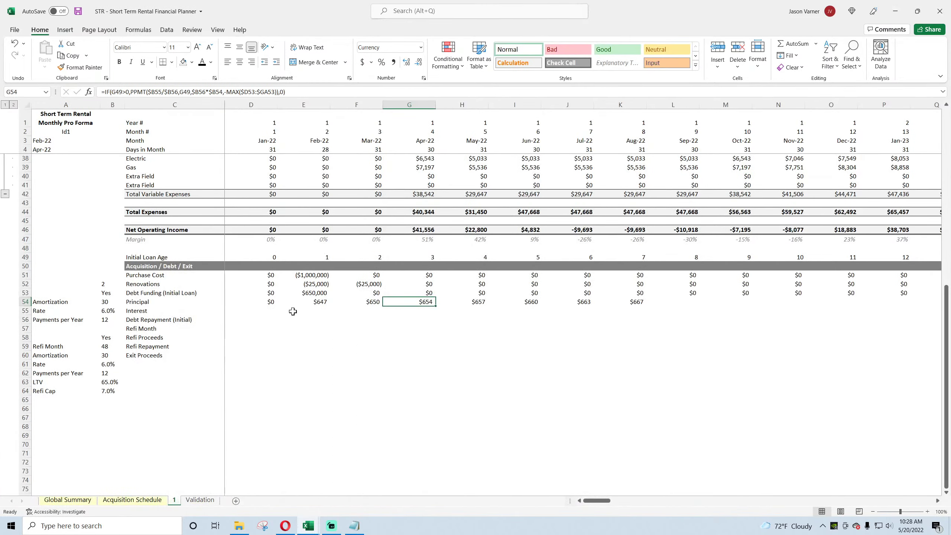
Insert a blank row 56 between the Interest and Debt Repayment (Initial) rows.
{"action": "left_click", "coordinate": [267, 306]}
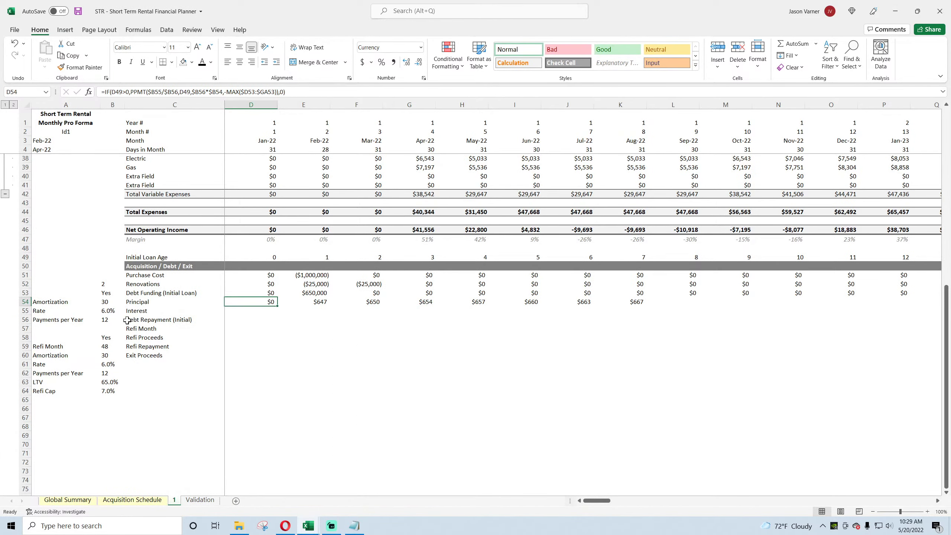
{"action": "right_click", "coordinate": [21, 320]}
{"action": "left_click", "coordinate": [45, 391]}
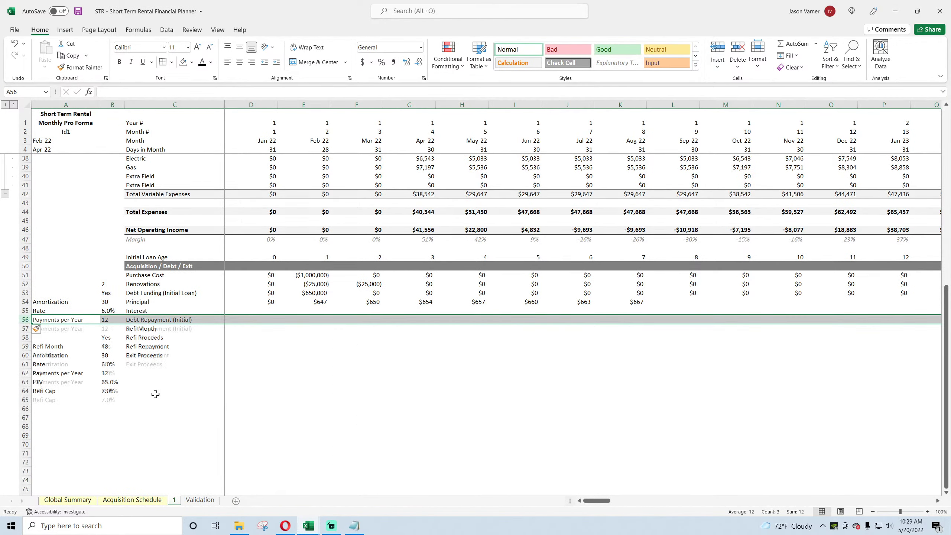
{"action": "left_click", "coordinate": [143, 320]}
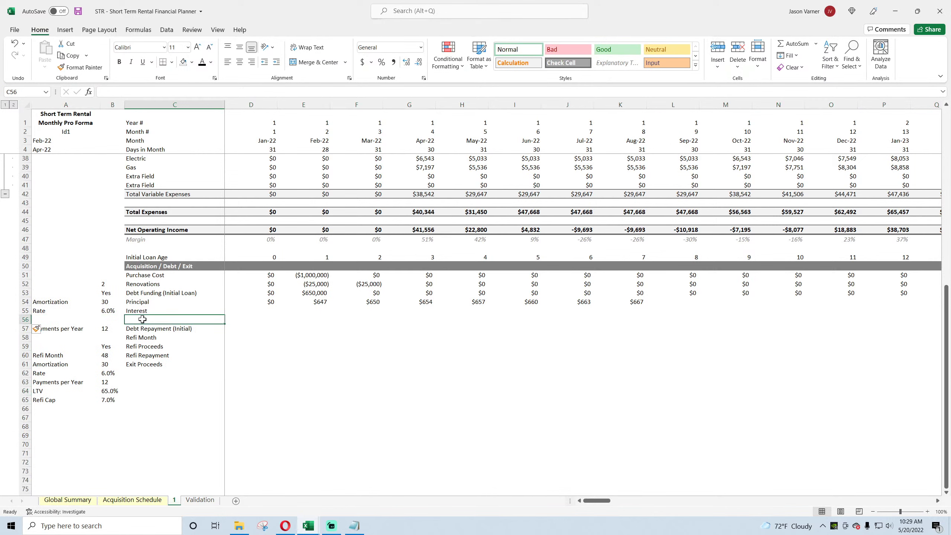
Rename the Debt Funding (Initial Loan) label in C53 as Debt Funding.
{"action": "left_click", "coordinate": [151, 294]}
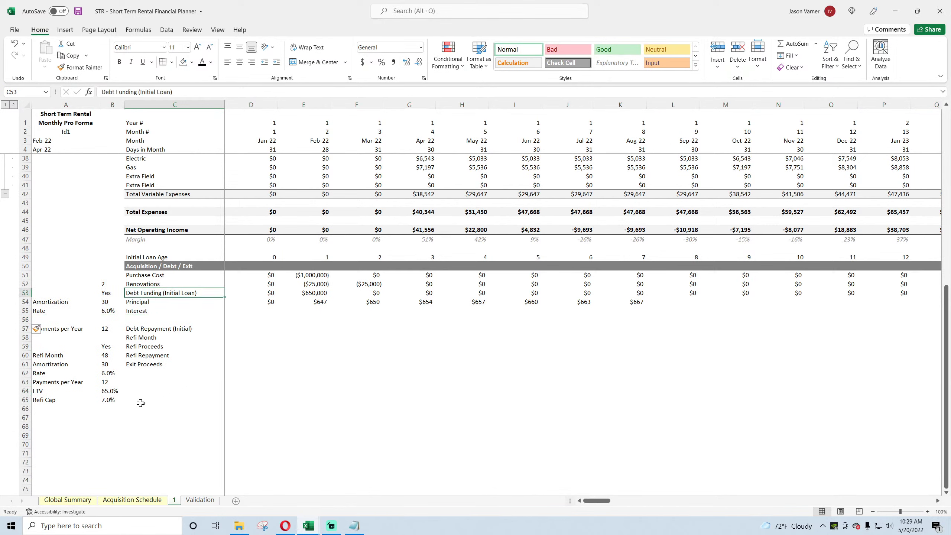
{"action": "type", "text": "Debt Funding"}
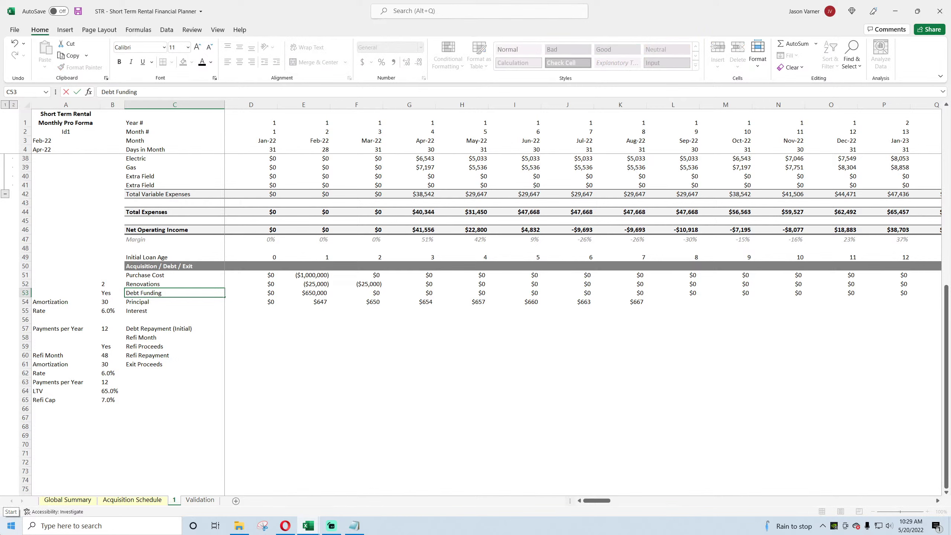
{"action": "key", "text": "Return"}
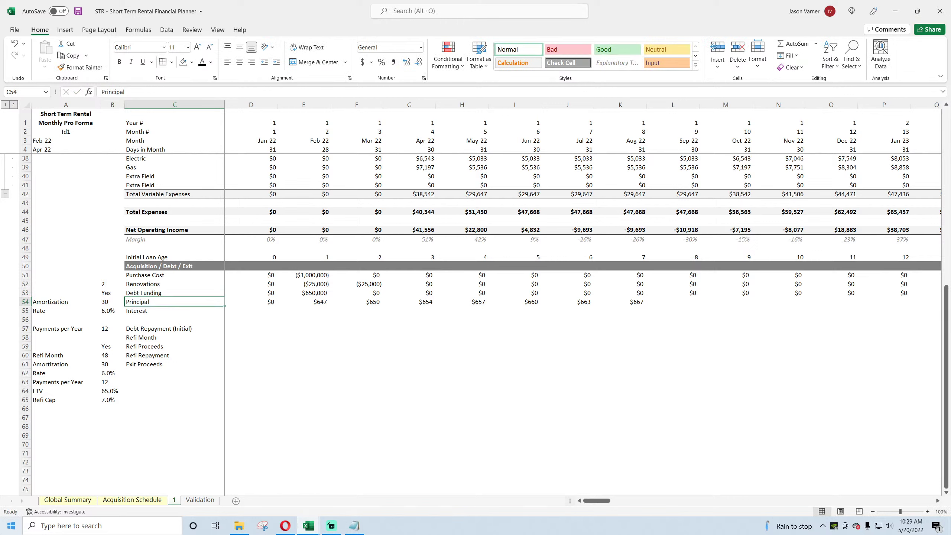
{"action": "left_click", "coordinate": [175, 310]}
{"action": "left_click", "coordinate": [250, 311]}
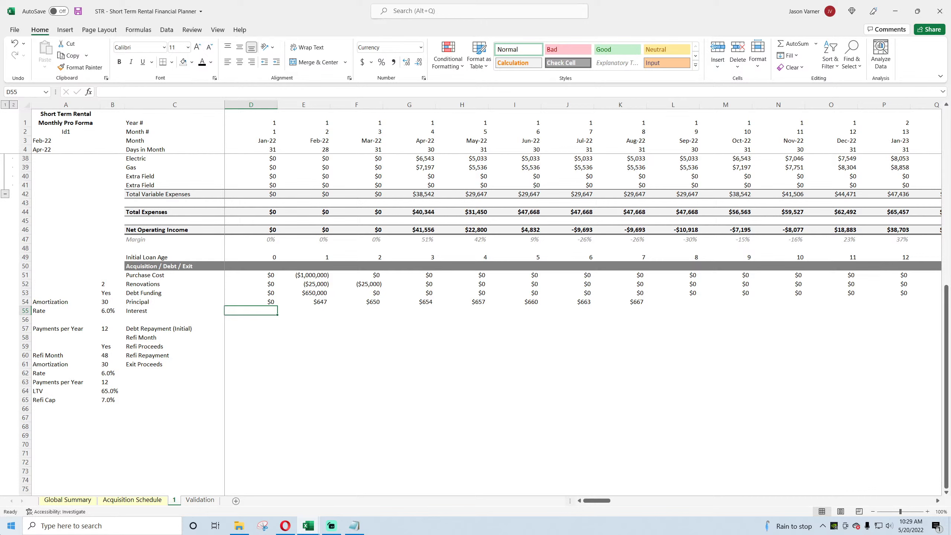
{"action": "type", "text": "="}
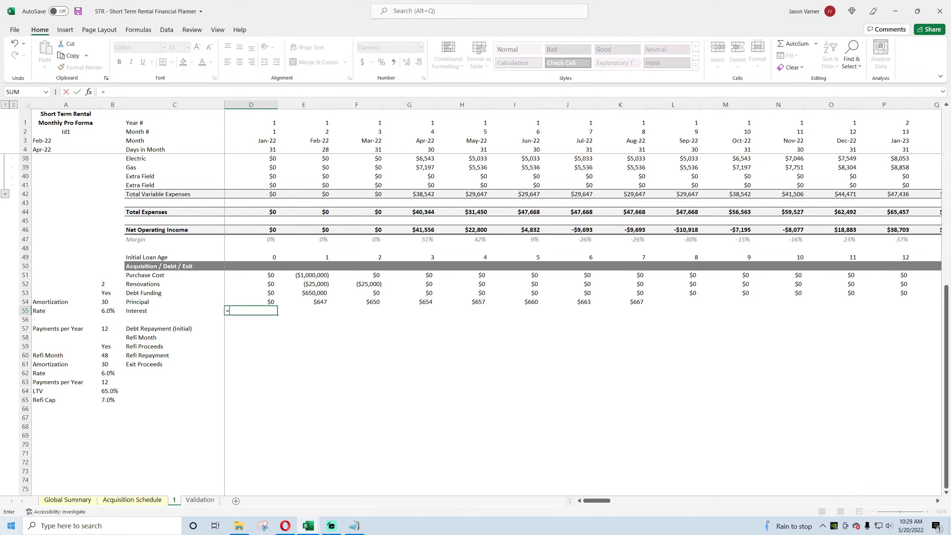
{"action": "type", "text": "int"}
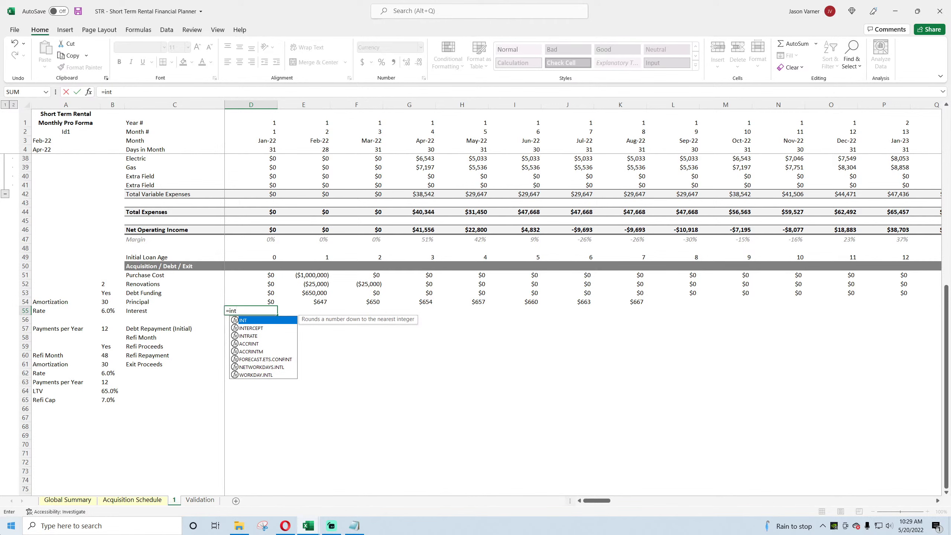
{"action": "type", "text": "er"}
{"action": "key", "text": "BackSpace"}
{"action": "key", "text": "BackSpace"}
{"action": "key", "text": "BackSpace"}
{"action": "key", "text": "BackSpace"}
{"action": "key", "text": "BackSpace"}
{"action": "key", "text": "BackSpace"}
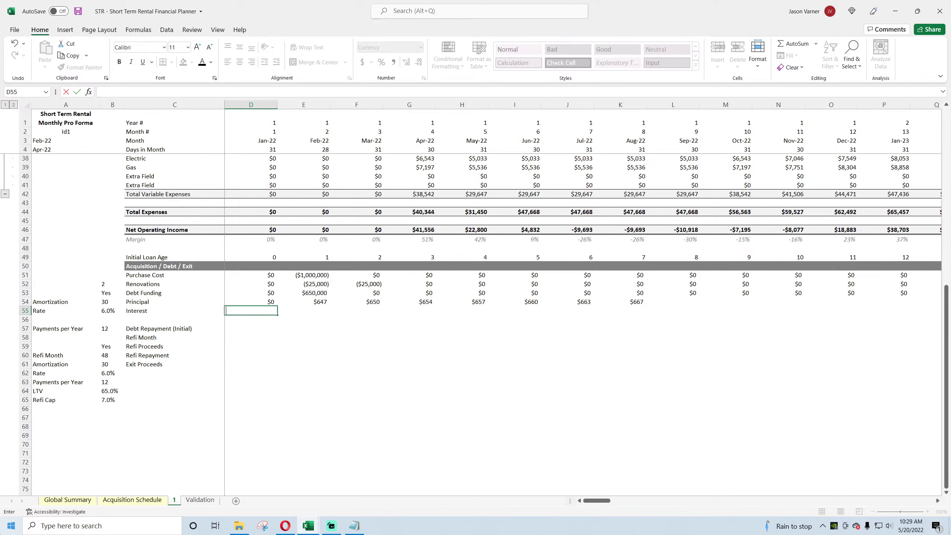
{"action": "key", "text": "Return"}
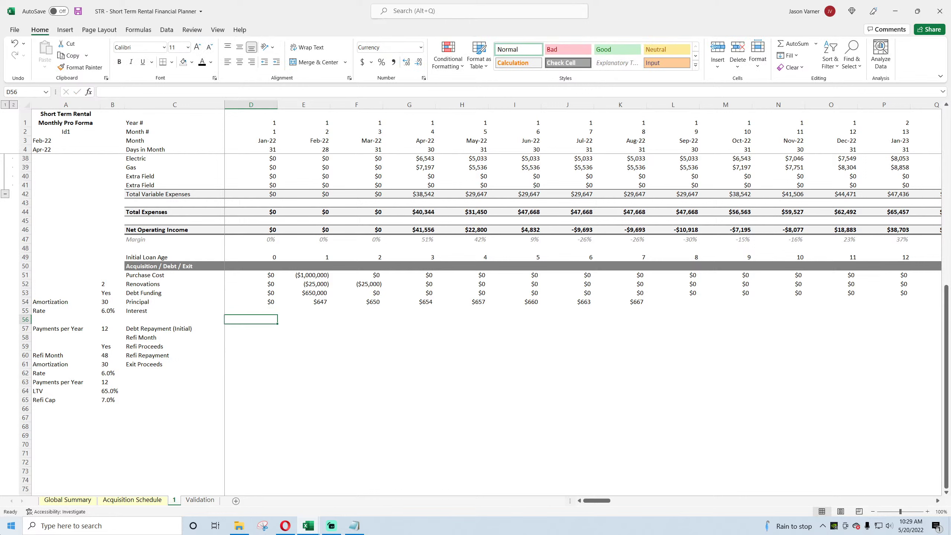
Insert two more blank rows at row 56, between the Interest and Debt Repayment (Initial) rows.
{"action": "left_click", "coordinate": [175, 319]}
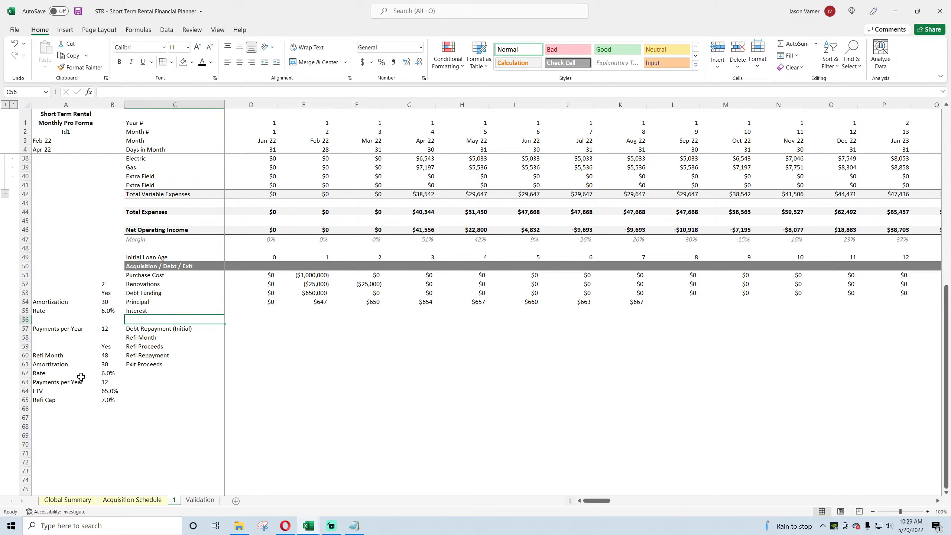
{"action": "right_click", "coordinate": [25, 319]}
{"action": "left_click", "coordinate": [50, 397]}
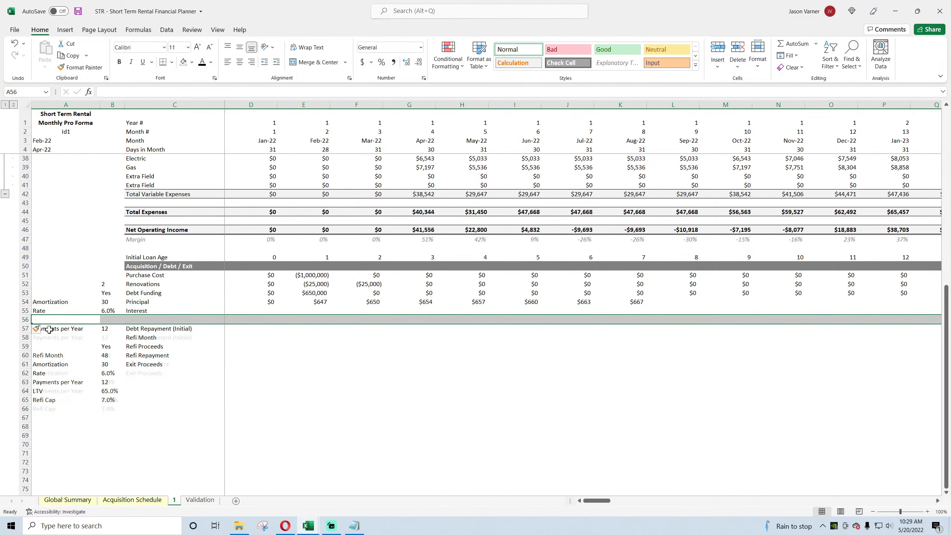
{"action": "right_click", "coordinate": [25, 320]}
{"action": "left_click", "coordinate": [51, 397]}
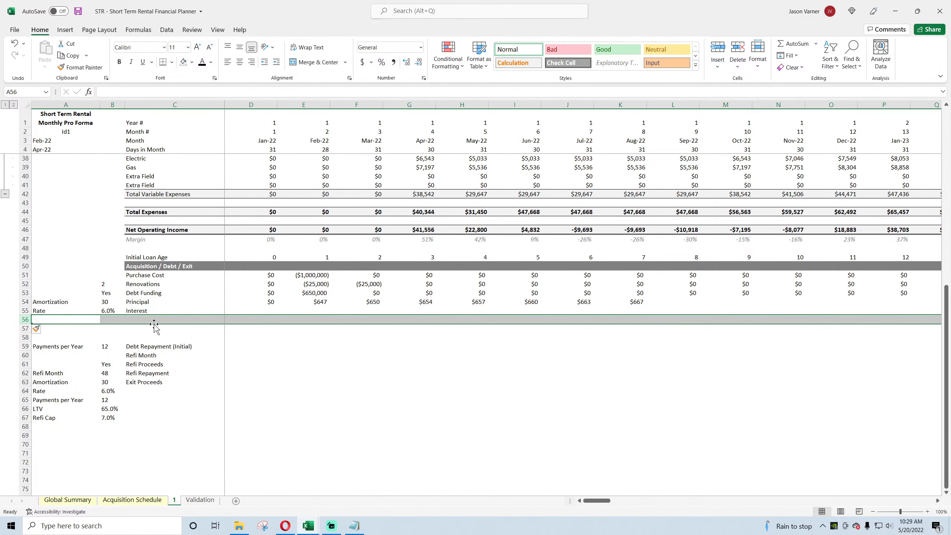
Add the label Month-end Loan Balance below Interest, placing it in C57 with Debt Repayment (Initial) moved up to C56.
{"action": "left_click", "coordinate": [154, 321]}
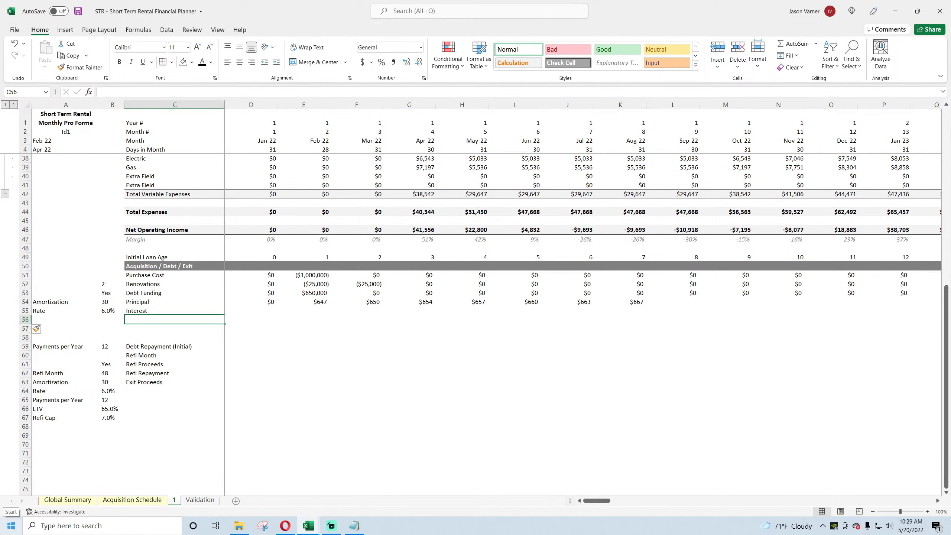
{"action": "type", "text": "Month-en"}
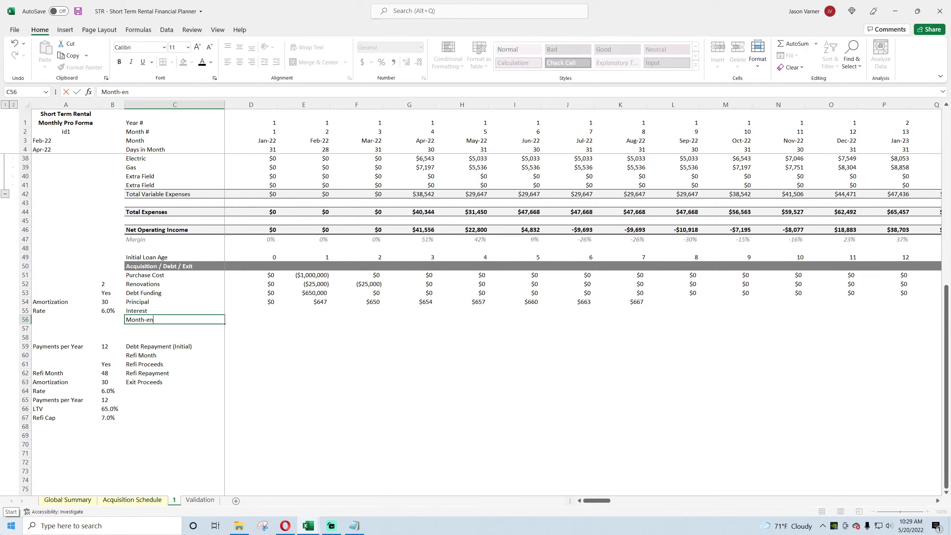
{"action": "type", "text": "d Loan Balance"}
{"action": "key", "text": "Return"}
{"action": "key", "text": "Up"}
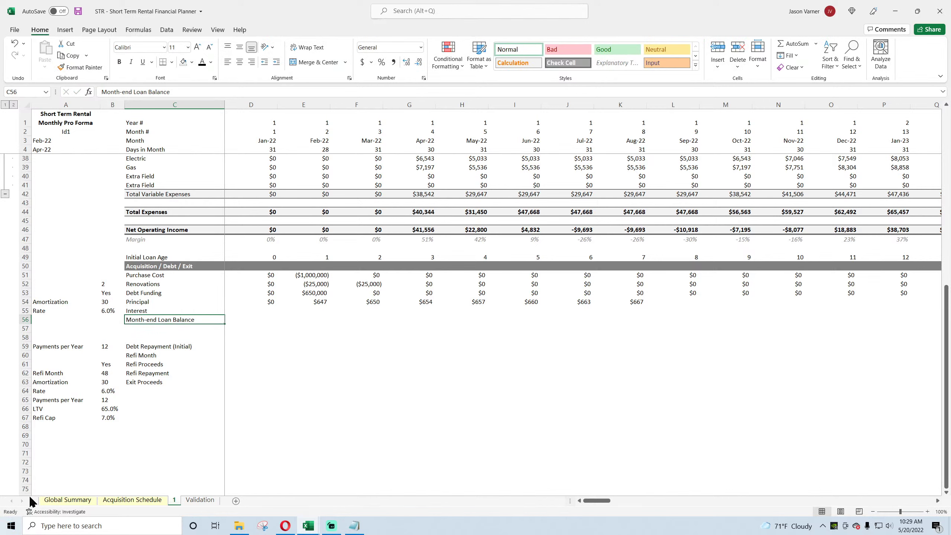
{"action": "mouse_move", "coordinate": [147, 323]}
{"action": "left_mouse_down"}
{"action": "mouse_move", "coordinate": [148, 340]}
{"action": "mouse_move", "coordinate": [147, 318]}
{"action": "left_mouse_up"}
{"action": "left_click", "coordinate": [148, 344]}
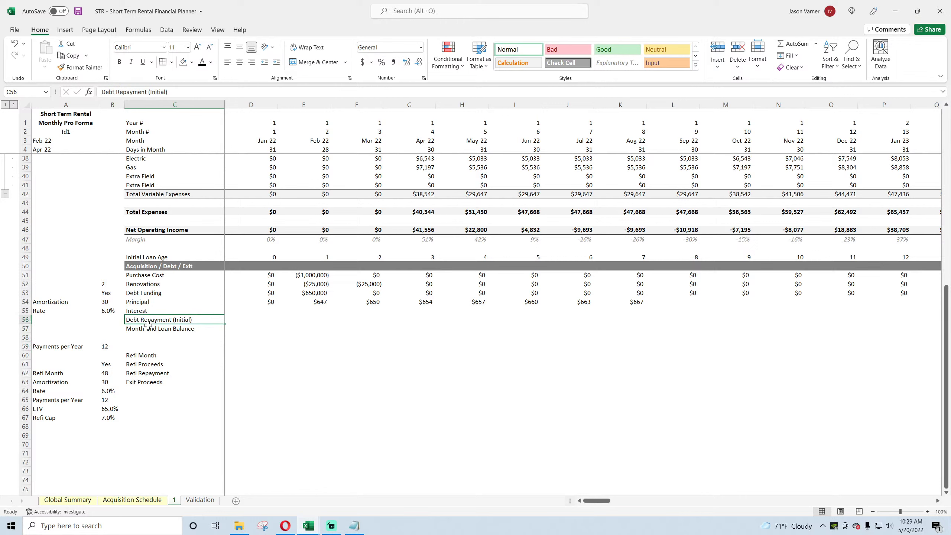
{"action": "left_click", "coordinate": [141, 330]}
{"action": "key", "text": "Right"}
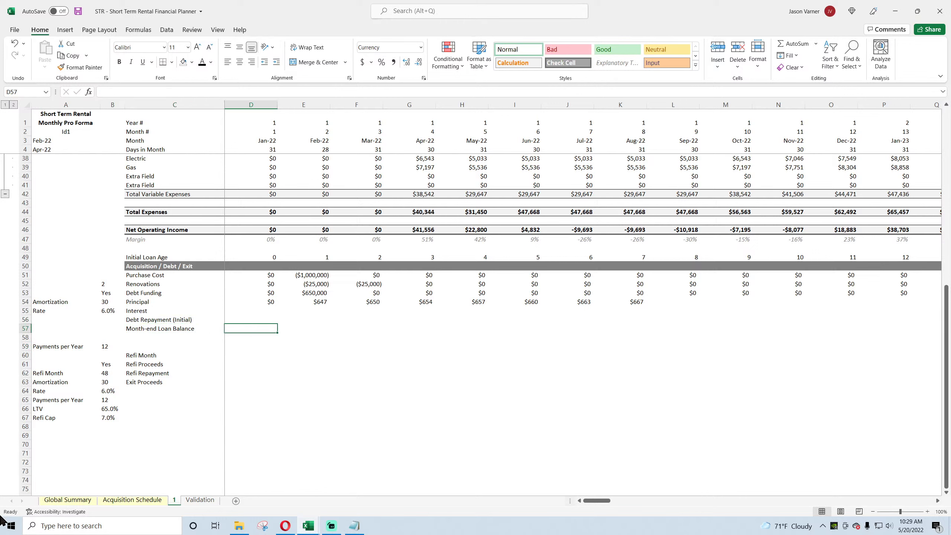
{"action": "type", "text": "=if(and"}
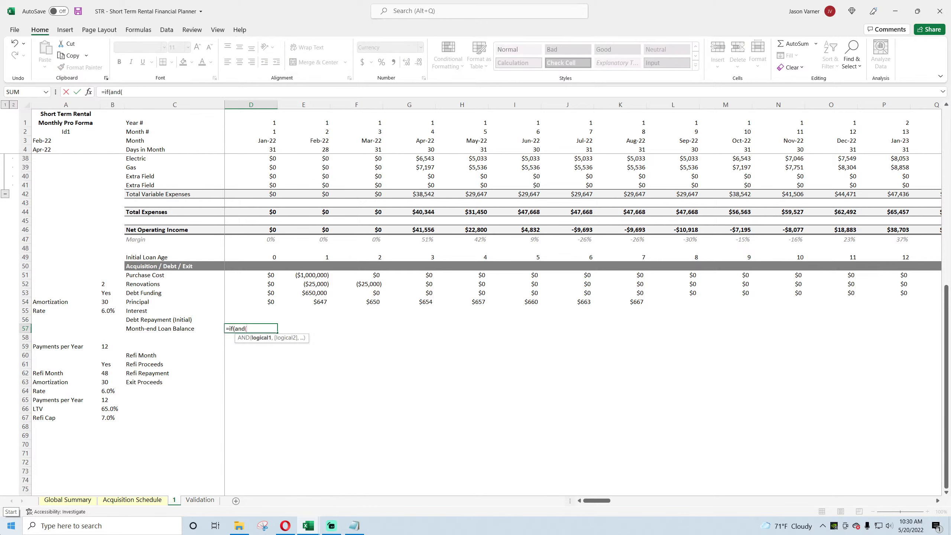
{"action": "key", "text": "Escape"}
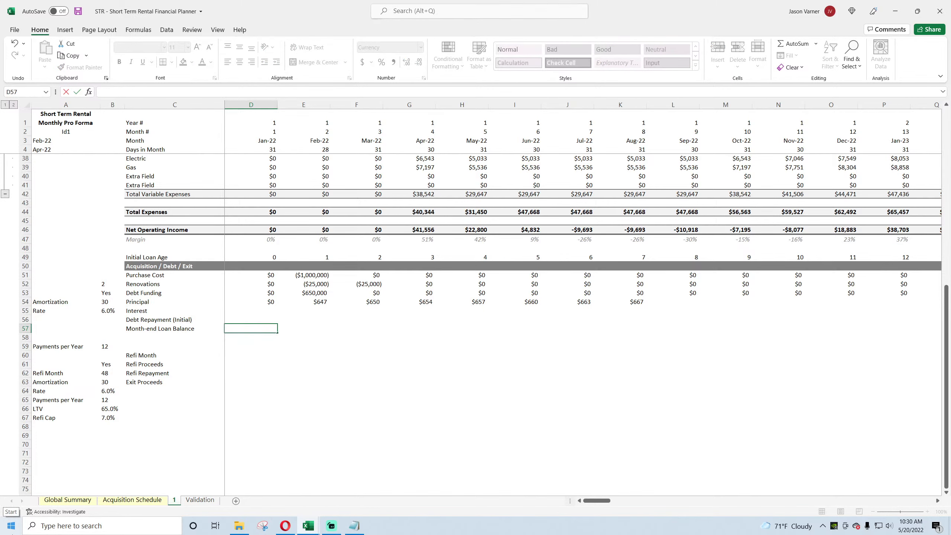
{"action": "type", "text": "=if("}
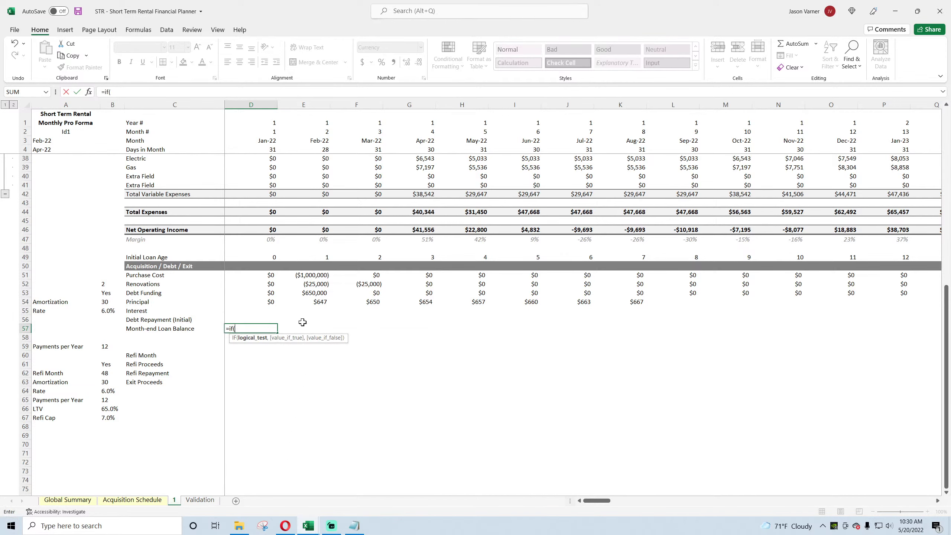
{"action": "left_click", "coordinate": [255, 253]}
{"action": "type", "text": ">0"}
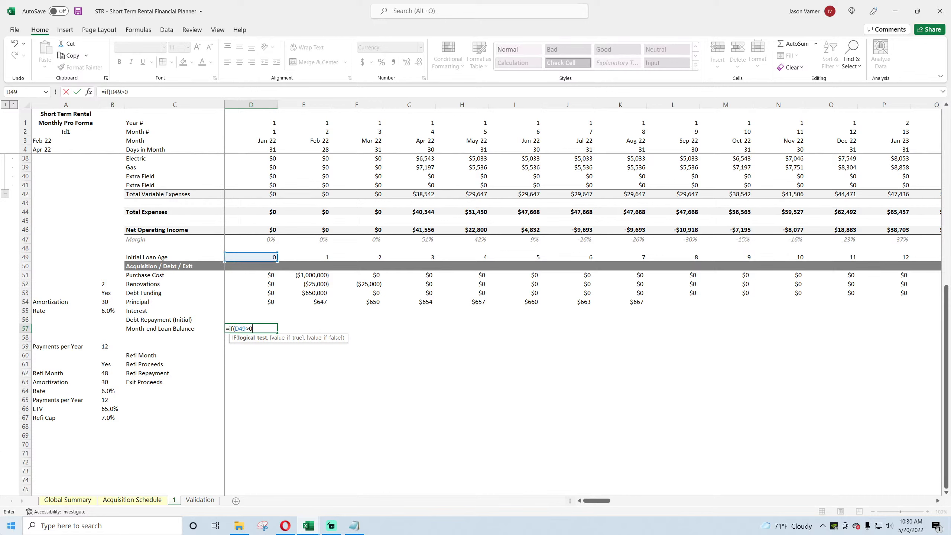
{"action": "type", "text": ","}
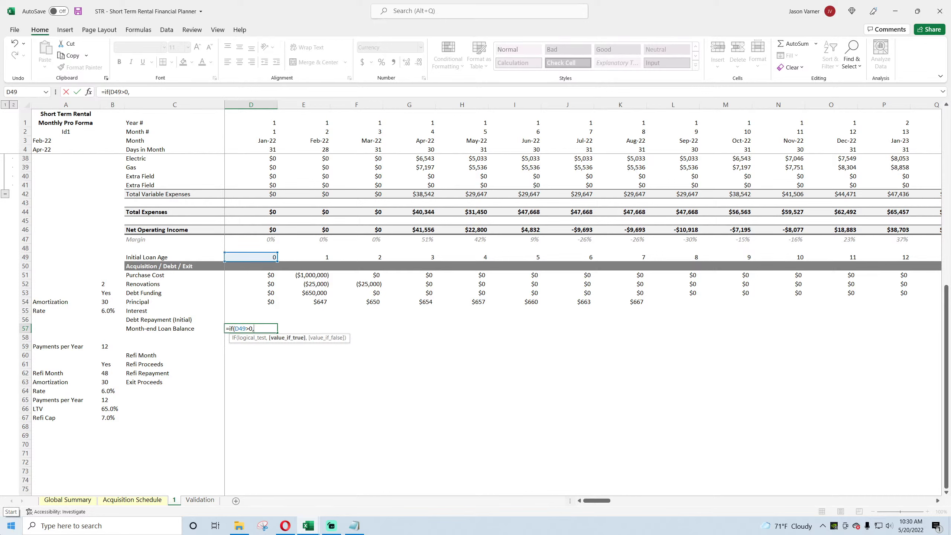
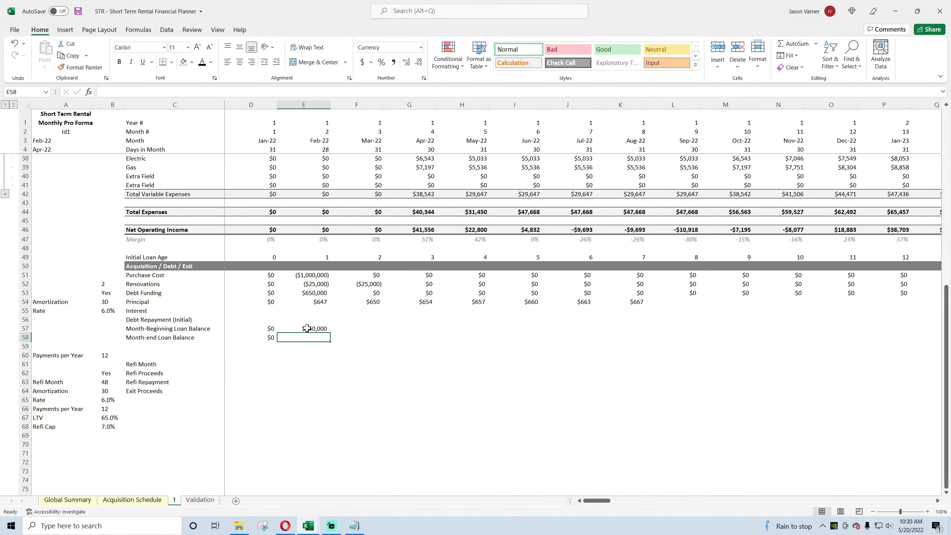
Check the Month-end Loan Balance formula in D58, copy it to E58 and fill both loan balance rows across to column K.
{"action": "left_click", "coordinate": [271, 339]}
{"action": "double_click", "coordinate": [271, 339]}
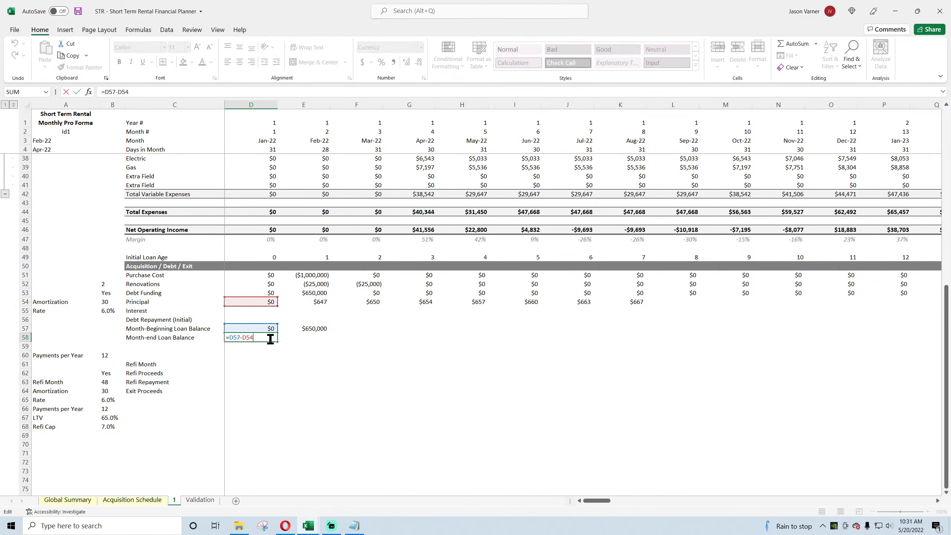
{"action": "key", "text": "Escape"}
{"action": "left_click_drag", "start_coordinate": [276, 343], "coordinate": [650, 342]}
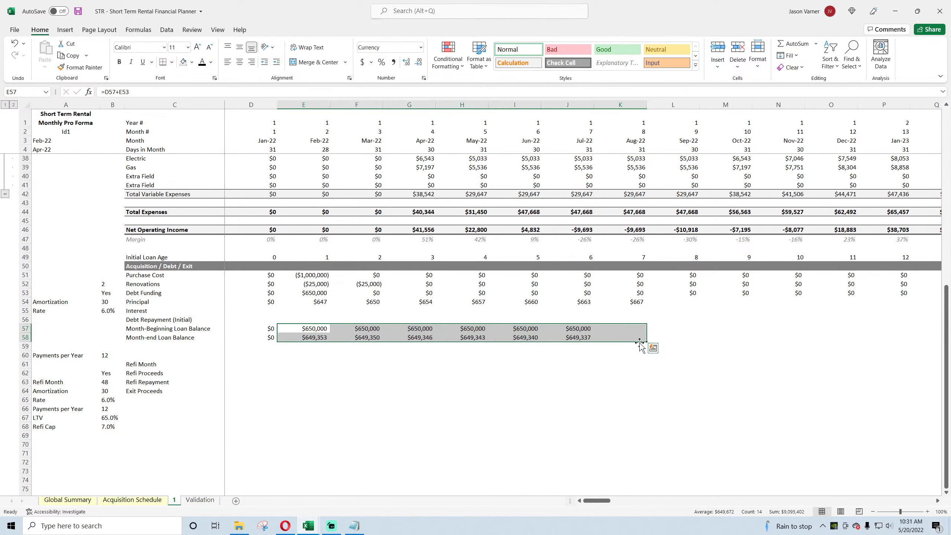
Check the Month-Beginning Loan Balance formulas in E57 and D57.
{"action": "left_click", "coordinate": [321, 328]}
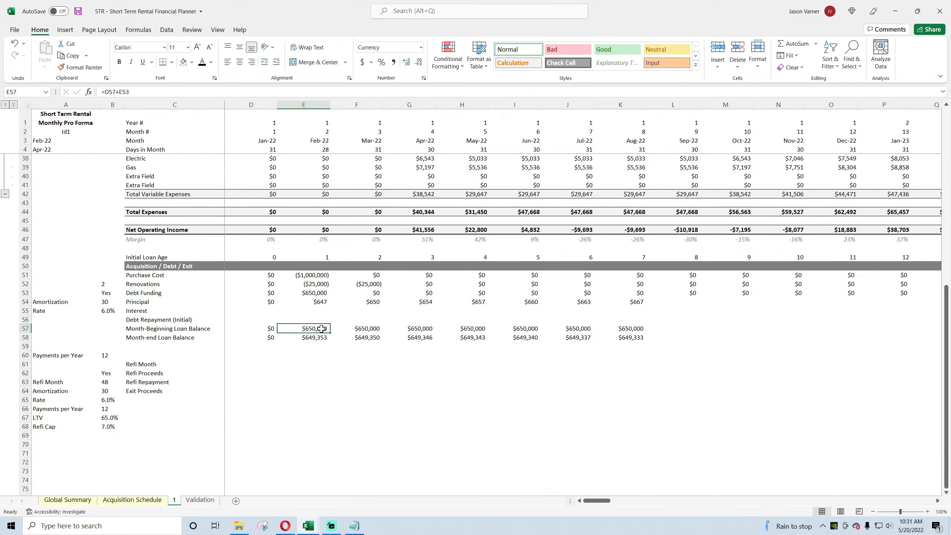
{"action": "left_click", "coordinate": [270, 328]}
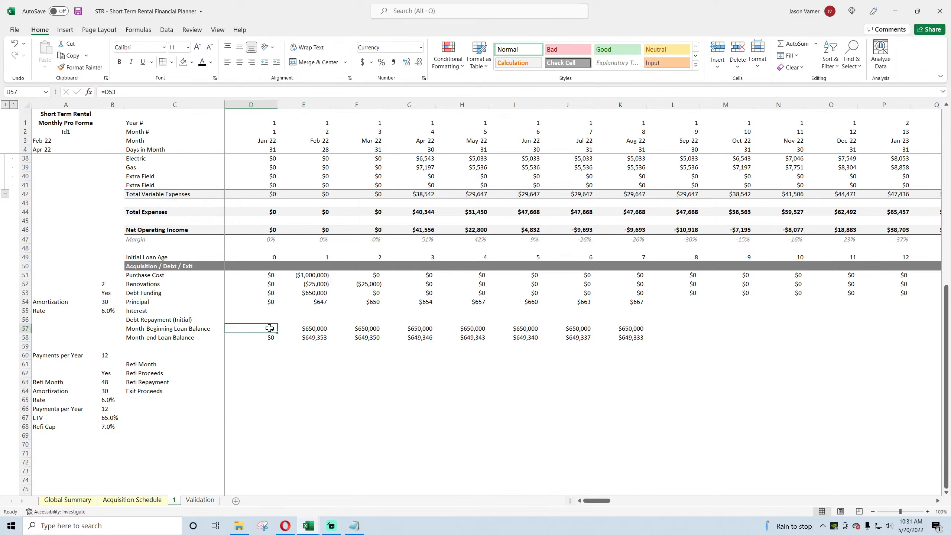
{"action": "double_click", "coordinate": [269, 328]}
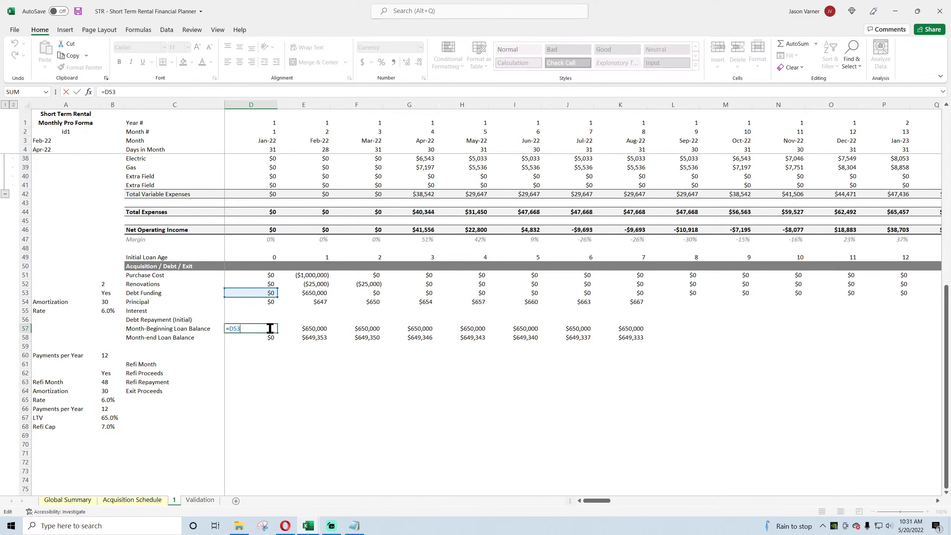
{"action": "key", "text": "Return"}
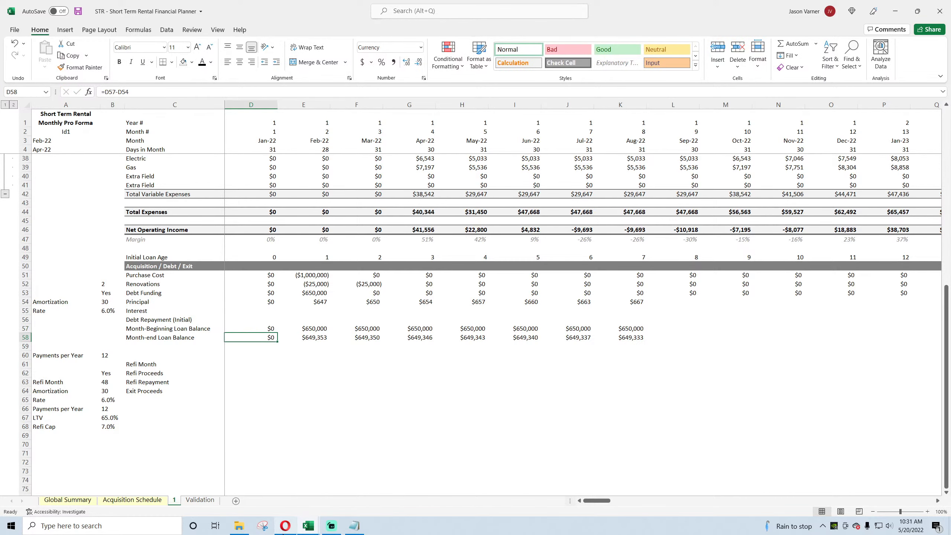
Look at the live stream page in YouTube Studio, return to the rental planner workbook and save it.
{"action": "mouse_move", "coordinate": [285, 525]}
{"action": "left_click", "coordinate": [284, 487]}
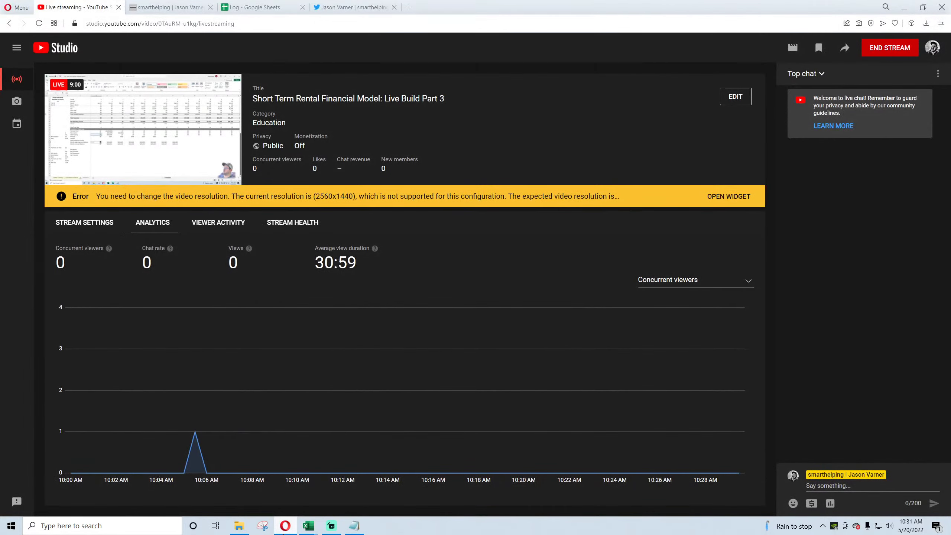
{"action": "left_click", "coordinate": [284, 525]}
{"action": "left_click", "coordinate": [356, 382]}
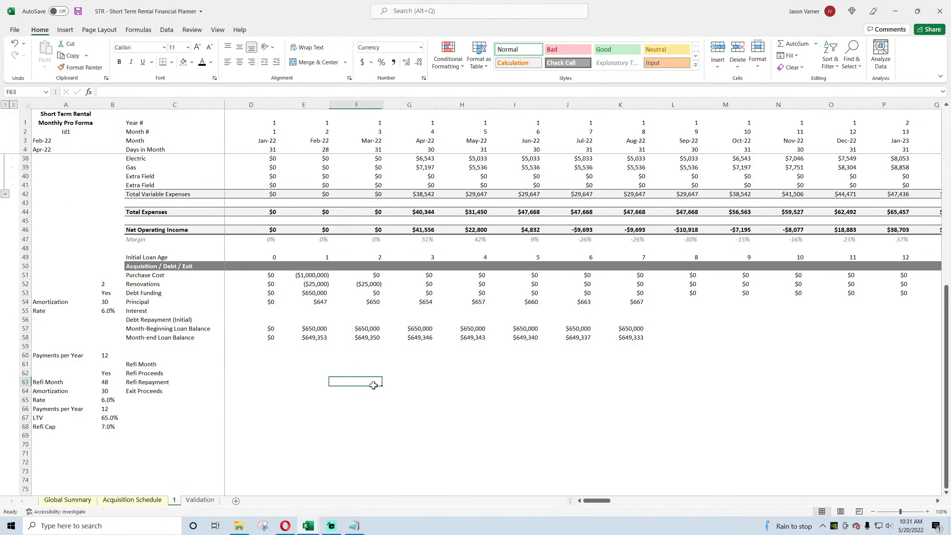
{"action": "left_click", "coordinate": [78, 11]}
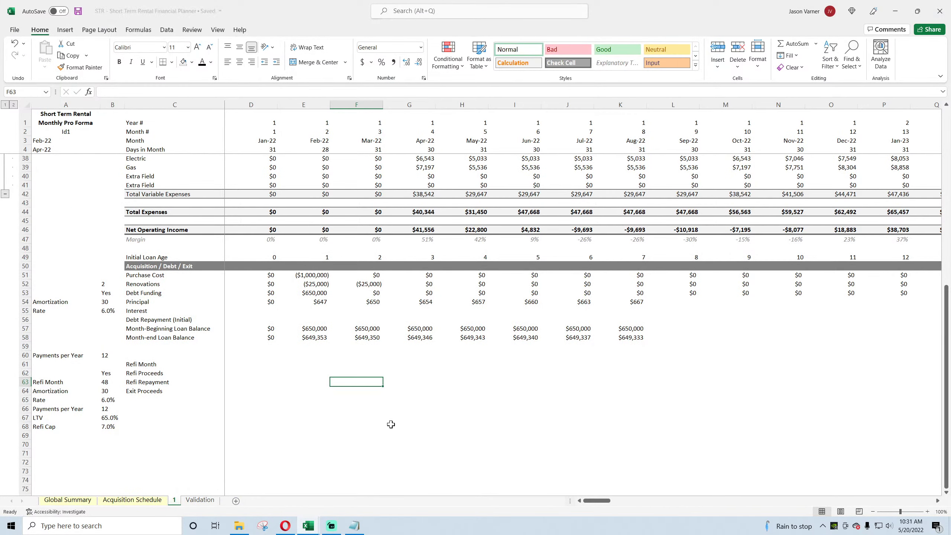
Change the Month-Beginning Loan Balance formula in E57 to =D58+E53 and fill it across to K57.
{"action": "left_click", "coordinate": [271, 328]}
{"action": "left_click", "coordinate": [319, 328]}
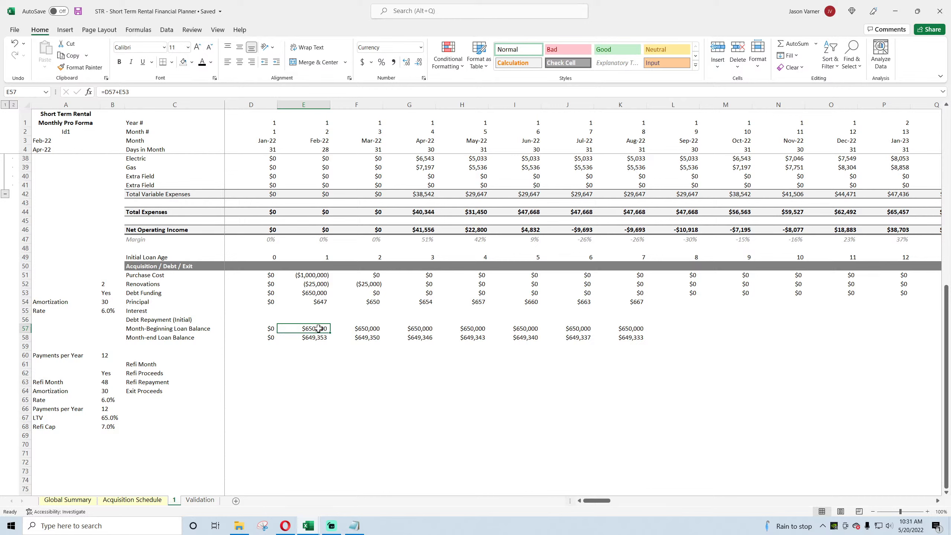
{"action": "type", "text": "="}
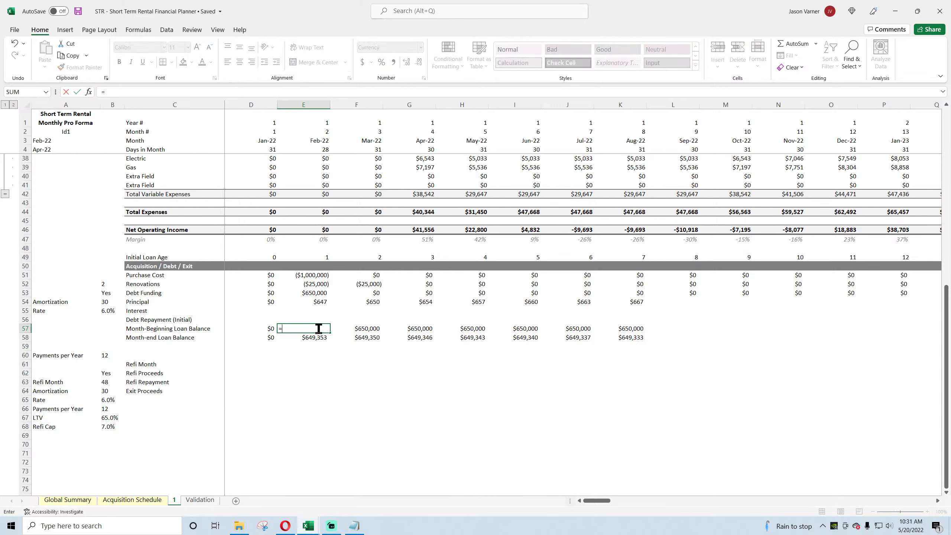
{"action": "left_click", "coordinate": [261, 337]}
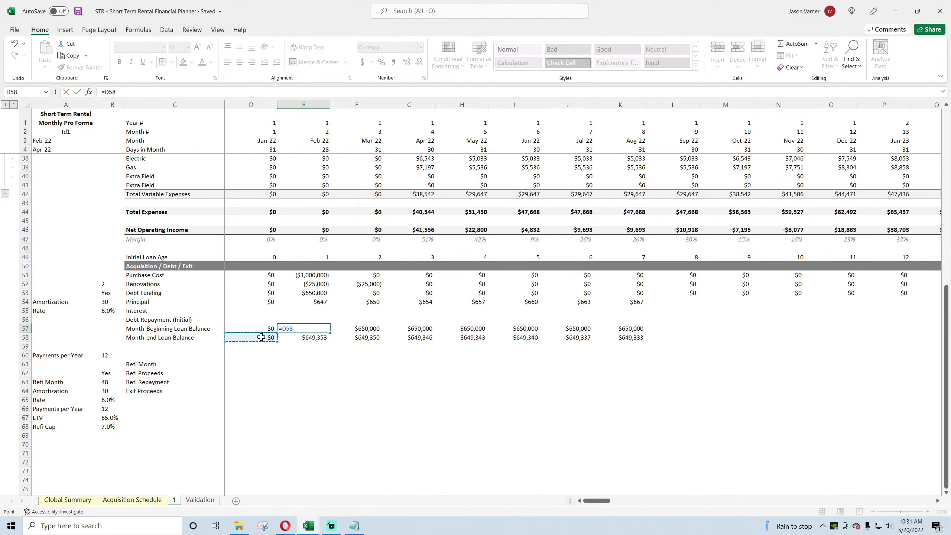
{"action": "type", "text": "+"}
{"action": "left_click", "coordinate": [315, 293]}
{"action": "key", "text": "Return"}
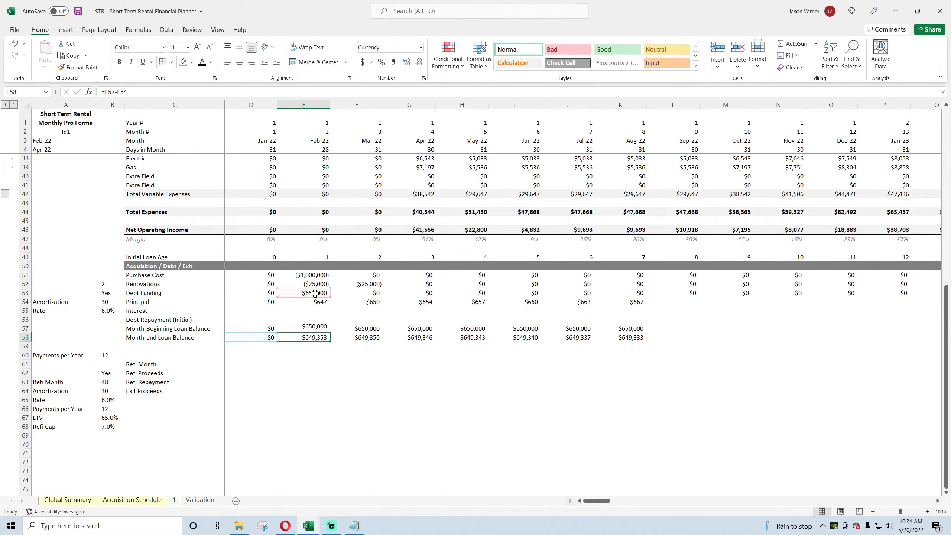
{"action": "left_click", "coordinate": [317, 327]}
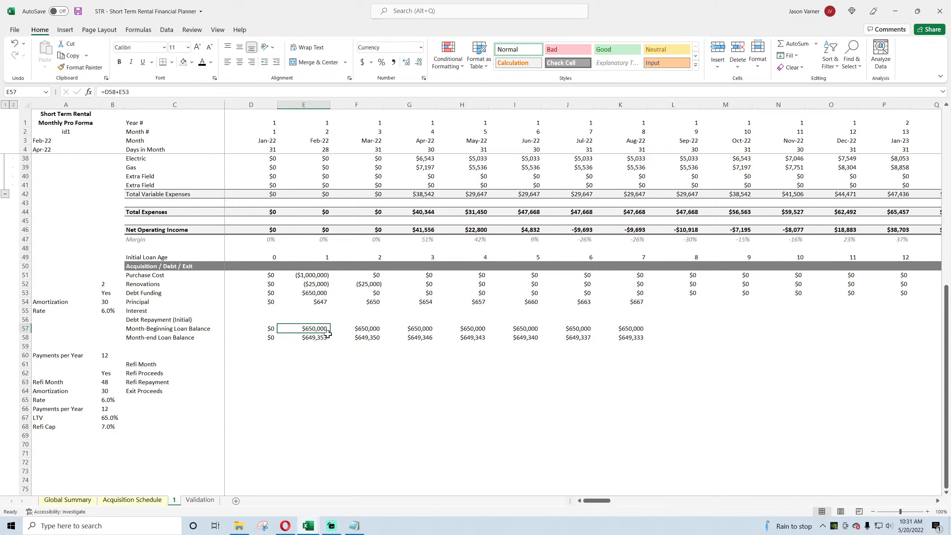
{"action": "left_click_drag", "start_coordinate": [331, 334], "coordinate": [636, 345]}
{"action": "left_click", "coordinate": [379, 330]}
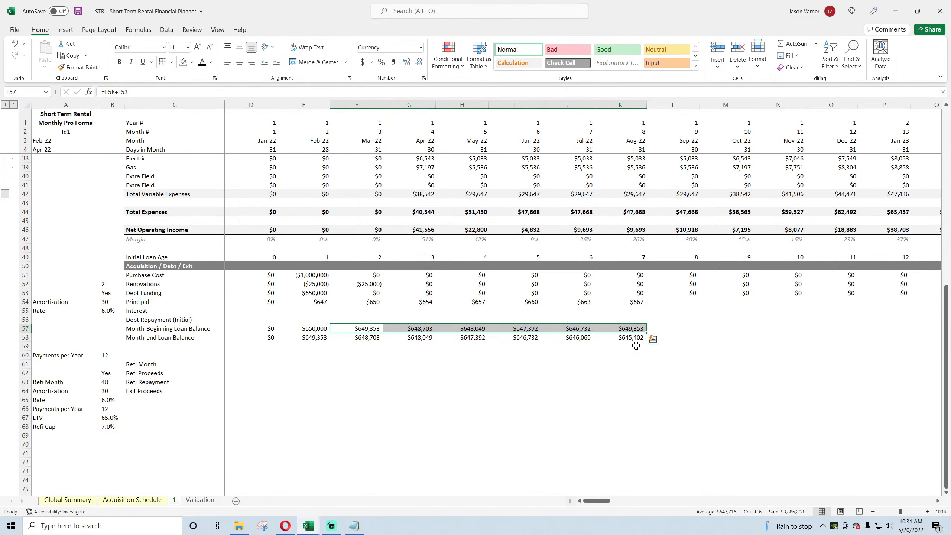
Check the beginning and month-end loan balance formulas in the filled month cells from E57 to H57.
{"action": "left_click", "coordinate": [310, 327]}
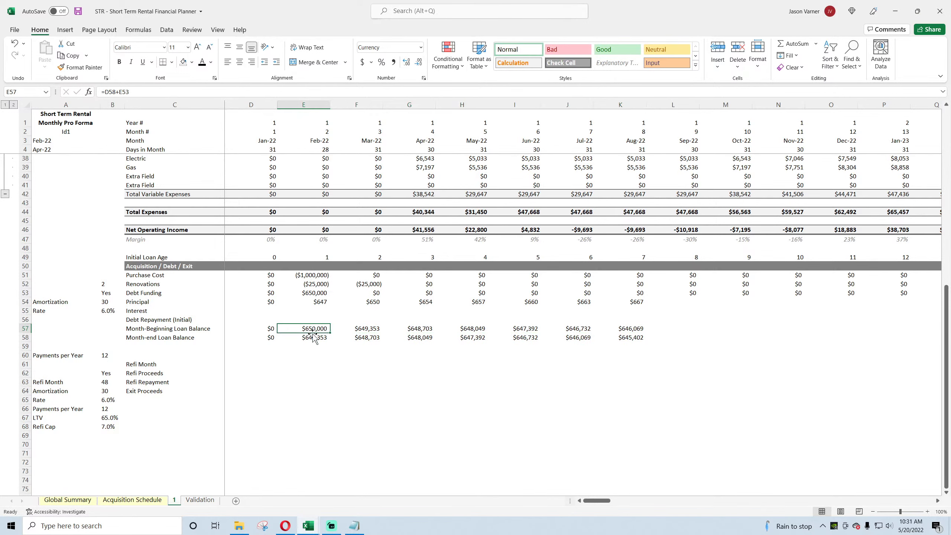
{"action": "left_click", "coordinate": [313, 338]}
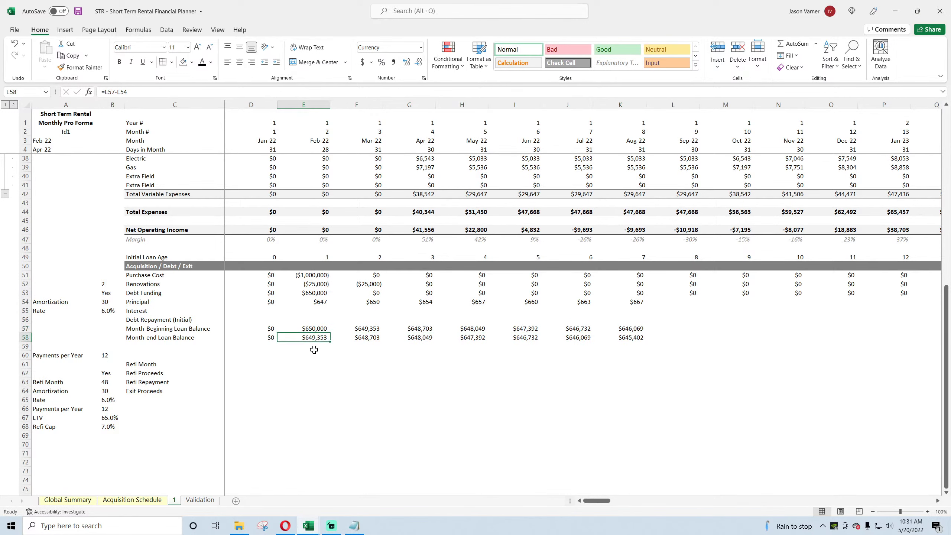
{"action": "left_click", "coordinate": [370, 330]}
{"action": "left_click", "coordinate": [371, 335]}
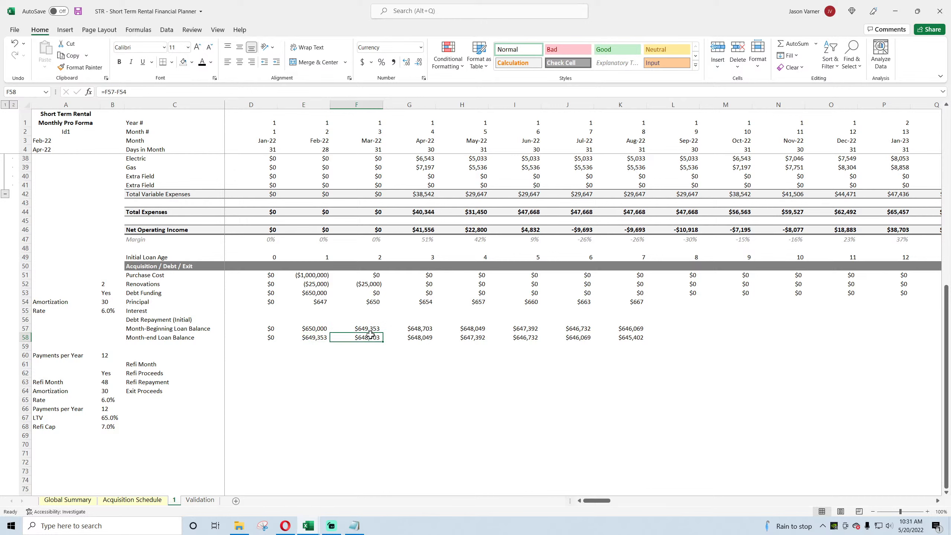
{"action": "left_click", "coordinate": [370, 328]}
{"action": "left_click", "coordinate": [423, 328]}
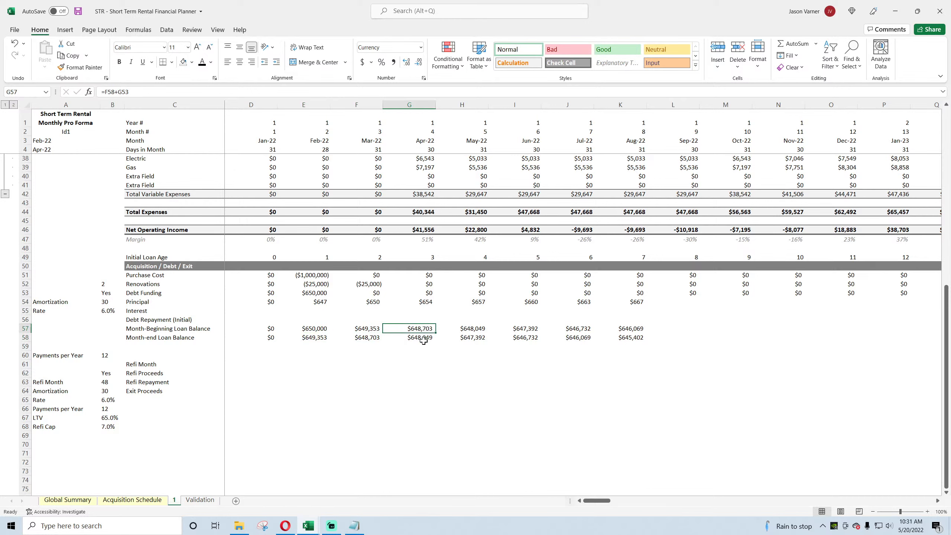
{"action": "left_click", "coordinate": [482, 329]}
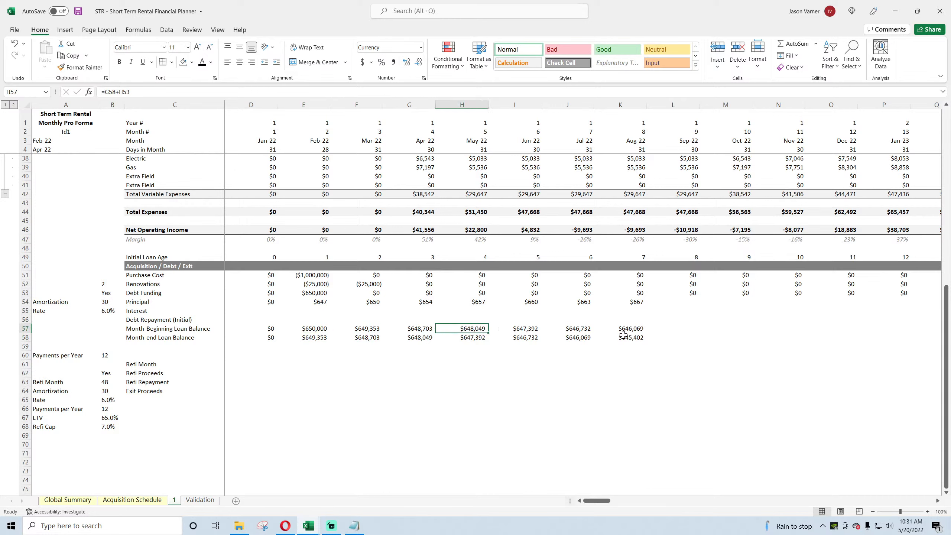
{"action": "left_click", "coordinate": [266, 318]}
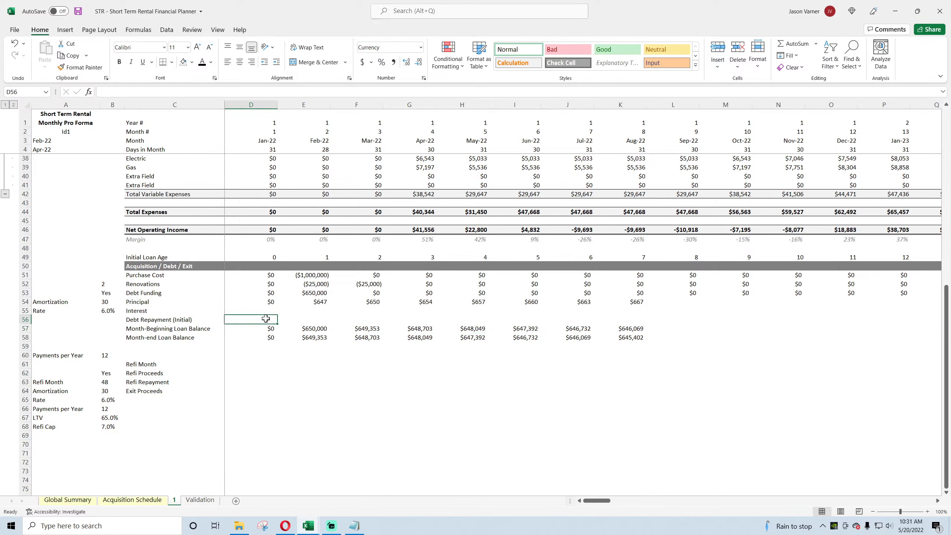
Enter the Interest formula =$B55/12*D57 in D55 and fill it across to I55.
{"action": "left_click", "coordinate": [266, 309]}
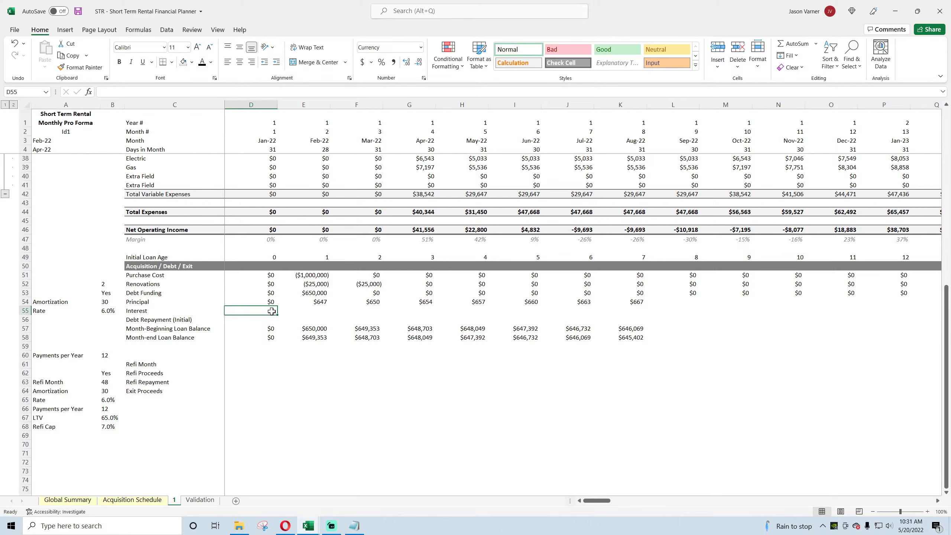
{"action": "type", "text": "="}
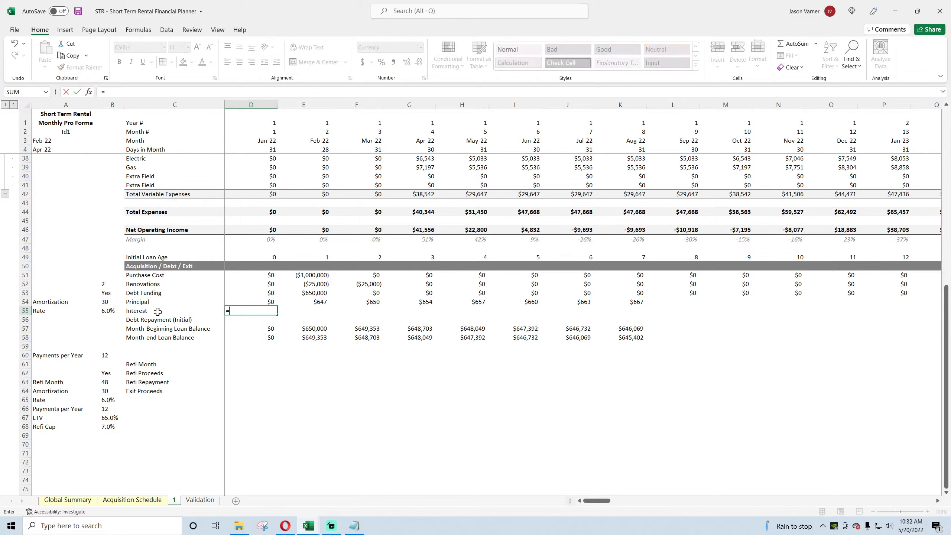
{"action": "left_click", "coordinate": [111, 313]}
{"action": "type", "text": "/"}
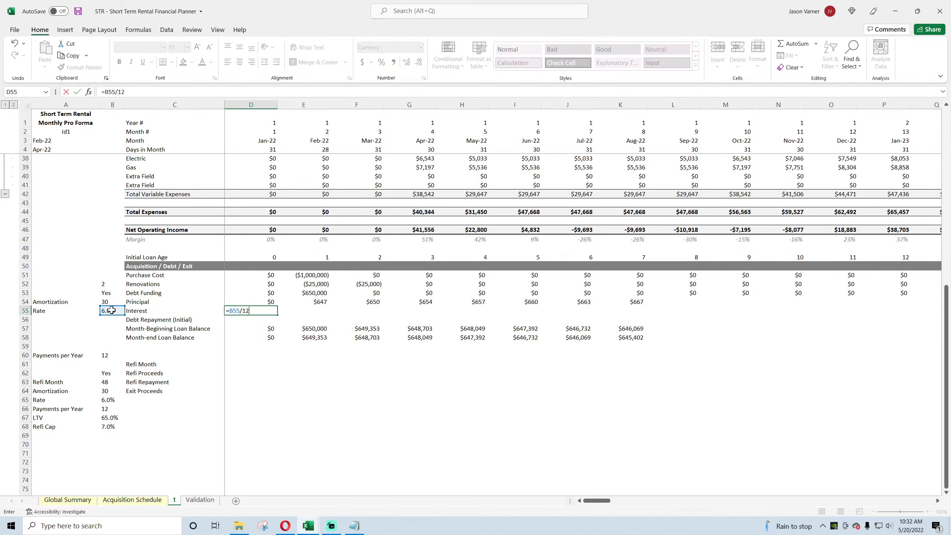
{"action": "type", "text": "12*"}
{"action": "left_click", "coordinate": [268, 329]}
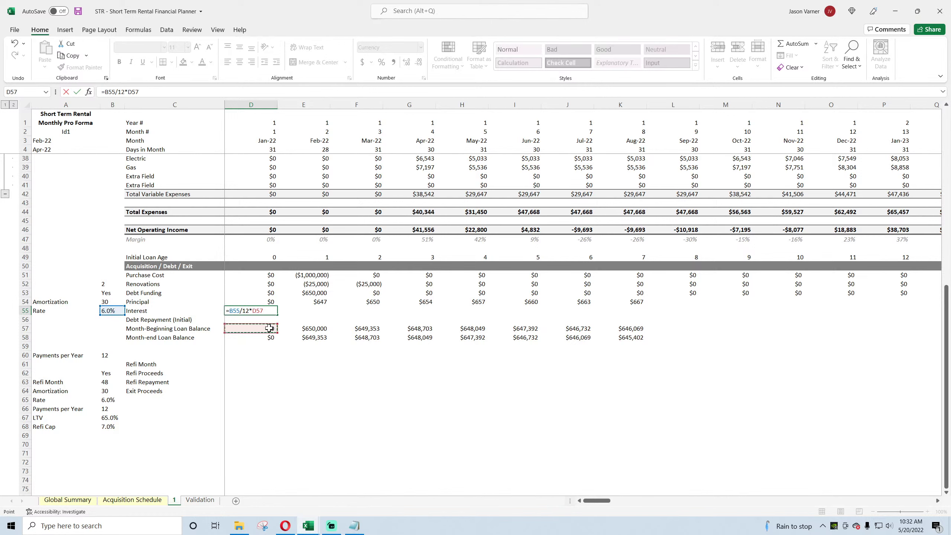
{"action": "left_click", "coordinate": [105, 92]}
{"action": "type", "text": "$"}
{"action": "key", "text": "Return"}
{"action": "left_click", "coordinate": [262, 311]}
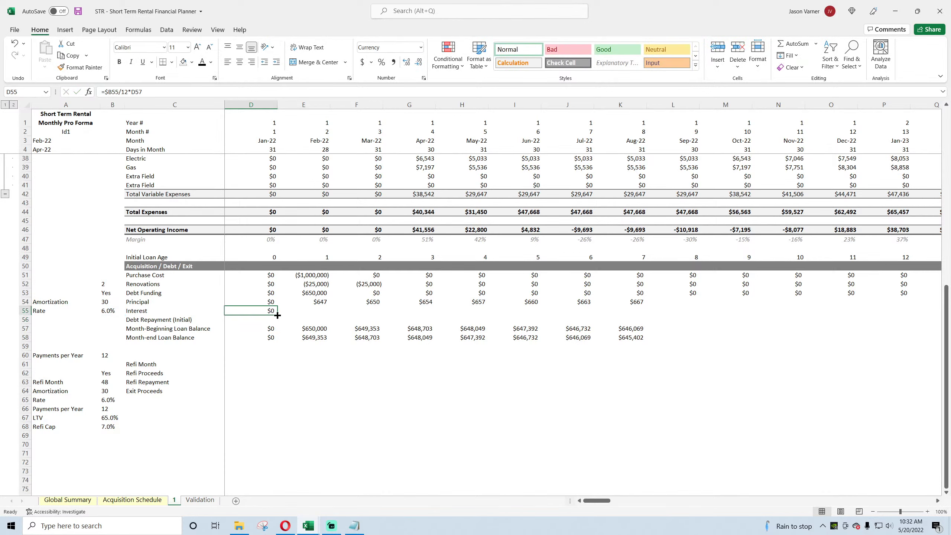
{"action": "left_click_drag", "start_coordinate": [277, 314], "coordinate": [525, 322]}
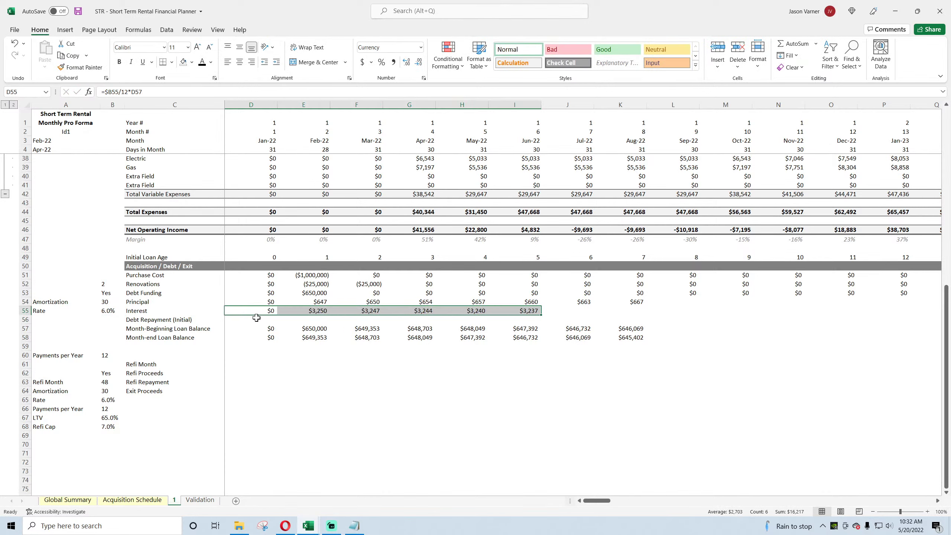
Insert a row above Debt Repayment (Initial) and label it Initial Loan Debt Service in C56.
{"action": "right_click", "coordinate": [19, 321]}
{"action": "left_click", "coordinate": [65, 402]}
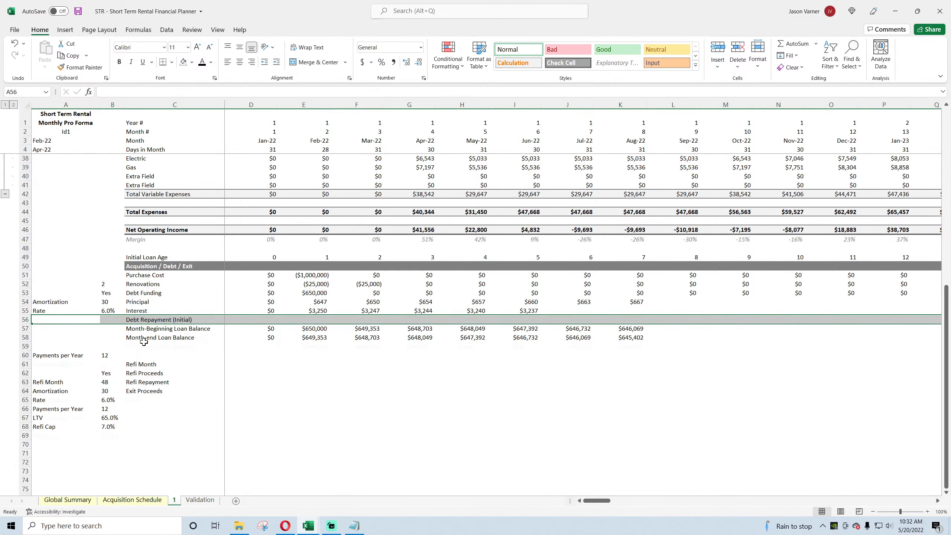
{"action": "left_click", "coordinate": [141, 320]}
{"action": "type", "text": "I"}
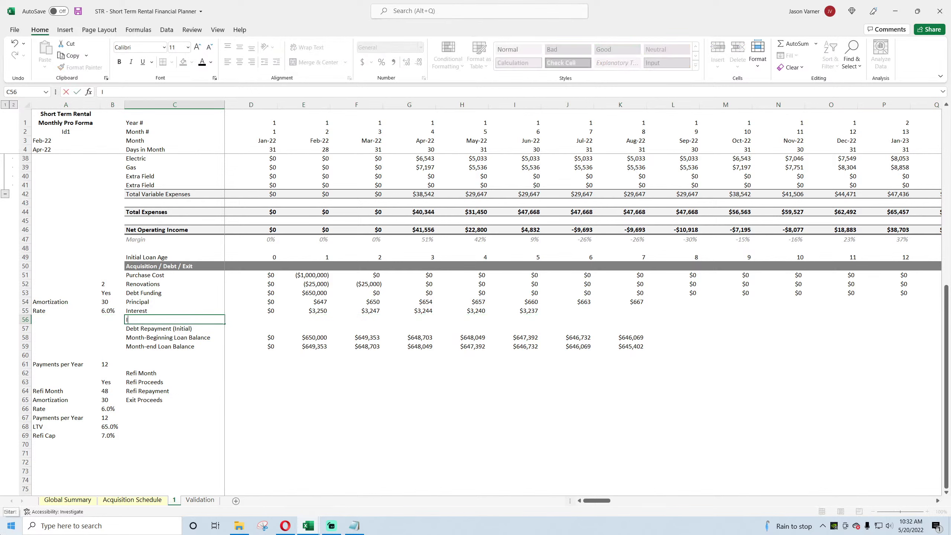
{"action": "type", "text": "nitial Loan Debt Service"}
{"action": "key", "text": "Tab"}
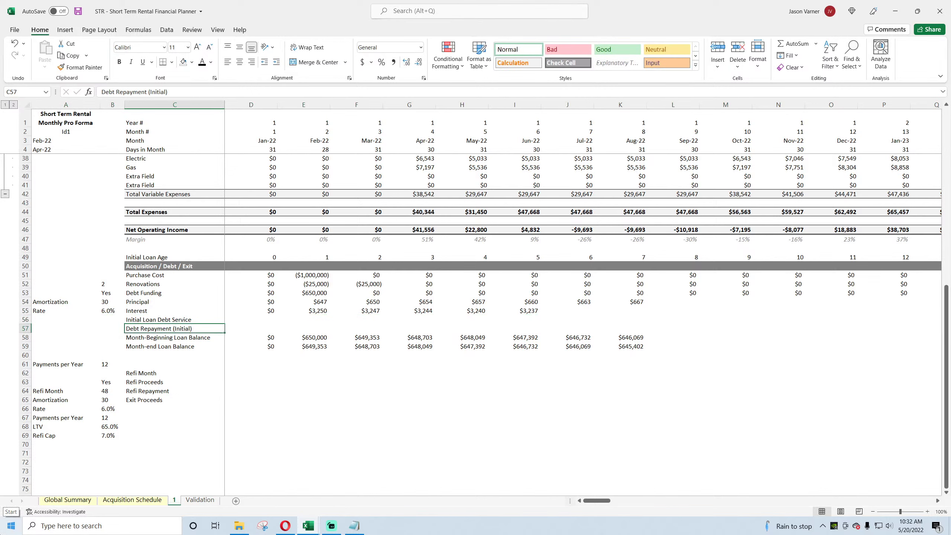
Sum the principal and interest in D56 with =SUM(D54:D55).
{"action": "left_click", "coordinate": [791, 44]}
{"action": "left_click", "coordinate": [268, 301]}
{"action": "left_click_drag", "start_coordinate": [268, 303], "coordinate": [270, 311]}
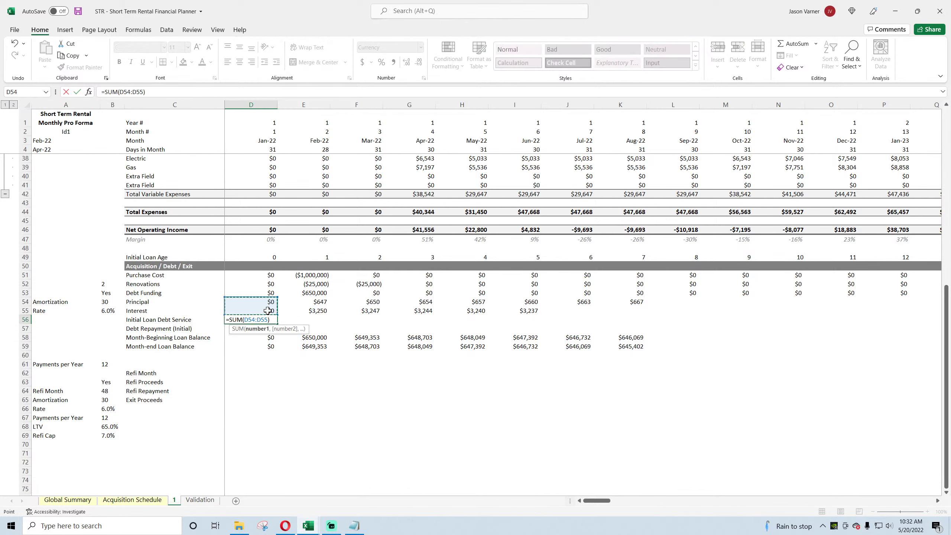
{"action": "key", "text": "Return"}
Put a minus sign in front of the Principal formula in D54 and the Interest formula in D55.
{"action": "left_click", "coordinate": [266, 302]}
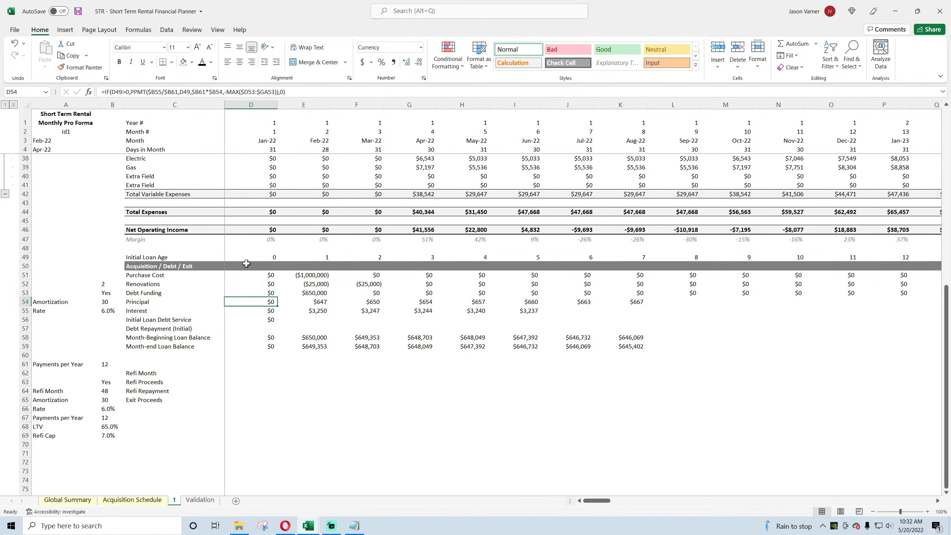
{"action": "left_click", "coordinate": [103, 91]}
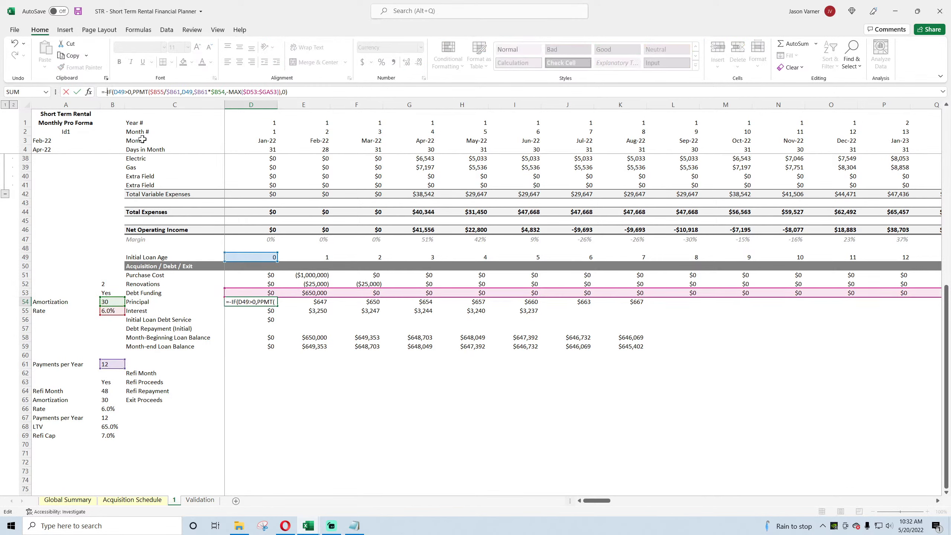
{"action": "key", "text": "Return"}
{"action": "left_click", "coordinate": [106, 91]}
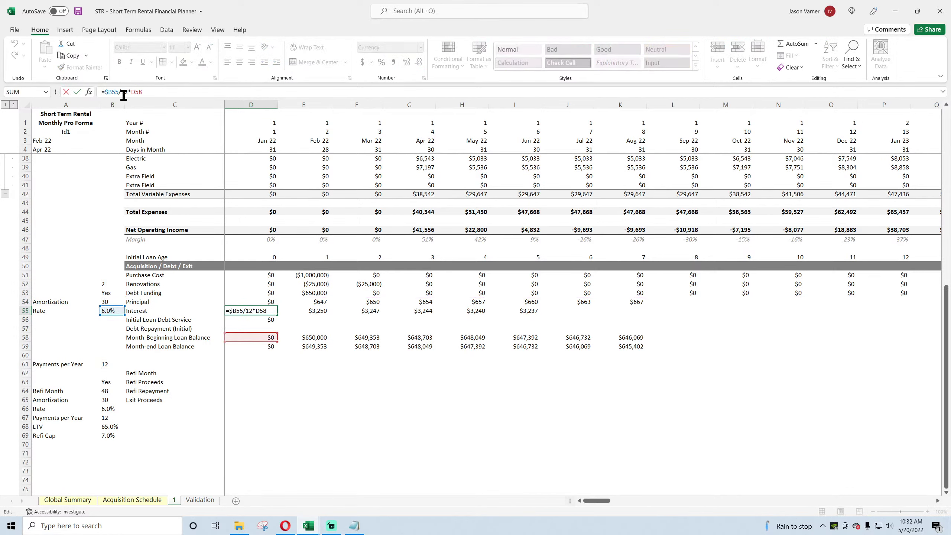
{"action": "key", "text": "Return"}
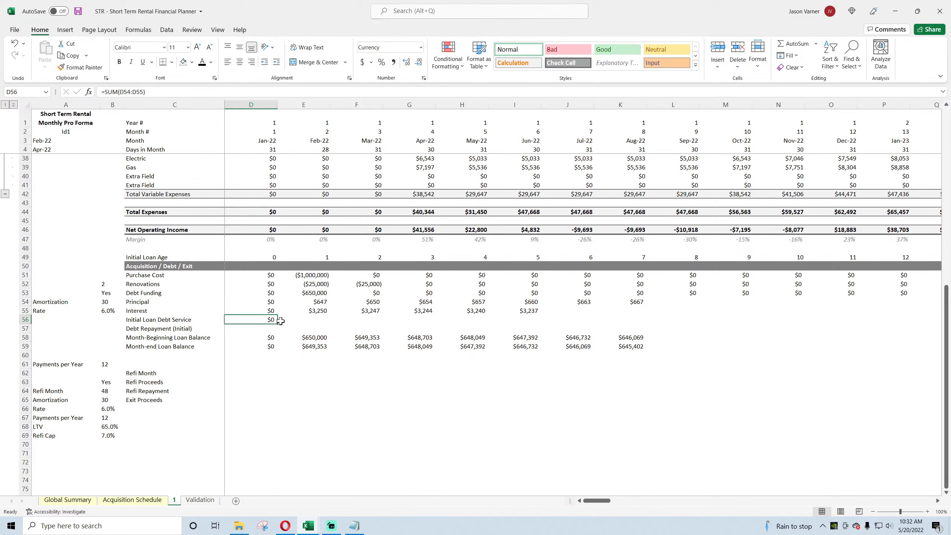
Format C56:E56 of the Initial Loan Debt Service row with top and bottom borders and a light grey fill.
{"action": "left_click_drag", "start_coordinate": [155, 318], "coordinate": [322, 320]}
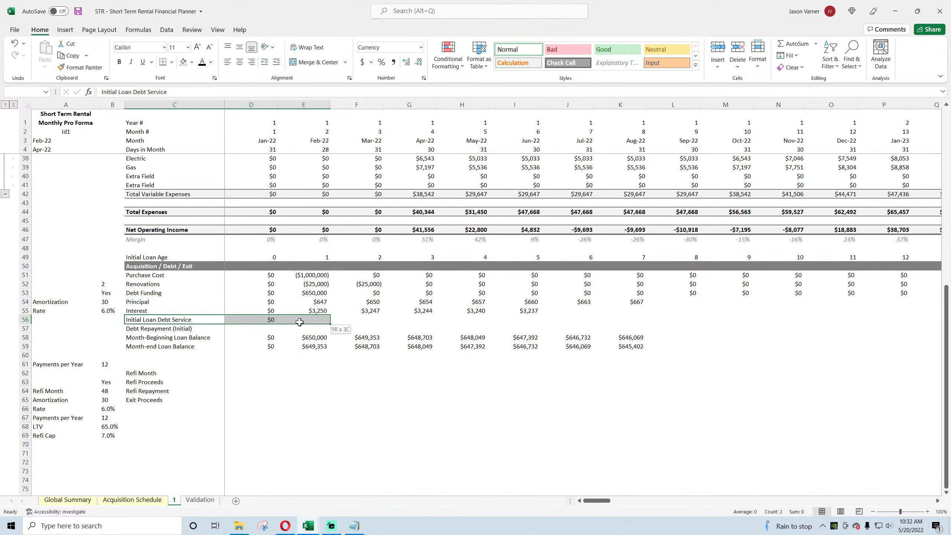
{"action": "left_click", "coordinate": [172, 62]}
{"action": "left_click", "coordinate": [197, 251]}
{"action": "left_click", "coordinate": [192, 62]}
{"action": "left_click", "coordinate": [183, 94]}
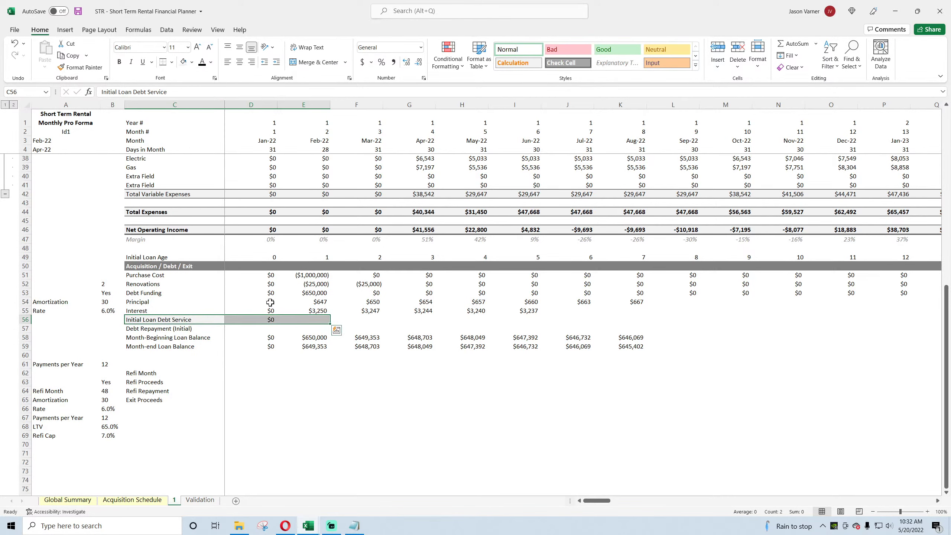
Fill the principal, interest and debt service formulas from D54:D56 across to column L and check the February loan cells.
{"action": "left_click_drag", "start_coordinate": [266, 302], "coordinate": [584, 321]}
{"action": "left_click_drag", "start_coordinate": [372, 256], "coordinate": [692, 332]}
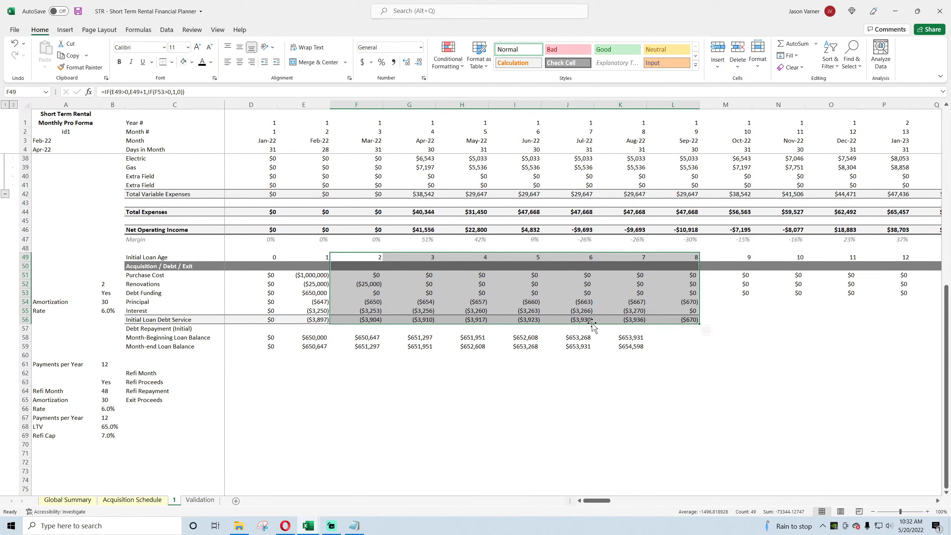
{"action": "left_click", "coordinate": [315, 320]}
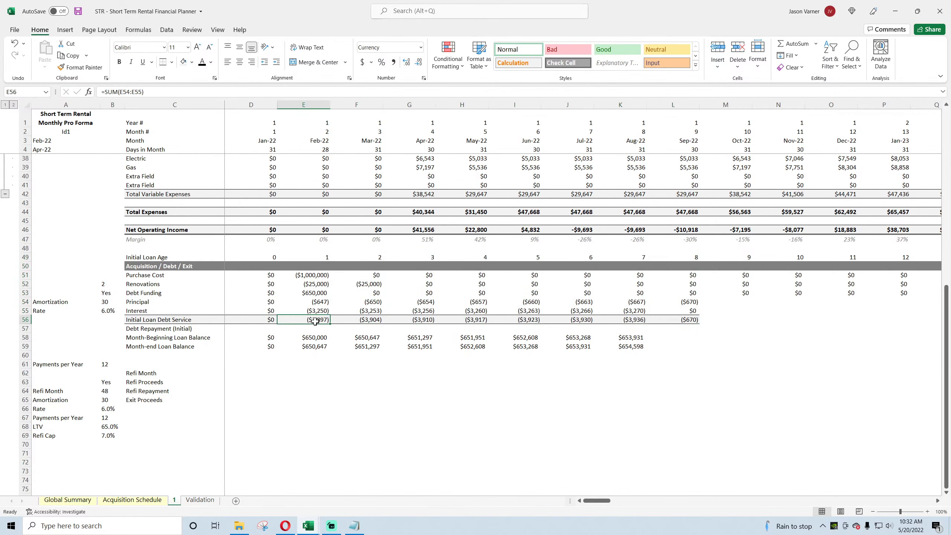
{"action": "left_click", "coordinate": [314, 301]}
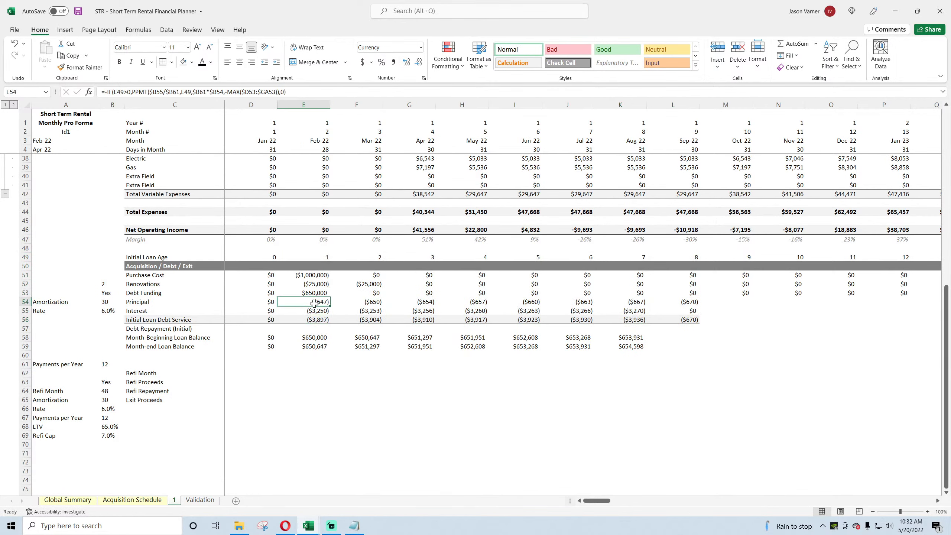
{"action": "left_click", "coordinate": [315, 292]}
Switch to the Enterprise SaaS workbook and set its debt schedule to a 650000 financed amount, loan term 30 and 5.5% starting rate.
{"action": "mouse_move", "coordinate": [307, 526]}
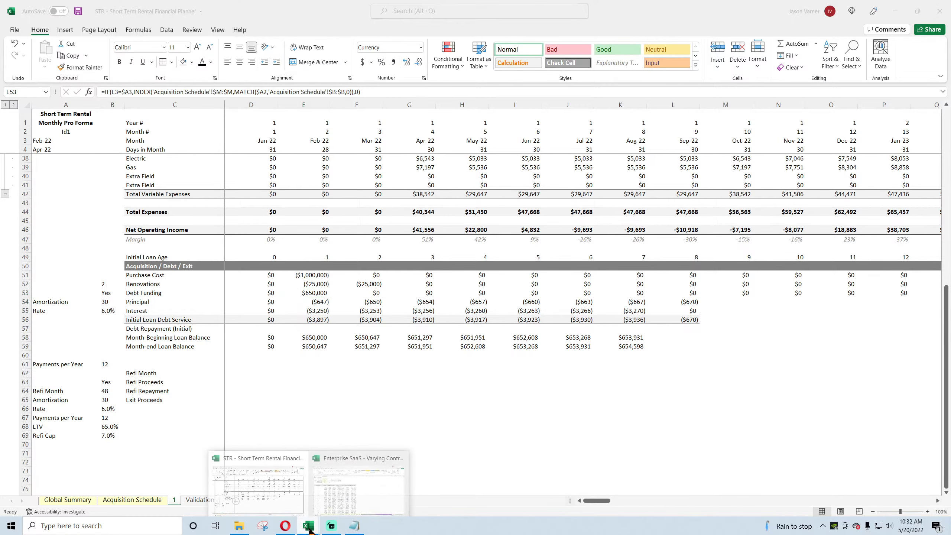
{"action": "left_click", "coordinate": [356, 483]}
{"action": "left_click", "coordinate": [127, 137]}
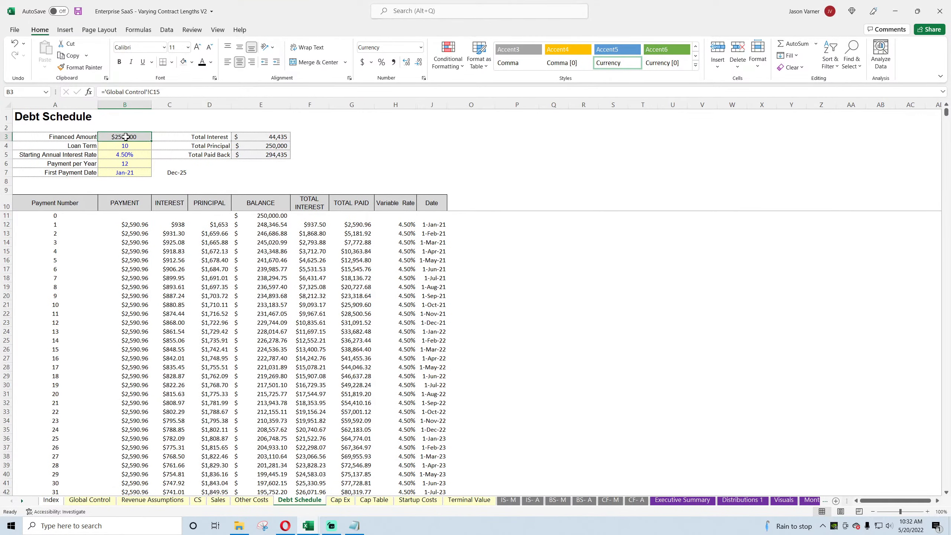
{"action": "type", "text": "650000"}
{"action": "key", "text": "Return"}
{"action": "key", "text": "Return"}
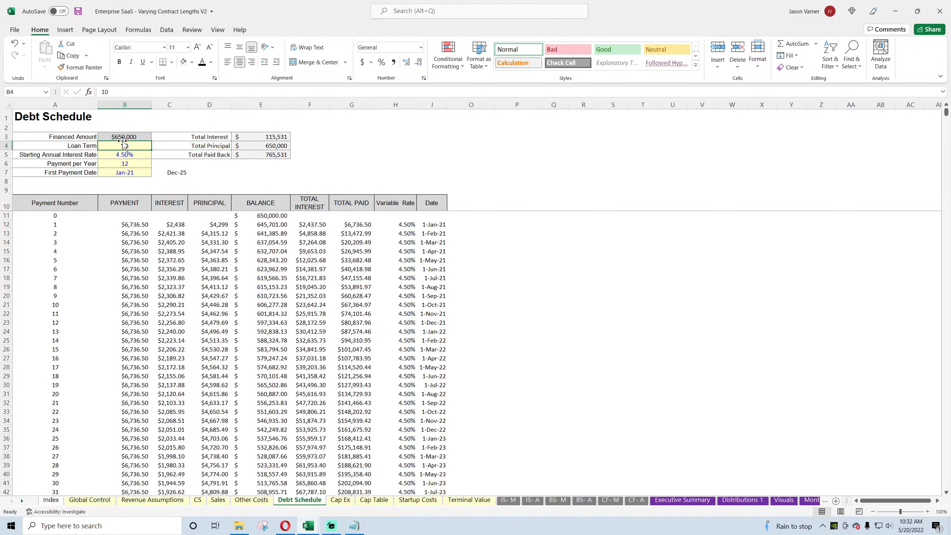
{"action": "type", "text": "5.5"}
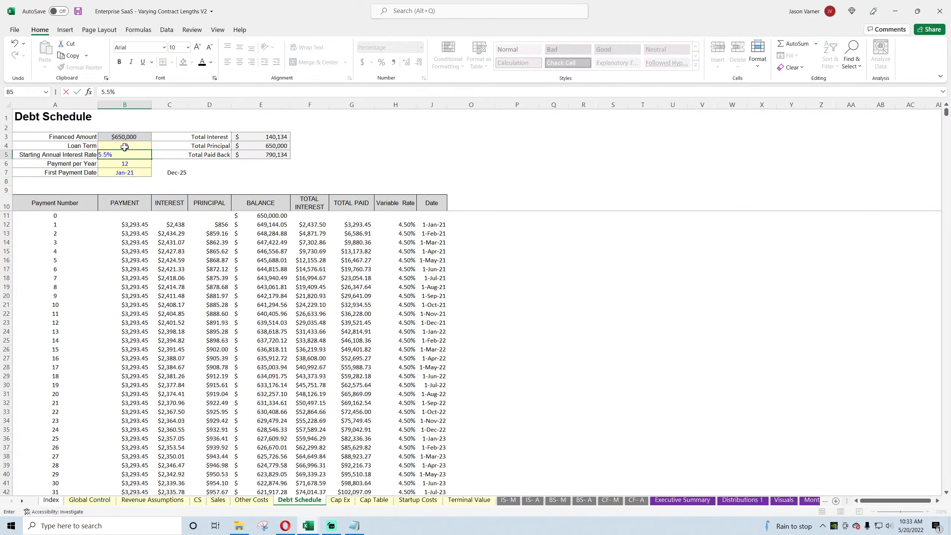
{"action": "key", "text": "Return"}
Set the debt schedule's starting annual interest rate to 6%.
{"action": "mouse_move", "coordinate": [308, 526]}
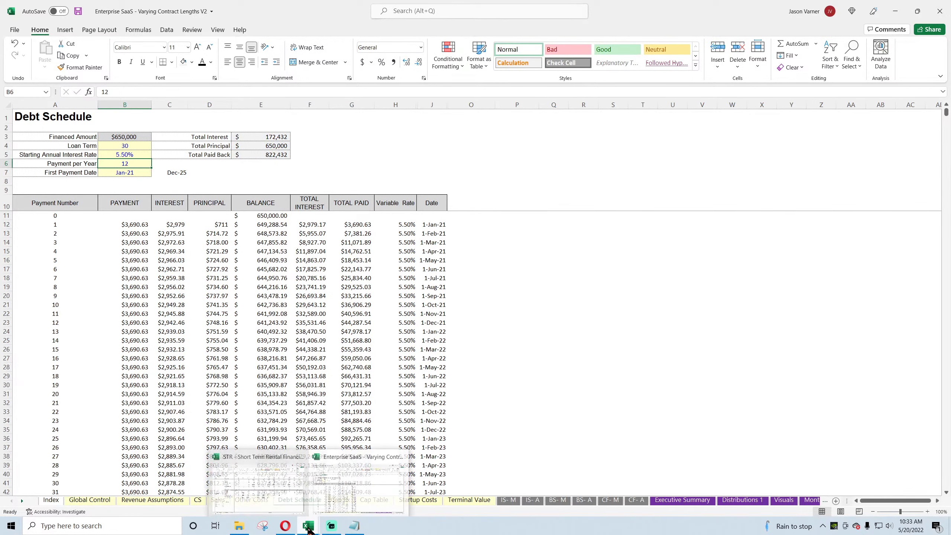
{"action": "mouse_move", "coordinate": [275, 493]}
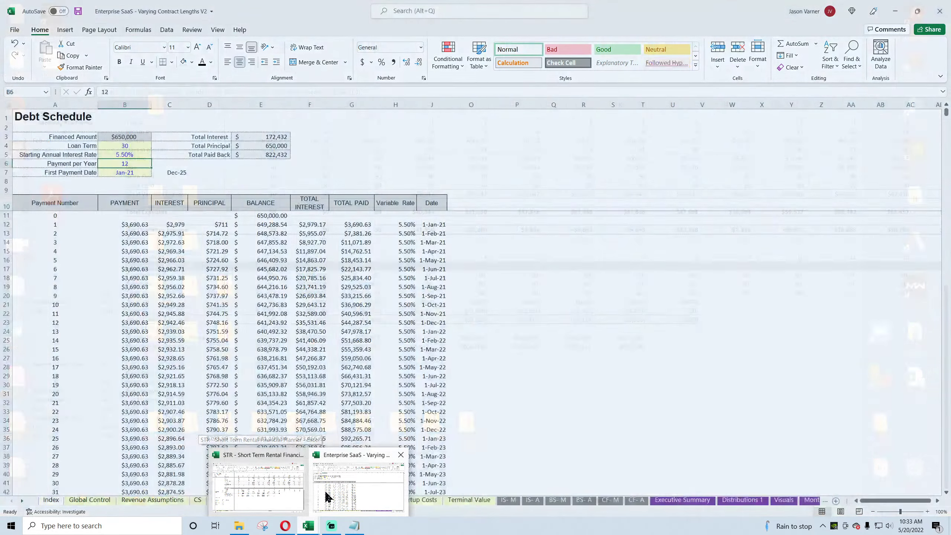
{"action": "left_click", "coordinate": [329, 490]}
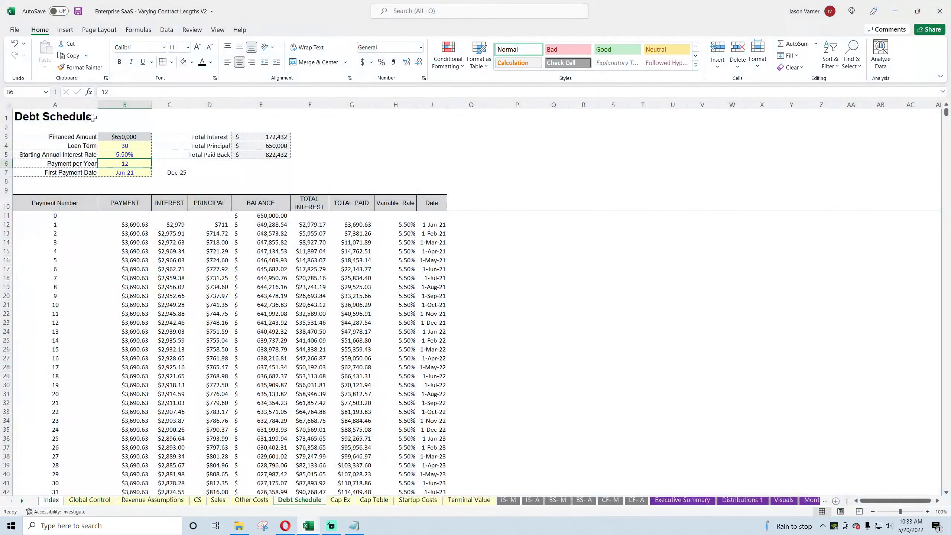
{"action": "left_click", "coordinate": [125, 155]}
{"action": "type", "text": "6"}
{"action": "key", "text": "Return"}
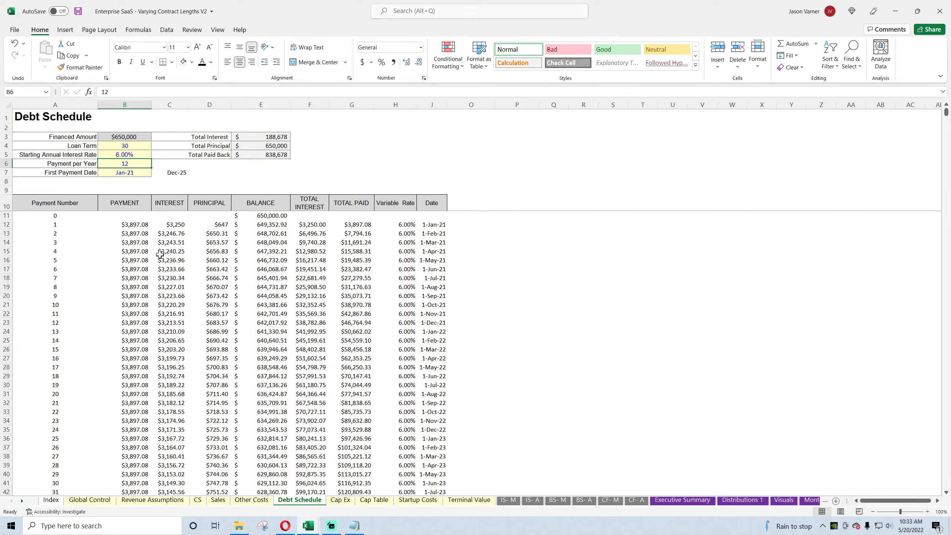
Apply the accounting number format with cents to the first payment's interest and principal in C12:D12.
{"action": "left_click", "coordinate": [144, 227]}
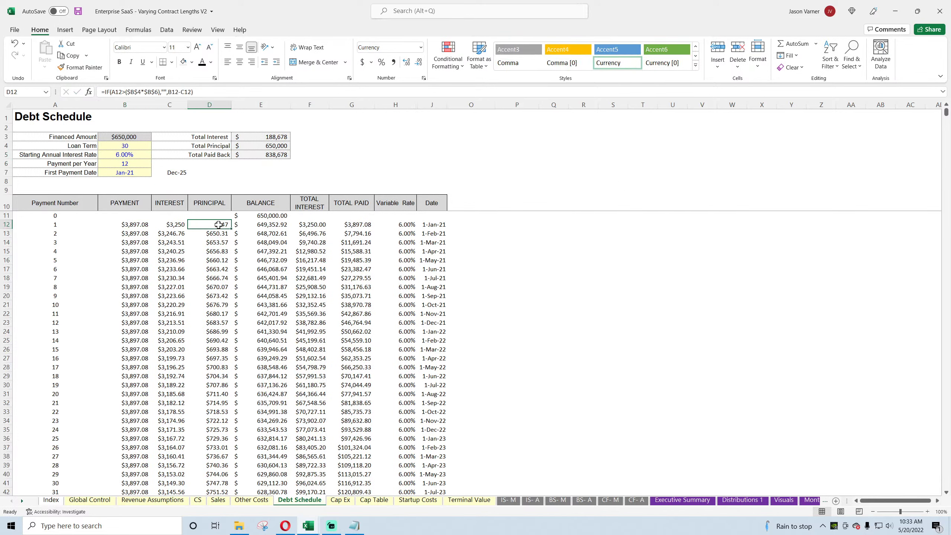
{"action": "left_click_drag", "start_coordinate": [169, 225], "coordinate": [210, 225]}
{"action": "left_click", "coordinate": [362, 62]}
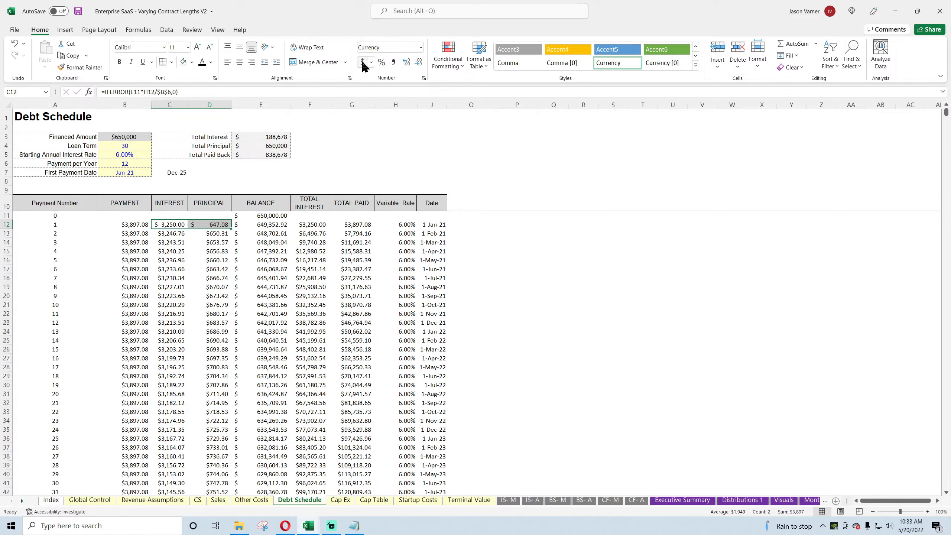
Return to the rental planner workbook and compare its February principal, interest and debt service, plus March debt service, with the debt schedule.
{"action": "left_click", "coordinate": [895, 15]}
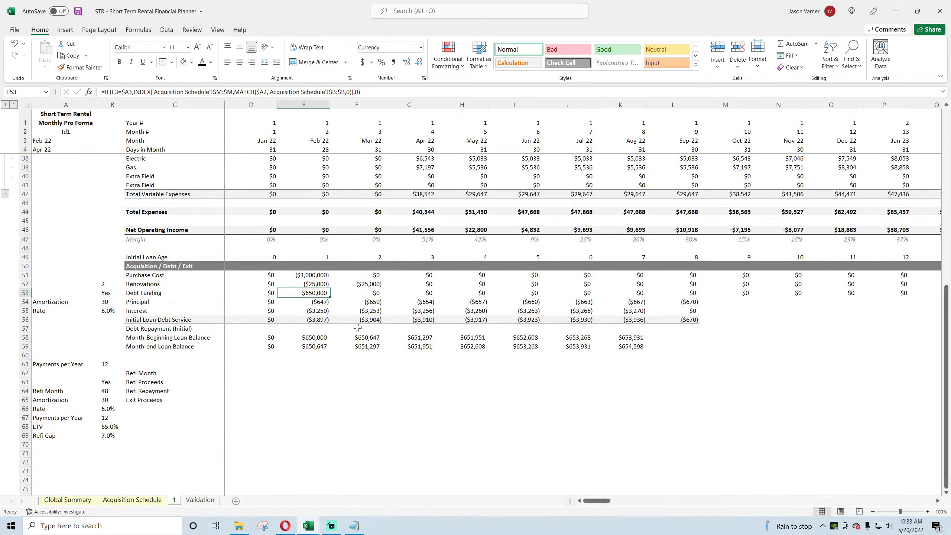
{"action": "left_click", "coordinate": [318, 303]}
{"action": "left_click", "coordinate": [315, 311]}
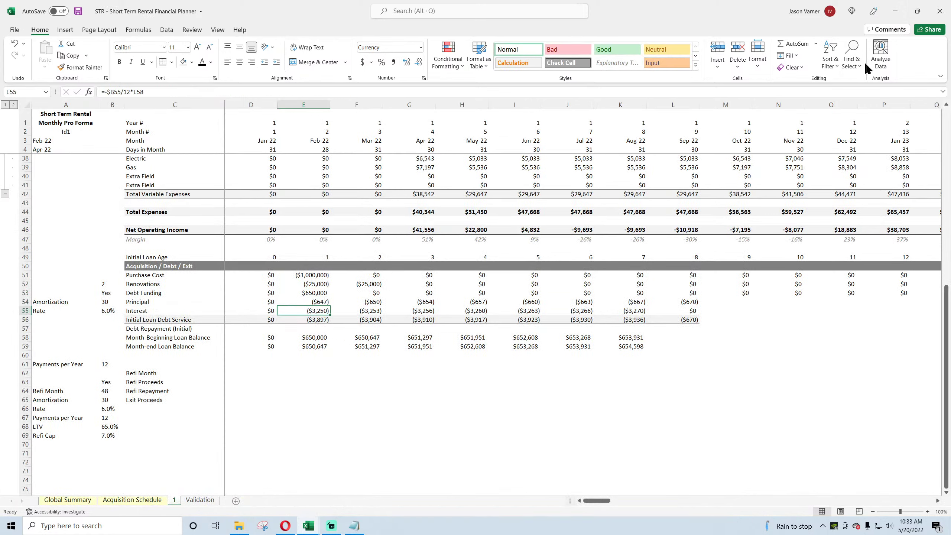
{"action": "left_click", "coordinate": [895, 15]}
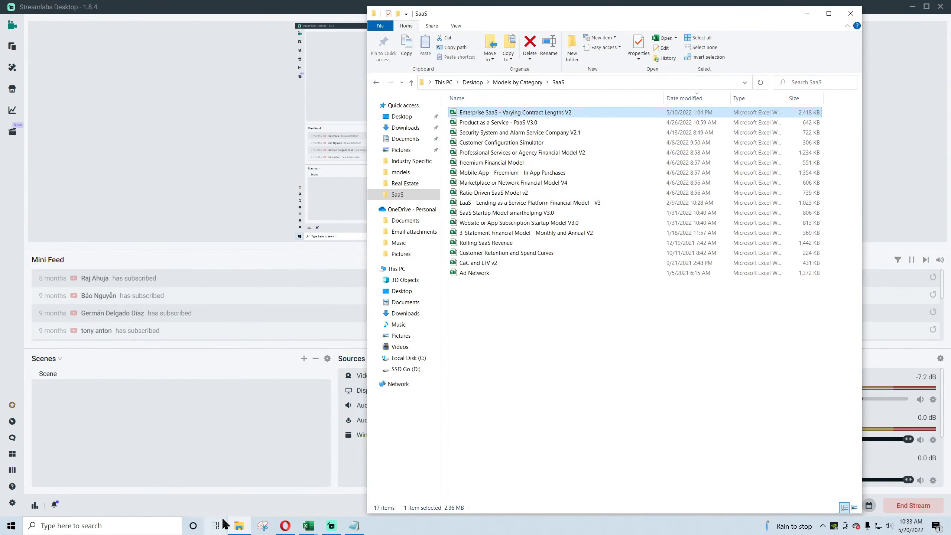
{"action": "left_click", "coordinate": [308, 526]}
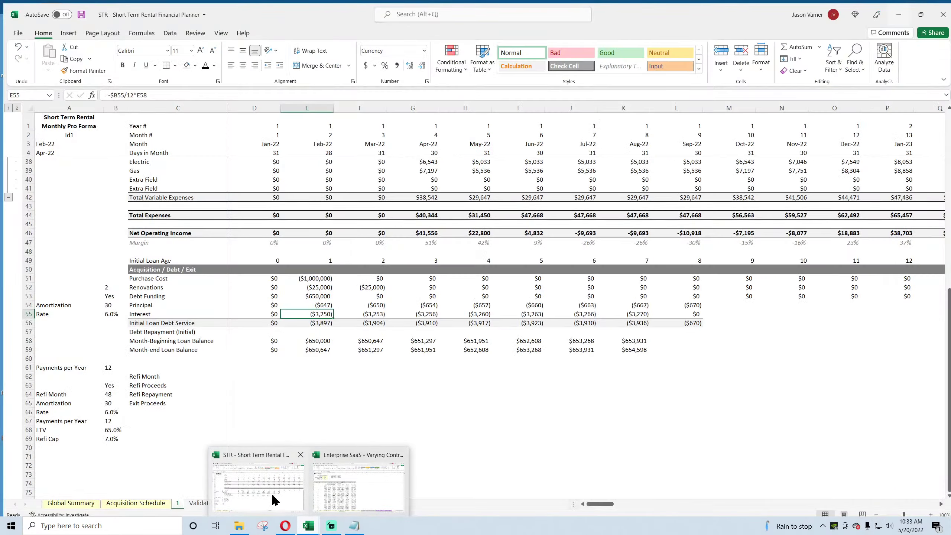
{"action": "left_click", "coordinate": [272, 498]}
{"action": "left_click", "coordinate": [323, 320]}
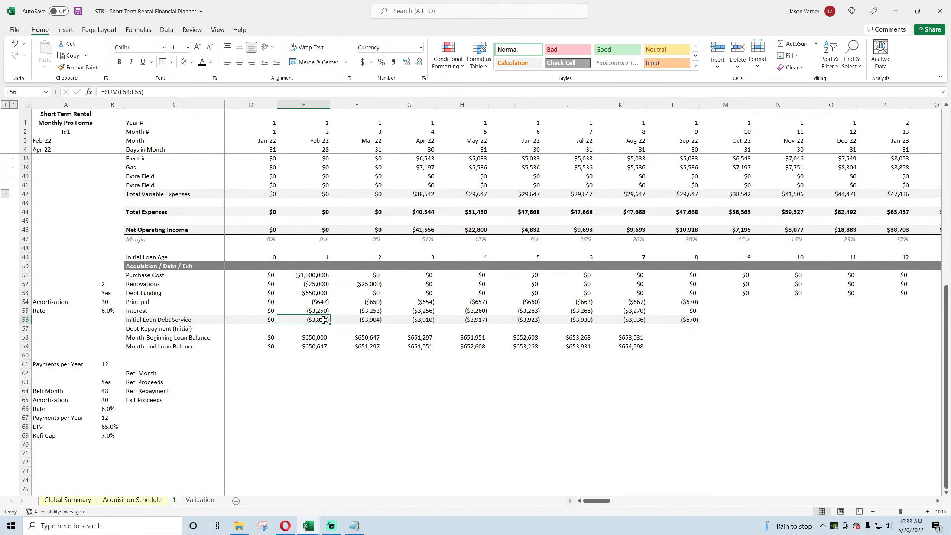
{"action": "left_click", "coordinate": [362, 320]}
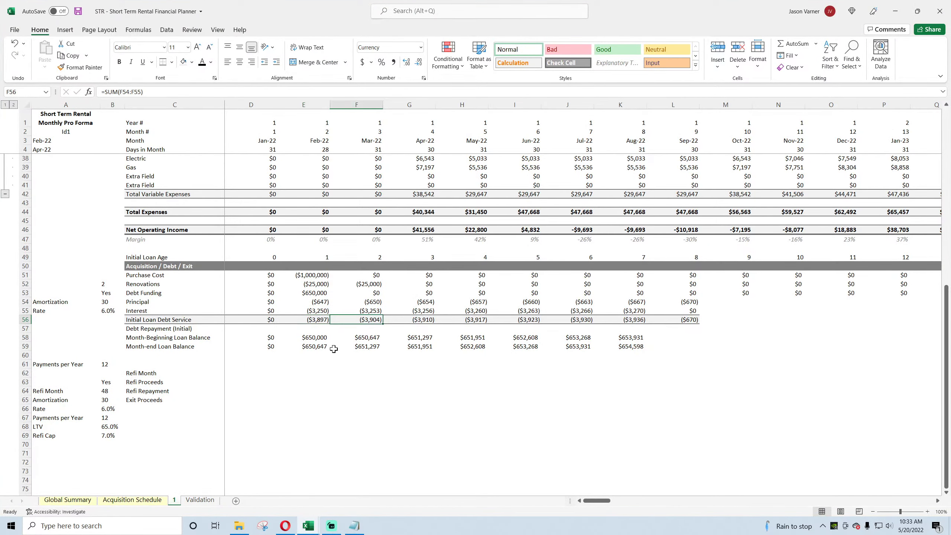
Check the Enterprise SaaS debt schedule, return to the short-term rental planner, and inspect the March interest formula.
{"action": "left_click", "coordinate": [308, 526]}
{"action": "left_click", "coordinate": [349, 495]}
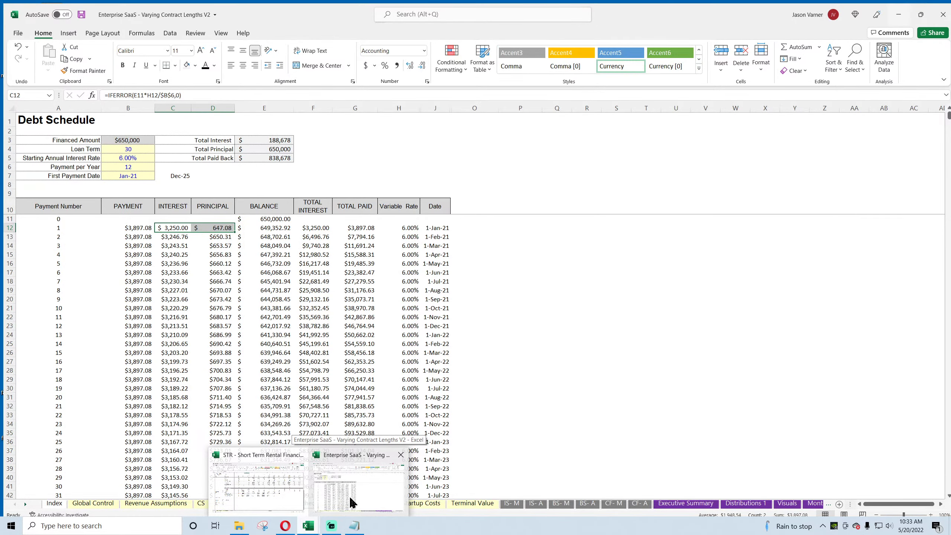
{"action": "mouse_move", "coordinate": [282, 492]}
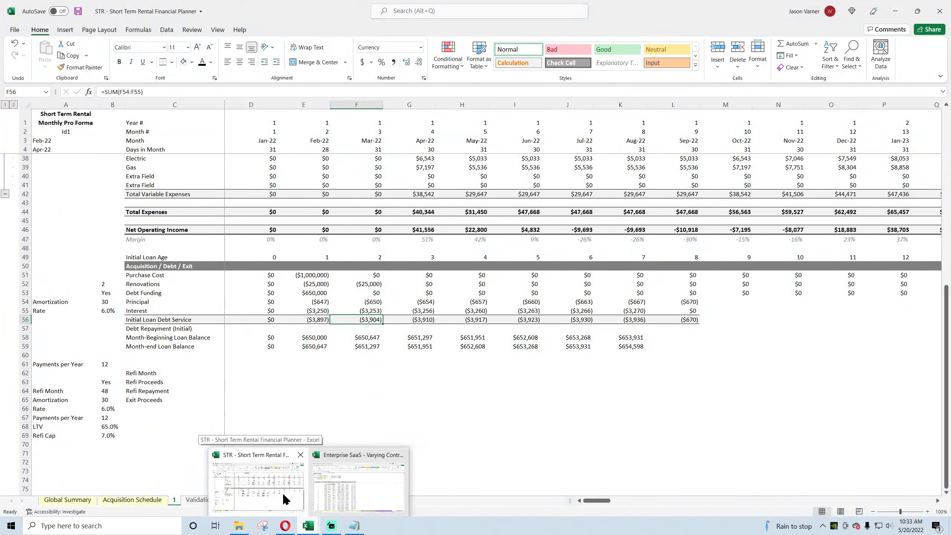
{"action": "left_click", "coordinate": [282, 492]}
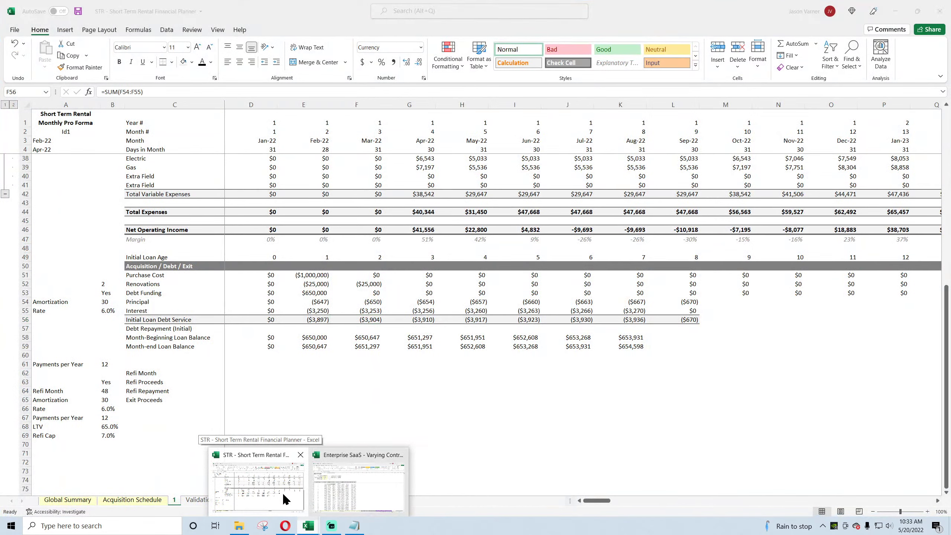
{"action": "double_click", "coordinate": [367, 310]}
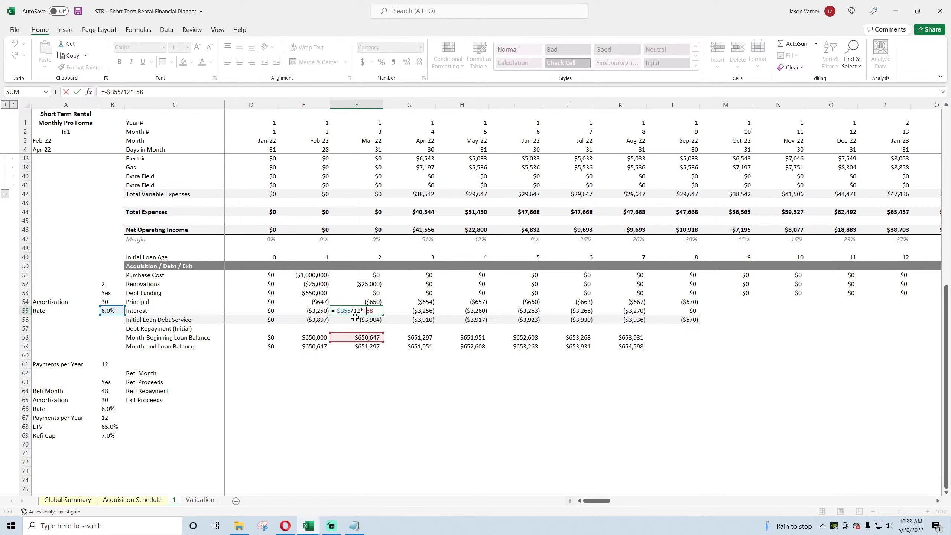
{"action": "key", "text": "Escape"}
Change the month-end loan balance formula in D59 to =D58+D54 and fill it across row 59 through August 2022.
{"action": "left_click", "coordinate": [269, 347]}
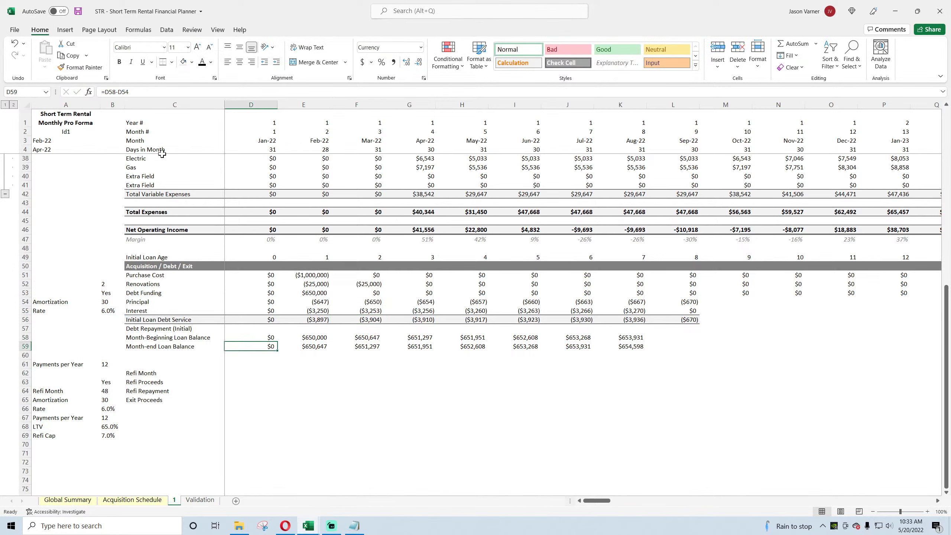
{"action": "left_click", "coordinate": [117, 91]}
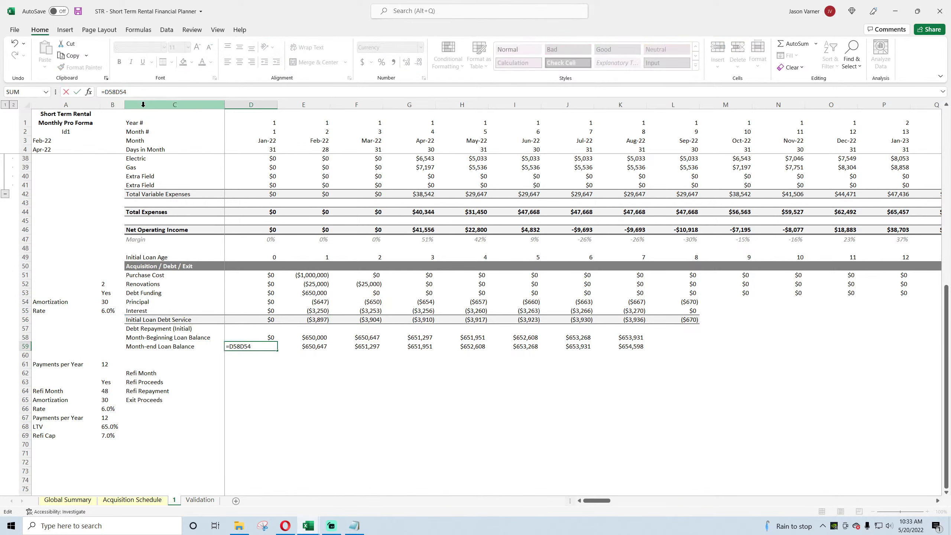
{"action": "key", "text": "Return"}
{"action": "left_click", "coordinate": [264, 346]}
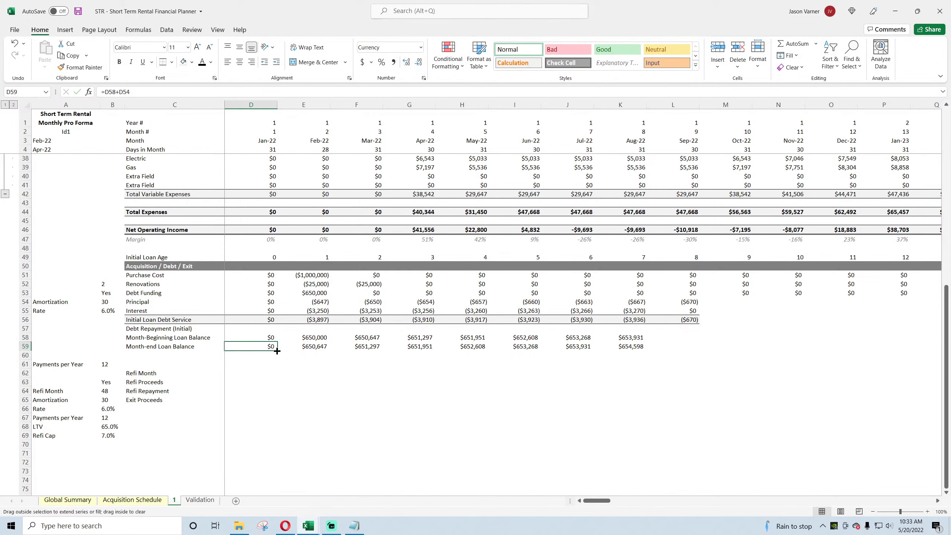
{"action": "left_click_drag", "start_coordinate": [277, 351], "coordinate": [632, 369]}
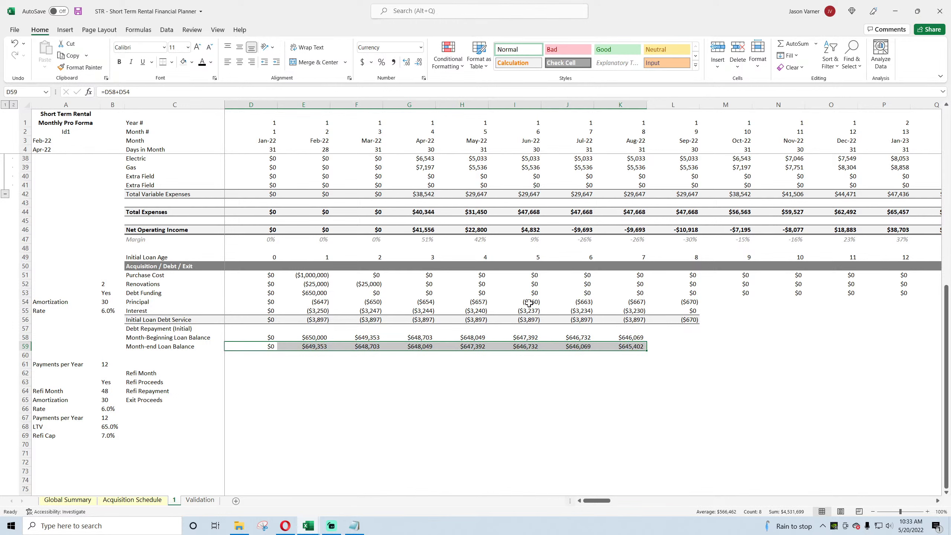
Fill rows 49 to 59 rightward from column I through column GA.
{"action": "left_click_drag", "start_coordinate": [529, 257], "coordinate": [901, 364]}
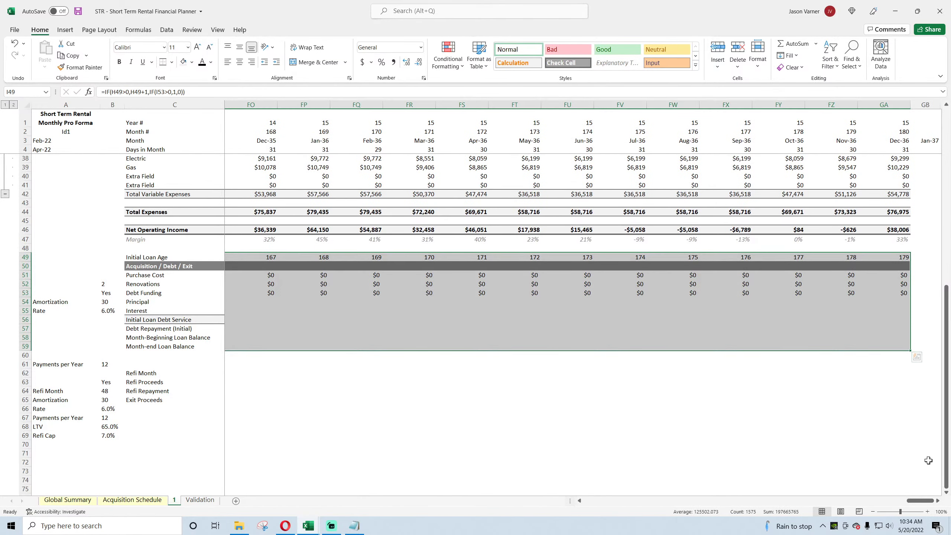
{"action": "left_click_drag", "start_coordinate": [927, 503], "coordinate": [588, 503]}
{"action": "left_click", "coordinate": [367, 429]}
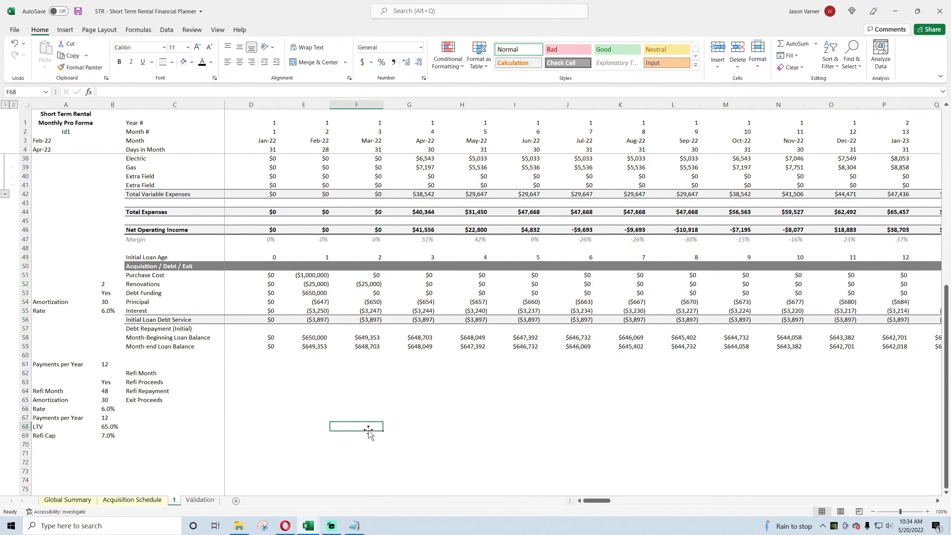
Review the March and April principal and interest cells, plus the refi month and refi Yes/No inputs.
{"action": "left_click", "coordinate": [379, 302]}
{"action": "left_click", "coordinate": [375, 312]}
{"action": "left_click", "coordinate": [417, 311]}
{"action": "left_click", "coordinate": [427, 302]}
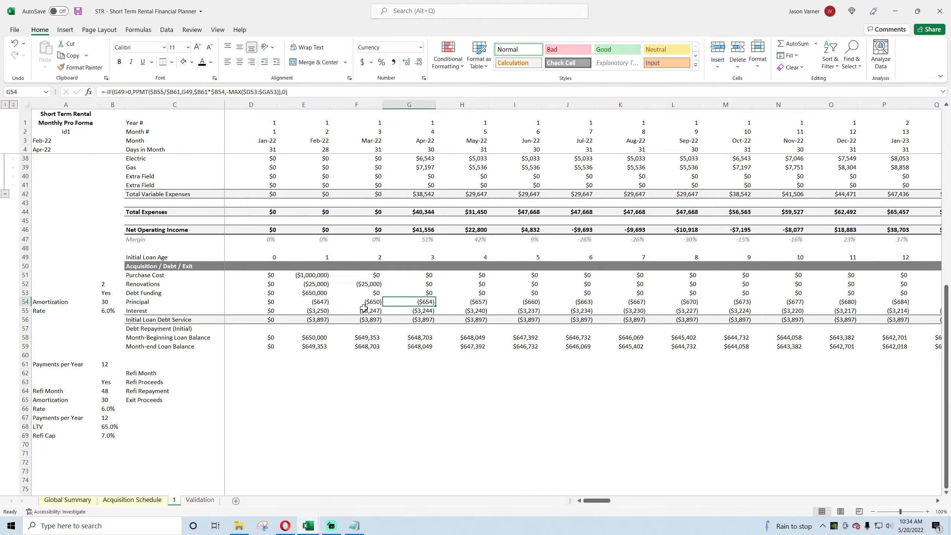
{"action": "left_click", "coordinate": [104, 392]}
{"action": "left_click", "coordinate": [112, 383]}
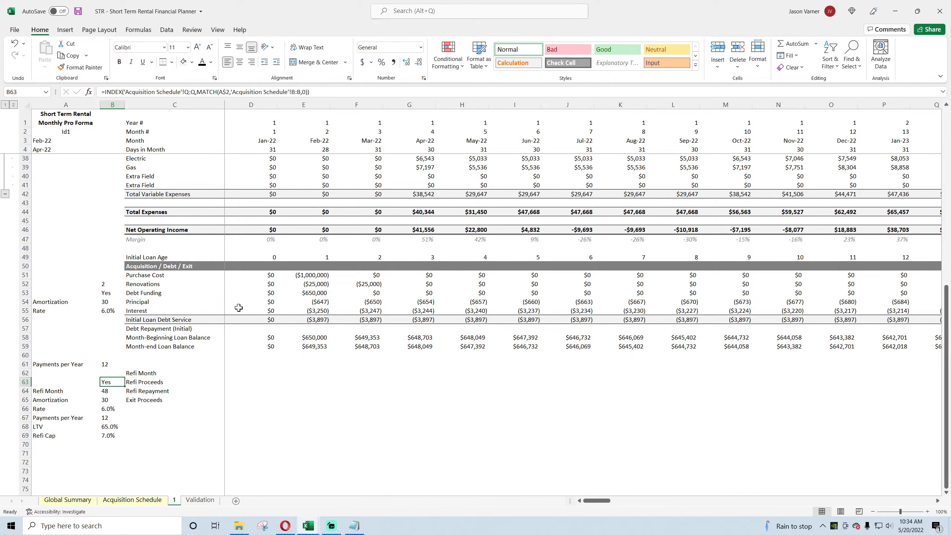
Insert if(and(D49>B64,B63="Yes"),0 ahead of the existing PPMT calculation in the January principal formula in D54.
{"action": "left_click", "coordinate": [264, 301]}
{"action": "left_click", "coordinate": [104, 92]}
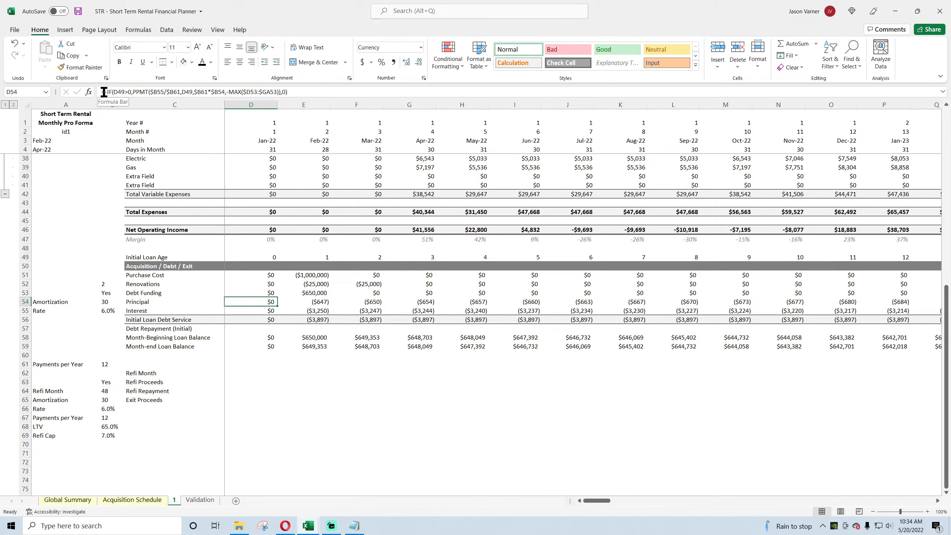
{"action": "type", "text": "-"}
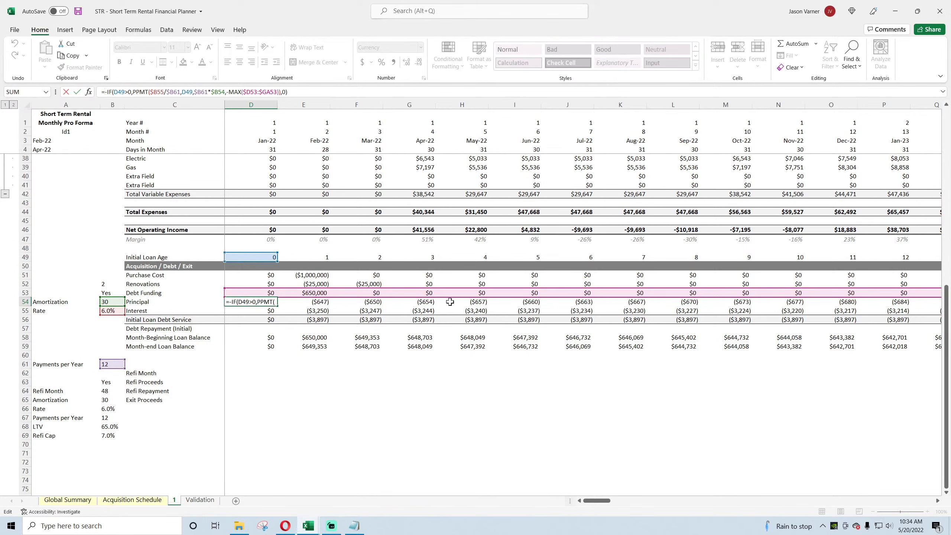
{"action": "key", "text": "Left"}
{"action": "type", "text": "if(and("}
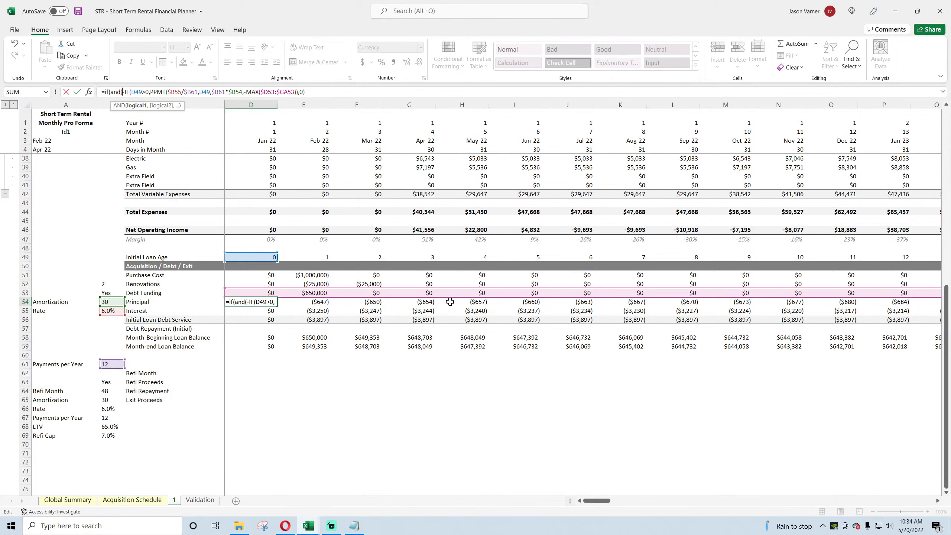
{"action": "left_click", "coordinate": [261, 257]}
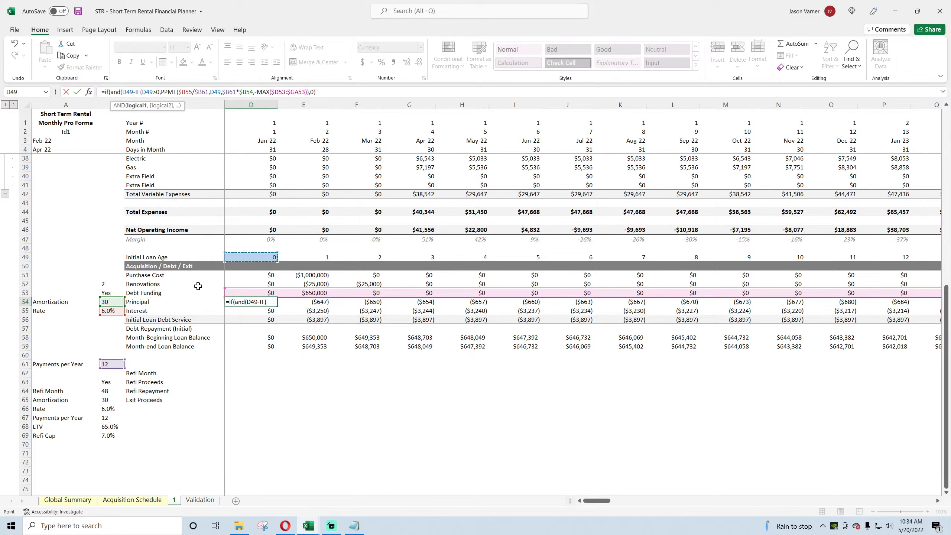
{"action": "type", "text": ">"}
{"action": "left_click", "coordinate": [105, 391]}
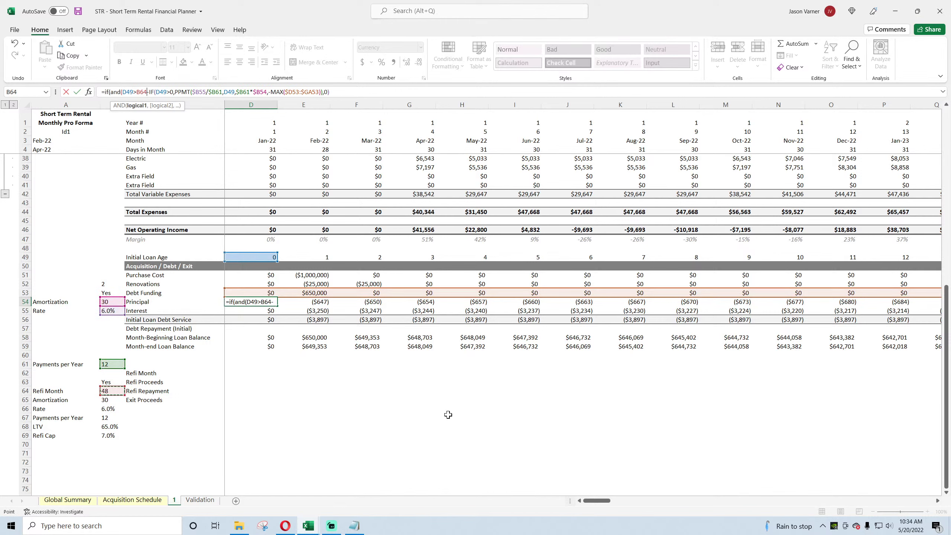
{"action": "type", "text": ","}
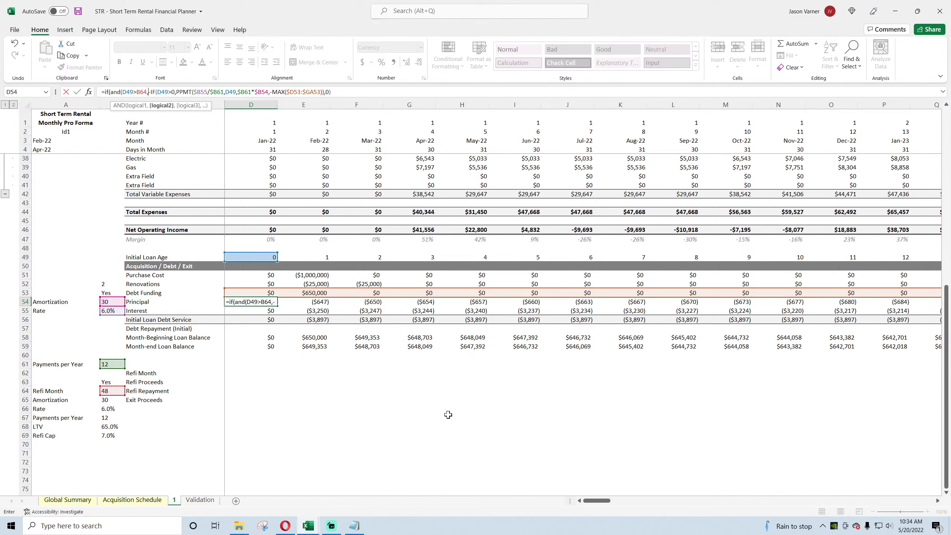
{"action": "left_click", "coordinate": [106, 381]}
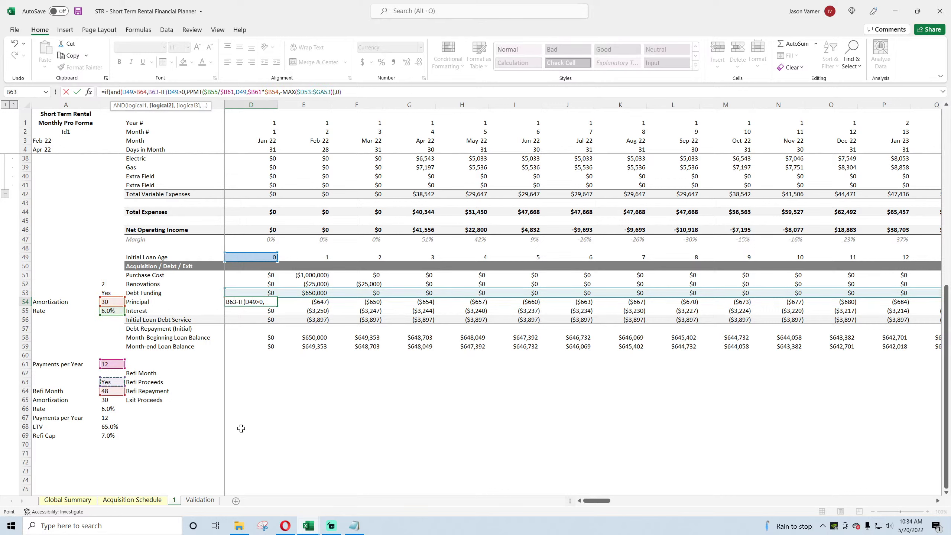
{"action": "type", "text": "="}
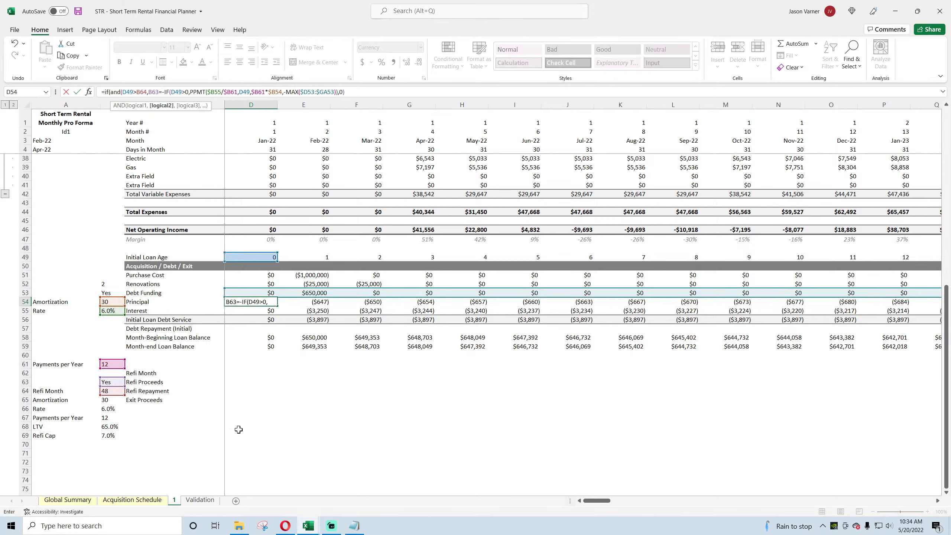
{"action": "type", "text": "\"Yes\")"}
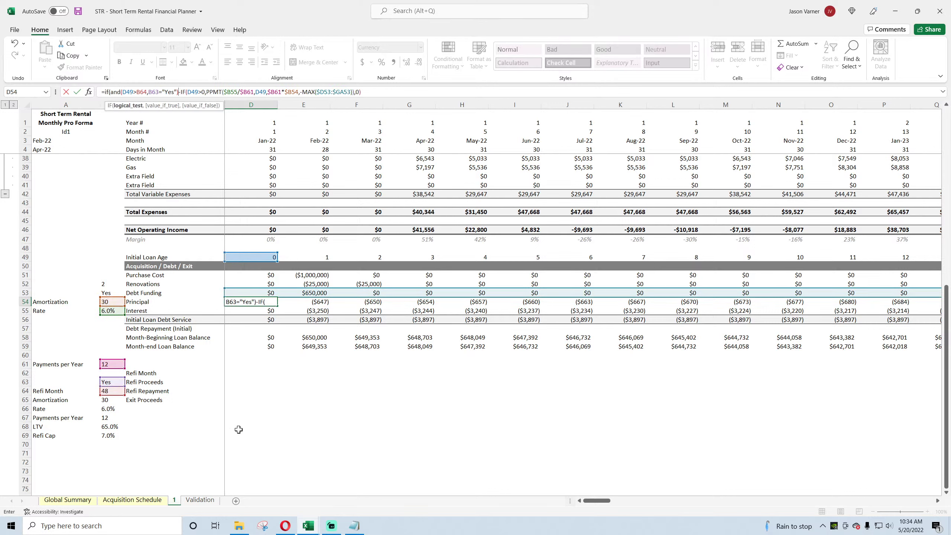
{"action": "type", "text": ",0"}
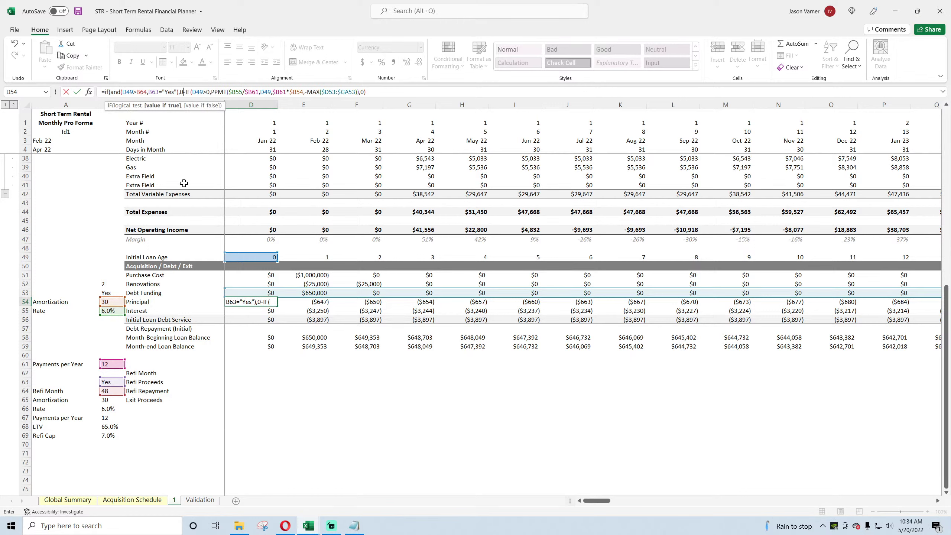
Anchor the column of the refi references in D54 as $B63 and $B64 and commit the formula.
{"action": "left_click", "coordinate": [149, 91]}
{"action": "type", "text": "$"}
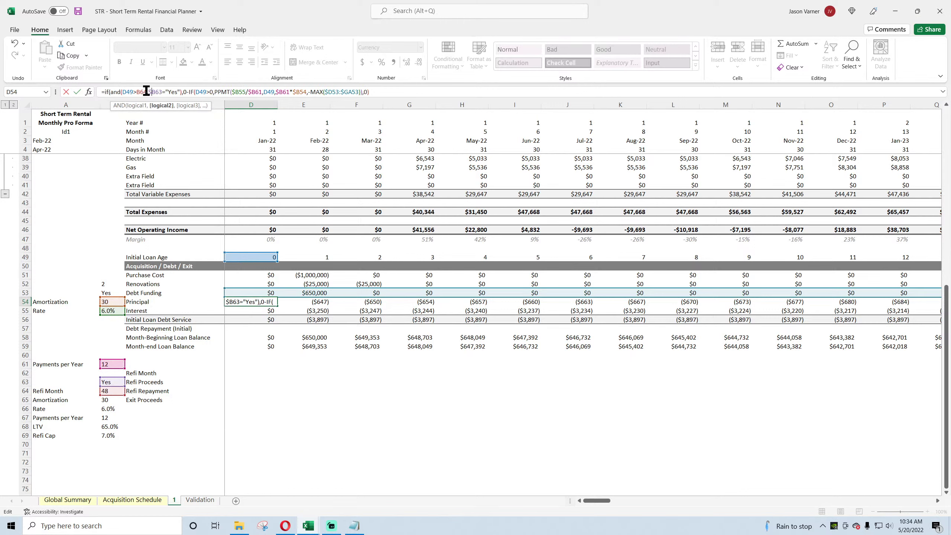
{"action": "left_click", "coordinate": [137, 92]}
{"action": "type", "text": "$"}
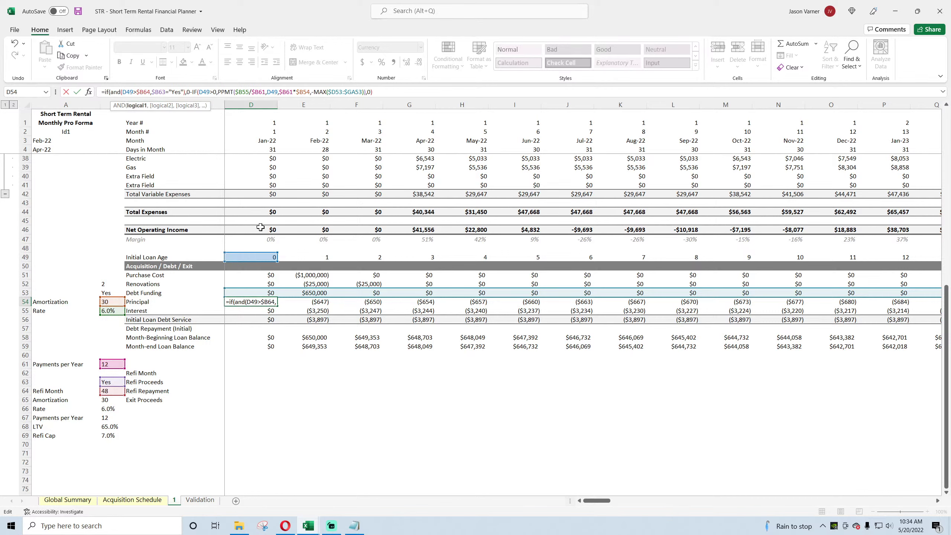
{"action": "key", "text": "Return"}
Add the missing comma after the 0 in D54 before -IF(D49>0, and fill the principal formula across through August 2022.
{"action": "left_click", "coordinate": [272, 302]}
{"action": "left_click", "coordinate": [399, 92]}
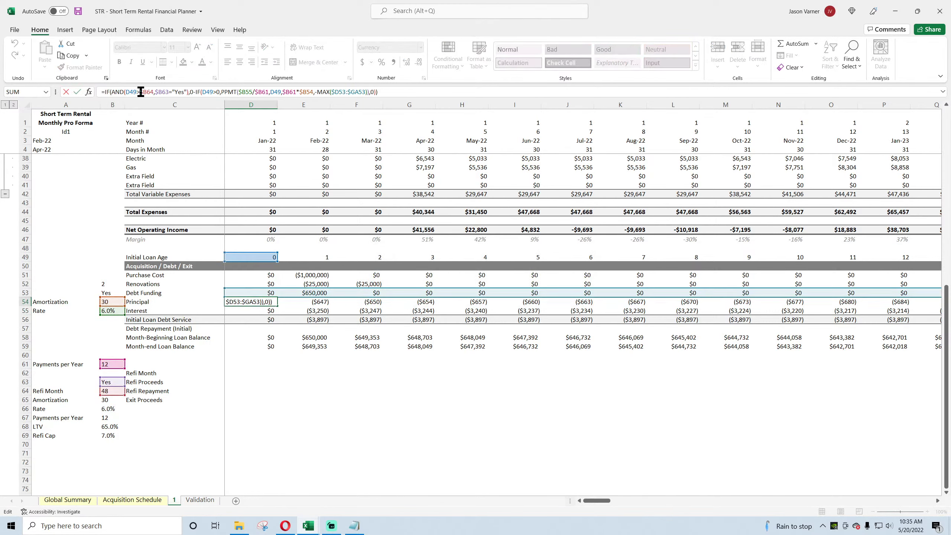
{"action": "left_click", "coordinate": [188, 92]}
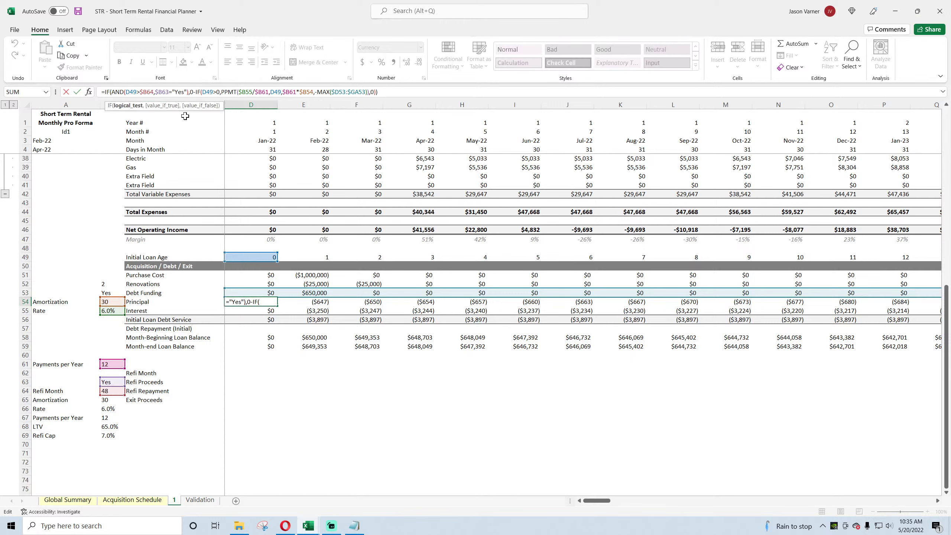
{"action": "left_click", "coordinate": [190, 92]}
{"action": "type", "text": "0"}
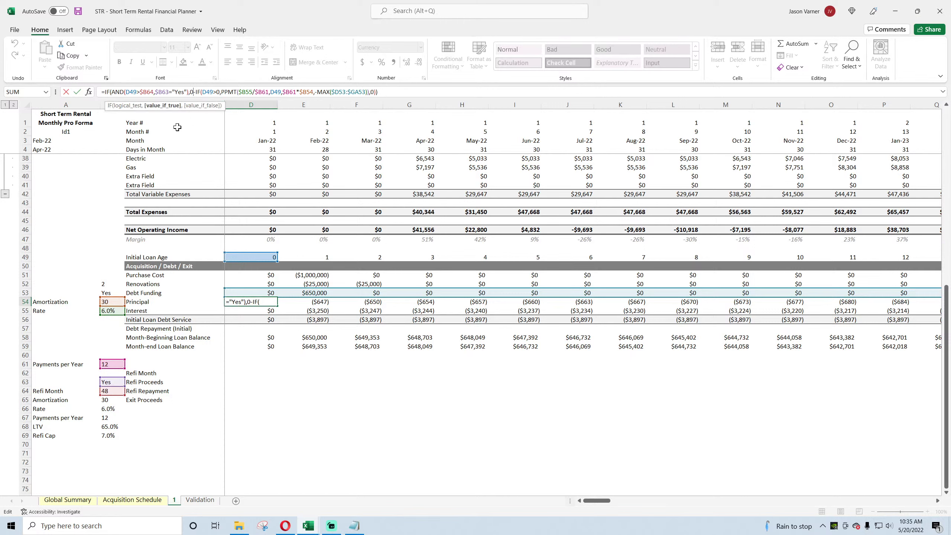
{"action": "type", "text": ","}
{"action": "key", "text": "Return"}
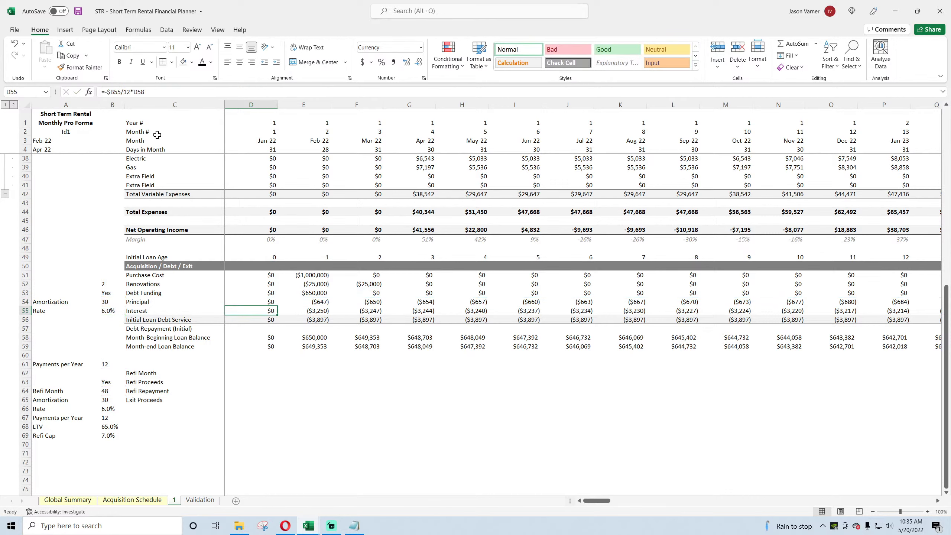
{"action": "left_click", "coordinate": [268, 302]}
{"action": "left_click_drag", "start_coordinate": [277, 306], "coordinate": [651, 311]}
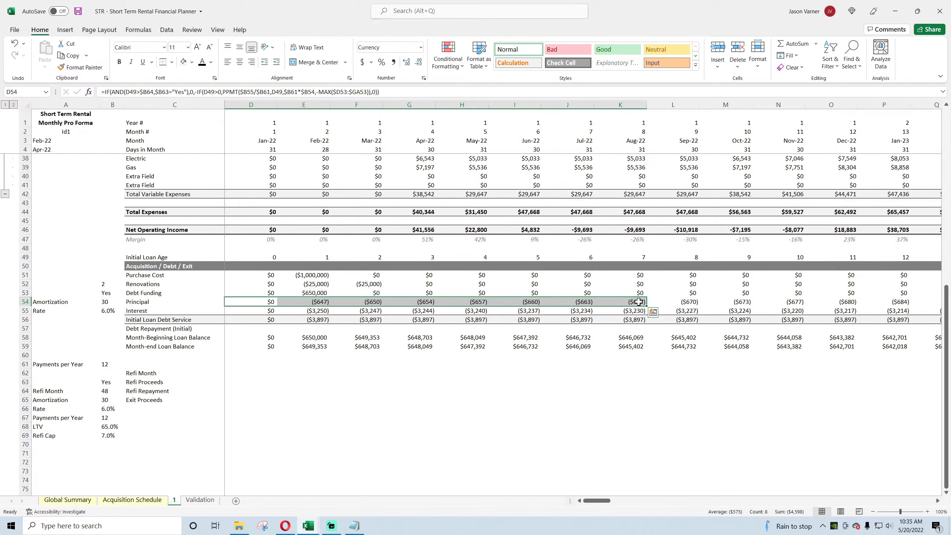
Copy D54's refi condition into the interest formula, making D55 =IF(AND(D49>$B64,$B63="Yes"),0,-$B55/12*D58).
{"action": "left_click", "coordinate": [267, 302]}
{"action": "left_click_drag", "start_coordinate": [101, 92], "coordinate": [195, 93]}
{"action": "key", "text": "ctrl+c"}
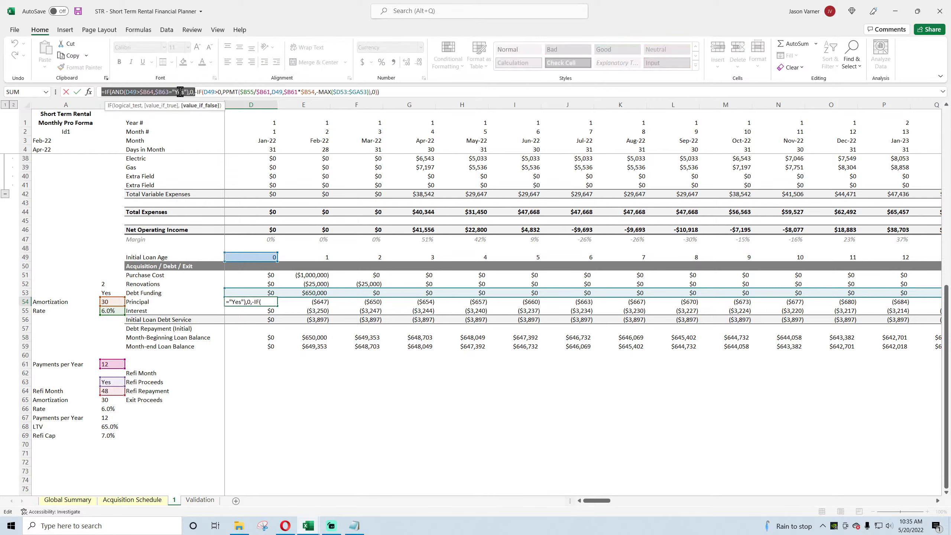
{"action": "right_click", "coordinate": [181, 92]}
{"action": "left_click", "coordinate": [203, 109]}
{"action": "key", "text": "Return"}
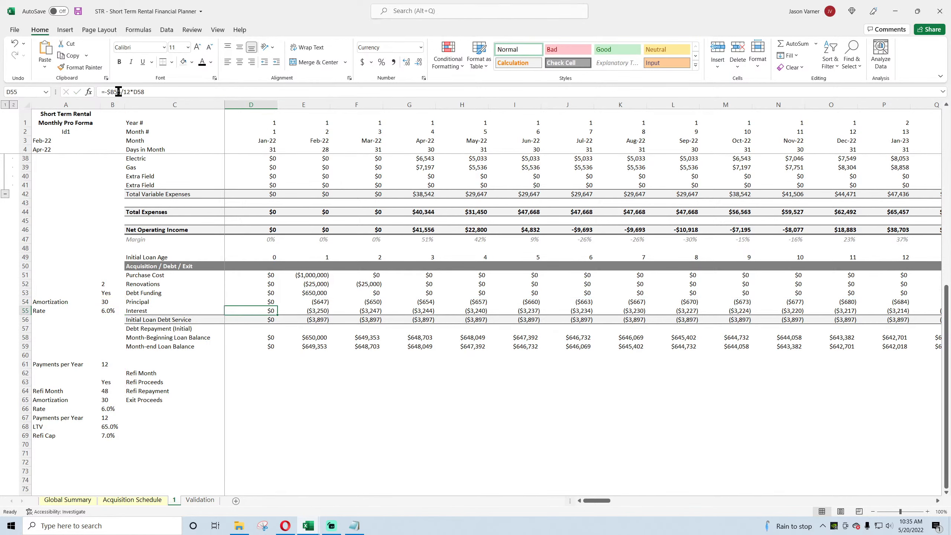
{"action": "left_click", "coordinate": [102, 92]}
{"action": "key", "text": "ctrl+v"}
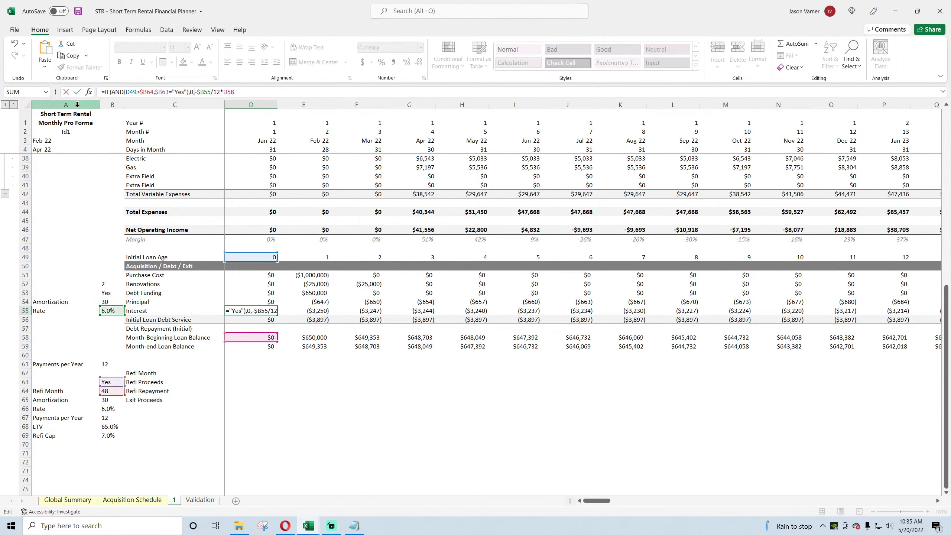
{"action": "key", "text": "Return"}
{"action": "left_click", "coordinate": [456, 298]}
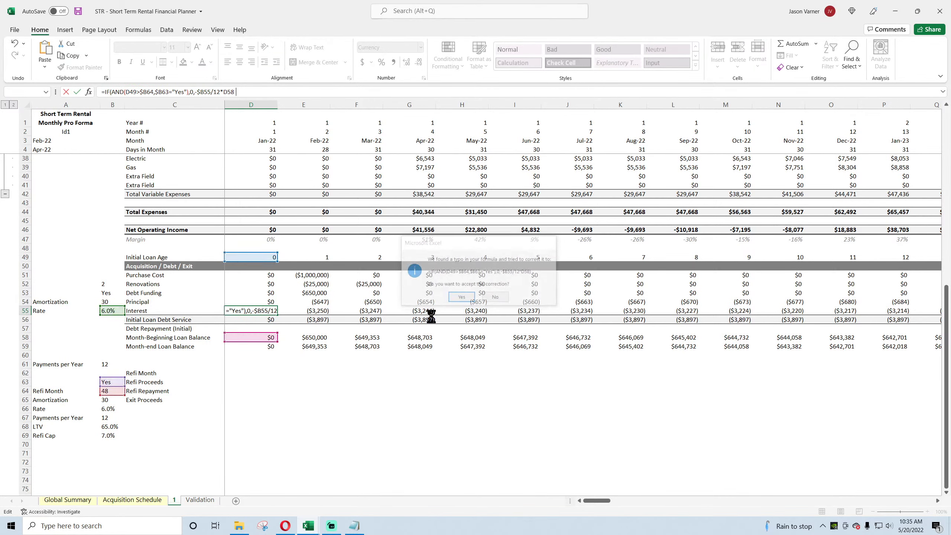
Fill the revised interest formula from D55 across the following months of row 55 and check July's principal and interest.
{"action": "left_click", "coordinate": [273, 311]}
{"action": "left_click_drag", "start_coordinate": [278, 315], "coordinate": [629, 312]}
{"action": "left_click", "coordinate": [375, 312]}
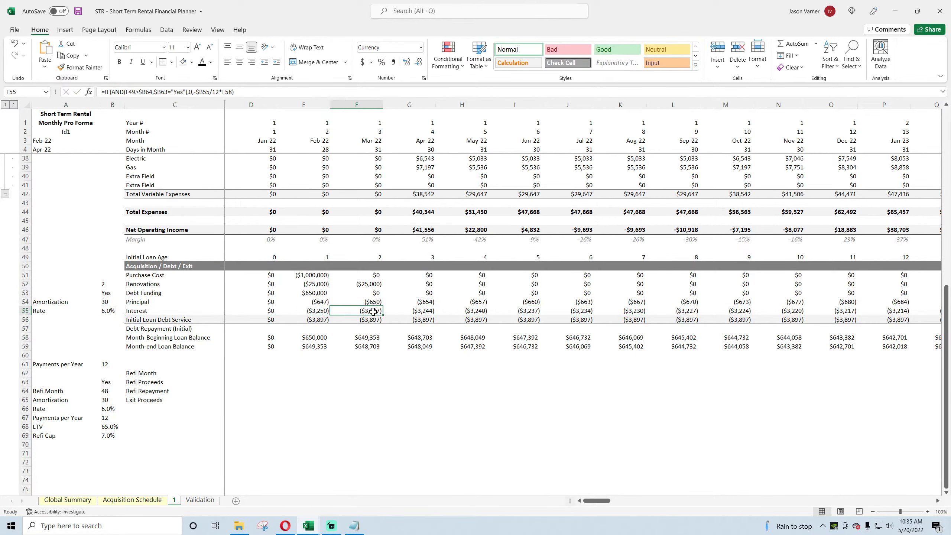
{"action": "left_click_drag", "start_coordinate": [382, 315], "coordinate": [758, 316]}
{"action": "left_click_drag", "start_coordinate": [588, 302], "coordinate": [586, 309]}
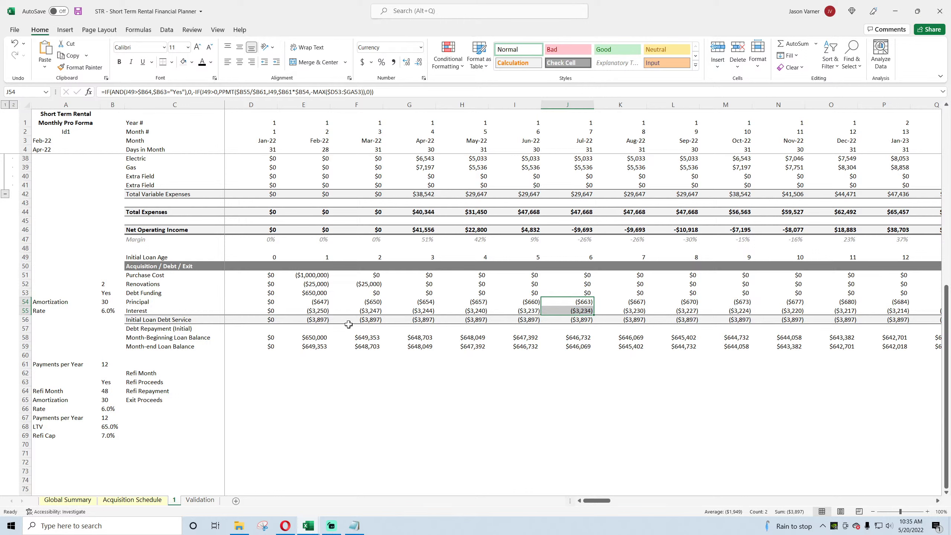
Enter the initial debt repayment formula =IF(D49=$B64,-D59,0) in D57, keeping the refi month column anchored.
{"action": "left_click", "coordinate": [267, 328]}
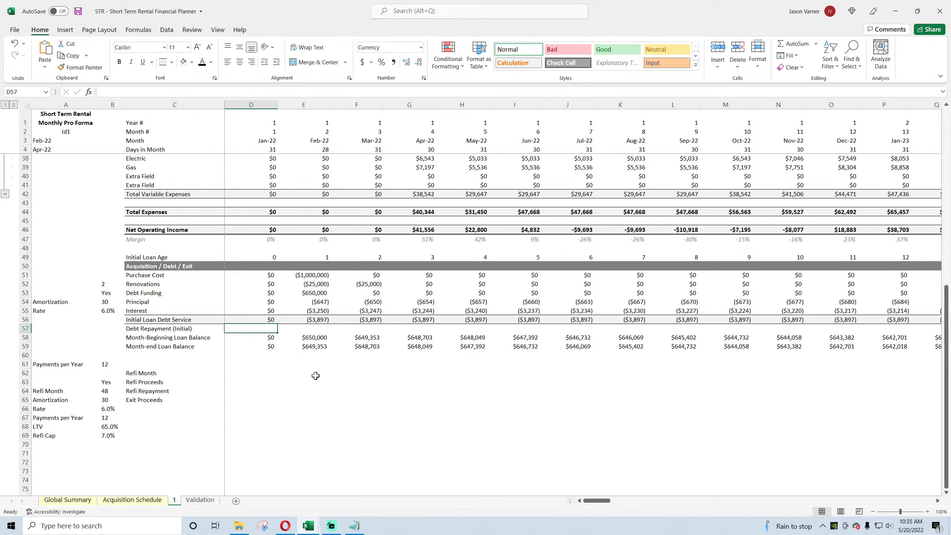
{"action": "type", "text": "=if("}
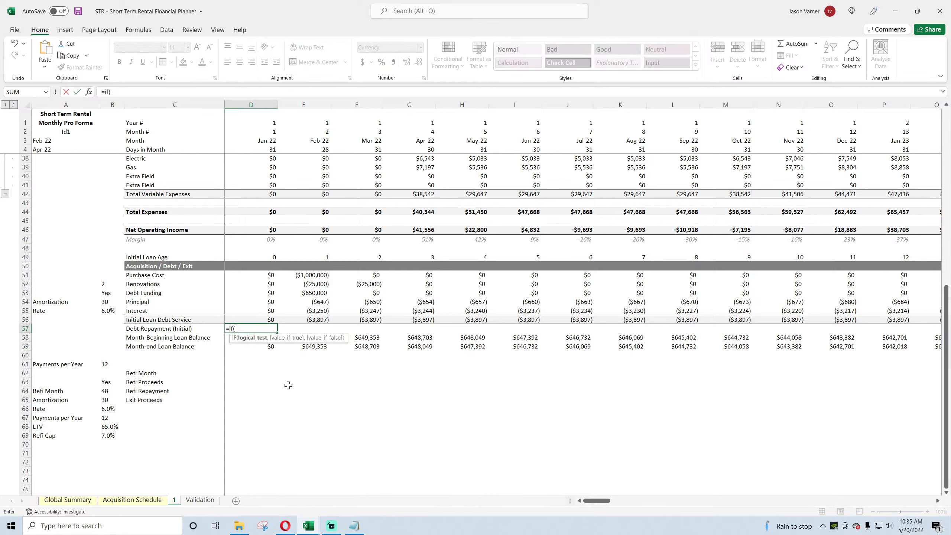
{"action": "left_click", "coordinate": [268, 257]}
{"action": "type", "text": "="}
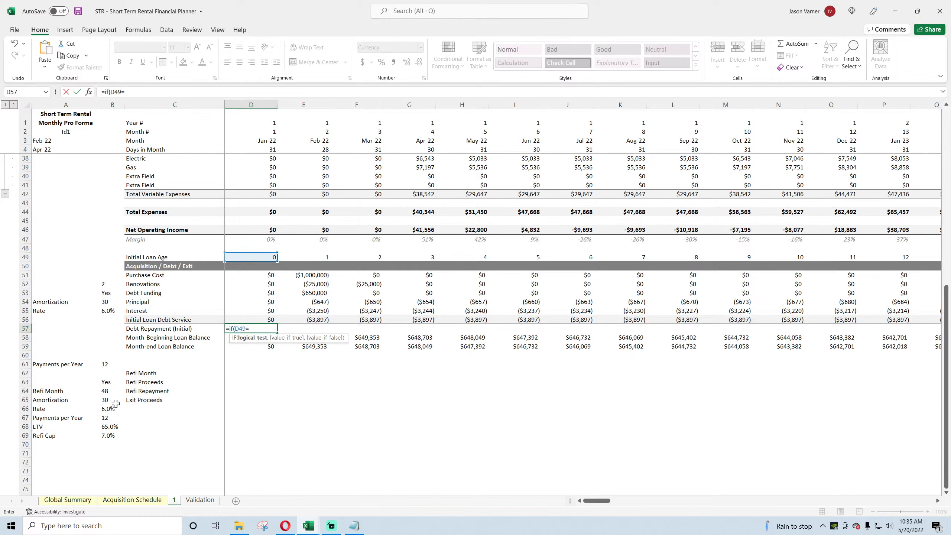
{"action": "left_click", "coordinate": [109, 393]}
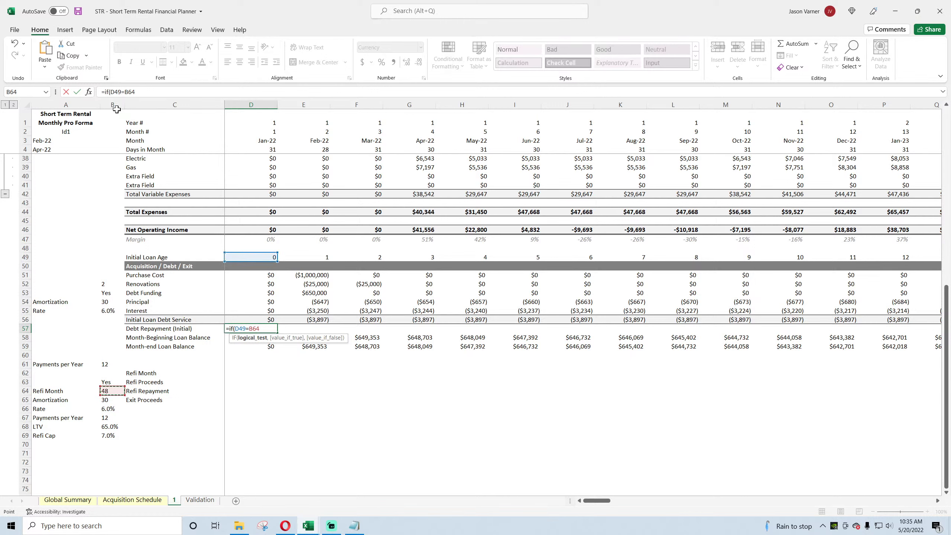
{"action": "left_click", "coordinate": [126, 92]}
{"action": "type", "text": "$B64"}
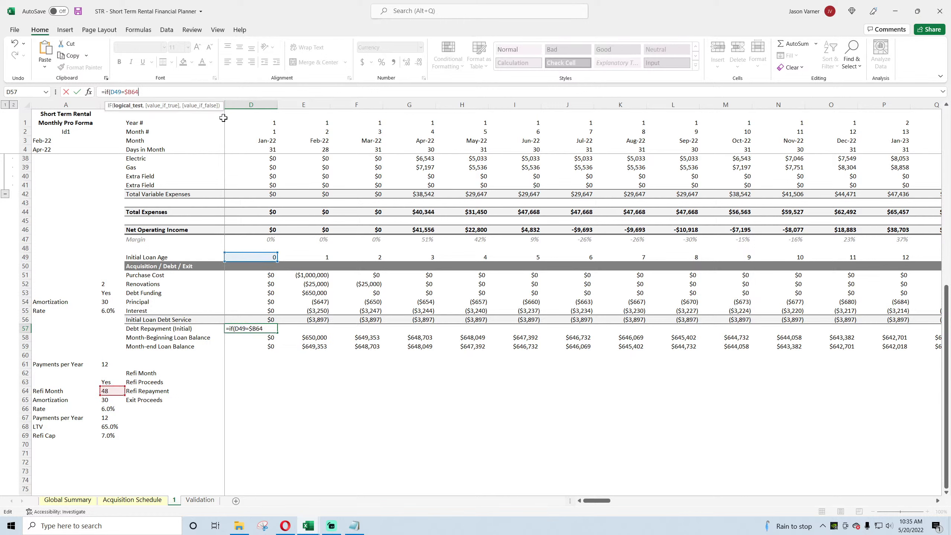
{"action": "type", "text": ",-"}
{"action": "left_click", "coordinate": [267, 346]}
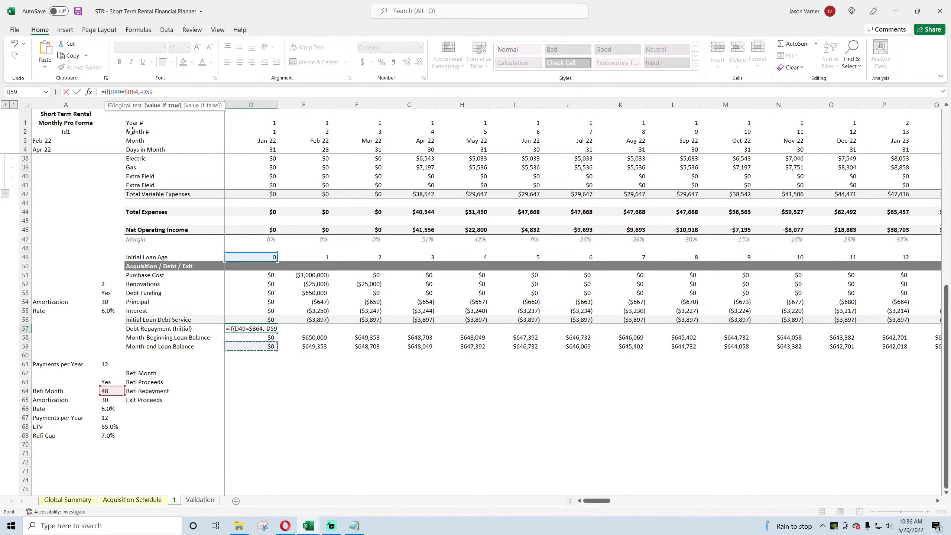
{"action": "type", "text": ",0"}
{"action": "key", "text": "Return"}
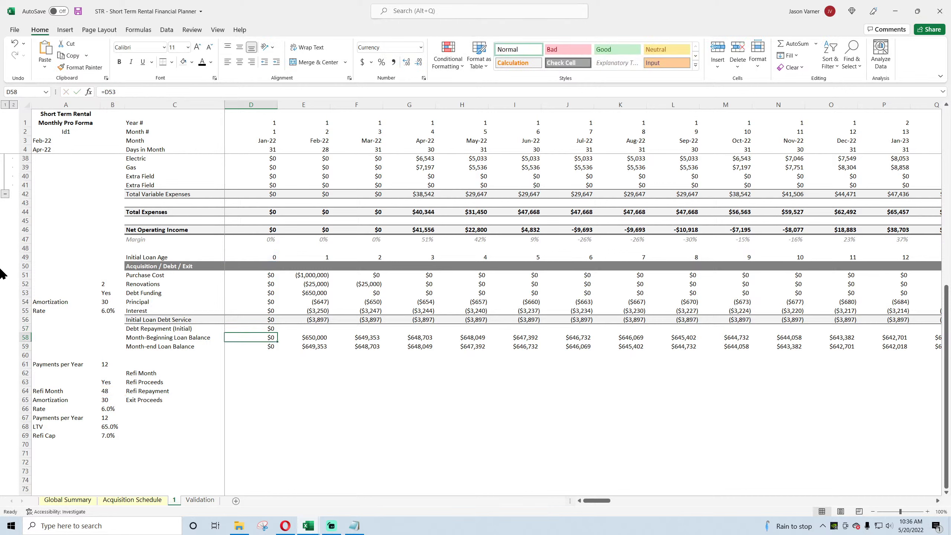
Fill the debt repayment formula across row 57 and extend the initial loan rows 54 to 59 through December 2036 in column GA.
{"action": "left_click", "coordinate": [271, 329]}
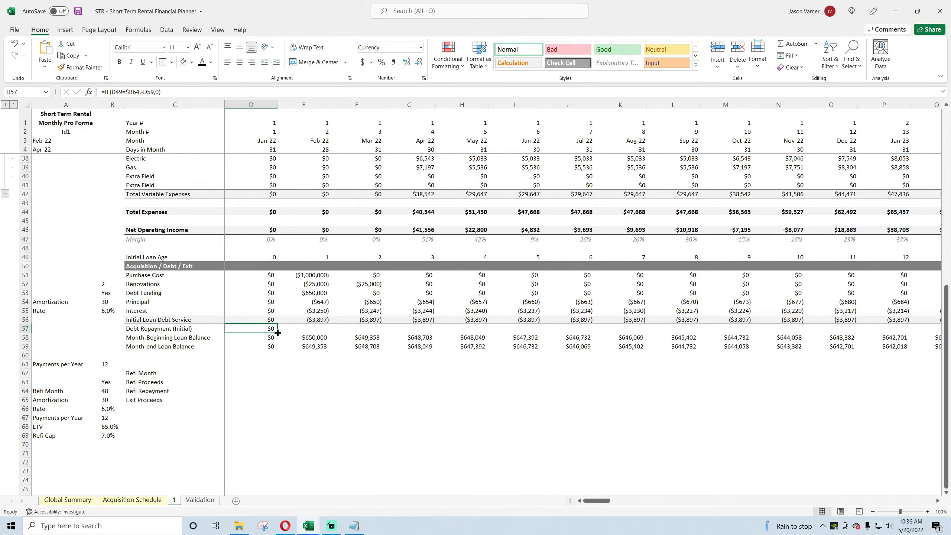
{"action": "left_click_drag", "start_coordinate": [277, 332], "coordinate": [703, 327]}
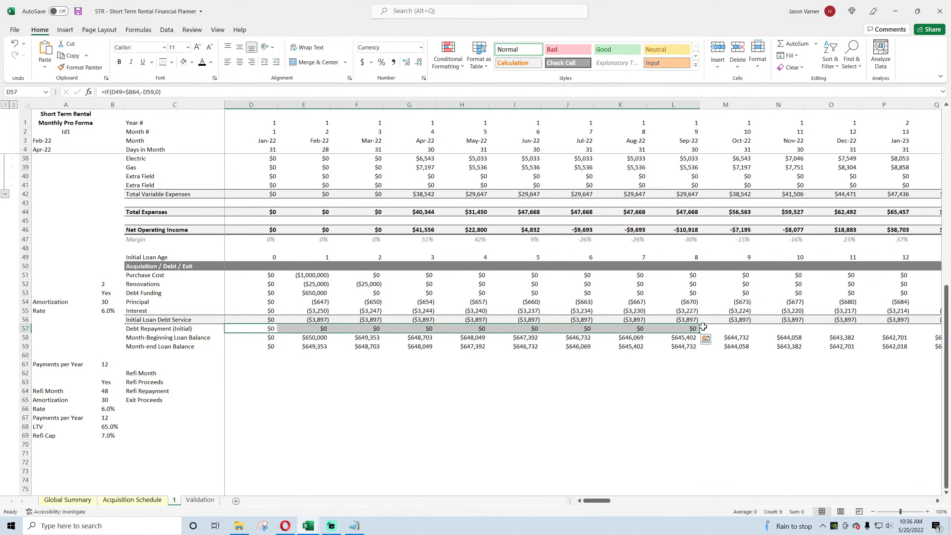
{"action": "left_click", "coordinate": [587, 302]}
{"action": "left_click_drag", "start_coordinate": [478, 303], "coordinate": [856, 331]}
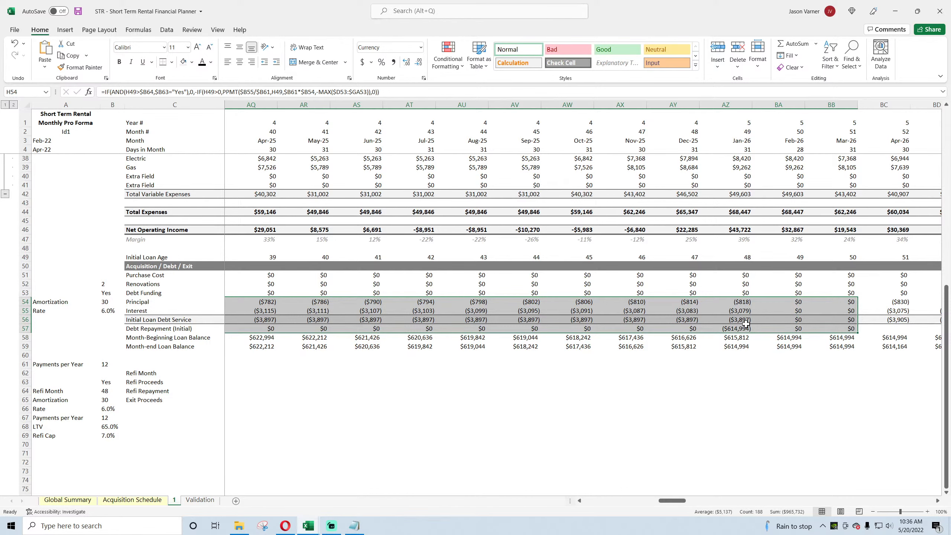
{"action": "left_click_drag", "start_coordinate": [743, 302], "coordinate": [949, 361]}
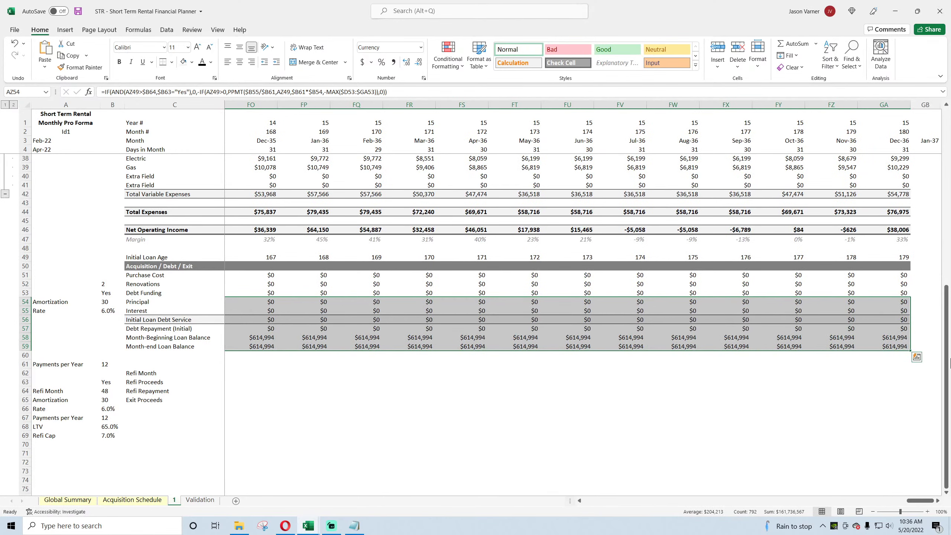
{"action": "left_click_drag", "start_coordinate": [919, 501], "coordinate": [575, 505]}
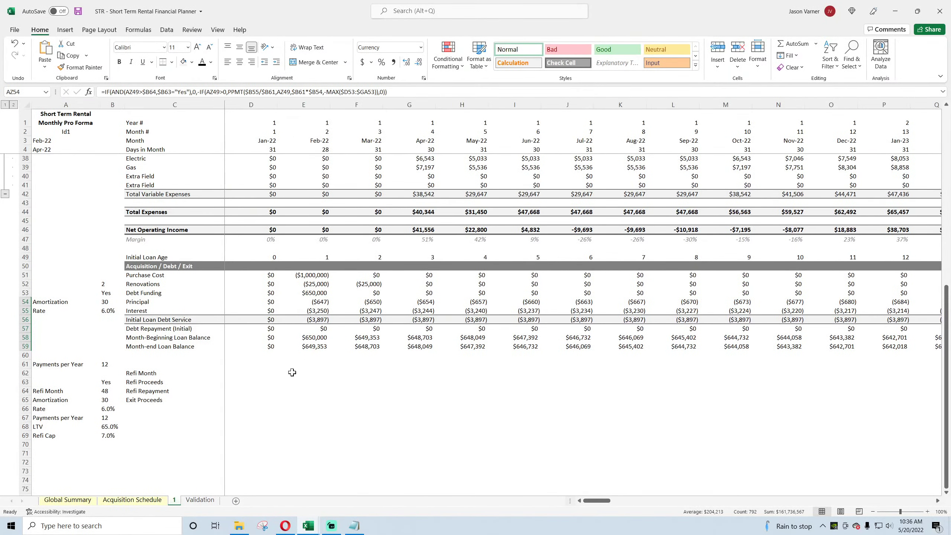
Try zeroing the month-beginning loan balance in E58 when debt service is zero with =IF(E56=0,0,D59+E53), and undo it.
{"action": "left_click", "coordinate": [267, 339]}
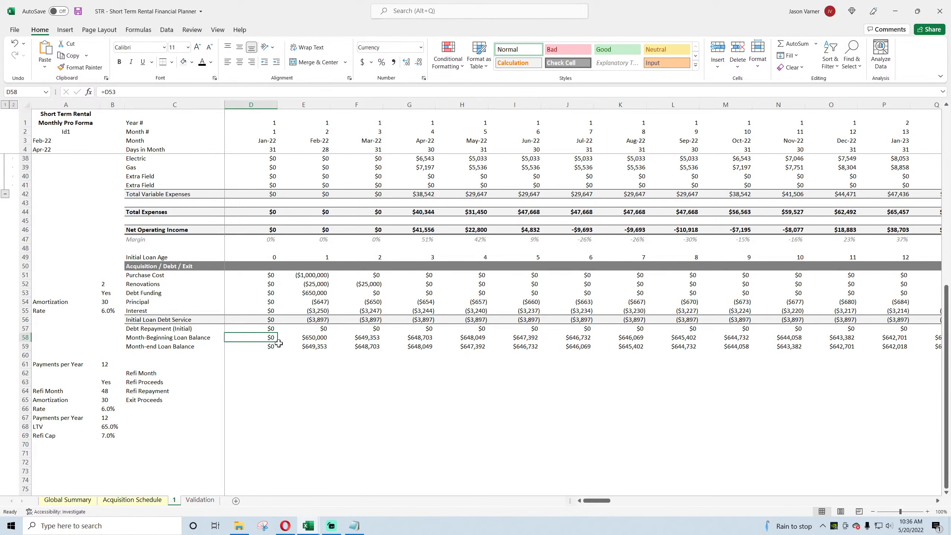
{"action": "left_click", "coordinate": [266, 347]}
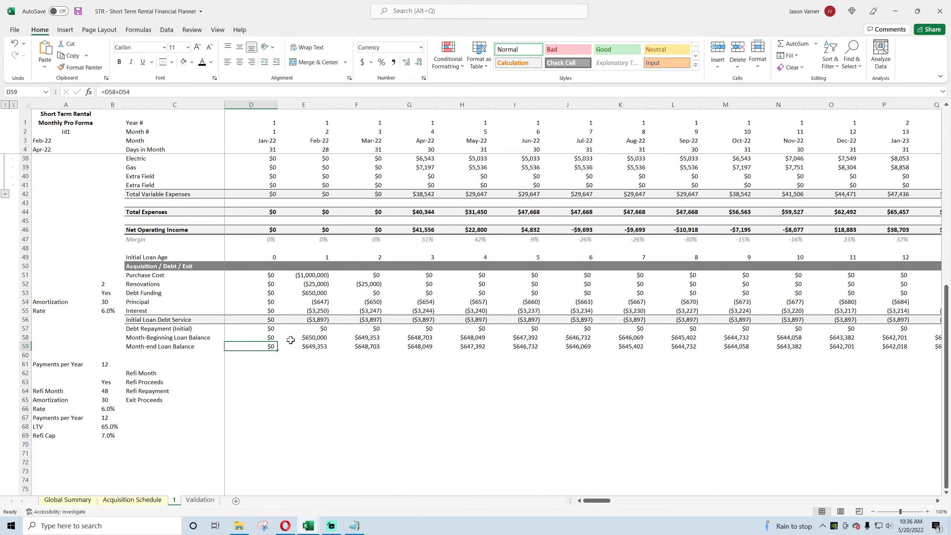
{"action": "left_click", "coordinate": [313, 346]}
{"action": "left_click", "coordinate": [315, 339]}
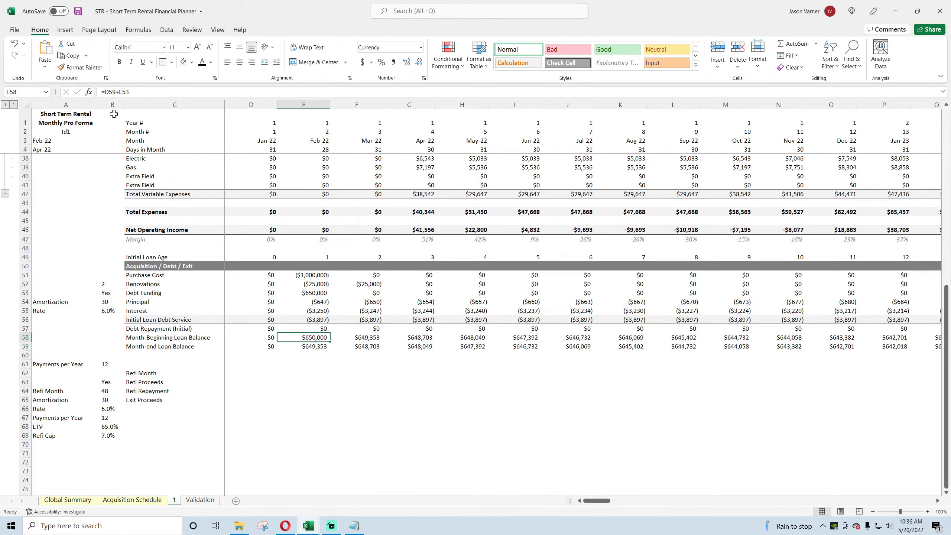
{"action": "left_click", "coordinate": [104, 91]}
{"action": "type", "text": "if("}
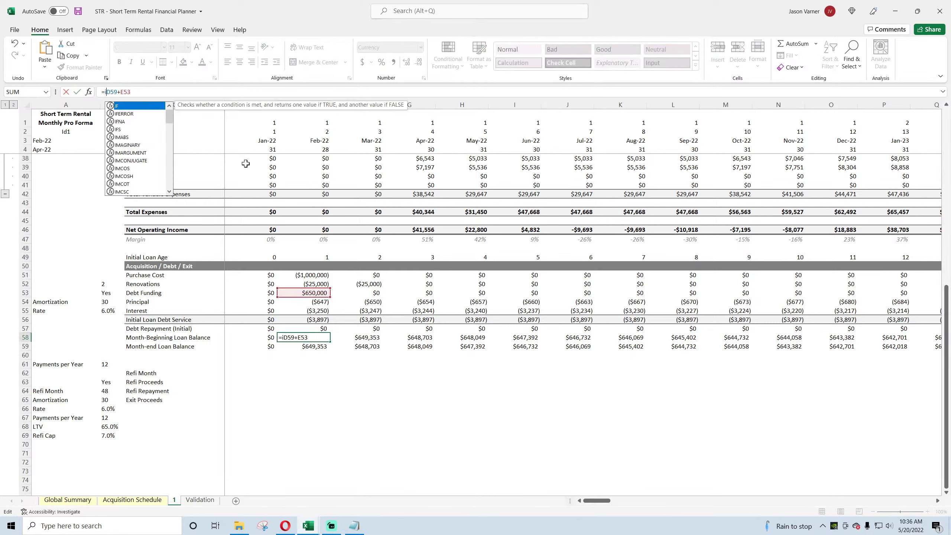
{"action": "left_click", "coordinate": [313, 321]}
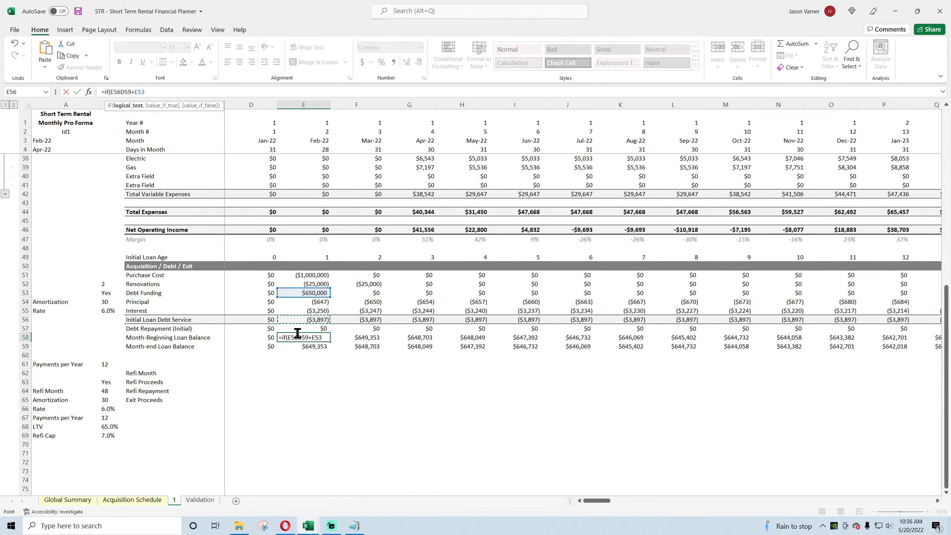
{"action": "type", "text": "=0"}
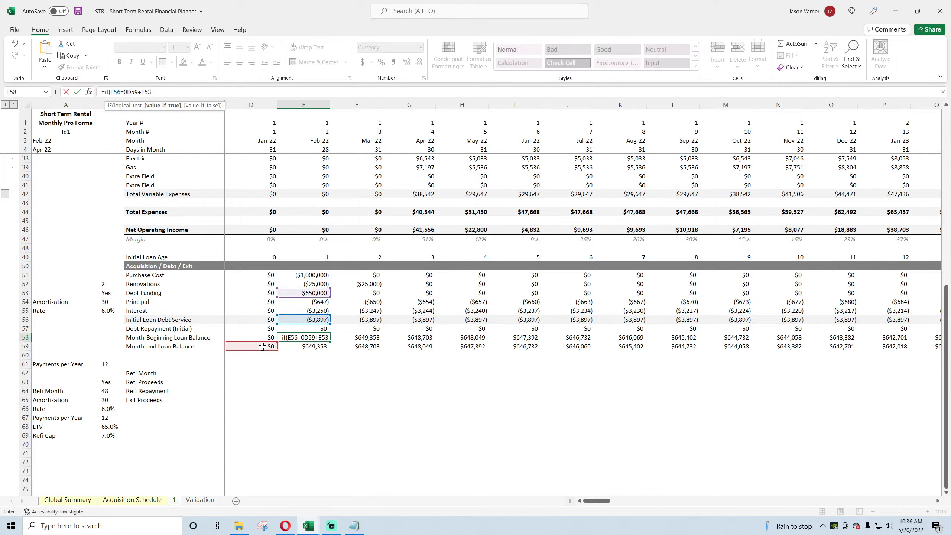
{"action": "type", "text": ",0,"}
{"action": "key", "text": "Return"}
{"action": "key", "text": "Return"}
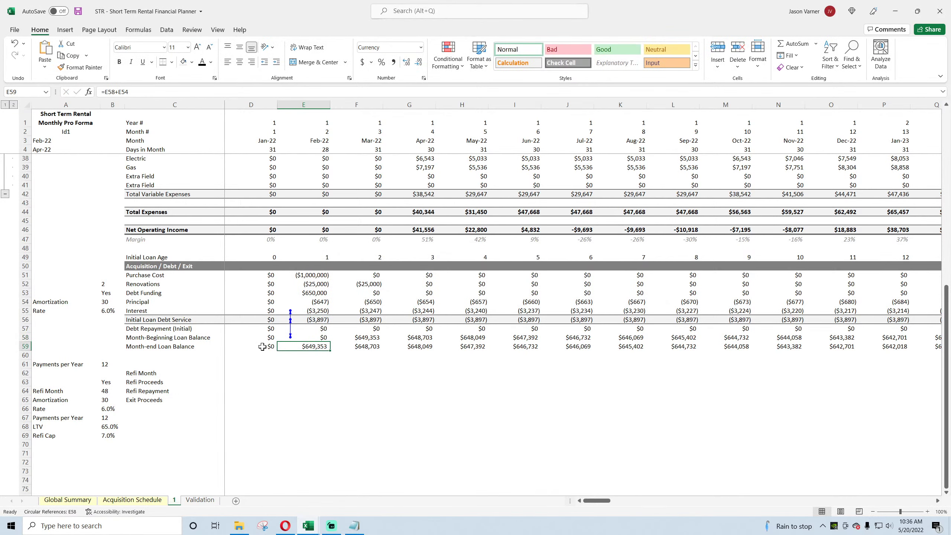
{"action": "left_click", "coordinate": [14, 43]}
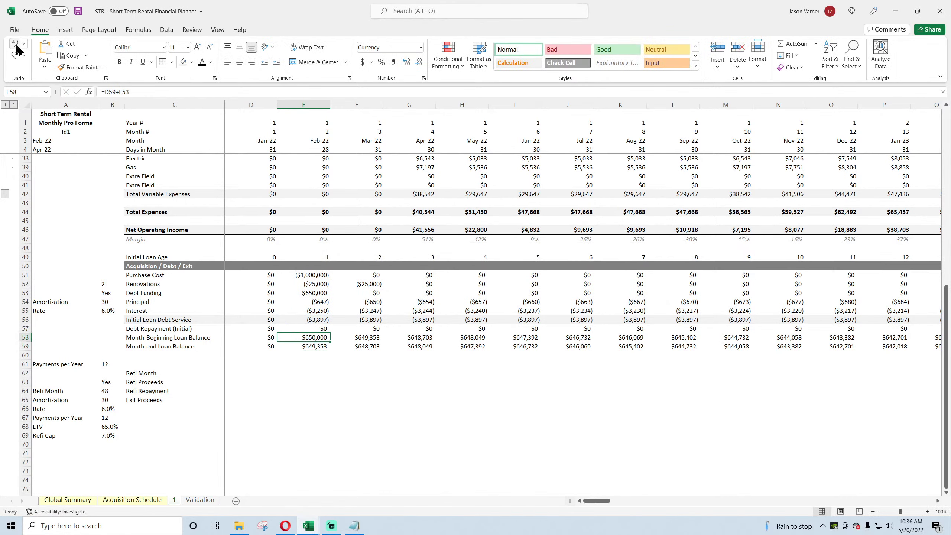
Make the month-beginning loan balance in E58 zero after the refi month with =IF(E49>$B64,0,D59+E53).
{"action": "left_click", "coordinate": [105, 91]}
{"action": "type", "text": "if("}
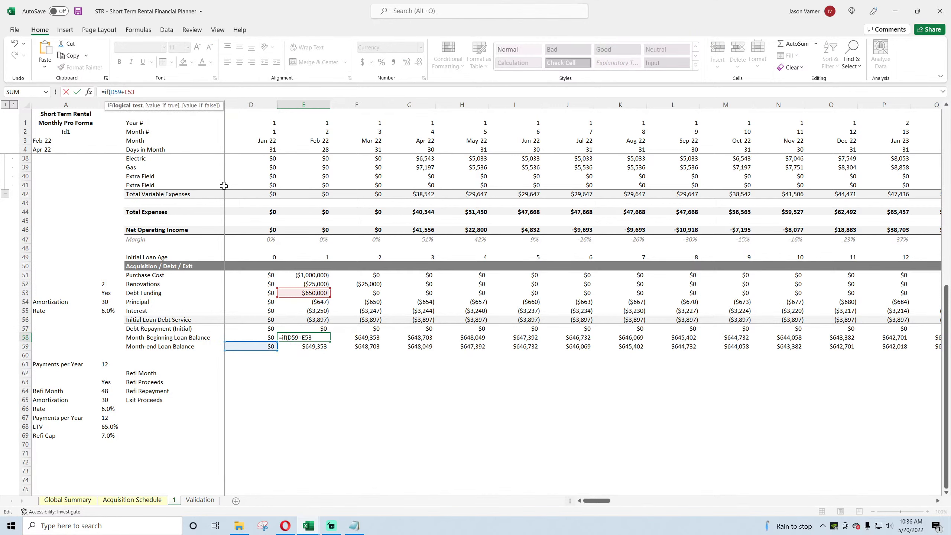
{"action": "left_click", "coordinate": [327, 258]}
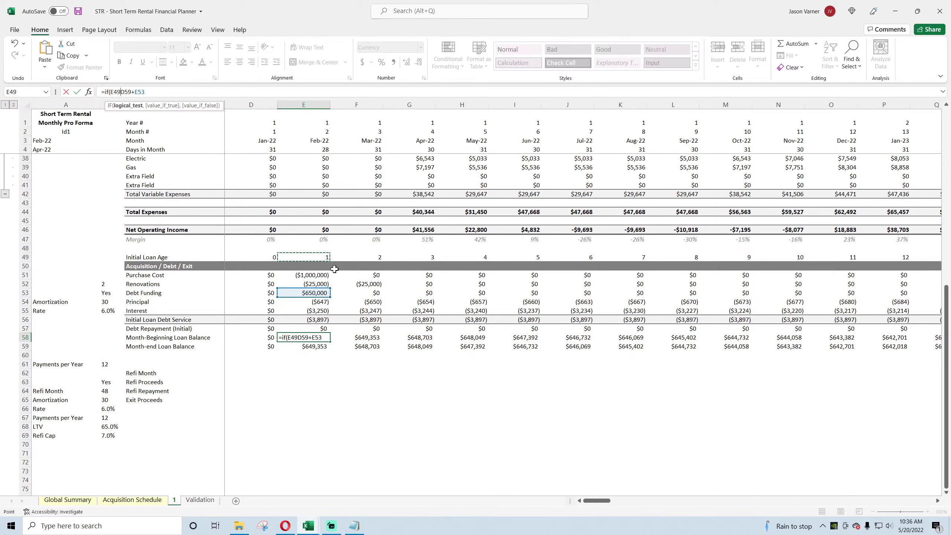
{"action": "type", "text": ">"}
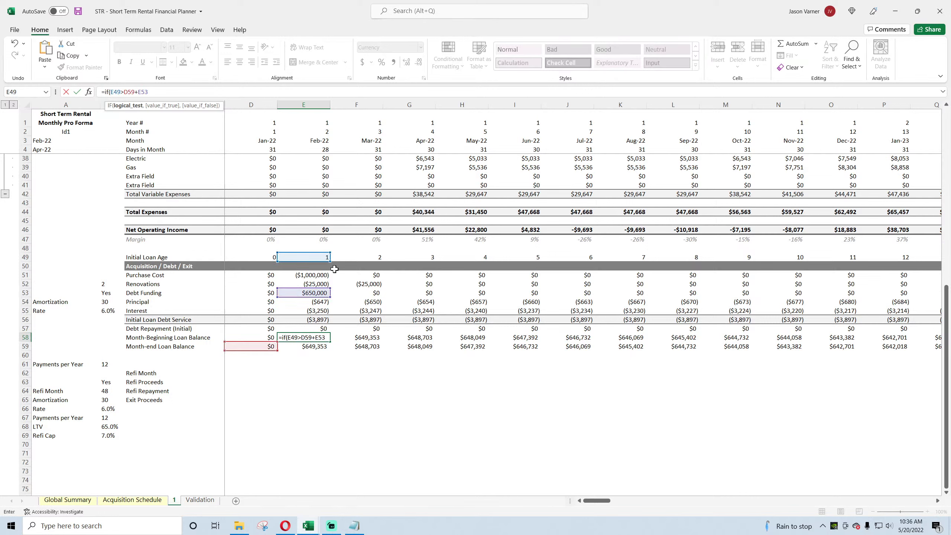
{"action": "left_click", "coordinate": [113, 391]}
{"action": "type", "text": ",0,"}
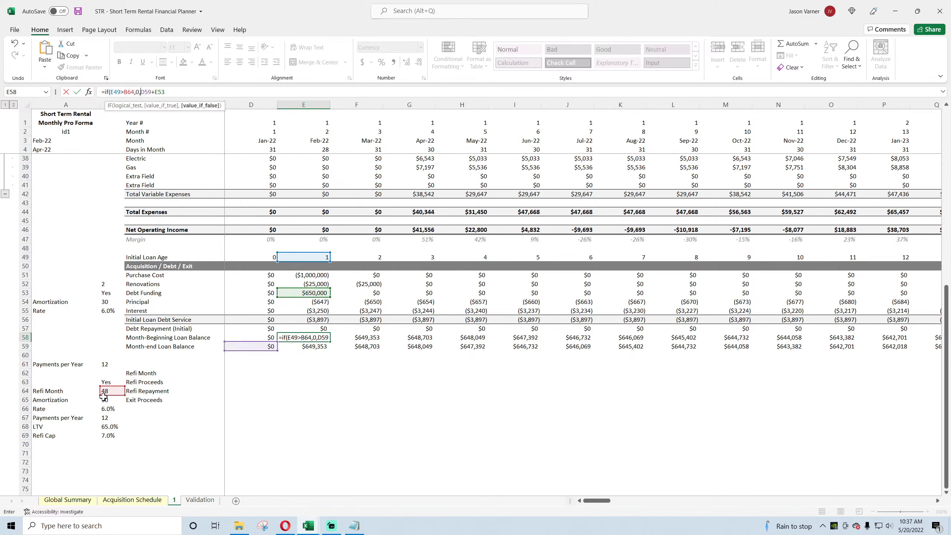
{"action": "left_click", "coordinate": [125, 92]}
{"action": "type", "text": "$"}
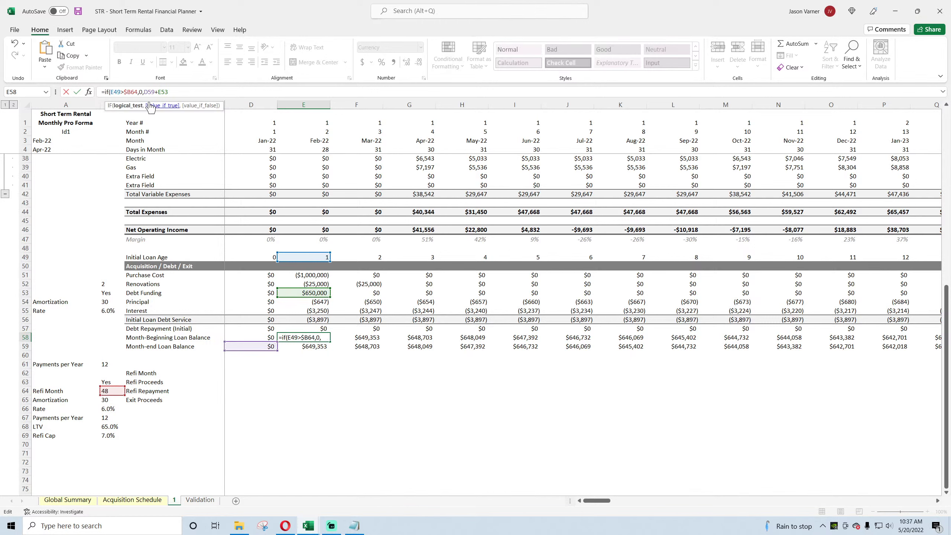
{"action": "key", "text": "Return"}
Copy the IF(E49>$B64, portion of the formula in E58 without altering the cell.
{"action": "left_click", "coordinate": [307, 336]}
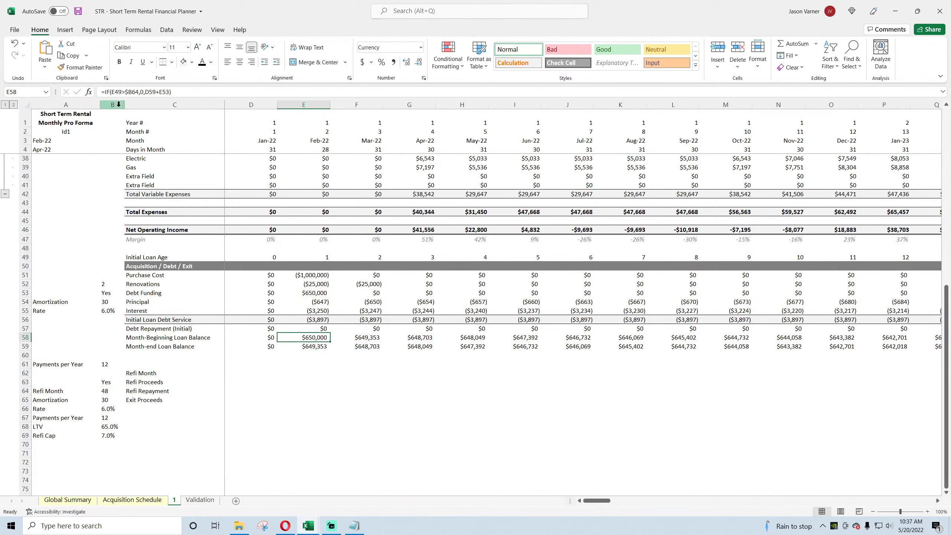
{"action": "left_click_drag", "start_coordinate": [105, 91], "coordinate": [143, 92]}
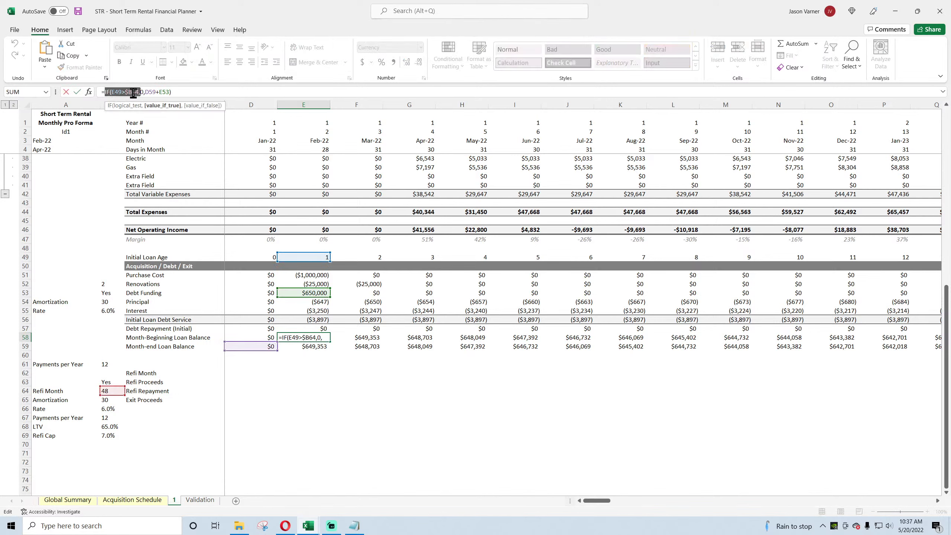
{"action": "right_click", "coordinate": [133, 92]}
{"action": "left_click", "coordinate": [145, 113]}
{"action": "key", "text": "Return"}
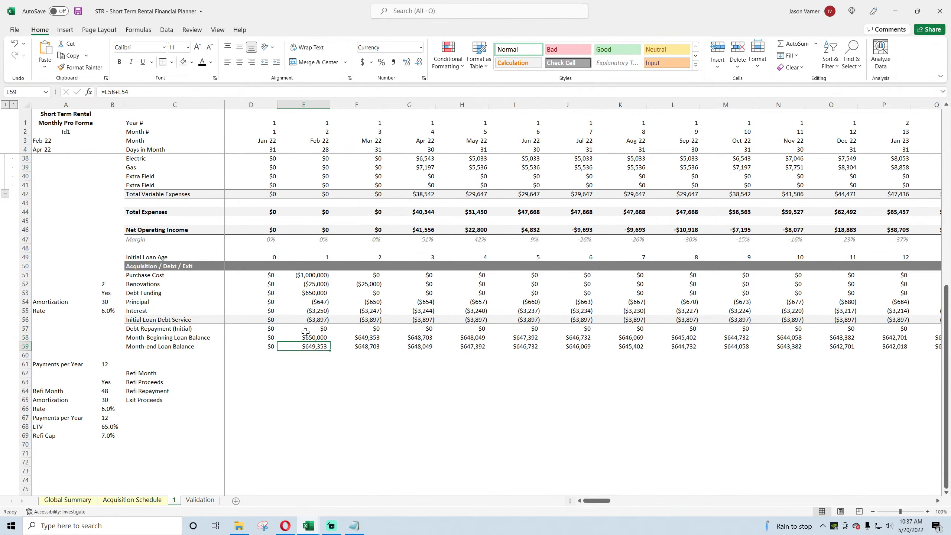
Try inserting the copied refi condition before E58+E54 in the month-end loan balance formula in E59, and undo it.
{"action": "left_click", "coordinate": [319, 308]}
{"action": "left_click", "coordinate": [313, 346]}
{"action": "left_click", "coordinate": [105, 91]}
{"action": "key", "text": "ctrl+v"}
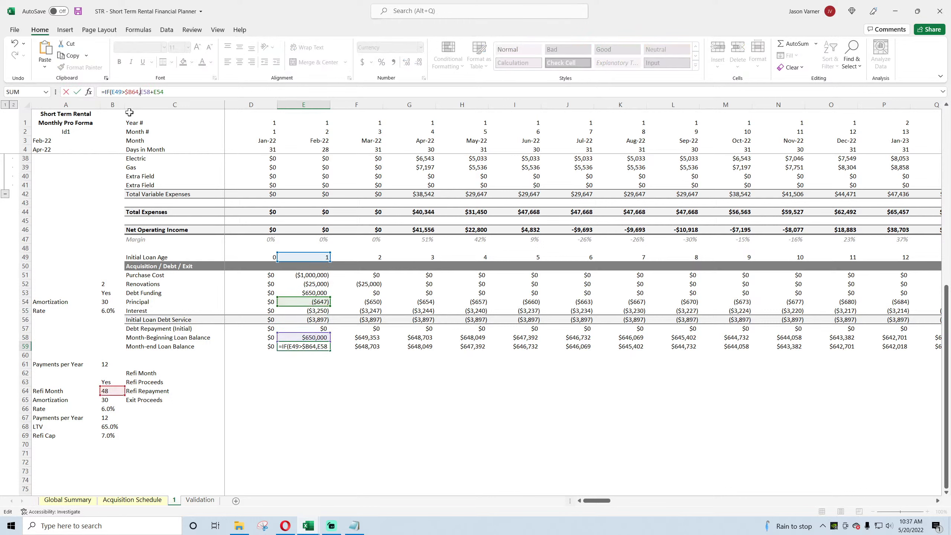
{"action": "key", "text": "Return"}
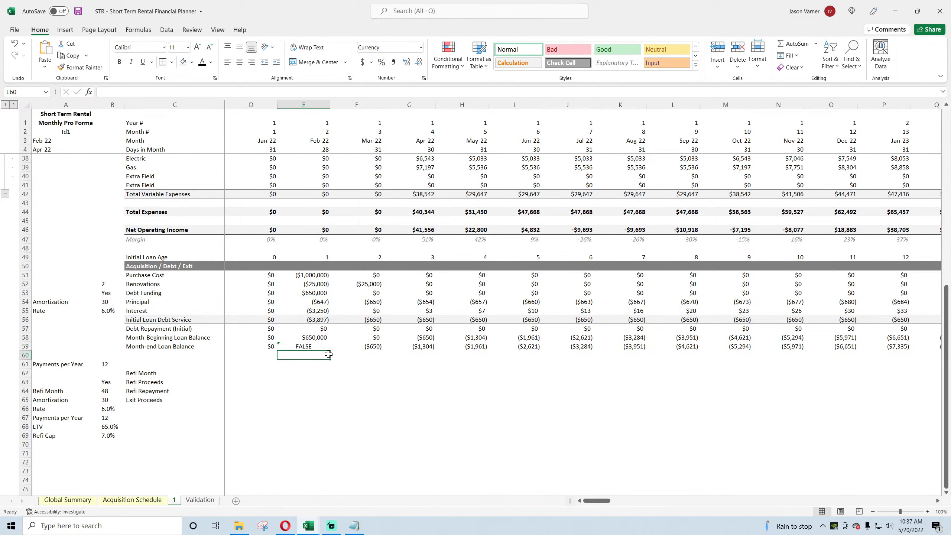
{"action": "left_click", "coordinate": [14, 43]}
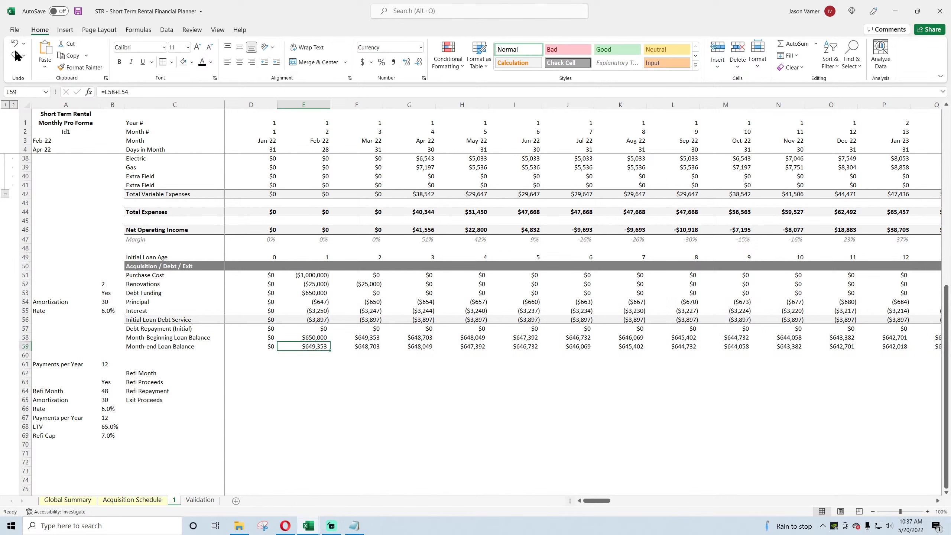
Insert the copied IF(E49>$B64, condition in front of E58+E54 in E59 again and commit the entry.
{"action": "left_click", "coordinate": [105, 91]}
{"action": "key", "text": "ctrl+v"}
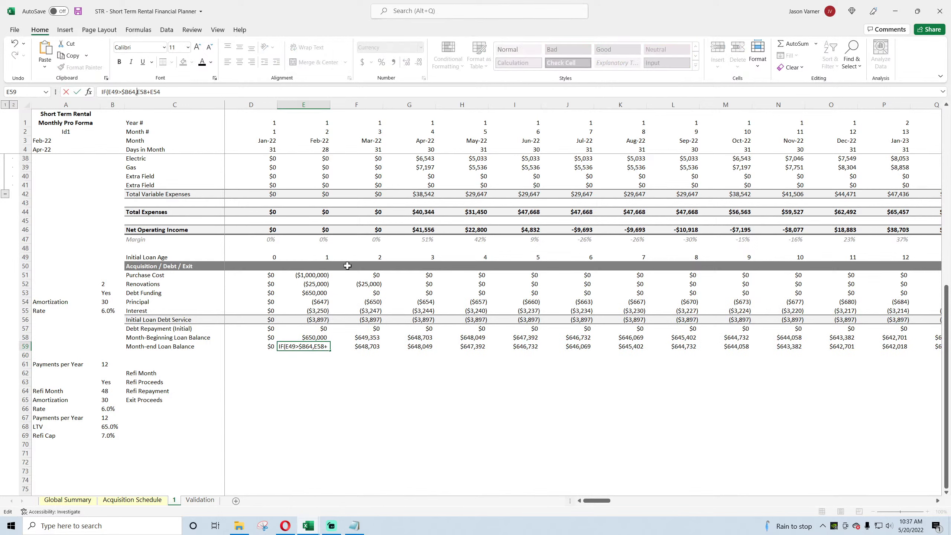
{"action": "key", "text": "Return"}
Try adding the missing equals sign before IF(E49>$B64,E58+E54 in E59, and undo both edits to restore =E58+E54.
{"action": "left_click", "coordinate": [321, 345]}
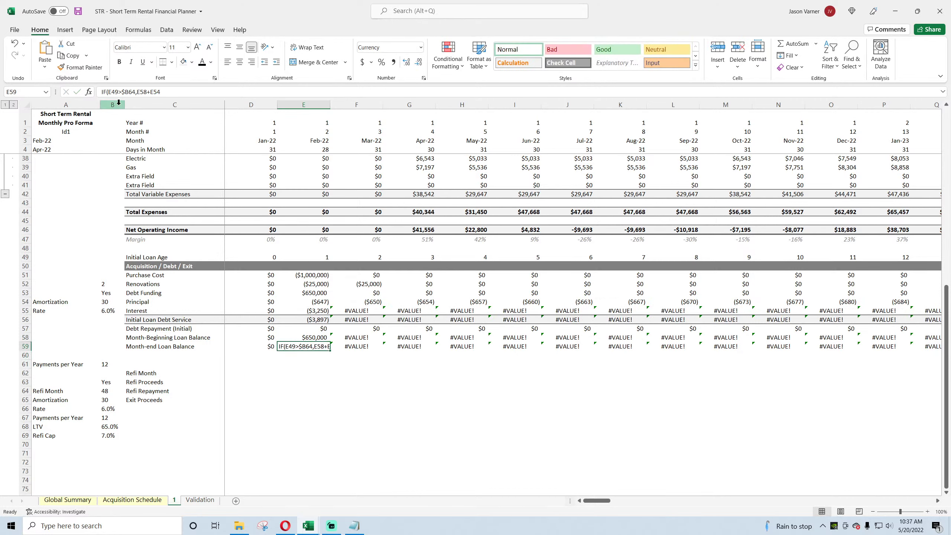
{"action": "left_click", "coordinate": [101, 91]}
{"action": "type", "text": "="}
{"action": "key", "text": "Return"}
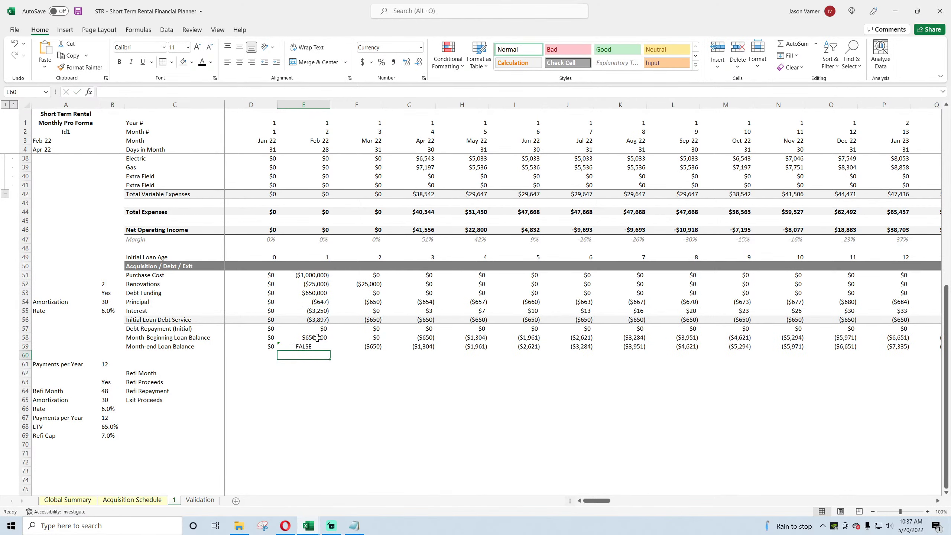
{"action": "left_click", "coordinate": [14, 43]}
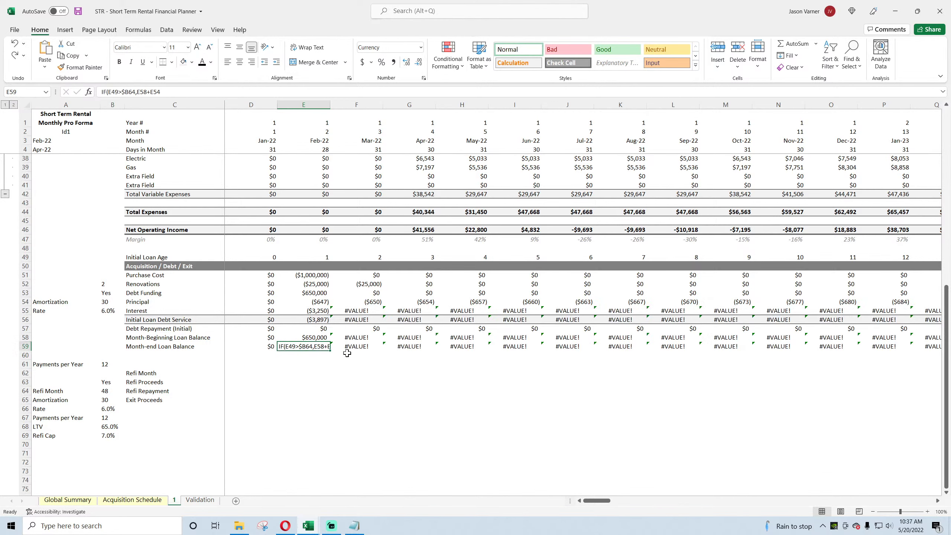
{"action": "left_click", "coordinate": [14, 55]}
Copy the =IF(E49>$B64,0, portion from E58 and insert it into E59 so the month-end balance formula starts =IF(E49>$B64,0,E58+E54.
{"action": "key", "text": "Up"}
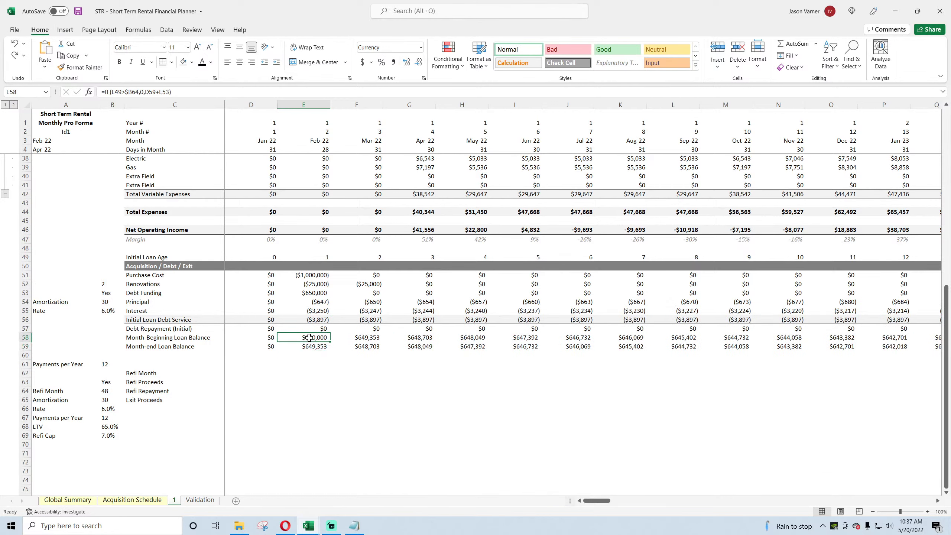
{"action": "left_click", "coordinate": [107, 93]}
{"action": "left_click_drag", "start_coordinate": [101, 93], "coordinate": [145, 92]}
{"action": "right_click", "coordinate": [133, 92]}
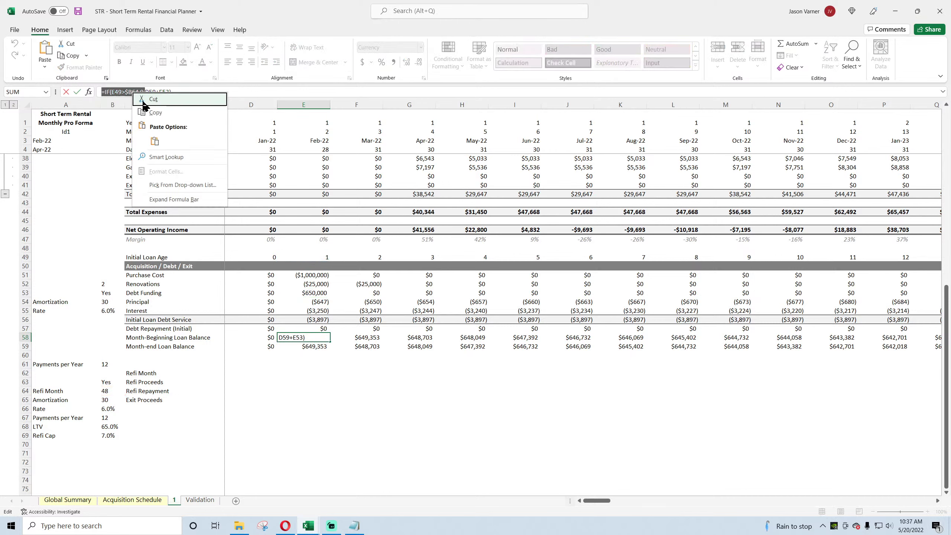
{"action": "left_click", "coordinate": [158, 113]}
{"action": "key", "text": "Return"}
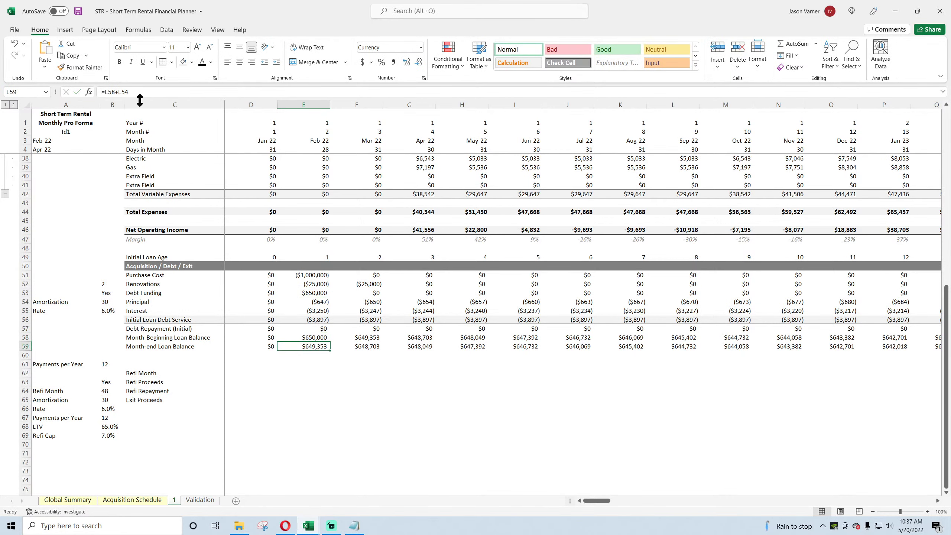
{"action": "left_click", "coordinate": [103, 92]}
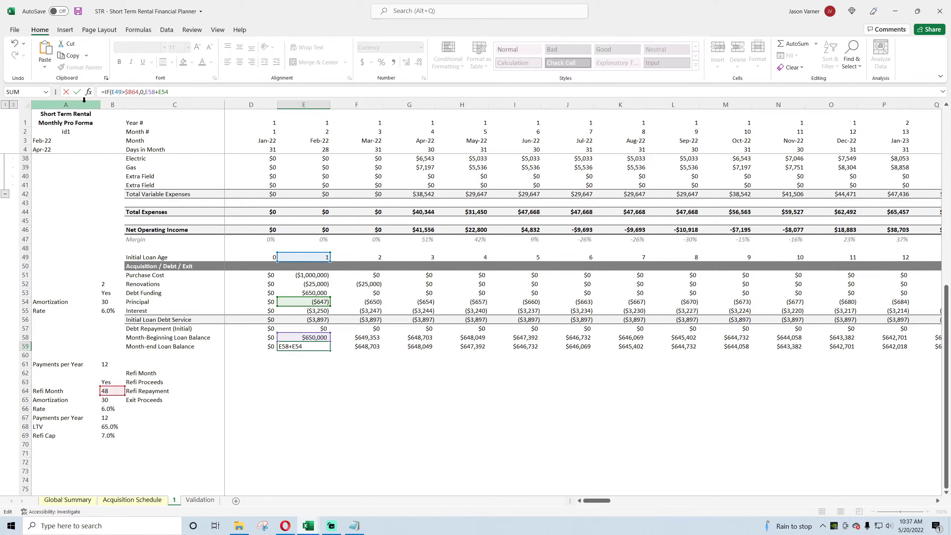
{"action": "key", "text": "Return"}
Fill the month-beginning and month-end loan balance formulas from column E across the remaining months and save the workbook.
{"action": "left_click_drag", "start_coordinate": [320, 337], "coordinate": [846, 352]}
{"action": "left_click_drag", "start_coordinate": [530, 337], "coordinate": [950, 392]}
{"action": "left_click", "coordinate": [831, 444]}
{"action": "left_click_drag", "start_coordinate": [920, 500], "coordinate": [558, 504]}
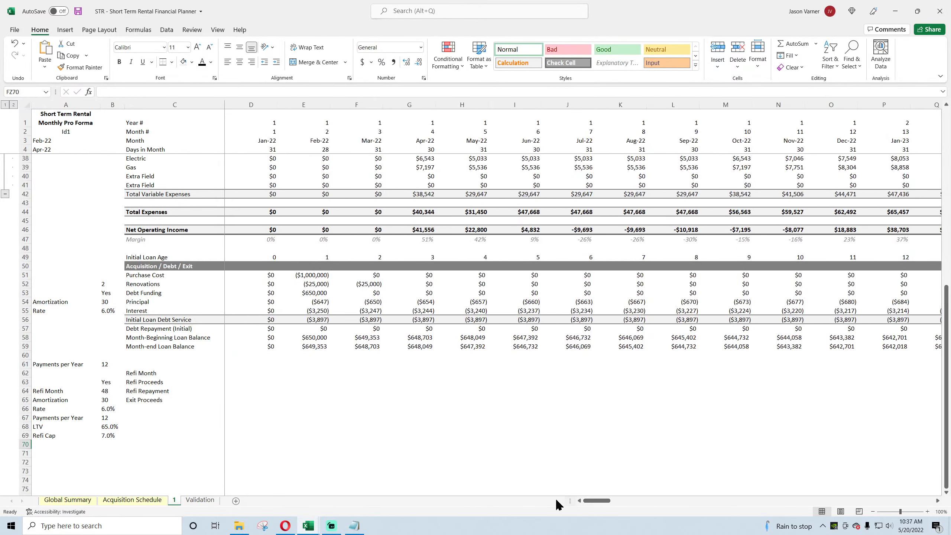
{"action": "left_click", "coordinate": [78, 11]}
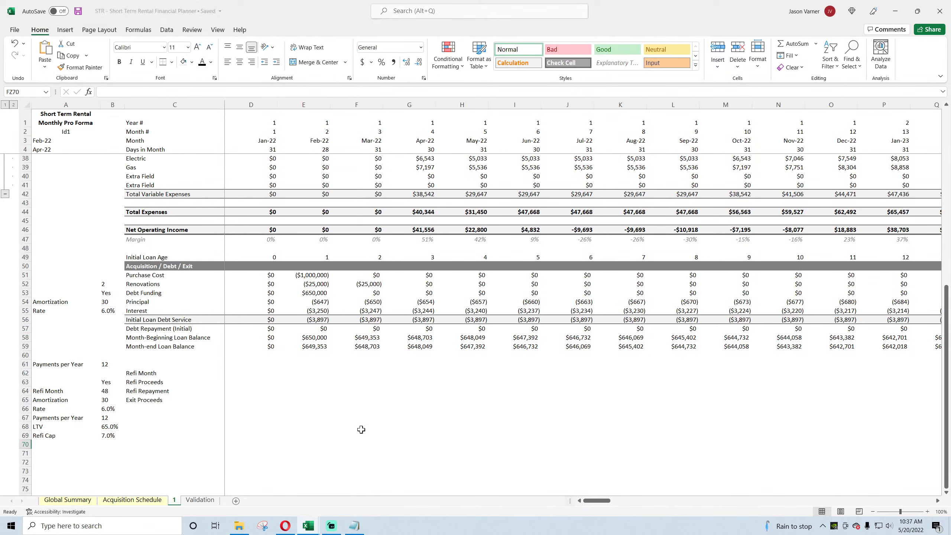
Label the assumptions in A52 and A53 as "Renovation Period" and "Financing?".
{"action": "left_click", "coordinate": [153, 257]}
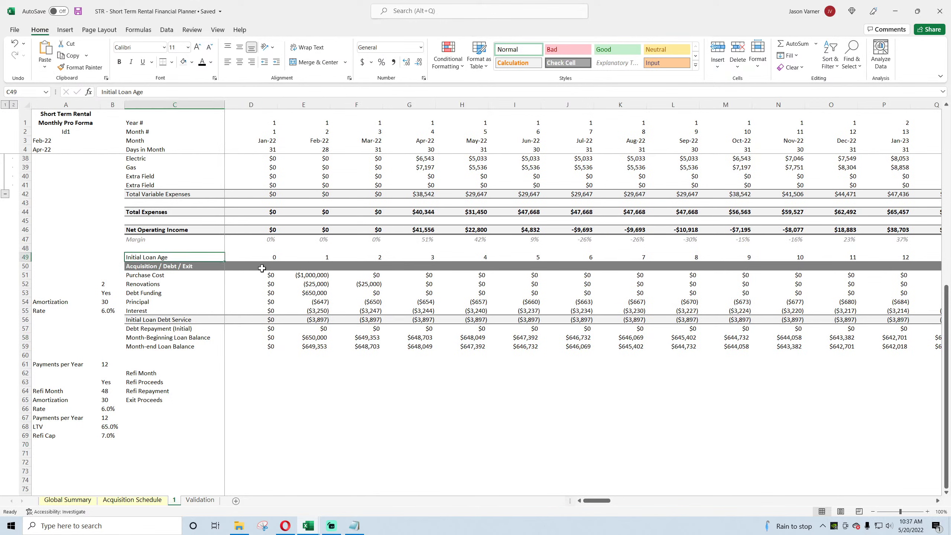
{"action": "left_click", "coordinate": [111, 284]}
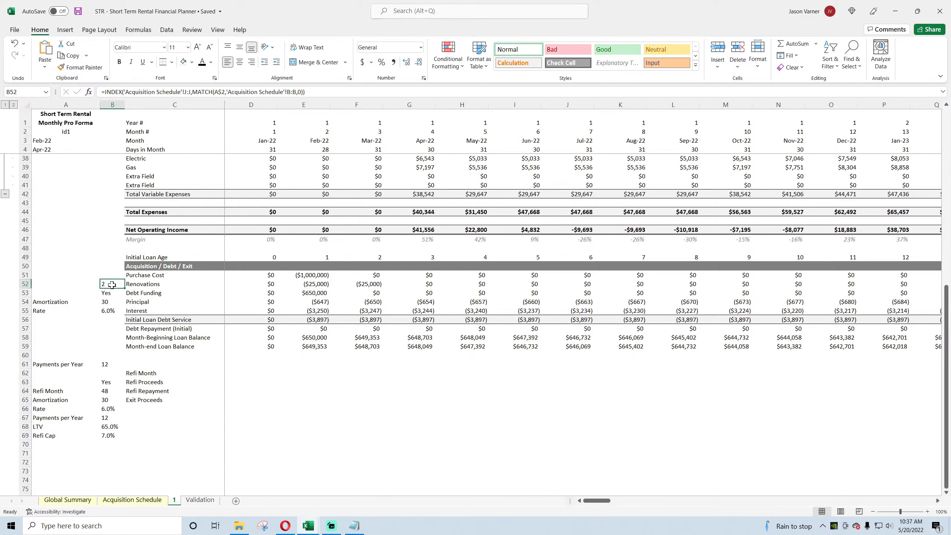
{"action": "left_click", "coordinate": [74, 283]}
{"action": "type", "text": "Re"}
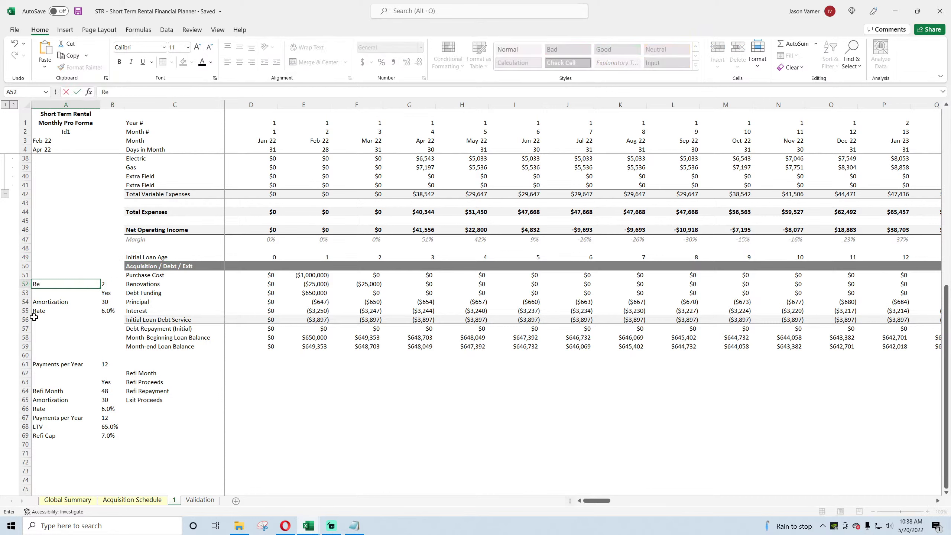
{"action": "type", "text": "novation Period"}
{"action": "key", "text": "Return"}
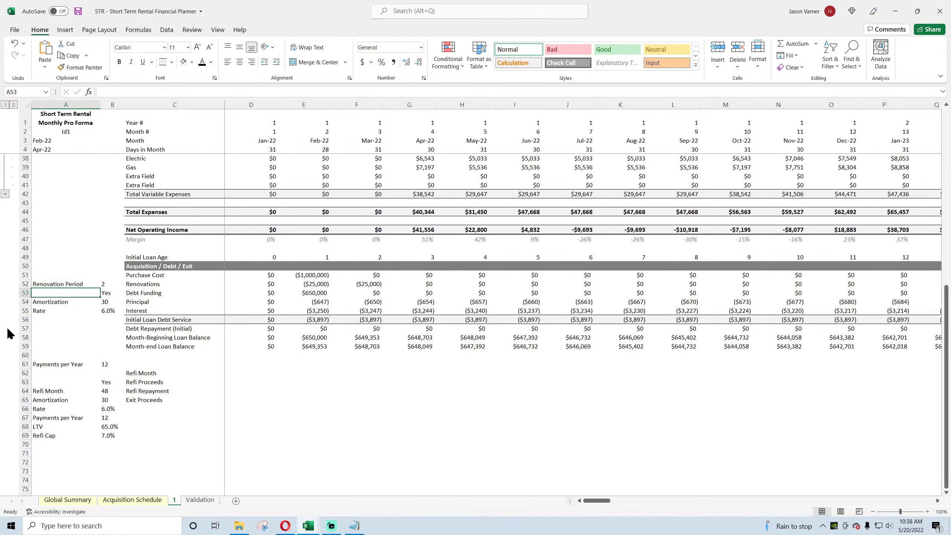
{"action": "type", "text": "Financing"}
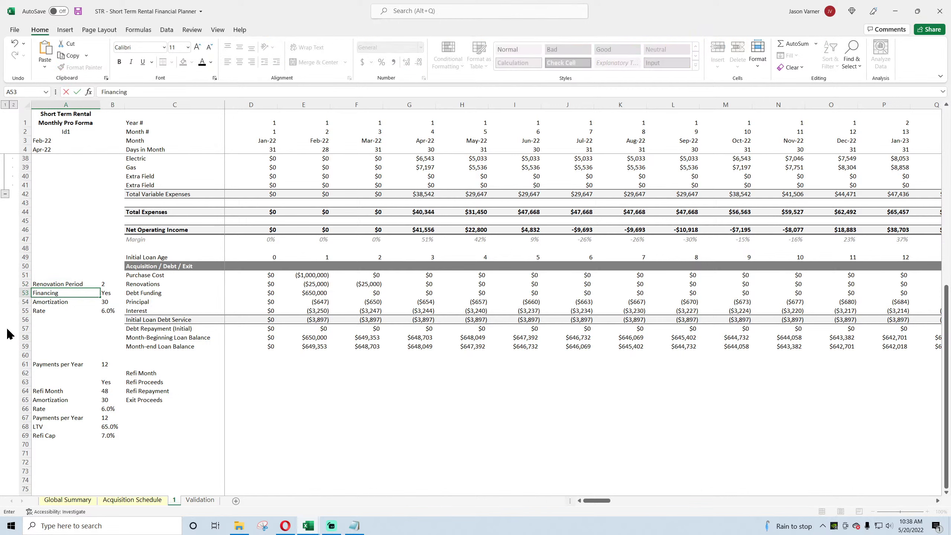
{"action": "type", "text": "?"}
{"action": "key", "text": "Return"}
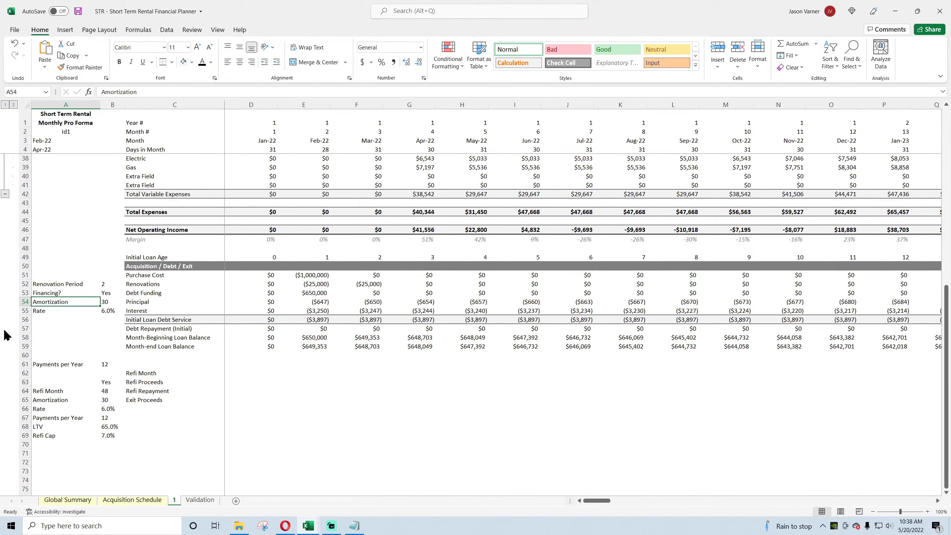
Move the Payments per Year label and its value from row 61 to A56:B56, directly under Rate.
{"action": "key", "text": "Return"}
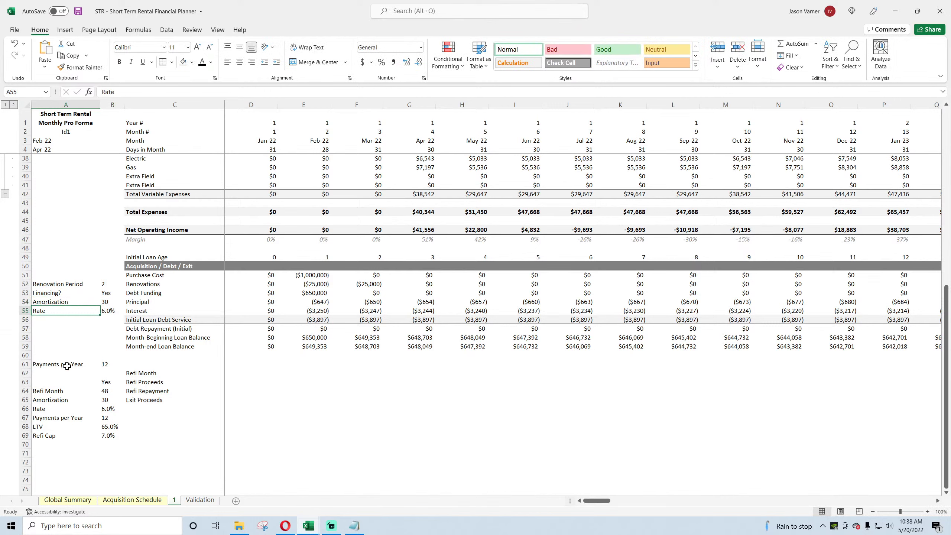
{"action": "left_click_drag", "start_coordinate": [70, 364], "coordinate": [95, 320]}
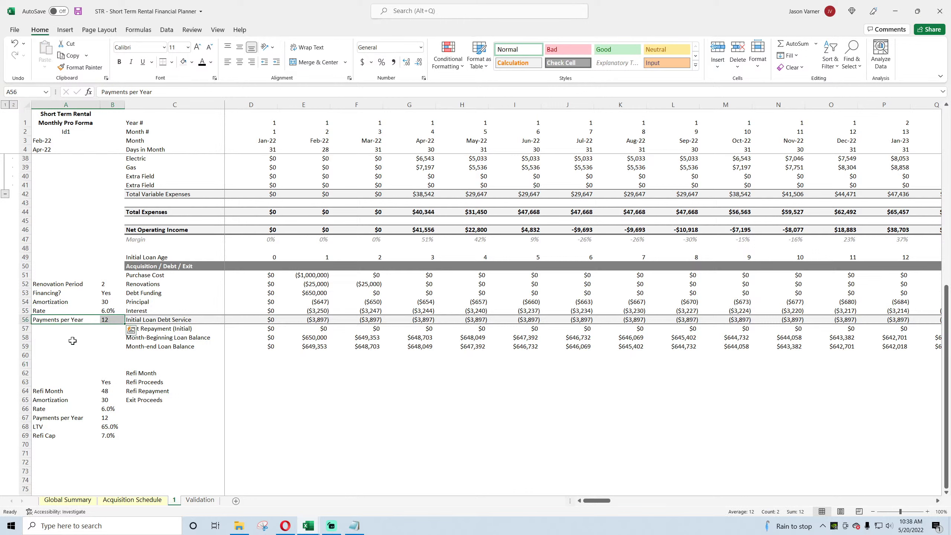
{"action": "left_click", "coordinate": [66, 337]}
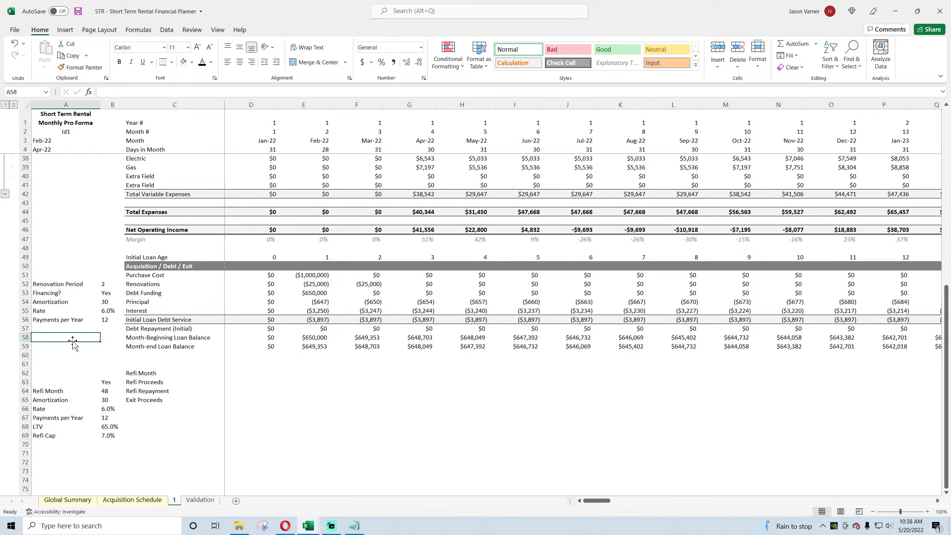
Label the refinancing Yes/No assumption in A63 as "Refi?".
{"action": "left_click", "coordinate": [112, 383]}
{"action": "left_click", "coordinate": [48, 383]}
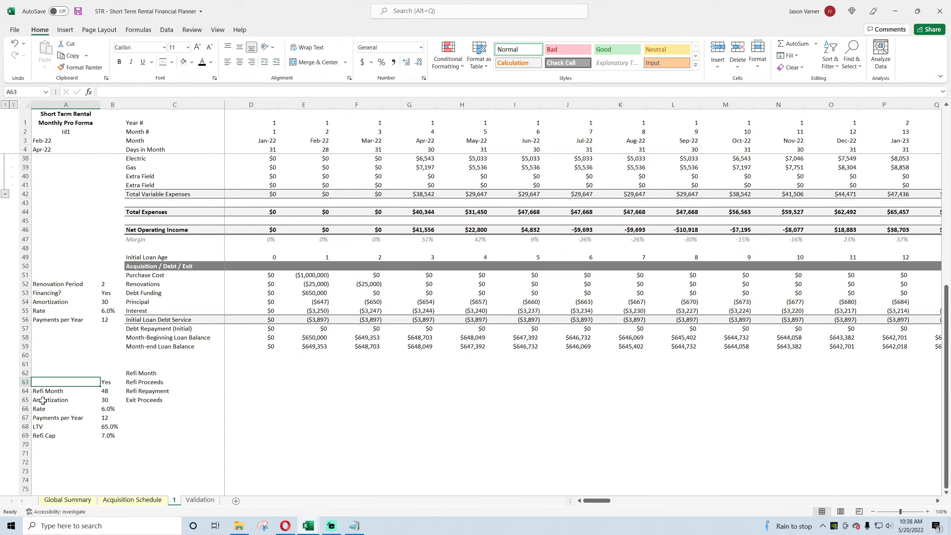
{"action": "type", "text": "Refi"}
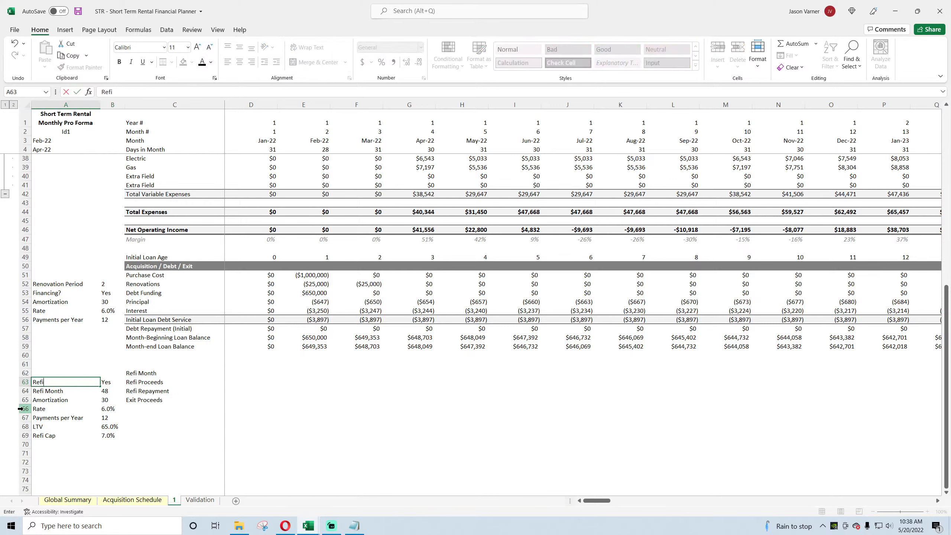
{"action": "type", "text": "?"}
{"action": "key", "text": "Return"}
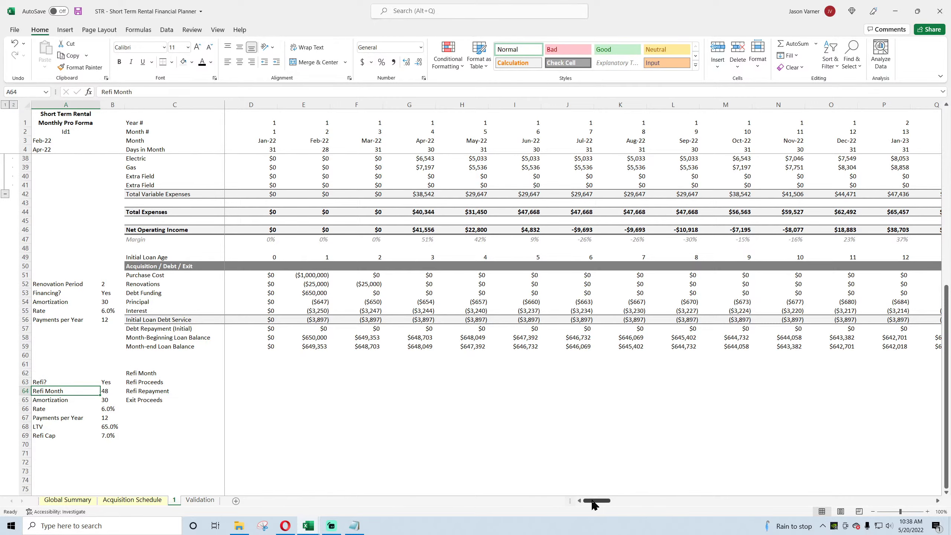
Check the principal, interest, debt service and debt repayment cells in the month where the initial loan age is 48.
{"action": "left_click_drag", "start_coordinate": [598, 500], "coordinate": [670, 505]}
{"action": "left_click", "coordinate": [794, 302]}
{"action": "left_click", "coordinate": [791, 320]}
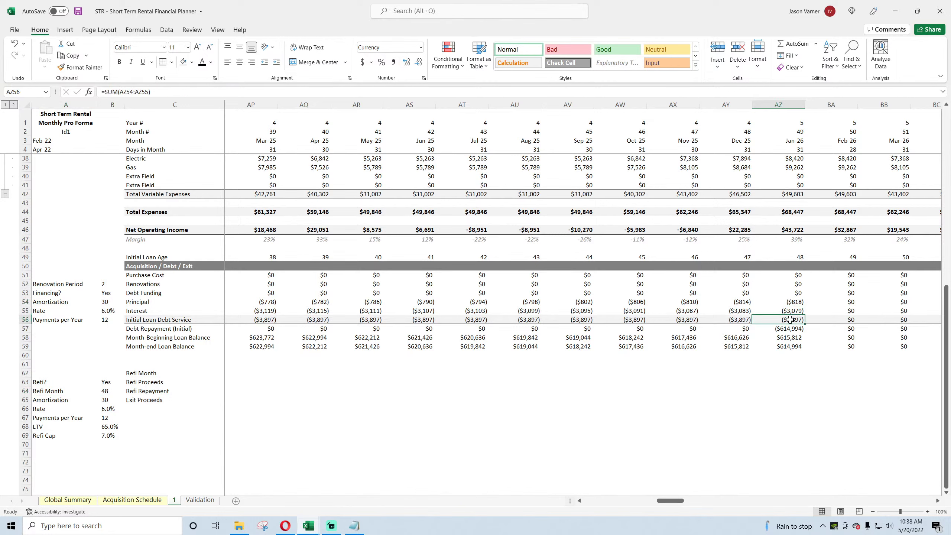
{"action": "left_click", "coordinate": [787, 328]}
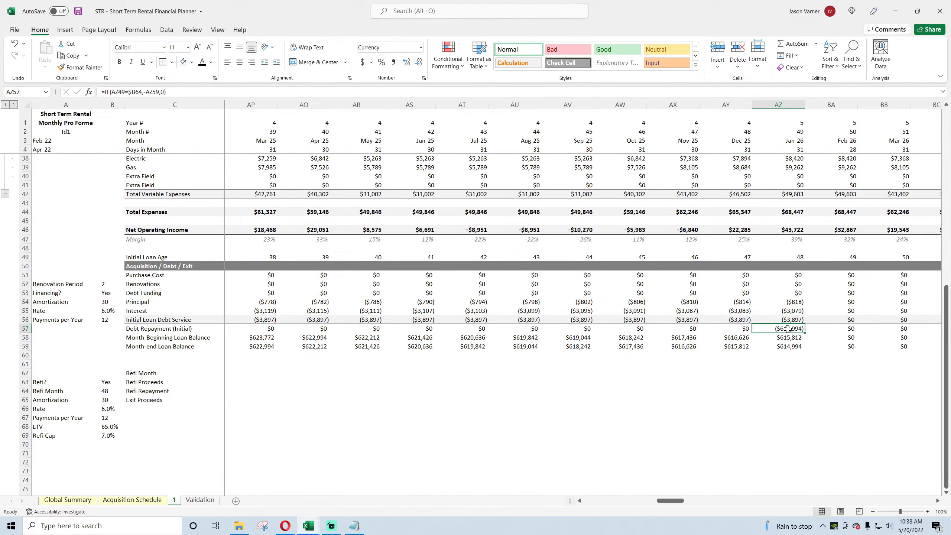
{"action": "left_click_drag", "start_coordinate": [790, 312], "coordinate": [790, 330]}
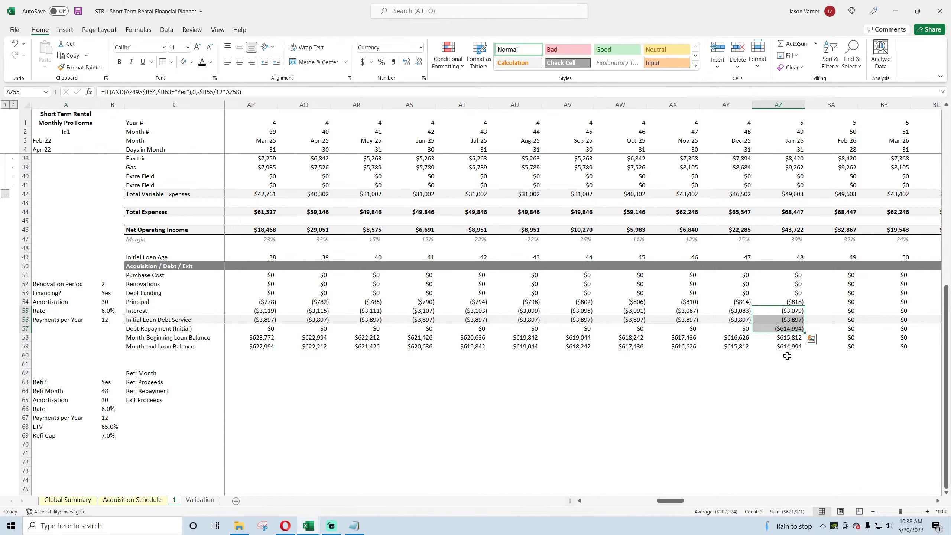
{"action": "left_click_drag", "start_coordinate": [673, 502], "coordinate": [600, 501]}
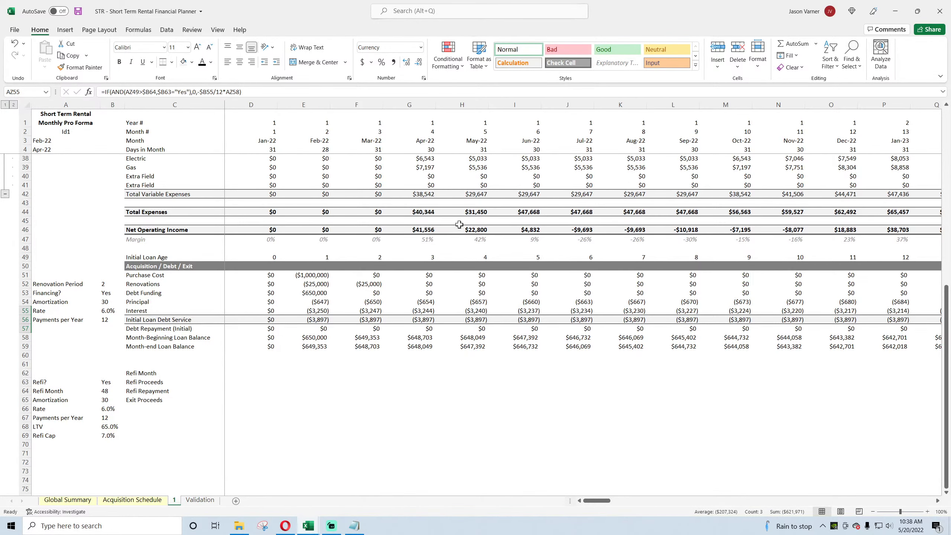
Add the row label "Refi Valuation" in C61 above Refi Month.
{"action": "left_click", "coordinate": [136, 362]}
{"action": "type", "text": "Re"}
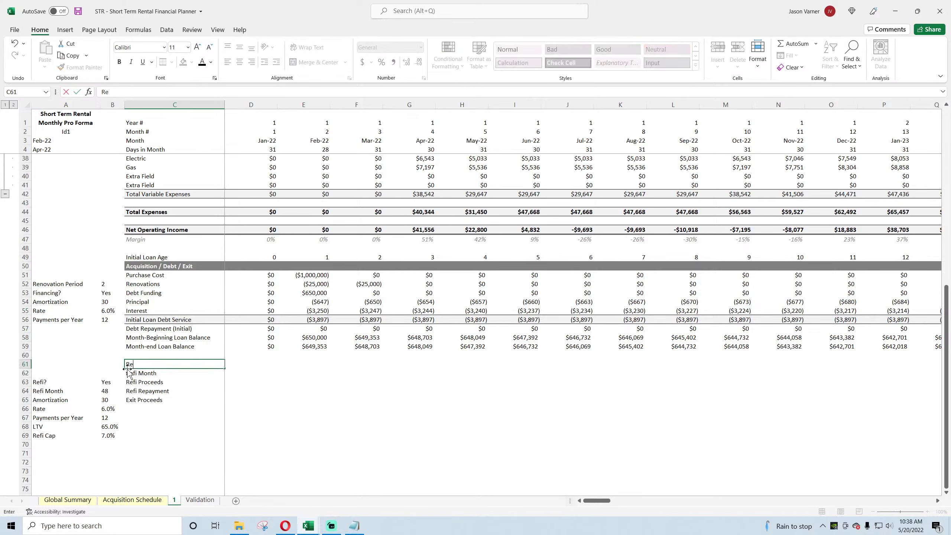
{"action": "type", "text": "fi Valuation"}
{"action": "key", "text": "Tab"}
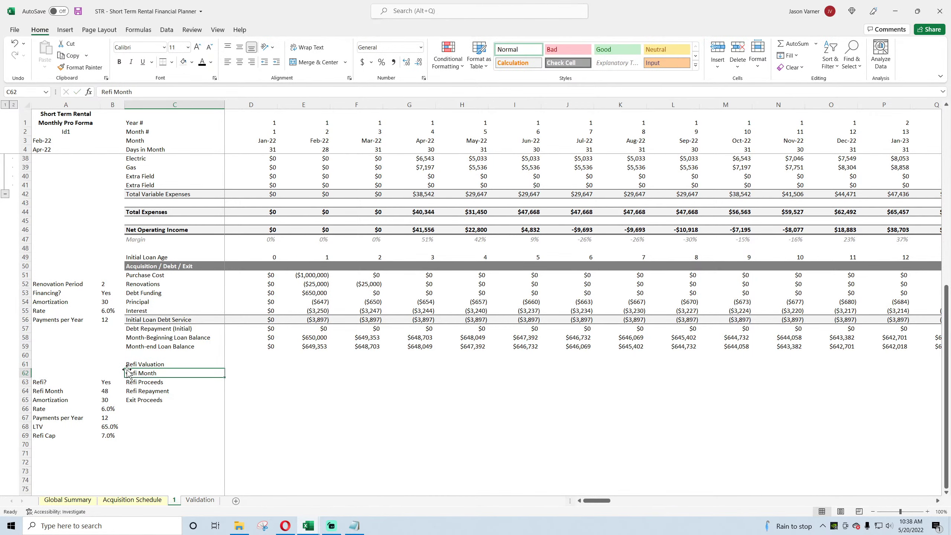
Try starting the refi valuation formula in D61 with =if(D49=B64,(D46, and clear the entry.
{"action": "type", "text": "=if("}
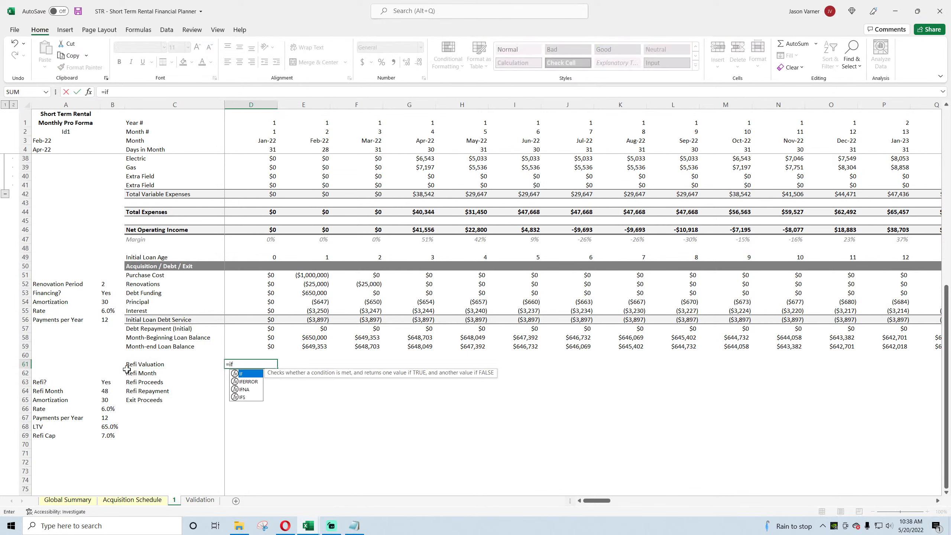
{"action": "left_click", "coordinate": [277, 257]}
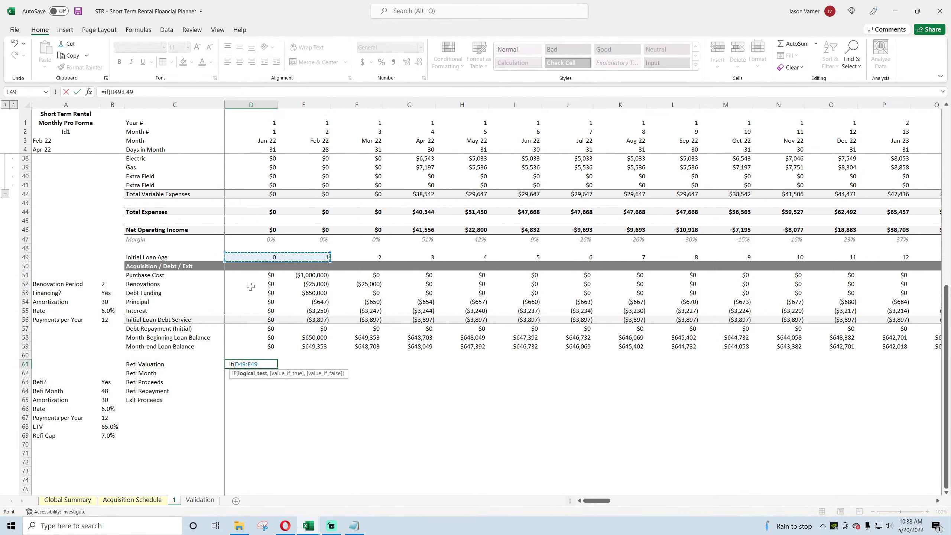
{"action": "type", "text": "="}
{"action": "left_click", "coordinate": [113, 391]}
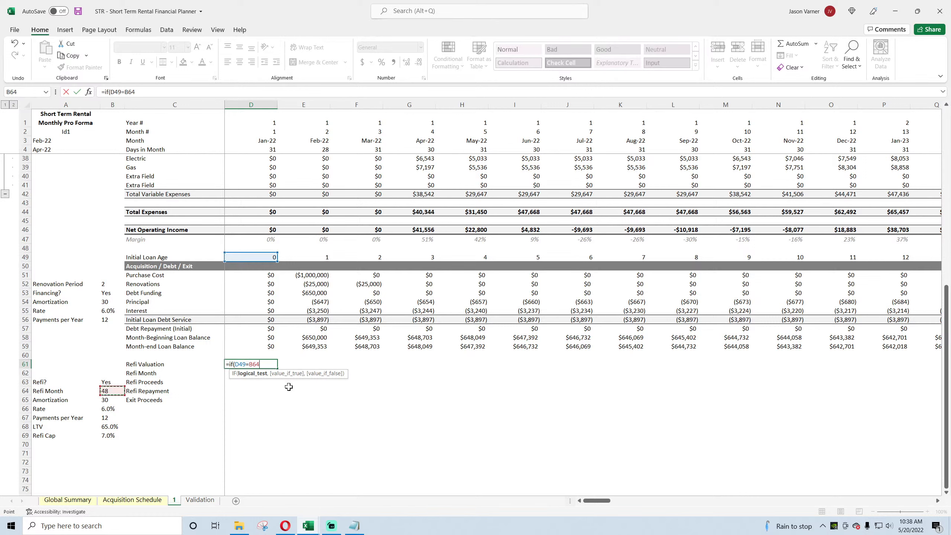
{"action": "type", "text": ",("}
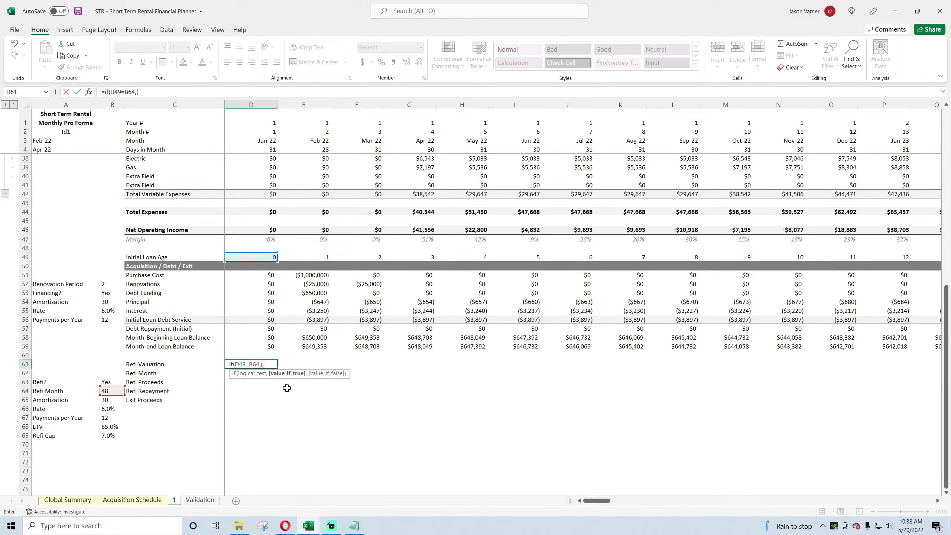
{"action": "left_click", "coordinate": [266, 228]}
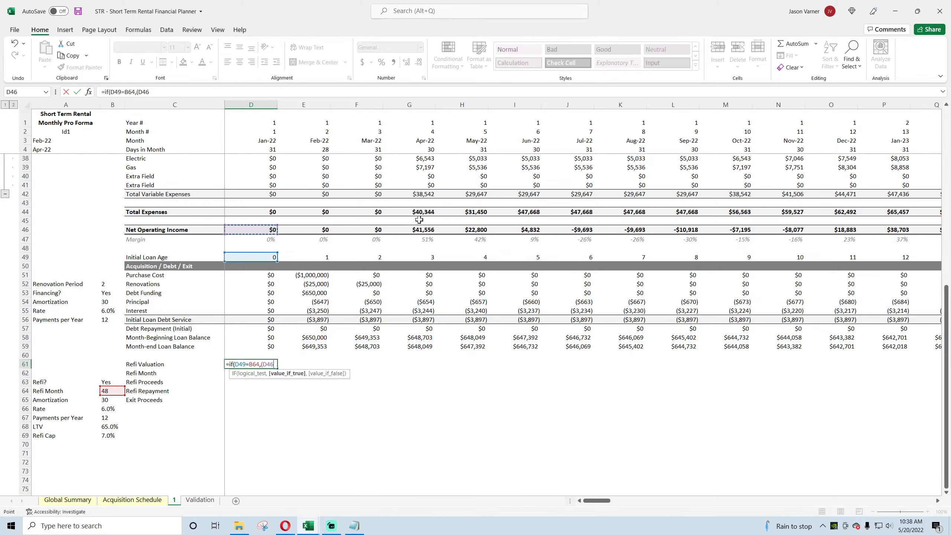
{"action": "left_click", "coordinate": [181, 92]}
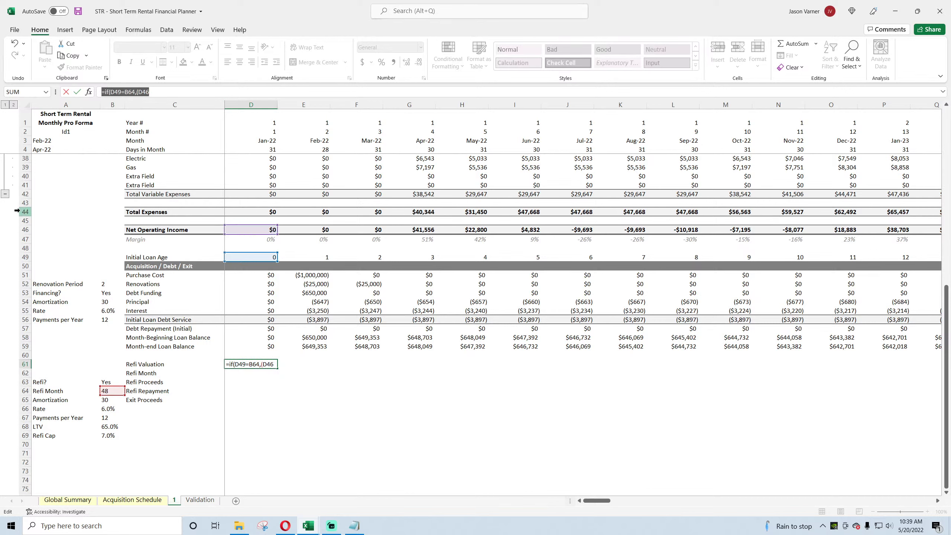
{"action": "key", "text": "Return"}
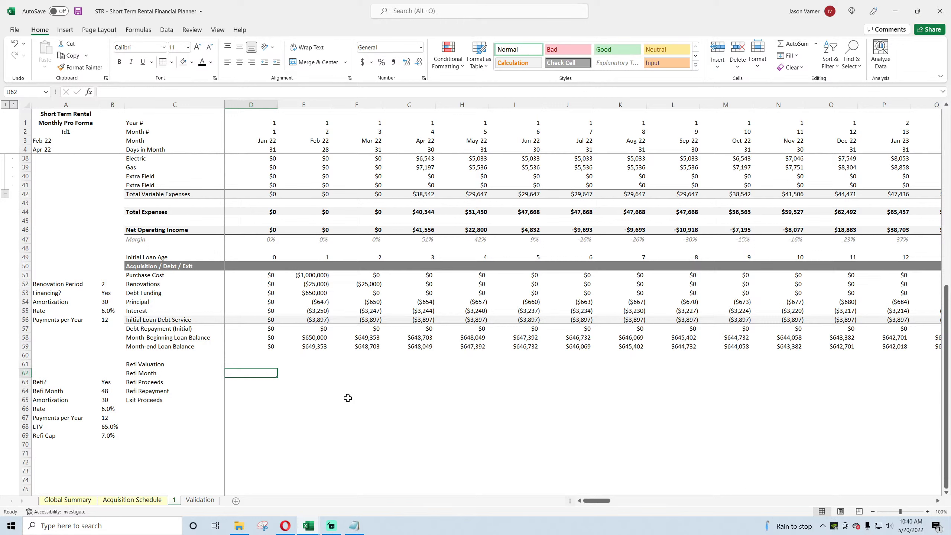
Switch to the Opera browser to view the live stream's YouTube Studio page.
{"action": "left_click", "coordinate": [285, 527]}
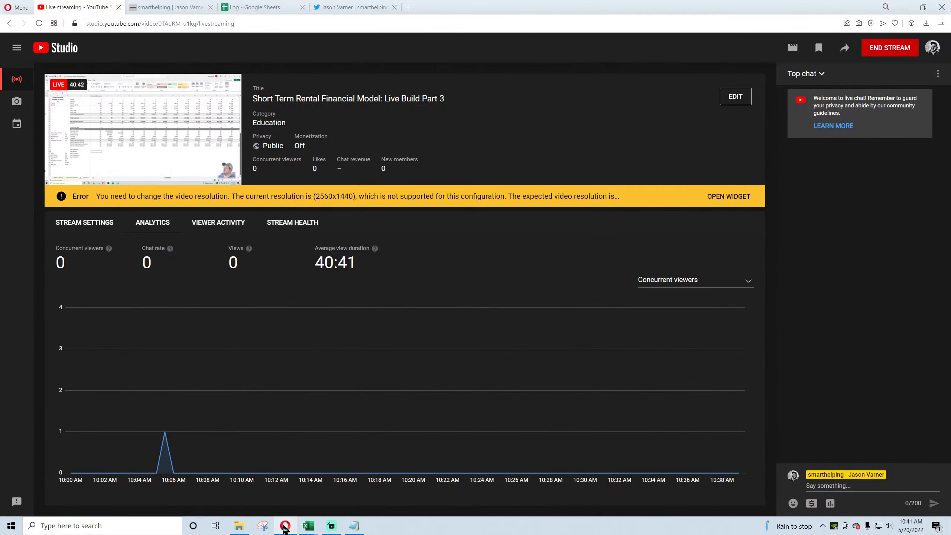
Switch back to the Excel workbook and review the initial loan rows and the Refi Valuation row.
{"action": "left_click", "coordinate": [285, 526]}
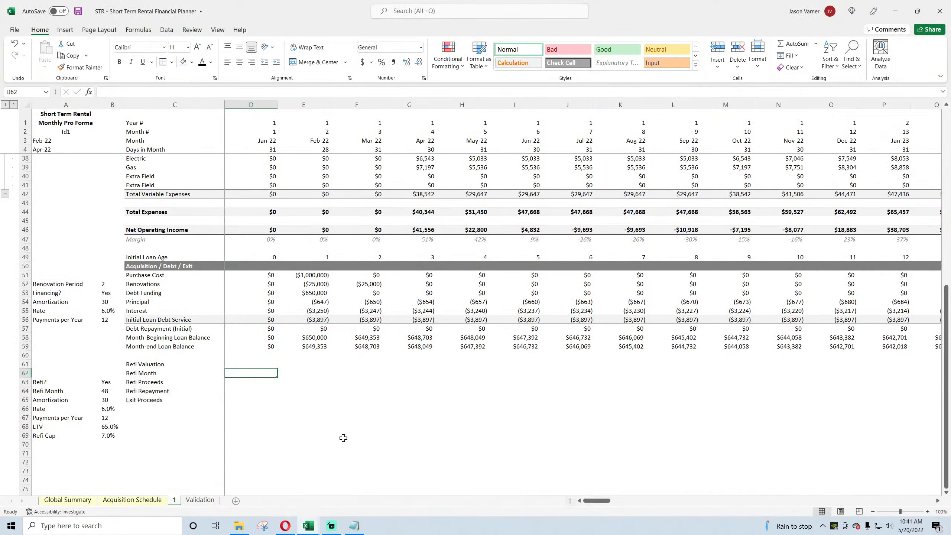
{"action": "left_click", "coordinate": [345, 416]}
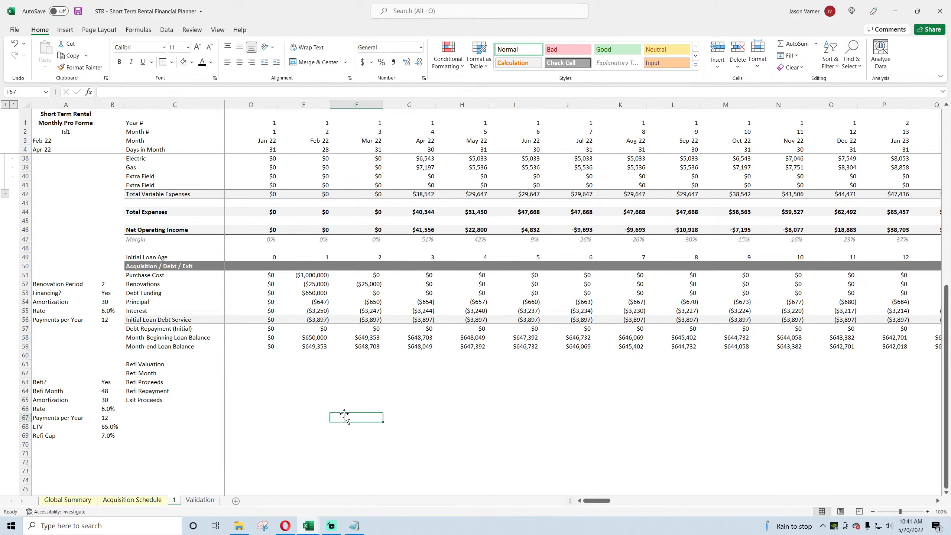
{"action": "left_click", "coordinate": [262, 381]}
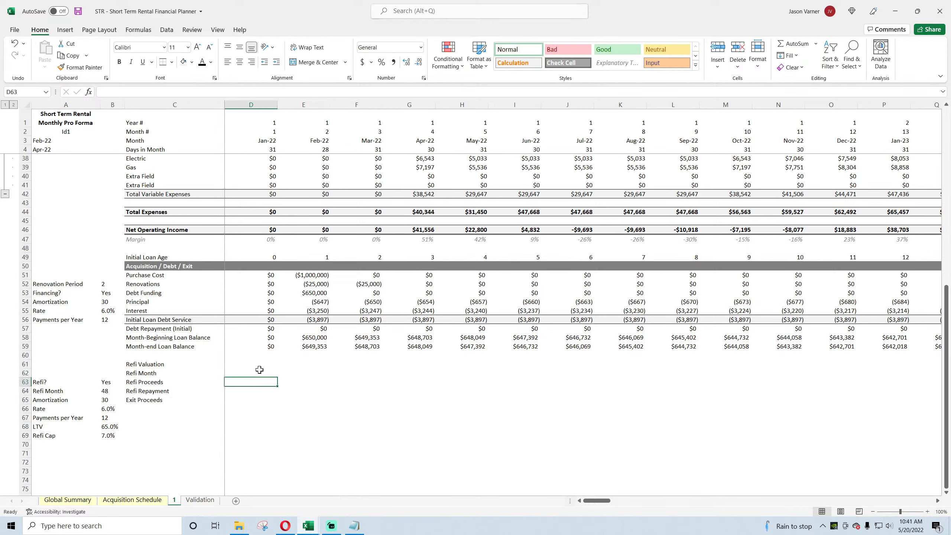
{"action": "left_click", "coordinate": [260, 370]}
{"action": "left_click", "coordinate": [257, 365]}
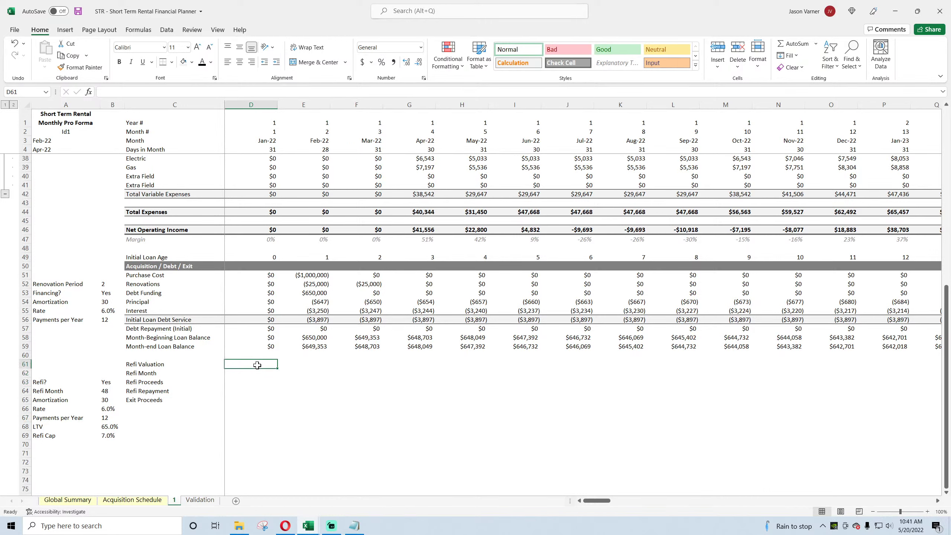
{"action": "left_click", "coordinate": [149, 257]}
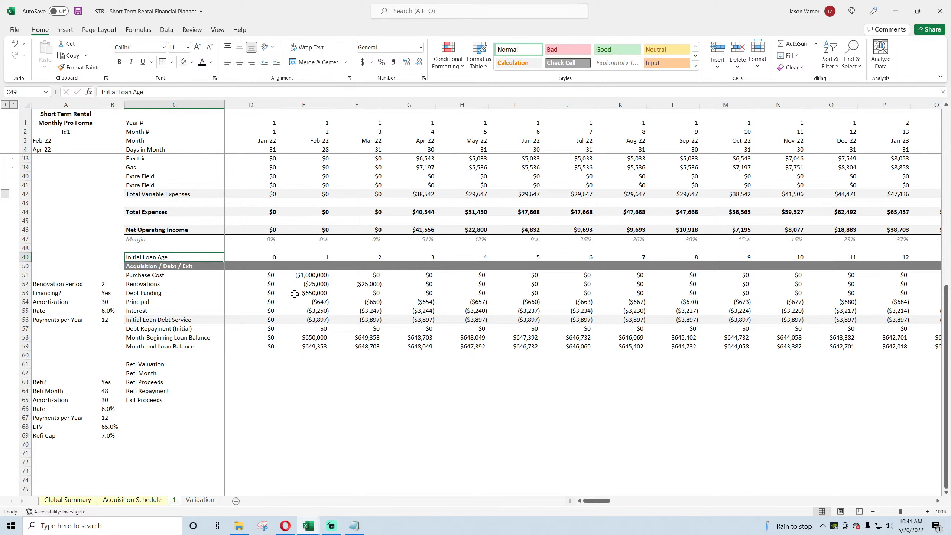
{"action": "left_click_drag", "start_coordinate": [316, 275], "coordinate": [322, 355]}
{"action": "left_click", "coordinate": [328, 406]}
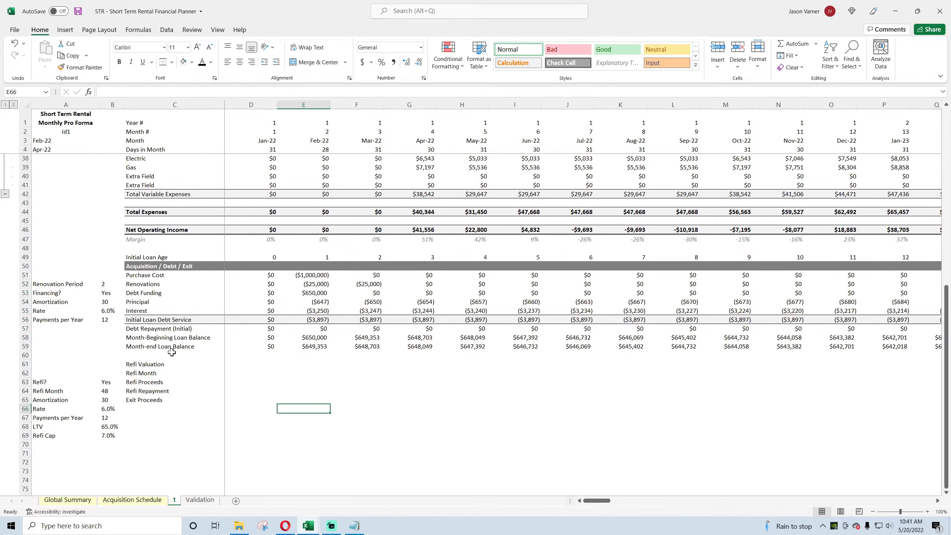
{"action": "left_click", "coordinate": [154, 365]}
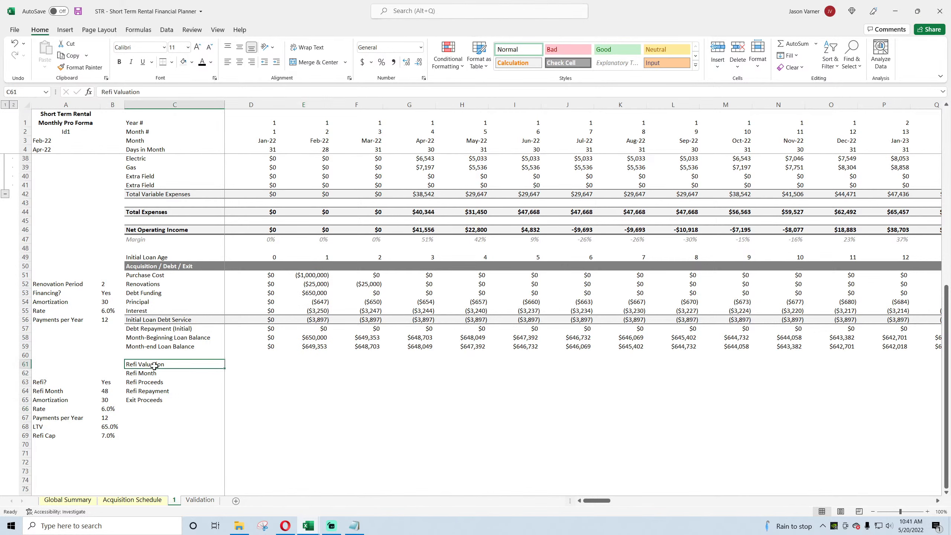
Start the refi valuation formula in D61 as =if(D49=B64,sumifs(46:46,1:1,D1),0, adding up the year's net operating income in the refi month.
{"action": "left_click", "coordinate": [255, 362]}
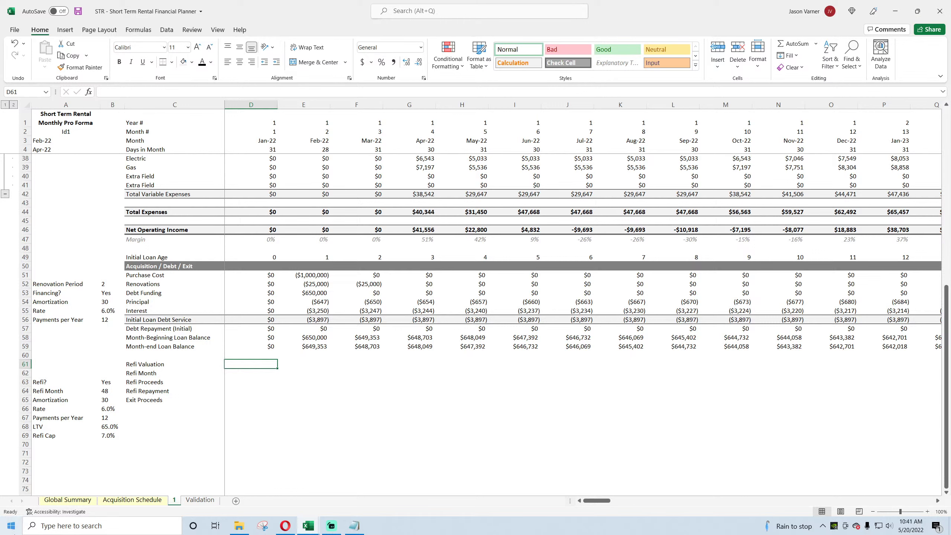
{"action": "type", "text": "=if("}
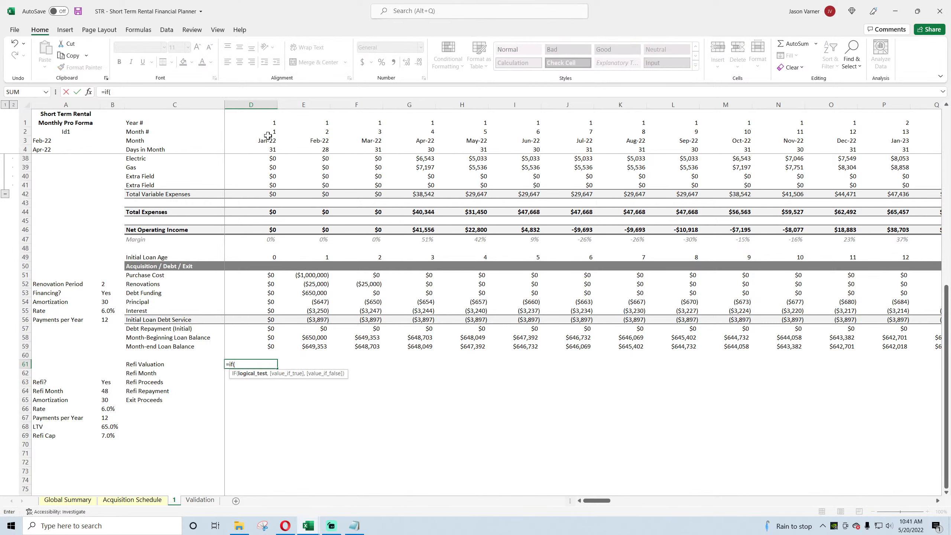
{"action": "left_click", "coordinate": [269, 256]}
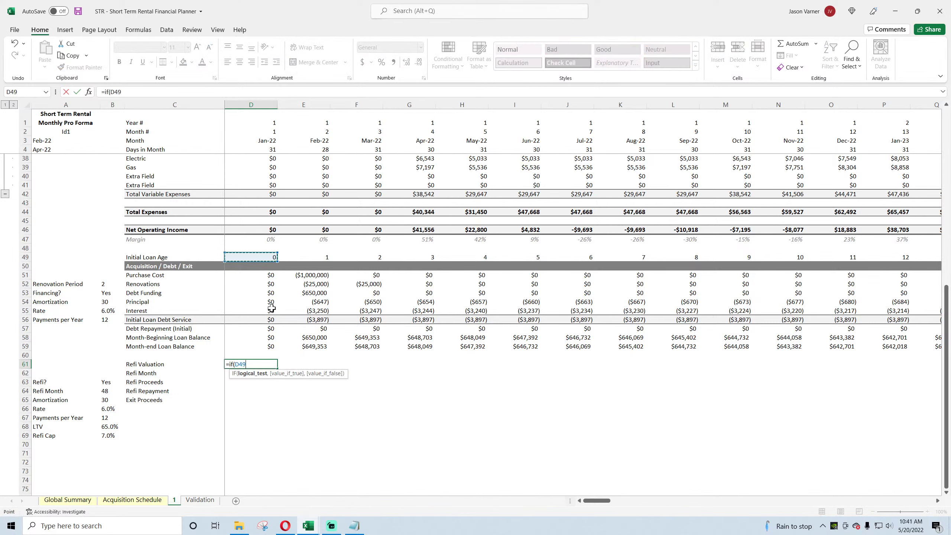
{"action": "type", "text": "="}
{"action": "left_click", "coordinate": [109, 390]}
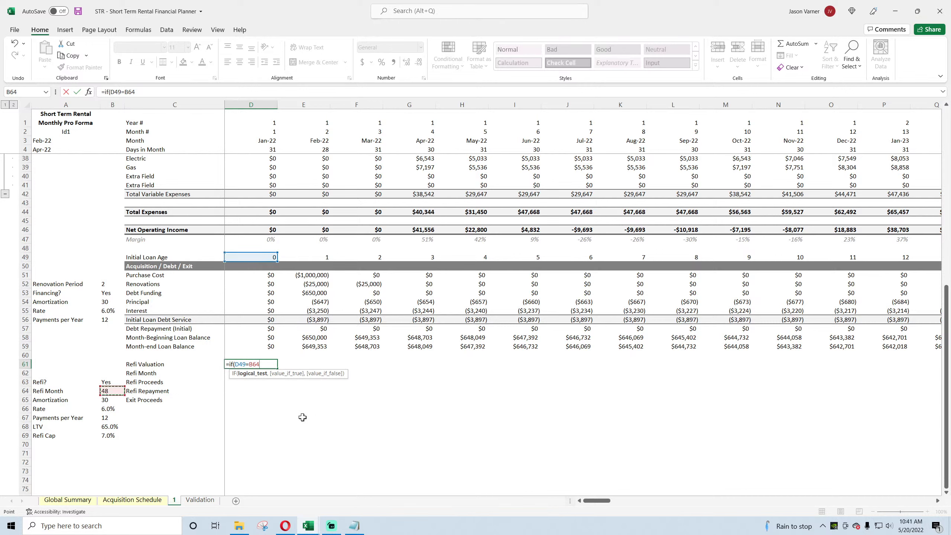
{"action": "type", "text": ",sumifs("}
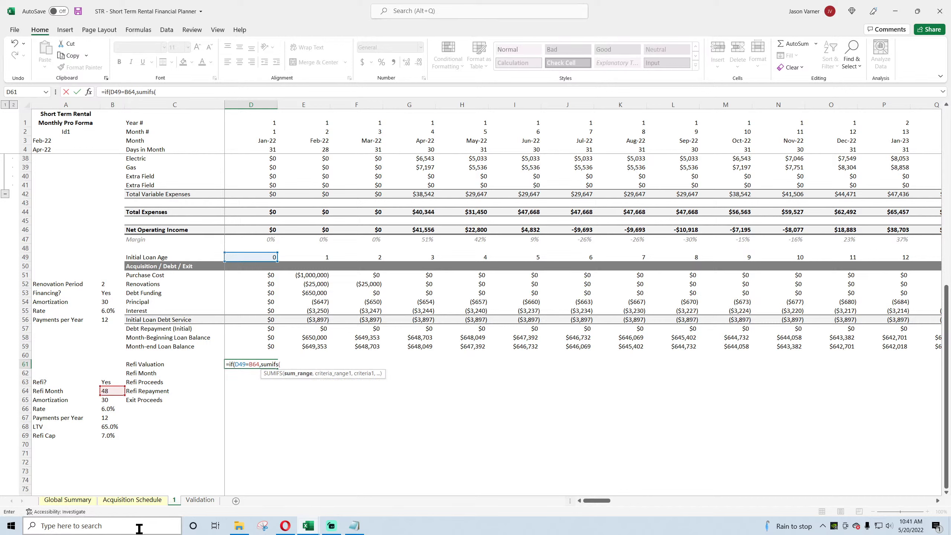
{"action": "left_click", "coordinate": [25, 229]}
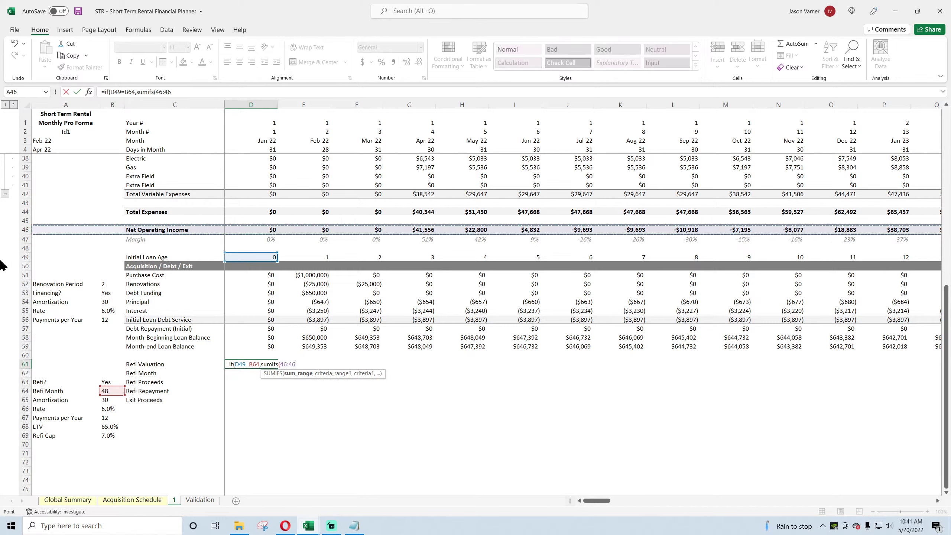
{"action": "type", "text": ","}
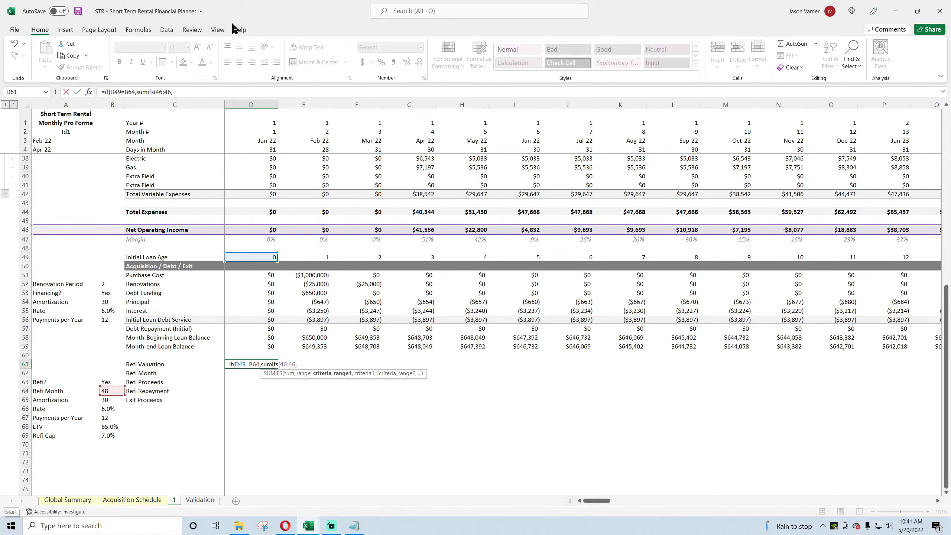
{"action": "left_click", "coordinate": [22, 120]}
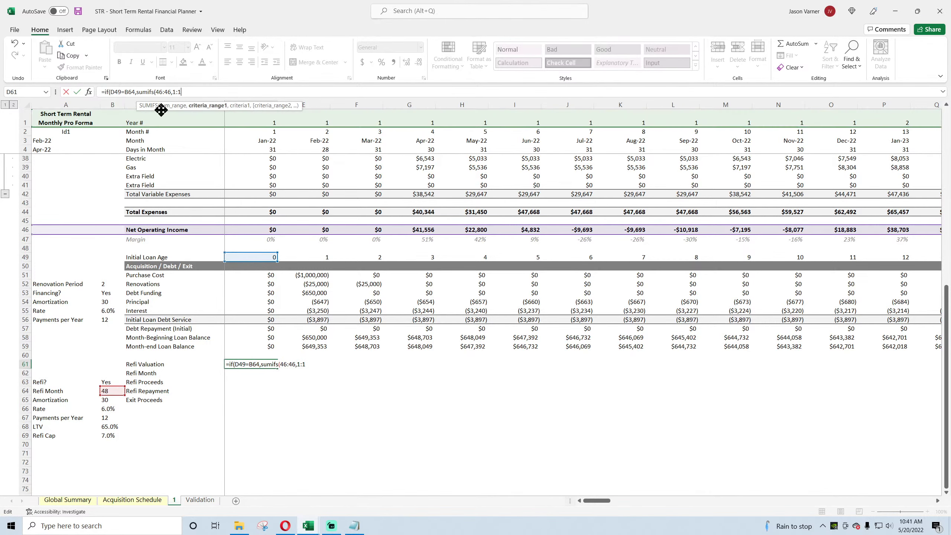
{"action": "type", "text": ","}
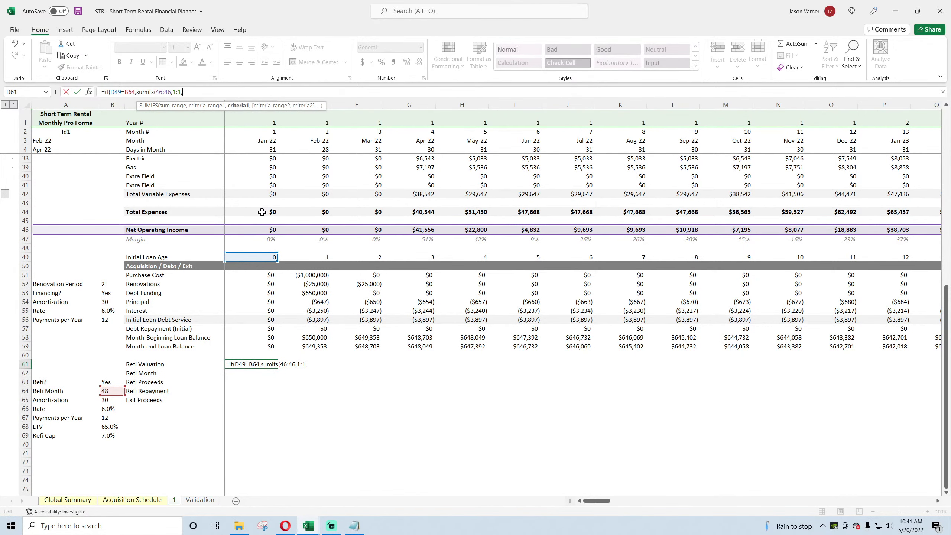
{"action": "left_click", "coordinate": [258, 123]}
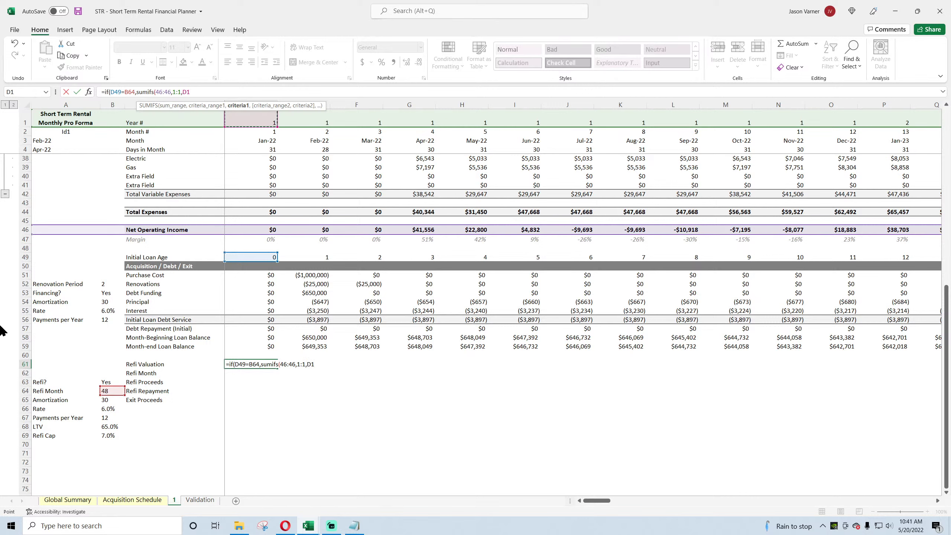
{"action": "type", "text": "),0"}
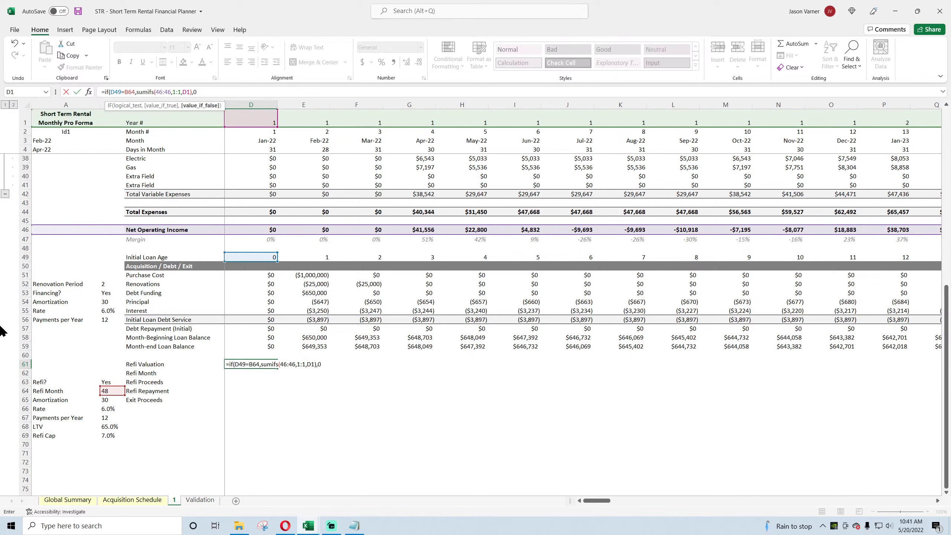
Lock the refi month reference as $B64, divide the result by the refi cap $B69, and enter the D61 formula.
{"action": "left_click", "coordinate": [124, 91]}
{"action": "type", "text": "$"}
{"action": "left_click", "coordinate": [209, 92]}
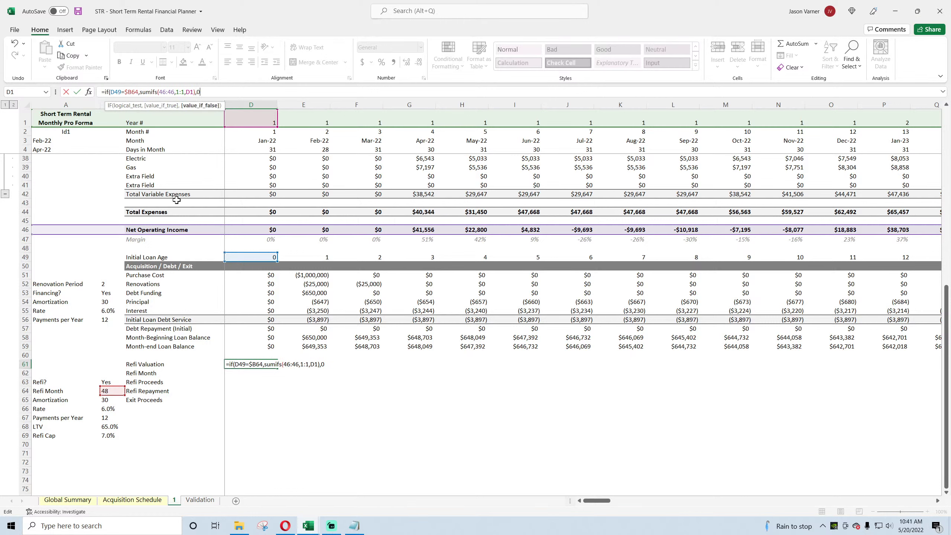
{"action": "type", "text": ")"}
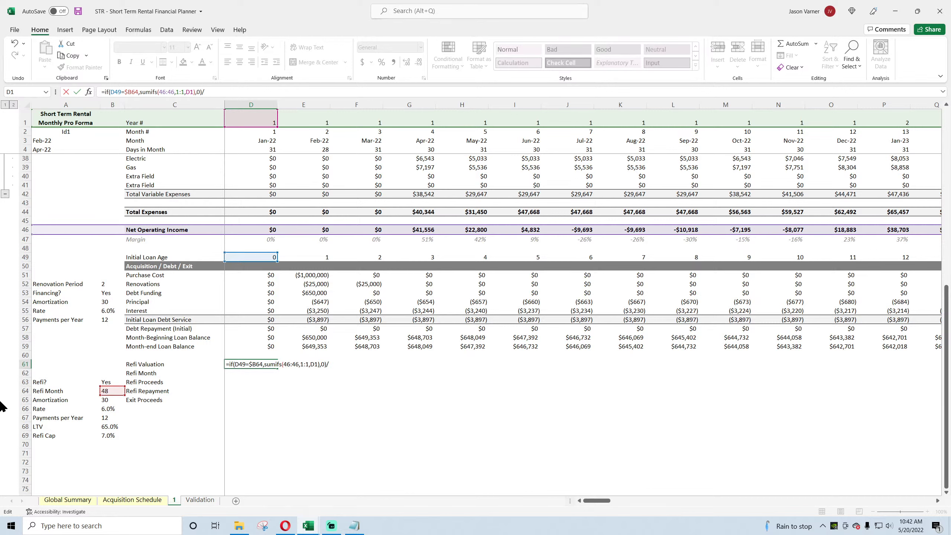
{"action": "type", "text": "/"}
{"action": "left_click", "coordinate": [110, 435]}
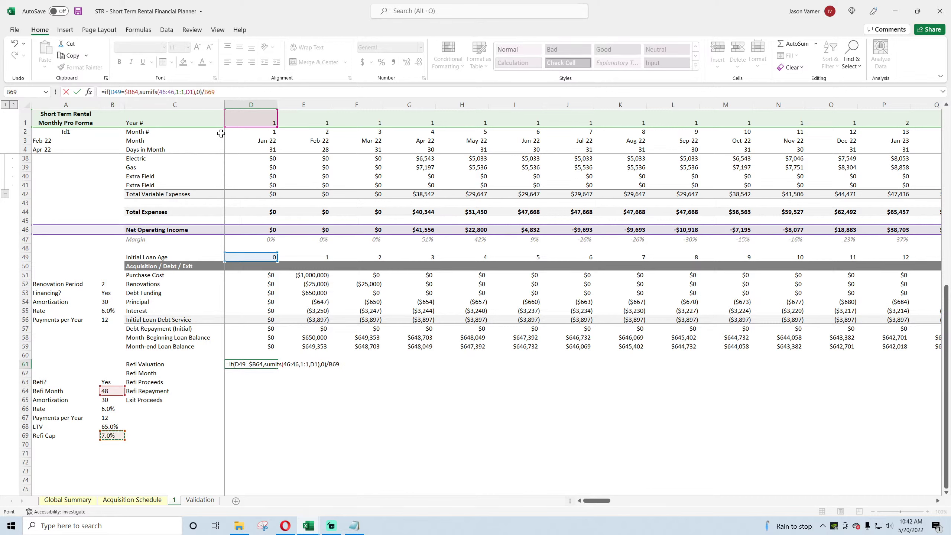
{"action": "key", "text": "F4"}
{"action": "key", "text": "F4"}
{"action": "key", "text": "F4"}
{"action": "key", "text": "Return"}
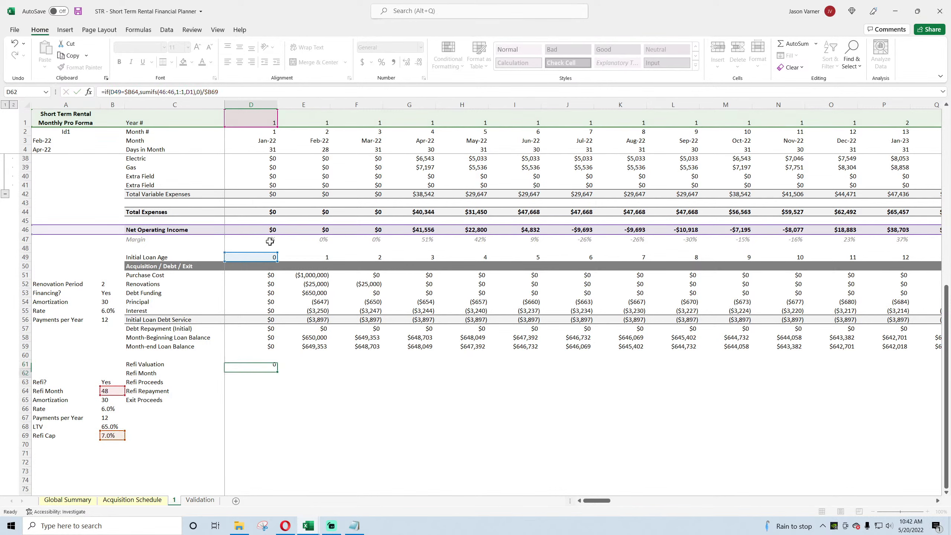
Format D61 as currency with no decimal places and fill its formula across row 61 to column BC.
{"action": "left_click", "coordinate": [268, 364]}
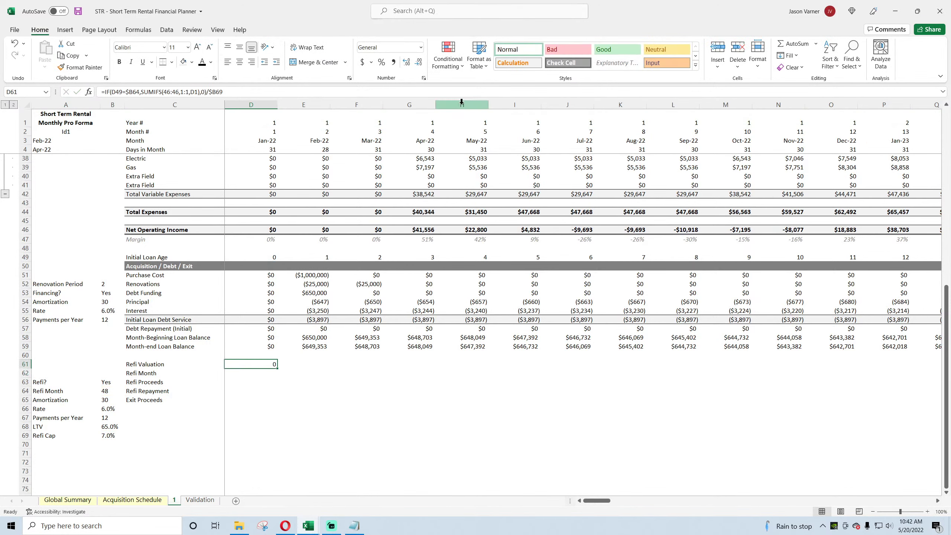
{"action": "left_click", "coordinate": [425, 78]}
{"action": "left_click", "coordinate": [37, 337]}
{"action": "left_click", "coordinate": [152, 347]}
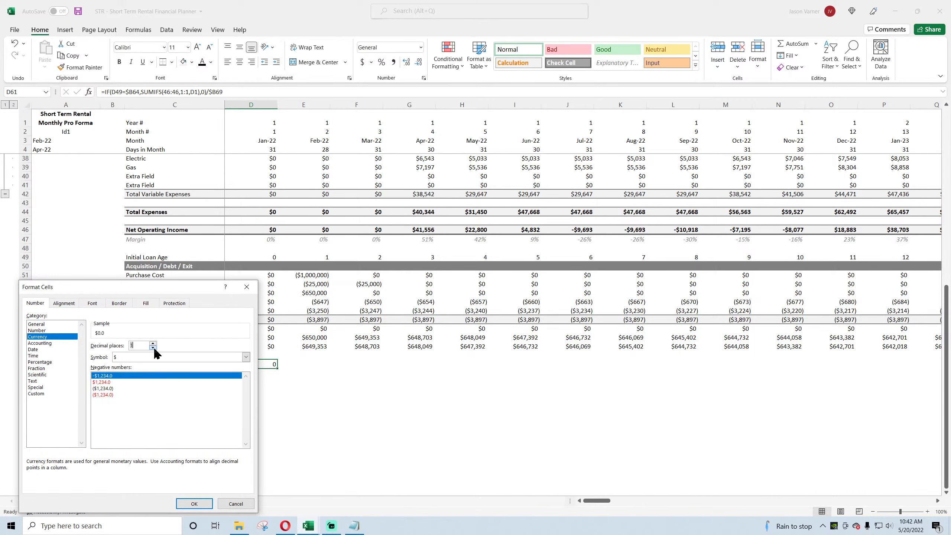
{"action": "left_click", "coordinate": [194, 504]}
{"action": "left_click_drag", "start_coordinate": [277, 368], "coordinate": [651, 370]}
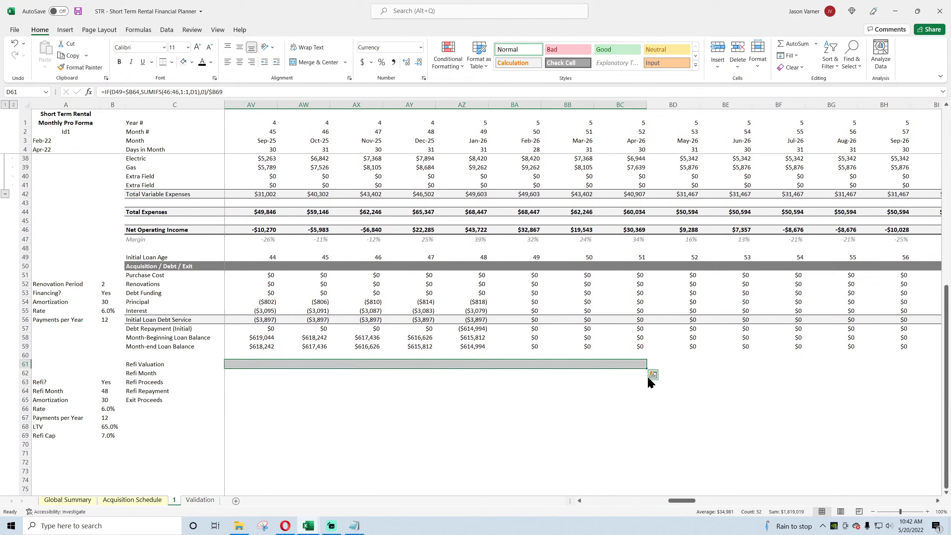
Check the refi valuation in AZ61 against the month header and the sum of net operating income from AZ46 onward.
{"action": "left_click", "coordinate": [477, 368]}
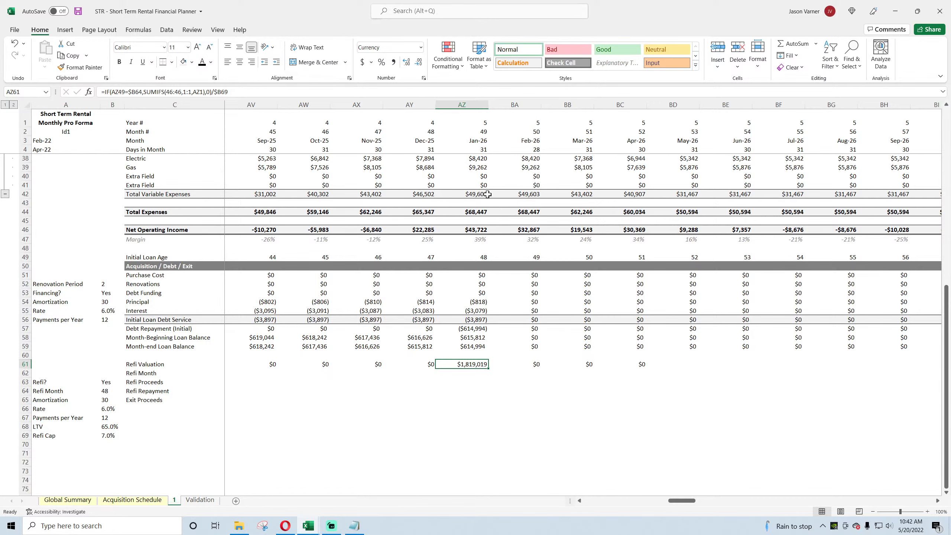
{"action": "left_click", "coordinate": [481, 140]}
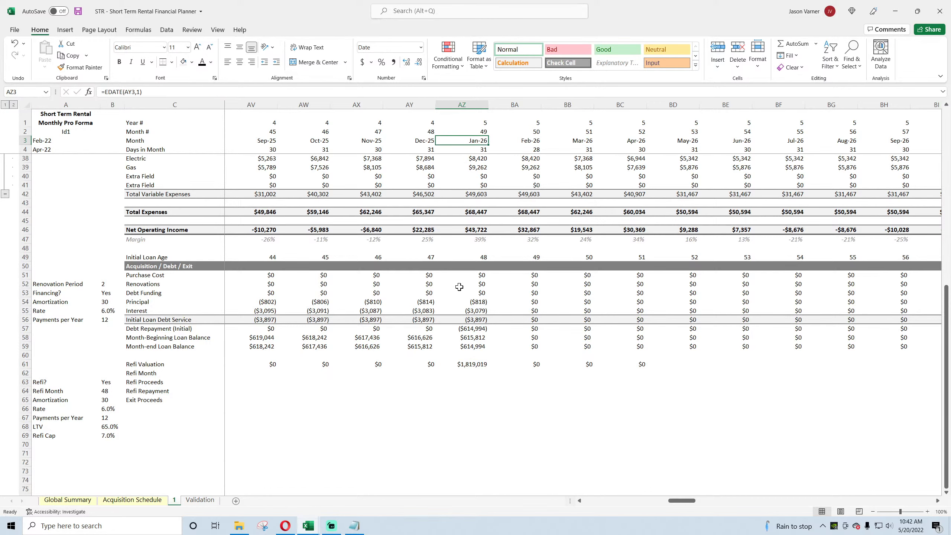
{"action": "left_click_drag", "start_coordinate": [478, 232], "coordinate": [572, 233]}
{"action": "left_click_drag", "start_coordinate": [699, 501], "coordinate": [674, 505]}
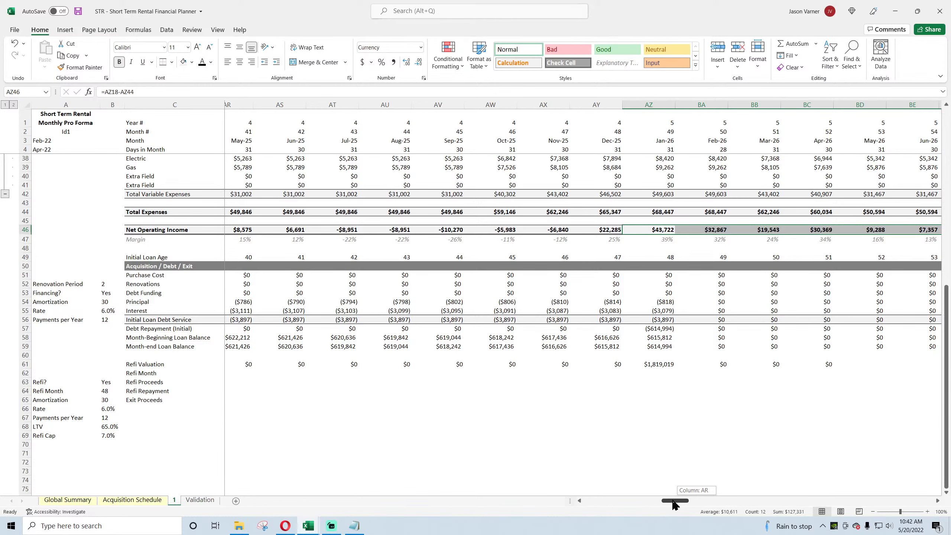
{"action": "left_click_drag", "start_coordinate": [674, 505], "coordinate": [674, 503]}
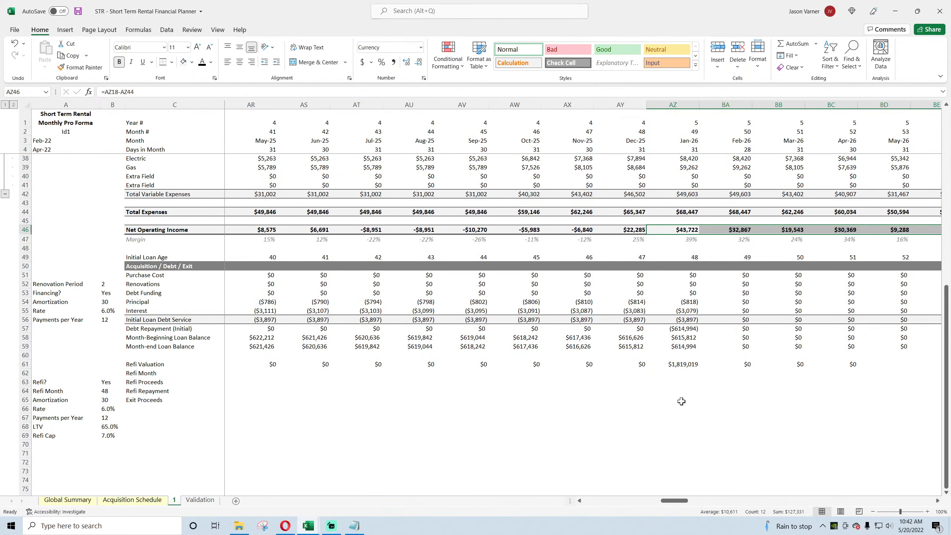
Test the refi valuation with =127000/B69 in AZ48, formatted as currency, and clear the test entry.
{"action": "left_click", "coordinate": [679, 249]}
{"action": "type", "text": "="}
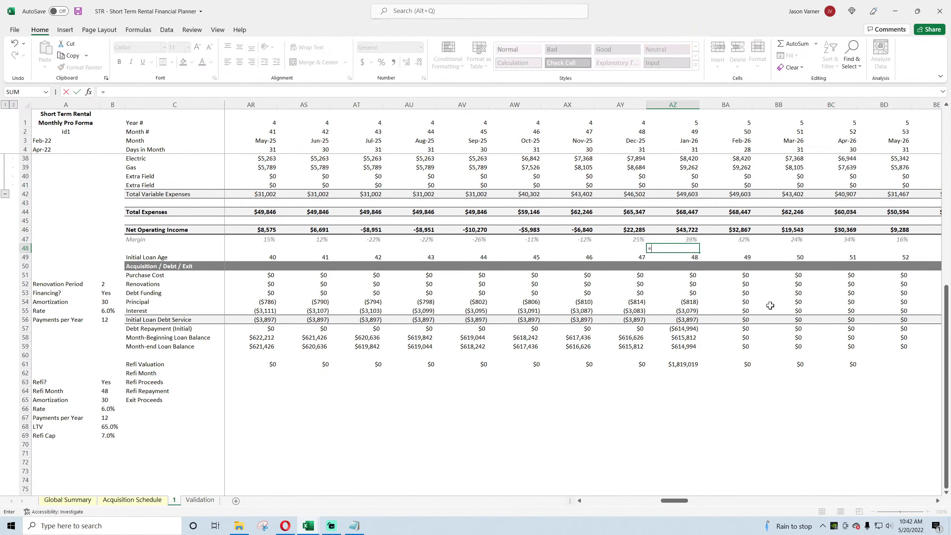
{"action": "type", "text": "127000/"}
{"action": "left_click", "coordinate": [110, 435]}
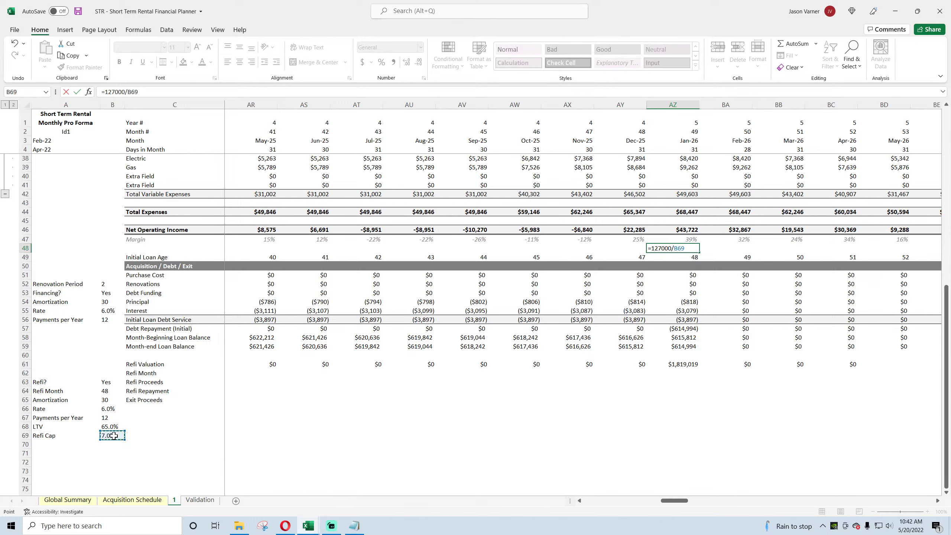
{"action": "key", "text": "Return"}
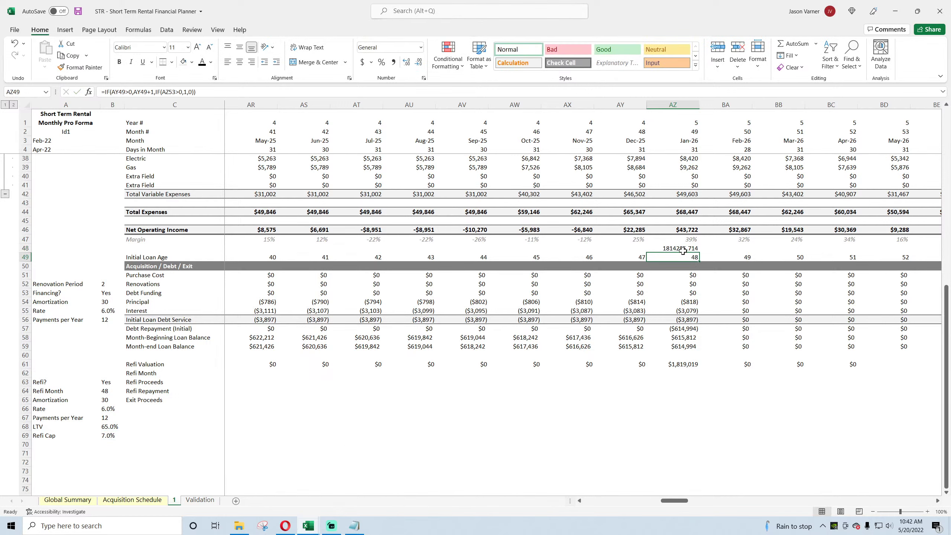
{"action": "key", "text": "Up"}
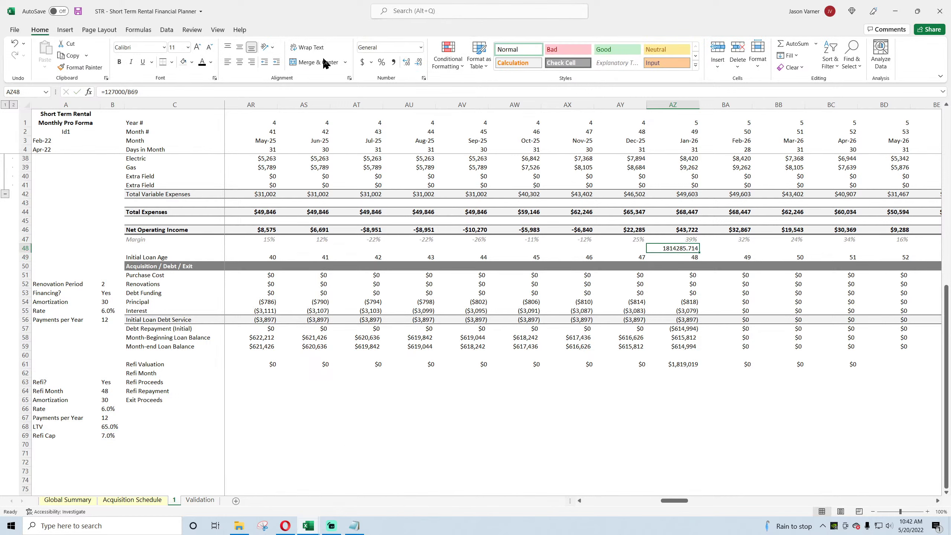
{"action": "left_click", "coordinate": [362, 61]}
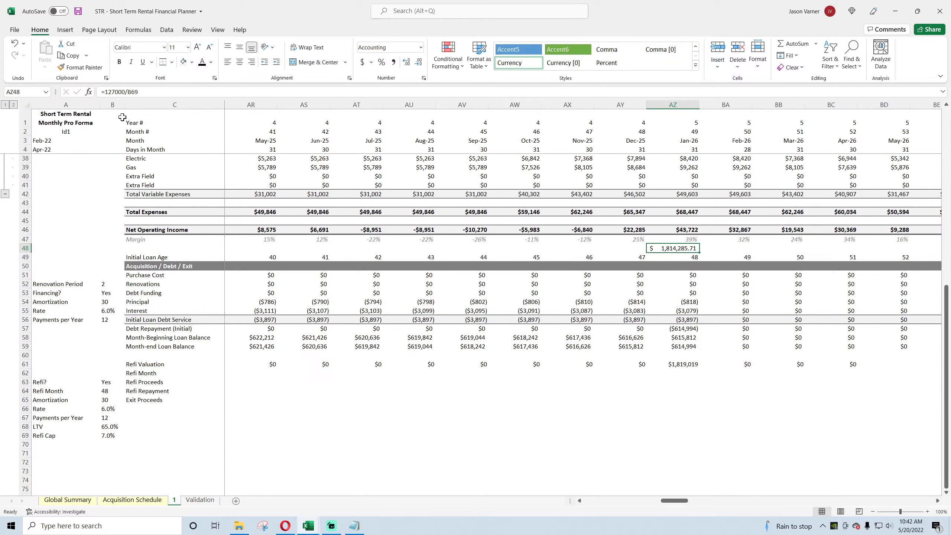
{"action": "triple_click", "coordinate": [145, 91]}
{"action": "key", "text": "Escape"}
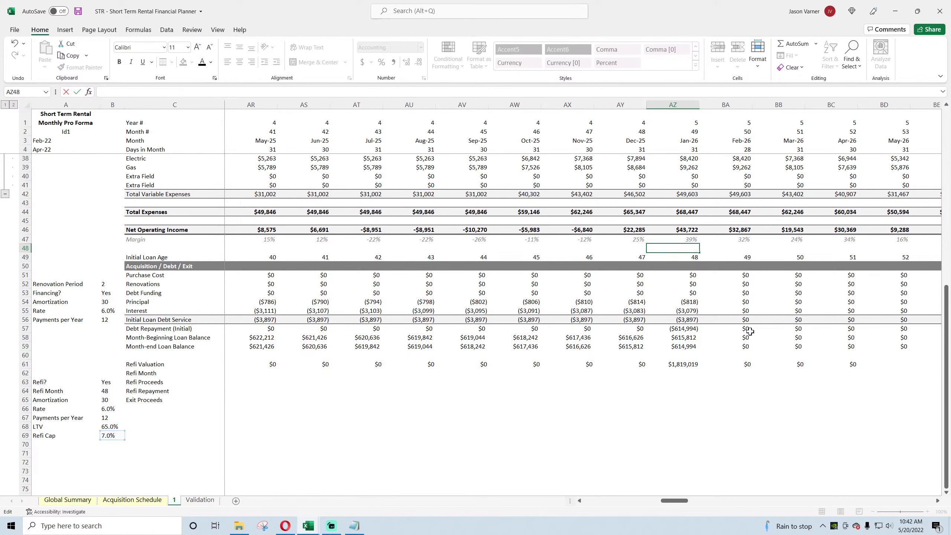
Extend the Refi Valuation formula from AZ61 across row 61 through December 2036 in column GA.
{"action": "left_click", "coordinate": [687, 364]}
{"action": "left_click_drag", "start_coordinate": [699, 369], "coordinate": [873, 399]}
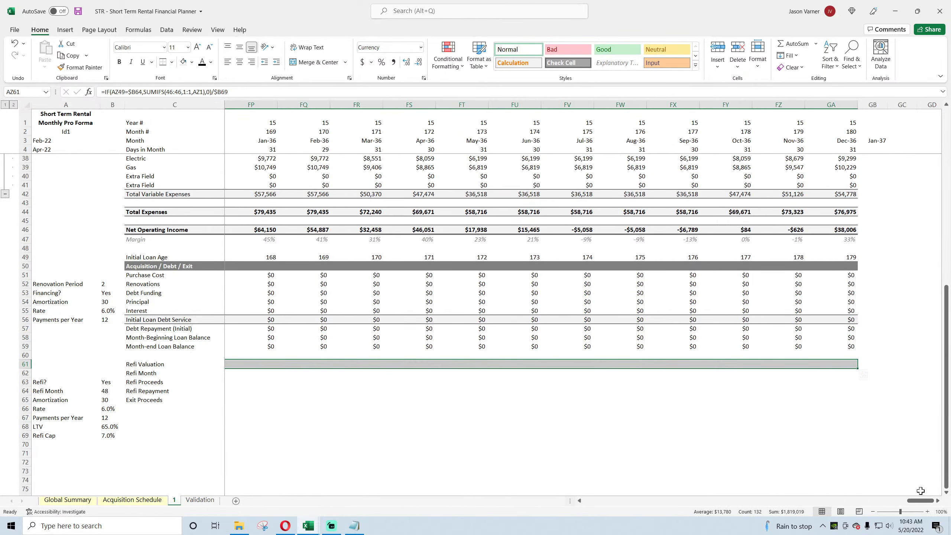
{"action": "left_click_drag", "start_coordinate": [920, 500], "coordinate": [672, 502]}
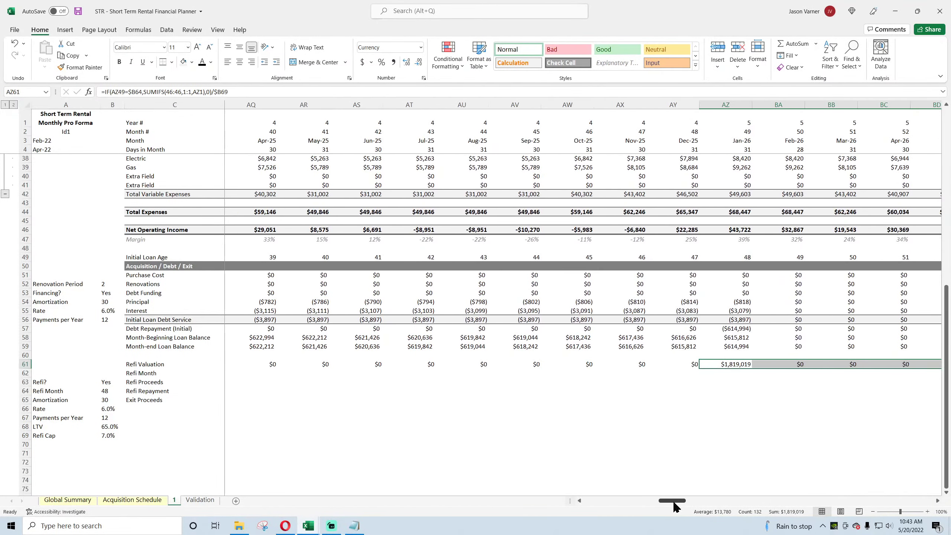
Delete the Refi Month label in C62 and move the Refi Proceeds label up into its place.
{"action": "left_click", "coordinate": [726, 373]}
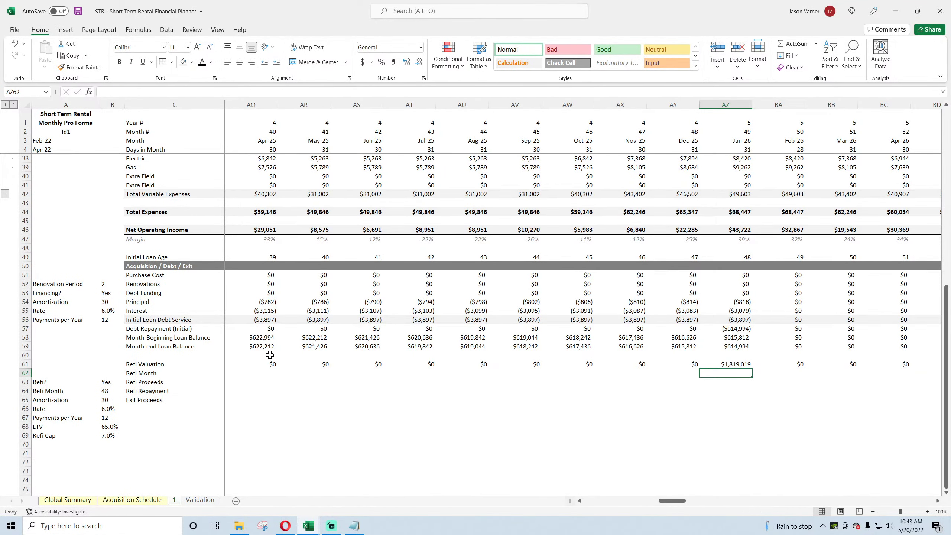
{"action": "left_click", "coordinate": [136, 372]}
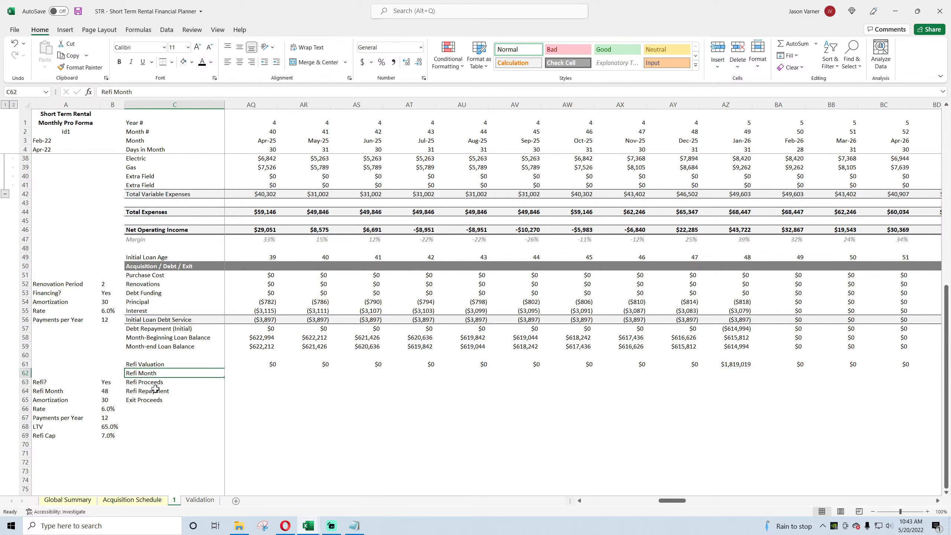
{"action": "key", "text": "BackSpace"}
{"action": "key", "text": "Return"}
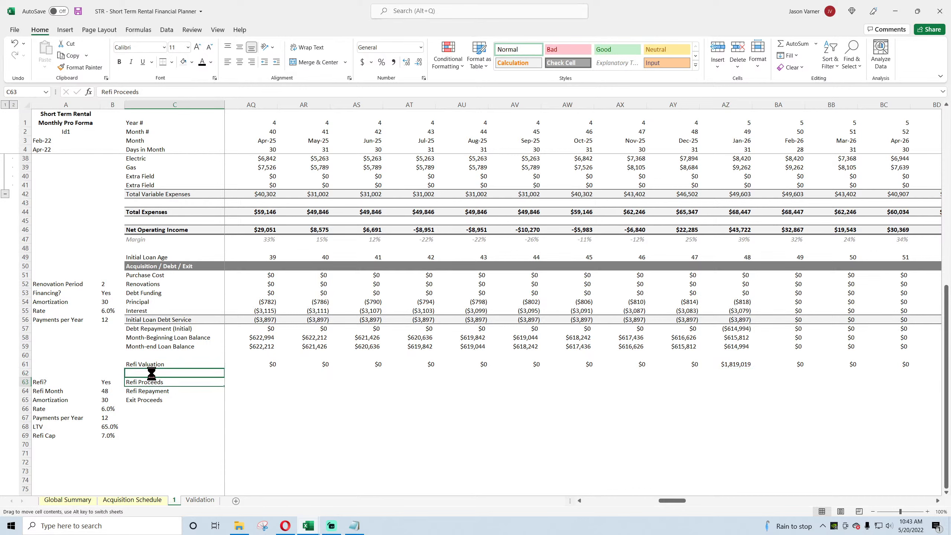
{"action": "left_click_drag", "start_coordinate": [151, 373], "coordinate": [151, 373]}
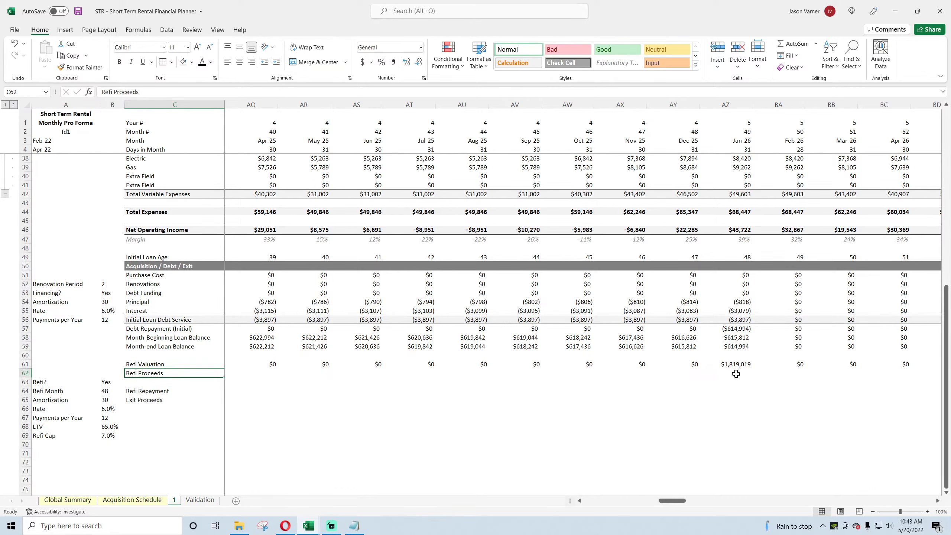
Enter the first-month Refi Proceeds formula in D62 as =D61*$B68, multiplying the valuation by the column-anchored LTV.
{"action": "left_click", "coordinate": [740, 363]}
{"action": "left_click_drag", "start_coordinate": [673, 501], "coordinate": [597, 500]}
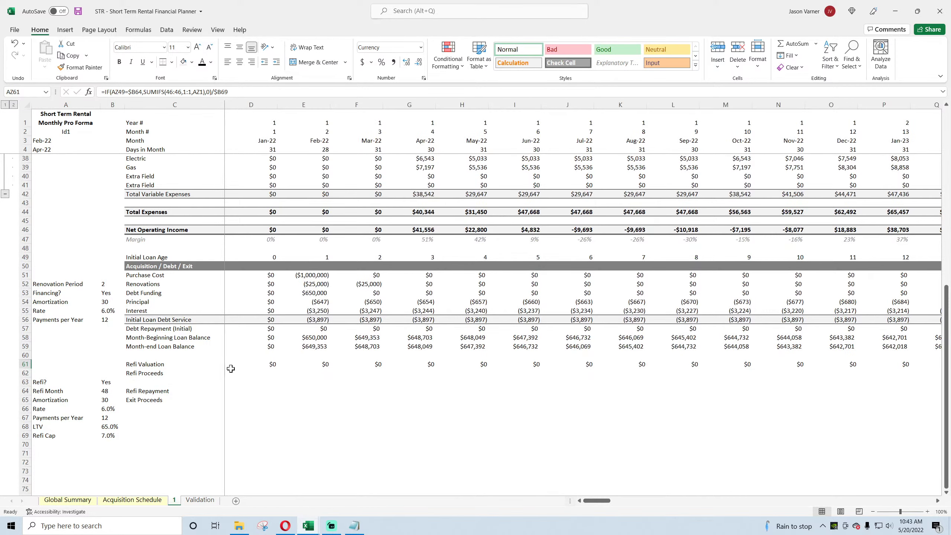
{"action": "left_click", "coordinate": [259, 372]}
{"action": "type", "text": "="}
{"action": "type", "text": "*"}
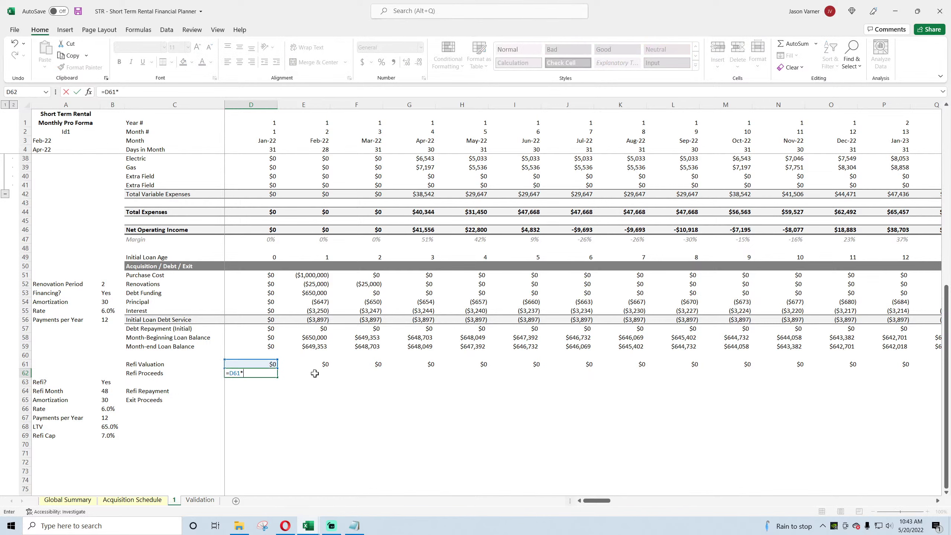
{"action": "left_click", "coordinate": [112, 427]}
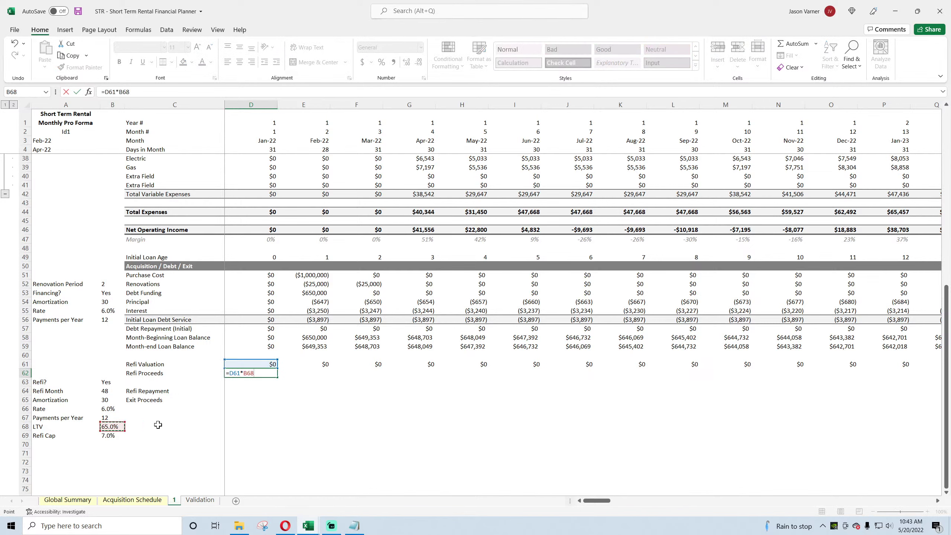
{"action": "key", "text": "Return"}
{"action": "left_click", "coordinate": [267, 373]}
{"action": "left_click", "coordinate": [137, 93]}
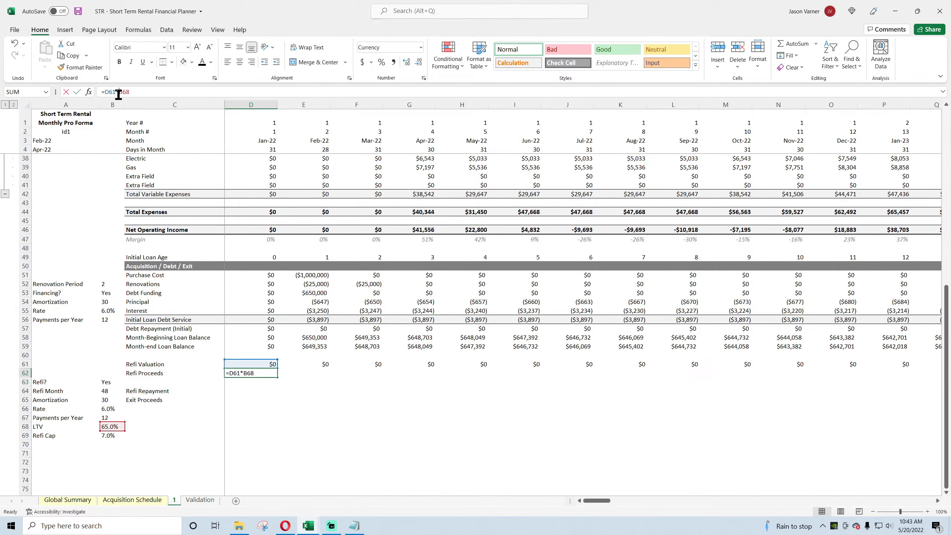
{"action": "key", "text": "Return"}
Format the Refi Proceeds cell D62 as currency with 0 decimal places.
{"action": "left_click", "coordinate": [268, 373]}
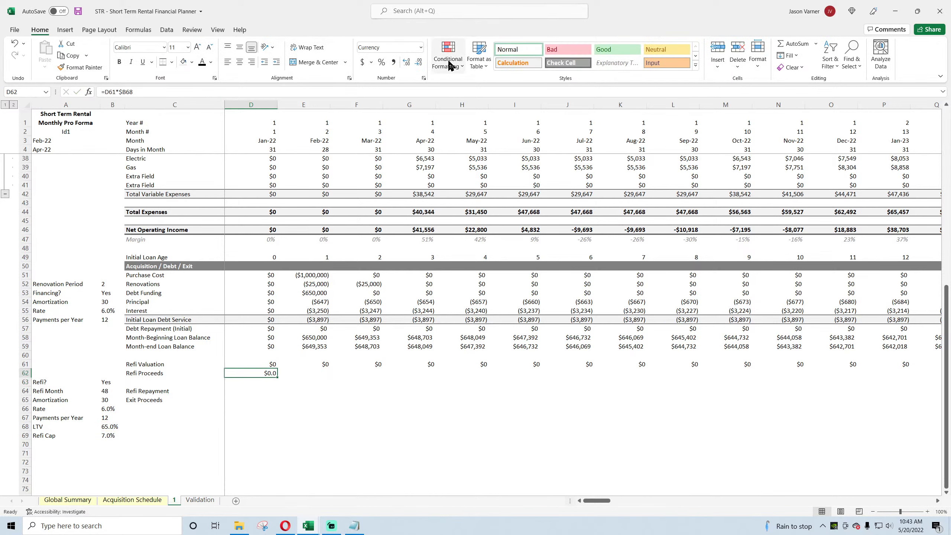
{"action": "left_click", "coordinate": [423, 77]}
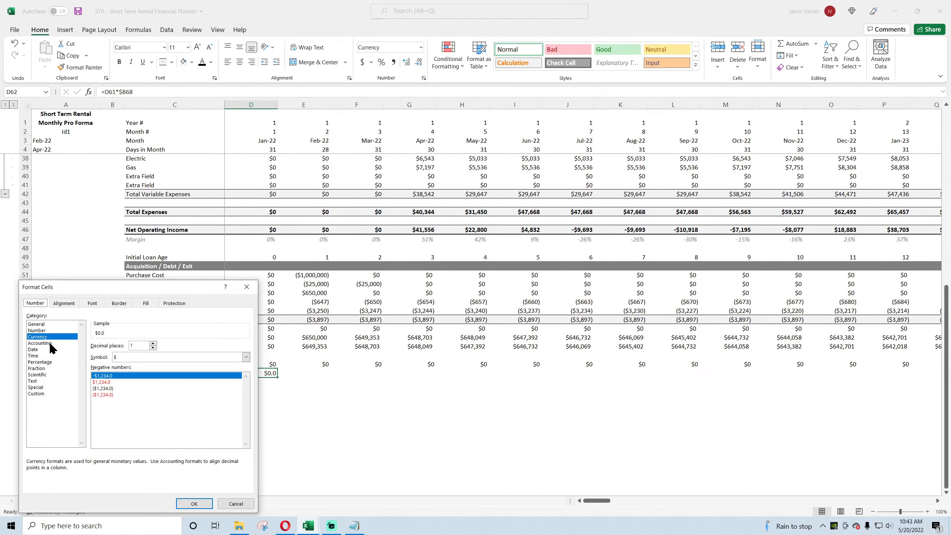
{"action": "left_click", "coordinate": [152, 348]}
{"action": "left_click", "coordinate": [208, 503]}
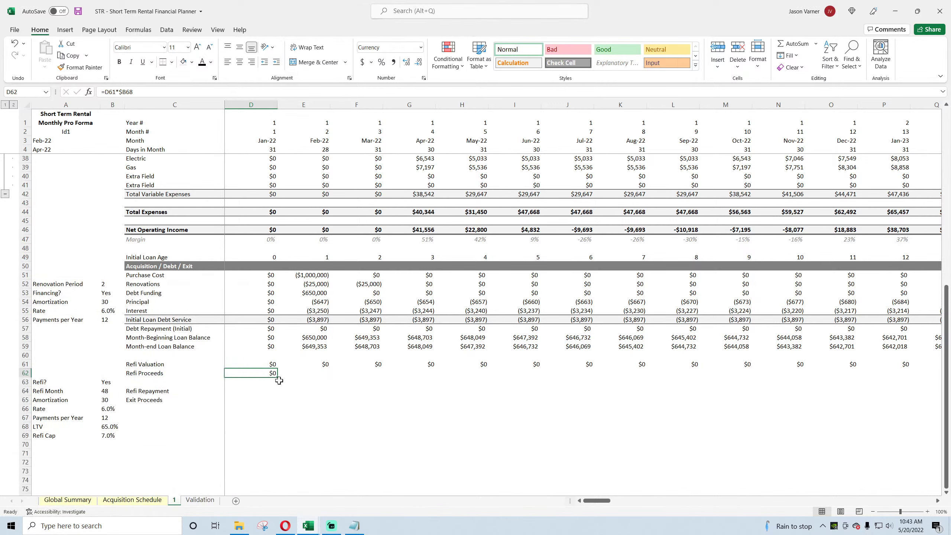
Fill the Refi Proceeds formula from D62 across row 62 for the full monthly timeline.
{"action": "left_click_drag", "start_coordinate": [277, 378], "coordinate": [859, 379]}
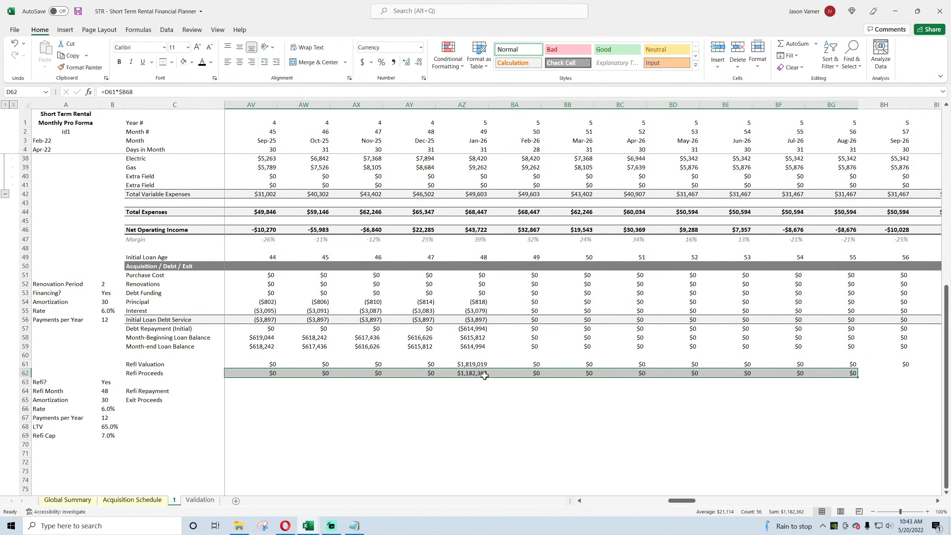
{"action": "left_click", "coordinate": [478, 374]}
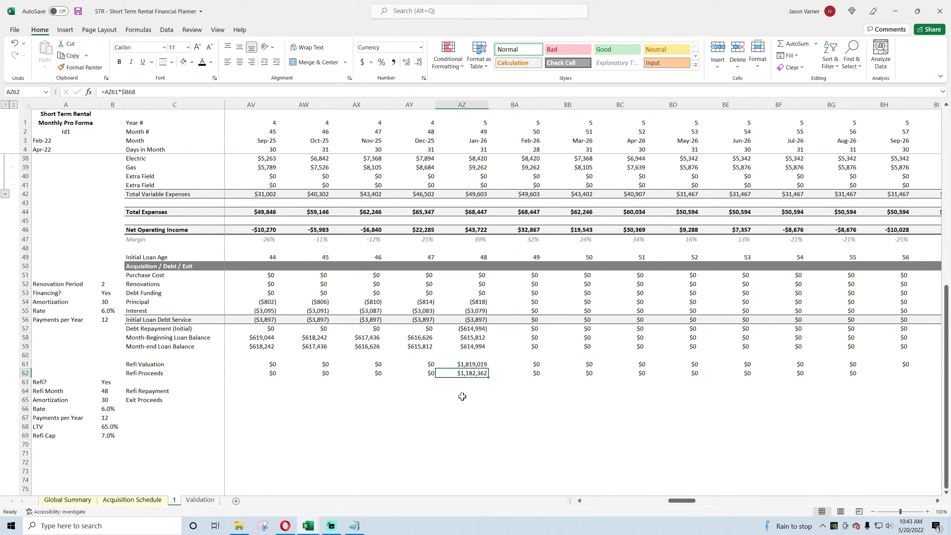
{"action": "left_click", "coordinate": [475, 326]}
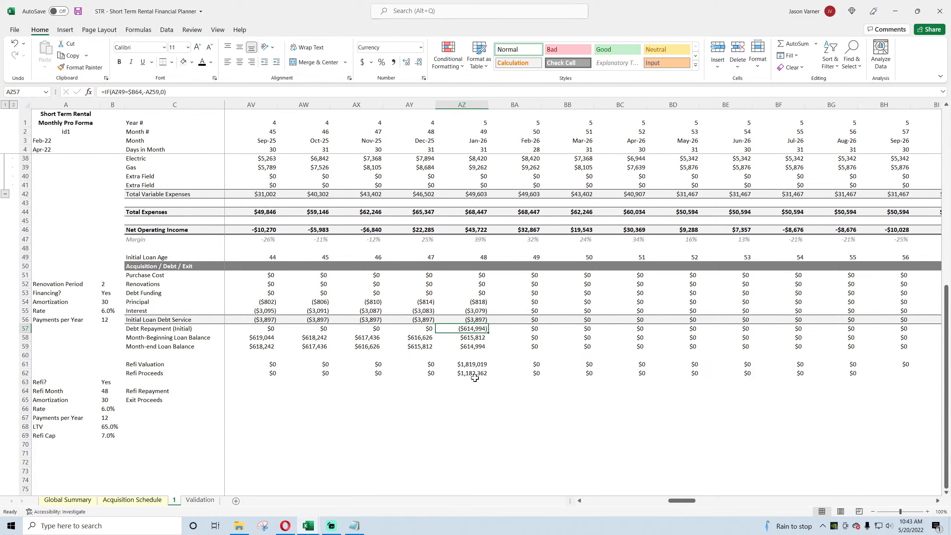
{"action": "left_click_drag", "start_coordinate": [474, 374], "coordinate": [395, 372]}
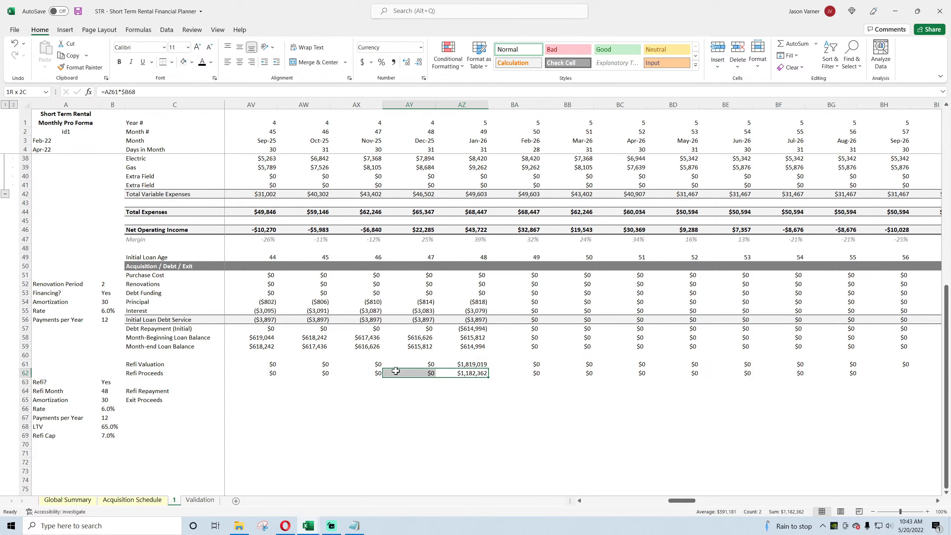
{"action": "left_click", "coordinate": [466, 375]}
{"action": "left_click_drag", "start_coordinate": [490, 378], "coordinate": [949, 401]}
{"action": "left_click", "coordinate": [872, 418]}
{"action": "left_click_drag", "start_coordinate": [914, 500], "coordinate": [565, 504]}
{"action": "left_click", "coordinate": [409, 444]}
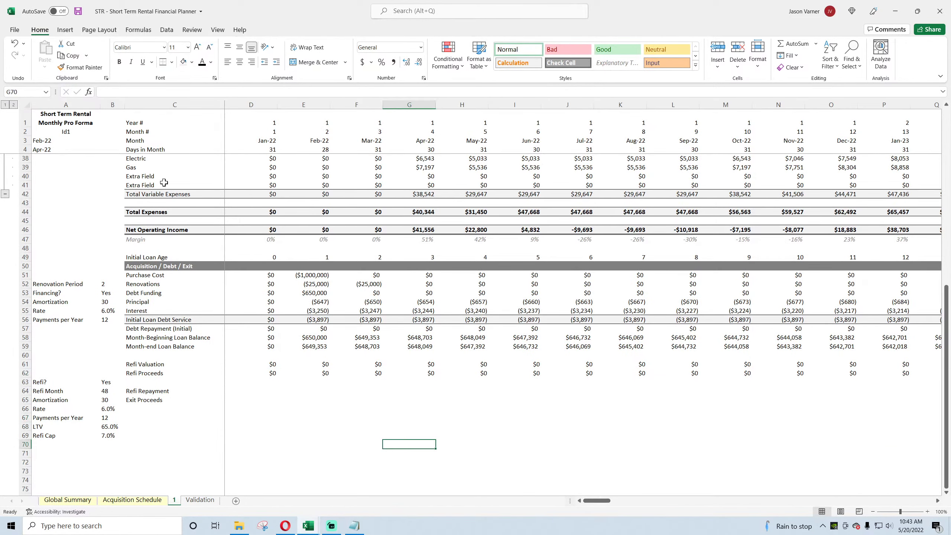
Save the workbook and review the Acquisition Schedule sheet before returning to sheet 1.
{"action": "left_click", "coordinate": [78, 11]}
{"action": "left_click", "coordinate": [64, 131]}
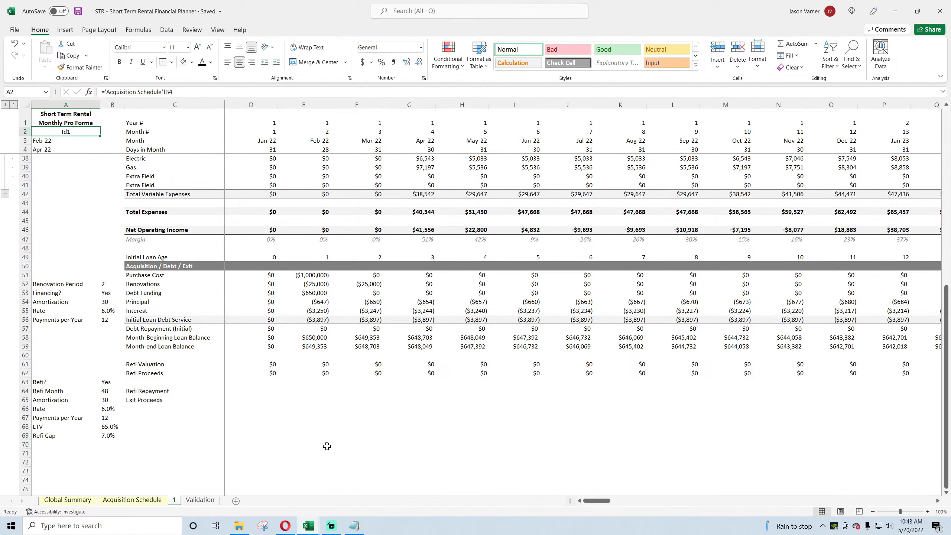
{"action": "left_click", "coordinate": [144, 504]}
{"action": "left_click_drag", "start_coordinate": [300, 169], "coordinate": [315, 337]}
{"action": "left_click", "coordinate": [174, 499]}
{"action": "left_click", "coordinate": [331, 420]}
{"action": "mouse_move", "coordinate": [286, 531]}
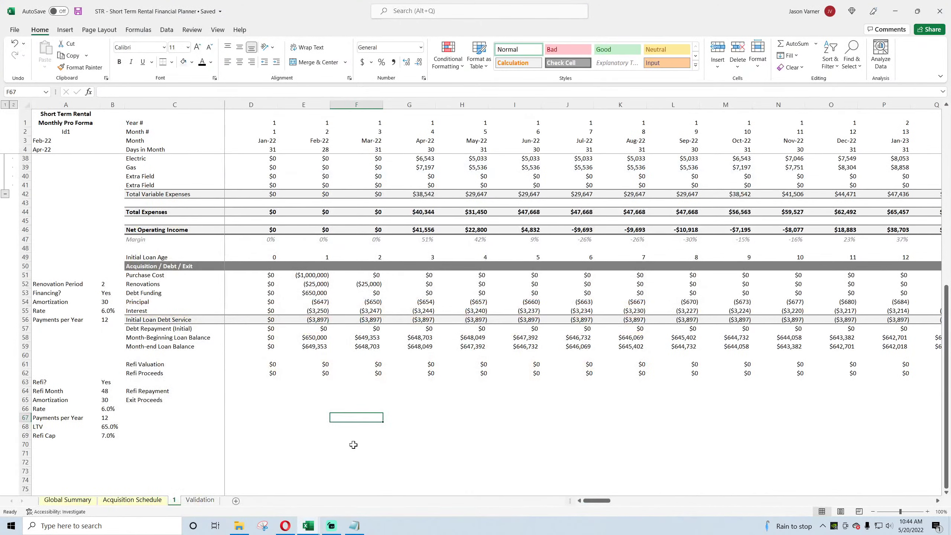
Move the Refi Repayment and Exit Proceeds labels down to C67 and C68 to free rows for refi debt service.
{"action": "left_click", "coordinate": [266, 364]}
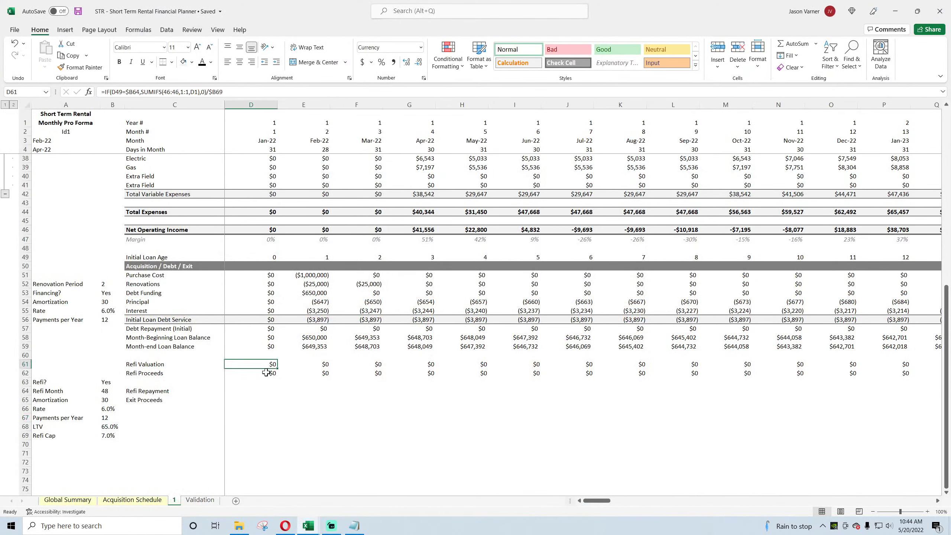
{"action": "left_click", "coordinate": [266, 372]}
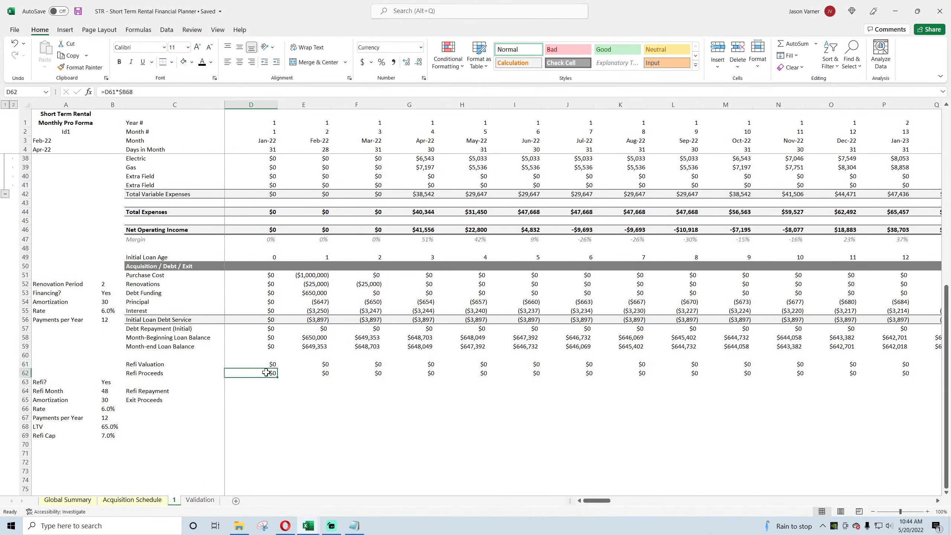
{"action": "left_click", "coordinate": [153, 393]}
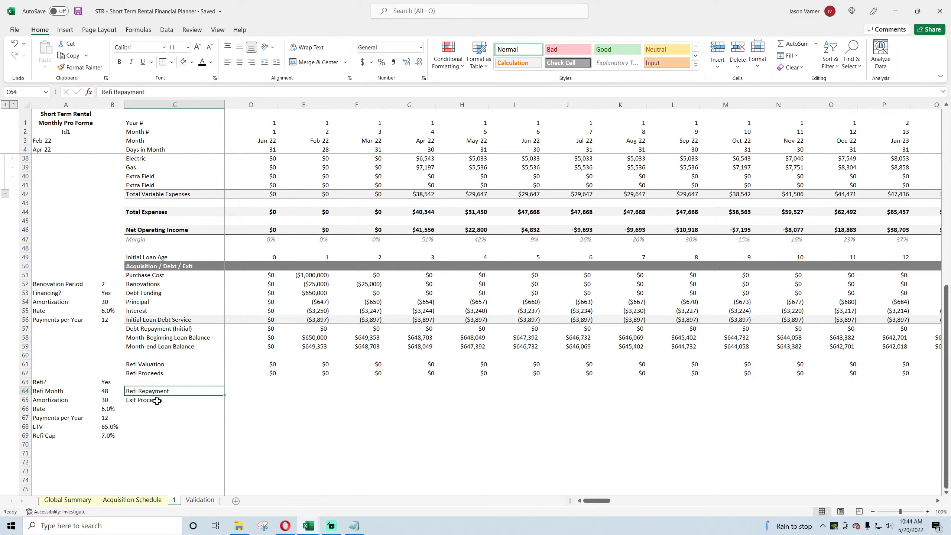
{"action": "left_click", "coordinate": [156, 400]}
{"action": "left_click_drag", "start_coordinate": [159, 404], "coordinate": [159, 431]}
{"action": "left_click", "coordinate": [155, 394]}
{"action": "left_click_drag", "start_coordinate": [155, 395], "coordinate": [155, 421]}
Copy the Principal, Interest and Initial Loan Debt Service block in C54:E56 and paste it starting at C63.
{"action": "left_click_drag", "start_coordinate": [154, 303], "coordinate": [319, 321]}
{"action": "right_click", "coordinate": [316, 303]}
{"action": "left_click", "coordinate": [342, 42]}
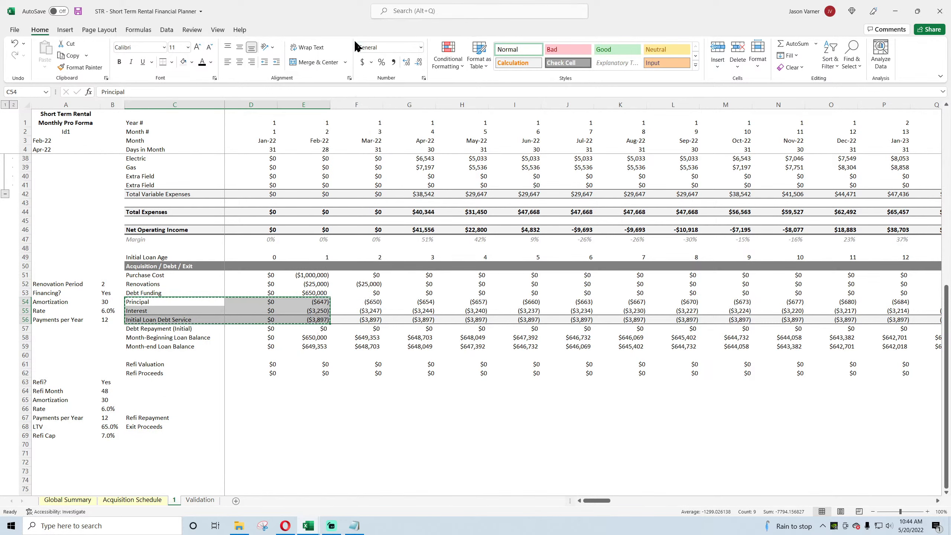
{"action": "right_click", "coordinate": [142, 382]}
{"action": "left_click", "coordinate": [163, 165]}
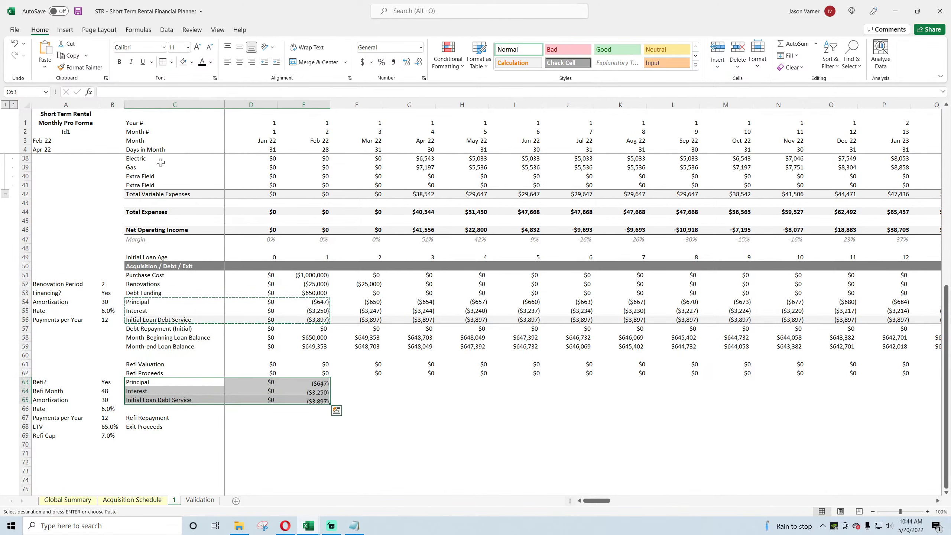
Relabel the three pasted rows in C63:C65 as "Principal - Refi", "Interest - Refi" and "Debt Service - Refi".
{"action": "double_click", "coordinate": [157, 381]}
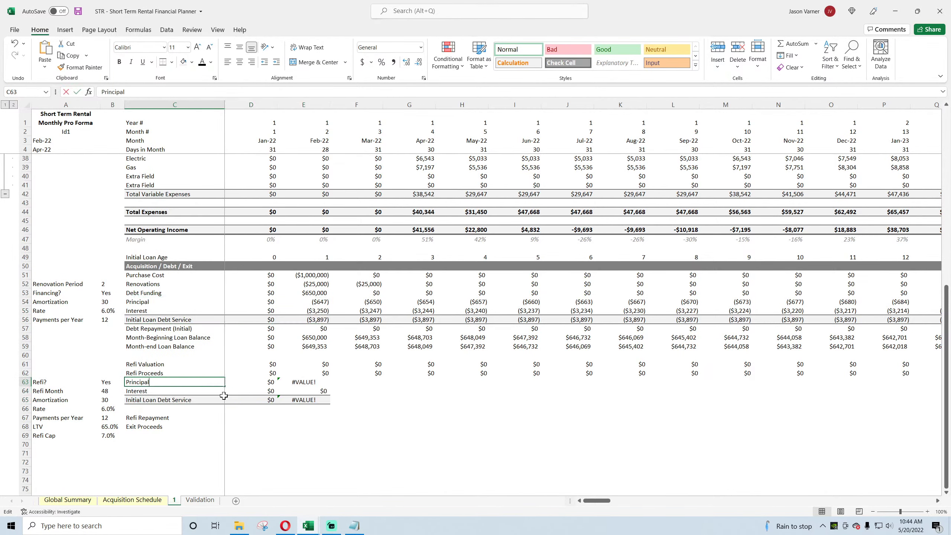
{"action": "type", "text": "- Refi"}
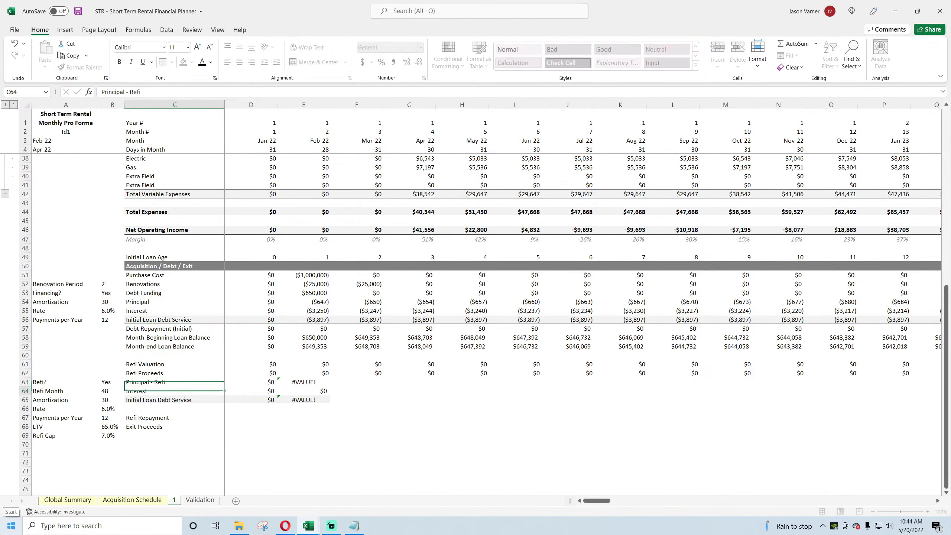
{"action": "key", "text": "Return"}
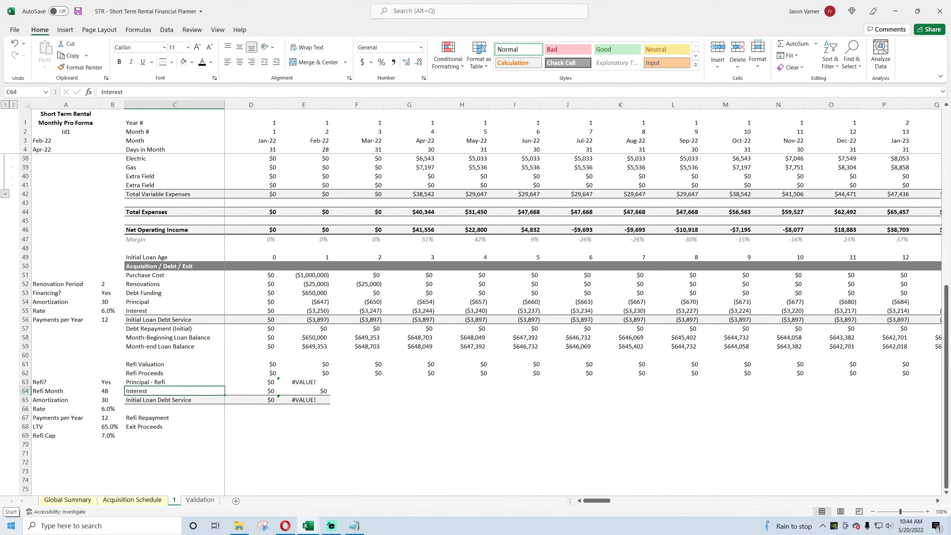
{"action": "double_click", "coordinate": [184, 388]}
{"action": "type", "text": "- "}
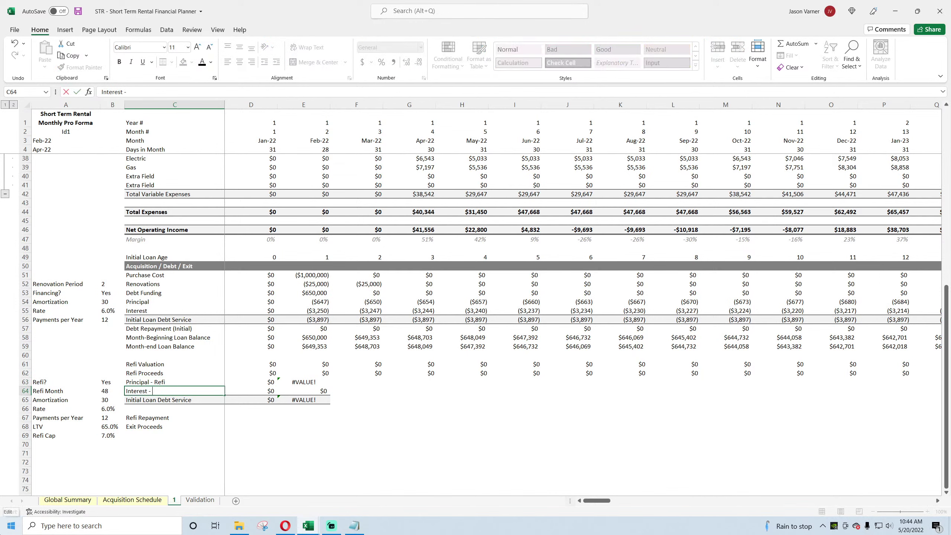
{"action": "type", "text": "Refi"}
{"action": "key", "text": "Return"}
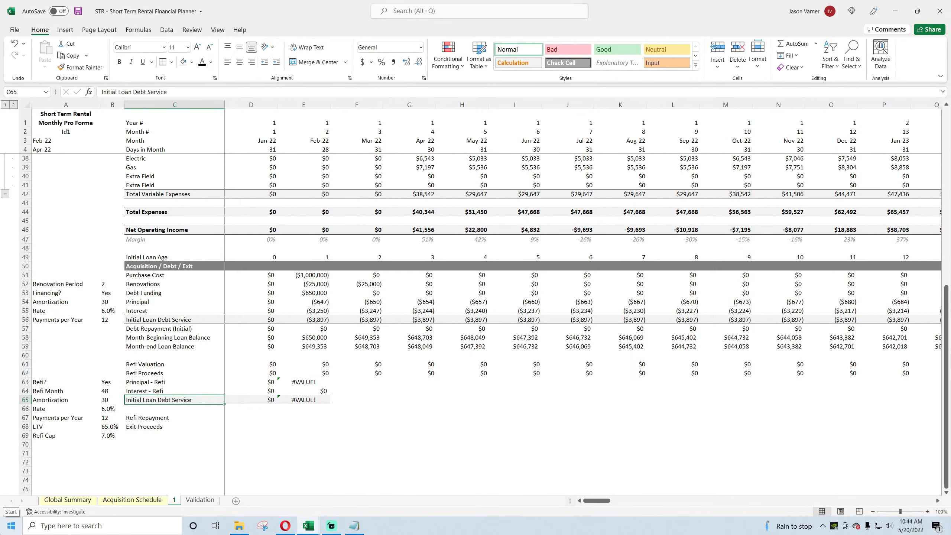
{"action": "type", "text": "Debt Servic"}
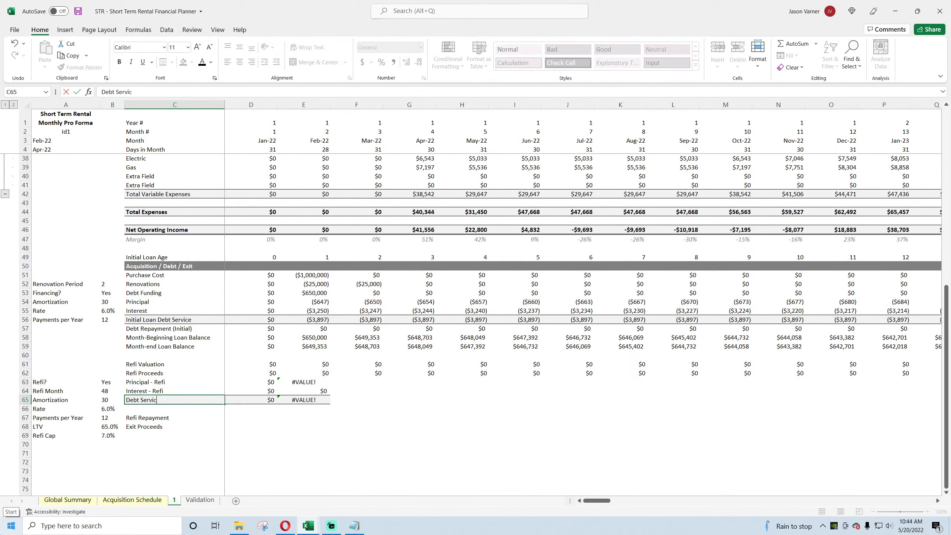
{"action": "type", "text": "e - Refi"}
{"action": "key", "text": "Return"}
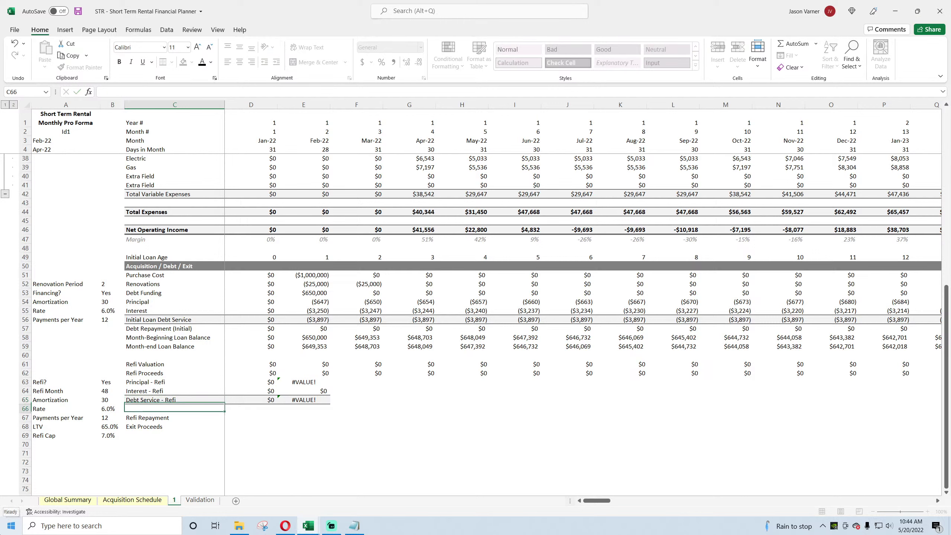
{"action": "key", "text": "Down"}
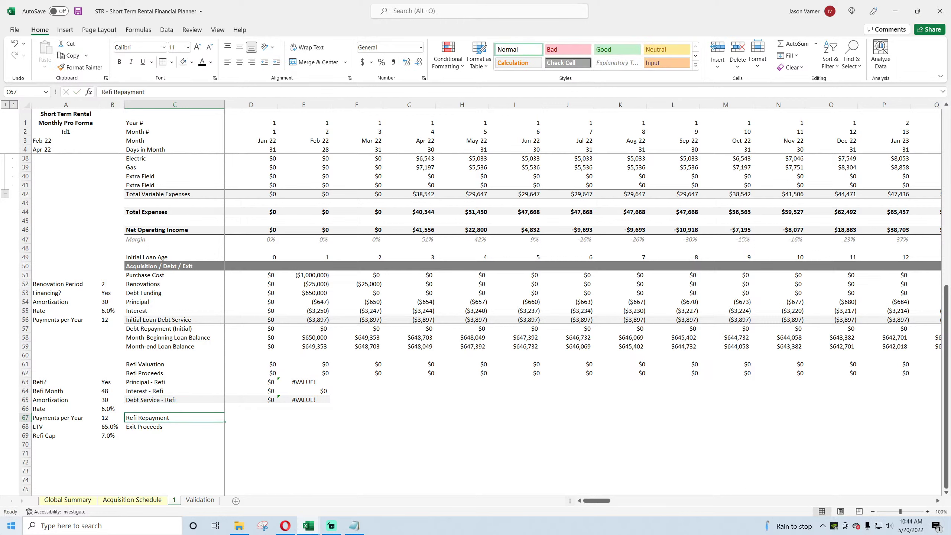
{"action": "left_click", "coordinate": [151, 381]}
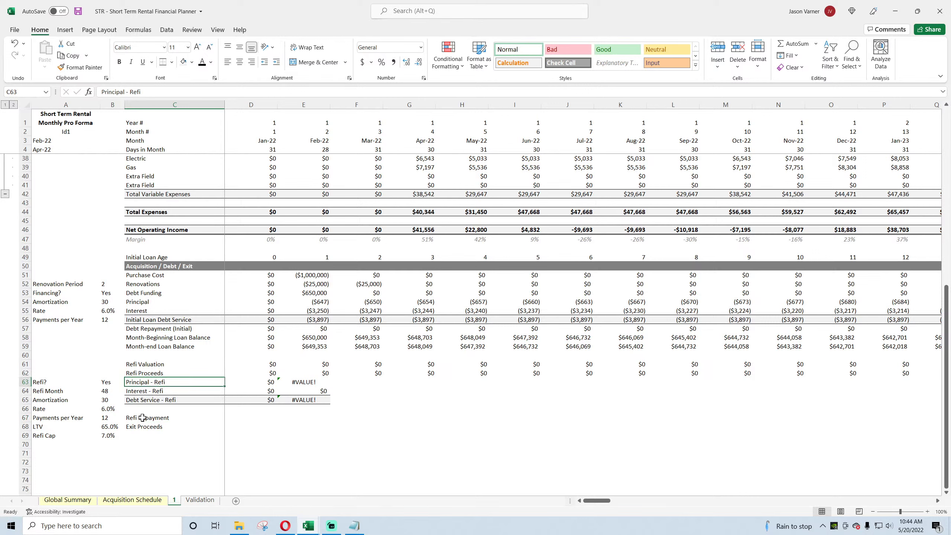
{"action": "left_click", "coordinate": [157, 320]}
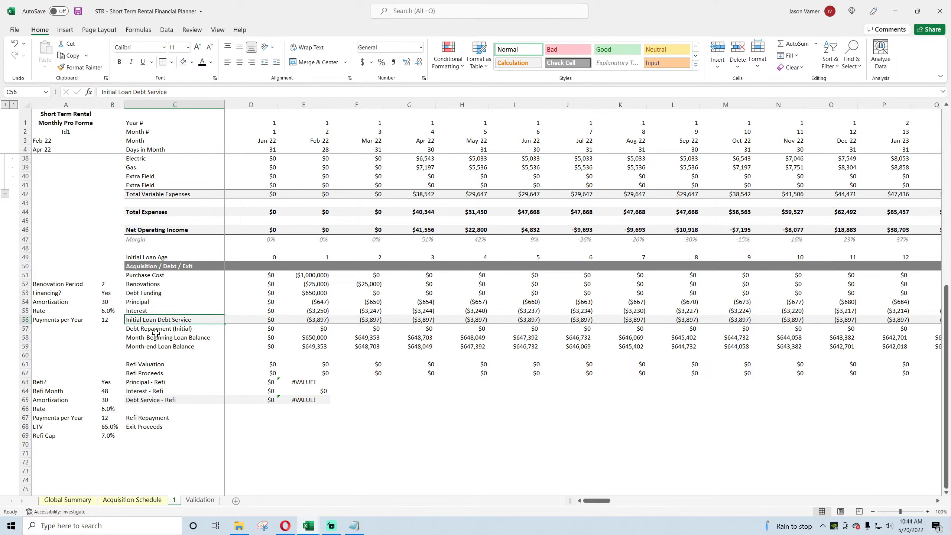
Clear the Refi Repayment and Exit Proceeds labels by filling the blank cell C66 down through C68.
{"action": "left_click", "coordinate": [150, 417]}
{"action": "left_click", "coordinate": [176, 408]}
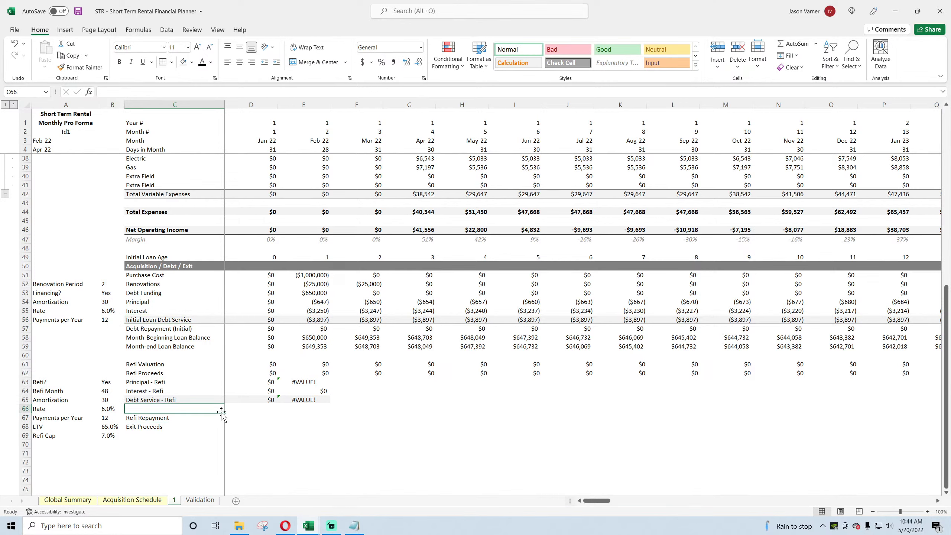
{"action": "left_click_drag", "start_coordinate": [225, 413], "coordinate": [224, 430]}
Copy the Debt Repayment, Month-Beginning and Month-end Loan Balance labels in C57:C59 and paste them starting at C66.
{"action": "left_click_drag", "start_coordinate": [149, 328], "coordinate": [203, 342]}
{"action": "right_click", "coordinate": [203, 342]}
{"action": "left_click", "coordinate": [213, 79]}
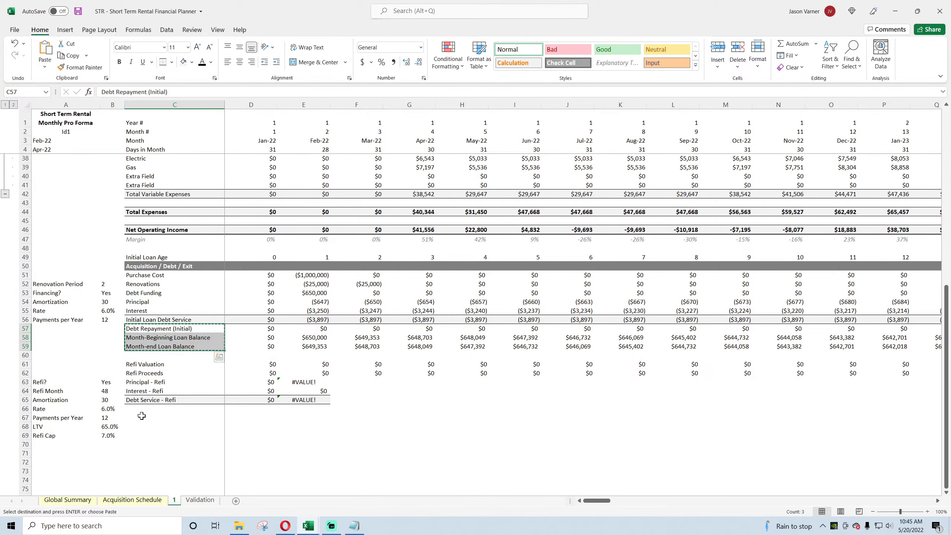
{"action": "right_click", "coordinate": [146, 410]}
{"action": "left_click", "coordinate": [167, 199]}
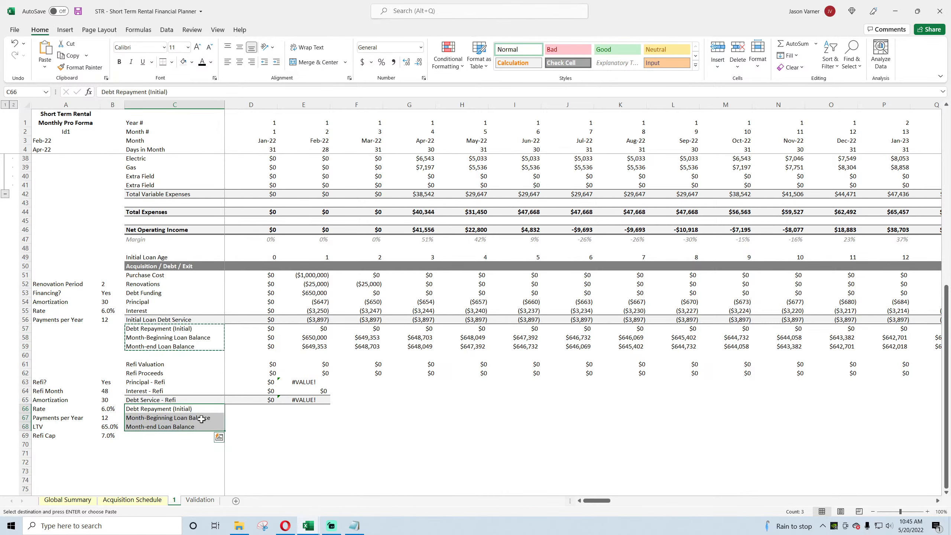
Relabel C66 as "Debt Repayment - Refi" and widen column C.
{"action": "double_click", "coordinate": [202, 409]}
{"action": "left_click_drag", "start_coordinate": [173, 408], "coordinate": [192, 409]}
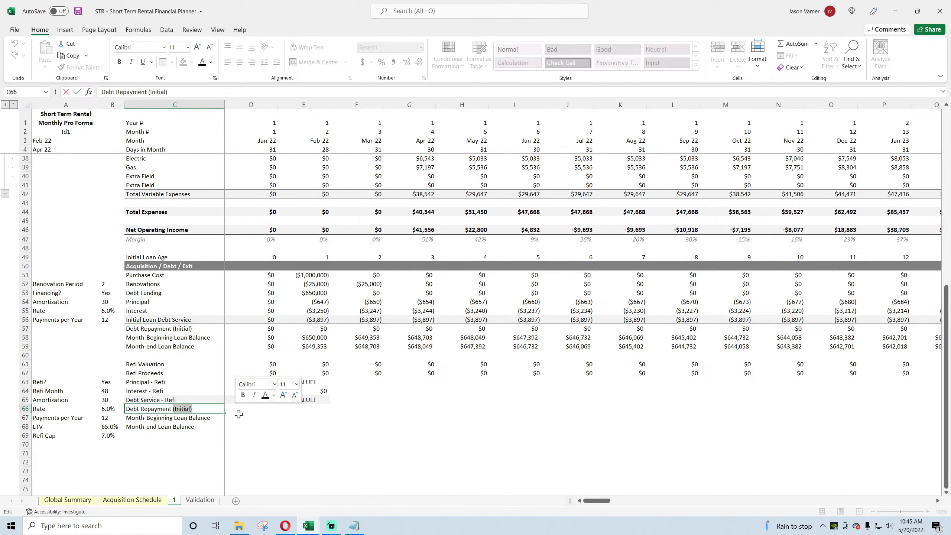
{"action": "type", "text": "- Ref"}
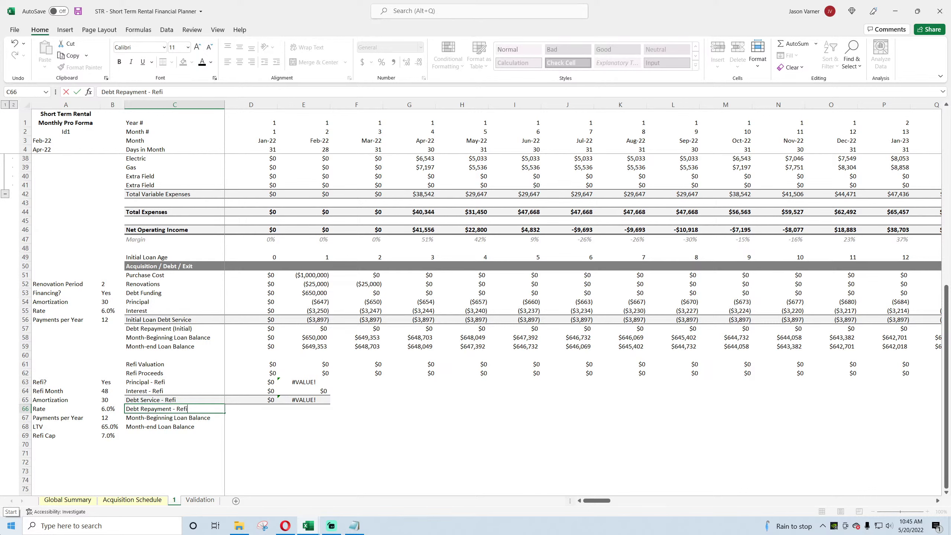
{"action": "type", "text": "i"}
{"action": "key", "text": "Return"}
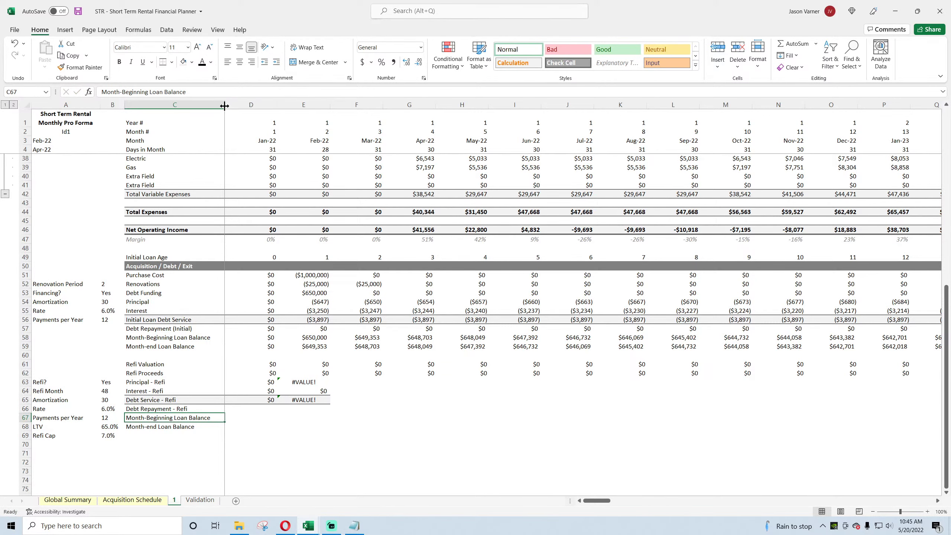
{"action": "left_click_drag", "start_coordinate": [225, 105], "coordinate": [249, 106]}
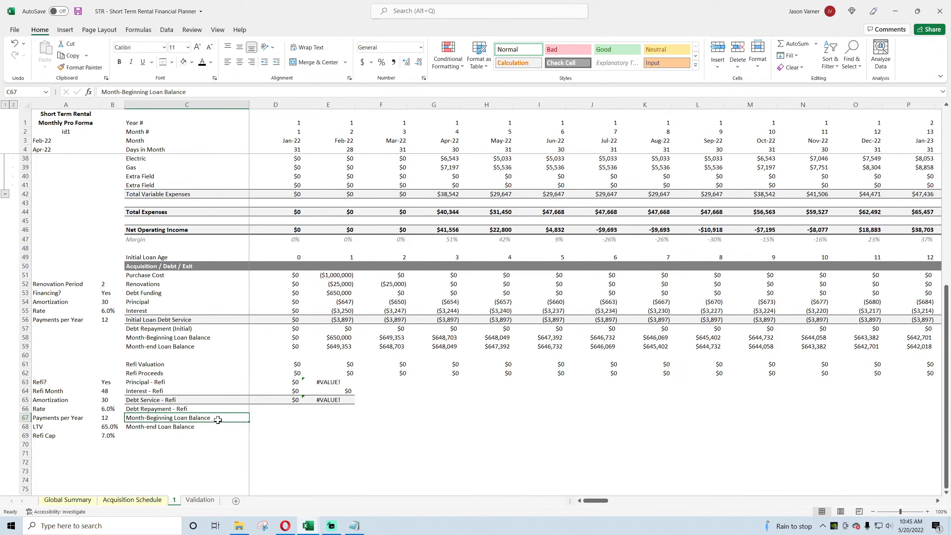
Relabel C67 and C68 as "Month-Beginning Loan Balance - Refi" and "Month-end Loan Balance - Refi", saving the workbook.
{"action": "left_click", "coordinate": [78, 11]}
{"action": "double_click", "coordinate": [221, 420]}
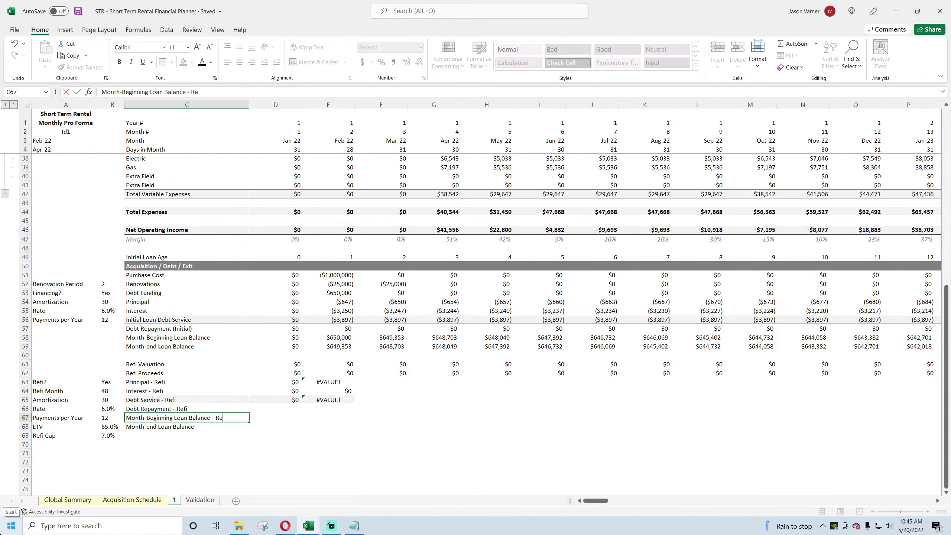
{"action": "type", "text": "fi"}
{"action": "key", "text": "Return"}
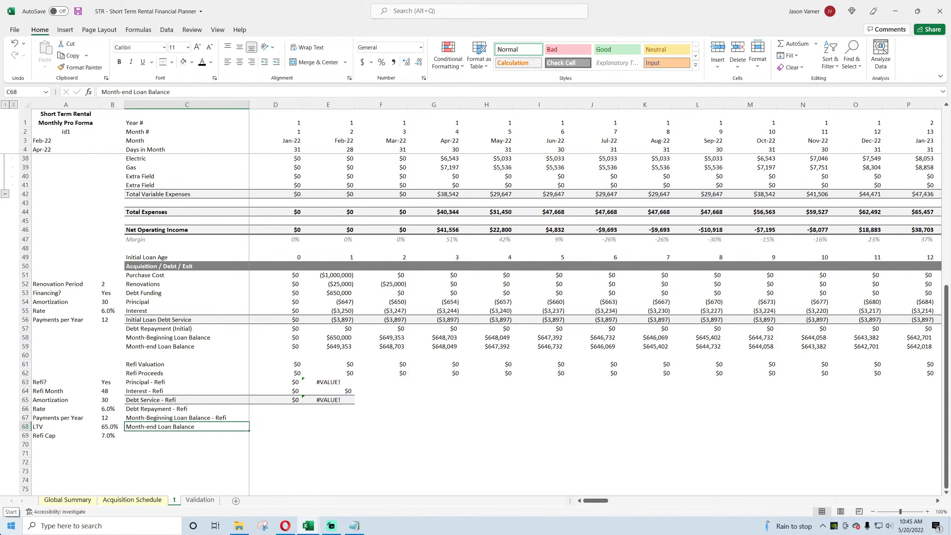
{"action": "double_click", "coordinate": [222, 426]}
{"action": "type", "text": "-"}
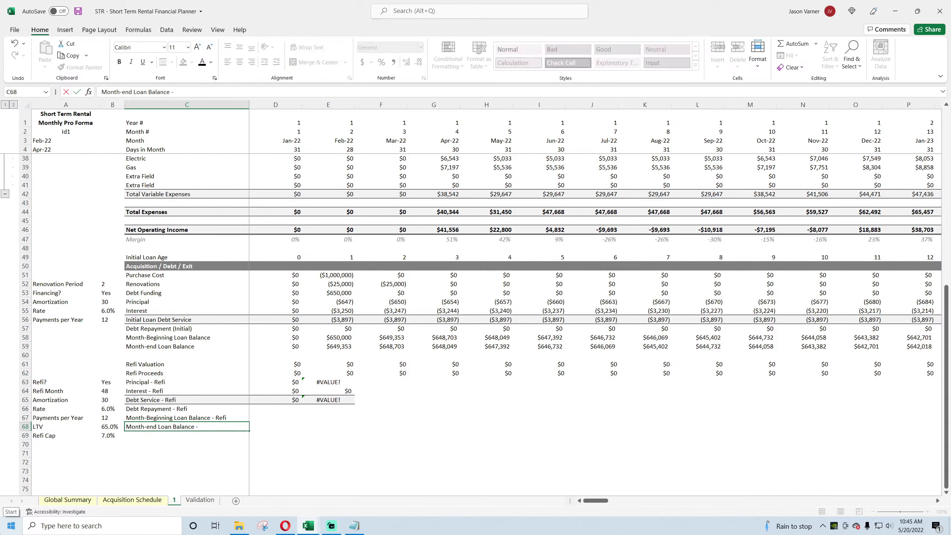
{"action": "type", "text": " Refi"}
{"action": "key", "text": "Return"}
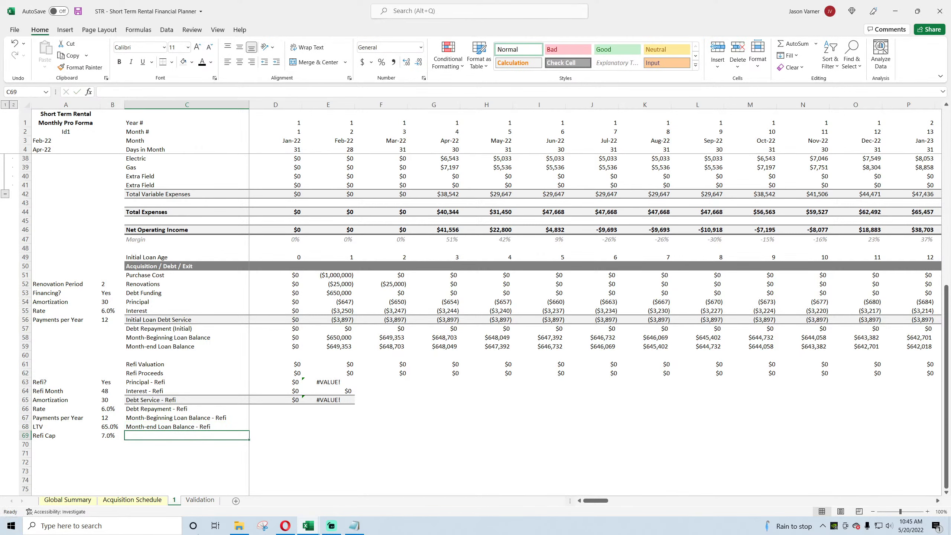
{"action": "left_click", "coordinate": [78, 11]}
Review the Refi and Financing columns on the Acquisition Schedule and the refi valuation, proceeds and principal formulas on sheet 1.
{"action": "left_click", "coordinate": [133, 500]}
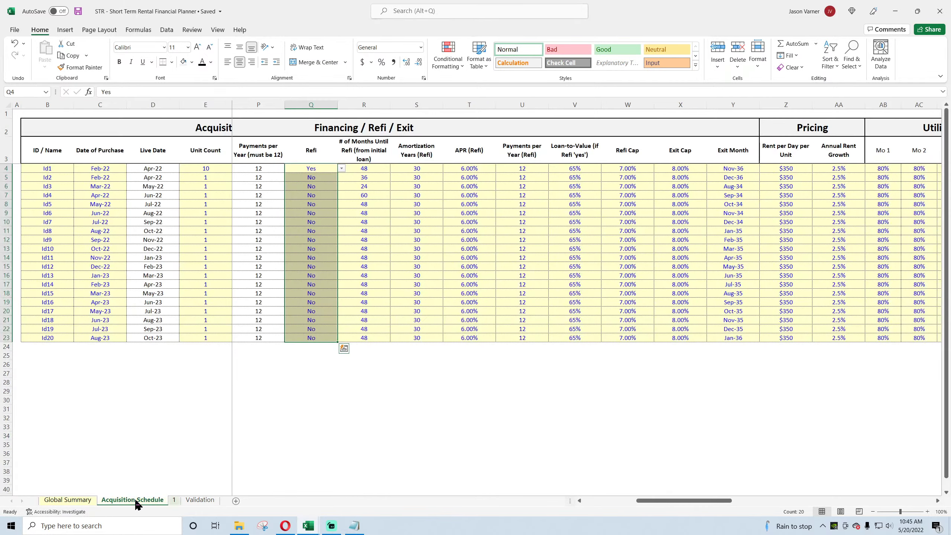
{"action": "left_click", "coordinate": [327, 169]}
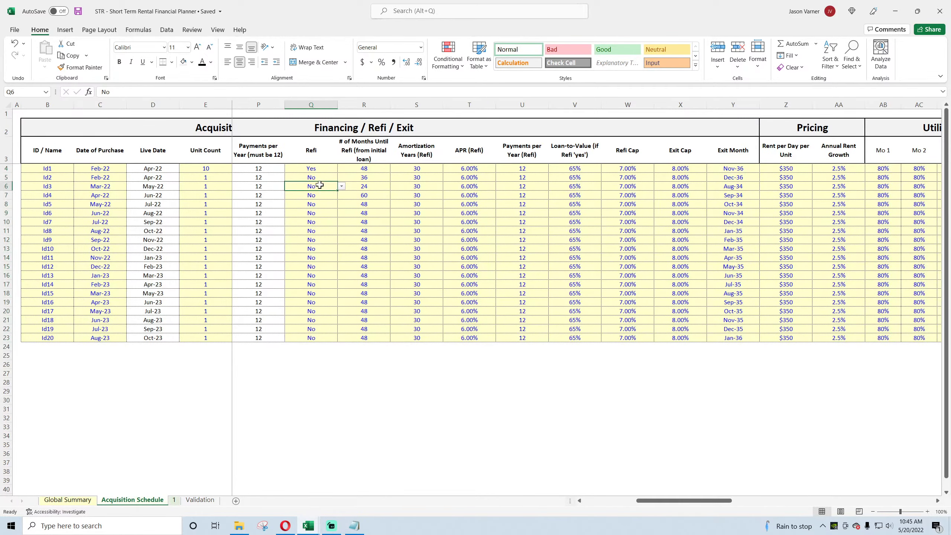
{"action": "left_click_drag", "start_coordinate": [317, 169], "coordinate": [312, 328]}
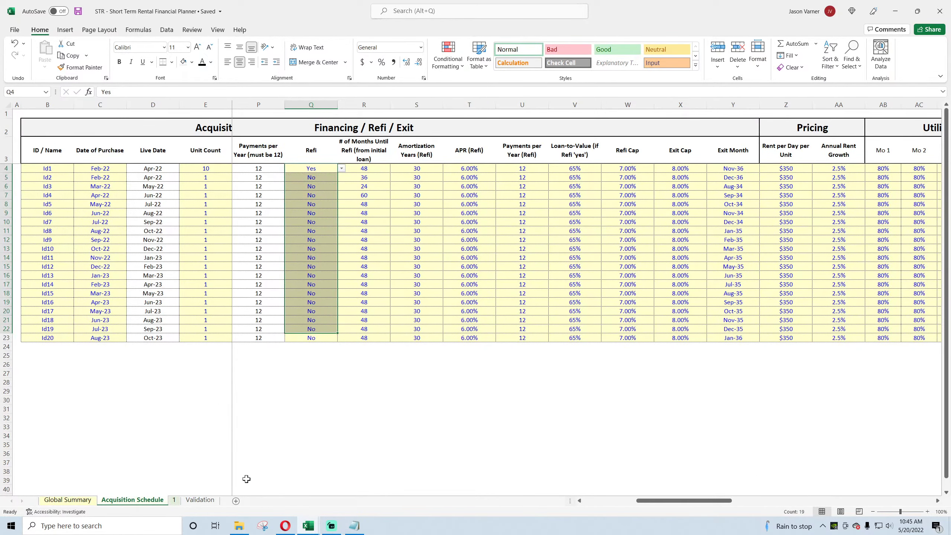
{"action": "left_click_drag", "start_coordinate": [704, 509], "coordinate": [651, 509]}
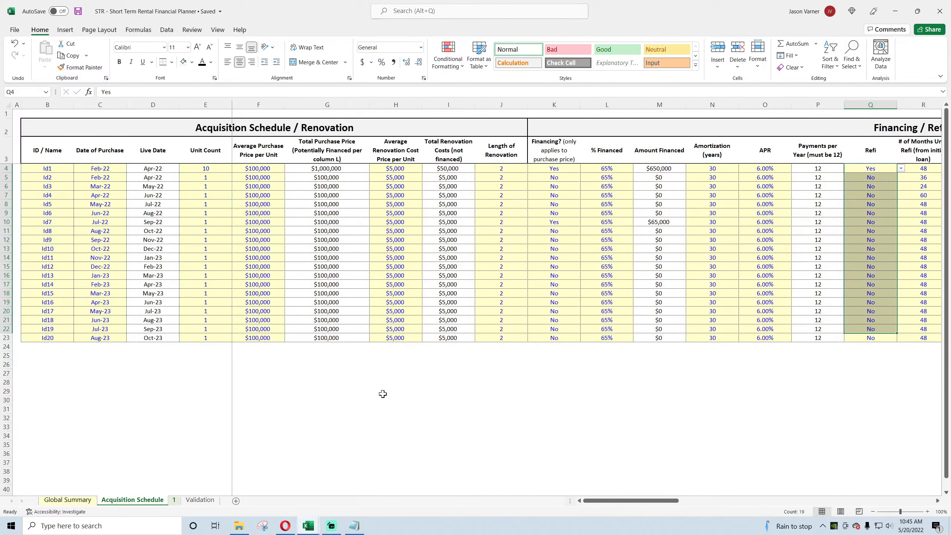
{"action": "left_click", "coordinate": [560, 169]}
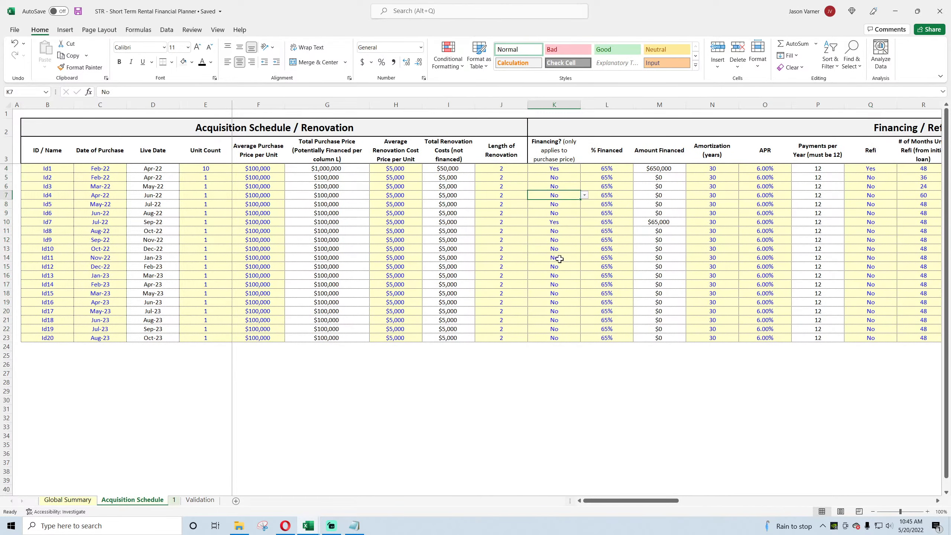
{"action": "left_click", "coordinate": [174, 500]}
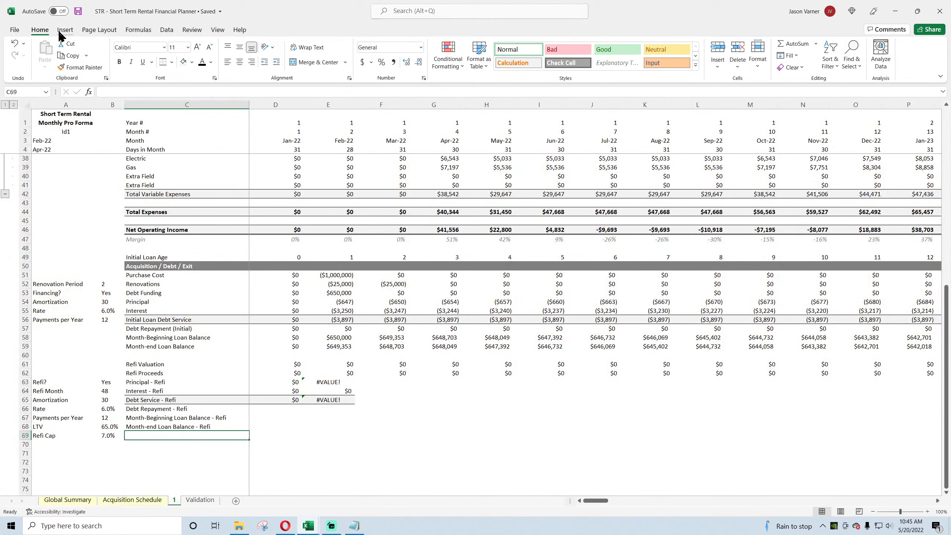
{"action": "left_click", "coordinate": [78, 11]}
{"action": "left_click", "coordinate": [434, 454]}
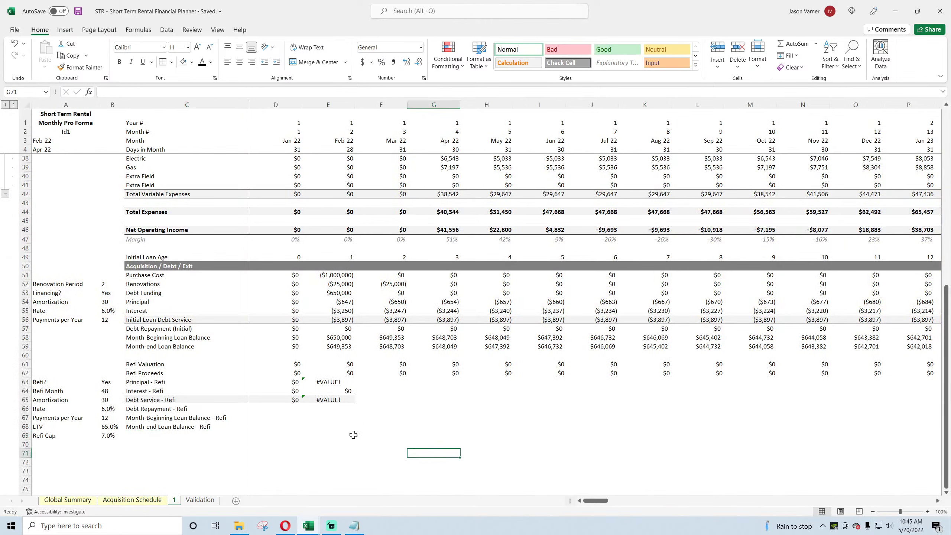
{"action": "left_click", "coordinate": [294, 365]}
{"action": "left_click", "coordinate": [288, 372]}
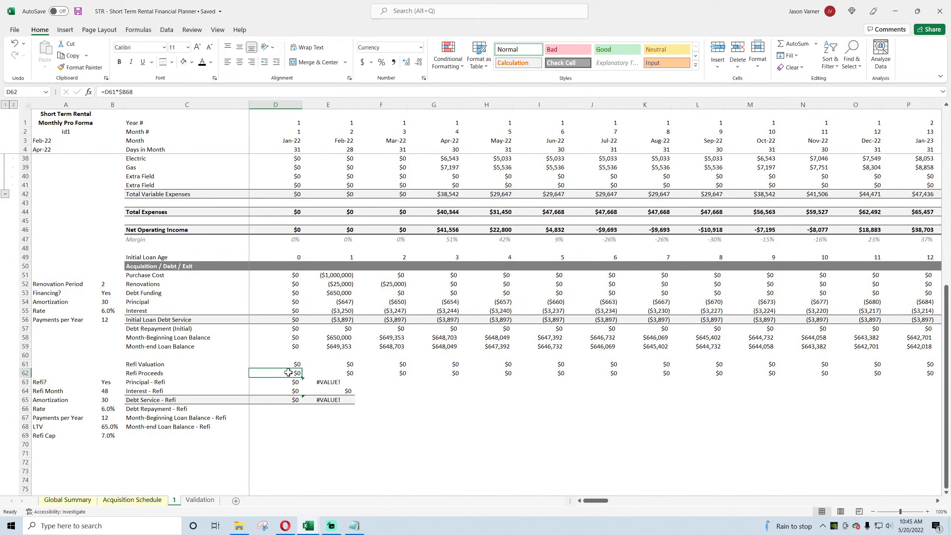
{"action": "left_click", "coordinate": [148, 382]}
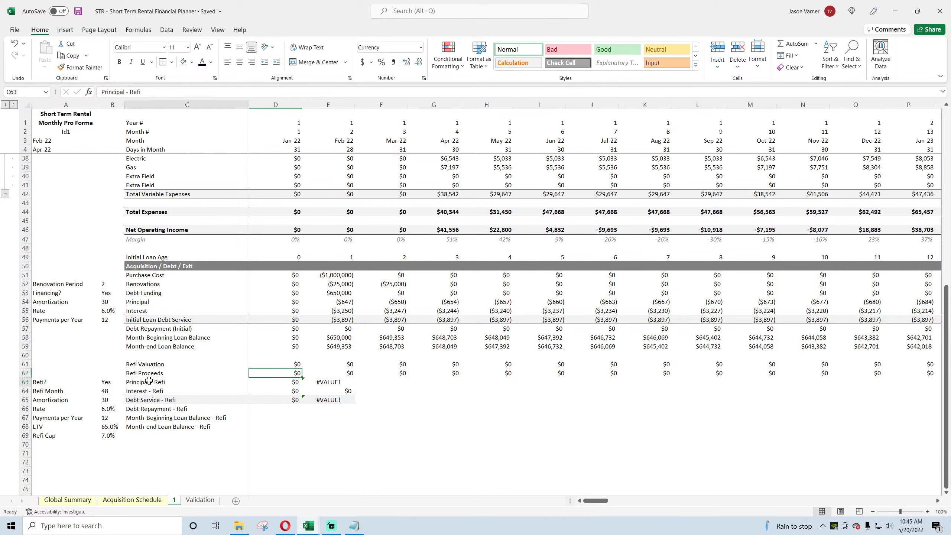
{"action": "left_click", "coordinate": [289, 382]}
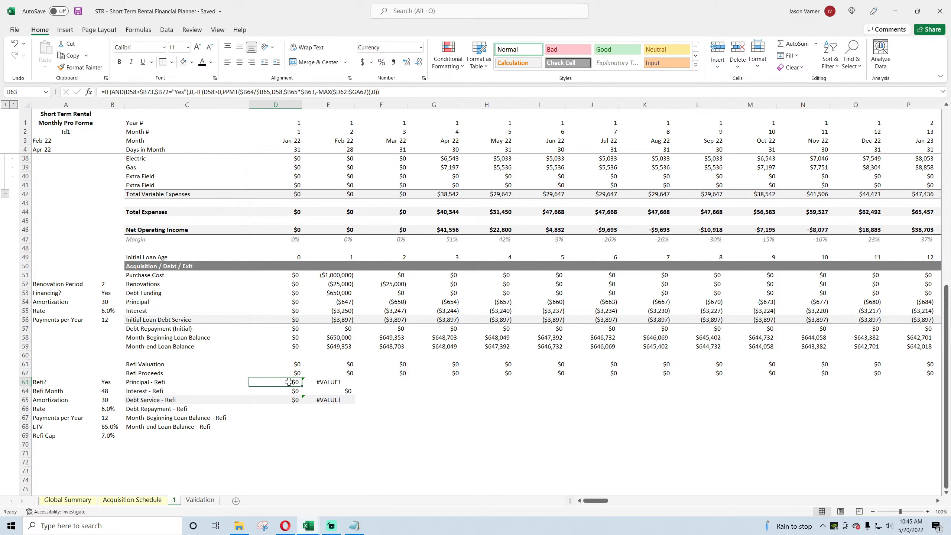
Insert a blank row at row 60, above the refi section.
{"action": "left_click", "coordinate": [25, 355]}
{"action": "right_click", "coordinate": [25, 355]}
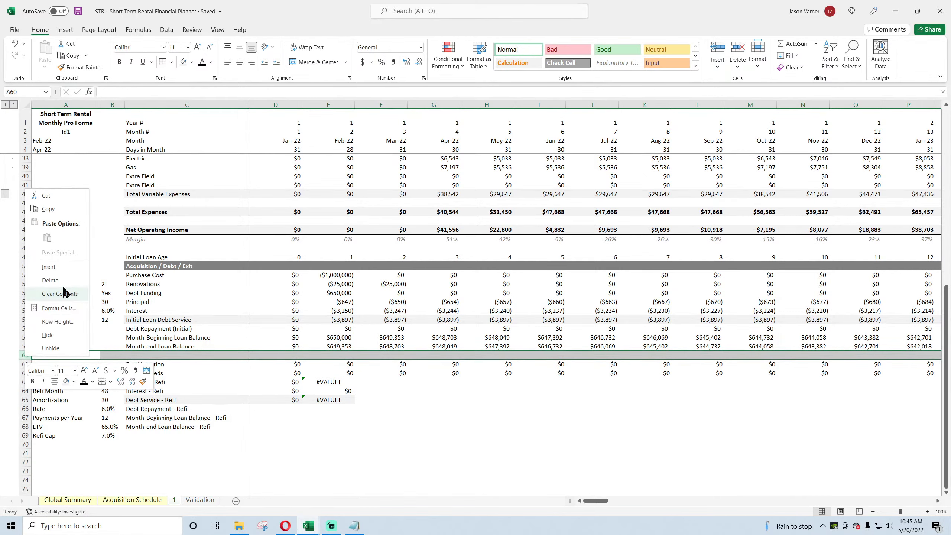
{"action": "left_click", "coordinate": [75, 271]}
Copy the Initial Loan Age label and its first formula in C49:D49 and paste them at C61.
{"action": "left_click_drag", "start_coordinate": [150, 257], "coordinate": [296, 257]}
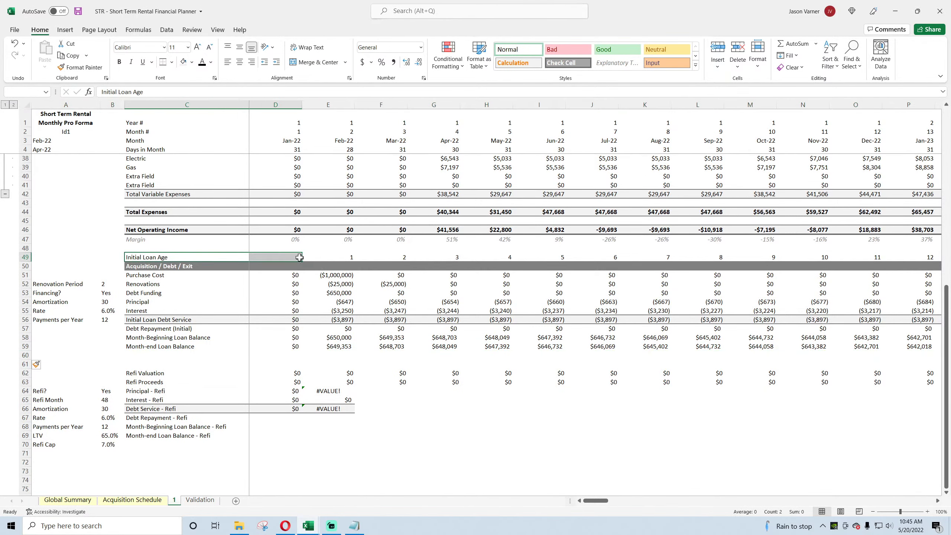
{"action": "right_click", "coordinate": [292, 257]}
{"action": "left_click", "coordinate": [290, 275]}
{"action": "left_click", "coordinate": [145, 365]}
{"action": "right_click", "coordinate": [145, 365]}
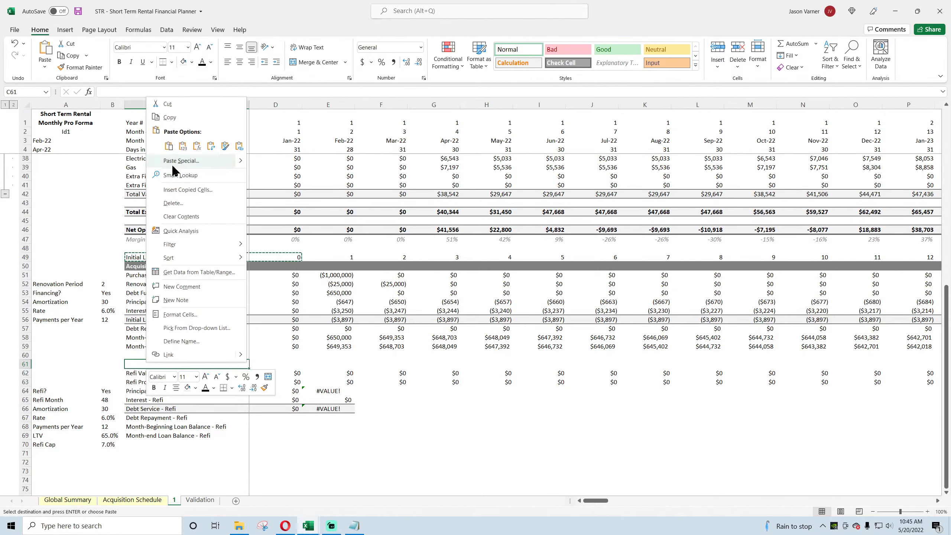
{"action": "left_click", "coordinate": [162, 146]}
Relabel the pasted heading in C61 as "Refi Loan Age".
{"action": "double_click", "coordinate": [145, 365]}
{"action": "left_click_drag", "start_coordinate": [141, 365], "coordinate": [64, 363]}
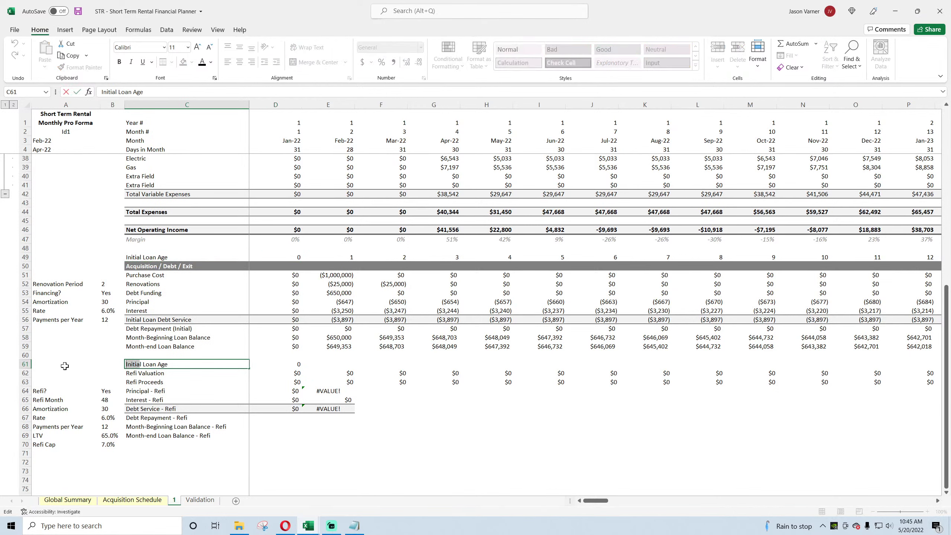
{"action": "type", "text": "Refil"}
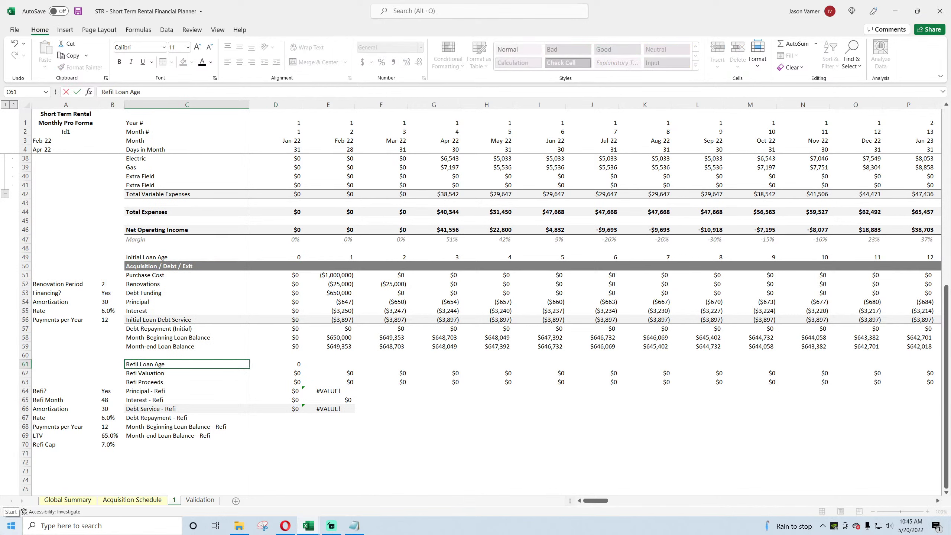
{"action": "key", "text": "BackSpace"}
{"action": "key", "text": "Return"}
Enter the Refi Loan Age formula =-D49+$B65 in D61 and fill it across the row through BB61.
{"action": "key", "text": "Up"}
{"action": "key", "text": "Right"}
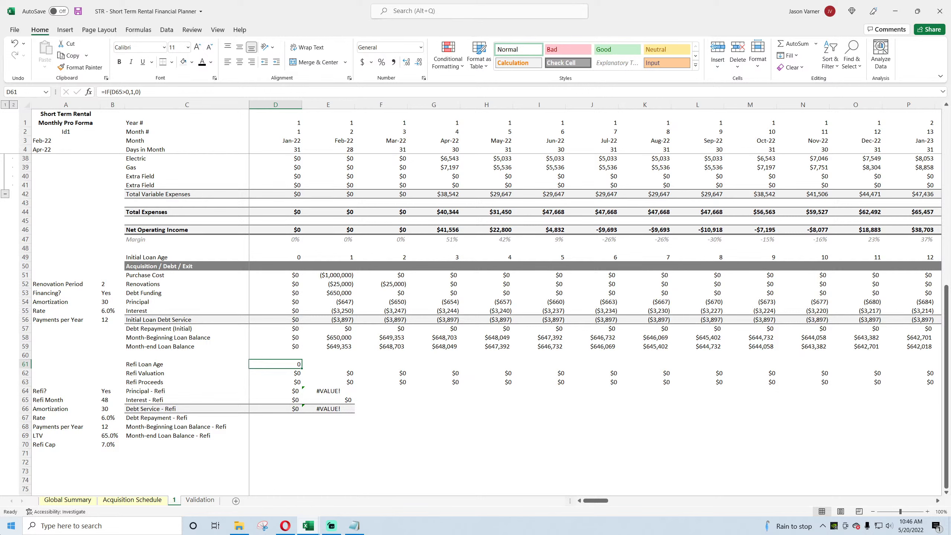
{"action": "type", "text": "=-"}
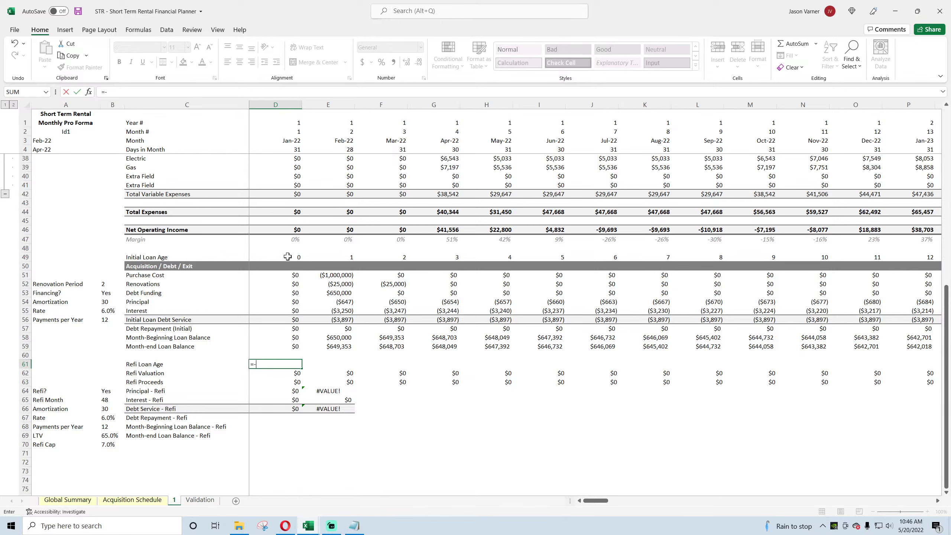
{"action": "left_click", "coordinate": [288, 256]}
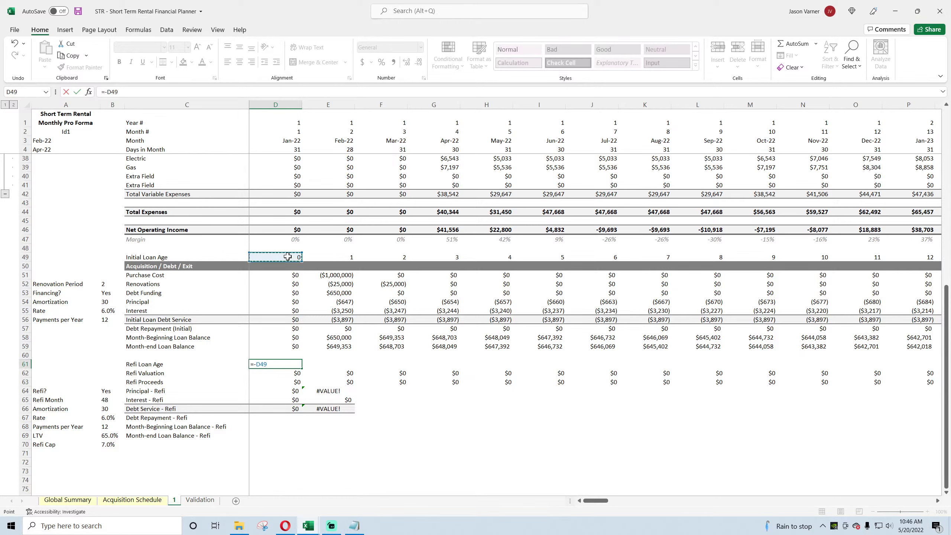
{"action": "type", "text": "+"}
{"action": "left_click", "coordinate": [114, 400]}
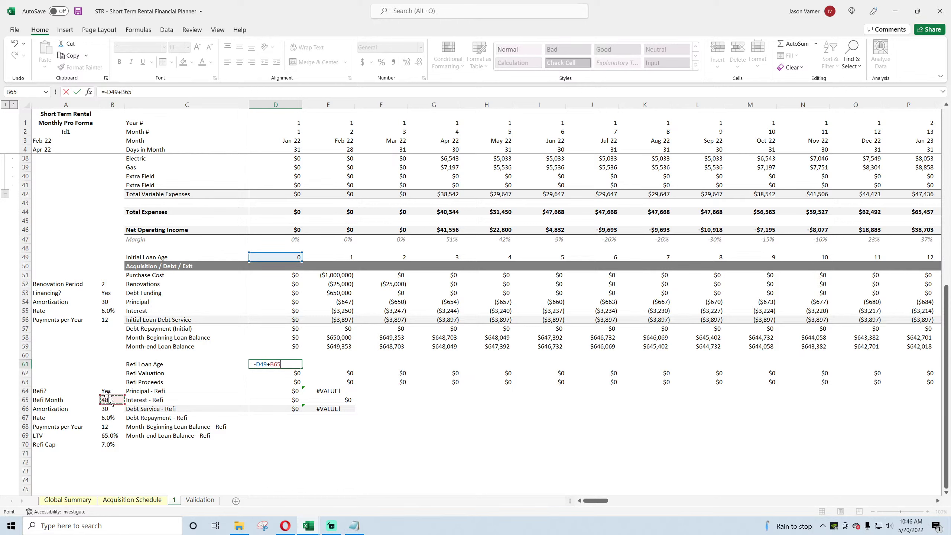
{"action": "left_click", "coordinate": [121, 91]}
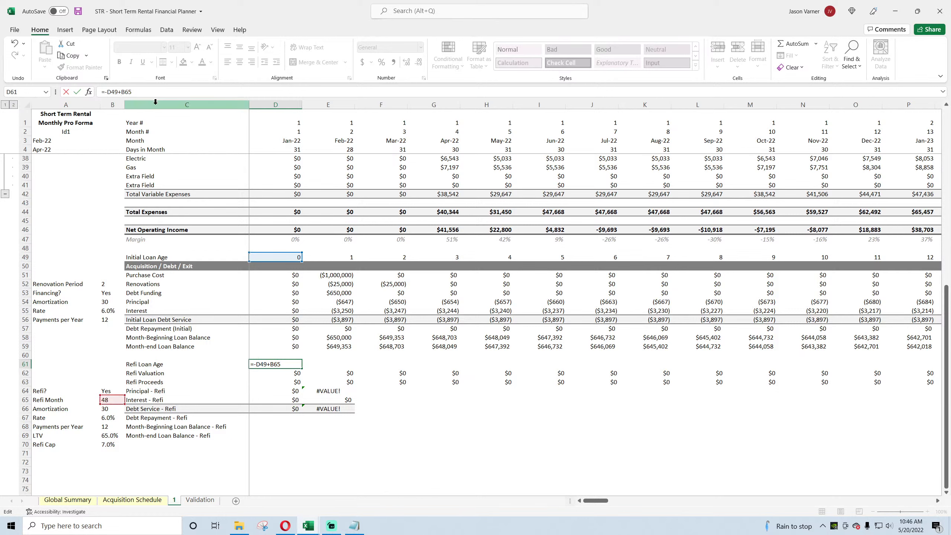
{"action": "type", "text": "$"}
{"action": "key", "text": "Return"}
{"action": "left_click", "coordinate": [288, 364]}
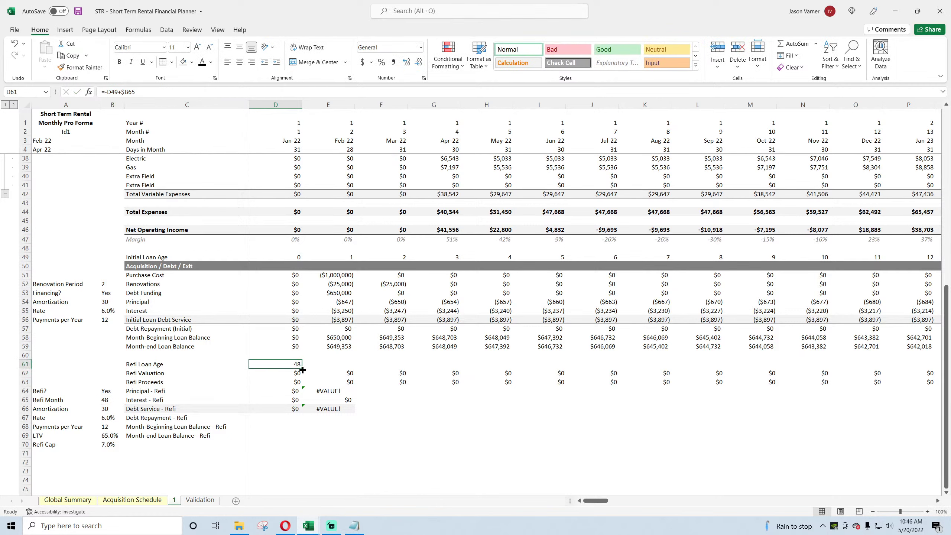
{"action": "left_click_drag", "start_coordinate": [302, 369], "coordinate": [450, 386]}
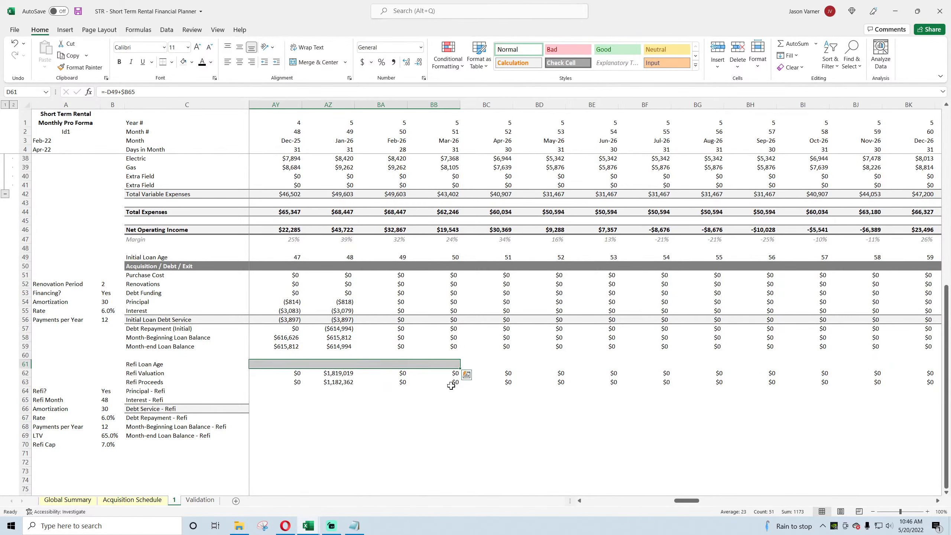
Try to turn the plus before $B65 into a minus in the Refi Loan Age formula in BA61.
{"action": "left_click", "coordinate": [398, 364]}
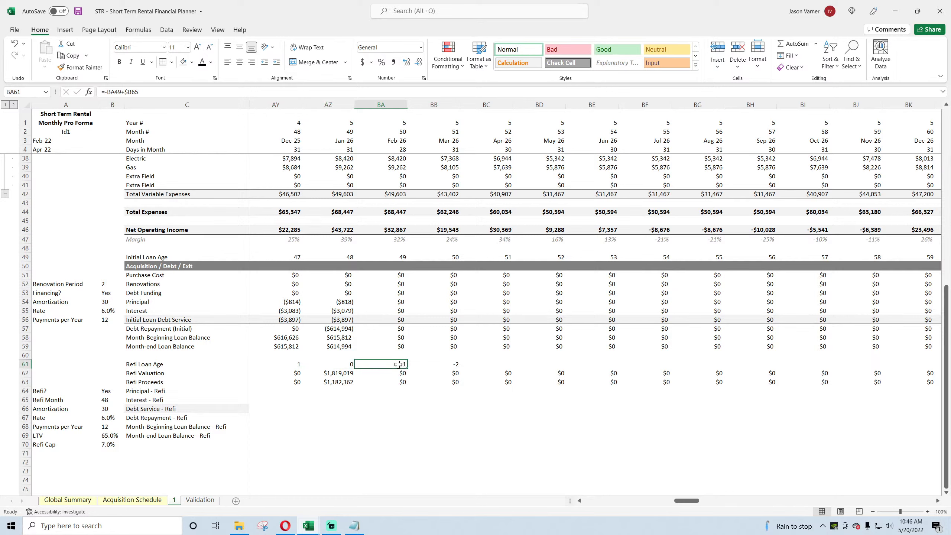
{"action": "left_click", "coordinate": [125, 92]}
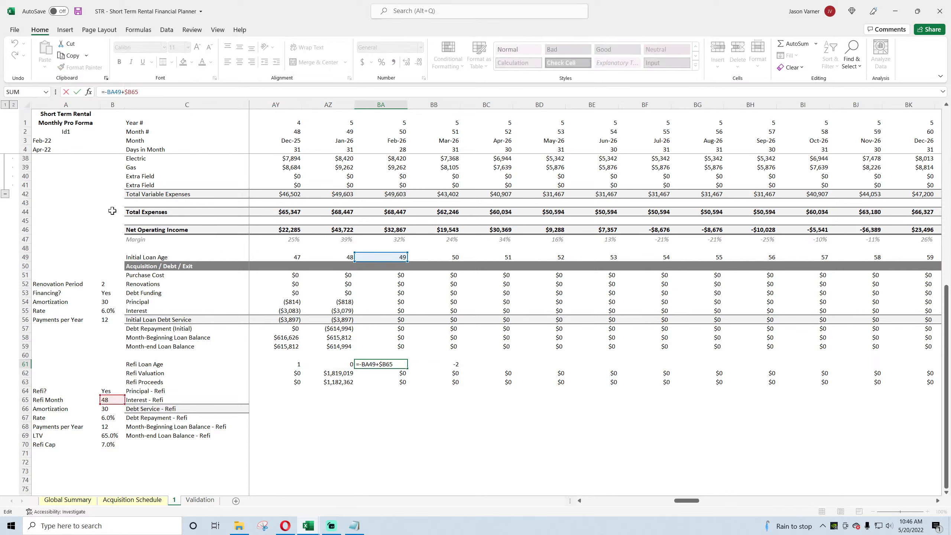
{"action": "key", "text": "BackSpace"}
{"action": "type", "text": "-"}
{"action": "key", "text": "Return"}
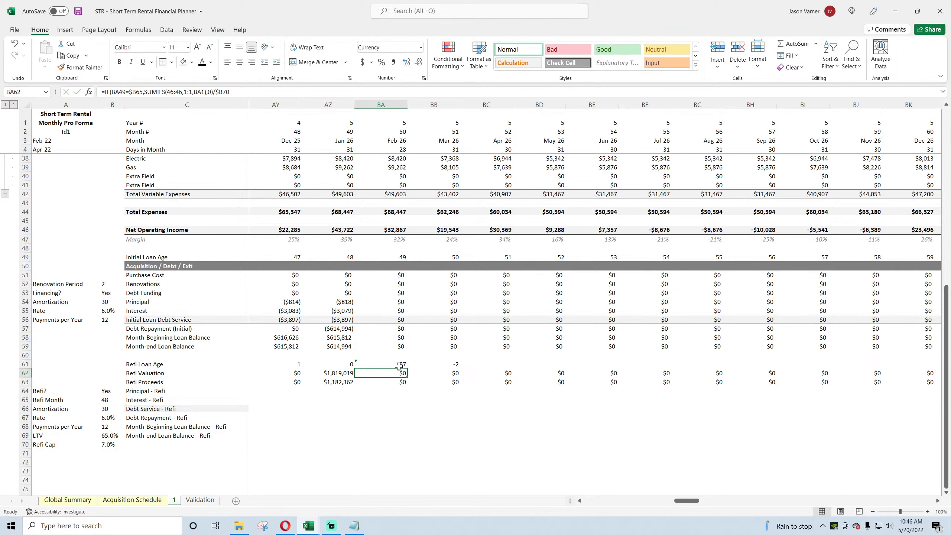
{"action": "left_click", "coordinate": [15, 43]}
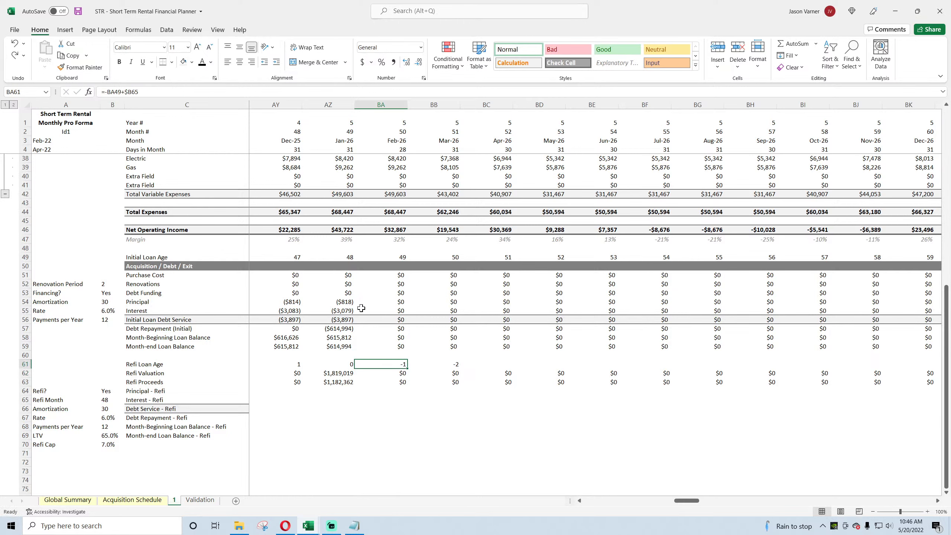
Replace the Refi Loan Age formula in BA61 with =BA49-$B65.
{"action": "type", "text": "="}
{"action": "left_click", "coordinate": [398, 257]}
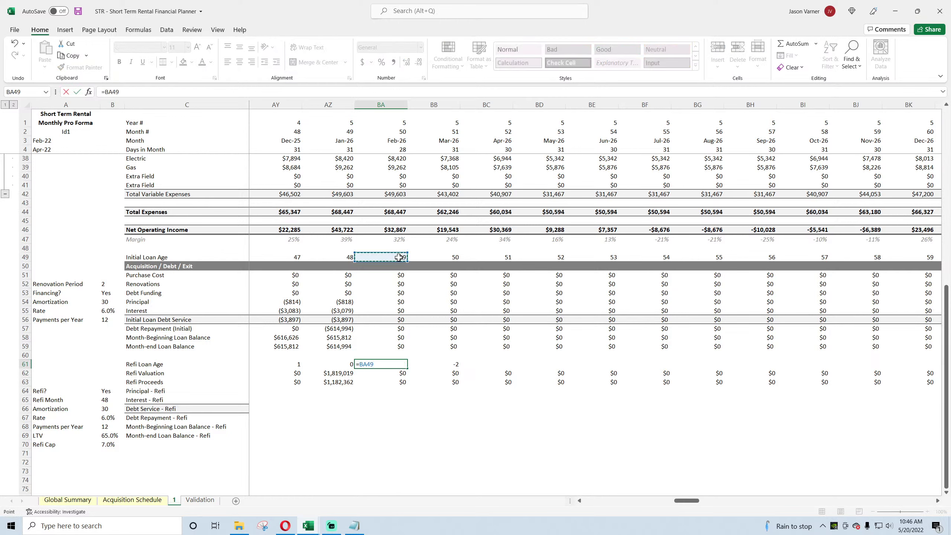
{"action": "type", "text": "-"}
{"action": "left_click", "coordinate": [104, 399]}
{"action": "key", "text": "Return"}
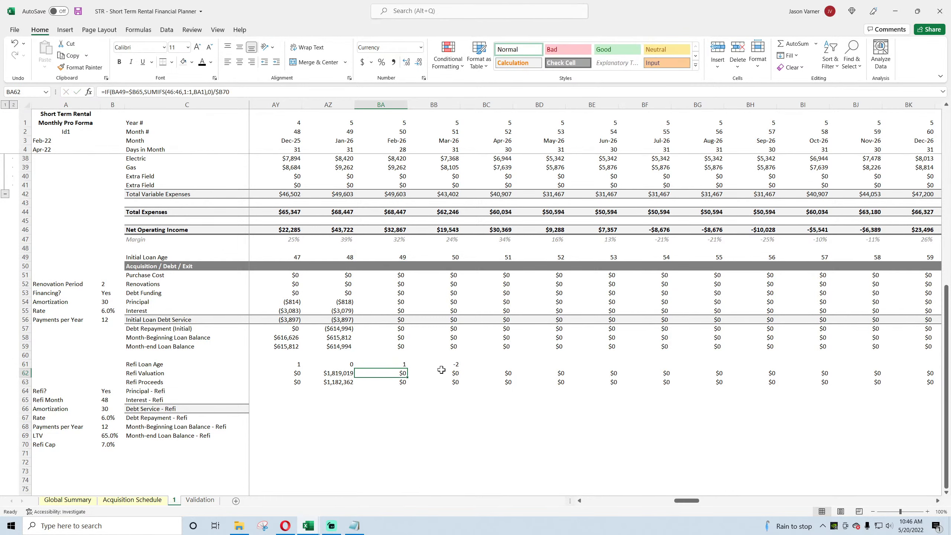
{"action": "left_click", "coordinate": [399, 363]}
{"action": "left_click", "coordinate": [128, 92]}
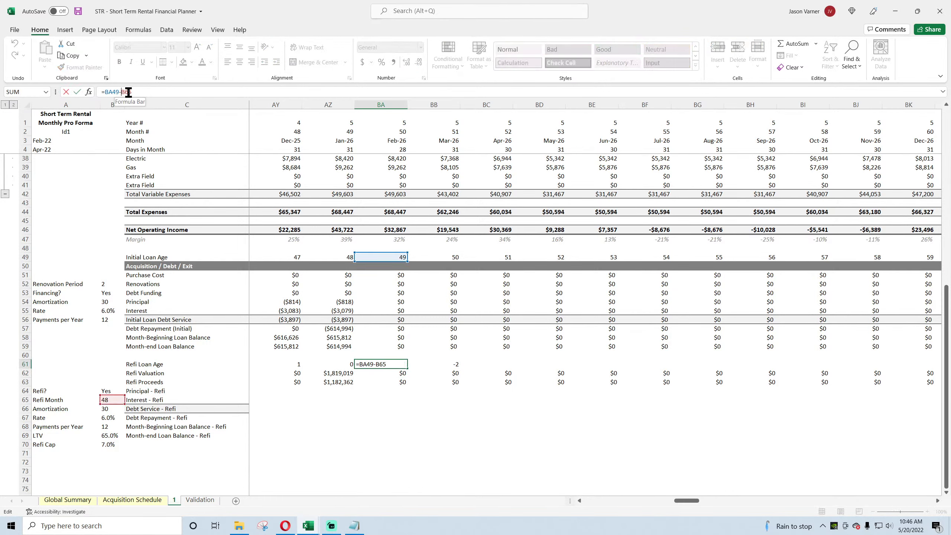
{"action": "type", "text": "$"}
{"action": "key", "text": "Return"}
Fill the Refi Loan Age formula from BA61 forward through BG61 and back to AY61.
{"action": "left_click", "coordinate": [400, 365]}
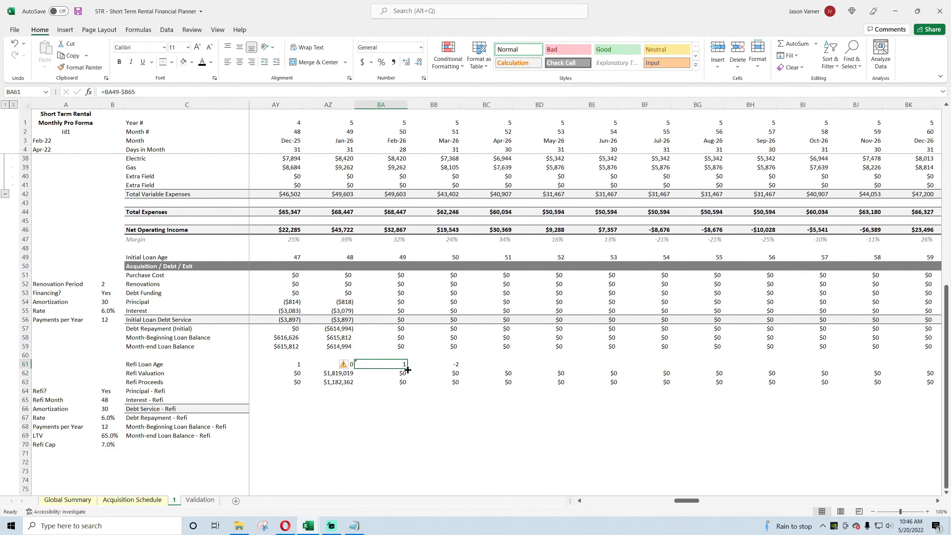
{"action": "left_click_drag", "start_coordinate": [407, 368], "coordinate": [724, 380]}
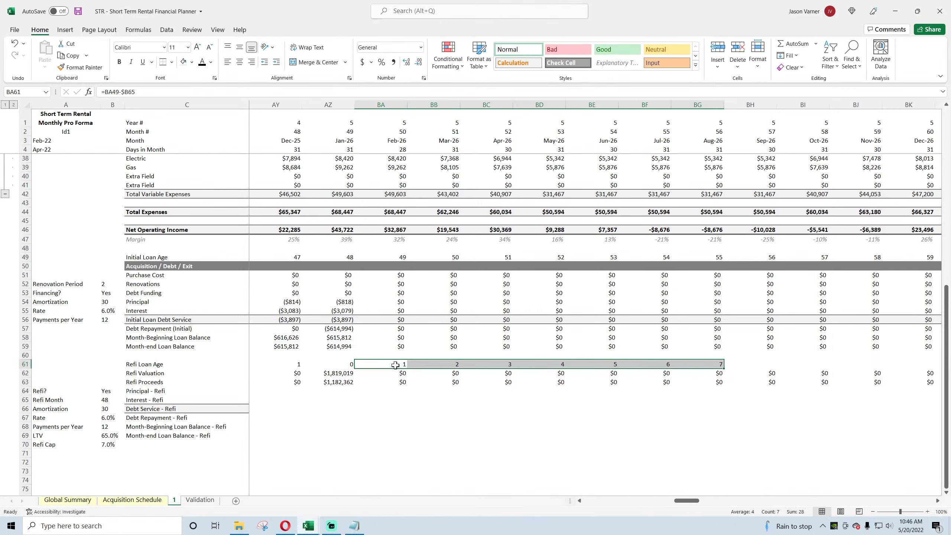
{"action": "left_click_drag", "start_coordinate": [339, 311], "coordinate": [329, 373]}
{"action": "left_click", "coordinate": [338, 312]}
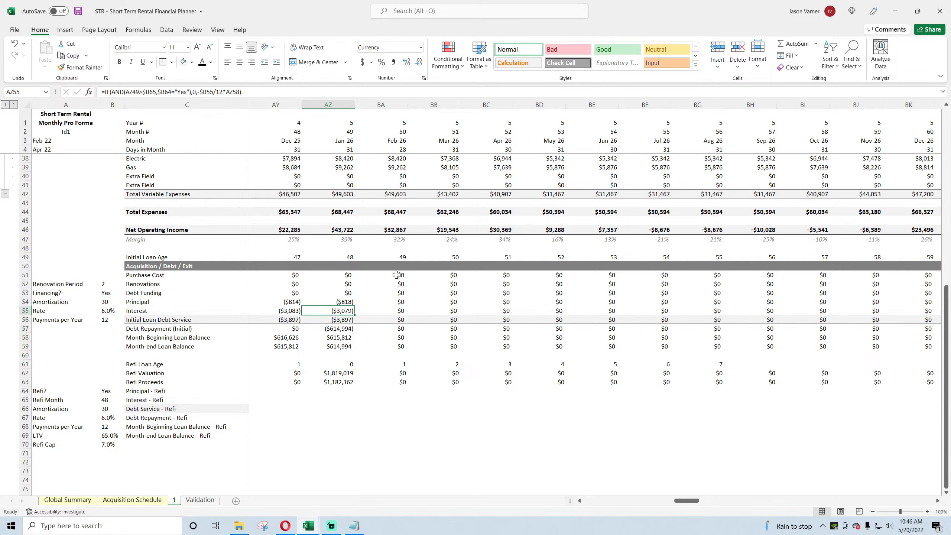
{"action": "left_click", "coordinate": [401, 364]}
{"action": "left_click_drag", "start_coordinate": [407, 367], "coordinate": [277, 369]}
{"action": "left_click", "coordinate": [344, 365]}
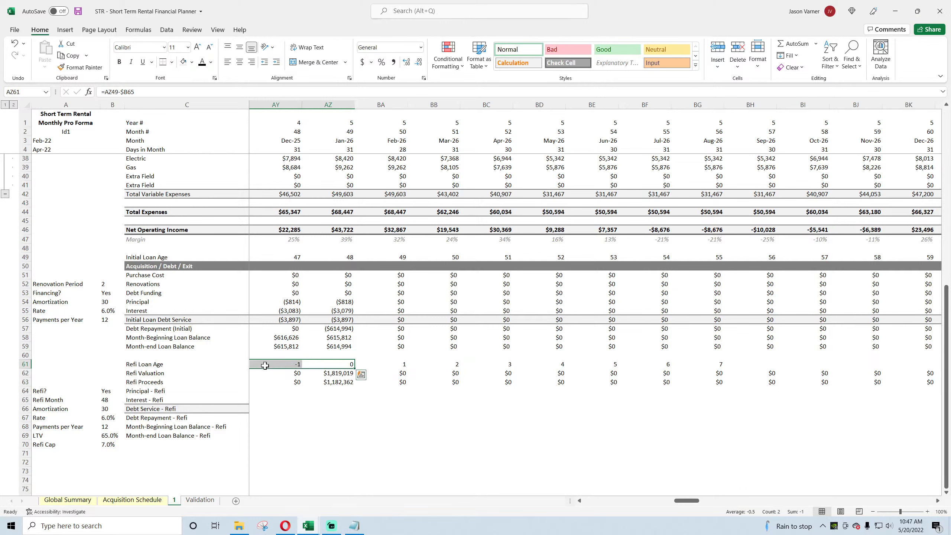
Examine the Refi Loan Age formulas in AZ61 and BA61 against the initial loan's Interest and Debt Repayment formulas in column AZ.
{"action": "left_click", "coordinate": [396, 364]}
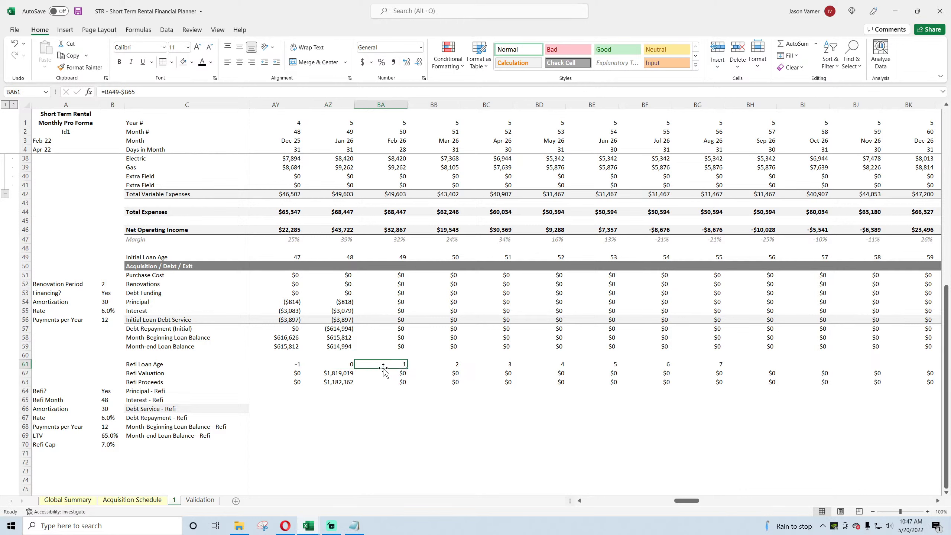
{"action": "left_click", "coordinate": [105, 92]}
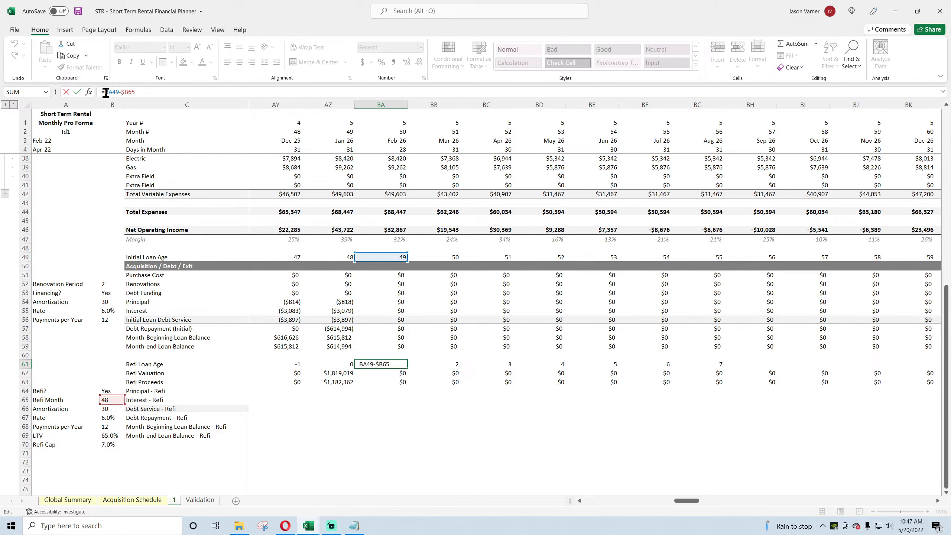
{"action": "key", "text": "Return"}
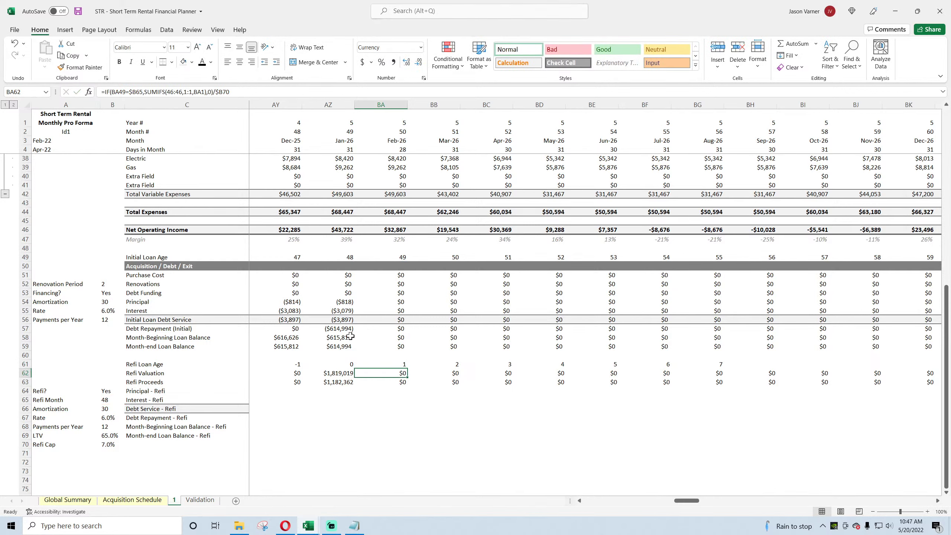
{"action": "left_click", "coordinate": [340, 311]}
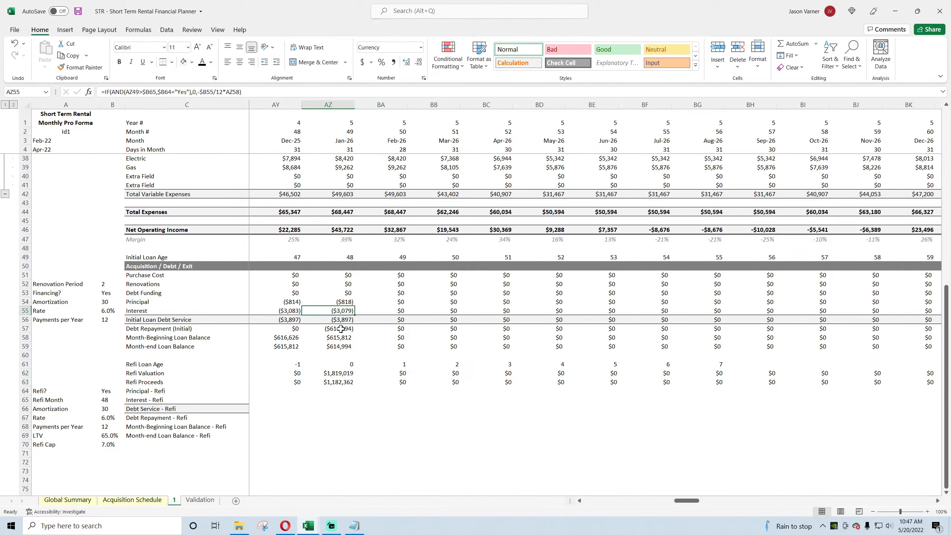
{"action": "left_click", "coordinate": [340, 329]}
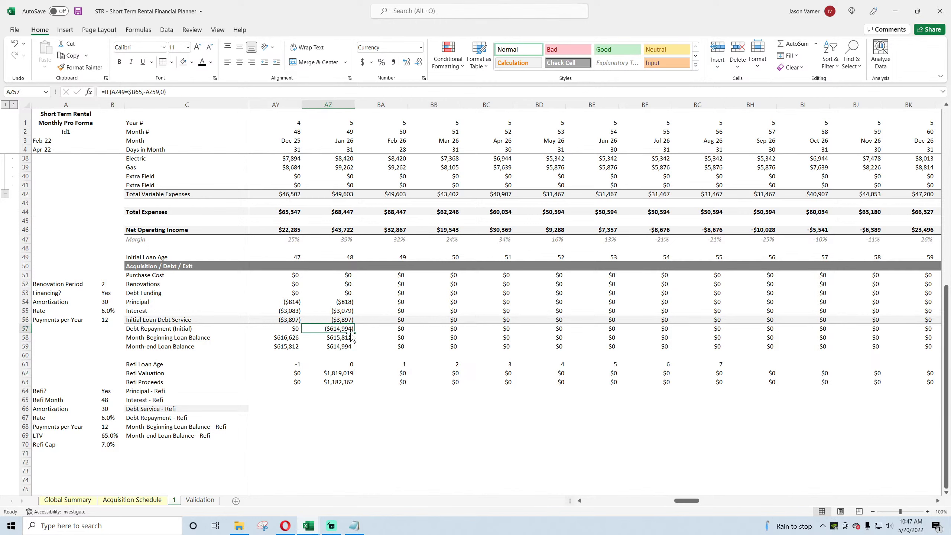
{"action": "left_click", "coordinate": [345, 311]}
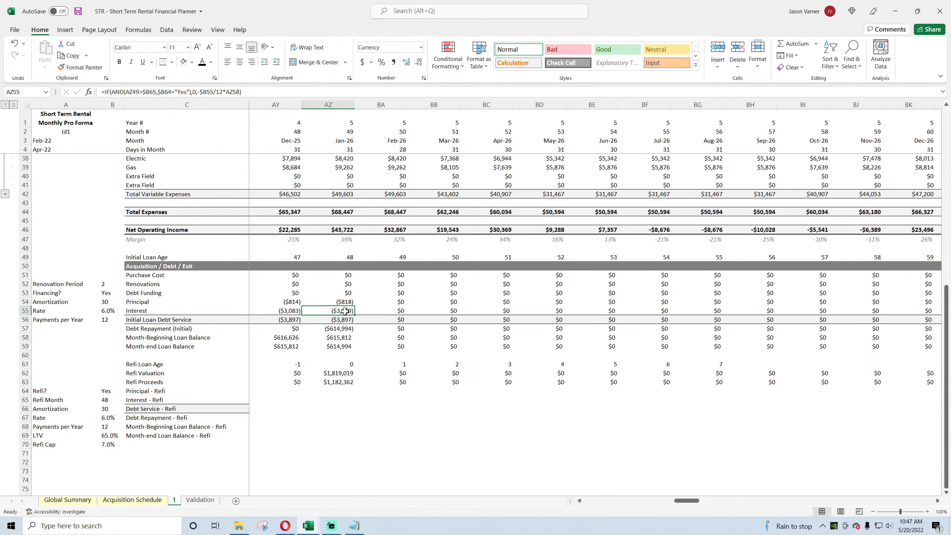
{"action": "left_click", "coordinate": [342, 364]}
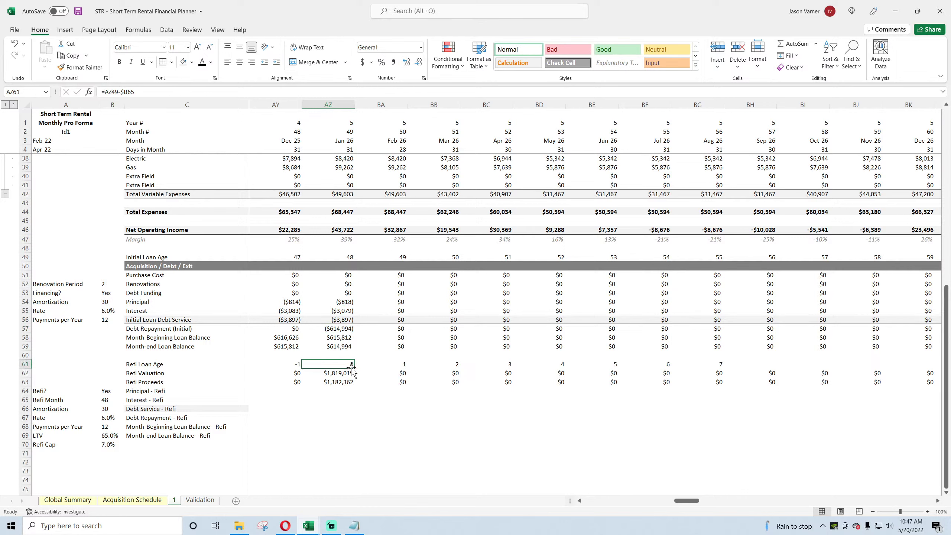
{"action": "left_click", "coordinate": [396, 364]}
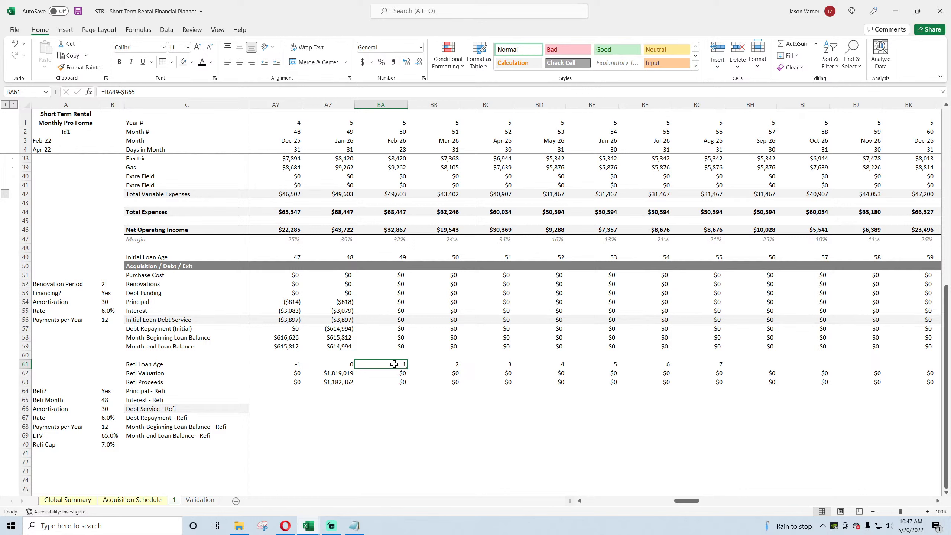
Change the refi month test from AZ49>$B65 to AZ49>=$B65 in the Principal and Interest formulas in AZ54 and AZ55.
{"action": "left_click", "coordinate": [341, 301]}
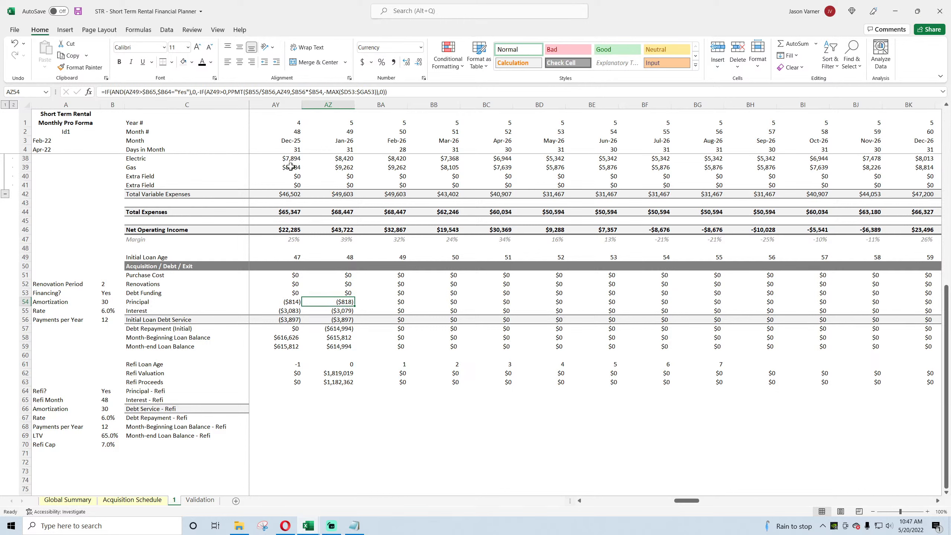
{"action": "left_click", "coordinate": [142, 91]}
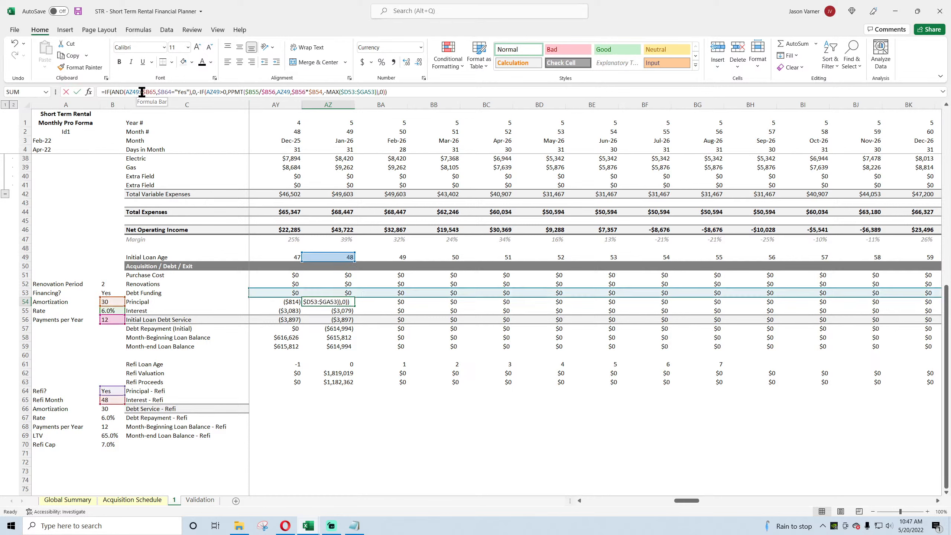
{"action": "type", "text": "="}
{"action": "key", "text": "Return"}
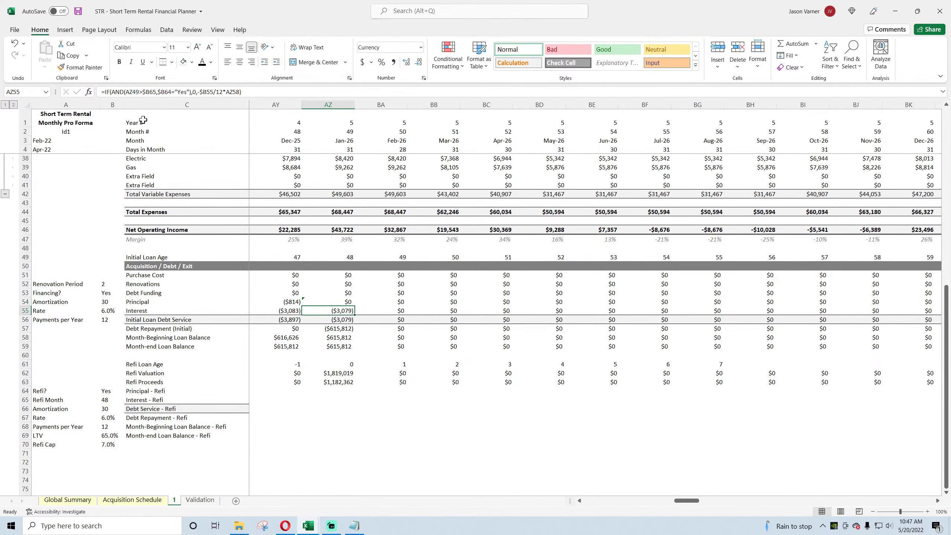
{"action": "left_click", "coordinate": [144, 92]}
{"action": "type", "text": "="}
{"action": "key", "text": "Return"}
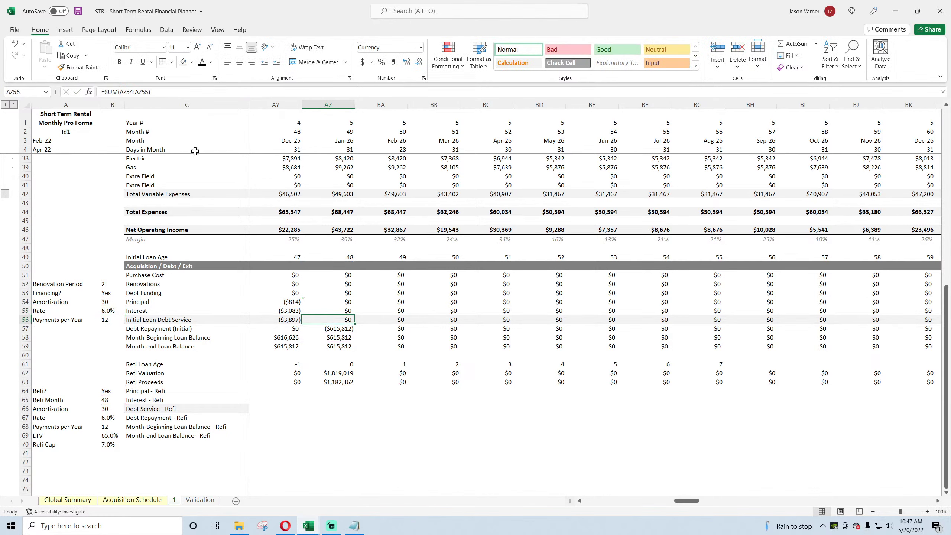
Fill the updated Principal and Interest formulas from AZ54:AZ55 across all months, from column D through column GA.
{"action": "left_click_drag", "start_coordinate": [343, 301], "coordinate": [345, 311]}
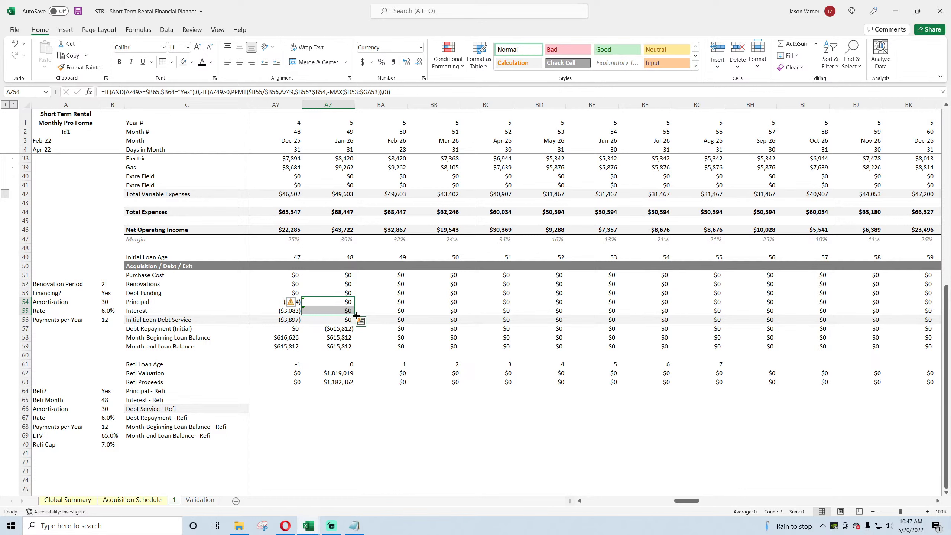
{"action": "left_click_drag", "start_coordinate": [356, 315], "coordinate": [355, 316]}
{"action": "left_click_drag", "start_coordinate": [356, 316], "coordinate": [460, 316]}
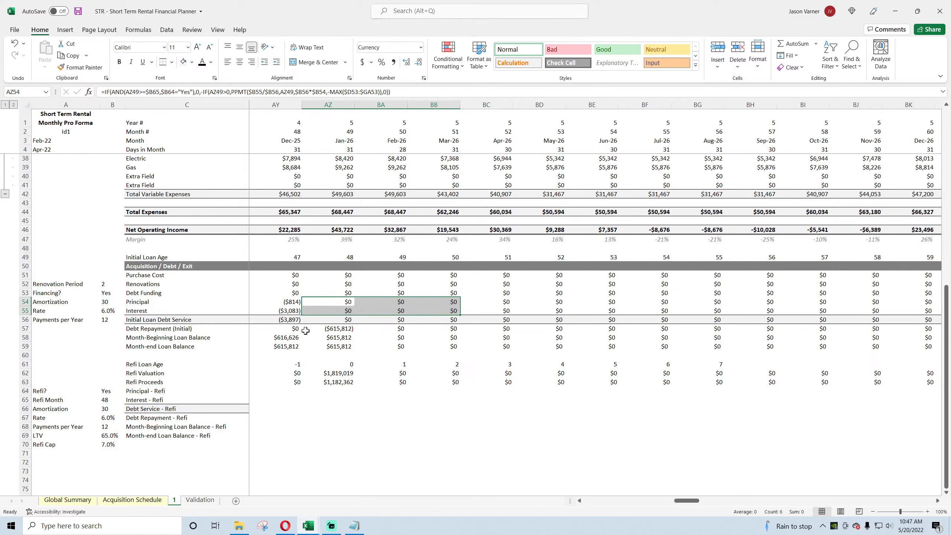
{"action": "left_click", "coordinate": [286, 348]}
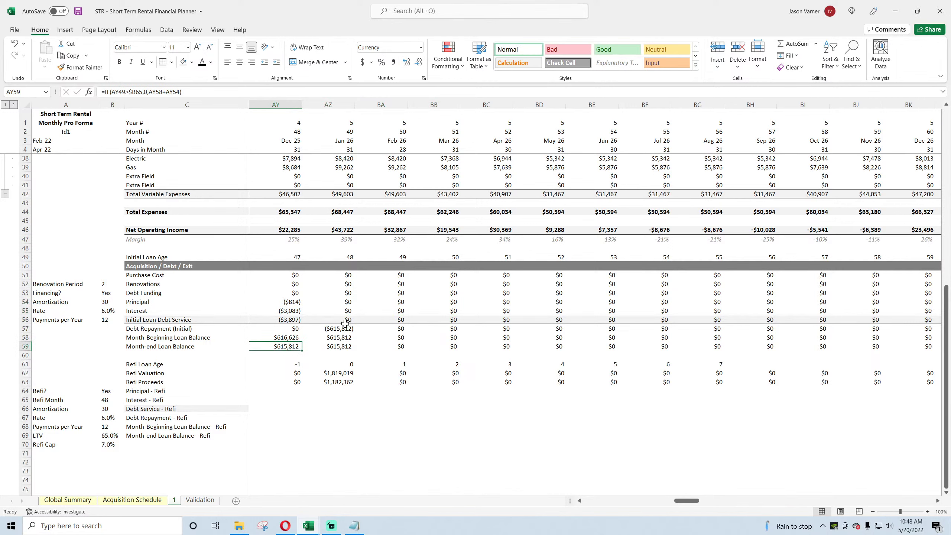
{"action": "left_click", "coordinate": [338, 374]}
{"action": "left_click", "coordinate": [341, 382]}
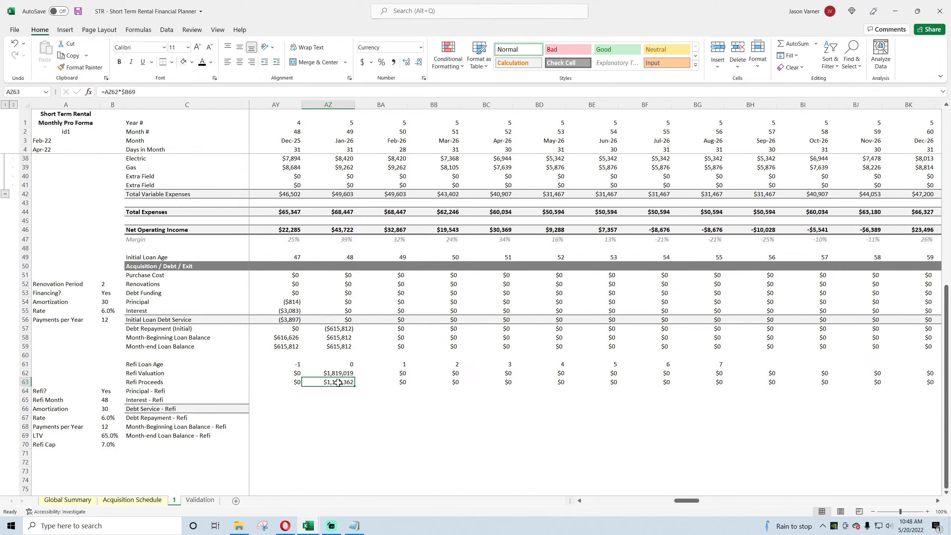
{"action": "left_click_drag", "start_coordinate": [338, 387], "coordinate": [338, 395]}
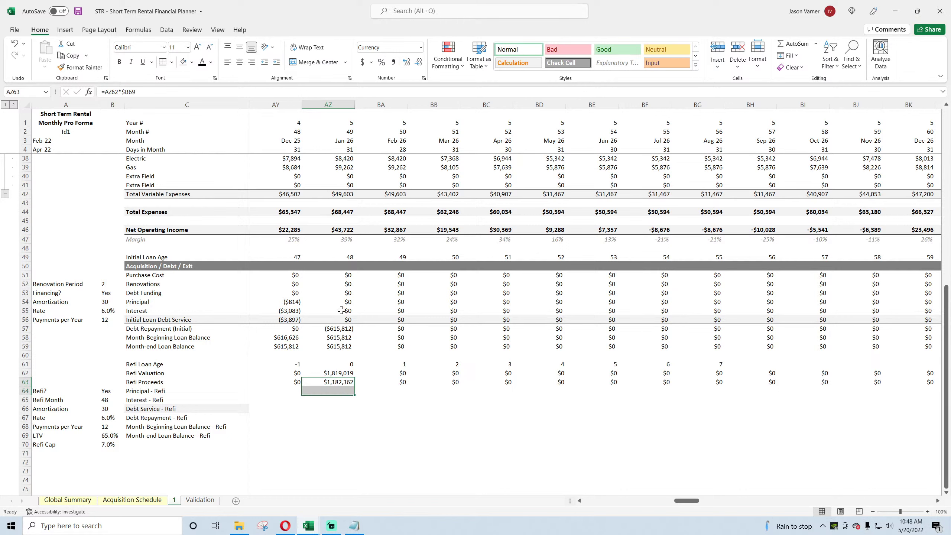
{"action": "left_click_drag", "start_coordinate": [341, 302], "coordinate": [886, 340]}
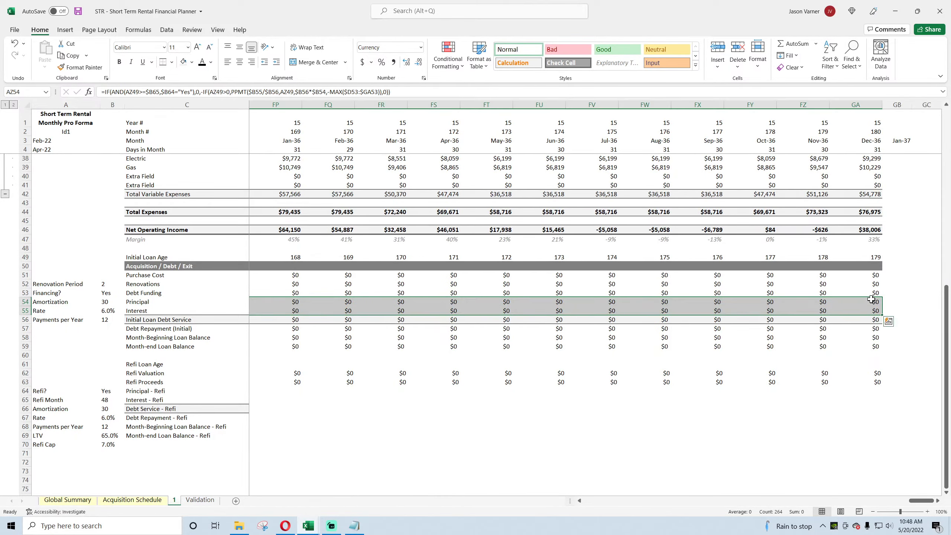
{"action": "left_click_drag", "start_coordinate": [872, 302], "coordinate": [264, 342]}
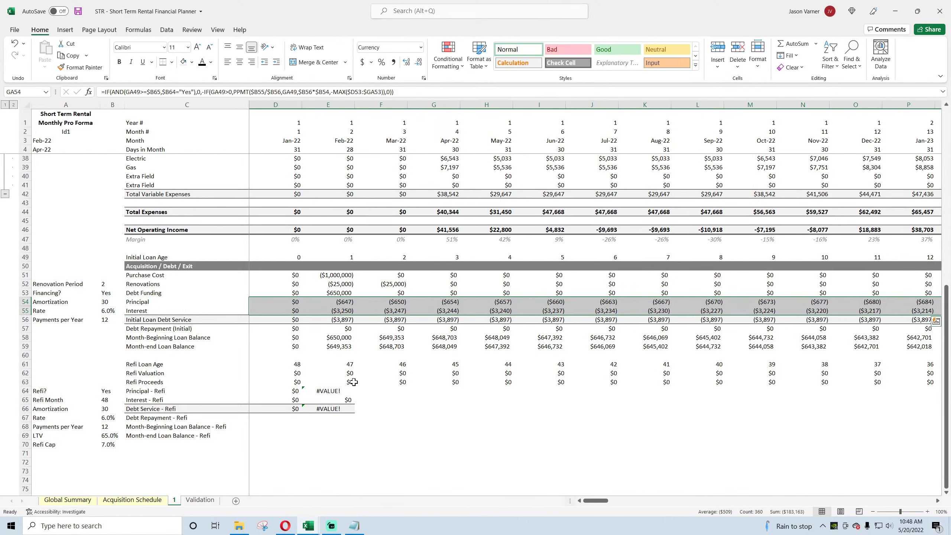
Examine the refi-month formulas in AZ57, AZ62 and AZ63, and the Refi Loan Age formula in AX61.
{"action": "left_click_drag", "start_coordinate": [601, 501], "coordinate": [678, 505]}
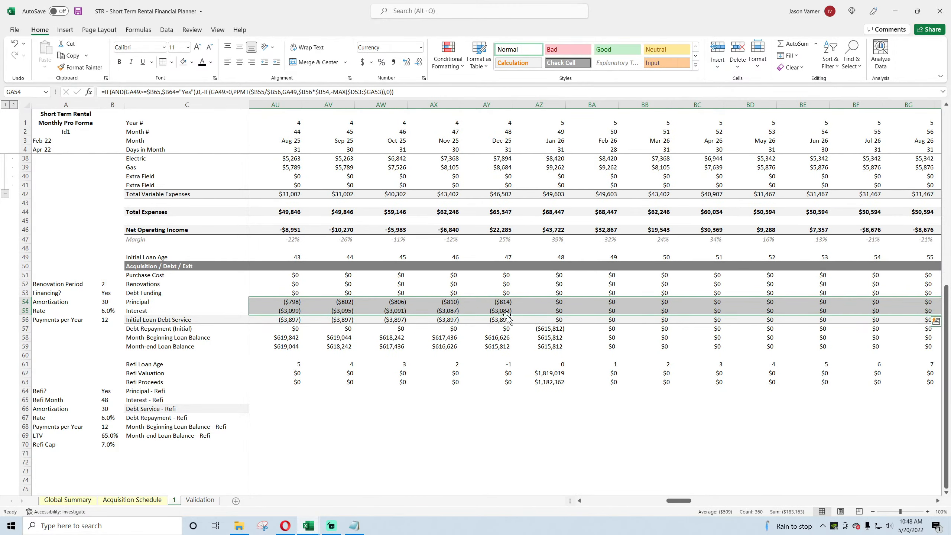
{"action": "left_click", "coordinate": [551, 329]}
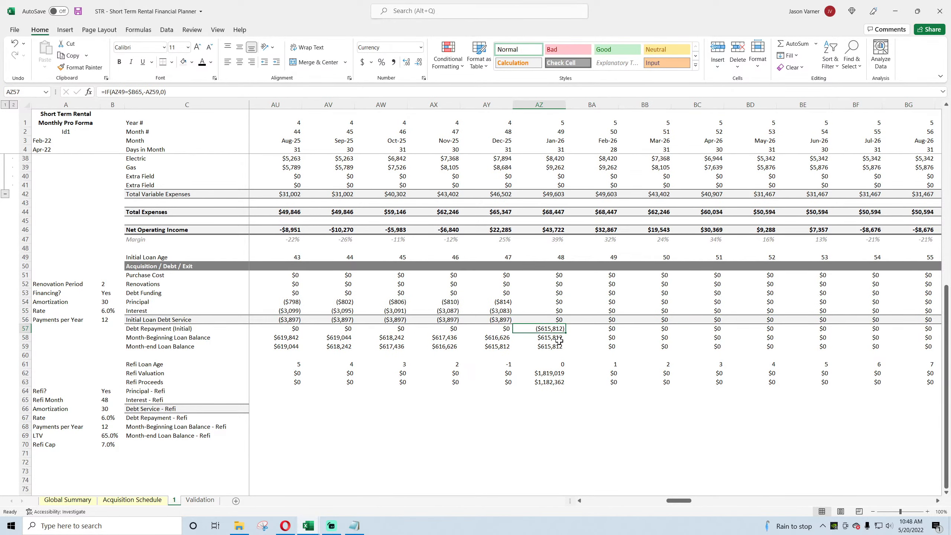
{"action": "left_click", "coordinate": [551, 373]}
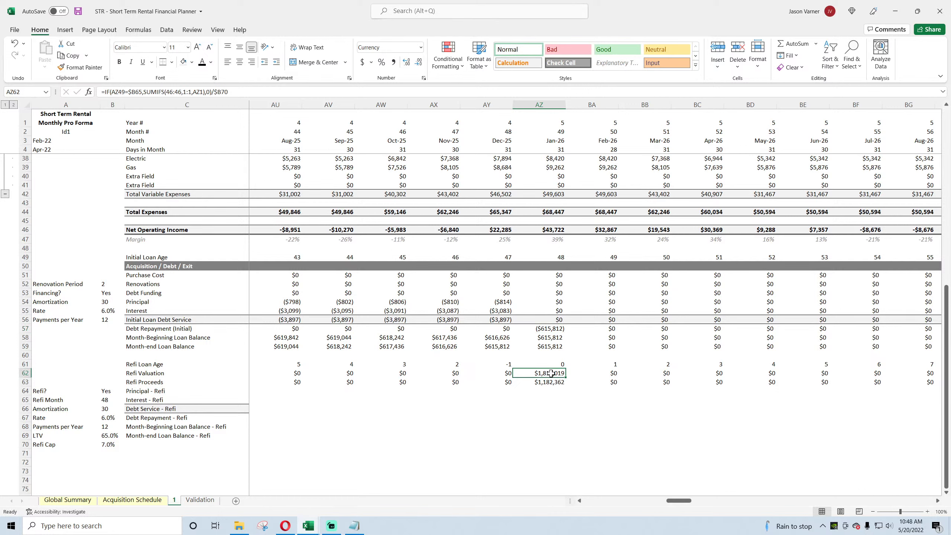
{"action": "left_click", "coordinate": [552, 382]}
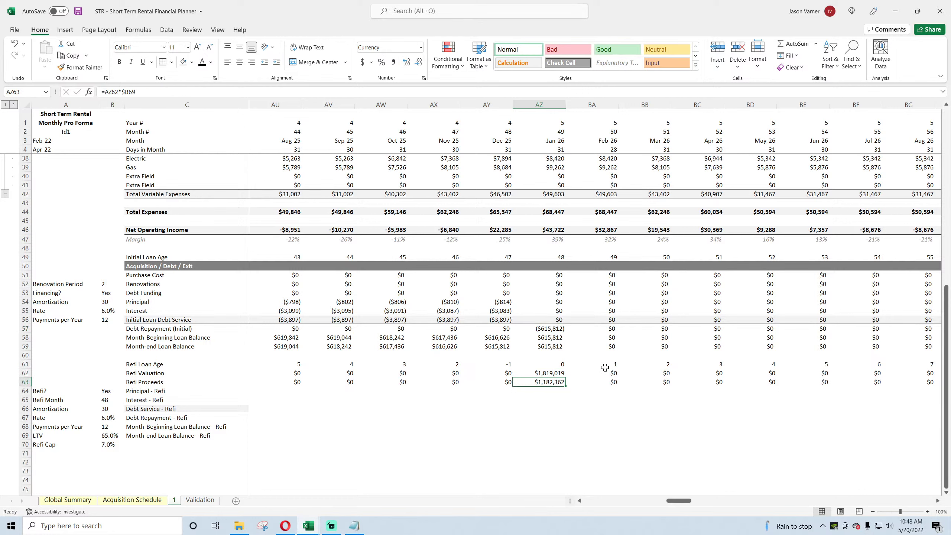
{"action": "double_click", "coordinate": [454, 364]}
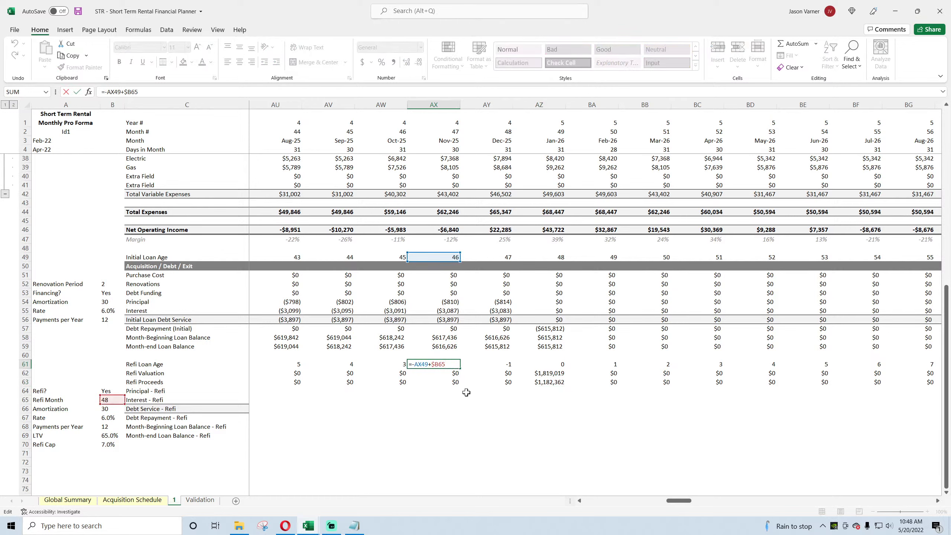
{"action": "key", "text": "Return"}
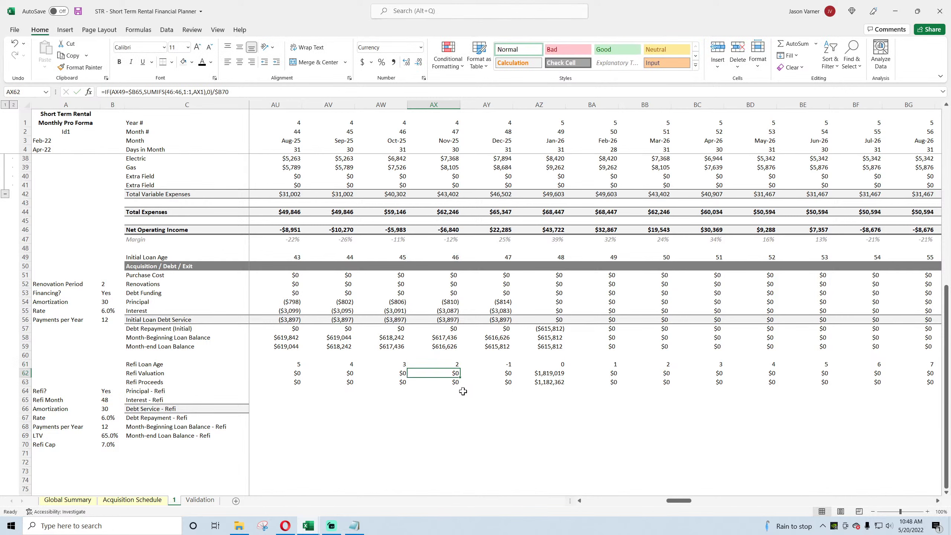
Fill the Refi Loan Age formula from BA61 back through AW61.
{"action": "left_click", "coordinate": [507, 364]}
{"action": "left_click", "coordinate": [602, 363]}
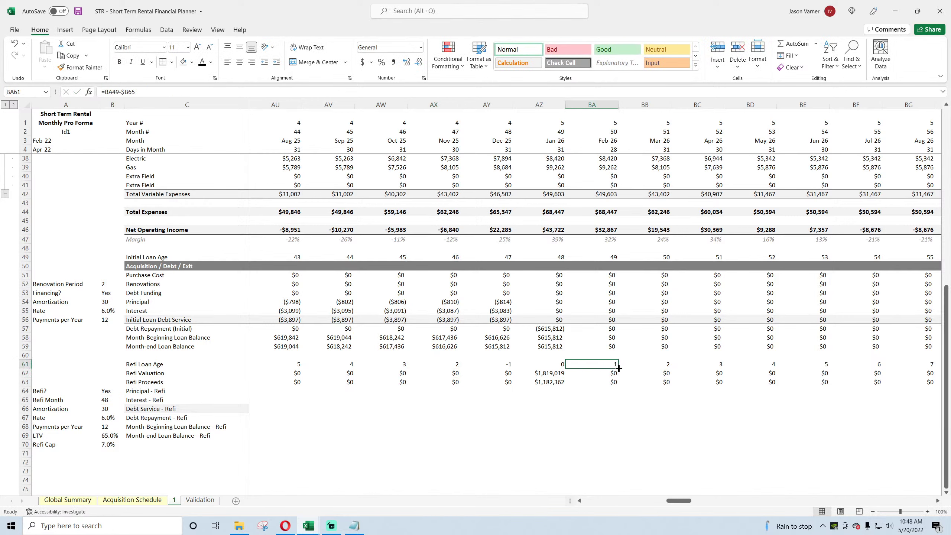
{"action": "left_click_drag", "start_coordinate": [617, 368], "coordinate": [377, 361]}
Change the Refi Loan Age formula in BA61 to =MAX(BA49-$B65,0).
{"action": "left_click", "coordinate": [594, 365]}
{"action": "left_click", "coordinate": [105, 91]}
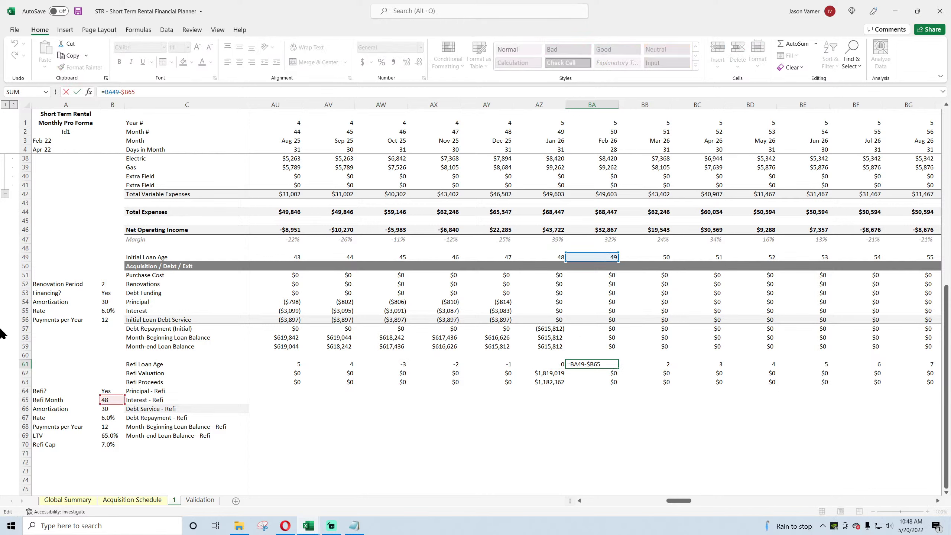
{"action": "type", "text": "max("}
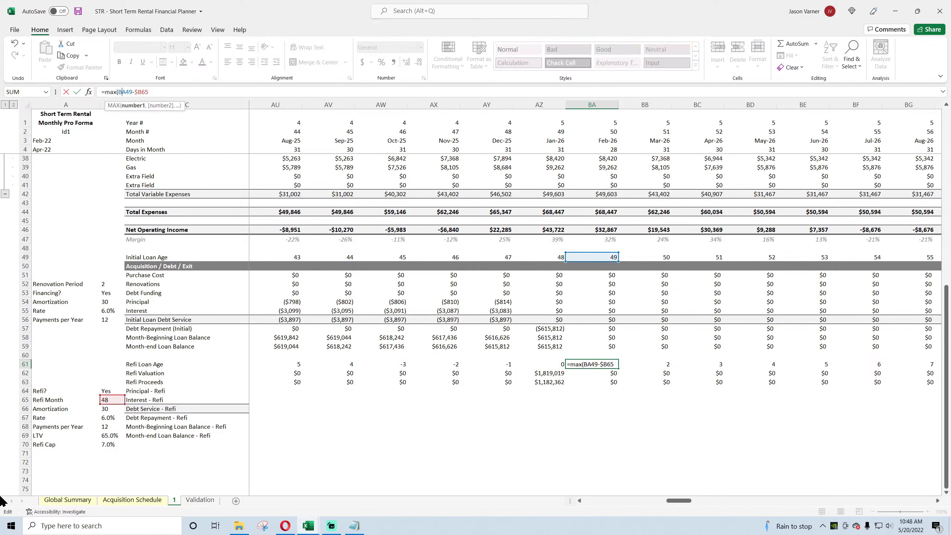
{"action": "type", "text": ")"}
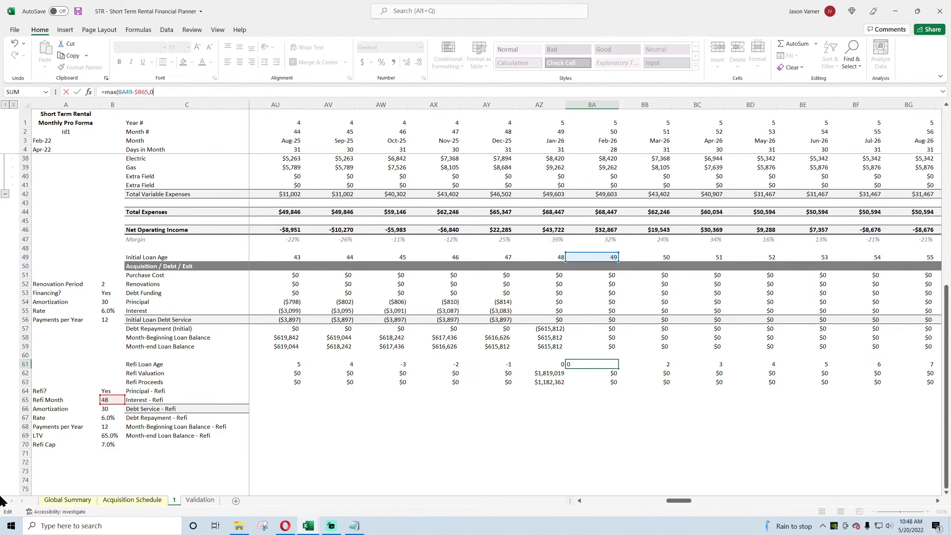
{"action": "key", "text": "Return"}
Fill the MAX-based Refi Loan Age formula from BA61 back to D61, and from D61 forward through BG61.
{"action": "left_click", "coordinate": [604, 365]}
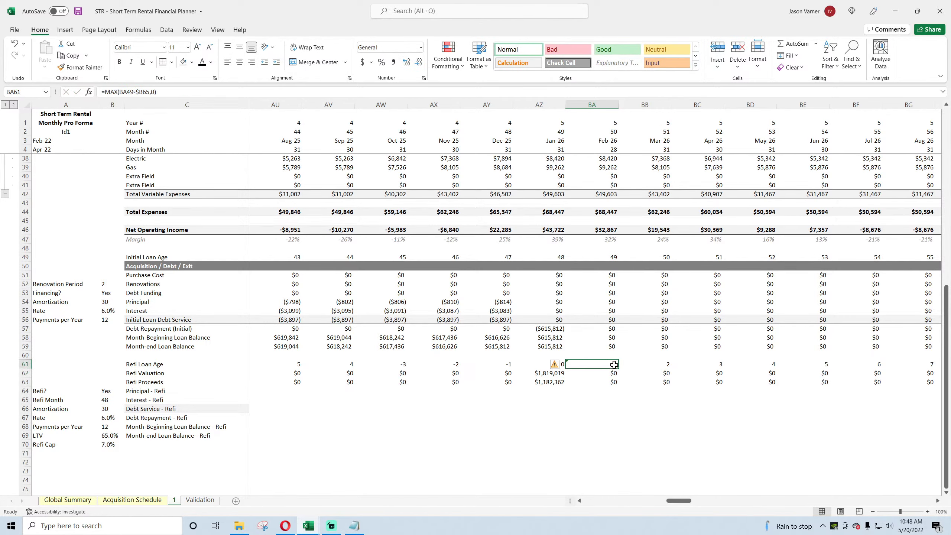
{"action": "left_click_drag", "start_coordinate": [617, 368], "coordinate": [285, 401]}
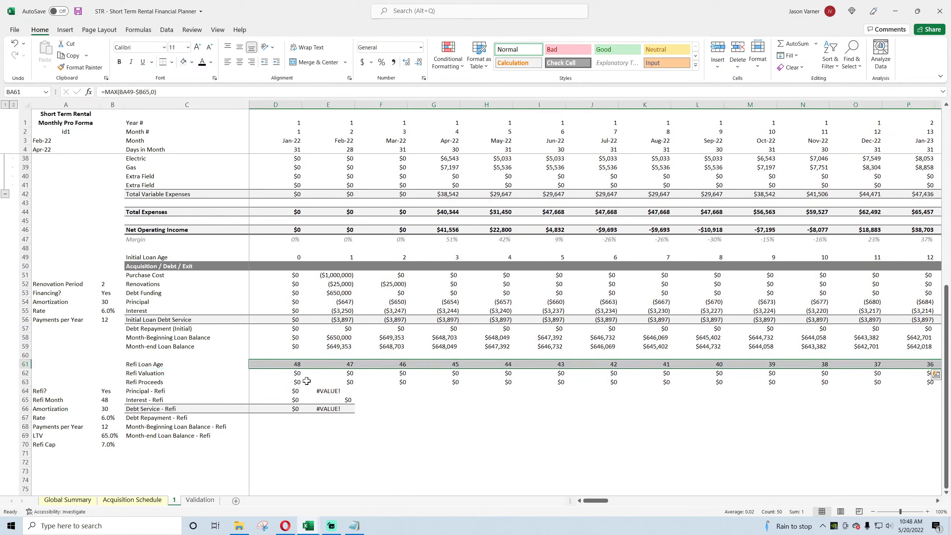
{"action": "left_click", "coordinate": [286, 364]}
{"action": "left_click_drag", "start_coordinate": [301, 368], "coordinate": [861, 372]}
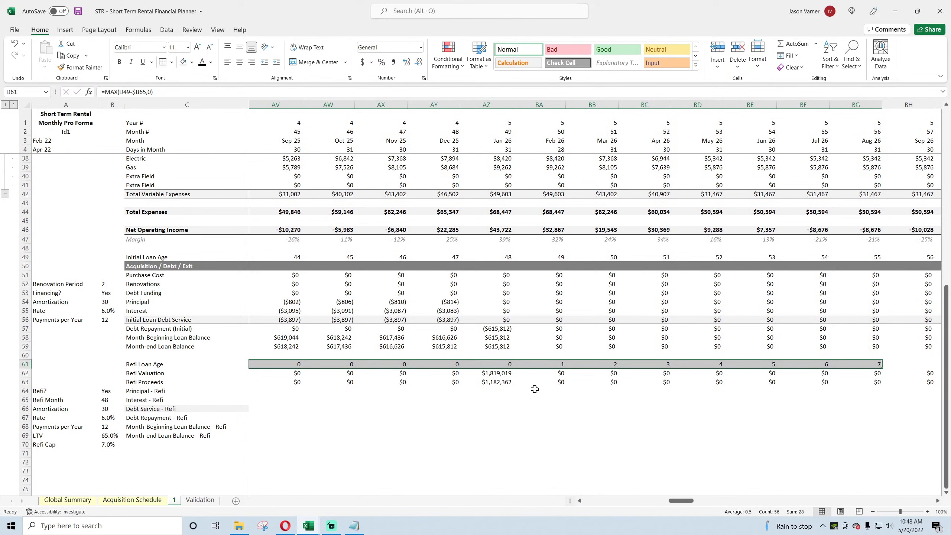
Examine the Debt Repayment, Month-Beginning and Month-end Loan Balance formulas in AZ57:AZ59.
{"action": "left_click", "coordinate": [500, 329]}
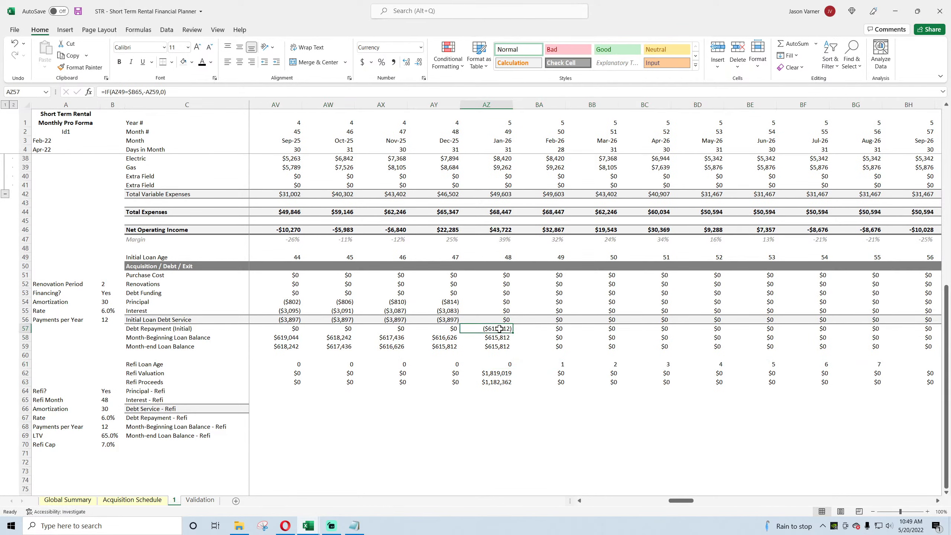
{"action": "left_click", "coordinate": [500, 337]}
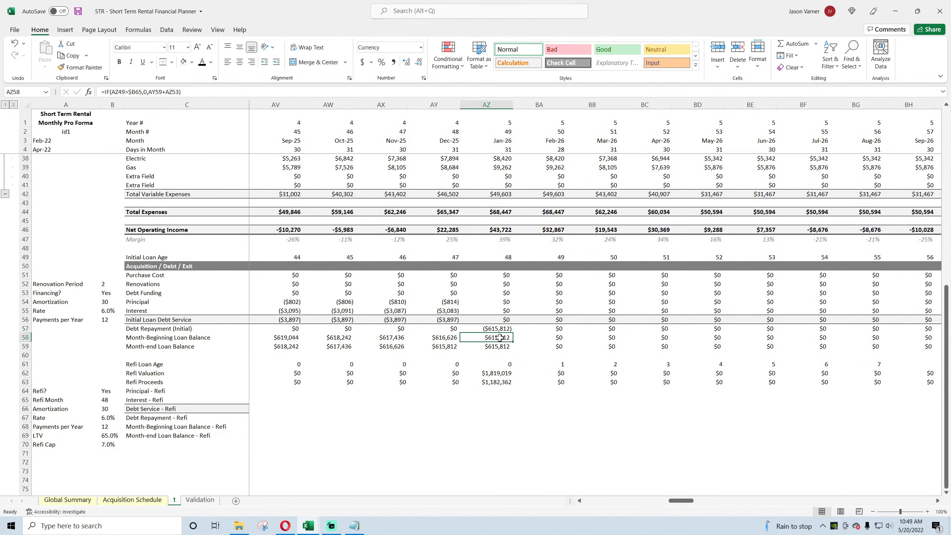
{"action": "left_click", "coordinate": [497, 348]}
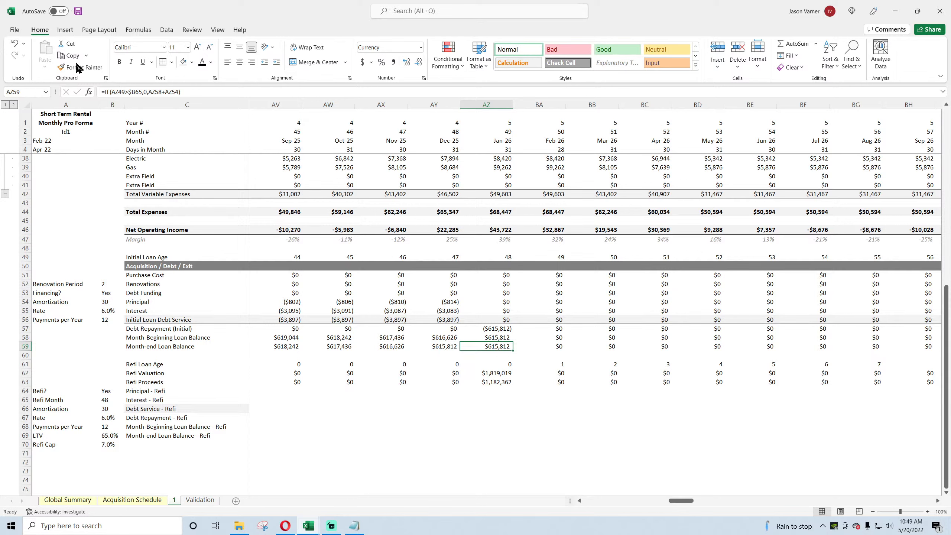
{"action": "double_click", "coordinate": [490, 348]}
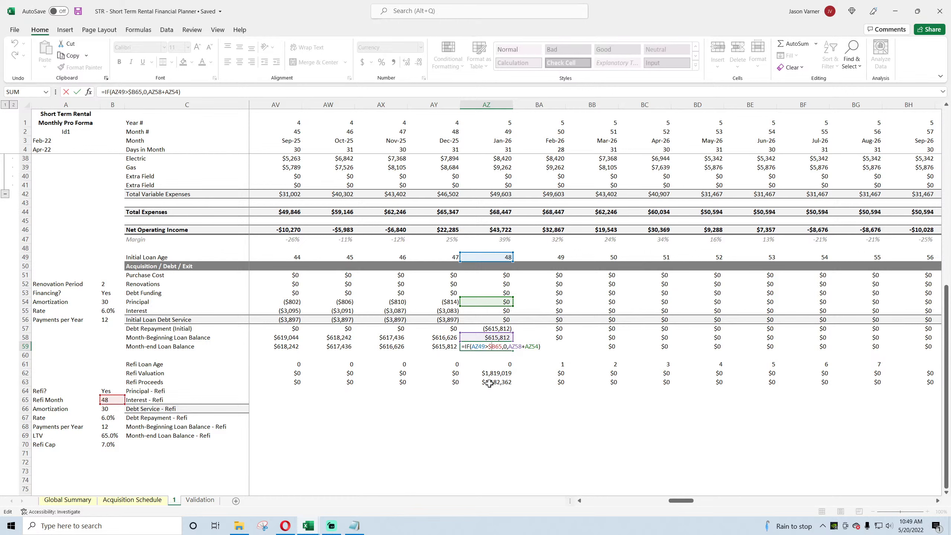
{"action": "key", "text": "Escape"}
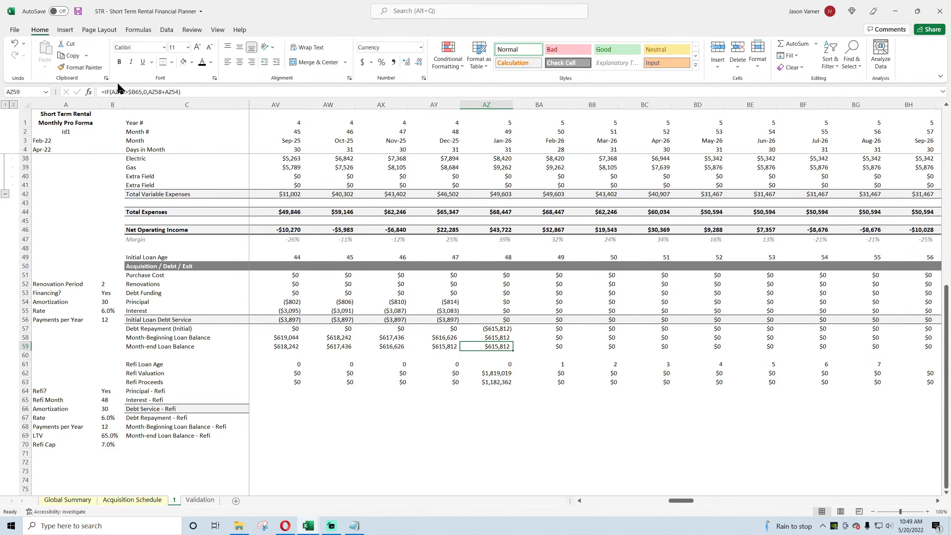
Try adding the AZ57 debt repayment to the Month-end Loan Balance formula in AZ59, and undo the change.
{"action": "left_click", "coordinate": [181, 92]}
{"action": "type", "text": "-"}
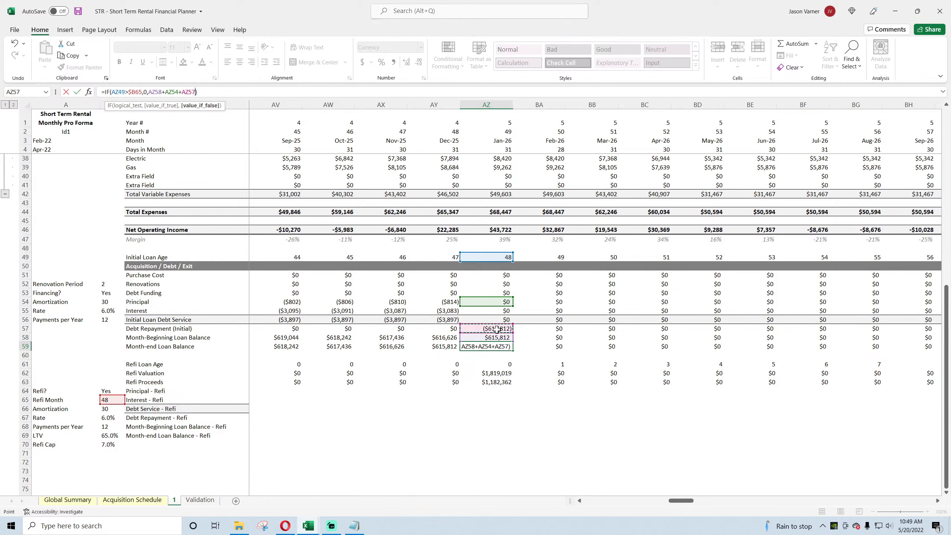
{"action": "key", "text": "Return"}
{"action": "left_click", "coordinate": [459, 289]}
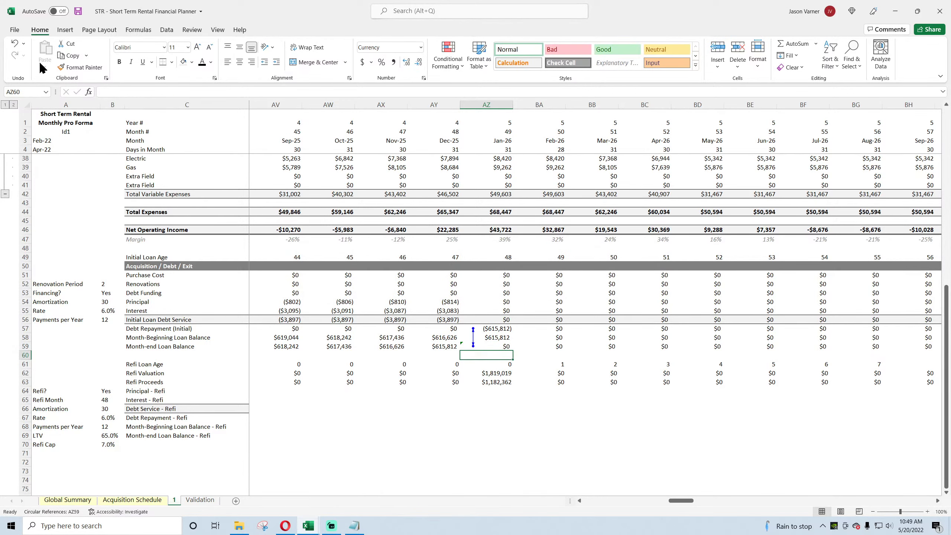
{"action": "left_click", "coordinate": [14, 43]}
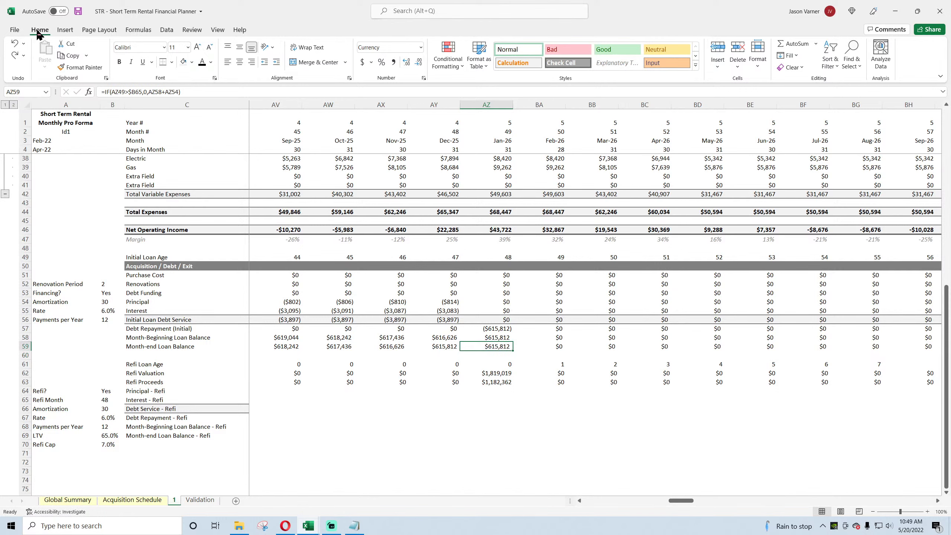
Save the workbook and prefix the Month-end Loan Balance formula in AZ59 with an outer IF(AZ49=B65,0, test.
{"action": "left_click", "coordinate": [77, 11]}
{"action": "left_click", "coordinate": [104, 92]}
{"action": "type", "text": "if("}
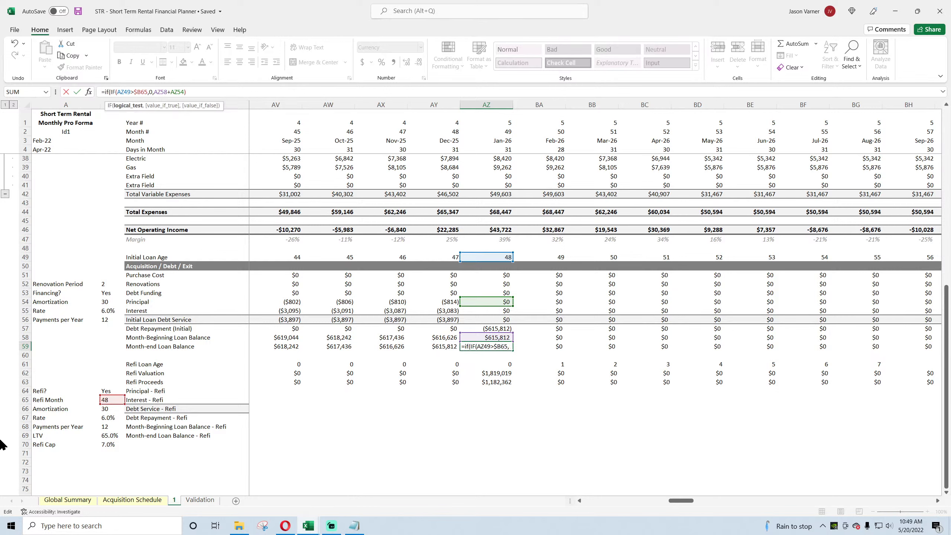
{"action": "left_click", "coordinate": [499, 257]}
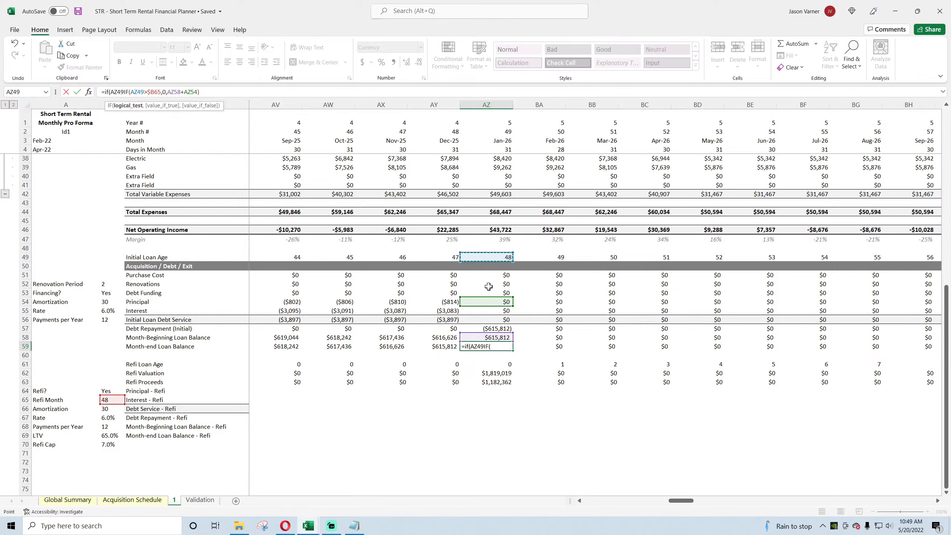
{"action": "type", "text": "="}
{"action": "left_click", "coordinate": [108, 399]}
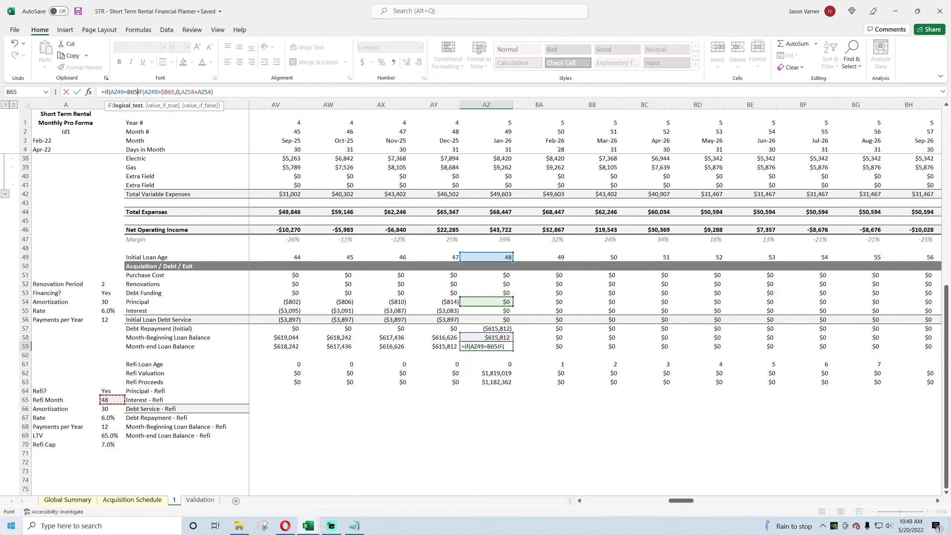
{"action": "type", "text": ",0,"}
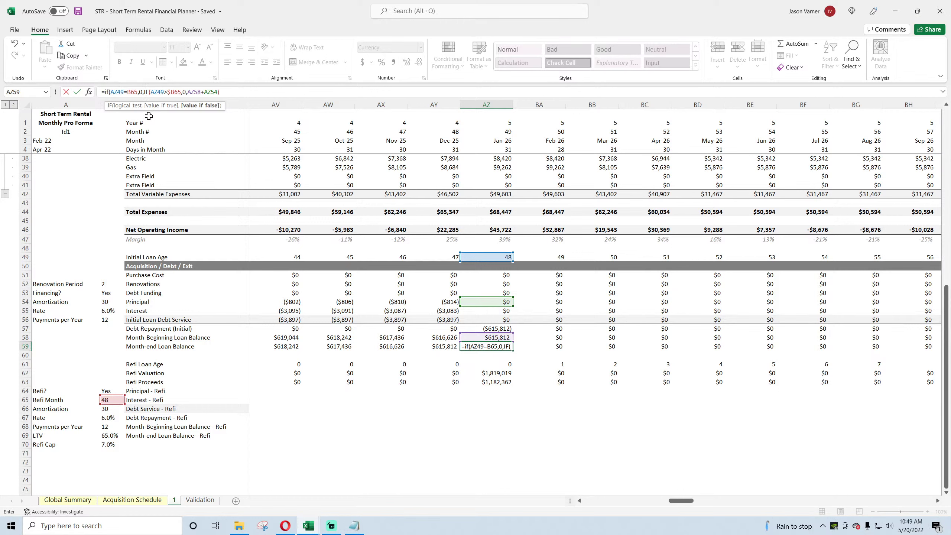
Expand the outer test in AZ59 to AND(B64="Yes",AZ49=B65) and commit the Month-end Loan Balance formula.
{"action": "left_click", "coordinate": [110, 91]}
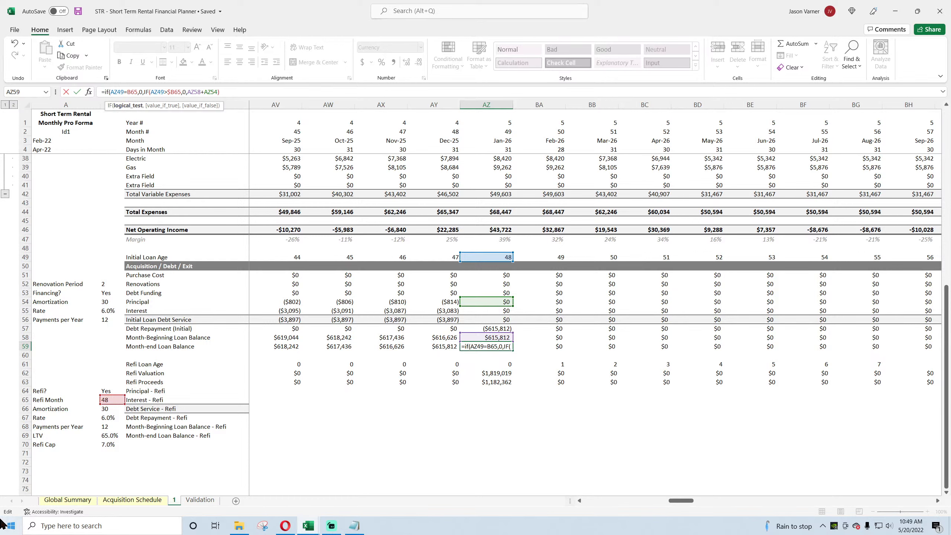
{"action": "type", "text": "and("}
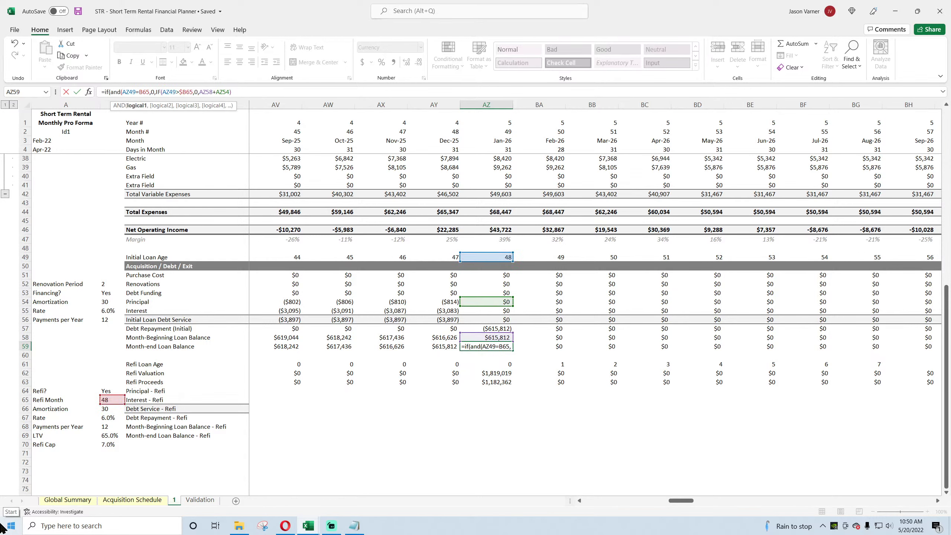
{"action": "left_click", "coordinate": [110, 390]}
{"action": "type", "text": "="}
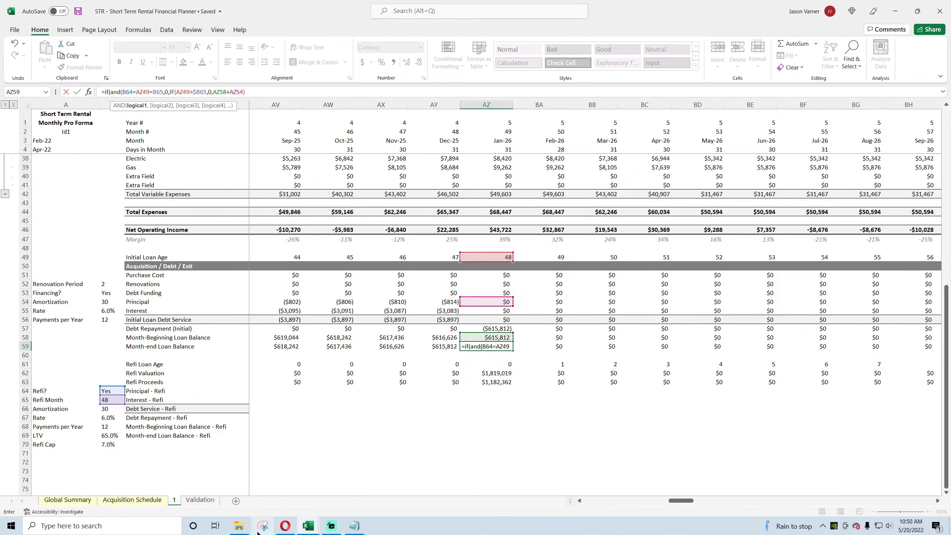
{"action": "type", "text": "\"Yes\""}
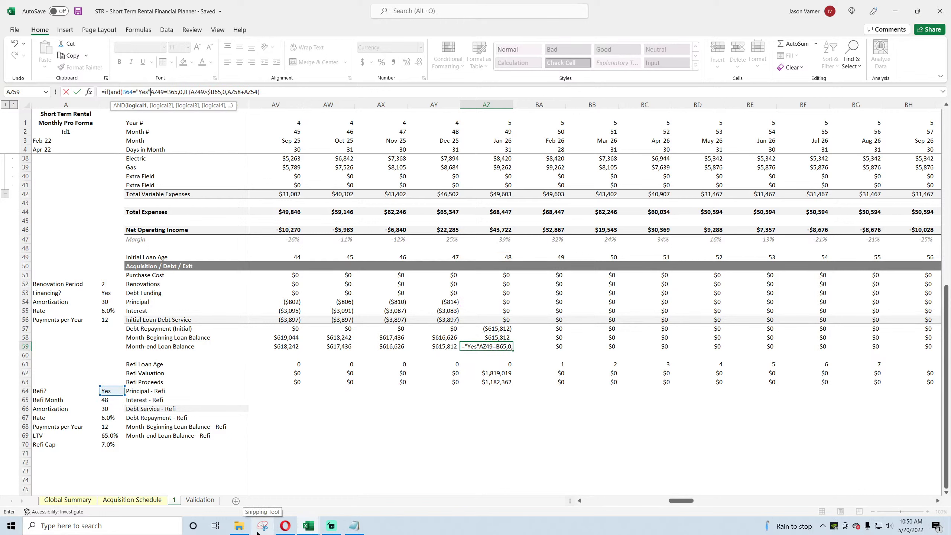
{"action": "type", "text": ","}
{"action": "key", "text": "Right"}
{"action": "key", "text": "Right"}
{"action": "key", "text": "Right"}
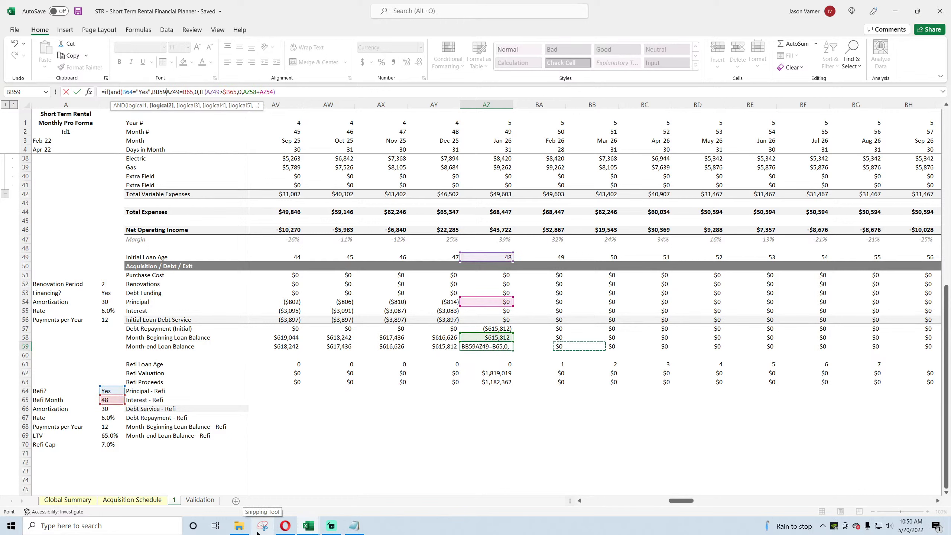
{"action": "key", "text": "BackSpace"}
{"action": "key", "text": "BackSpace"}
{"action": "key", "text": "BackSpace"}
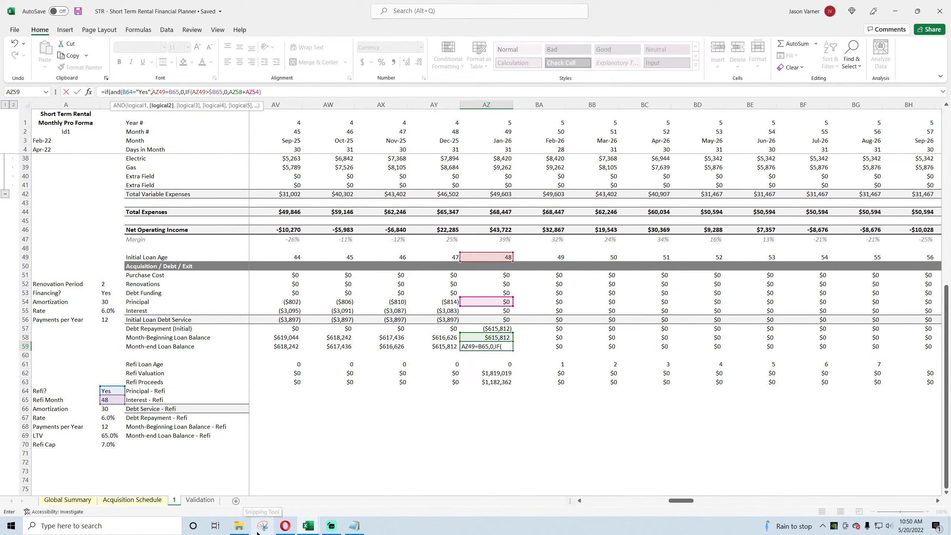
{"action": "left_click", "coordinate": [180, 92]}
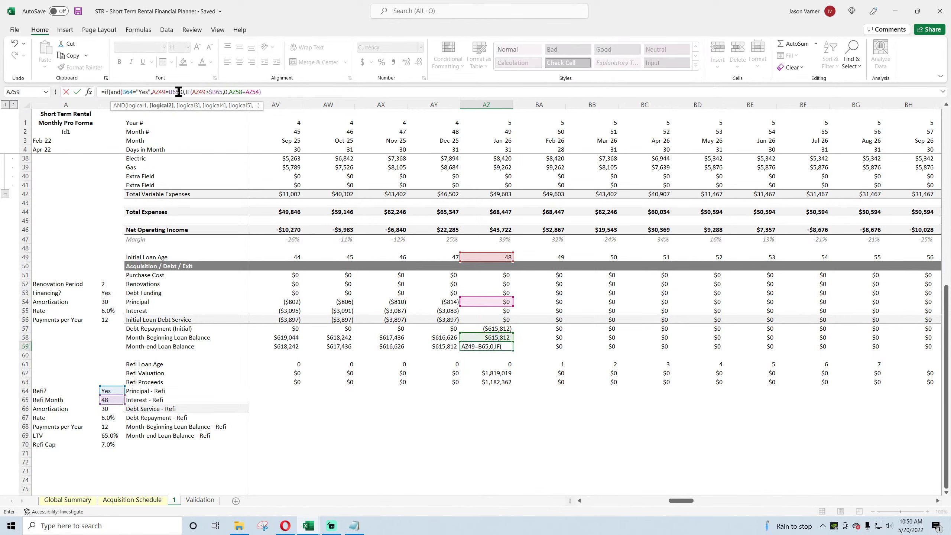
{"action": "type", "text": ")"}
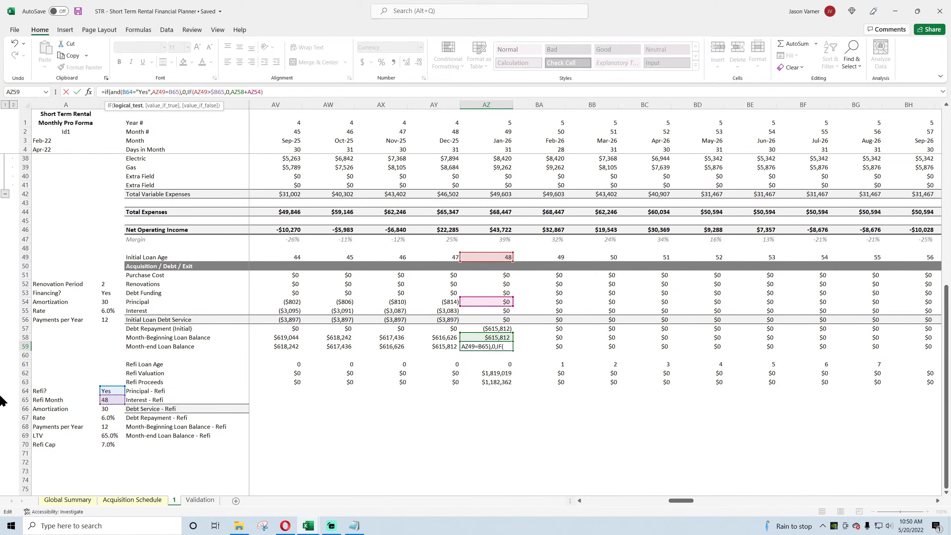
{"action": "key", "text": "Return"}
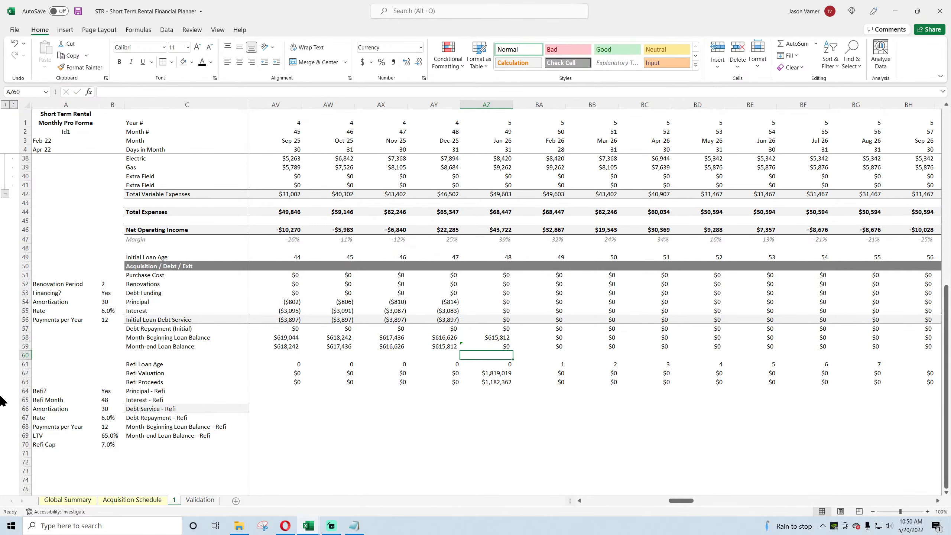
{"action": "left_click", "coordinate": [504, 345]}
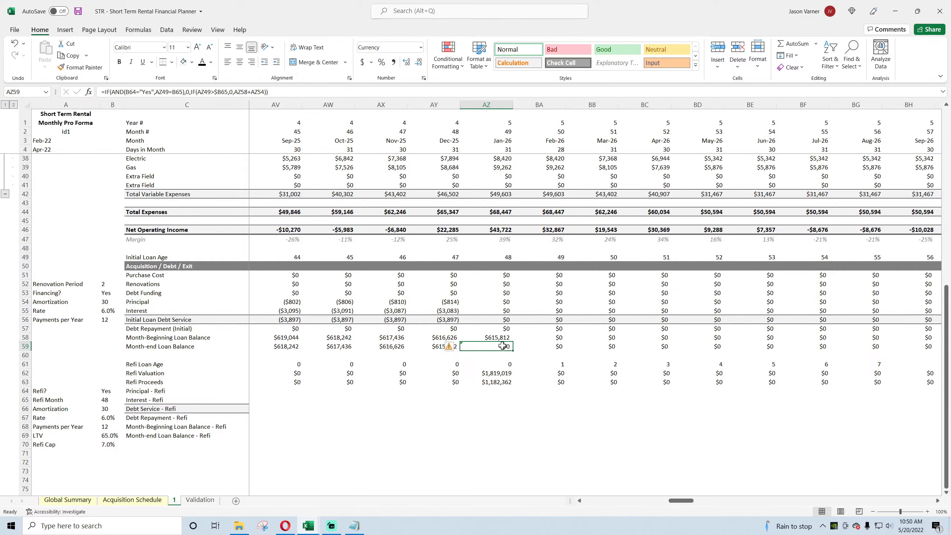
Fill the Month-end Loan Balance formula from AZ59 across row 59 to the final month in column GA.
{"action": "left_click", "coordinate": [500, 338]}
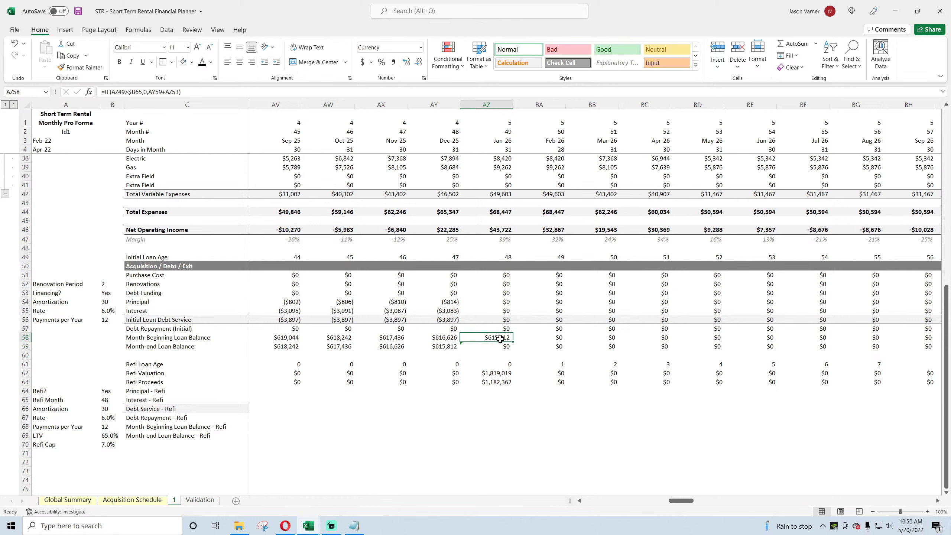
{"action": "left_click_drag", "start_coordinate": [445, 302], "coordinate": [438, 342]}
{"action": "left_click_drag", "start_coordinate": [444, 304], "coordinate": [442, 312]}
{"action": "left_click", "coordinate": [506, 347]}
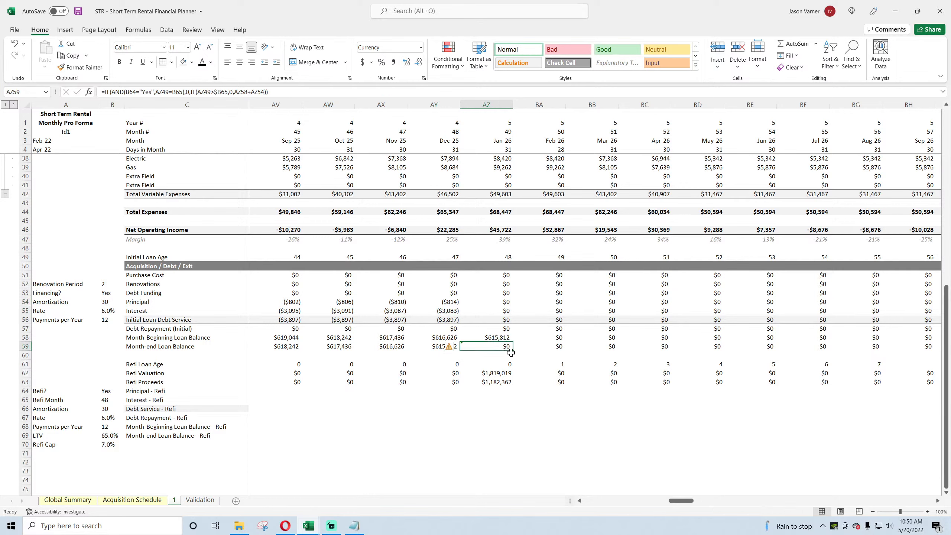
{"action": "left_click_drag", "start_coordinate": [514, 347], "coordinate": [949, 372]}
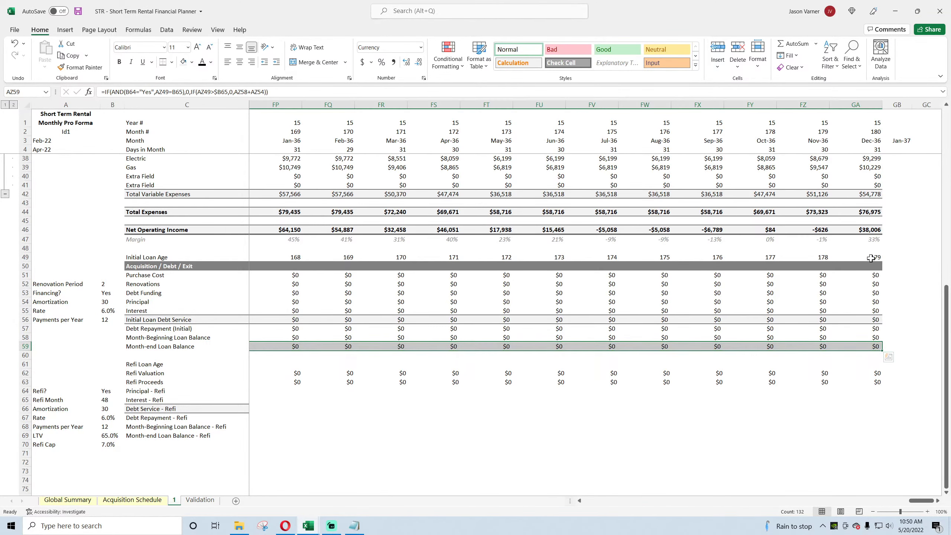
Try filling the GA51:GA63 formulas back across the earlier months to column E, and undo the fill.
{"action": "left_click_drag", "start_coordinate": [870, 258], "coordinate": [878, 318]}
{"action": "left_click", "coordinate": [870, 274]}
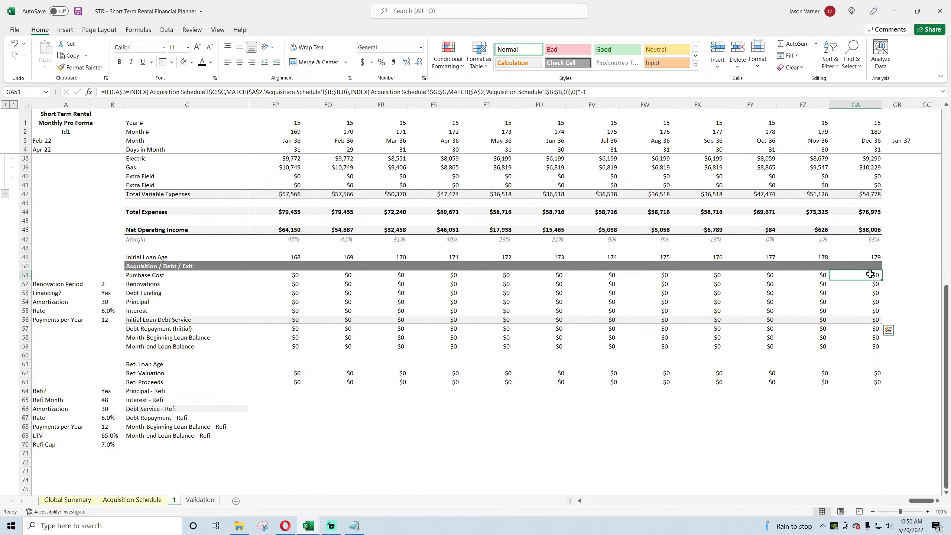
{"action": "left_click_drag", "start_coordinate": [870, 274], "coordinate": [305, 391]}
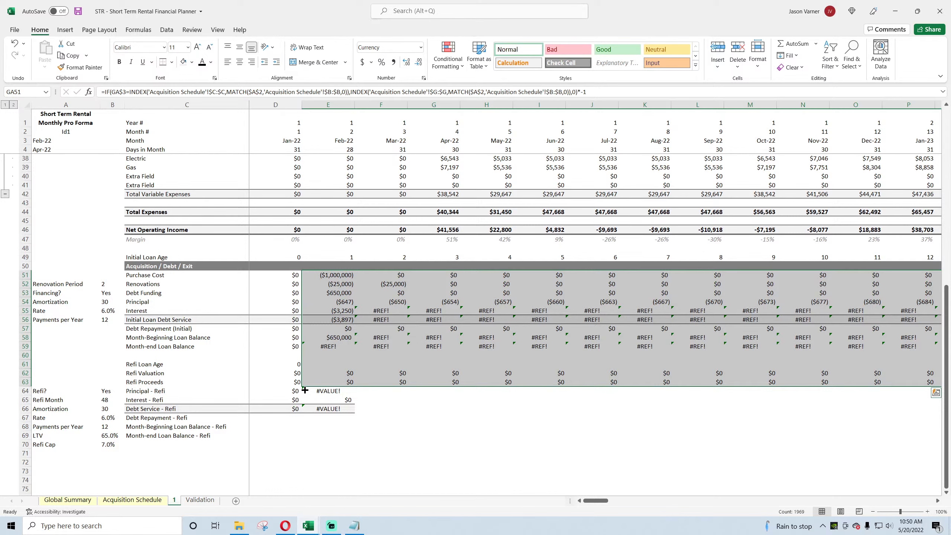
{"action": "left_click", "coordinate": [14, 43]}
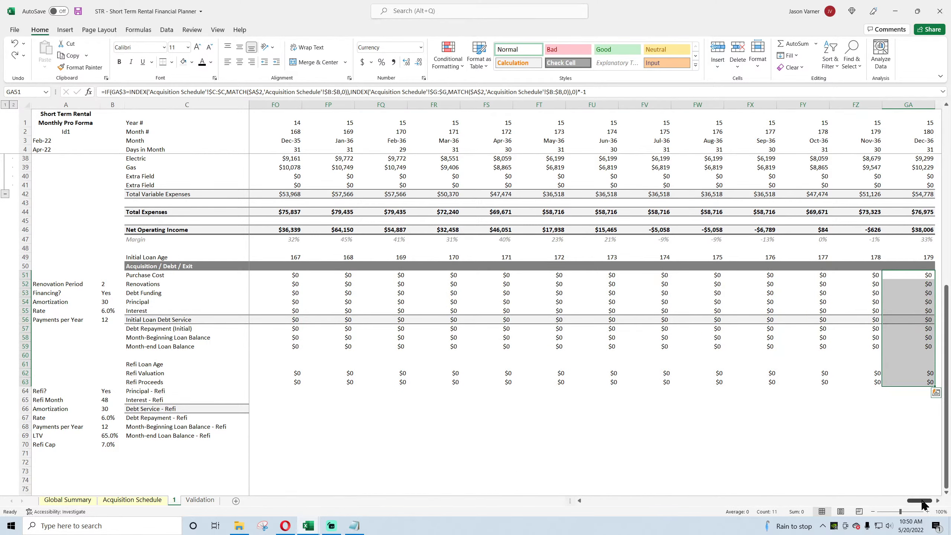
Anchor the refi month reference as $B65 in the AND test of AZ59 and fill the formula across to BE59.
{"action": "left_click_drag", "start_coordinate": [921, 504], "coordinate": [681, 506]}
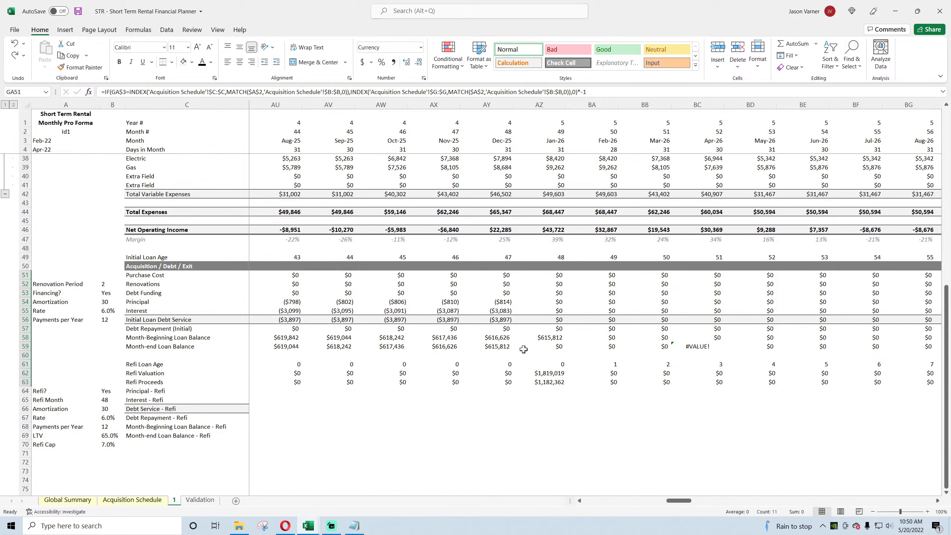
{"action": "left_click", "coordinate": [552, 347]}
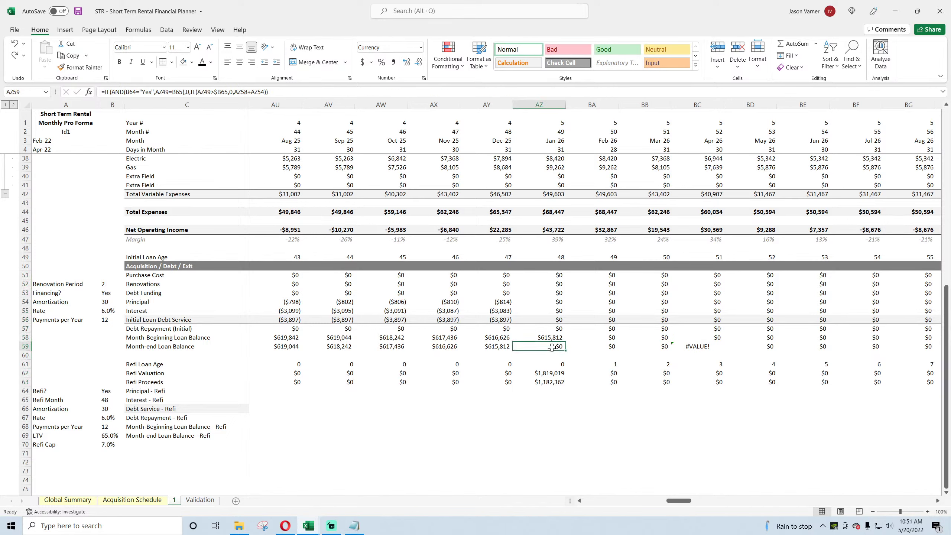
{"action": "left_click", "coordinate": [169, 92]}
{"action": "type", "text": "$"}
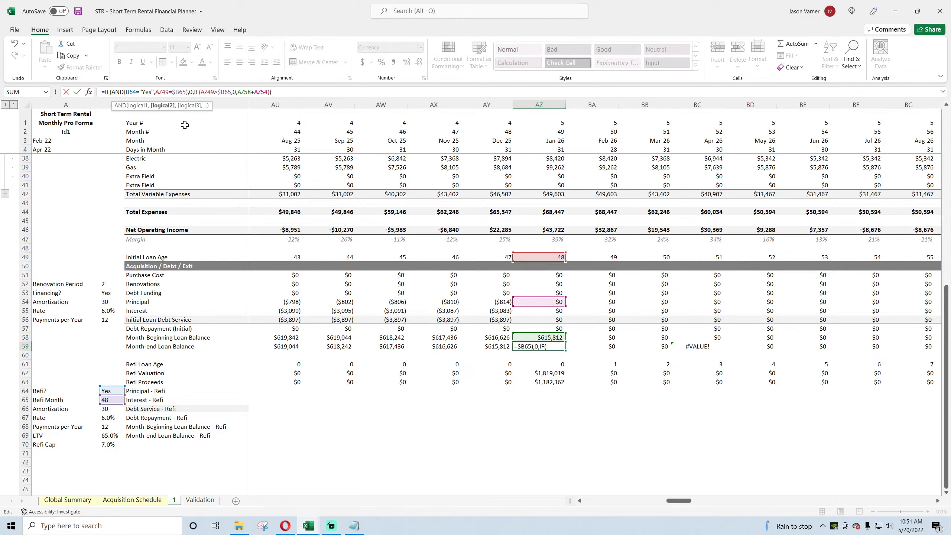
{"action": "key", "text": "Return"}
{"action": "left_click", "coordinate": [551, 348]}
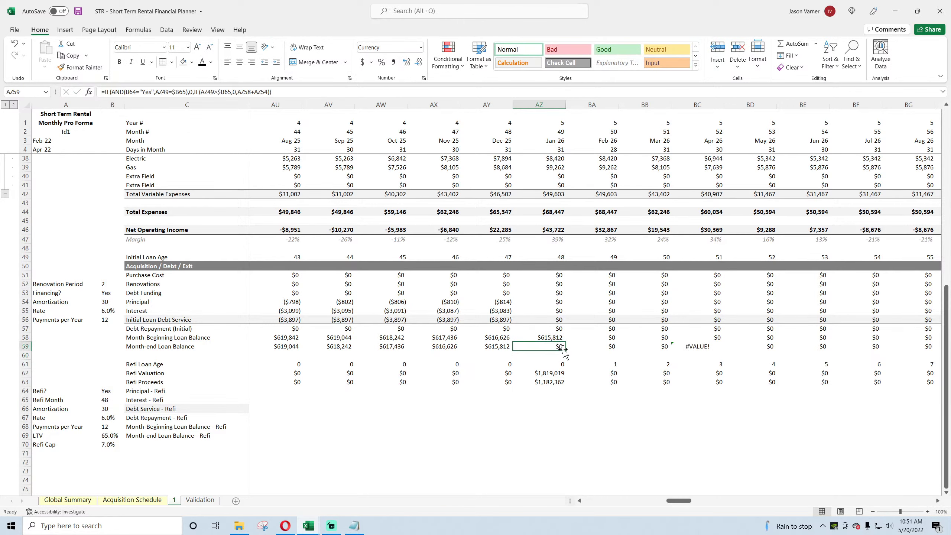
{"action": "left_click_drag", "start_coordinate": [566, 350], "coordinate": [848, 349]}
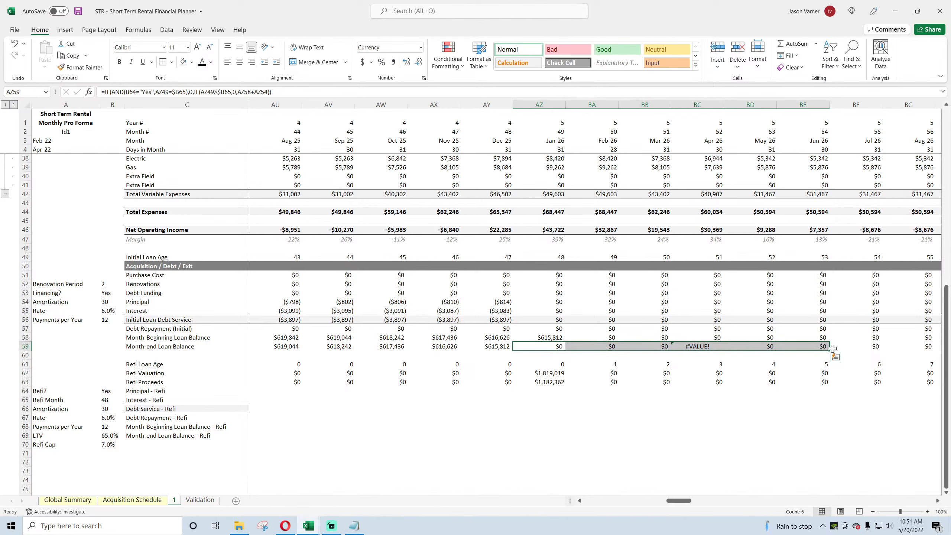
Anchor the Refi? reference as $B64 in the AND test of AZ59 and refill the formula across to BE59.
{"action": "left_click", "coordinate": [533, 346]}
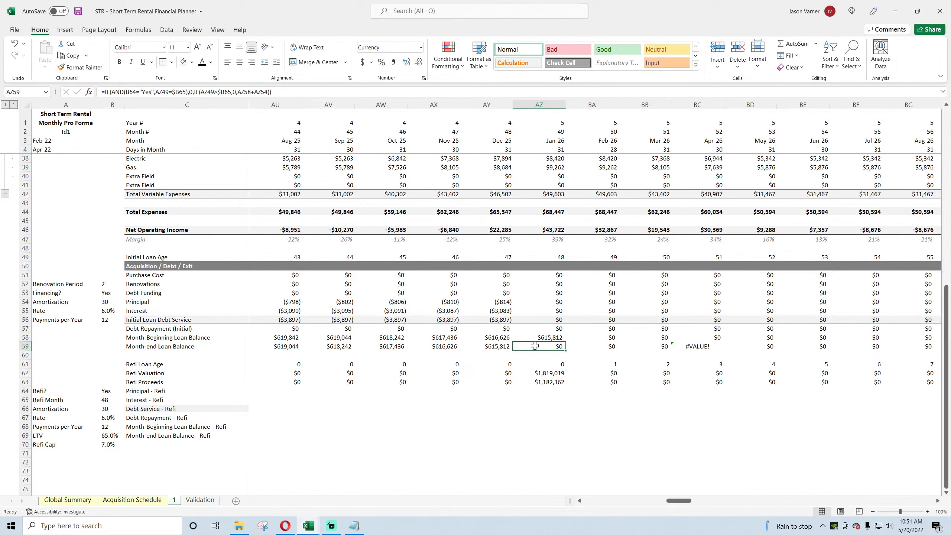
{"action": "left_click", "coordinate": [126, 91]}
{"action": "type", "text": "$"}
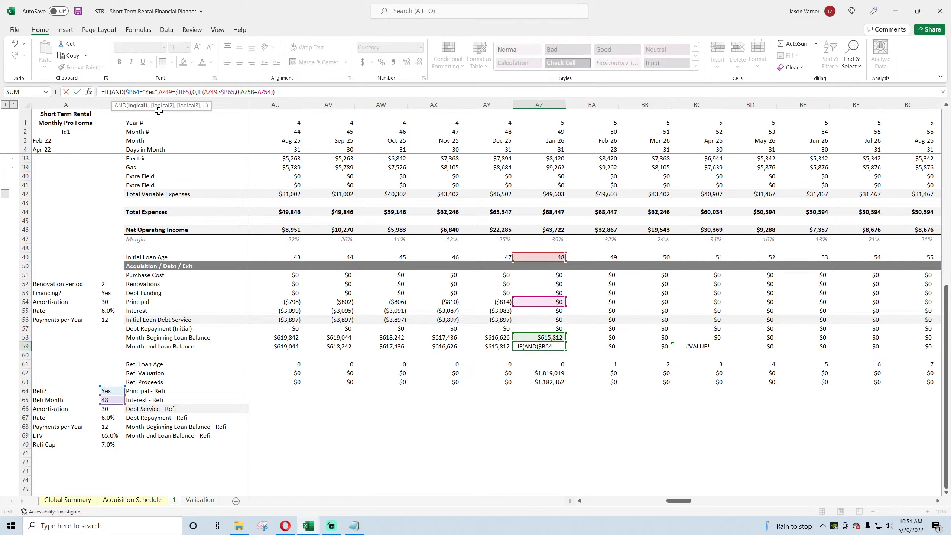
{"action": "key", "text": "Return"}
{"action": "left_click", "coordinate": [556, 346]}
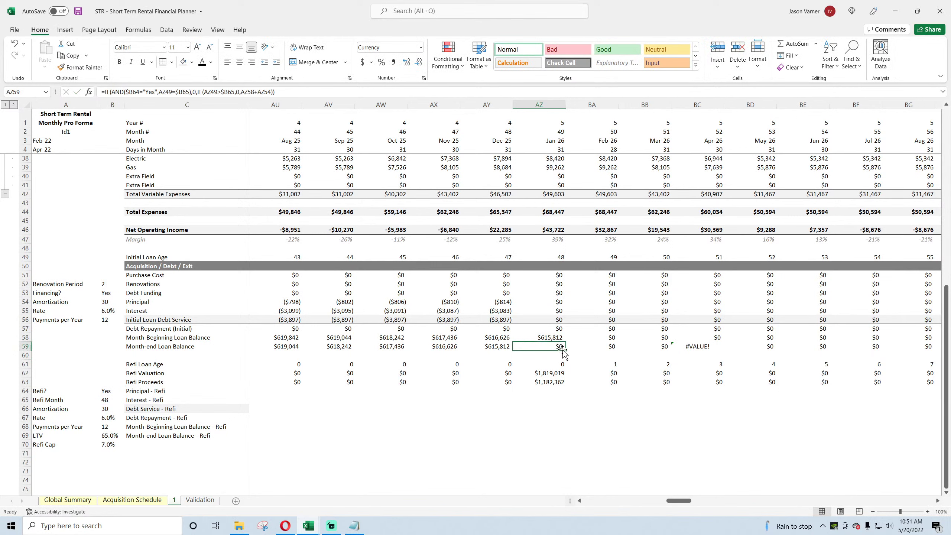
{"action": "left_click_drag", "start_coordinate": [565, 350], "coordinate": [829, 350]}
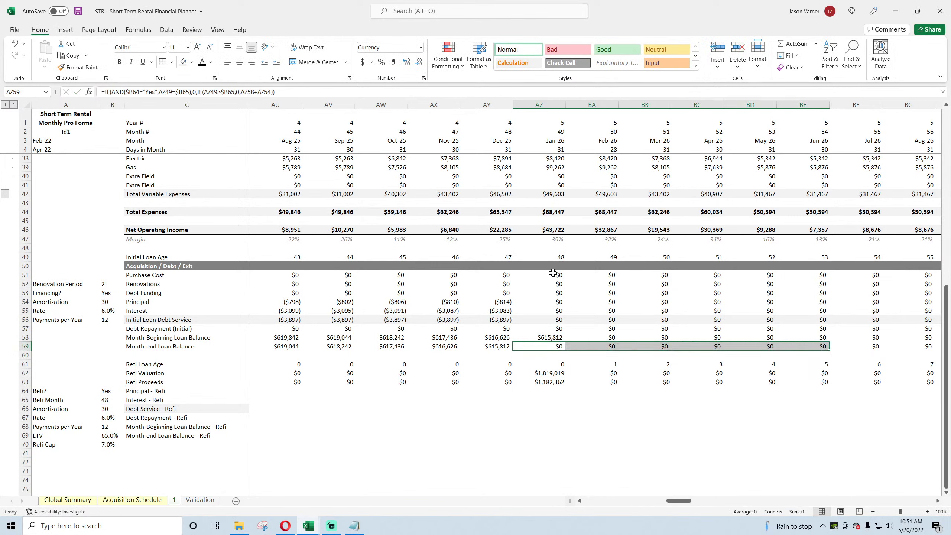
Fill the AZ51:AZ63 formulas across to column GA, and fill GA51:GA63 back through the earlier months to column E.
{"action": "left_click_drag", "start_coordinate": [551, 275], "coordinate": [771, 384]}
{"action": "left_click_drag", "start_coordinate": [549, 382], "coordinate": [551, 275]}
{"action": "left_click_drag", "start_coordinate": [566, 387], "coordinate": [411, 373]}
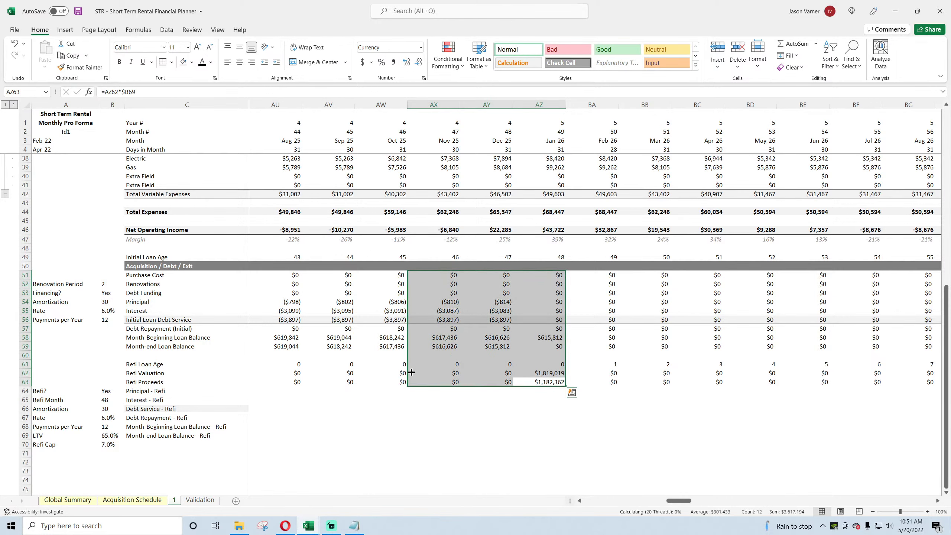
{"action": "mouse_move", "coordinate": [554, 277]}
{"action": "left_mouse_down"}
{"action": "mouse_move", "coordinate": [554, 379]}
{"action": "mouse_move", "coordinate": [555, 275]}
{"action": "left_mouse_up"}
{"action": "left_click_drag", "start_coordinate": [571, 381], "coordinate": [949, 361]}
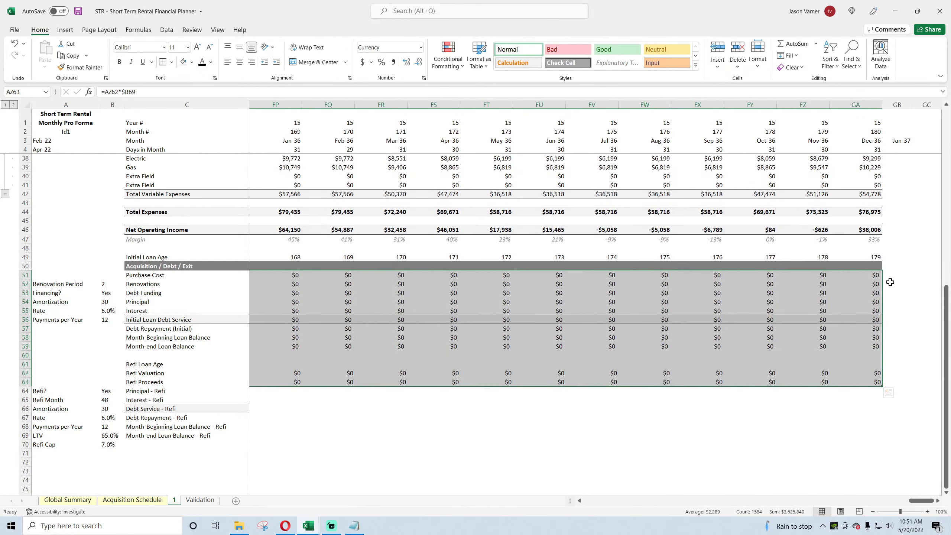
{"action": "left_click_drag", "start_coordinate": [872, 276], "coordinate": [305, 474]}
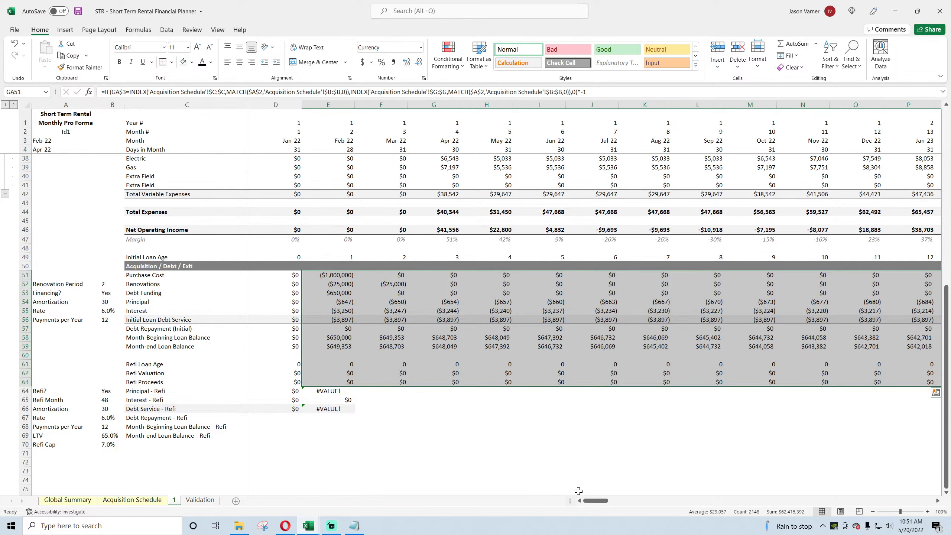
Copy the part of the Principal formula in AZ54 that starts at PPMT($B55/$B56, leaving the source formula unchanged.
{"action": "left_click_drag", "start_coordinate": [594, 501], "coordinate": [673, 505]}
{"action": "left_click", "coordinate": [573, 435]}
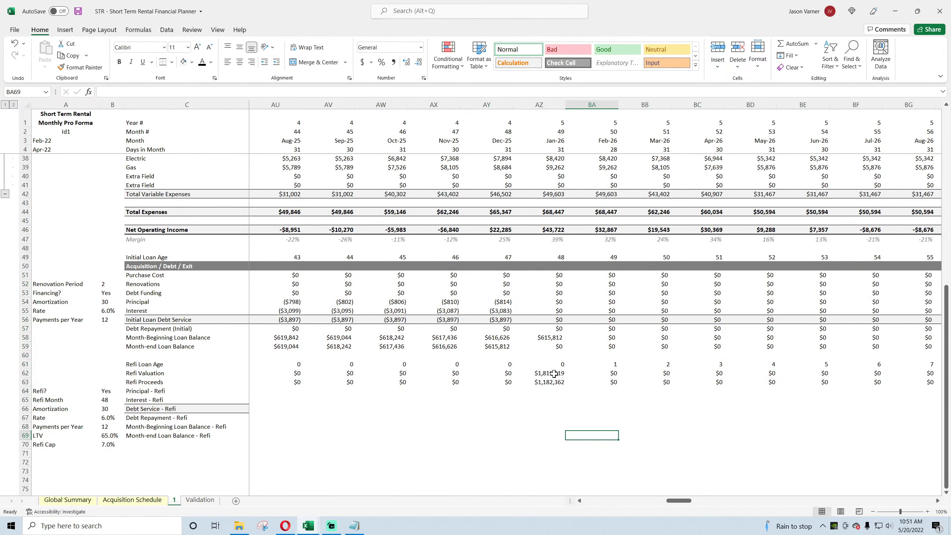
{"action": "left_click", "coordinate": [549, 338]}
{"action": "left_click", "coordinate": [549, 382]}
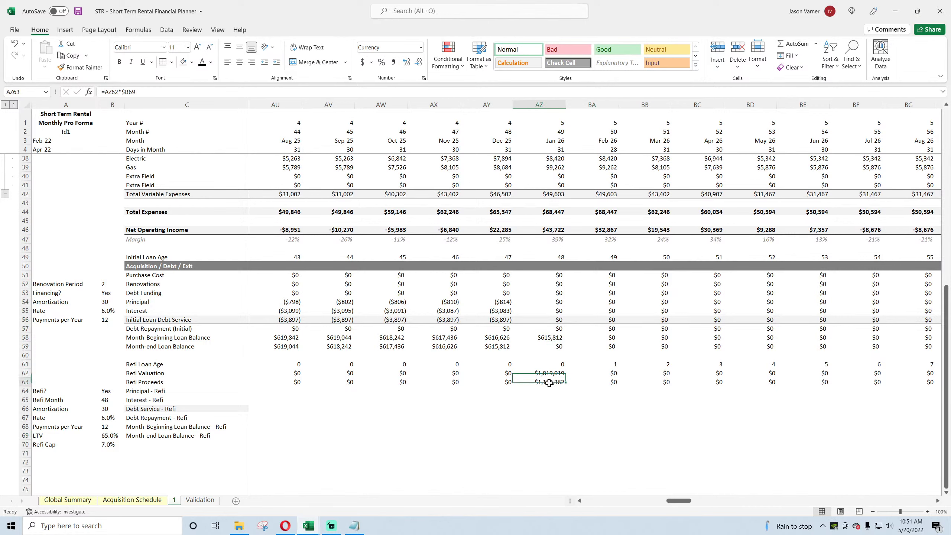
{"action": "left_click", "coordinate": [544, 391]}
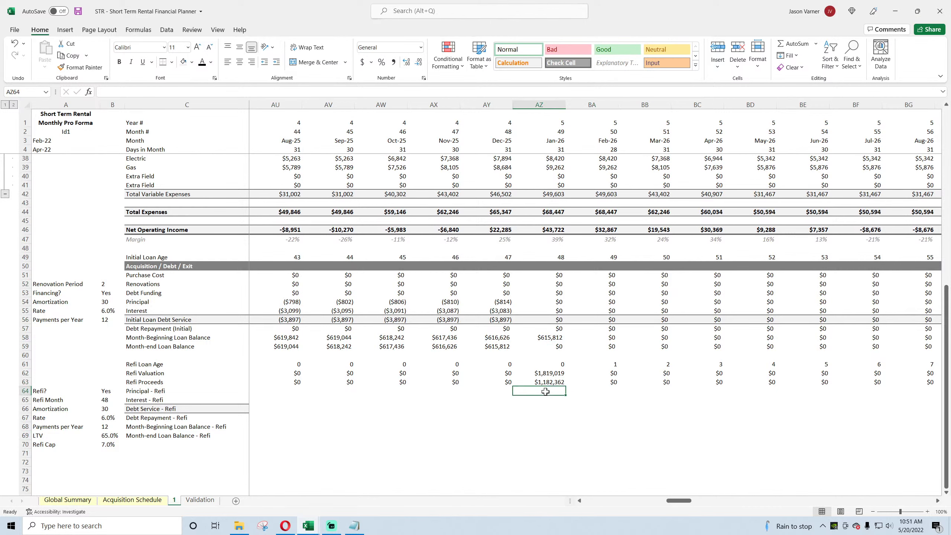
{"action": "left_click", "coordinate": [552, 304]}
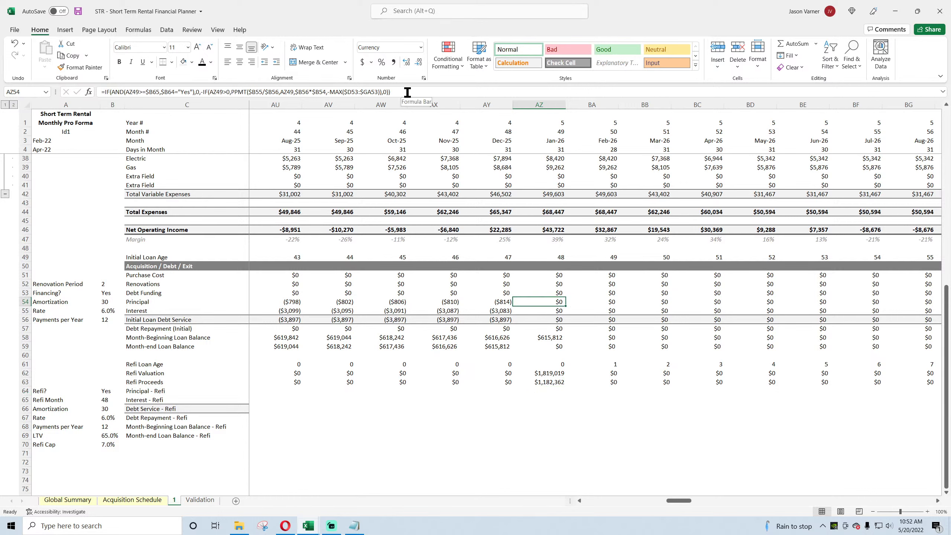
{"action": "left_click_drag", "start_coordinate": [414, 93], "coordinate": [234, 97]}
{"action": "right_click", "coordinate": [239, 96]}
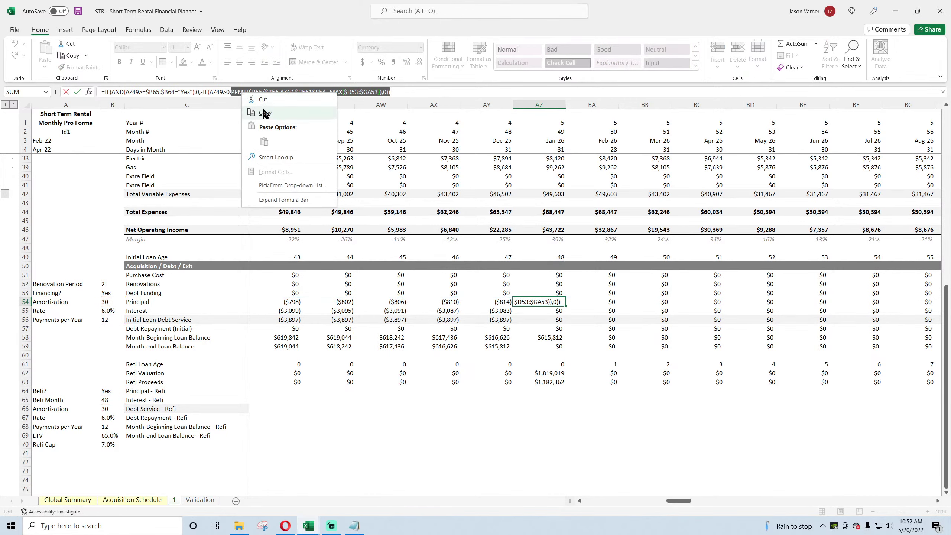
{"action": "left_click", "coordinate": [266, 111]}
{"action": "key", "text": "Return"}
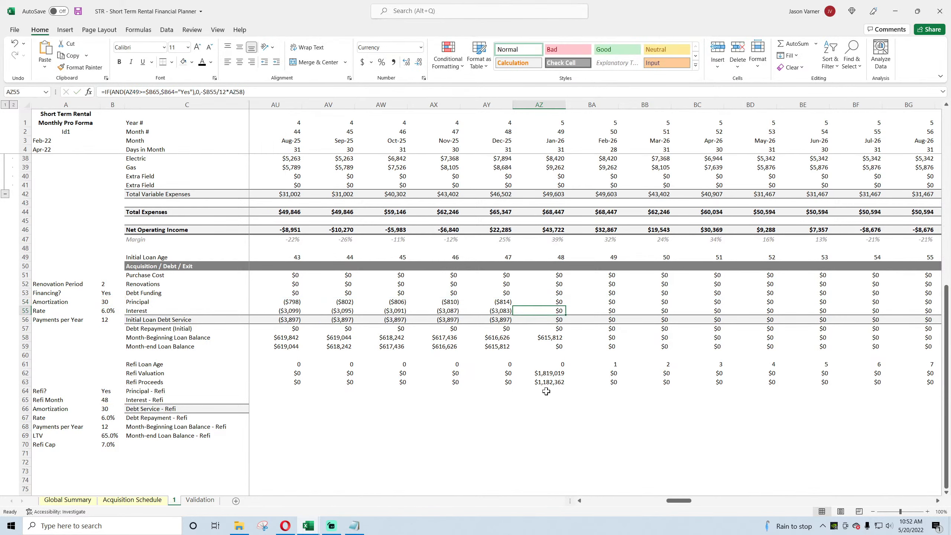
Paste the copied PPMT text into the Principal - Refi cell AZ64 and put an equals sign in front of it.
{"action": "left_click", "coordinate": [548, 391]}
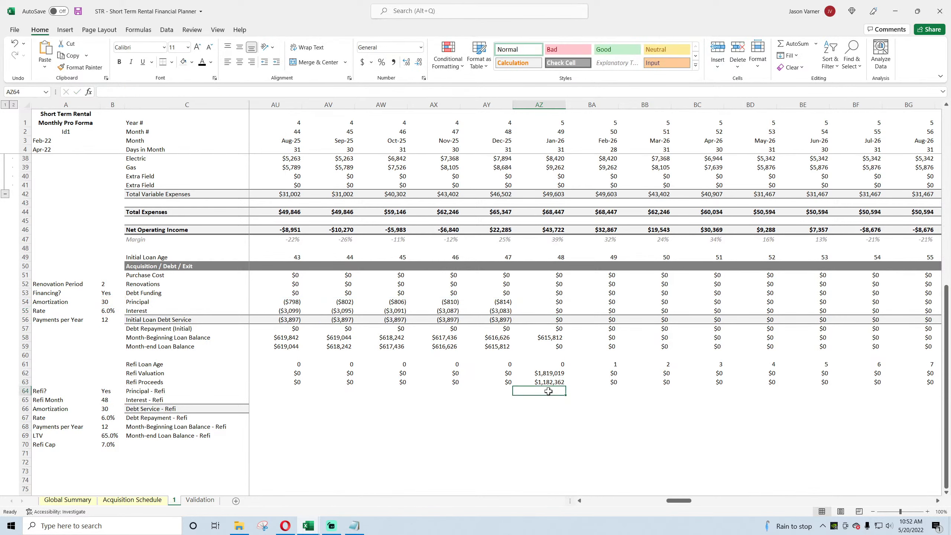
{"action": "left_click", "coordinate": [219, 91]}
{"action": "right_click", "coordinate": [219, 91]}
{"action": "left_click", "coordinate": [242, 137]}
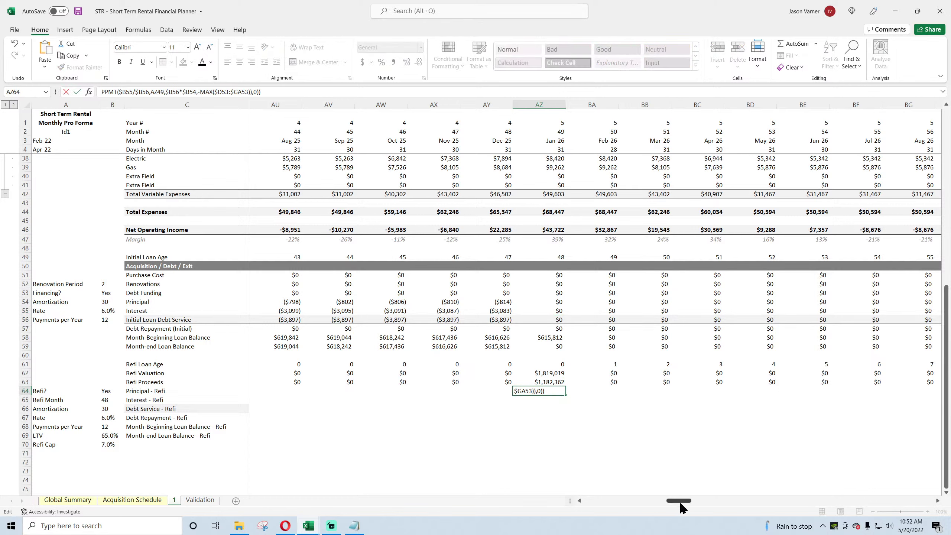
{"action": "left_click", "coordinate": [103, 92]}
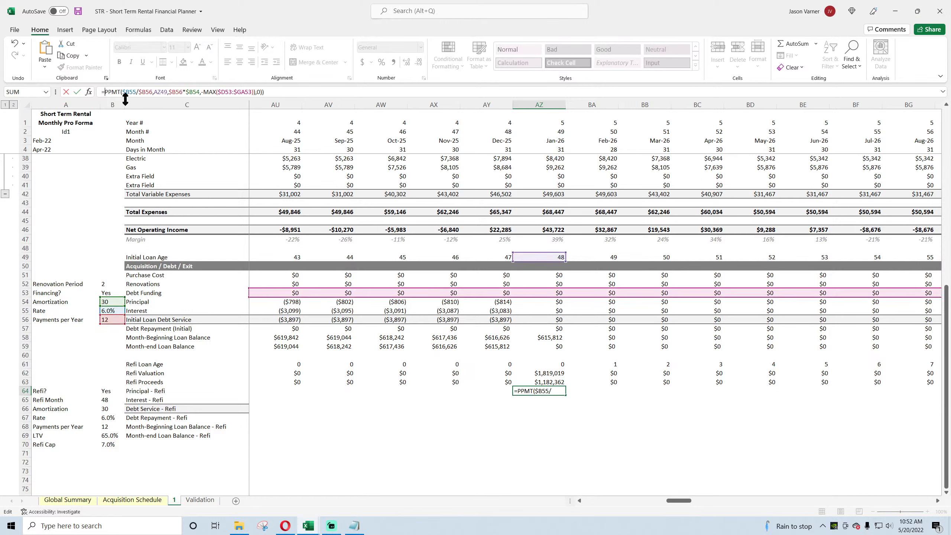
{"action": "left_click", "coordinate": [115, 301]}
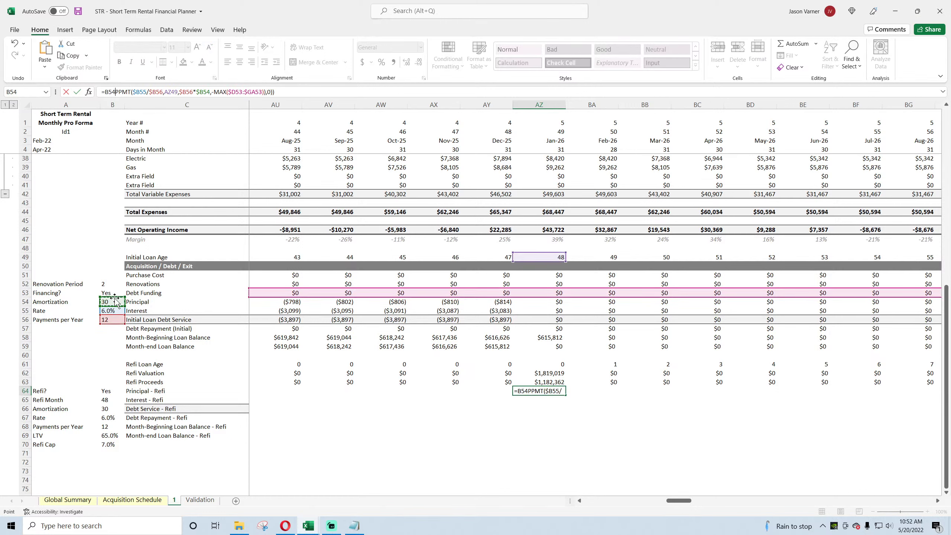
{"action": "key", "text": "BackSpace"}
{"action": "key", "text": "BackSpace"}
{"action": "key", "text": "BackSpace"}
Repoint the AZ64 formula to the refi inputs: amortization $B66, rate $B67 and payments per year $B68.
{"action": "left_click_drag", "start_coordinate": [112, 297], "coordinate": [117, 412]}
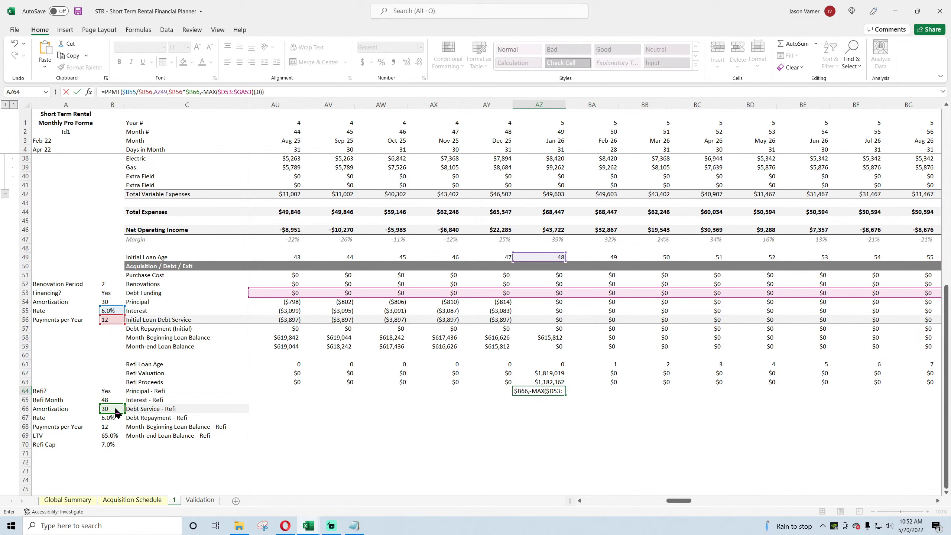
{"action": "left_click_drag", "start_coordinate": [114, 306], "coordinate": [113, 417]}
{"action": "left_click_drag", "start_coordinate": [113, 322], "coordinate": [114, 427]}
Remove the surplus ,0) ending from AZ64 and commit =PPMT($B67/$B68,AZ49,$B68*$B66,-MAX($D53:$GA53)).
{"action": "key", "text": "Return"}
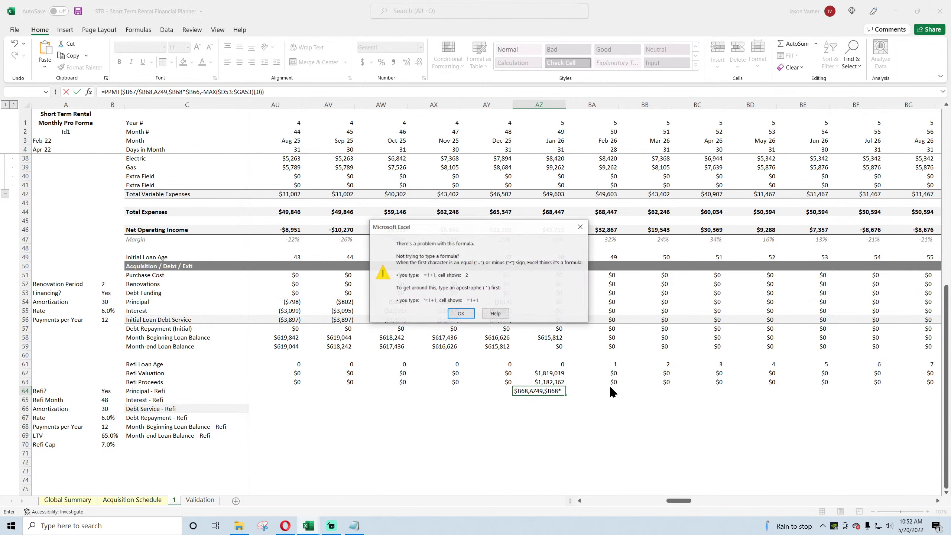
{"action": "key", "text": "Return"}
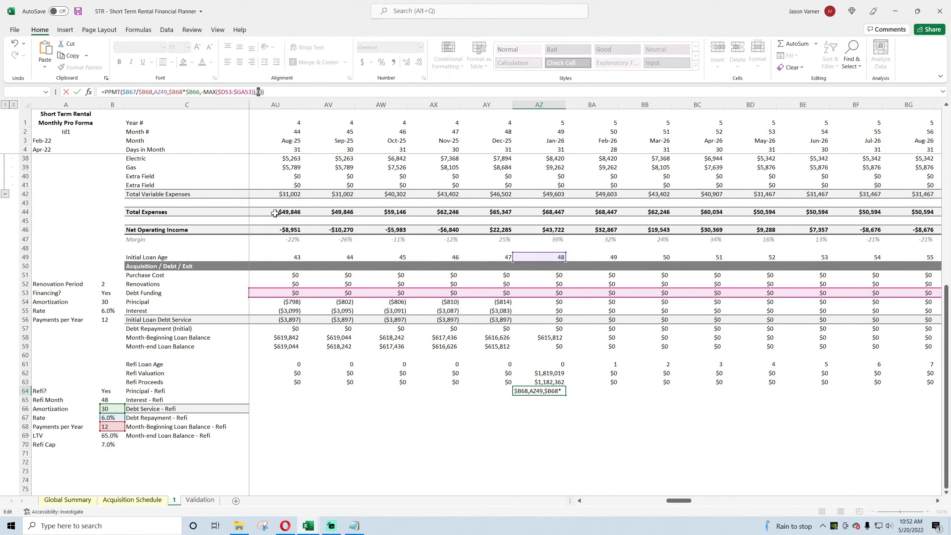
{"action": "left_click", "coordinate": [280, 92]}
{"action": "key", "text": "BackSpace"}
{"action": "key", "text": "Return"}
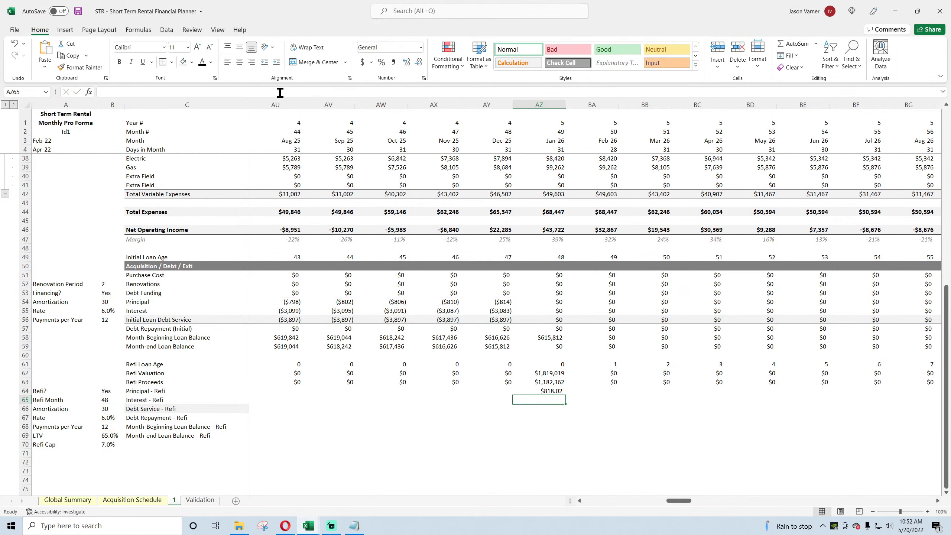
{"action": "left_click", "coordinate": [547, 391]}
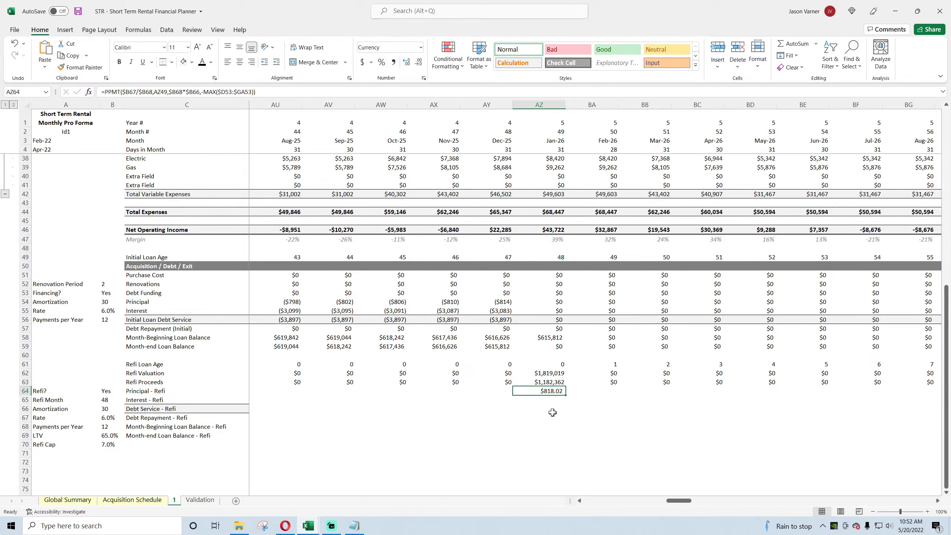
{"action": "left_click", "coordinate": [549, 382]}
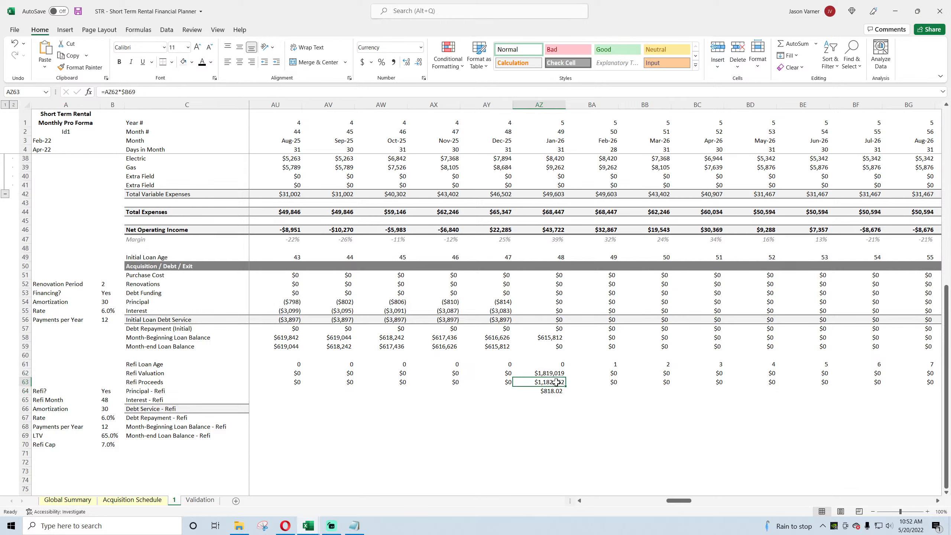
{"action": "left_click", "coordinate": [554, 390]}
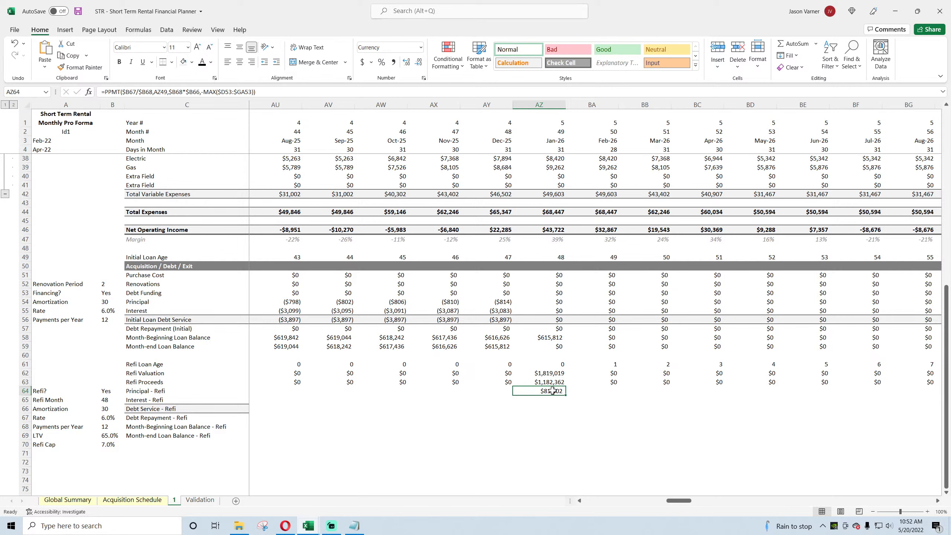
Relabel the refi Rate input in A67 as "Rate - Refi".
{"action": "left_click", "coordinate": [61, 418]}
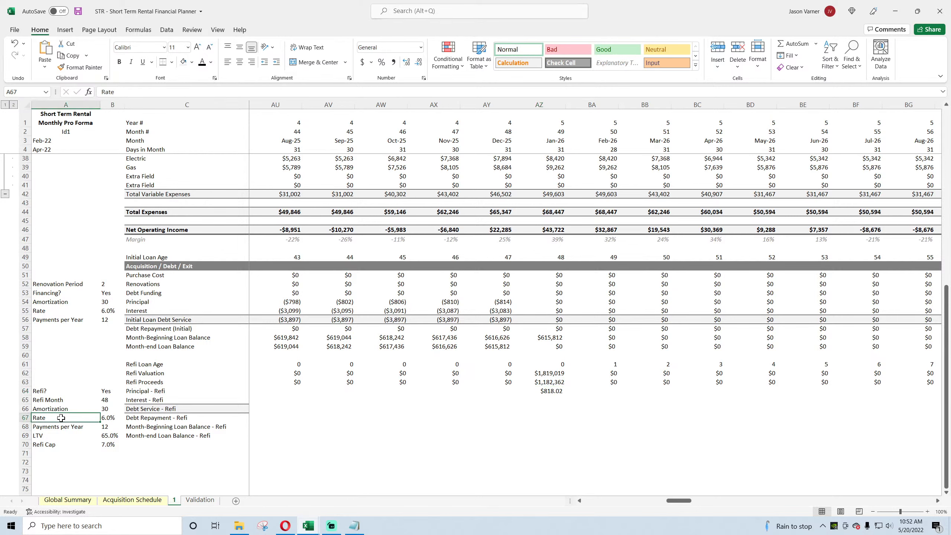
{"action": "double_click", "coordinate": [61, 418]}
{"action": "type", "text": "-"}
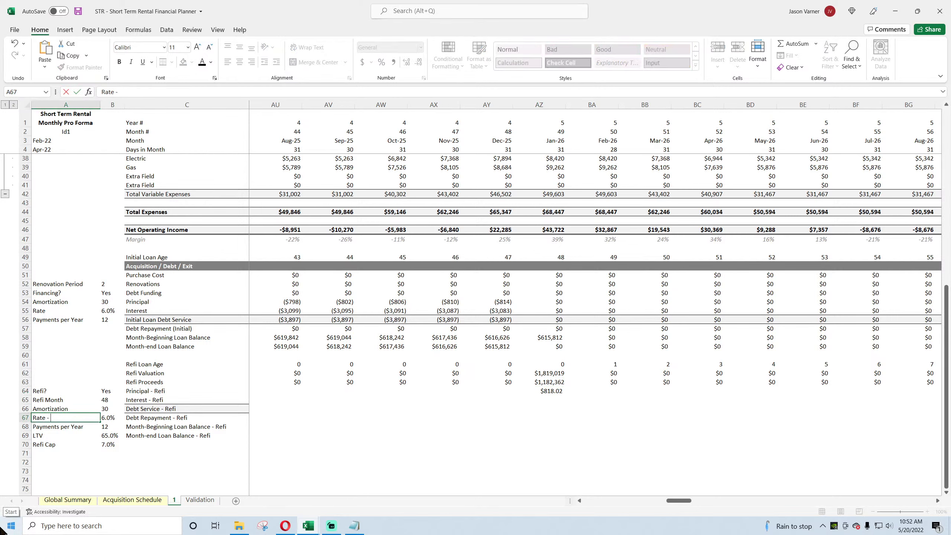
{"action": "type", "text": " Refi"}
{"action": "key", "text": "Return"}
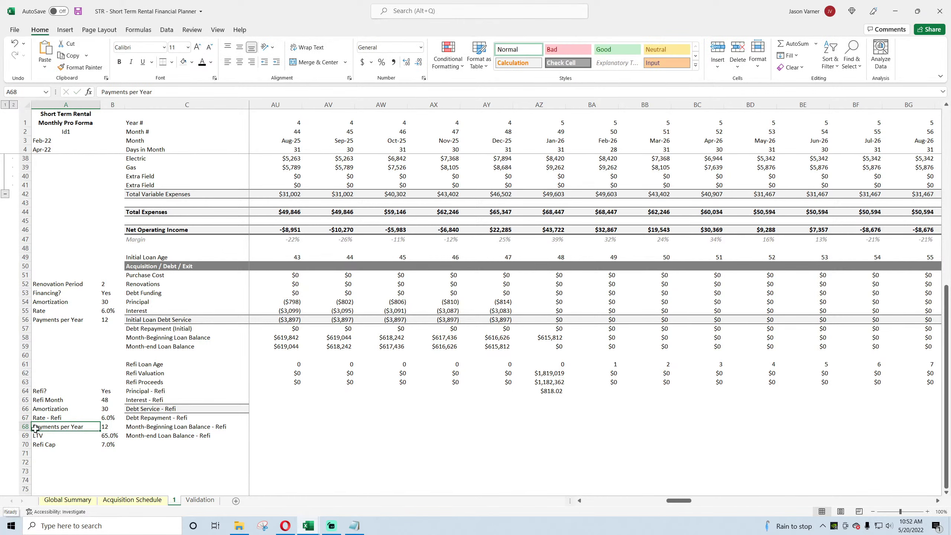
Relabel the refi Amortization input in A66 as "Amortization - Refi".
{"action": "double_click", "coordinate": [83, 405]}
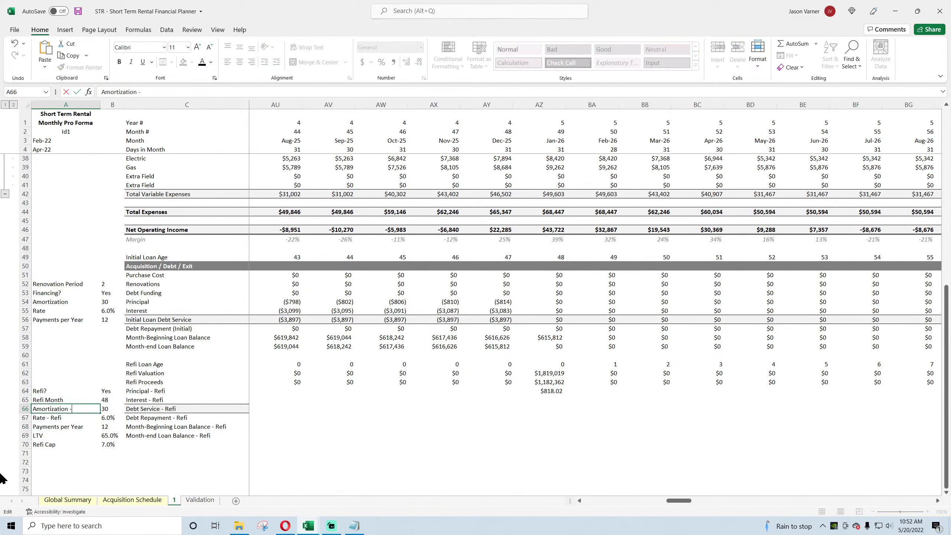
{"action": "type", "text": "- Refi"}
{"action": "key", "text": "Return"}
{"action": "key", "text": "Up"}
{"action": "key", "text": "Up"}
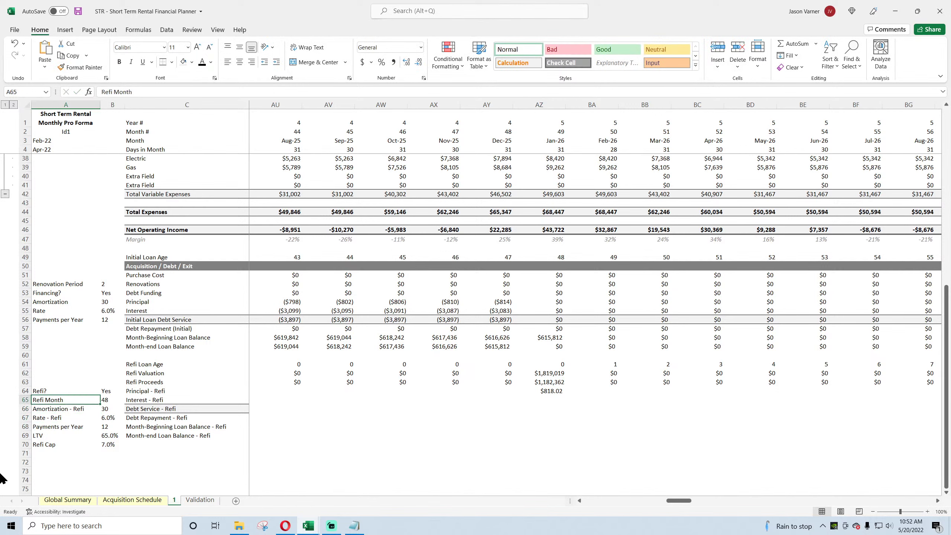
Relabel A68 as "Payments per Year - Refi" and widen column A to fit the longer label.
{"action": "key", "text": "Down"}
{"action": "key", "text": "Down"}
{"action": "key", "text": "Down"}
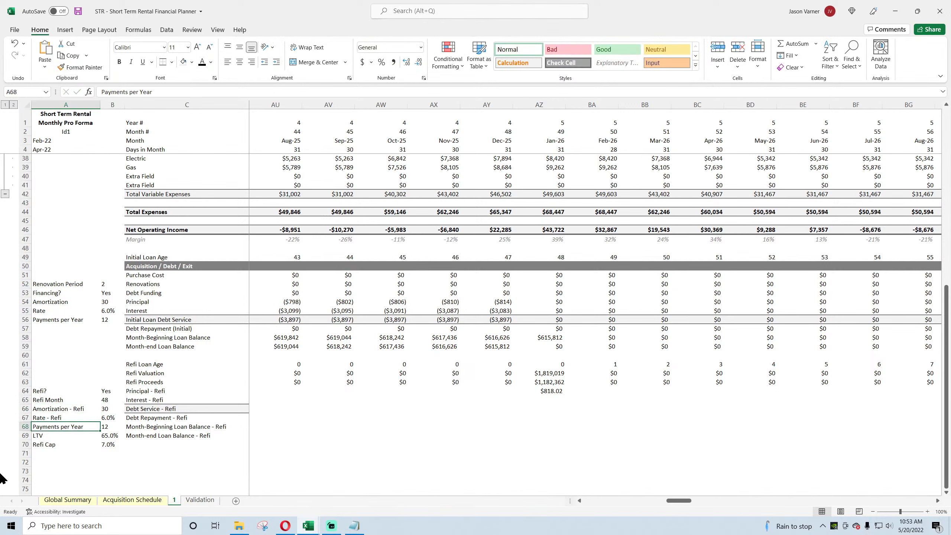
{"action": "double_click", "coordinate": [89, 427]}
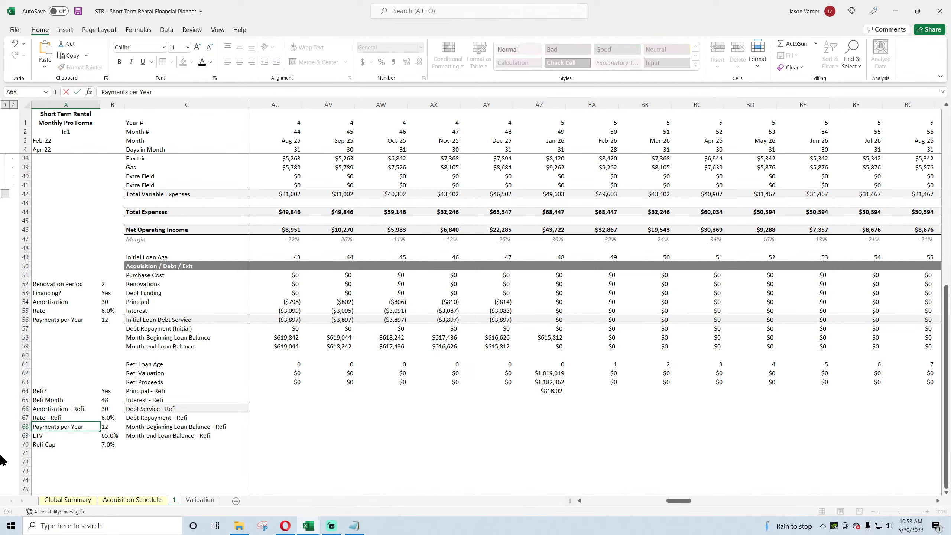
{"action": "type", "text": "- Refi"}
{"action": "key", "text": "Return"}
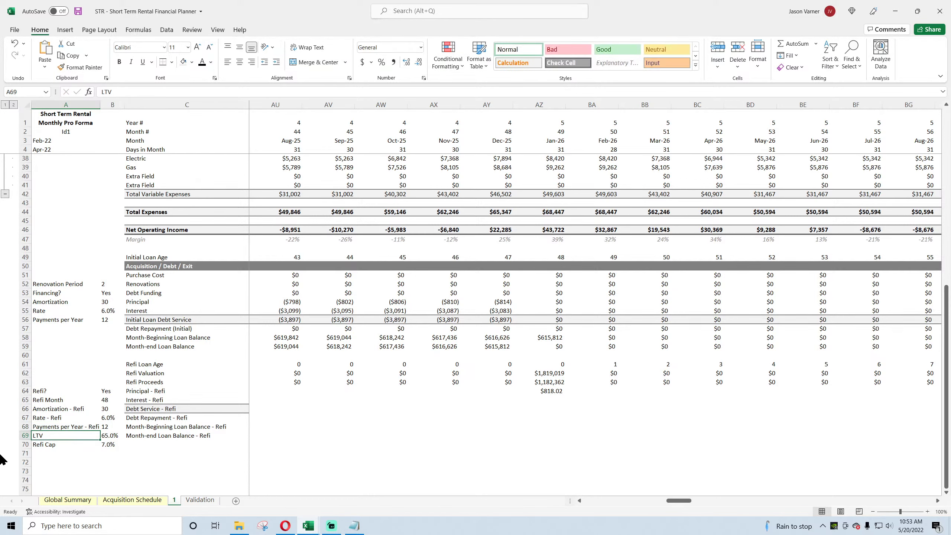
{"action": "left_click_drag", "start_coordinate": [100, 103], "coordinate": [108, 104]}
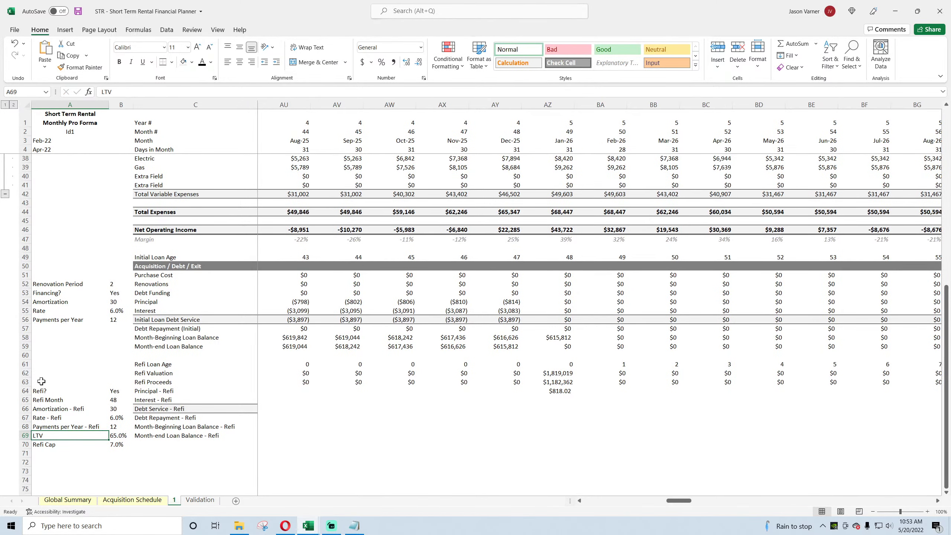
Relabel the LTV input in A69 as "LTV - for Refi" and save the workbook.
{"action": "double_click", "coordinate": [59, 435]}
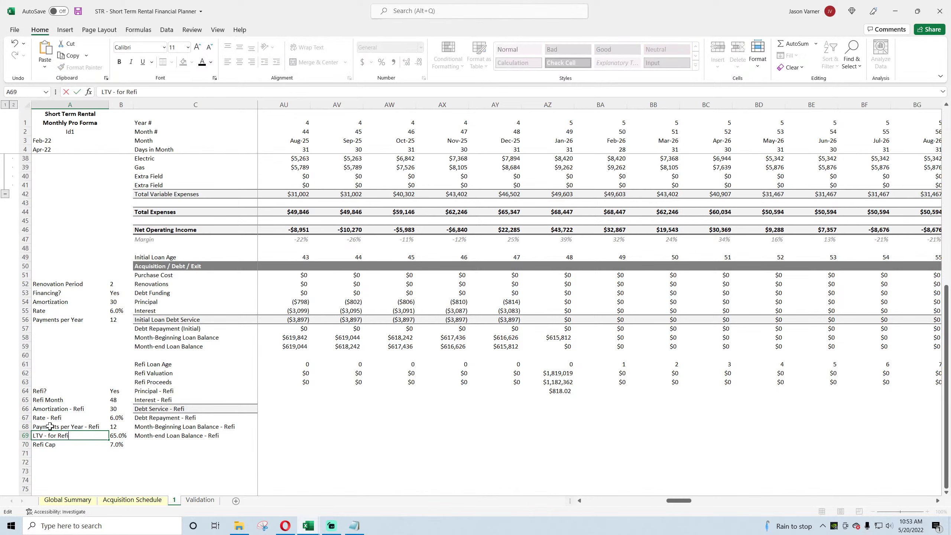
{"action": "key", "text": "Return"}
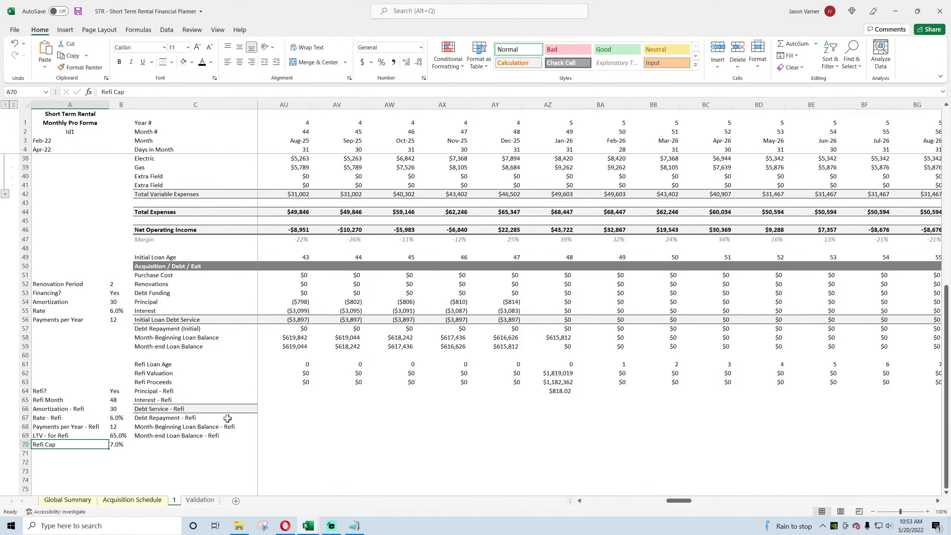
{"action": "key", "text": "ctrl+s"}
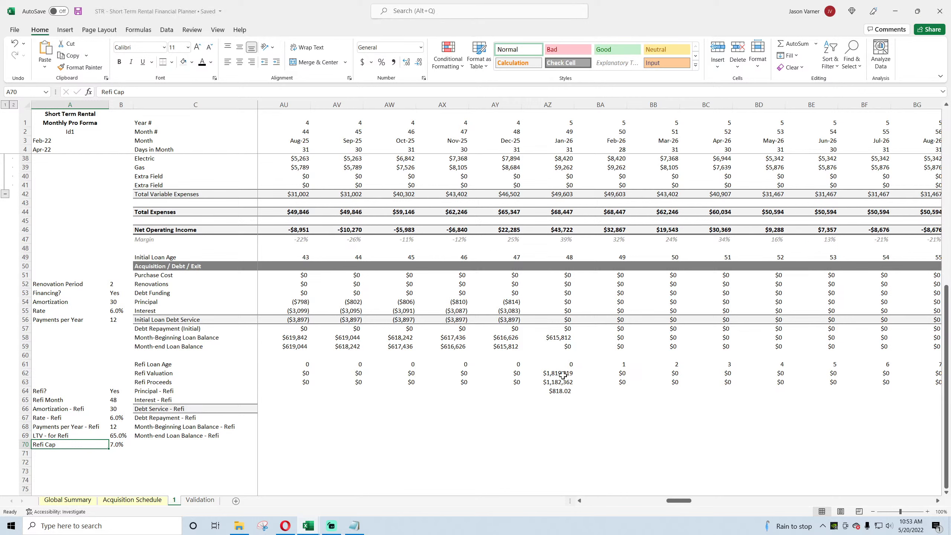
Repoint the period argument of the Principal - Refi formula in AZ64 from AZ49 to the Refi Loan Age cell AZ61.
{"action": "left_click", "coordinate": [557, 390]}
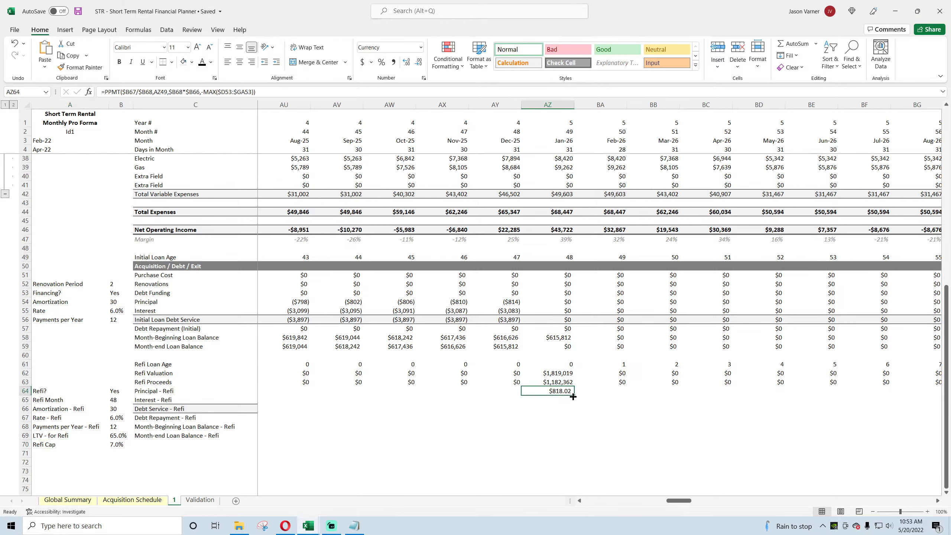
{"action": "double_click", "coordinate": [558, 390]}
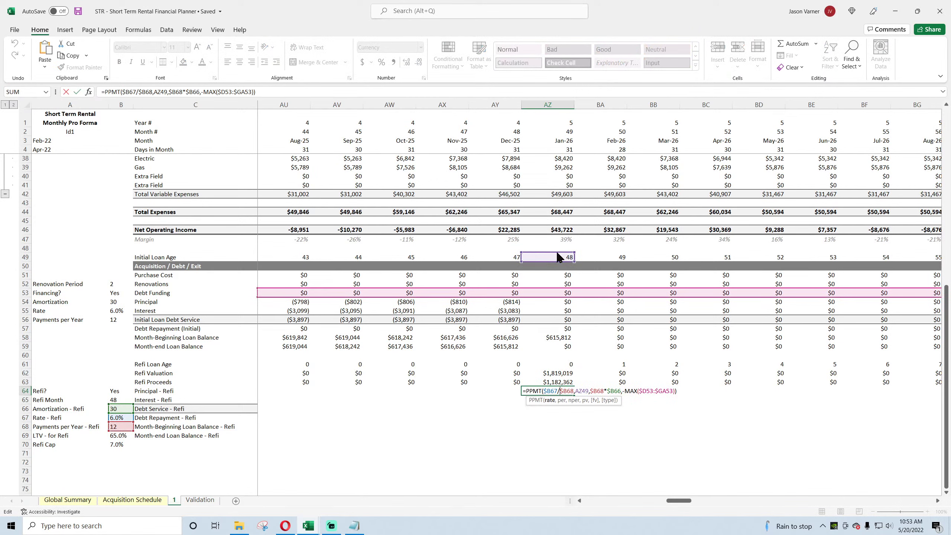
{"action": "left_click_drag", "start_coordinate": [558, 258], "coordinate": [562, 362]}
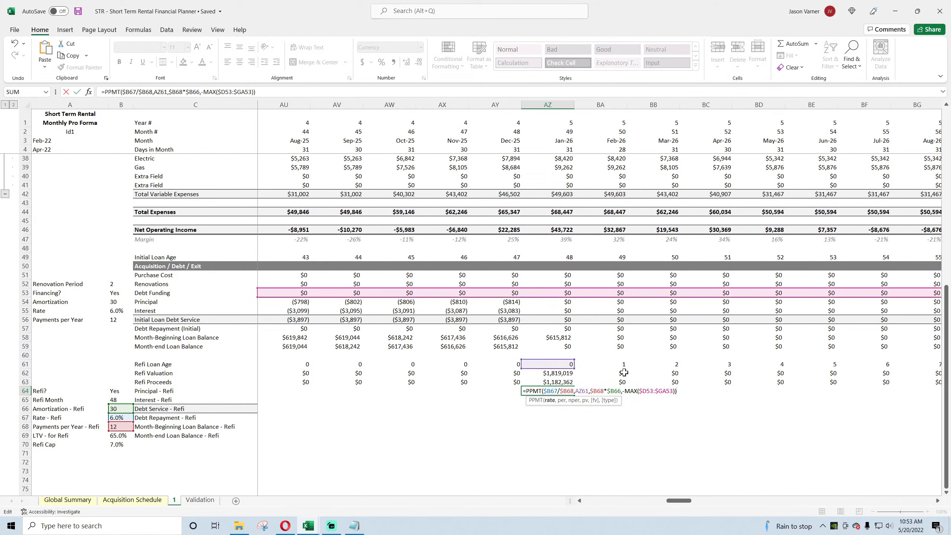
{"action": "key", "text": "Return"}
Add 1 to the month difference in the Refi Loan Age cell AZ61, giving =MAX(AZ49-$B65+1,0).
{"action": "left_click", "coordinate": [561, 364]}
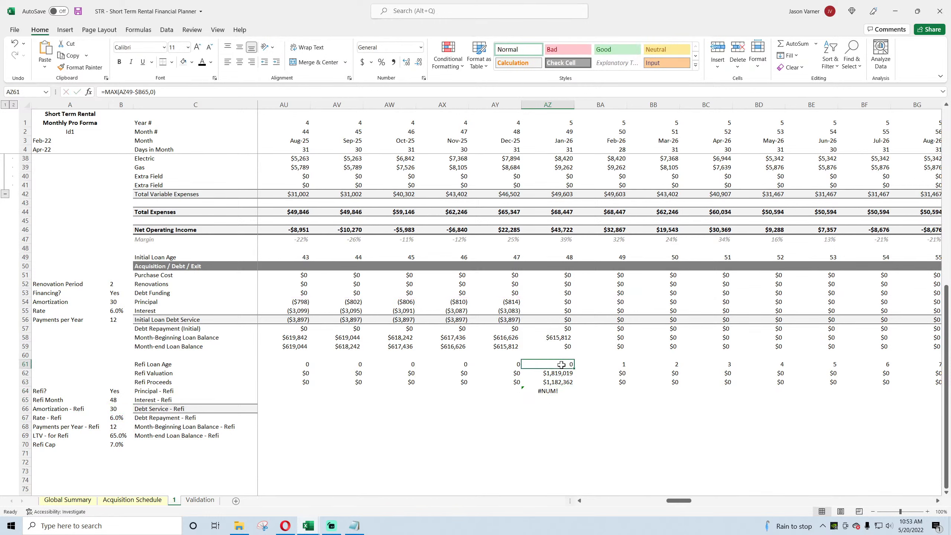
{"action": "double_click", "coordinate": [561, 365]}
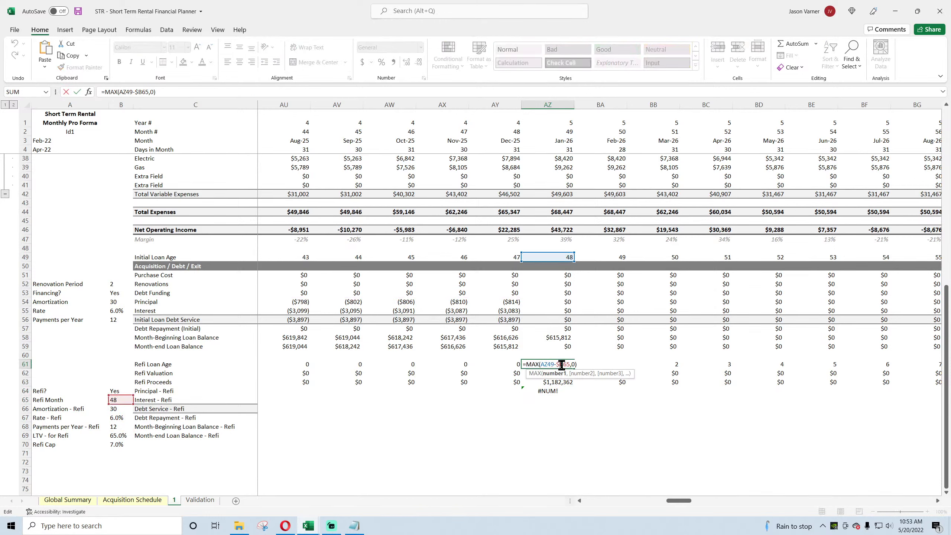
{"action": "left_click", "coordinate": [148, 95]}
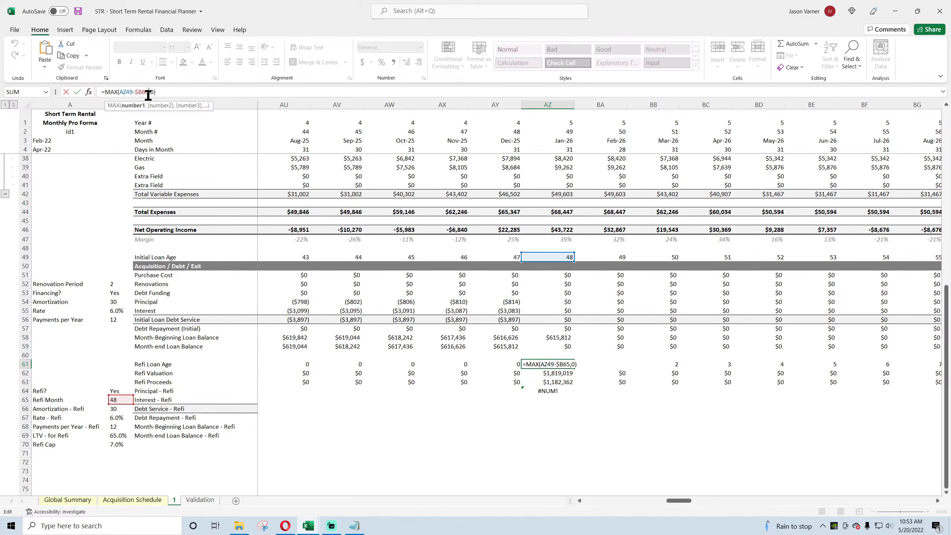
{"action": "type", "text": "+1"}
{"action": "key", "text": "Return"}
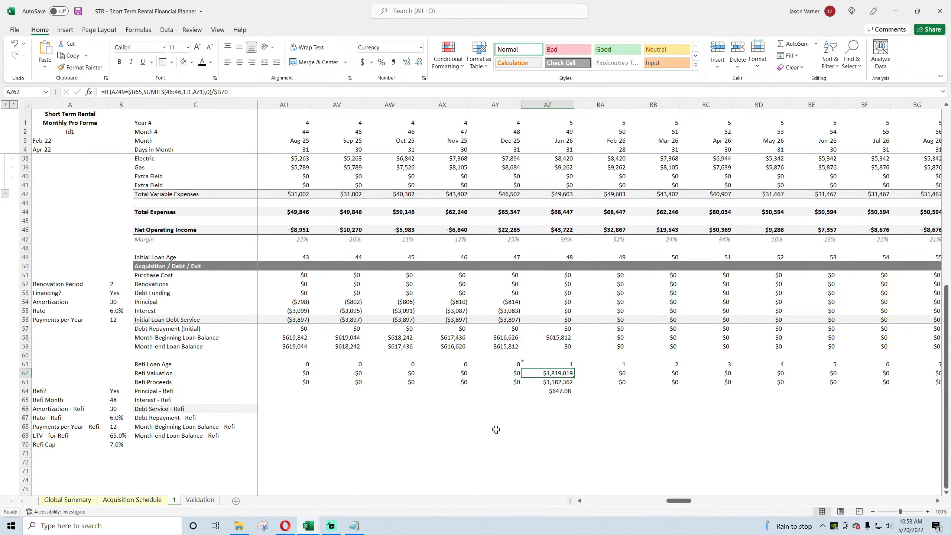
Fill the revised Refi Loan Age formula from AZ61 across the later months through GA61.
{"action": "left_click", "coordinate": [565, 362]}
{"action": "left_click_drag", "start_coordinate": [573, 368], "coordinate": [844, 374]}
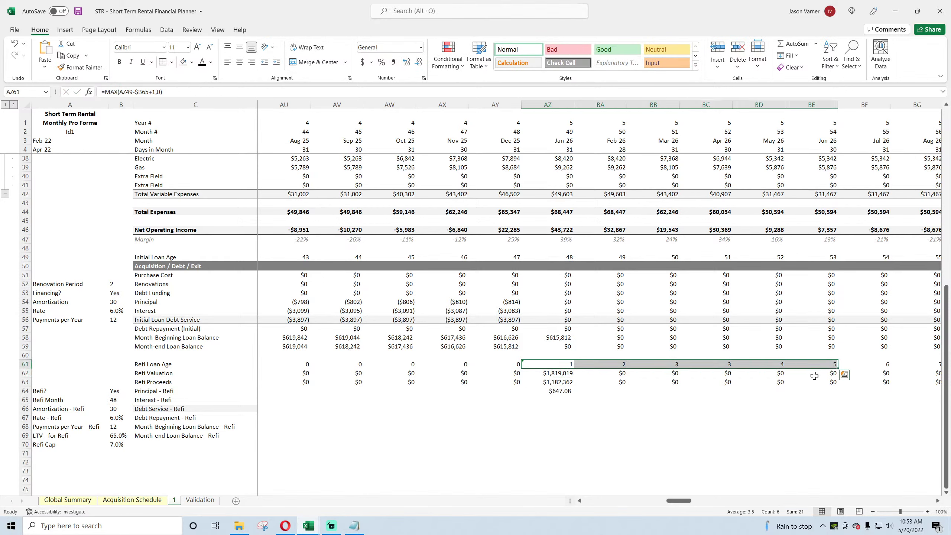
{"action": "left_click", "coordinate": [570, 369]}
{"action": "left_click_drag", "start_coordinate": [569, 365], "coordinate": [397, 370]}
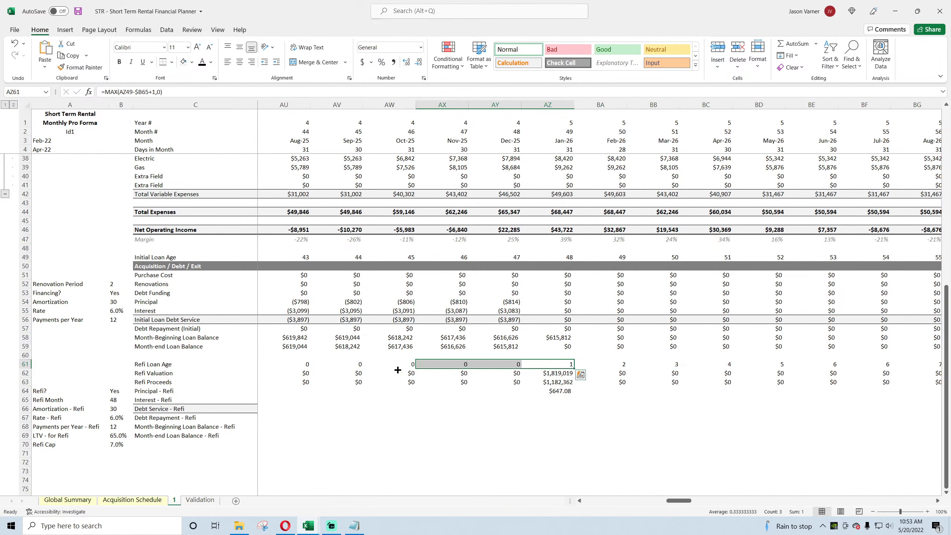
{"action": "left_click", "coordinate": [566, 365]}
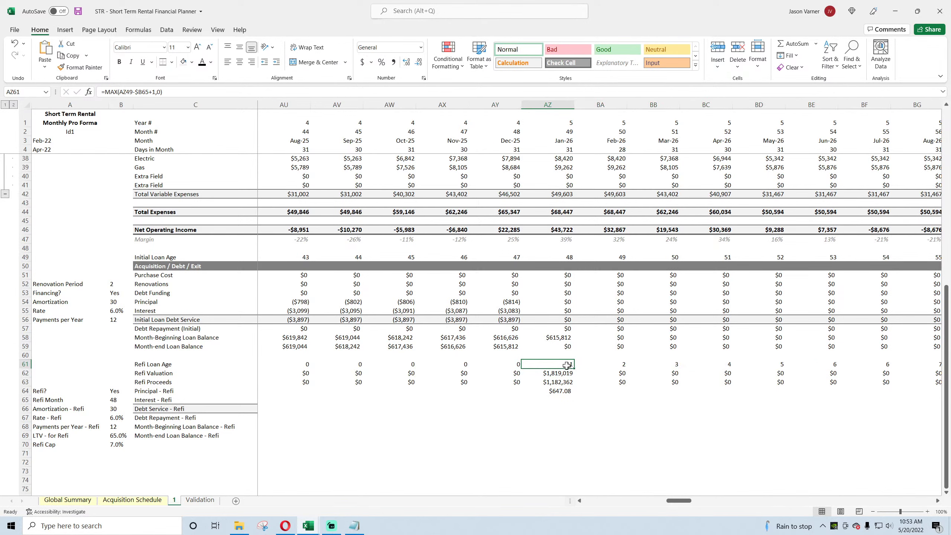
{"action": "left_click_drag", "start_coordinate": [575, 369], "coordinate": [916, 403]}
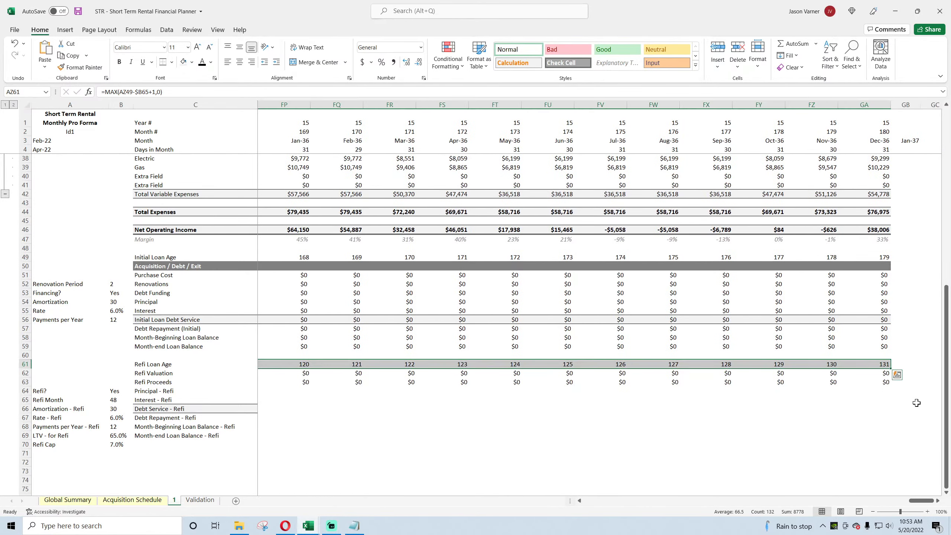
Fill the Refi Loan Age formula from GA61 back to the first month in D61 and save the workbook.
{"action": "left_click", "coordinate": [878, 361]}
{"action": "left_click_drag", "start_coordinate": [890, 369], "coordinate": [318, 391]}
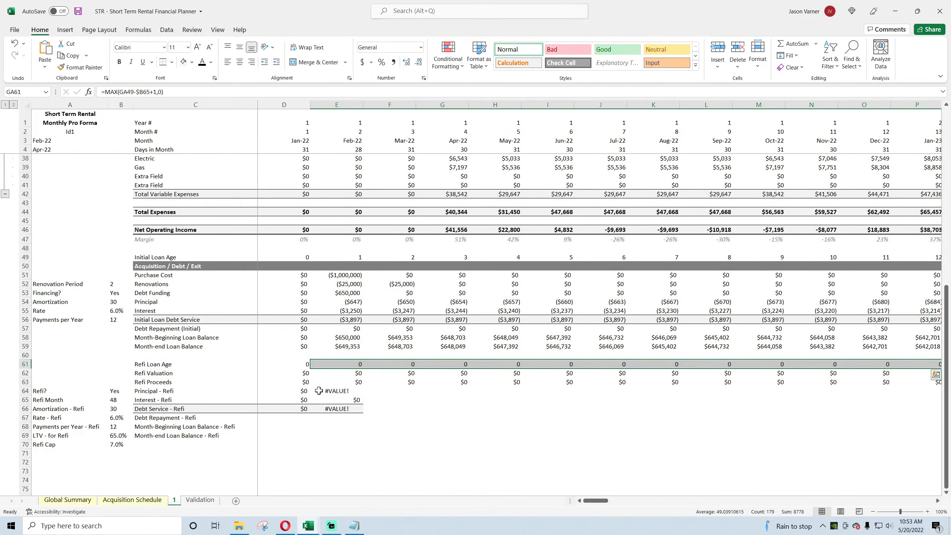
{"action": "left_click", "coordinate": [360, 364]}
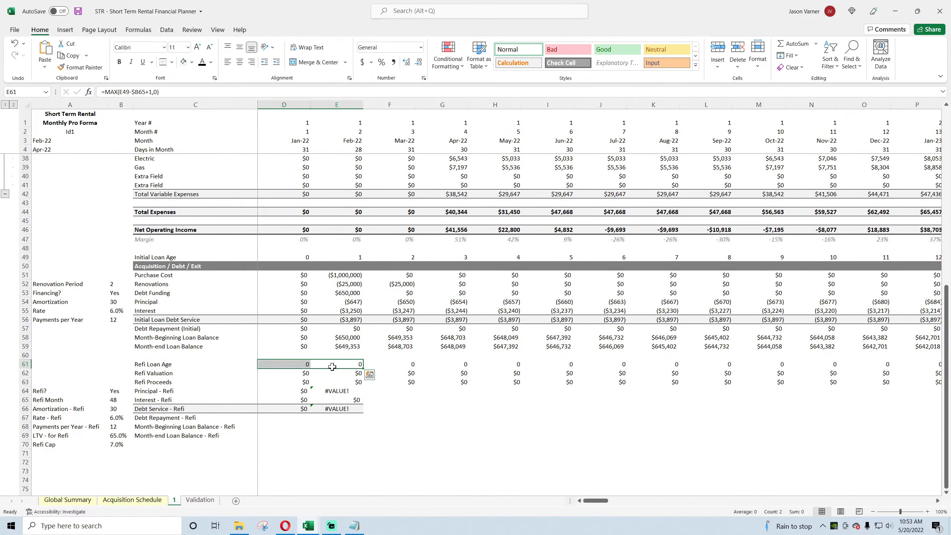
{"action": "left_click_drag", "start_coordinate": [597, 501], "coordinate": [684, 504]}
{"action": "left_click", "coordinate": [449, 364]}
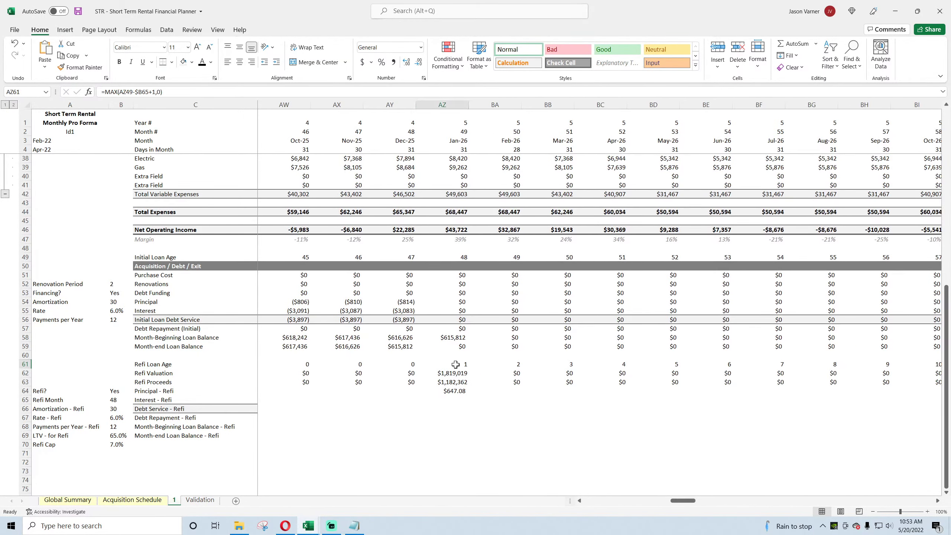
{"action": "left_click", "coordinate": [78, 11]}
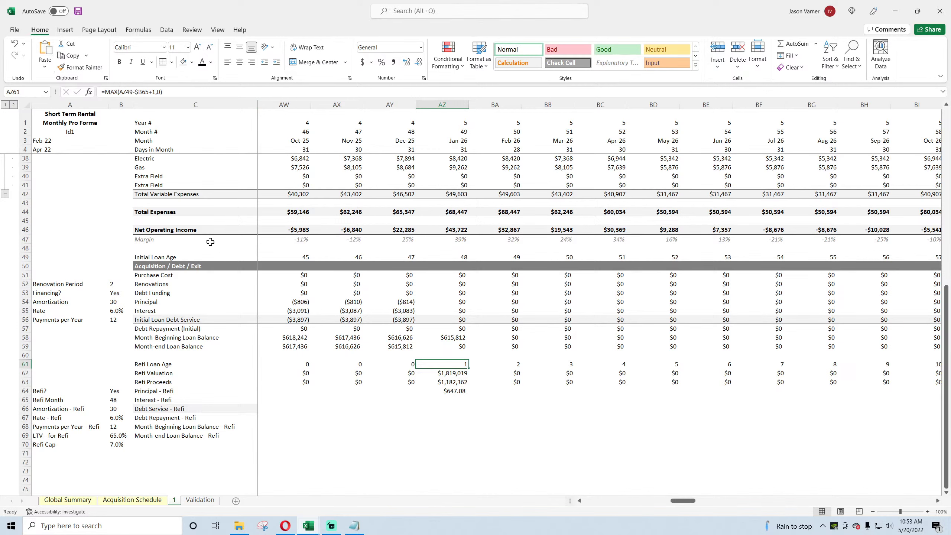
{"action": "left_click", "coordinate": [453, 373]}
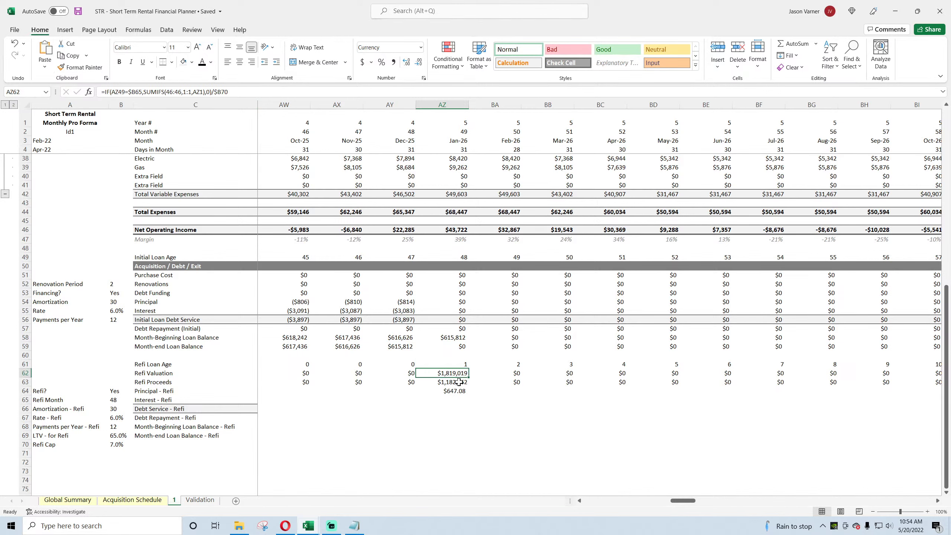
{"action": "left_click", "coordinate": [459, 382]}
{"action": "left_click", "coordinate": [452, 391]}
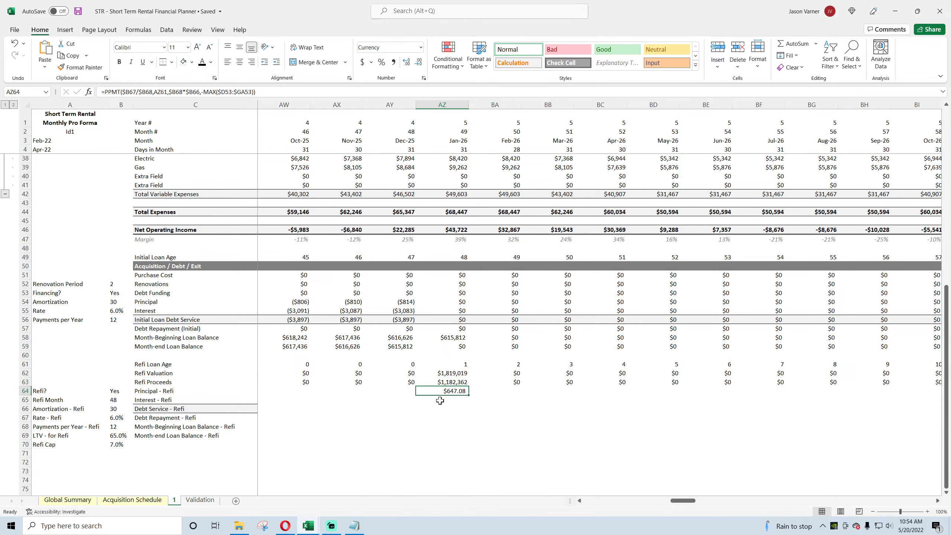
{"action": "left_click", "coordinate": [440, 400]}
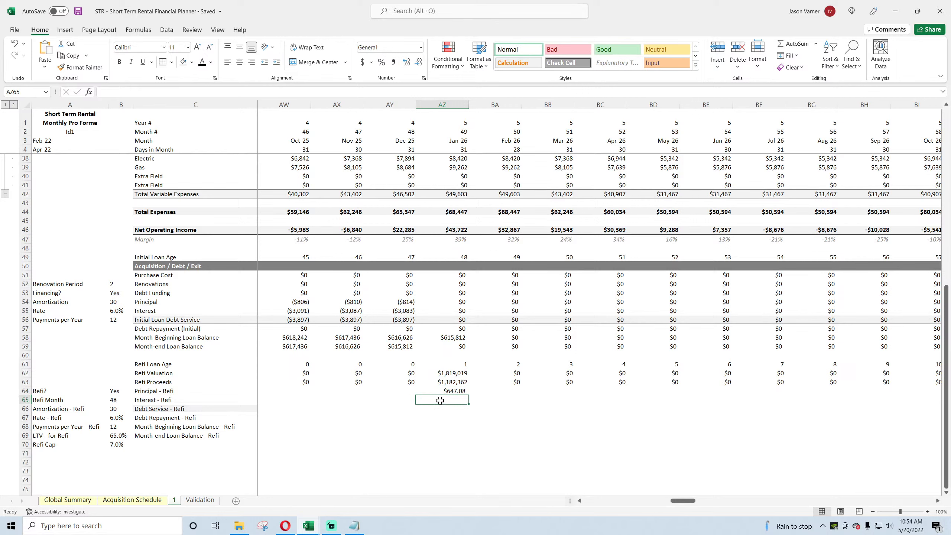
{"action": "left_click", "coordinate": [443, 409]}
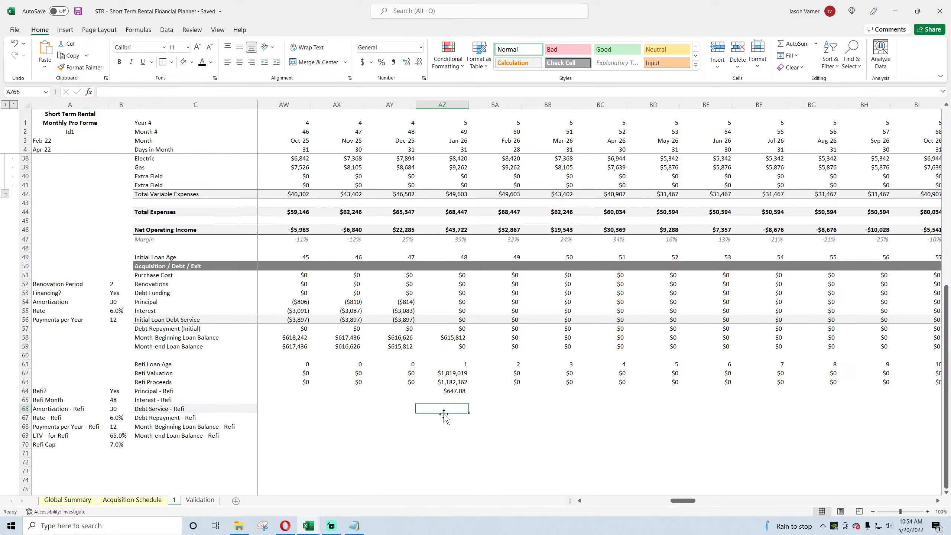
Copy the Initial Loan Debt Service cells AY56:BA56 and paste them into the Debt Service - Refi row starting at AY66.
{"action": "left_click_drag", "start_coordinate": [404, 321], "coordinate": [486, 321]}
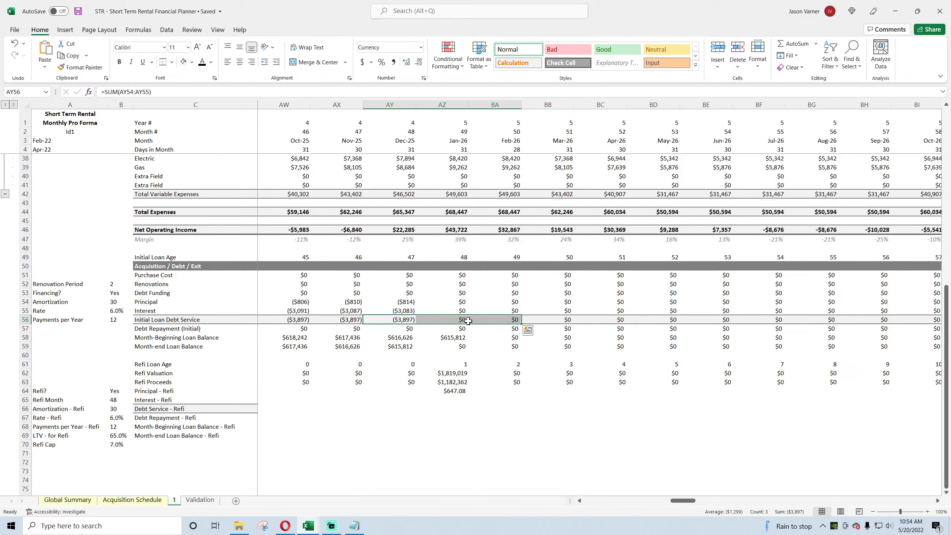
{"action": "right_click", "coordinate": [466, 321]}
{"action": "left_click", "coordinate": [501, 81]}
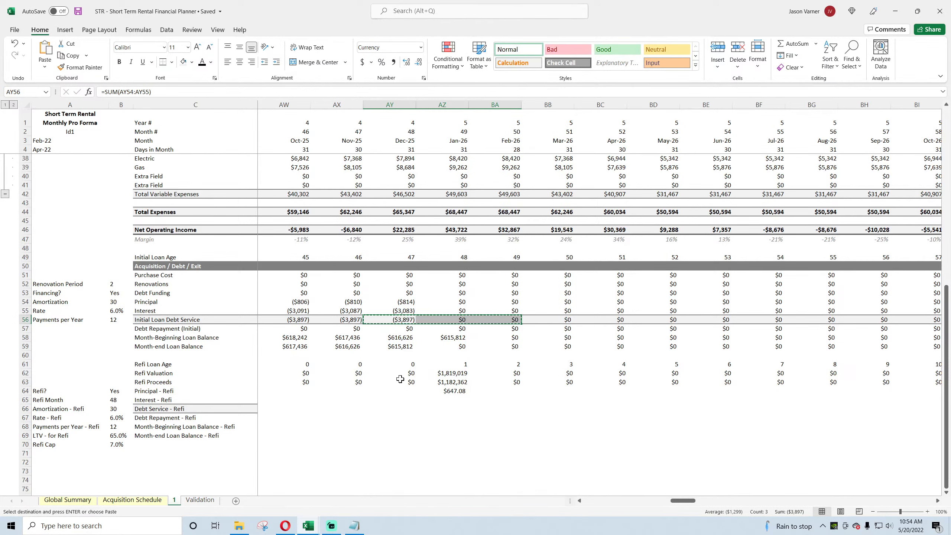
{"action": "left_click", "coordinate": [404, 409]}
{"action": "right_click", "coordinate": [405, 409]}
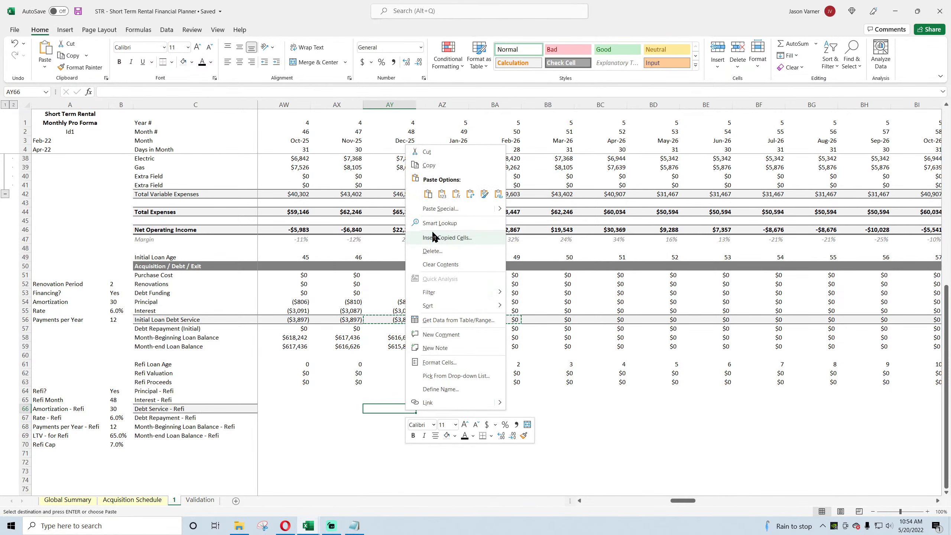
{"action": "left_click", "coordinate": [428, 196]}
{"action": "left_click", "coordinate": [466, 431]}
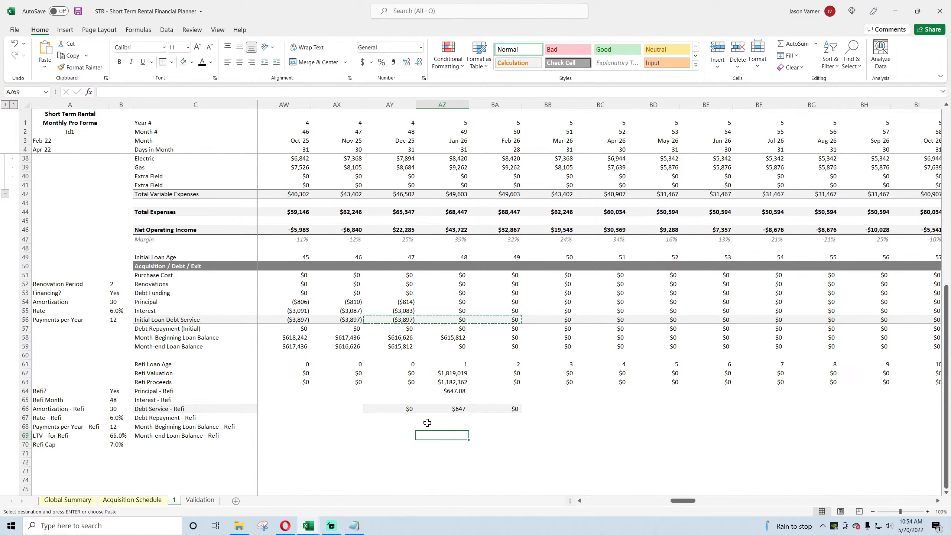
Copy the initial loan's month-beginning and month-end balance cells AZ58:AZ59 and paste them into the refi balance rows starting at AZ68.
{"action": "left_click", "coordinate": [191, 417]}
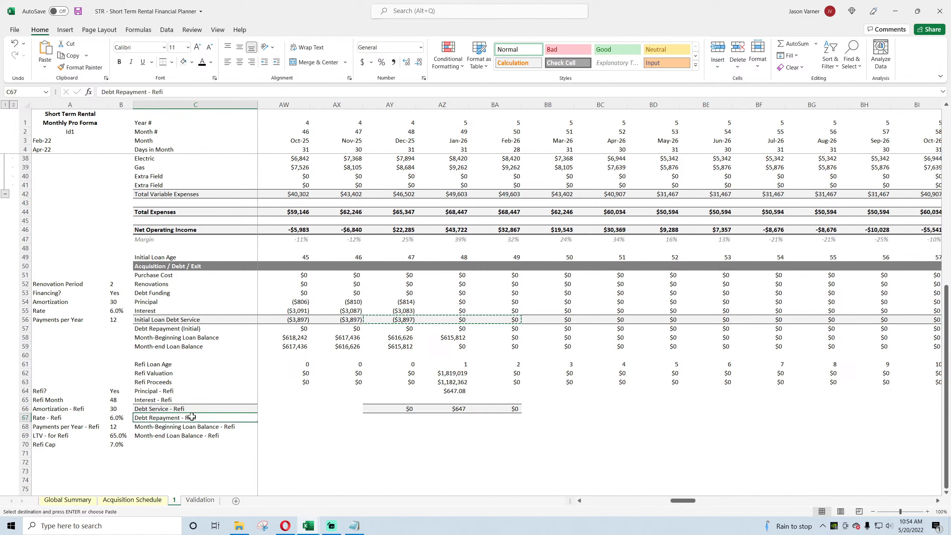
{"action": "left_click", "coordinate": [194, 426]}
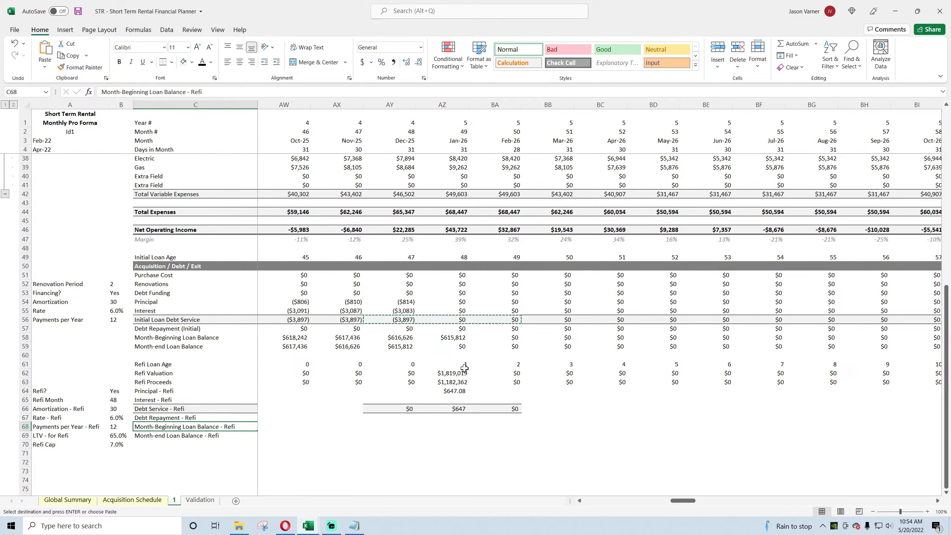
{"action": "left_click_drag", "start_coordinate": [452, 338], "coordinate": [452, 346]}
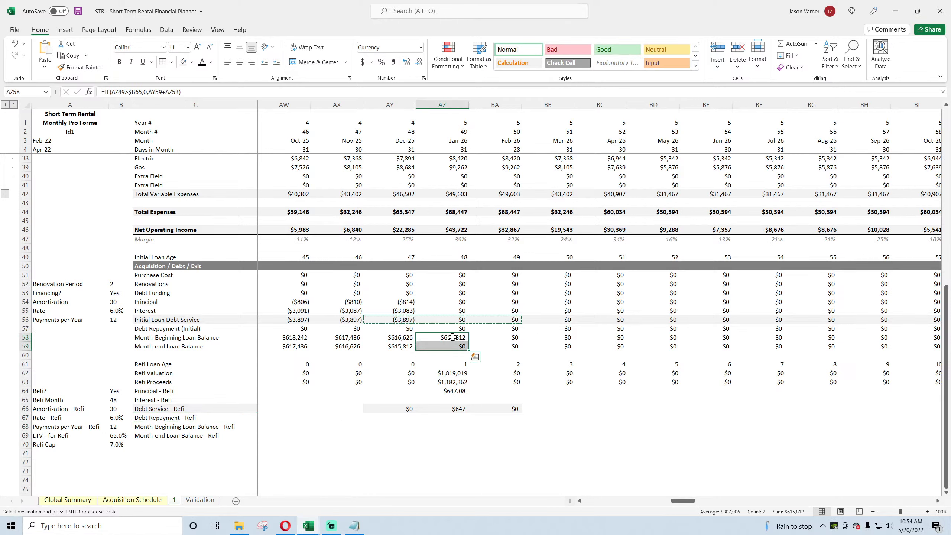
{"action": "right_click", "coordinate": [452, 337]}
{"action": "left_click", "coordinate": [489, 97]}
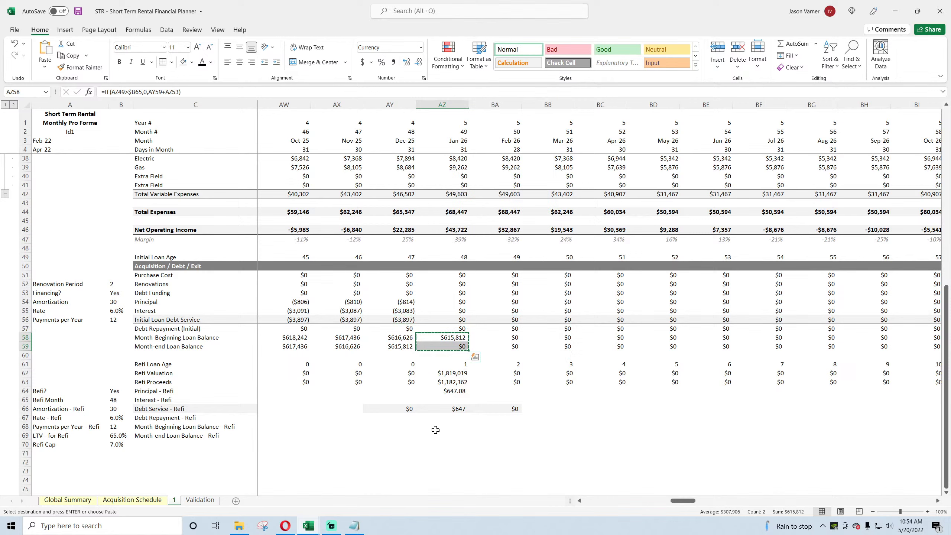
{"action": "right_click", "coordinate": [456, 416]}
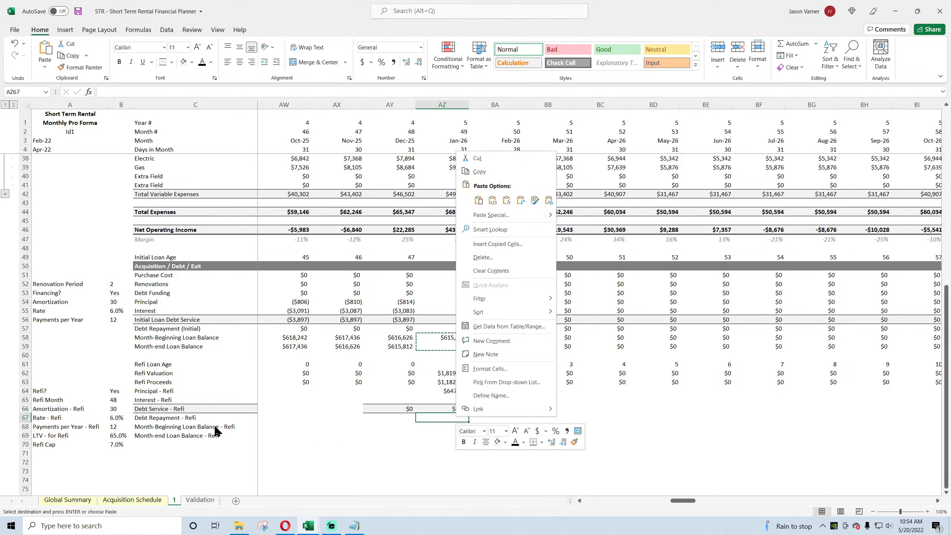
{"action": "left_click", "coordinate": [229, 427]}
{"action": "right_click", "coordinate": [445, 426]}
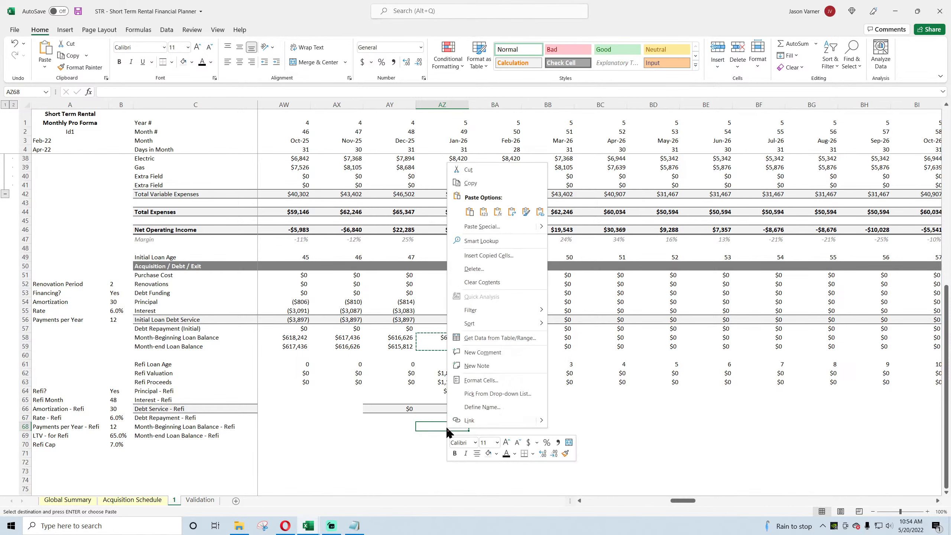
{"action": "left_click", "coordinate": [469, 216]}
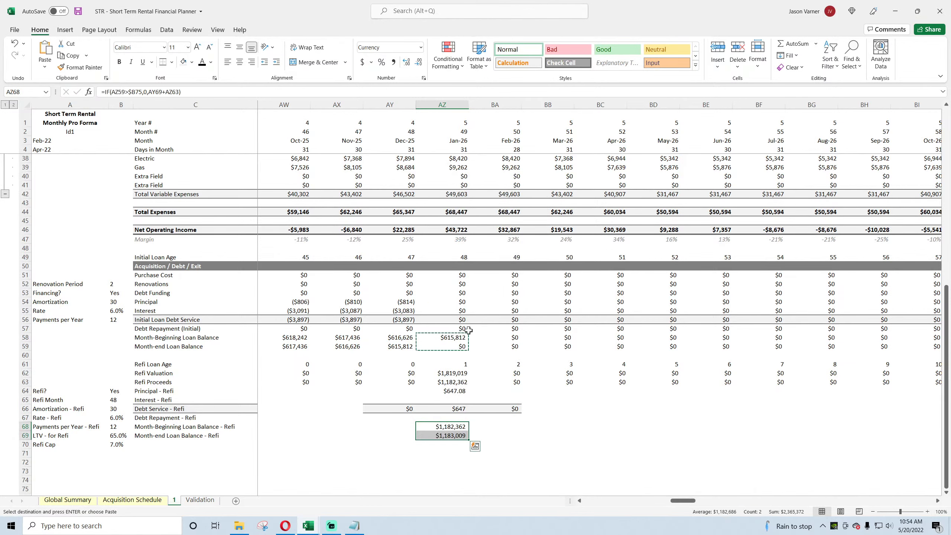
Remove the IF condition from the Month-Beginning Loan Balance - Refi formula in AZ68, leaving =AY69+AZ63.
{"action": "left_click", "coordinate": [451, 427]}
{"action": "double_click", "coordinate": [450, 427]}
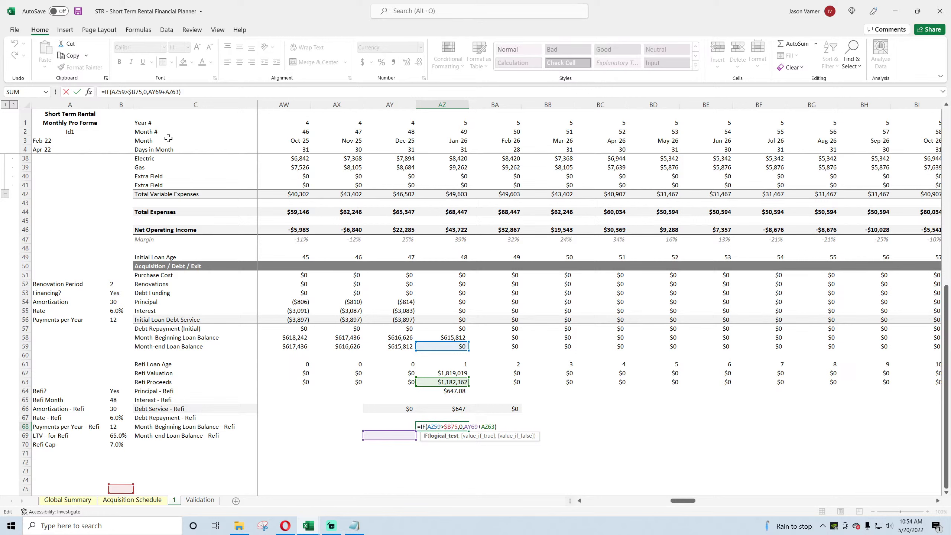
{"action": "left_click_drag", "start_coordinate": [149, 92], "coordinate": [110, 91]}
{"action": "key", "text": "BackSpace"}
{"action": "key", "text": "BackSpace"}
{"action": "key", "text": "BackSpace"}
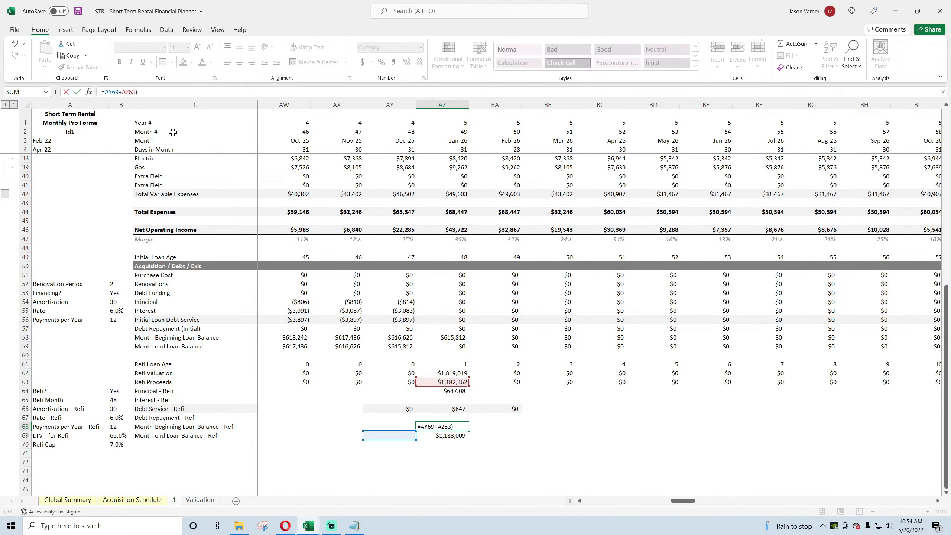
{"action": "key", "text": "Return"}
{"action": "key", "text": "Return"}
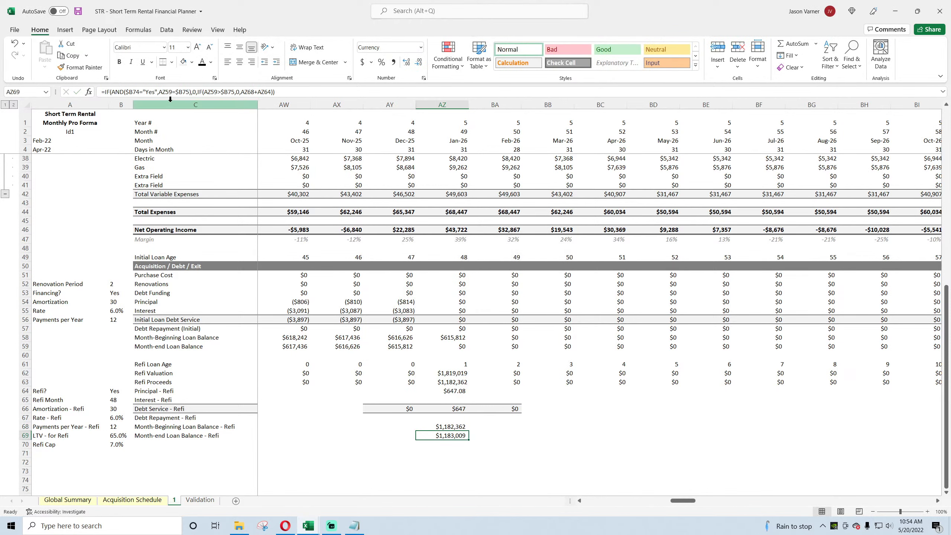
Strip the nested IF conditions from the Month-end Loan Balance - Refi formula in AZ69, leaving =AZ68+AZ64.
{"action": "left_click_drag", "start_coordinate": [104, 91], "coordinate": [240, 92]}
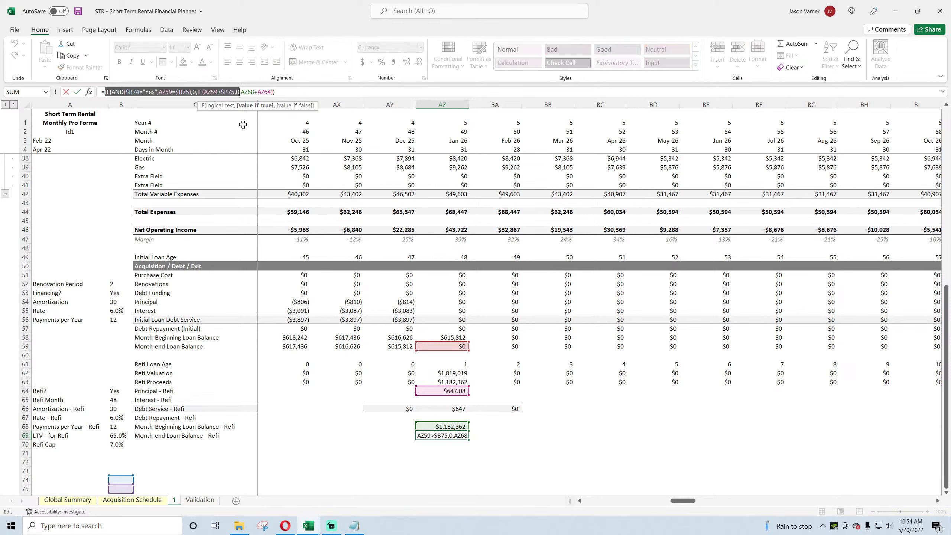
{"action": "key", "text": "BackSpace"}
{"action": "left_click", "coordinate": [106, 92]}
{"action": "key", "text": "BackSpace"}
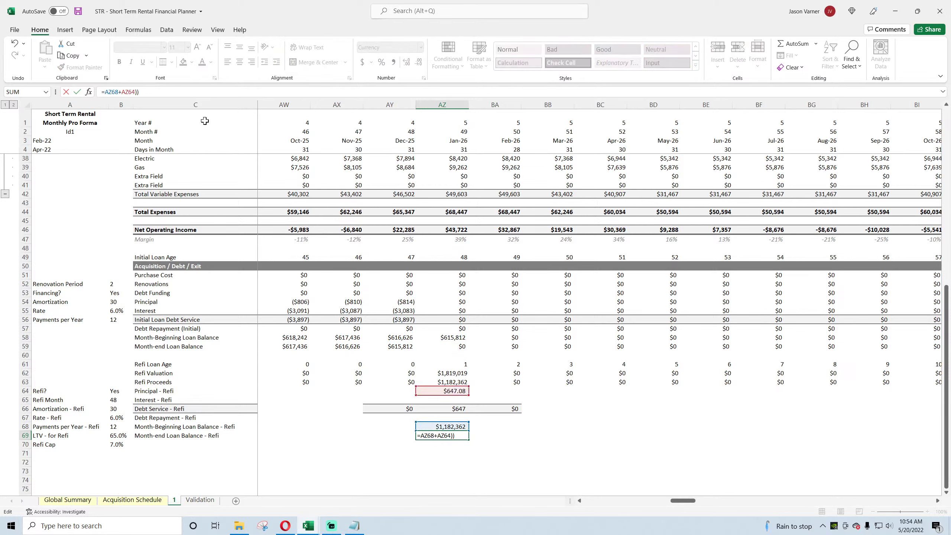
{"action": "key", "text": "Return"}
{"action": "key", "text": "Return"}
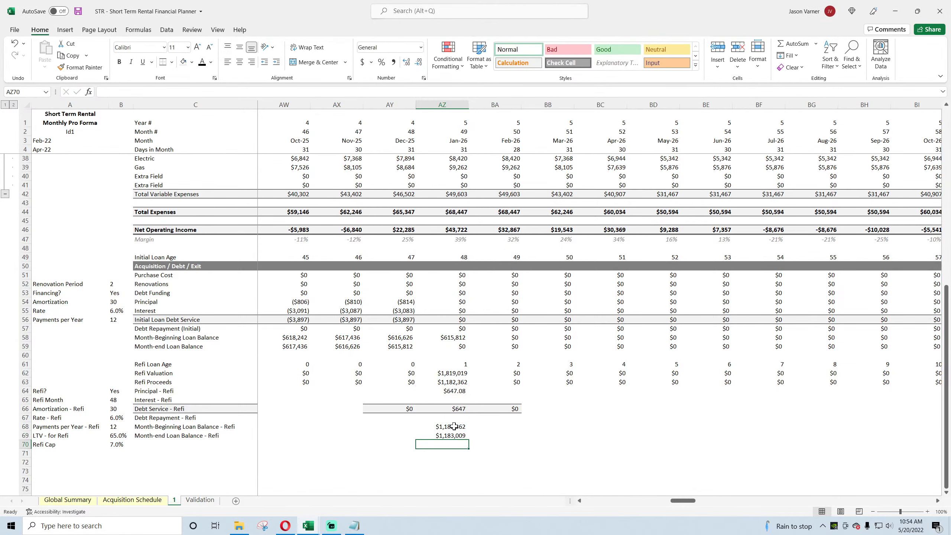
Fill the refi loan balance formulas across to BD, and extend the Debt Service and balance rows 66 to 69 back to column D.
{"action": "left_click_drag", "start_coordinate": [454, 426], "coordinate": [355, 429]}
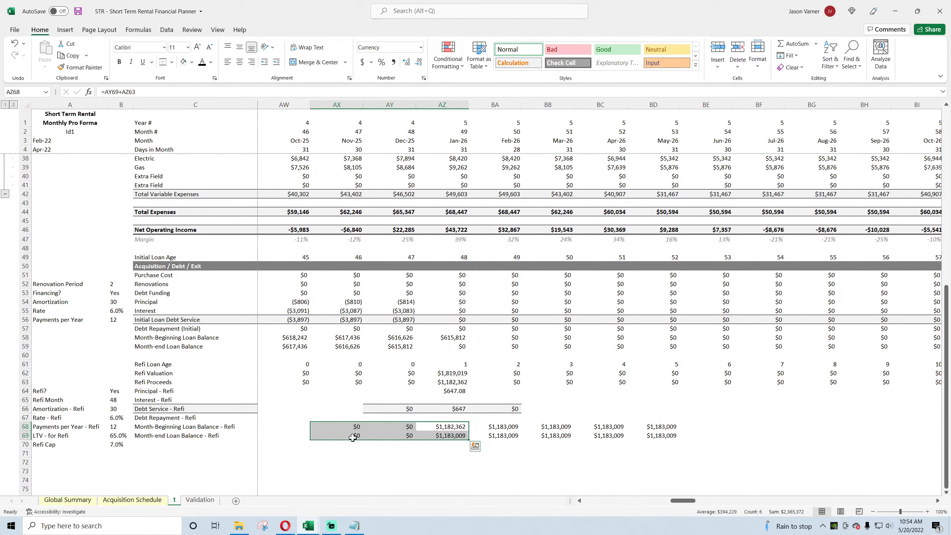
{"action": "left_click", "coordinate": [457, 382]}
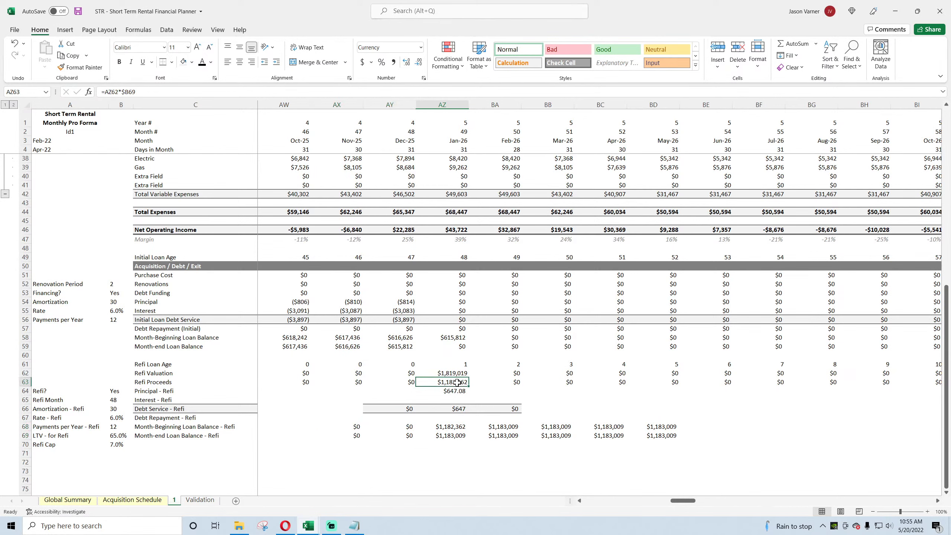
{"action": "left_click", "coordinate": [456, 427]}
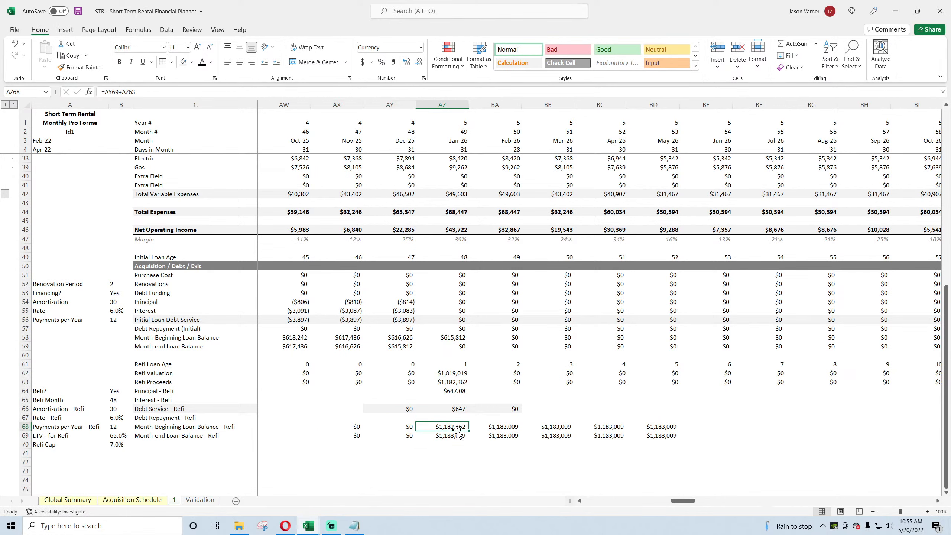
{"action": "left_click", "coordinate": [456, 436]}
{"action": "double_click", "coordinate": [454, 436]}
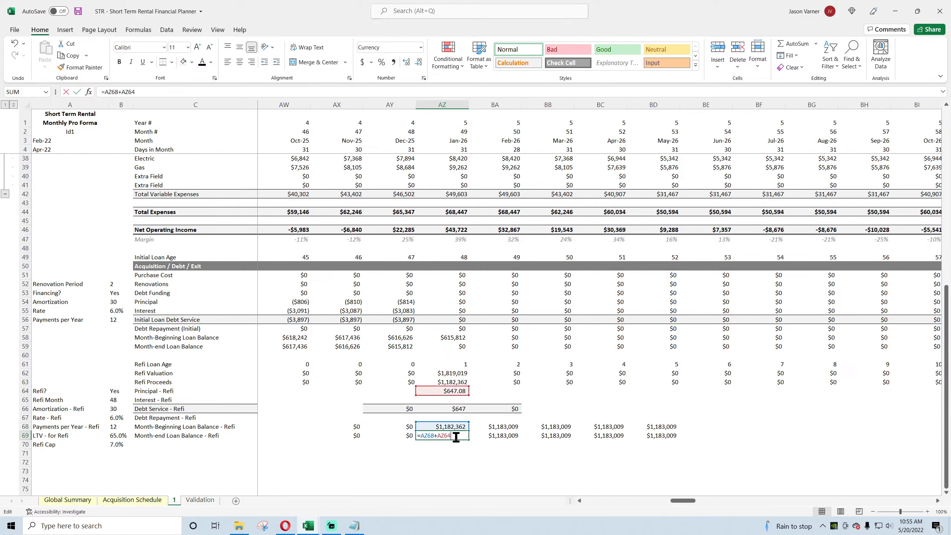
{"action": "key", "text": "Return"}
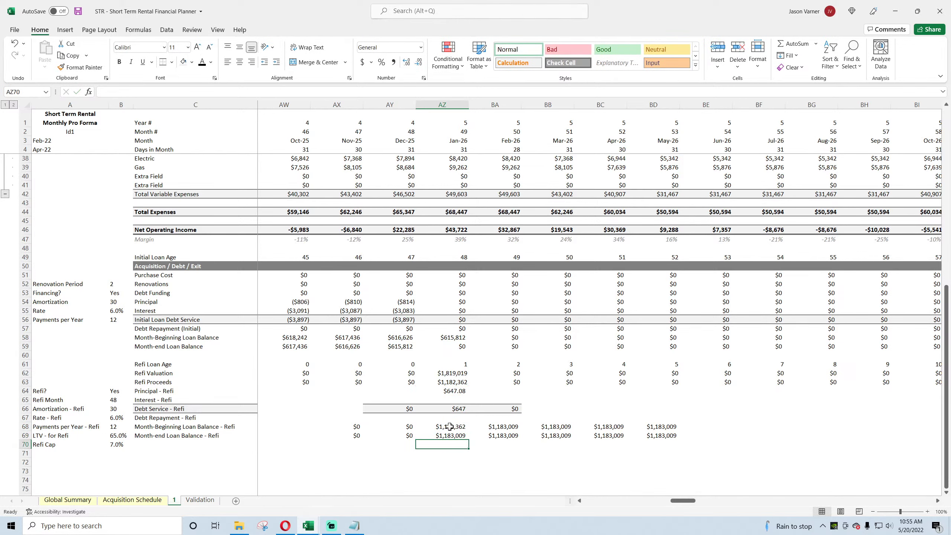
{"action": "left_click_drag", "start_coordinate": [458, 408], "coordinate": [283, 428]}
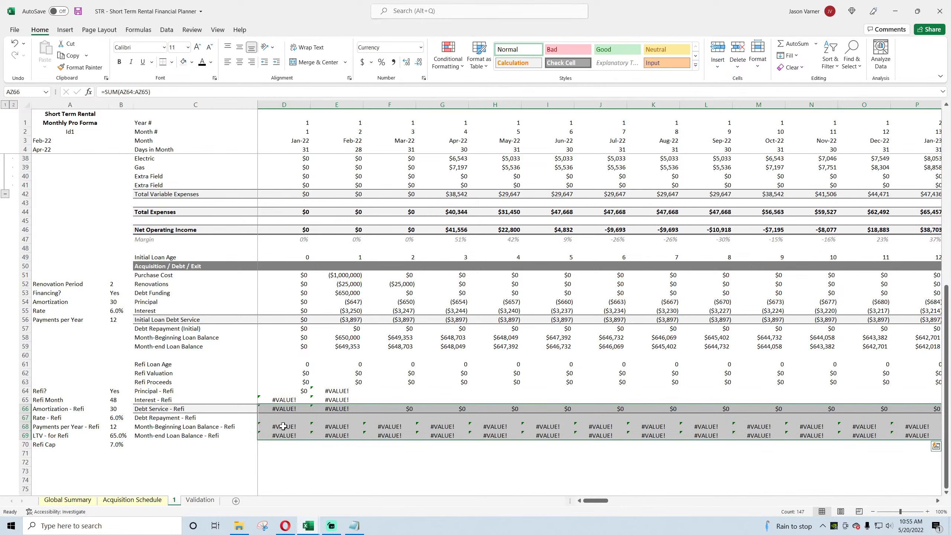
Copy the first-month loan balance formulas D58:D59 and paste them into the refi balance cells D68:D69.
{"action": "left_click_drag", "start_coordinate": [298, 338], "coordinate": [297, 347]}
{"action": "right_click", "coordinate": [298, 338]}
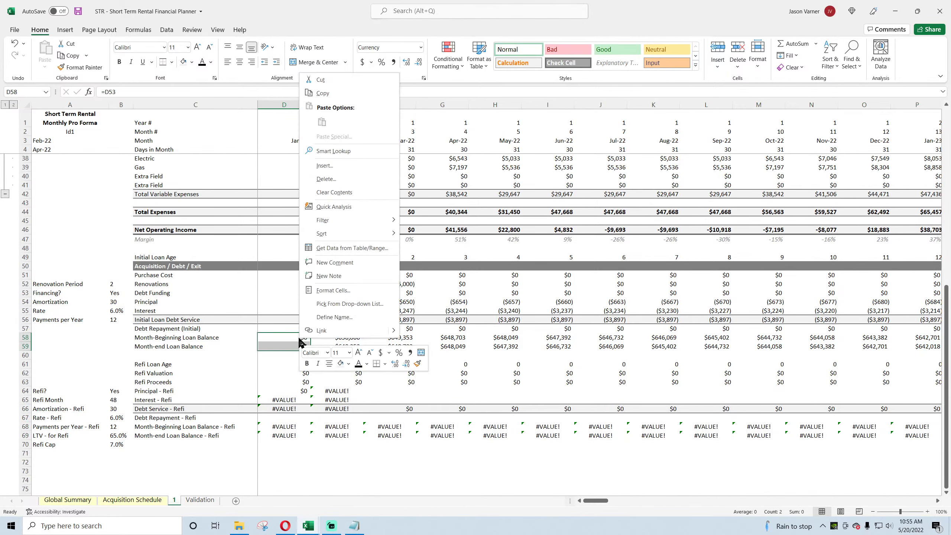
{"action": "left_click", "coordinate": [334, 94]}
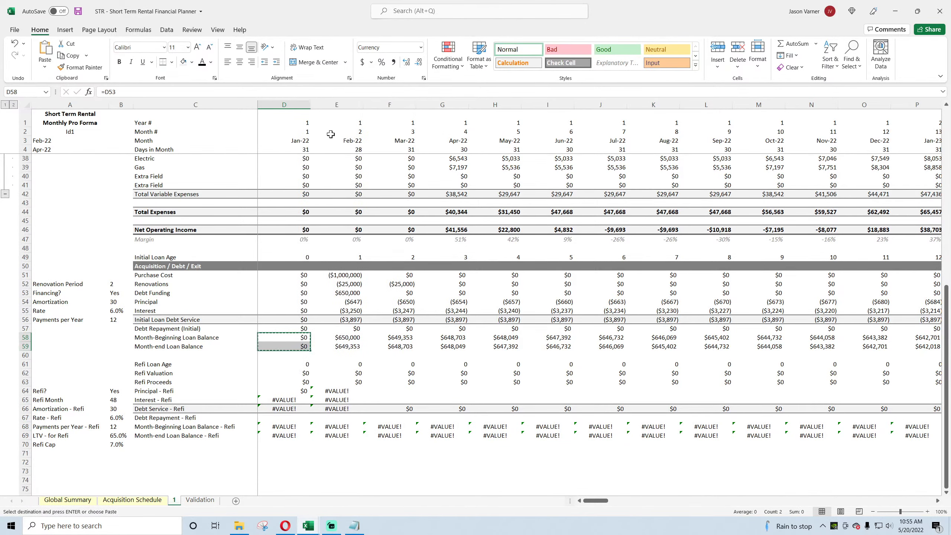
{"action": "right_click", "coordinate": [290, 426]}
{"action": "left_click", "coordinate": [313, 209]}
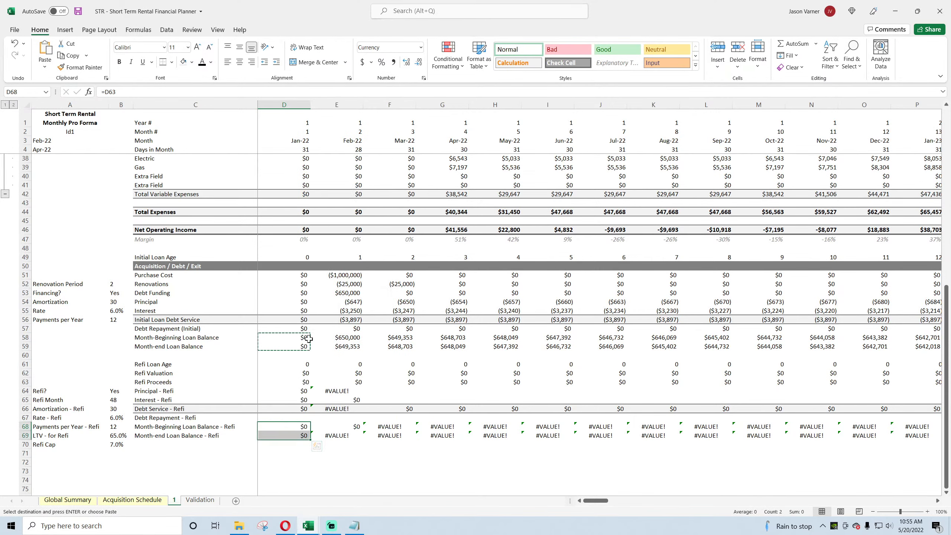
Check the month-end refi balance formula in E69, and clear the Principal - Refi and Interest - Refi cells D64:E65.
{"action": "left_click", "coordinate": [343, 347]}
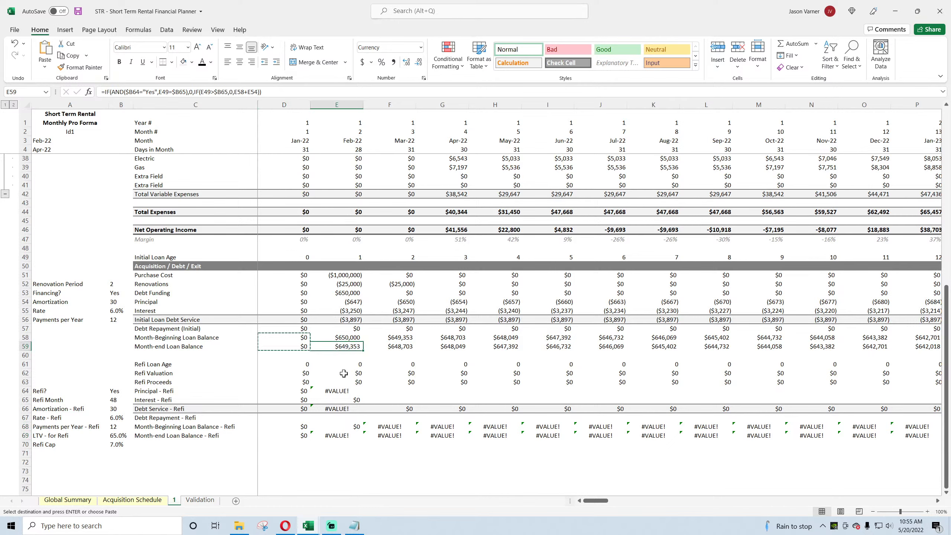
{"action": "left_click", "coordinate": [342, 435]}
{"action": "double_click", "coordinate": [343, 435]}
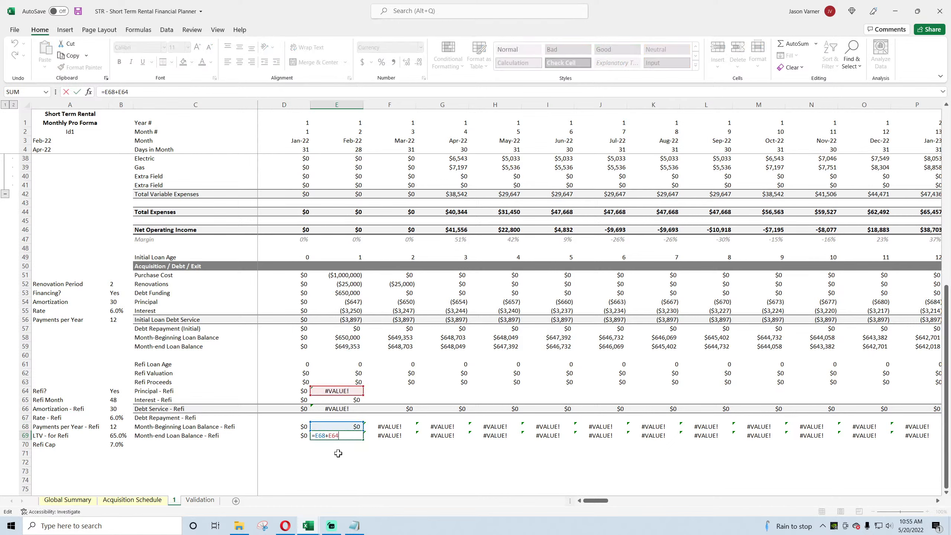
{"action": "key", "text": "Return"}
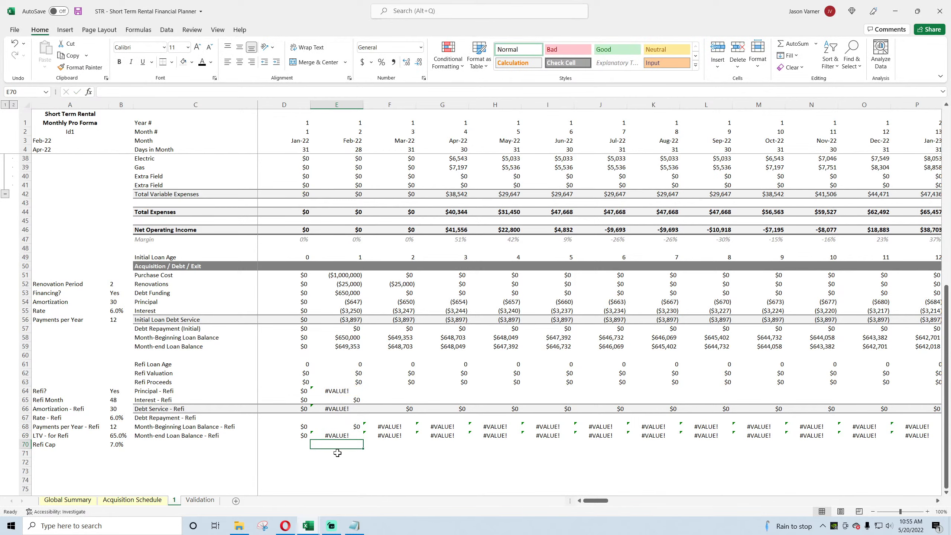
{"action": "key", "text": "Delete"}
{"action": "left_click_drag", "start_coordinate": [342, 392], "coordinate": [296, 399]}
{"action": "left_click", "coordinate": [294, 391]}
{"action": "key", "text": "Delete"}
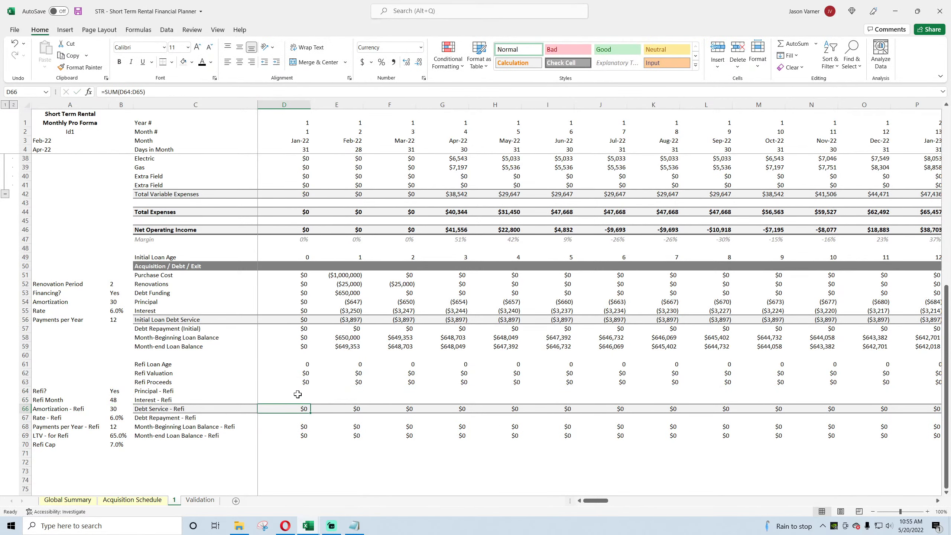
Review the refi proceeds, debt service and loan balance cells in the first months and in the refi month column AZ.
{"action": "left_click", "coordinate": [298, 382]}
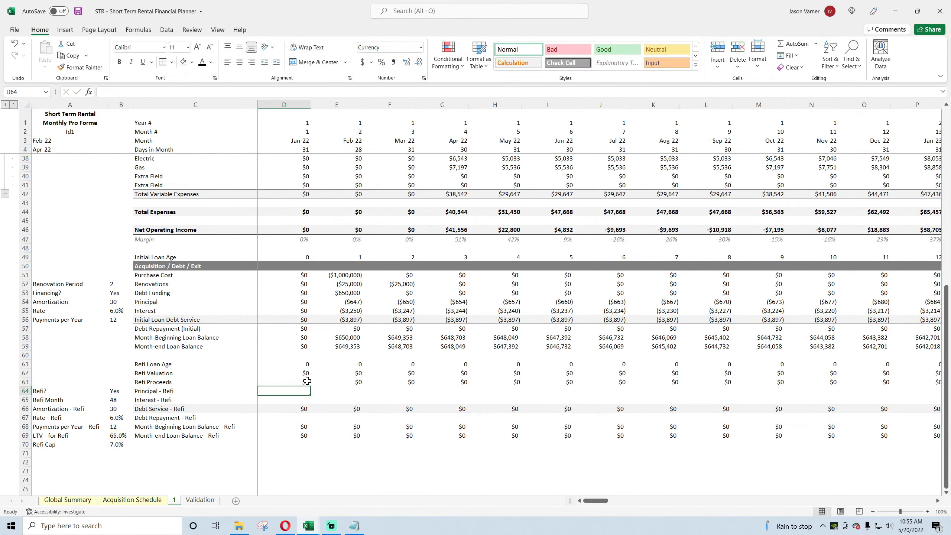
{"action": "left_click", "coordinate": [349, 382]}
{"action": "left_click", "coordinate": [338, 410]}
{"action": "left_click", "coordinate": [346, 427]}
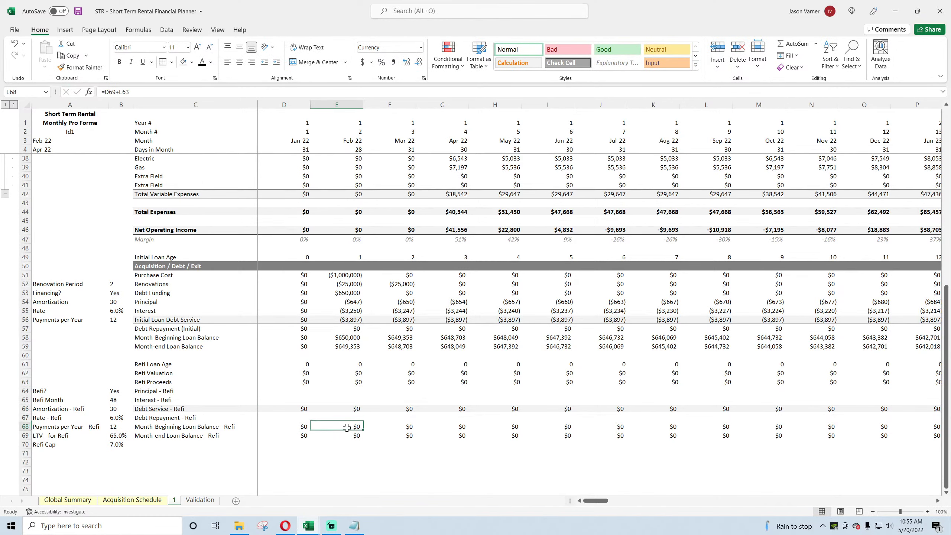
{"action": "left_click_drag", "start_coordinate": [593, 501], "coordinate": [683, 502]}
{"action": "left_click", "coordinate": [452, 424]}
{"action": "left_click", "coordinate": [451, 434]}
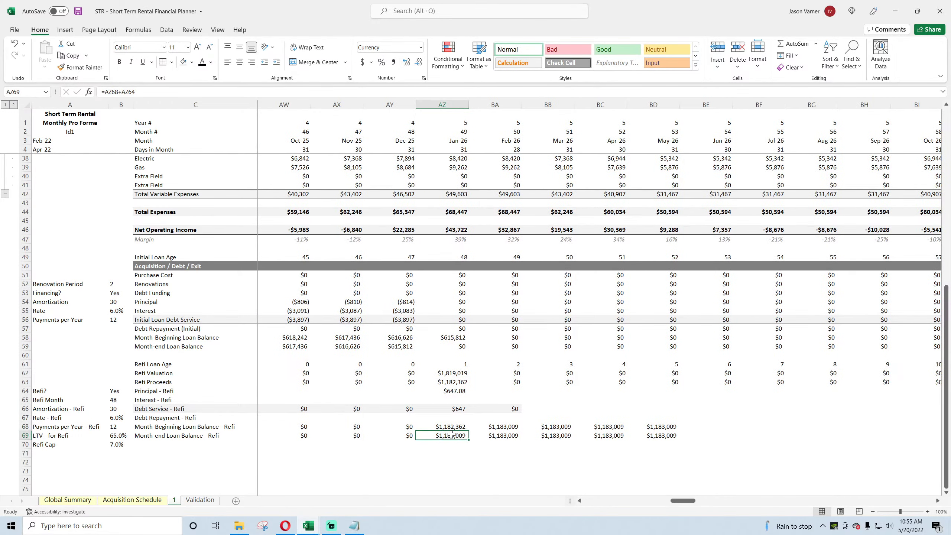
{"action": "left_click", "coordinate": [452, 417]}
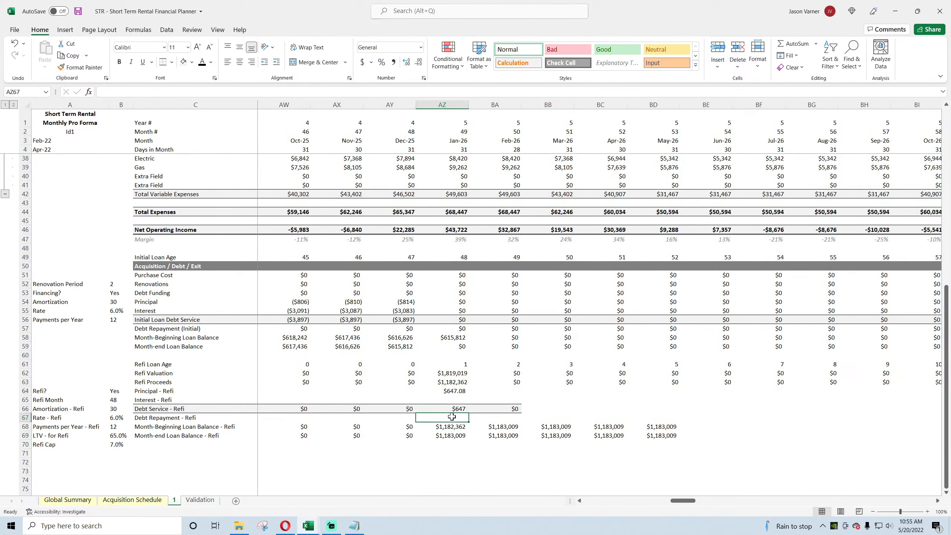
{"action": "left_click", "coordinate": [453, 408]}
Copy the expression -$B55/12*AZ58 from the initial loan Interest formula in AZ55 into the Interest - Refi cell AZ65.
{"action": "left_click", "coordinate": [453, 400]}
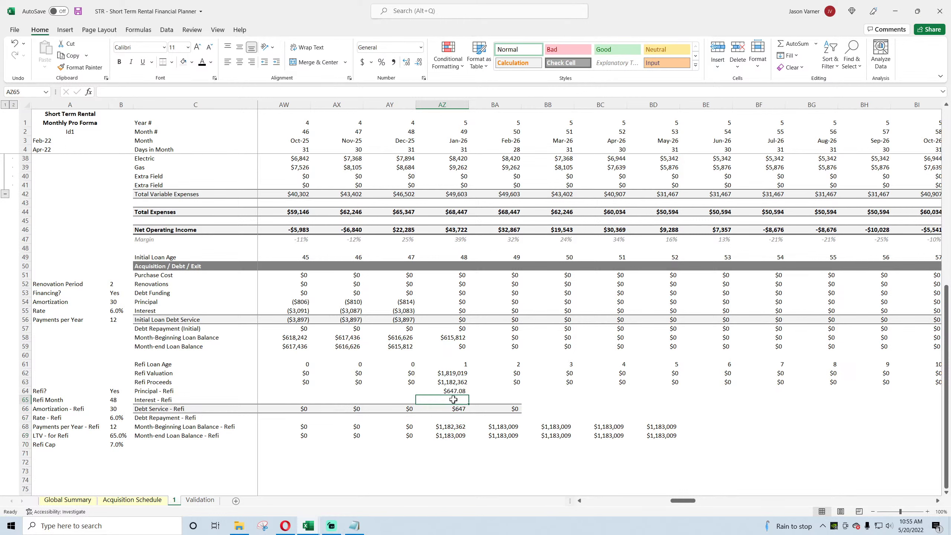
{"action": "left_click", "coordinate": [454, 329]}
{"action": "left_click", "coordinate": [454, 310]}
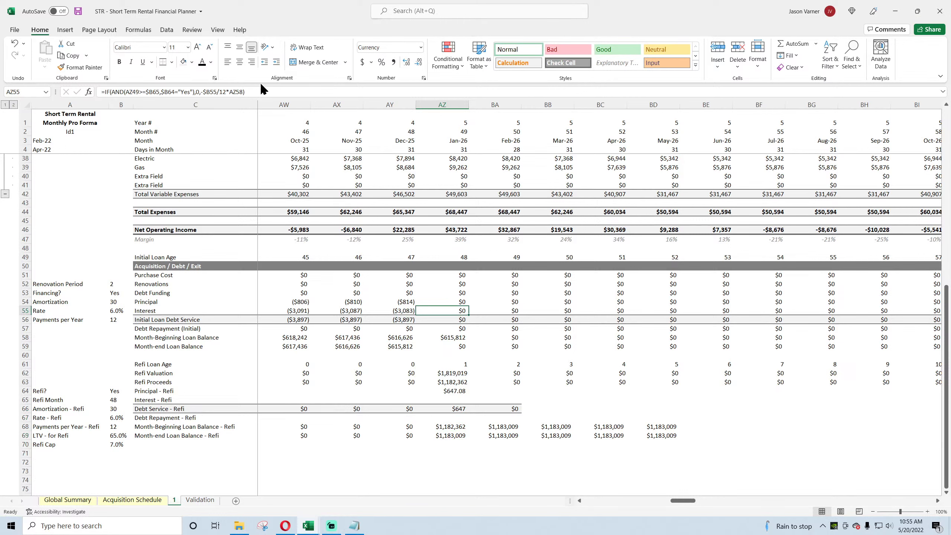
{"action": "left_click_drag", "start_coordinate": [261, 92], "coordinate": [236, 94]}
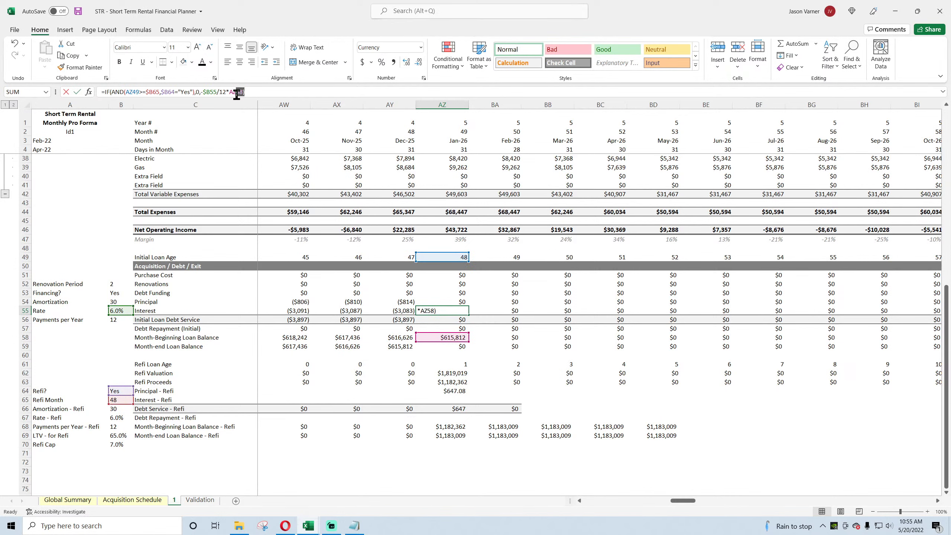
{"action": "left_click_drag", "start_coordinate": [237, 94], "coordinate": [202, 94]}
{"action": "right_click", "coordinate": [209, 94]}
{"action": "left_click", "coordinate": [231, 114]}
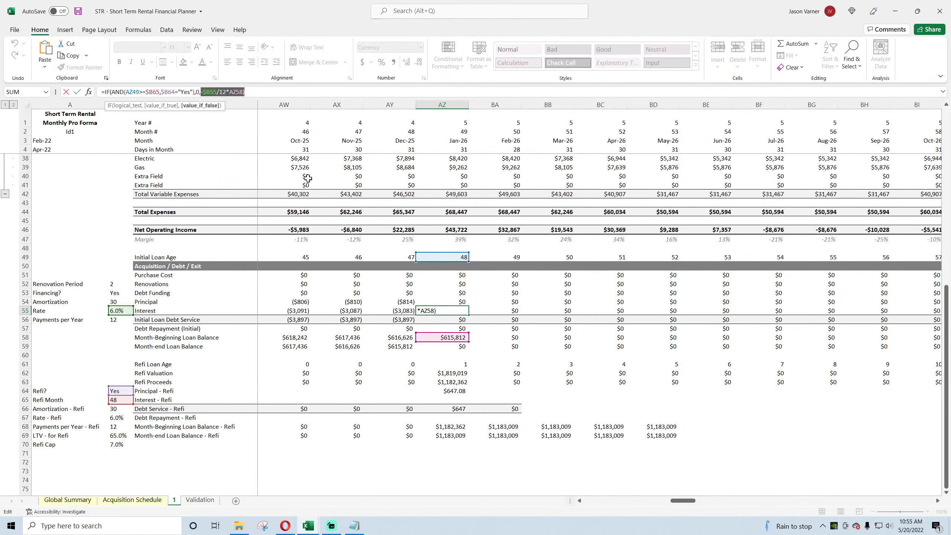
{"action": "key", "text": "Return"}
{"action": "left_click", "coordinate": [456, 398]}
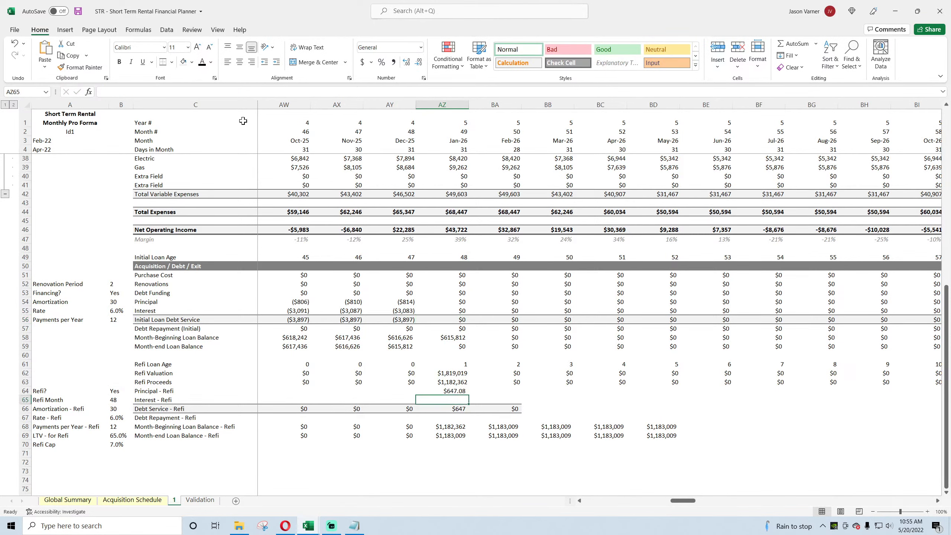
{"action": "left_click", "coordinate": [242, 91]}
{"action": "right_click", "coordinate": [241, 91]}
{"action": "left_click", "coordinate": [265, 138]}
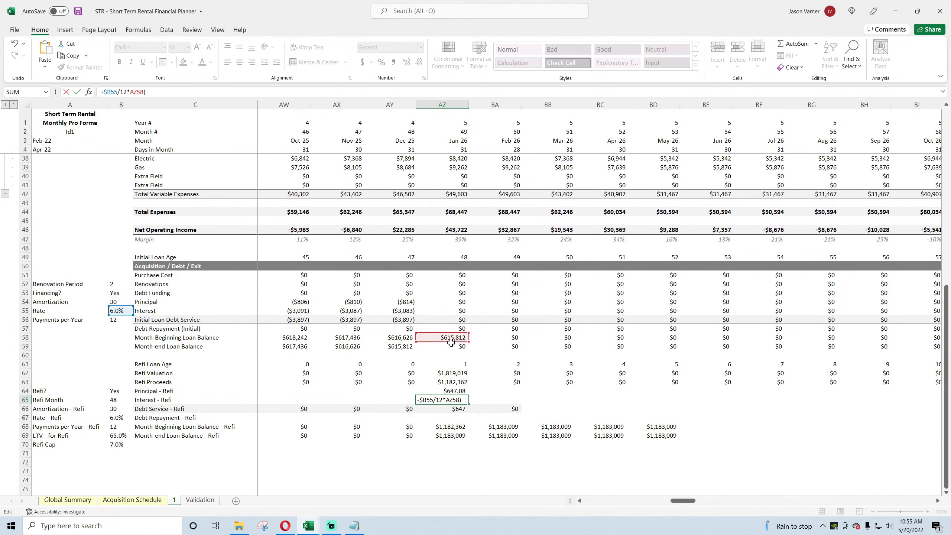
Repoint the Interest - Refi formula in AZ65 to the refi rate $B67, refi payments per year $B68 and month-beginning refi balance AZ68.
{"action": "left_click_drag", "start_coordinate": [452, 342], "coordinate": [454, 426]}
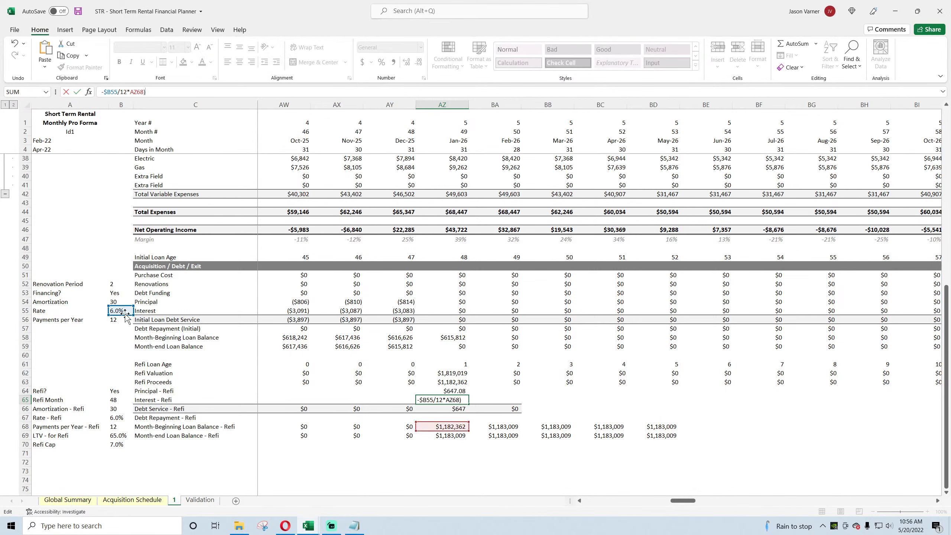
{"action": "left_click_drag", "start_coordinate": [125, 316], "coordinate": [125, 420]}
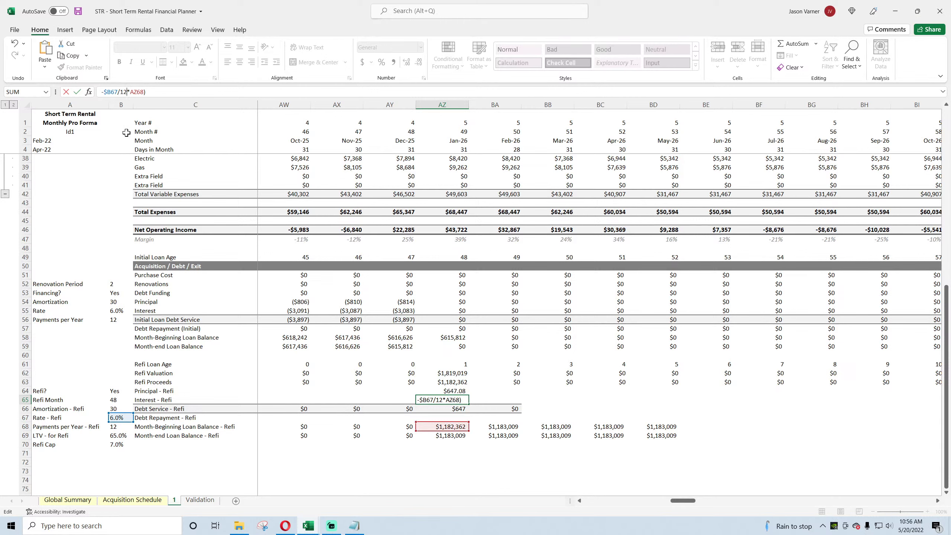
{"action": "key", "text": "BackSpace"}
{"action": "key", "text": "BackSpace"}
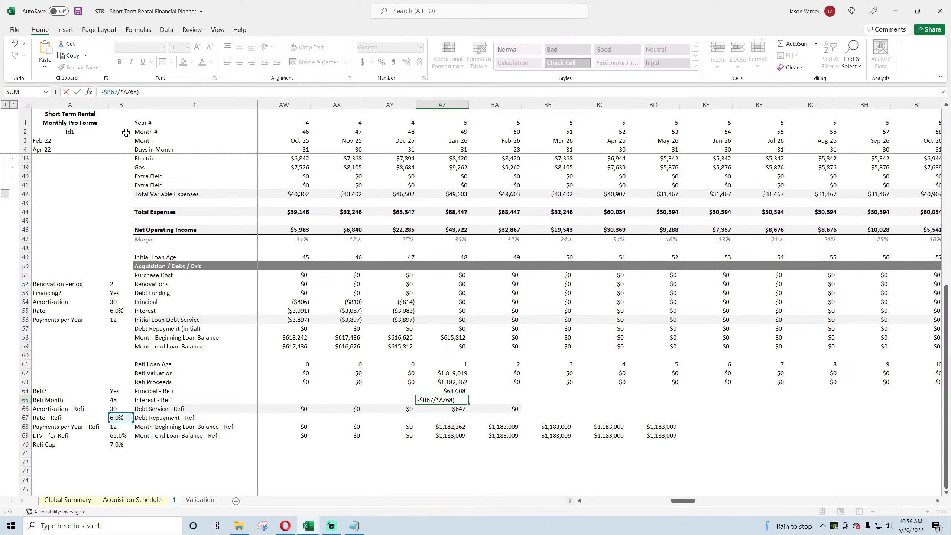
{"action": "left_click", "coordinate": [119, 428]}
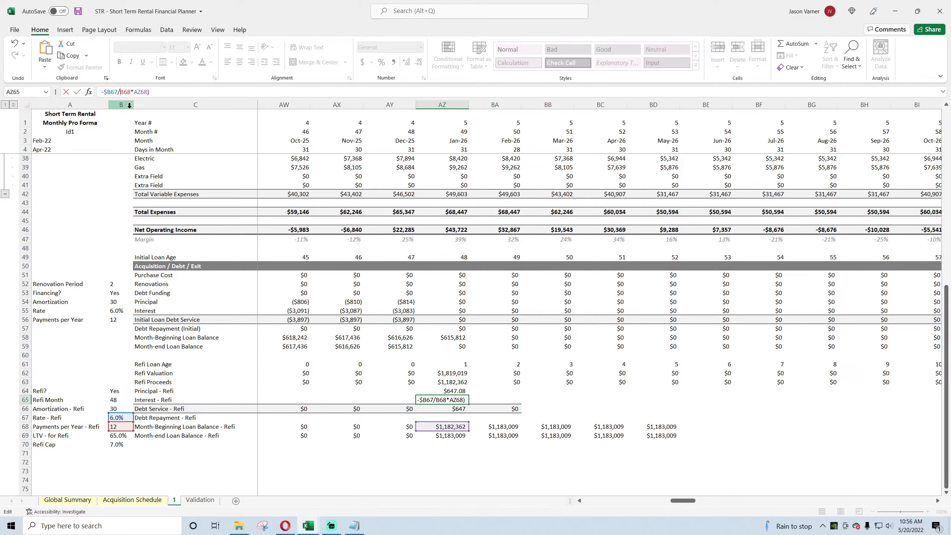
{"action": "type", "text": "$"}
{"action": "key", "text": "Return"}
{"action": "key", "text": "Return"}
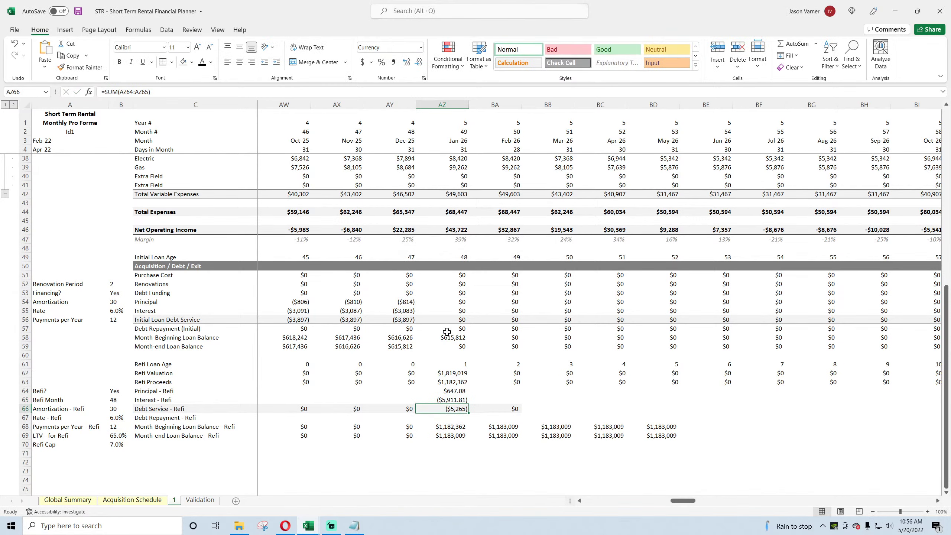
{"action": "left_click", "coordinate": [462, 400]}
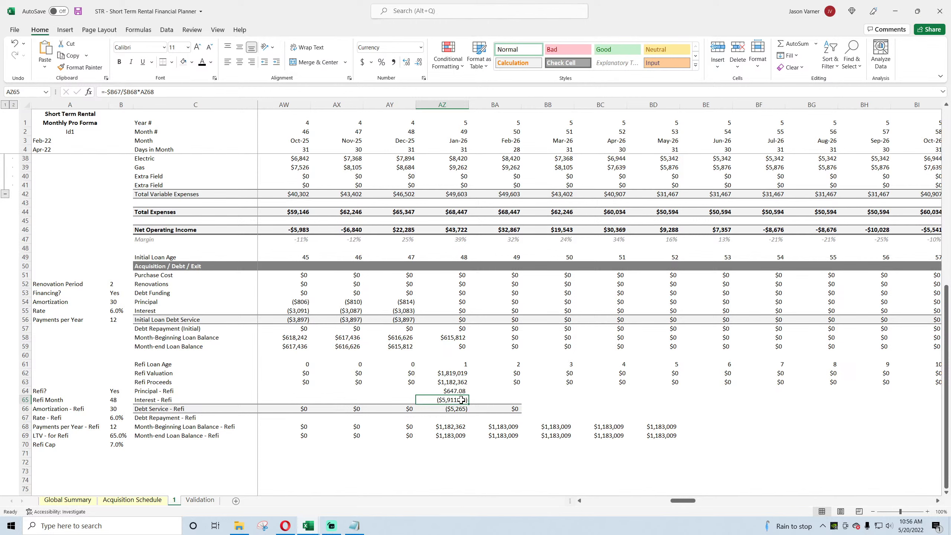
Make the initial loan Interest formula in AZ55 divide the rate by the payments-per-year cell $B56.
{"action": "double_click", "coordinate": [455, 308]}
{"action": "left_click", "coordinate": [226, 91]}
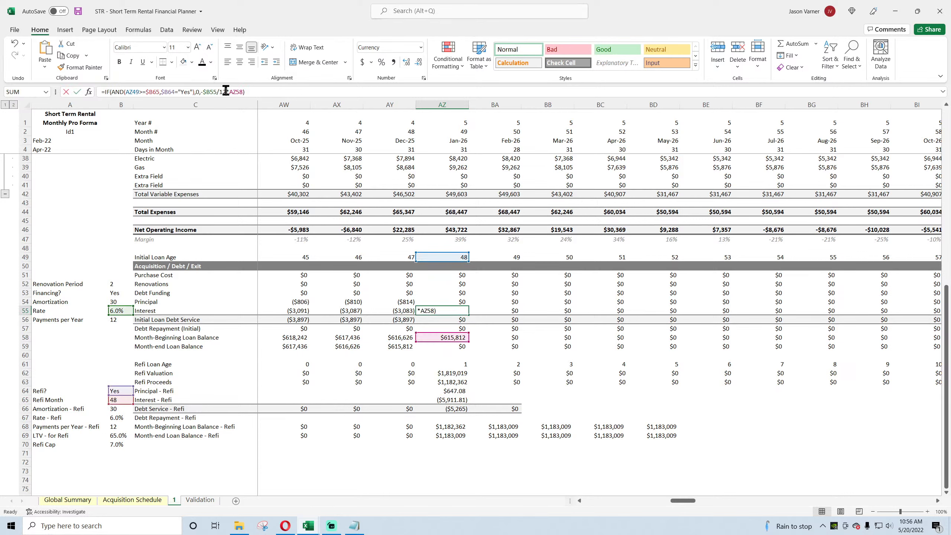
{"action": "key", "text": "BackSpace"}
{"action": "key", "text": "BackSpace"}
{"action": "left_click", "coordinate": [119, 319]}
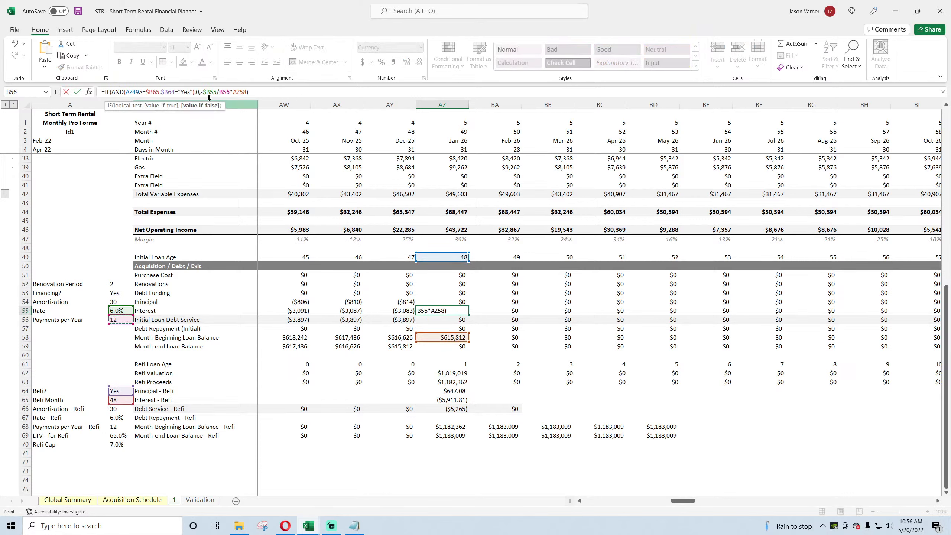
{"action": "left_click", "coordinate": [216, 92]}
{"action": "type", "text": "$"}
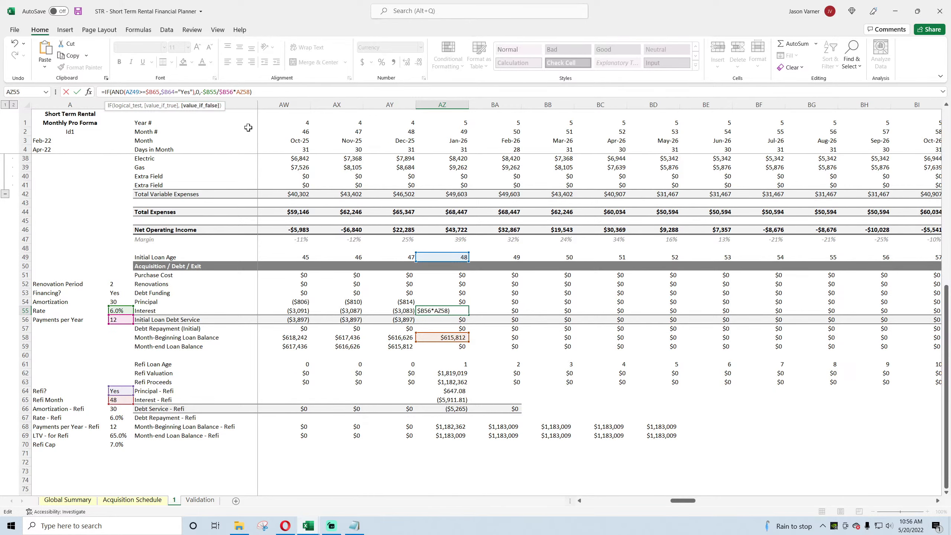
{"action": "key", "text": "Return"}
Fill the updated initial loan Interest formula across row 55 from column E to GA and save the workbook.
{"action": "left_click", "coordinate": [462, 310]}
{"action": "left_click_drag", "start_coordinate": [469, 315], "coordinate": [2, 320]}
{"action": "left_click_drag", "start_coordinate": [279, 332], "coordinate": [272, 328]}
{"action": "left_click", "coordinate": [351, 311]}
{"action": "left_click_drag", "start_coordinate": [364, 314], "coordinate": [891, 314]}
{"action": "left_click", "coordinate": [78, 11]}
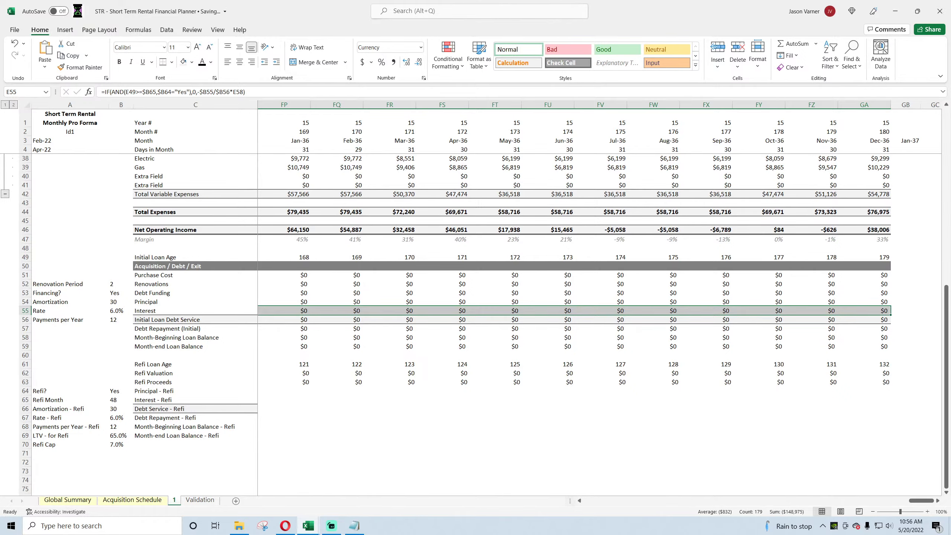
Format the Principal - Refi and Interest - Refi cells AZ64:AZ65 as dollar currency with 0 decimal places.
{"action": "left_click_drag", "start_coordinate": [922, 500], "coordinate": [686, 499]}
{"action": "left_click_drag", "start_coordinate": [506, 391], "coordinate": [506, 400]}
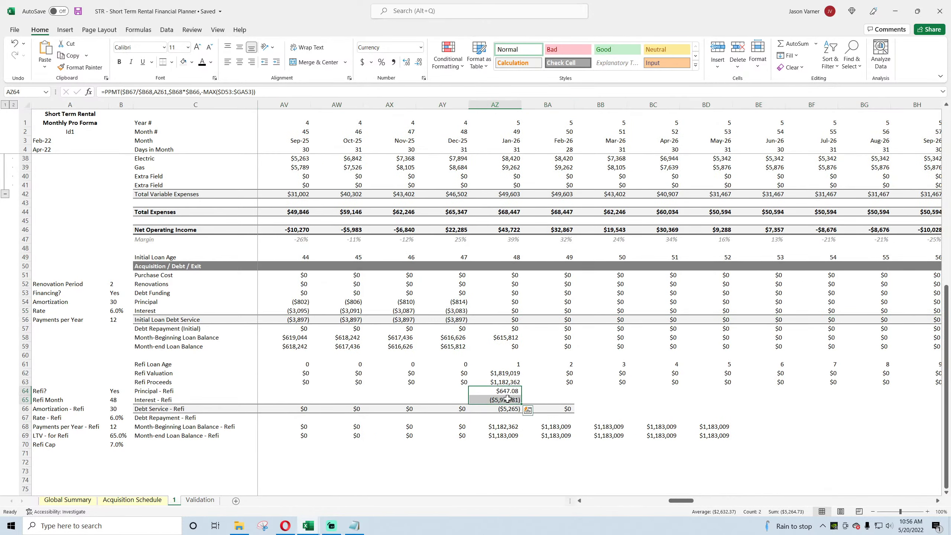
{"action": "left_click", "coordinate": [423, 78]}
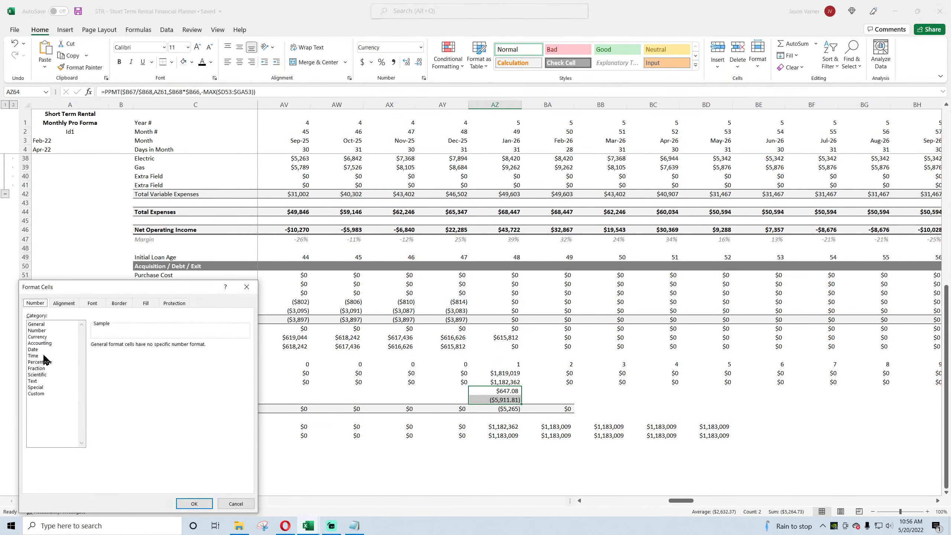
{"action": "left_click", "coordinate": [39, 337]}
{"action": "left_click", "coordinate": [149, 357]}
{"action": "left_click", "coordinate": [150, 371]}
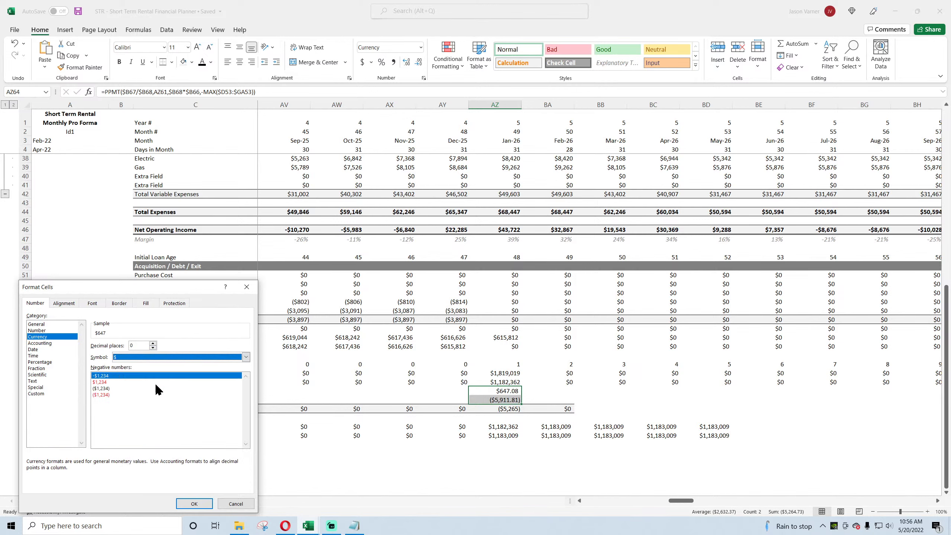
{"action": "left_click", "coordinate": [194, 502]}
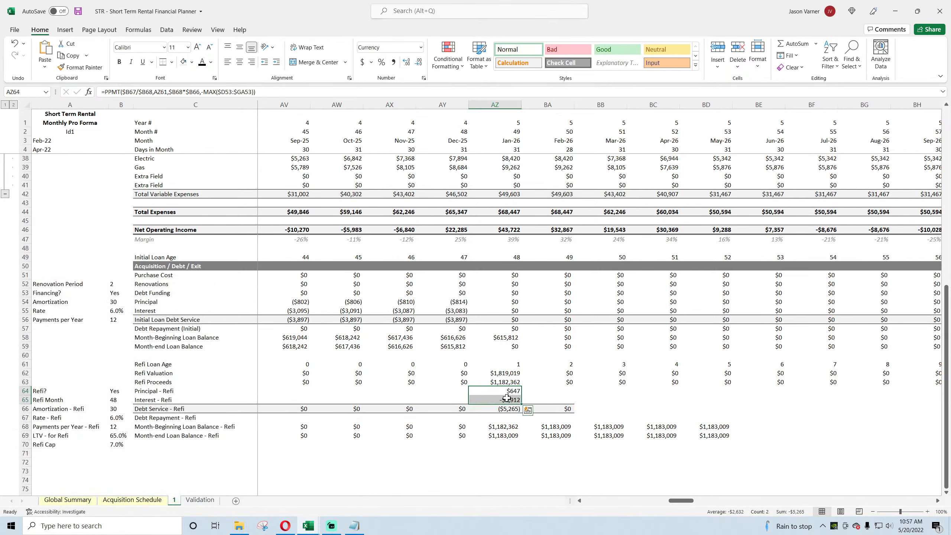
Negate the PPMT formula in the Principal - Refi cell AZ64.
{"action": "left_click", "coordinate": [104, 92]}
{"action": "type", "text": "-"}
{"action": "key", "text": "Return"}
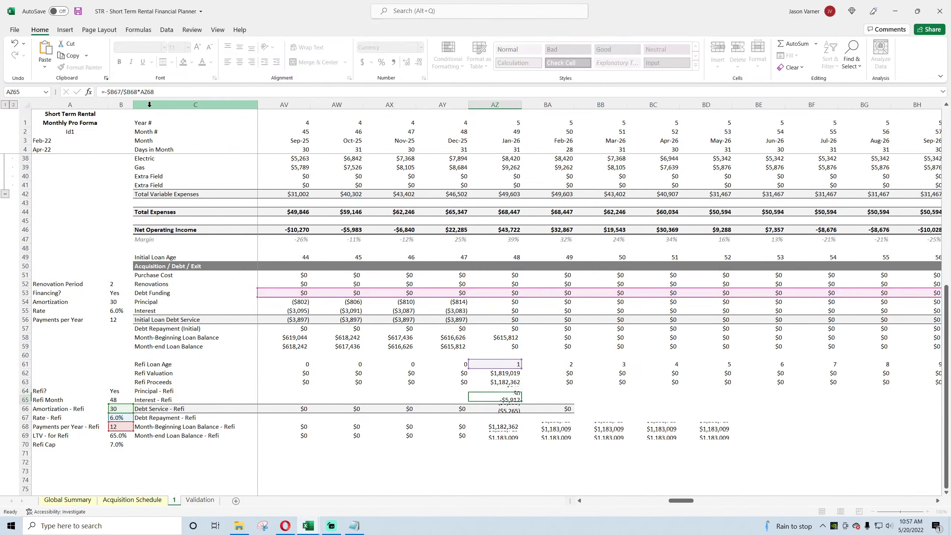
{"action": "left_click", "coordinate": [288, 528]}
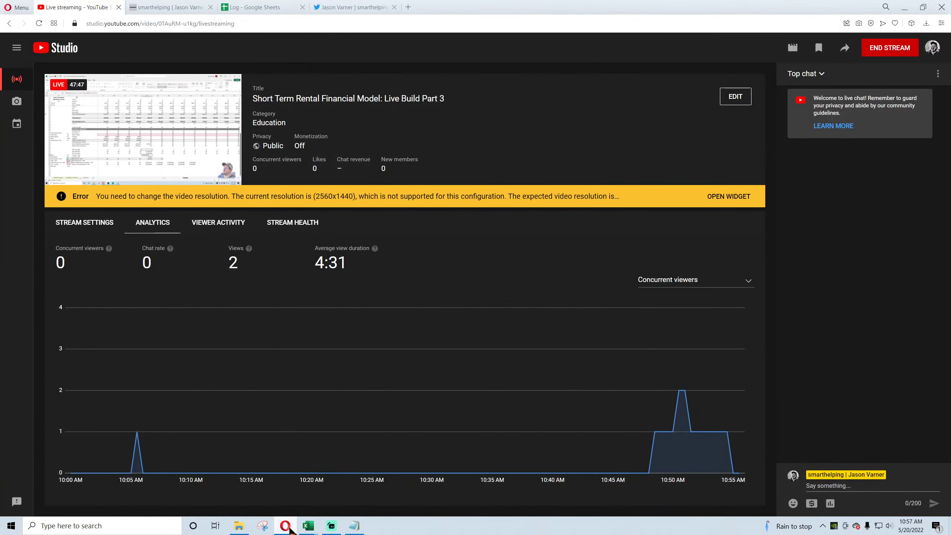
{"action": "left_click", "coordinate": [307, 526]}
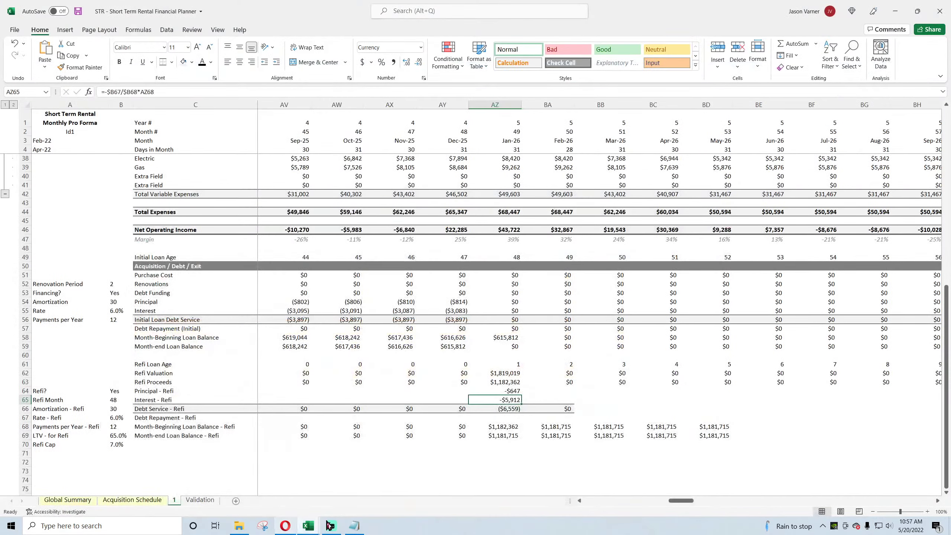
Set negative numbers in AZ64:AZ65 to the black parentheses currency style and save the workbook.
{"action": "left_click_drag", "start_coordinate": [503, 392], "coordinate": [504, 398]}
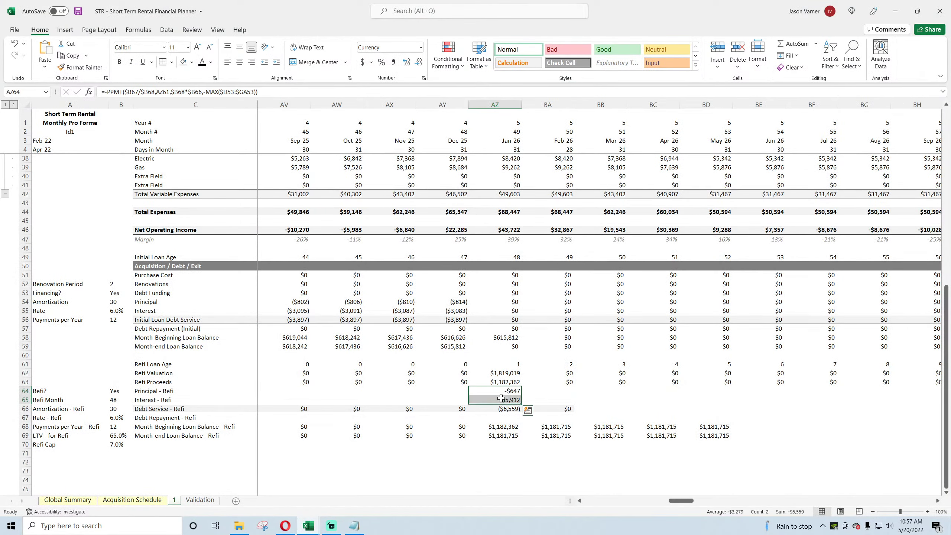
{"action": "left_click", "coordinate": [423, 78]}
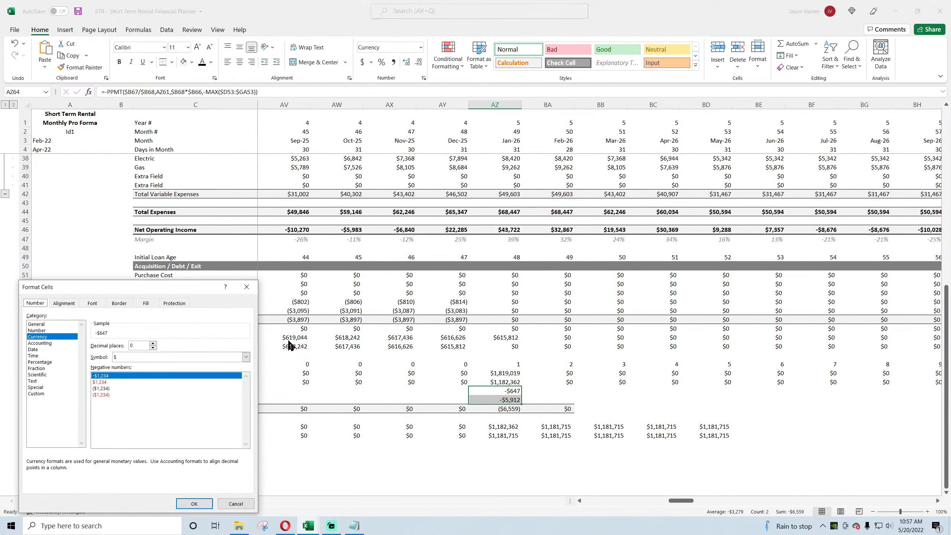
{"action": "left_click", "coordinate": [108, 389]}
{"action": "left_click", "coordinate": [198, 503]}
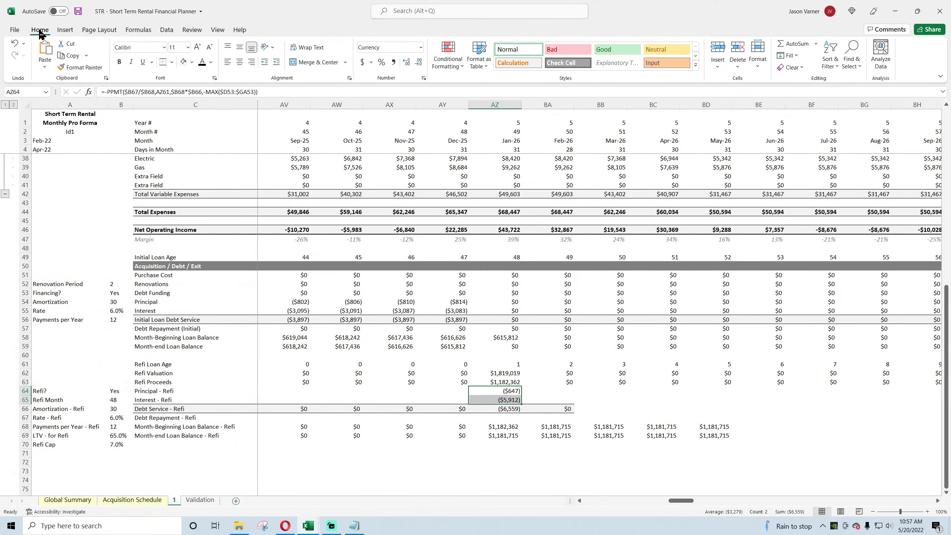
{"action": "left_click", "coordinate": [78, 11]}
Review the refi formulas in column AZ and fill rows 61 to 66 from AZ across to BG.
{"action": "left_click", "coordinate": [504, 382]}
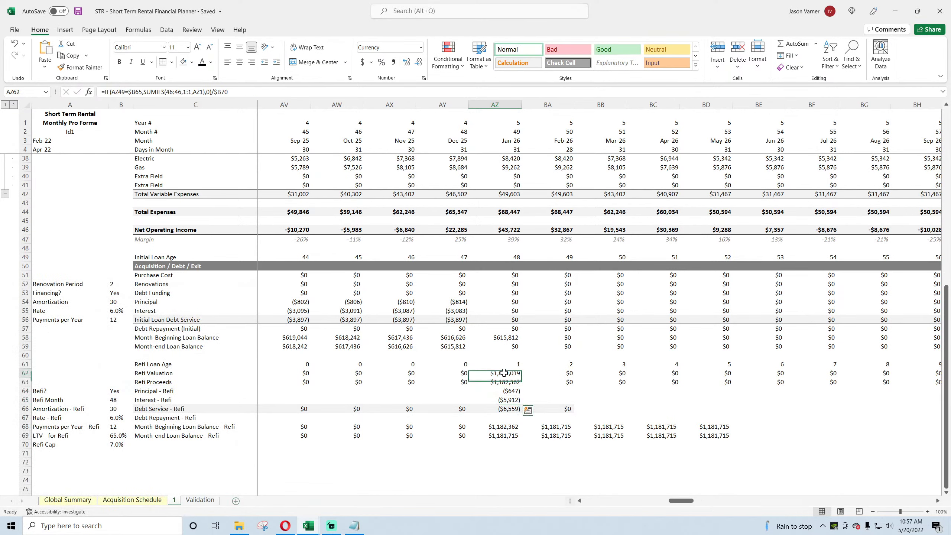
{"action": "left_click", "coordinate": [505, 391]}
{"action": "left_click", "coordinate": [505, 399]}
{"action": "left_click", "coordinate": [505, 409]}
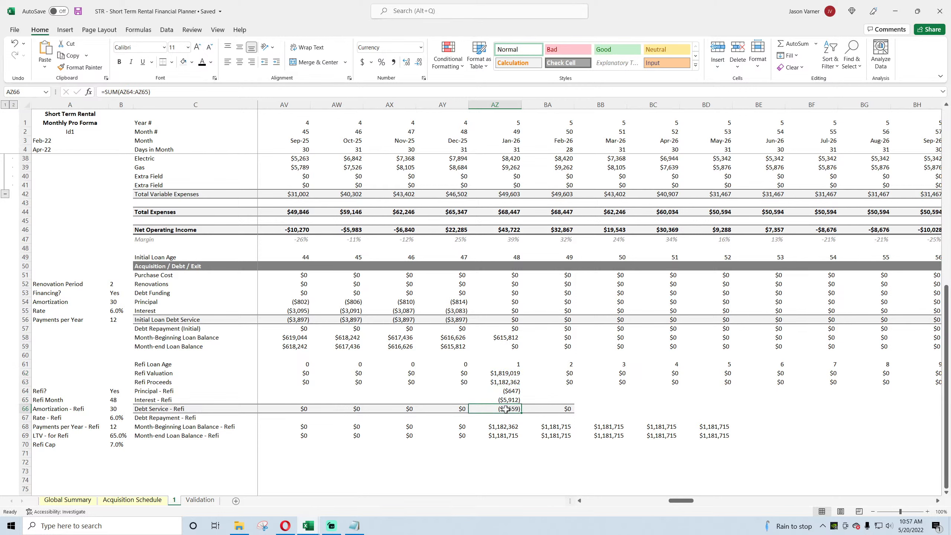
{"action": "left_click_drag", "start_coordinate": [505, 427], "coordinate": [505, 436]}
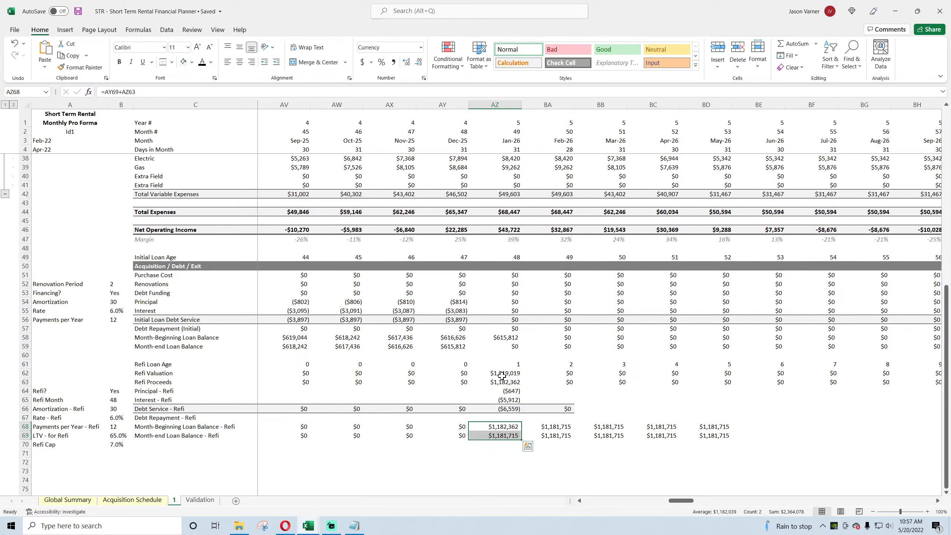
{"action": "left_click_drag", "start_coordinate": [508, 364], "coordinate": [890, 411]}
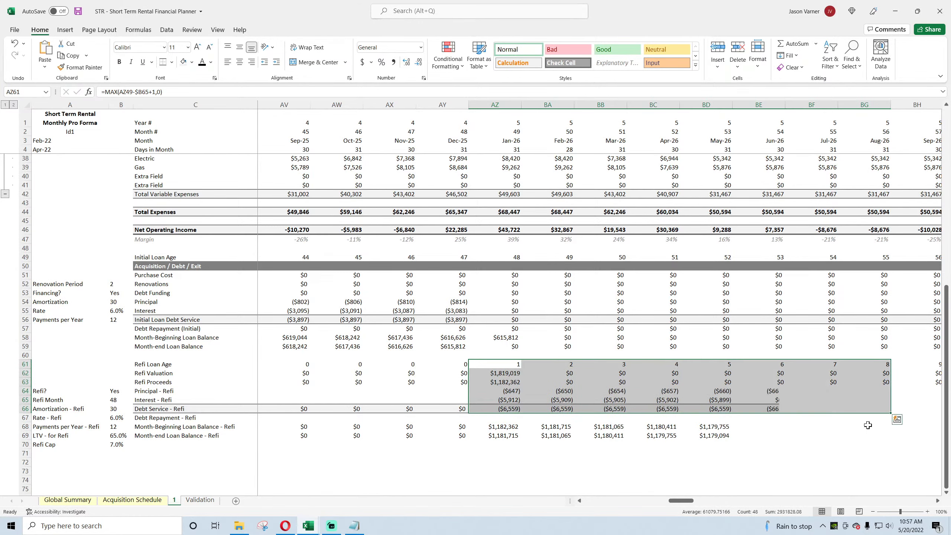
Compare the refi balance formulas in AZ68:AZ69 with the initial loan balance in AZ59, and check the Principal - Refi formulas in AZ64 and BA64.
{"action": "left_click", "coordinate": [502, 427]}
{"action": "left_click", "coordinate": [506, 435]}
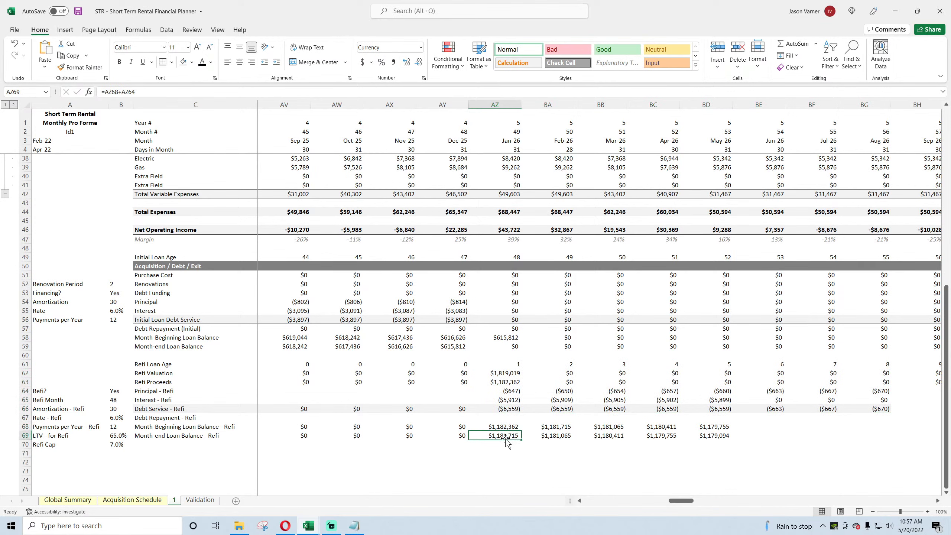
{"action": "left_click", "coordinate": [503, 345]}
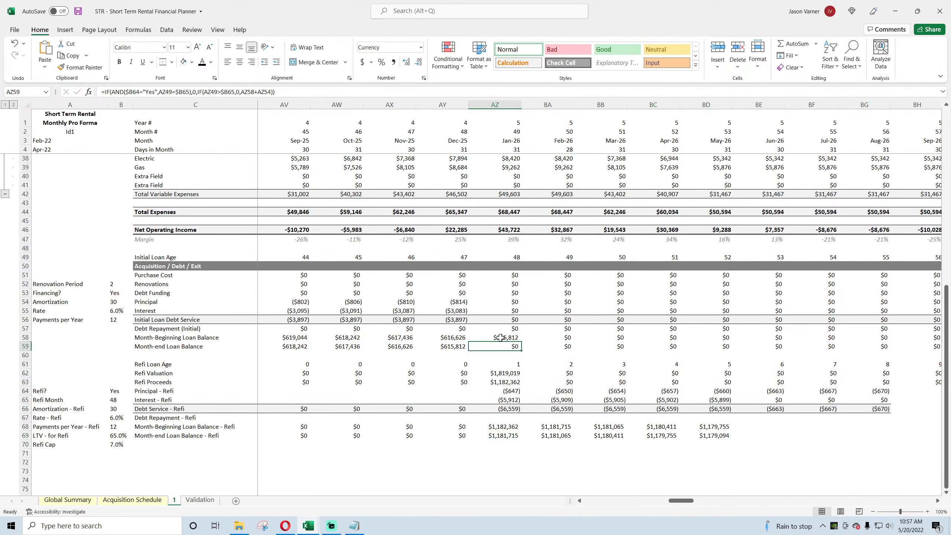
{"action": "left_click", "coordinate": [506, 391]}
{"action": "left_click", "coordinate": [550, 391]}
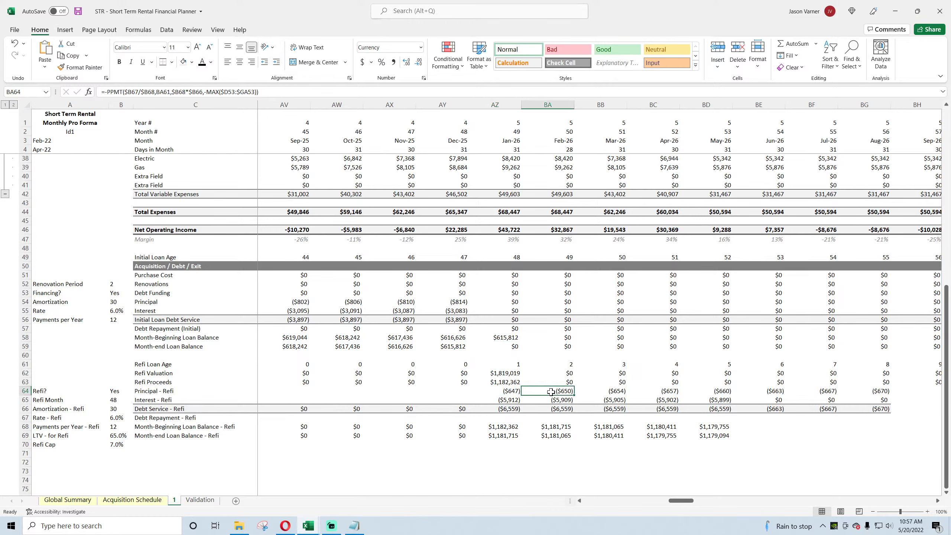
{"action": "left_click", "coordinate": [303, 528]}
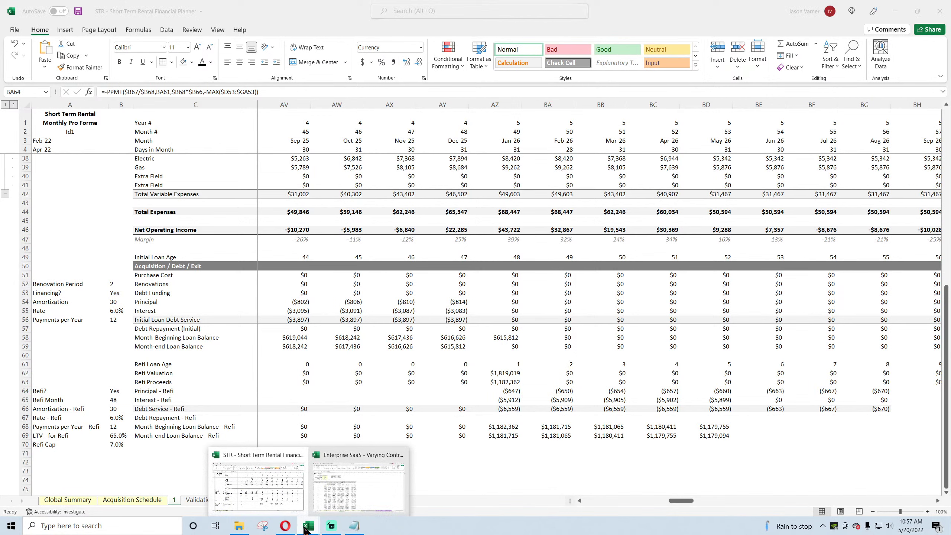
{"action": "right_click", "coordinate": [506, 427]}
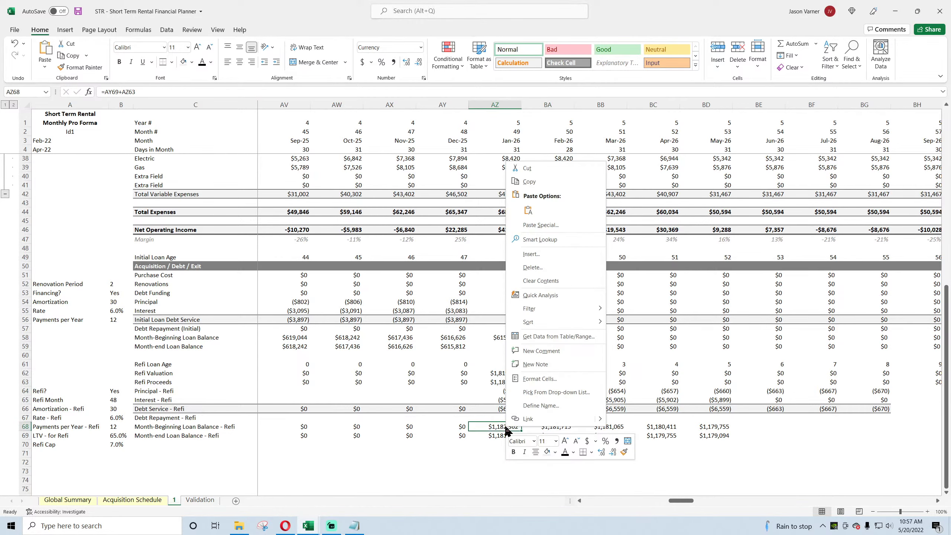
Paste the AZ68 refi balance as a value into Financed Amount B3 on the Enterprise SaaS workbook's Debt Schedule and compare its payments with the pro forma.
{"action": "left_click", "coordinate": [539, 181]}
{"action": "mouse_move", "coordinate": [307, 526]}
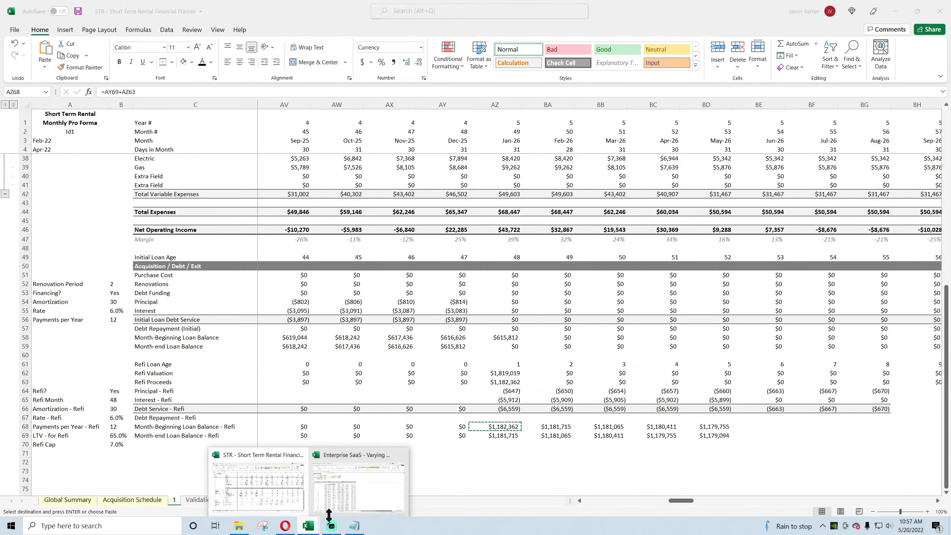
{"action": "left_click", "coordinate": [341, 469]}
{"action": "right_click", "coordinate": [129, 136]}
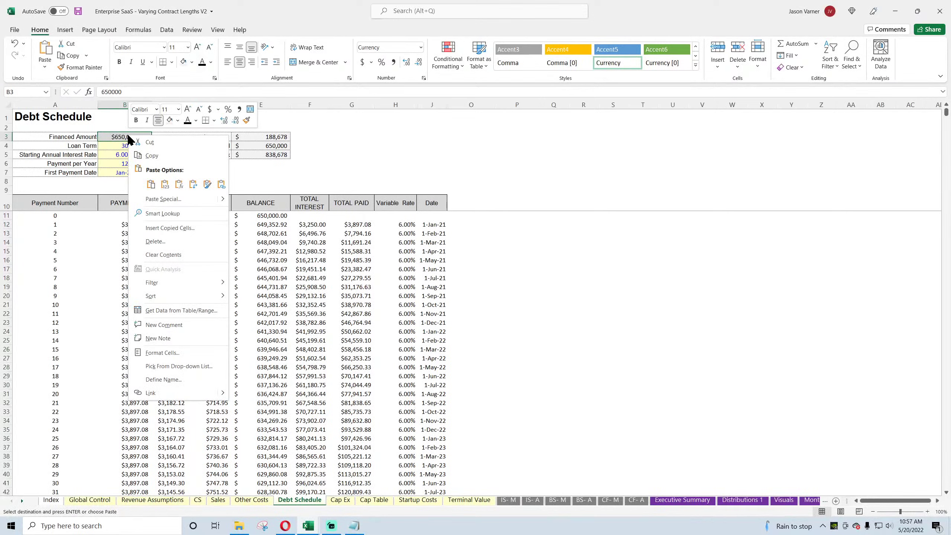
{"action": "left_click", "coordinate": [162, 183]}
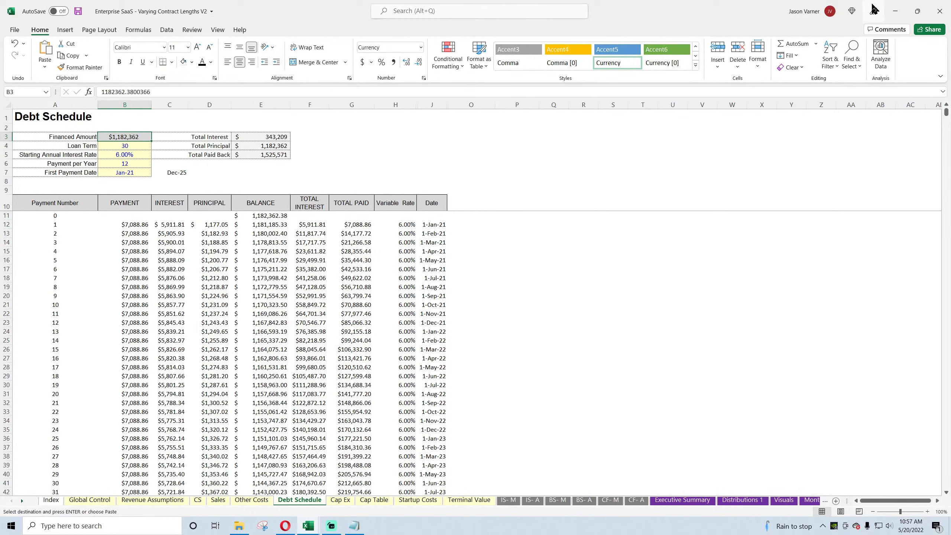
{"action": "mouse_move", "coordinate": [316, 528]}
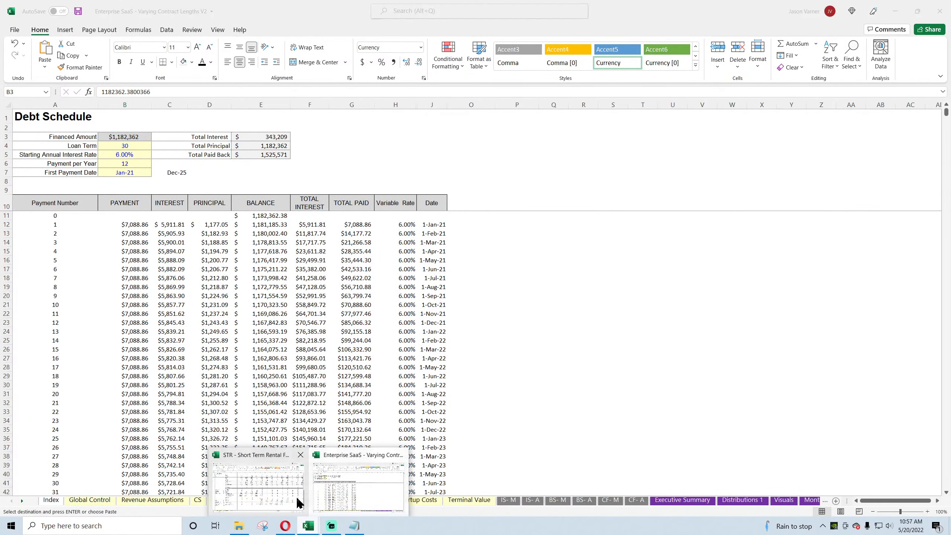
{"action": "mouse_move", "coordinate": [294, 502]}
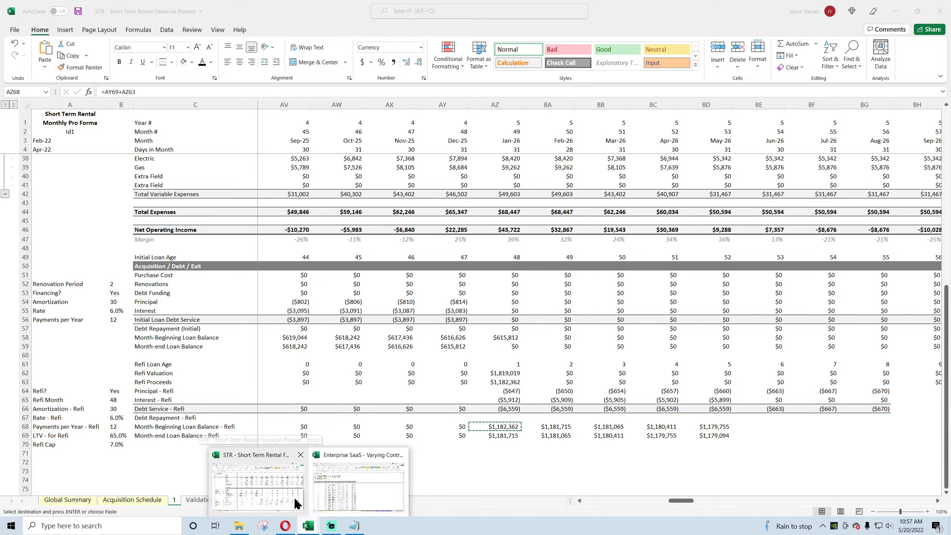
{"action": "mouse_move", "coordinate": [344, 496]}
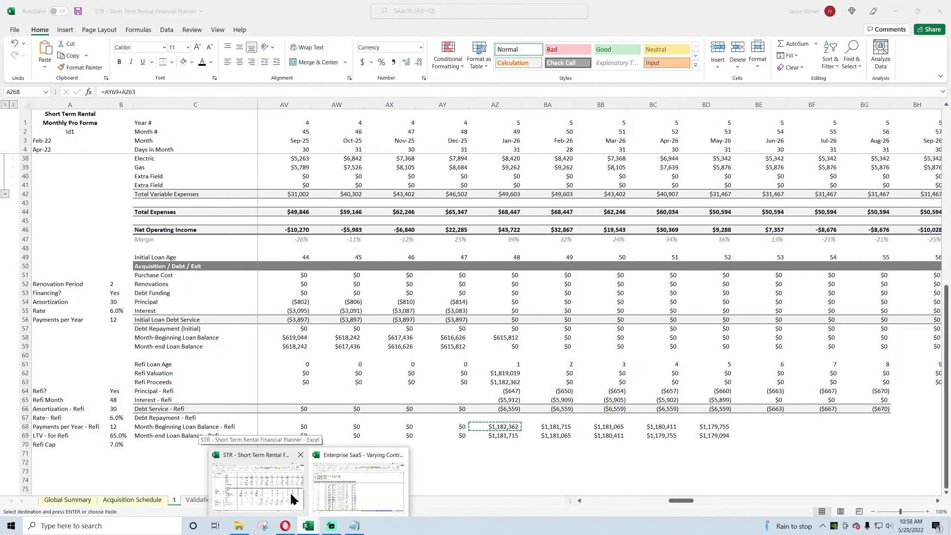
Back in the Short Term Rental workbook, change the MAX range in AZ64's PPMT formula to $C63:$FZ63 and fill it across to BF64.
{"action": "left_click", "coordinate": [290, 492]}
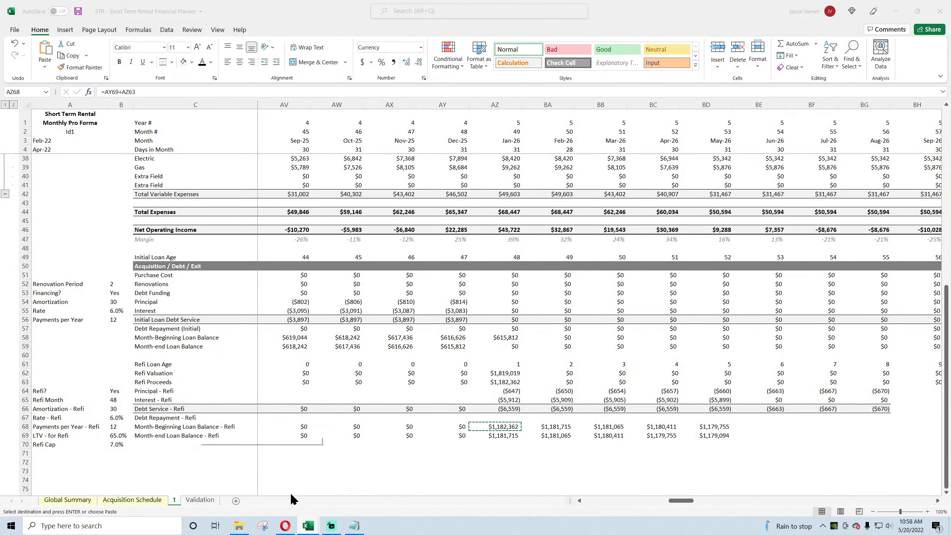
{"action": "double_click", "coordinate": [507, 391]}
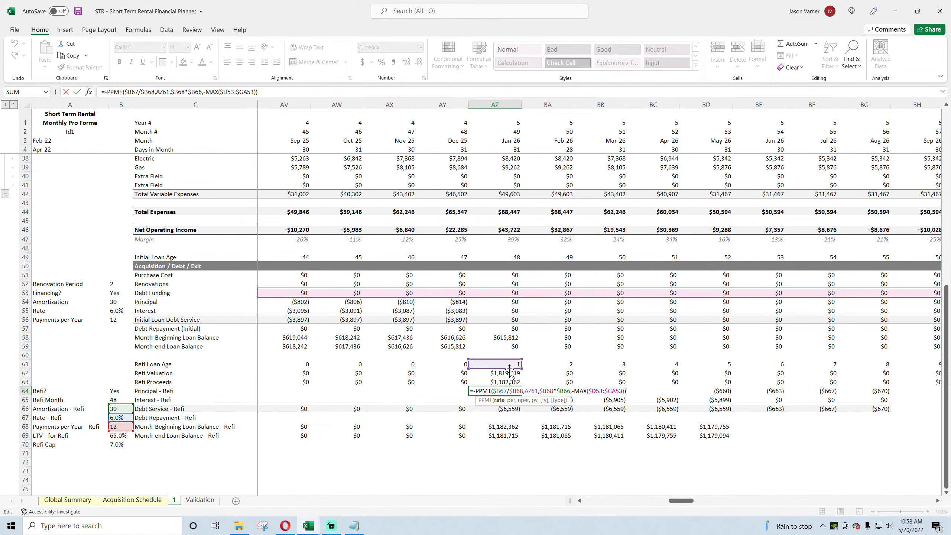
{"action": "left_click_drag", "start_coordinate": [365, 297], "coordinate": [361, 386]}
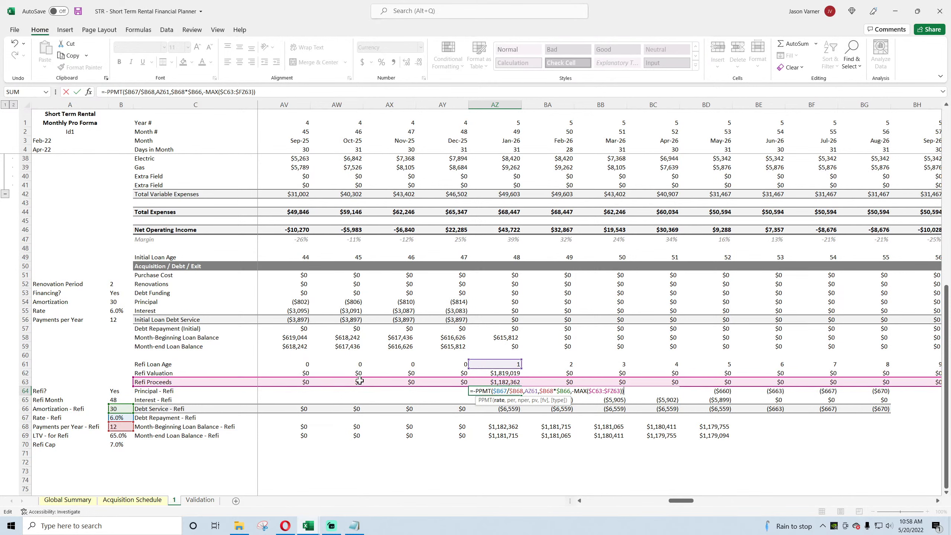
{"action": "key", "text": "Return"}
{"action": "left_click", "coordinate": [514, 390]}
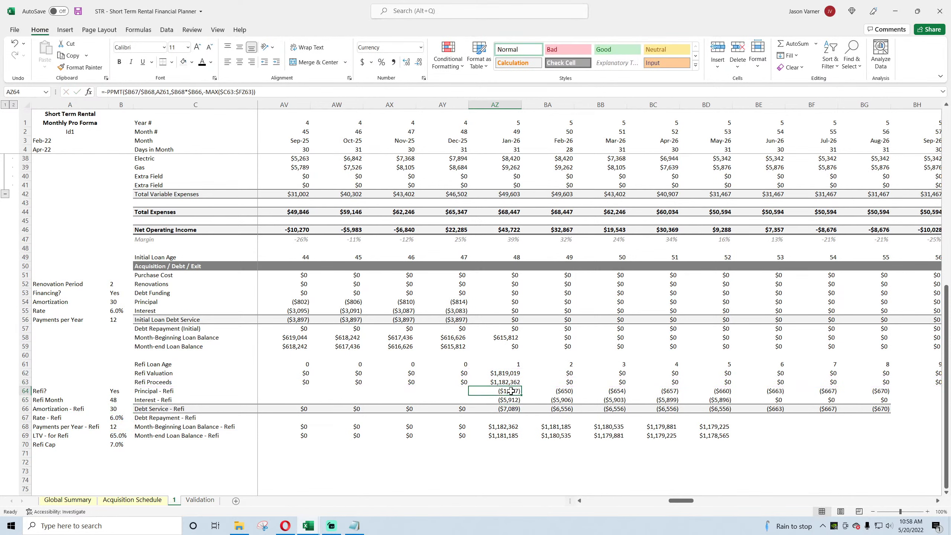
{"action": "left_click_drag", "start_coordinate": [521, 395], "coordinate": [815, 409]}
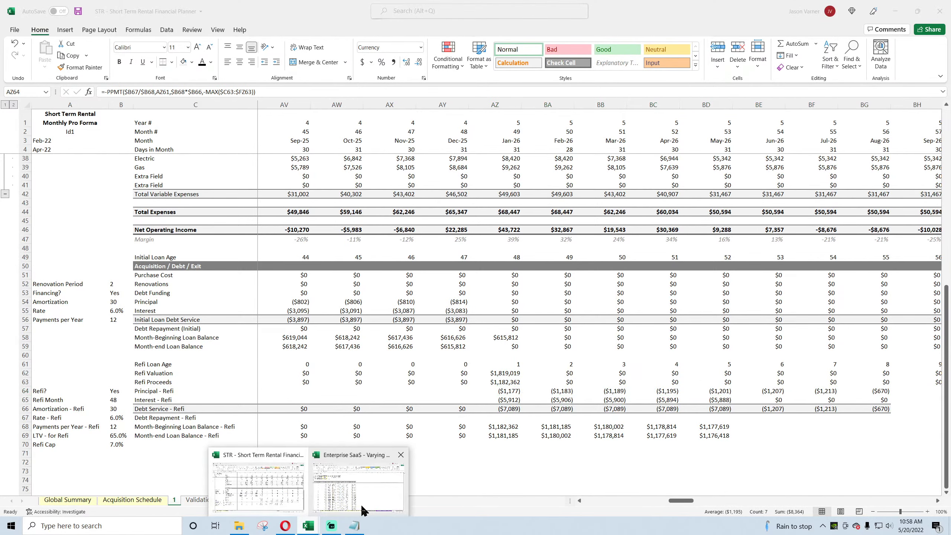
Compare the refi principal, interest and balance rows with the Debt Schedule in the Enterprise SaaS workbook.
{"action": "left_click", "coordinate": [361, 503]}
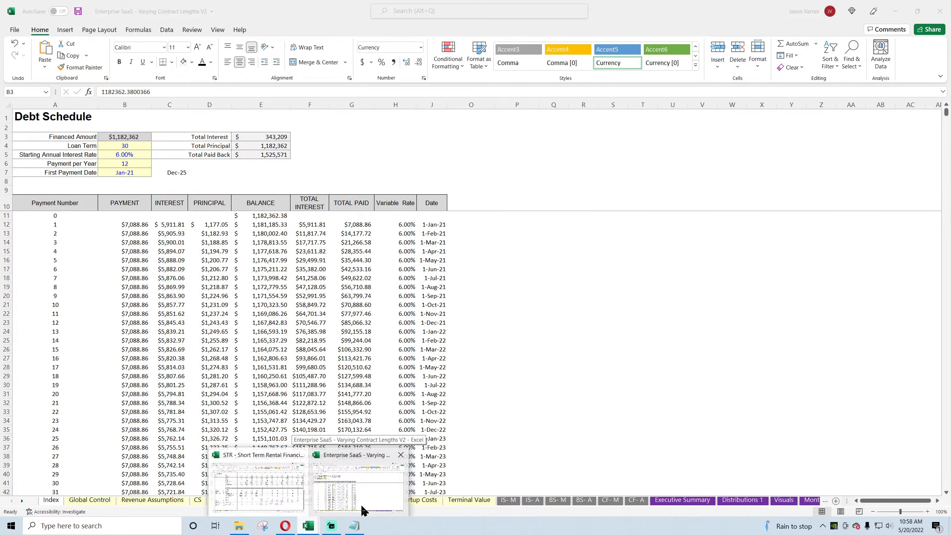
{"action": "mouse_move", "coordinate": [282, 503]}
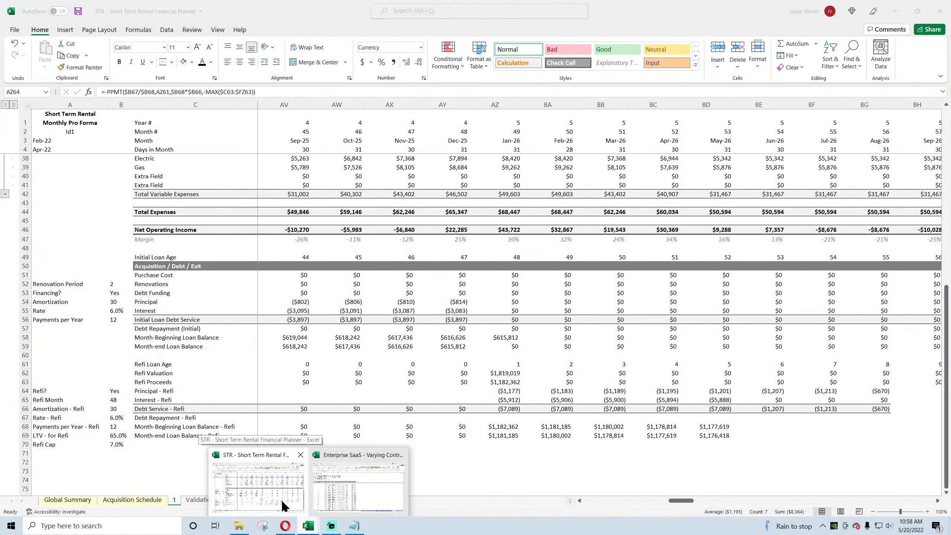
{"action": "mouse_move", "coordinate": [342, 498]}
{"action": "left_click", "coordinate": [292, 490]}
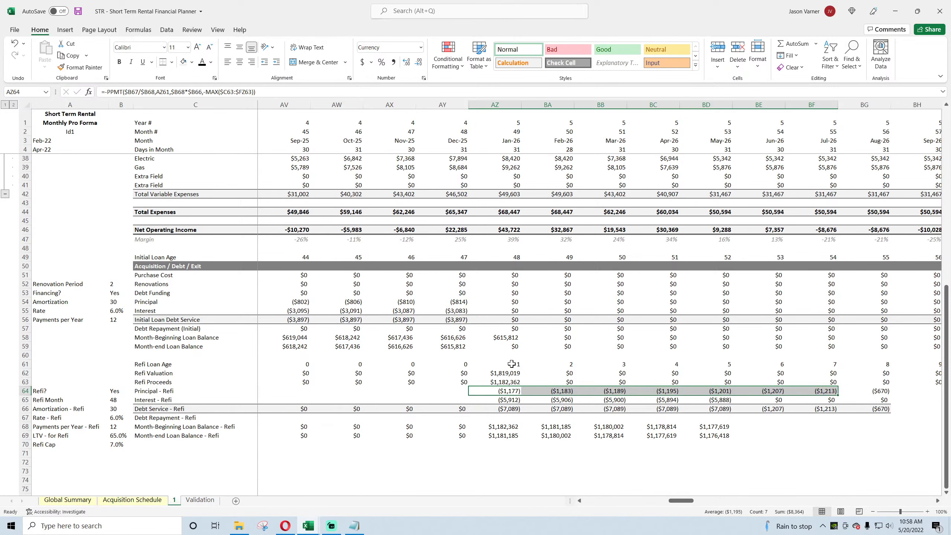
Fill the formulas in rows 51 to 69 across columns E to GA and check the month-end refi balance formula in E69.
{"action": "left_click_drag", "start_coordinate": [514, 274], "coordinate": [296, 373]}
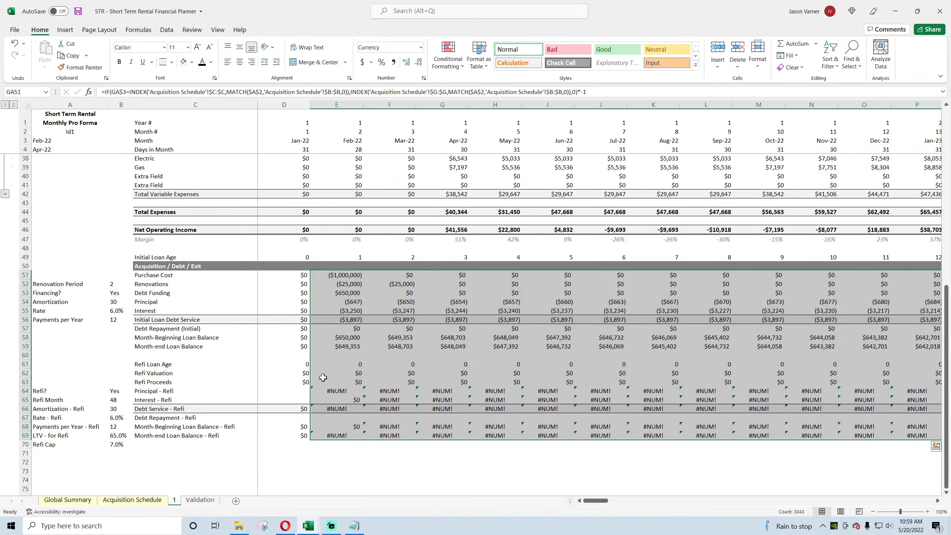
{"action": "left_click", "coordinate": [340, 436]}
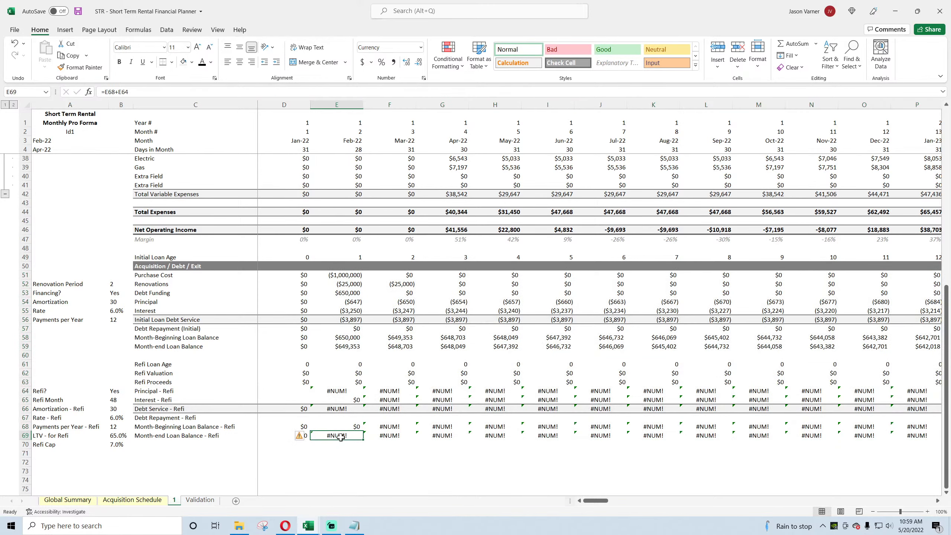
{"action": "double_click", "coordinate": [340, 436]}
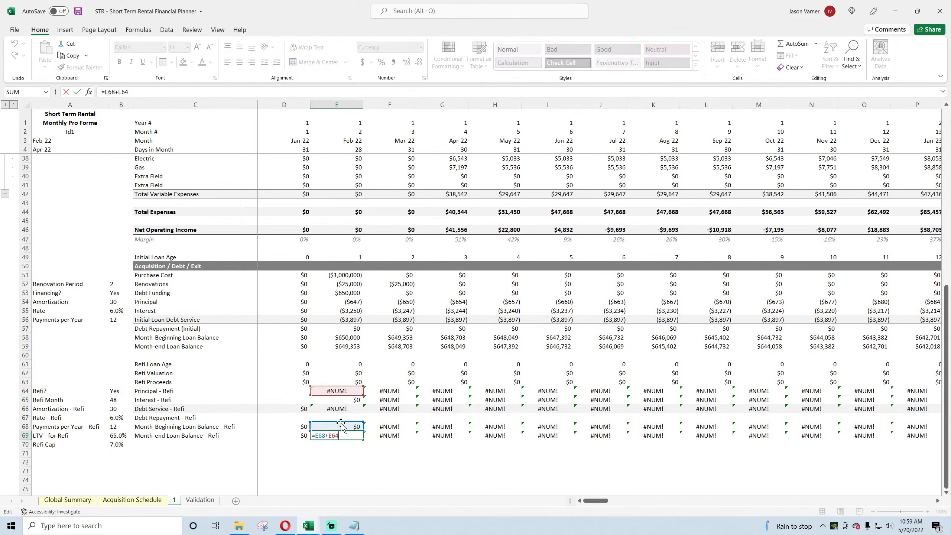
{"action": "key", "text": "Escape"}
Examine the Principal - Refi formula in E64 and the Month-end Loan Balance - Refi formula in E69 for the source of the errors.
{"action": "left_click", "coordinate": [339, 390]}
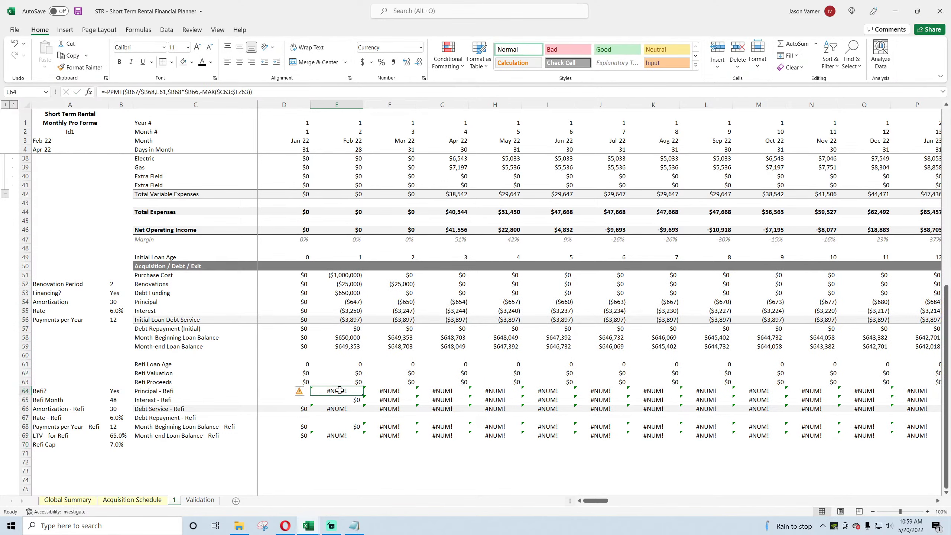
{"action": "double_click", "coordinate": [339, 390]}
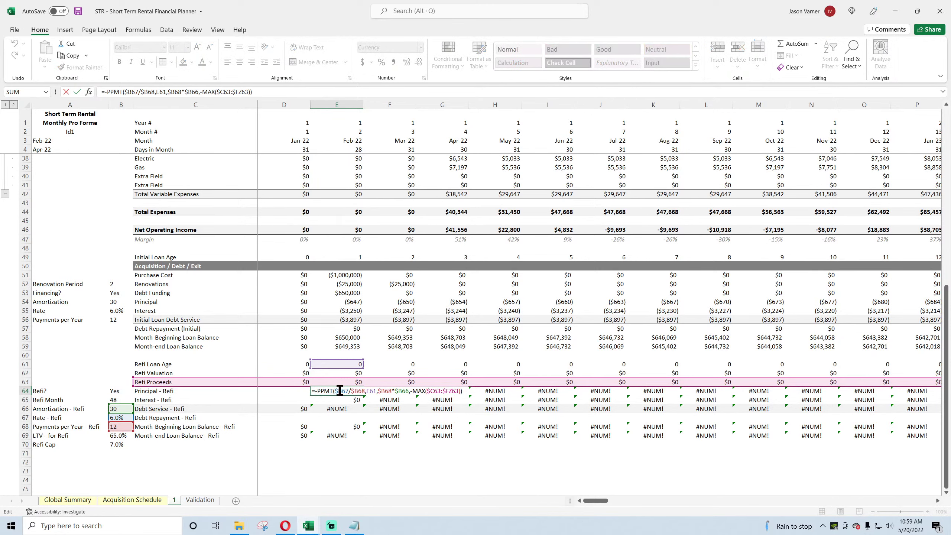
{"action": "key", "text": "Escape"}
{"action": "double_click", "coordinate": [335, 392]}
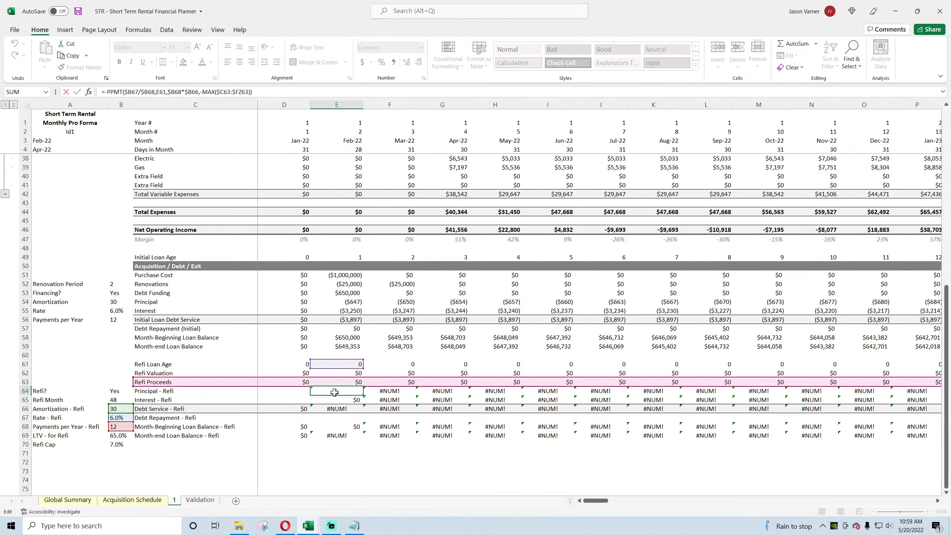
{"action": "key", "text": "Return"}
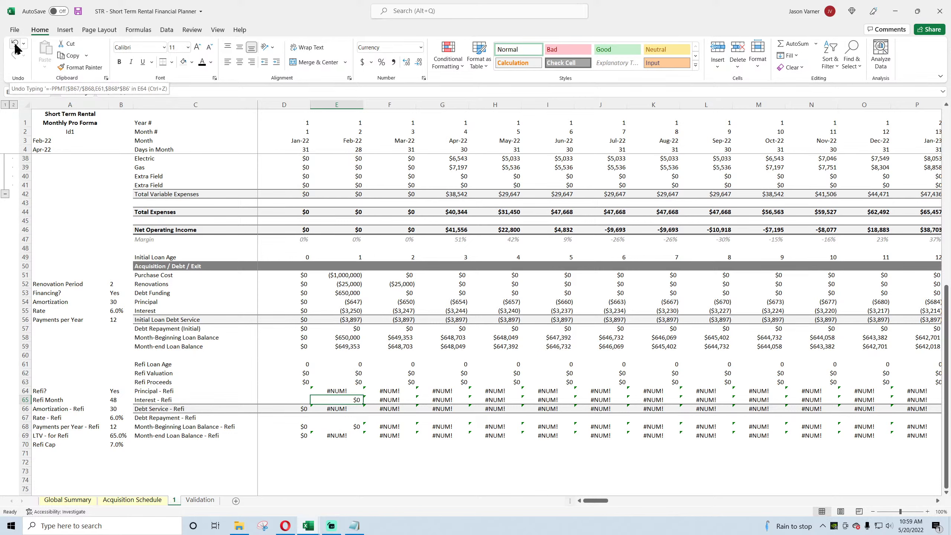
{"action": "left_click", "coordinate": [347, 392]}
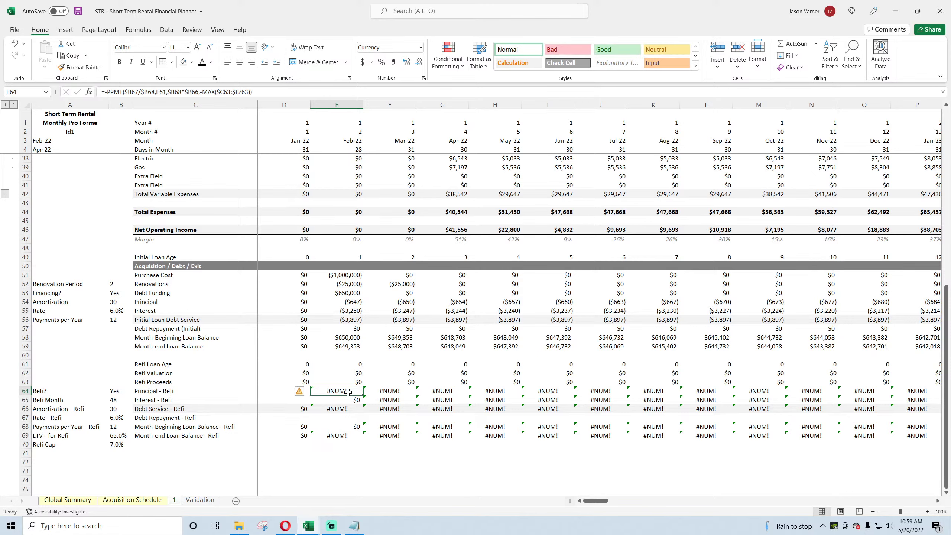
{"action": "left_click", "coordinate": [339, 434]}
{"action": "double_click", "coordinate": [340, 434]}
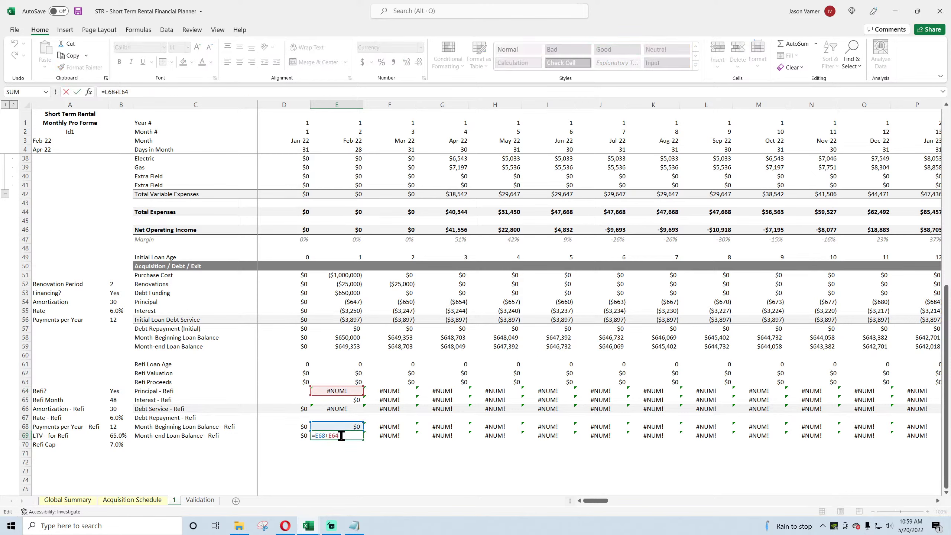
{"action": "key", "text": "Escape"}
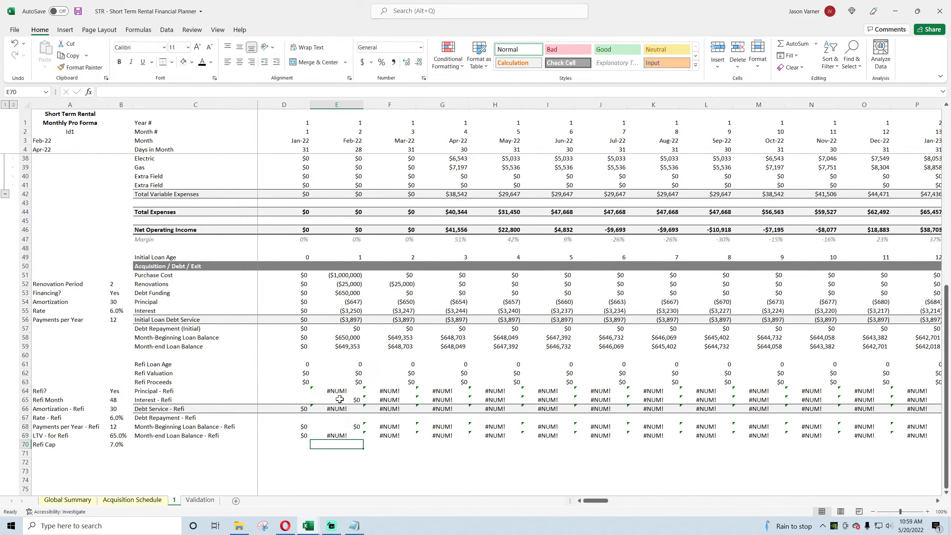
{"action": "left_click", "coordinate": [339, 391]}
{"action": "double_click", "coordinate": [340, 391]}
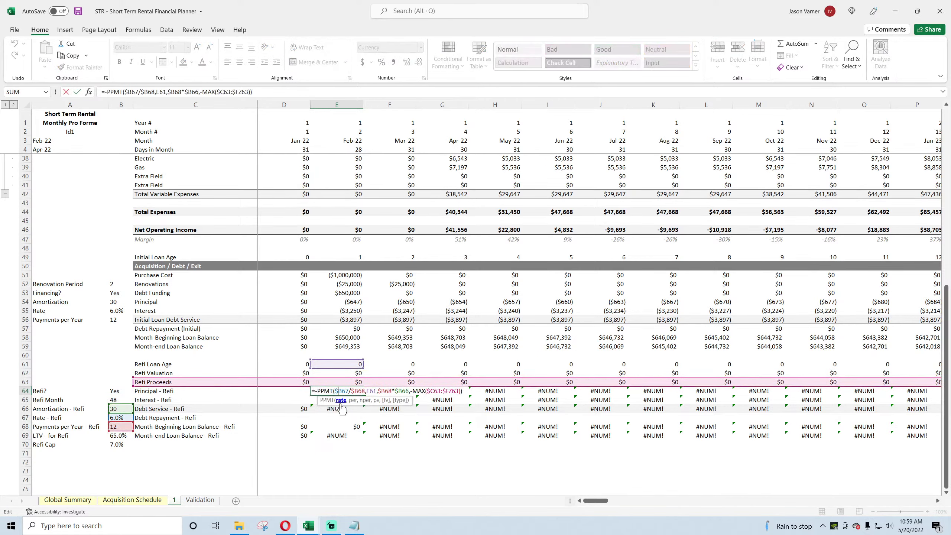
{"action": "key", "text": "Return"}
{"action": "left_click", "coordinate": [335, 391]}
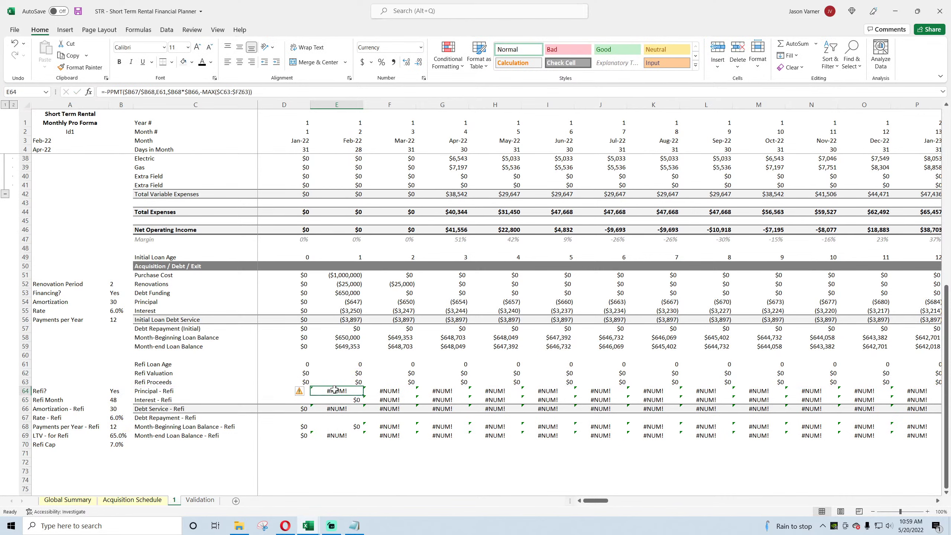
Wrap the Principal - Refi PPMT formula in E64 in an IF that returns 0 when E61=0.
{"action": "left_click", "coordinate": [295, 393]}
{"action": "left_click", "coordinate": [338, 391]}
{"action": "left_click", "coordinate": [105, 92]}
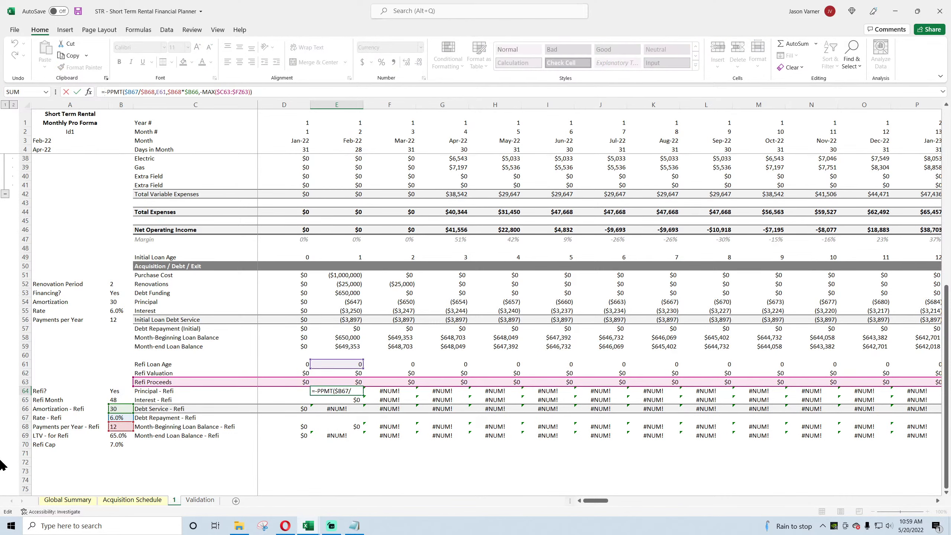
{"action": "type", "text": "if("}
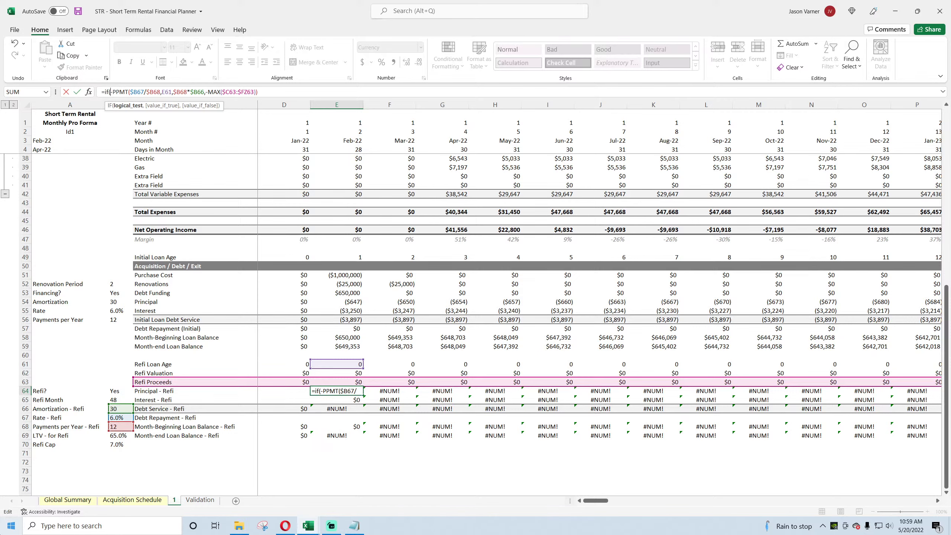
{"action": "type", "text": "e"}
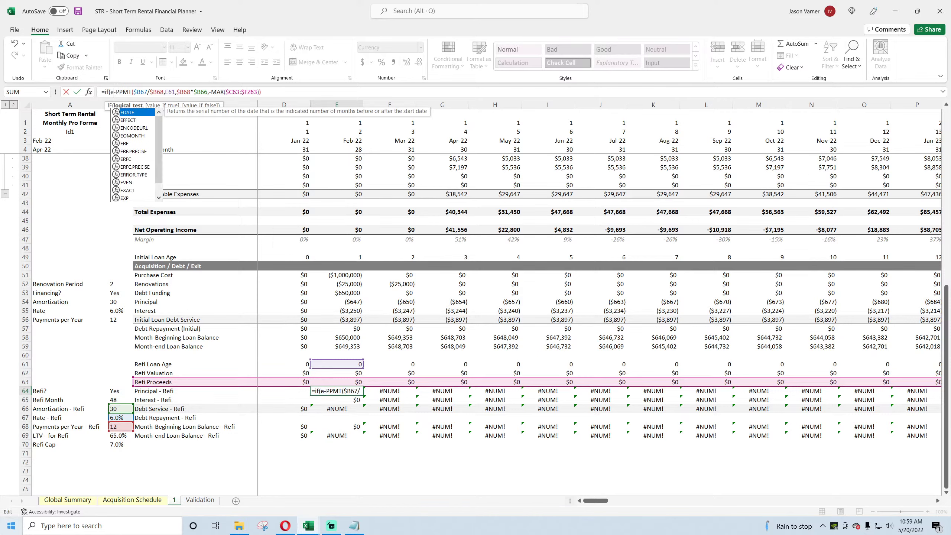
{"action": "type", "text": "61"}
{"action": "type", "text": "=0"}
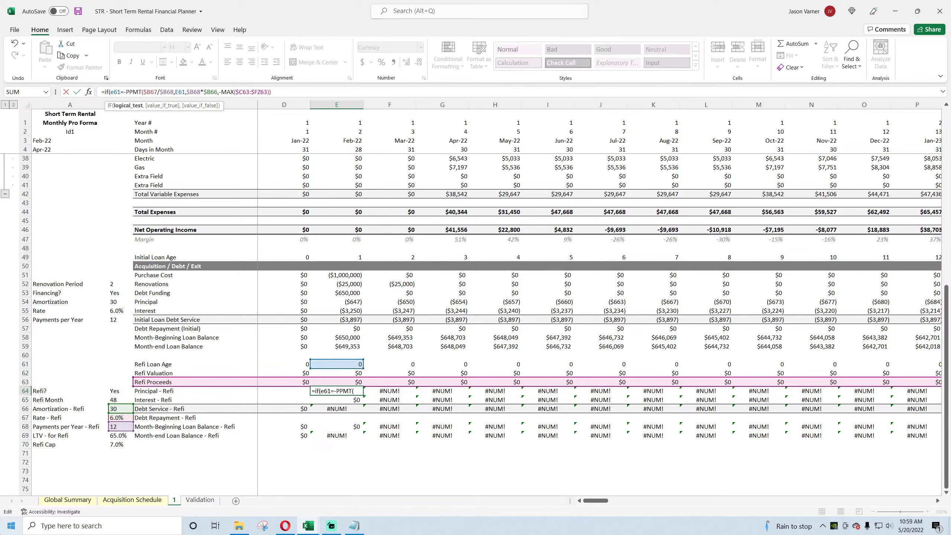
{"action": "type", "text": ",0,"}
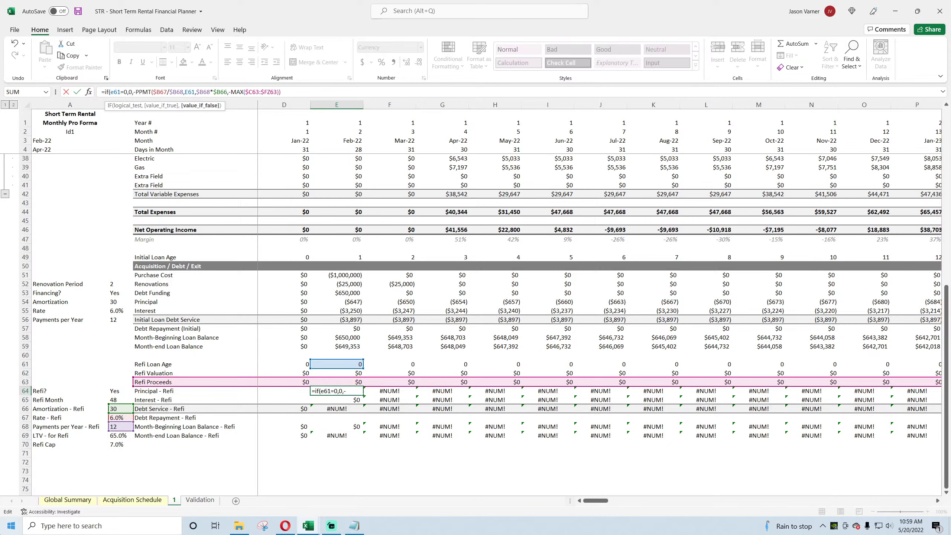
{"action": "key", "text": "Return"}
{"action": "key", "text": "Return"}
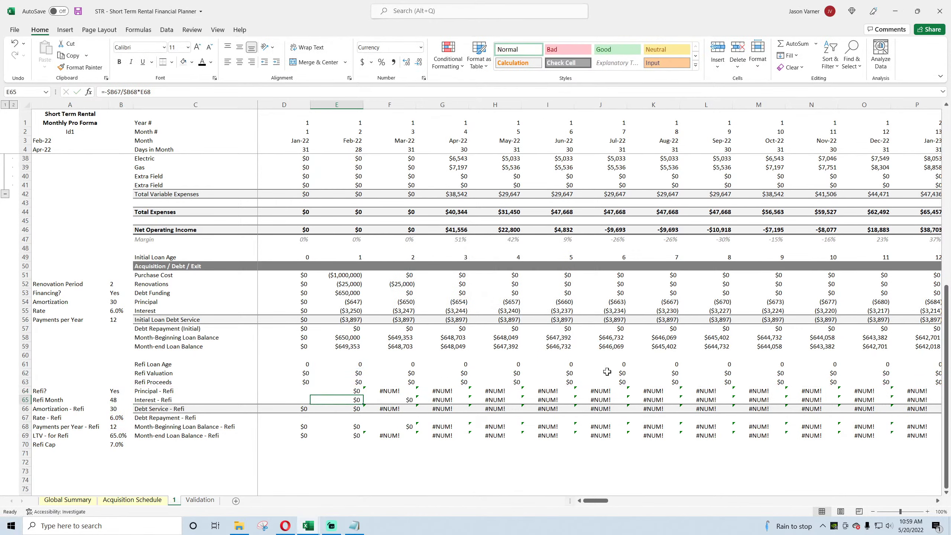
Fill the Principal - Refi and Interest - Refi formulas from E64 and E65 back to column D, and check the debt service formula in E66.
{"action": "left_click_drag", "start_coordinate": [363, 396], "coordinate": [279, 397]}
{"action": "left_click", "coordinate": [355, 392]}
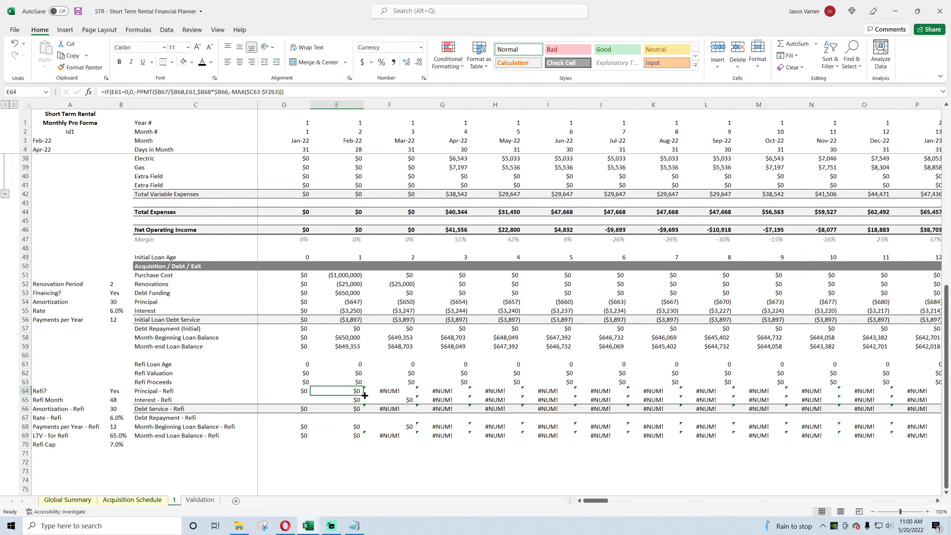
{"action": "left_click_drag", "start_coordinate": [365, 395], "coordinate": [282, 401]}
{"action": "left_click", "coordinate": [355, 399]}
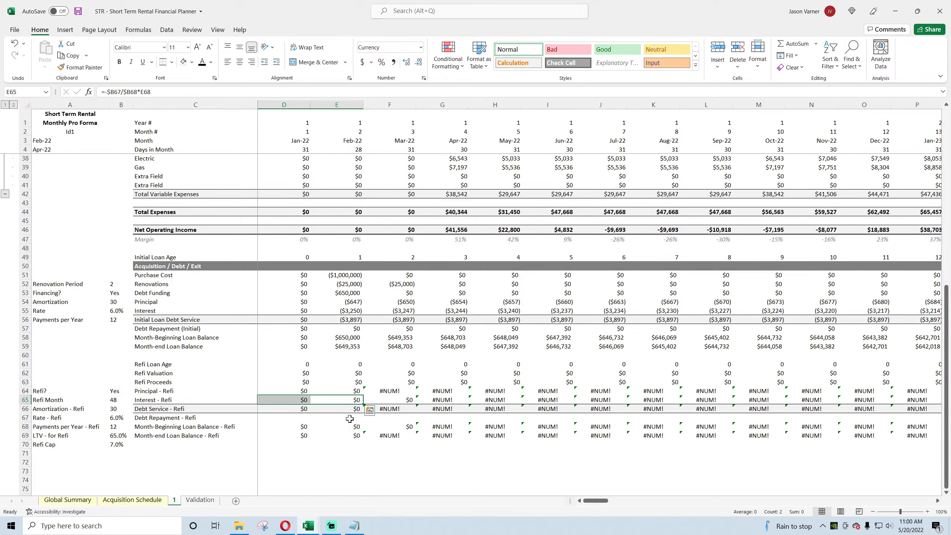
{"action": "left_click", "coordinate": [355, 408]}
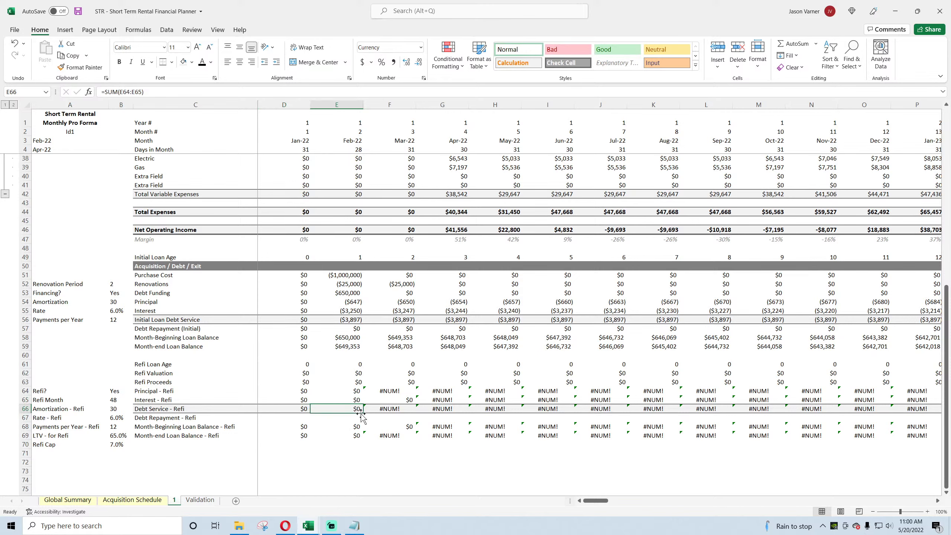
Fill the Principal - Refi formula from E64 across the remaining monthly columns and save the workbook.
{"action": "left_click_drag", "start_coordinate": [363, 413], "coordinate": [834, 393]}
{"action": "left_click", "coordinate": [353, 391]}
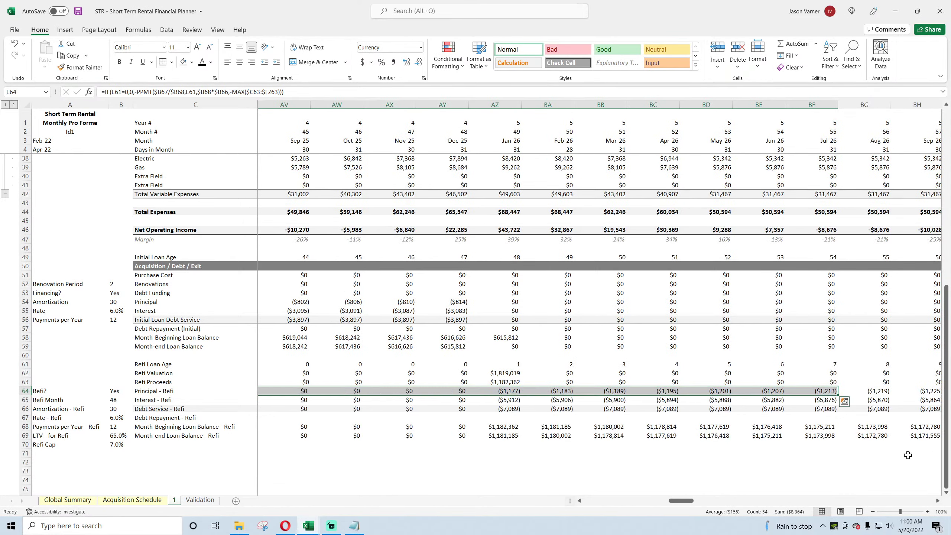
{"action": "left_click", "coordinate": [510, 392]}
{"action": "left_click_drag", "start_coordinate": [521, 396], "coordinate": [853, 394]}
{"action": "left_click_drag", "start_coordinate": [950, 445], "coordinate": [913, 394]}
{"action": "left_click_drag", "start_coordinate": [911, 500], "coordinate": [679, 500]}
{"action": "left_click", "coordinate": [600, 461]}
{"action": "key", "text": "ctrl+s"}
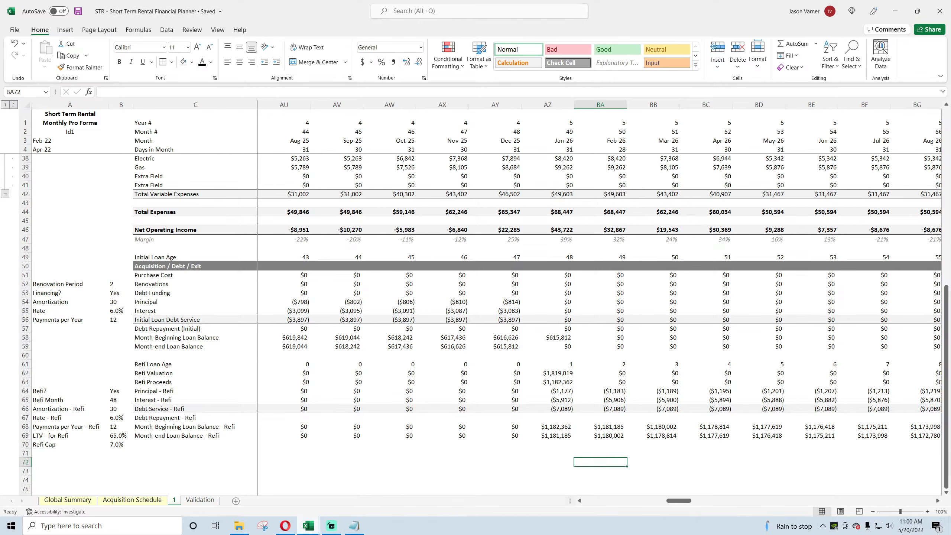
{"action": "mouse_move", "coordinate": [285, 526]}
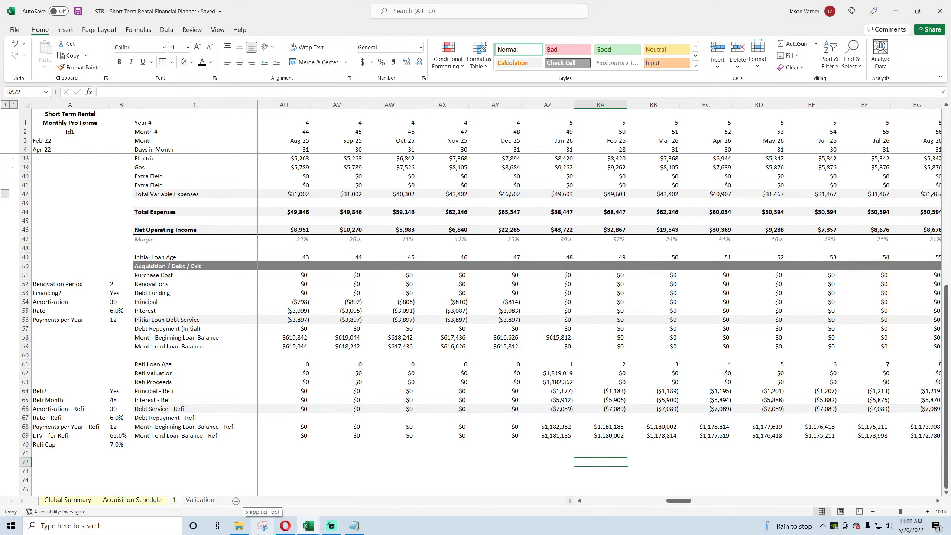
{"action": "left_click", "coordinate": [78, 13]}
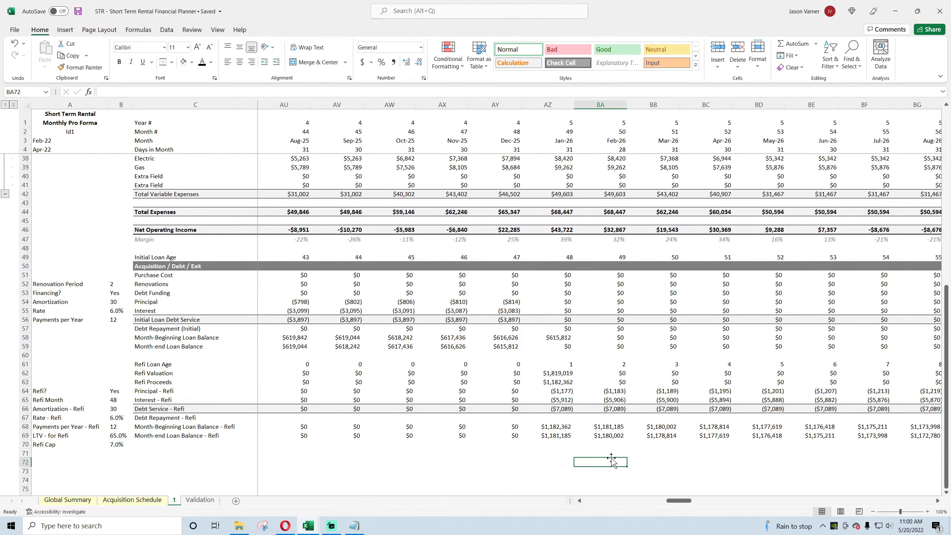
Insert a blank row 53 between the Renovations and Debt Funding rows.
{"action": "left_click", "coordinate": [553, 419]}
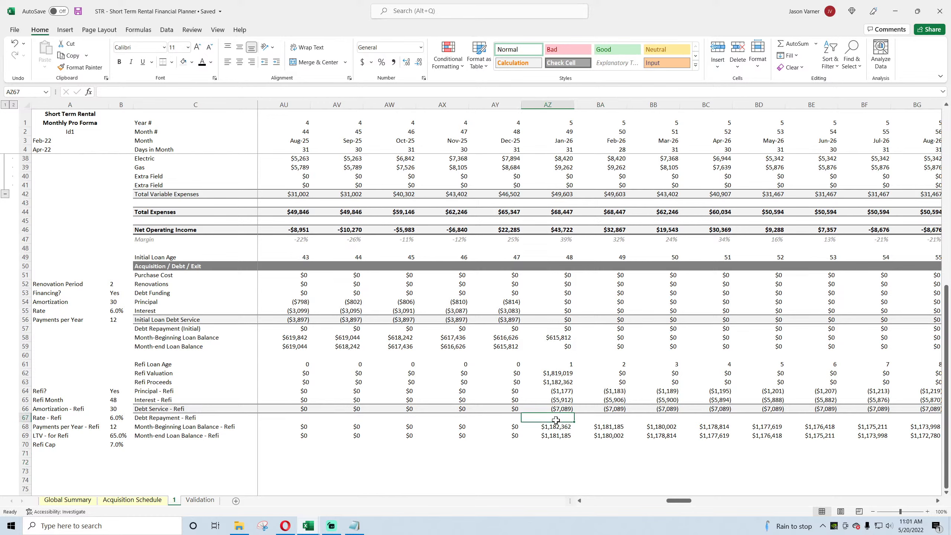
{"action": "left_click", "coordinate": [153, 450]}
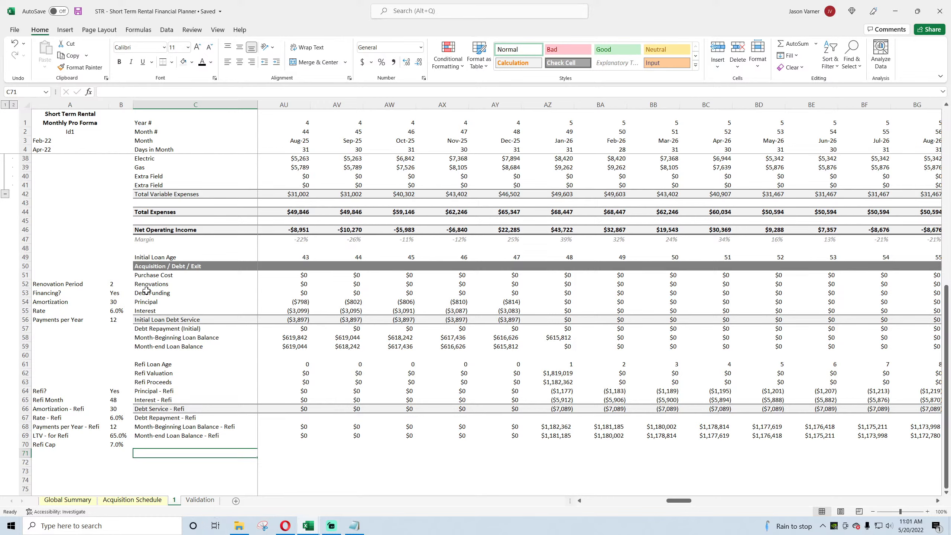
{"action": "right_click", "coordinate": [25, 293]}
{"action": "left_click", "coordinate": [57, 372]}
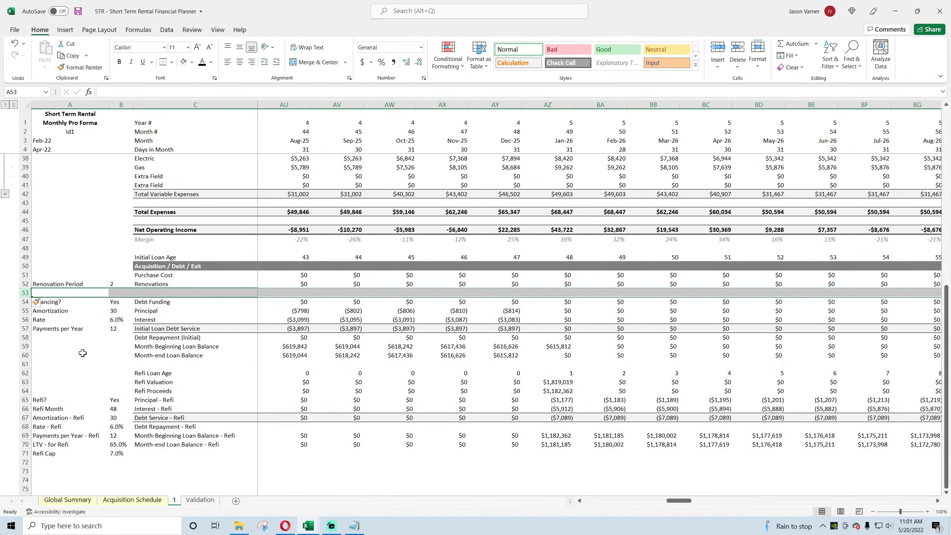
{"action": "left_click", "coordinate": [155, 274]}
{"action": "left_click", "coordinate": [154, 284]}
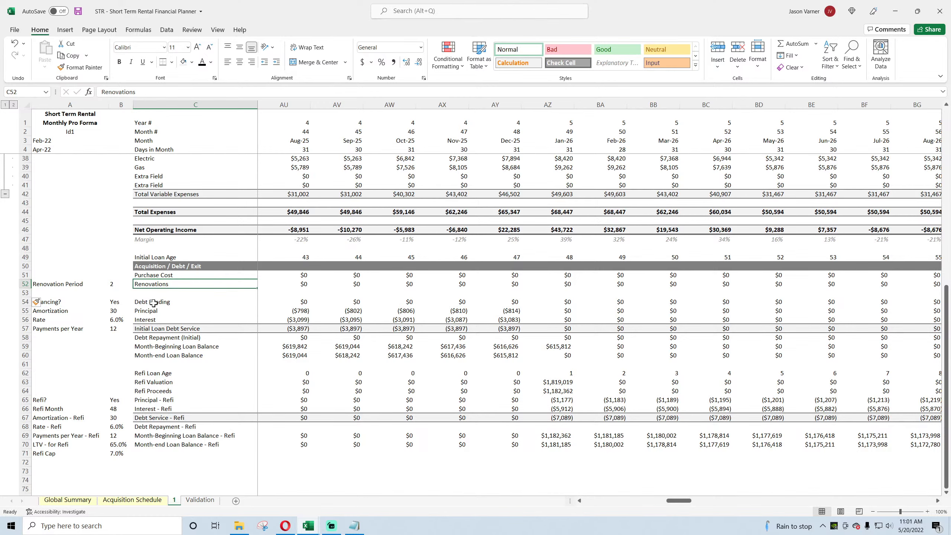
Enter the label Exit Value in C72, below the refi loan balance rows.
{"action": "left_click_drag", "start_coordinate": [156, 304], "coordinate": [154, 443]}
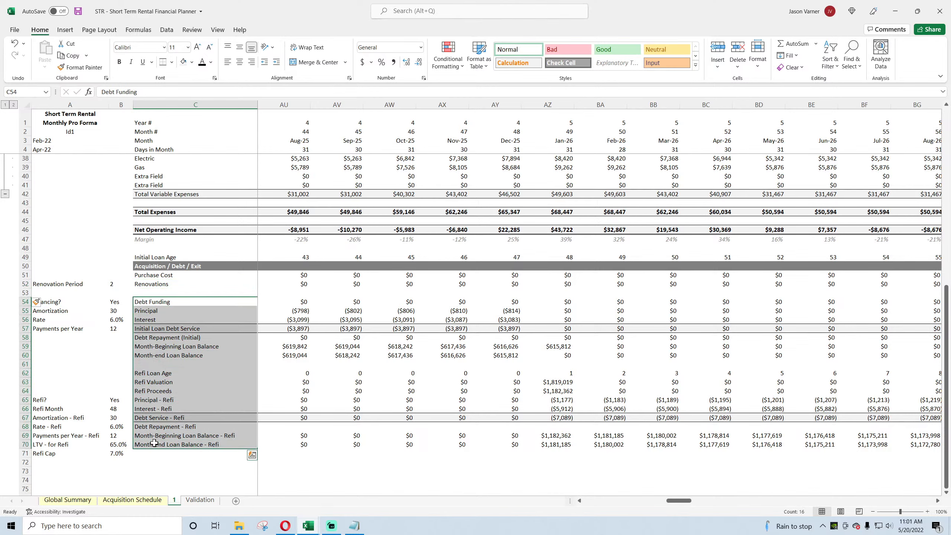
{"action": "left_click", "coordinate": [154, 453]}
{"action": "left_click", "coordinate": [153, 464]}
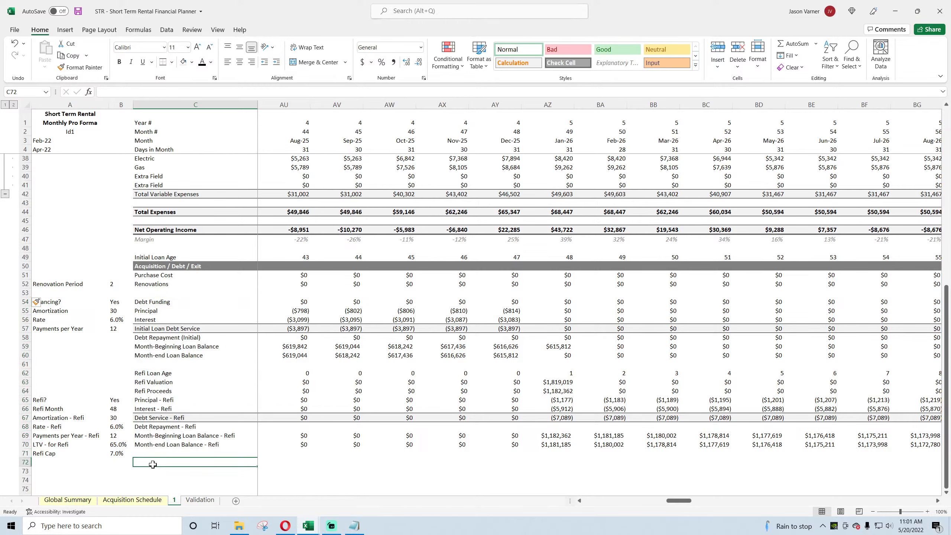
{"action": "type", "text": "E"}
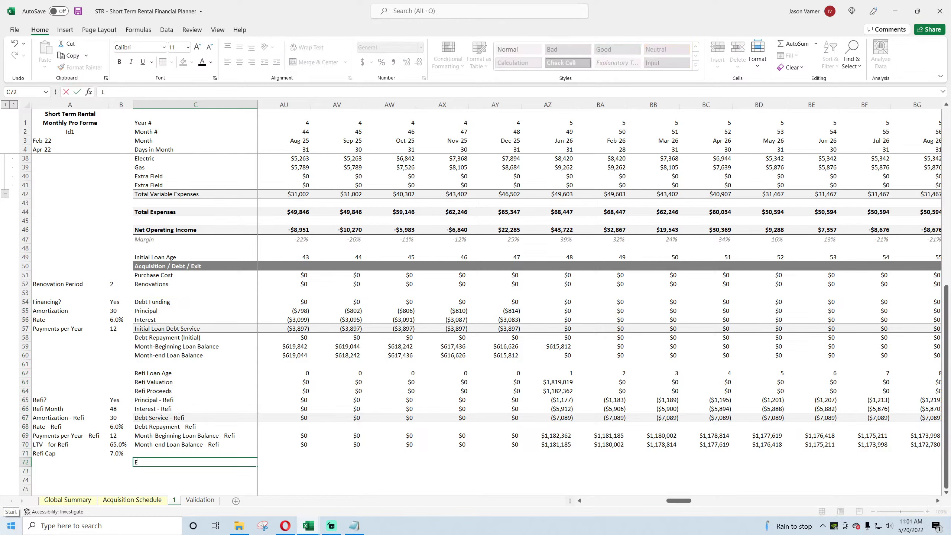
{"action": "type", "text": "xit Value"}
{"action": "key", "text": "Return"}
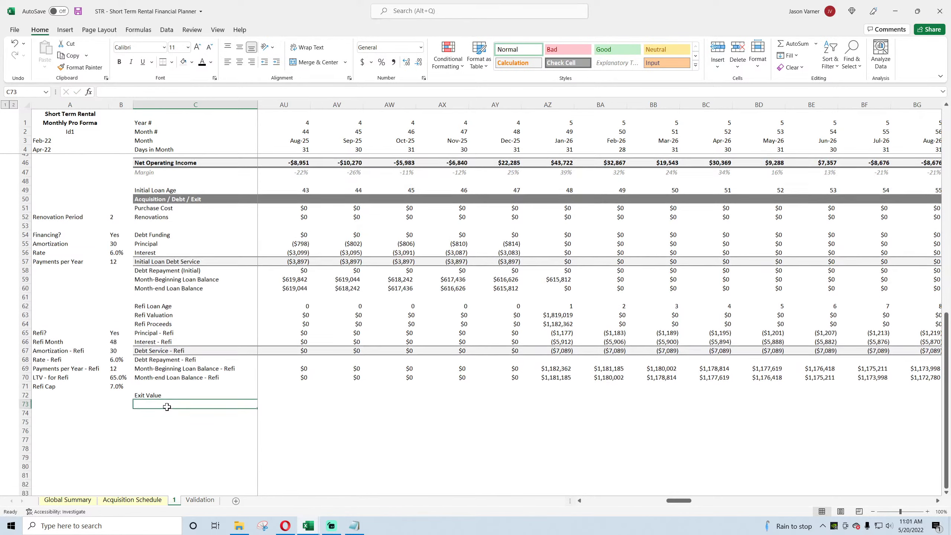
Copy the Refi Cap lookup formula from B71 down to B72.
{"action": "scroll", "coordinate": [165, 397], "scroll_direction": "down", "scroll_amount": 4}
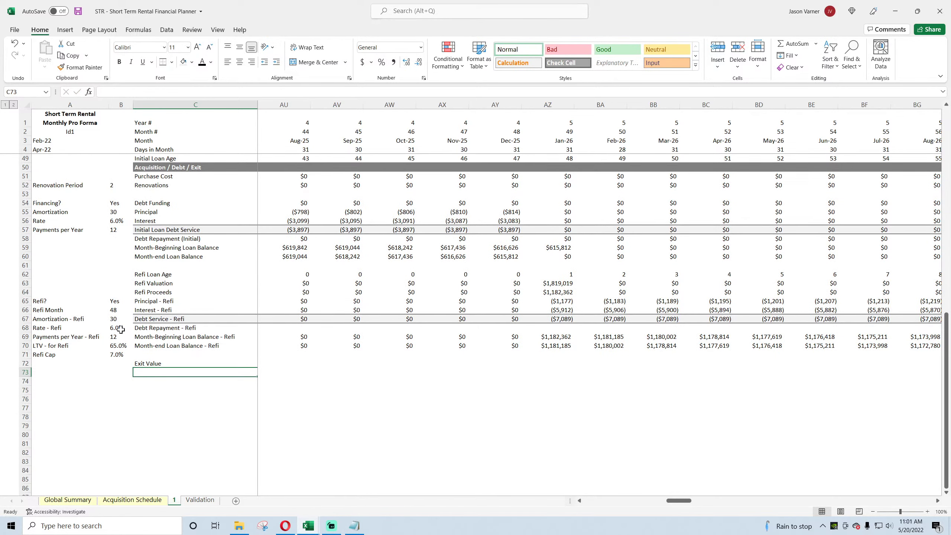
{"action": "left_click", "coordinate": [120, 353]}
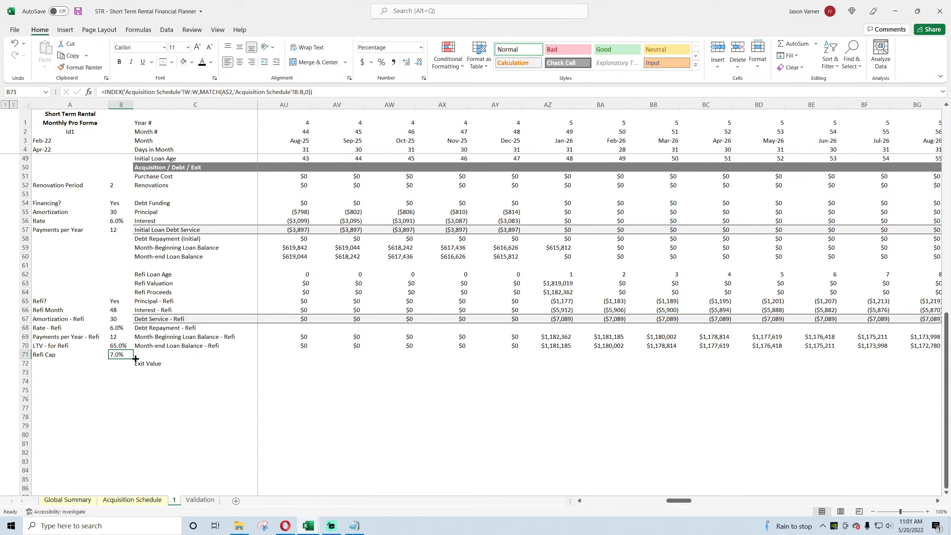
{"action": "left_click_drag", "start_coordinate": [135, 359], "coordinate": [134, 367]}
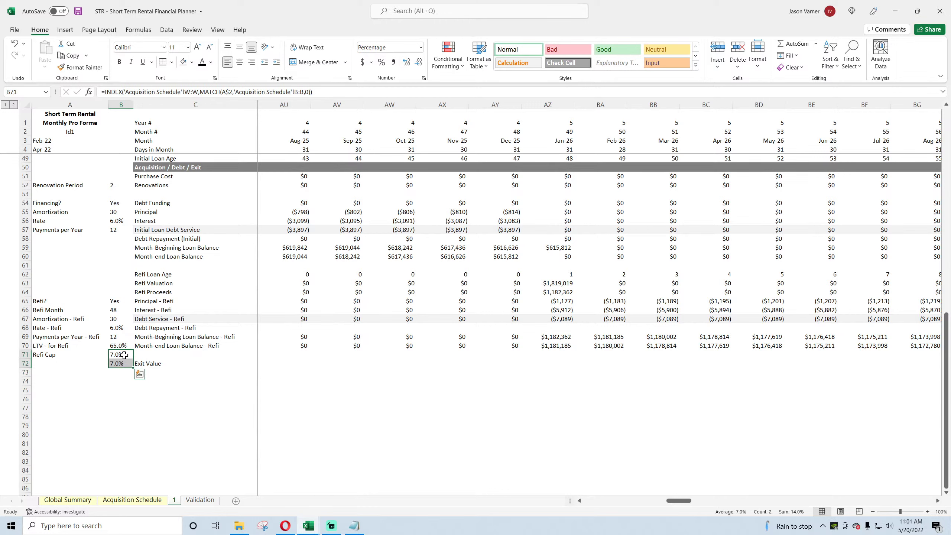
{"action": "left_click", "coordinate": [122, 365]}
Label A72 as Exit Cap and move the exit cells A72:C72 down to row 73.
{"action": "left_click", "coordinate": [52, 363]}
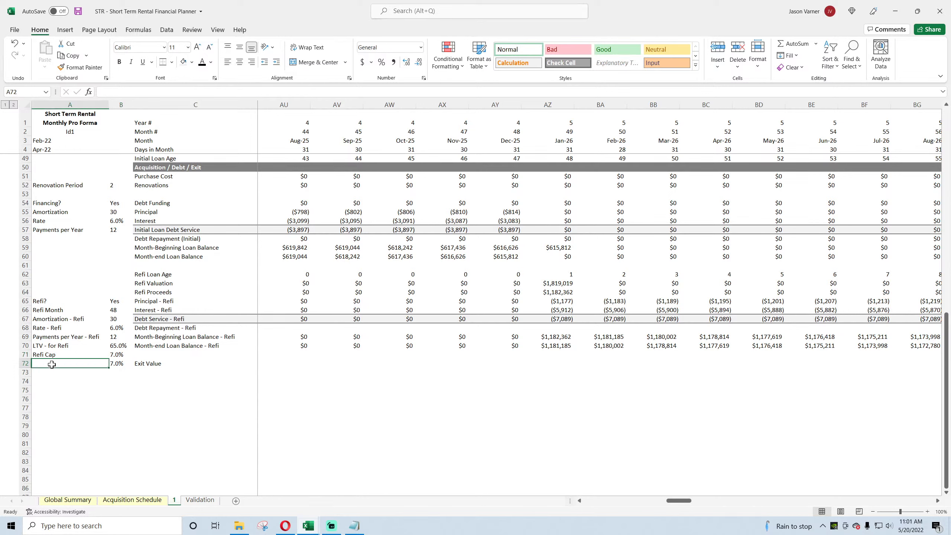
{"action": "type", "text": "Exit"}
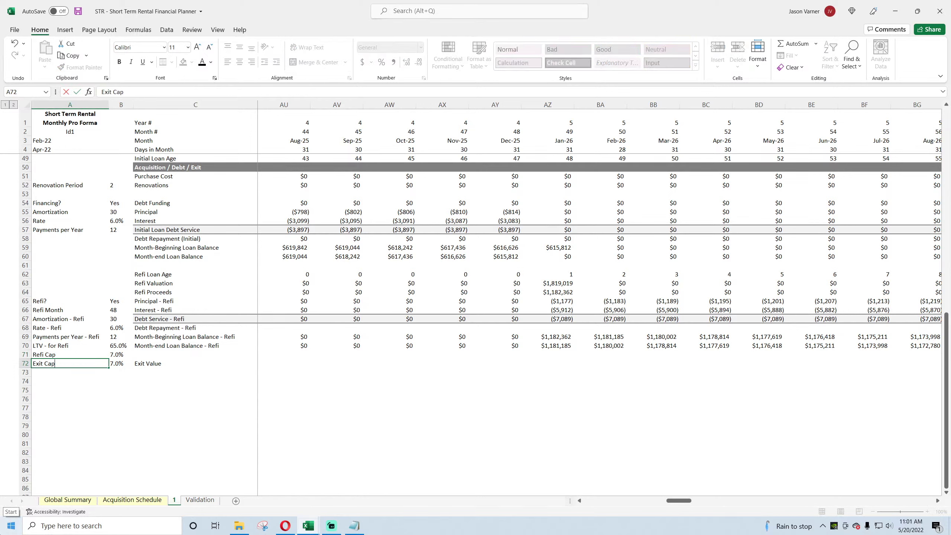
{"action": "type", "text": " Cap"}
{"action": "key", "text": "Return"}
{"action": "left_click_drag", "start_coordinate": [37, 365], "coordinate": [93, 375]}
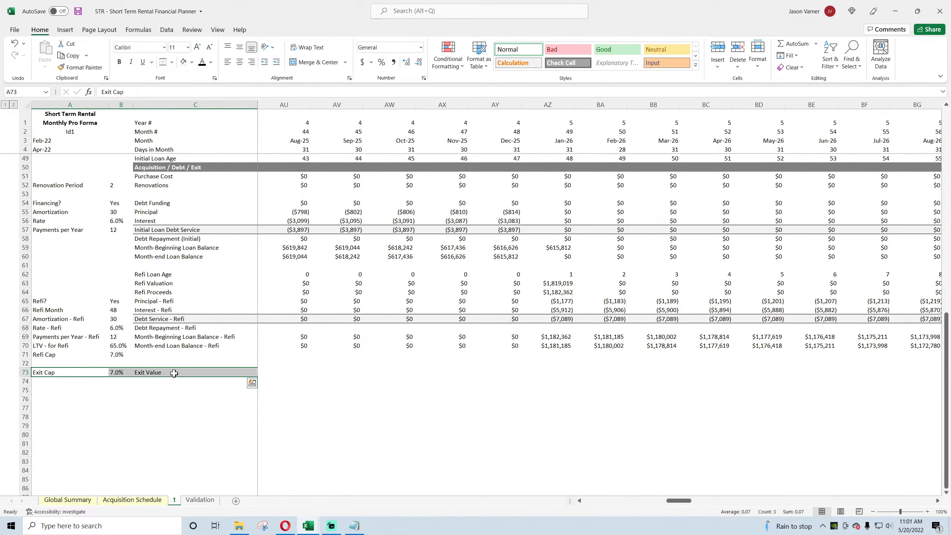
Find the Exit Cap column on the Acquisition Schedule sheet and change the INDEX lookup in B73 to column X:X.
{"action": "left_click", "coordinate": [132, 499]}
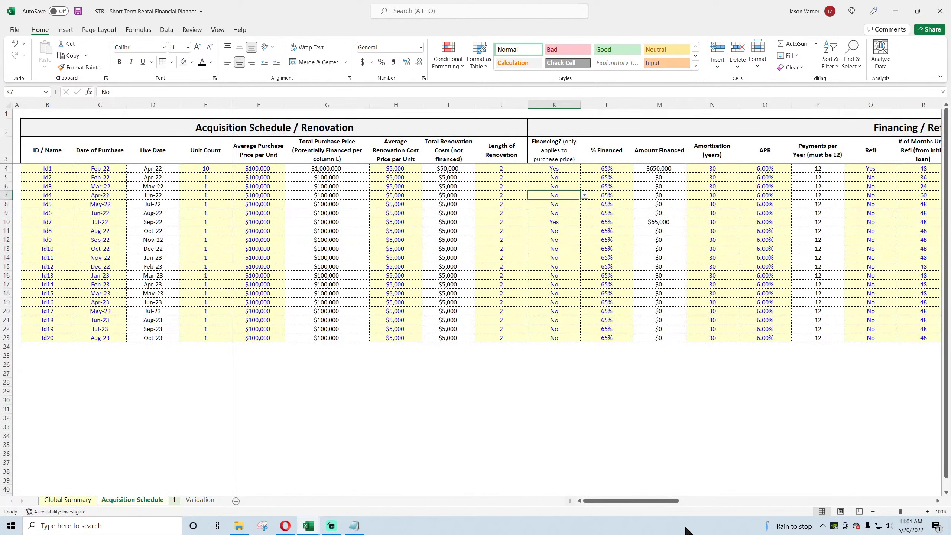
{"action": "left_click_drag", "start_coordinate": [657, 501], "coordinate": [713, 505]}
{"action": "left_click", "coordinate": [632, 170]}
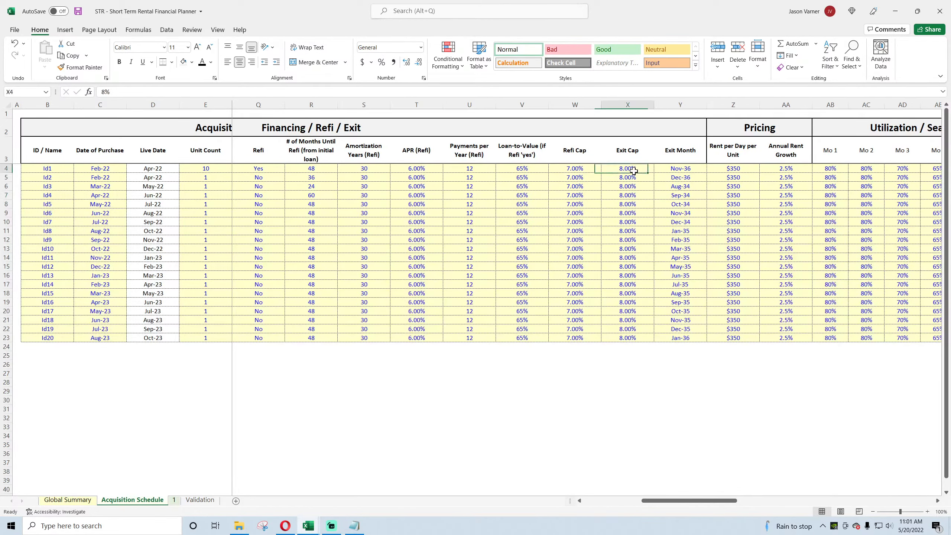
{"action": "left_click", "coordinate": [629, 194]}
{"action": "left_click", "coordinate": [686, 172]}
{"action": "left_click", "coordinate": [637, 170]}
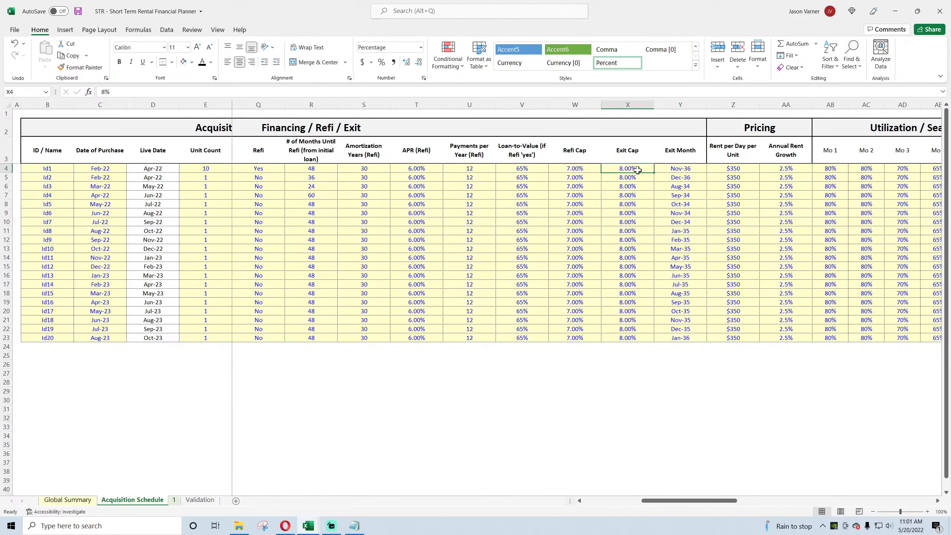
{"action": "left_click", "coordinate": [175, 500]}
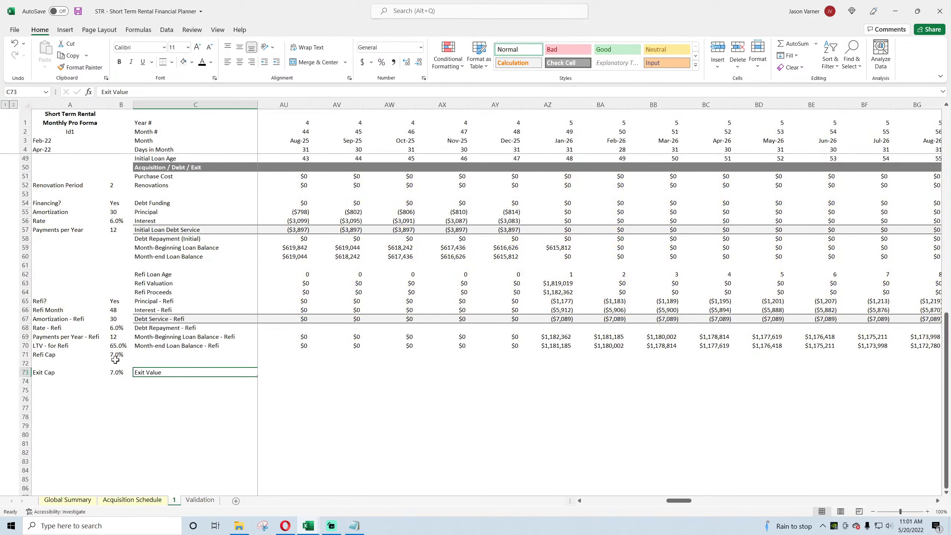
{"action": "left_click", "coordinate": [116, 372]}
{"action": "double_click", "coordinate": [188, 92]}
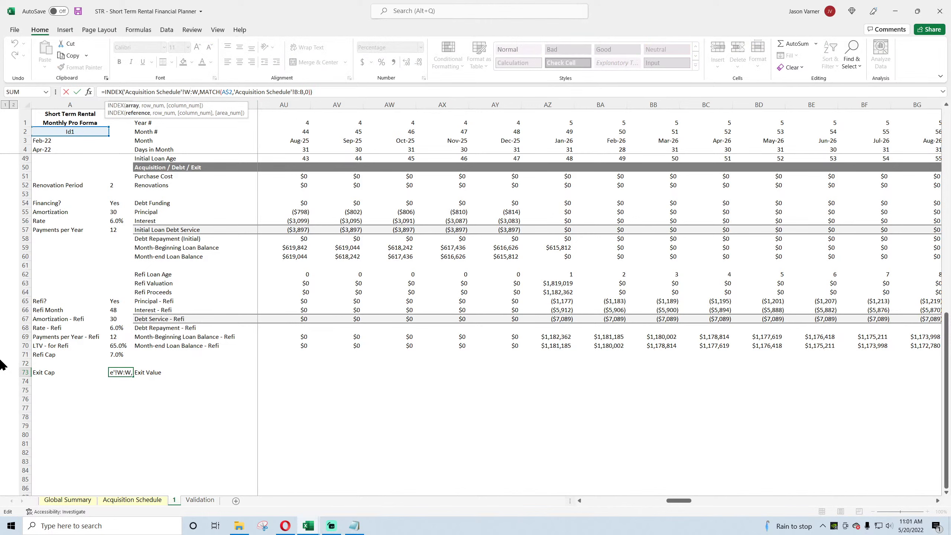
{"action": "type", "text": "x"}
{"action": "key", "text": "Return"}
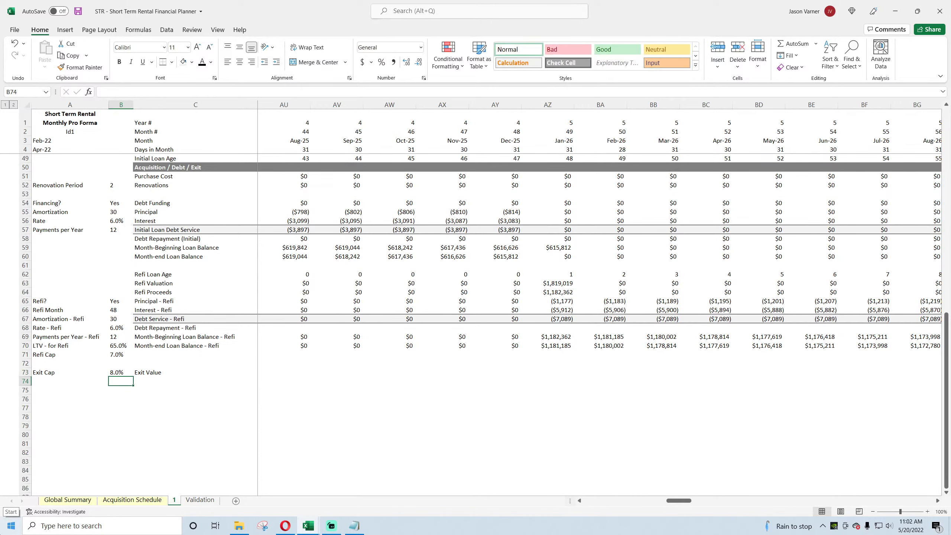
Check the Acquisition Schedule column references in the column B lookup formulas for the refi, financing and exit cap inputs.
{"action": "left_click", "coordinate": [128, 354]}
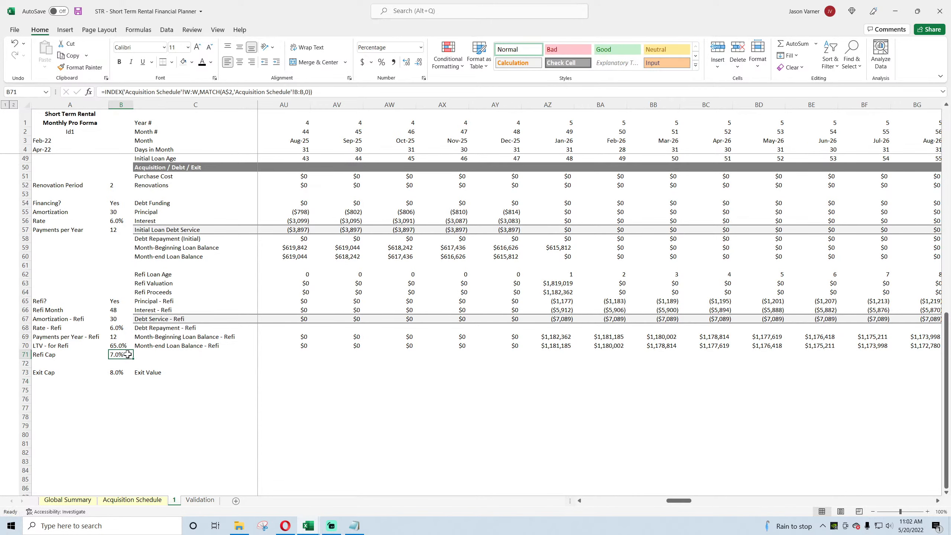
{"action": "left_click", "coordinate": [125, 345]}
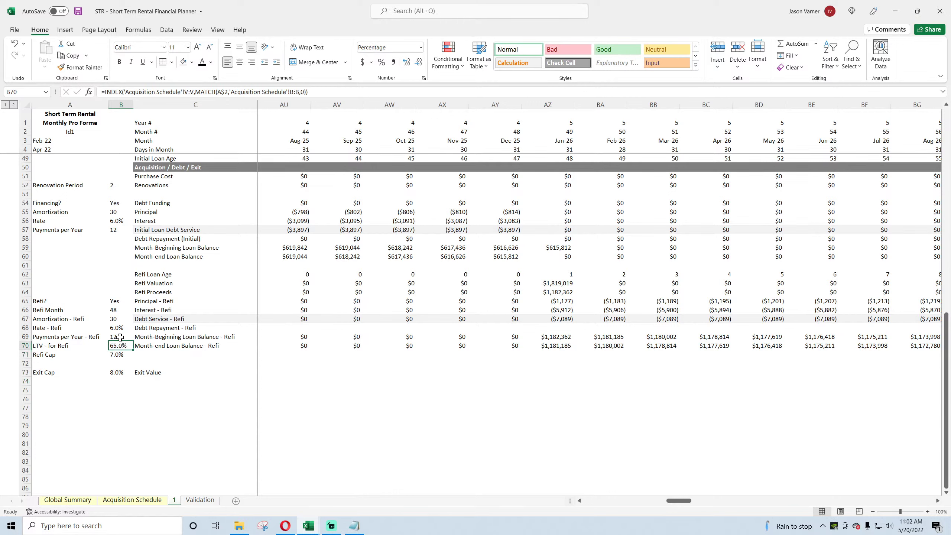
{"action": "left_click", "coordinate": [125, 337]}
{"action": "left_click", "coordinate": [124, 327]}
{"action": "left_click", "coordinate": [119, 221]}
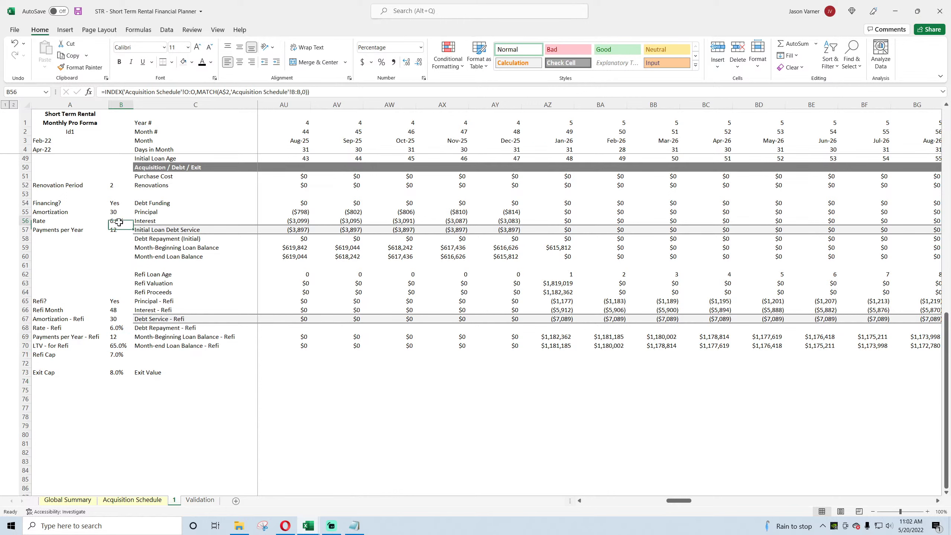
{"action": "left_click", "coordinate": [121, 212]}
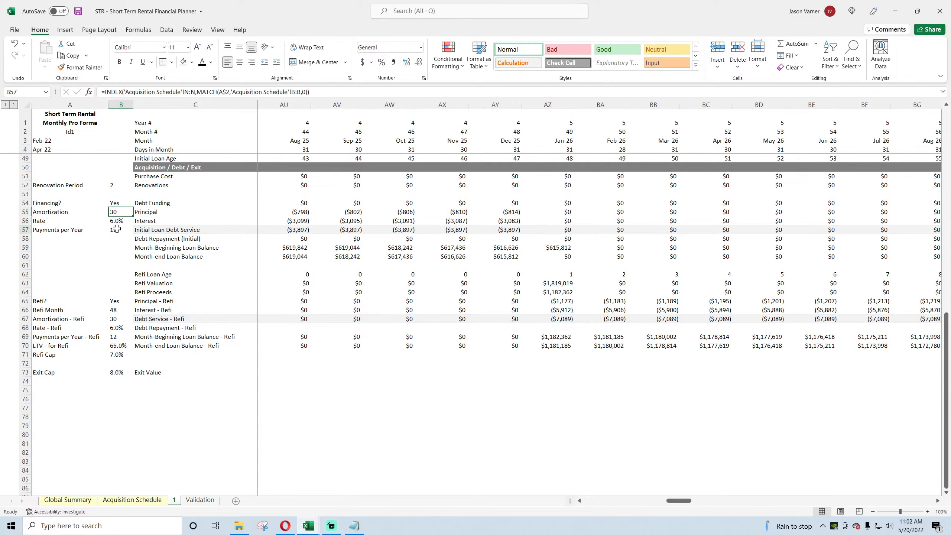
{"action": "left_click", "coordinate": [122, 203]}
{"action": "left_click", "coordinate": [120, 372]}
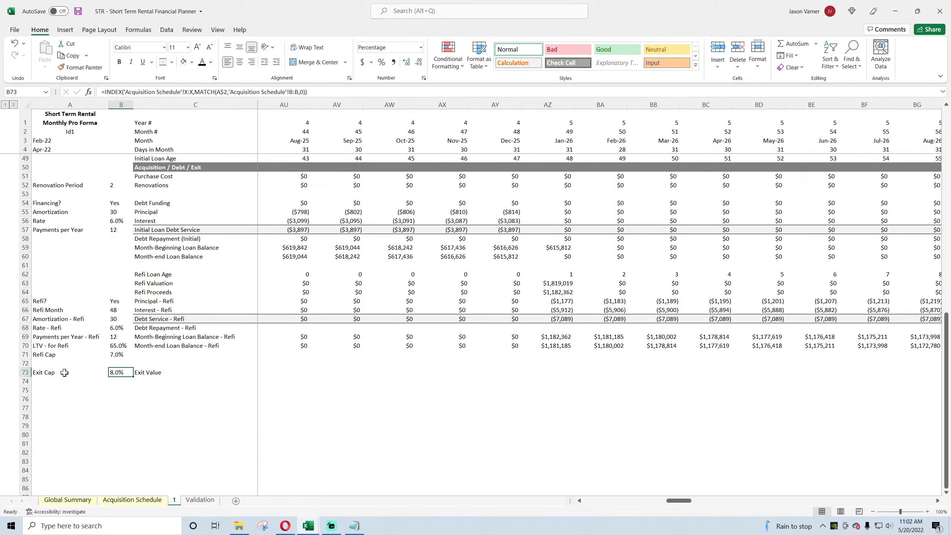
Copy the Exit Cap lookup to B74, change its INDEX column to Y:Y, and label A74 as Exit Month.
{"action": "left_click_drag", "start_coordinate": [131, 374], "coordinate": [130, 385]}
{"action": "double_click", "coordinate": [190, 92]}
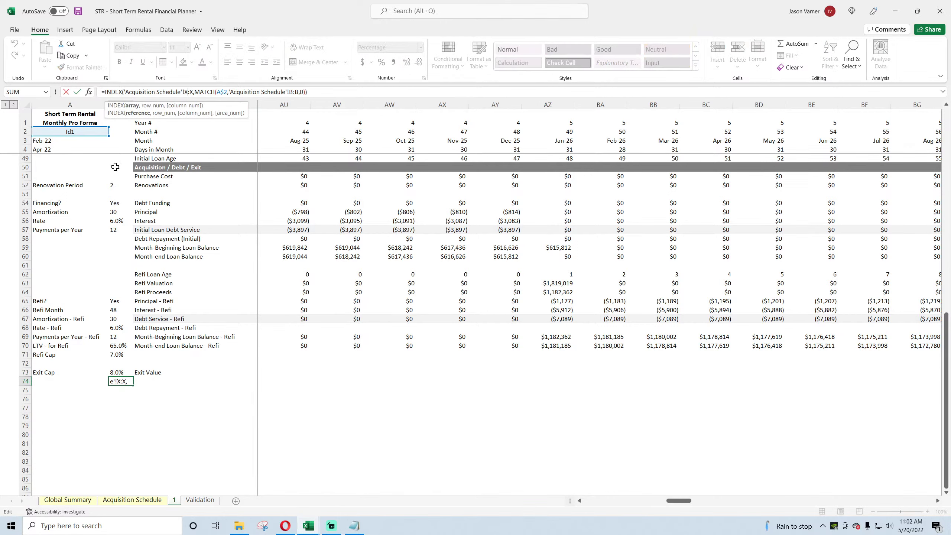
{"action": "type", "text": "y"}
{"action": "key", "text": "shift+Tab"}
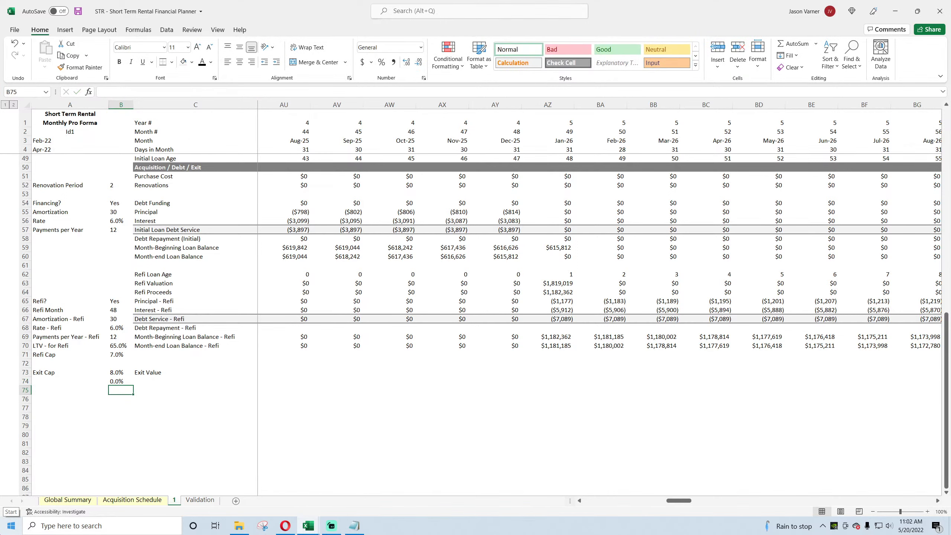
{"action": "type", "text": "Exit Month"}
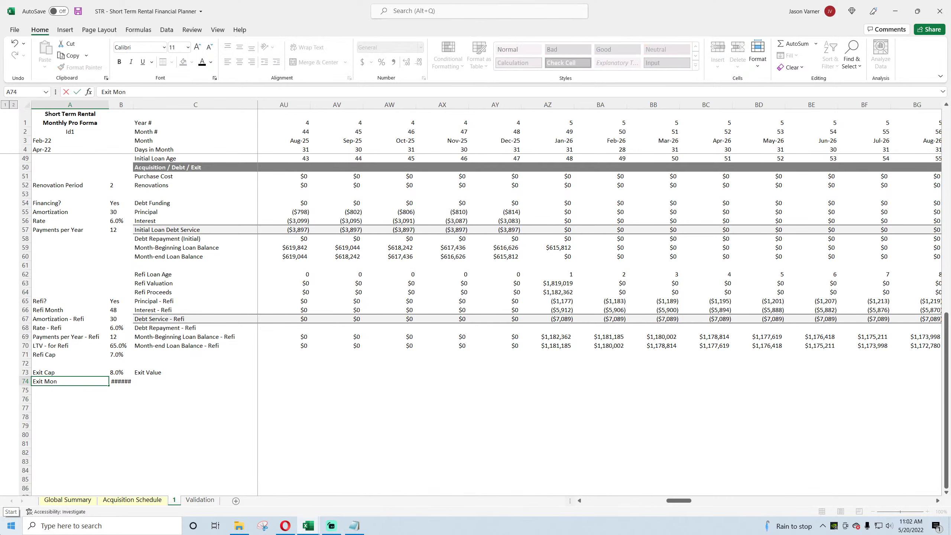
{"action": "key", "text": "Return"}
Change the number format of the Exit Month cell B74 from percentage to a date format.
{"action": "left_click", "coordinate": [119, 382]}
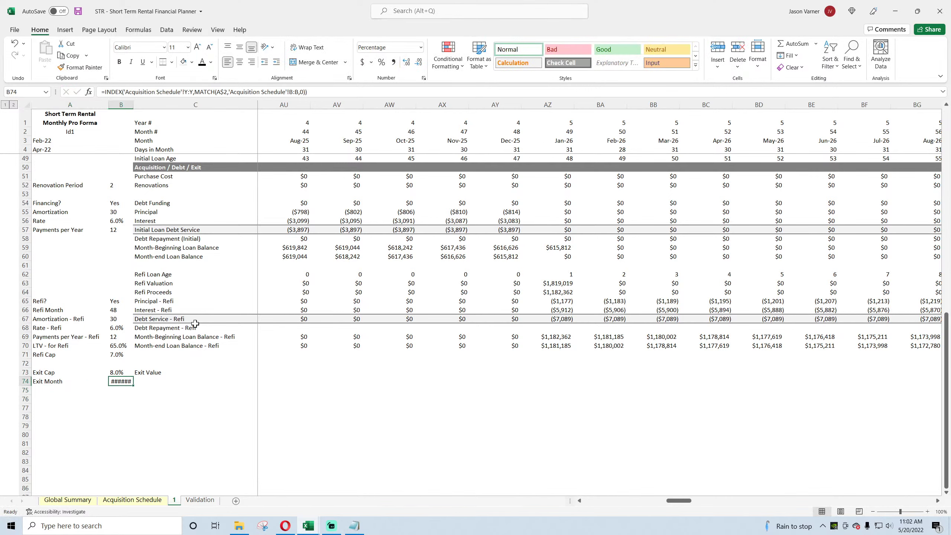
{"action": "left_click", "coordinate": [424, 79]}
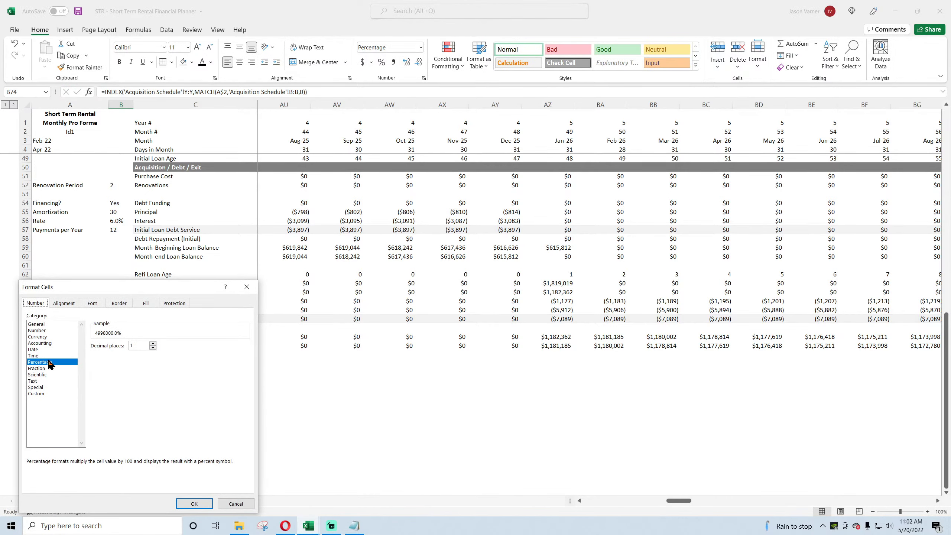
{"action": "left_click", "coordinate": [36, 349]}
{"action": "scroll", "coordinate": [246, 389], "scroll_direction": "down", "scroll_amount": 1}
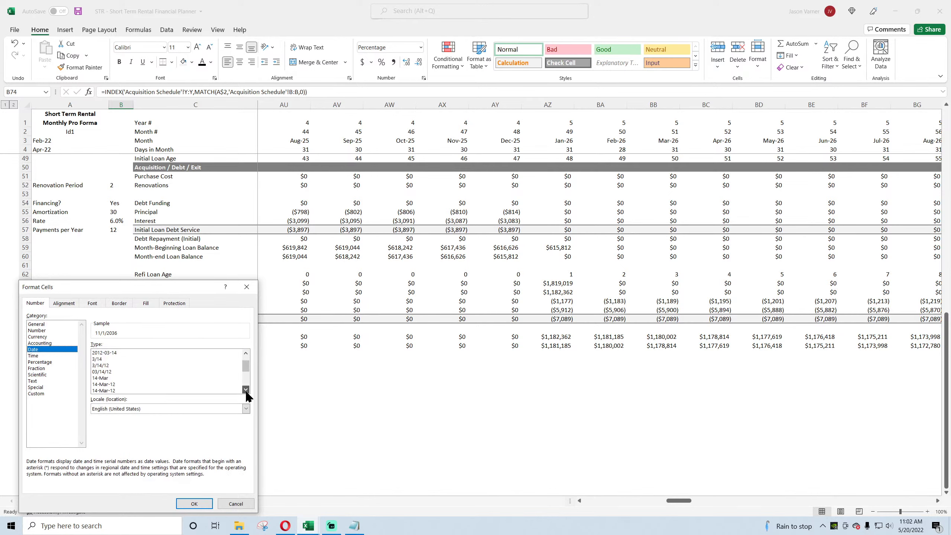
Format the Exit Month value in B74 as a month-year date like Nov-36 and slightly widen column B.
{"action": "left_click", "coordinate": [158, 385]}
{"action": "left_click", "coordinate": [193, 503]}
{"action": "left_click", "coordinate": [182, 442]}
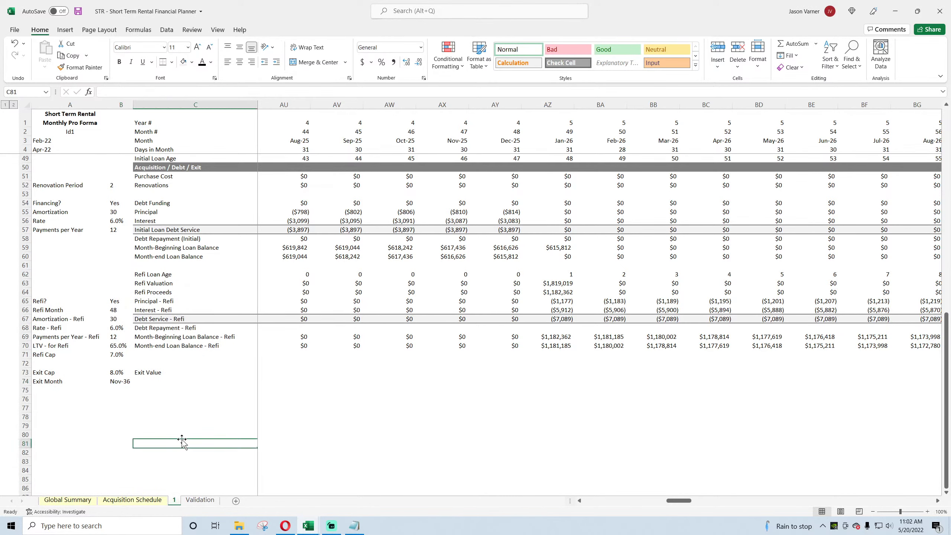
{"action": "left_click_drag", "start_coordinate": [133, 105], "coordinate": [139, 104]}
Rearrange the exit inputs so Exit Month occupies row 73 and Exit Cap sits in row 74 alongside the Exit Value label.
{"action": "left_click", "coordinate": [161, 373]}
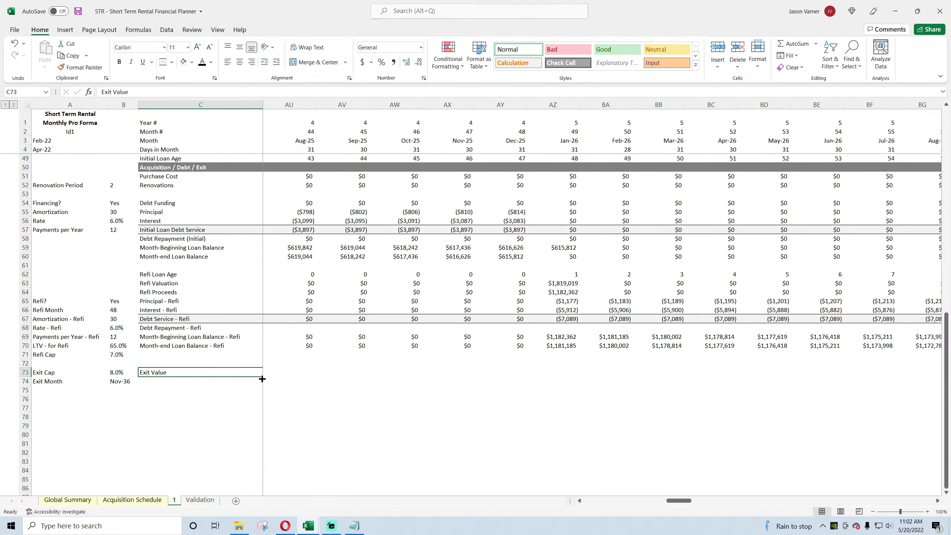
{"action": "left_click", "coordinate": [119, 381]}
{"action": "left_click_drag", "start_coordinate": [75, 382], "coordinate": [123, 373]}
{"action": "left_click", "coordinate": [161, 381], "text": "shift"}
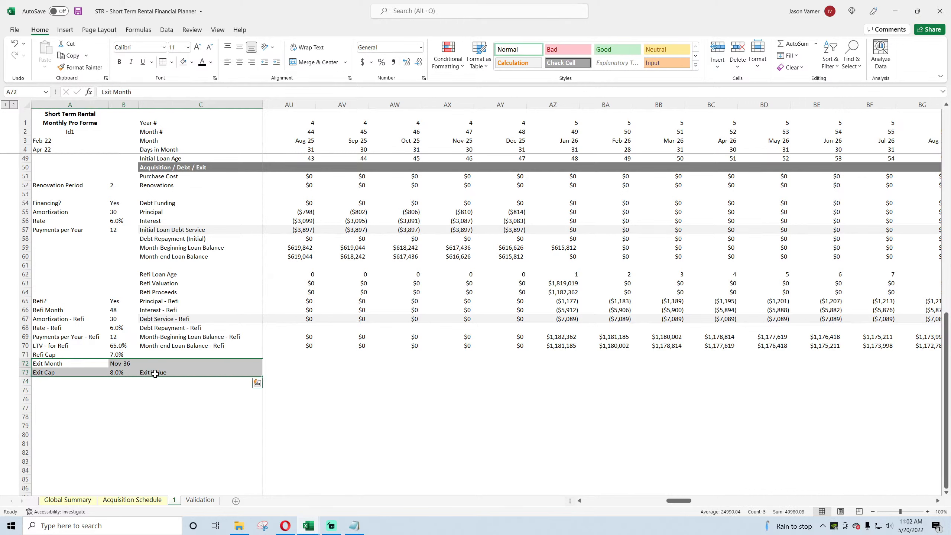
{"action": "left_click", "coordinate": [138, 428]}
Copy the text of the first Refi Valuation formula in D63, leaving the original cell intact.
{"action": "left_click", "coordinate": [125, 373]}
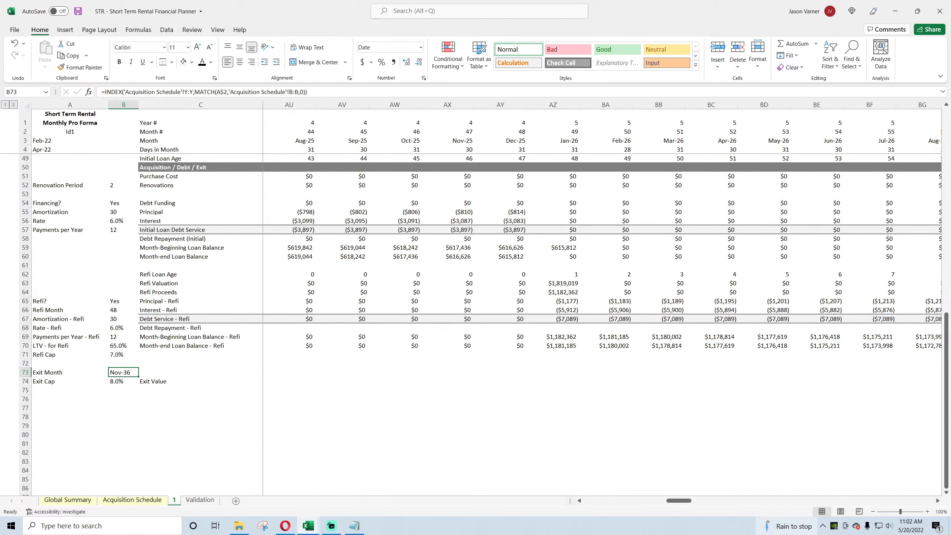
{"action": "key", "text": "Down"}
{"action": "key", "text": "Right"}
{"action": "key", "text": "Right"}
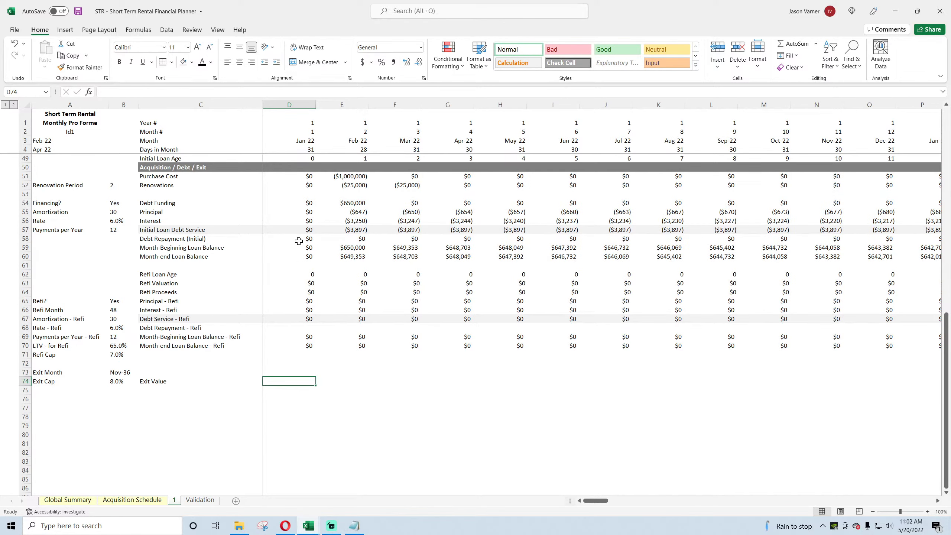
{"action": "left_click", "coordinate": [177, 275]}
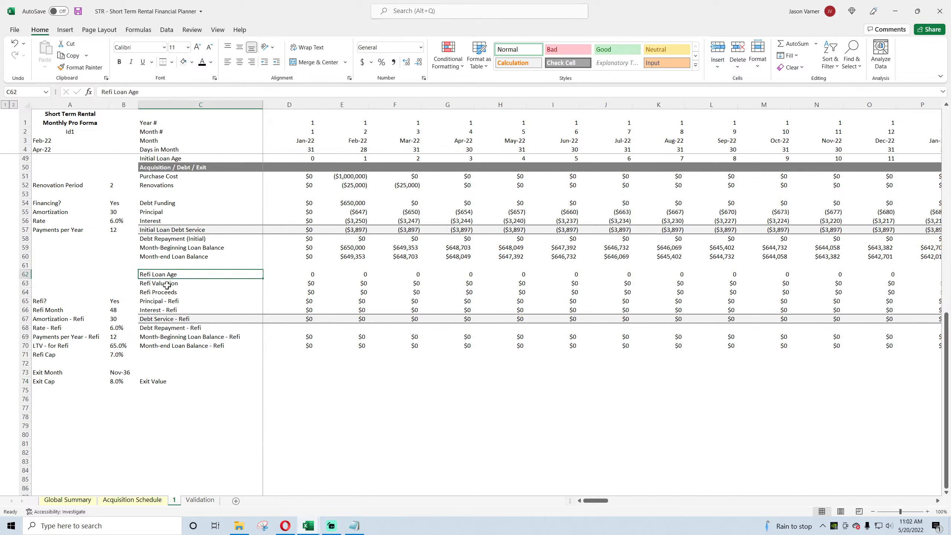
{"action": "left_click", "coordinate": [177, 284]}
{"action": "left_click", "coordinate": [300, 286]}
{"action": "left_click_drag", "start_coordinate": [256, 92], "coordinate": [99, 98]}
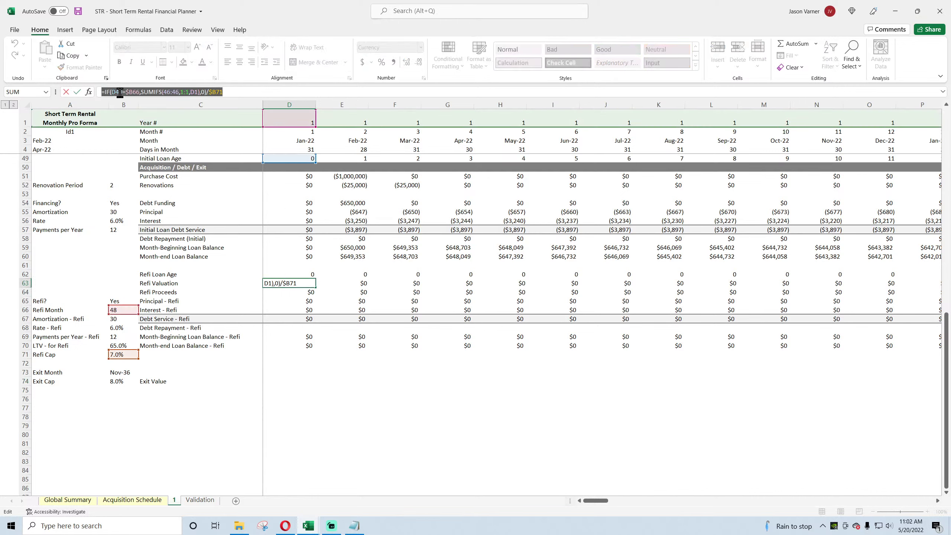
{"action": "right_click", "coordinate": [120, 93]}
{"action": "left_click", "coordinate": [142, 114]}
{"action": "key", "text": "Return"}
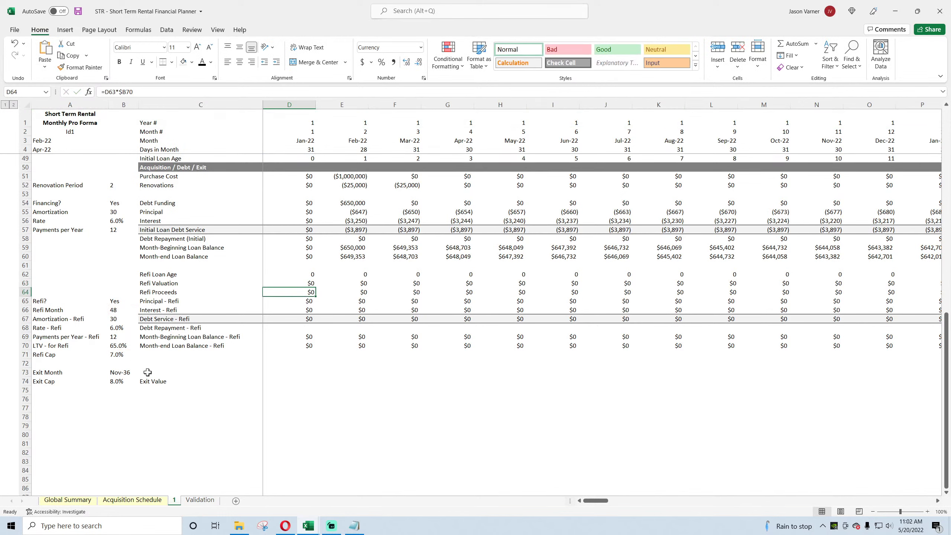
Paste the copied formula into Exit Value cell D74 and repoint its divisor to the Exit Cap, $B74.
{"action": "left_click_drag", "start_coordinate": [160, 379], "coordinate": [300, 382]}
{"action": "left_click", "coordinate": [299, 382]}
{"action": "left_click", "coordinate": [205, 91]}
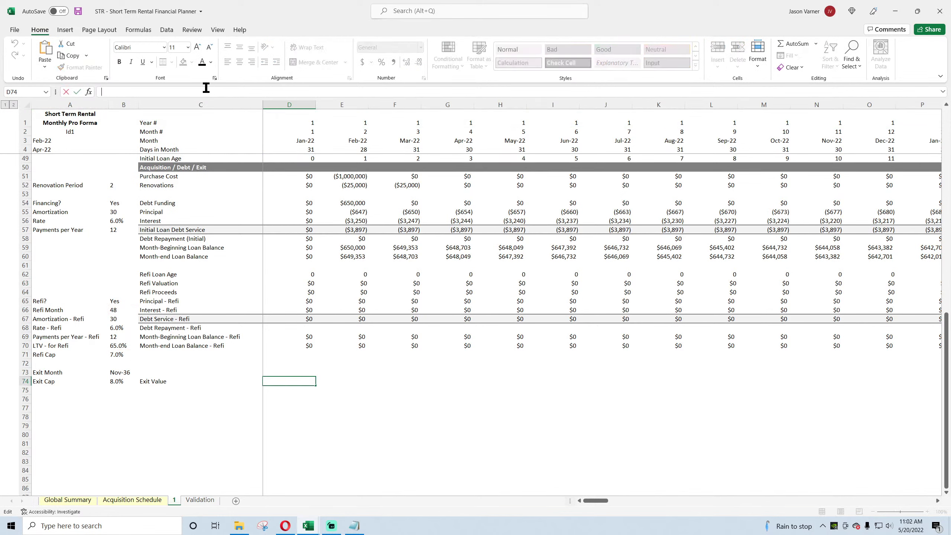
{"action": "right_click", "coordinate": [206, 91]}
{"action": "left_click", "coordinate": [229, 134]}
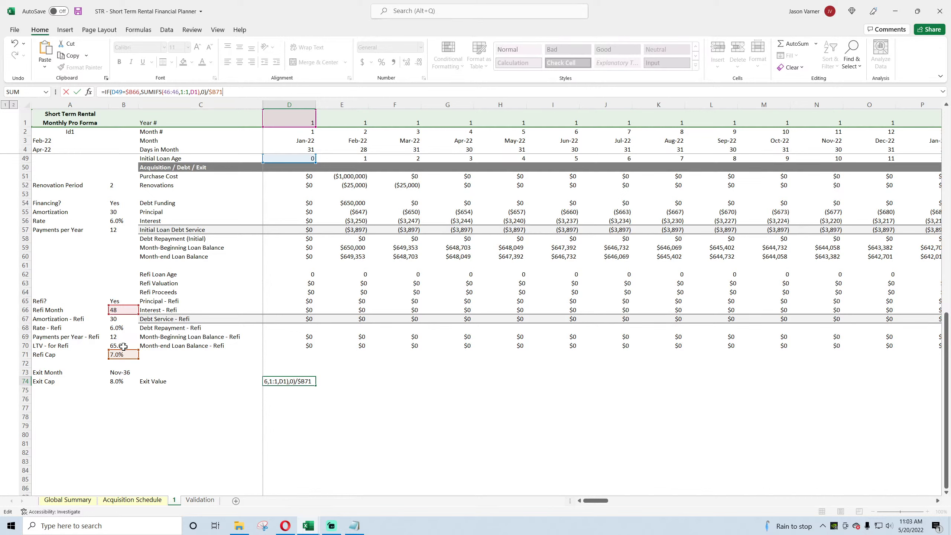
{"action": "left_click_drag", "start_coordinate": [124, 346], "coordinate": [125, 384]}
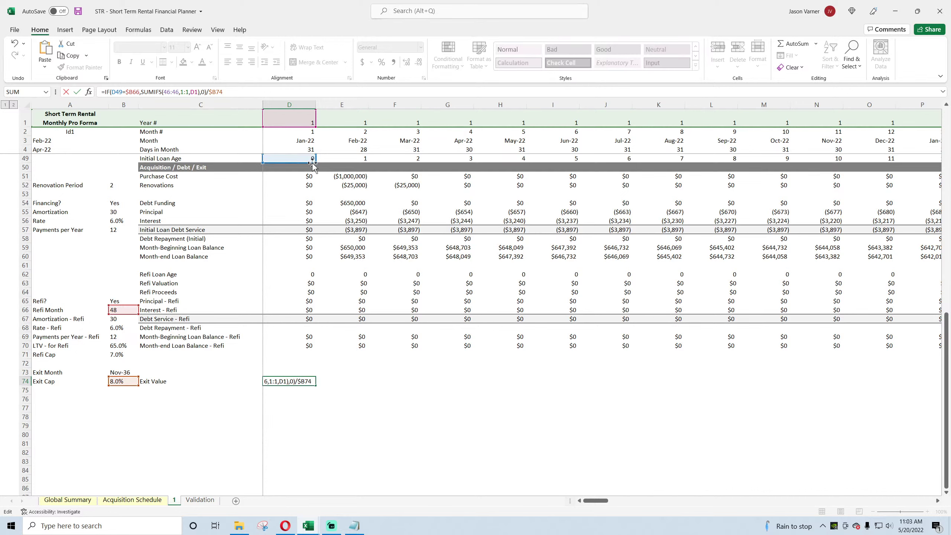
Change the logical test of the D74 formula to D3=$B73 so it compares the column's month with the Exit Month.
{"action": "left_click", "coordinate": [120, 92]}
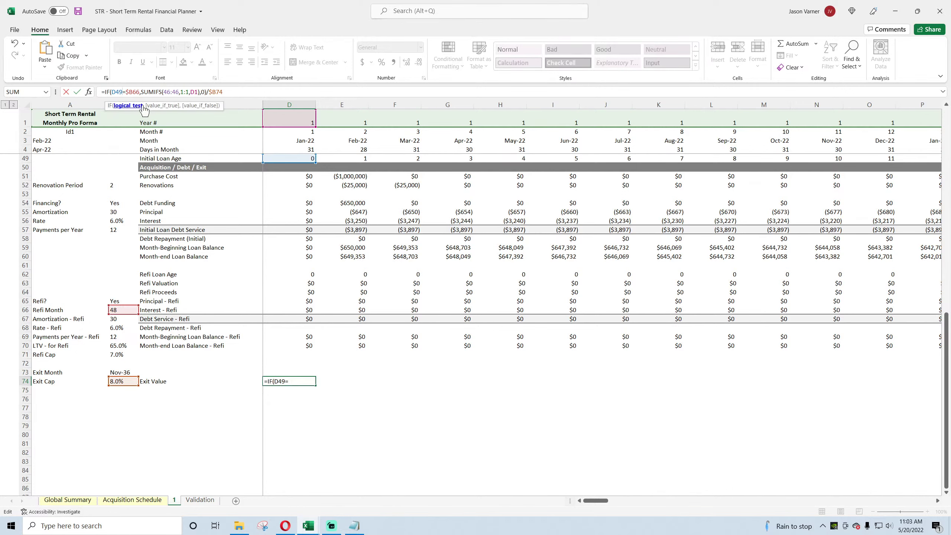
{"action": "key", "text": "BackSpace"}
{"action": "key", "text": "BackSpace"}
{"action": "key", "text": "BackSpace"}
{"action": "left_click", "coordinate": [301, 140]}
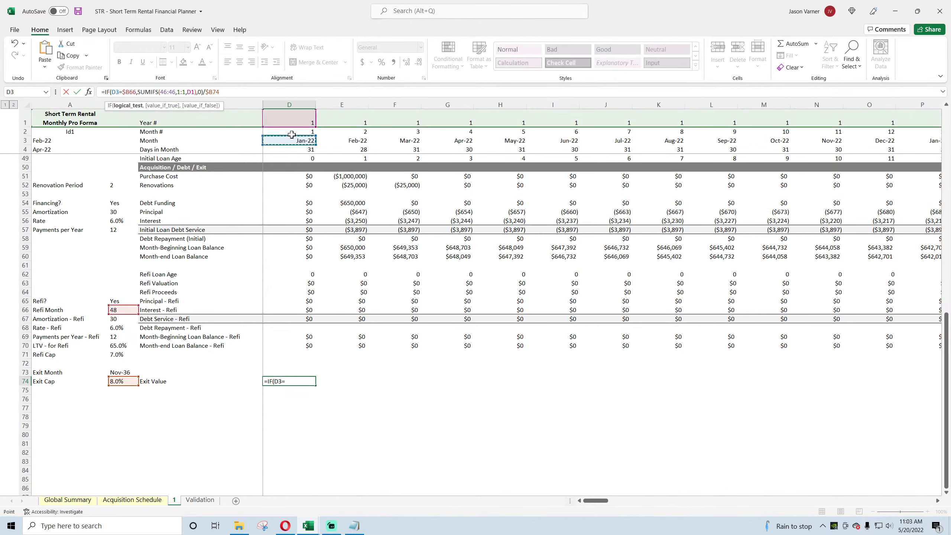
{"action": "left_click", "coordinate": [136, 92]}
{"action": "key", "text": "BackSpace"}
{"action": "key", "text": "BackSpace"}
{"action": "key", "text": "BackSpace"}
{"action": "key", "text": "BackSpace"}
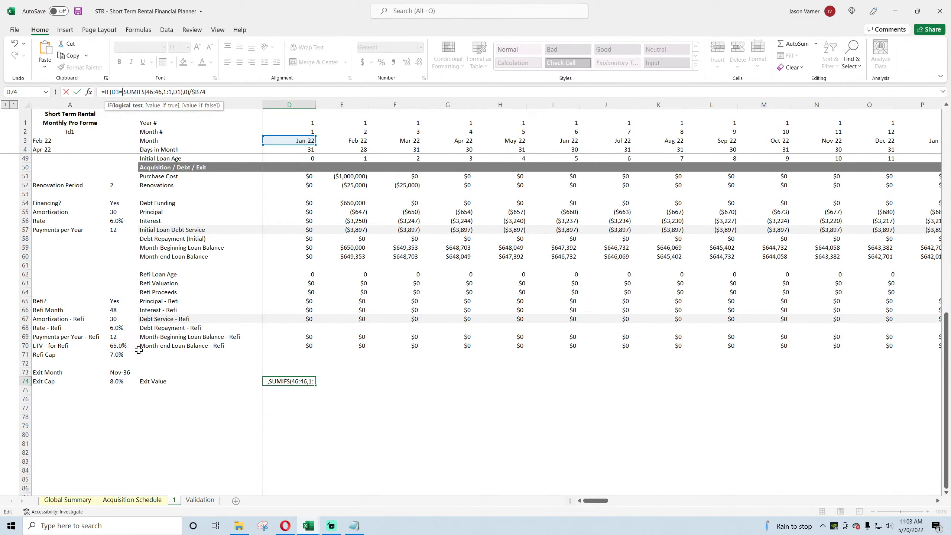
{"action": "left_click", "coordinate": [121, 373]}
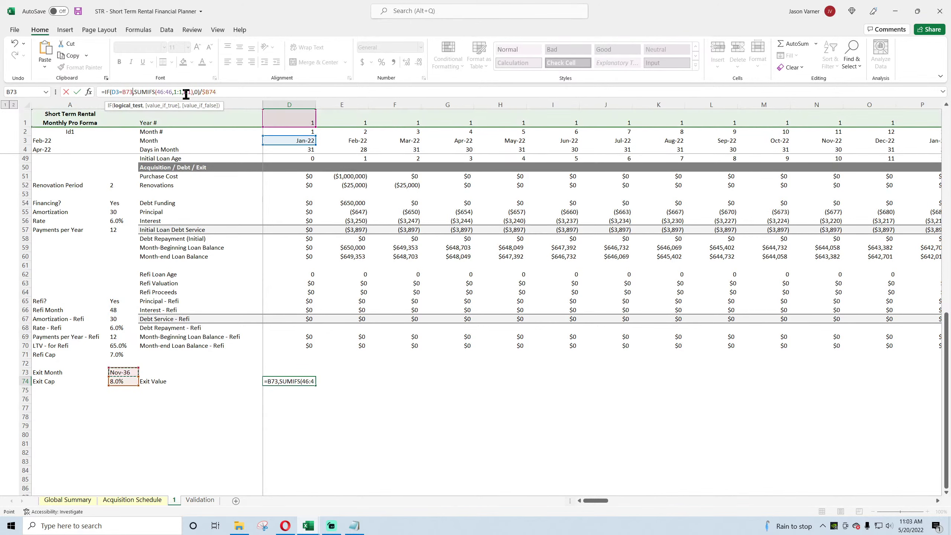
{"action": "left_click", "coordinate": [124, 92]}
{"action": "type", "text": "$"}
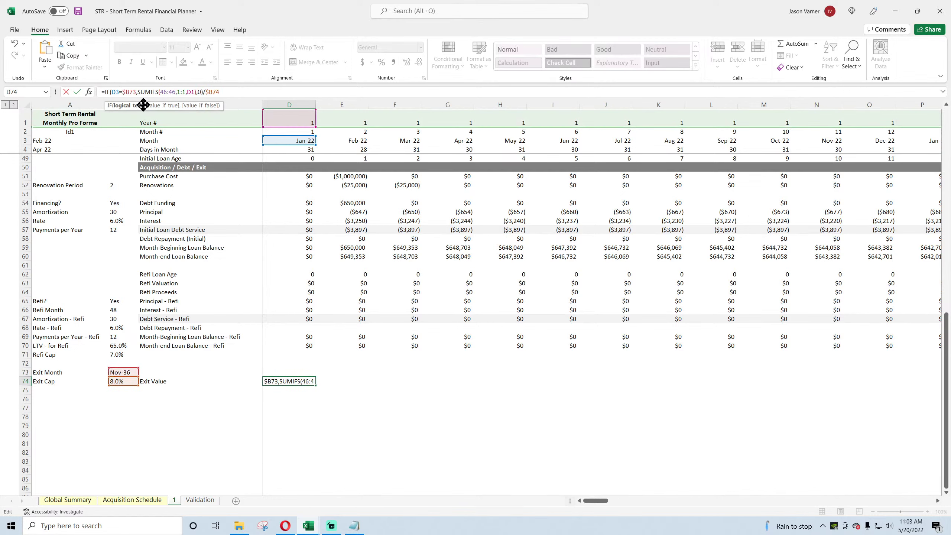
{"action": "key", "text": "ctrl+Return"}
Fill the Exit Value formula across row 74 to column GA and format it as $ currency with no decimals and parenthesised negatives.
{"action": "mouse_move", "coordinate": [315, 386]}
{"action": "left_mouse_down"}
{"action": "mouse_move", "coordinate": [870, 381]}
{"action": "mouse_move", "coordinate": [842, 382]}
{"action": "left_mouse_up"}
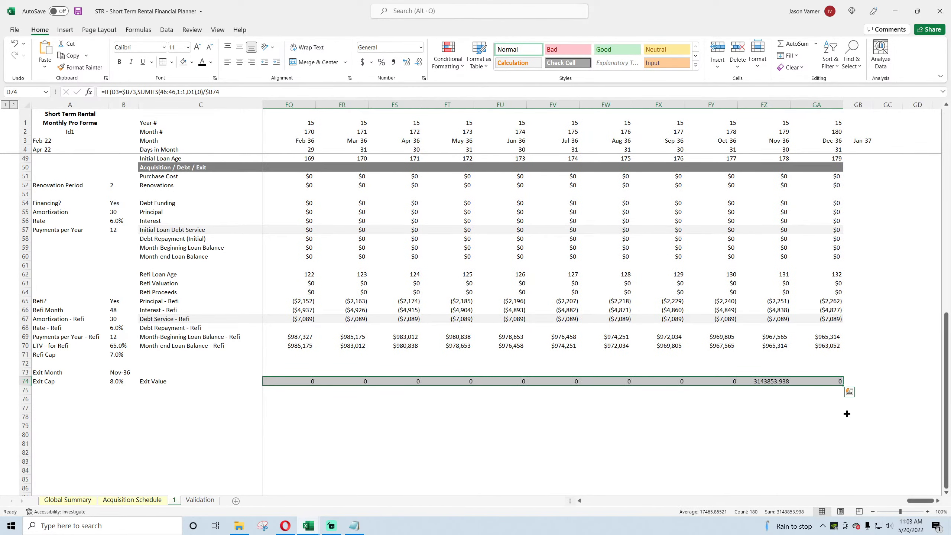
{"action": "left_click", "coordinate": [424, 78]}
{"action": "left_click", "coordinate": [46, 337]}
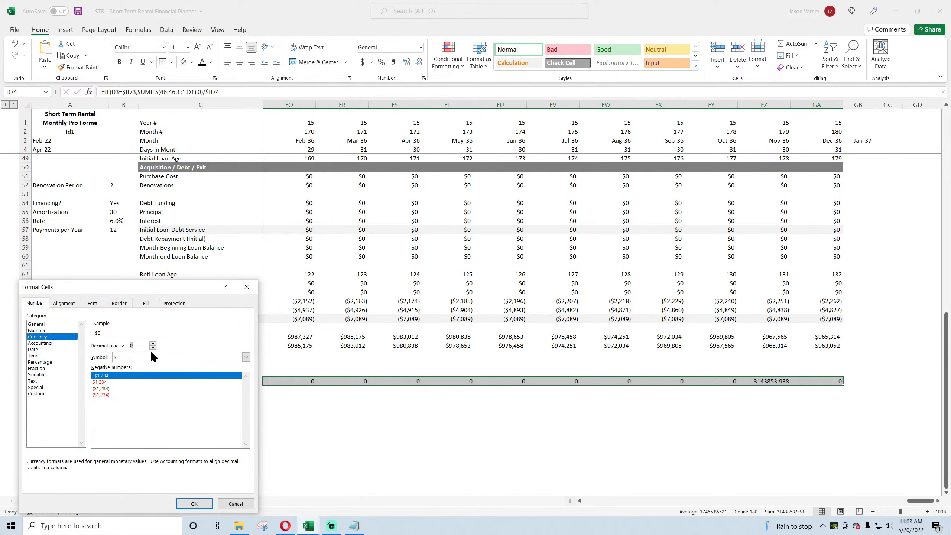
{"action": "left_click", "coordinate": [114, 388]}
{"action": "left_click", "coordinate": [206, 503]}
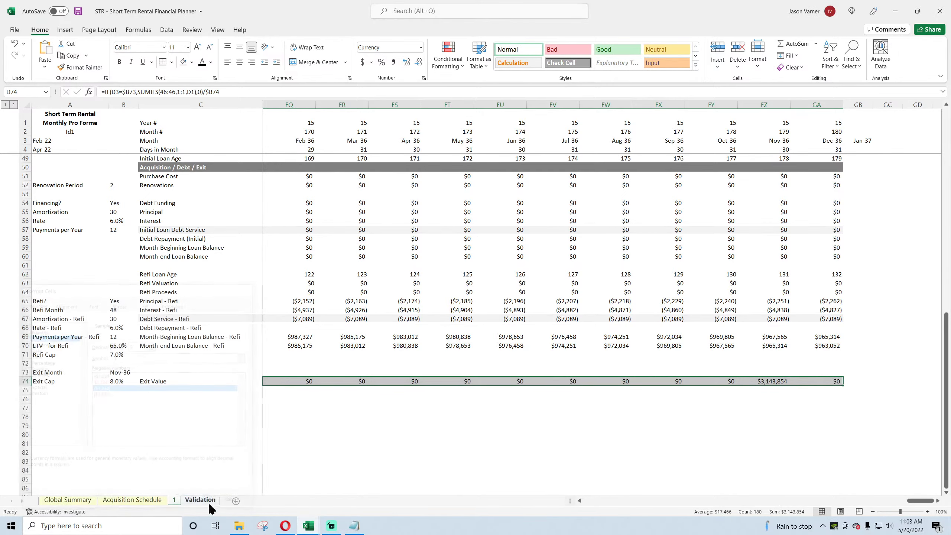
Select the year 15 Net Operating Income cells FP46:GA46 to check their sum.
{"action": "scroll", "coordinate": [791, 427], "scroll_direction": "up", "scroll_amount": 7}
{"action": "scroll", "coordinate": [789, 419], "scroll_direction": "down", "scroll_amount": 4}
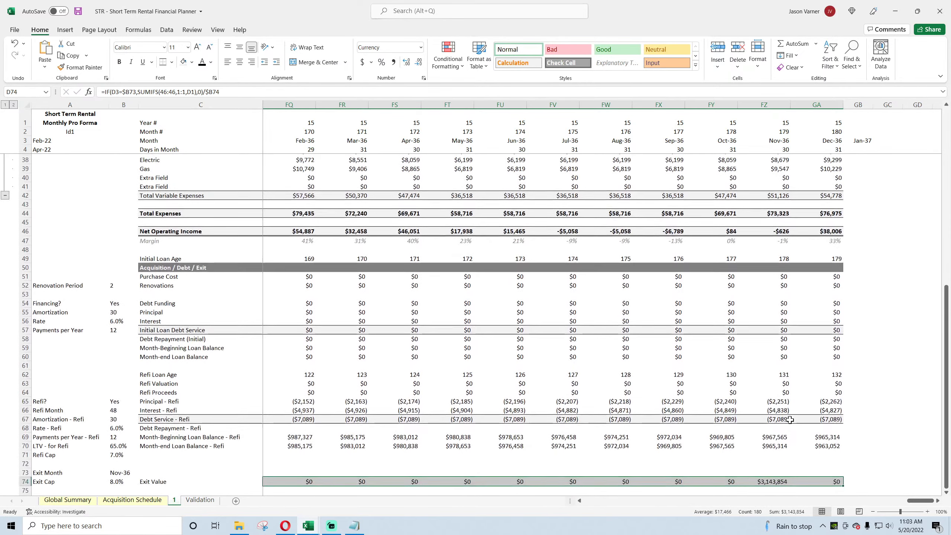
{"action": "left_click_drag", "start_coordinate": [830, 230], "coordinate": [515, 231]}
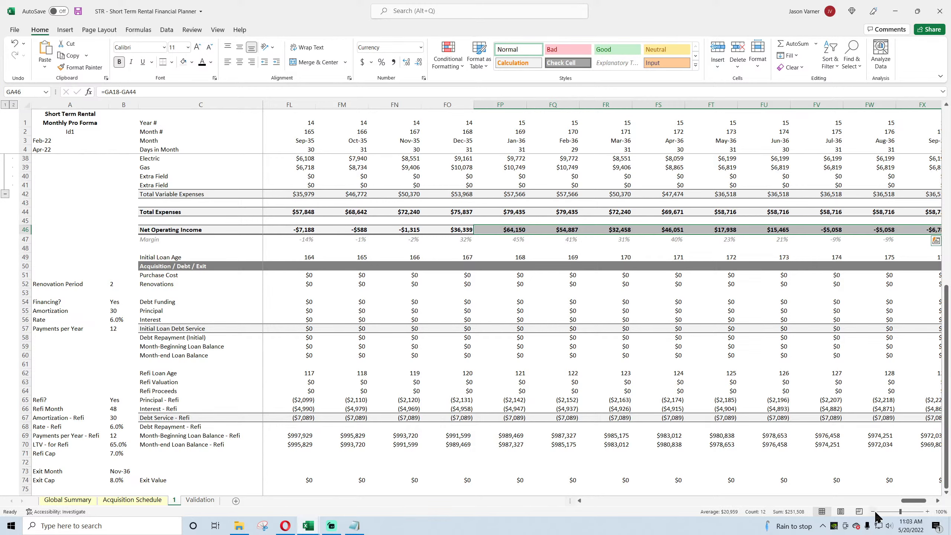
{"action": "left_click_drag", "start_coordinate": [915, 501], "coordinate": [934, 502]}
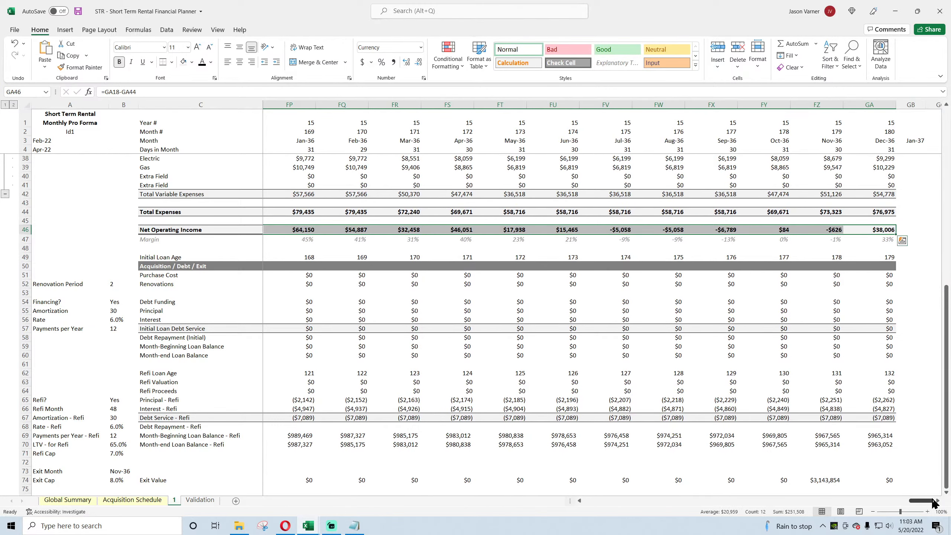
Enter the check calculation =251000/B74 in FZ73 above the exit value and apply the Currency cell style.
{"action": "scroll", "coordinate": [869, 453], "scroll_direction": "down", "scroll_amount": 4}
{"action": "left_click", "coordinate": [835, 372]}
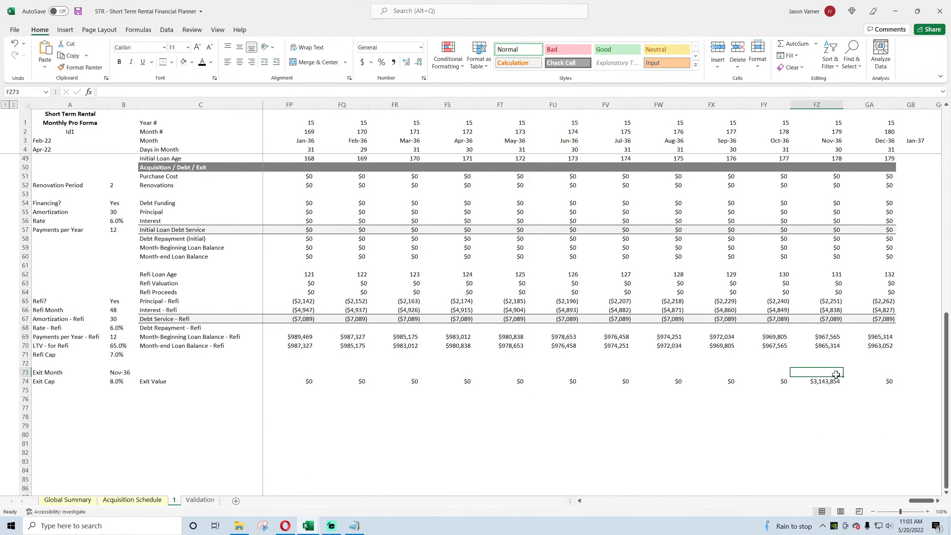
{"action": "type", "text": "=251000/"}
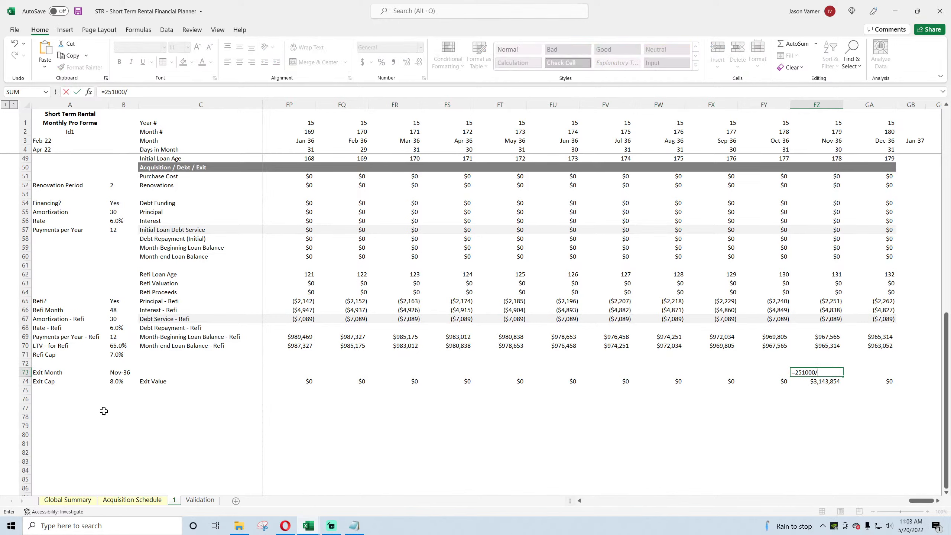
{"action": "left_click", "coordinate": [118, 380]}
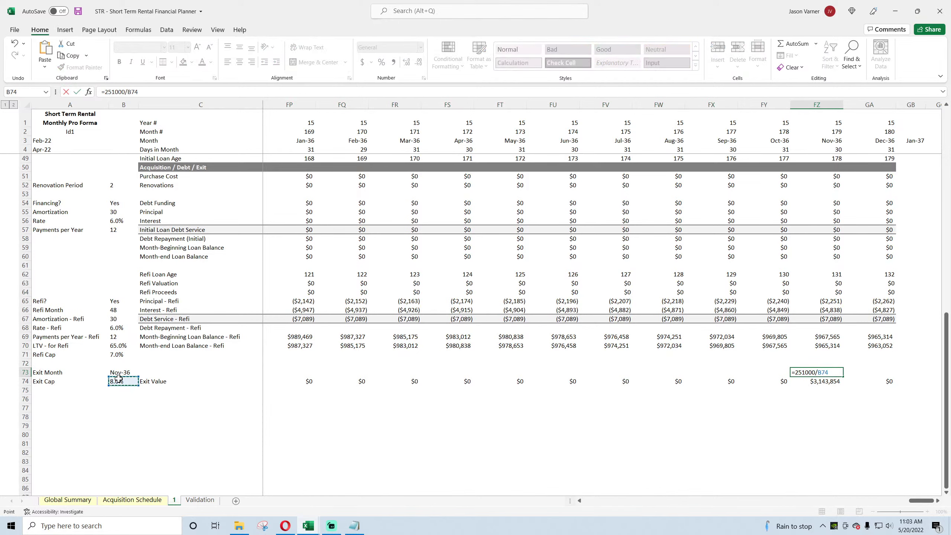
{"action": "key", "text": "Return"}
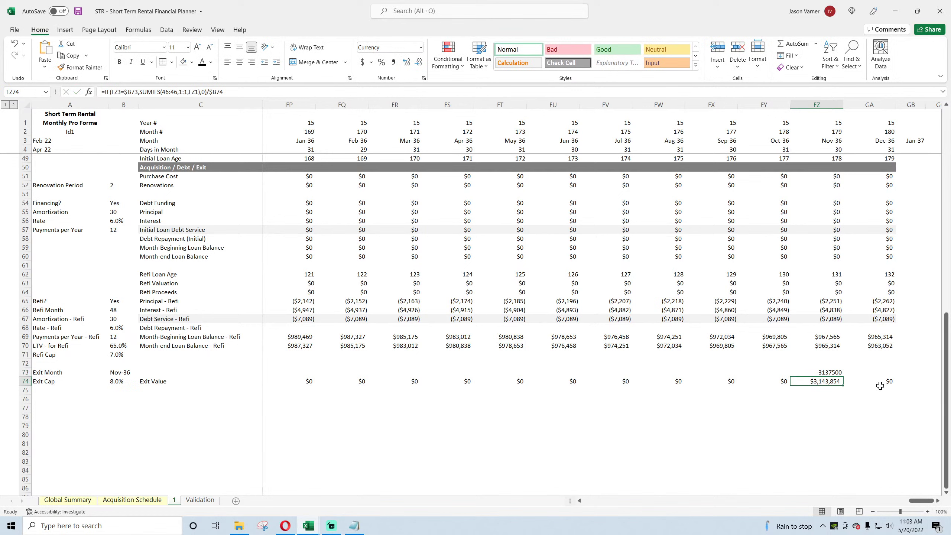
{"action": "left_click", "coordinate": [836, 372]}
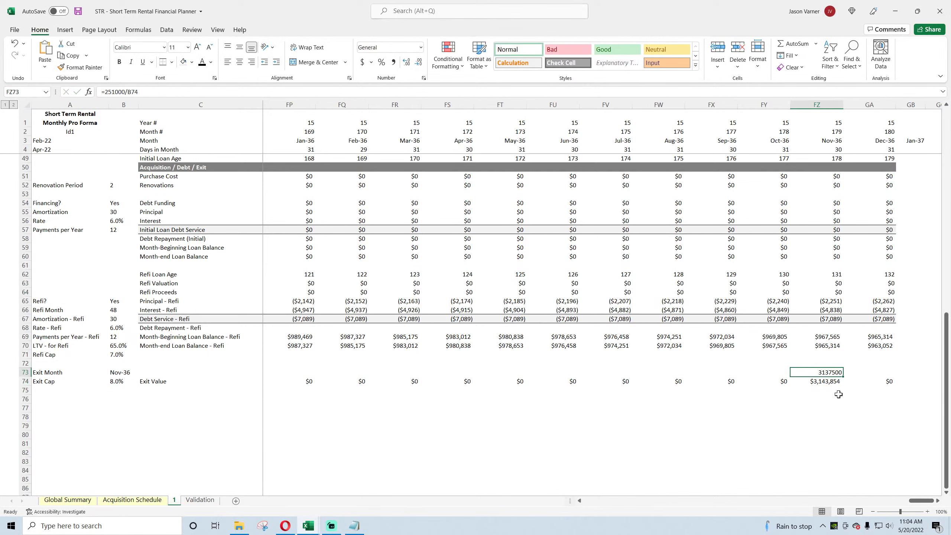
{"action": "key", "text": "alt+h"}
{"action": "key", "text": "a"}
{"action": "key", "text": "n"}
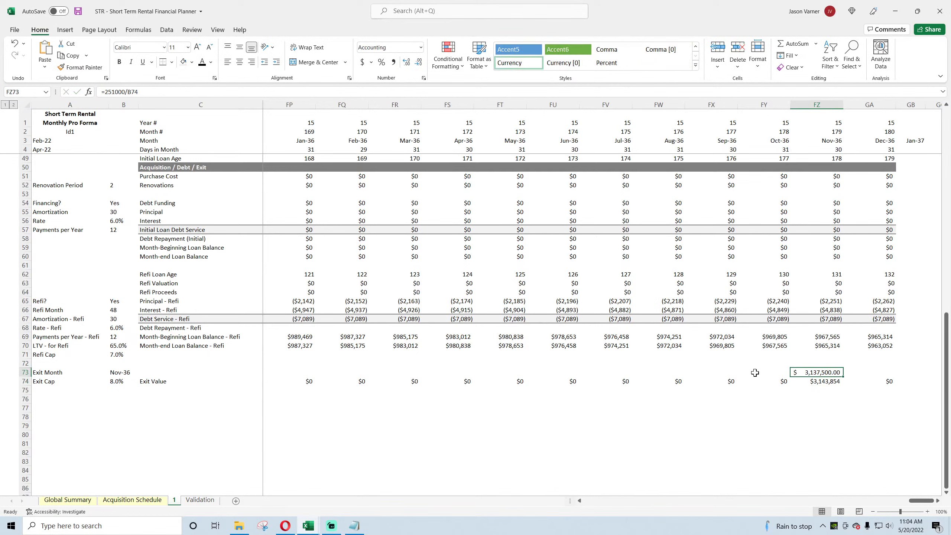
Clear the check calculation from FZ73 and save the workbook.
{"action": "key", "text": "Delete"}
{"action": "left_click", "coordinate": [836, 380]}
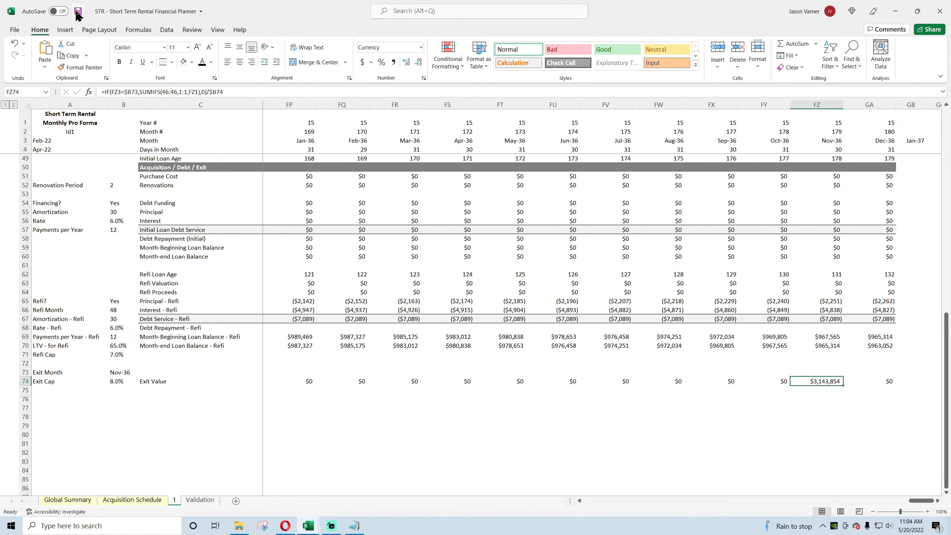
{"action": "left_click", "coordinate": [78, 12]}
On the Acquisition Schedule sheet, copy the Mo 1 column of Price Variance from Base Rent, AO3:AO23.
{"action": "left_click", "coordinate": [132, 499]}
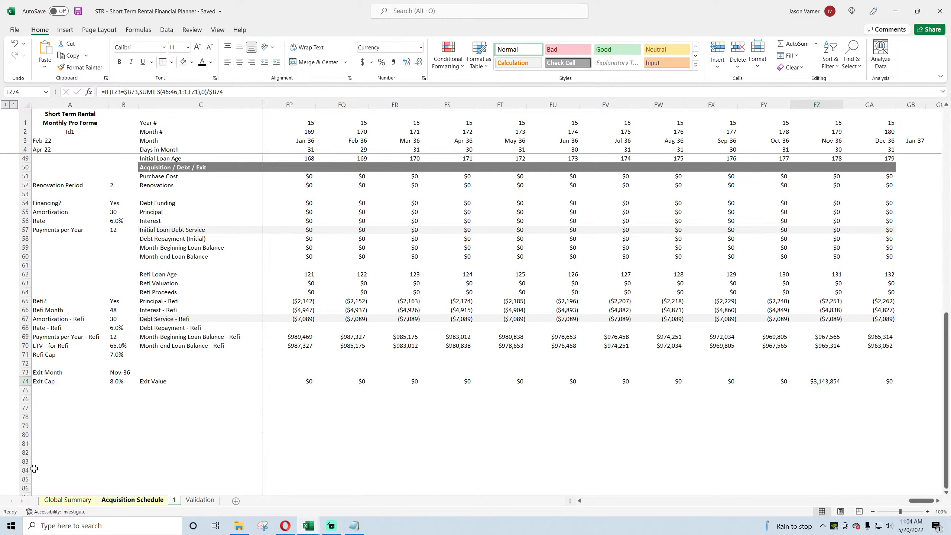
{"action": "left_click", "coordinate": [139, 500]}
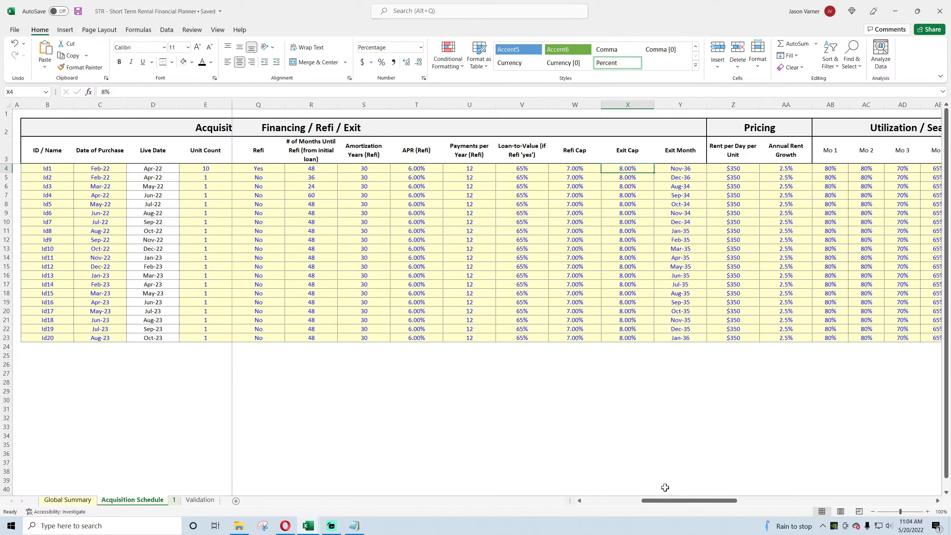
{"action": "left_click_drag", "start_coordinate": [664, 500], "coordinate": [874, 505]}
{"action": "left_click_drag", "start_coordinate": [822, 443], "coordinate": [917, 437]}
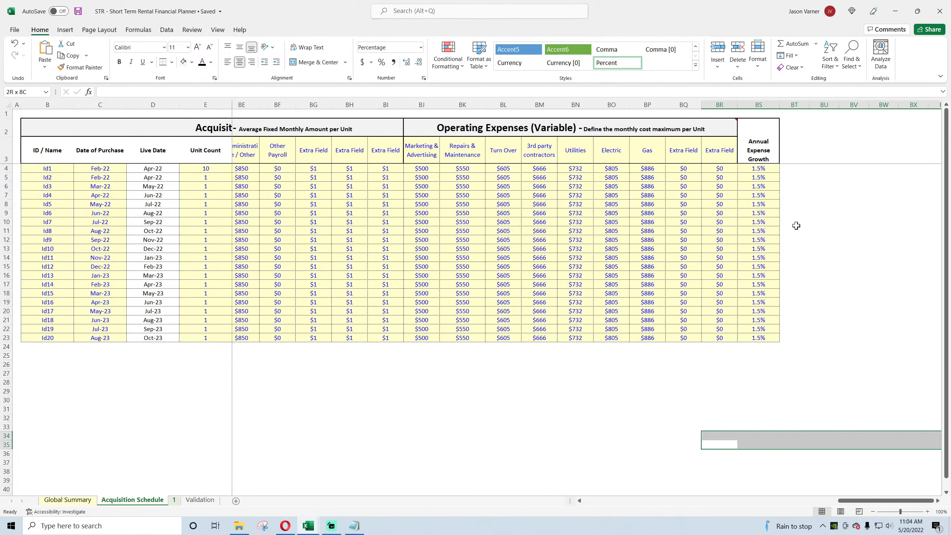
{"action": "left_click", "coordinate": [861, 482]}
{"action": "left_click_drag", "start_coordinate": [857, 502], "coordinate": [747, 505]}
{"action": "left_click_drag", "start_coordinate": [394, 151], "coordinate": [393, 337]}
{"action": "right_click", "coordinate": [388, 198]}
{"action": "left_click", "coordinate": [416, 220]}
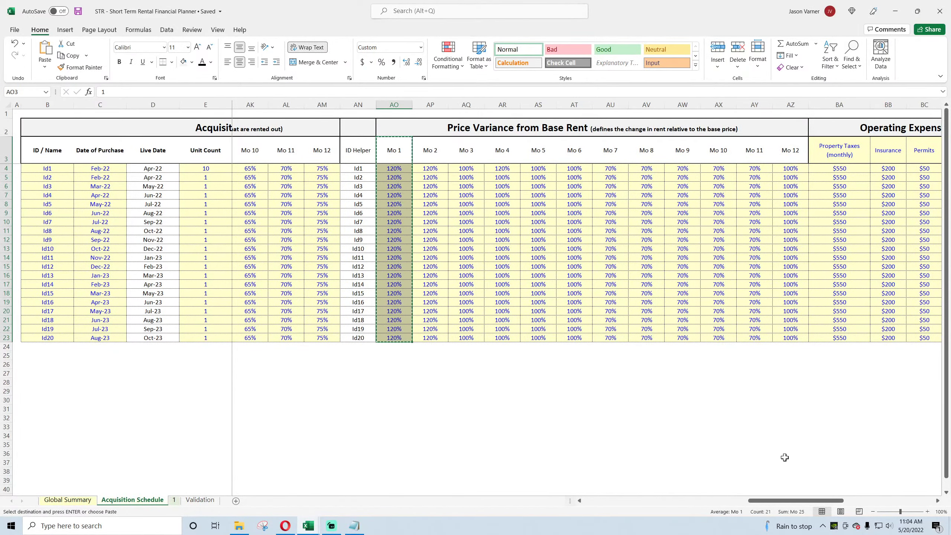
Paste the copied column at BU3, beyond the Annual Expense Growth column, leaving column BT empty as a gap.
{"action": "left_click_drag", "start_coordinate": [797, 503], "coordinate": [896, 502]}
{"action": "left_click_drag", "start_coordinate": [906, 216], "coordinate": [945, 222]}
{"action": "right_click", "coordinate": [698, 155]}
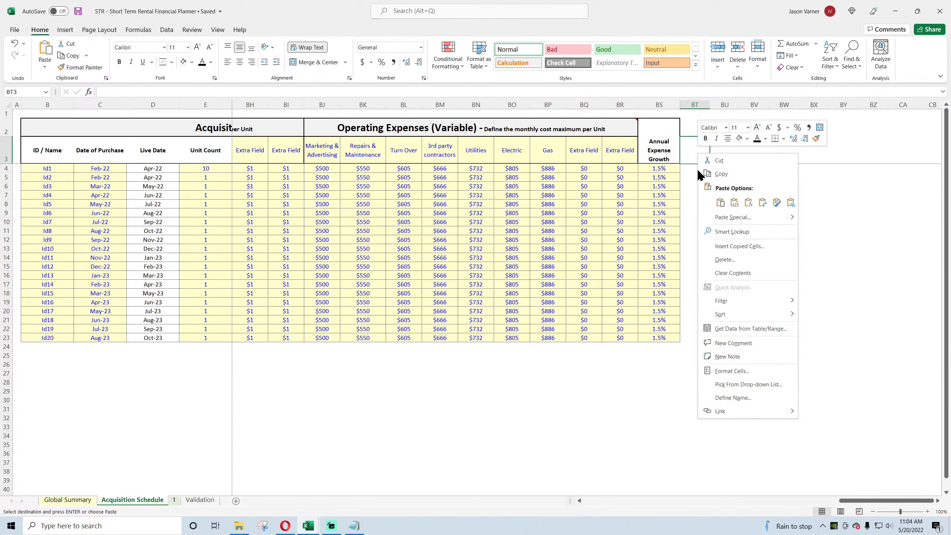
{"action": "left_click", "coordinate": [684, 151]}
{"action": "right_click", "coordinate": [724, 151]}
{"action": "left_click", "coordinate": [745, 198]}
{"action": "left_click", "coordinate": [723, 150]}
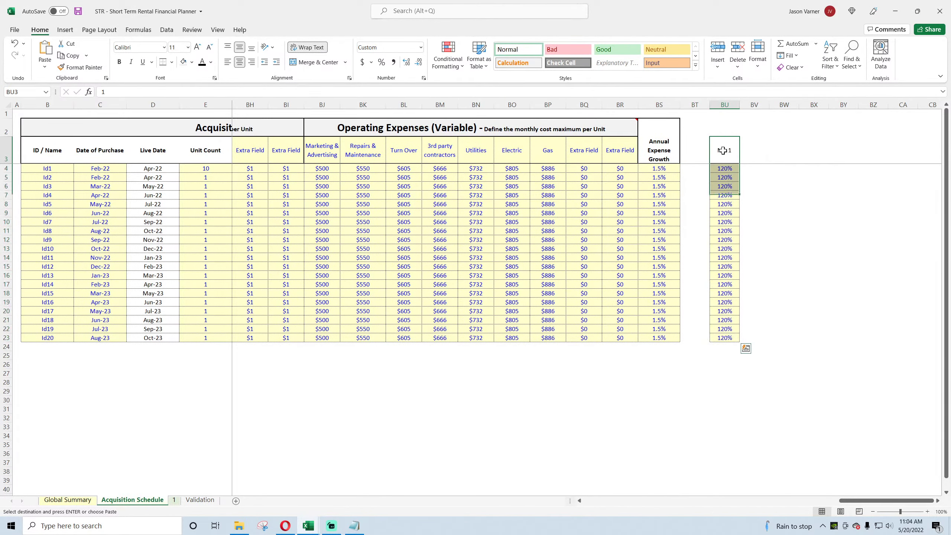
Head column BU "Selling Fees ( on exit)" in BU3 and widen the column.
{"action": "type", "text": "Selling F"}
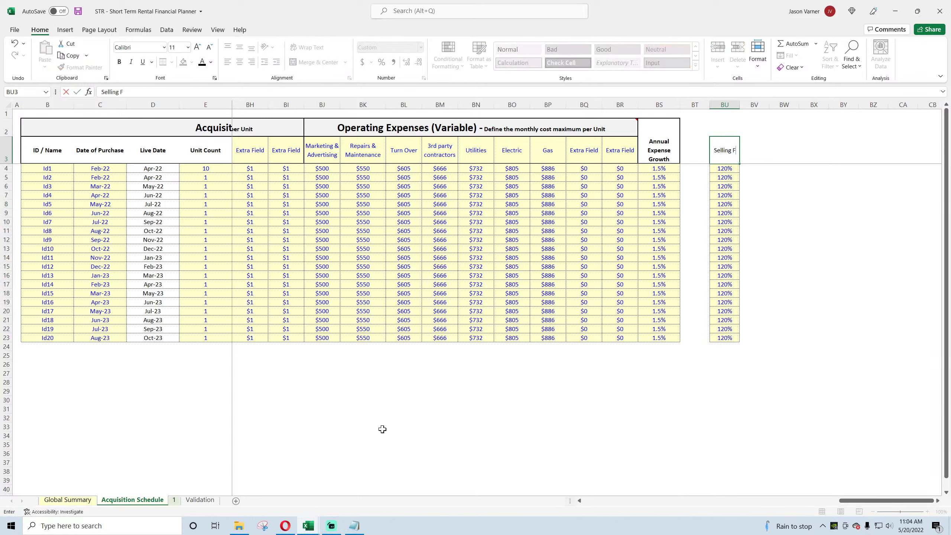
{"action": "type", "text": "ees ( on exit)"}
{"action": "key", "text": "Return"}
{"action": "left_click_drag", "start_coordinate": [740, 104], "coordinate": [763, 104]}
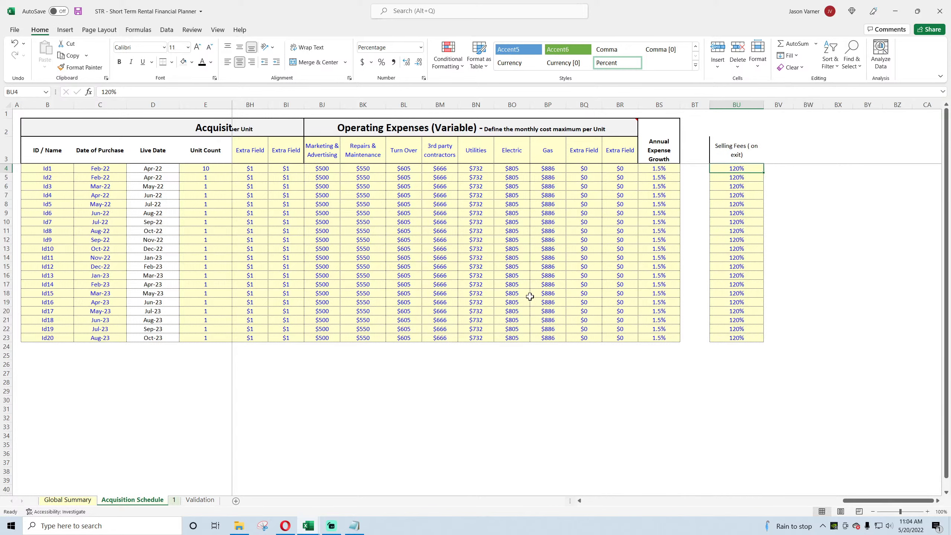
Enter 7% in BU4, format it as a percentage with two decimals, and fill it down to BU23.
{"action": "type", "text": "7"}
{"action": "key", "text": "Return"}
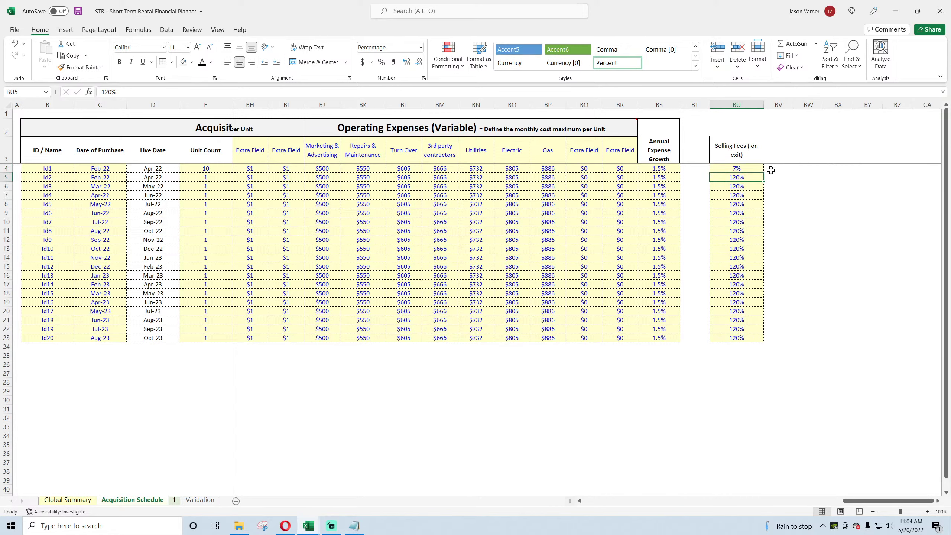
{"action": "left_click", "coordinate": [747, 168]}
{"action": "left_click", "coordinate": [423, 78]}
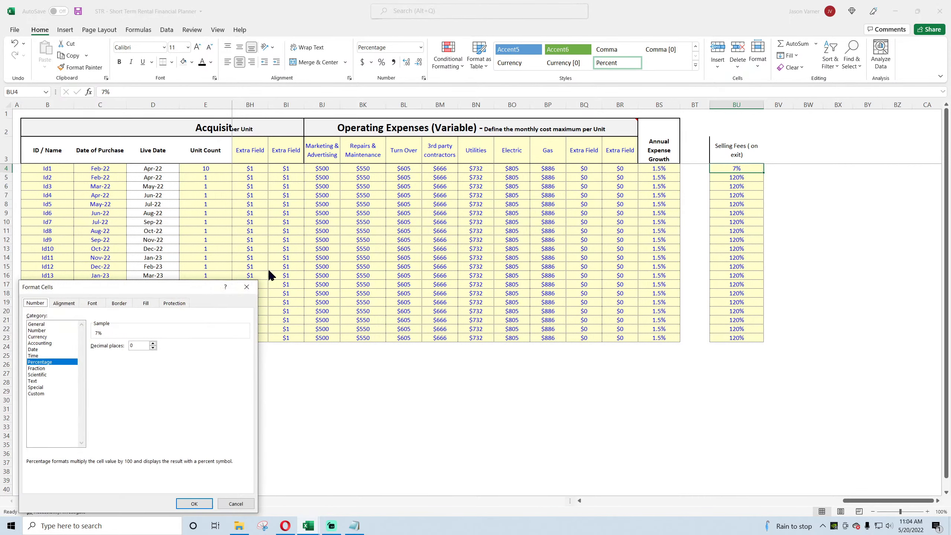
{"action": "left_click", "coordinate": [153, 342]}
{"action": "left_click", "coordinate": [153, 342]}
{"action": "left_click", "coordinate": [194, 503]}
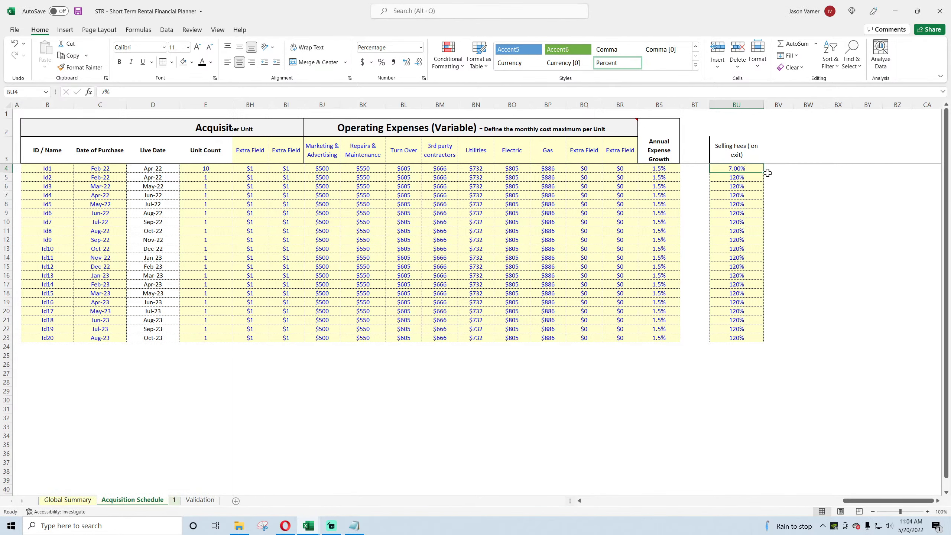
{"action": "left_click_drag", "start_coordinate": [763, 172], "coordinate": [745, 339]}
Clear the header text and leftover border from BU3 by filling the blank BT3 across it, and save the workbook.
{"action": "left_click", "coordinate": [705, 160]}
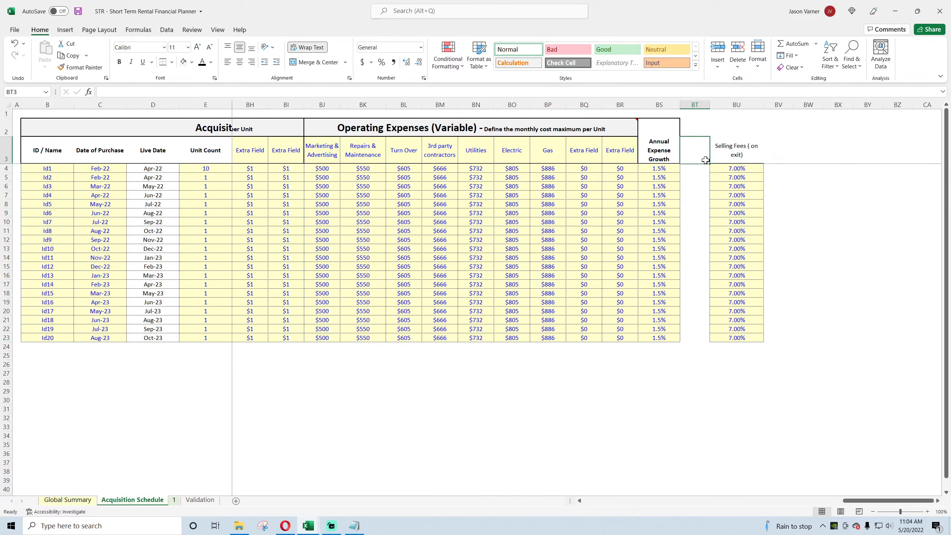
{"action": "left_click_drag", "start_coordinate": [709, 163], "coordinate": [823, 162]}
{"action": "left_click", "coordinate": [849, 284]}
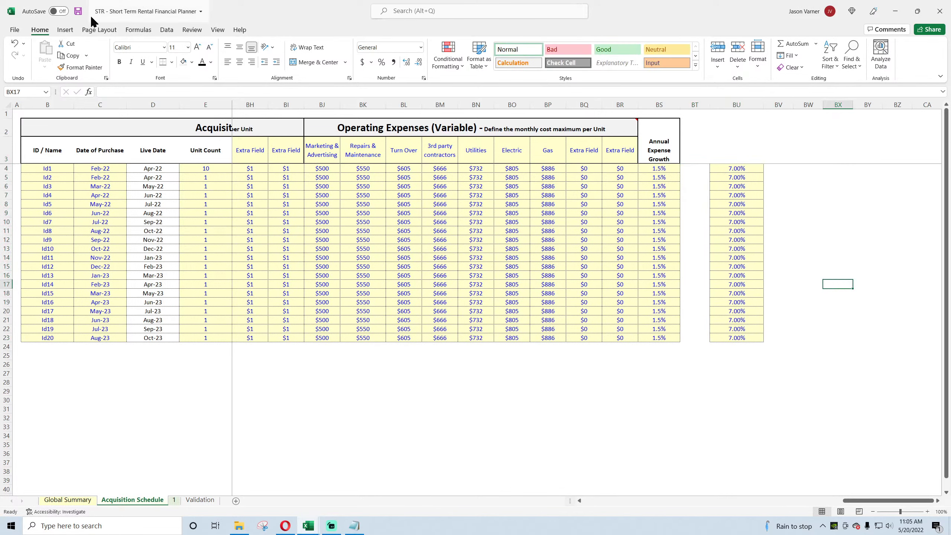
{"action": "left_click", "coordinate": [78, 11]}
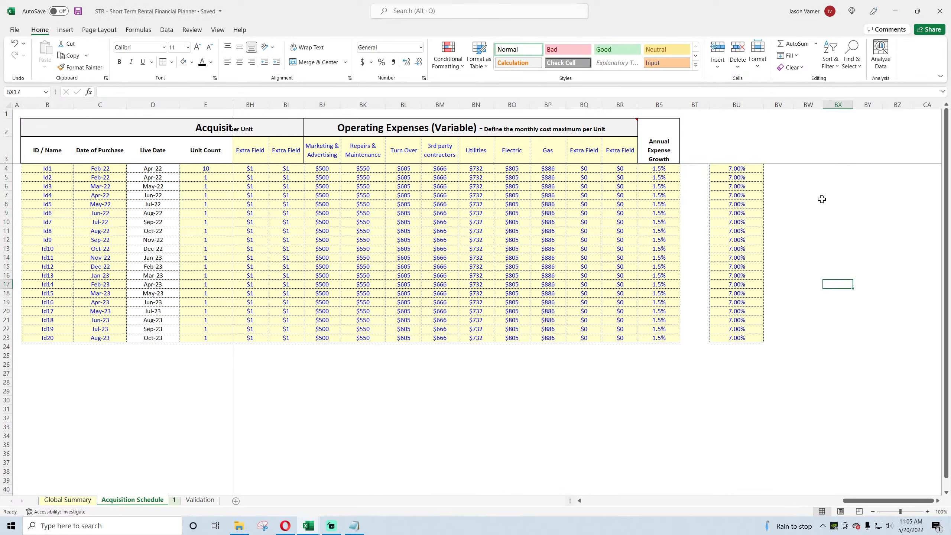
Copy the Live Date header from D3 into BU3 and rename it "Selling Fees".
{"action": "left_click", "coordinate": [733, 158]}
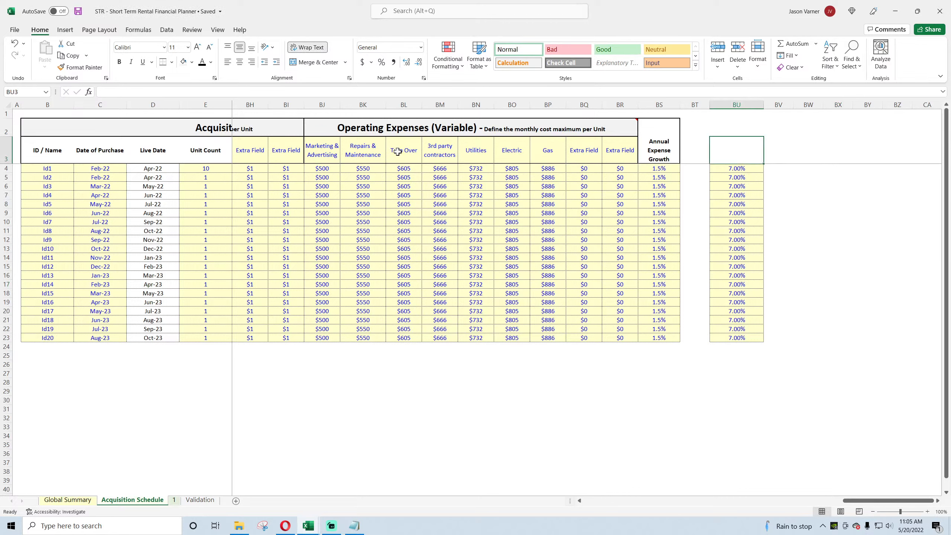
{"action": "right_click", "coordinate": [167, 151]}
{"action": "left_click", "coordinate": [178, 175]}
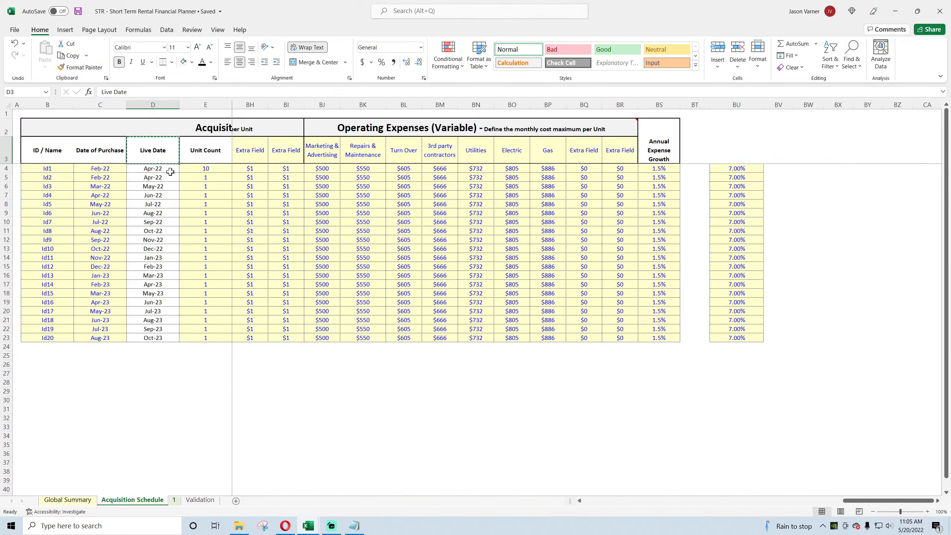
{"action": "right_click", "coordinate": [733, 153]}
{"action": "left_click", "coordinate": [755, 202]}
{"action": "type", "text": "Sel"}
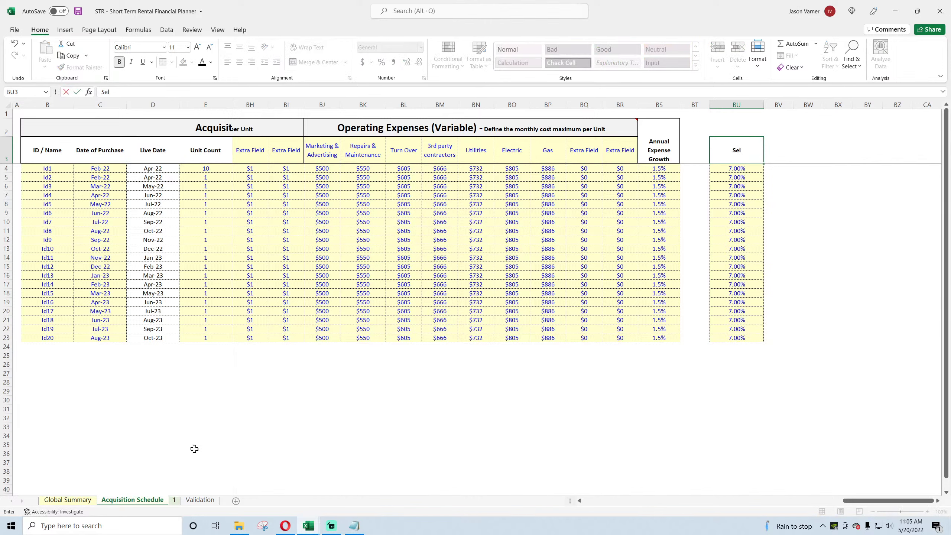
{"action": "type", "text": "ling Fees"}
{"action": "key", "text": "Return"}
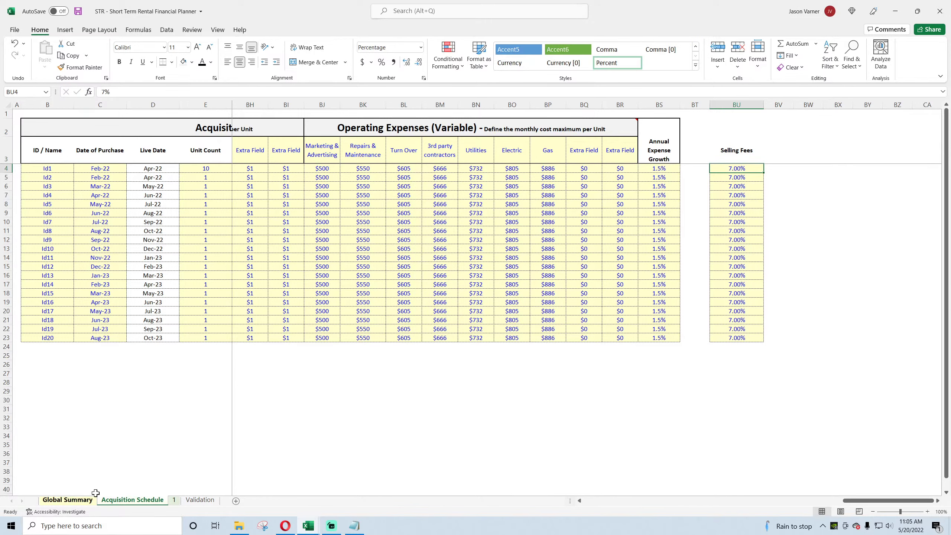
Apply thick outside borders to the Selling Fees header in BU3 and save the workbook.
{"action": "left_click", "coordinate": [744, 152]}
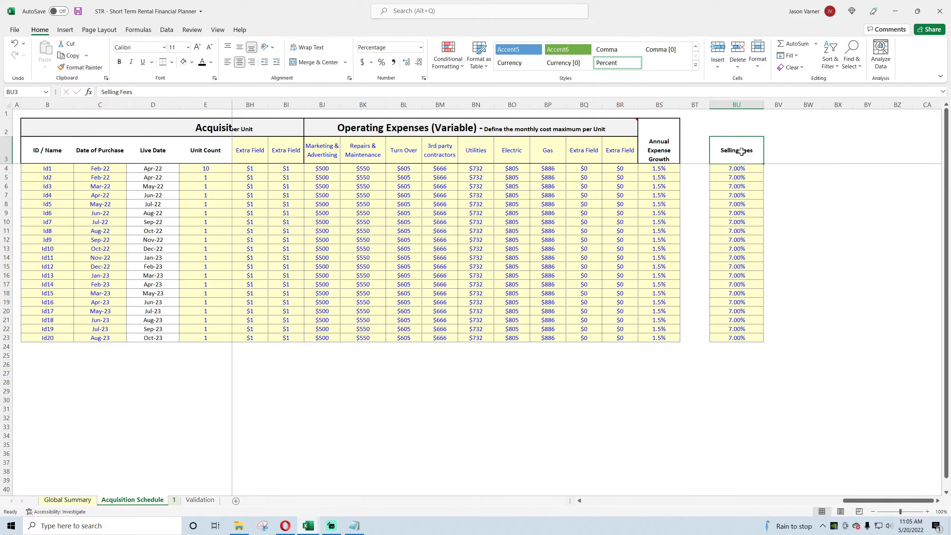
{"action": "left_click", "coordinate": [171, 62]}
{"action": "left_click", "coordinate": [187, 183]}
{"action": "left_click", "coordinate": [548, 400]}
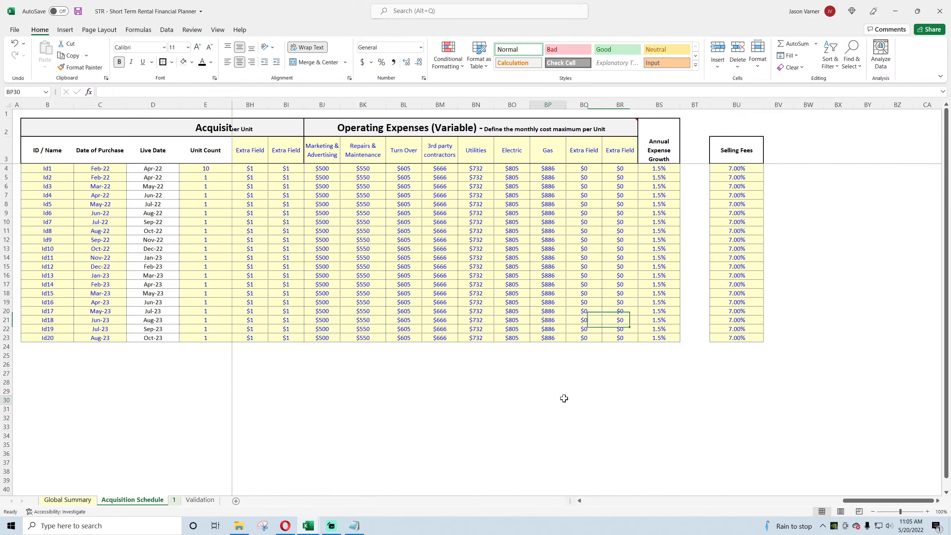
{"action": "left_click", "coordinate": [78, 11]}
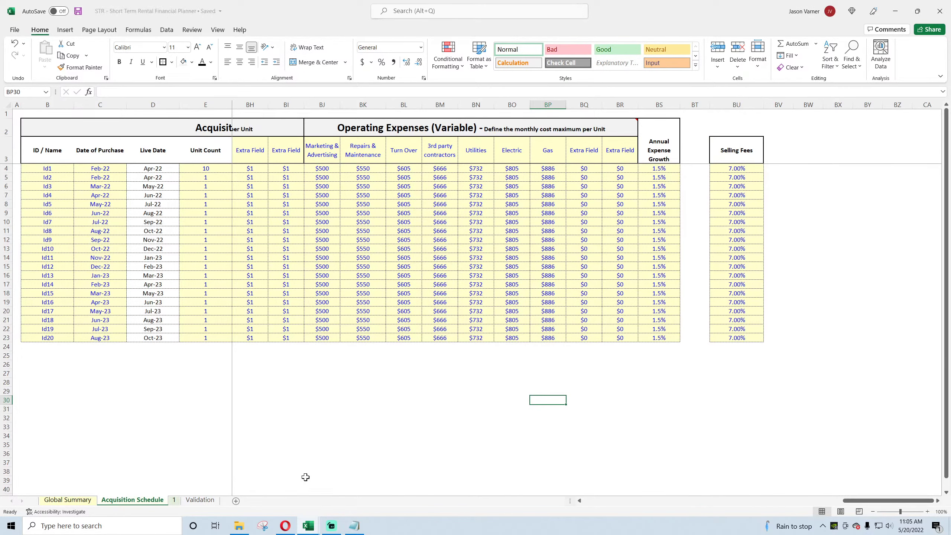
On sheet 1, add the row labels "Selling Fees" in C75 and "Net Exit Value" in C76, below Exit Value.
{"action": "left_click", "coordinate": [174, 499]}
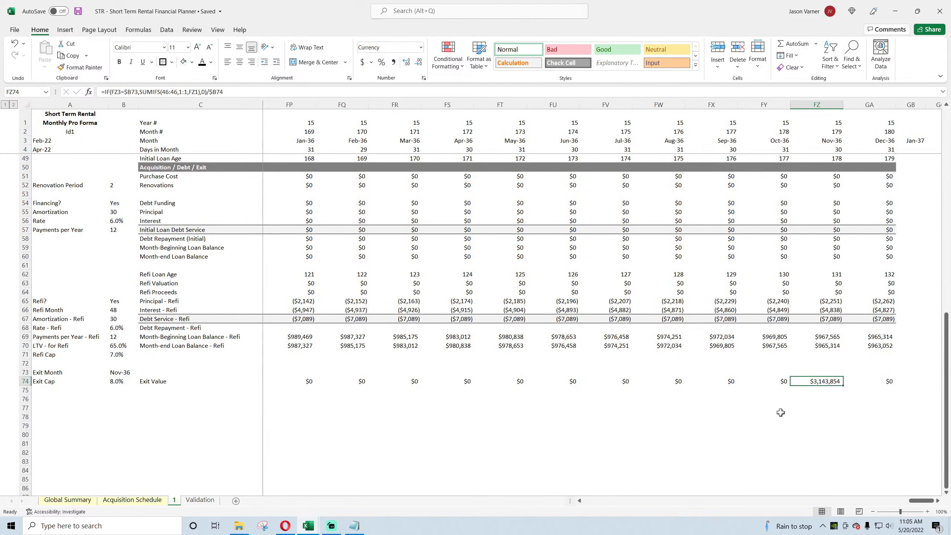
{"action": "left_click", "coordinate": [167, 381]}
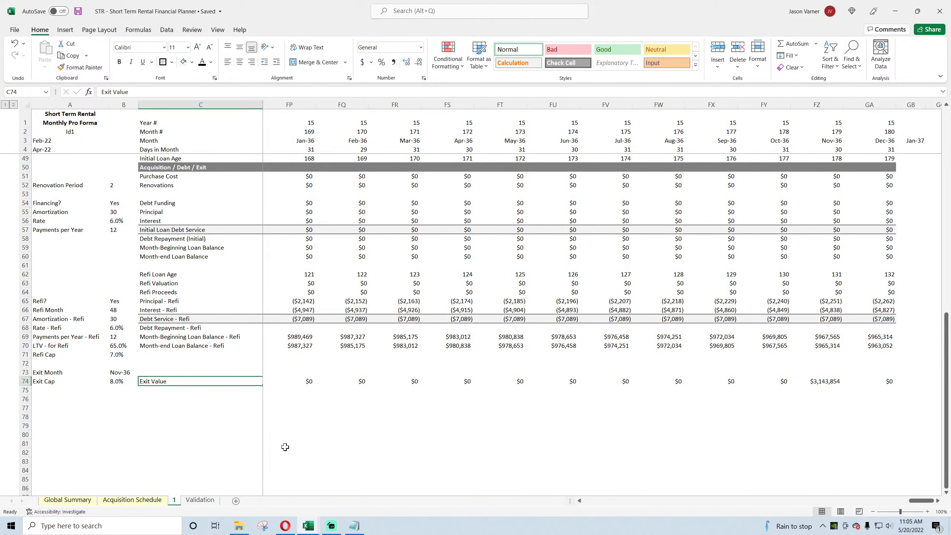
{"action": "left_click_drag", "start_coordinate": [922, 500], "coordinate": [595, 500]}
{"action": "left_click", "coordinate": [152, 393]}
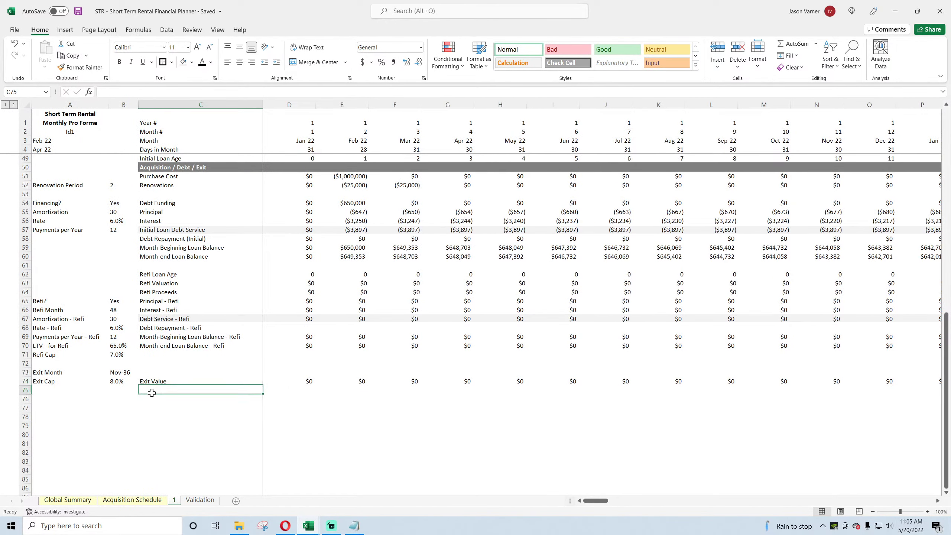
{"action": "type", "text": "se"}
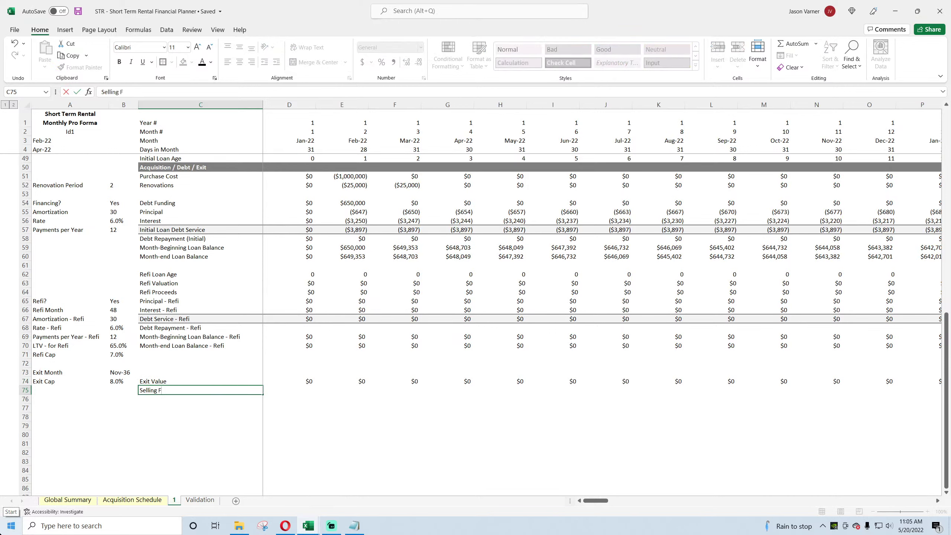
{"action": "type", "text": "lling Fees"}
{"action": "key", "text": "Return"}
{"action": "type", "text": "Net Exit Va"}
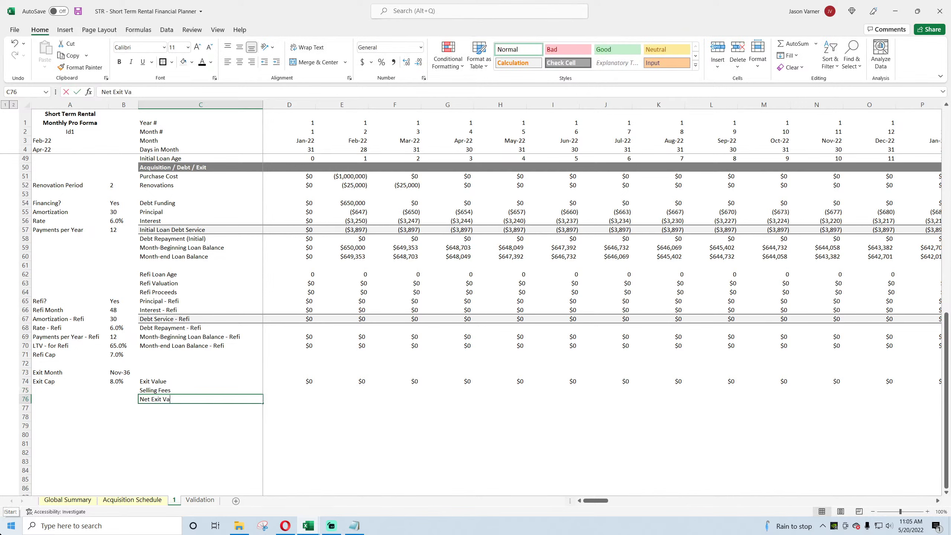
{"action": "type", "text": "lue"}
{"action": "left_click", "coordinate": [123, 399]}
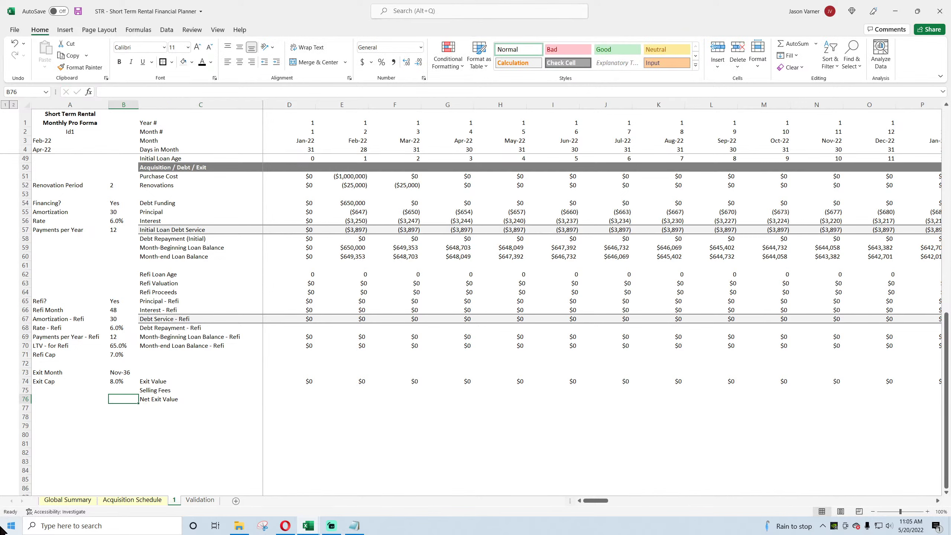
Enter the input label "Selling Fees" in A75, below Exit Cap.
{"action": "left_click", "coordinate": [56, 389]}
{"action": "type", "text": "Selling Fees"}
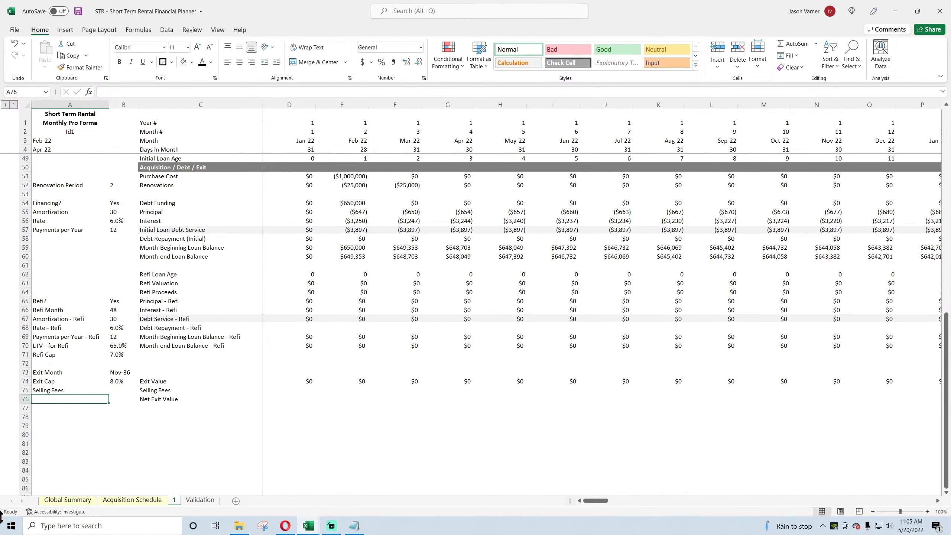
{"action": "key", "text": "Tab"}
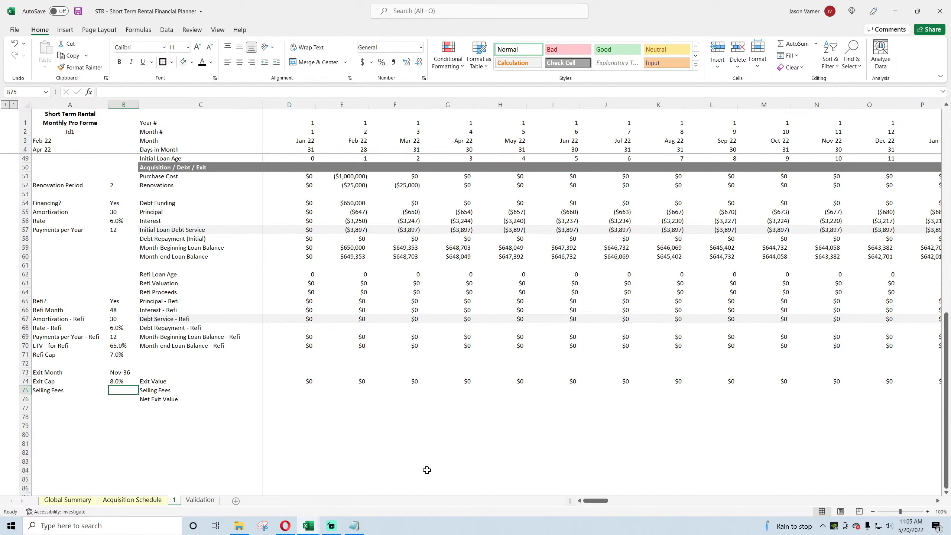
Save the workbook, fill the Exit Cap lookup in B74 down to B75, and point its INDEX at Acquisition Schedule column BU.
{"action": "left_click", "coordinate": [102, 501]}
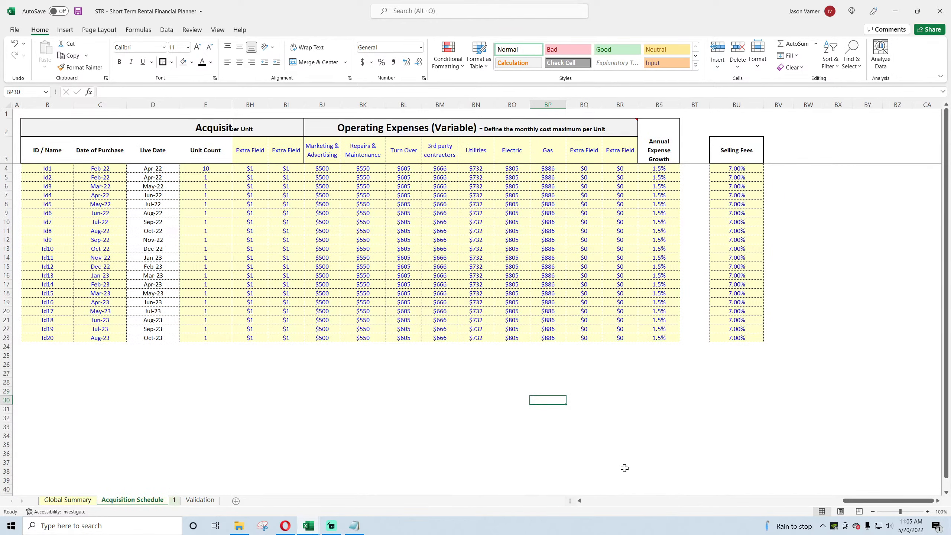
{"action": "left_click", "coordinate": [78, 11]}
{"action": "left_click", "coordinate": [175, 501]}
{"action": "left_click", "coordinate": [128, 381]}
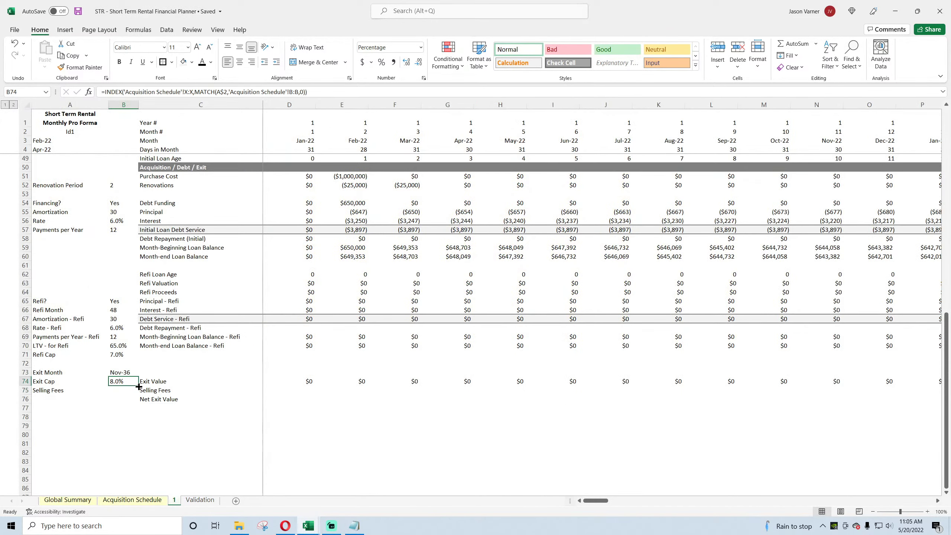
{"action": "left_click_drag", "start_coordinate": [139, 387], "coordinate": [139, 395]}
{"action": "left_click", "coordinate": [187, 92]}
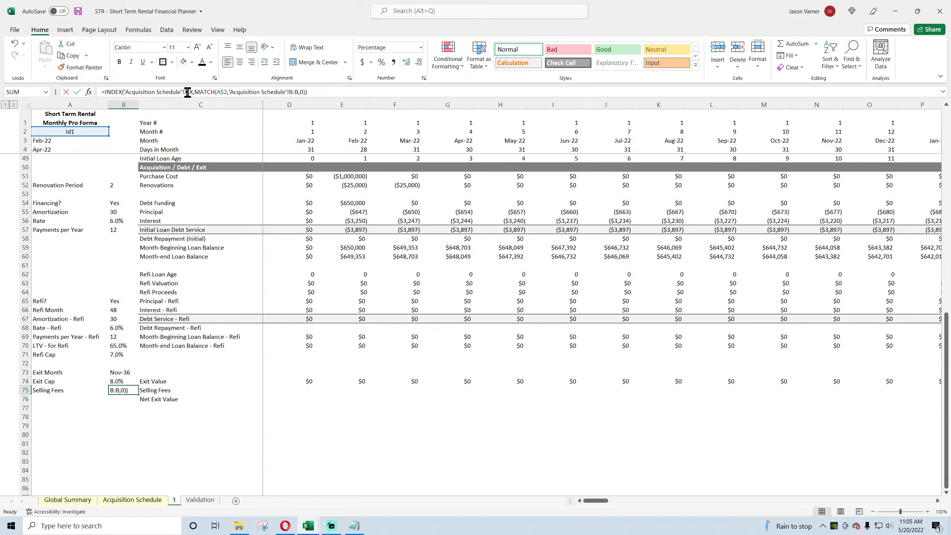
{"action": "double_click", "coordinate": [187, 92]}
{"action": "type", "text": "bu"}
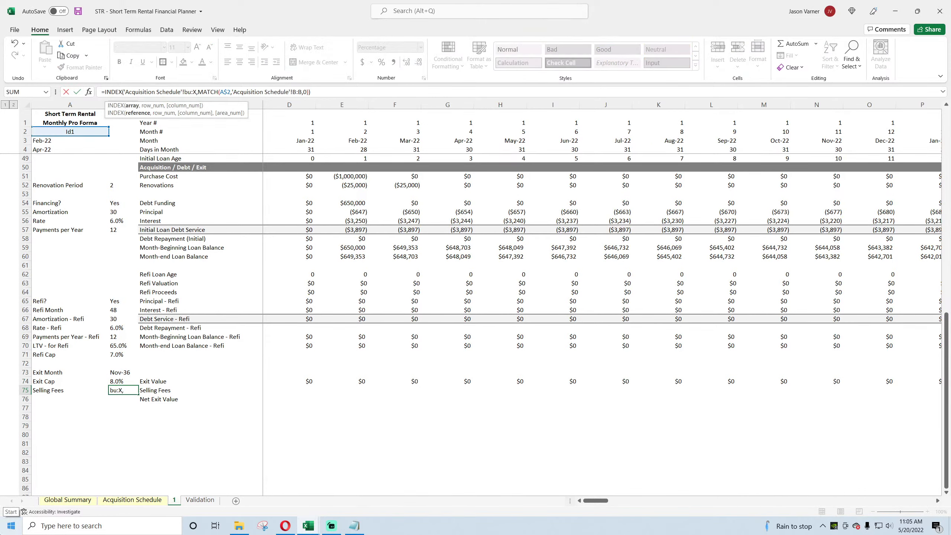
{"action": "key", "text": "Return"}
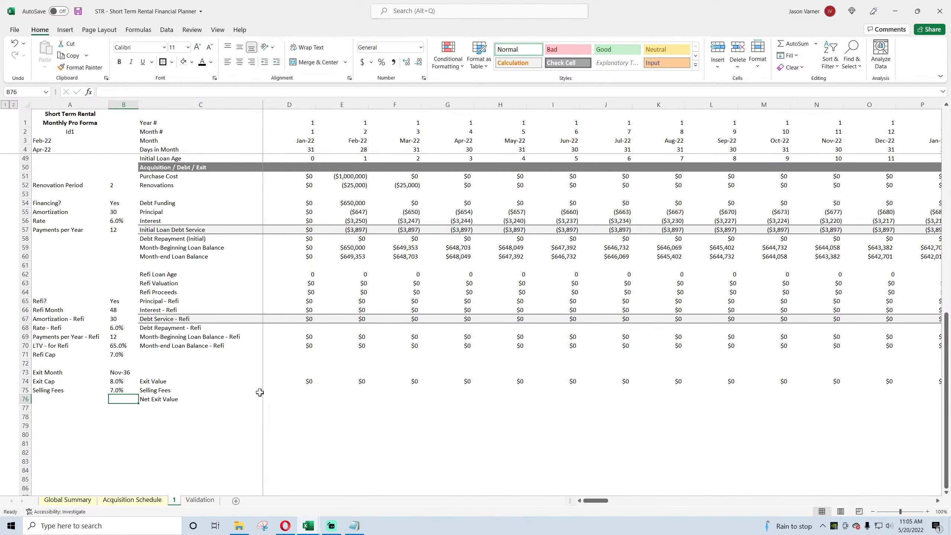
Enter the selling fees formula =D74*-$B75 in D75.
{"action": "left_click", "coordinate": [303, 388]}
{"action": "key", "text": "Left"}
{"action": "key", "text": "Right"}
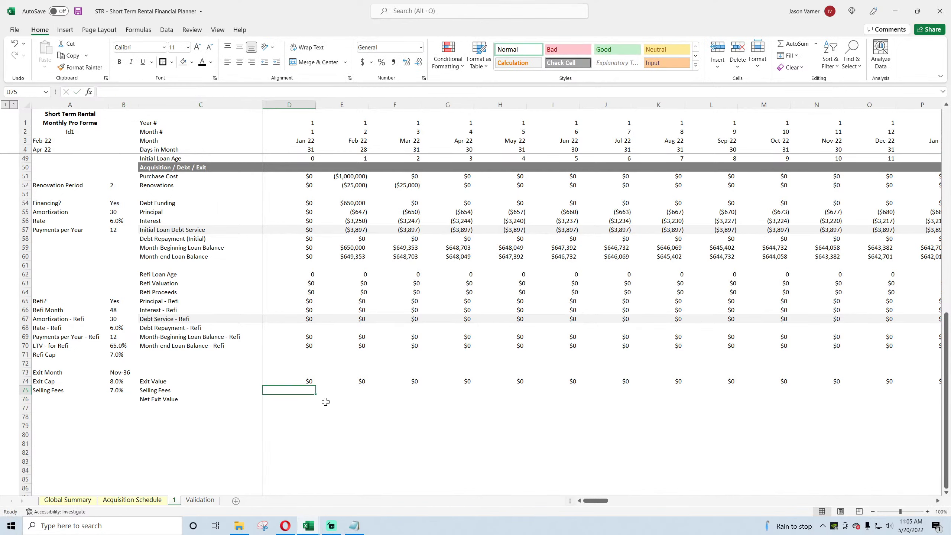
{"action": "type", "text": "="}
{"action": "left_click", "coordinate": [309, 381]}
{"action": "type", "text": "*"}
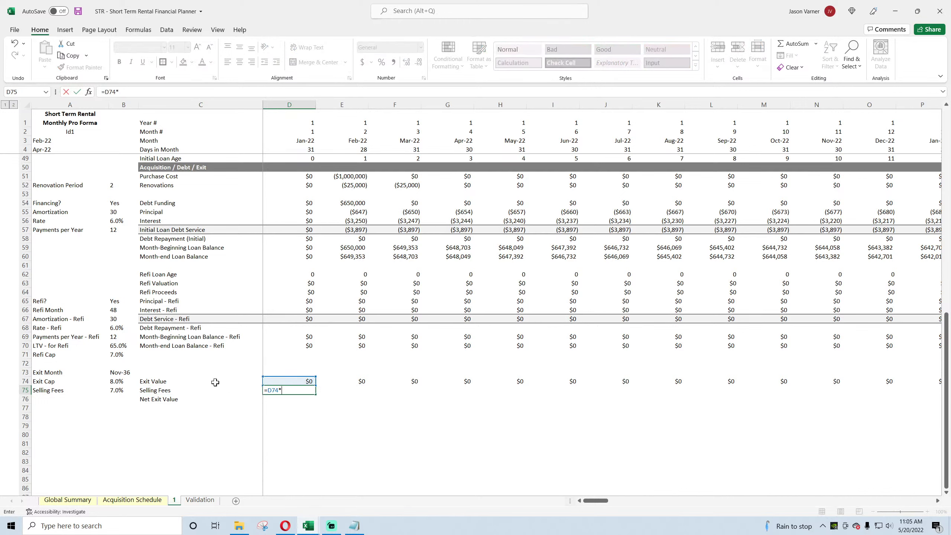
{"action": "left_click", "coordinate": [118, 390]}
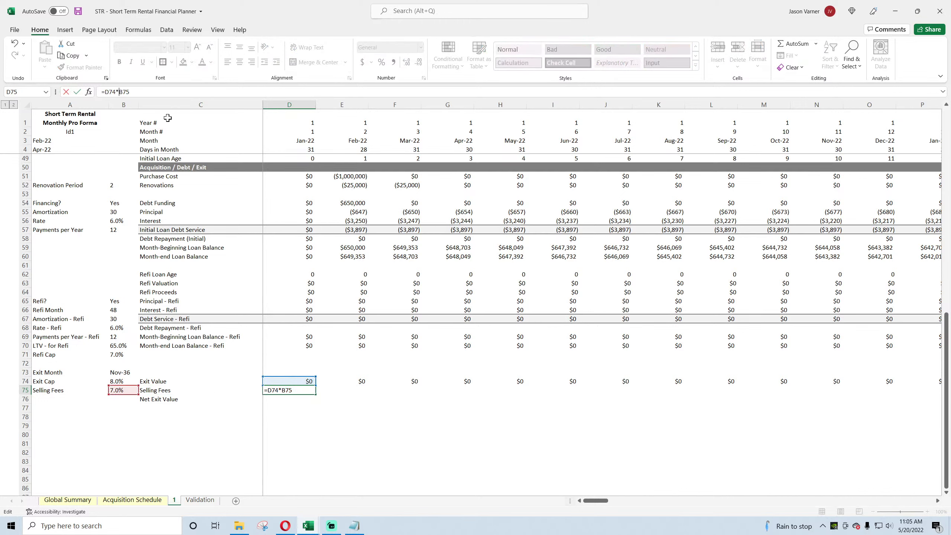
{"action": "left_click", "coordinate": [120, 92]}
{"action": "type", "text": "-$"}
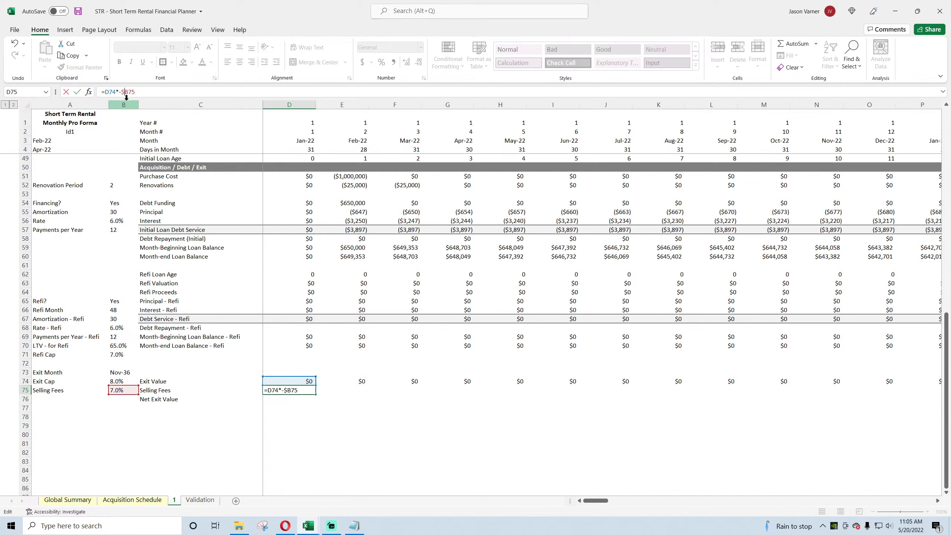
{"action": "key", "text": "Return"}
Enter the net exit value formula =D74+D75 in D76.
{"action": "type", "text": "="}
{"action": "left_click", "coordinate": [302, 382]}
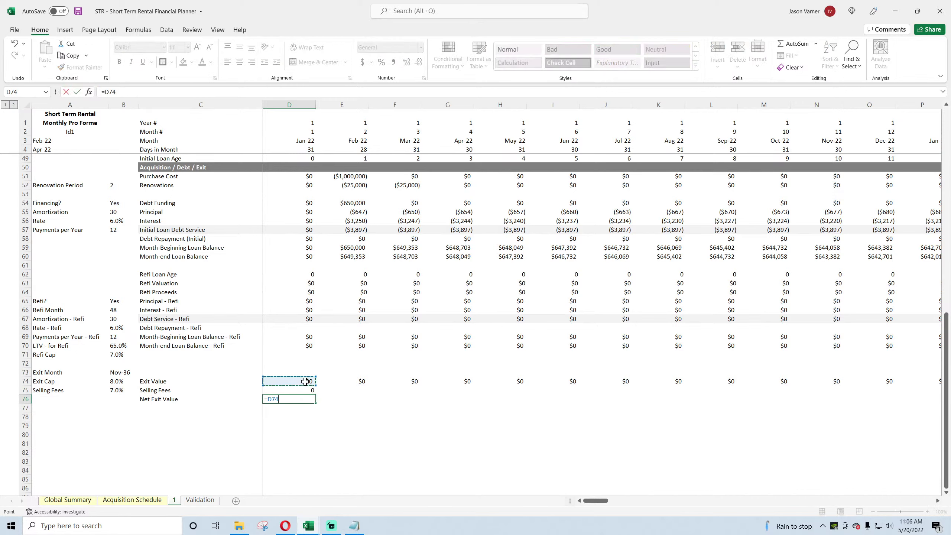
{"action": "type", "text": "+"}
{"action": "left_click", "coordinate": [306, 390]}
{"action": "key", "text": "Return"}
Apply a top and bottom border and the current fill colour to the Net Exit Value cells C76:F76.
{"action": "left_click_drag", "start_coordinate": [165, 399], "coordinate": [412, 400]}
{"action": "left_click", "coordinate": [172, 61]}
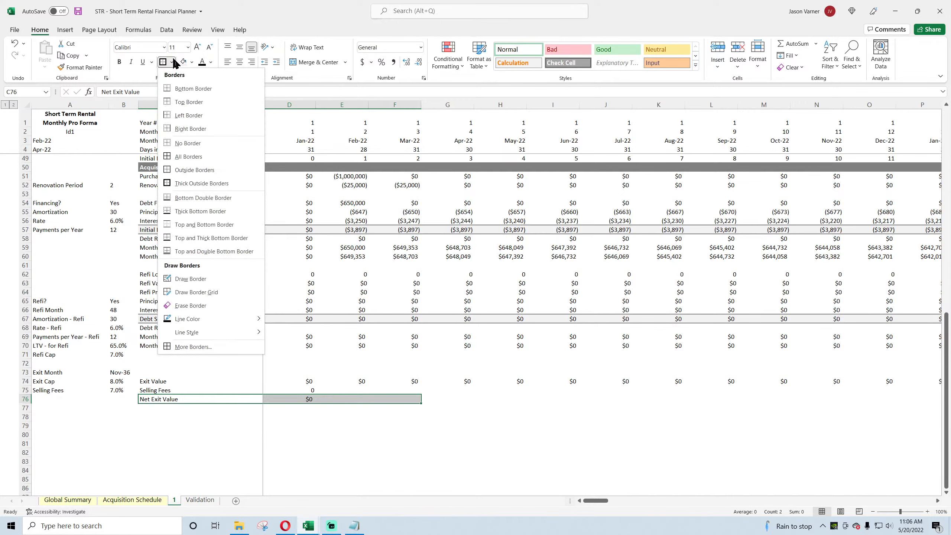
{"action": "left_click", "coordinate": [203, 224]}
{"action": "left_click", "coordinate": [184, 63]}
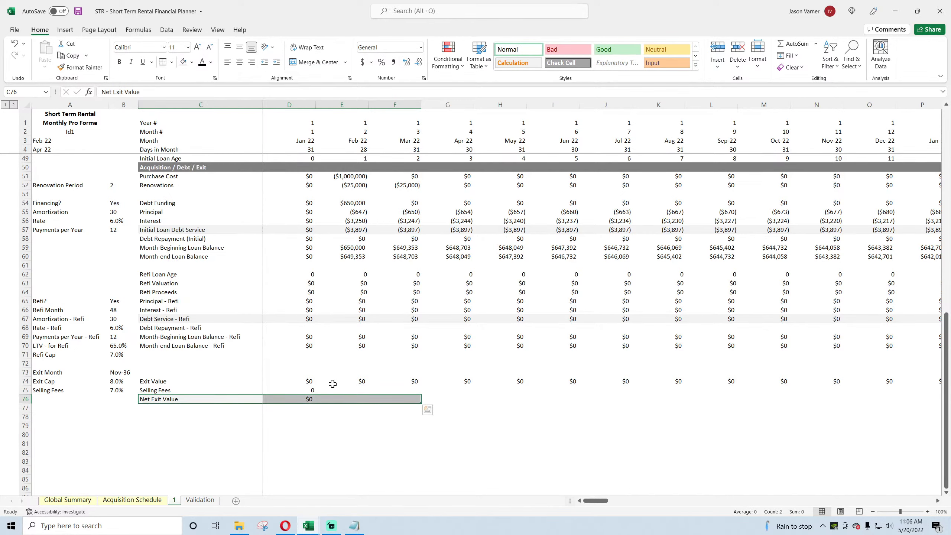
Format D74:D76 as currency with a $ symbol, zero decimal places and negatives in parentheses.
{"action": "left_click_drag", "start_coordinate": [307, 381], "coordinate": [305, 400]}
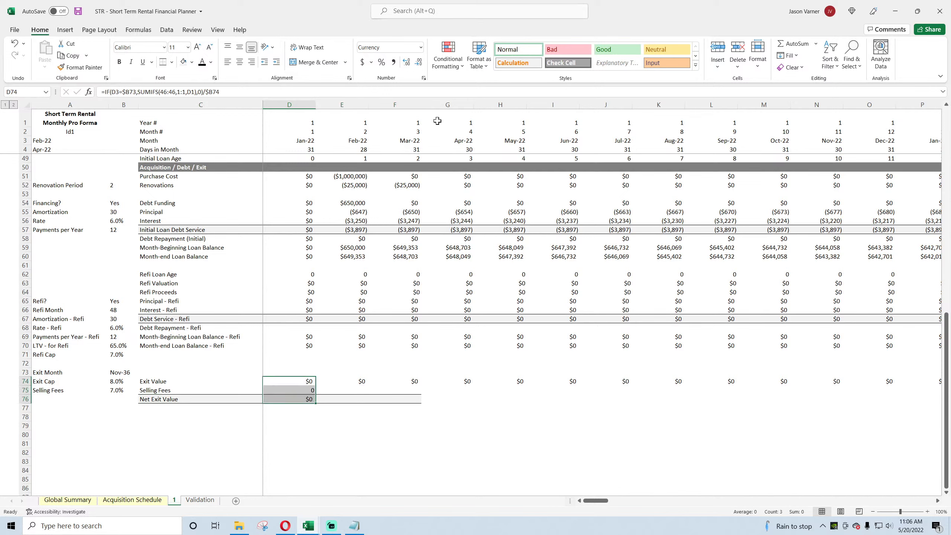
{"action": "left_click", "coordinate": [424, 78]}
{"action": "left_click", "coordinate": [38, 336]}
{"action": "left_click", "coordinate": [153, 348]}
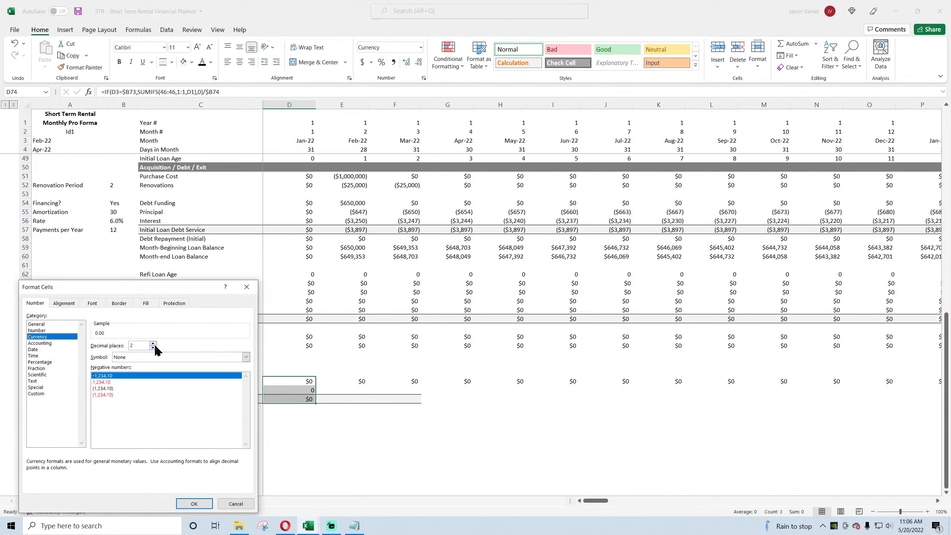
{"action": "left_click", "coordinate": [153, 348]}
{"action": "left_click", "coordinate": [116, 388]}
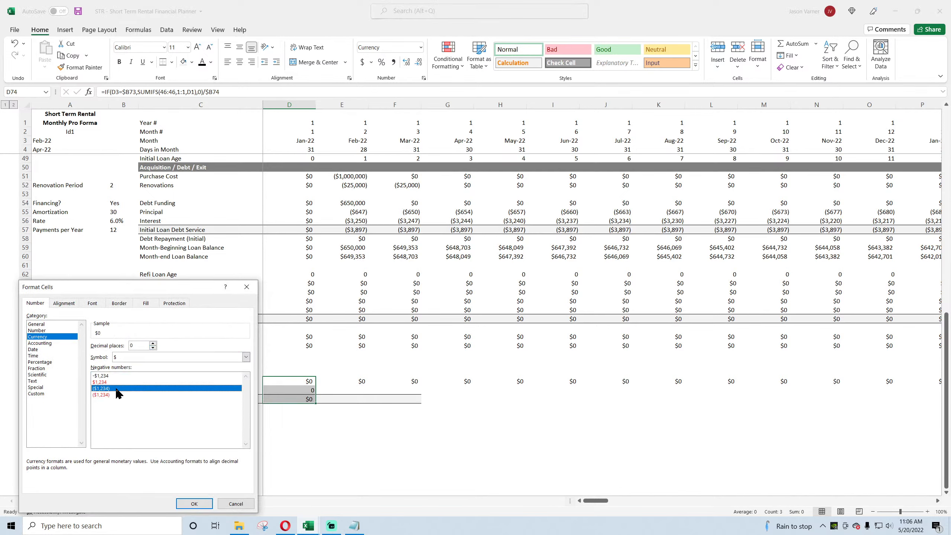
{"action": "left_click", "coordinate": [194, 503]}
Fill the exit value, selling fees and net exit value formulas from D74:D76 across to column GA and save the workbook.
{"action": "mouse_move", "coordinate": [315, 404]}
{"action": "left_mouse_down"}
{"action": "mouse_move", "coordinate": [835, 403]}
{"action": "mouse_move", "coordinate": [947, 412]}
{"action": "mouse_move", "coordinate": [949, 427]}
{"action": "left_mouse_up"}
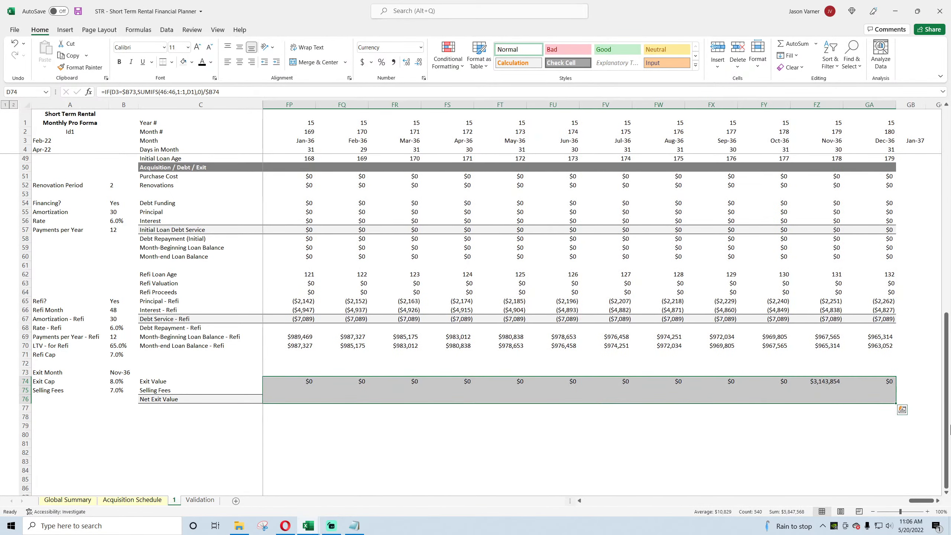
{"action": "left_click", "coordinate": [890, 426]}
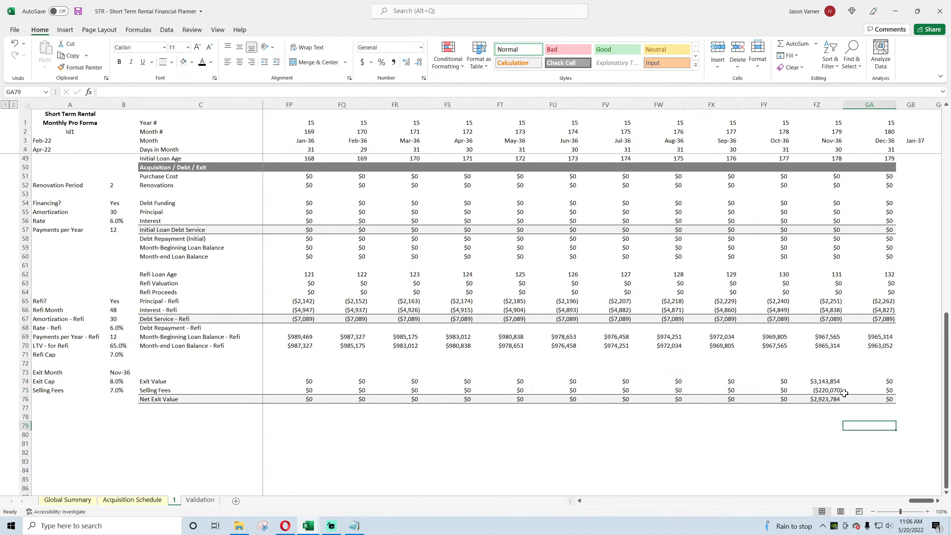
{"action": "left_click", "coordinate": [78, 12]}
{"action": "left_click", "coordinate": [285, 526]}
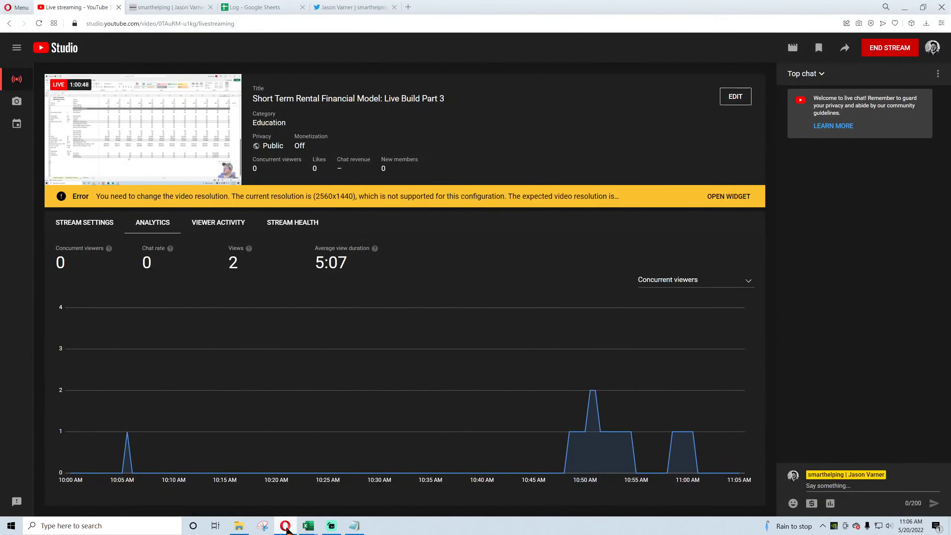
{"action": "left_click", "coordinate": [286, 526]}
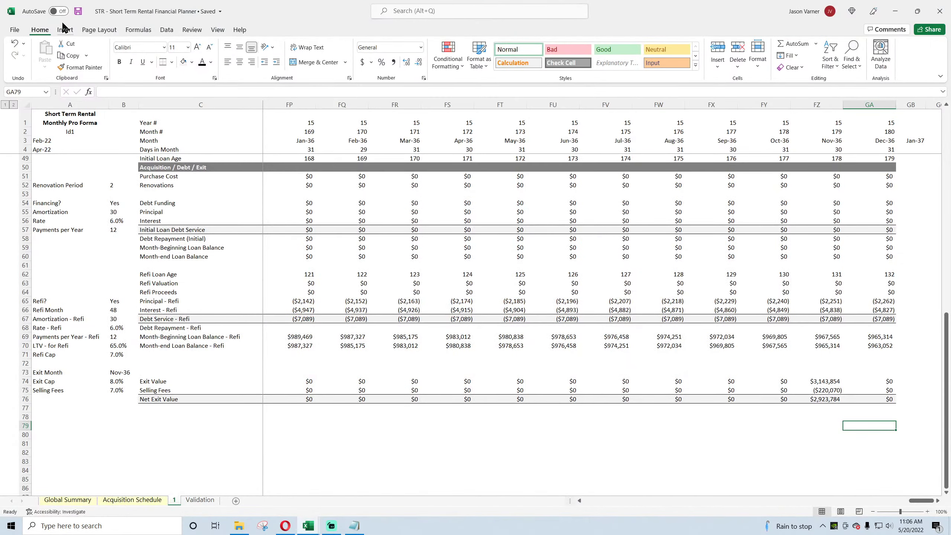
{"action": "left_click", "coordinate": [79, 12]}
{"action": "left_click", "coordinate": [711, 443]}
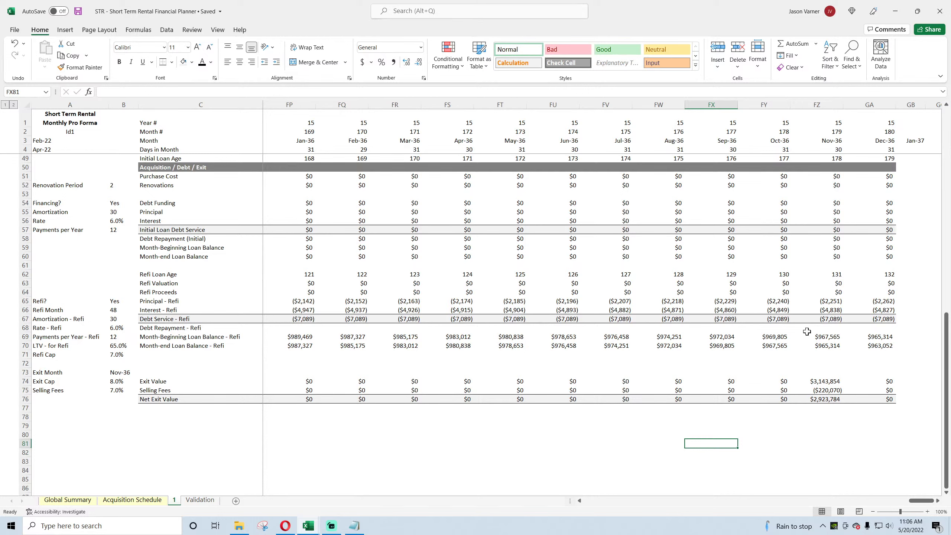
Examine the refi loan balance, exit value and net exit value formulas in the Nov-36 column.
{"action": "left_click", "coordinate": [827, 338]}
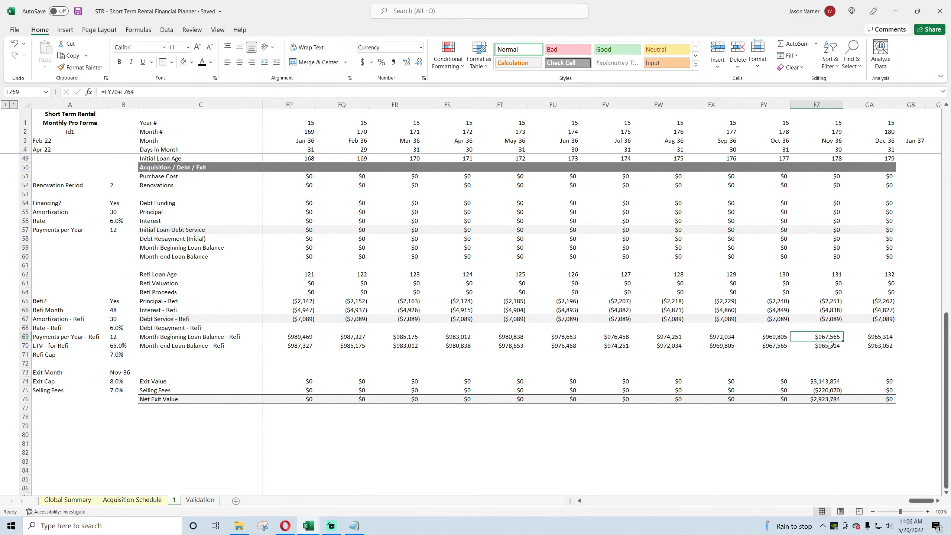
{"action": "left_click", "coordinate": [825, 380]}
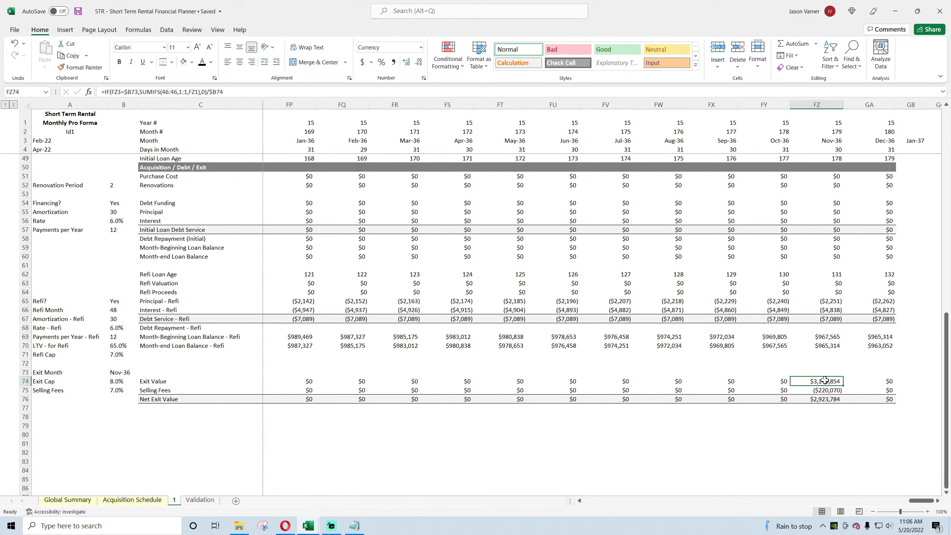
{"action": "left_click", "coordinate": [823, 400]}
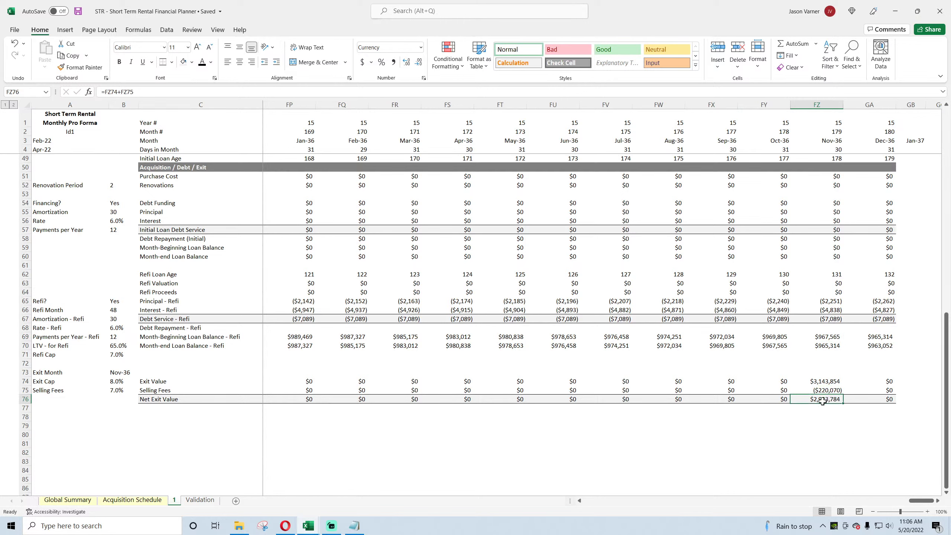
{"action": "left_click", "coordinate": [823, 349]}
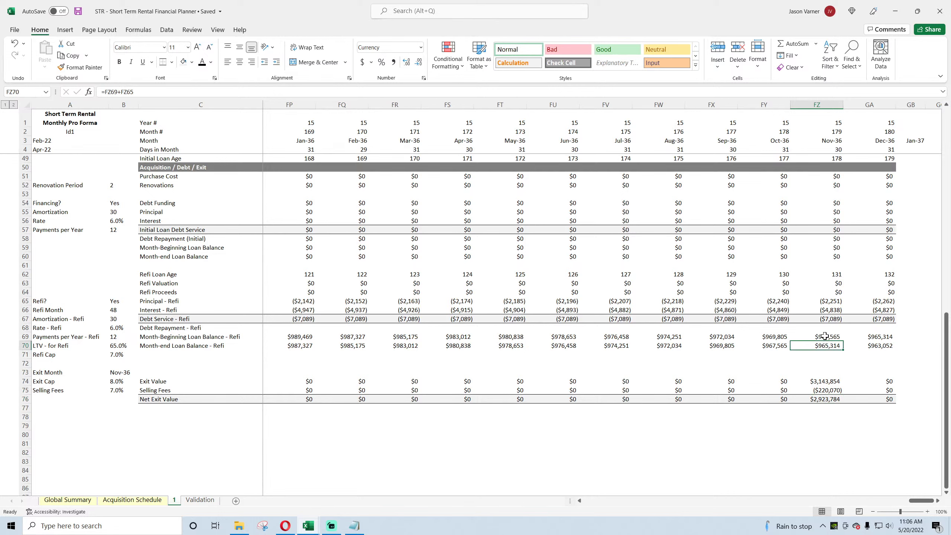
{"action": "left_click", "coordinate": [824, 337]}
Enter the refi debt repayment formula =IF(FZ3=B73,-FZ70,0) in FZ68.
{"action": "left_click", "coordinate": [824, 328]}
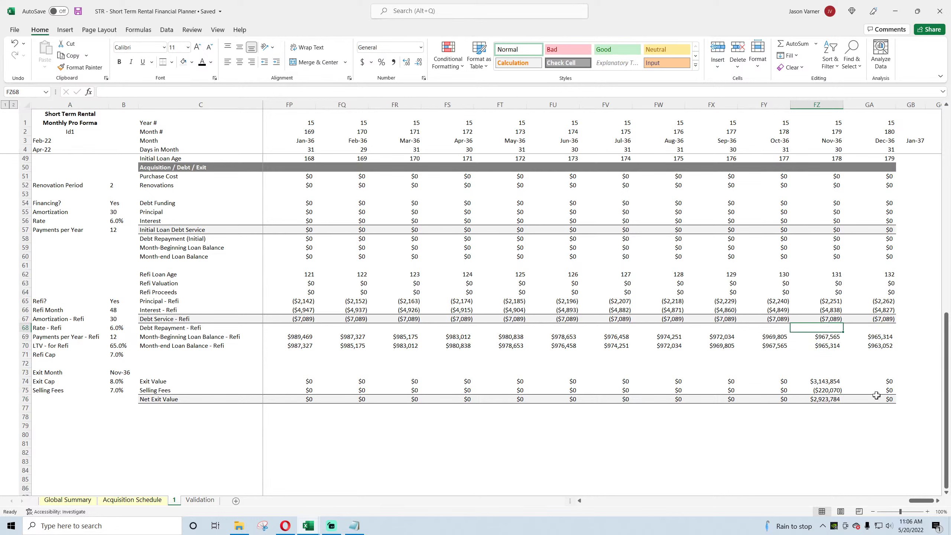
{"action": "type", "text": "=if("}
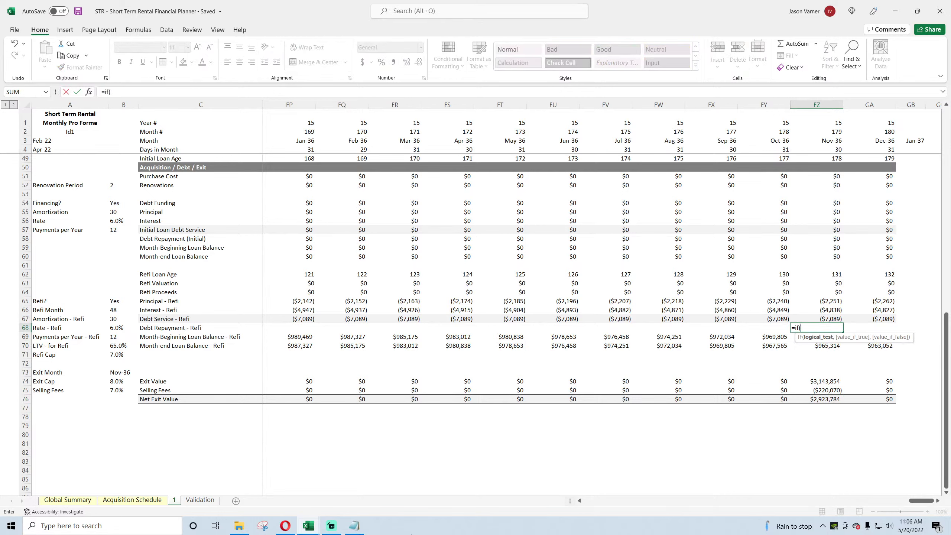
{"action": "left_click", "coordinate": [829, 140]}
{"action": "type", "text": "="}
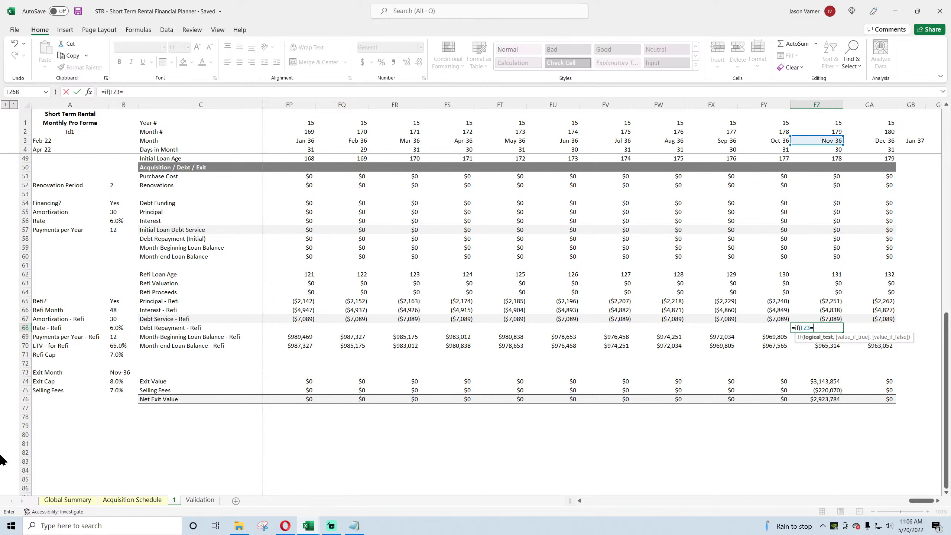
{"action": "left_click", "coordinate": [120, 372]}
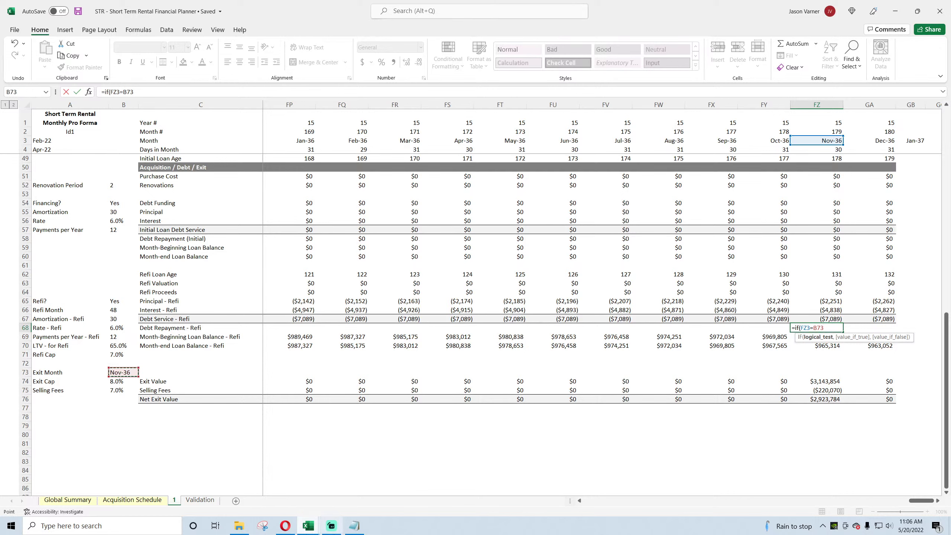
{"action": "type", "text": ",-"}
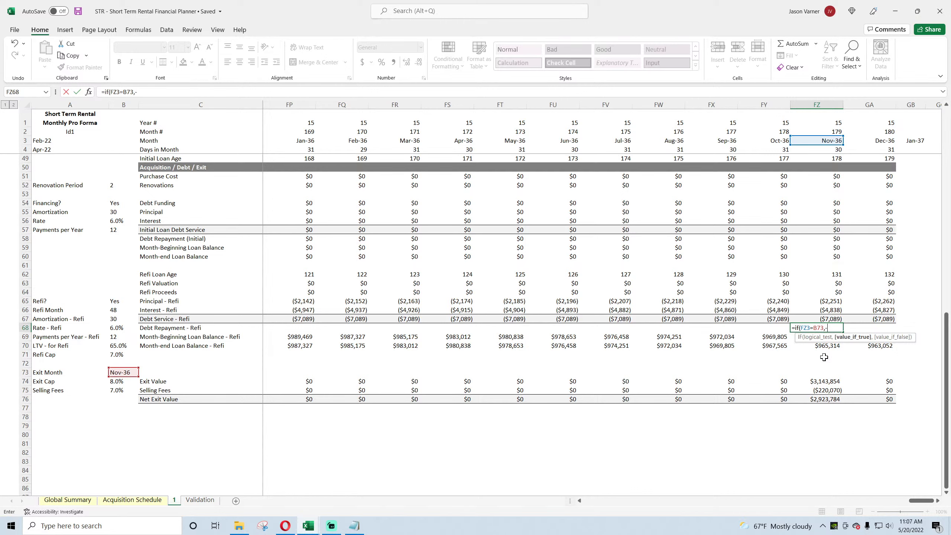
{"action": "left_click", "coordinate": [823, 345]}
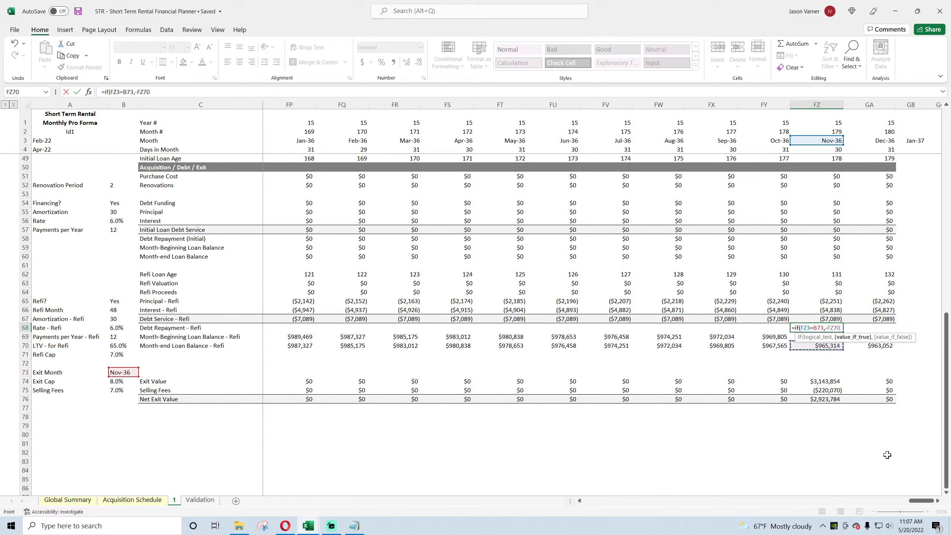
{"action": "type", "text": ",0)"}
{"action": "key", "text": "Return"}
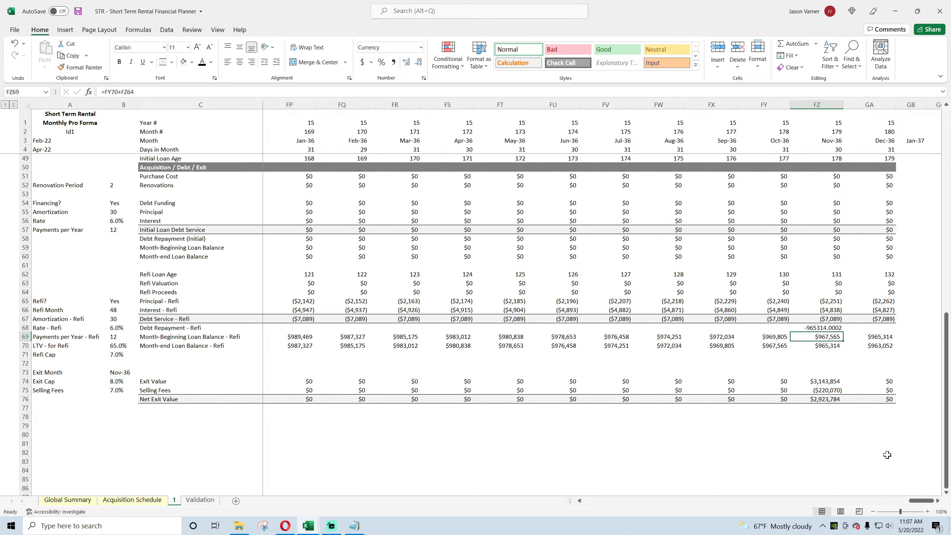
Format FZ68 as currency with a $ symbol, zero decimal places and negatives in parentheses.
{"action": "left_click", "coordinate": [829, 328]}
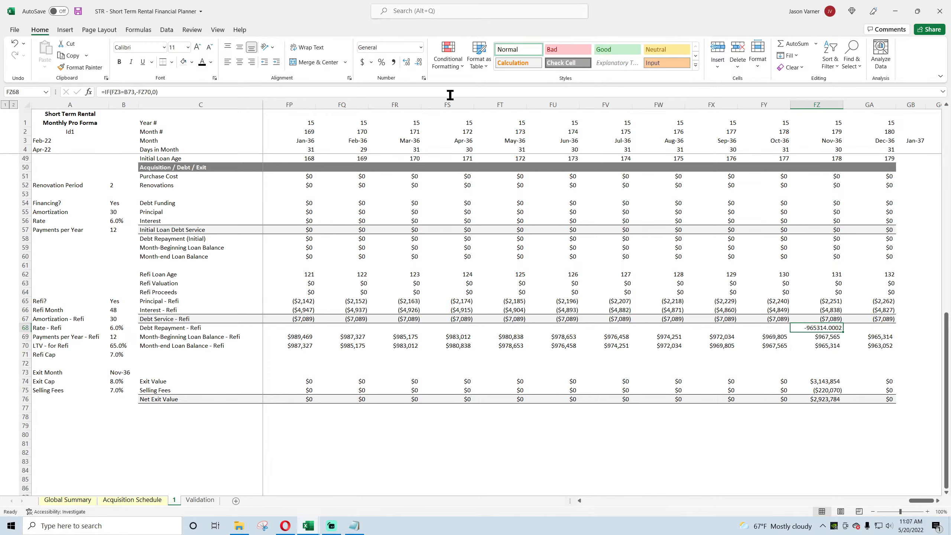
{"action": "left_click", "coordinate": [423, 78]}
{"action": "left_click", "coordinate": [55, 336]}
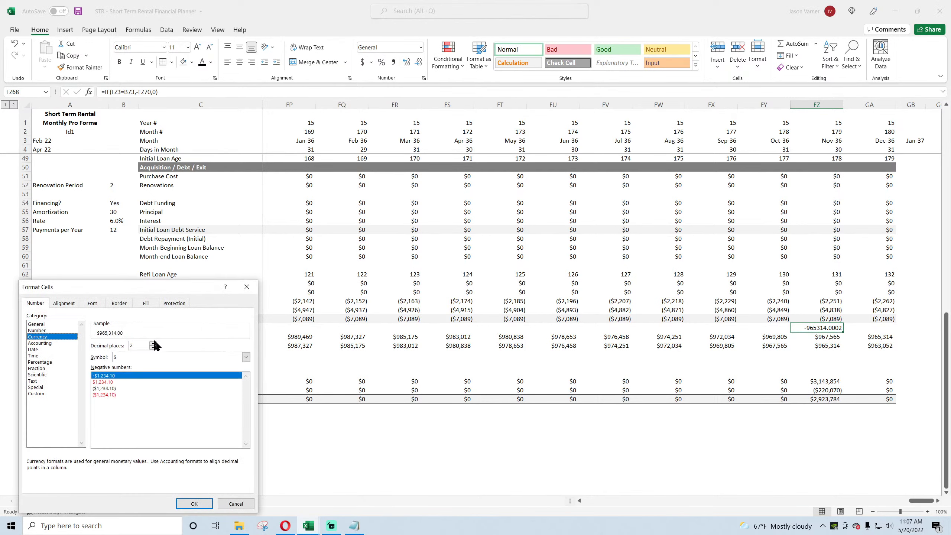
{"action": "left_click", "coordinate": [153, 348]}
{"action": "left_click", "coordinate": [153, 348]}
{"action": "left_click", "coordinate": [111, 389]}
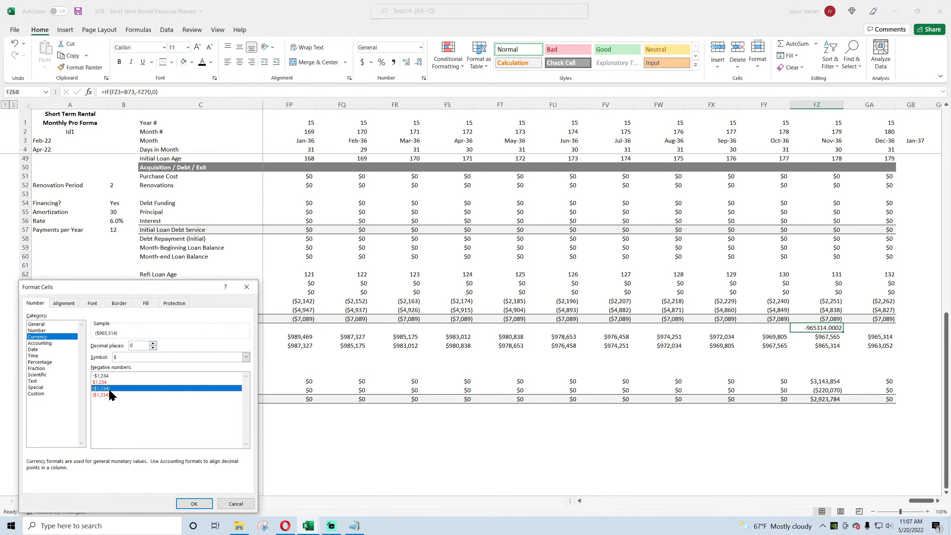
{"action": "left_click", "coordinate": [194, 503]}
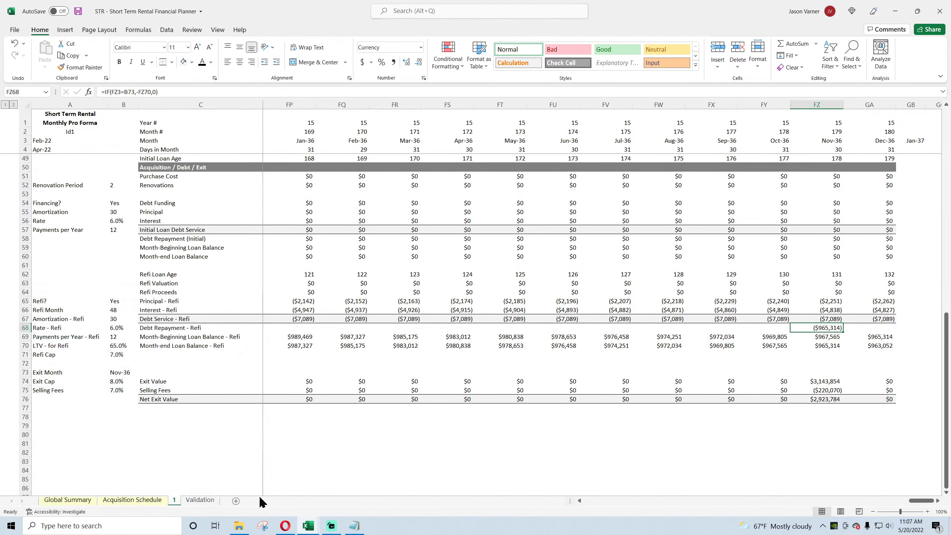
Anchor the exit month reference in FZ68 as $B73, fill the formula back to column D, and check the copy in E68.
{"action": "left_click", "coordinate": [125, 91]}
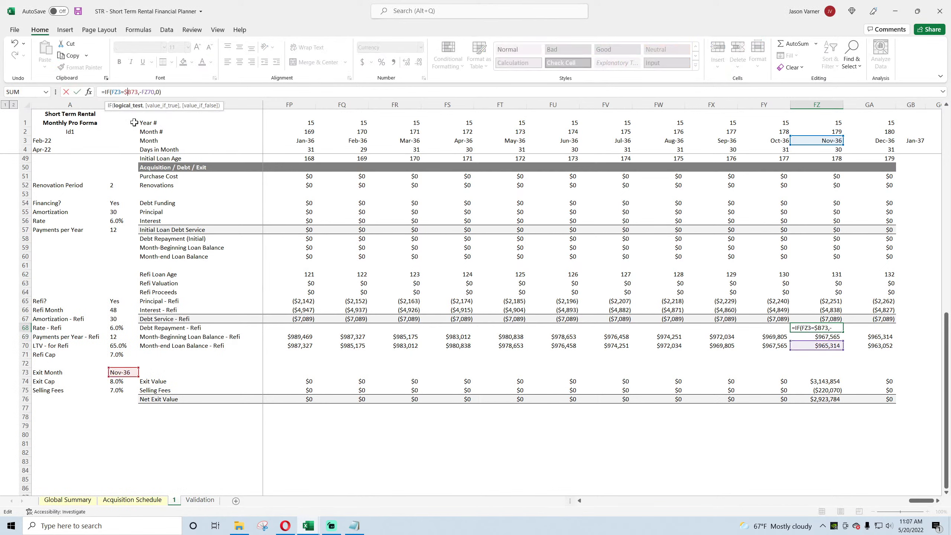
{"action": "key", "text": "Return"}
{"action": "left_click", "coordinate": [835, 328]}
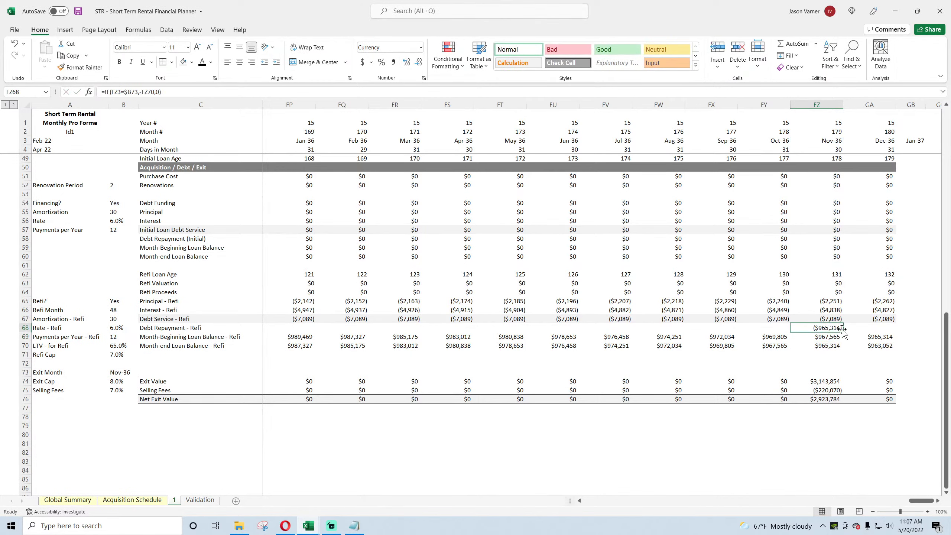
{"action": "left_click_drag", "start_coordinate": [843, 332], "coordinate": [258, 359]}
{"action": "left_click", "coordinate": [841, 328]}
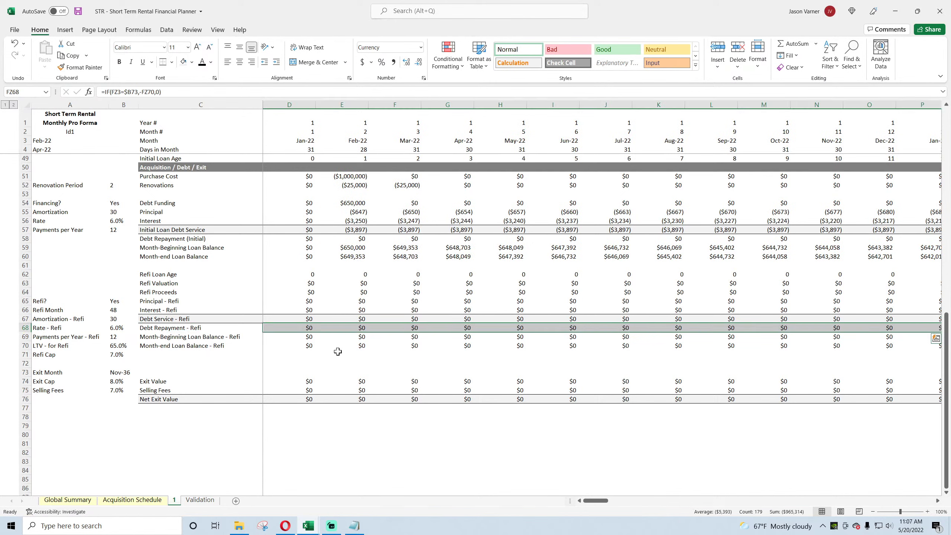
{"action": "double_click", "coordinate": [355, 328]}
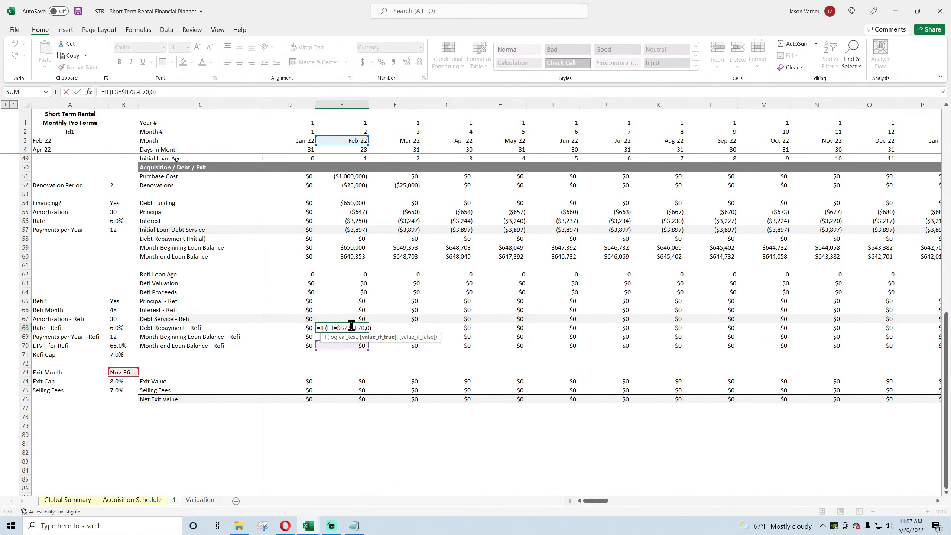
{"action": "key", "text": "Return"}
Change the month-end refi loan balance formula in GA70 to =IF(GA3>$B73,0,GA69+GA65).
{"action": "left_click_drag", "start_coordinate": [590, 495], "coordinate": [828, 498]}
{"action": "left_click", "coordinate": [829, 347]}
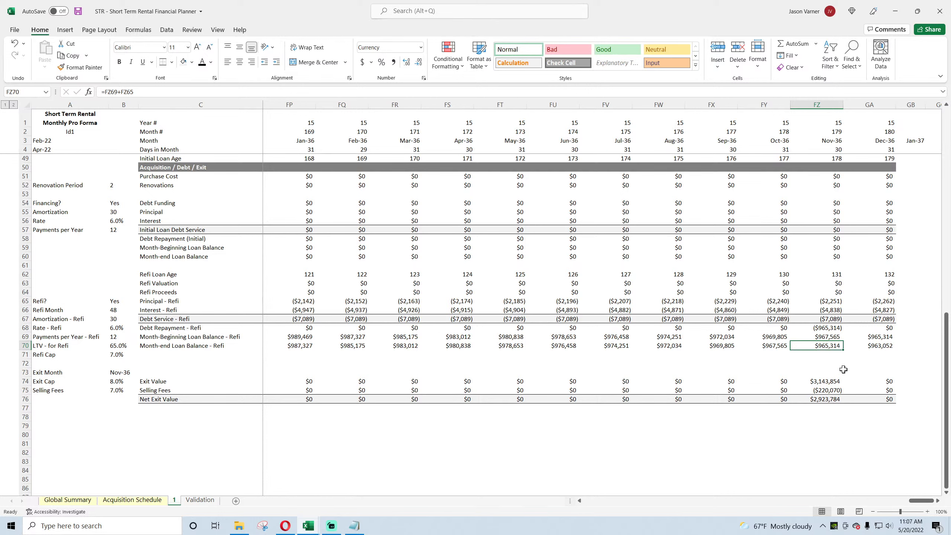
{"action": "left_click", "coordinate": [857, 345]}
{"action": "left_click", "coordinate": [105, 92]}
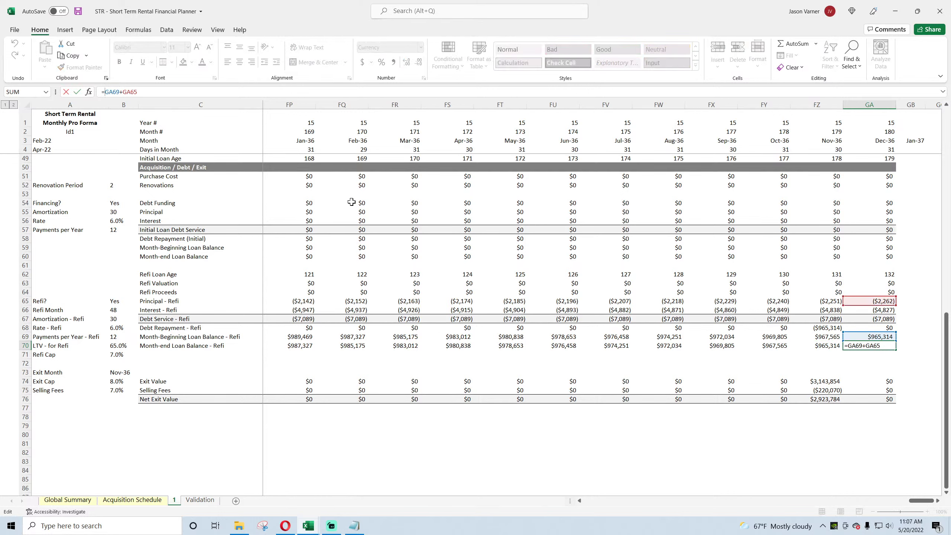
{"action": "type", "text": "if("}
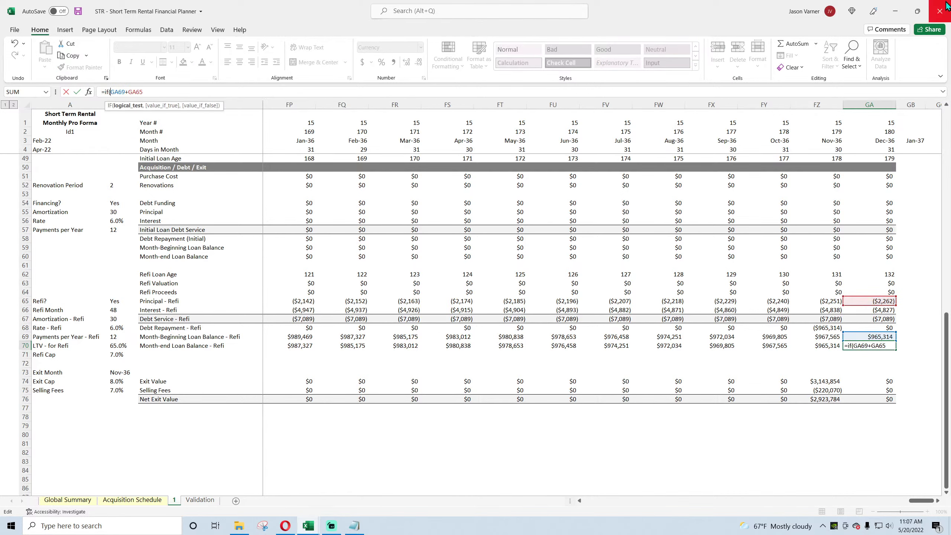
{"action": "left_click", "coordinate": [891, 142]}
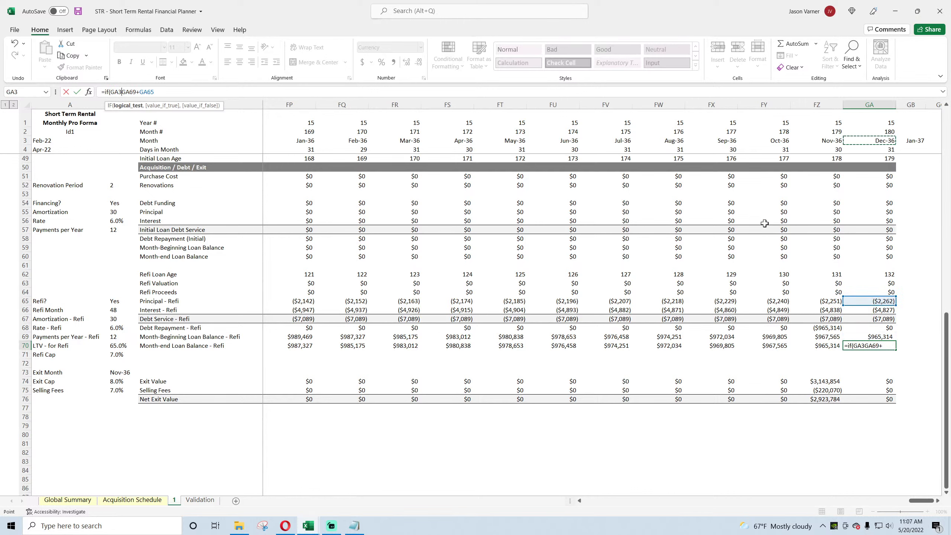
{"action": "type", "text": ">"}
{"action": "left_click", "coordinate": [115, 372]}
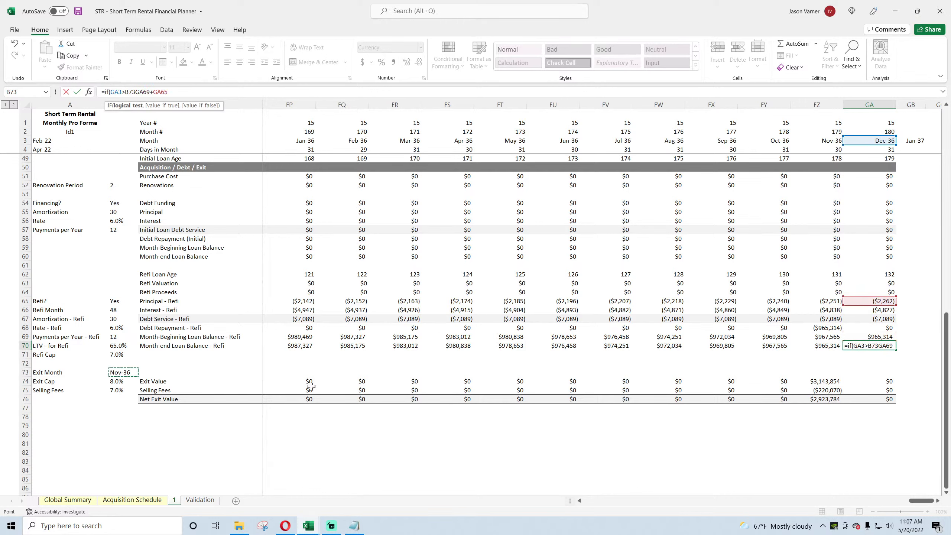
{"action": "type", "text": ",0,"}
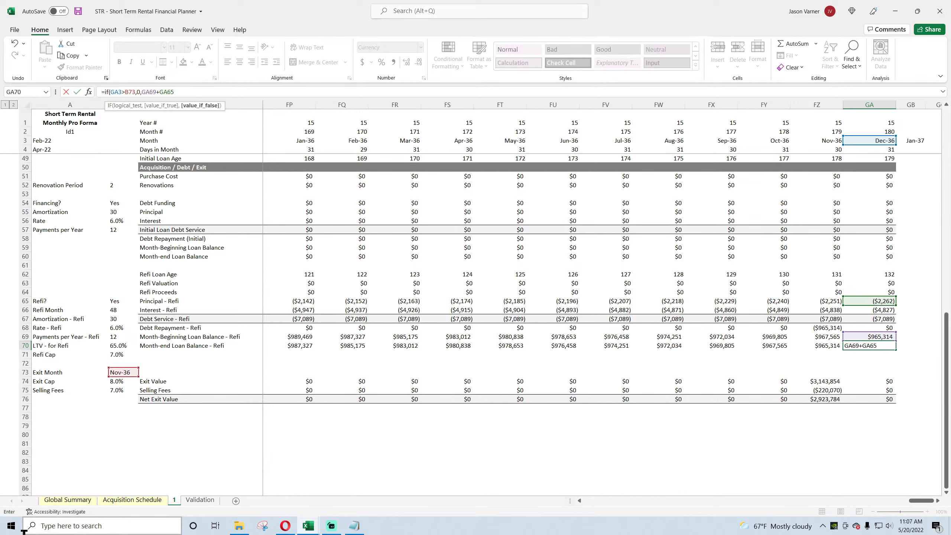
{"action": "left_click", "coordinate": [126, 91]}
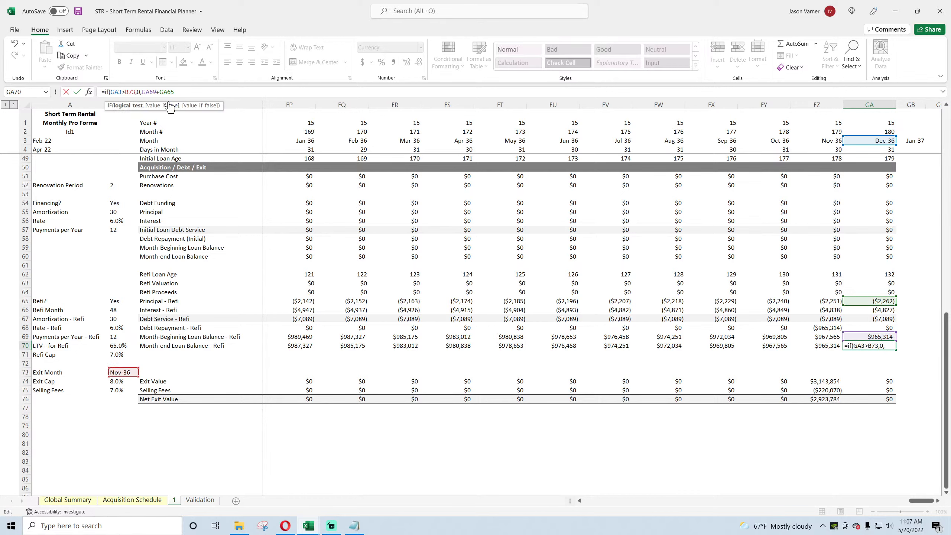
{"action": "key", "text": "Return"}
{"action": "left_click", "coordinate": [892, 344]}
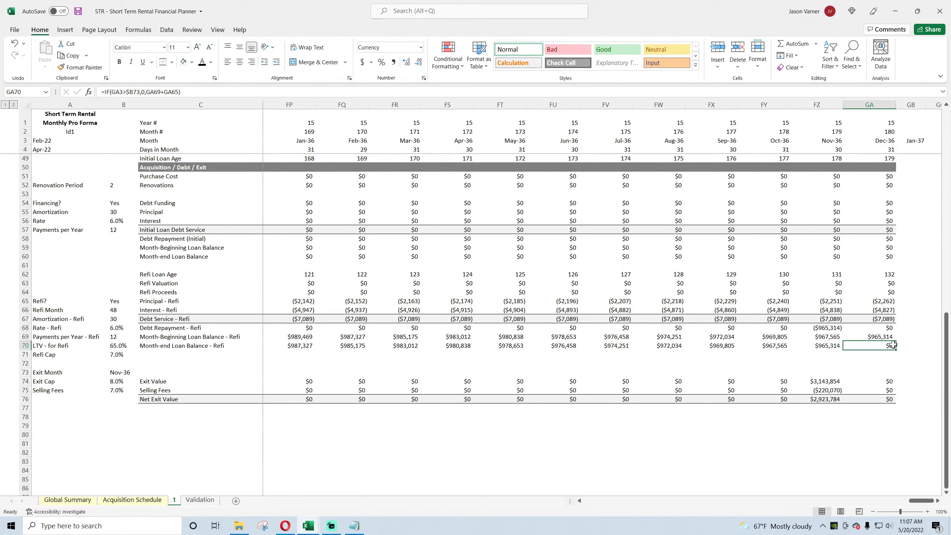
Change the month-beginning refi balance in GA69 to =IF(GA3>$B73,0,FZ70+GA64), and fill GA69:GA70 back across the earlier months.
{"action": "left_click_drag", "start_coordinate": [897, 349], "coordinate": [691, 350]}
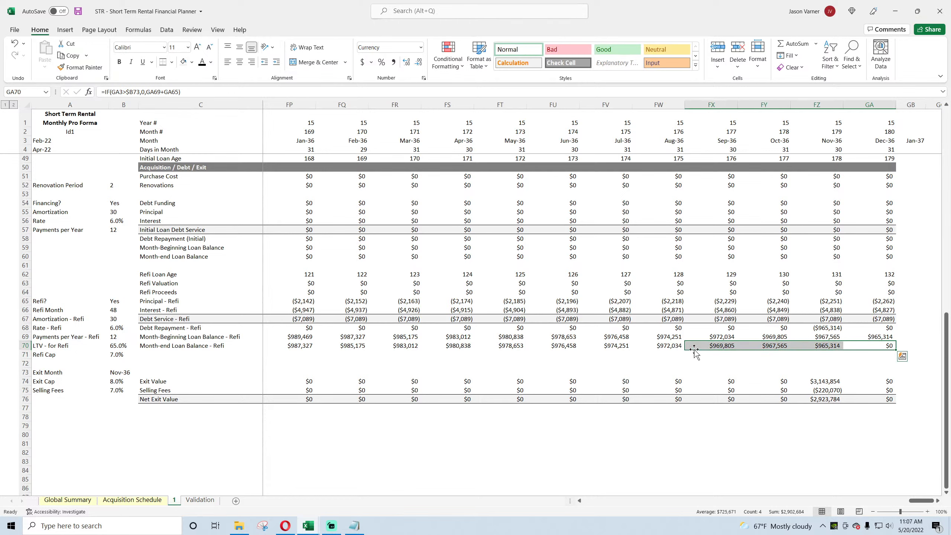
{"action": "left_click", "coordinate": [878, 346]}
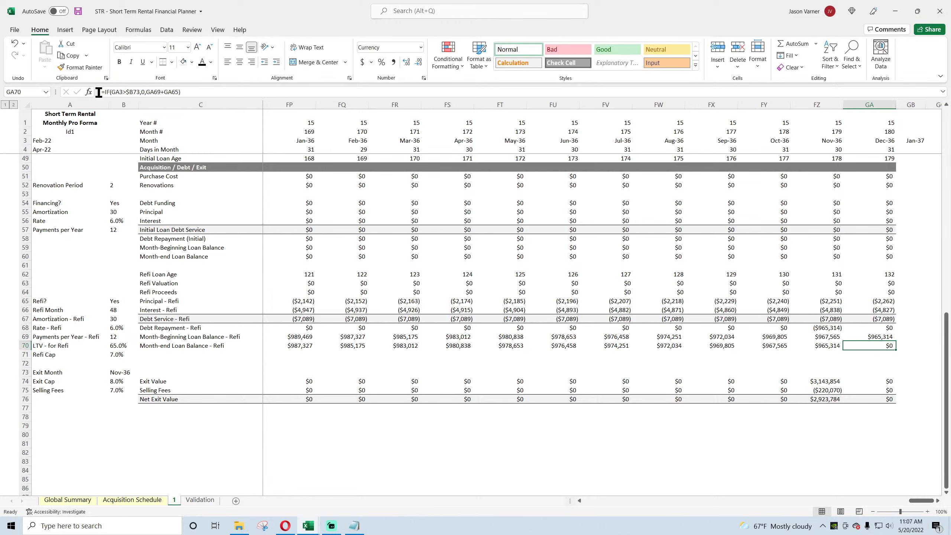
{"action": "left_click_drag", "start_coordinate": [104, 92], "coordinate": [146, 92]}
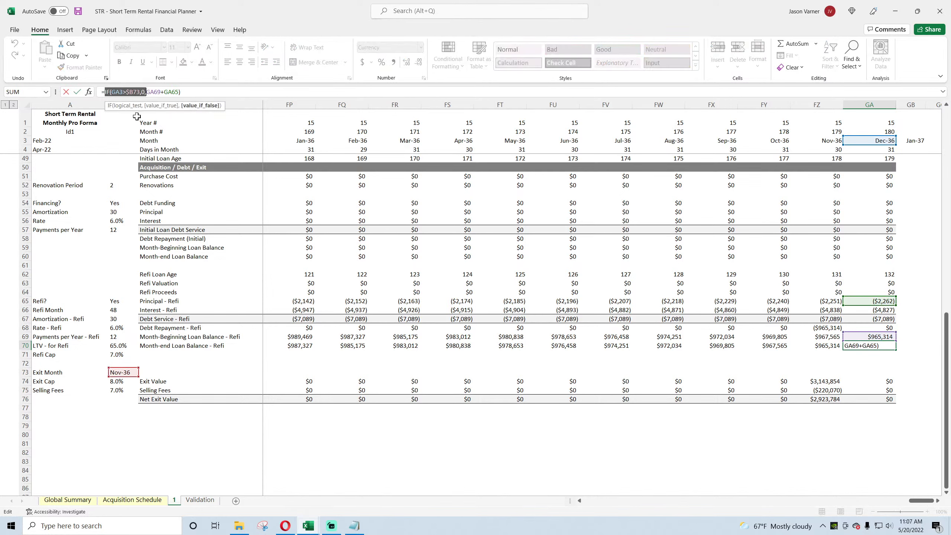
{"action": "key", "text": "ctrl+c"}
{"action": "key", "text": "Return"}
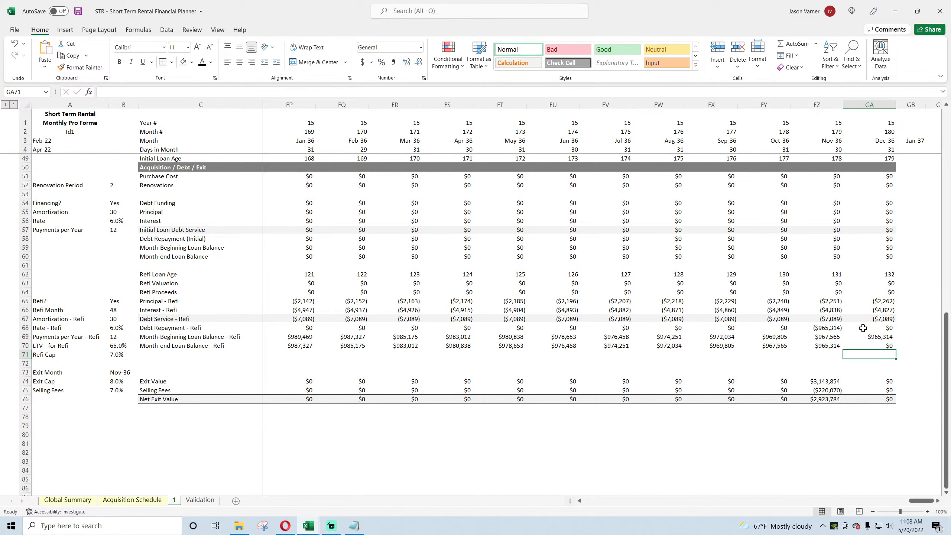
{"action": "left_click", "coordinate": [863, 339]}
{"action": "left_click", "coordinate": [104, 91]}
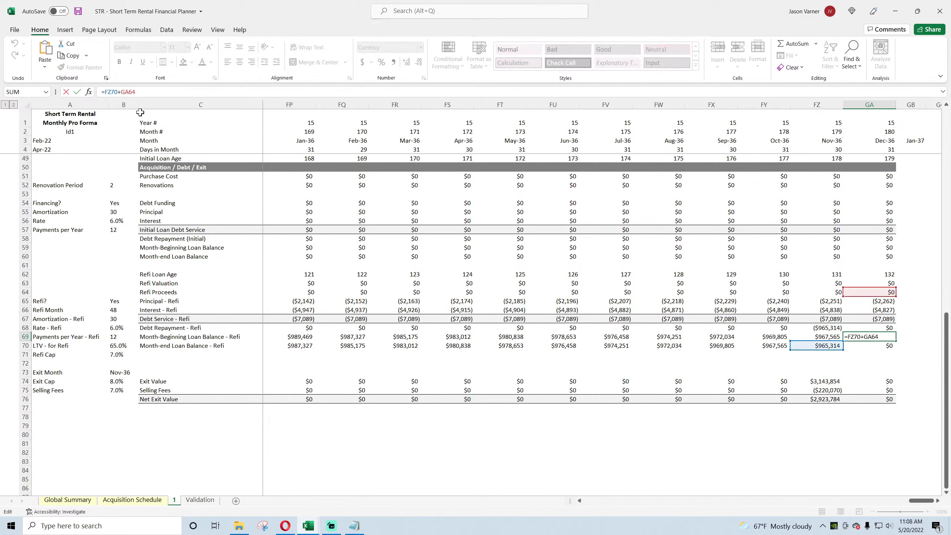
{"action": "key", "text": "ctrl+v"}
{"action": "key", "text": "Return"}
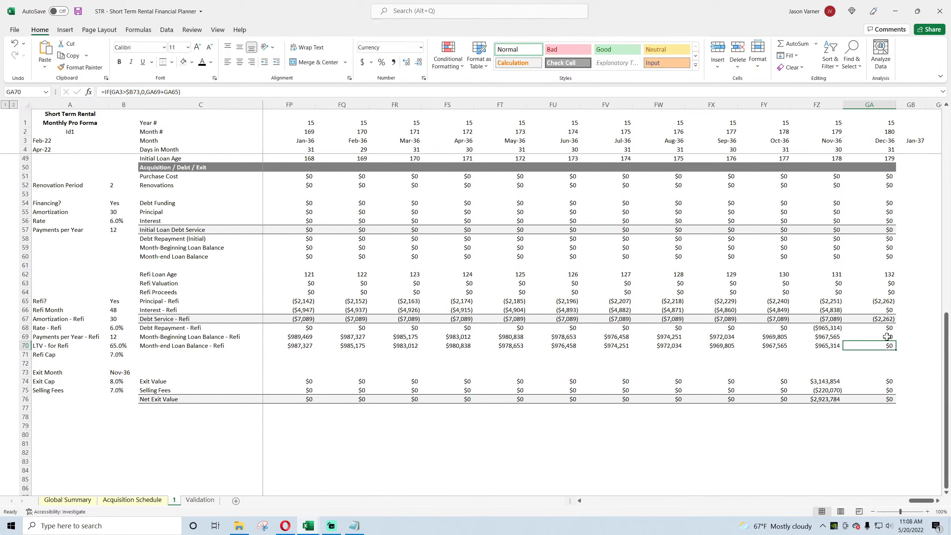
{"action": "left_click_drag", "start_coordinate": [887, 336], "coordinate": [590, 348]}
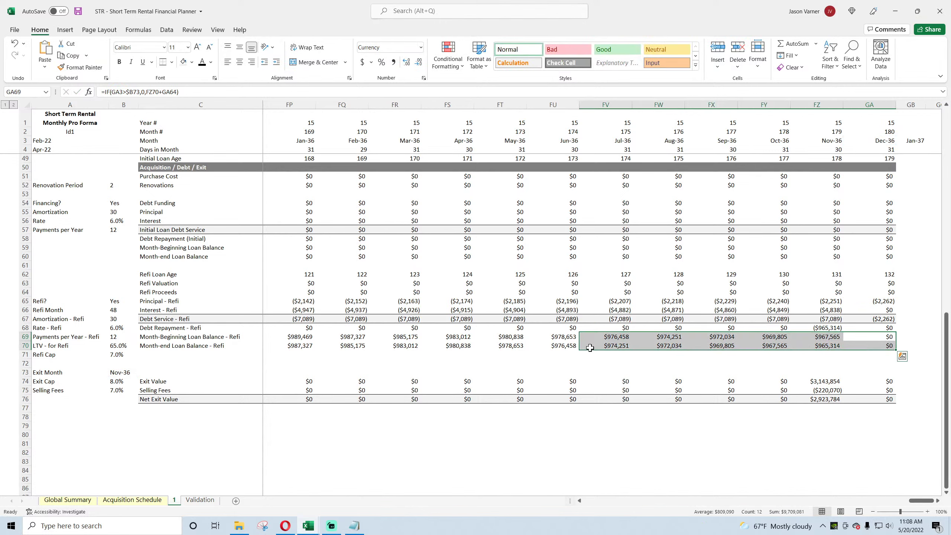
Examine the refi principal formulas in FY65 through GA65, the interest formula in GA66 and the debt repayment formula in GA68.
{"action": "left_click", "coordinate": [882, 299]}
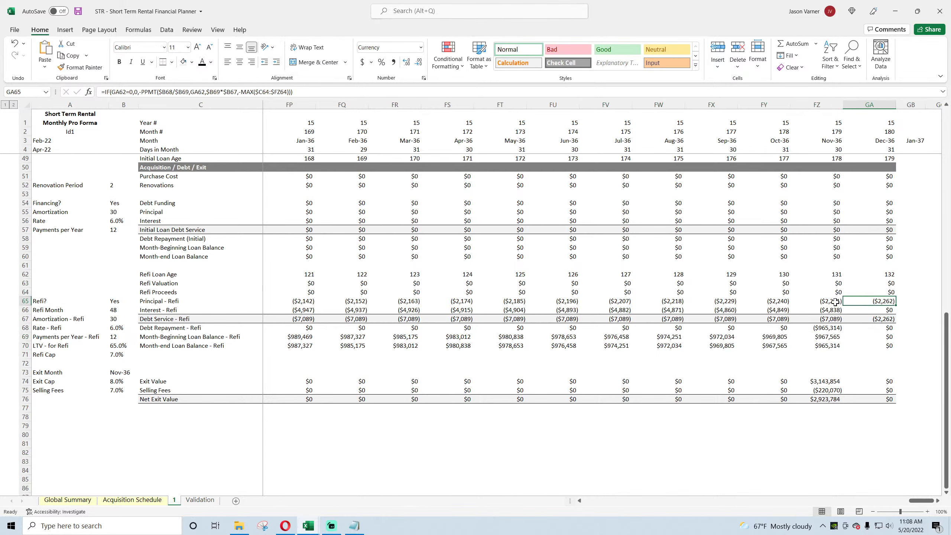
{"action": "left_click", "coordinate": [835, 302]}
{"action": "left_click", "coordinate": [868, 301]}
{"action": "double_click", "coordinate": [869, 301]}
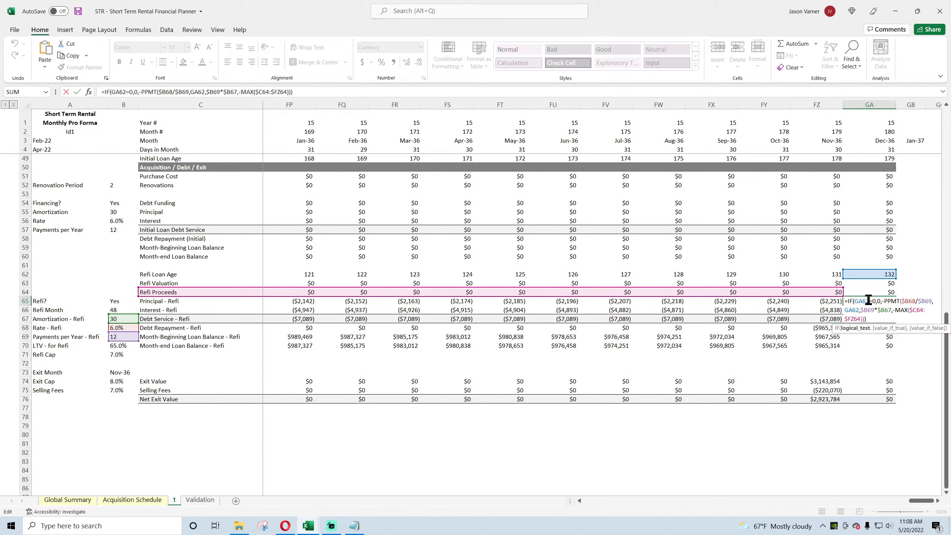
{"action": "key", "text": "Return"}
{"action": "double_click", "coordinate": [835, 300]}
{"action": "key", "text": "Return"}
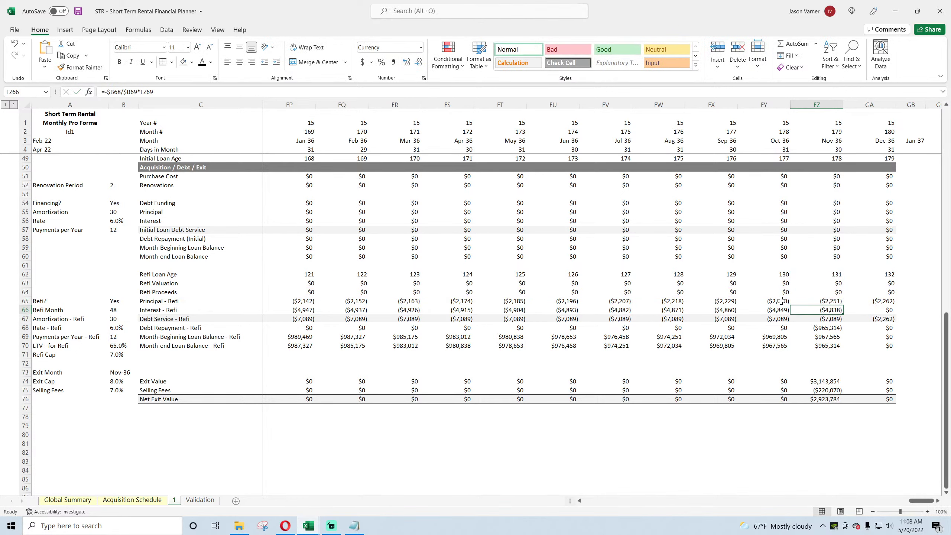
{"action": "double_click", "coordinate": [781, 300]}
{"action": "key", "text": "Return"}
{"action": "double_click", "coordinate": [869, 300]}
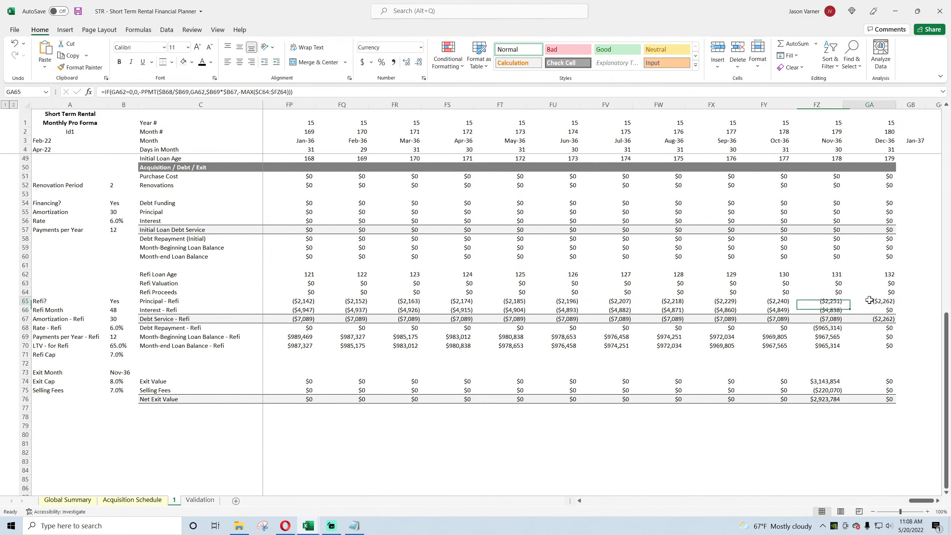
{"action": "key", "text": "Escape"}
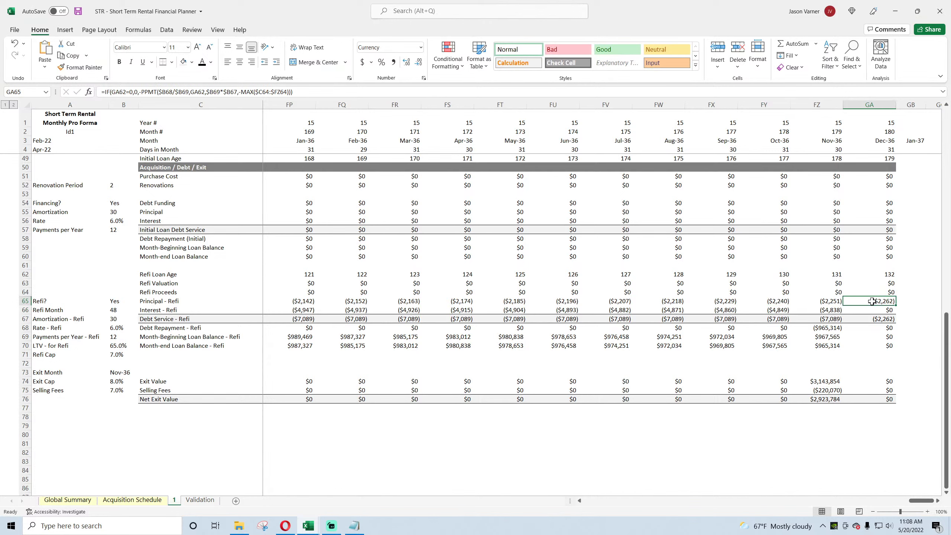
{"action": "double_click", "coordinate": [872, 301]}
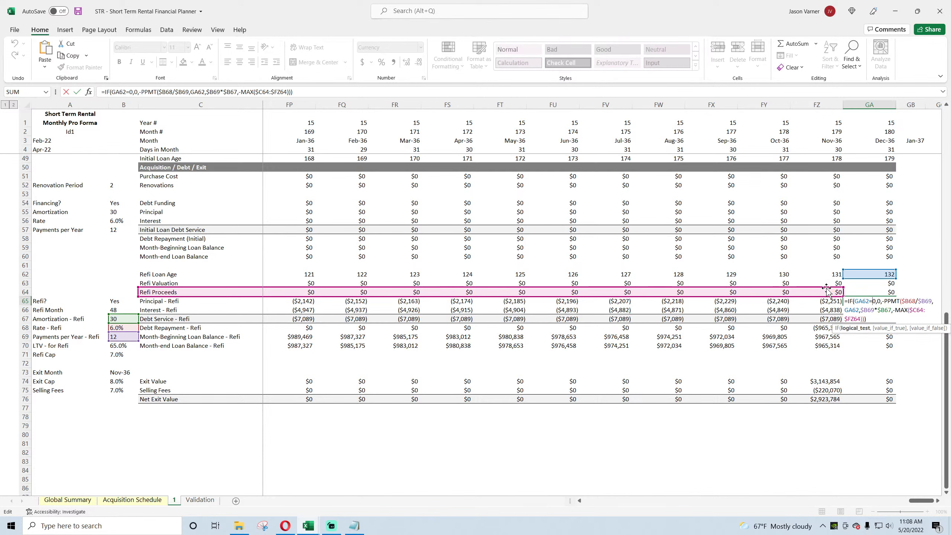
{"action": "key", "text": "Return"}
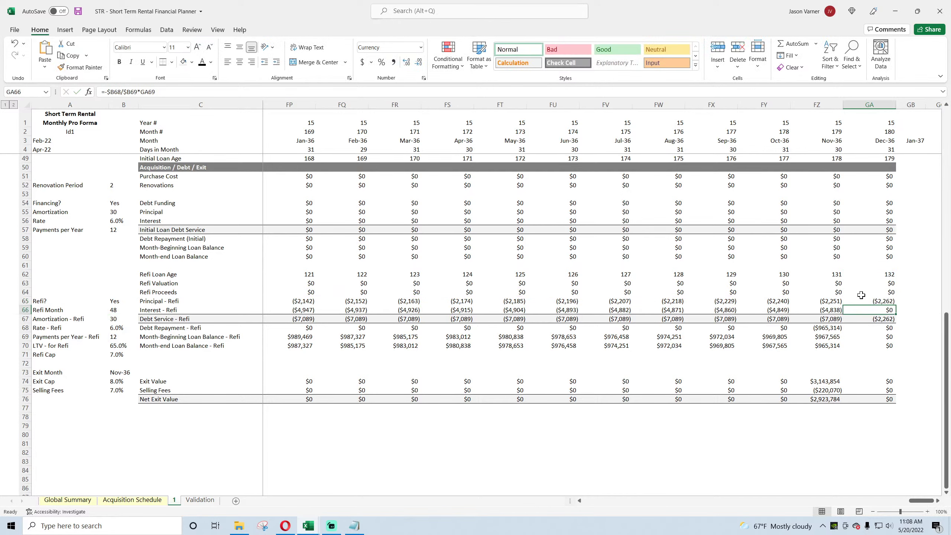
{"action": "left_click", "coordinate": [877, 301]}
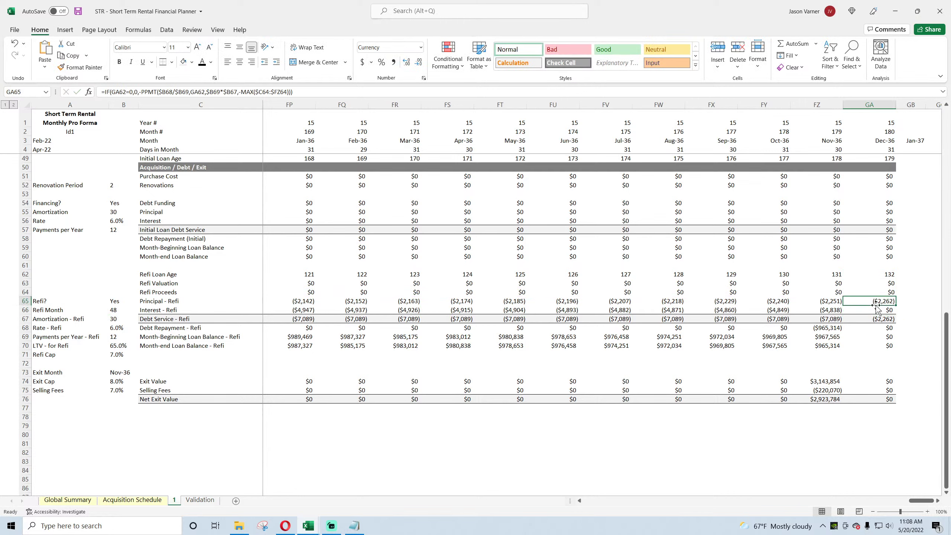
{"action": "left_click", "coordinate": [874, 310]}
{"action": "double_click", "coordinate": [874, 310]}
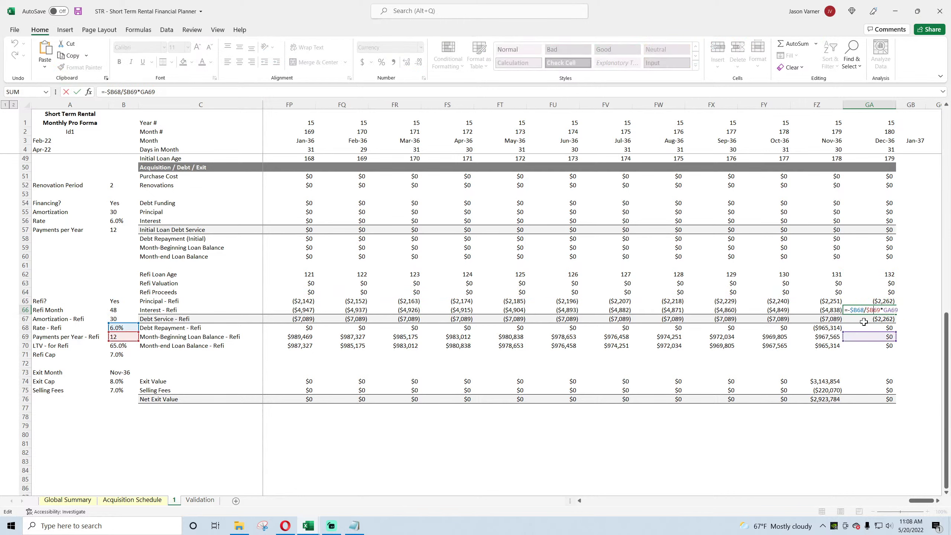
{"action": "key", "text": "Return"}
{"action": "left_click", "coordinate": [870, 302]}
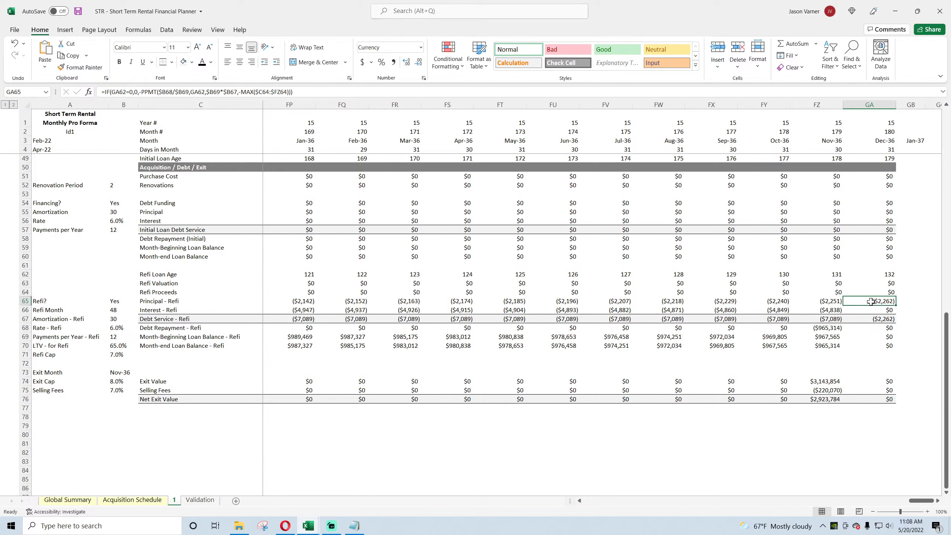
{"action": "left_click", "coordinate": [873, 328]}
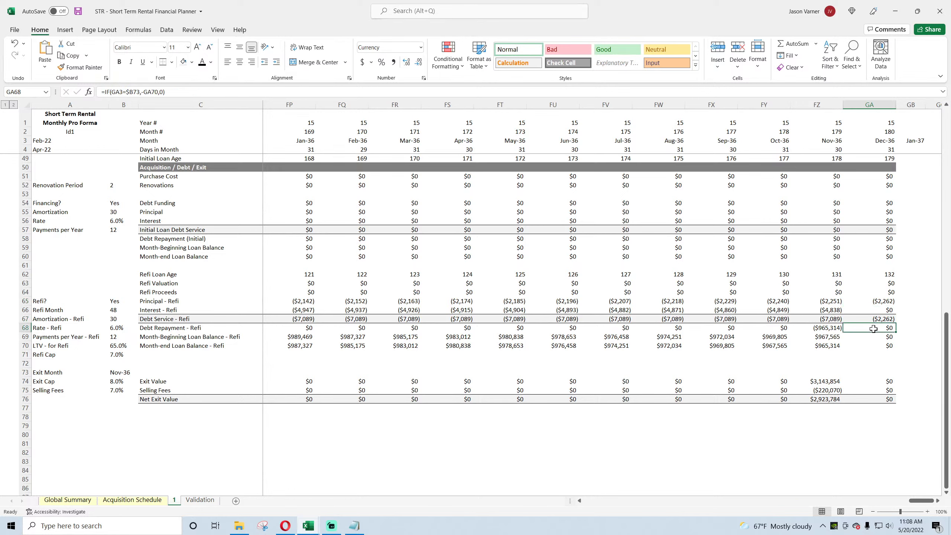
Wrap the refi principal formula in GA65 in IF(GA3>$B73,0,...) and extend its refi proceeds range to $C64:$GA64.
{"action": "left_click", "coordinate": [872, 302]}
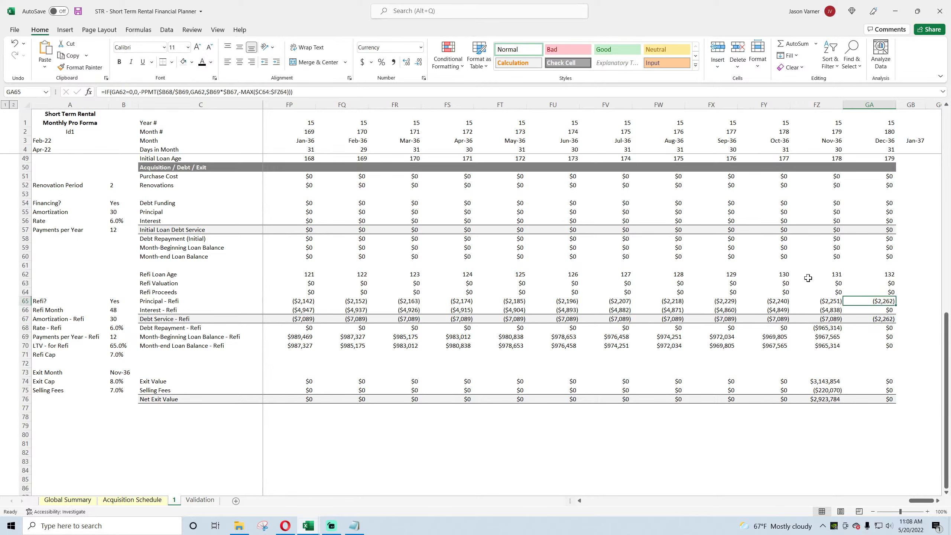
{"action": "left_click", "coordinate": [102, 92]}
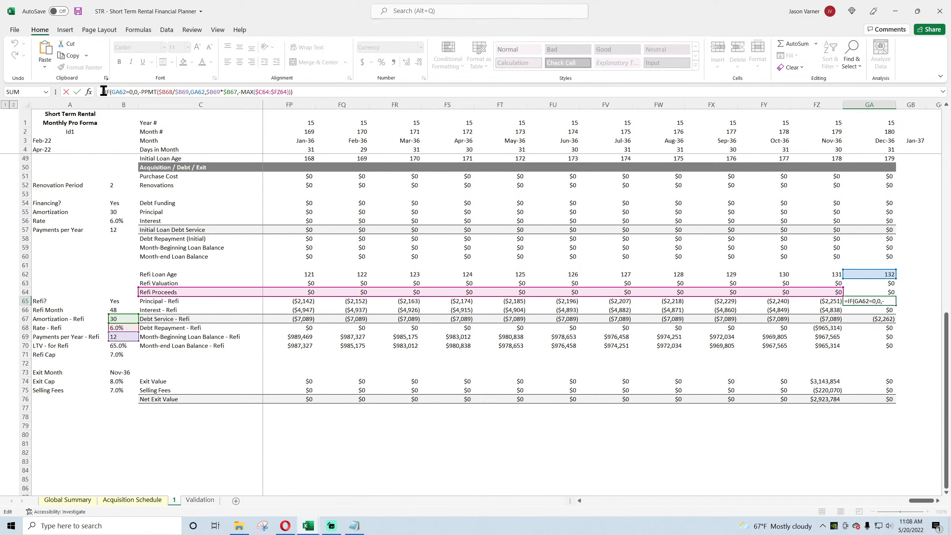
{"action": "type", "text": "IF(GA3>$B73,0,"}
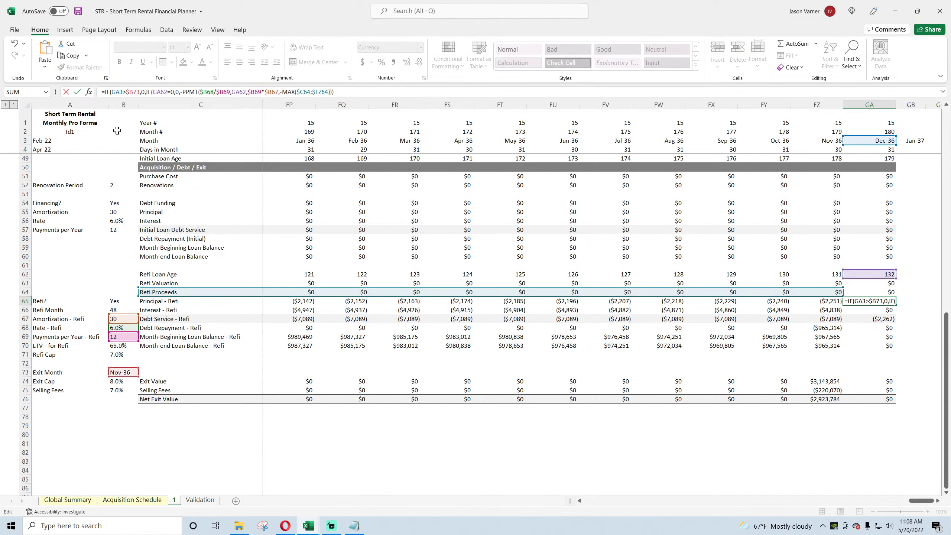
{"action": "left_click_drag", "start_coordinate": [847, 287], "coordinate": [883, 289]}
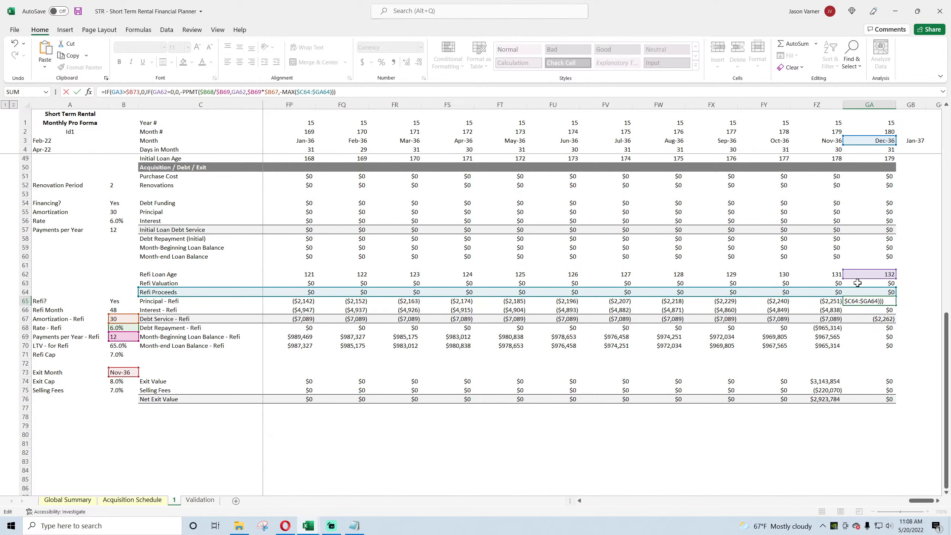
{"action": "key", "text": "Return"}
{"action": "key", "text": "Return"}
Fill the GA65 refi principal formula back along row 65 to column D and check the final months.
{"action": "left_click", "coordinate": [879, 300]}
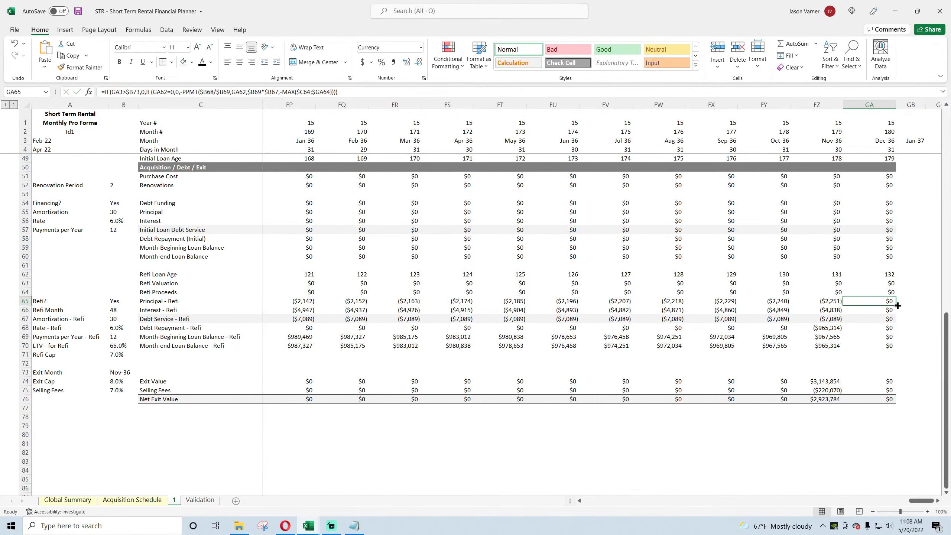
{"action": "left_click_drag", "start_coordinate": [898, 305], "coordinate": [277, 301]}
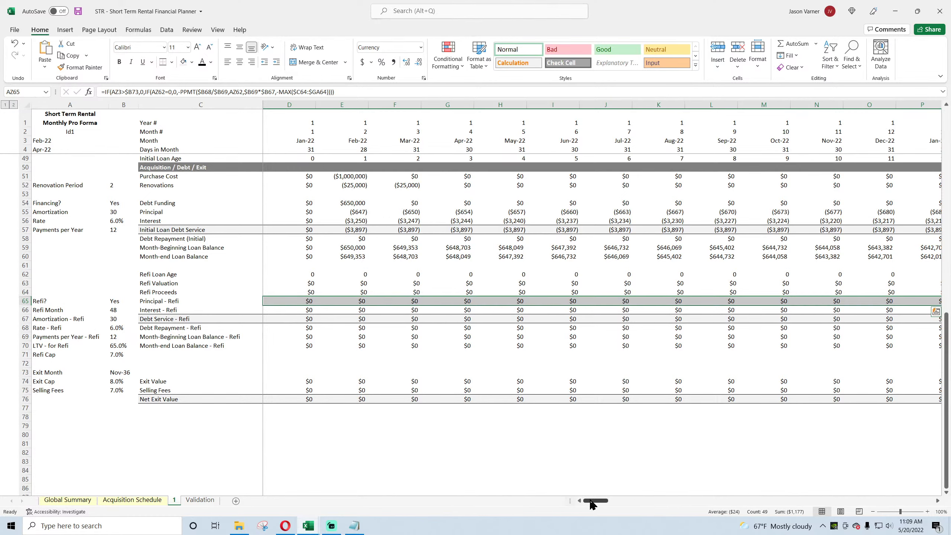
{"action": "left_click_drag", "start_coordinate": [589, 501], "coordinate": [924, 501]}
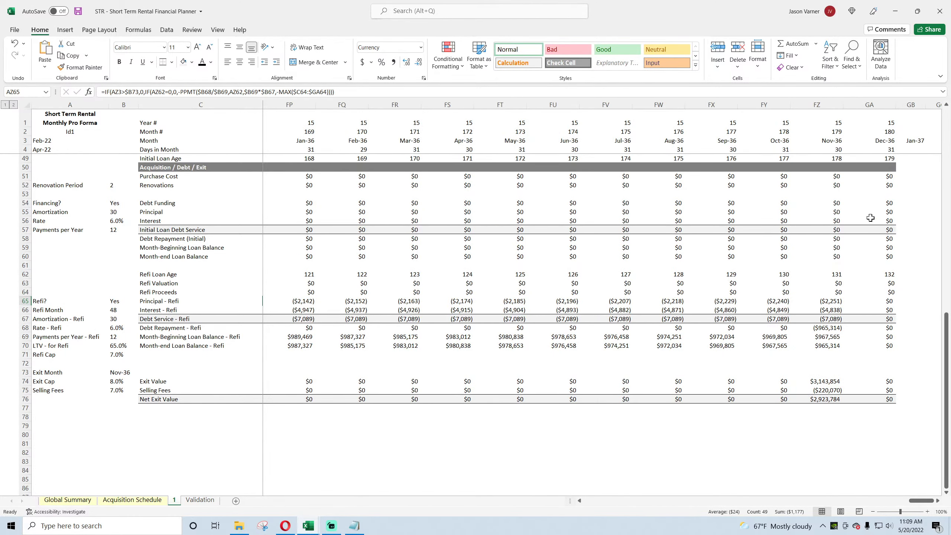
Compare the initial principal formulas in row 55, then change D65's refi proceeds range to $D64:$GA64 and fill it through GA65.
{"action": "double_click", "coordinate": [880, 212]}
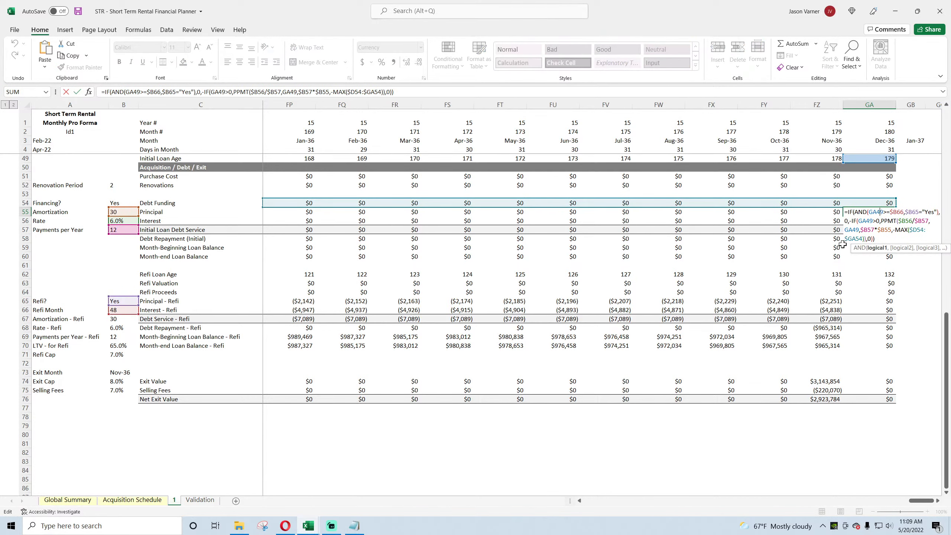
{"action": "key", "text": "Return"}
{"action": "double_click", "coordinate": [831, 211]}
{"action": "key", "text": "Return"}
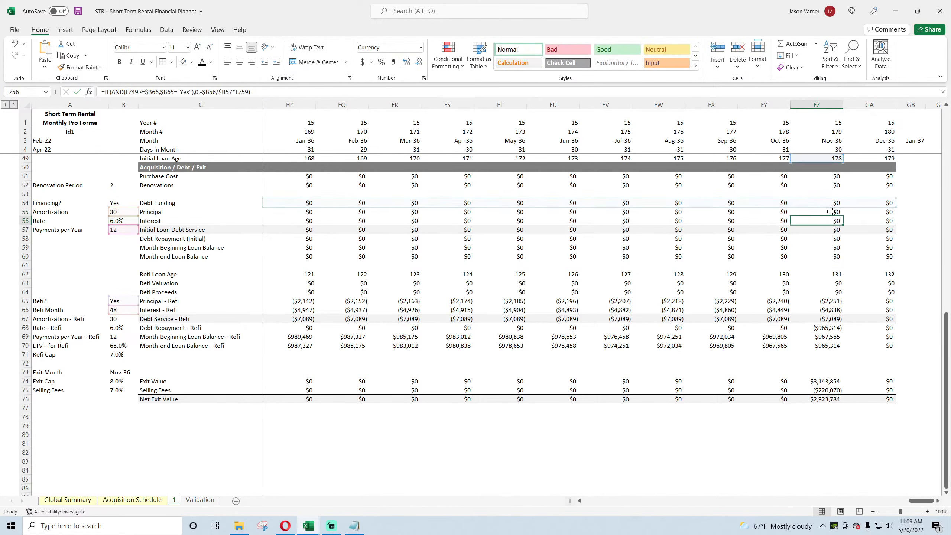
{"action": "left_click_drag", "start_coordinate": [921, 500], "coordinate": [595, 501]}
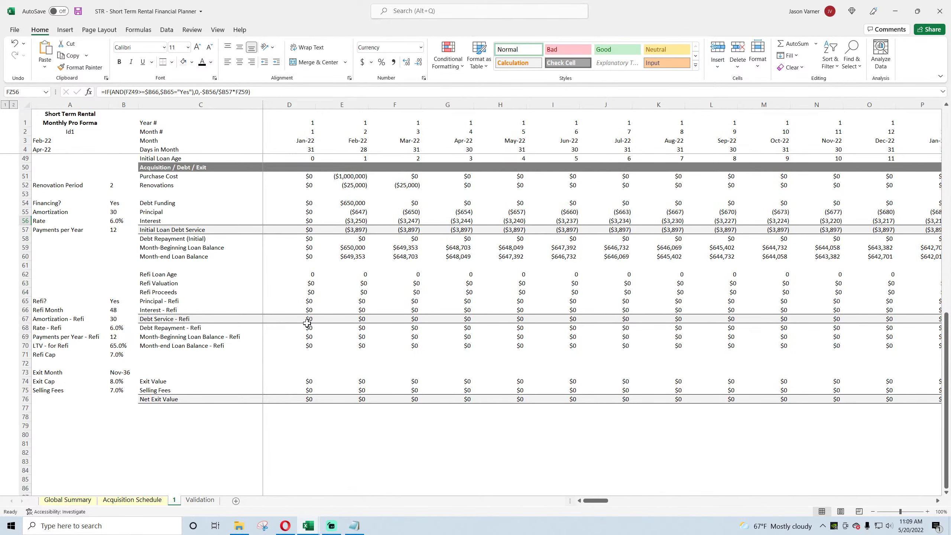
{"action": "double_click", "coordinate": [308, 300]}
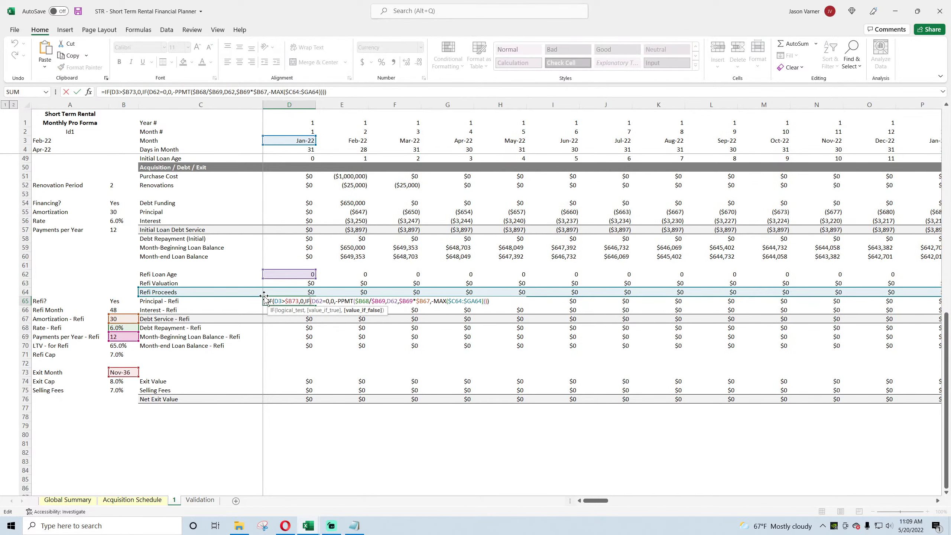
{"action": "left_click_drag", "start_coordinate": [197, 294], "coordinate": [240, 295]}
{"action": "key", "text": "Return"}
{"action": "left_click", "coordinate": [298, 299]}
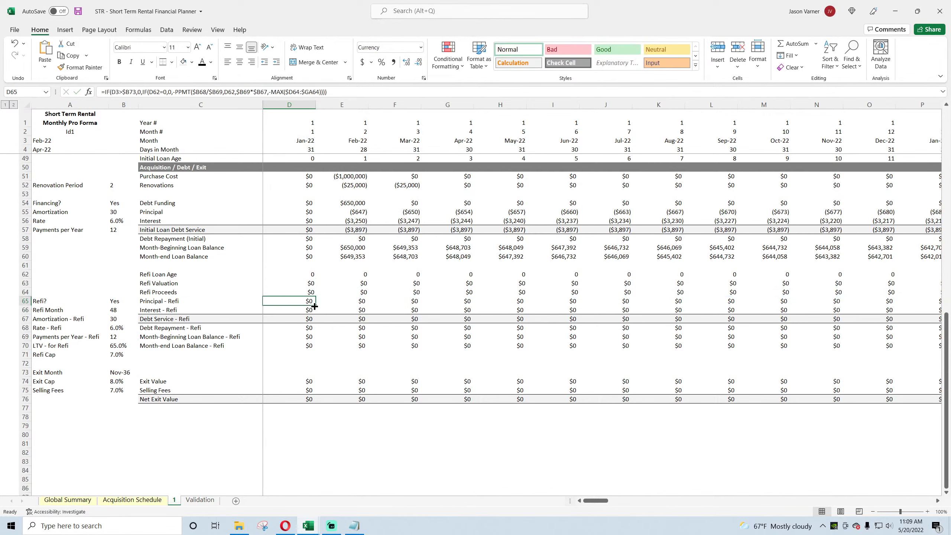
{"action": "left_click_drag", "start_coordinate": [316, 305], "coordinate": [947, 301]}
{"action": "left_click_drag", "start_coordinate": [838, 301], "coordinate": [897, 302]}
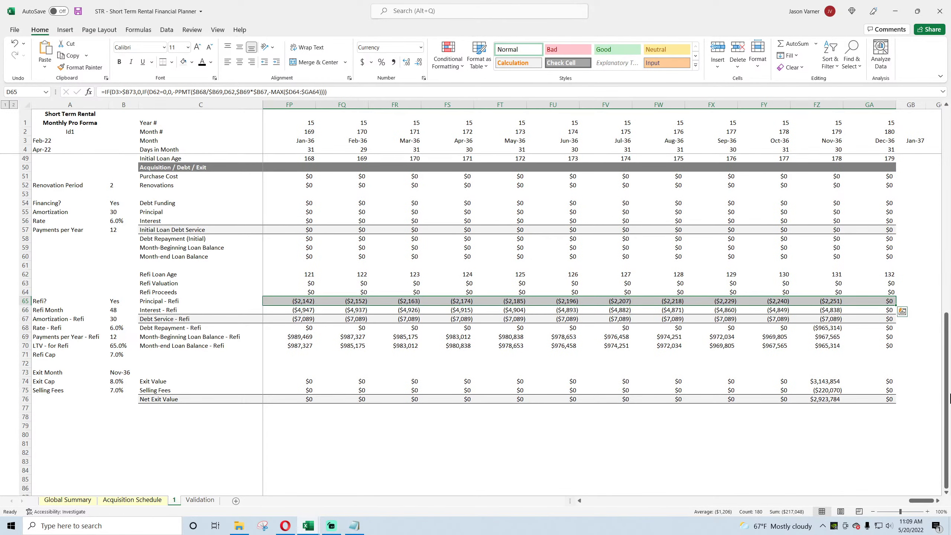
Save the workbook and make the Net Exit Value row 76 bold.
{"action": "left_click", "coordinate": [845, 364]}
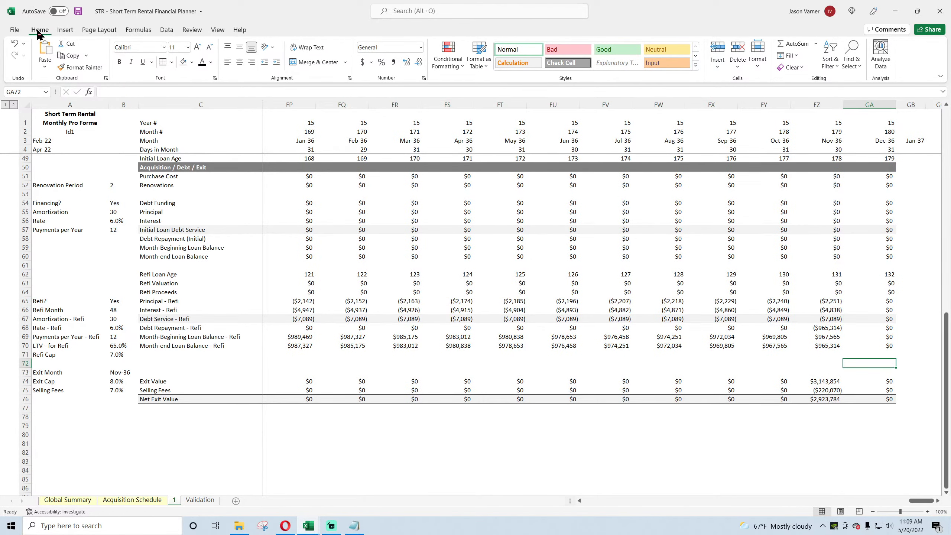
{"action": "left_click", "coordinate": [80, 12]}
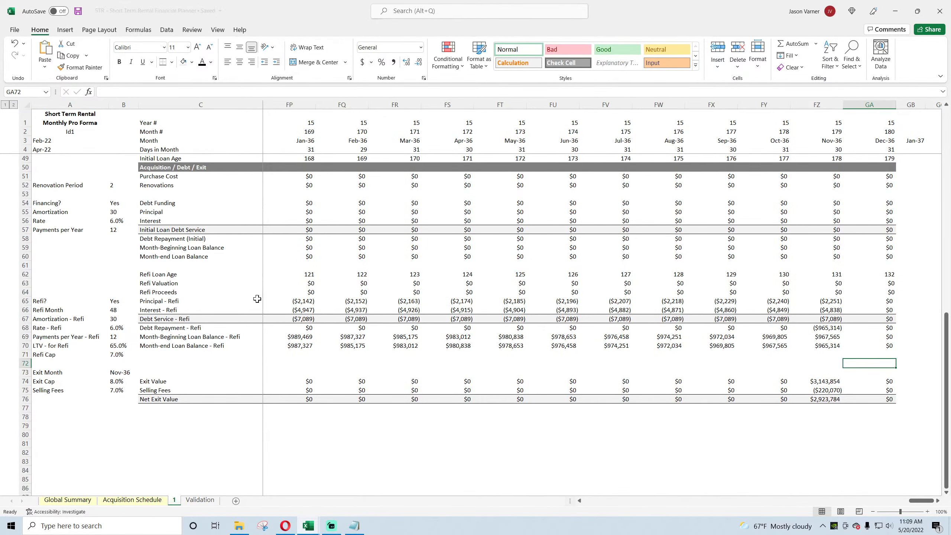
{"action": "left_click", "coordinate": [24, 399]}
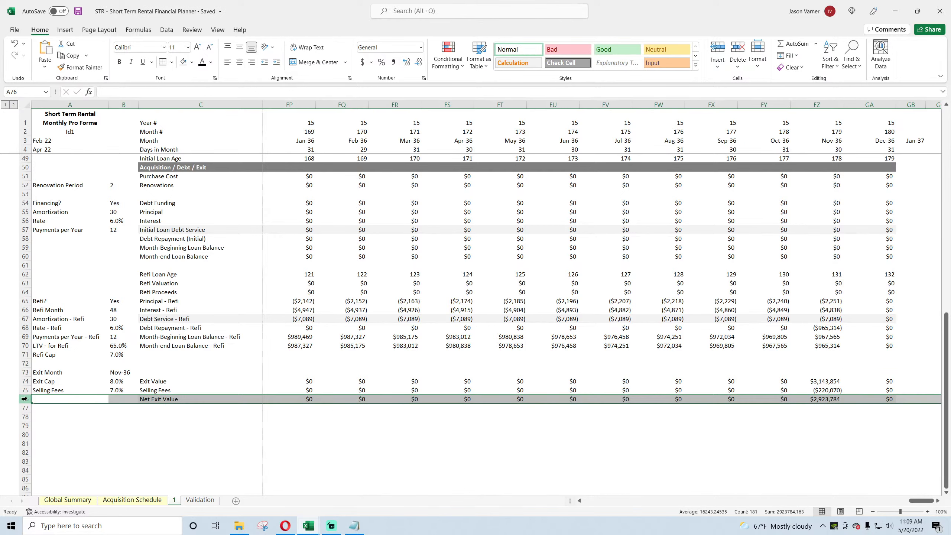
{"action": "left_click", "coordinate": [119, 62]}
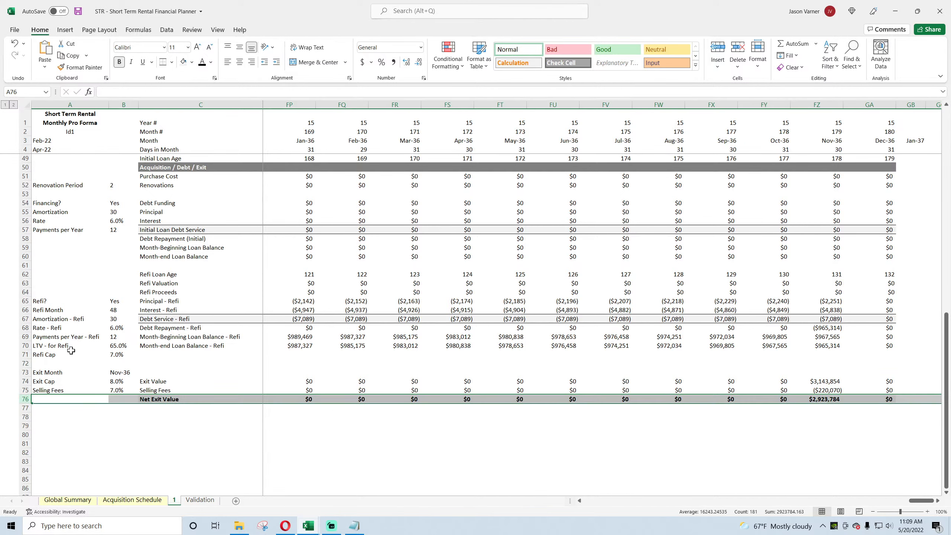
Make the Debt Repayment - Refi row 68 bold, keeping its assumption cells A68:B68 in regular weight.
{"action": "left_click", "coordinate": [25, 327]}
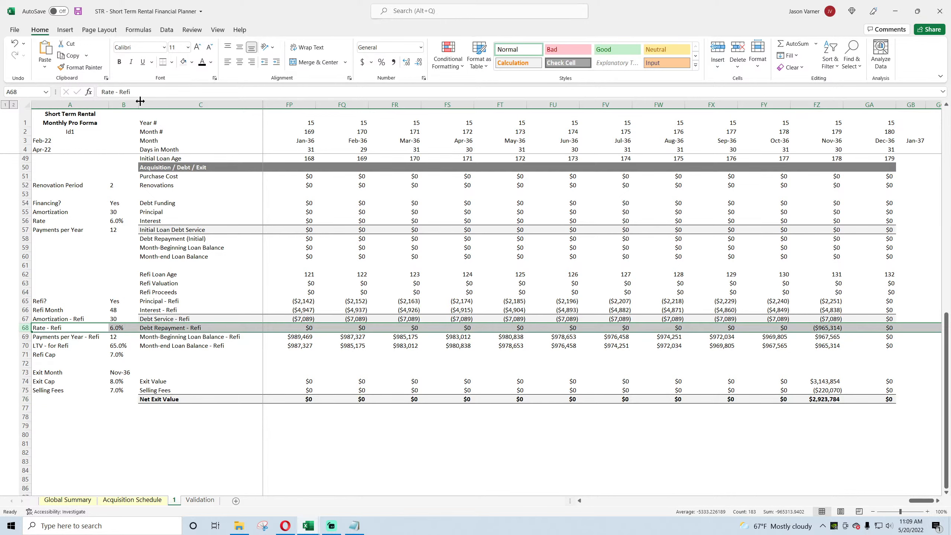
{"action": "left_click", "coordinate": [121, 65]}
{"action": "left_click", "coordinate": [66, 326]}
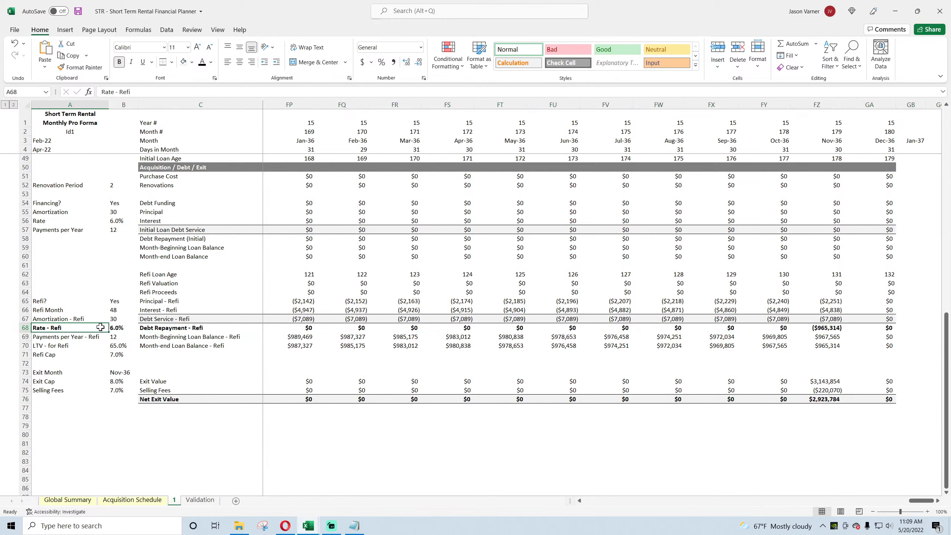
{"action": "left_click_drag", "start_coordinate": [118, 328], "coordinate": [59, 327]}
{"action": "left_click", "coordinate": [119, 62]}
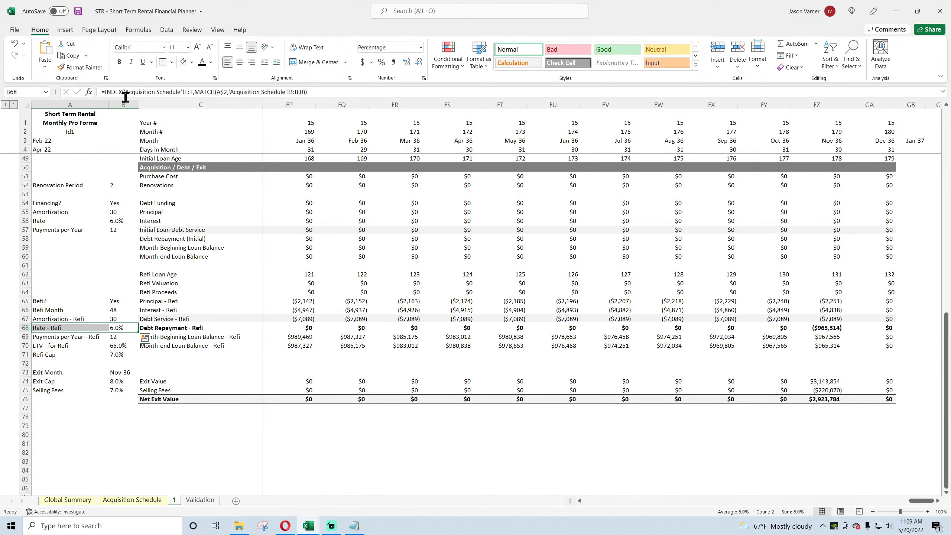
Make the Debt Service - Refi row 67 bold except for A67:B67, and look over the Nov-36 refi and exit amounts.
{"action": "left_click", "coordinate": [85, 321]}
{"action": "key", "text": "shift+space"}
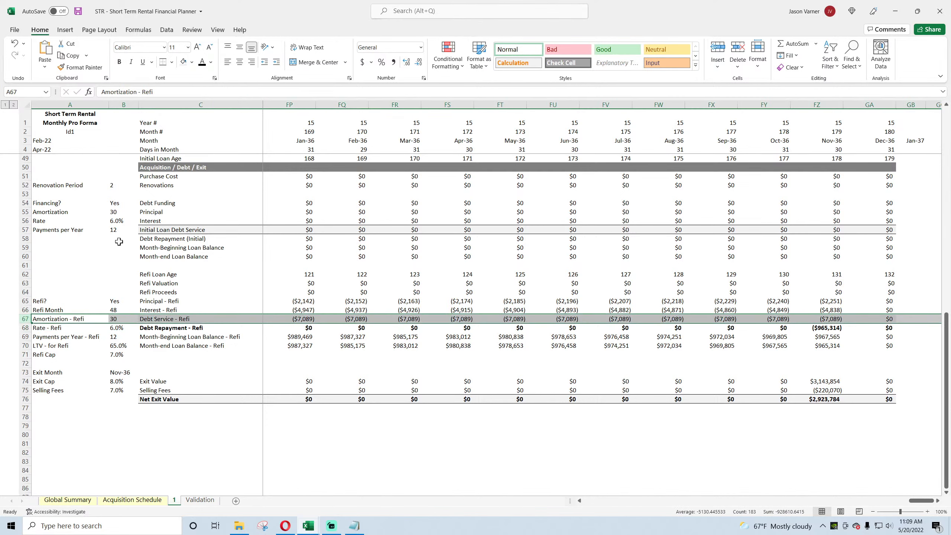
{"action": "left_click", "coordinate": [120, 61]}
{"action": "left_click_drag", "start_coordinate": [68, 319], "coordinate": [120, 318]}
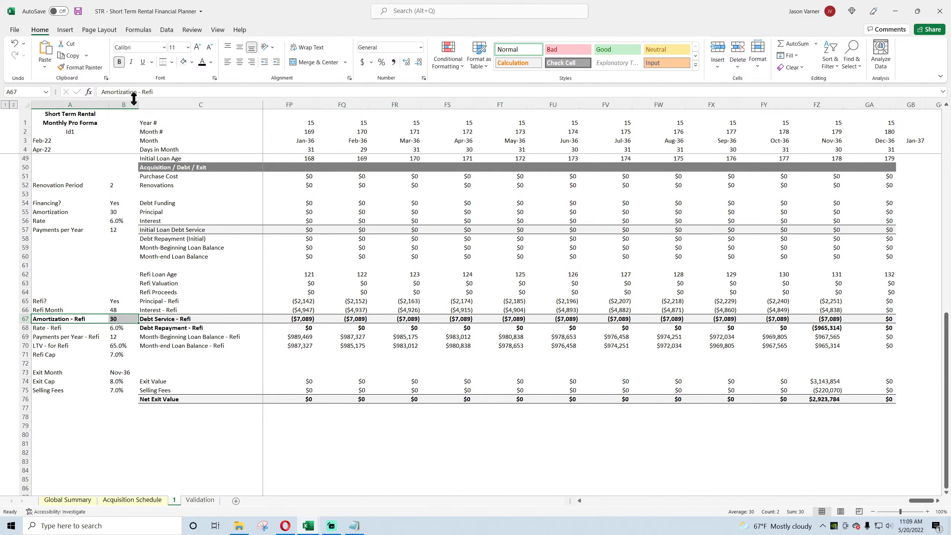
{"action": "left_click", "coordinate": [119, 61]}
{"action": "left_click", "coordinate": [834, 320]}
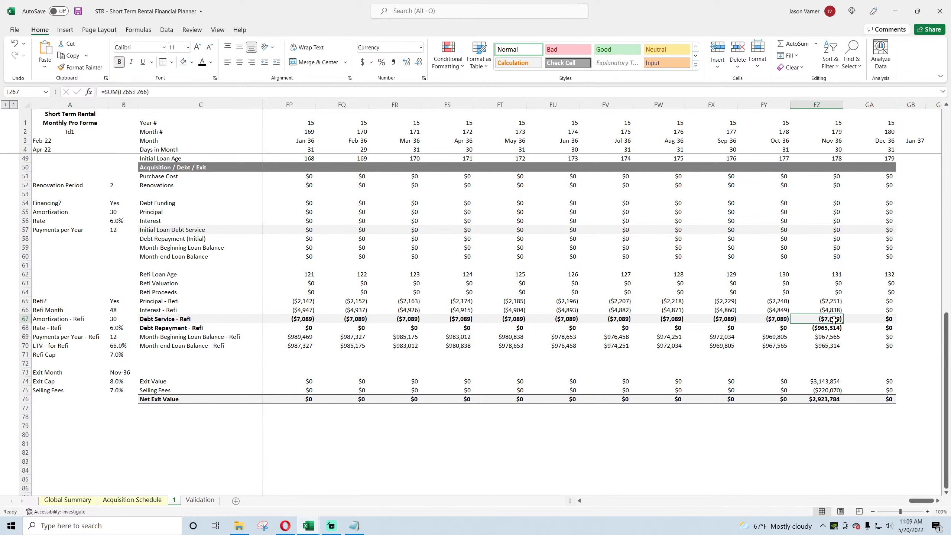
{"action": "left_click", "coordinate": [833, 328]}
{"action": "left_click", "coordinate": [826, 398]}
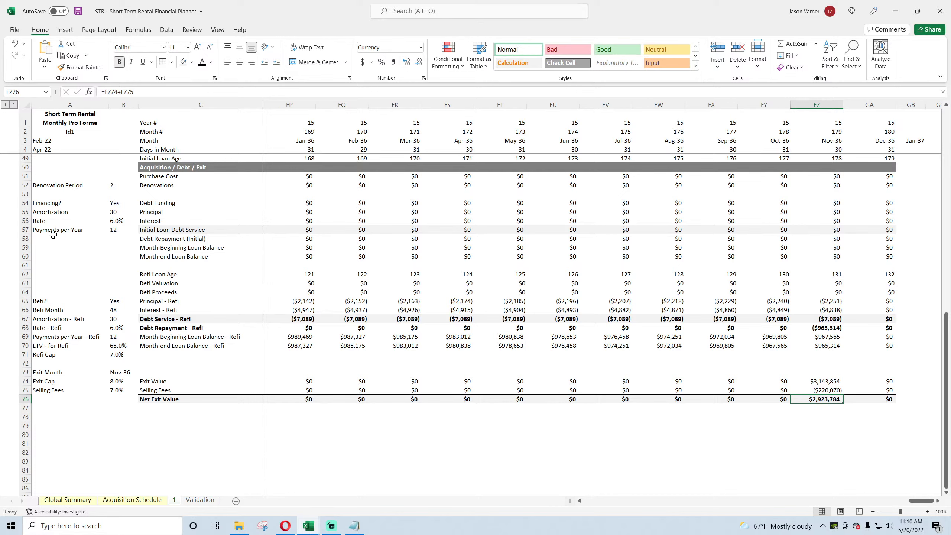
Bold the initial Debt Repayment row 58 and Initial Loan Debt Service row 57, leaving A57:B57 in regular weight.
{"action": "left_click", "coordinate": [22, 239]}
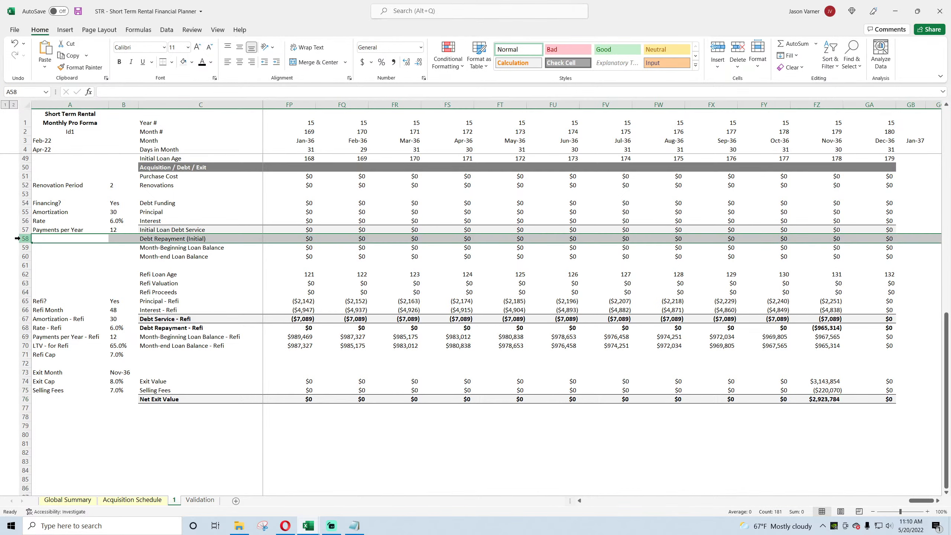
{"action": "left_click", "coordinate": [120, 62]}
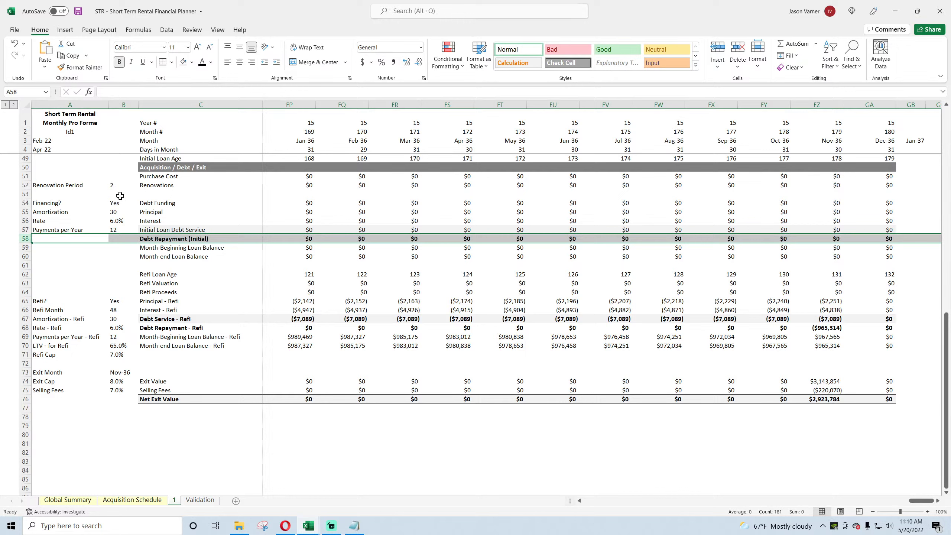
{"action": "left_click", "coordinate": [22, 229]}
{"action": "left_click", "coordinate": [119, 62]}
{"action": "left_click_drag", "start_coordinate": [70, 230], "coordinate": [111, 229]}
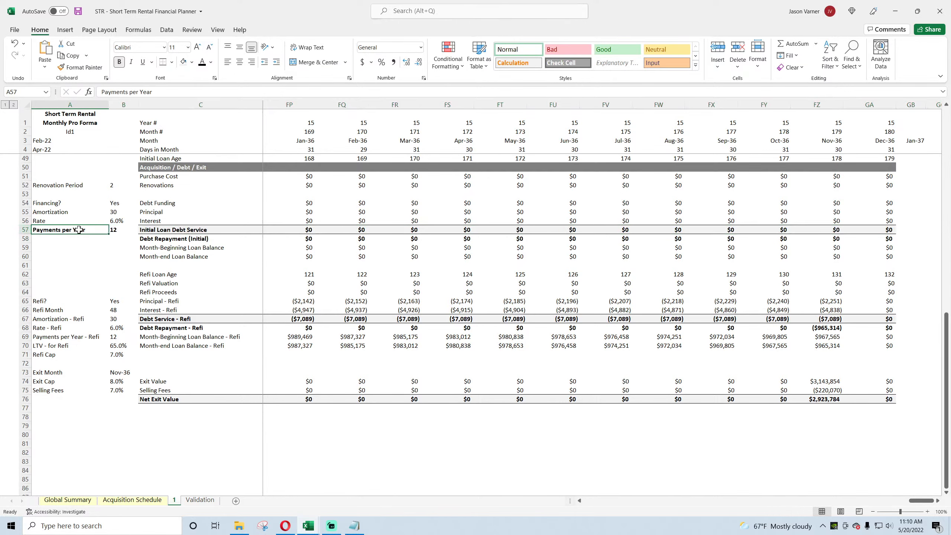
{"action": "left_click", "coordinate": [119, 62]}
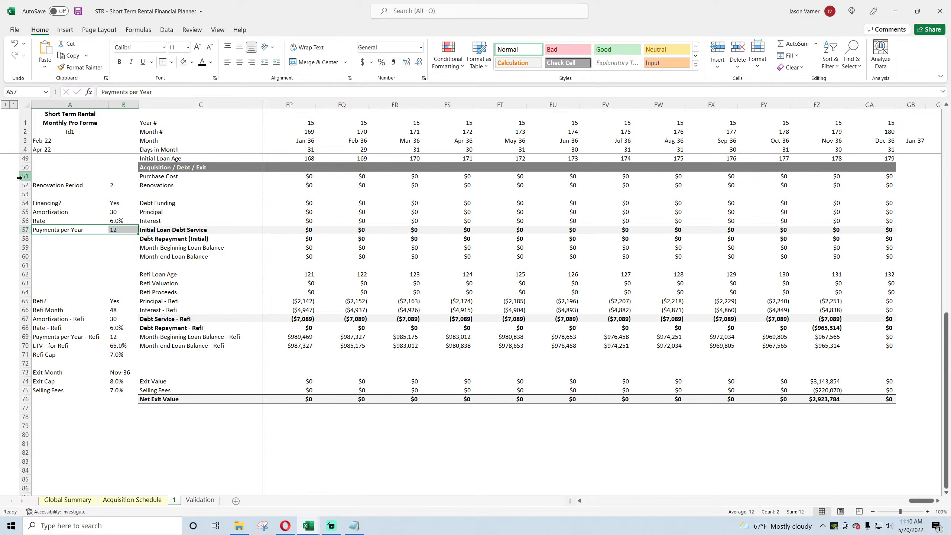
Bold the Purchase Cost and Renovations rows 51 and 52, leaving the Renovation Period cells A52:B52 in regular weight.
{"action": "left_click_drag", "start_coordinate": [19, 176], "coordinate": [120, 186]}
{"action": "left_click", "coordinate": [119, 62]}
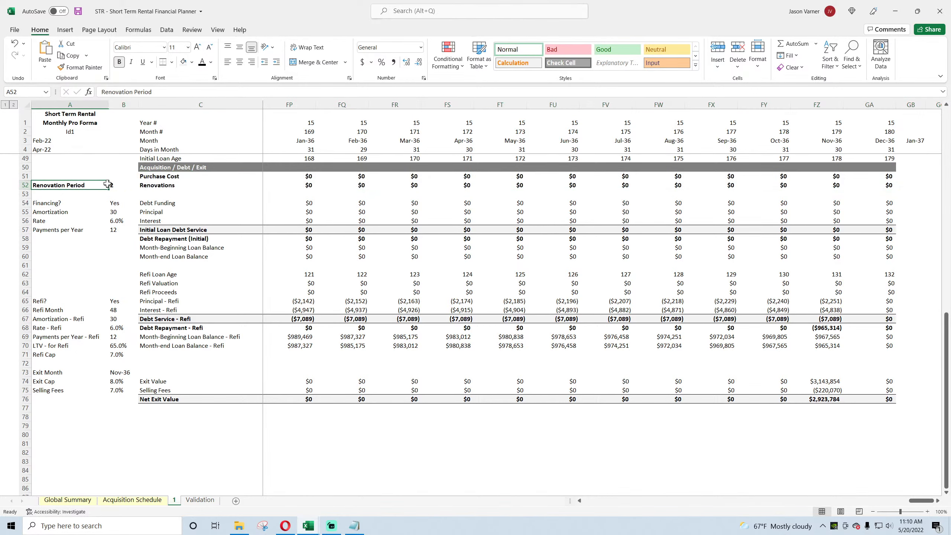
{"action": "left_click", "coordinate": [119, 62]}
{"action": "left_click", "coordinate": [348, 253]}
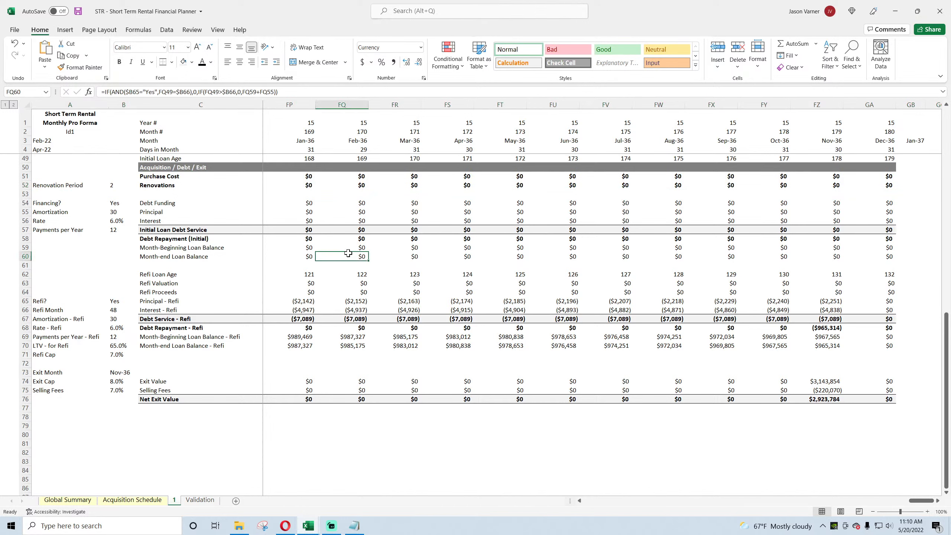
{"action": "left_click", "coordinate": [832, 176]}
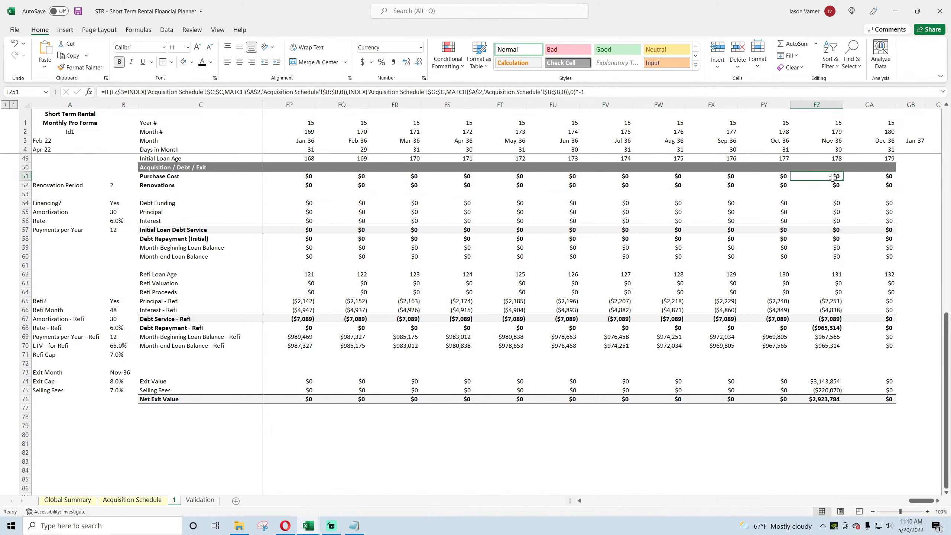
Add the row labels "Cash Flow for Other Items" in C79 and "Cash Flow" in C81.
{"action": "left_click", "coordinate": [150, 418]}
{"action": "left_click", "coordinate": [151, 425]}
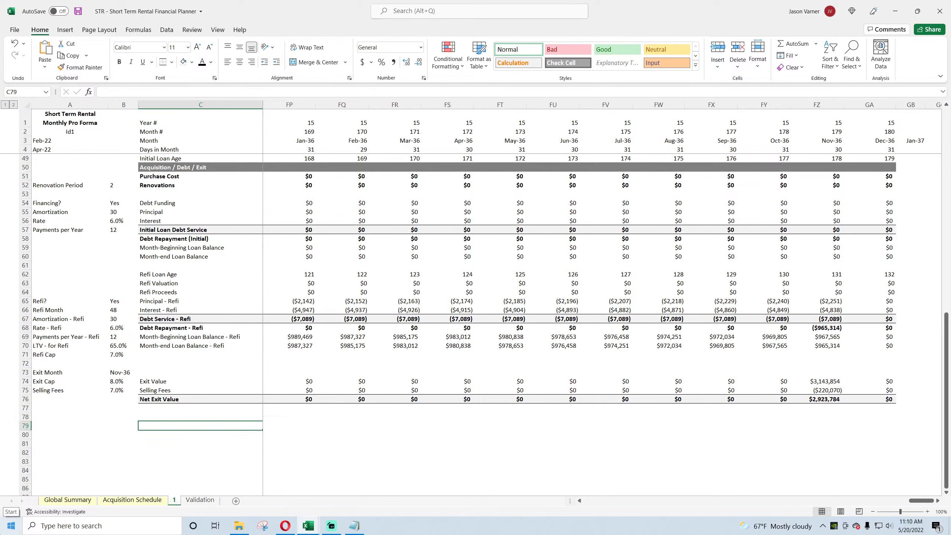
{"action": "type", "text": "Cash Flow for Other It"}
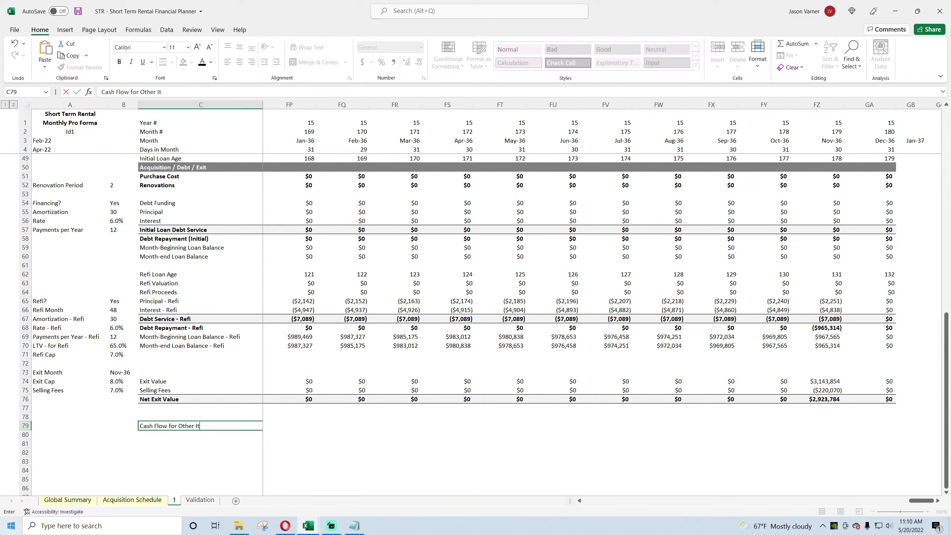
{"action": "key", "text": "Return"}
{"action": "key", "text": "Return"}
{"action": "type", "text": "Cash F"}
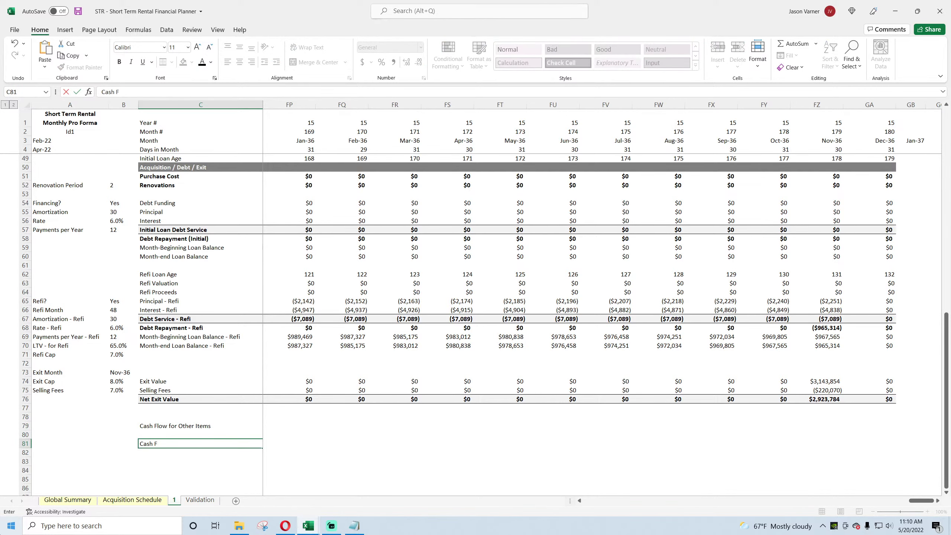
{"action": "type", "text": "low"}
{"action": "key", "text": "Return"}
Start the D79 formula by summing purchase cost, renovations, initial debt service, debt funding and initial debt repayment as =D51+D52+D57+D54+D58.
{"action": "key", "text": "Up"}
{"action": "key", "text": "Up"}
{"action": "key", "text": "Up"}
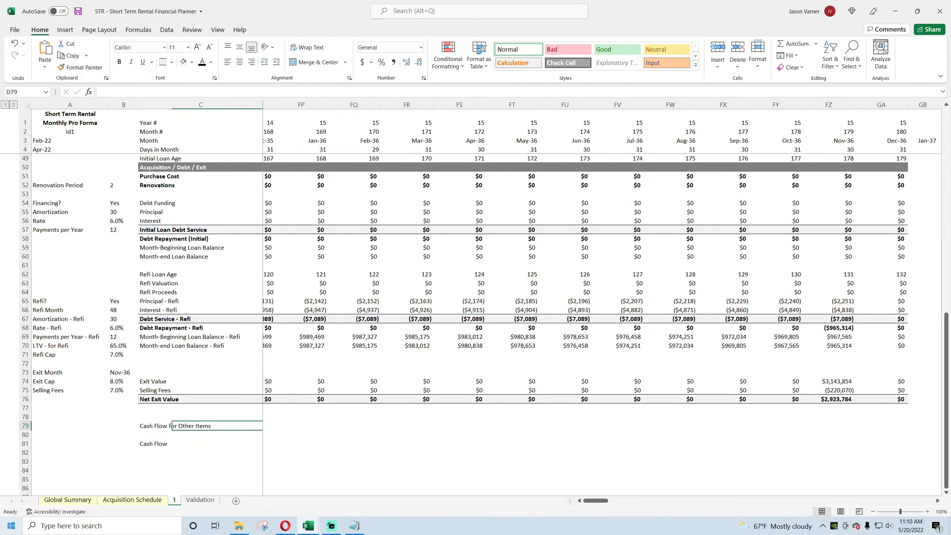
{"action": "key", "text": "Right"}
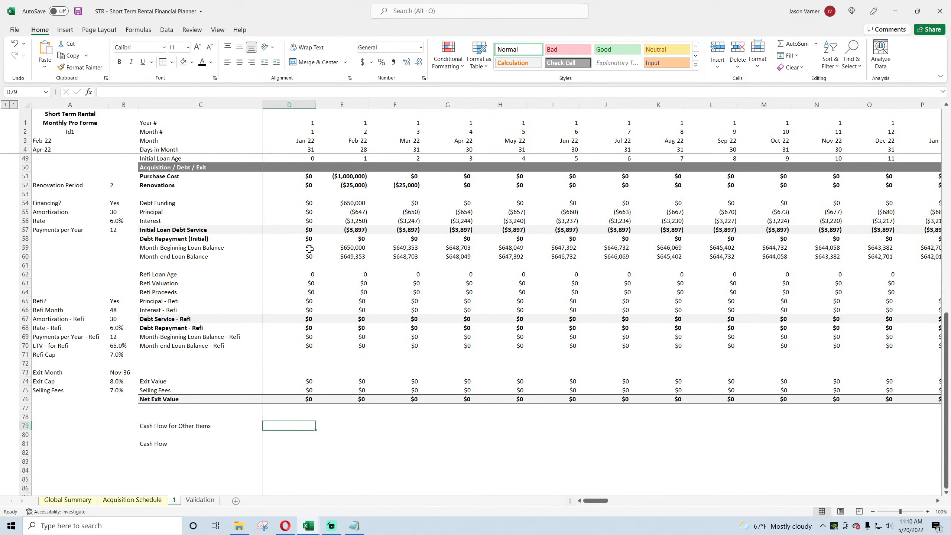
{"action": "type", "text": "="}
{"action": "left_click", "coordinate": [303, 176]}
{"action": "type", "text": "+"}
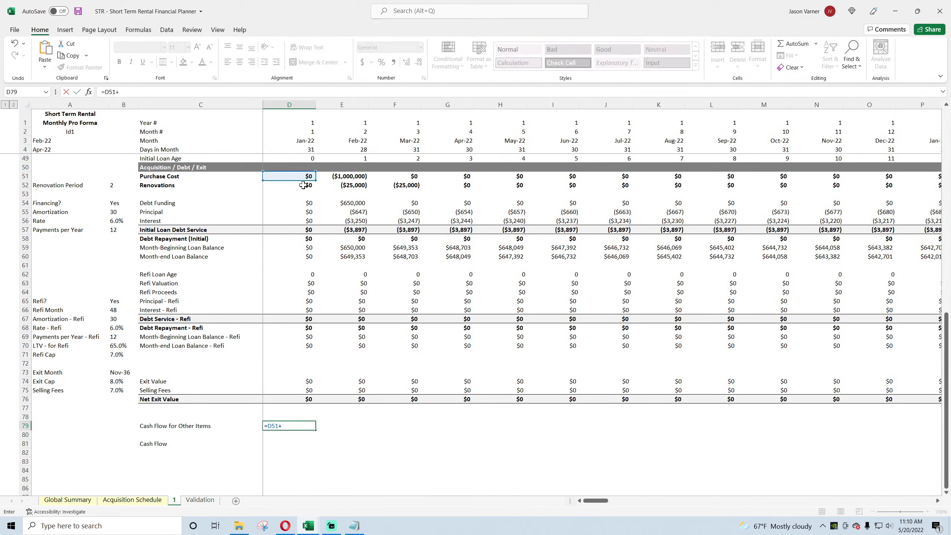
{"action": "left_click", "coordinate": [303, 185]}
{"action": "type", "text": "+"}
{"action": "left_click", "coordinate": [305, 230]}
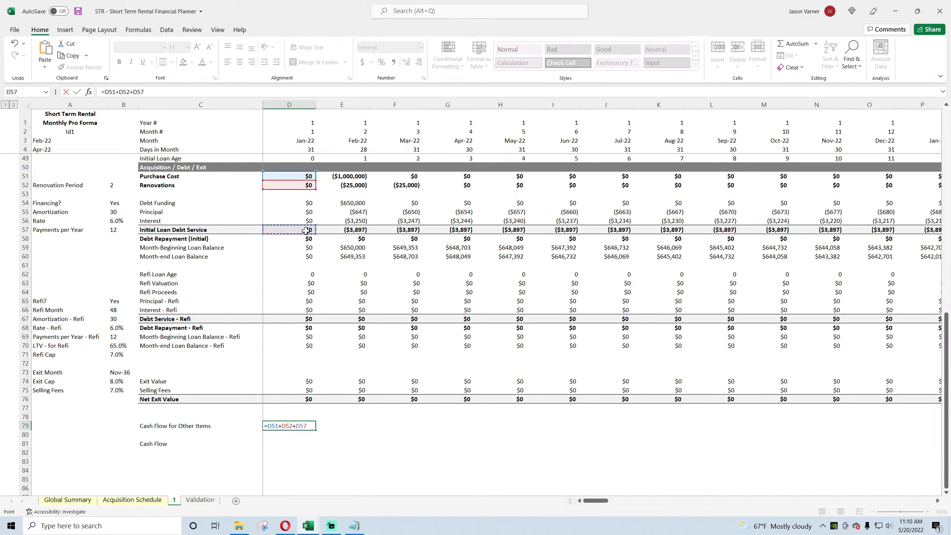
{"action": "type", "text": "+"}
{"action": "left_click", "coordinate": [304, 202]}
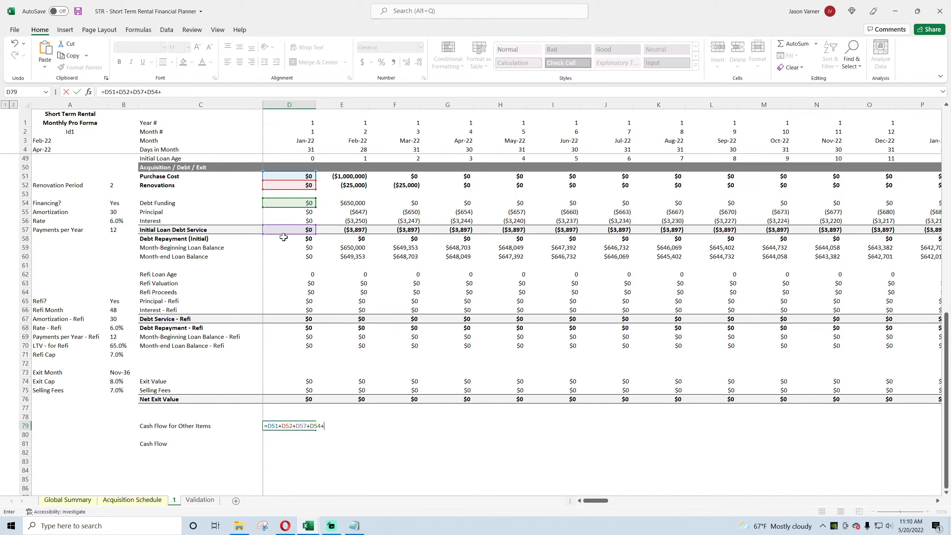
{"action": "left_click", "coordinate": [298, 241]}
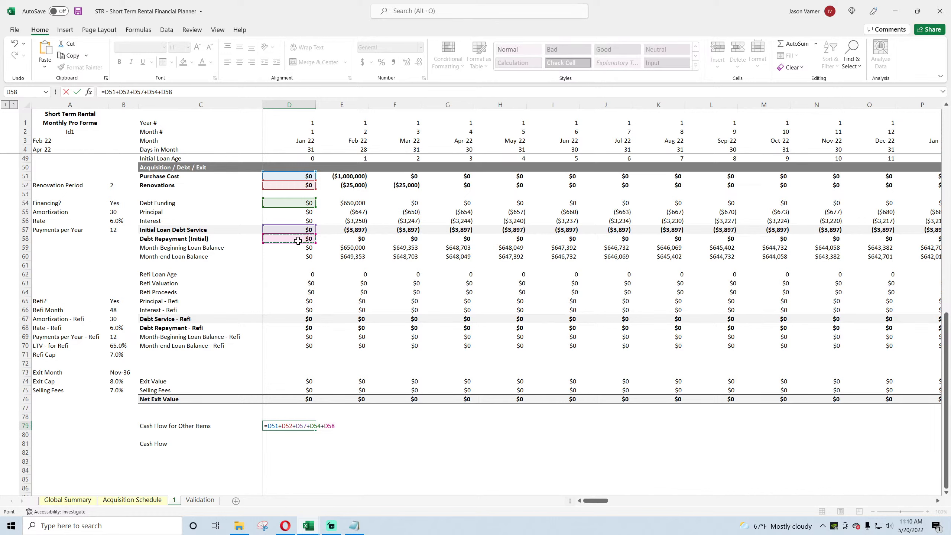
Complete the D79 formula by adding refi debt service, refi debt repayment, refi proceeds and net exit value as +D67+D68+D64+D76.
{"action": "type", "text": "+"}
{"action": "left_click", "coordinate": [299, 318]}
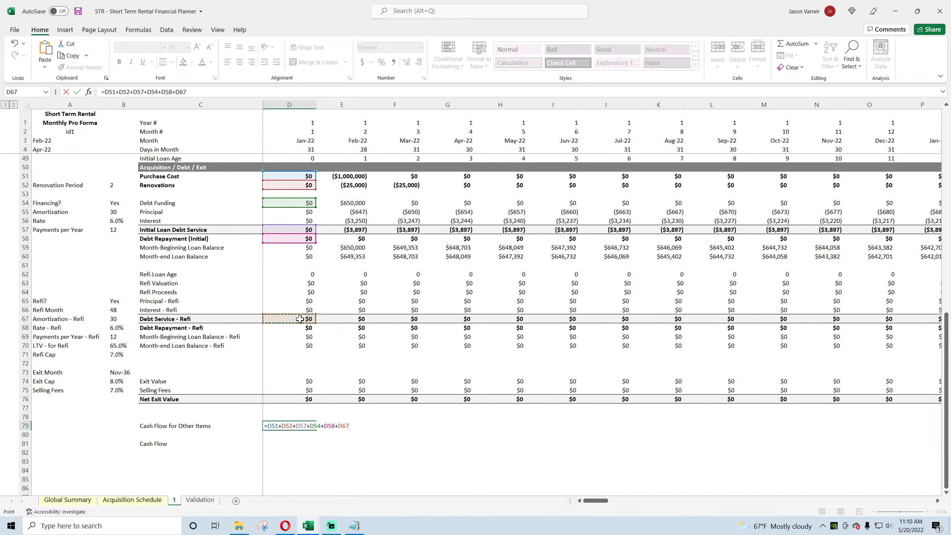
{"action": "type", "text": "+"}
{"action": "left_click", "coordinate": [298, 327]}
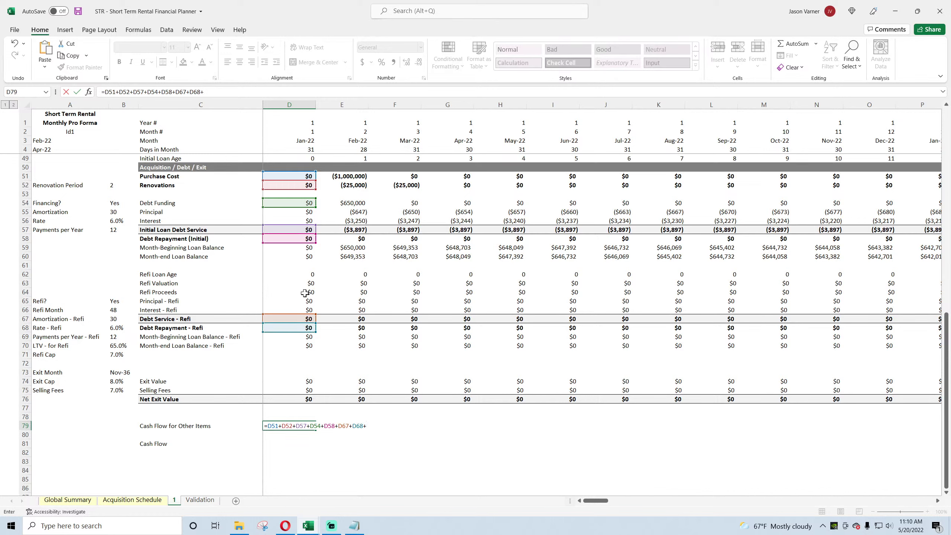
{"action": "left_click", "coordinate": [292, 292]}
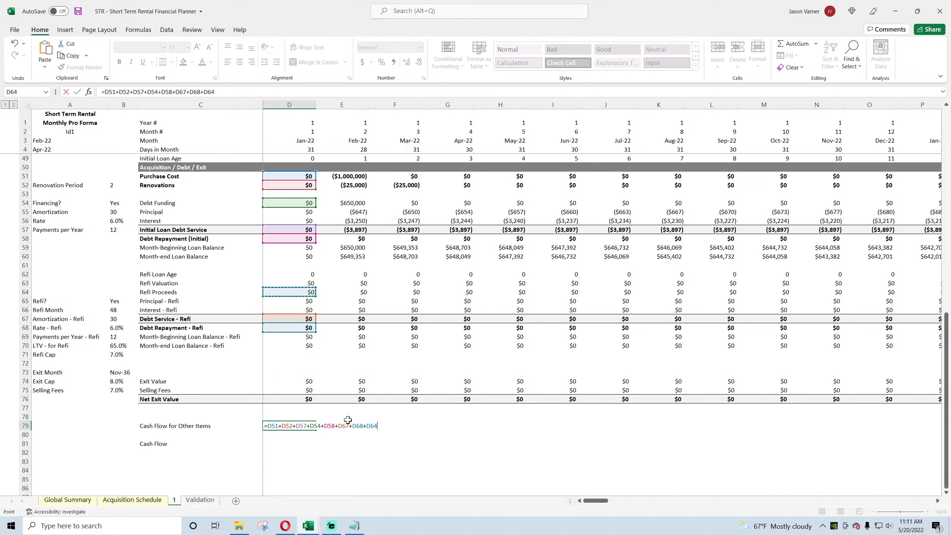
{"action": "type", "text": "+"}
{"action": "left_click", "coordinate": [296, 400]}
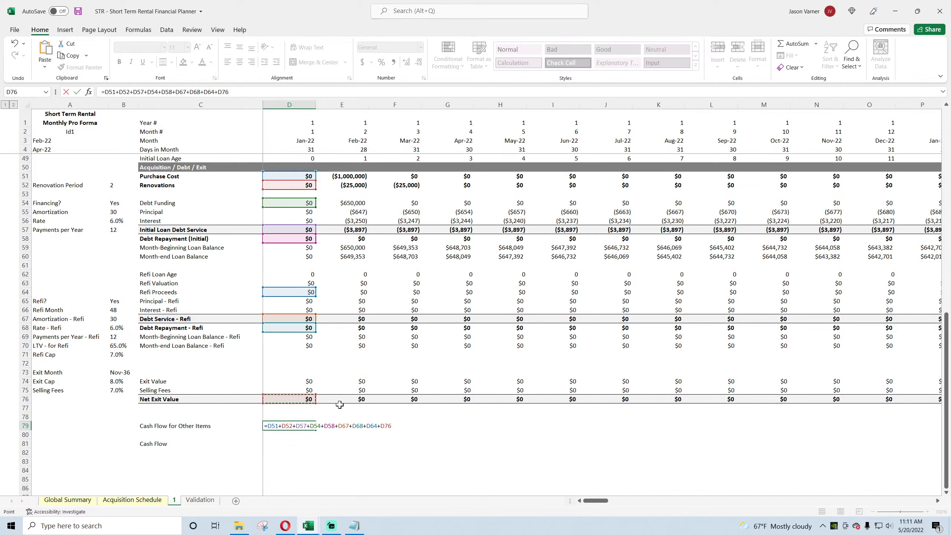
{"action": "key", "text": "Return"}
Fill the D79 formula across to J79 and save the workbook.
{"action": "left_click", "coordinate": [305, 425]}
{"action": "left_click_drag", "start_coordinate": [316, 430], "coordinate": [614, 441]}
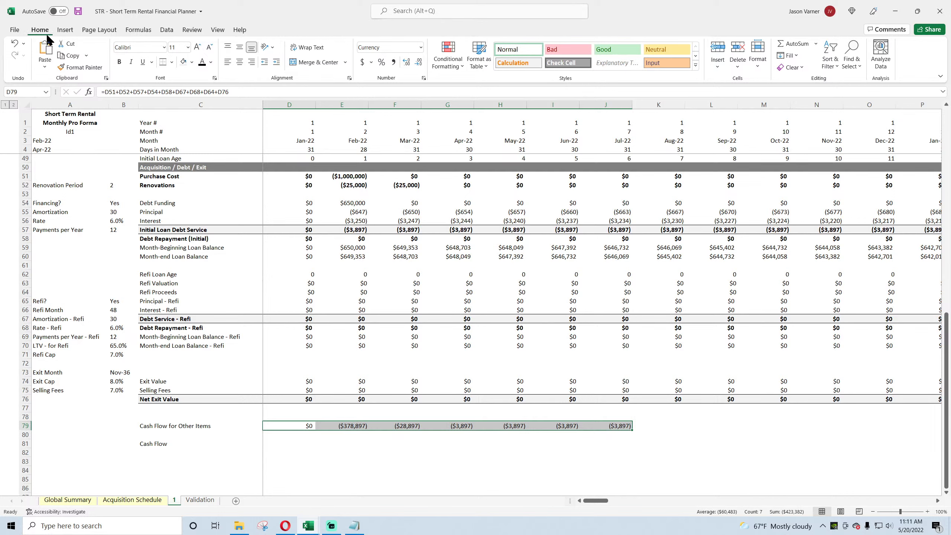
{"action": "left_click", "coordinate": [78, 11]}
Check which rows the D79 formula references and make the Refi Proceeds row 64 bold.
{"action": "double_click", "coordinate": [299, 426]}
{"action": "key", "text": "Return"}
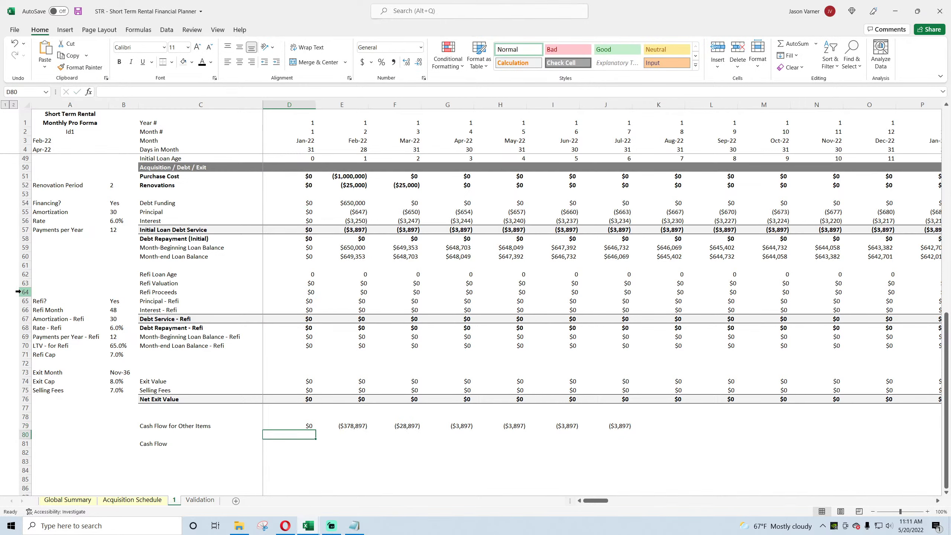
{"action": "left_click", "coordinate": [19, 292]}
{"action": "left_click", "coordinate": [119, 61]}
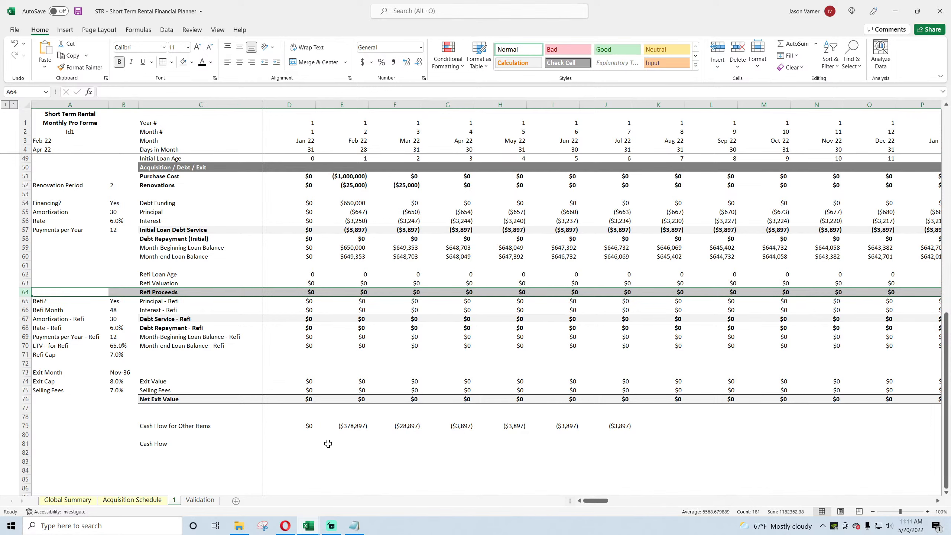
Recheck the D79 references and make the Debt Funding row 54 bold, leaving A54:B54 in regular weight.
{"action": "double_click", "coordinate": [303, 426]}
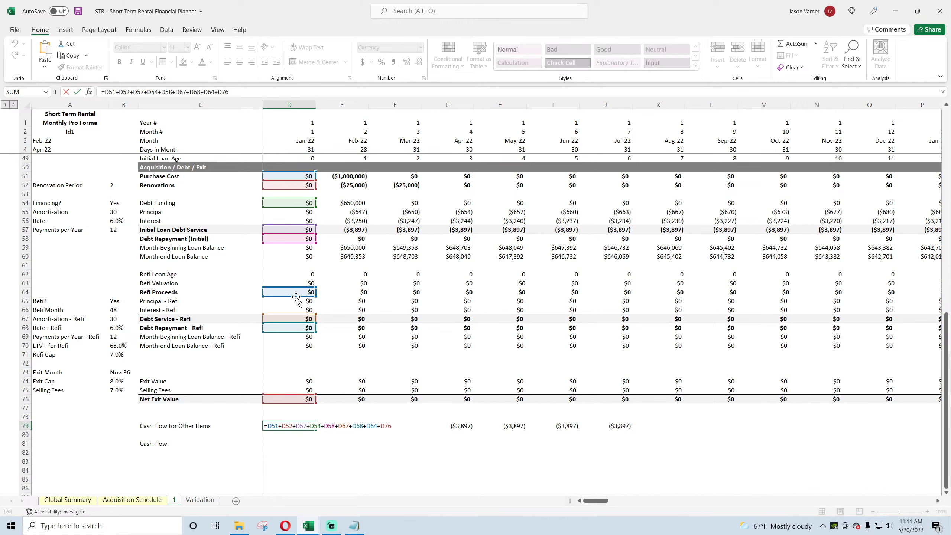
{"action": "key", "text": "Return"}
{"action": "left_click", "coordinate": [25, 203]}
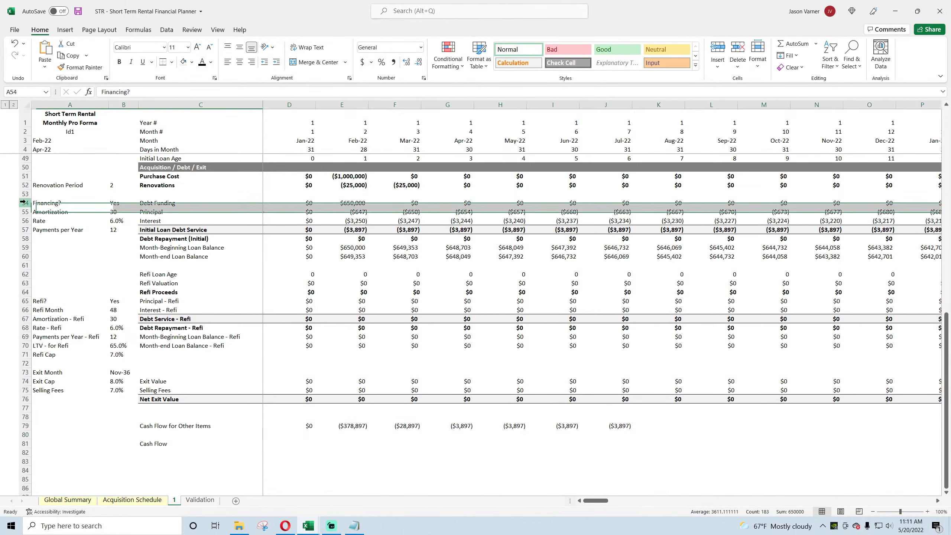
{"action": "left_click", "coordinate": [118, 62]}
{"action": "left_click_drag", "start_coordinate": [70, 203], "coordinate": [115, 204]}
{"action": "left_click", "coordinate": [119, 62]}
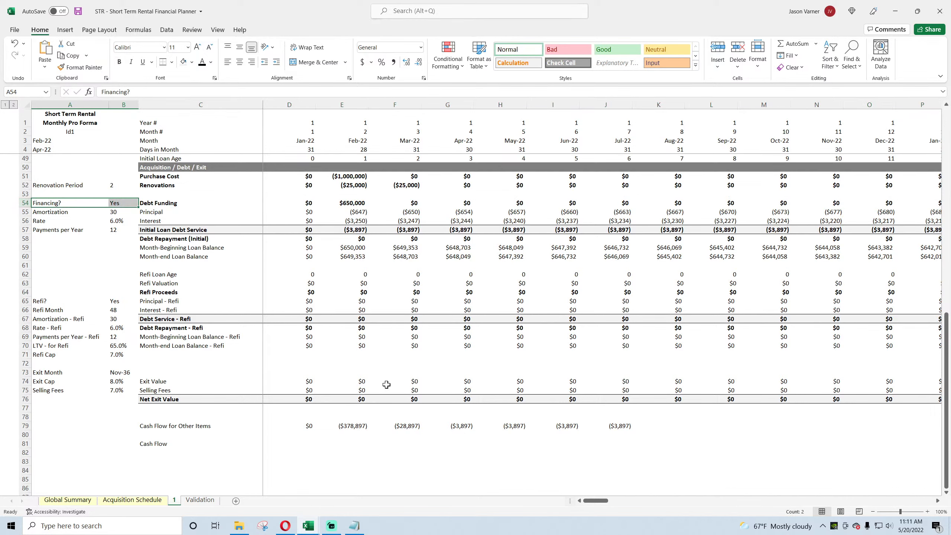
Fill the row 79 cash flow formula from E79 across to GA79 and inspect the Nov-36 formula in FZ79.
{"action": "left_click", "coordinate": [351, 424]}
{"action": "left_click_drag", "start_coordinate": [367, 430], "coordinate": [836, 481]}
{"action": "left_click", "coordinate": [779, 454]}
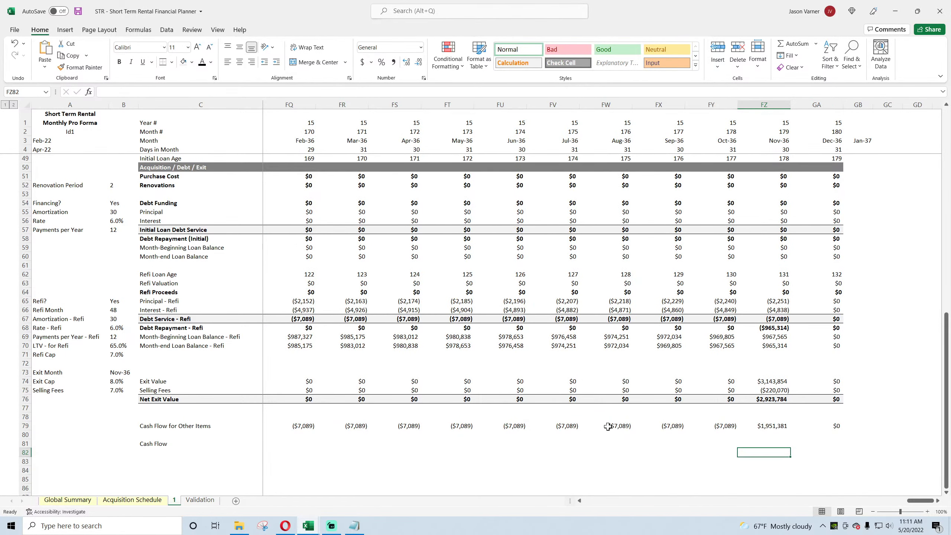
{"action": "left_click", "coordinate": [575, 425]}
{"action": "left_click", "coordinate": [770, 427]}
{"action": "double_click", "coordinate": [771, 427]}
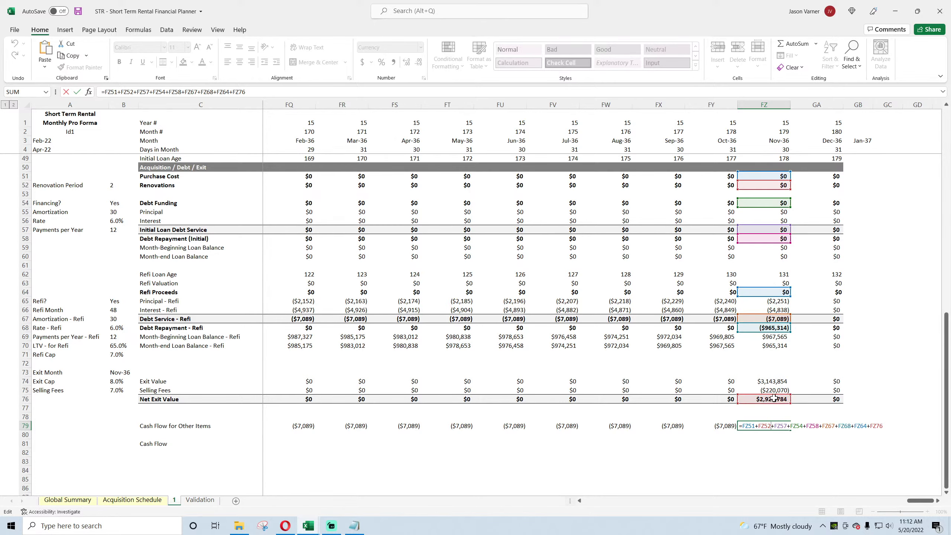
Check which cells the Jan-26 cash flow formula in AZ79 references and save the workbook.
{"action": "key", "text": "Return"}
{"action": "left_click_drag", "start_coordinate": [915, 500], "coordinate": [676, 503]}
{"action": "left_click", "coordinate": [503, 424]}
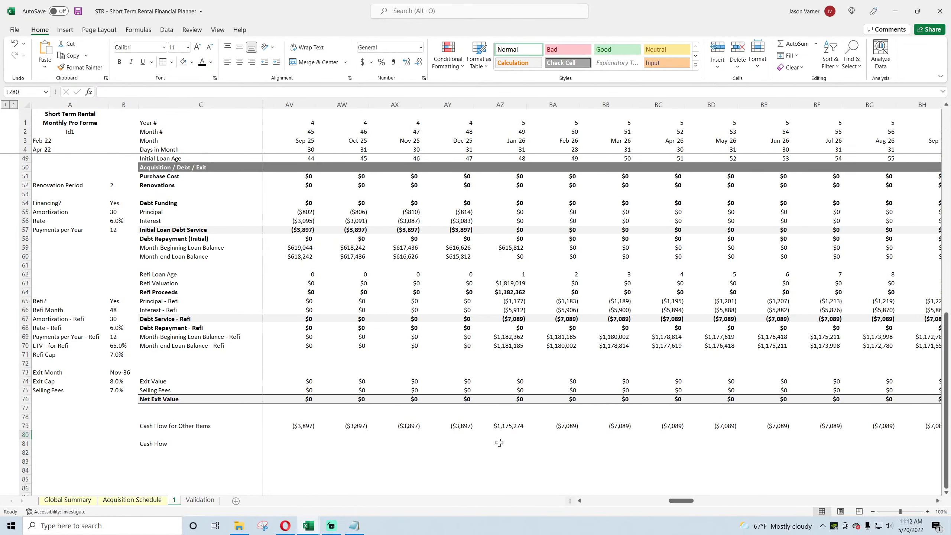
{"action": "double_click", "coordinate": [503, 424]}
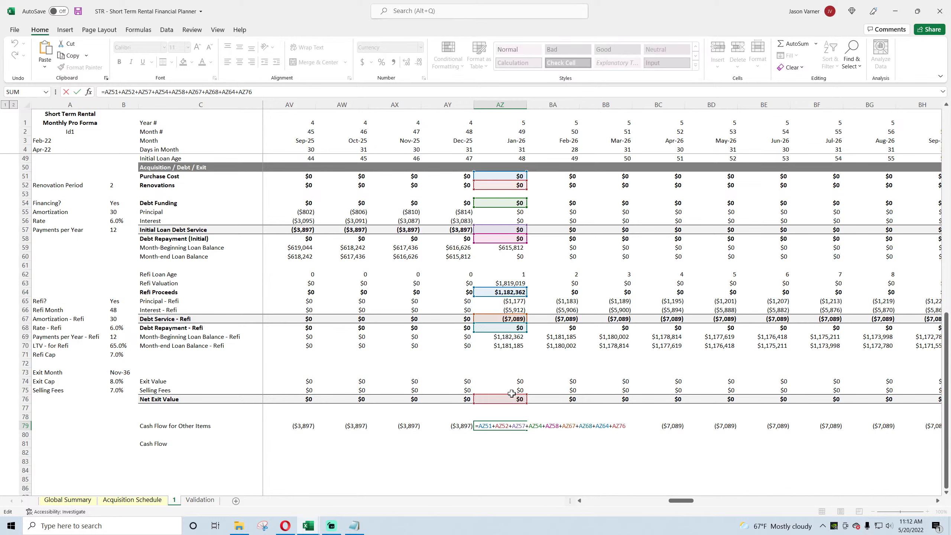
{"action": "key", "text": "Return"}
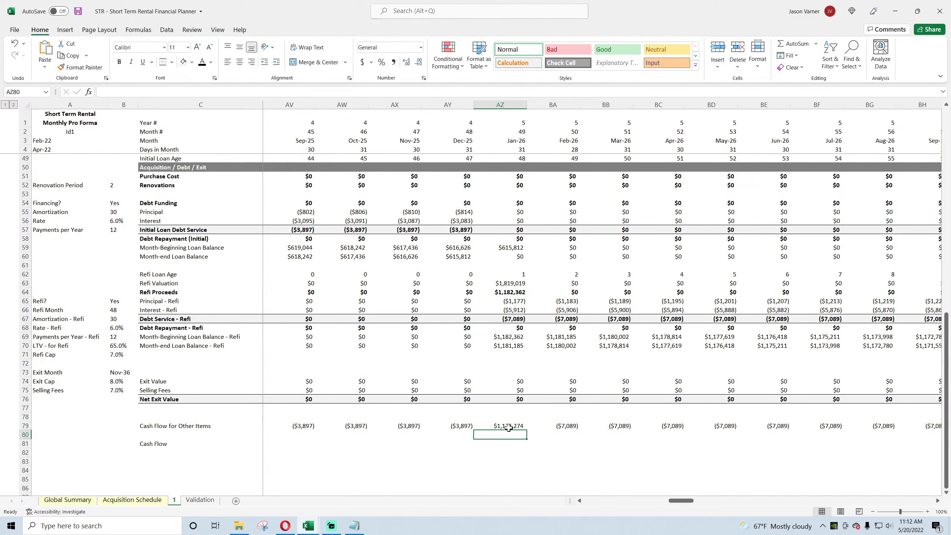
{"action": "left_click", "coordinate": [78, 10]}
Format C81:E81 of the Cash Flow row with a top and thick bottom border, grey fill and bold text.
{"action": "left_click_drag", "start_coordinate": [683, 505], "coordinate": [598, 504]}
{"action": "left_click_drag", "start_coordinate": [164, 443], "coordinate": [354, 446]}
{"action": "left_click", "coordinate": [172, 62]}
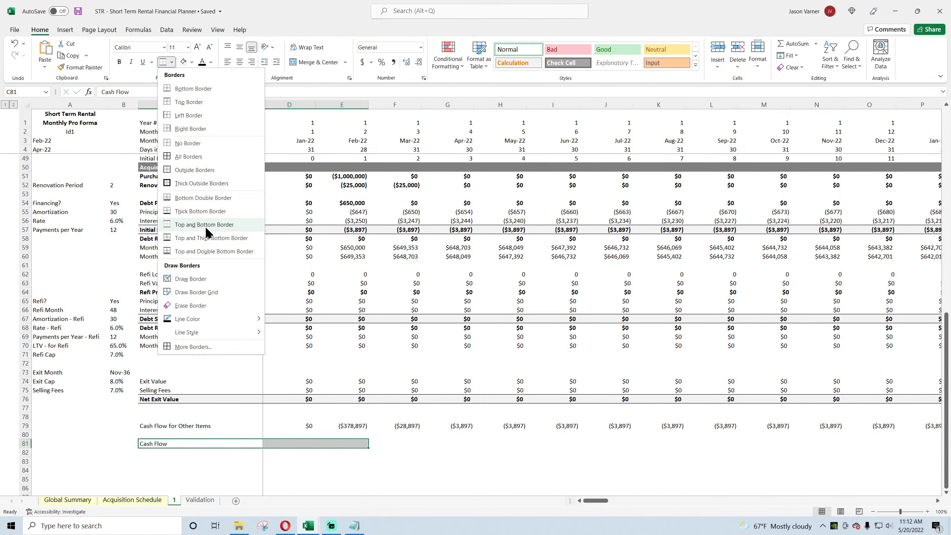
{"action": "left_click", "coordinate": [205, 242]}
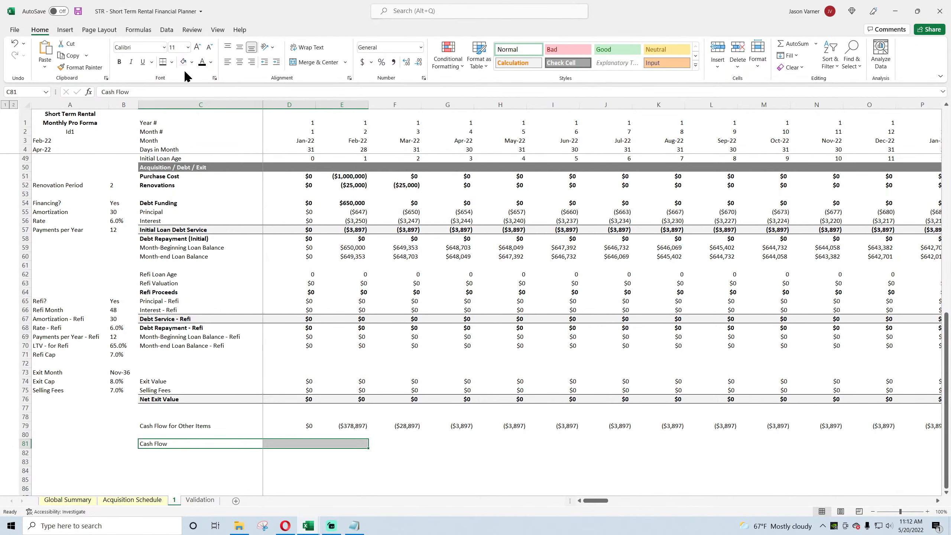
{"action": "left_click", "coordinate": [192, 62]}
{"action": "left_click", "coordinate": [184, 107]}
{"action": "left_click", "coordinate": [119, 61]}
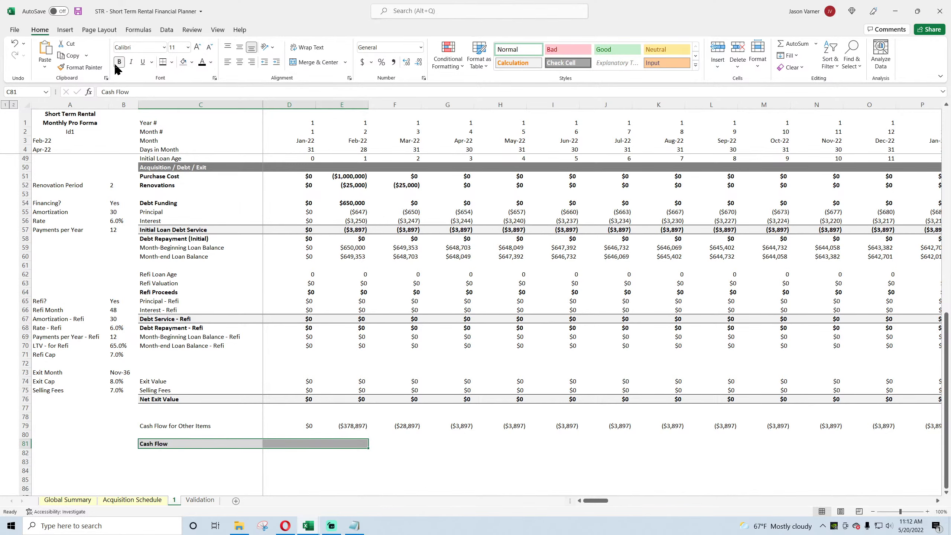
Enter the Jan-22 cash flow formula in D81 as Net Operating Income D46 plus D79.
{"action": "left_click", "coordinate": [300, 442]}
{"action": "type", "text": "="}
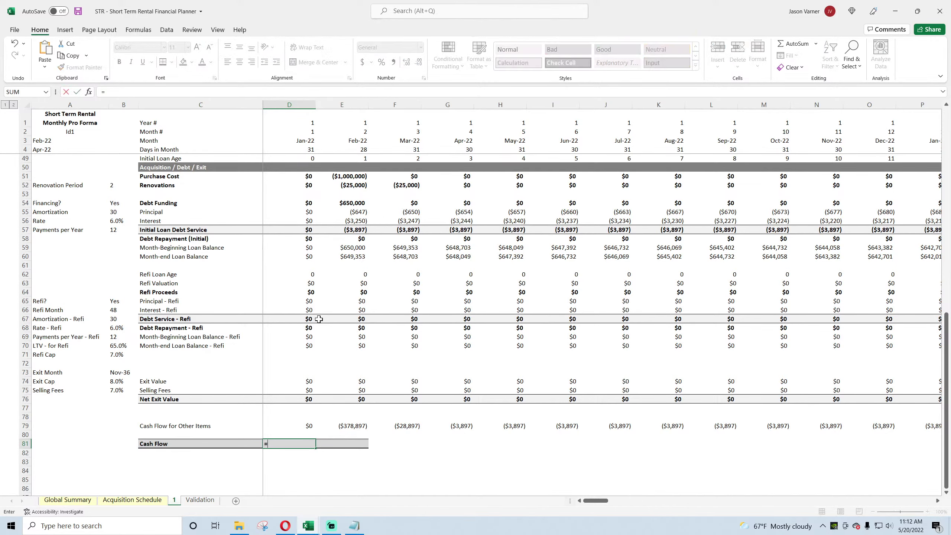
{"action": "scroll", "coordinate": [320, 343], "scroll_direction": "up", "scroll_amount": 4}
{"action": "left_click", "coordinate": [309, 229]}
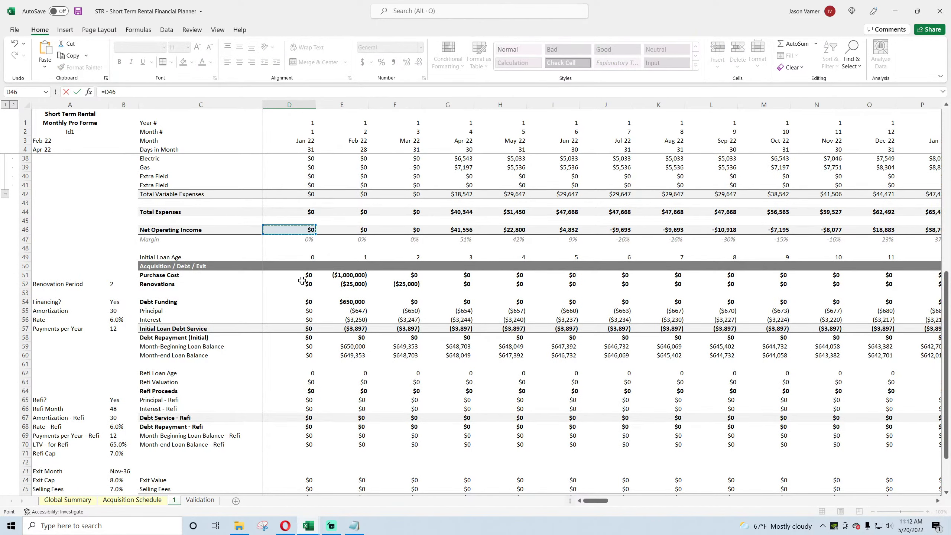
{"action": "type", "text": "+"}
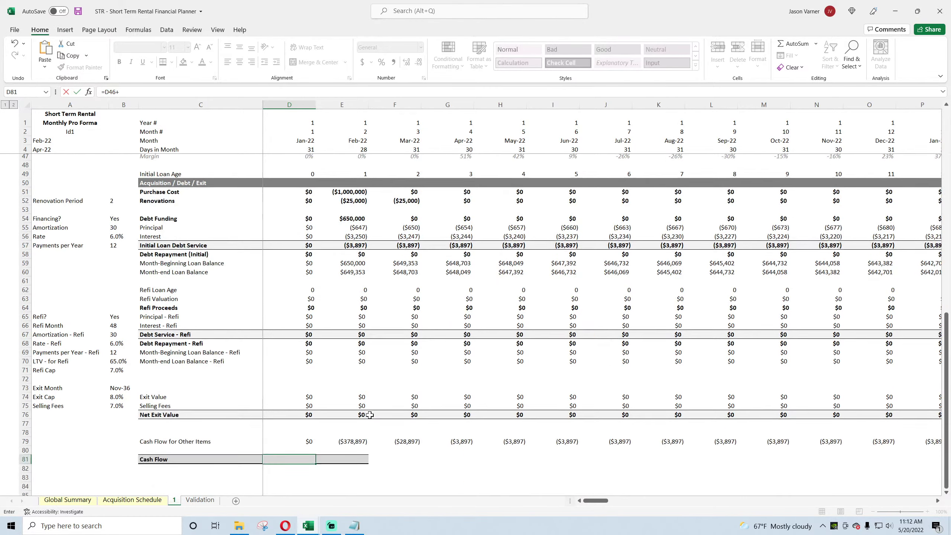
{"action": "scroll", "coordinate": [326, 361], "scroll_direction": "down", "scroll_amount": 4}
{"action": "left_click", "coordinate": [300, 327]}
{"action": "key", "text": "Return"}
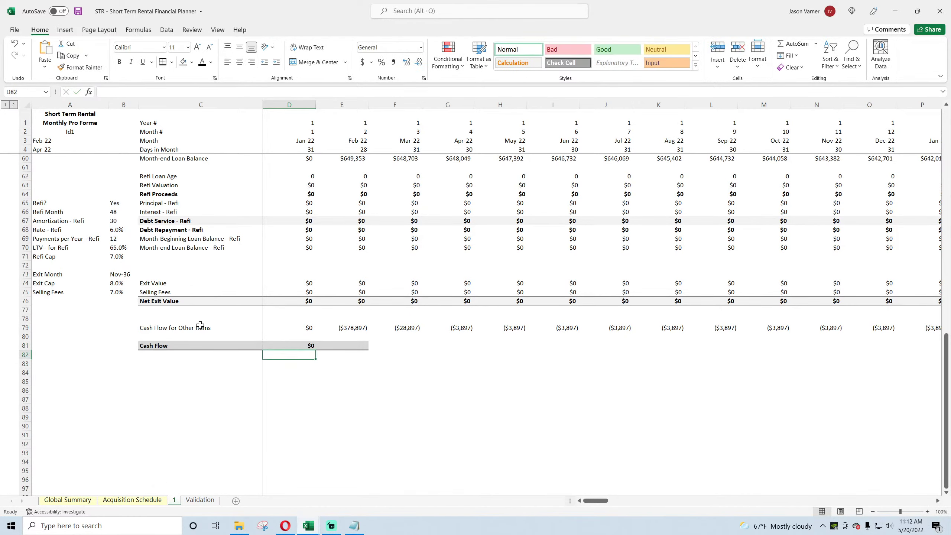
Add a bottom border to the Cash Flow for Other Items row across C79:F79.
{"action": "left_click_drag", "start_coordinate": [201, 327], "coordinate": [410, 329]}
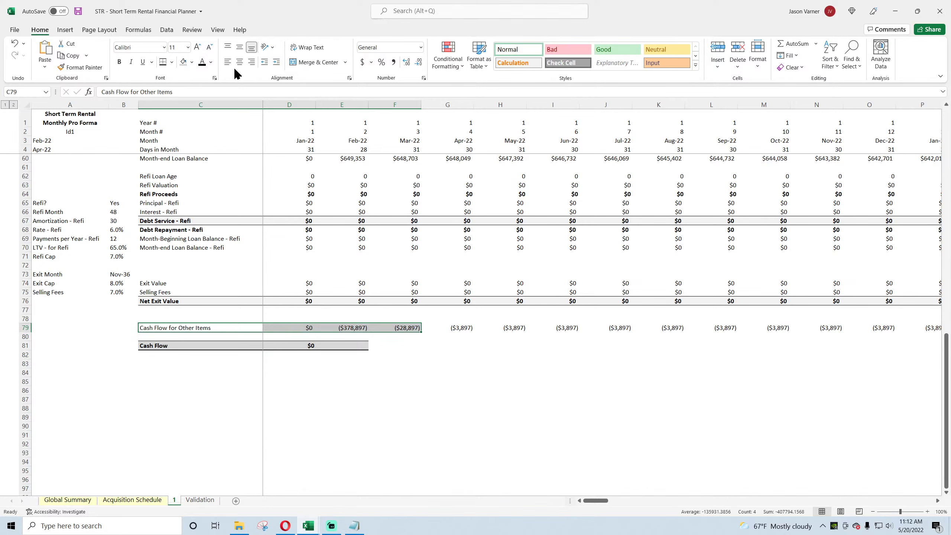
{"action": "left_click", "coordinate": [173, 62]}
{"action": "left_click", "coordinate": [184, 87]}
{"action": "left_click", "coordinate": [497, 371]}
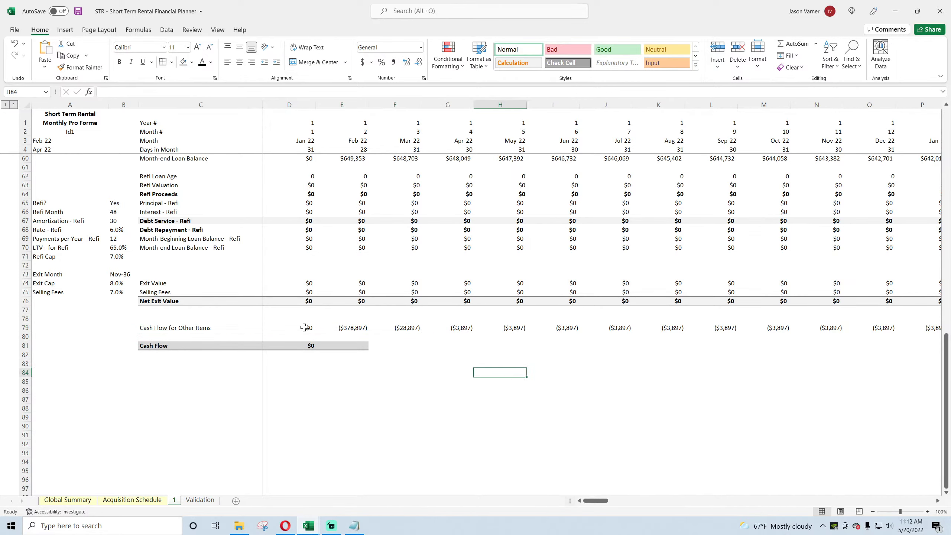
Fill D79:D81 across to column GA and format the range as $ currency with no decimals and negatives in black parentheses.
{"action": "left_click_drag", "start_coordinate": [304, 327], "coordinate": [881, 355]}
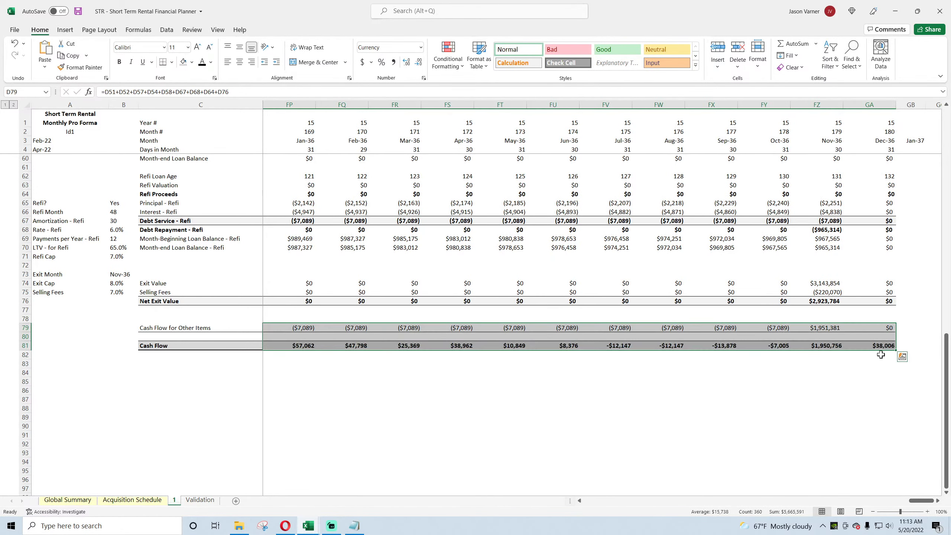
{"action": "left_click", "coordinate": [424, 78]}
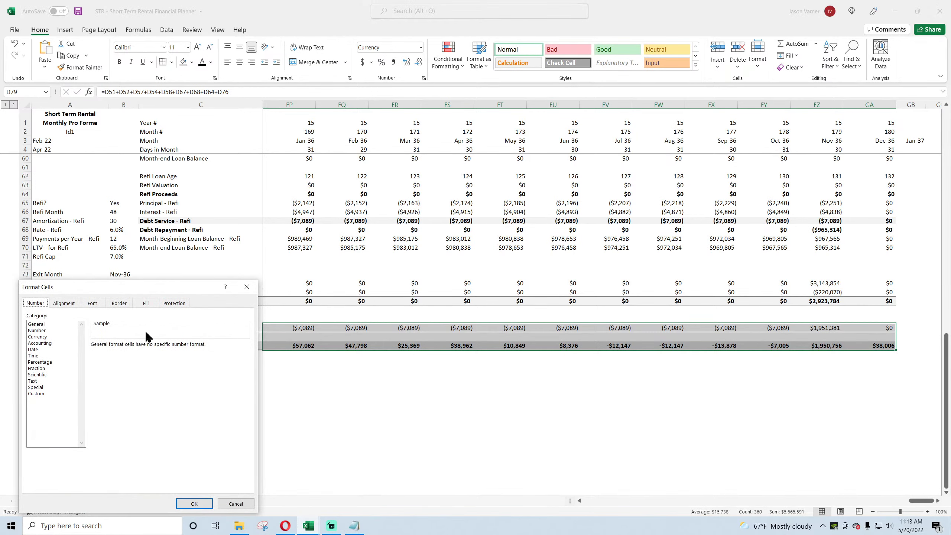
{"action": "left_click", "coordinate": [49, 337]}
{"action": "left_click", "coordinate": [155, 357]}
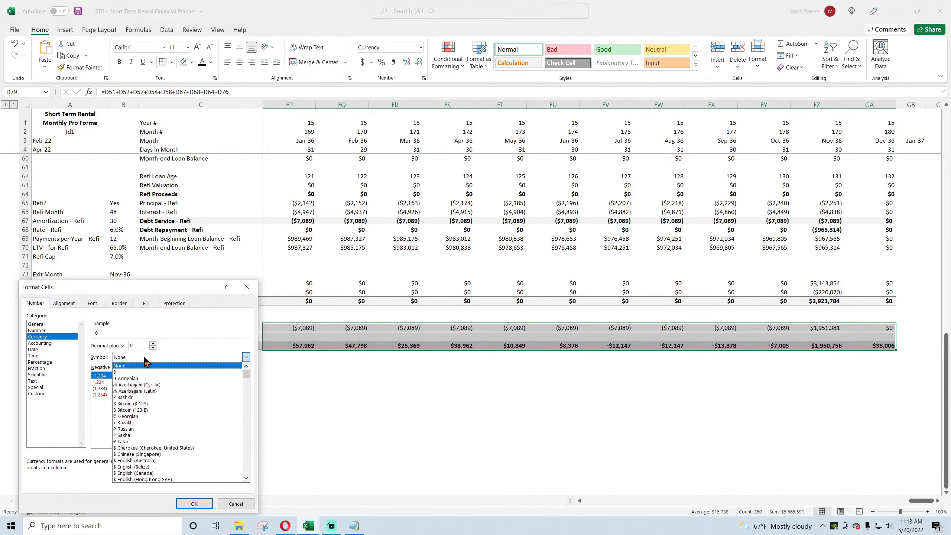
{"action": "left_click", "coordinate": [137, 374]}
{"action": "left_click", "coordinate": [112, 389]}
{"action": "left_click", "coordinate": [194, 503]}
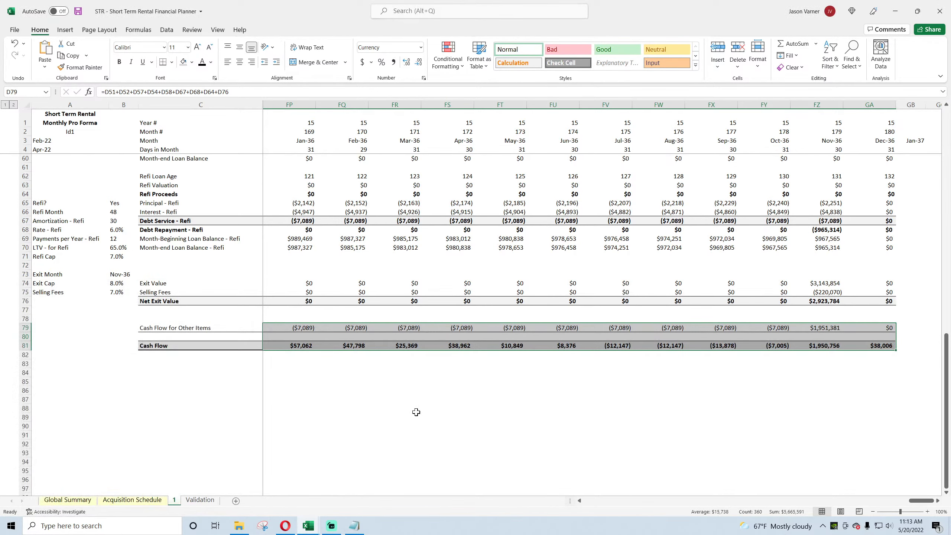
{"action": "left_click", "coordinate": [412, 408]}
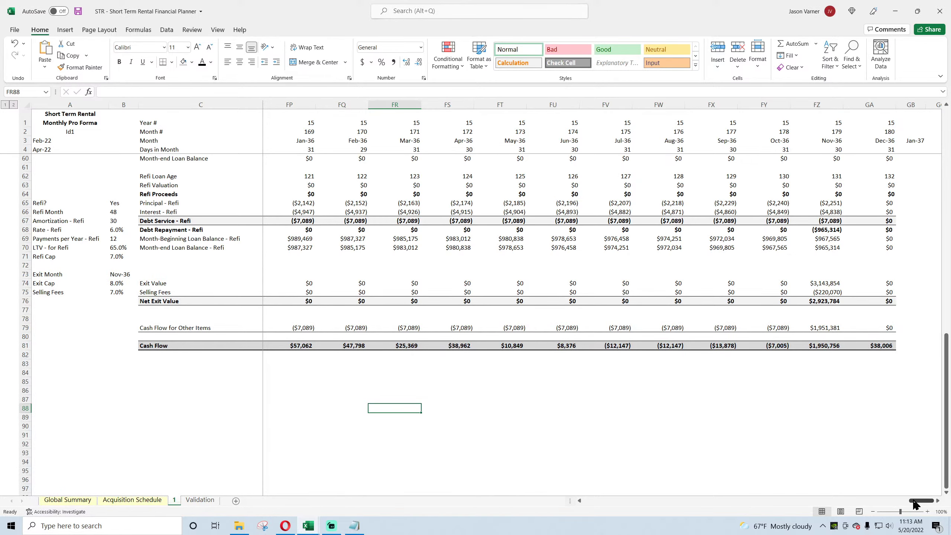
Trace the Dec-36 income and expenses after the exit month through the formulas in GA22, GA14 and GA8.
{"action": "scroll", "coordinate": [892, 344], "scroll_direction": "up", "scroll_amount": 7}
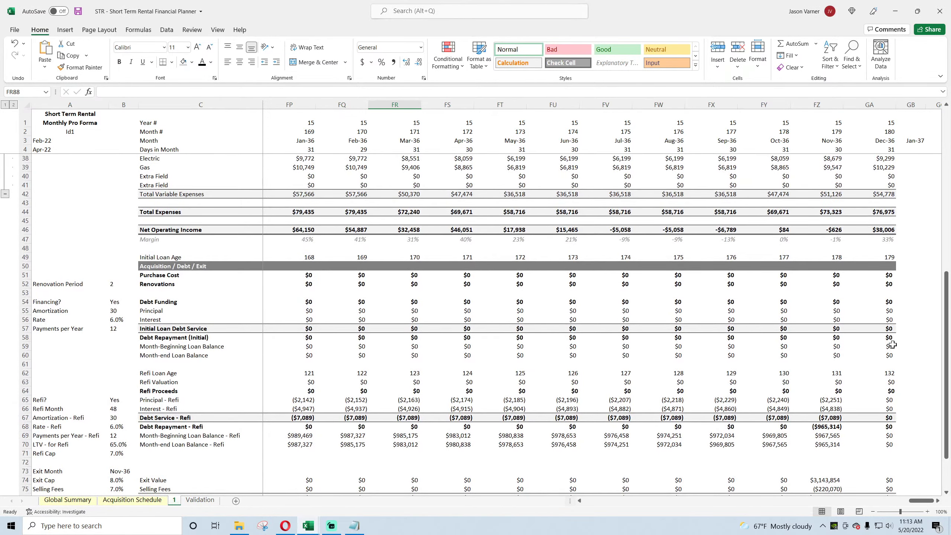
{"action": "scroll", "coordinate": [893, 344], "scroll_direction": "up", "scroll_amount": 4}
{"action": "scroll", "coordinate": [843, 338], "scroll_direction": "up", "scroll_amount": 7}
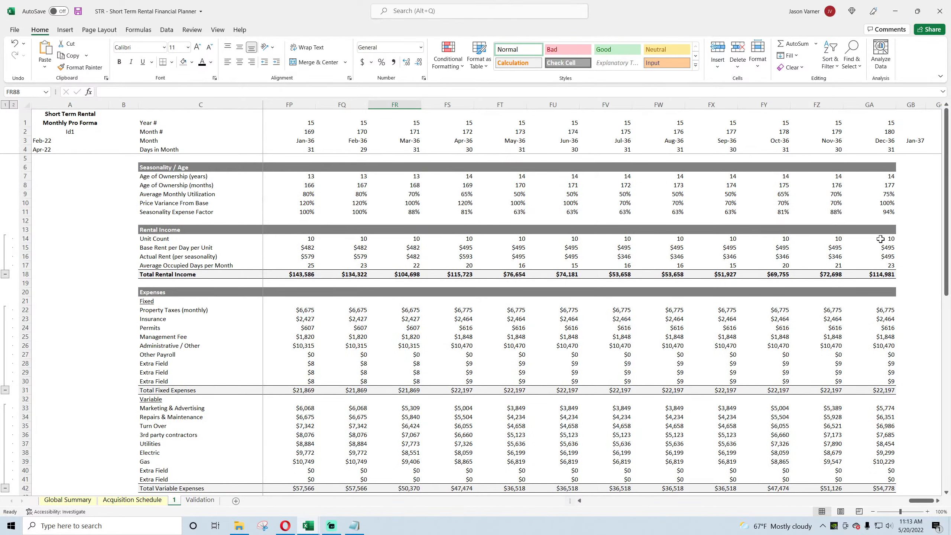
{"action": "left_click", "coordinate": [880, 309]}
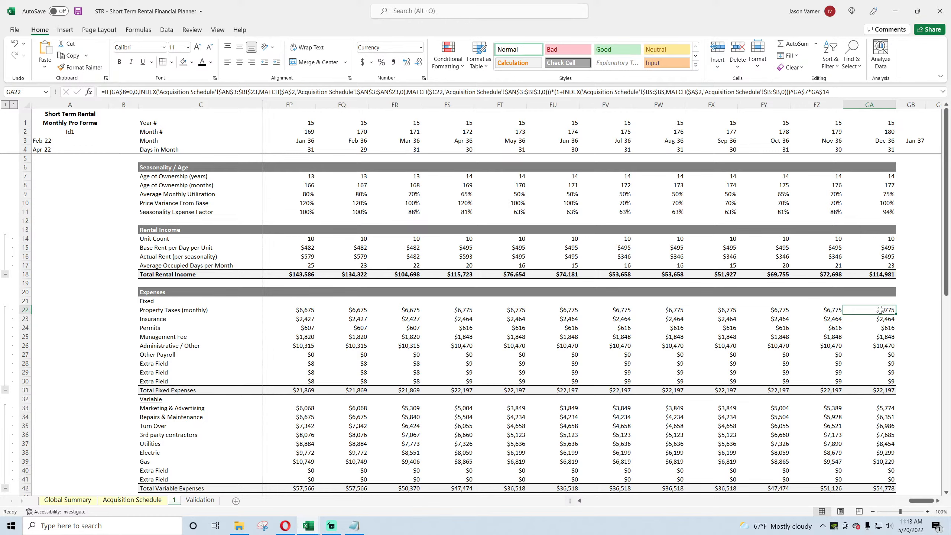
{"action": "double_click", "coordinate": [880, 309]}
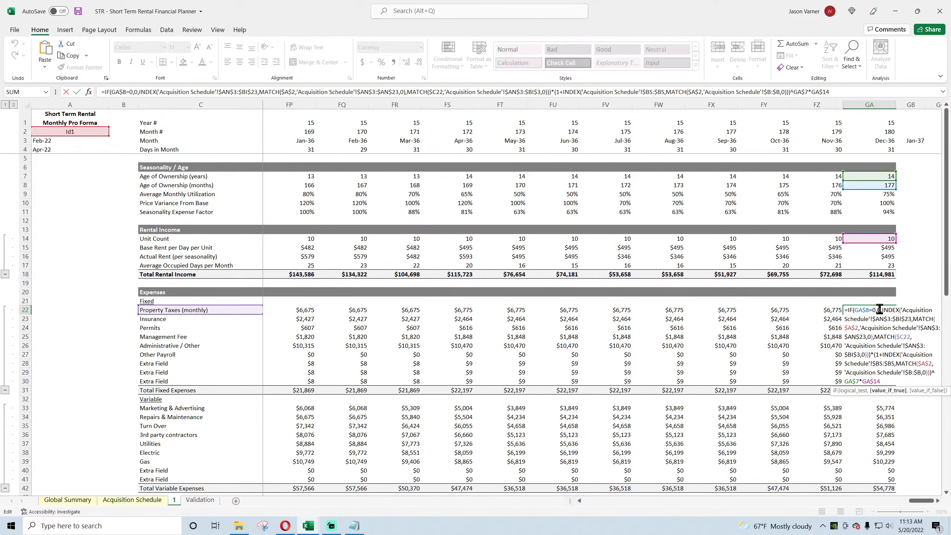
{"action": "key", "text": "Escape"}
{"action": "left_click", "coordinate": [877, 238]}
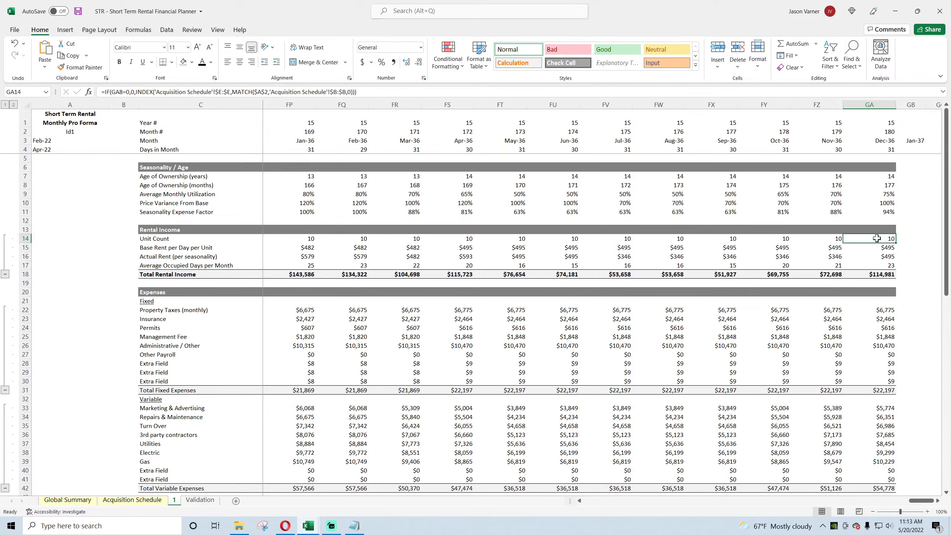
{"action": "double_click", "coordinate": [877, 238]}
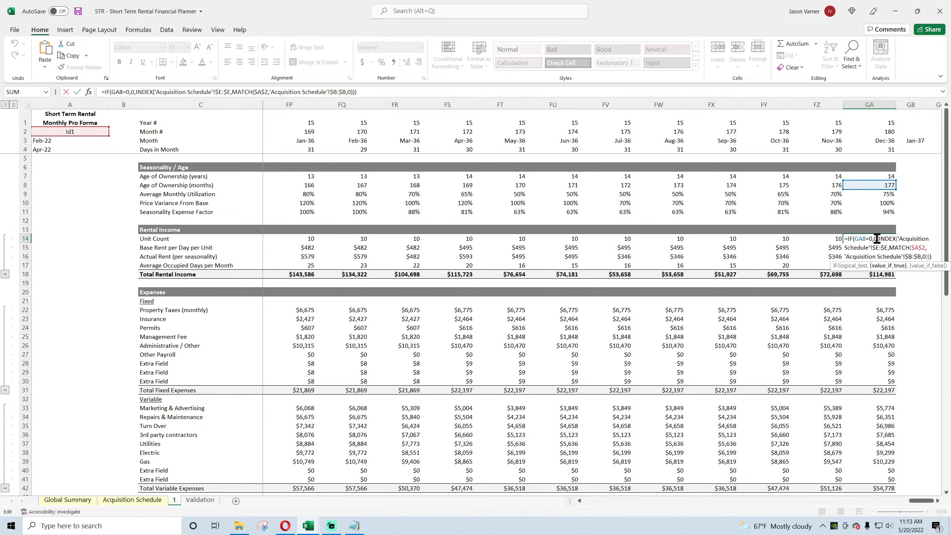
{"action": "key", "text": "Return"}
{"action": "left_click", "coordinate": [882, 183]}
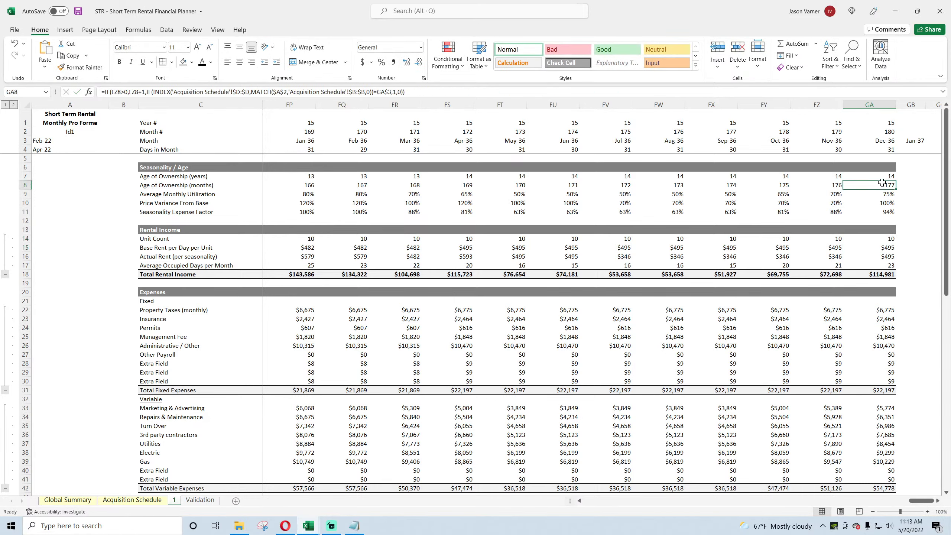
Wrap the months-of-ownership formula in D8 in IF(D3>$B73,0,…) so it returns 0 after the exit month, and fill it across to K8.
{"action": "left_click_drag", "start_coordinate": [920, 500], "coordinate": [596, 501]}
{"action": "left_click", "coordinate": [288, 185]}
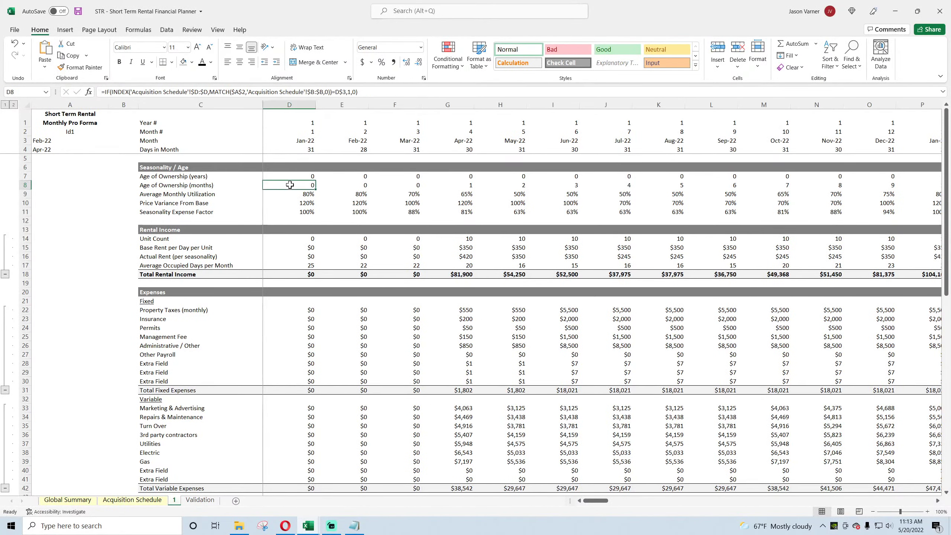
{"action": "left_click", "coordinate": [103, 91]}
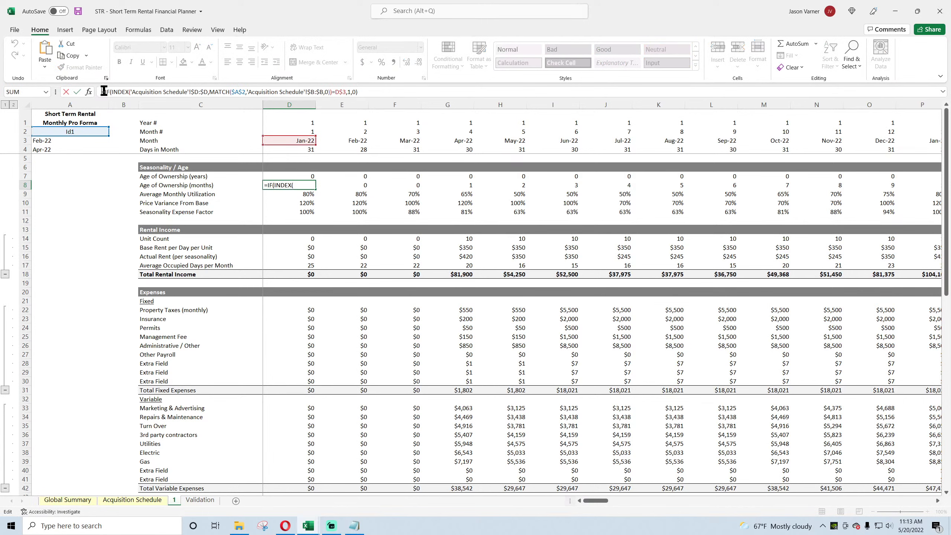
{"action": "type", "text": "if("}
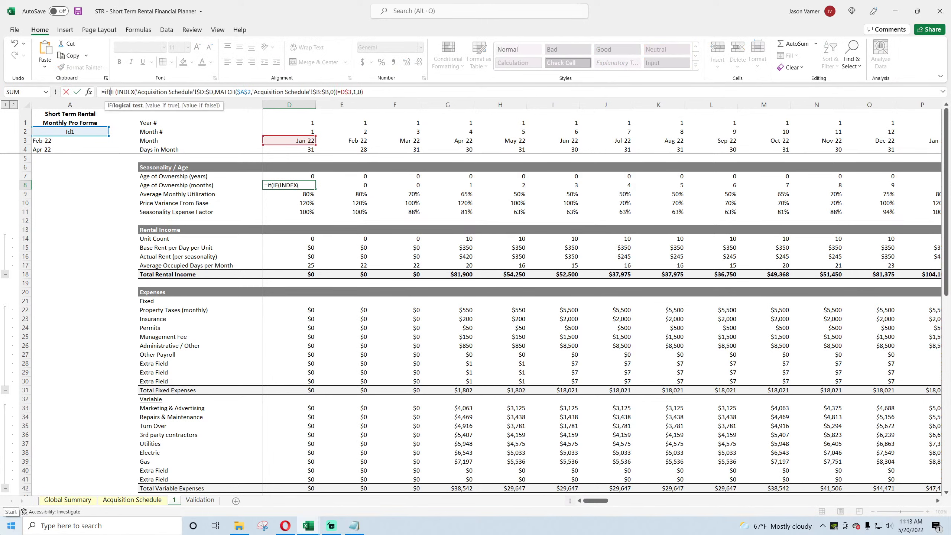
{"action": "left_click", "coordinate": [295, 141]}
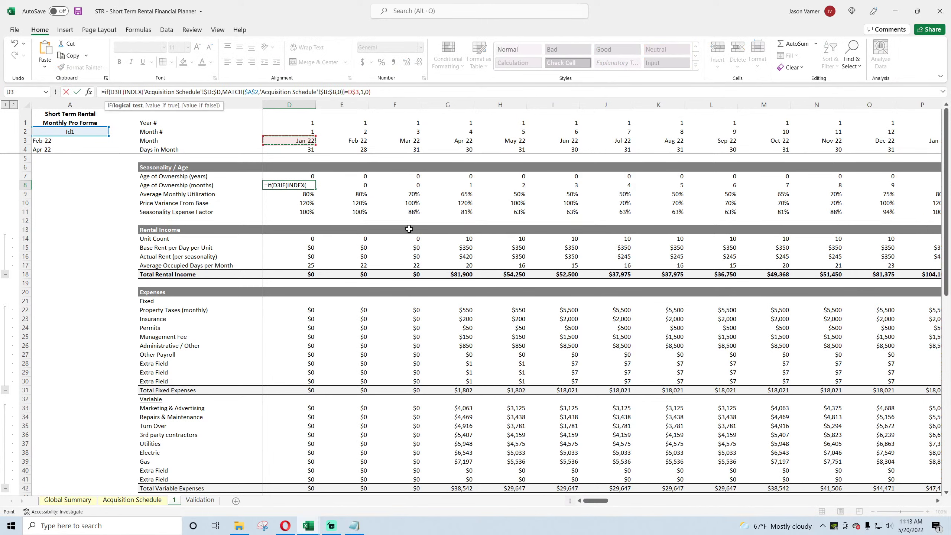
{"action": "type", "text": ">"}
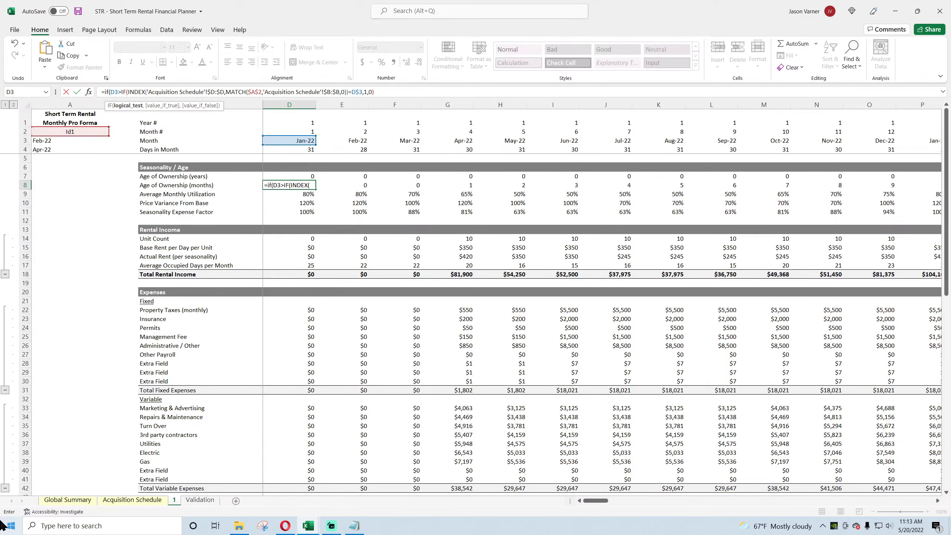
{"action": "scroll", "coordinate": [69, 332], "scroll_direction": "down", "scroll_amount": 3}
{"action": "scroll", "coordinate": [70, 333], "scroll_direction": "down", "scroll_amount": 12}
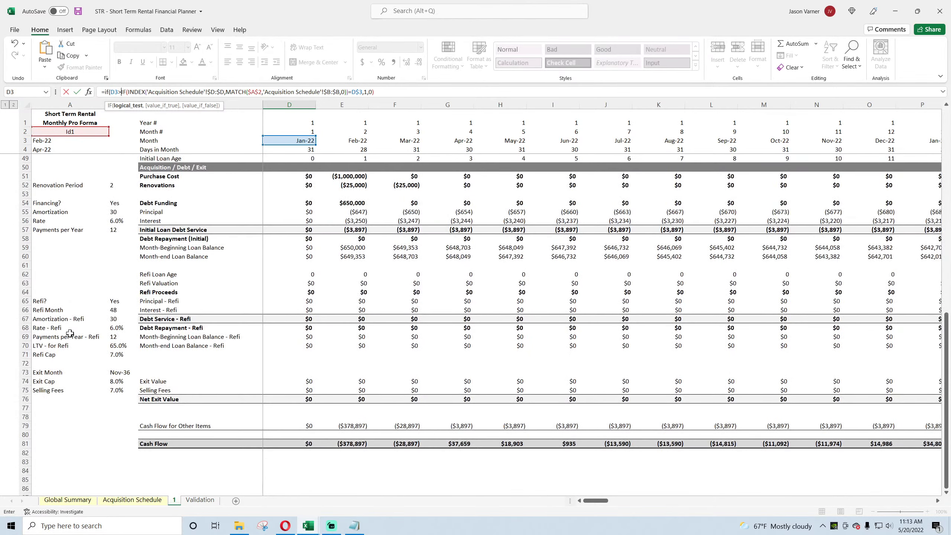
{"action": "left_click", "coordinate": [122, 372]}
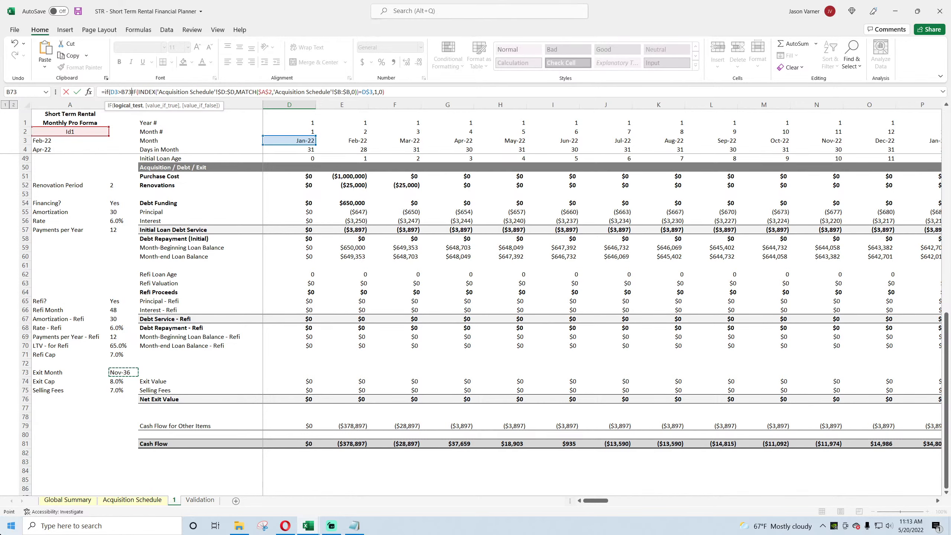
{"action": "type", "text": ",0,"}
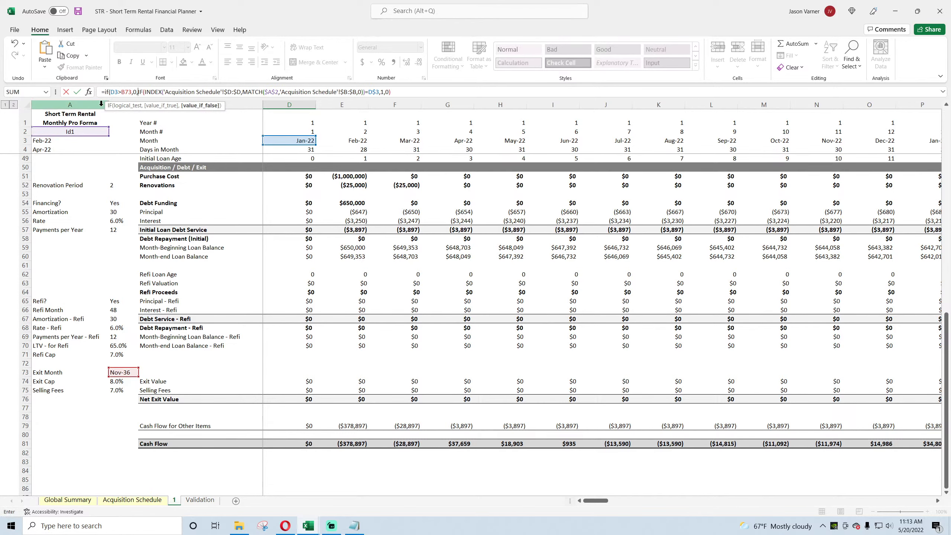
{"action": "left_click", "coordinate": [125, 93]}
{"action": "key", "text": "Return"}
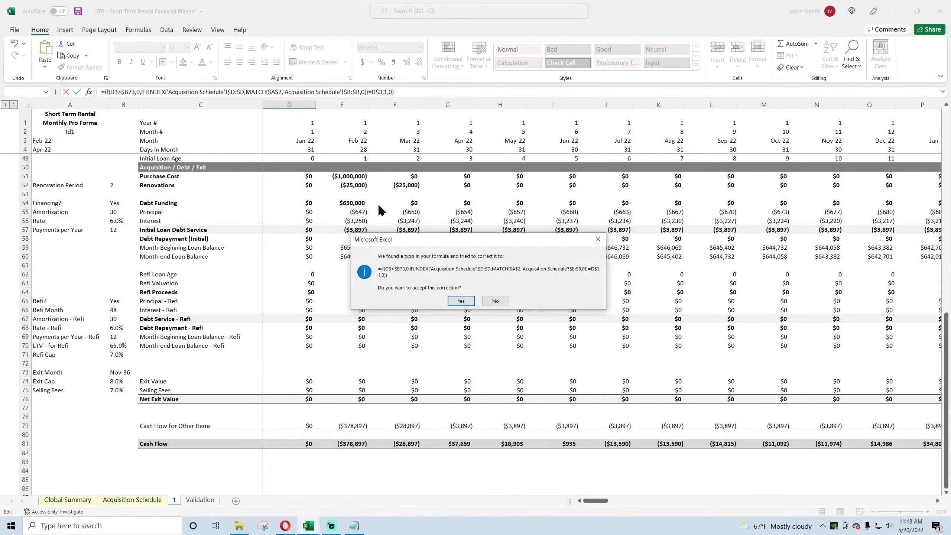
{"action": "key", "text": "Return"}
{"action": "left_click", "coordinate": [308, 186]}
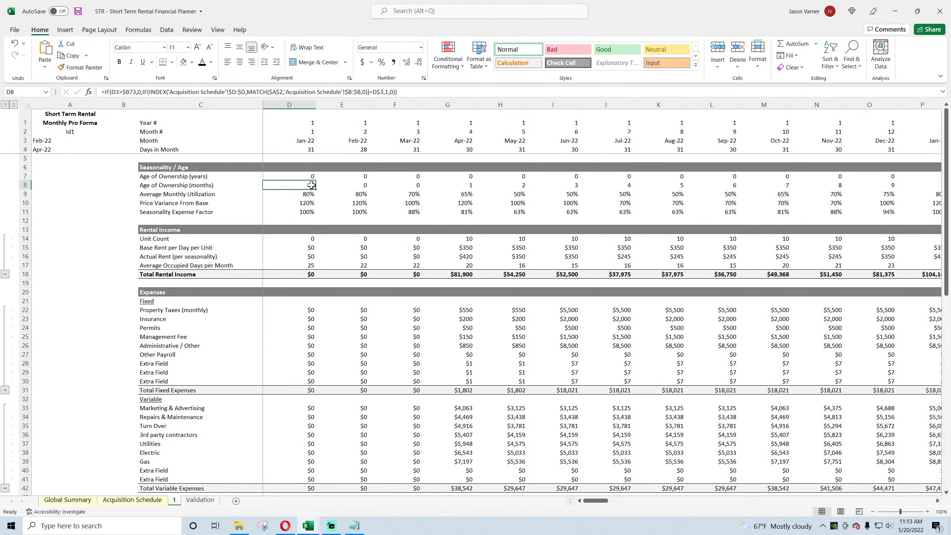
{"action": "left_click_drag", "start_coordinate": [316, 189], "coordinate": [636, 193]}
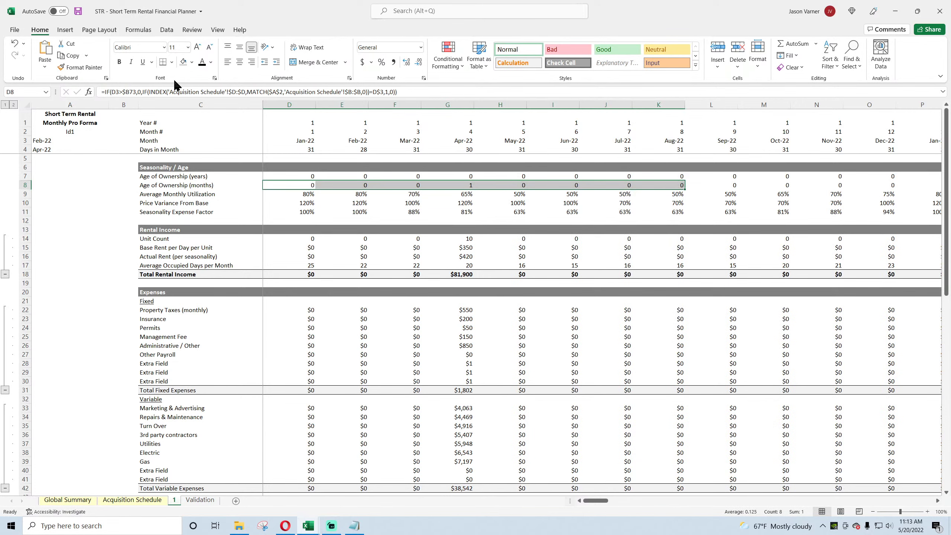
Undo the last fill of row 8 and copy the exit-month test IF(D3>$B73,0, from D8's formula.
{"action": "left_click", "coordinate": [14, 44]}
{"action": "left_click", "coordinate": [350, 186]}
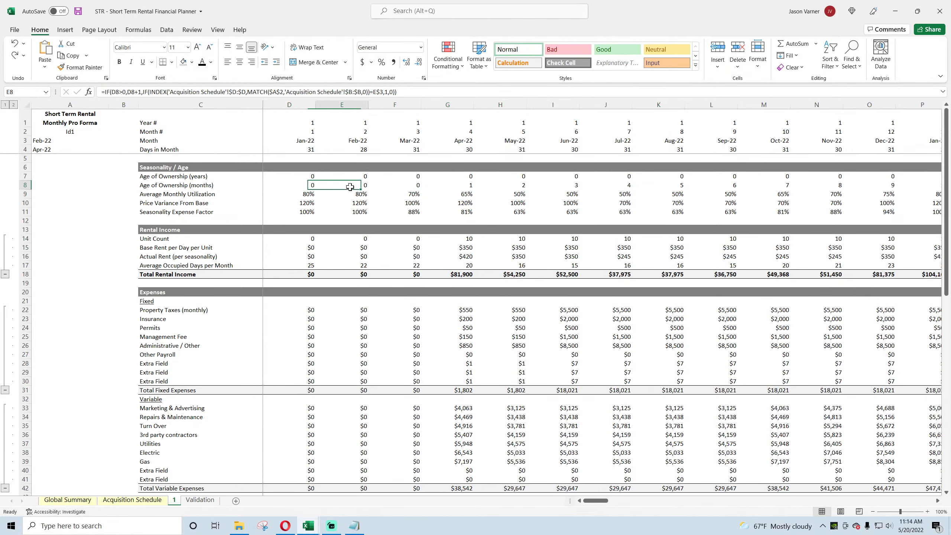
{"action": "left_click", "coordinate": [309, 185]}
{"action": "left_click", "coordinate": [107, 92]}
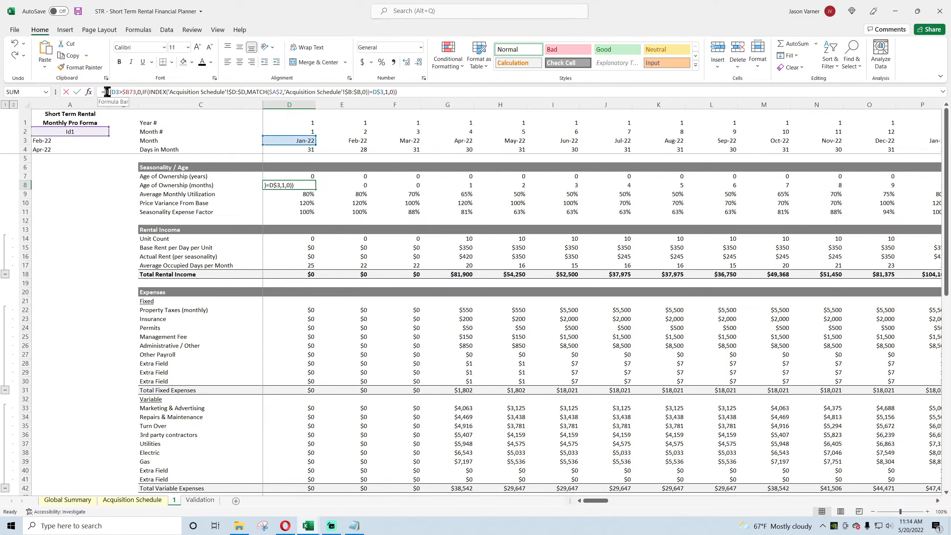
{"action": "left_click_drag", "start_coordinate": [106, 92], "coordinate": [142, 92]}
{"action": "key", "text": "ctrl+c"}
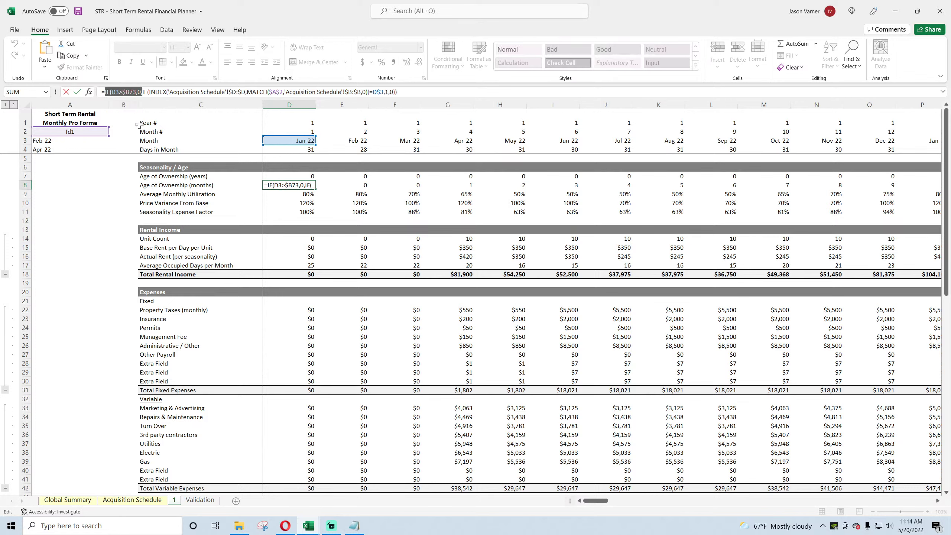
Insert the copied IF(D3>$B73,0, test in front of the months-of-ownership formula in E8.
{"action": "key", "text": "Escape"}
{"action": "left_click", "coordinate": [340, 186]}
{"action": "left_click", "coordinate": [111, 91]}
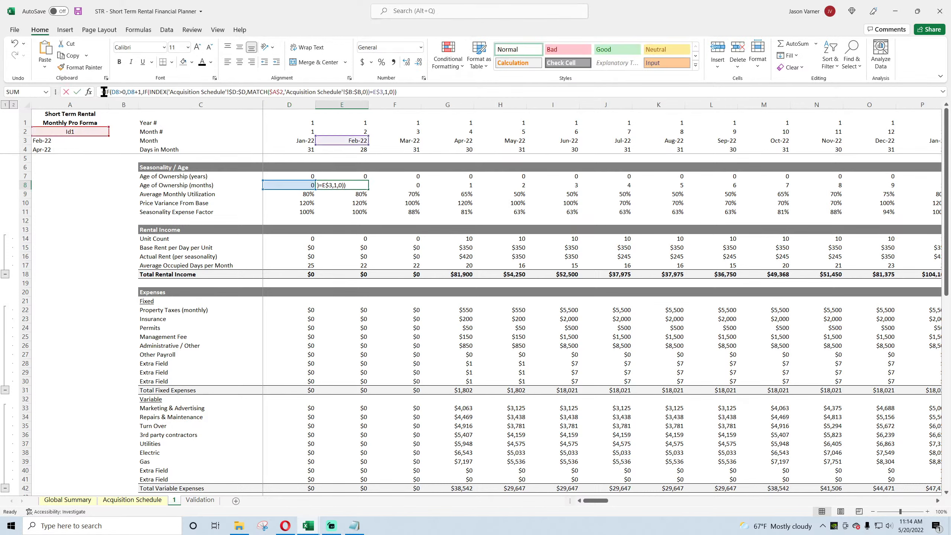
{"action": "key", "text": "ctrl+v"}
{"action": "key", "text": "Return"}
{"action": "key", "text": "Return"}
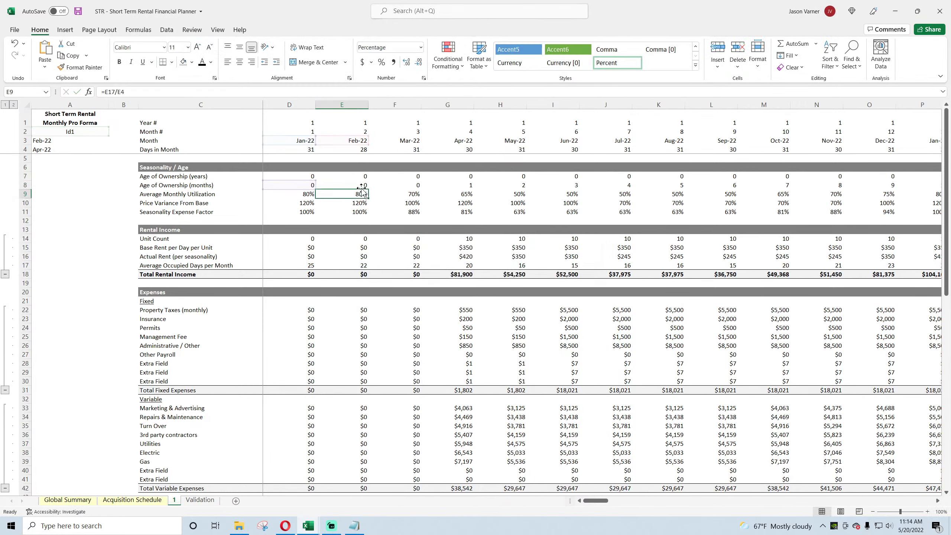
Fill the months-of-ownership formula from E8 across row 8 to GA8, undoing the fill that overwrites the month count.
{"action": "left_click_drag", "start_coordinate": [368, 189], "coordinate": [788, 190]}
{"action": "left_click", "coordinate": [468, 185]}
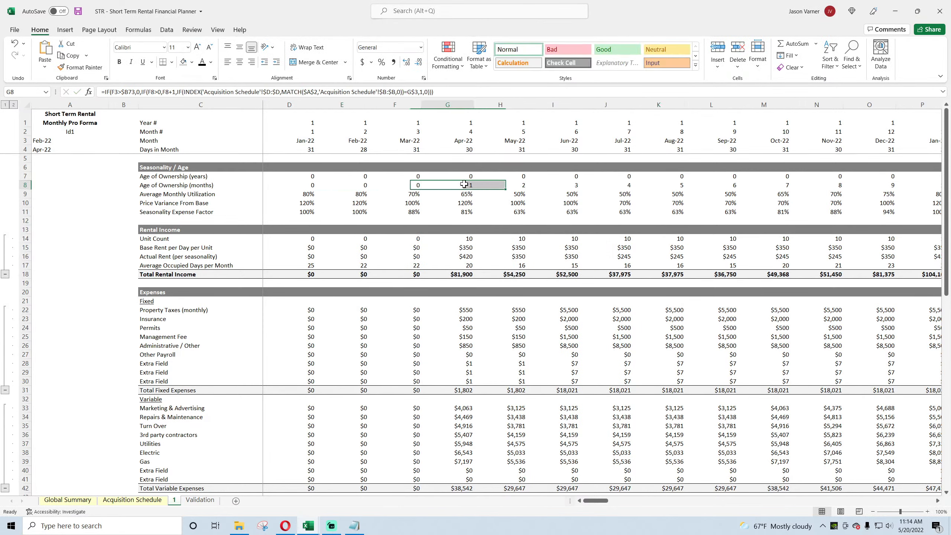
{"action": "left_click_drag", "start_coordinate": [473, 189], "coordinate": [950, 269]}
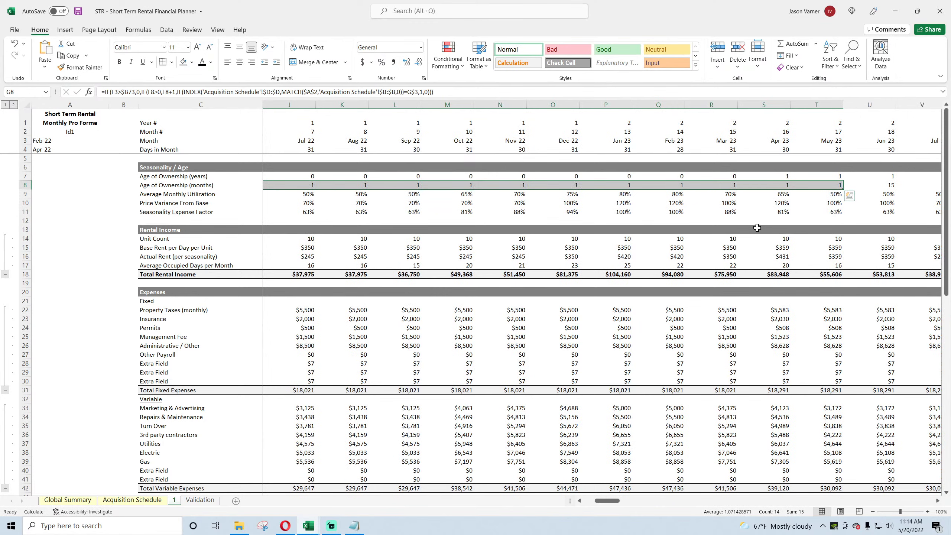
{"action": "left_click", "coordinate": [13, 48]}
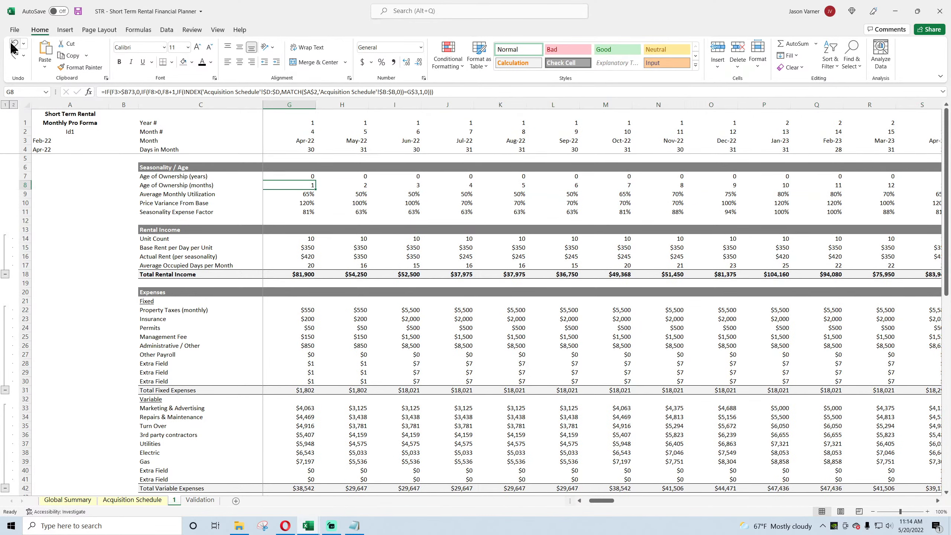
{"action": "left_click_drag", "start_coordinate": [315, 190], "coordinate": [468, 196]}
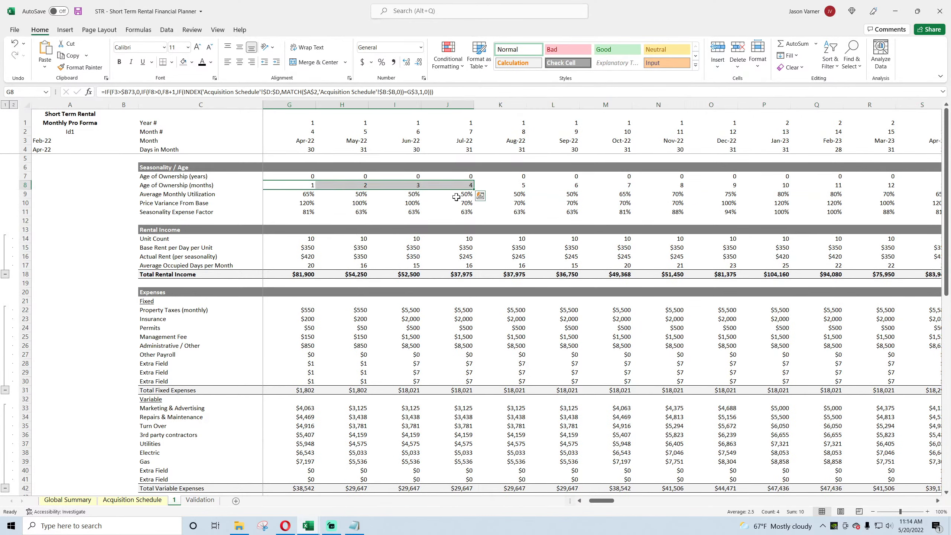
{"action": "left_click", "coordinate": [356, 186]}
{"action": "left_click_drag", "start_coordinate": [371, 190], "coordinate": [842, 195]}
{"action": "mouse_move", "coordinate": [783, 189]}
{"action": "left_mouse_down"}
{"action": "mouse_move", "coordinate": [947, 192]}
{"action": "mouse_move", "coordinate": [782, 198]}
{"action": "mouse_move", "coordinate": [945, 197]}
{"action": "mouse_move", "coordinate": [948, 224]}
{"action": "mouse_move", "coordinate": [895, 217]}
{"action": "left_mouse_up"}
{"action": "left_click", "coordinate": [784, 185]}
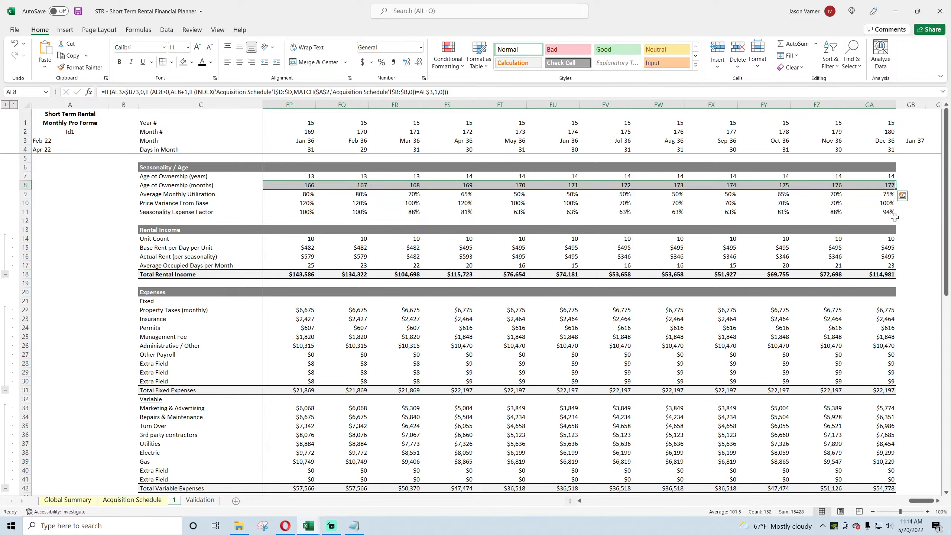
Compare which month cell the exit-month test refers to in GA8 and D8.
{"action": "double_click", "coordinate": [885, 185]}
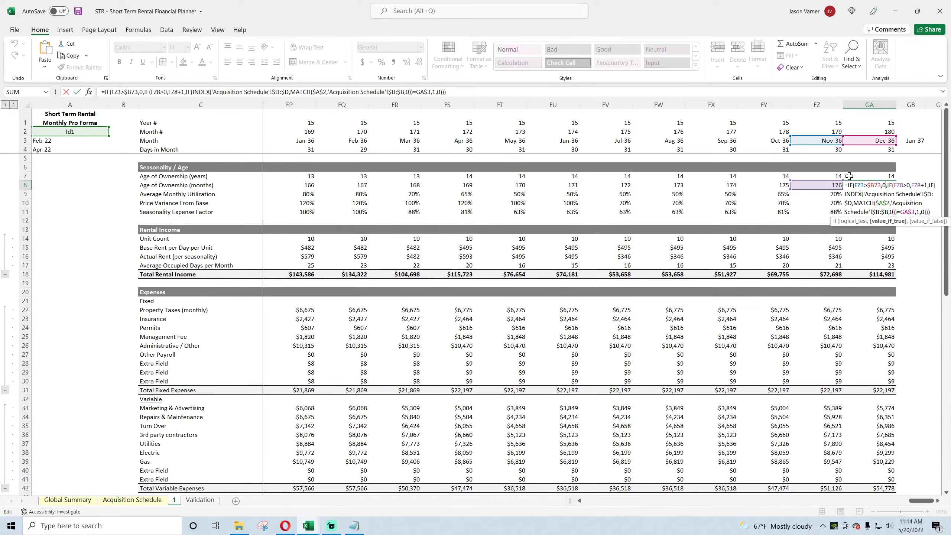
{"action": "key", "text": "Return"}
{"action": "left_click_drag", "start_coordinate": [920, 500], "coordinate": [598, 511]}
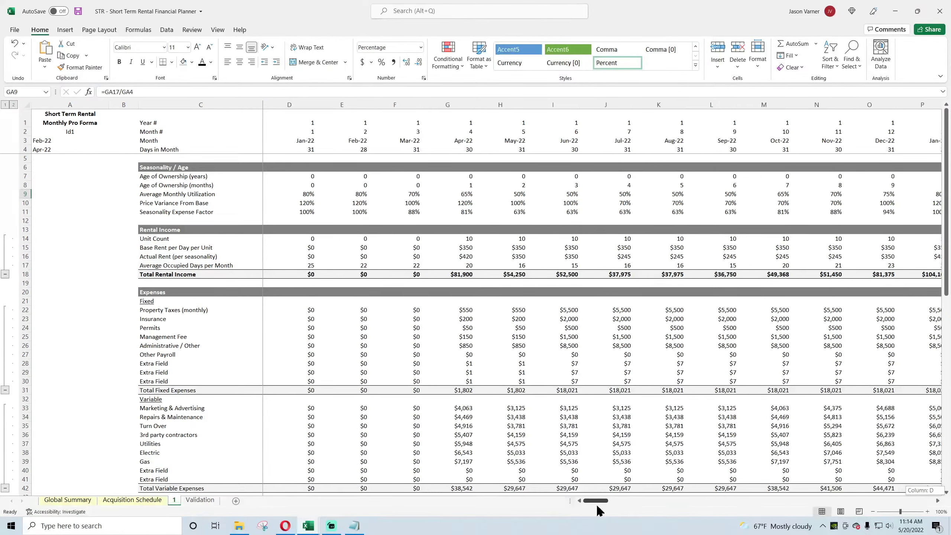
{"action": "double_click", "coordinate": [297, 186]}
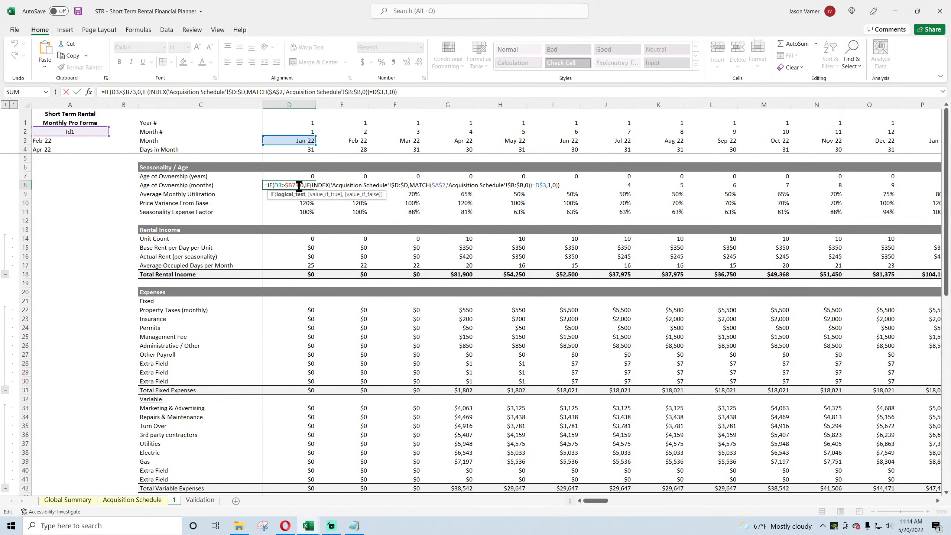
{"action": "key", "text": "Escape"}
Point the exit-month test in E8 to E3 instead of D3 and fill the formula across to GA8.
{"action": "double_click", "coordinate": [335, 185]}
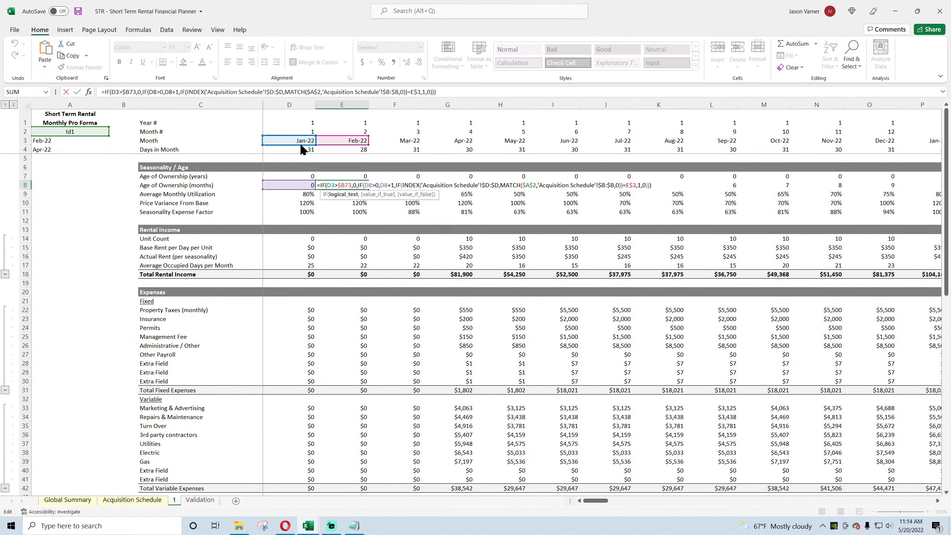
{"action": "left_click_drag", "start_coordinate": [302, 148], "coordinate": [355, 149]}
{"action": "key", "text": "ctrl+Return"}
{"action": "mouse_move", "coordinate": [368, 190]}
{"action": "left_mouse_down"}
{"action": "mouse_move", "coordinate": [946, 224]}
{"action": "mouse_move", "coordinate": [949, 238]}
{"action": "mouse_move", "coordinate": [892, 186]}
{"action": "left_mouse_up"}
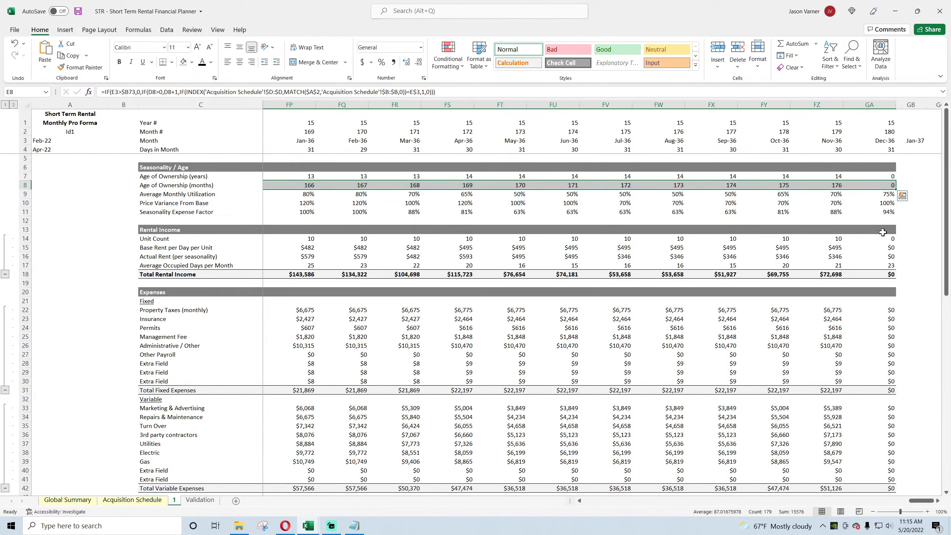
Check the Dec-36 income, expenses and cash flow in column GA, and save the workbook.
{"action": "left_click", "coordinate": [882, 273]}
{"action": "scroll", "coordinate": [876, 288], "scroll_direction": "down", "scroll_amount": 7}
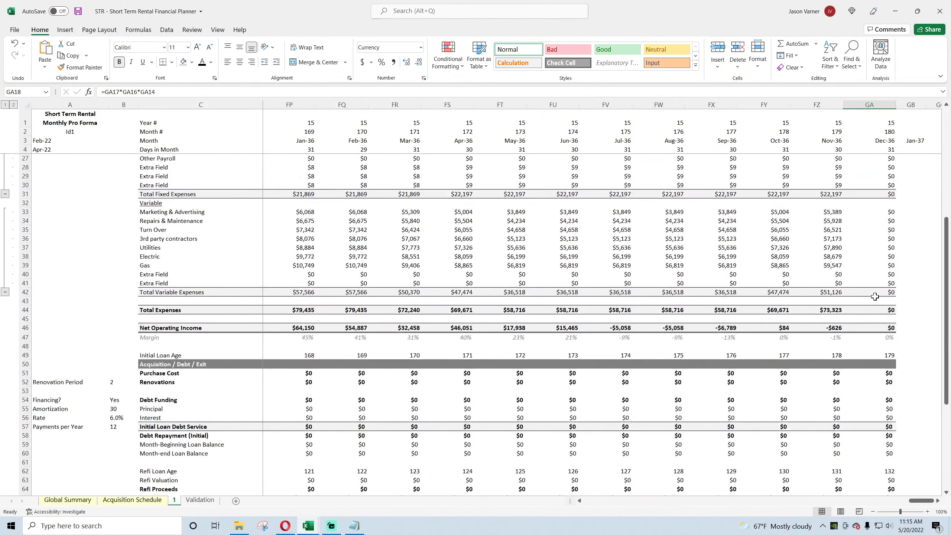
{"action": "scroll", "coordinate": [873, 339], "scroll_direction": "down", "scroll_amount": 11}
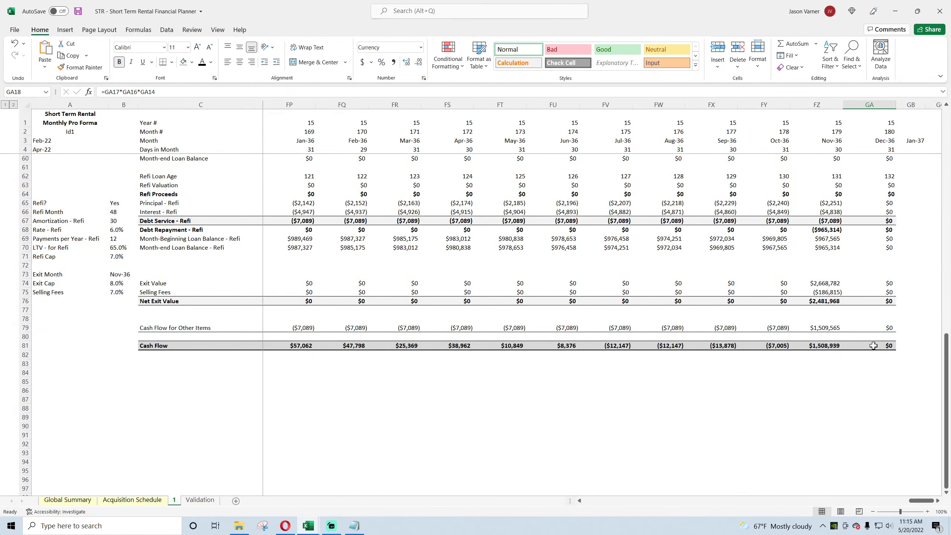
{"action": "left_click", "coordinate": [873, 345]}
{"action": "left_click", "coordinate": [78, 11]}
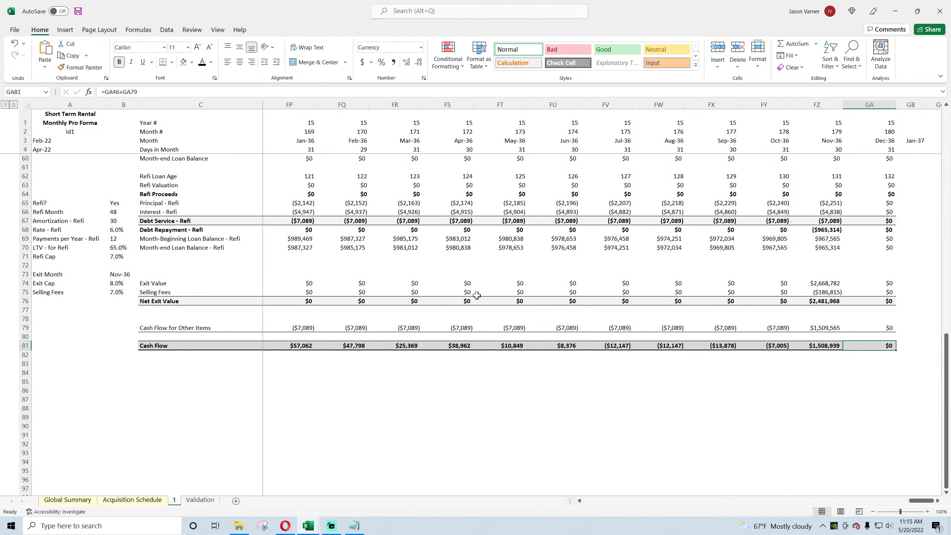
Review the pro forma's rows from Jan-22 onward, from seasonality and income down to Cash Flow.
{"action": "left_click", "coordinate": [784, 400]}
{"action": "left_click_drag", "start_coordinate": [921, 500], "coordinate": [595, 500]}
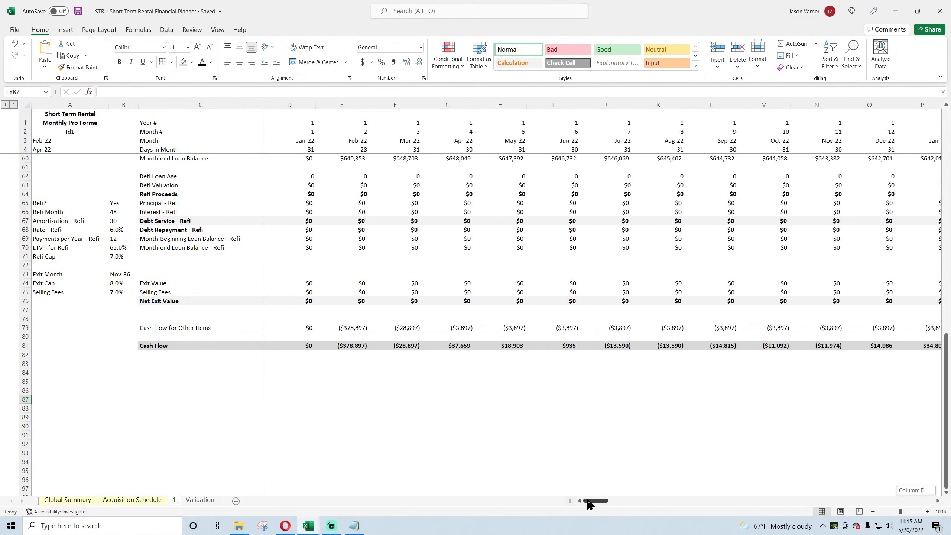
{"action": "scroll", "coordinate": [202, 390], "scroll_direction": "up", "scroll_amount": 18}
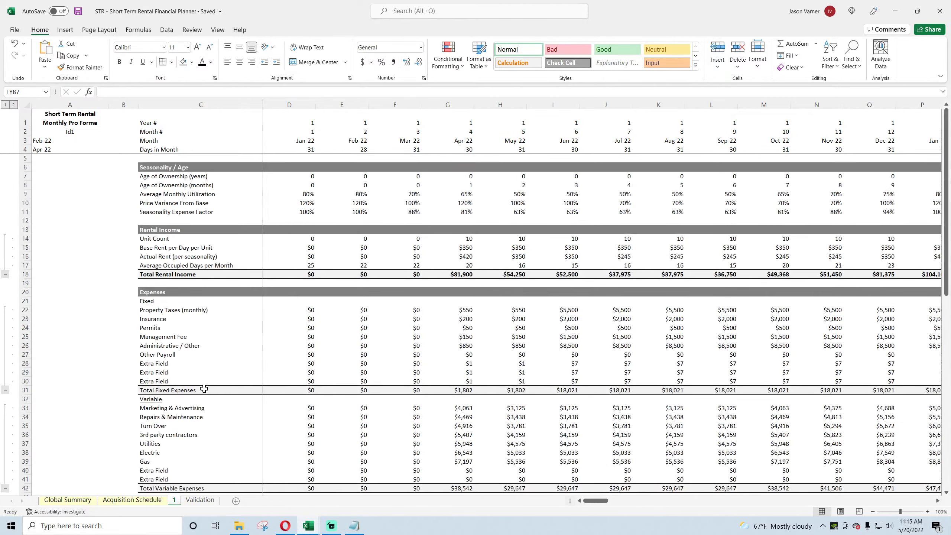
{"action": "scroll", "coordinate": [202, 389], "scroll_direction": "down", "scroll_amount": 18}
Set Id1's renovation length to 3 and financing to No in the Acquisition Schedule, and check the pro forma through Dec-36.
{"action": "left_click", "coordinate": [132, 500]}
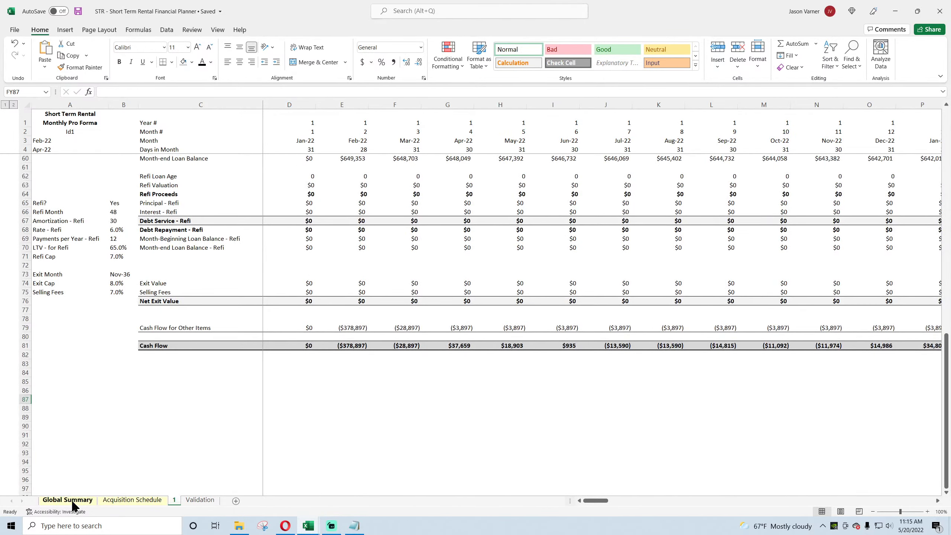
{"action": "left_click", "coordinate": [174, 501]}
{"action": "scroll", "coordinate": [524, 300], "scroll_direction": "down", "scroll_amount": 15}
{"action": "left_click_drag", "start_coordinate": [599, 502], "coordinate": [949, 524]}
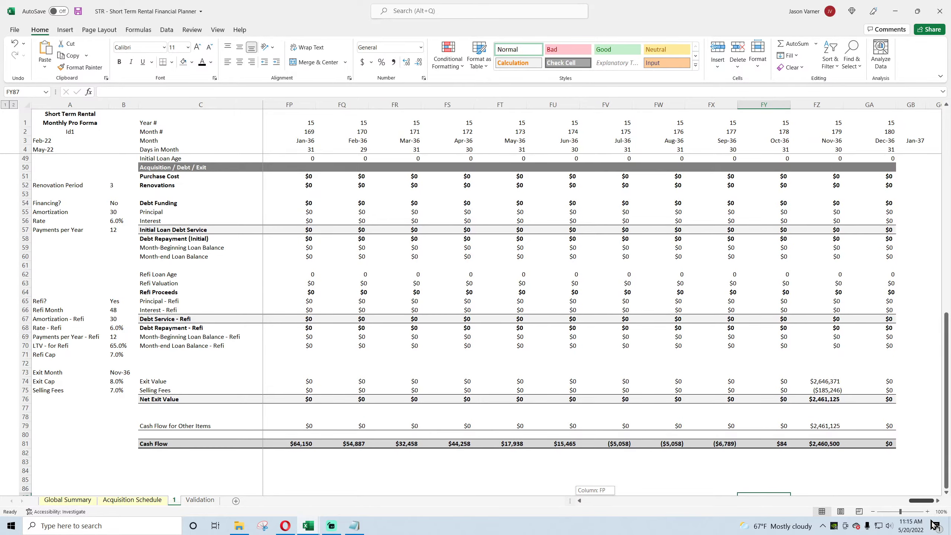
{"action": "left_click_drag", "start_coordinate": [922, 500], "coordinate": [595, 501]}
In the Acquisition Schedule, set Id1's Financing to Yes and its Refi to No.
{"action": "left_click", "coordinate": [113, 502]}
{"action": "left_click", "coordinate": [80, 501]}
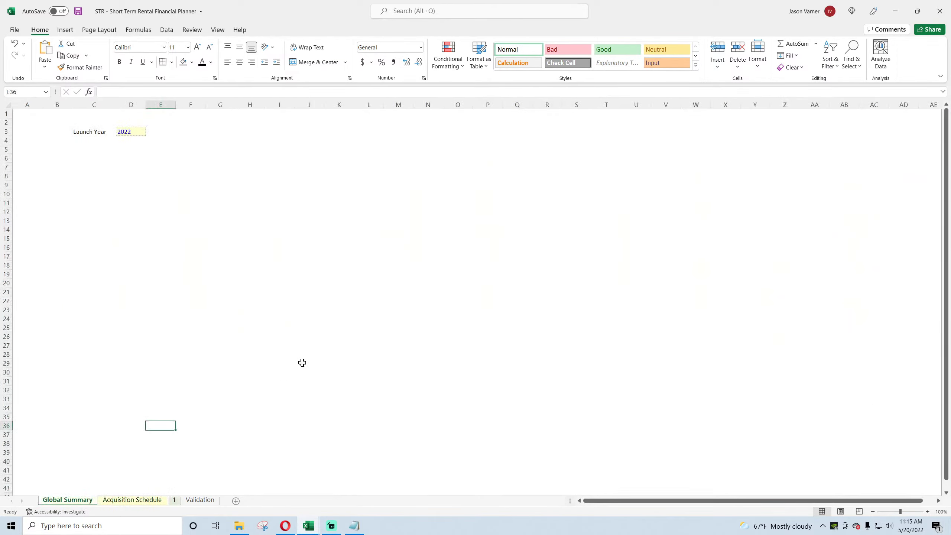
{"action": "left_click", "coordinate": [133, 501]}
{"action": "left_click", "coordinate": [584, 168]}
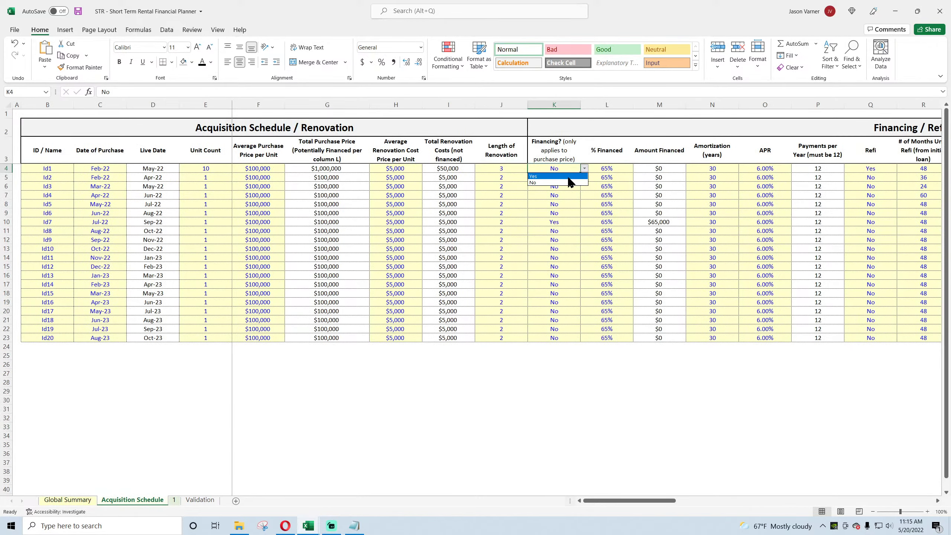
{"action": "left_click", "coordinate": [568, 177]}
{"action": "left_click", "coordinate": [884, 171]}
{"action": "left_click", "coordinate": [901, 168]}
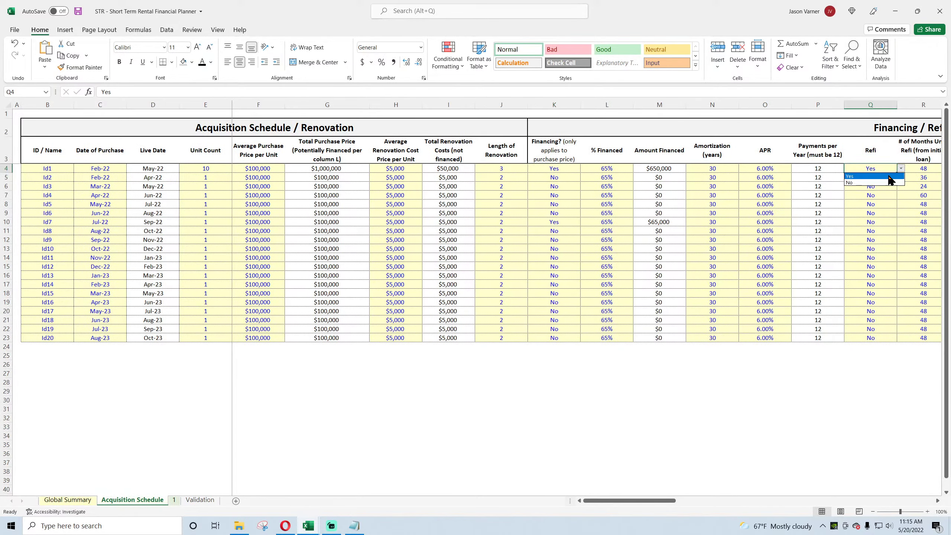
{"action": "left_click", "coordinate": [882, 186]}
Inspect the refi valuation, initial loan balance and debt repayment formulas for Jan-26 on sheet 1.
{"action": "left_click", "coordinate": [174, 501]}
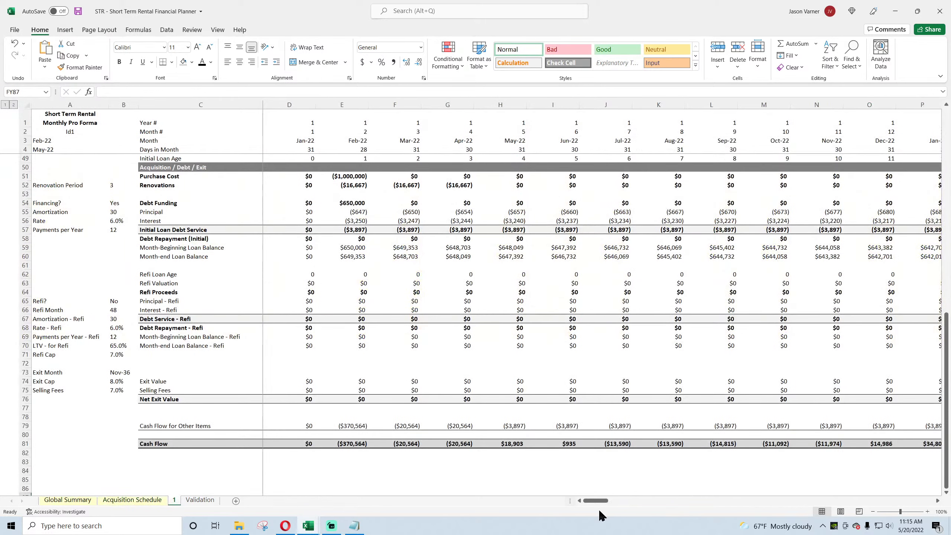
{"action": "left_click_drag", "start_coordinate": [594, 501], "coordinate": [592, 501]}
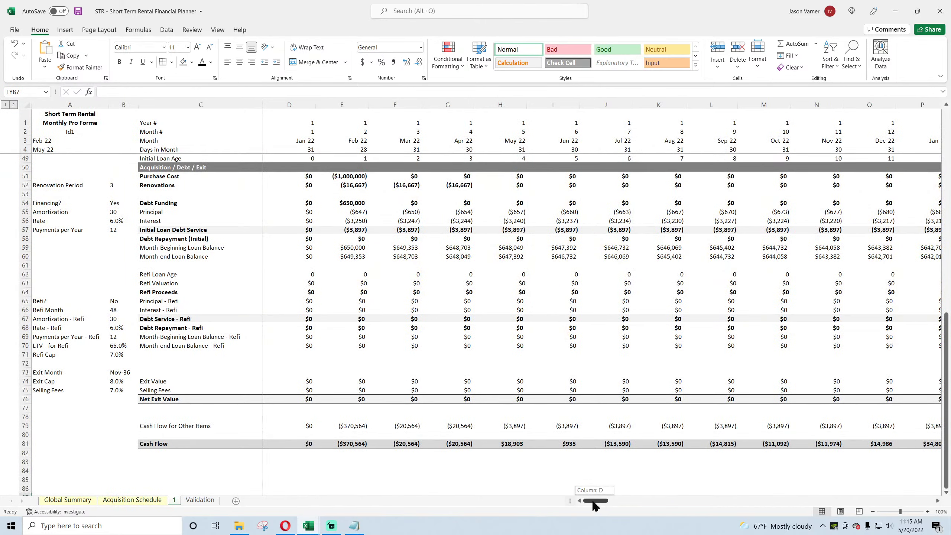
{"action": "left_click_drag", "start_coordinate": [594, 501], "coordinate": [670, 502]}
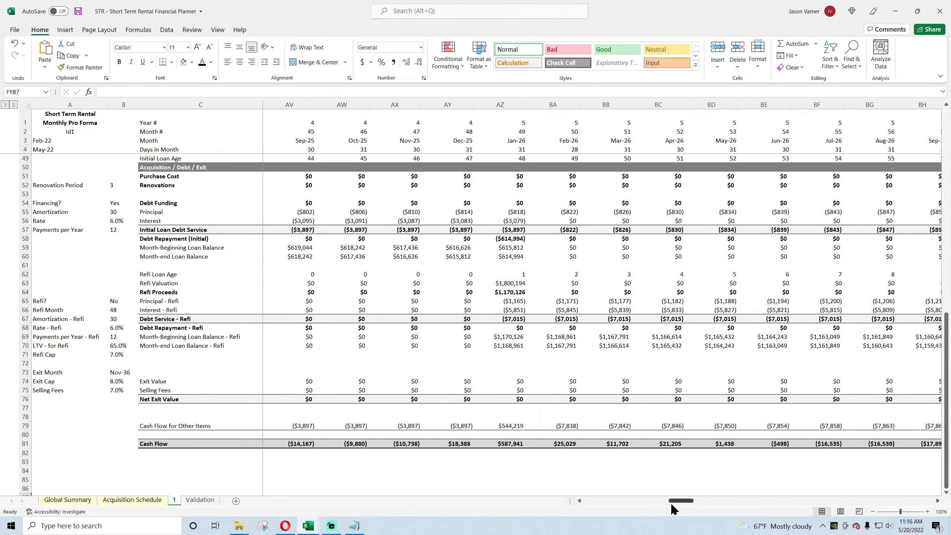
{"action": "left_click", "coordinate": [508, 286]}
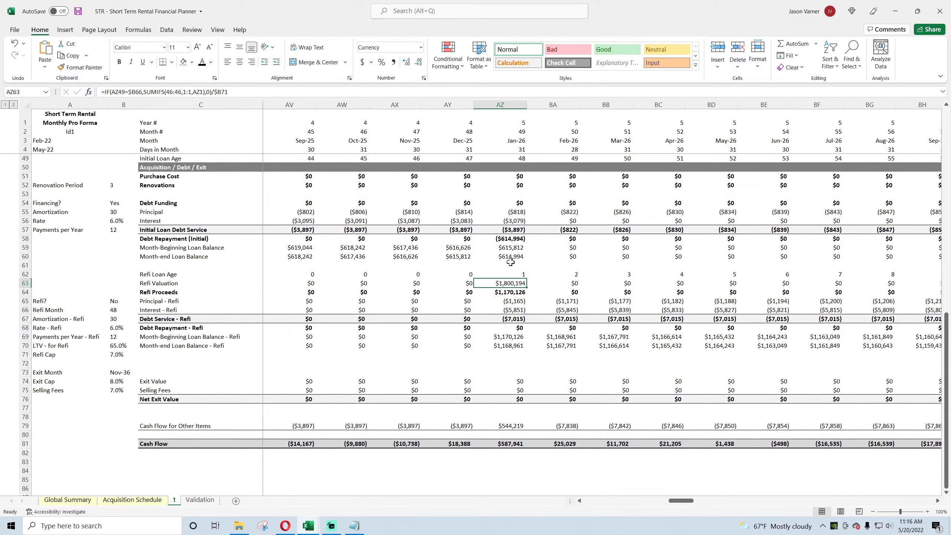
{"action": "left_click", "coordinate": [515, 246]}
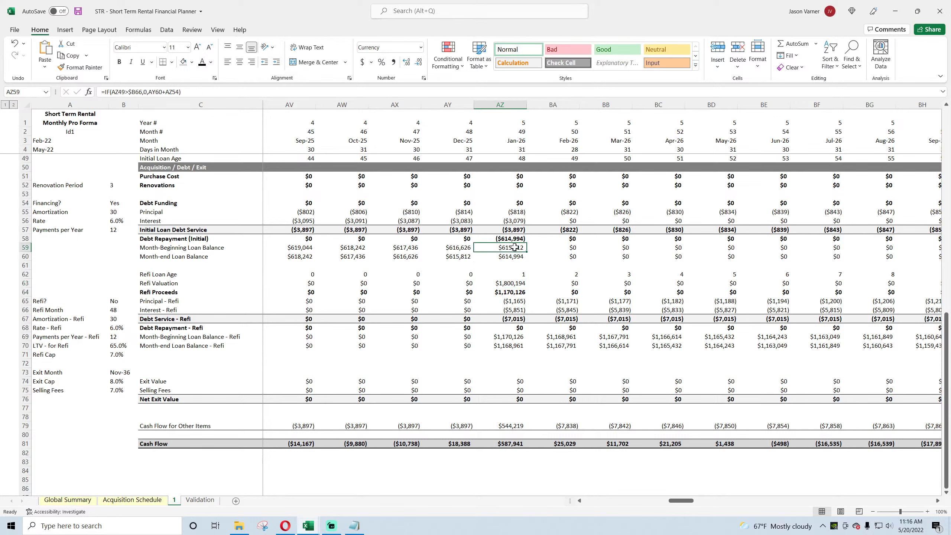
{"action": "left_click", "coordinate": [513, 255]}
{"action": "left_click", "coordinate": [515, 241]}
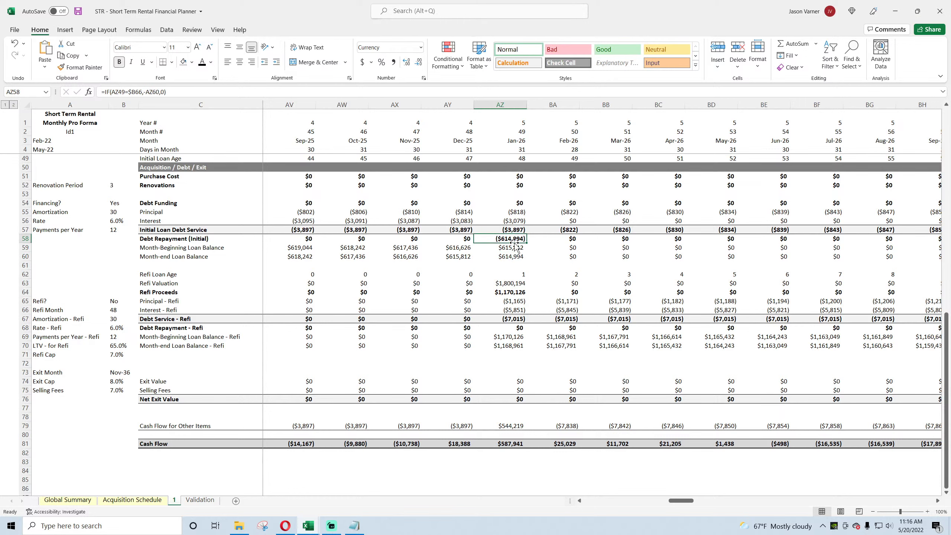
Wrap the Refi Month formula in B66 in an IF that returns "NA" when B65="NO", keeping the INDEX lookup otherwise.
{"action": "left_click", "coordinate": [114, 312]}
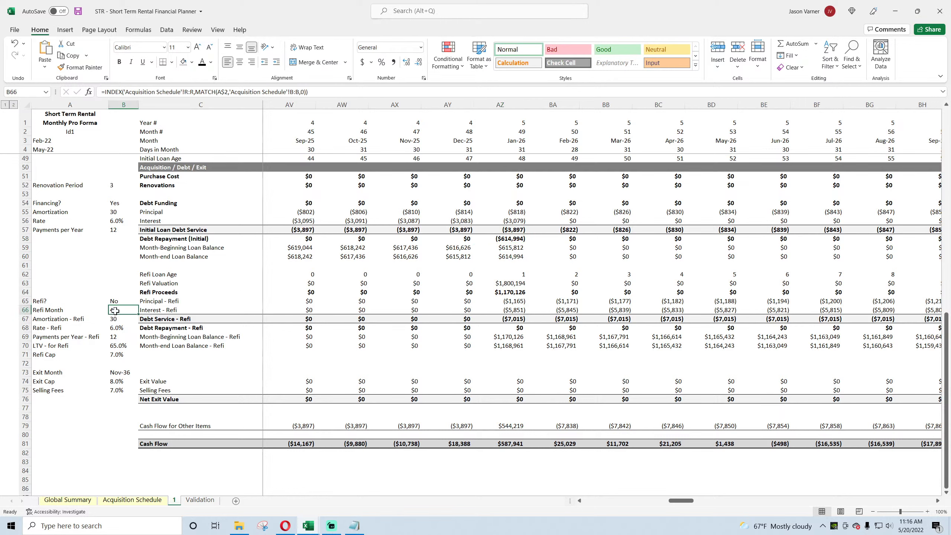
{"action": "left_click", "coordinate": [102, 91]}
{"action": "type", "text": "i"}
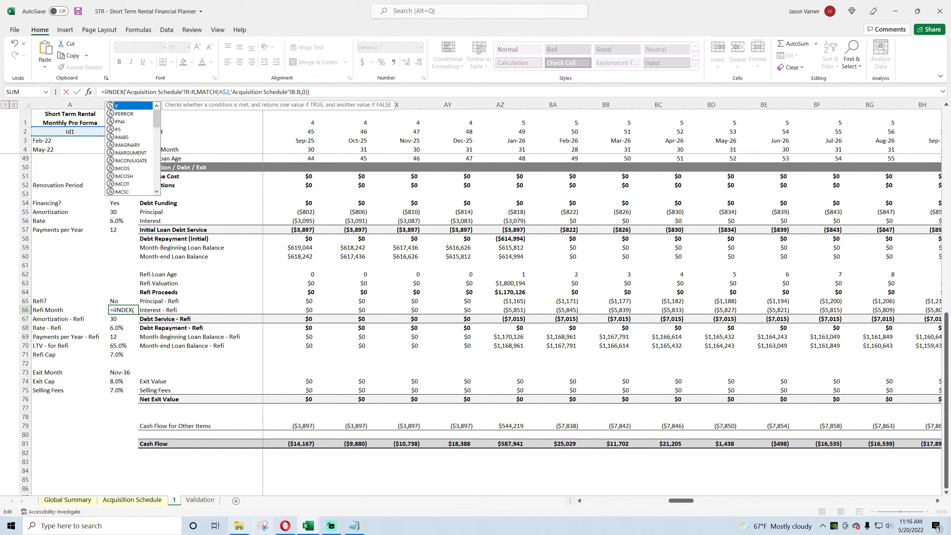
{"action": "type", "text": "f(b"}
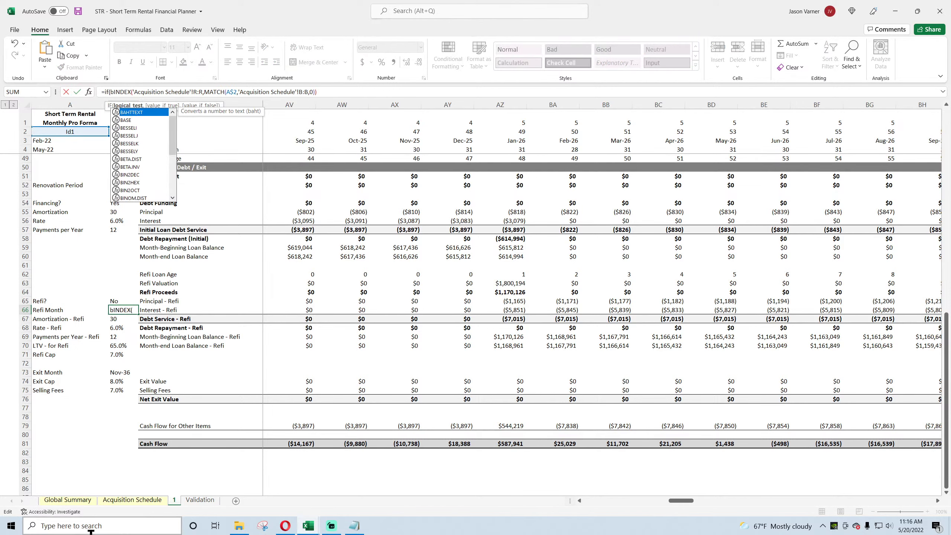
{"action": "type", "text": "65=\"N"}
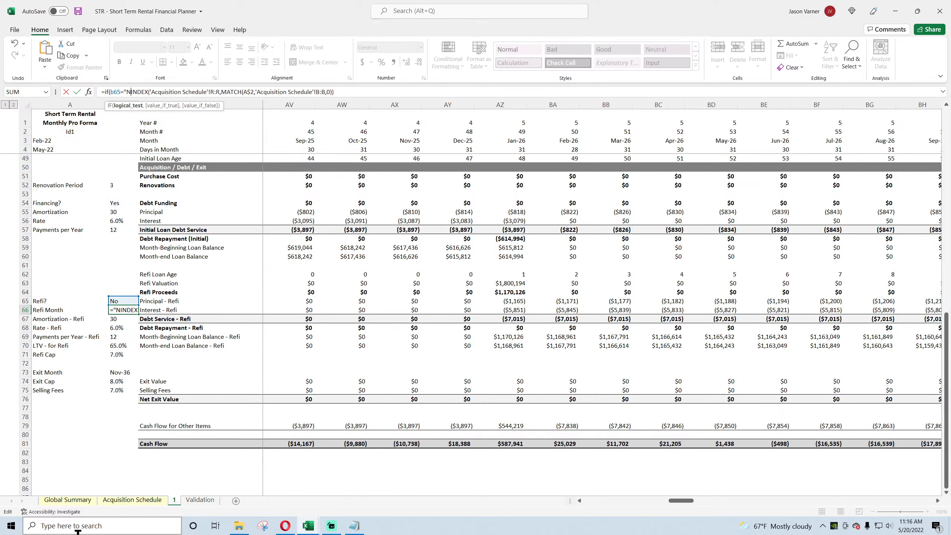
{"action": "type", "text": "O\","}
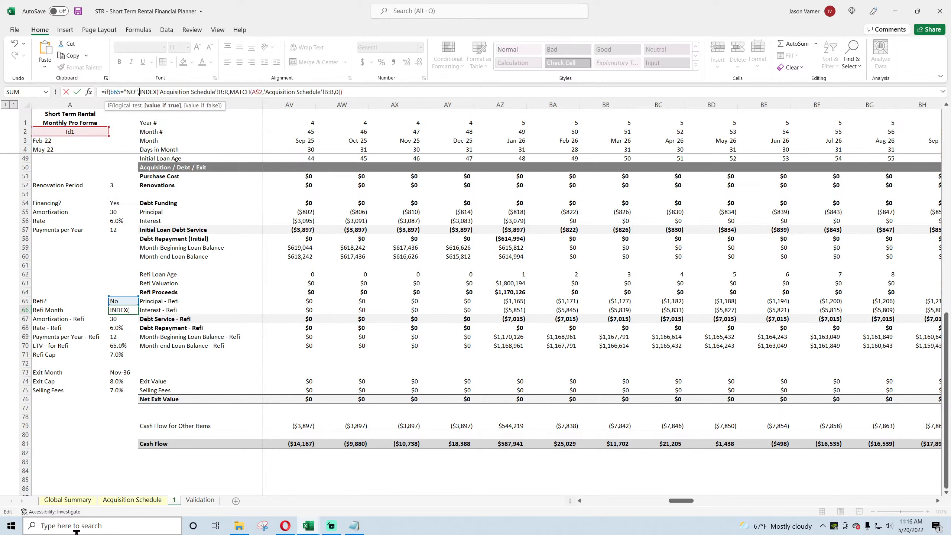
{"action": "type", "text": "\"NA\","}
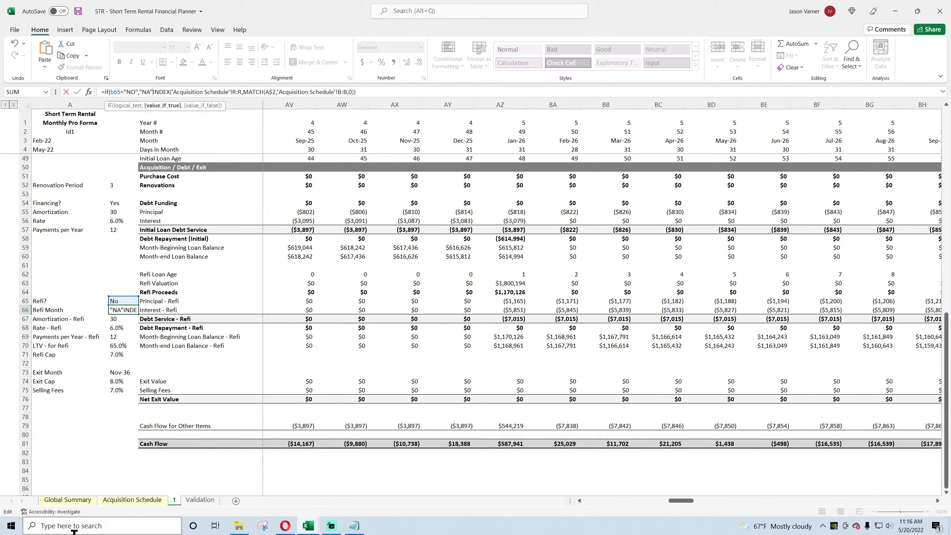
{"action": "key", "text": "Return"}
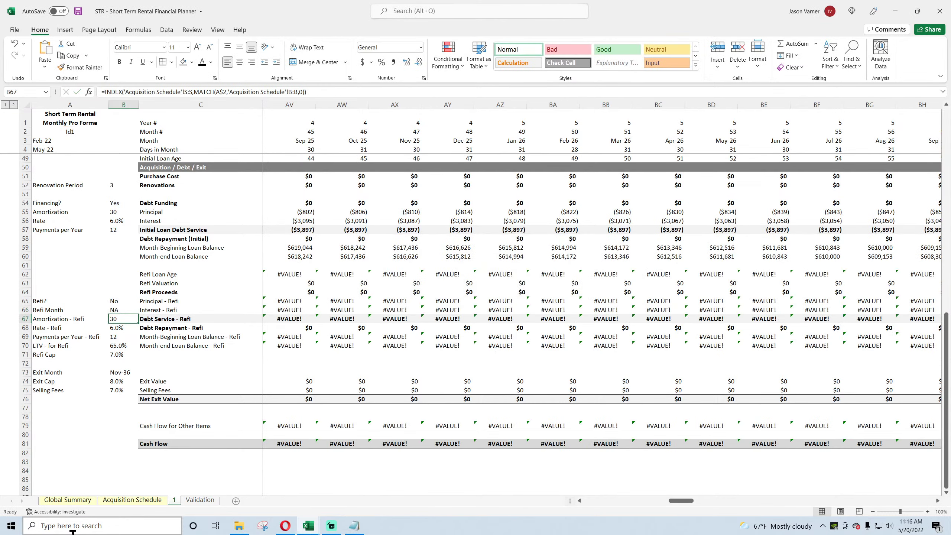
Try returning 0 instead of "NA" in the Refi Month formula, and undo the change.
{"action": "key", "text": "Up"}
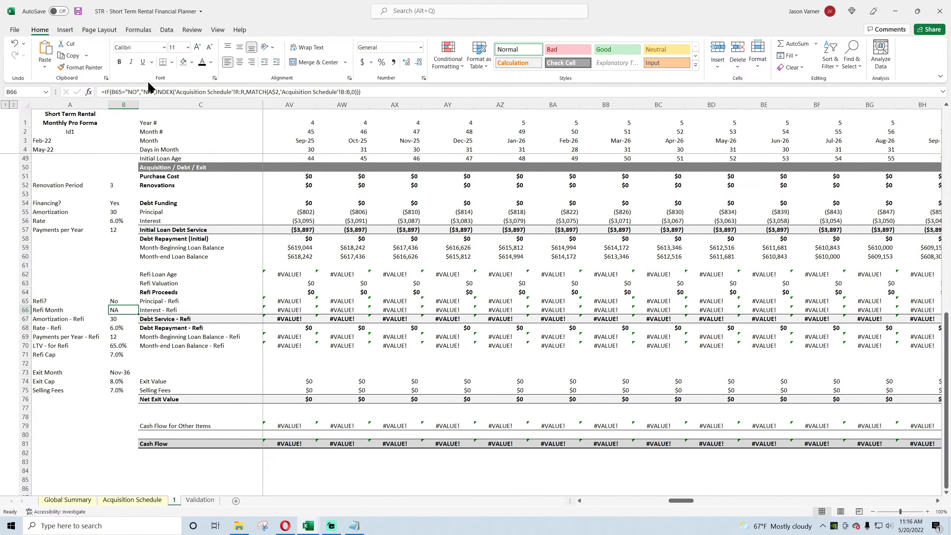
{"action": "left_click", "coordinate": [150, 92]}
{"action": "double_click", "coordinate": [149, 91]}
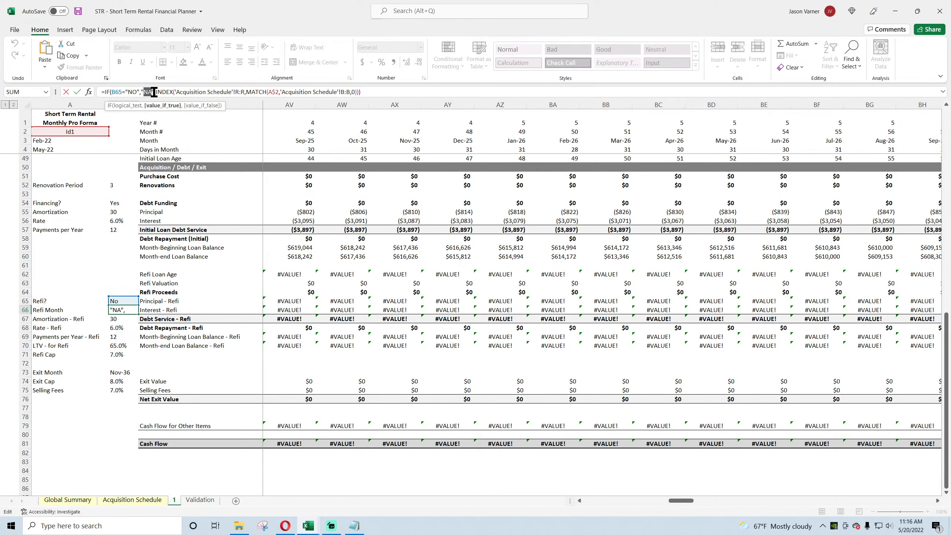
{"action": "left_click", "coordinate": [154, 92]}
{"action": "key", "text": "Left"}
{"action": "key", "text": "BackSpace"}
{"action": "key", "text": "BackSpace"}
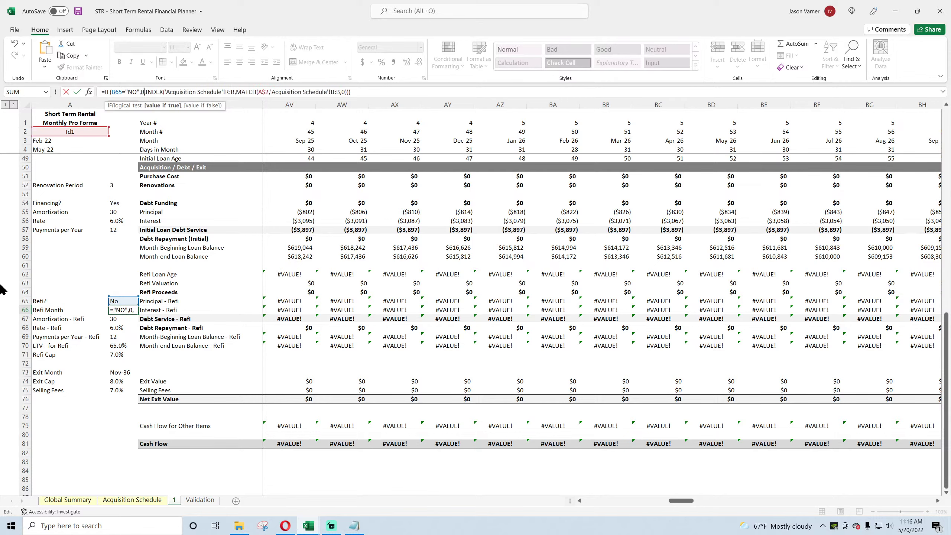
{"action": "key", "text": "Return"}
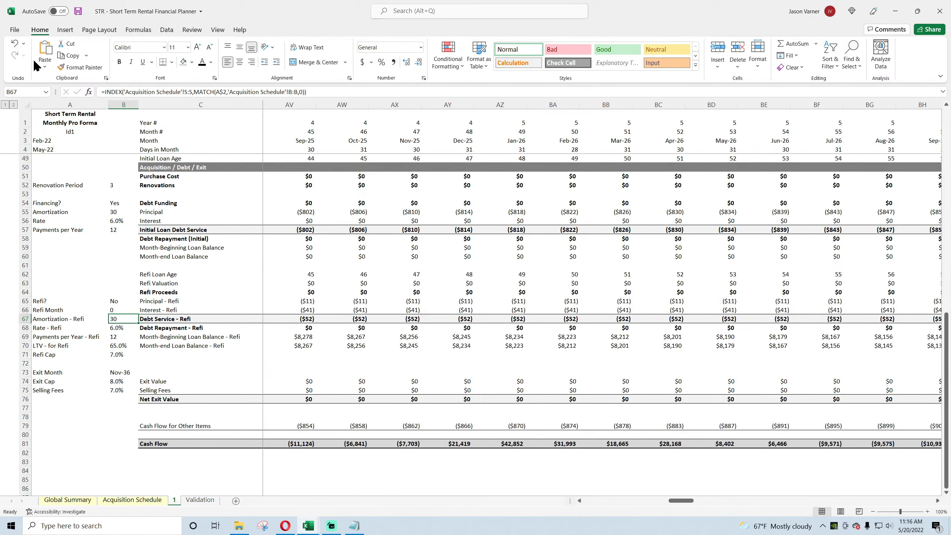
{"action": "left_click", "coordinate": [12, 44]}
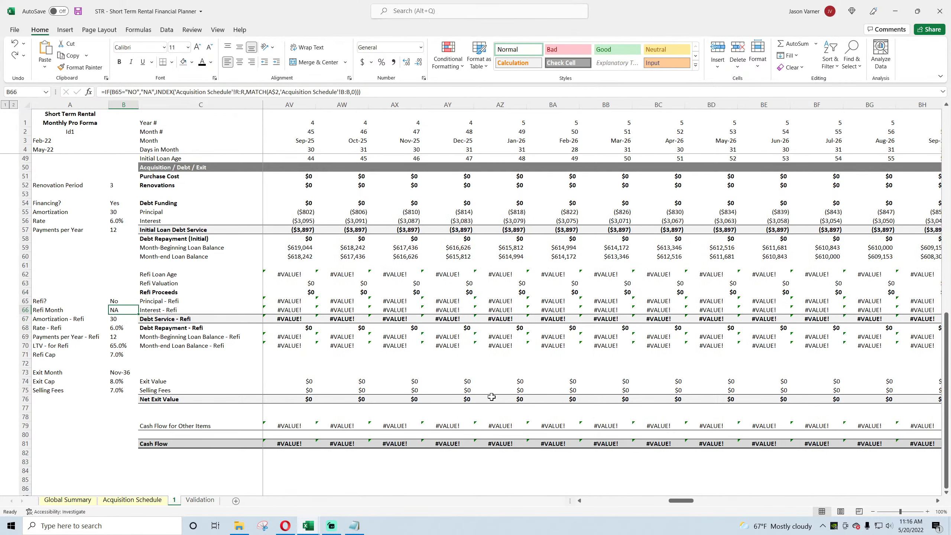
Inspect the Refi Loan Age formulas for Jan-22 and Feb-22.
{"action": "left_click_drag", "start_coordinate": [684, 500], "coordinate": [586, 504]}
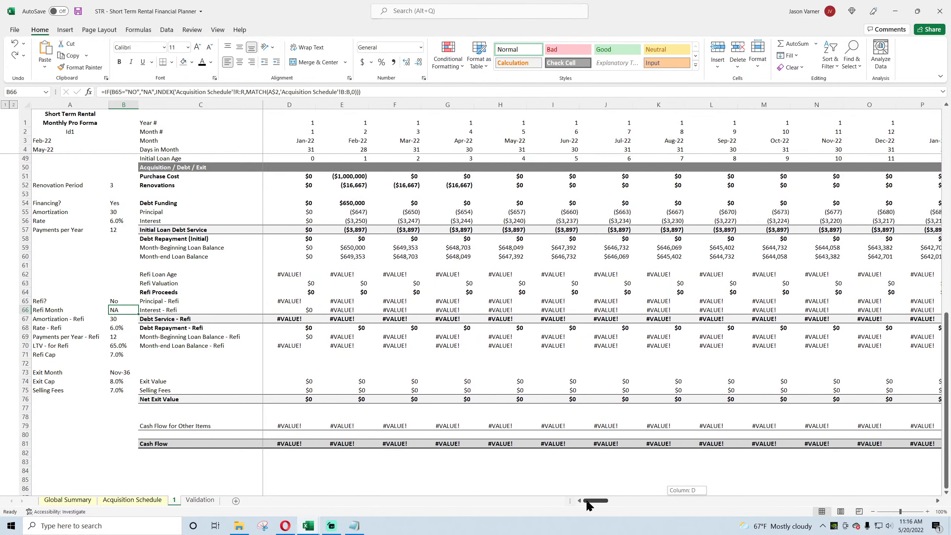
{"action": "left_click", "coordinate": [293, 275]}
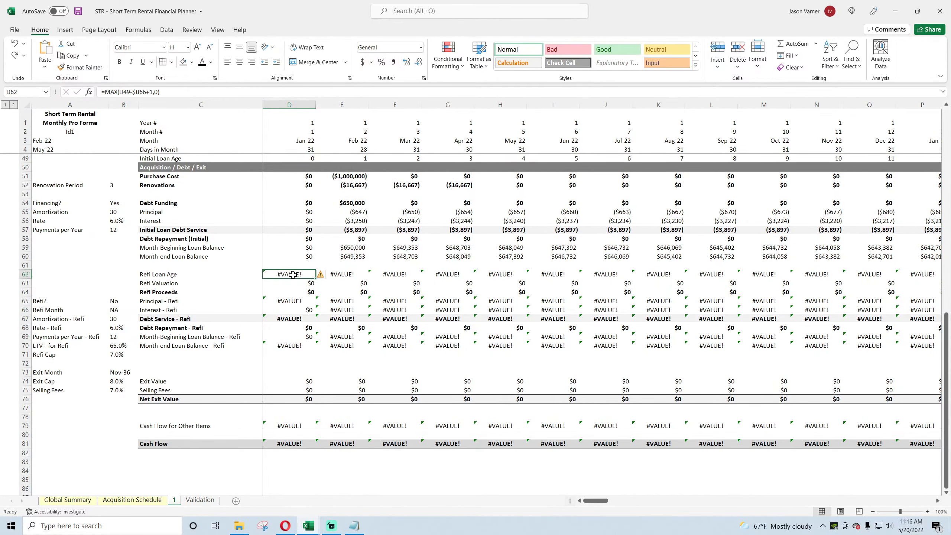
{"action": "double_click", "coordinate": [293, 274]}
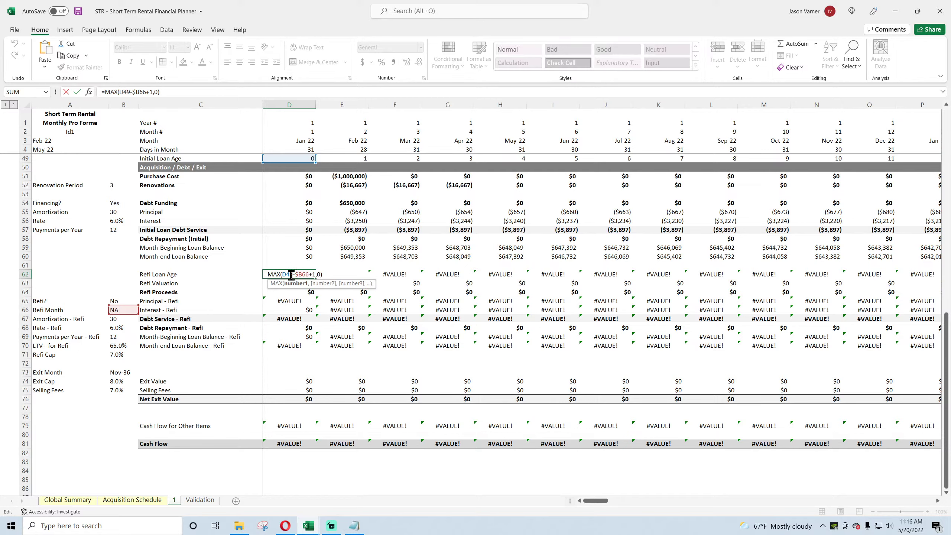
{"action": "key", "text": "Escape"}
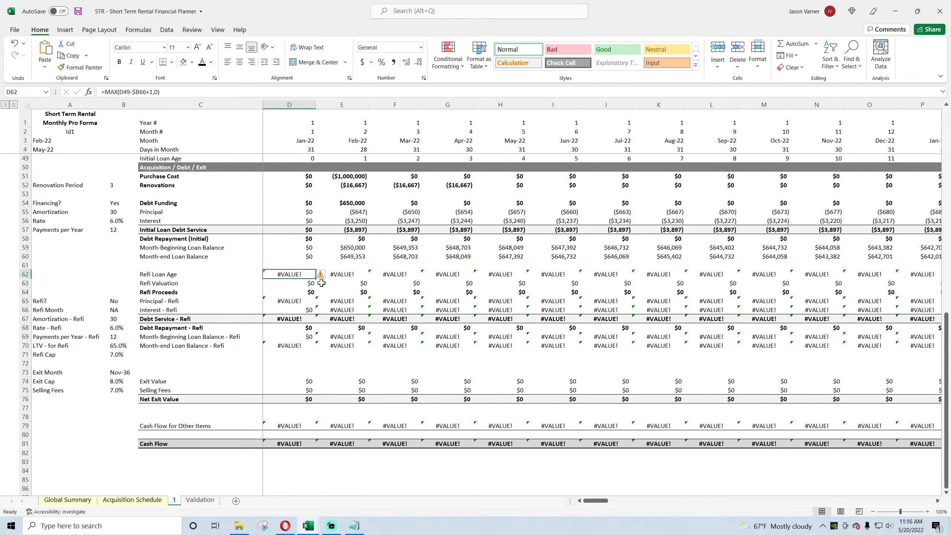
{"action": "left_click", "coordinate": [342, 273]}
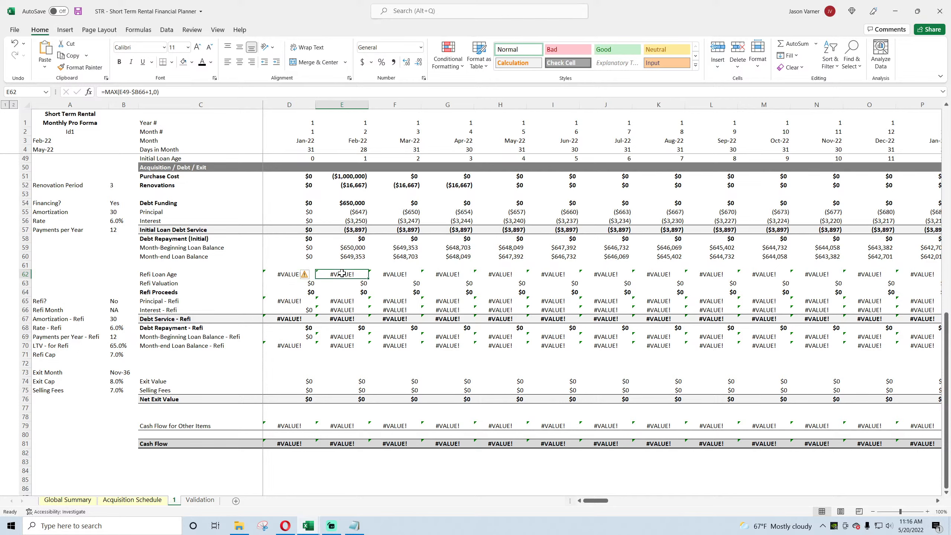
{"action": "double_click", "coordinate": [342, 273]}
{"action": "key", "text": "Escape"}
Wrap the Jan-22 Refi Loan Age formula in IFERROR with 0 as the error value: =IFERROR(MAX(D49-$B66+1,0),0).
{"action": "double_click", "coordinate": [291, 275]}
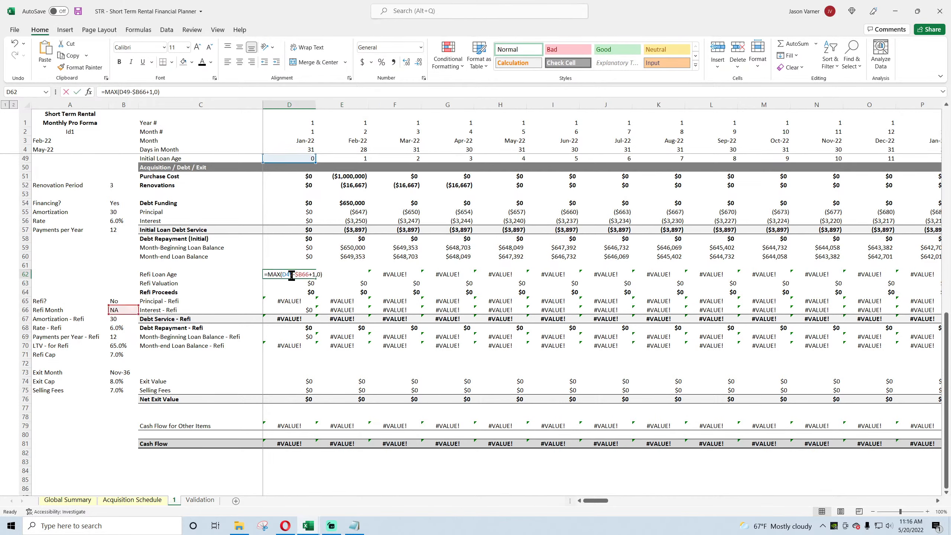
{"action": "key", "text": "Escape"}
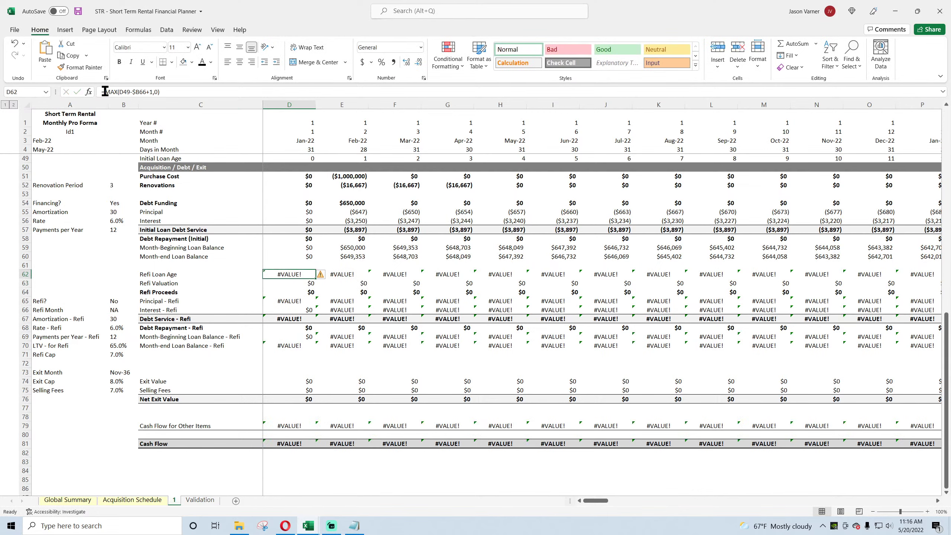
{"action": "left_click", "coordinate": [105, 91]}
{"action": "type", "text": "iferror"}
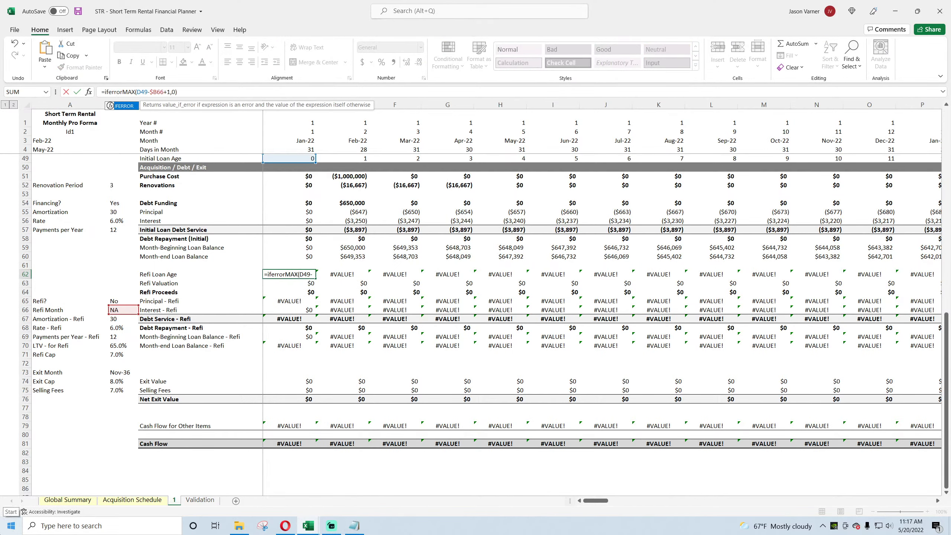
{"action": "type", "text": "("}
{"action": "key", "text": "Right"}
{"action": "key", "text": "Right"}
{"action": "key", "text": "Right"}
{"action": "key", "text": "Right"}
{"action": "key", "text": "Right"}
{"action": "key", "text": "Right"}
{"action": "key", "text": "Right"}
{"action": "key", "text": "Right"}
{"action": "key", "text": "Right"}
{"action": "key", "text": "Right"}
{"action": "key", "text": "Right"}
{"action": "key", "text": "Right"}
{"action": "key", "text": "Right"}
{"action": "key", "text": "Right"}
{"action": "key", "text": "Right"}
{"action": "key", "text": "Right"}
{"action": "key", "text": "Right"}
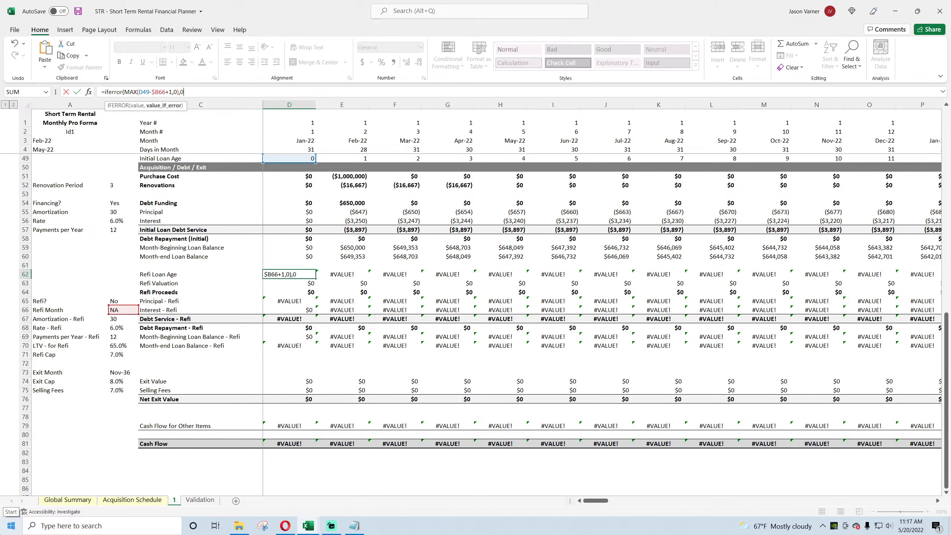
{"action": "key", "text": "Return"}
{"action": "key", "text": "Return"}
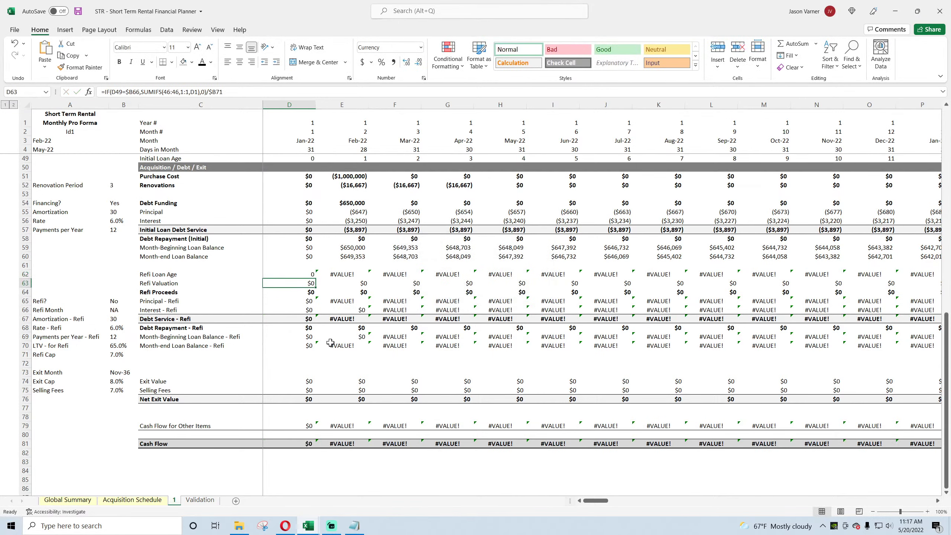
Fill the IFERROR Refi Loan Age formula across row 62 from Jan-22 through Dec-36.
{"action": "left_click", "coordinate": [307, 273]}
{"action": "left_click_drag", "start_coordinate": [316, 278], "coordinate": [789, 277]}
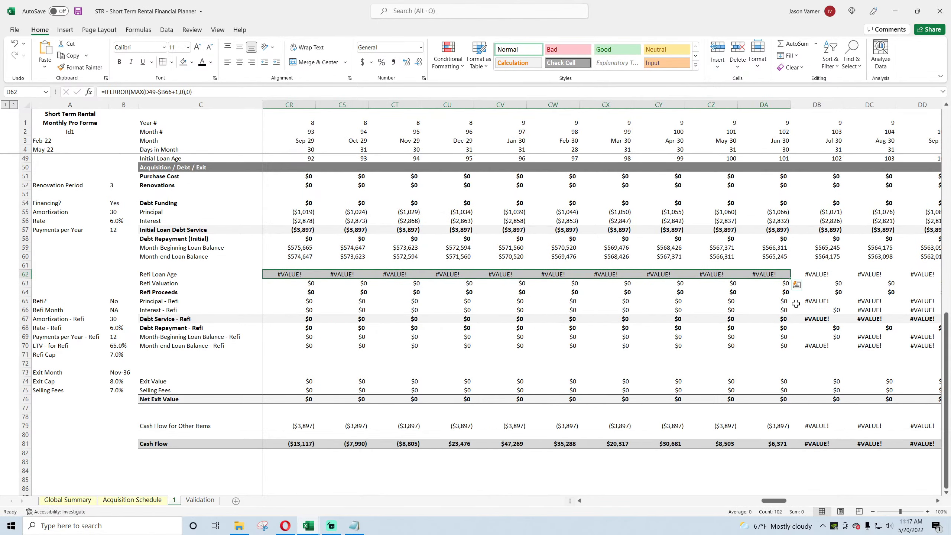
{"action": "scroll", "coordinate": [652, 312], "scroll_direction": "up", "scroll_amount": 4}
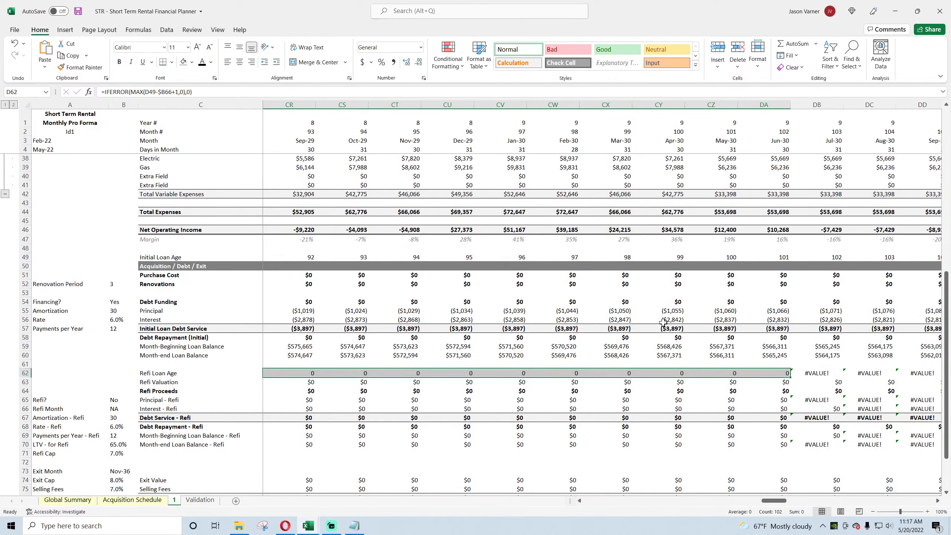
{"action": "left_click", "coordinate": [781, 373]}
{"action": "left_click_drag", "start_coordinate": [790, 377], "coordinate": [893, 373]}
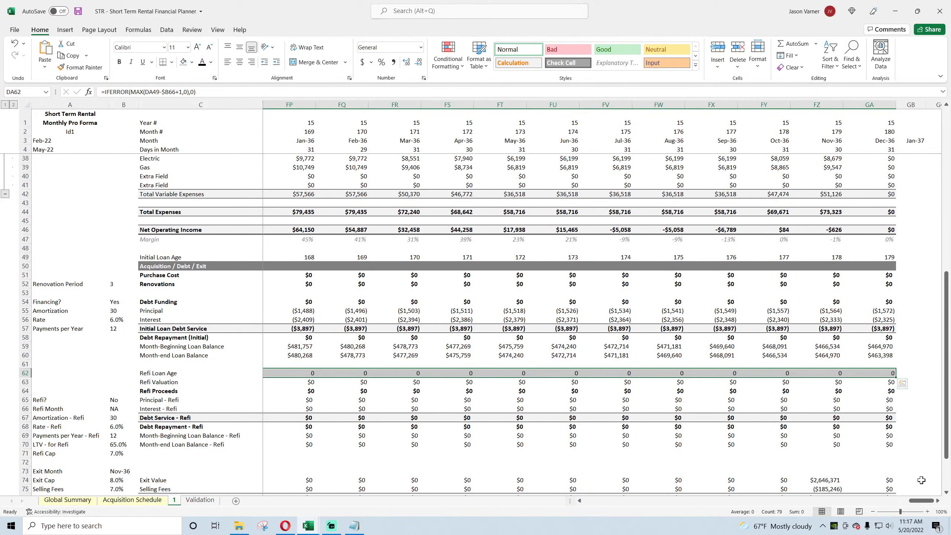
Inspect the initial loan's Principal and Interest formulas for Dec-25 and review the rows down to Cash Flow.
{"action": "left_click_drag", "start_coordinate": [921, 500], "coordinate": [676, 506]}
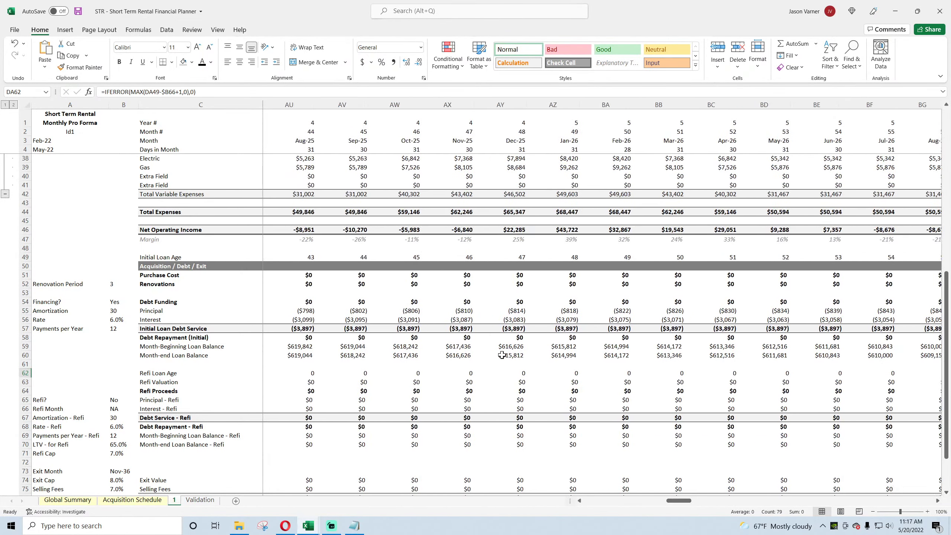
{"action": "left_click", "coordinate": [515, 313]}
{"action": "double_click", "coordinate": [514, 311]}
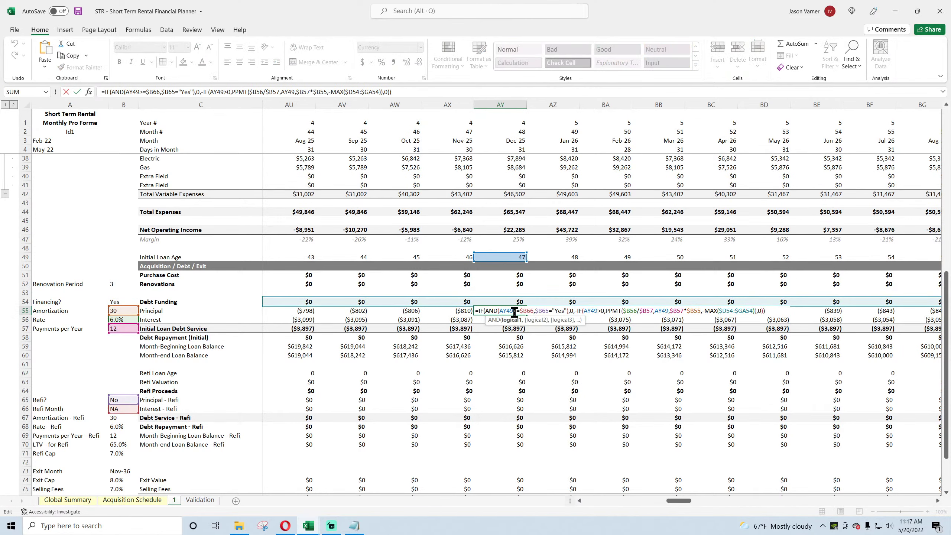
{"action": "key", "text": "Return"}
{"action": "double_click", "coordinate": [515, 320]}
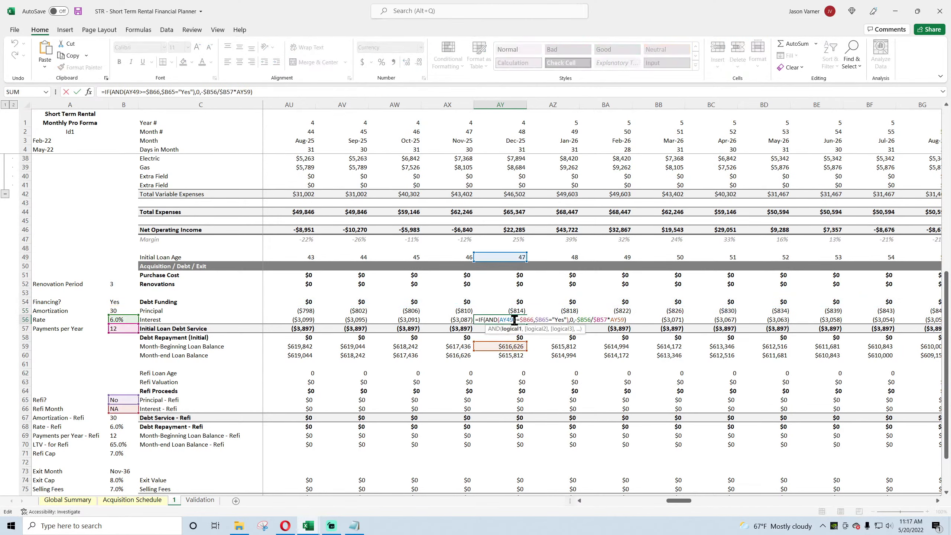
{"action": "key", "text": "Return"}
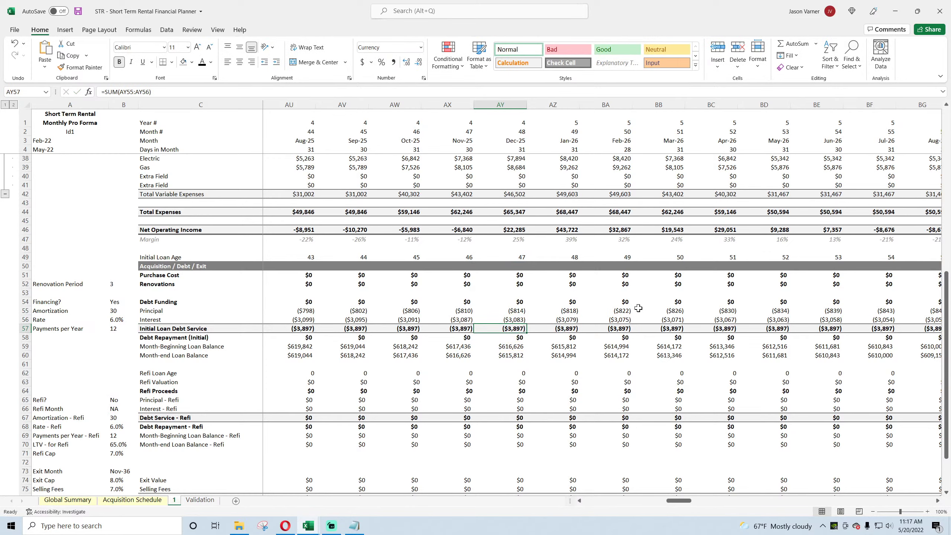
{"action": "scroll", "coordinate": [556, 394], "scroll_direction": "down", "scroll_amount": 4}
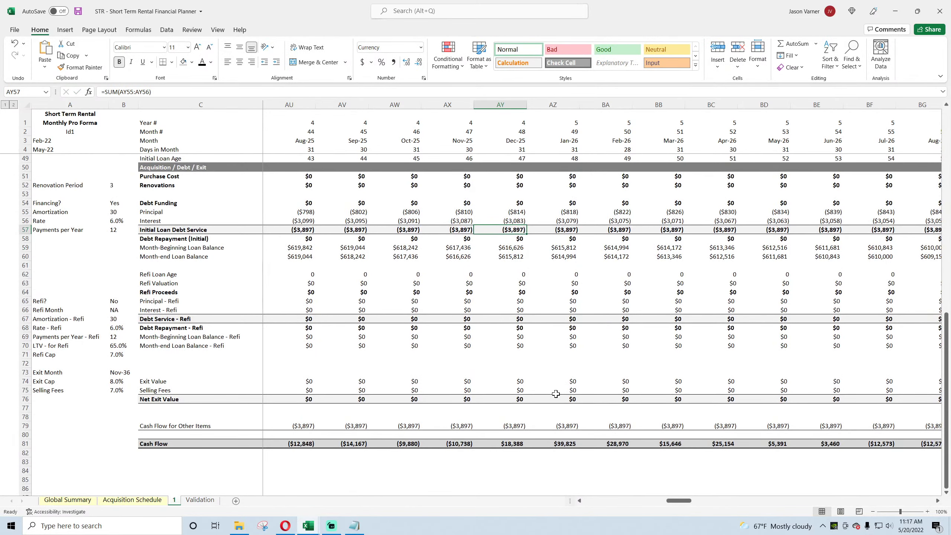
Check the pro forma's last months through Dec-36 and save the workbook.
{"action": "left_click_drag", "start_coordinate": [682, 500], "coordinate": [921, 501]}
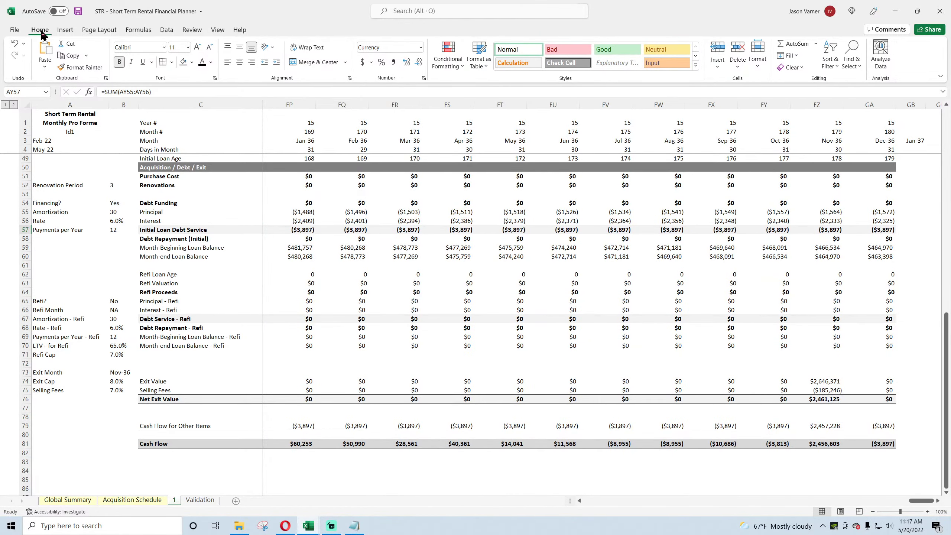
{"action": "left_click", "coordinate": [78, 11]}
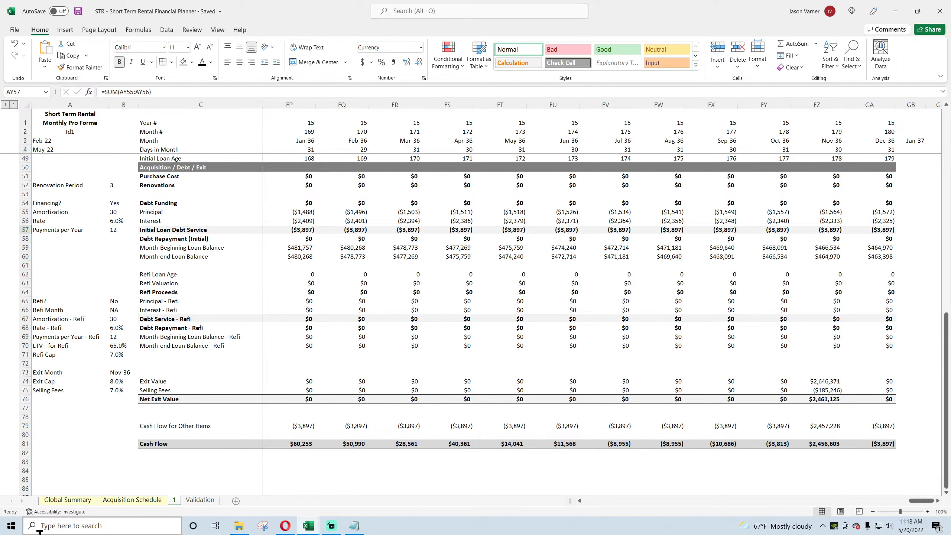
Examine the initial loan's Principal and Interest formulas for the exit month Nov-36 and for Dec-36.
{"action": "mouse_move", "coordinate": [280, 533]}
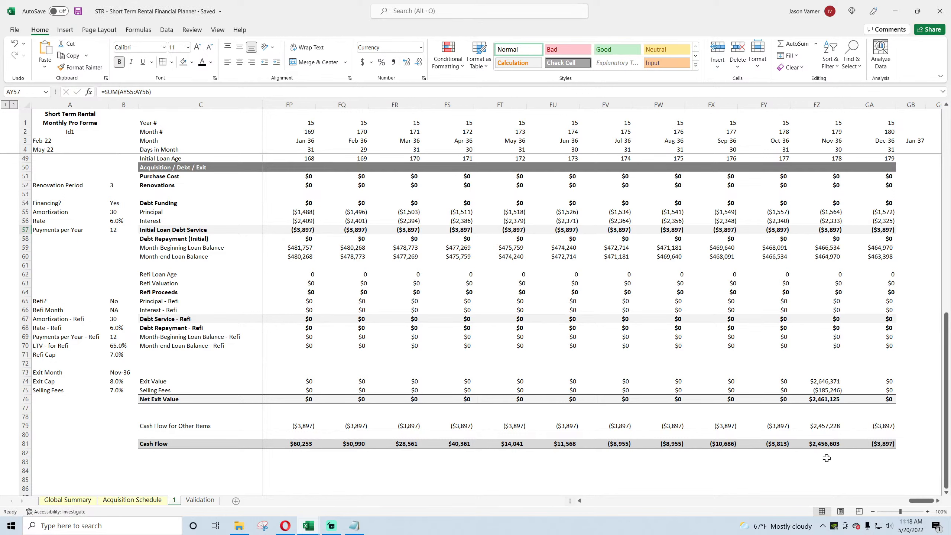
{"action": "left_click", "coordinate": [823, 212]}
{"action": "left_click", "coordinate": [822, 221]}
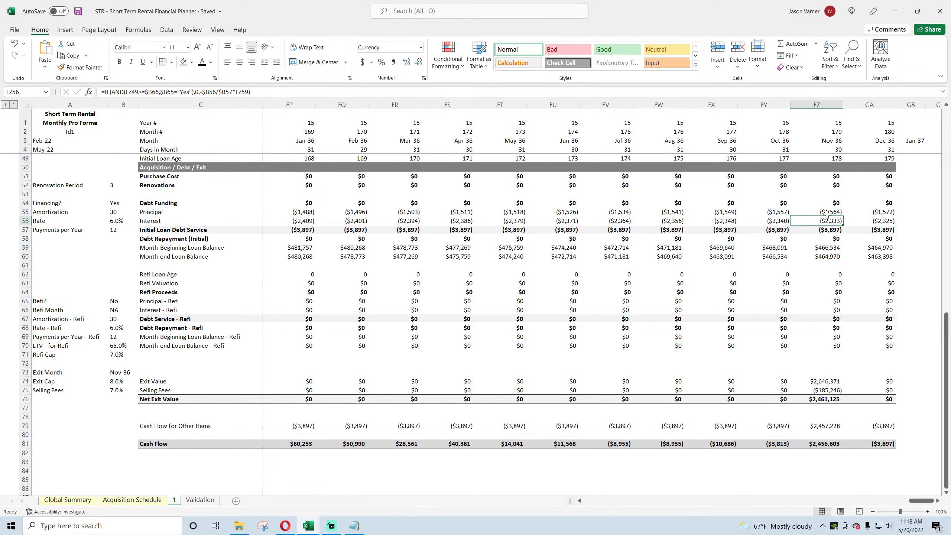
{"action": "left_click", "coordinate": [882, 203]}
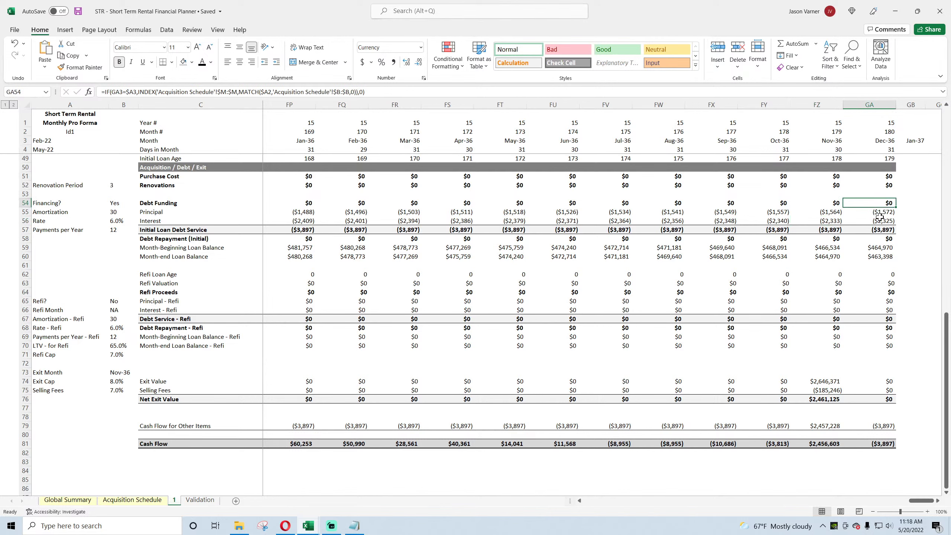
{"action": "left_click", "coordinate": [879, 212]}
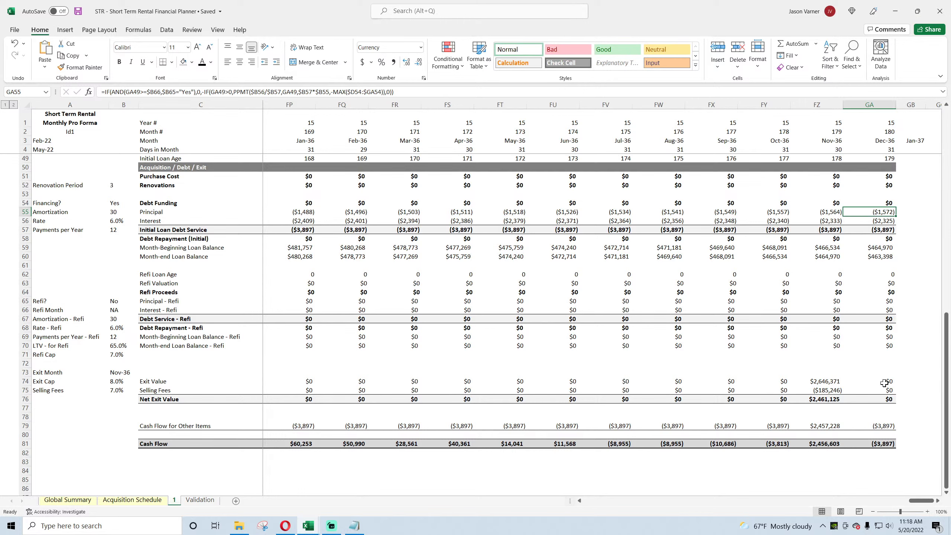
Copy the exit-month test IF(GA3>$B73,0, from the start of the Dec-36 Principal - Refi formula.
{"action": "left_click", "coordinate": [876, 303]}
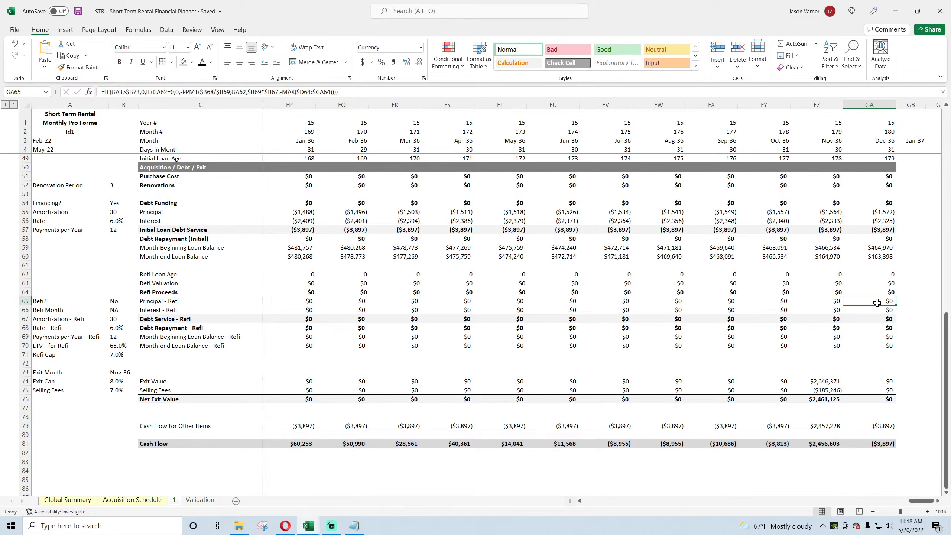
{"action": "left_click", "coordinate": [106, 92]}
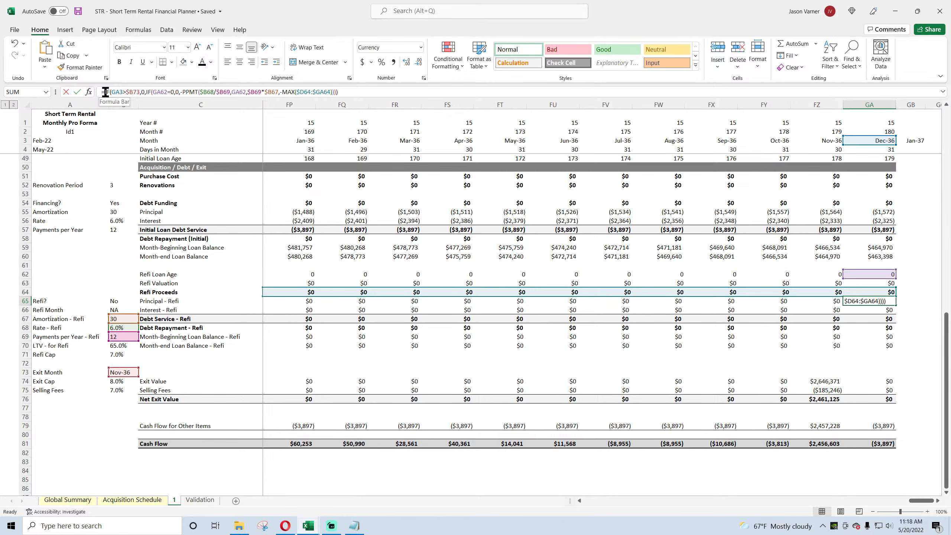
{"action": "left_click_drag", "start_coordinate": [106, 92], "coordinate": [142, 94]}
{"action": "right_click", "coordinate": [129, 93]}
{"action": "left_click", "coordinate": [152, 109]}
{"action": "key", "text": "Return"}
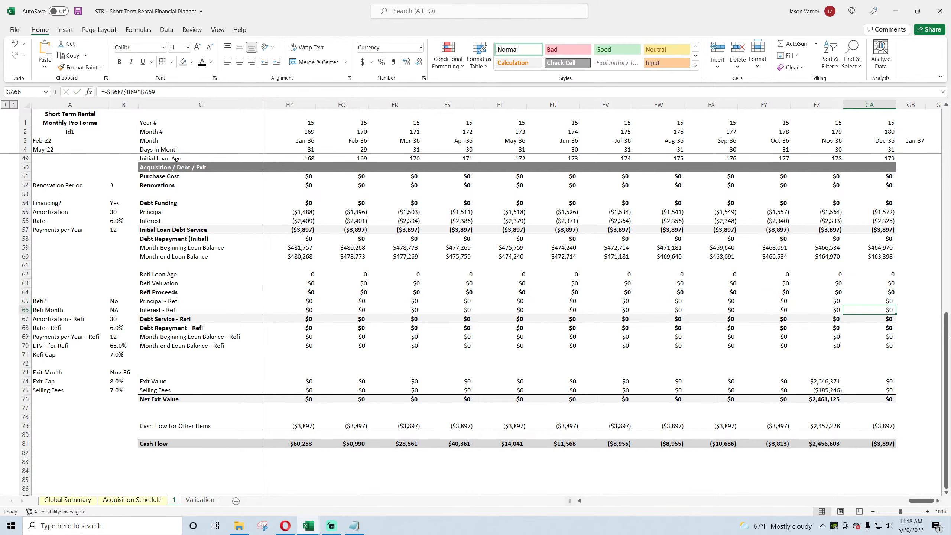
Insert the copied IF(GA3>$B73,0, test at the start of the initial loan's Dec-36 Principal formula and accept the closing-parenthesis correction.
{"action": "left_click", "coordinate": [877, 211]}
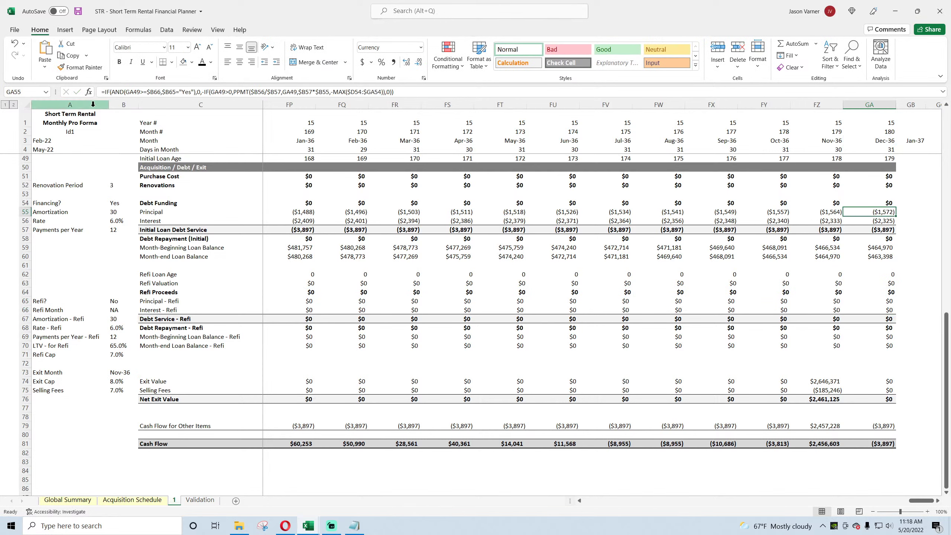
{"action": "left_click", "coordinate": [105, 92]}
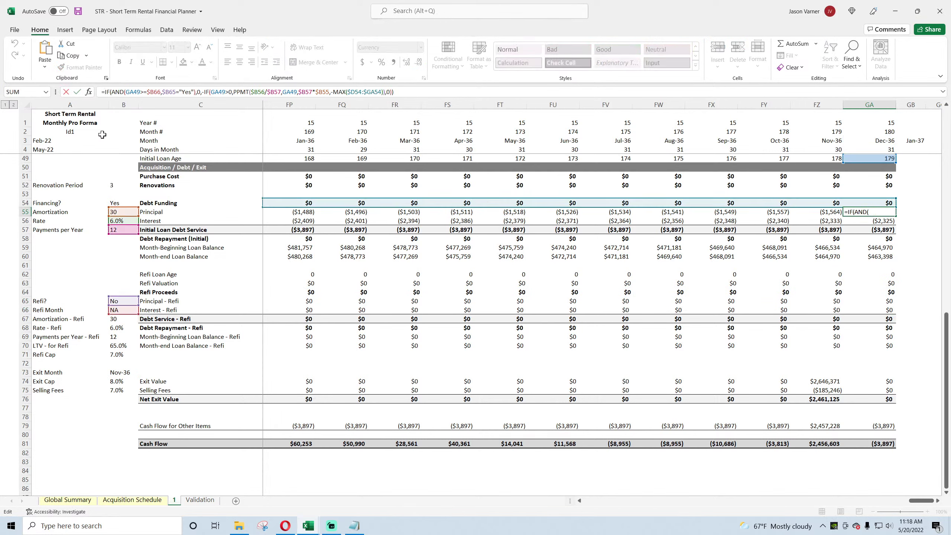
{"action": "key", "text": "ctrl+v"}
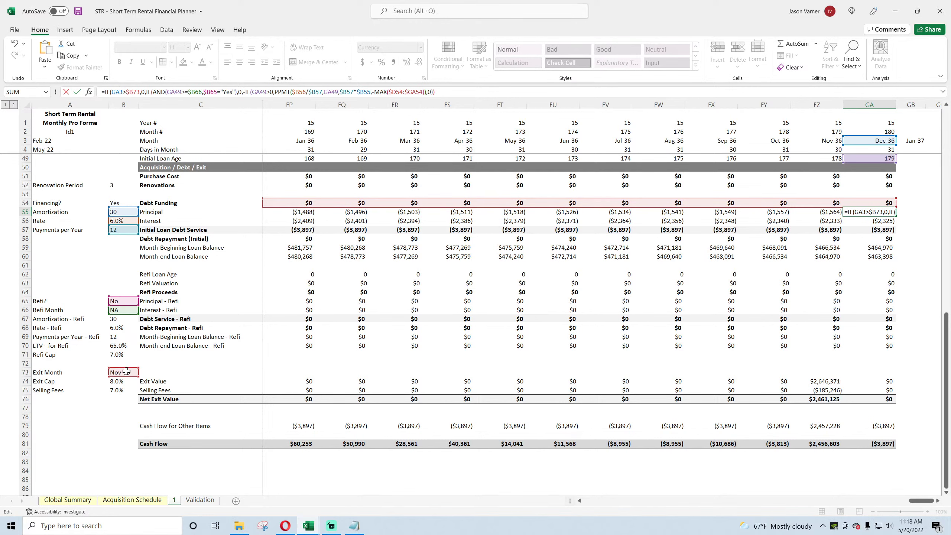
{"action": "key", "text": "Return"}
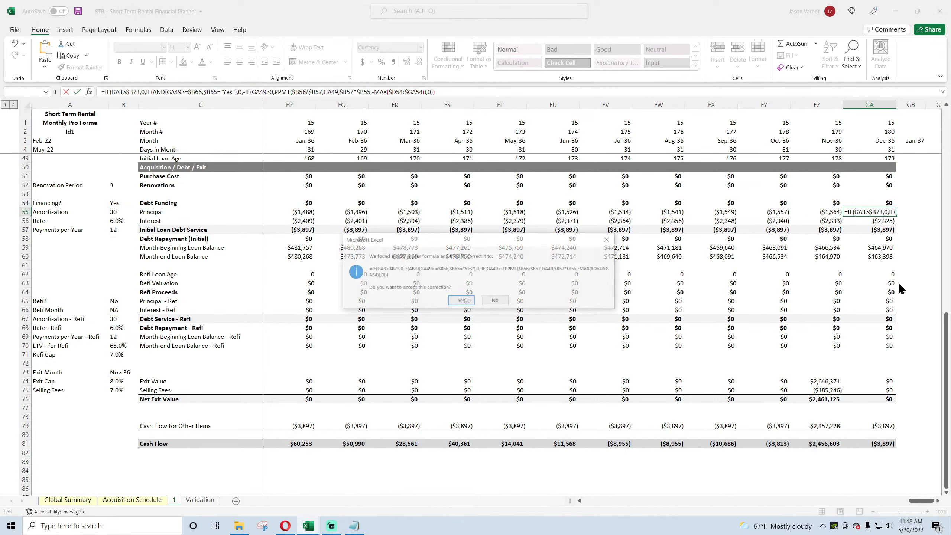
{"action": "key", "text": "Return"}
Change the initial loan's Dec-36 Interest formula to =IF(GA3>$B73,0,IF(AND(GA49>=$B66,$B65="Yes"),0,-$B56/$B57*GA59)).
{"action": "left_click", "coordinate": [110, 92]}
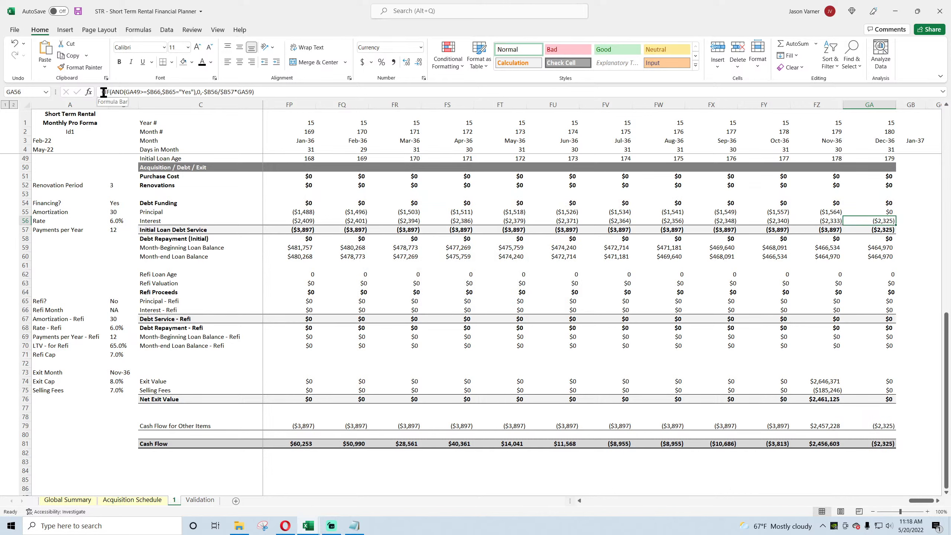
{"action": "type", "text": "IF(GA3>$B73,0,"}
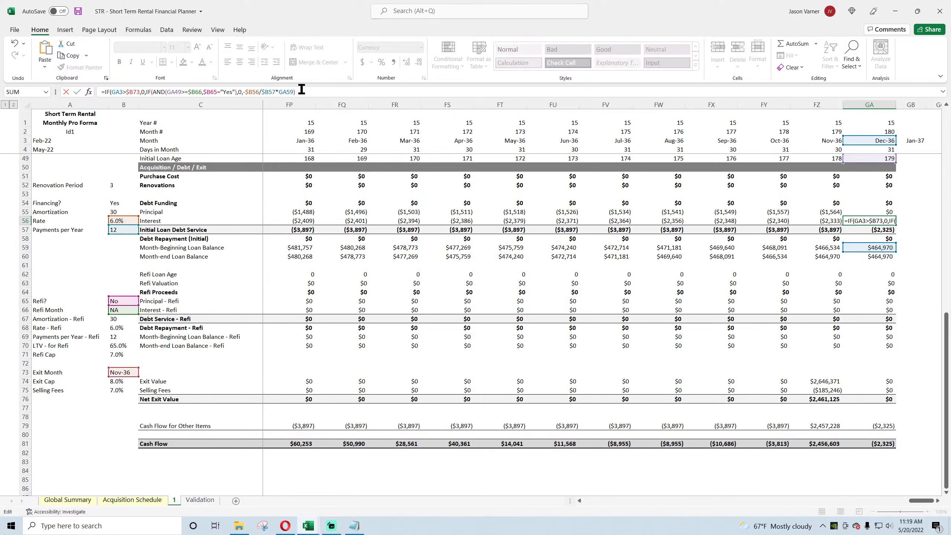
{"action": "key", "text": "End"}
{"action": "type", "text": ")"}
{"action": "key", "text": "Return"}
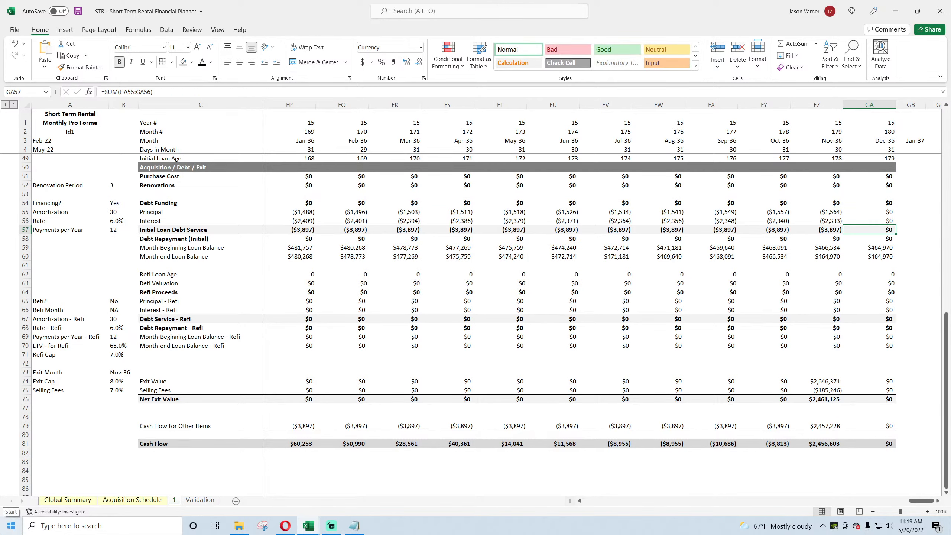
Fill the Dec-36 Principal and Interest formulas of the initial loan back across the earlier months and check Nov-36.
{"action": "left_click", "coordinate": [886, 214]}
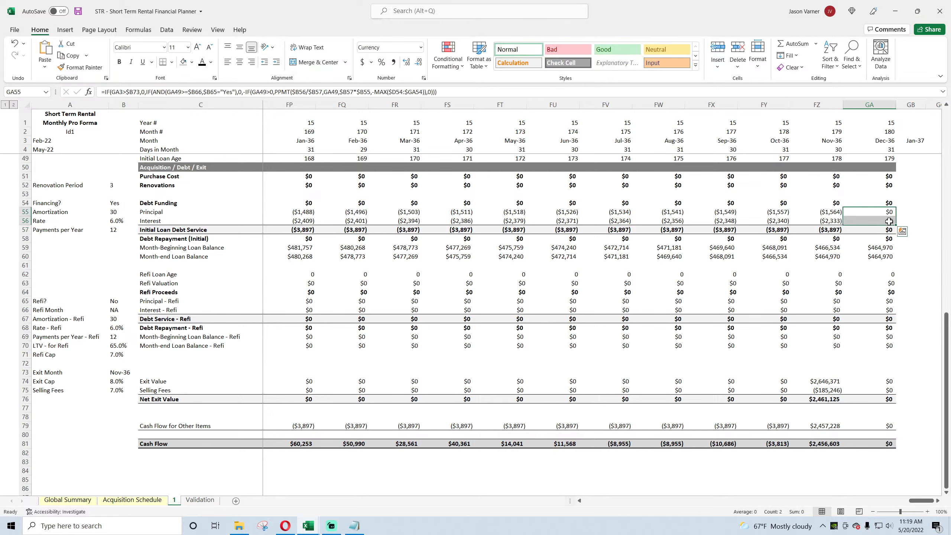
{"action": "left_click_drag", "start_coordinate": [887, 213], "coordinate": [711, 221]}
{"action": "left_click_drag", "start_coordinate": [822, 212], "coordinate": [286, 217]}
{"action": "left_click_drag", "start_coordinate": [595, 500], "coordinate": [604, 500]}
{"action": "left_click", "coordinate": [831, 211]}
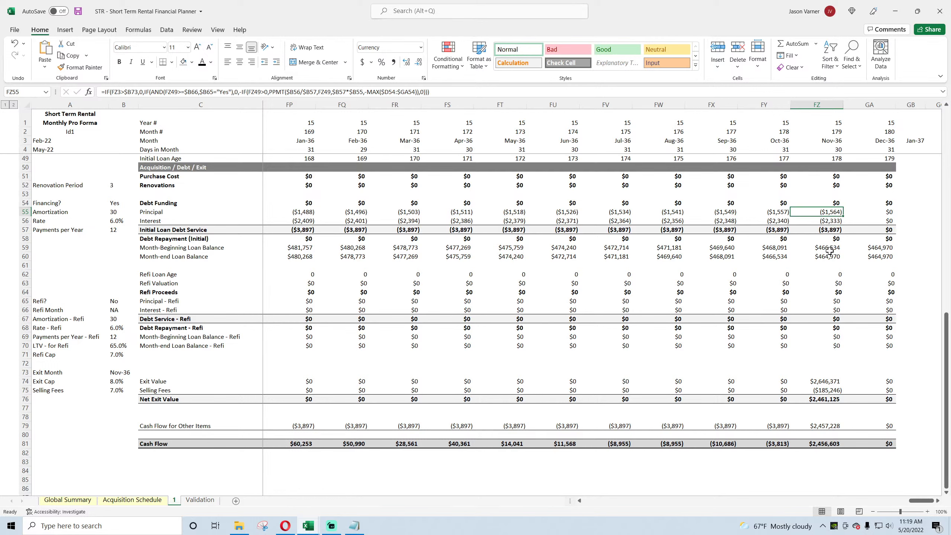
Add IF(AND(B65="No",FZ3=B73),-FZ60, in front of the existing IF in the Nov-36 Debt Repayment (Initial) formula.
{"action": "left_click", "coordinate": [828, 240]}
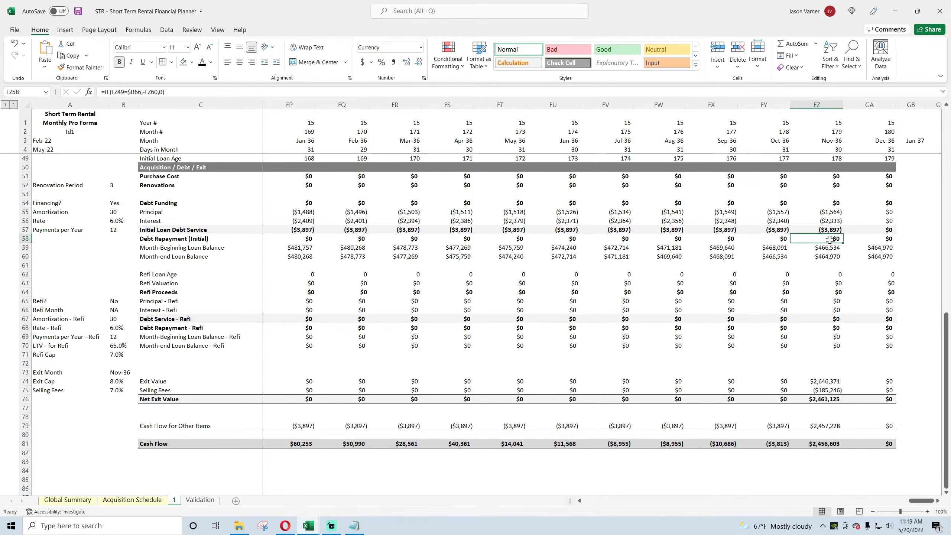
{"action": "left_click", "coordinate": [103, 92]}
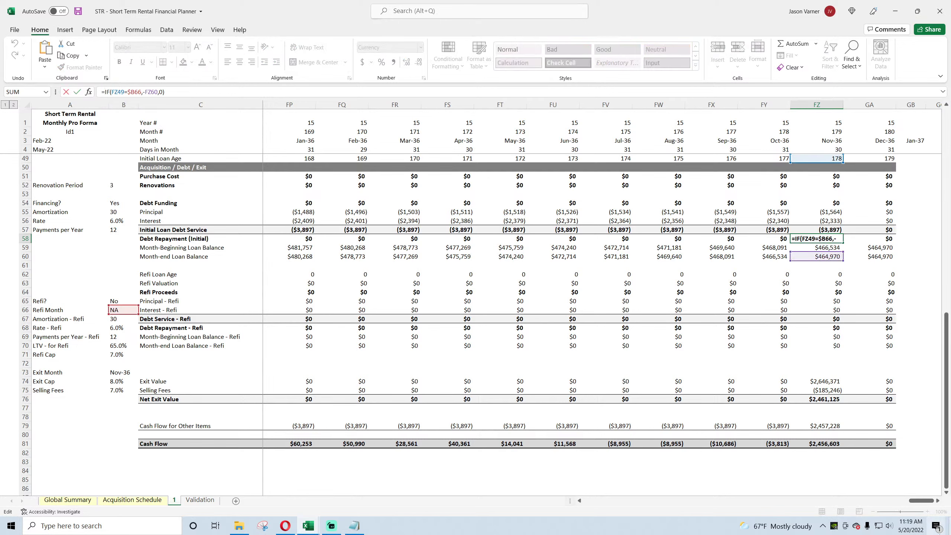
{"action": "type", "text": "if(and("}
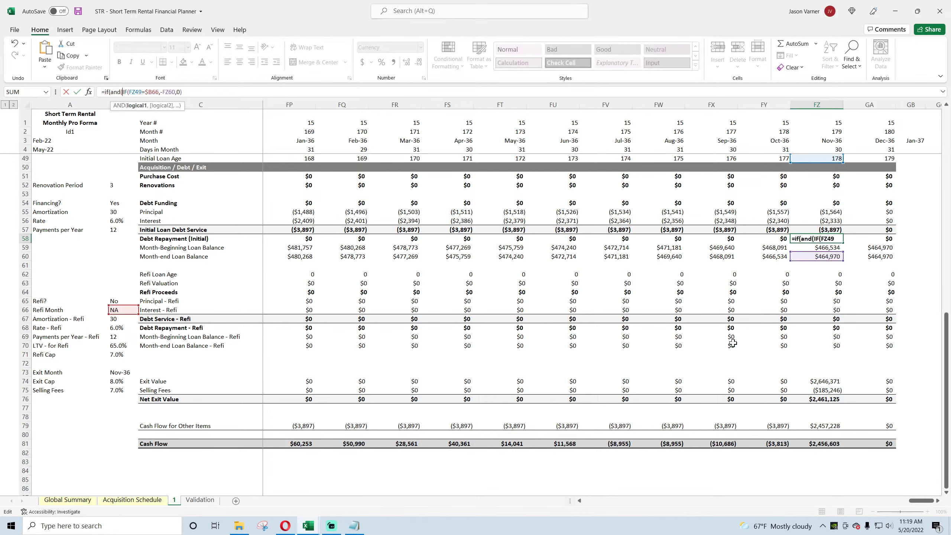
{"action": "left_click", "coordinate": [116, 300]}
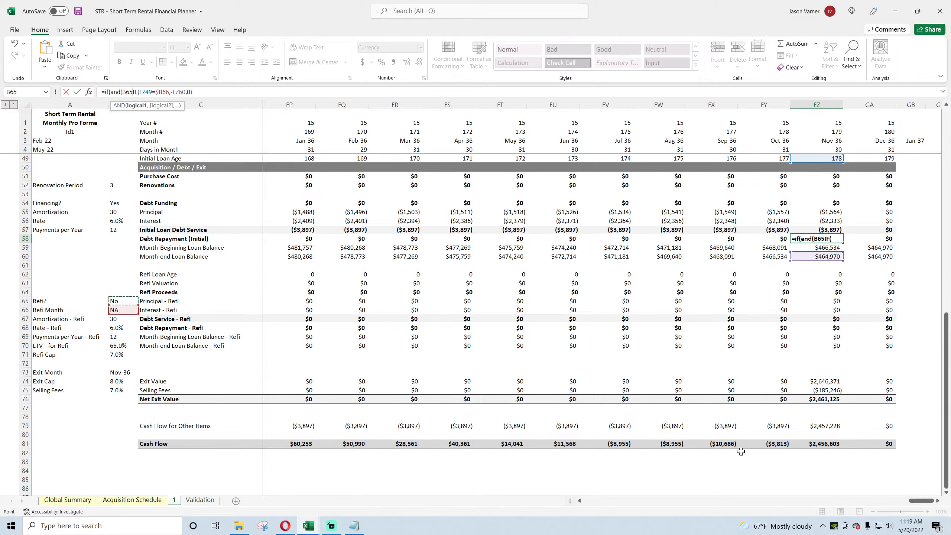
{"action": "type", "text": "=\"No\""}
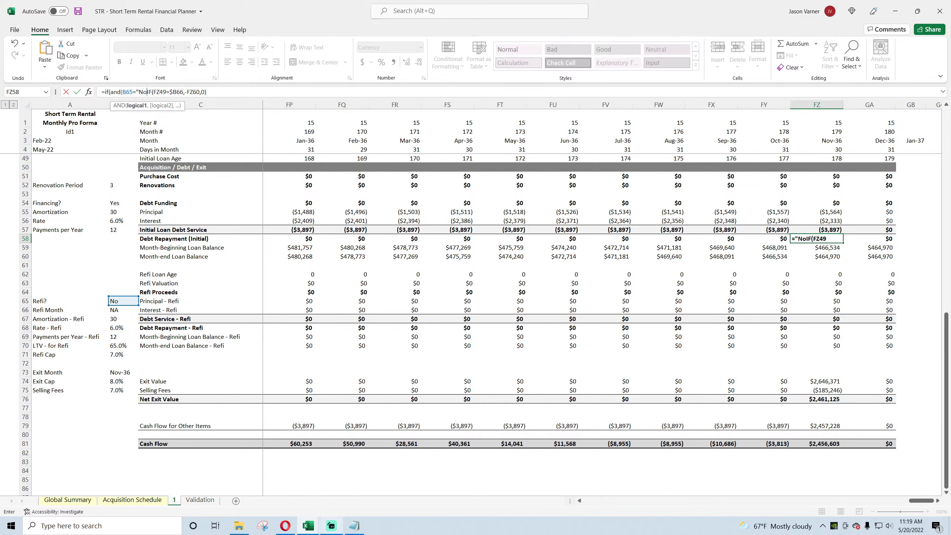
{"action": "type", "text": ","}
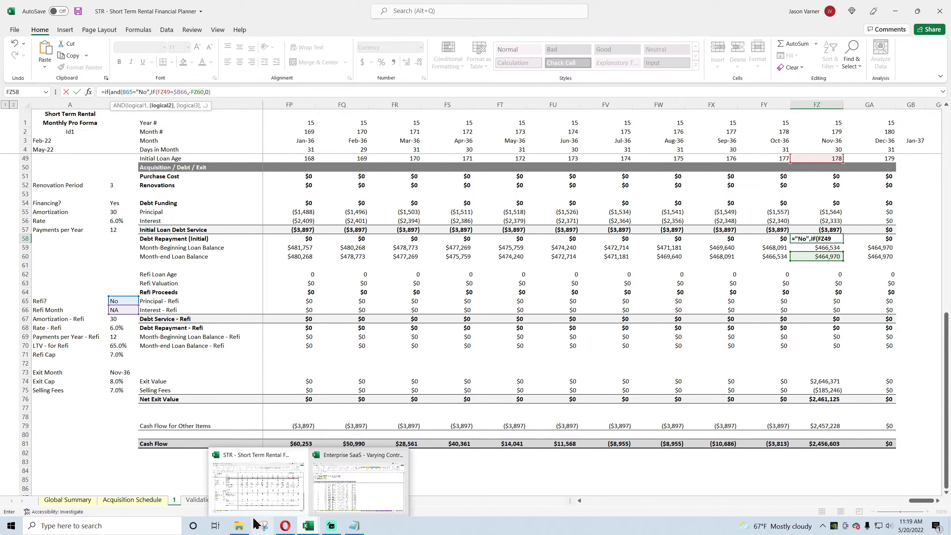
{"action": "left_click", "coordinate": [831, 141]}
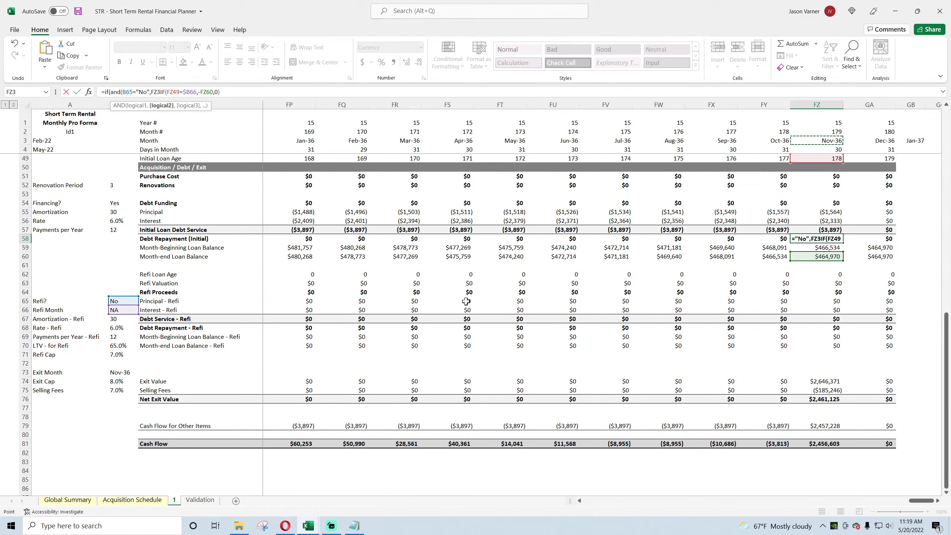
{"action": "type", "text": "="}
{"action": "left_click", "coordinate": [118, 371]}
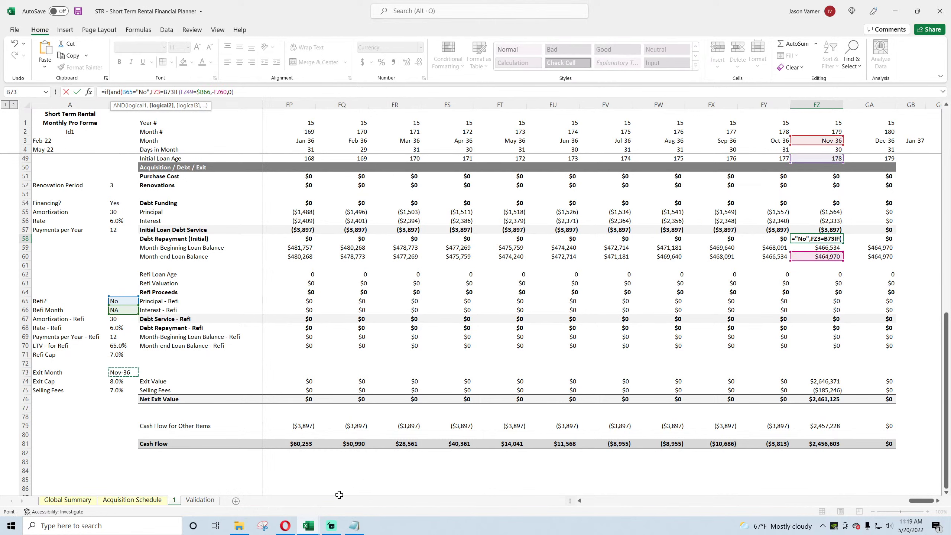
{"action": "type", "text": ")"}
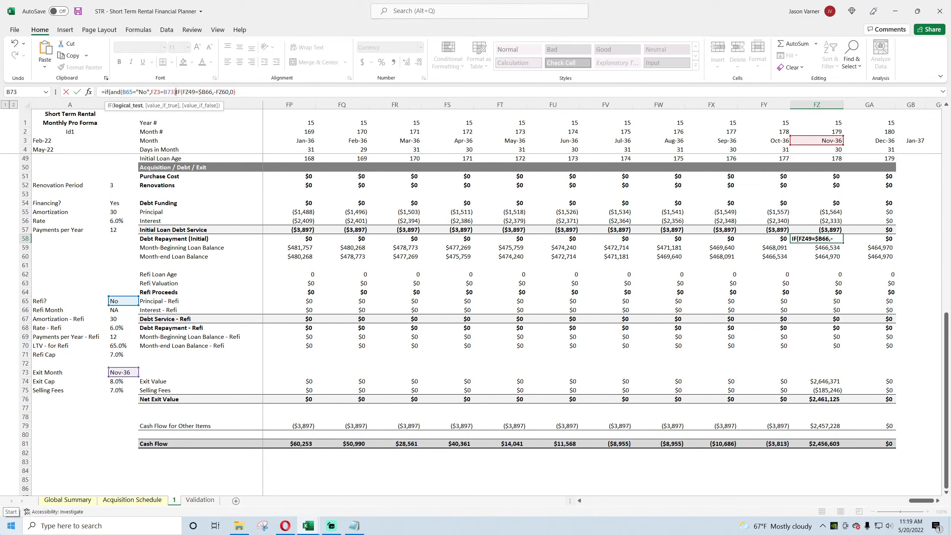
{"action": "type", "text": ","}
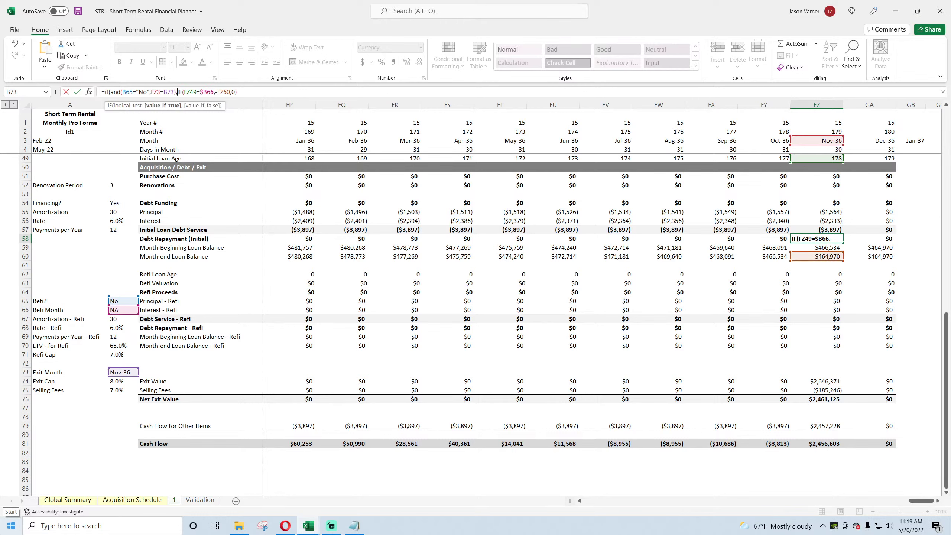
{"action": "type", "text": "-"}
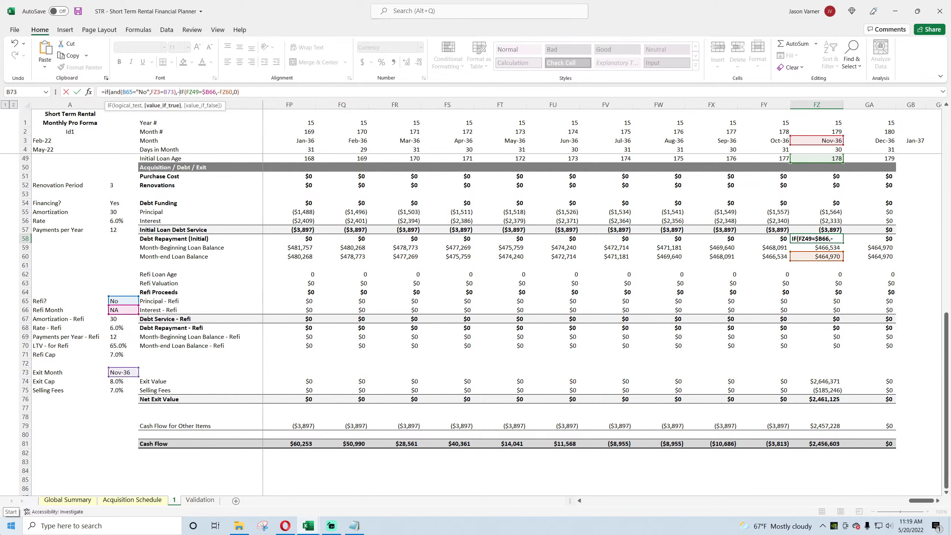
{"action": "left_click", "coordinate": [814, 256]}
{"action": "type", "text": ","}
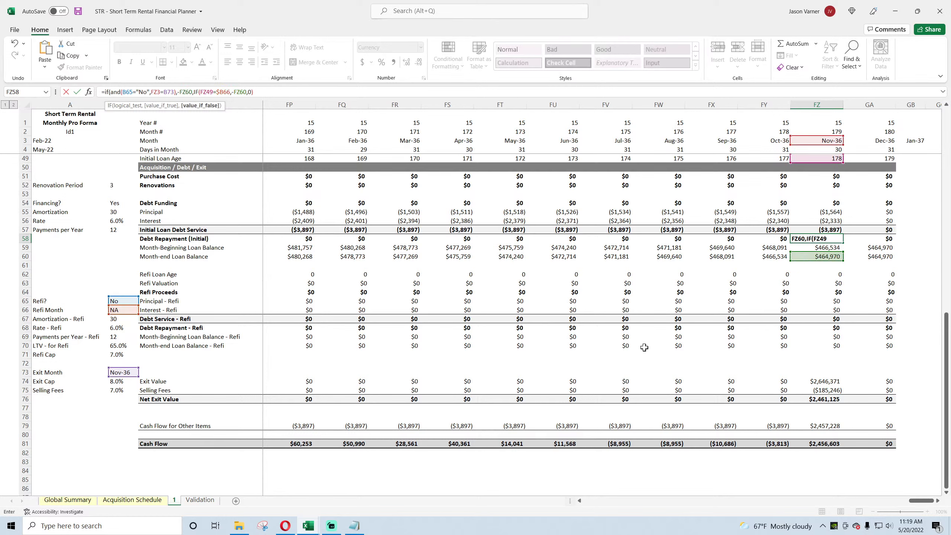
Anchor the added references as $B65 and $B73 in the Nov-36 Debt Repayment (Initial) formula and enter it with the suggested correction.
{"action": "left_click", "coordinate": [124, 93]}
{"action": "type", "text": "$"}
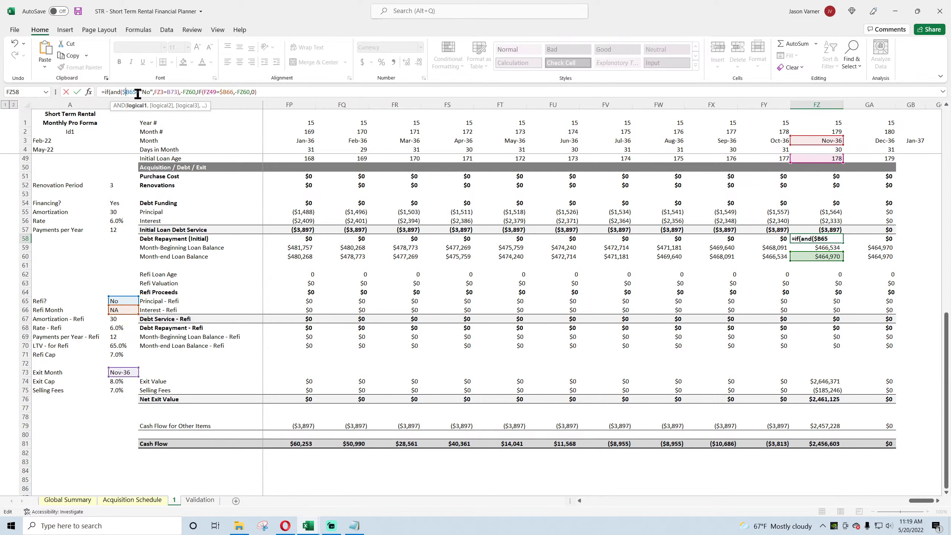
{"action": "left_click", "coordinate": [154, 93]}
{"action": "type", "text": ","}
{"action": "left_click", "coordinate": [167, 92]}
{"action": "type", "text": "$"}
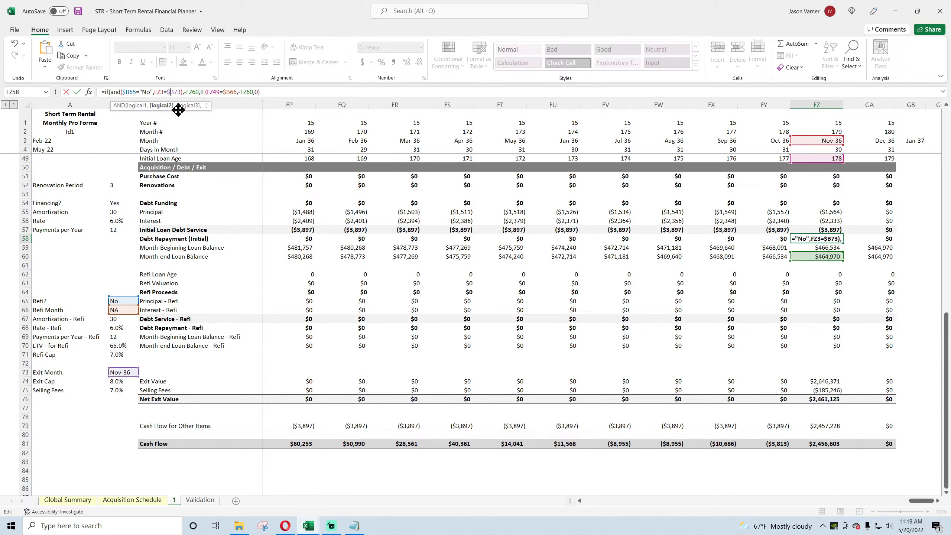
{"action": "key", "text": "Return"}
{"action": "key", "text": "Return"}
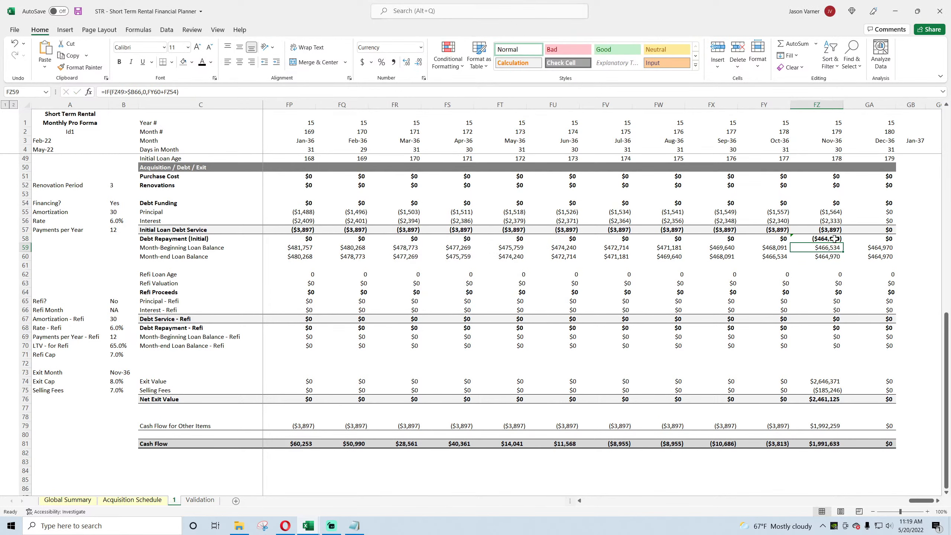
Fill the Nov-36 Debt Repayment (Initial) formula back across row 58 to the first month and save the workbook.
{"action": "left_click", "coordinate": [835, 240]}
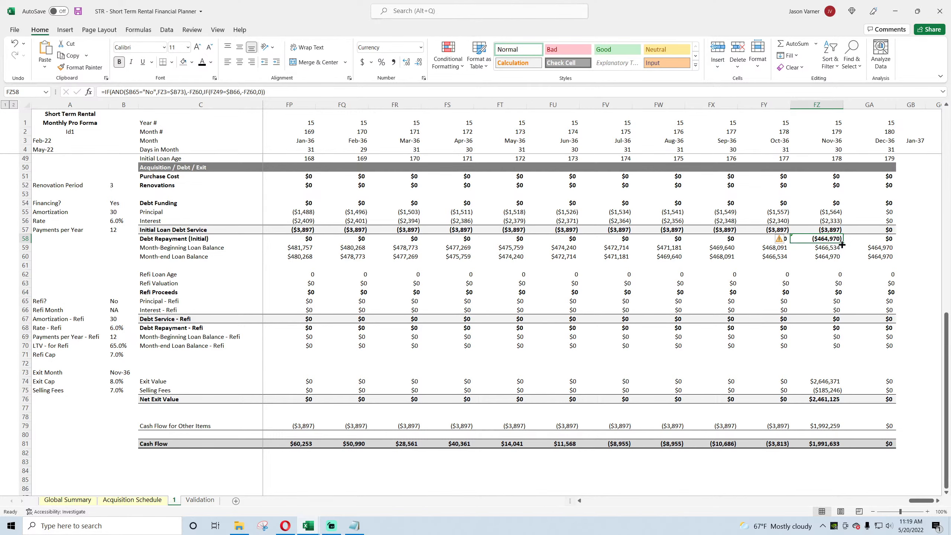
{"action": "left_click_drag", "start_coordinate": [841, 245], "coordinate": [282, 272]}
{"action": "left_click", "coordinate": [833, 240]}
{"action": "left_click_drag", "start_coordinate": [595, 500], "coordinate": [920, 500]}
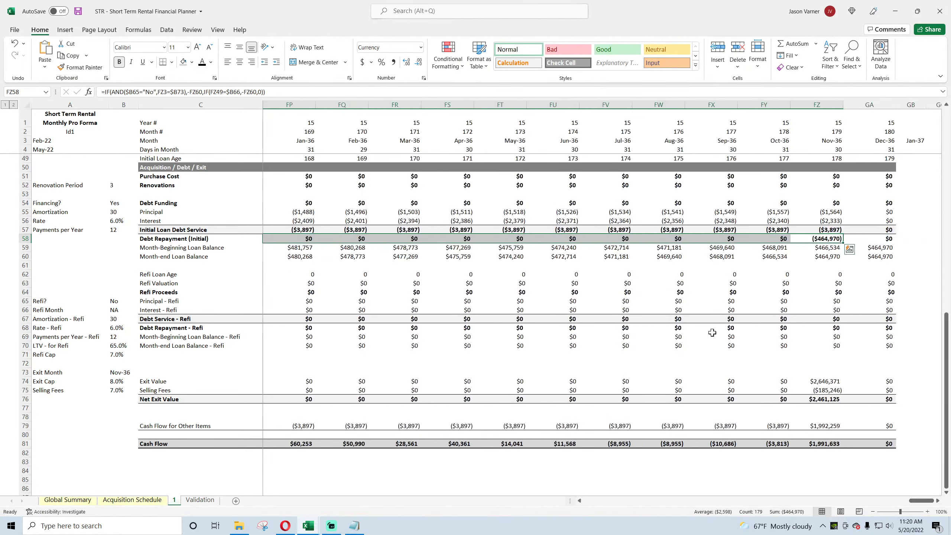
{"action": "left_click", "coordinate": [78, 11]}
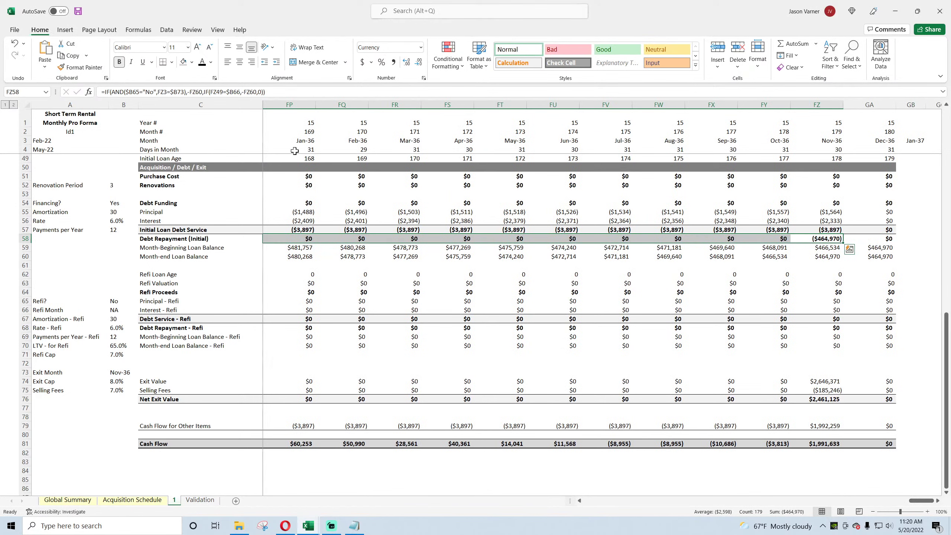
Check the Nov-36 and Dec-36 initial loan balances and copy IF(GA3>$B73,0, from the Dec-36 Principal formula.
{"action": "left_click", "coordinate": [826, 248]}
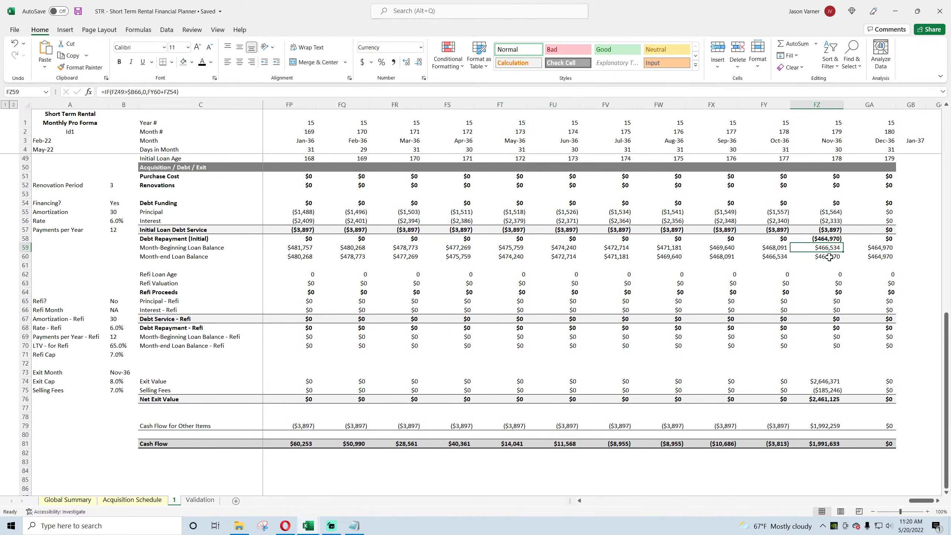
{"action": "left_click", "coordinate": [874, 259]}
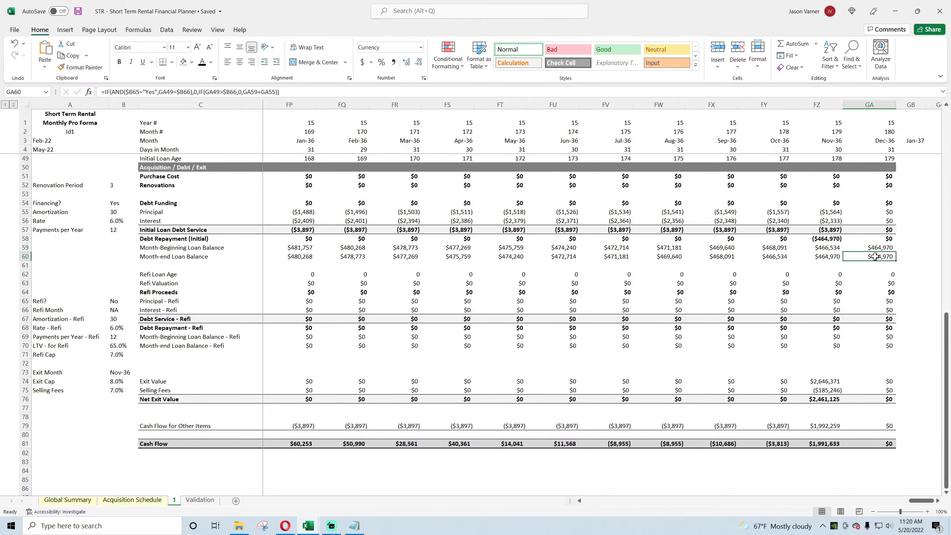
{"action": "left_click", "coordinate": [872, 247]}
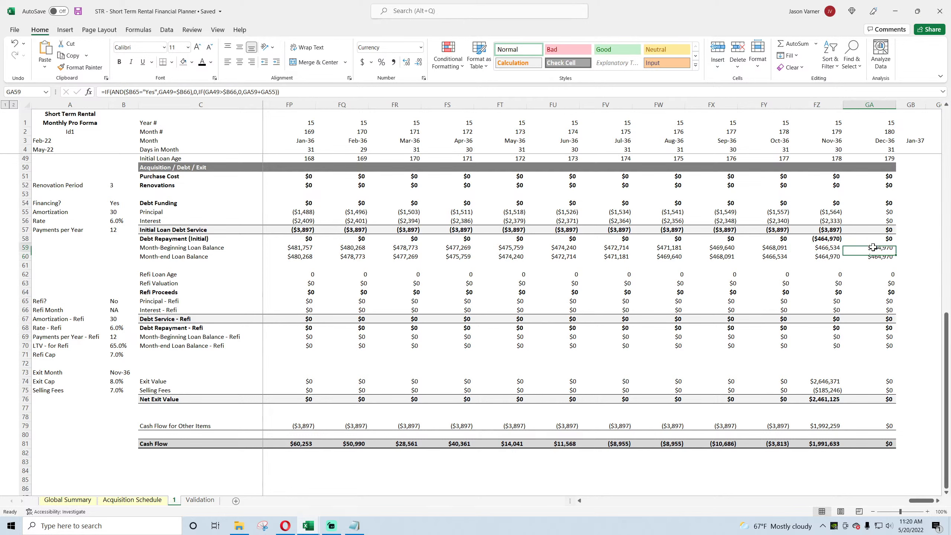
{"action": "left_click", "coordinate": [878, 213]}
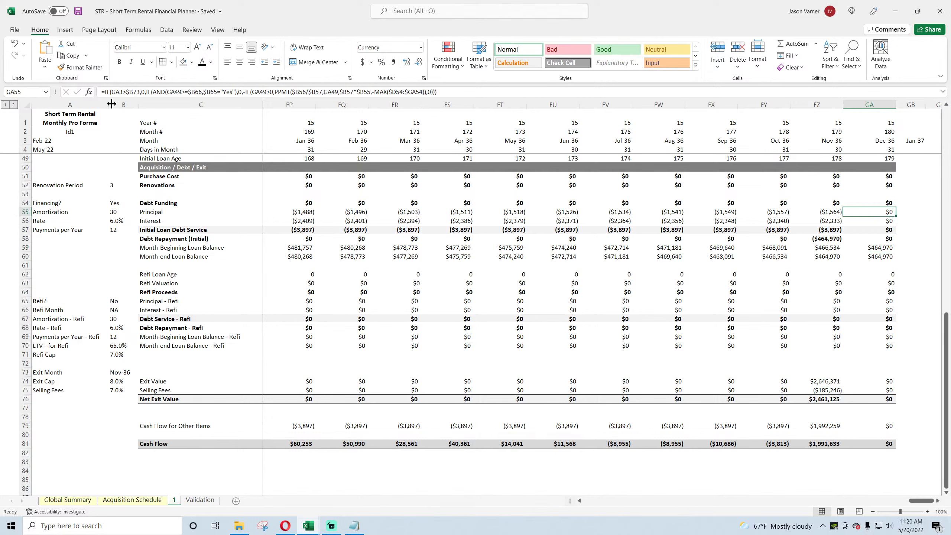
{"action": "left_click_drag", "start_coordinate": [105, 92], "coordinate": [147, 92]}
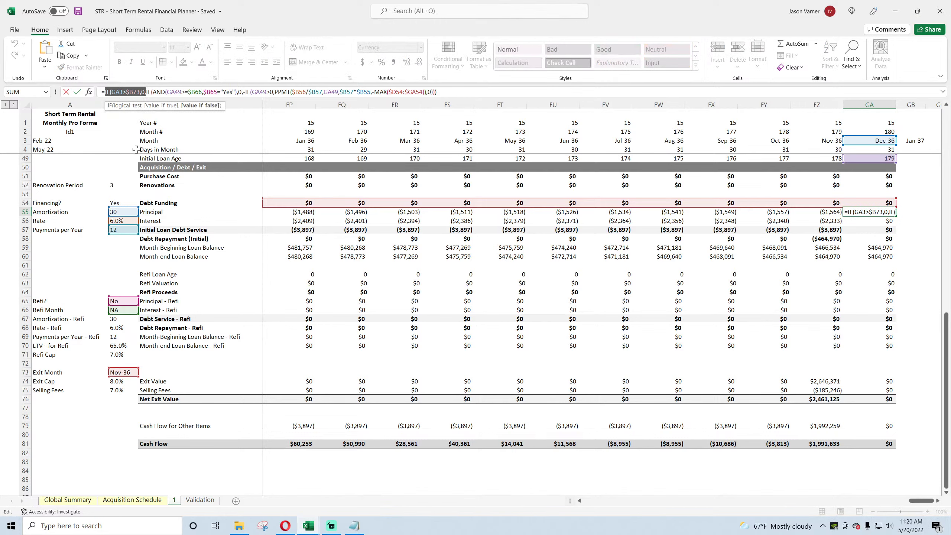
{"action": "key", "text": "Return"}
Insert IF(GA3>$B73,0, in front of the IF in the Dec-36 Month-Beginning Loan Balance formula of the initial loan, accepting the suggested correction.
{"action": "left_click", "coordinate": [876, 249]}
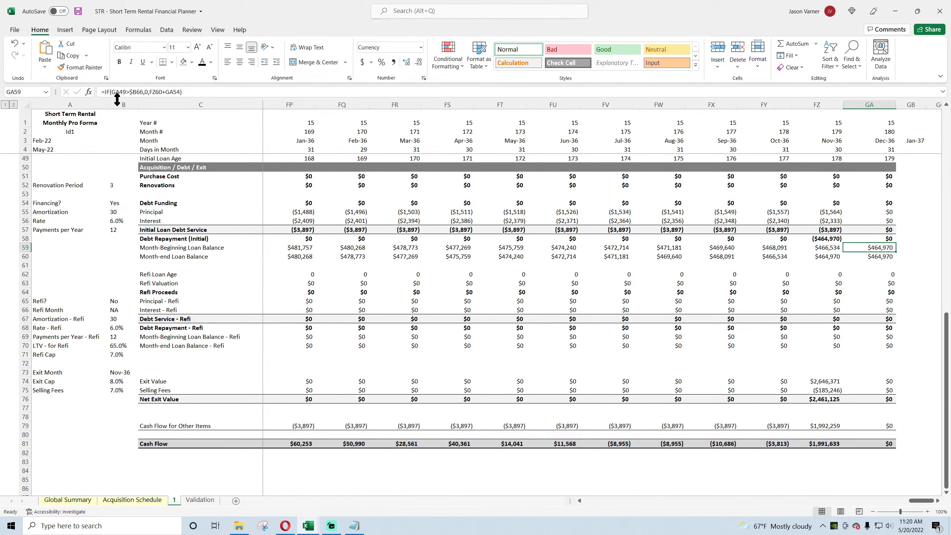
{"action": "left_click", "coordinate": [105, 92]}
{"action": "key", "text": "ctrl+v"}
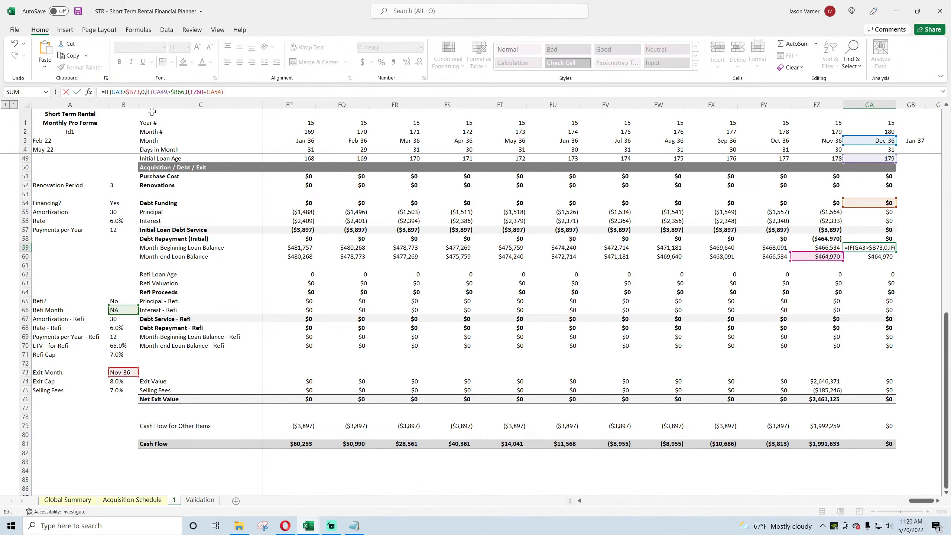
{"action": "key", "text": "Return"}
{"action": "key", "text": "Return"}
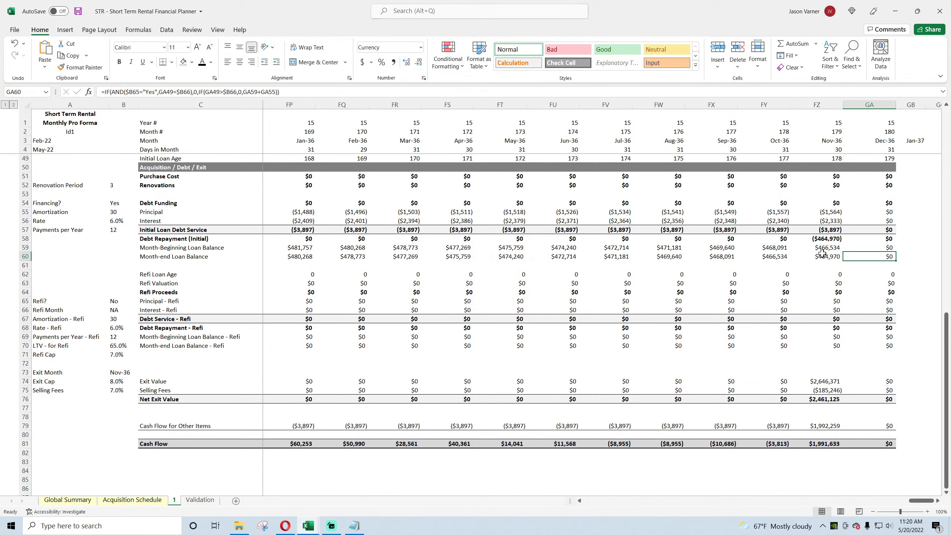
Try to fill the Dec-36 Month-Beginning Loan Balance formula back across row 59 to Jan-22 and undo it.
{"action": "left_click", "coordinate": [881, 248]}
{"action": "left_click_drag", "start_coordinate": [896, 251], "coordinate": [281, 287]}
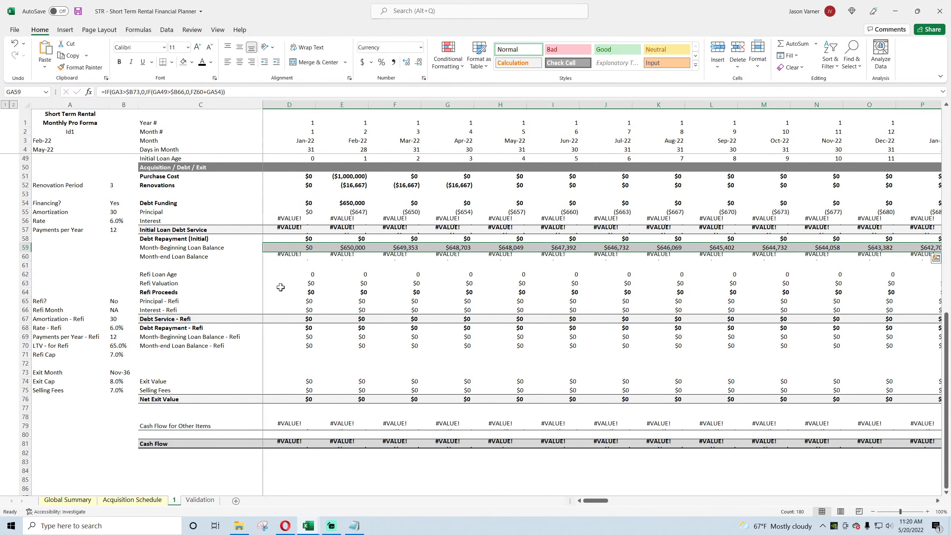
{"action": "left_click", "coordinate": [15, 43]}
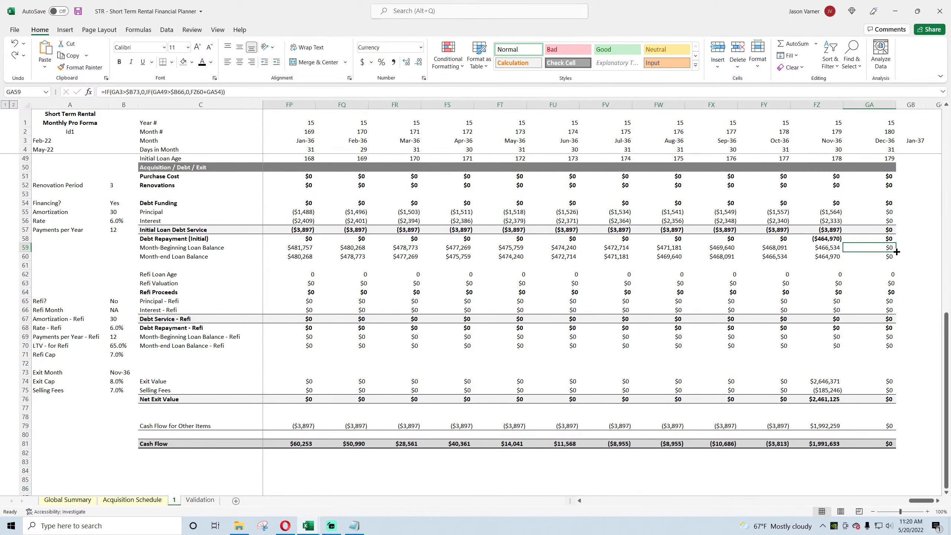
Fill the Dec-36 Month-Beginning Loan Balance formula back across row 59 only as far as Feb-22 and save the workbook.
{"action": "left_click_drag", "start_coordinate": [897, 252], "coordinate": [335, 312]}
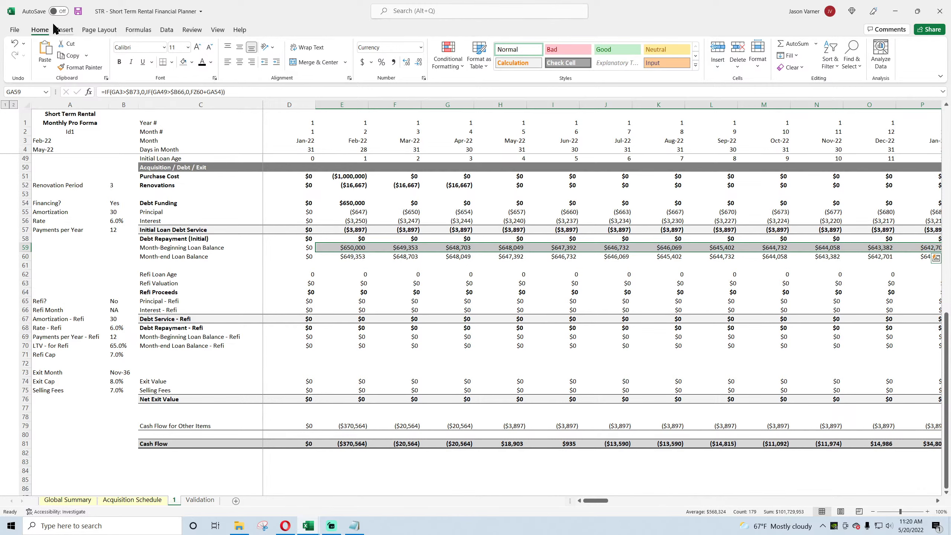
{"action": "left_click", "coordinate": [78, 10]}
{"action": "left_click_drag", "start_coordinate": [601, 499], "coordinate": [920, 500]}
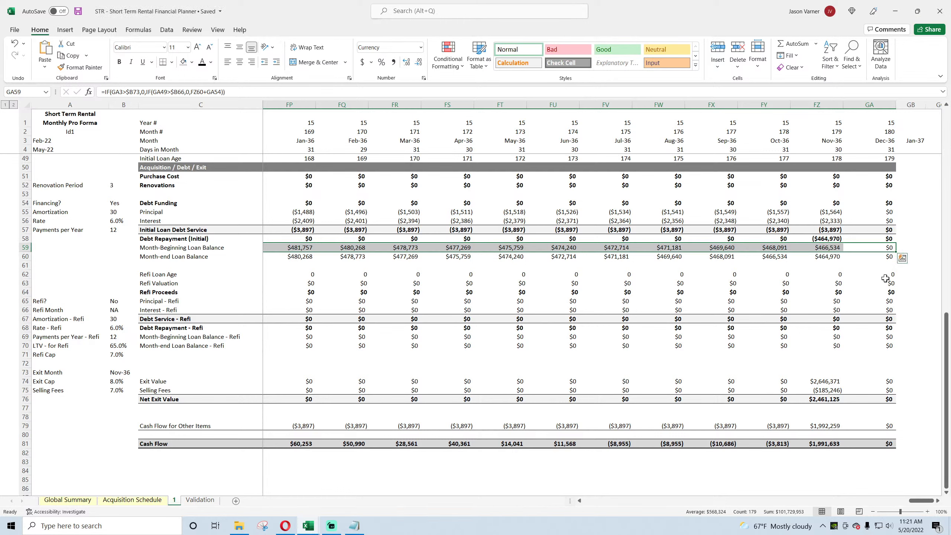
Compare the Nov-36 and Dec-36 beginning and month-end balance formulas of the initial loan.
{"action": "left_click", "coordinate": [829, 248]}
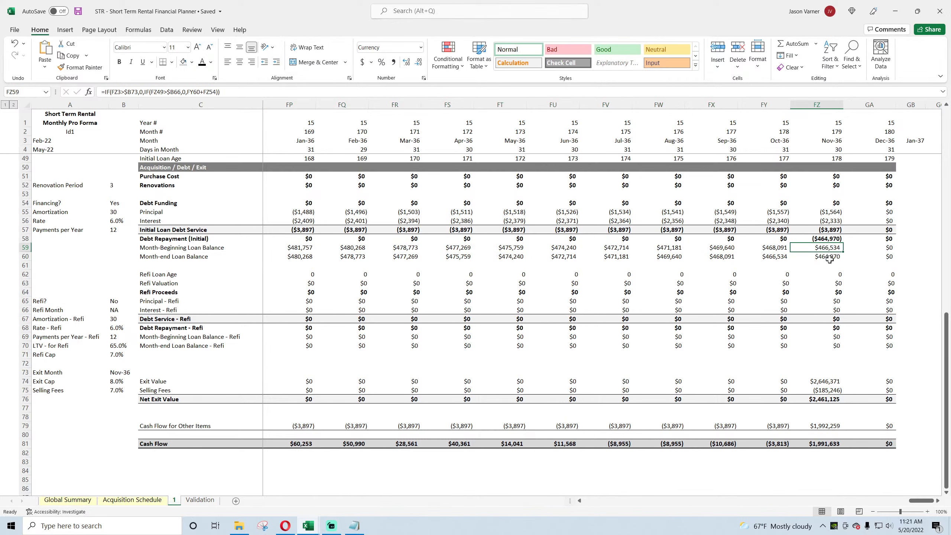
{"action": "left_click", "coordinate": [829, 258]}
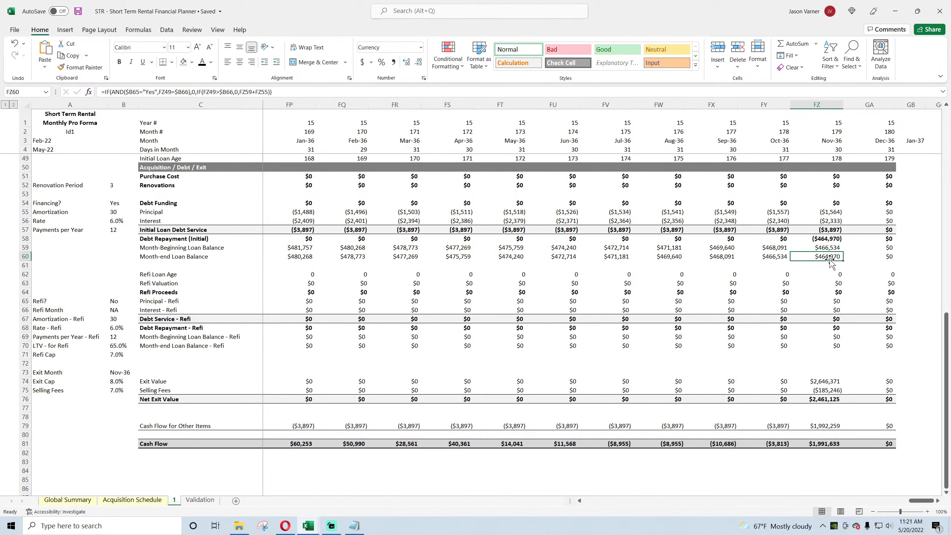
{"action": "left_click", "coordinate": [865, 257]}
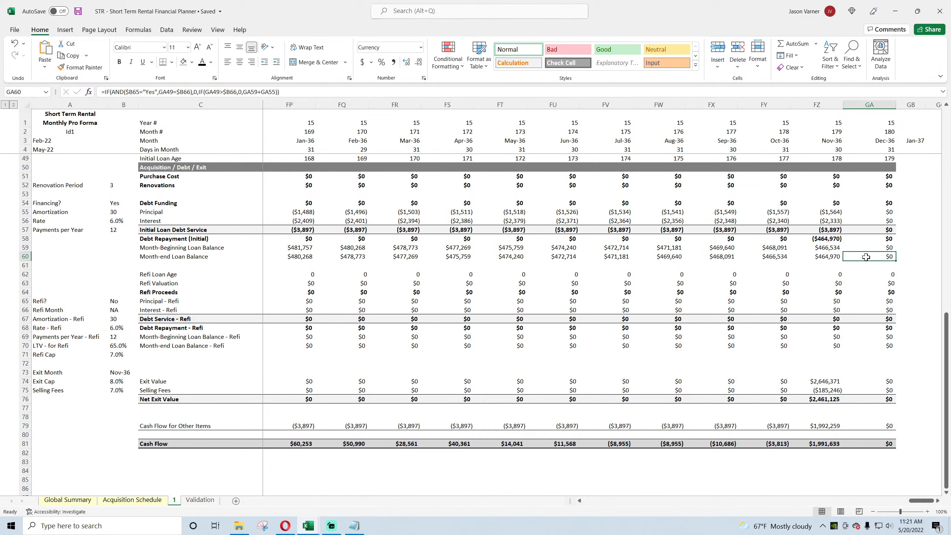
{"action": "left_click", "coordinate": [829, 248]}
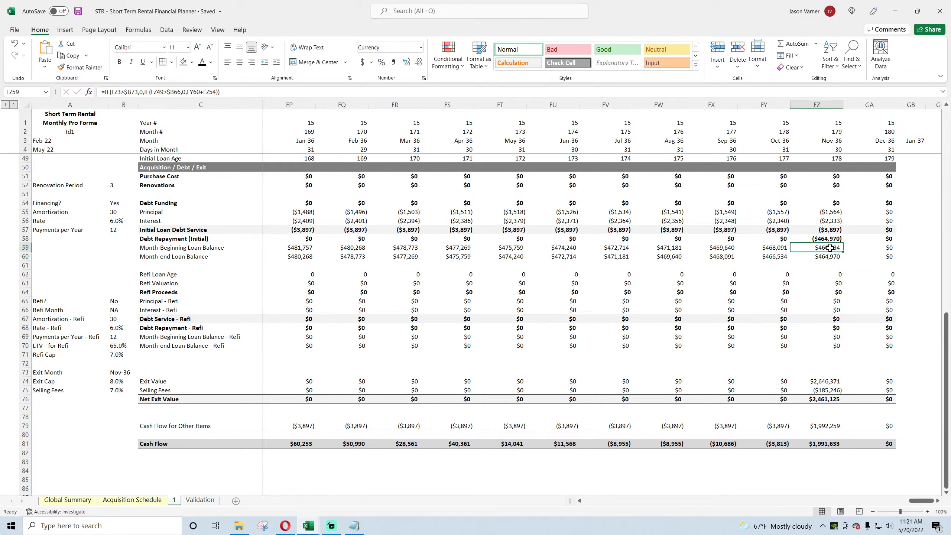
{"action": "left_click", "coordinate": [864, 257]}
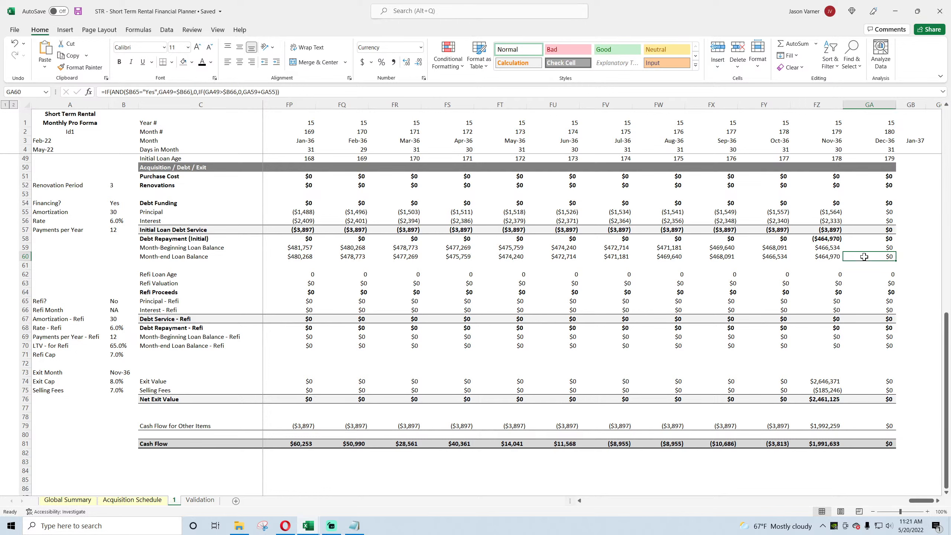
{"action": "left_click", "coordinate": [105, 92]}
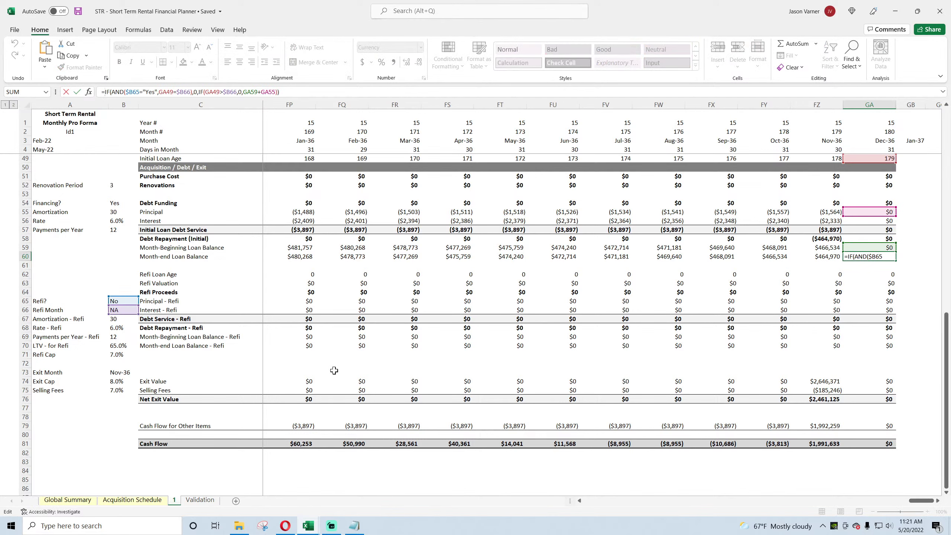
{"action": "type", "text": "if("}
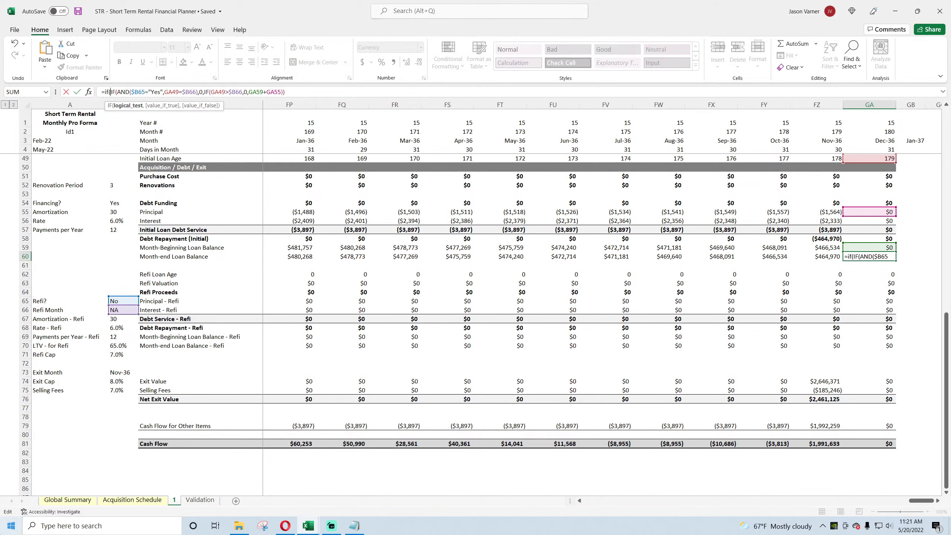
{"action": "left_click", "coordinate": [871, 140]}
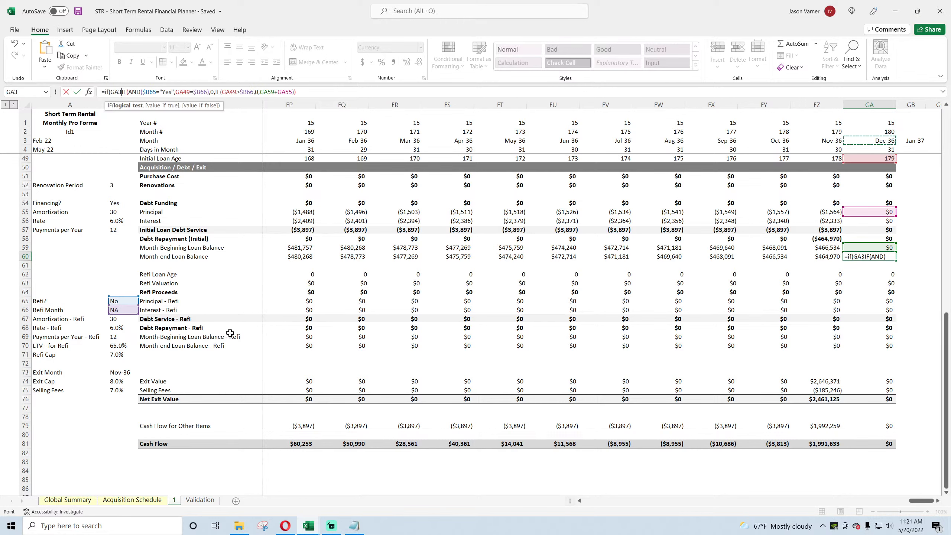
{"action": "type", "text": "="}
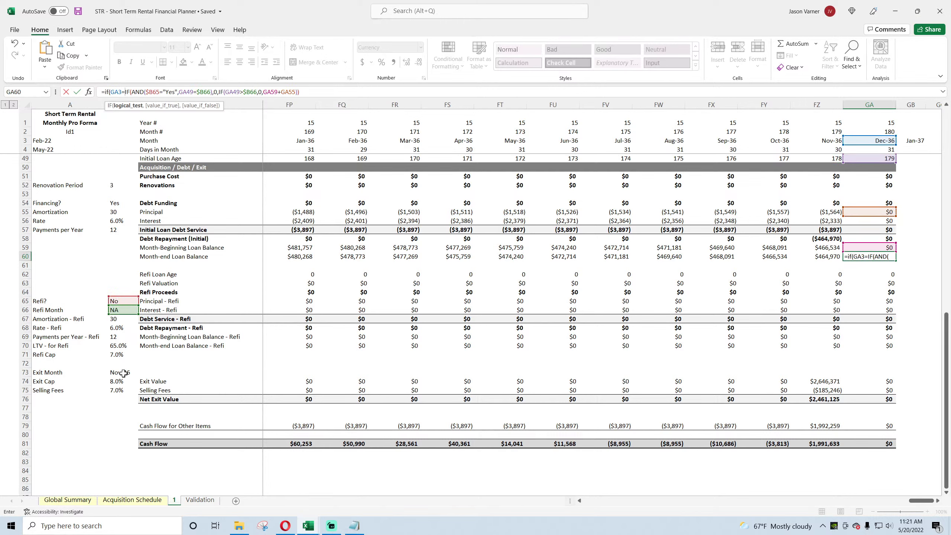
{"action": "key", "text": "BackSpace"}
{"action": "key", "text": "BackSpace"}
{"action": "key", "text": "BackSpace"}
{"action": "key", "text": "BackSpace"}
{"action": "key", "text": "BackSpace"}
{"action": "key", "text": "BackSpace"}
{"action": "key", "text": "BackSpace"}
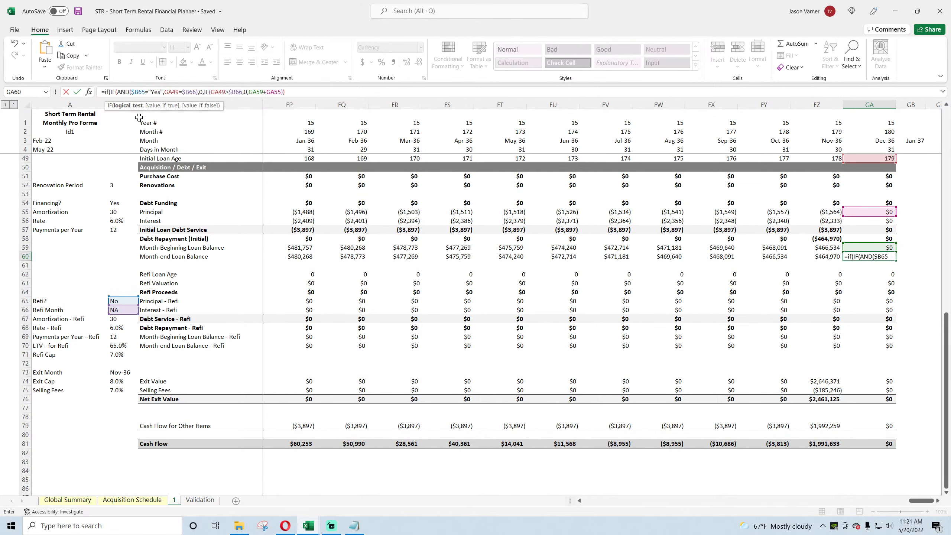
{"action": "key", "text": "Return"}
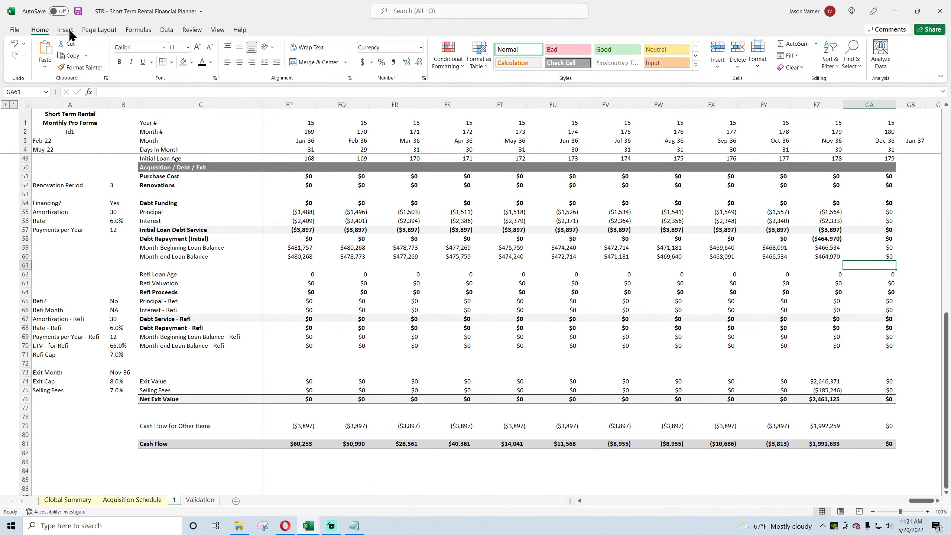
Save the workbook and recheck the initial loan's Nov-36 repayment and its Nov-36 and Dec-36 month-end balances.
{"action": "left_click", "coordinate": [78, 11]}
{"action": "left_click", "coordinate": [832, 257]}
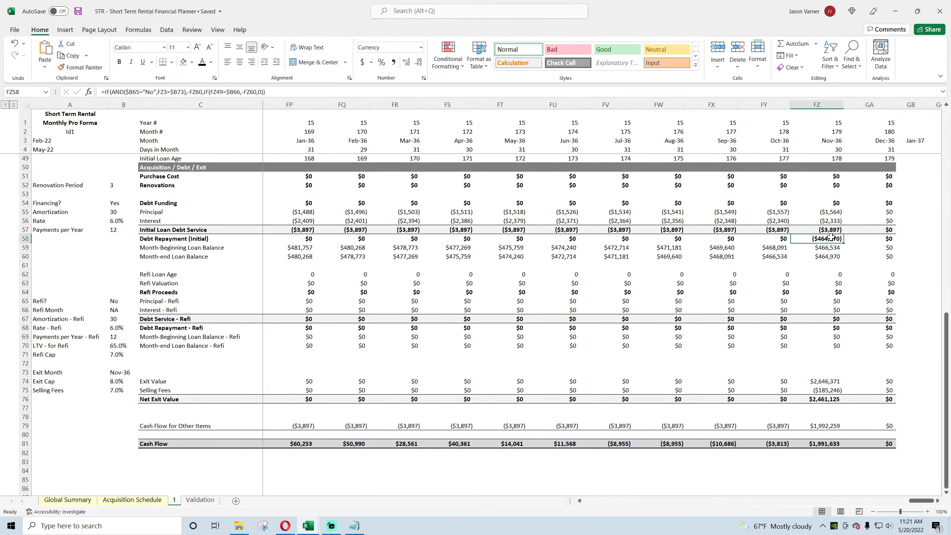
{"action": "left_click", "coordinate": [863, 258]}
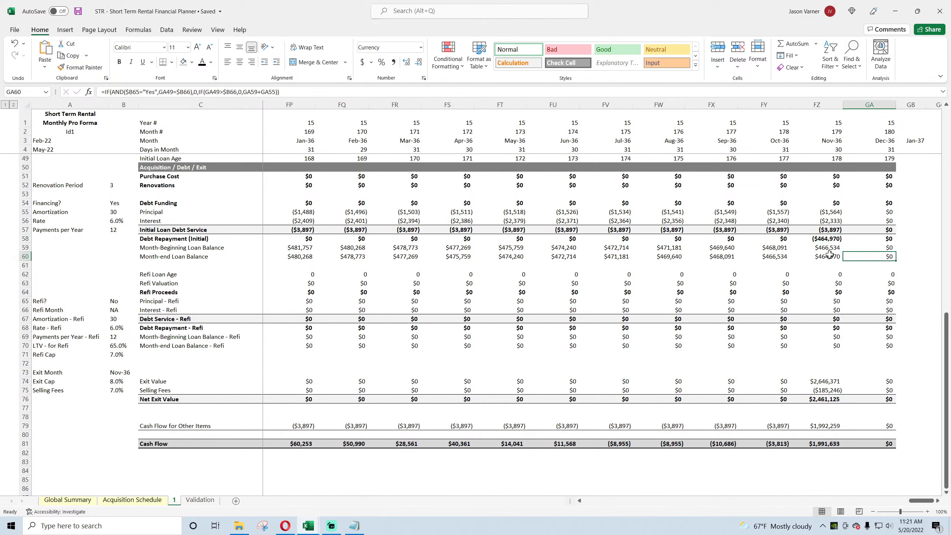
{"action": "left_click", "coordinate": [827, 257]}
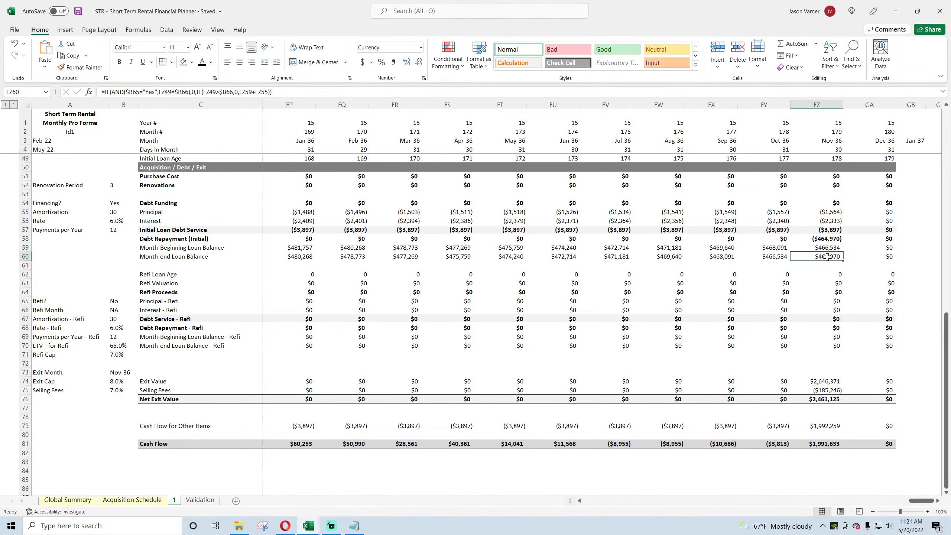
{"action": "left_click", "coordinate": [861, 257]}
{"action": "left_click", "coordinate": [78, 15]}
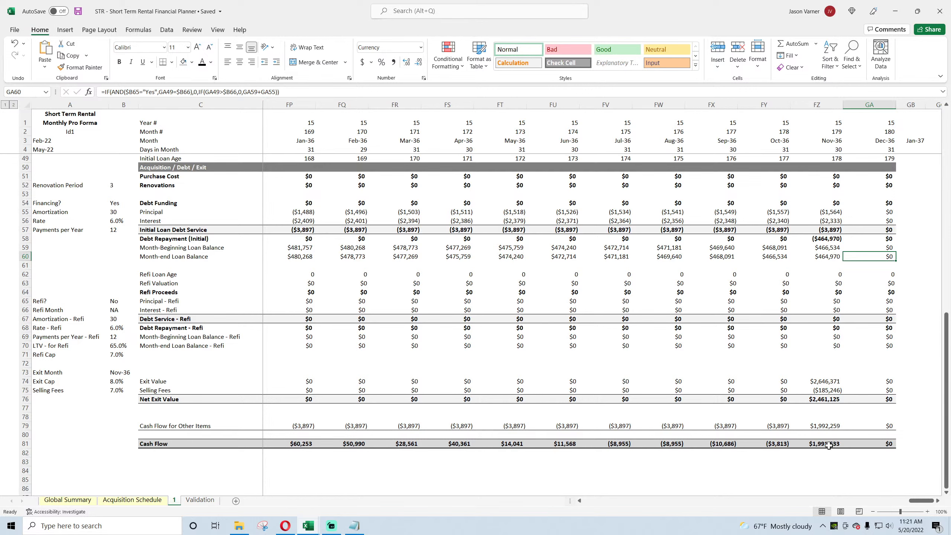
Set Financing? to No for Id1 on the Acquisition Schedule sheet.
{"action": "left_click", "coordinate": [137, 500]}
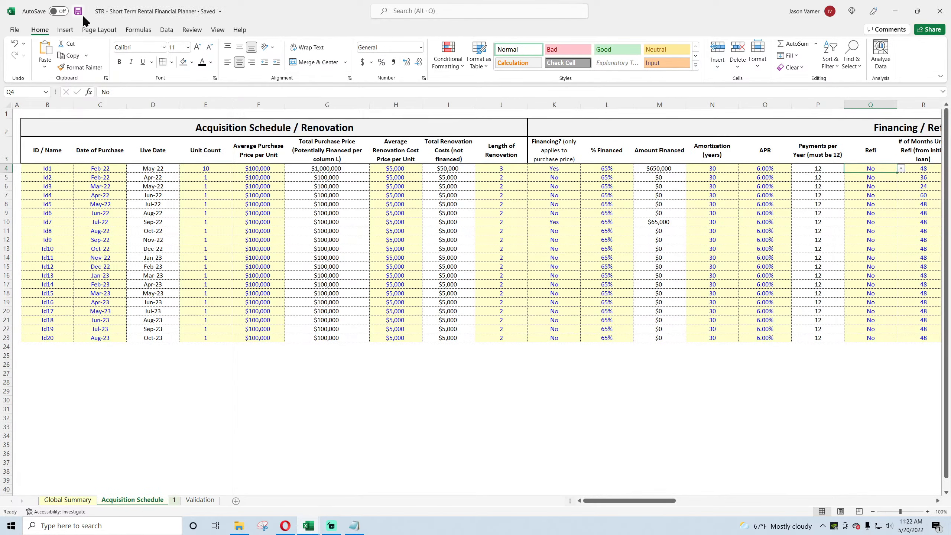
{"action": "left_click", "coordinate": [324, 414]}
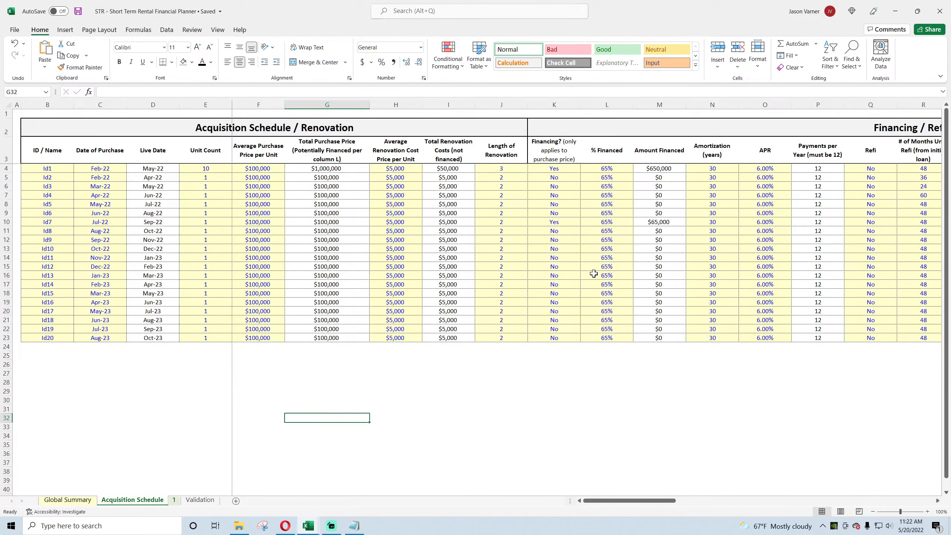
{"action": "left_click", "coordinate": [565, 168]}
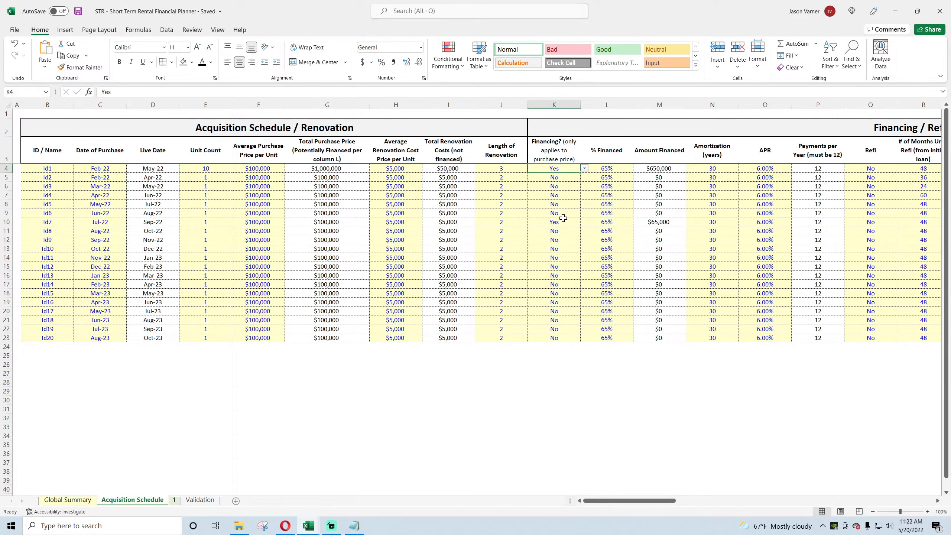
{"action": "left_click", "coordinate": [584, 169]}
{"action": "left_click", "coordinate": [562, 185]}
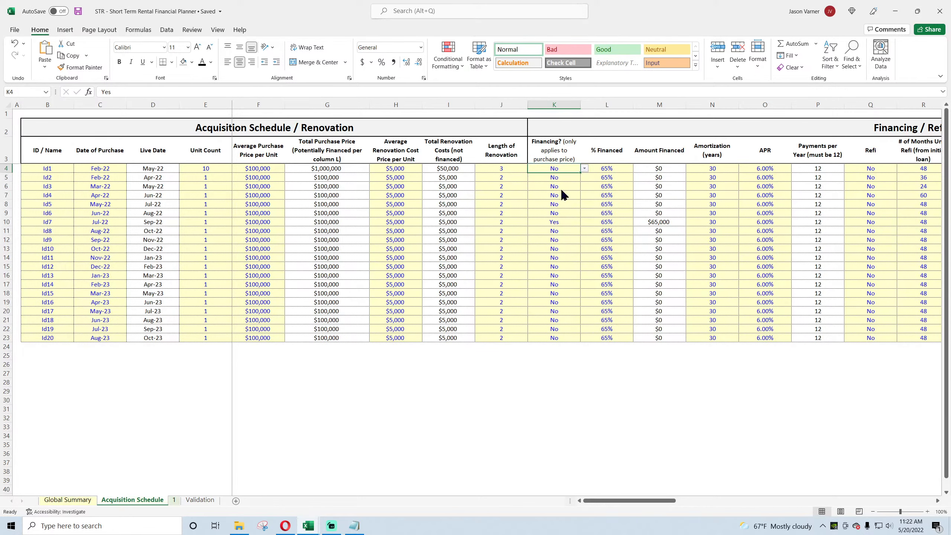